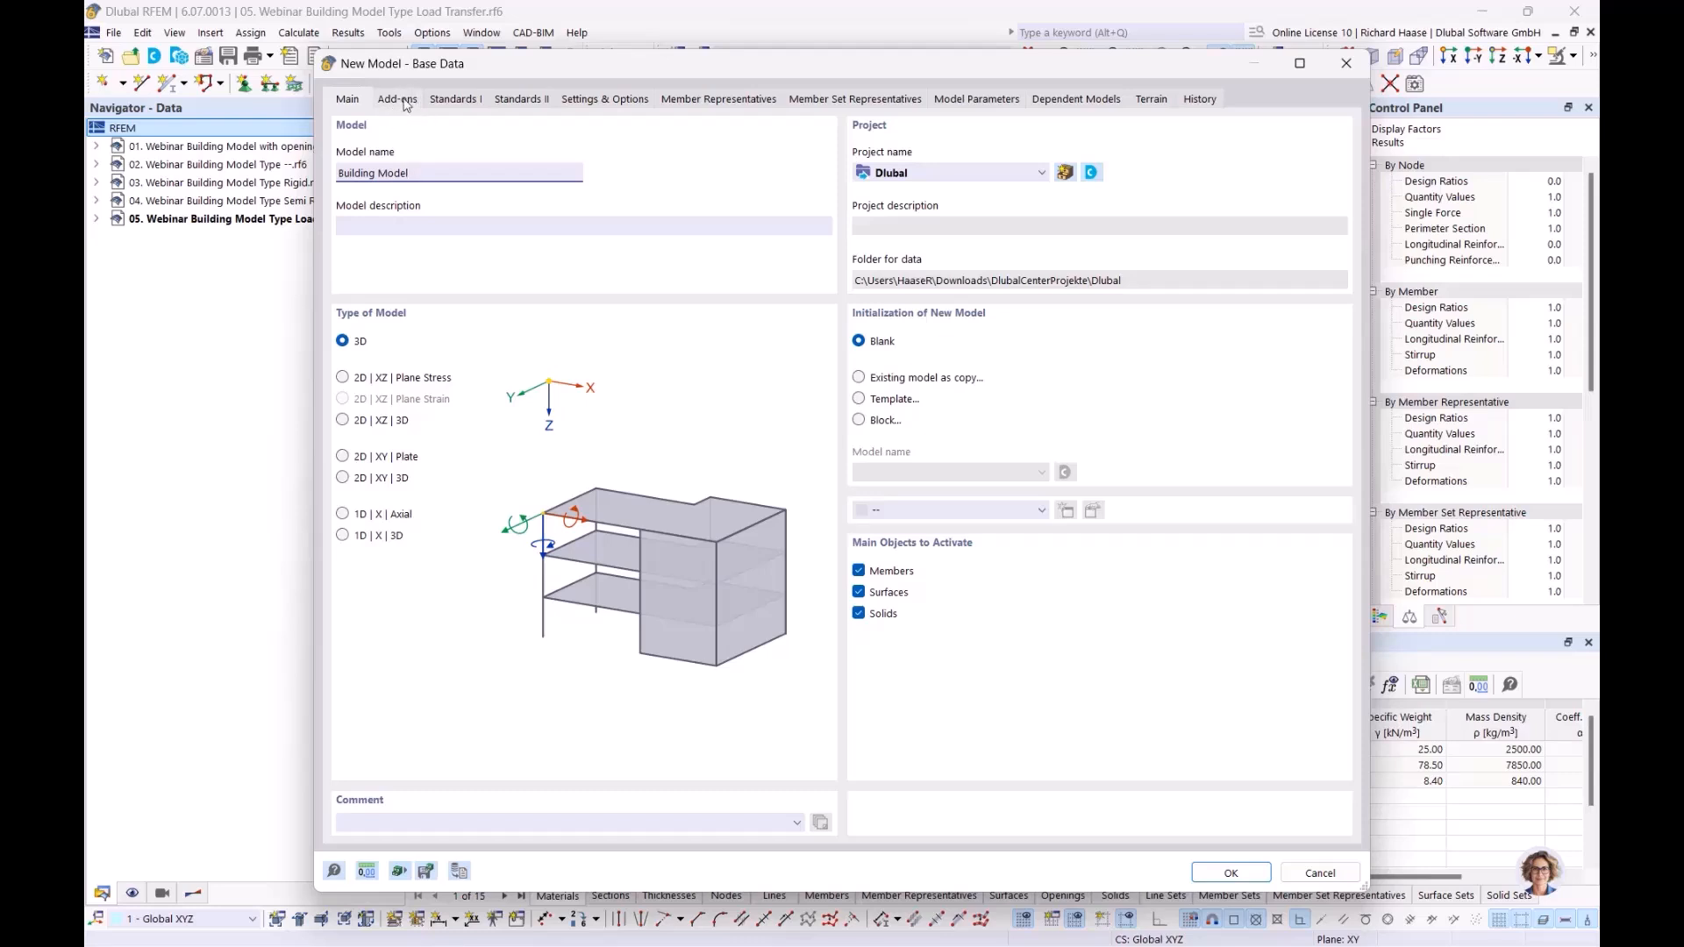
Step: Activate the Building Model and Concrete Design add-ons for the new model
left_click(400, 99)
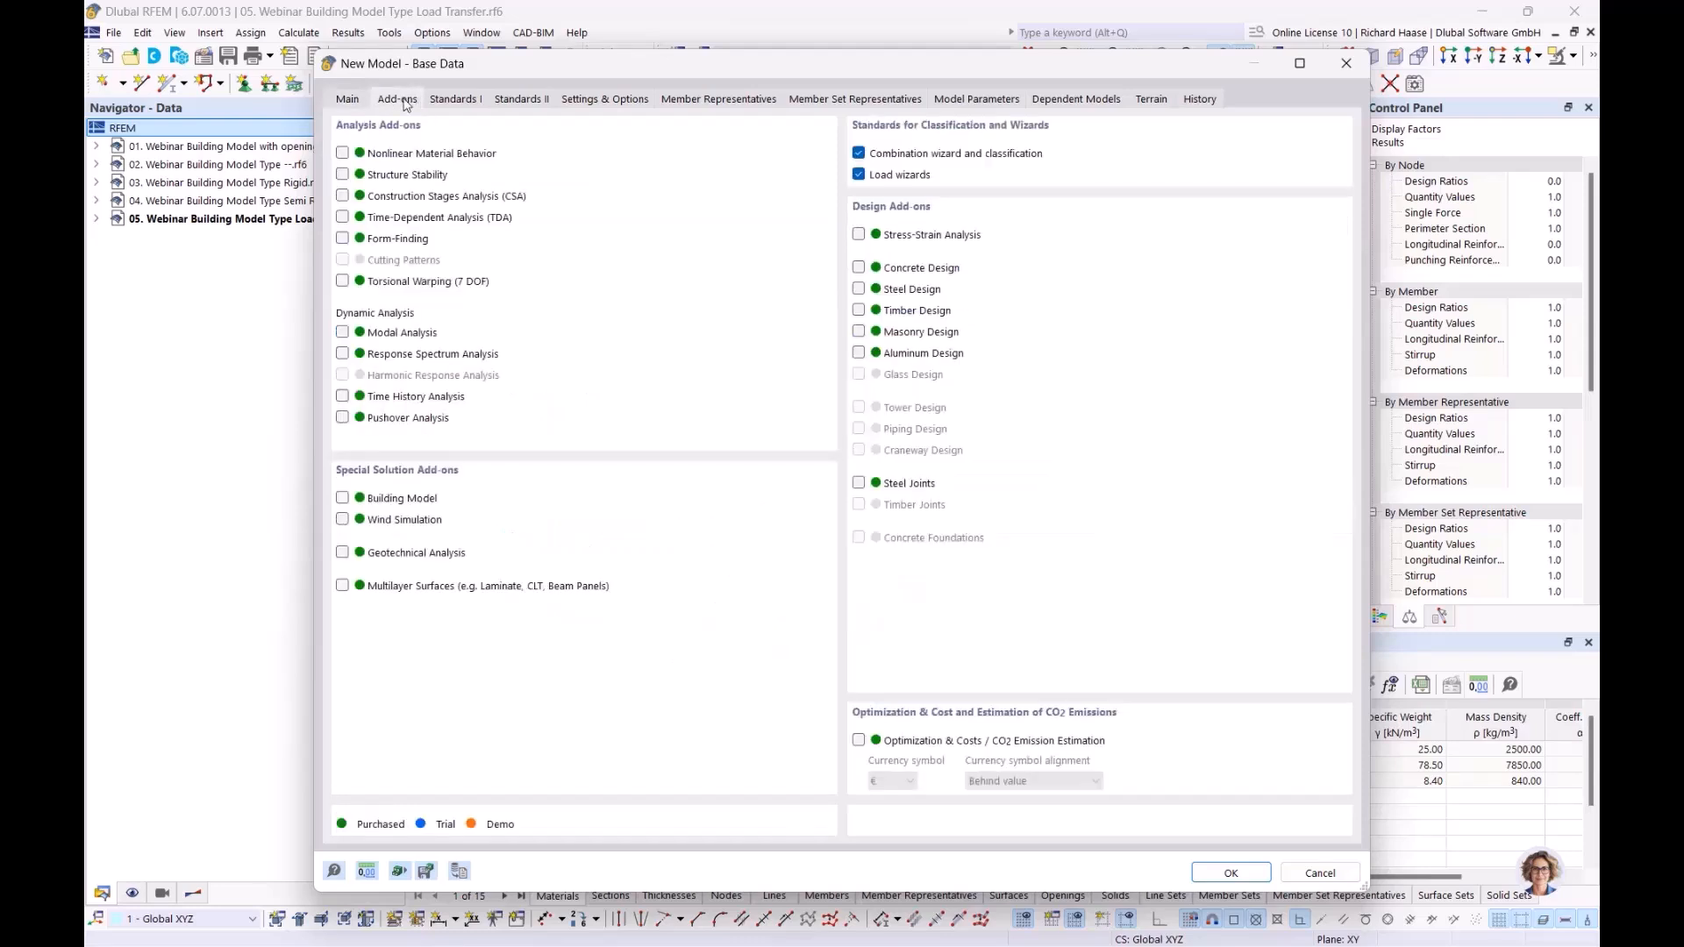
left_click(343, 499)
left_click(859, 268)
Step: Set the national annexes to DIN 2012-08 for EN 1990, DIN 2019-04 for EN 1991 and DIN 2015-12 for EN 1992
left_click(466, 98)
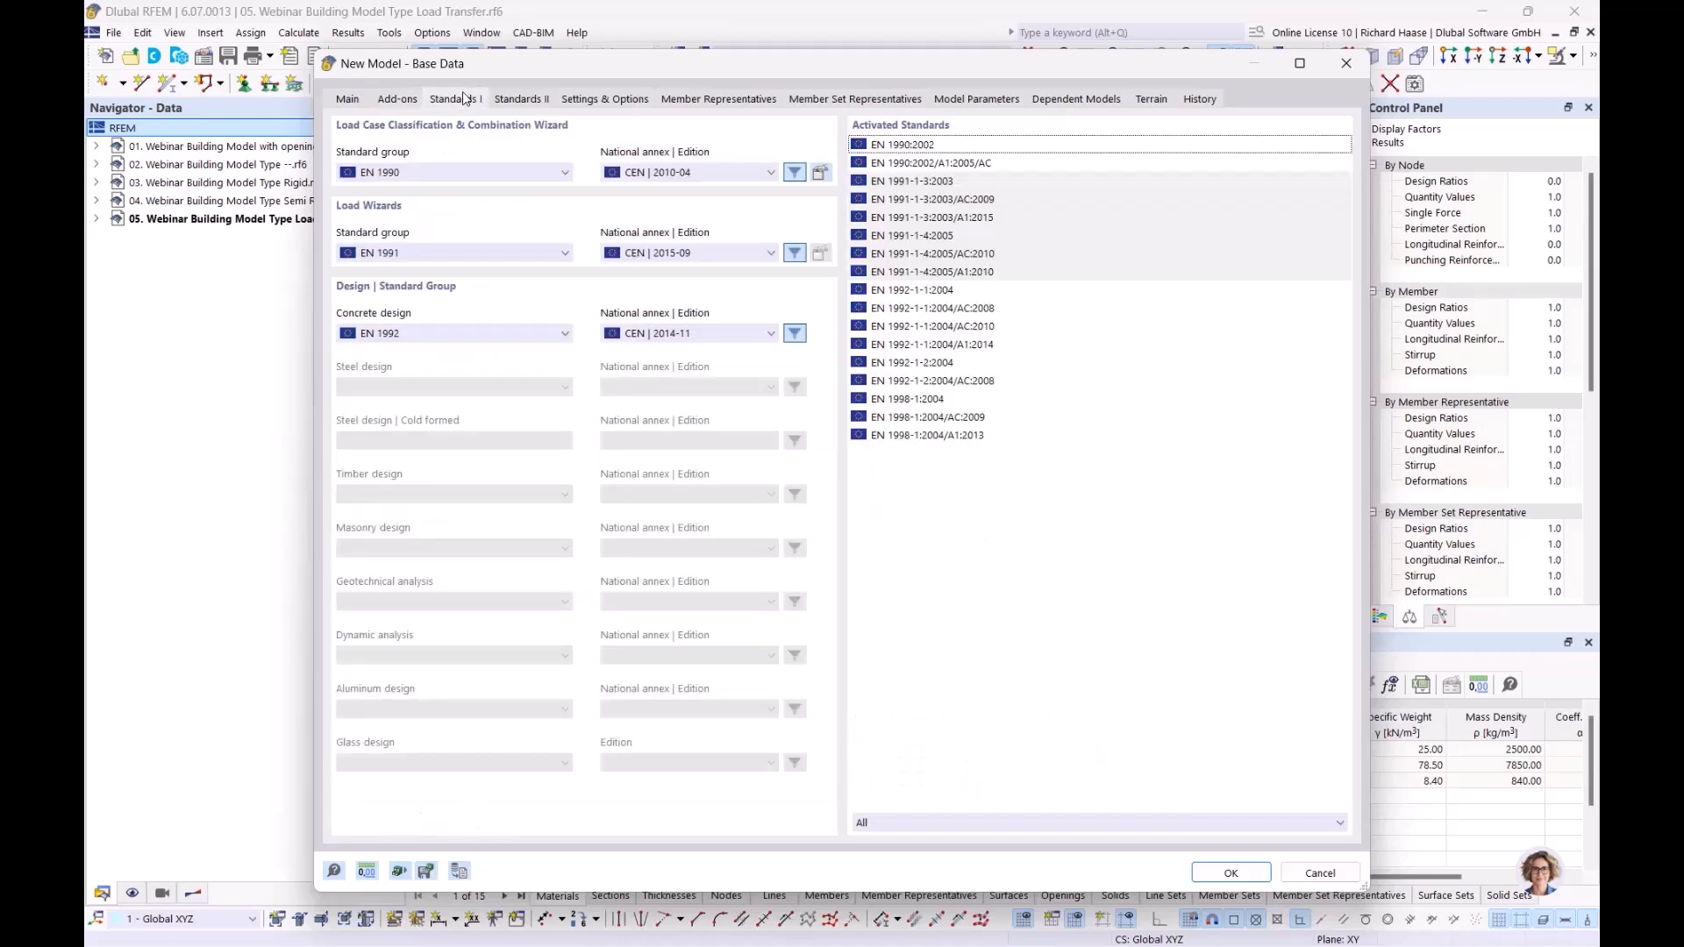
left_click(653, 173)
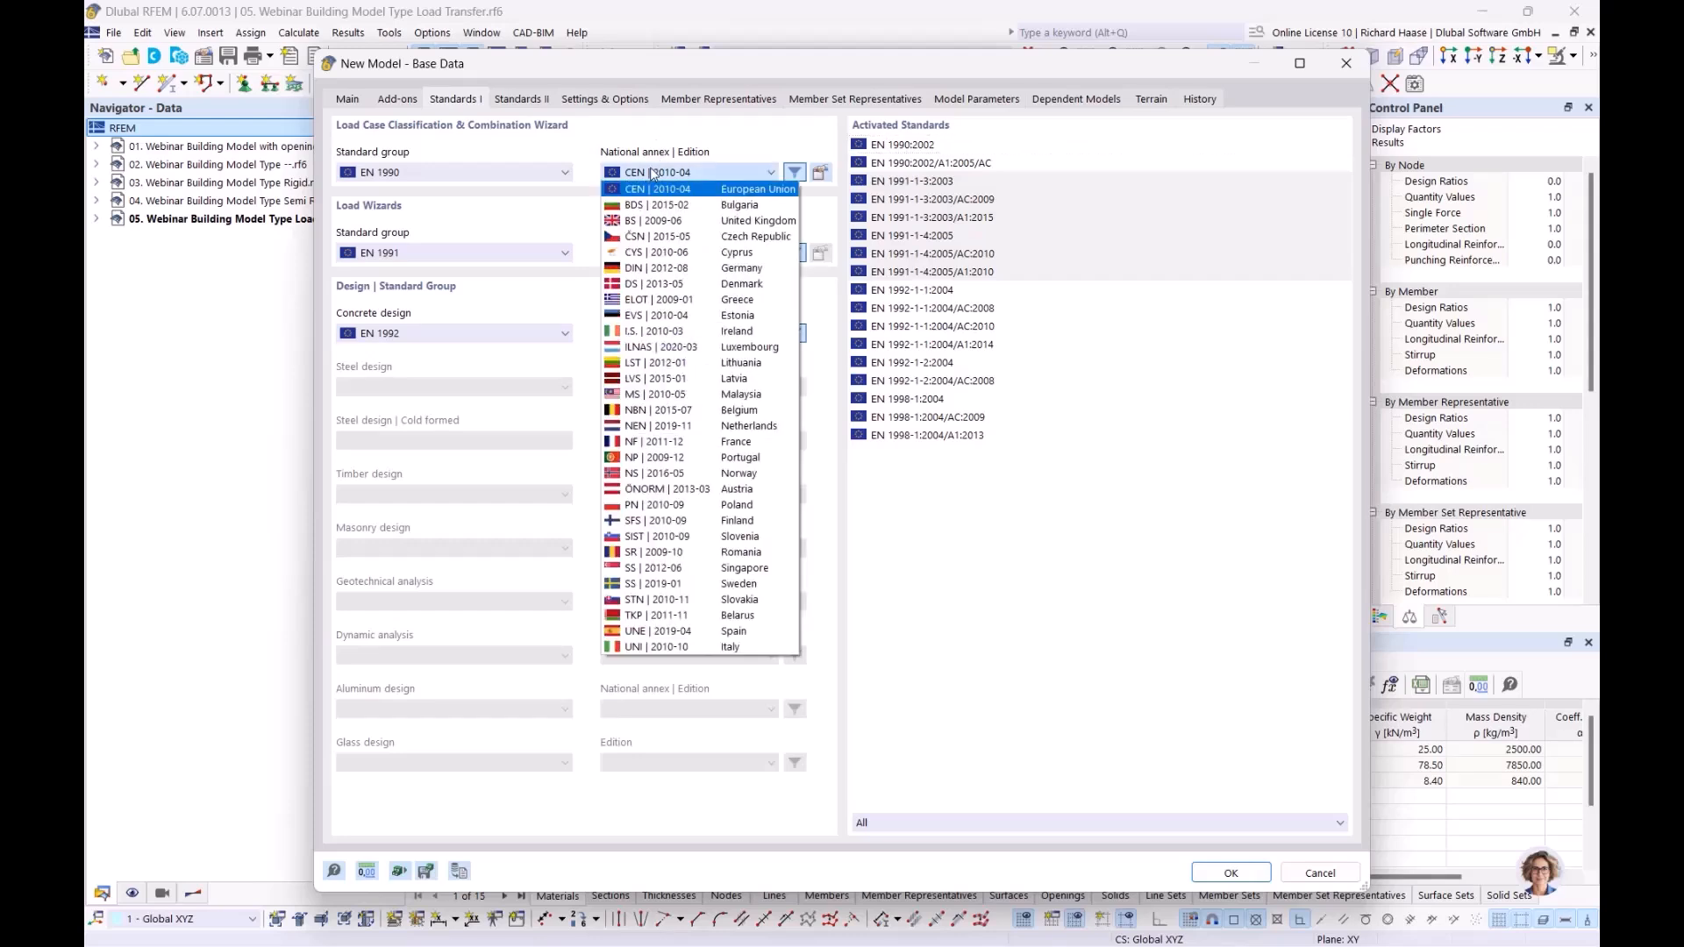
left_click(643, 269)
left_click(665, 254)
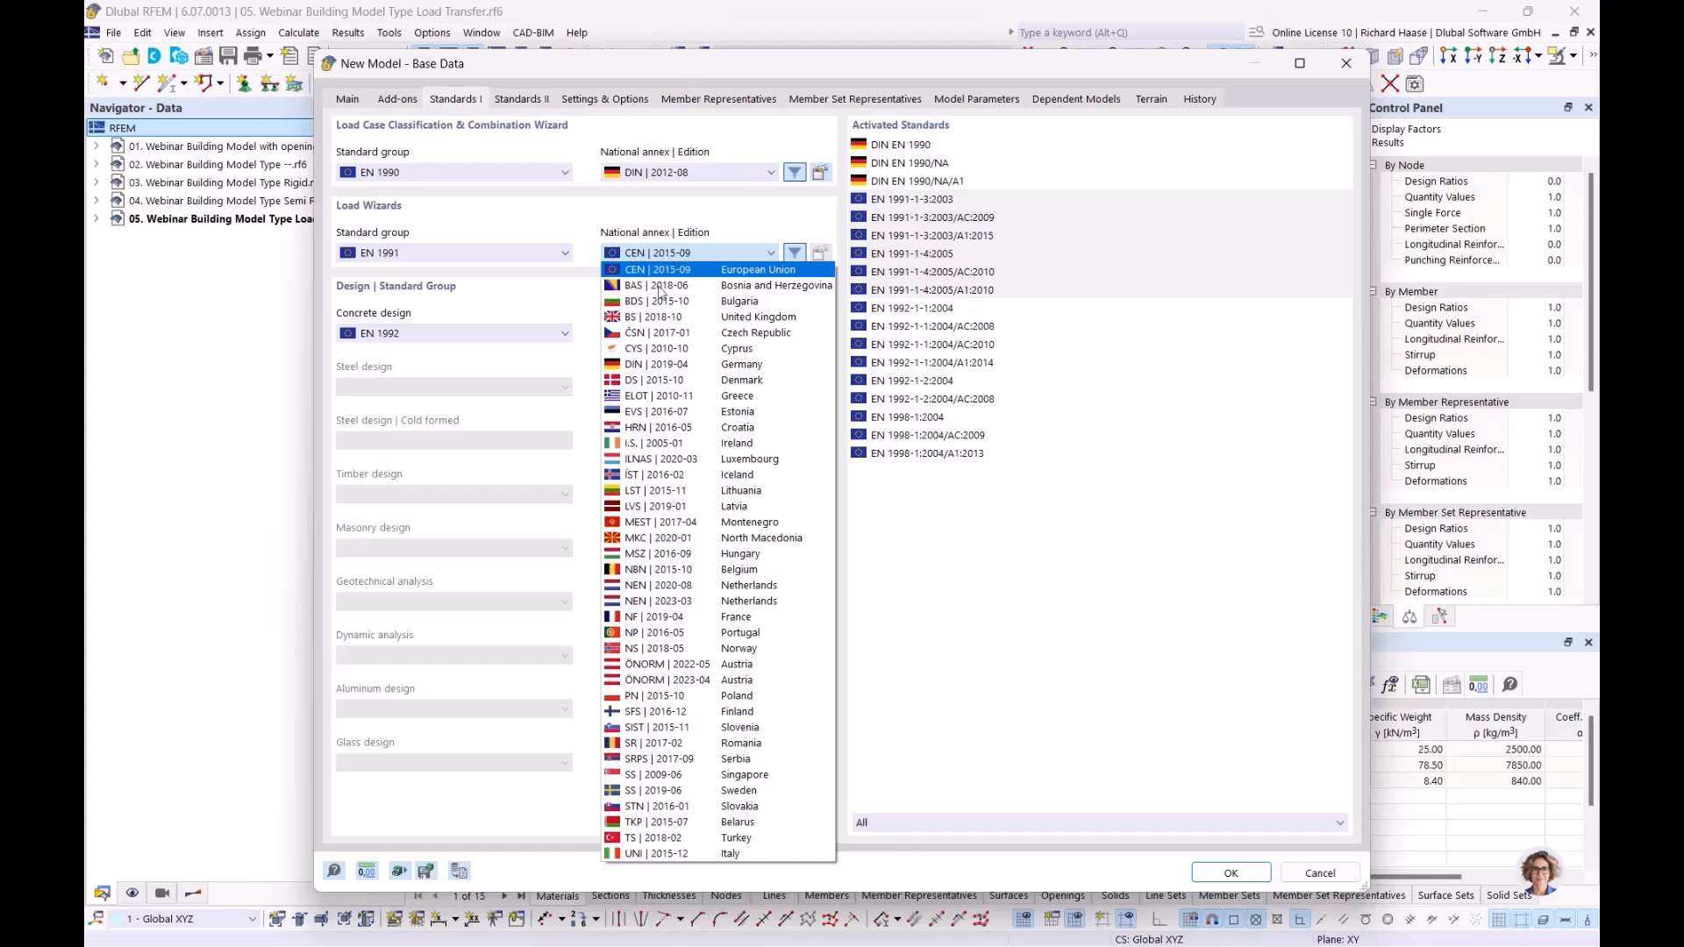
left_click(658, 365)
left_click(680, 337)
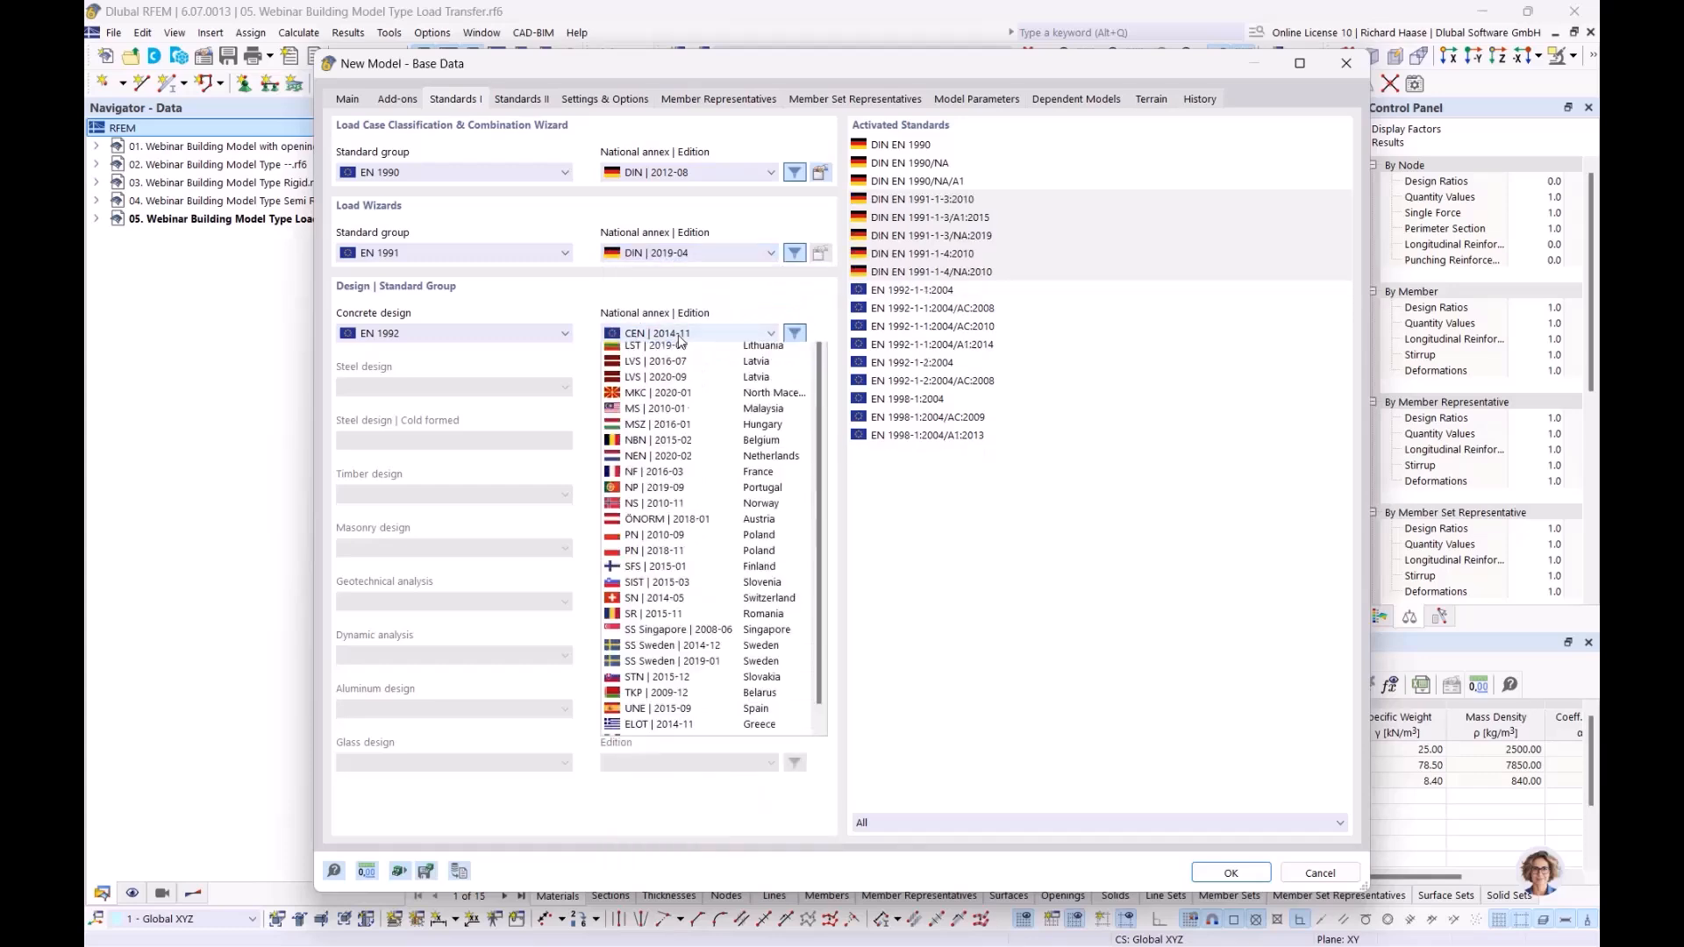
left_click(671, 367)
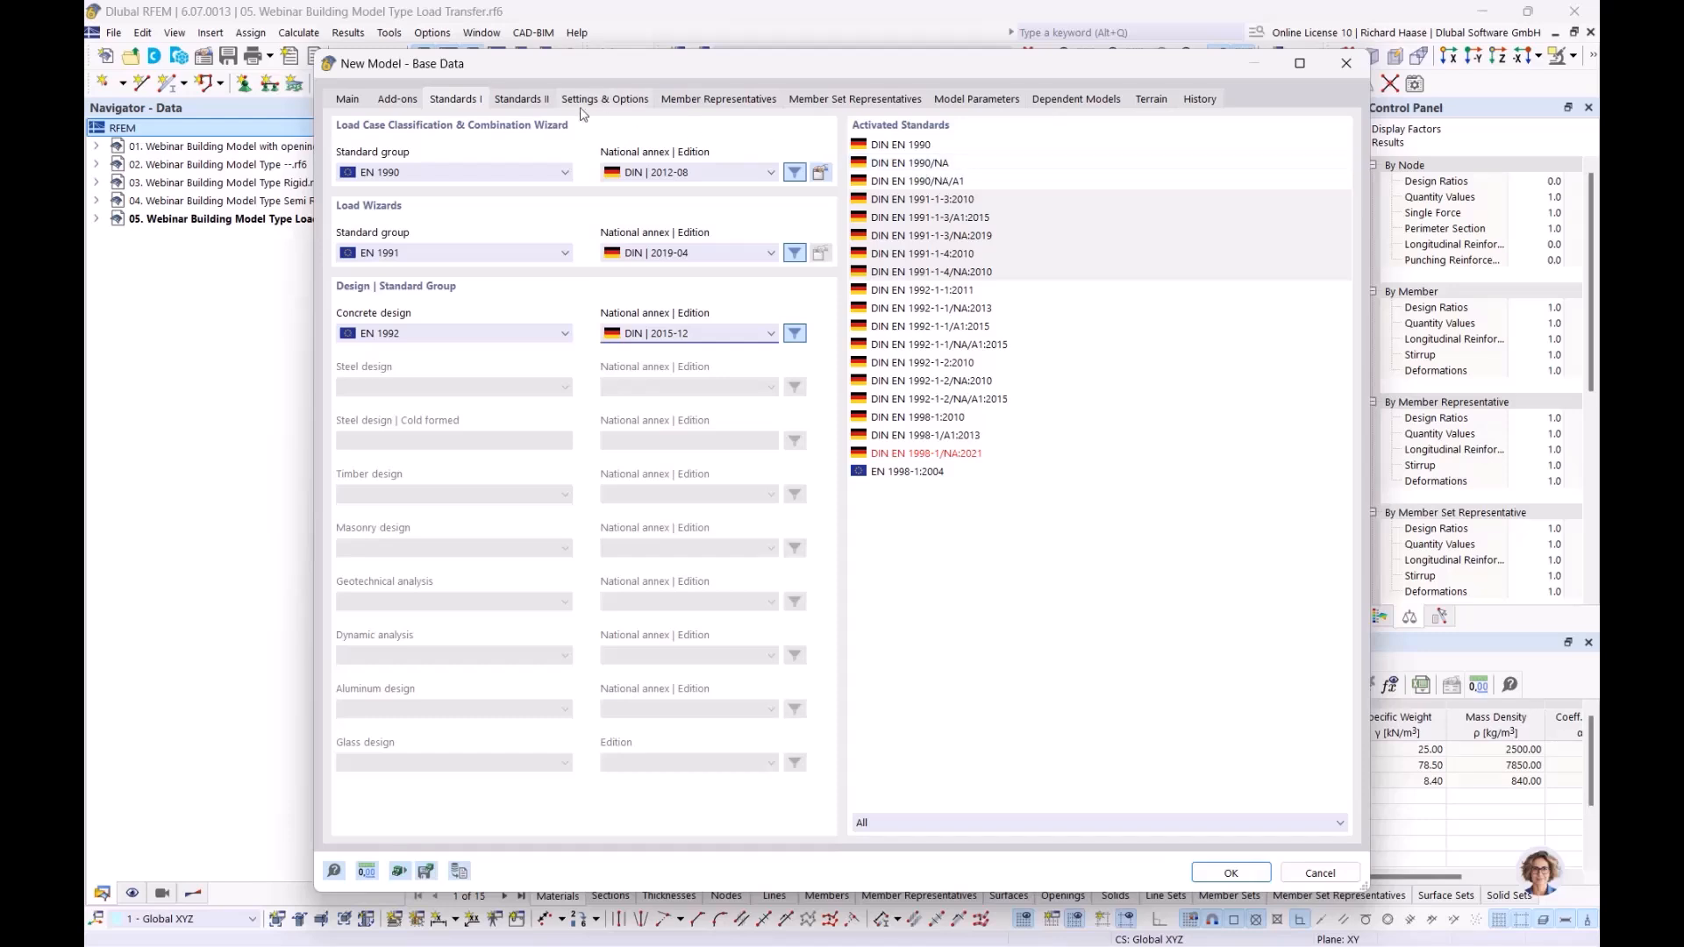
Step: Review the add-ons and the general settings and options, and create the new 3D model from the base data
left_click(384, 103)
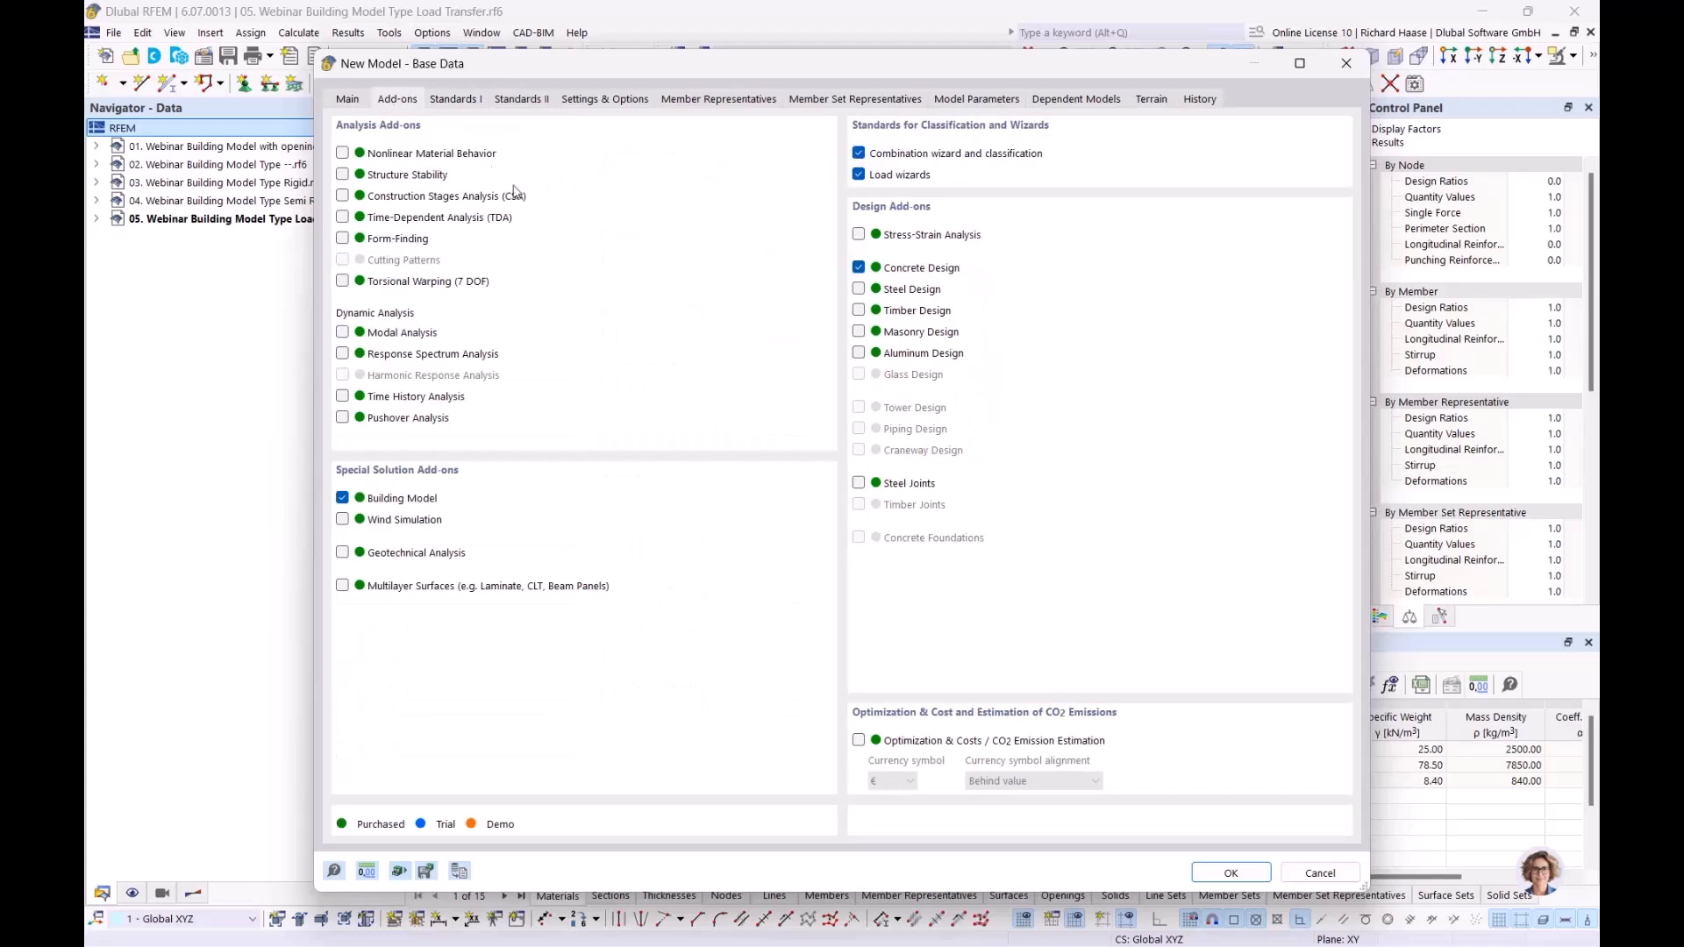
left_click(604, 100)
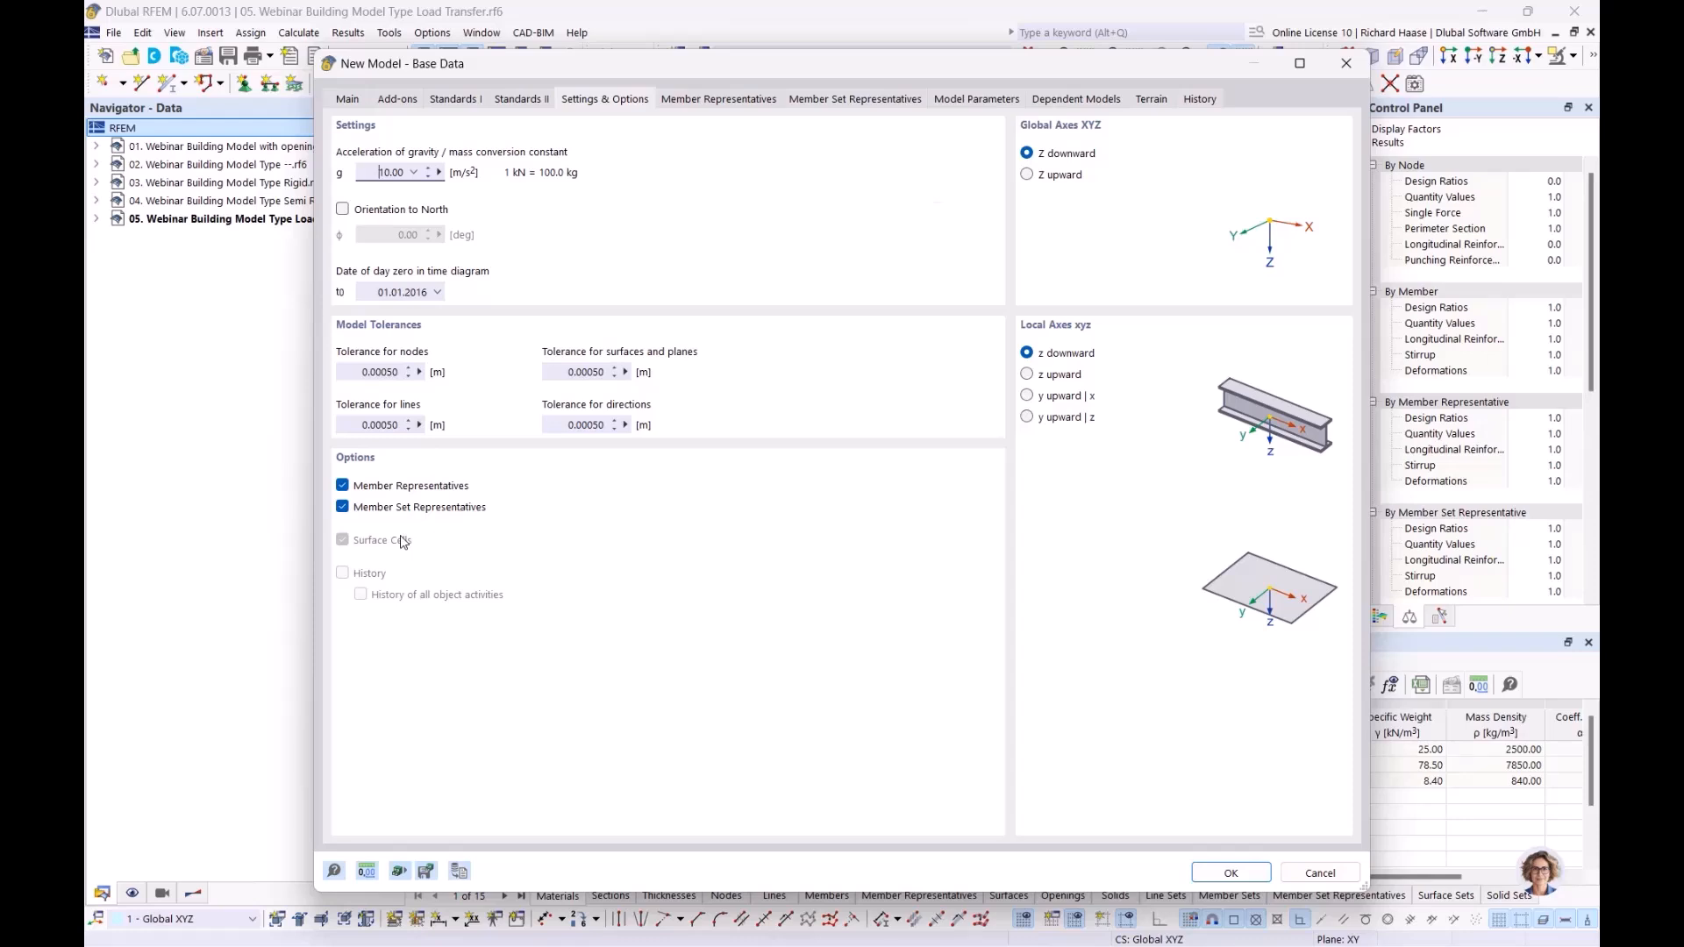
left_click(365, 99)
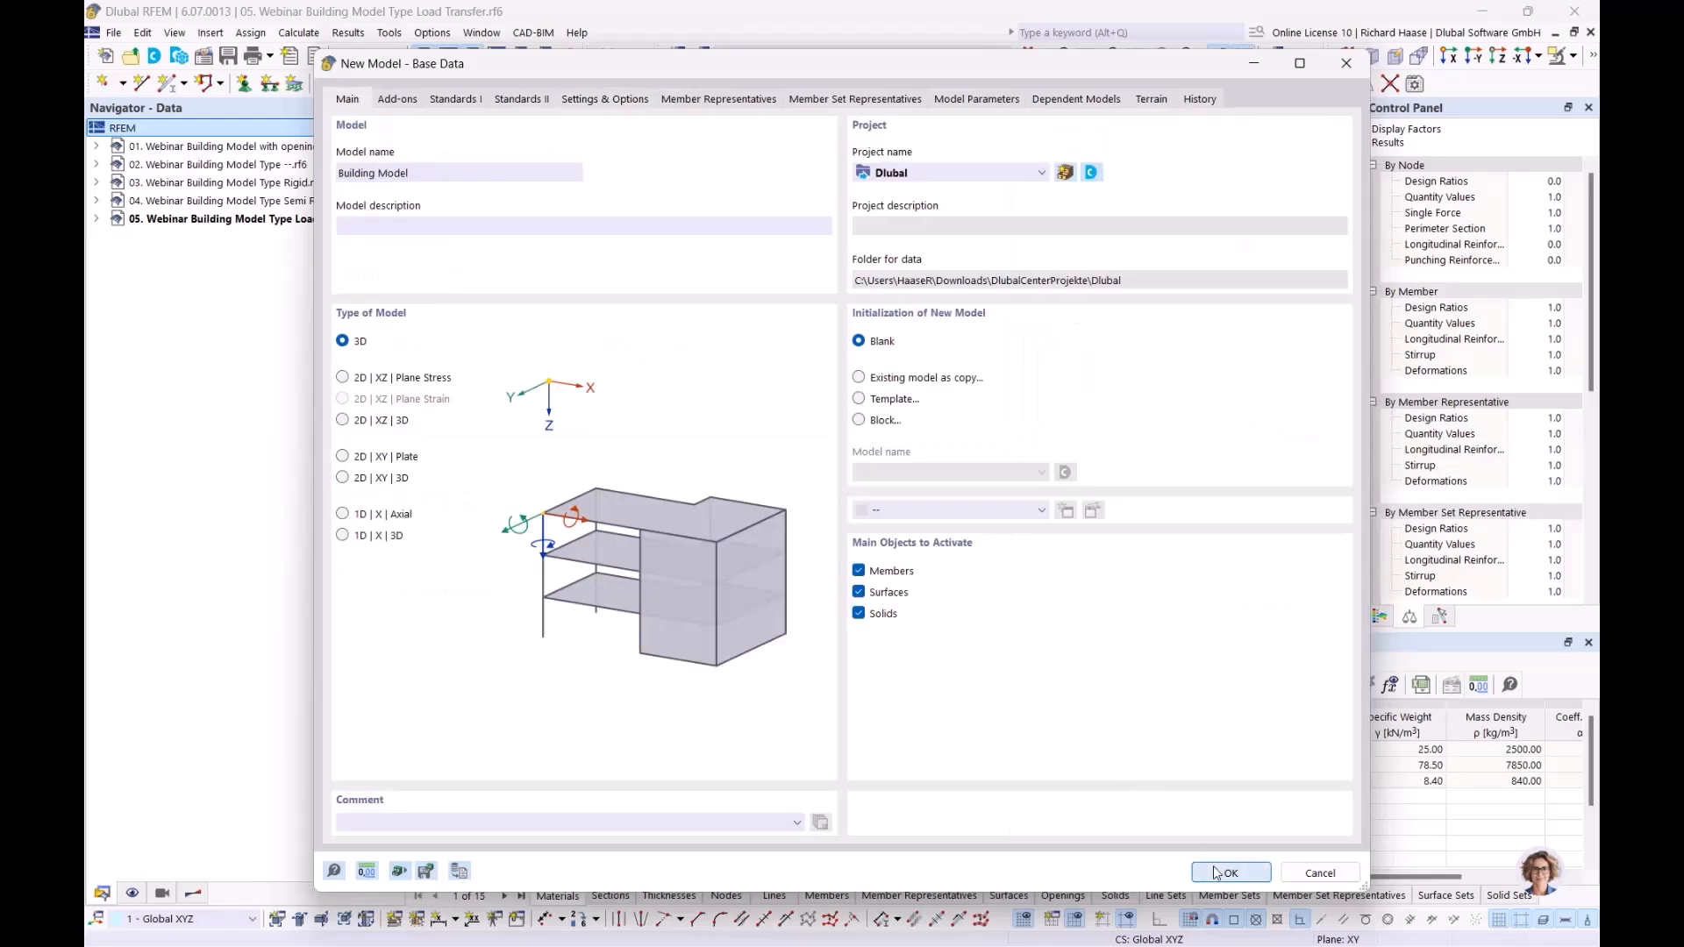
left_click(1224, 873)
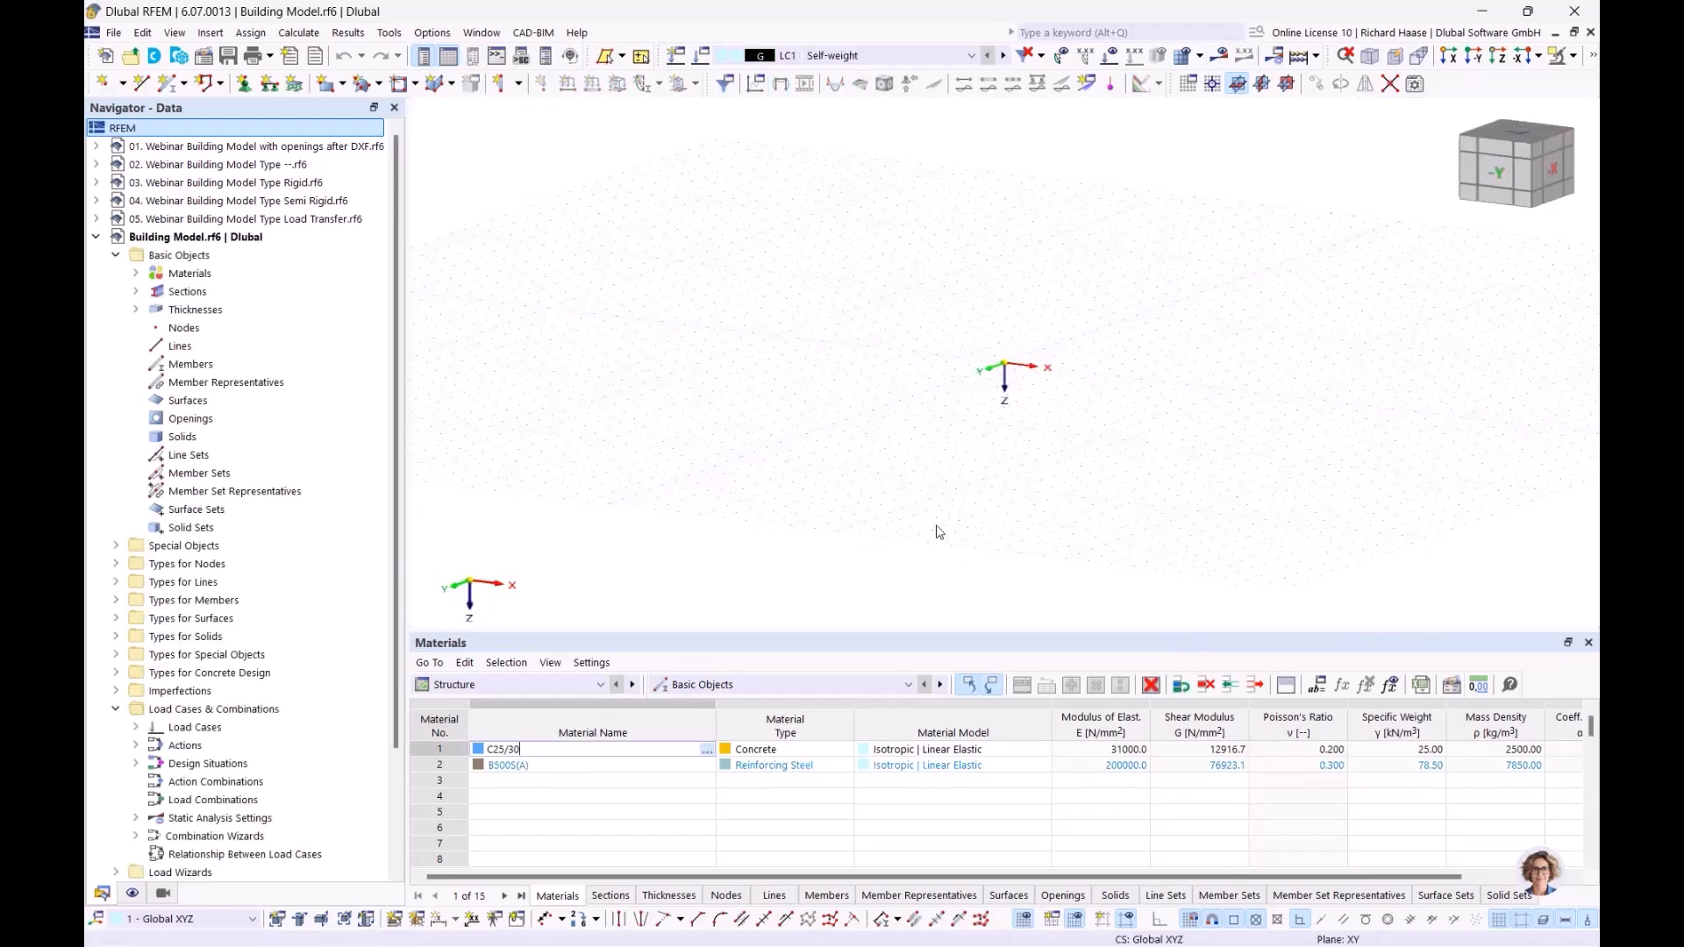
Step: Delete all basic objects from the new Building Model file
right_click(213, 258)
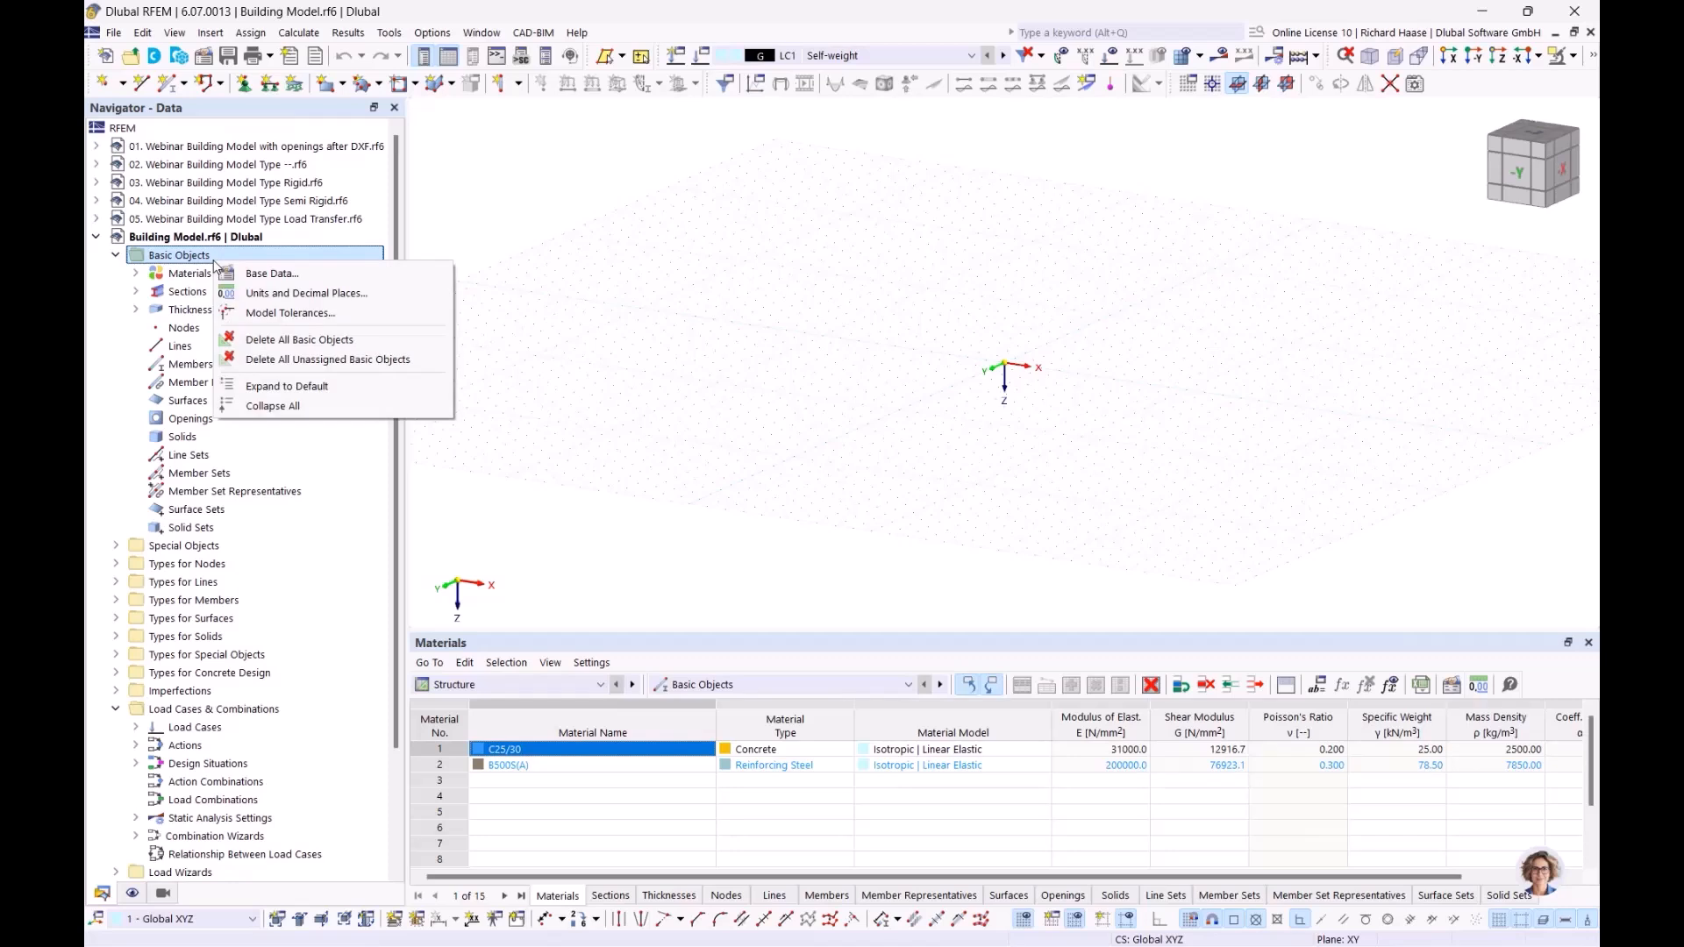
left_click(270, 340)
left_click(927, 569)
Step: Create a new material 1 with C25/30 concrete from the material library
left_click(250, 277)
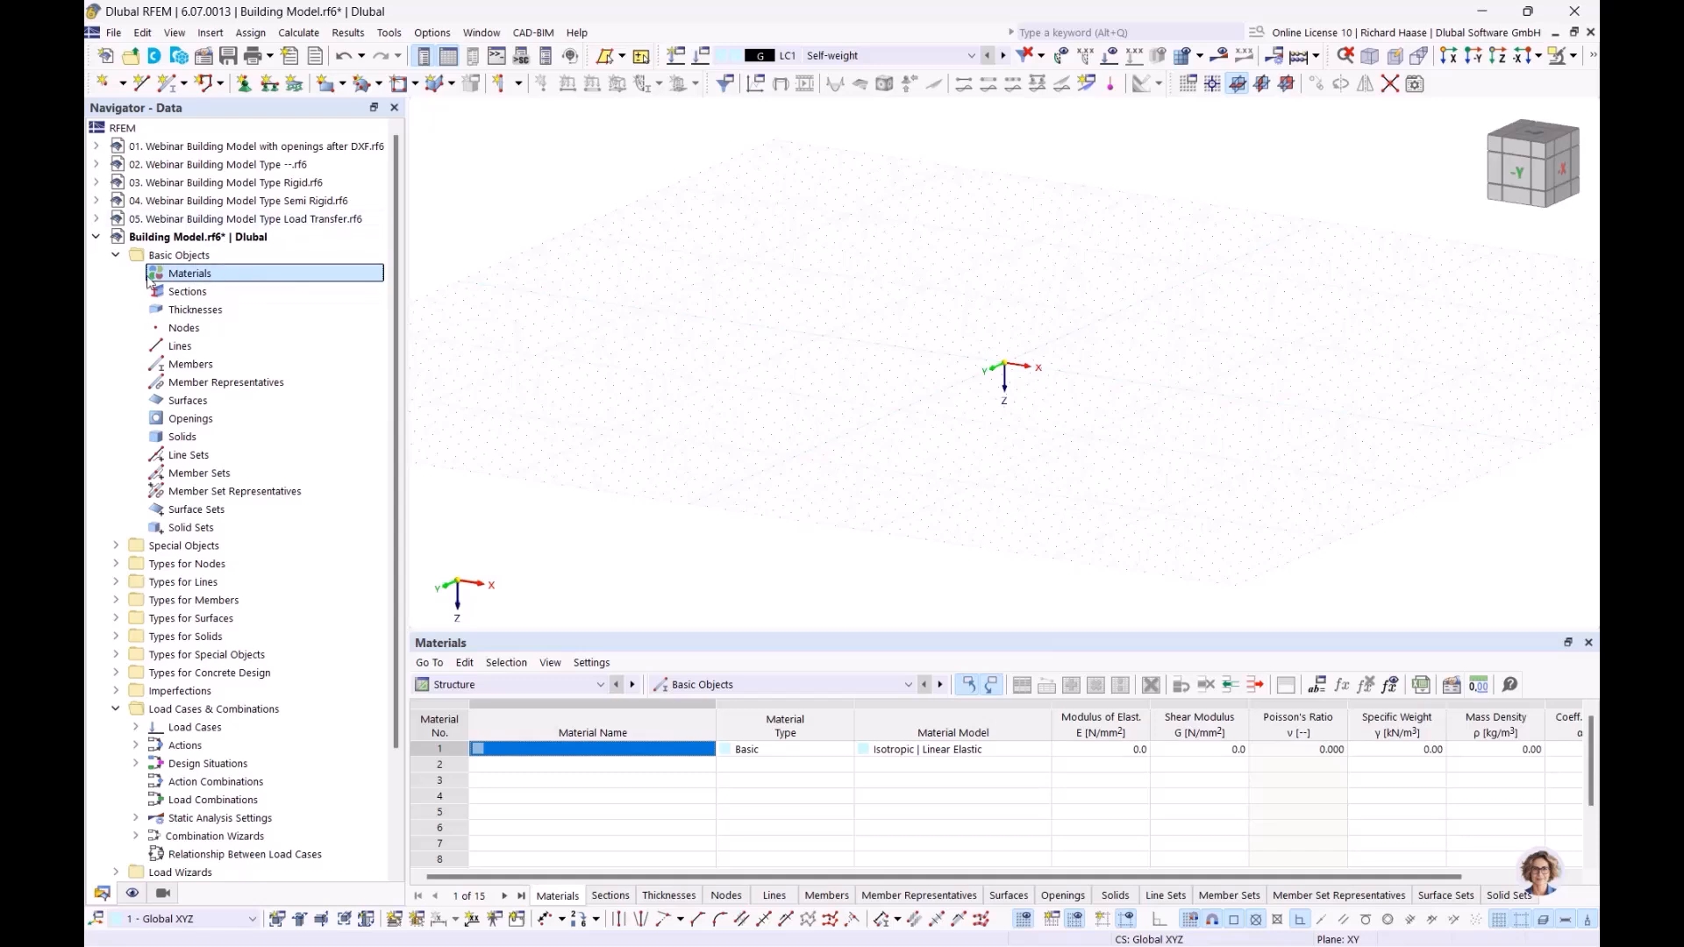
right_click(187, 277)
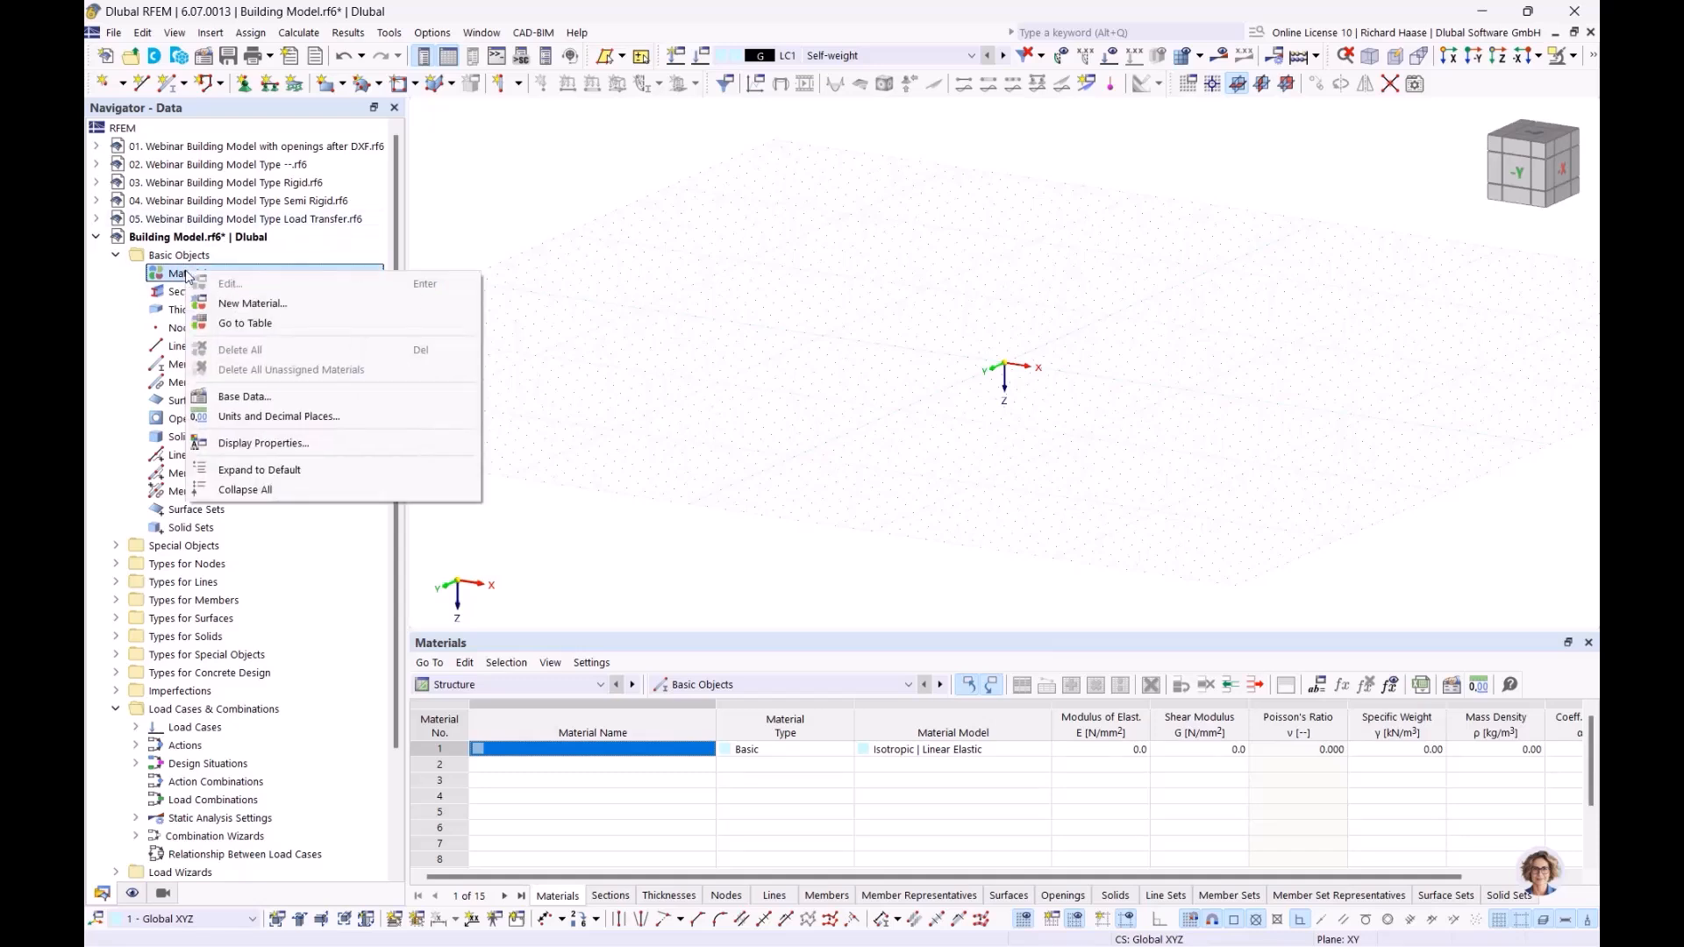
left_click(236, 304)
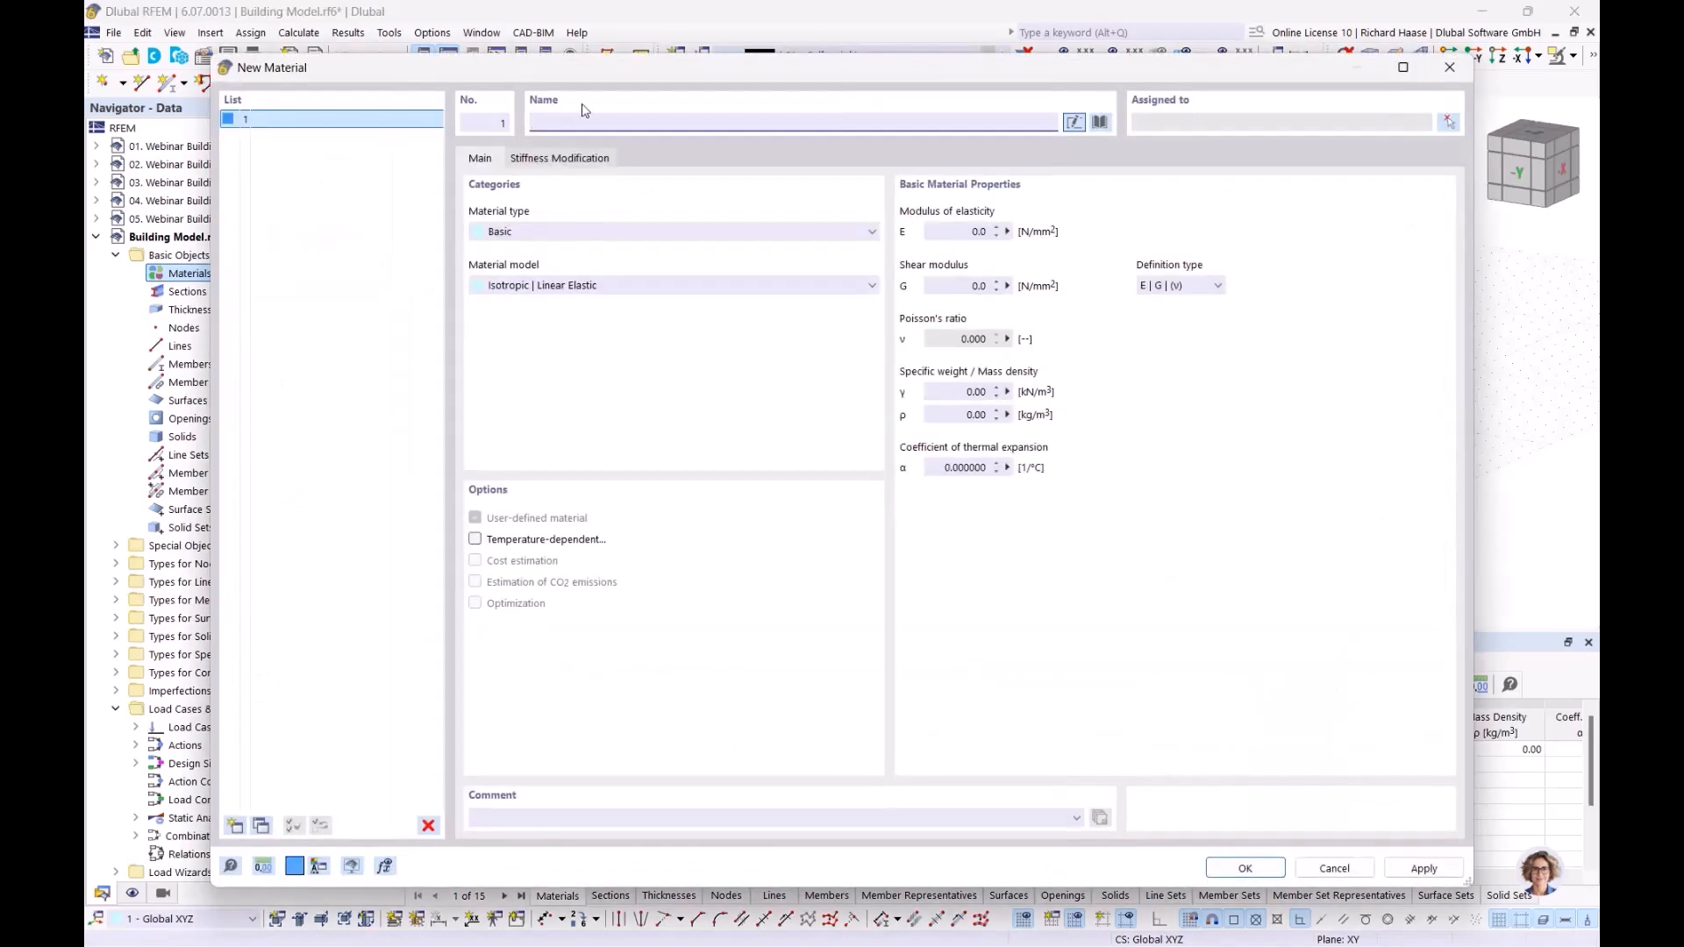
type("c")
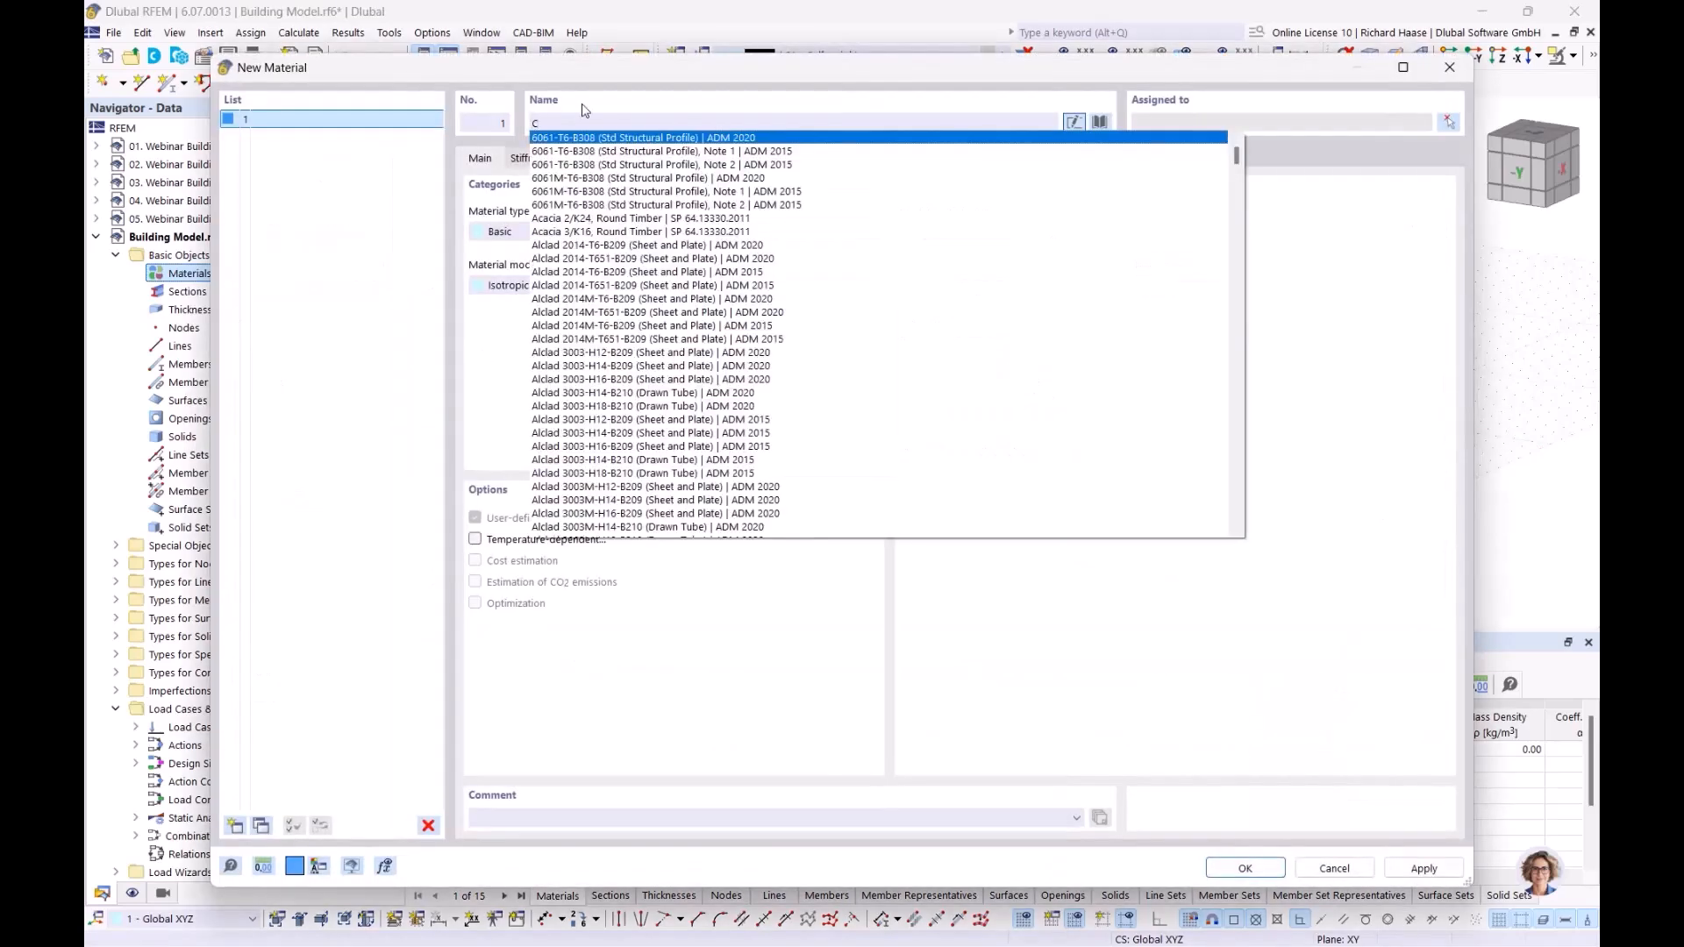
type("25")
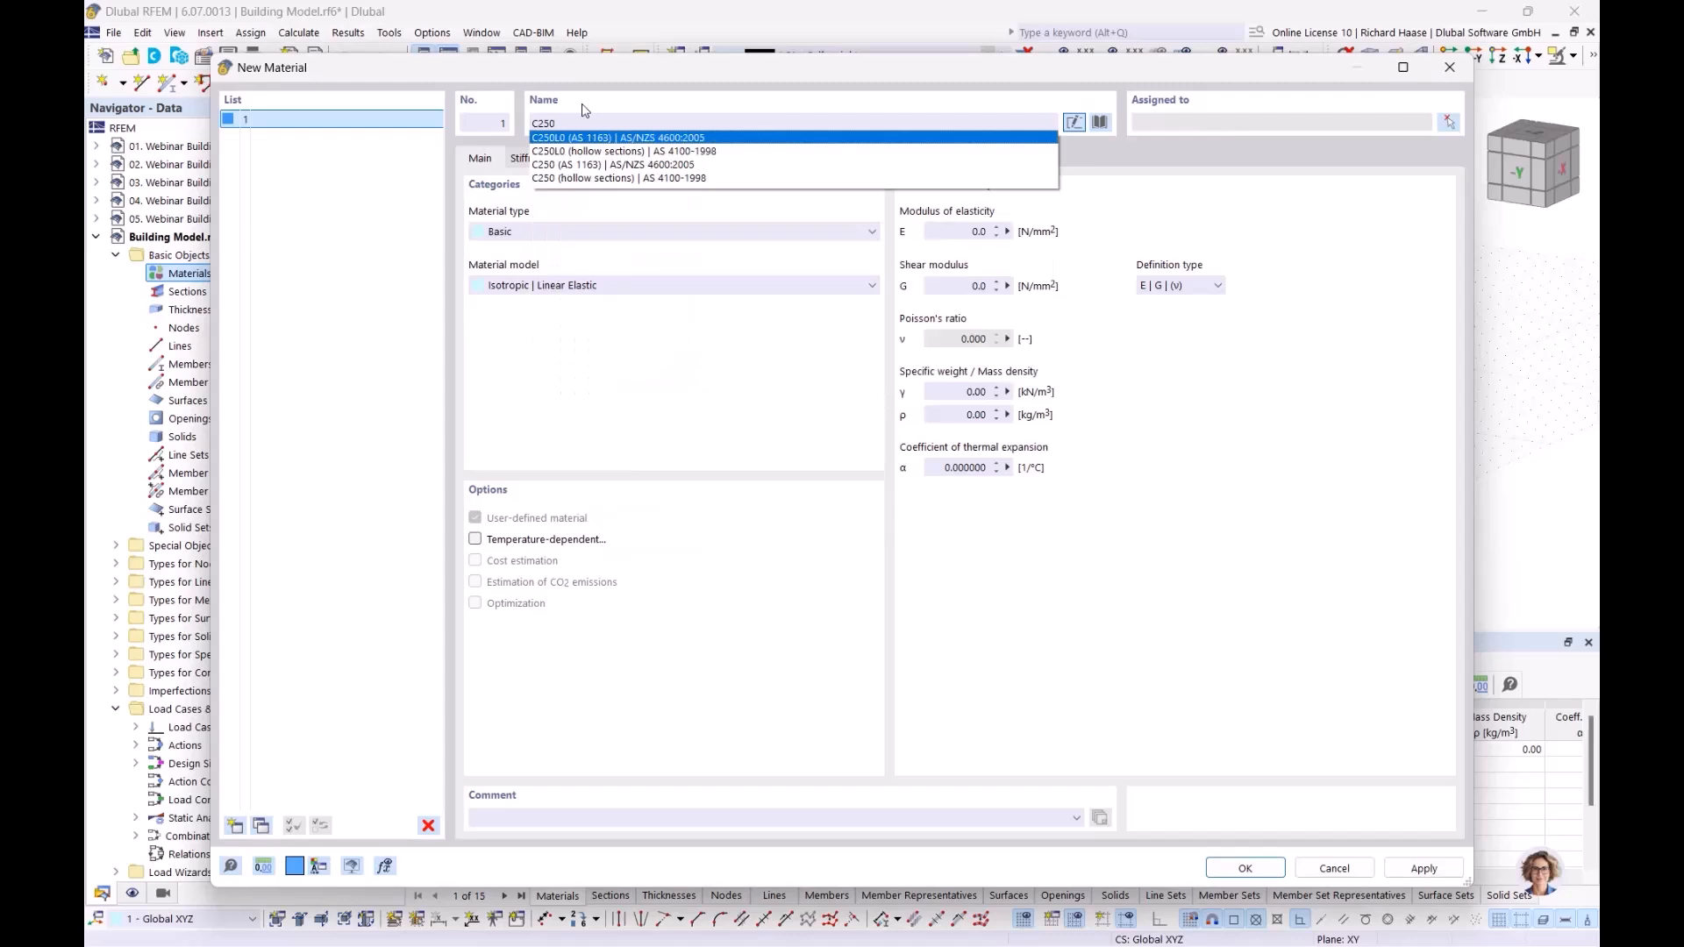
type("/")
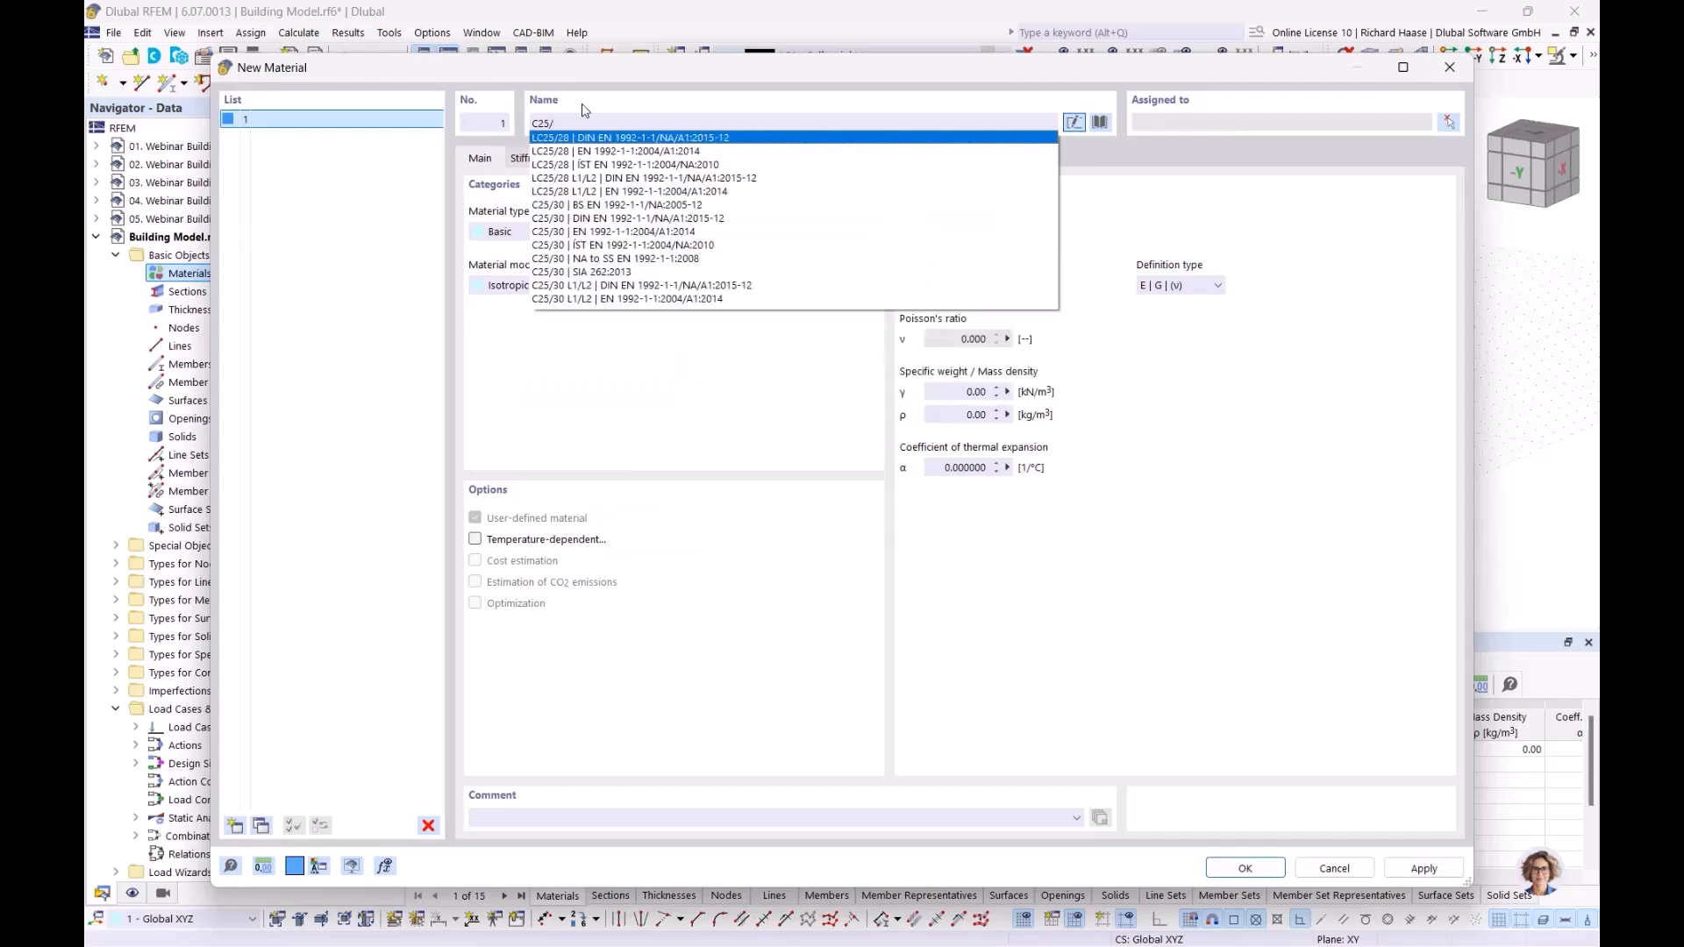
type("30")
left_click(593, 151)
Step: Add a second material, reinforcing steel B500S(A) according to DIN EN 1992-1-1/NA/A1:2015-12
left_click(234, 825)
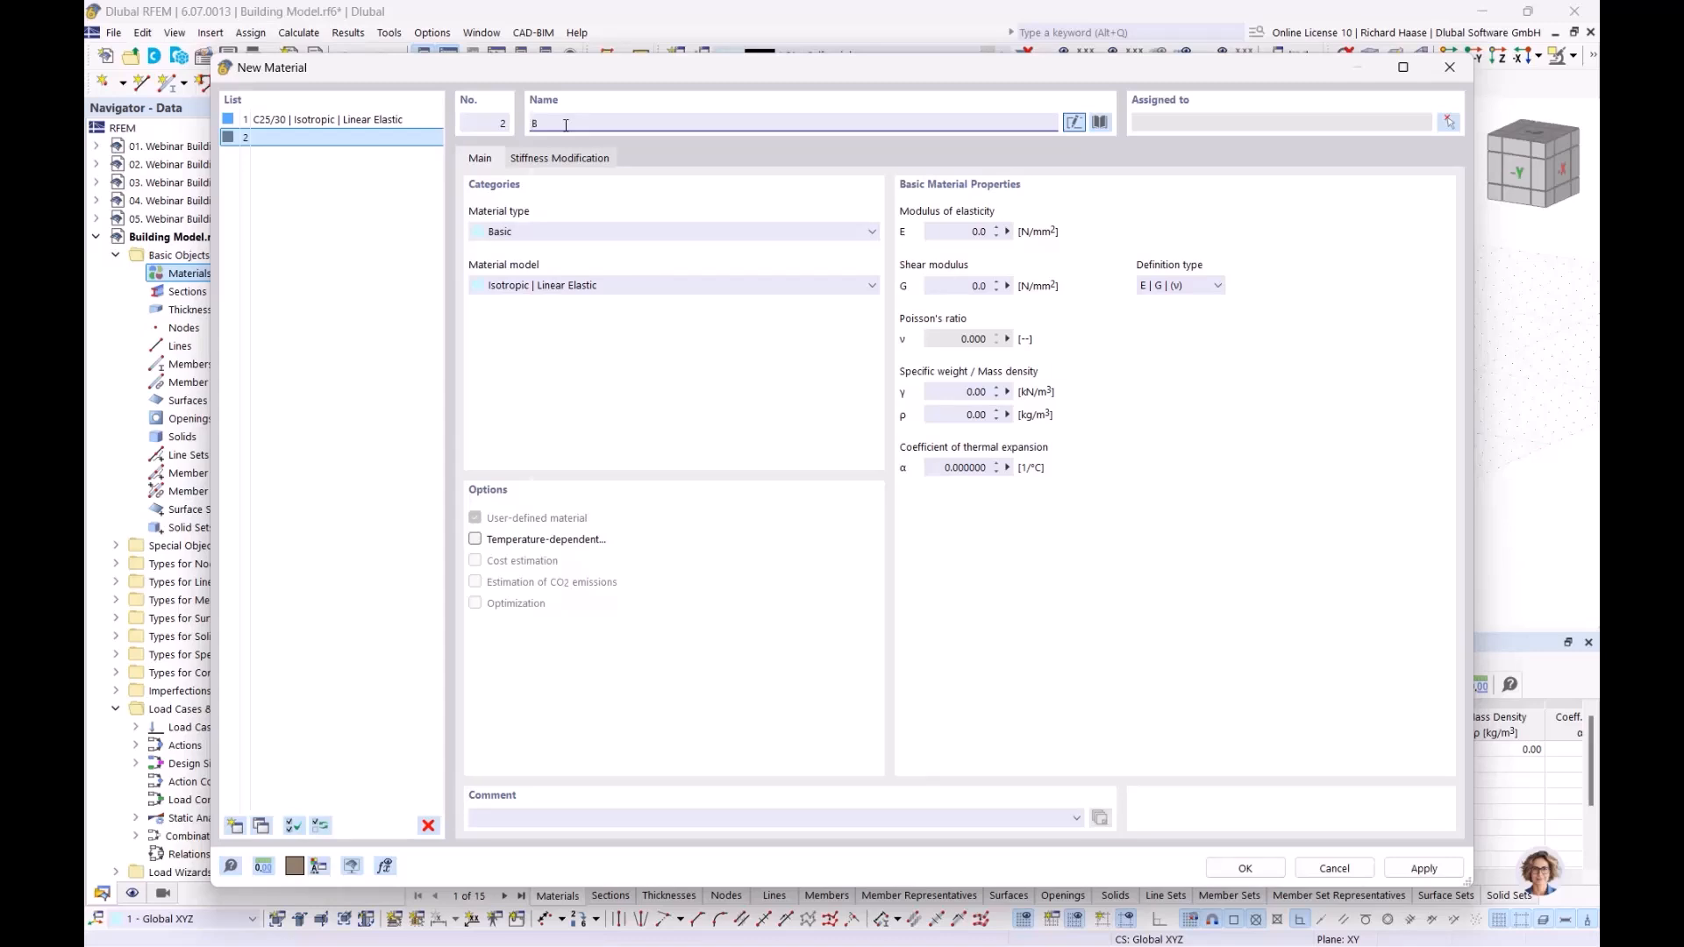
type("B500")
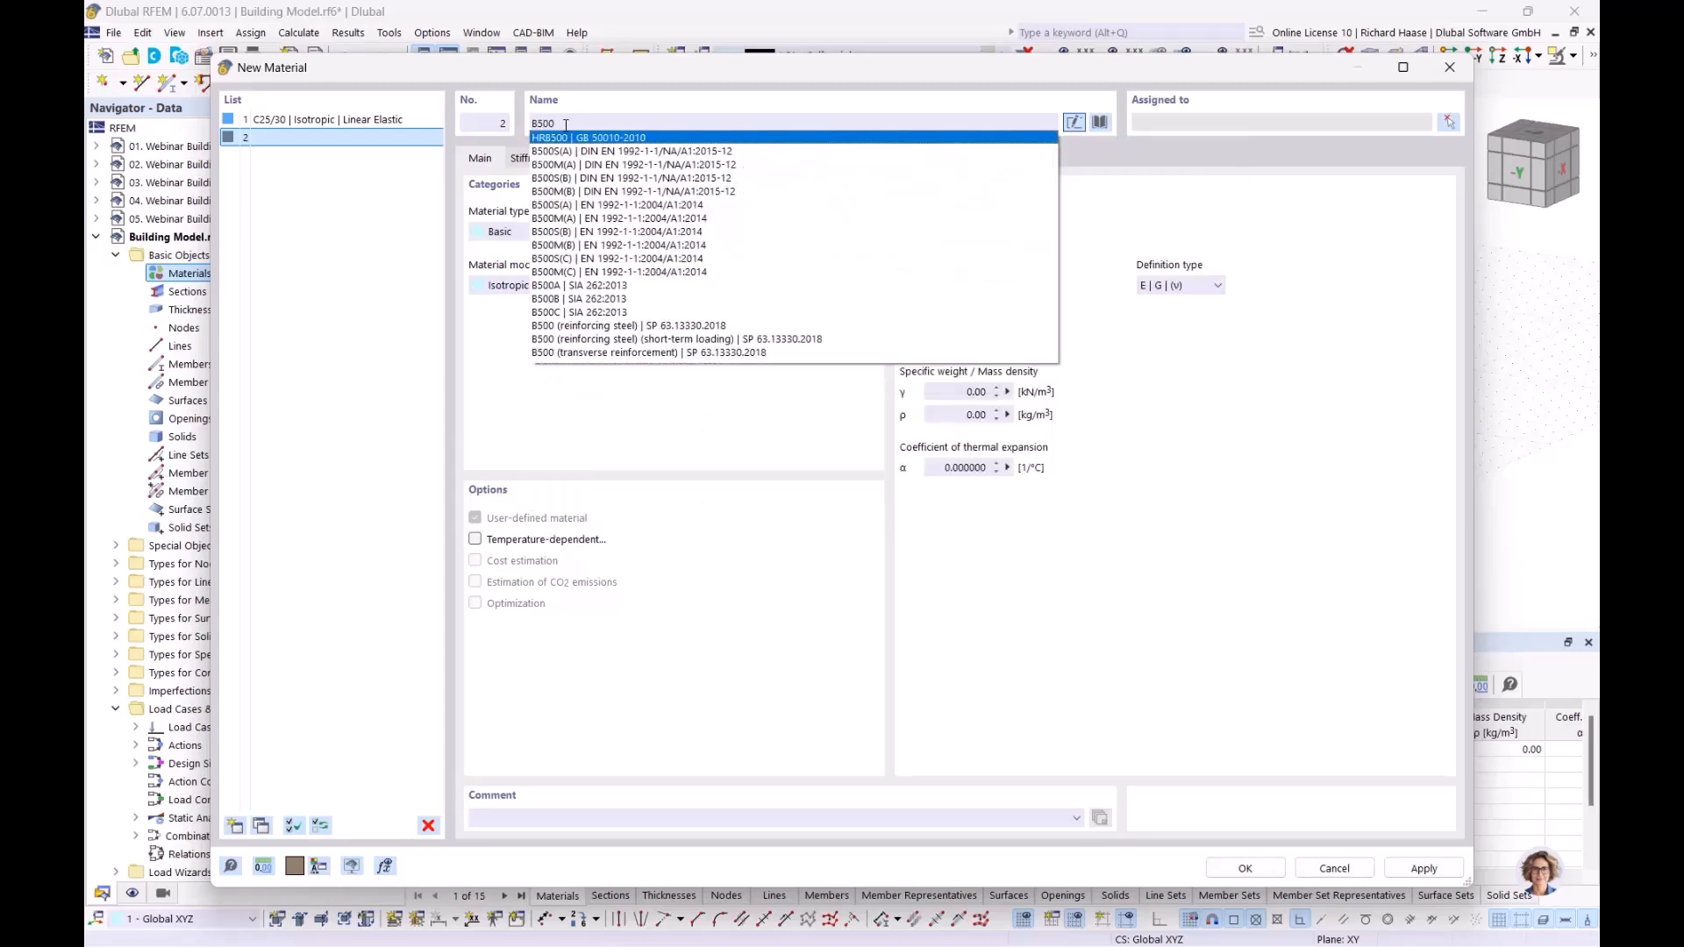
type("S")
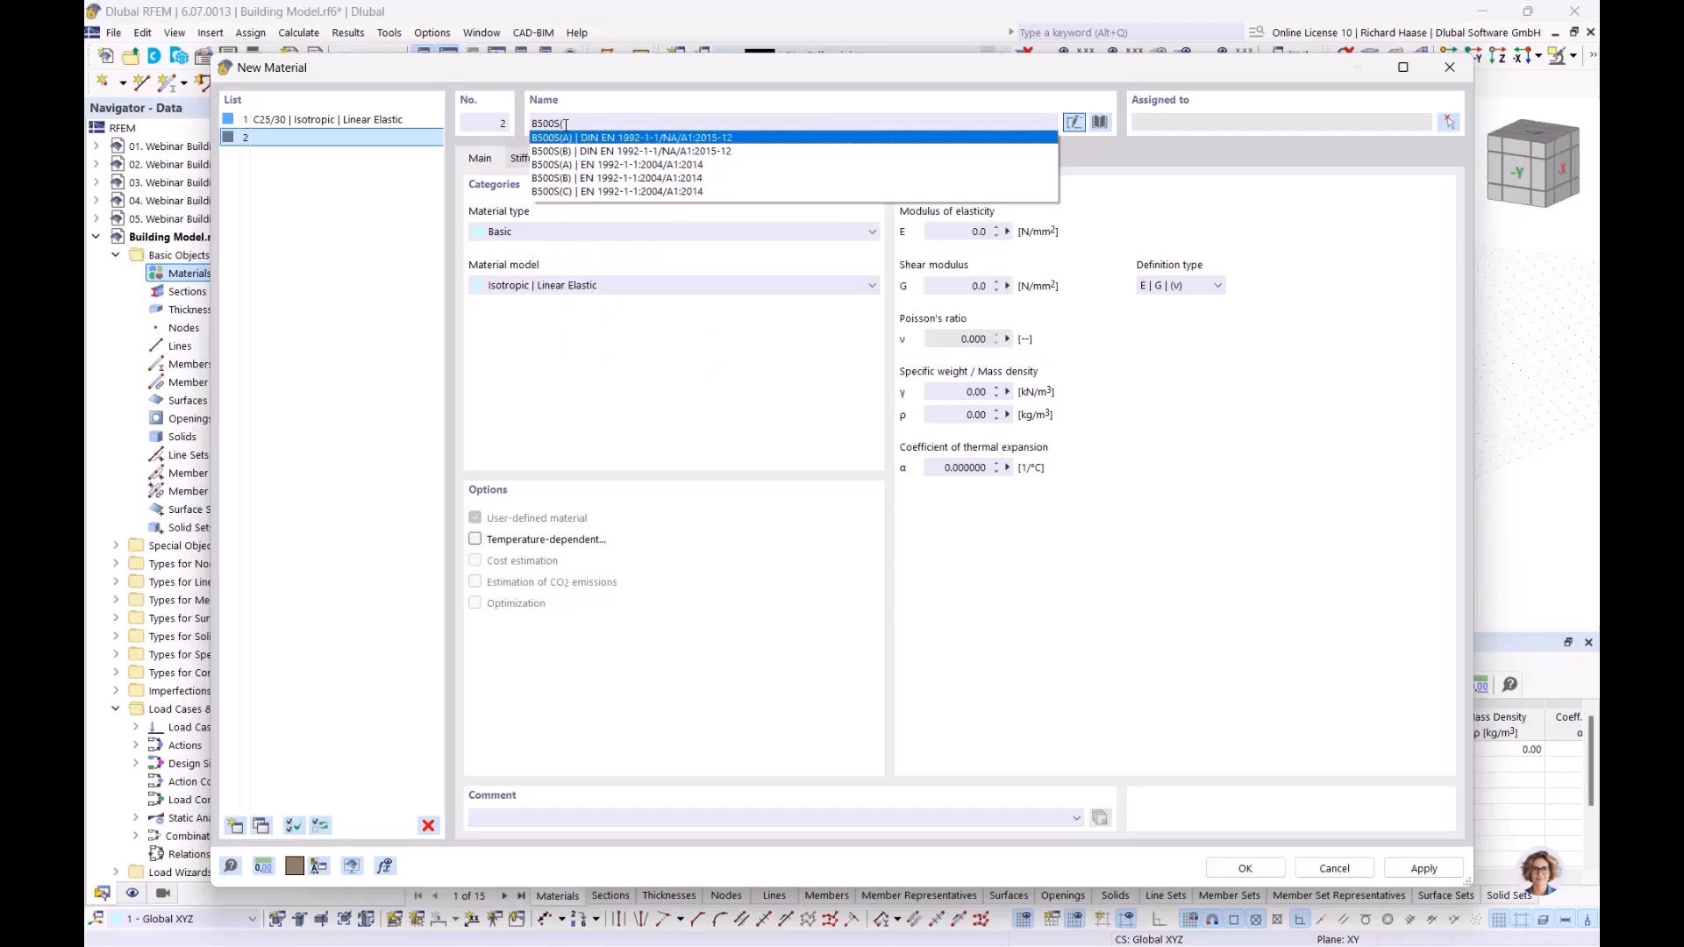
type("(A")
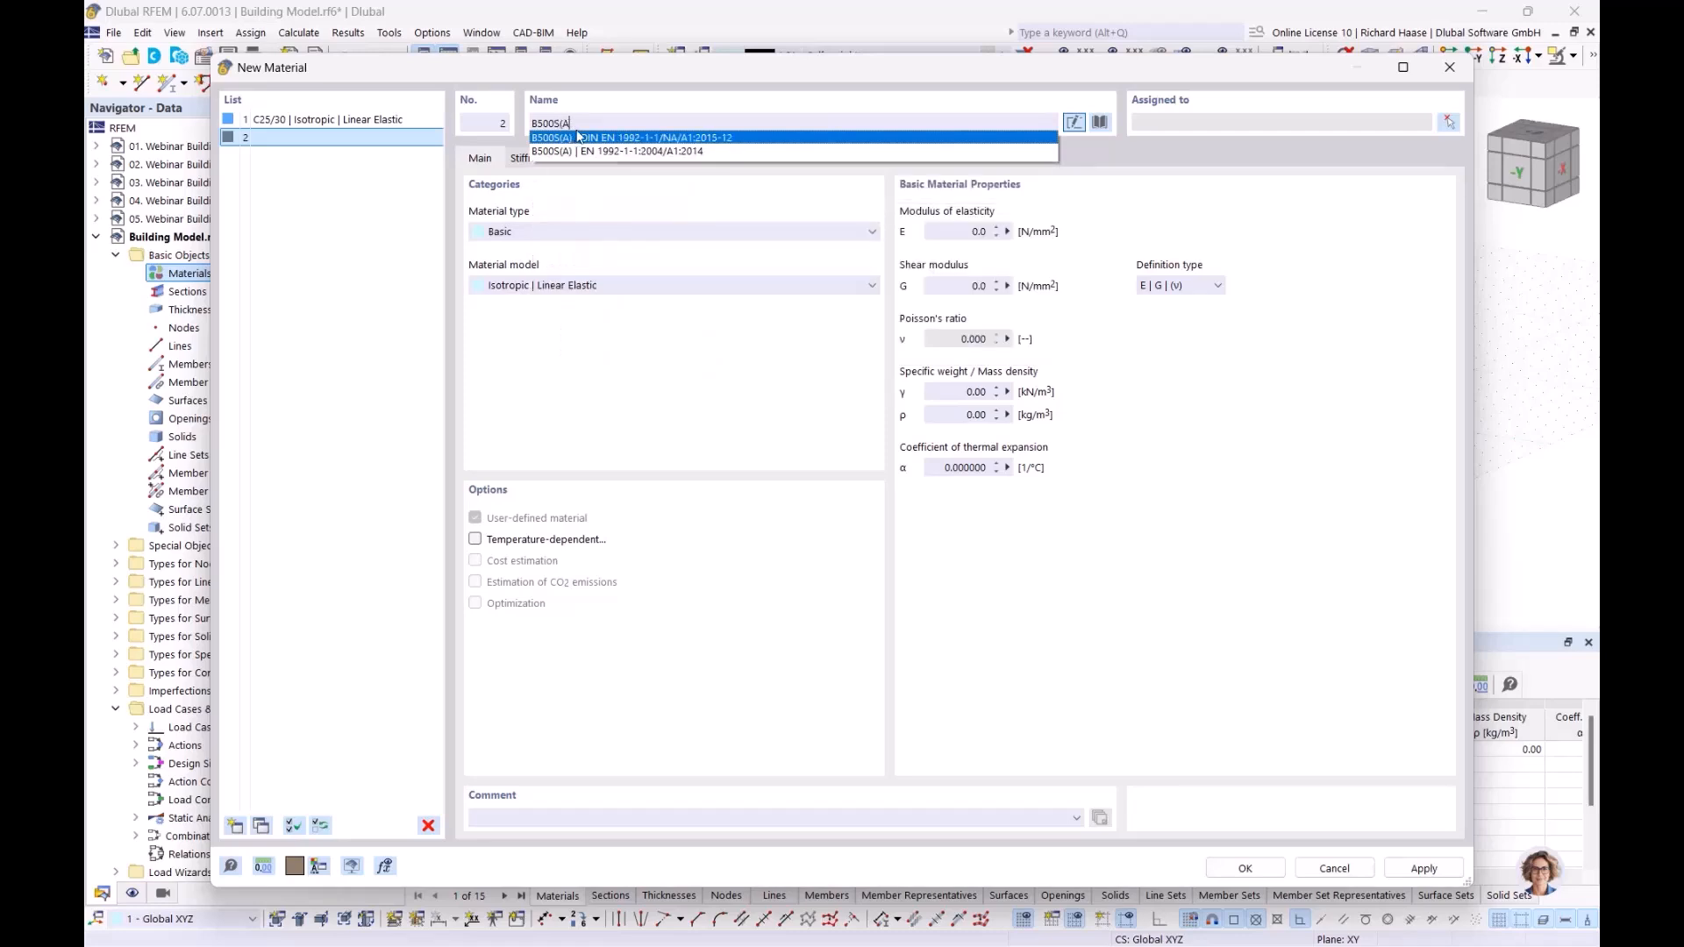
left_click(594, 140)
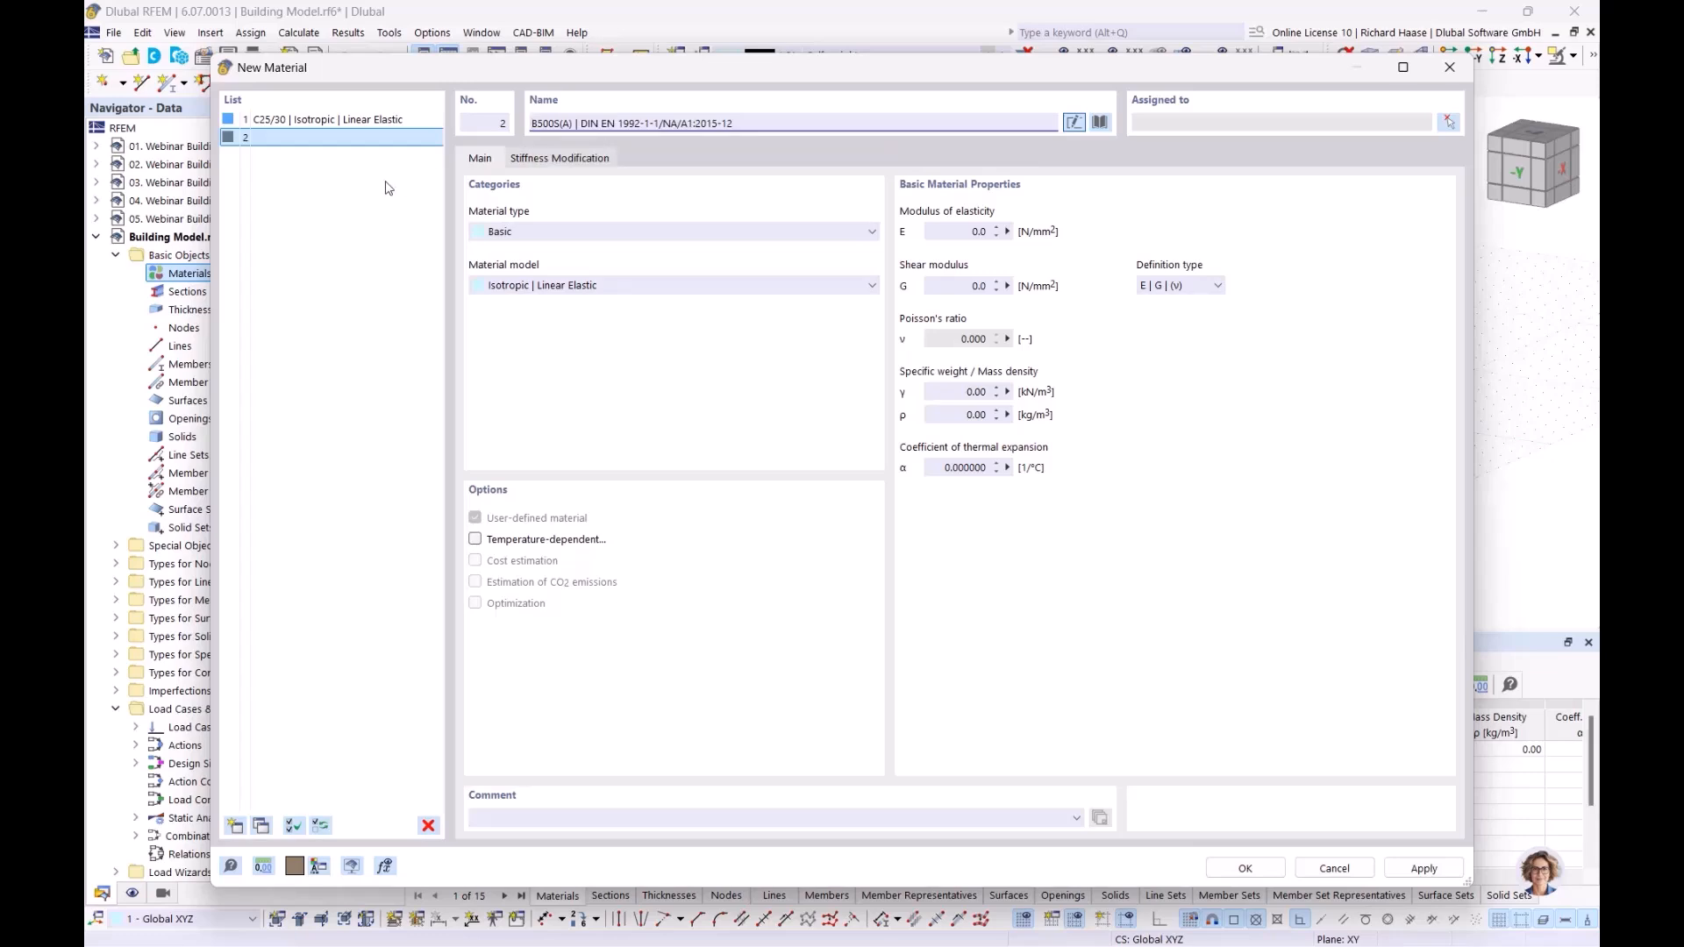
Step: Add a third material, the masonry Porotherm 20-50 Plan by Wienerberger Österreich (2023), and accept the material list
left_click(234, 826)
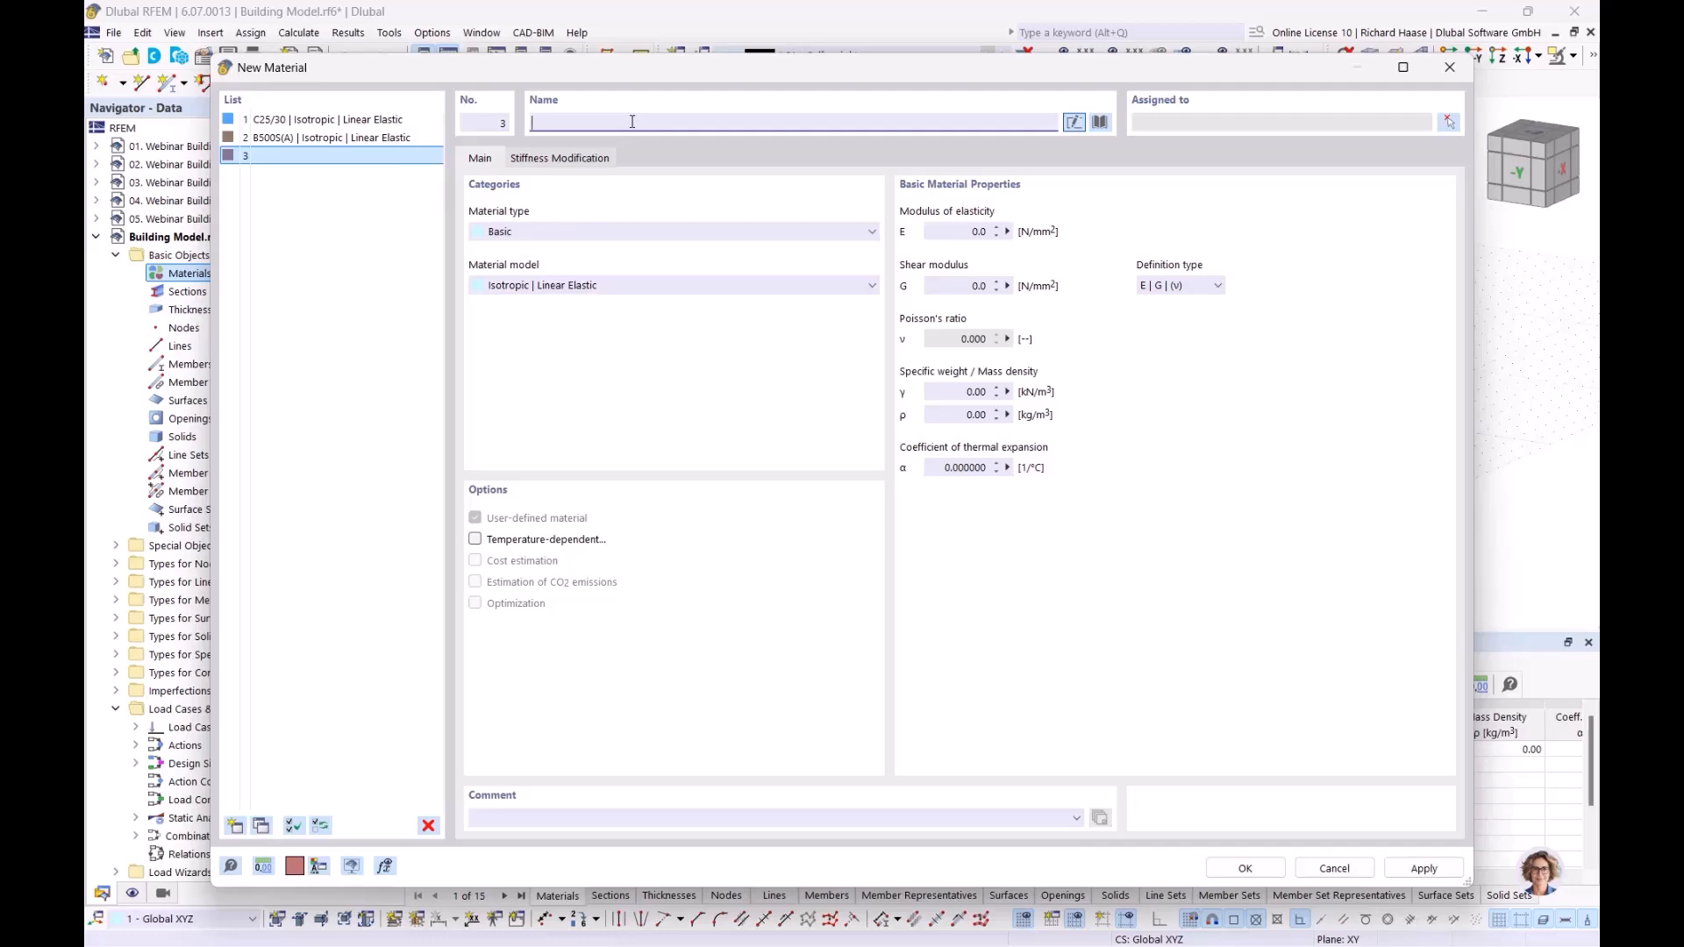
type("pro")
key("BackSpace")
key("BackSpace")
type("o")
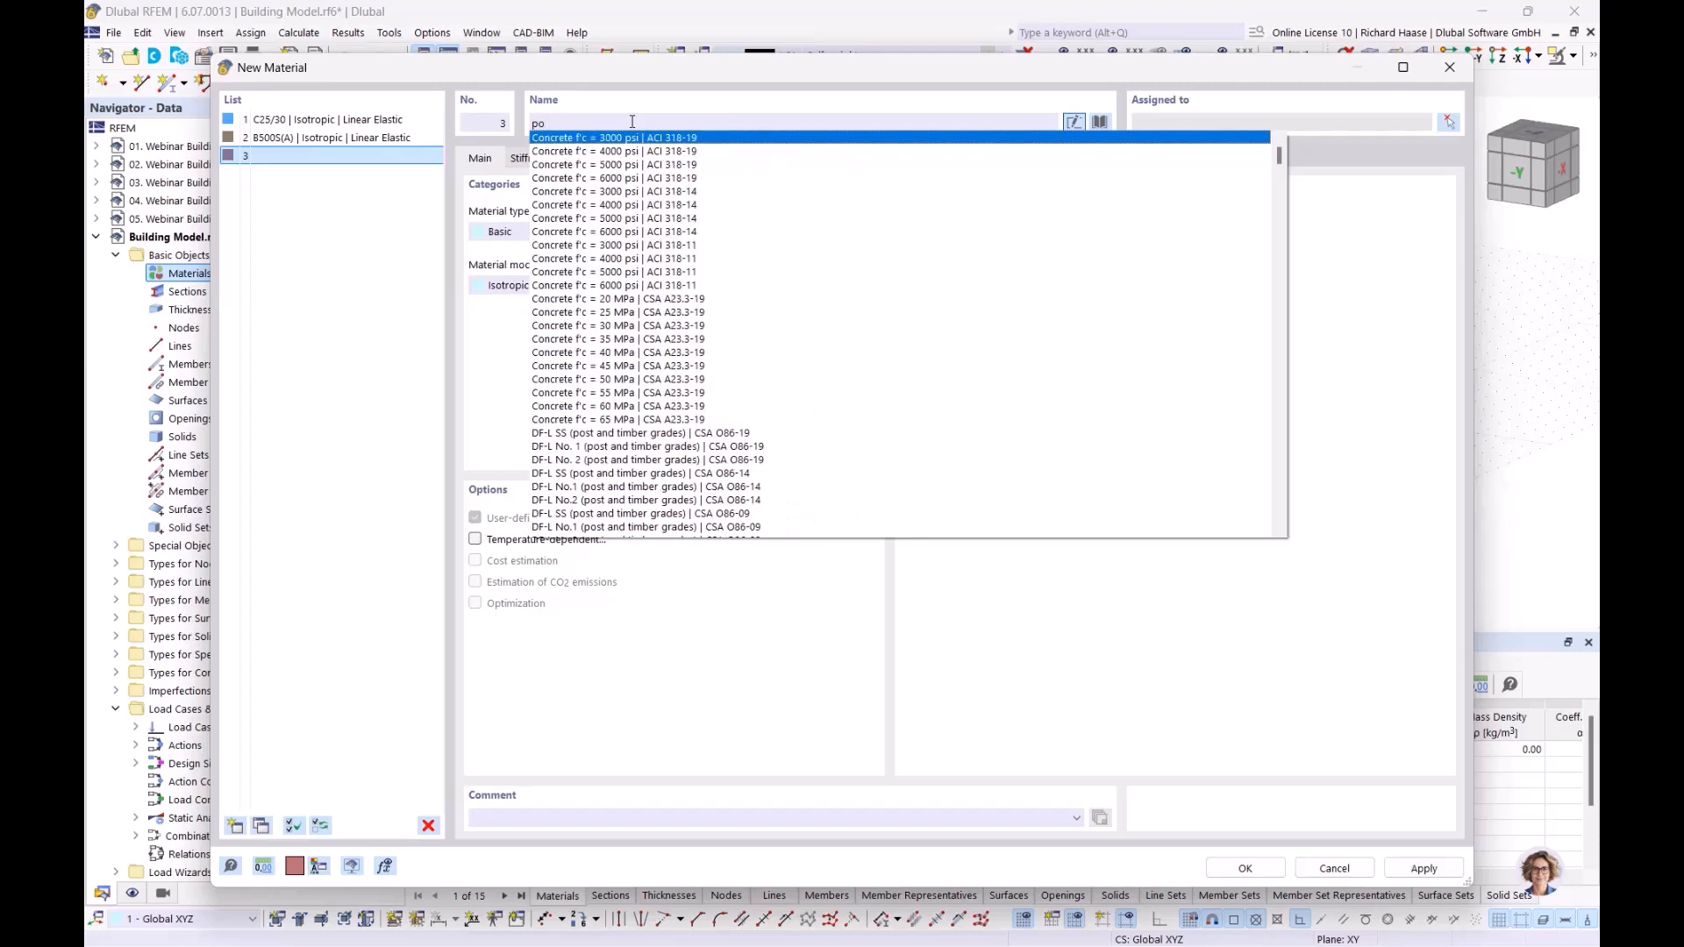
type("rothem")
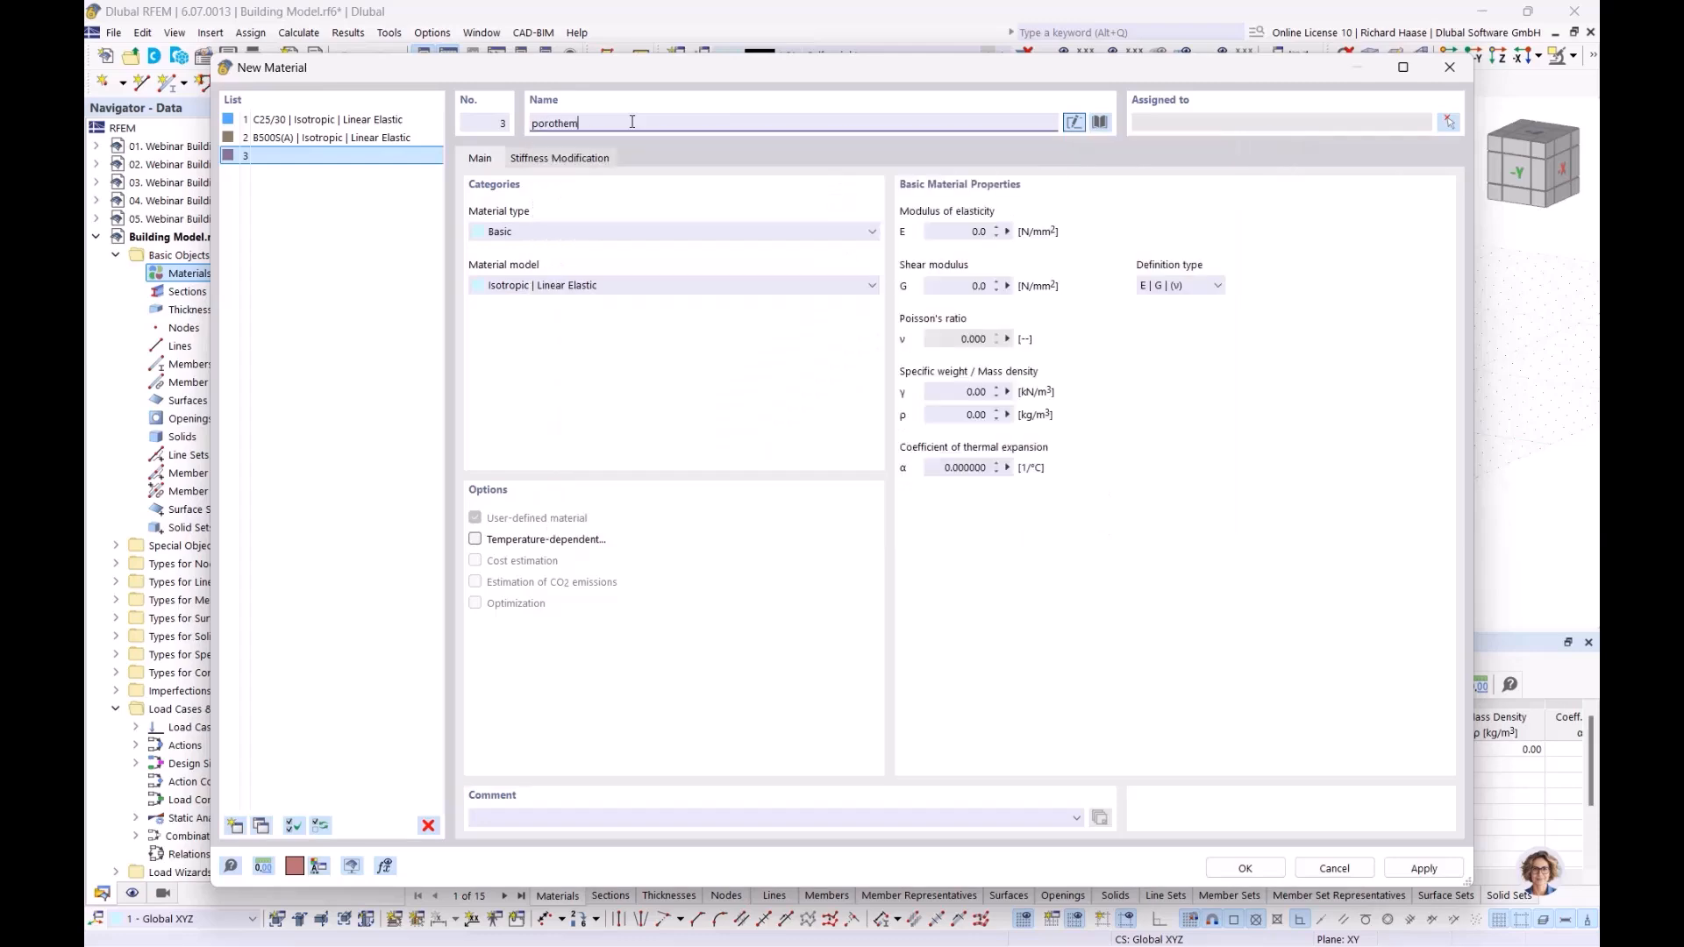
key("BackSpace")
type("rm ")
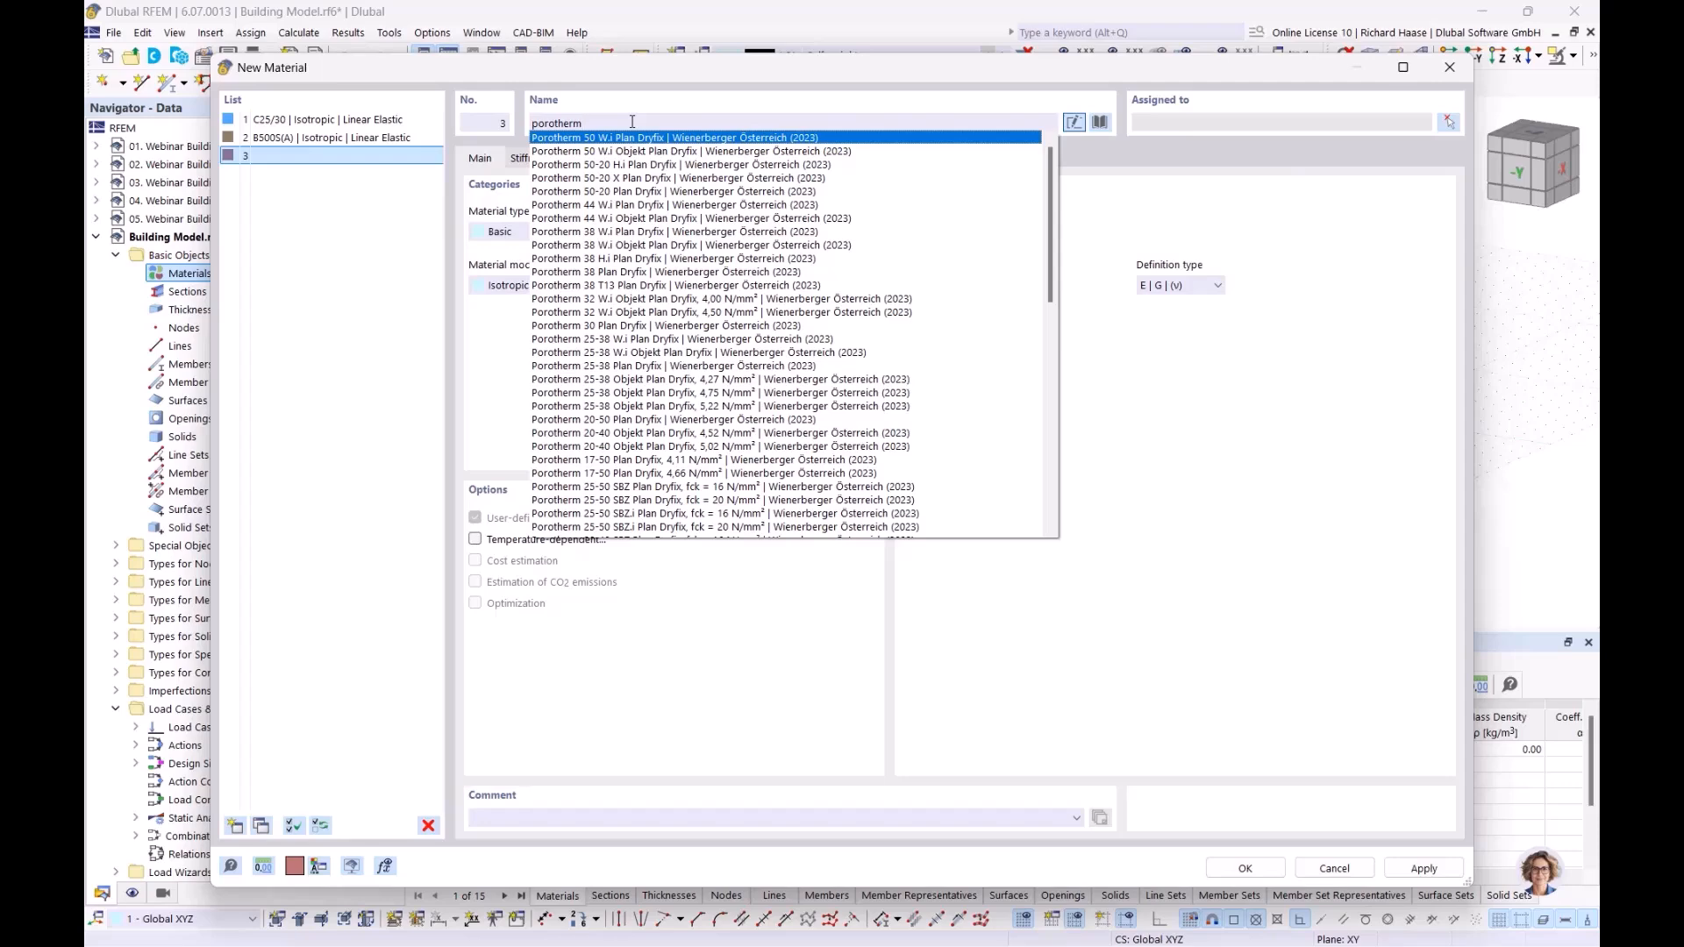
type("20-50")
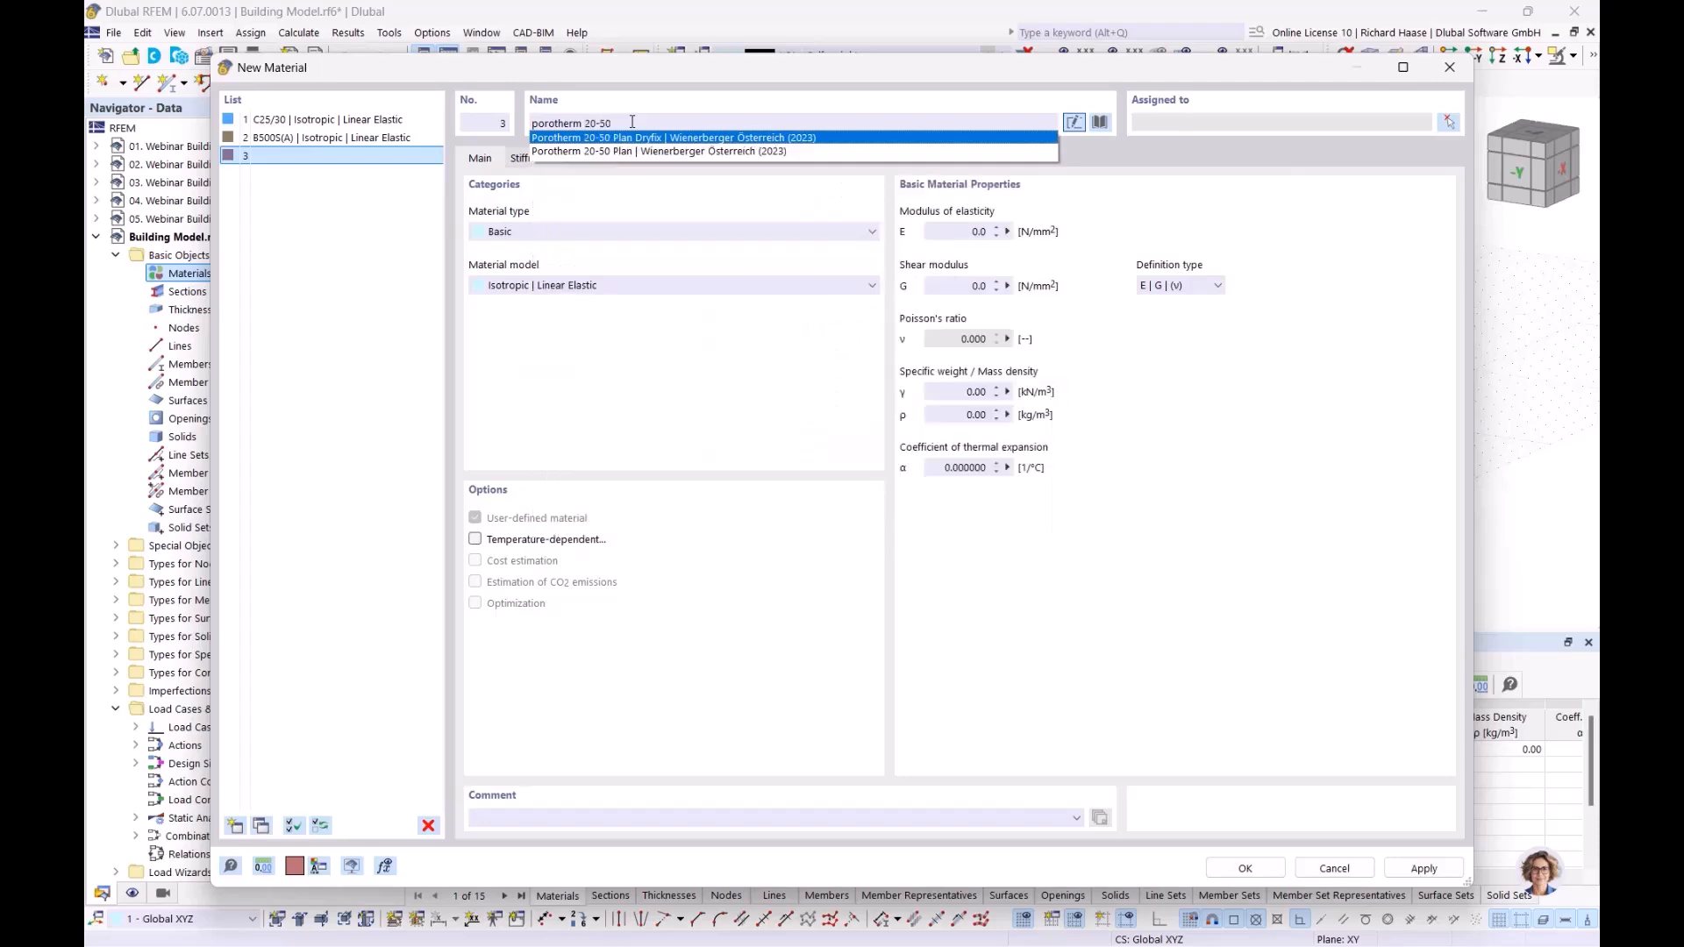
left_click(666, 151)
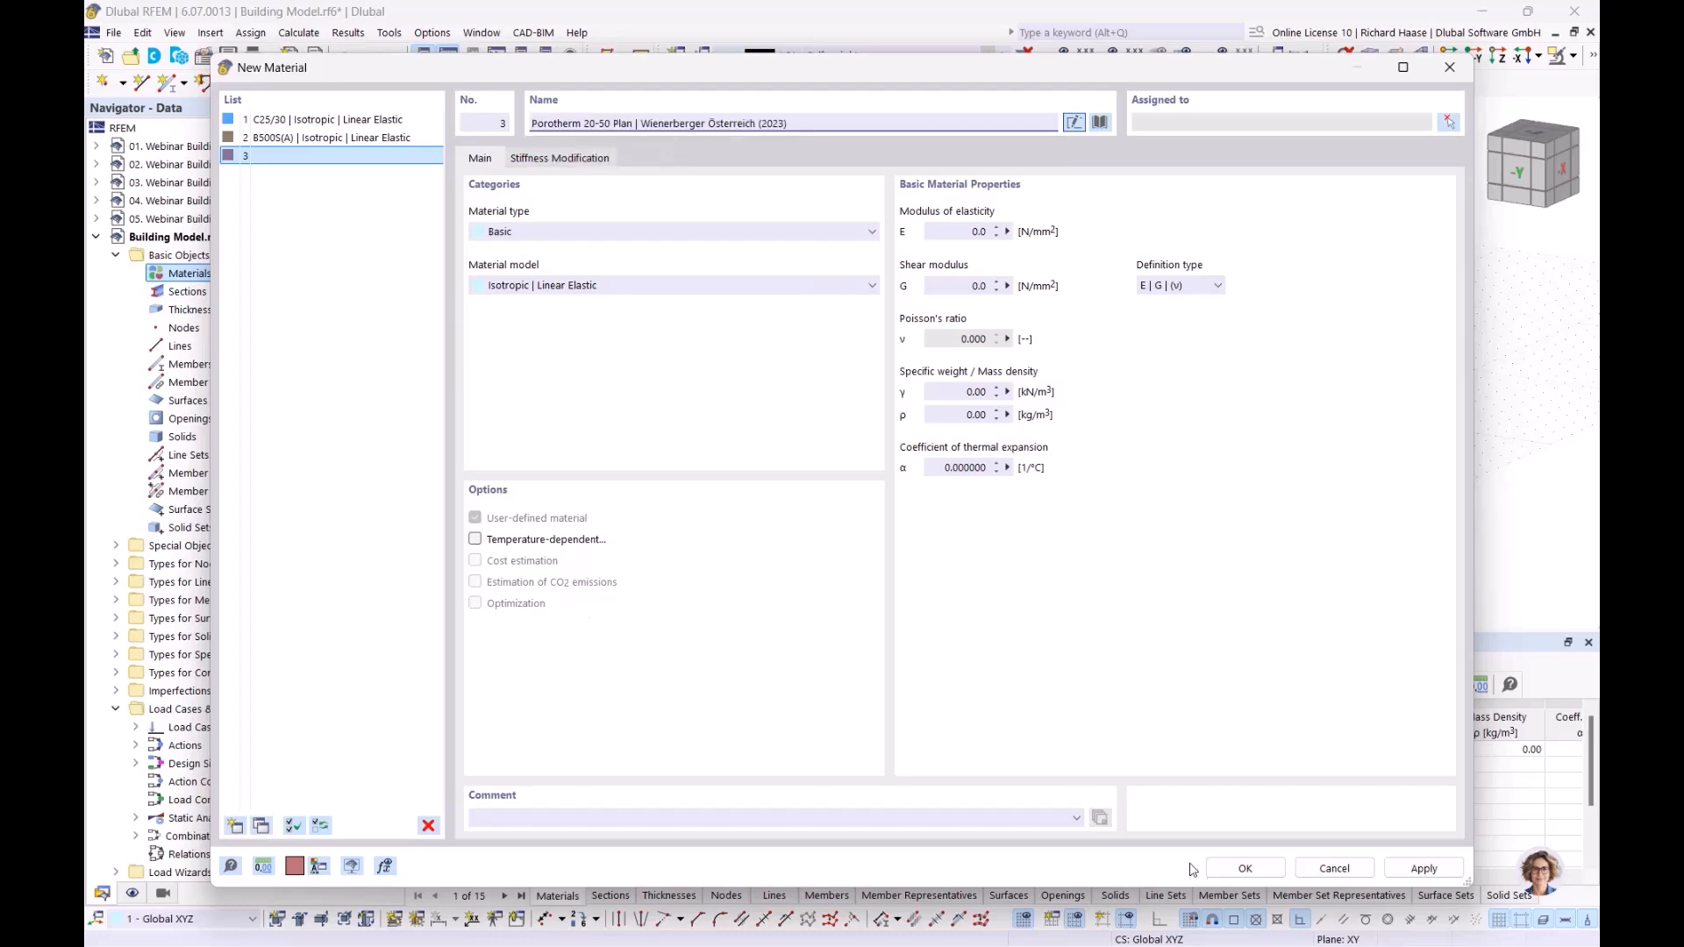
left_click(1244, 869)
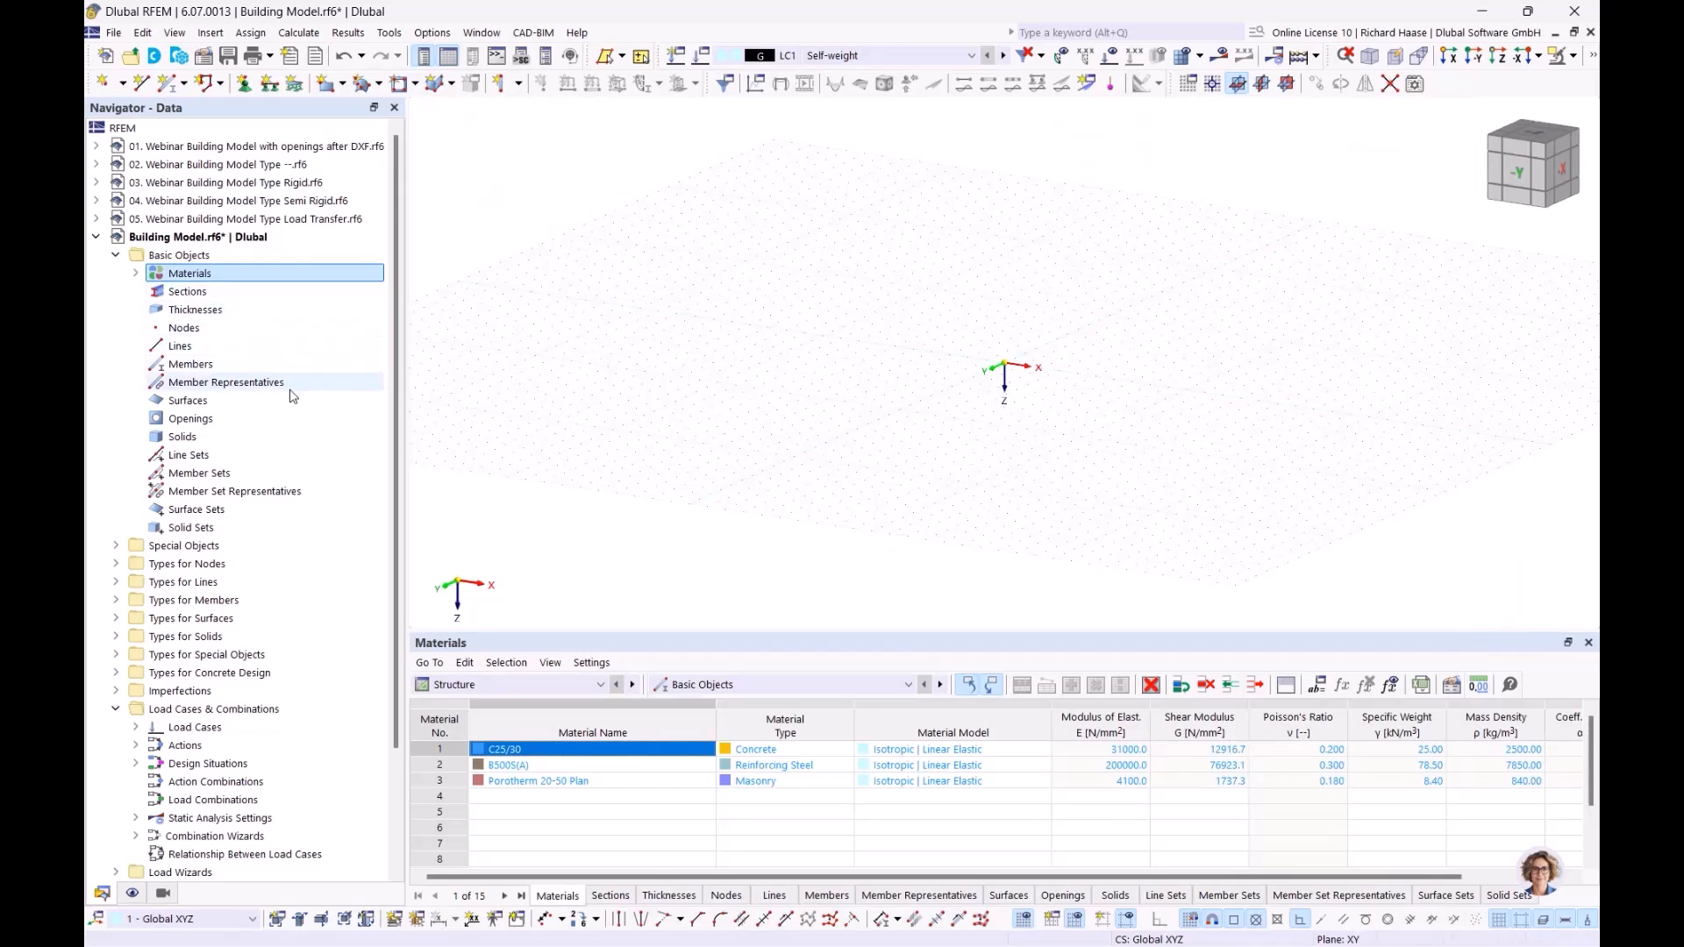
Step: Create a new background layer among the model's guide objects
scroll(293, 394, "down", 3)
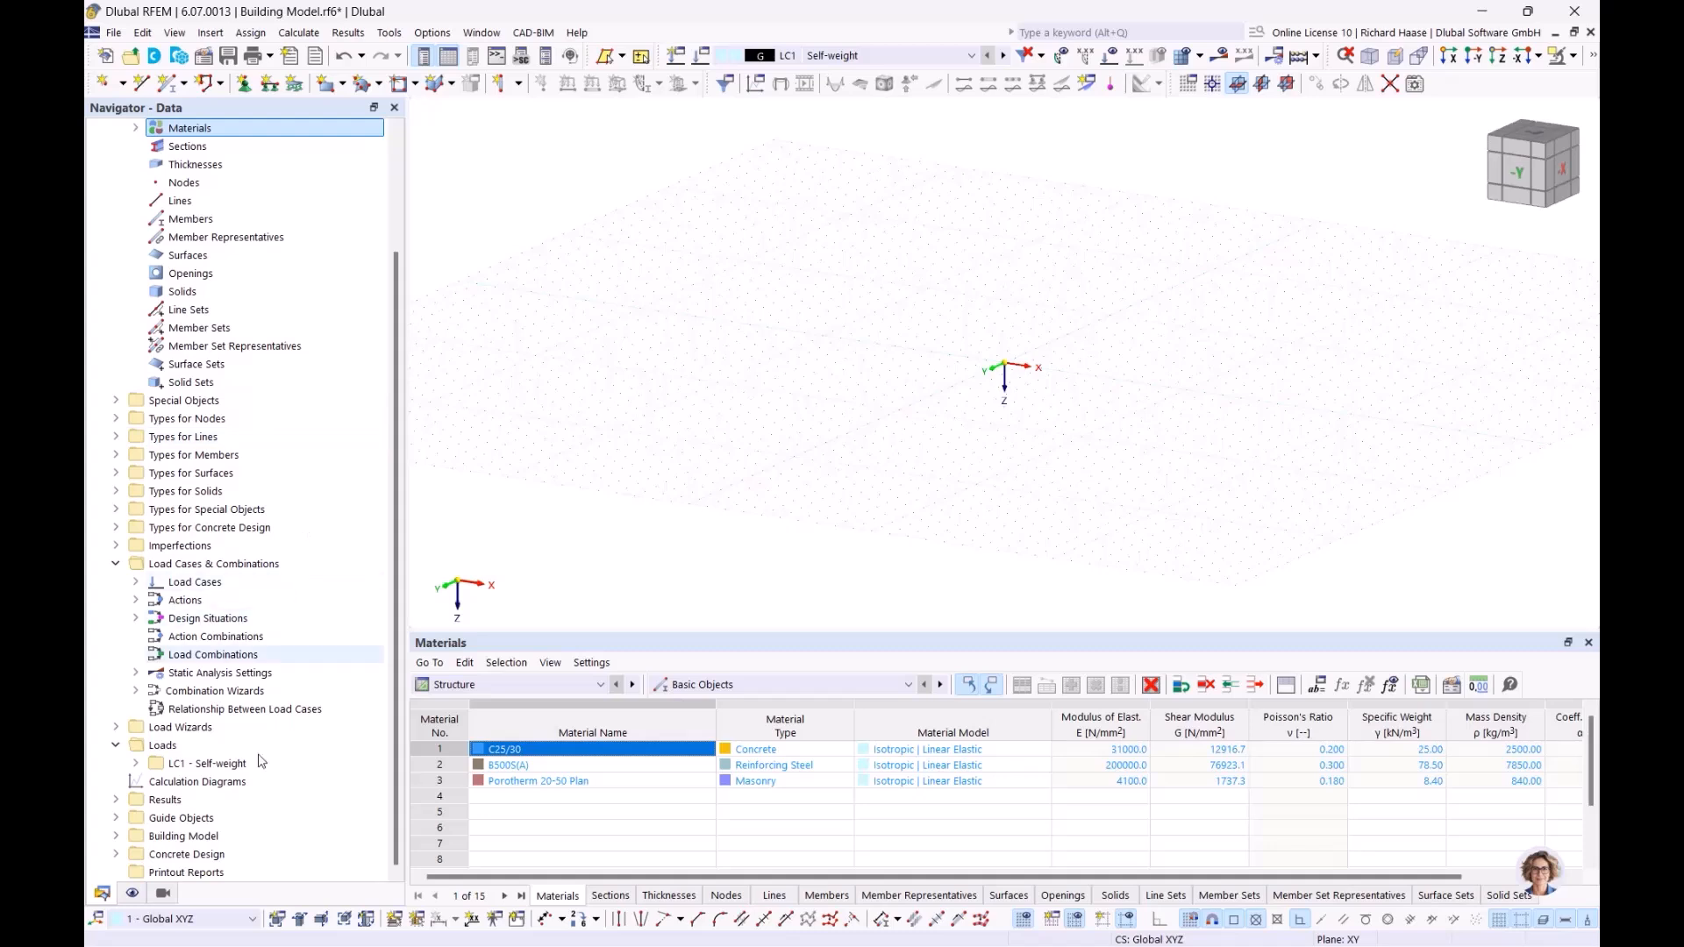
left_click(116, 818)
scroll(251, 818, "down", 1)
left_click(211, 817)
right_click(210, 817)
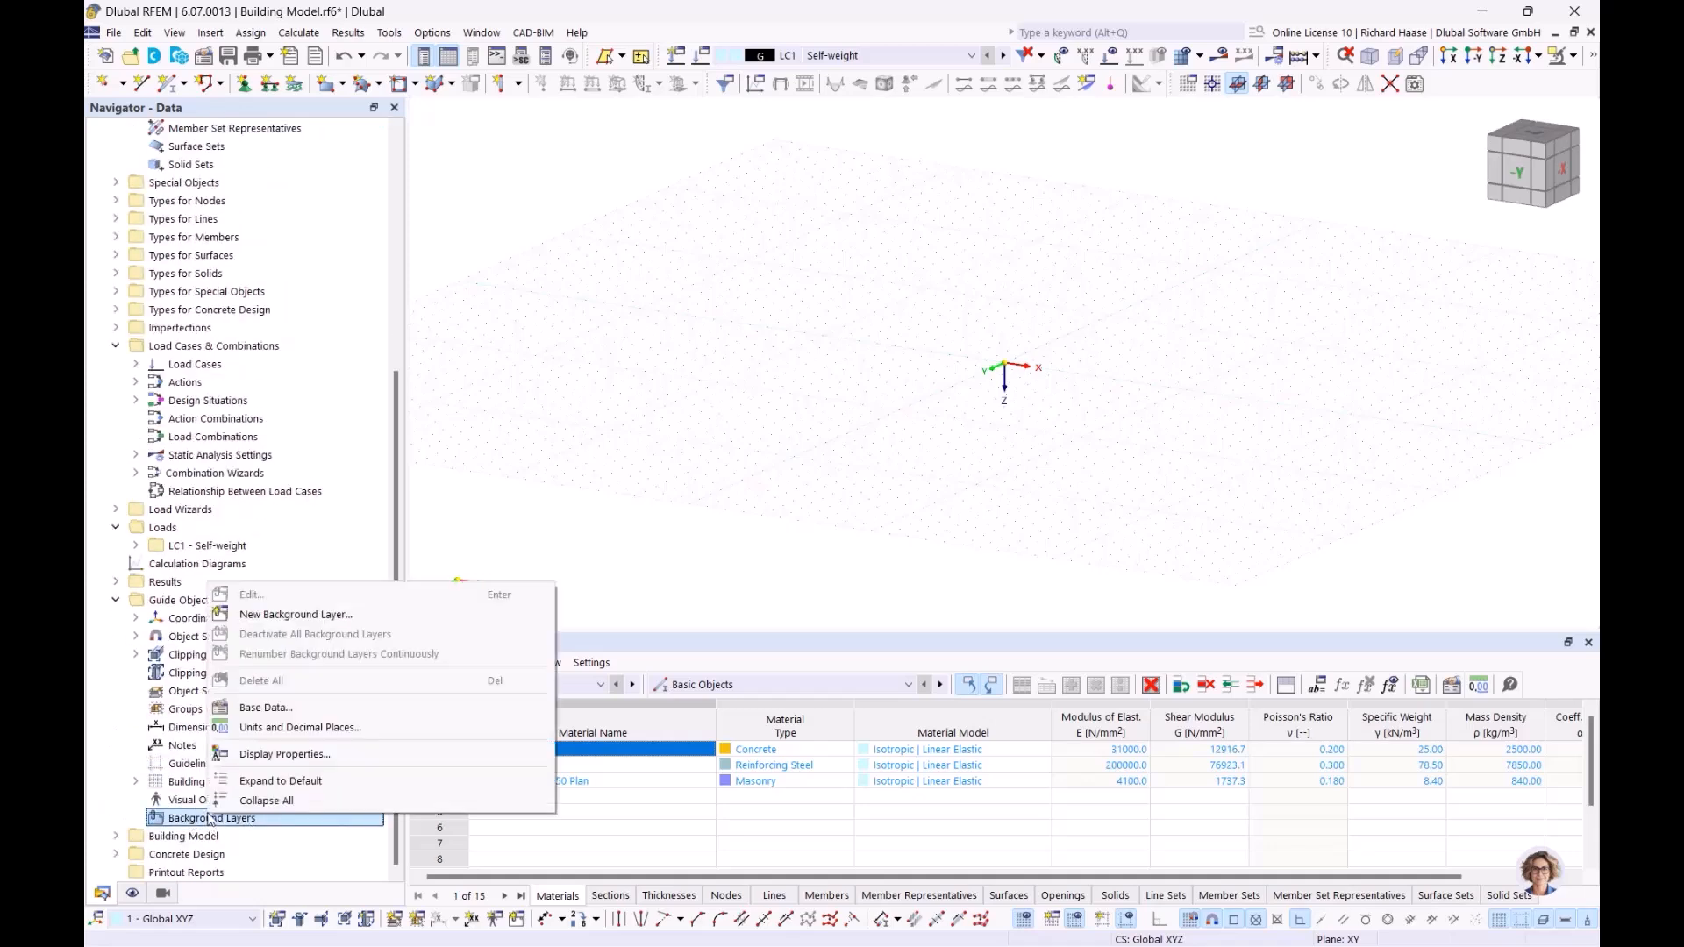
left_click(303, 616)
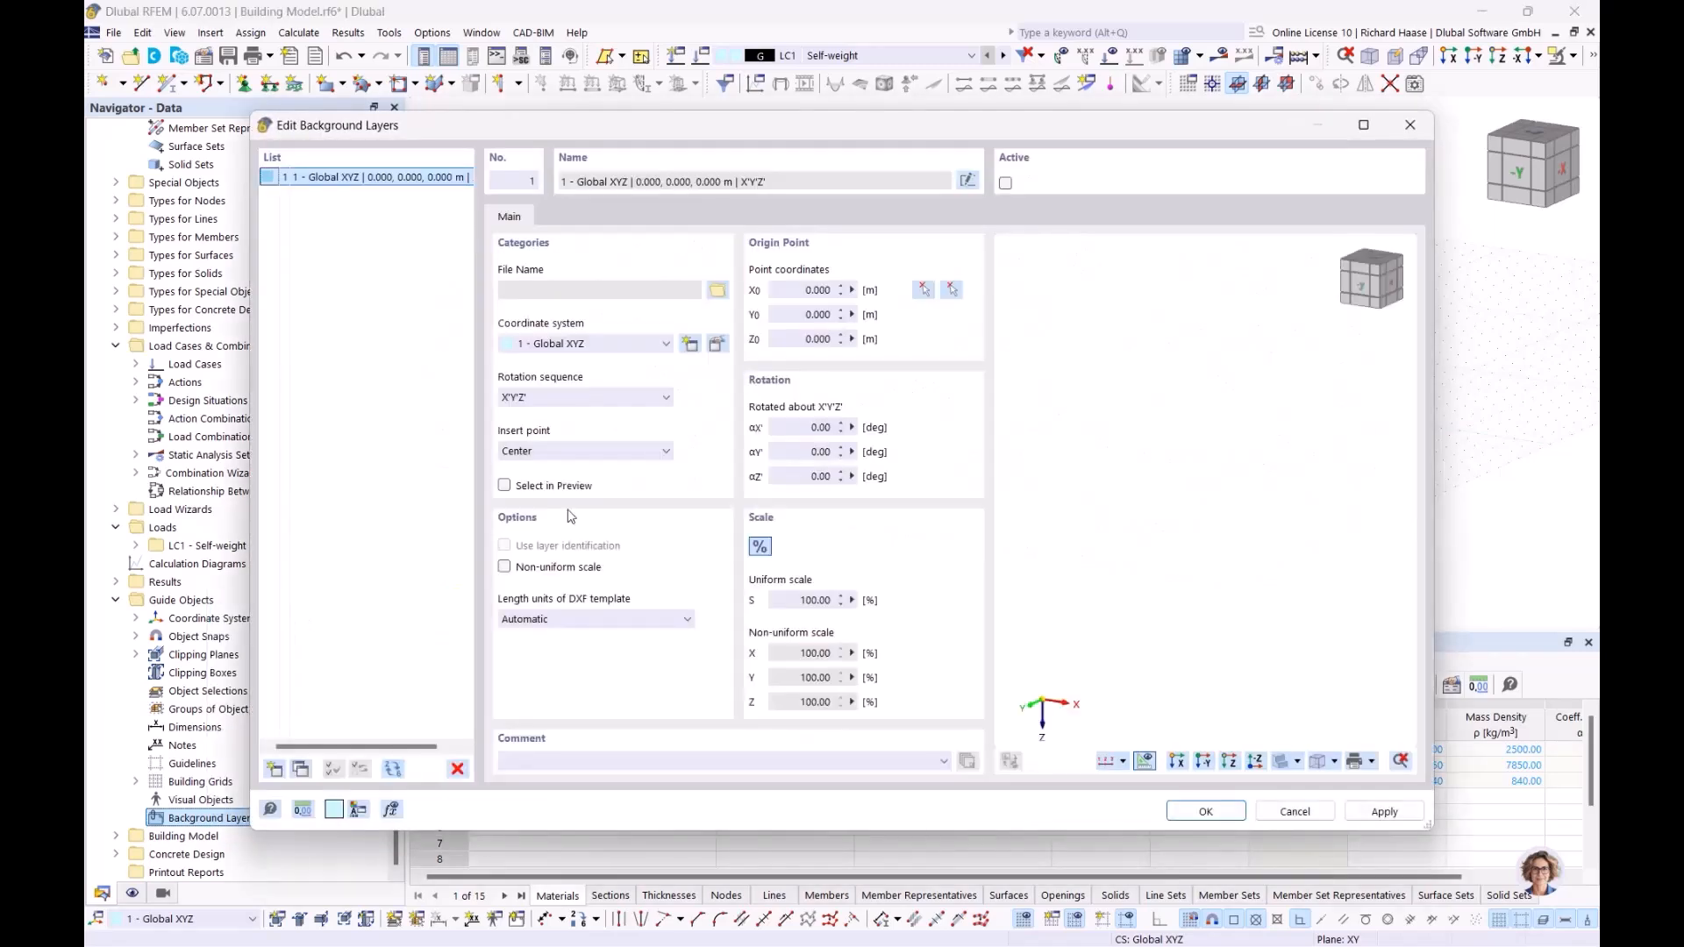
Step: Load Webinar Gebäudemodell.dxf from the parent webinar folder into the background layer and set the DXF length units to m
left_click(717, 291)
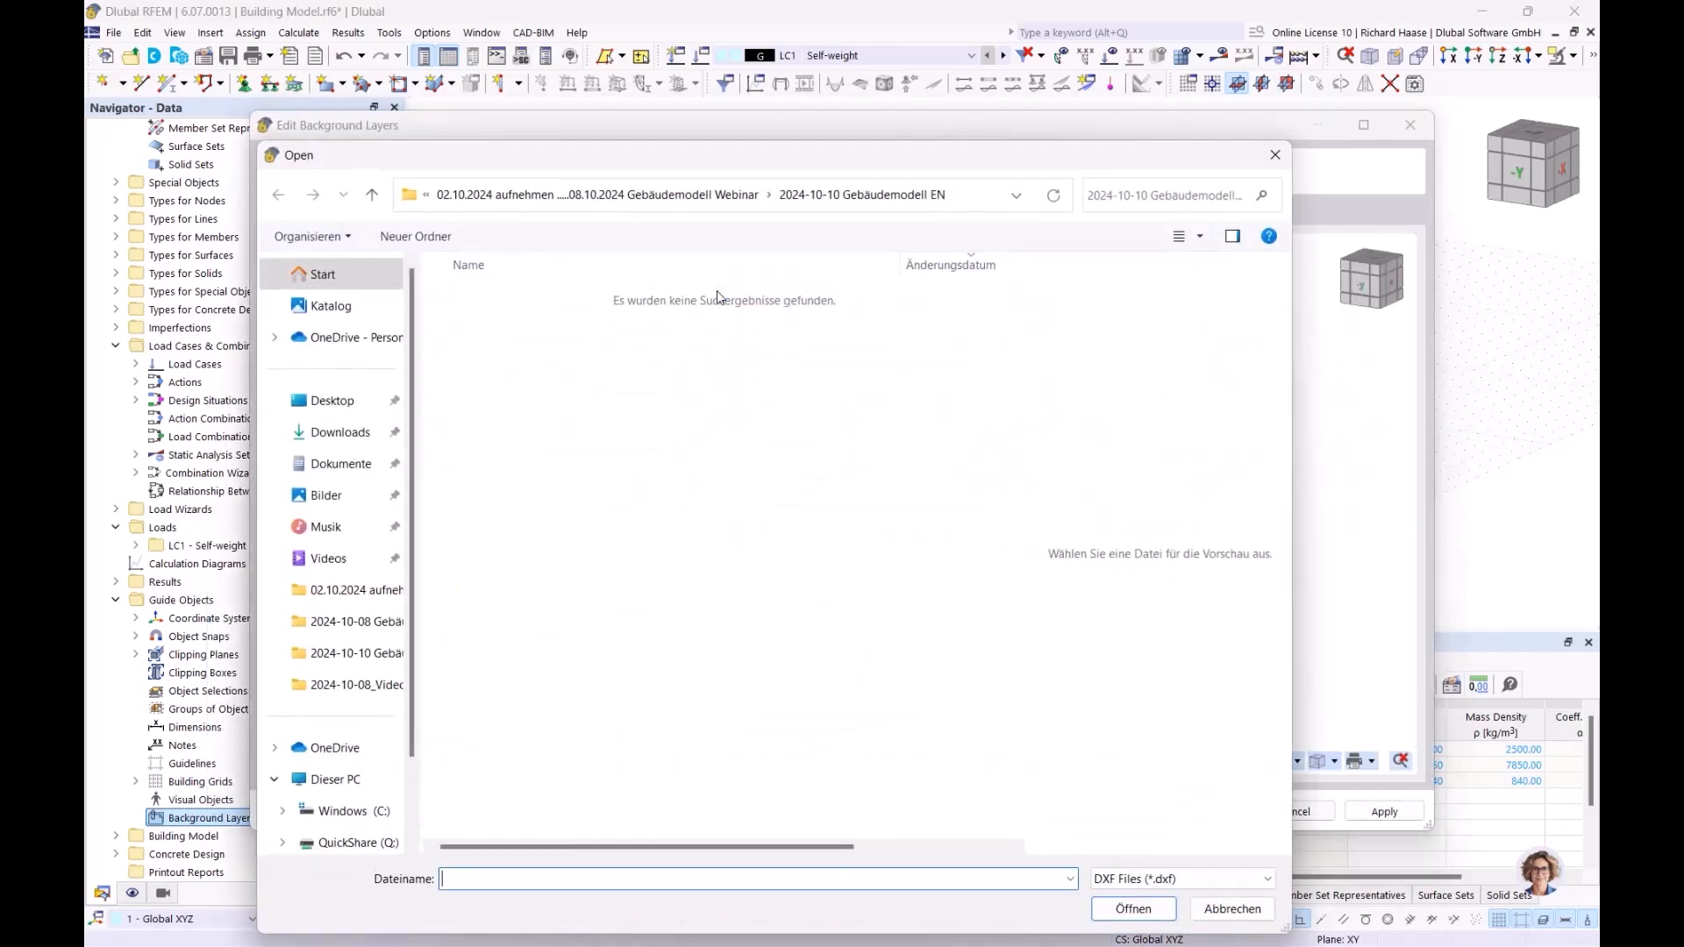
left_click(619, 194)
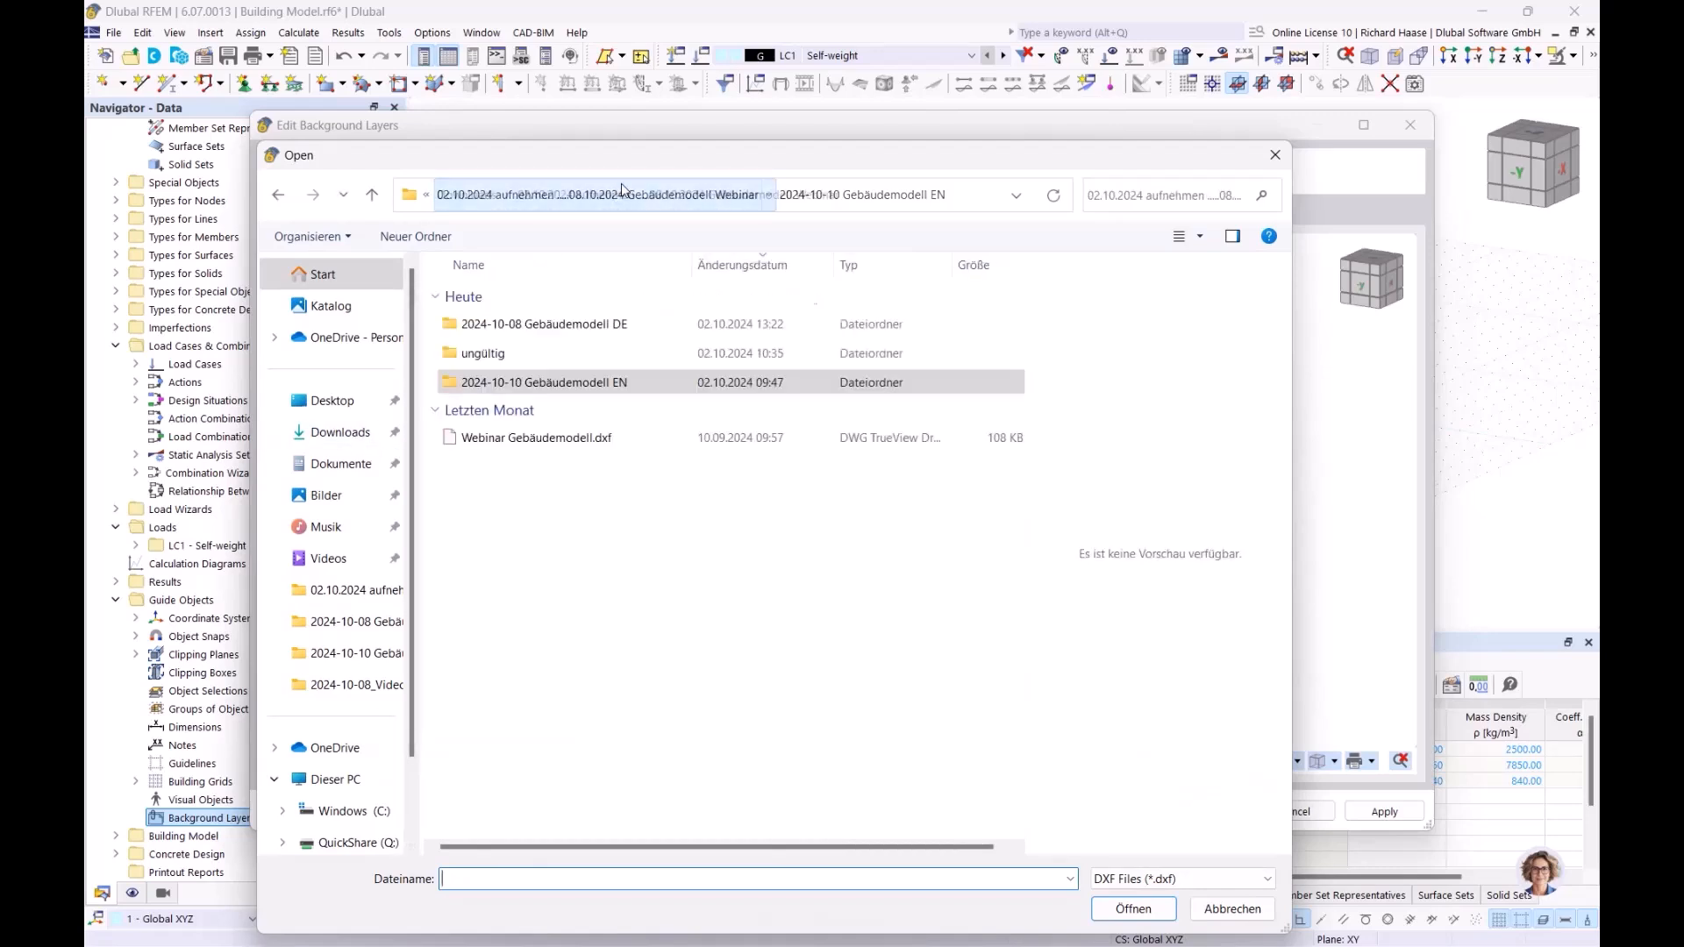
left_click(555, 438)
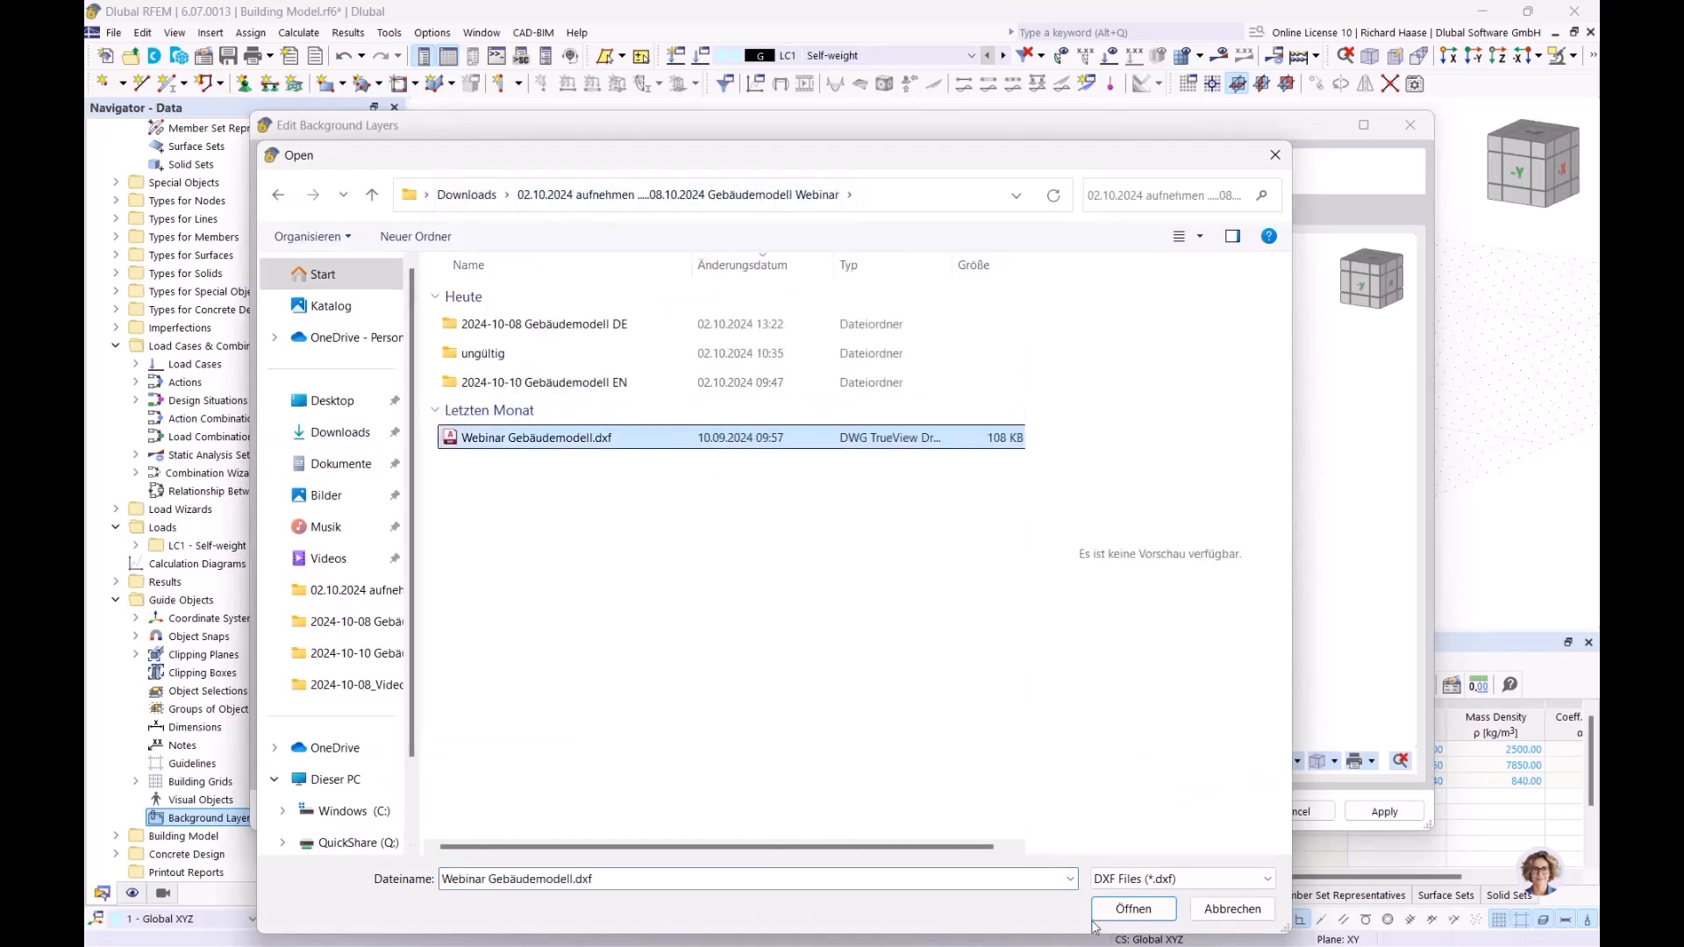
left_click(1133, 909)
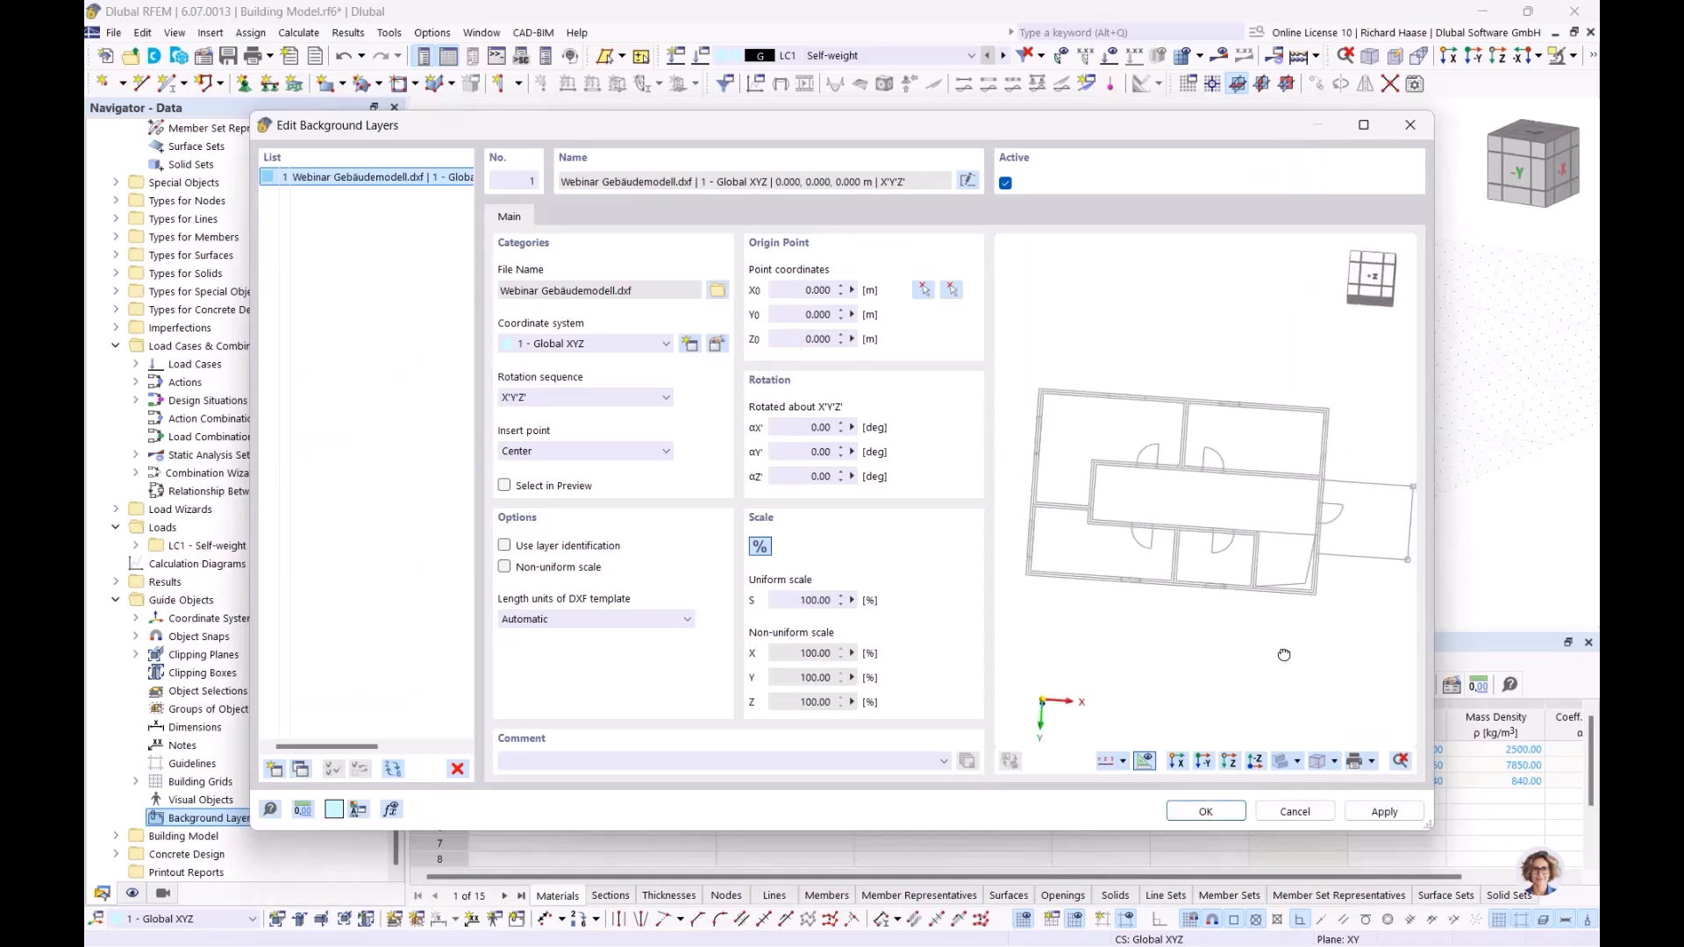
middle_click_drag(1284, 668, 1291, 595, "ctrl")
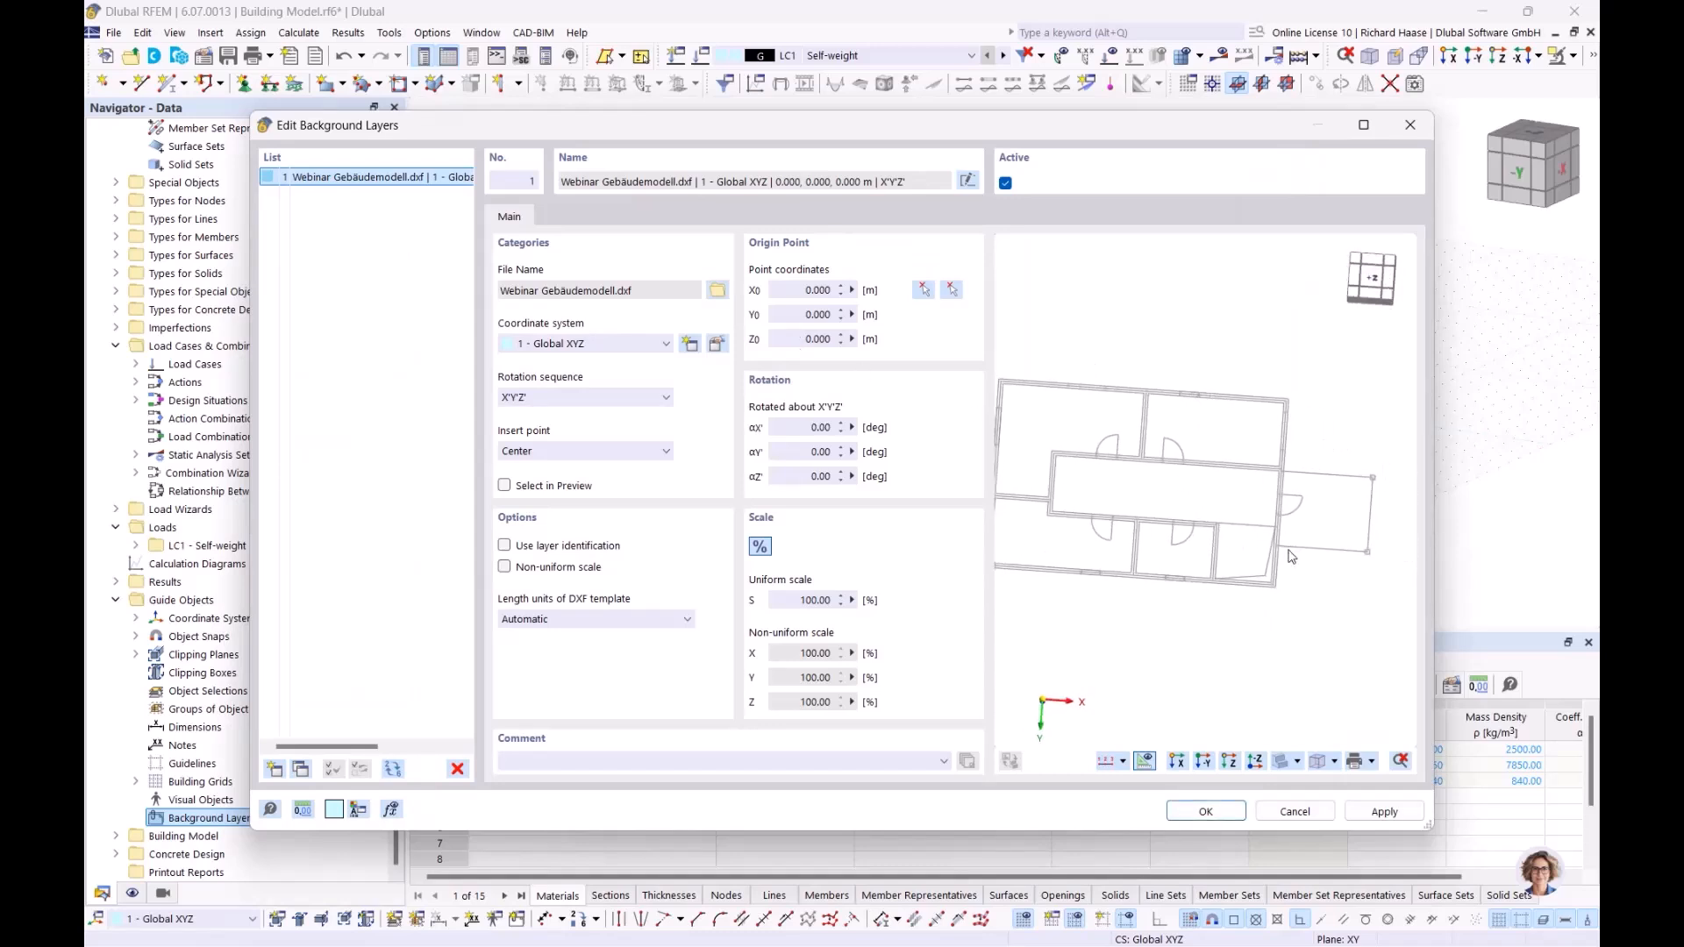
middle_click_drag(1258, 533, 1305, 498, "ctrl")
left_click(620, 622)
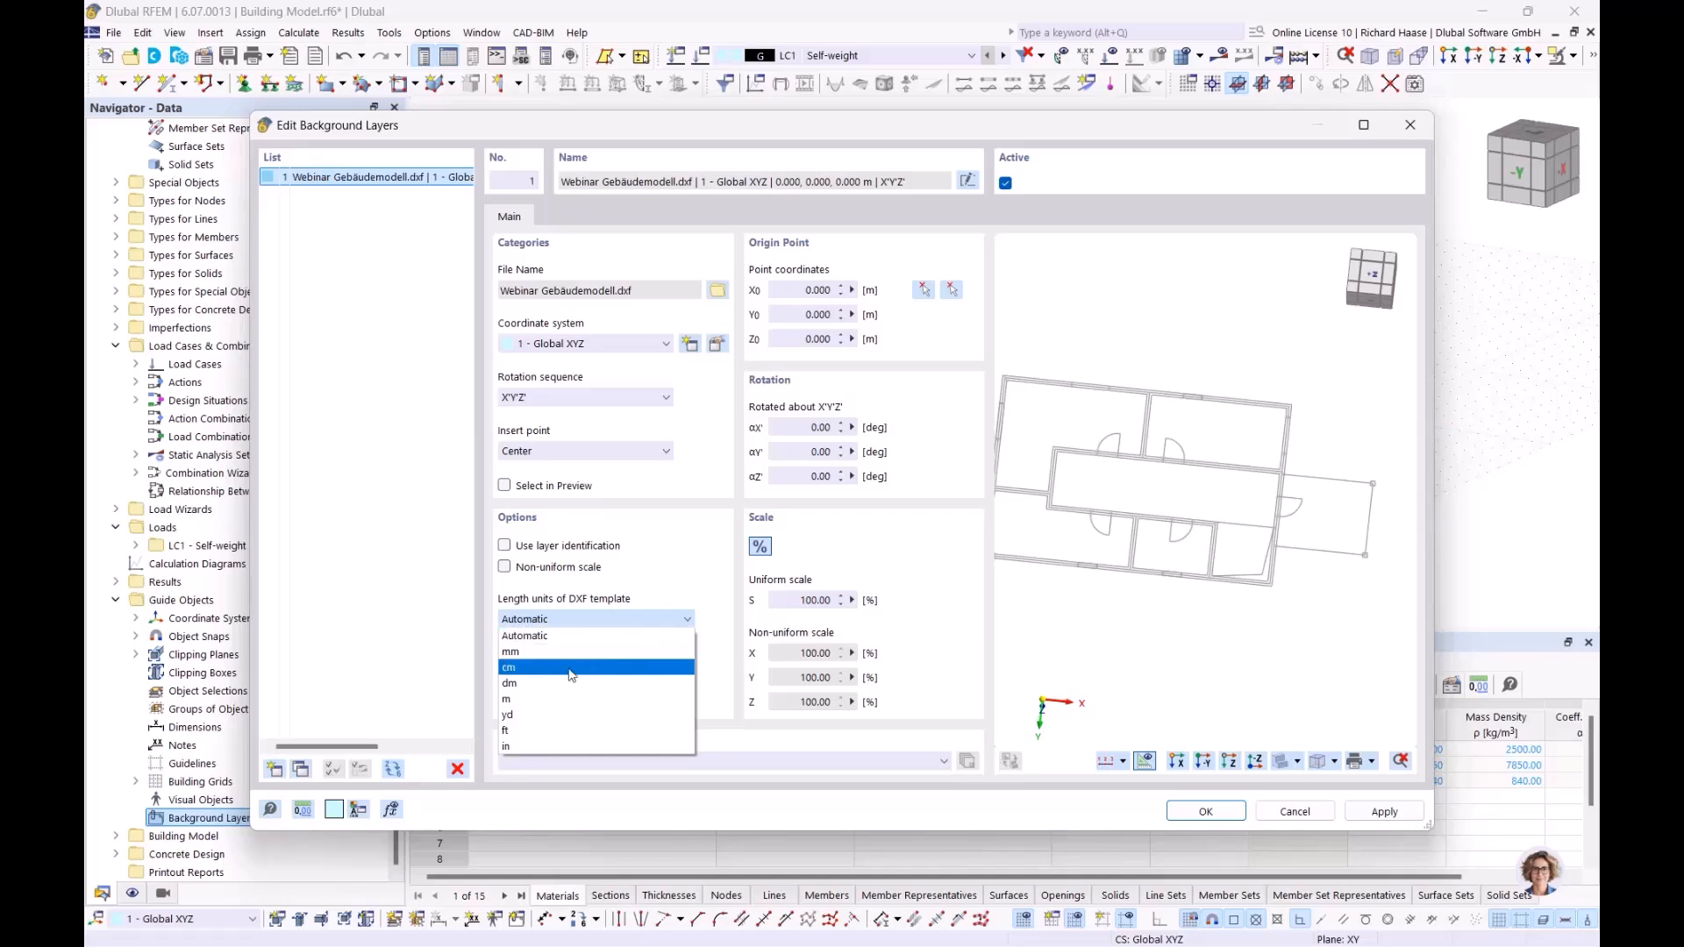
left_click(516, 700)
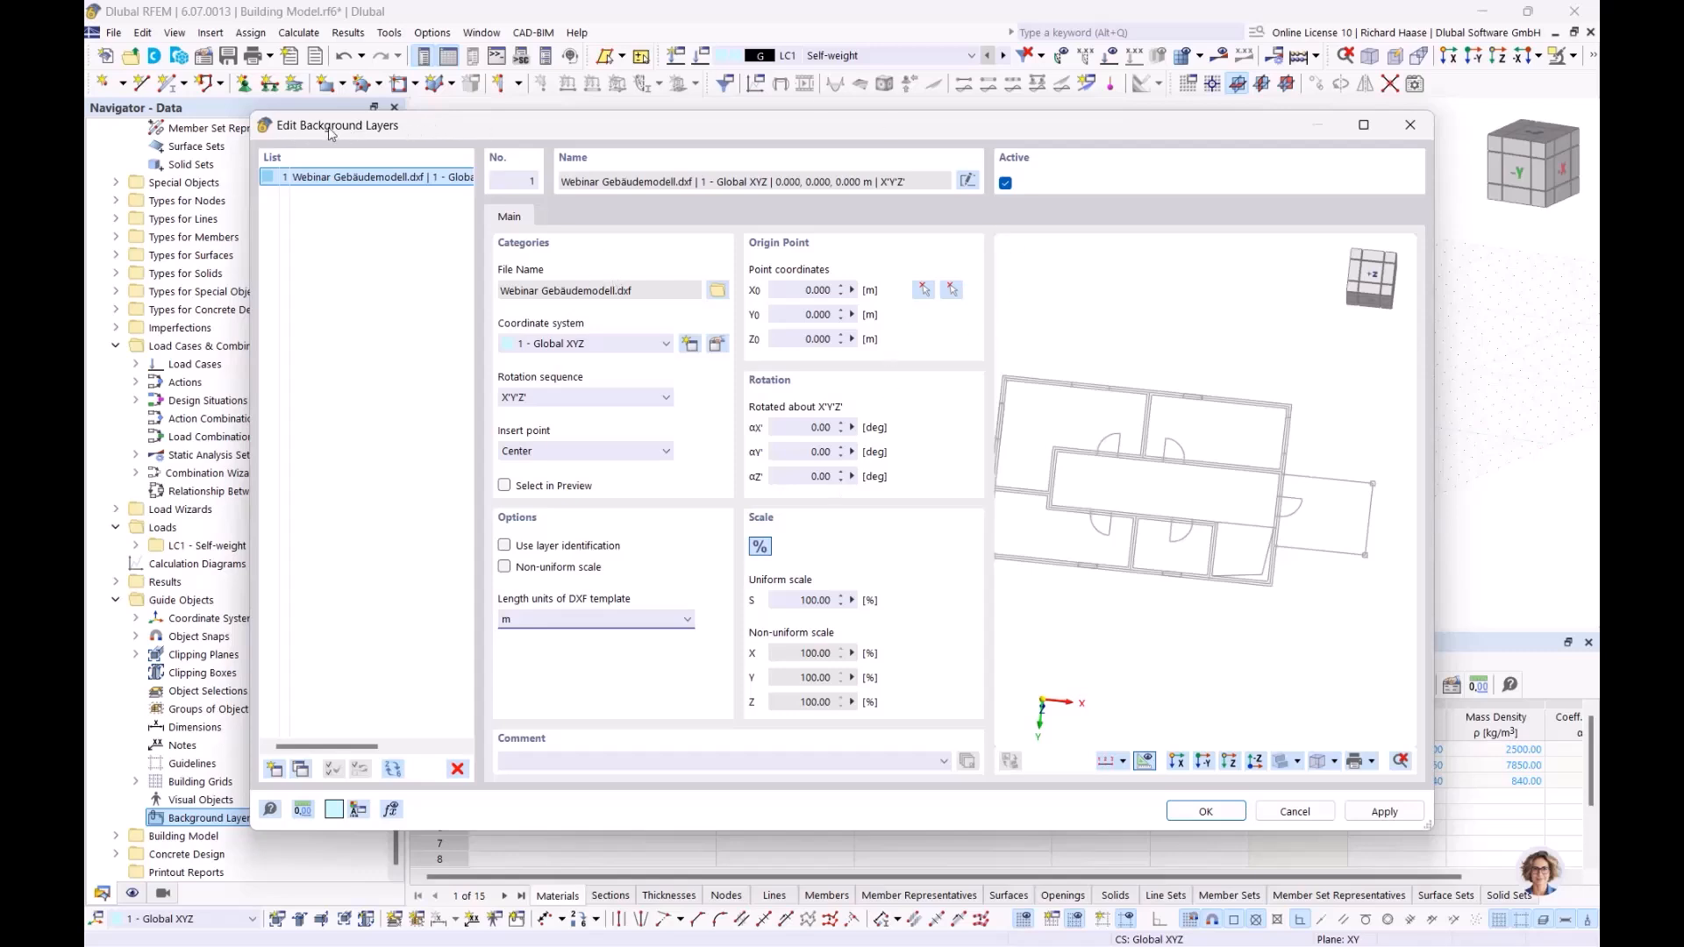
Step: Pick the global origin (0, 0, 0) in the model as the background layer's origin point
left_click(921, 289)
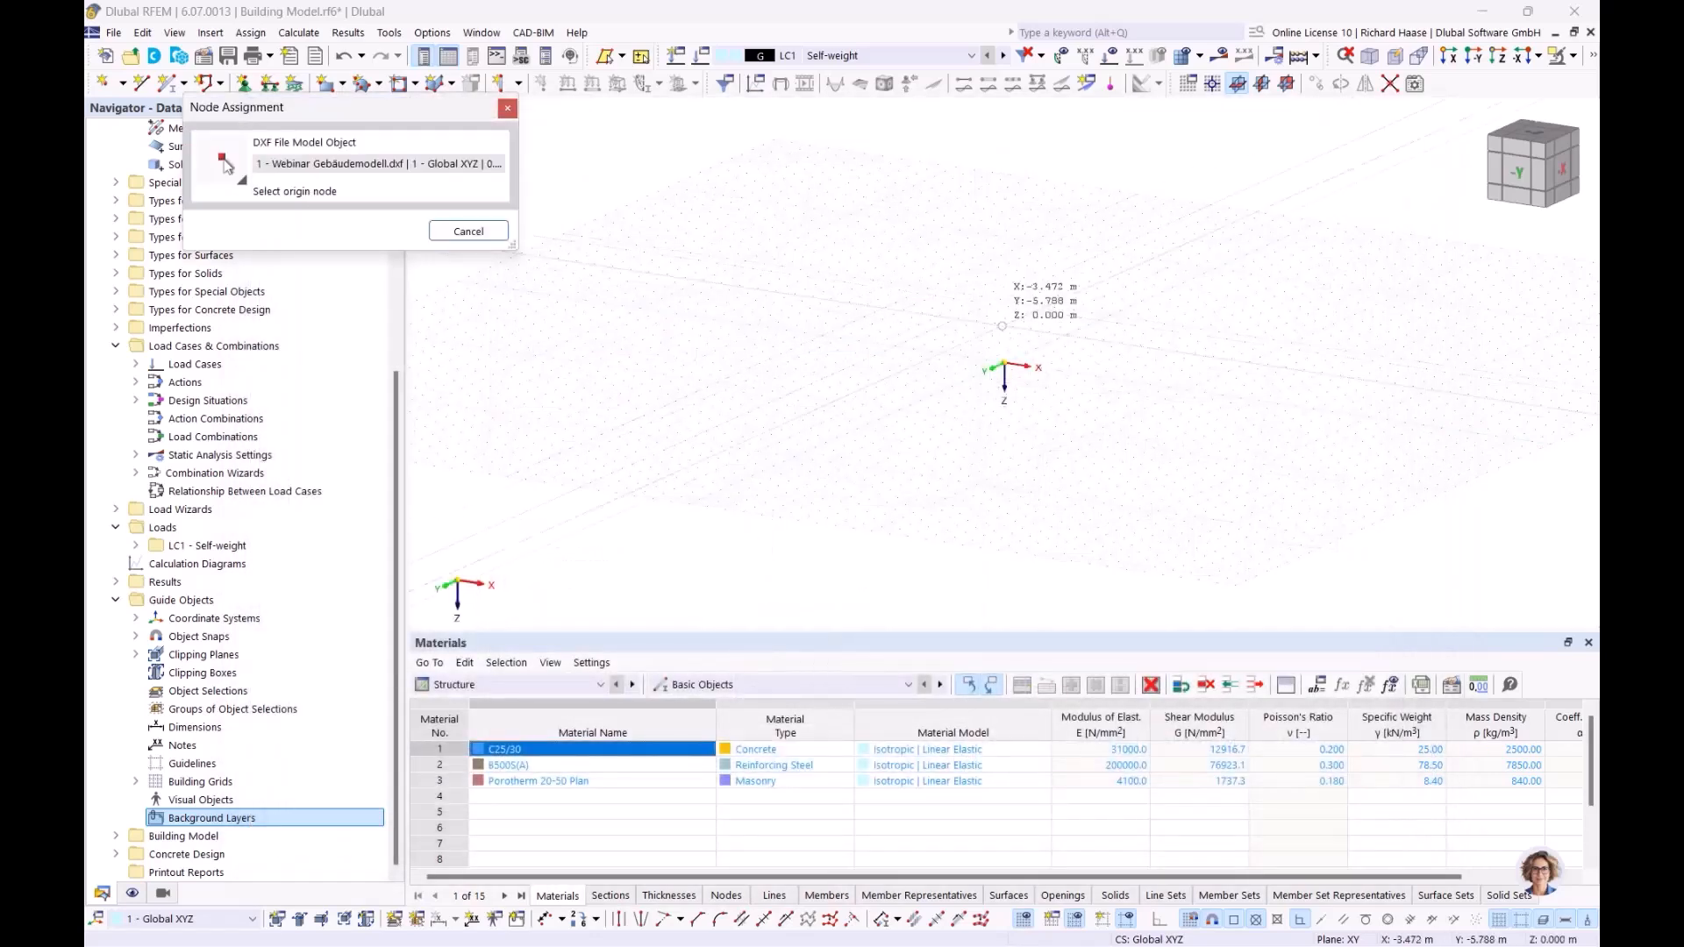
middle_click_drag(1057, 400, 1058, 500, "ctrl")
scroll(1082, 447, "up", 3)
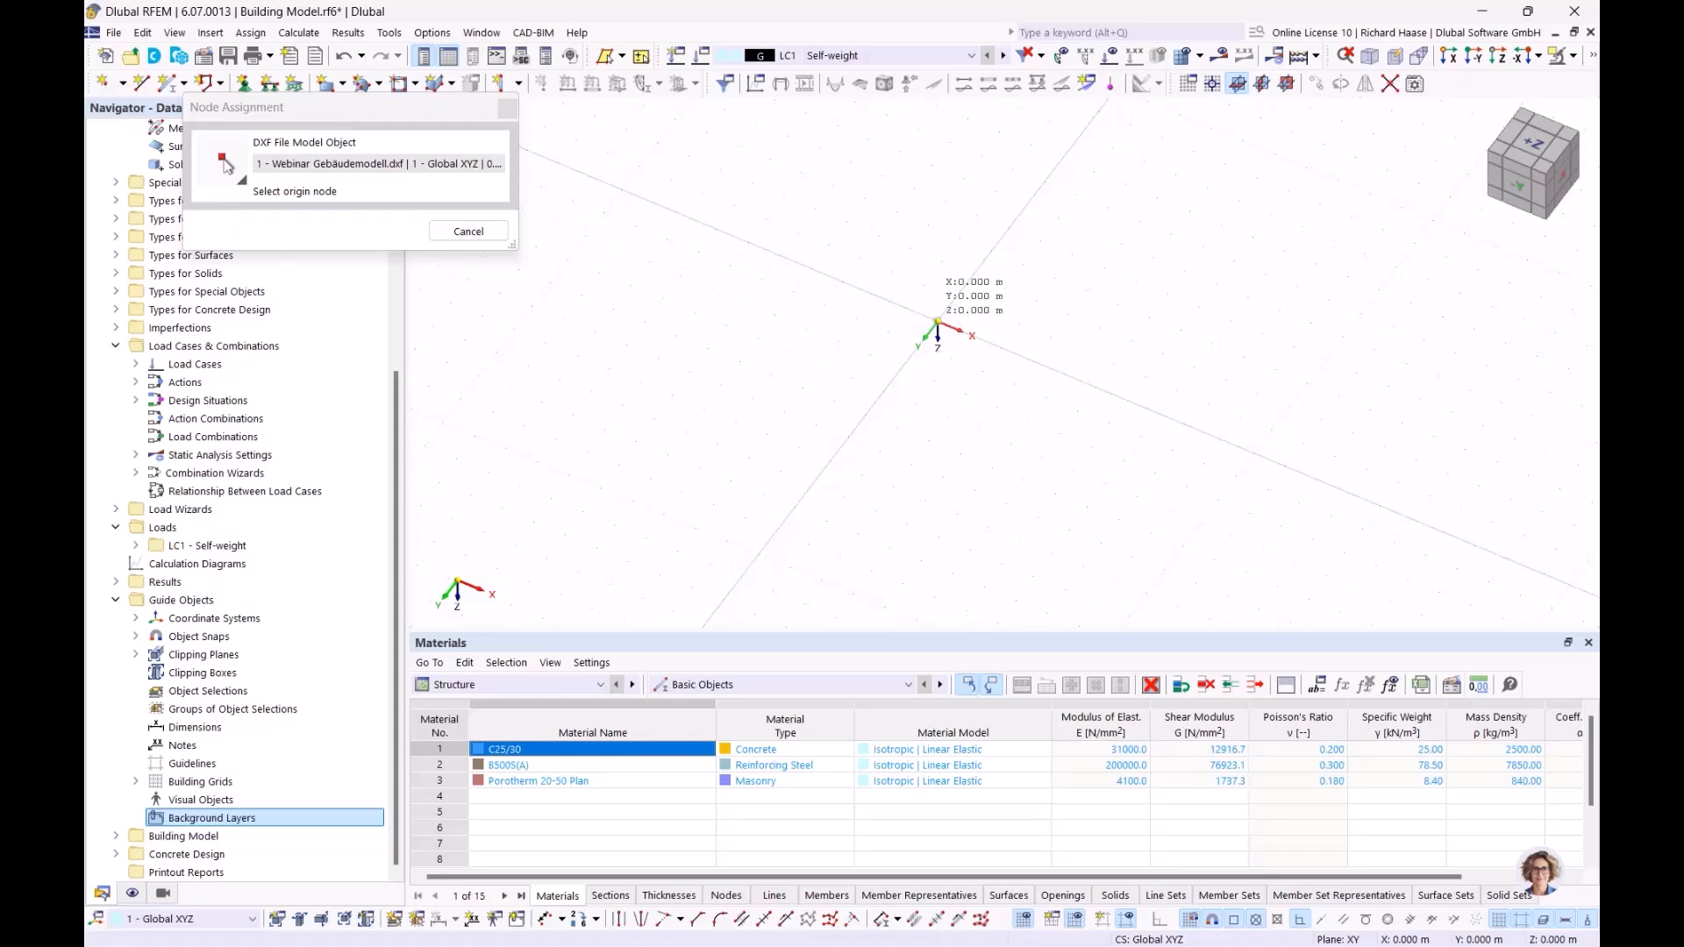
left_click(937, 321)
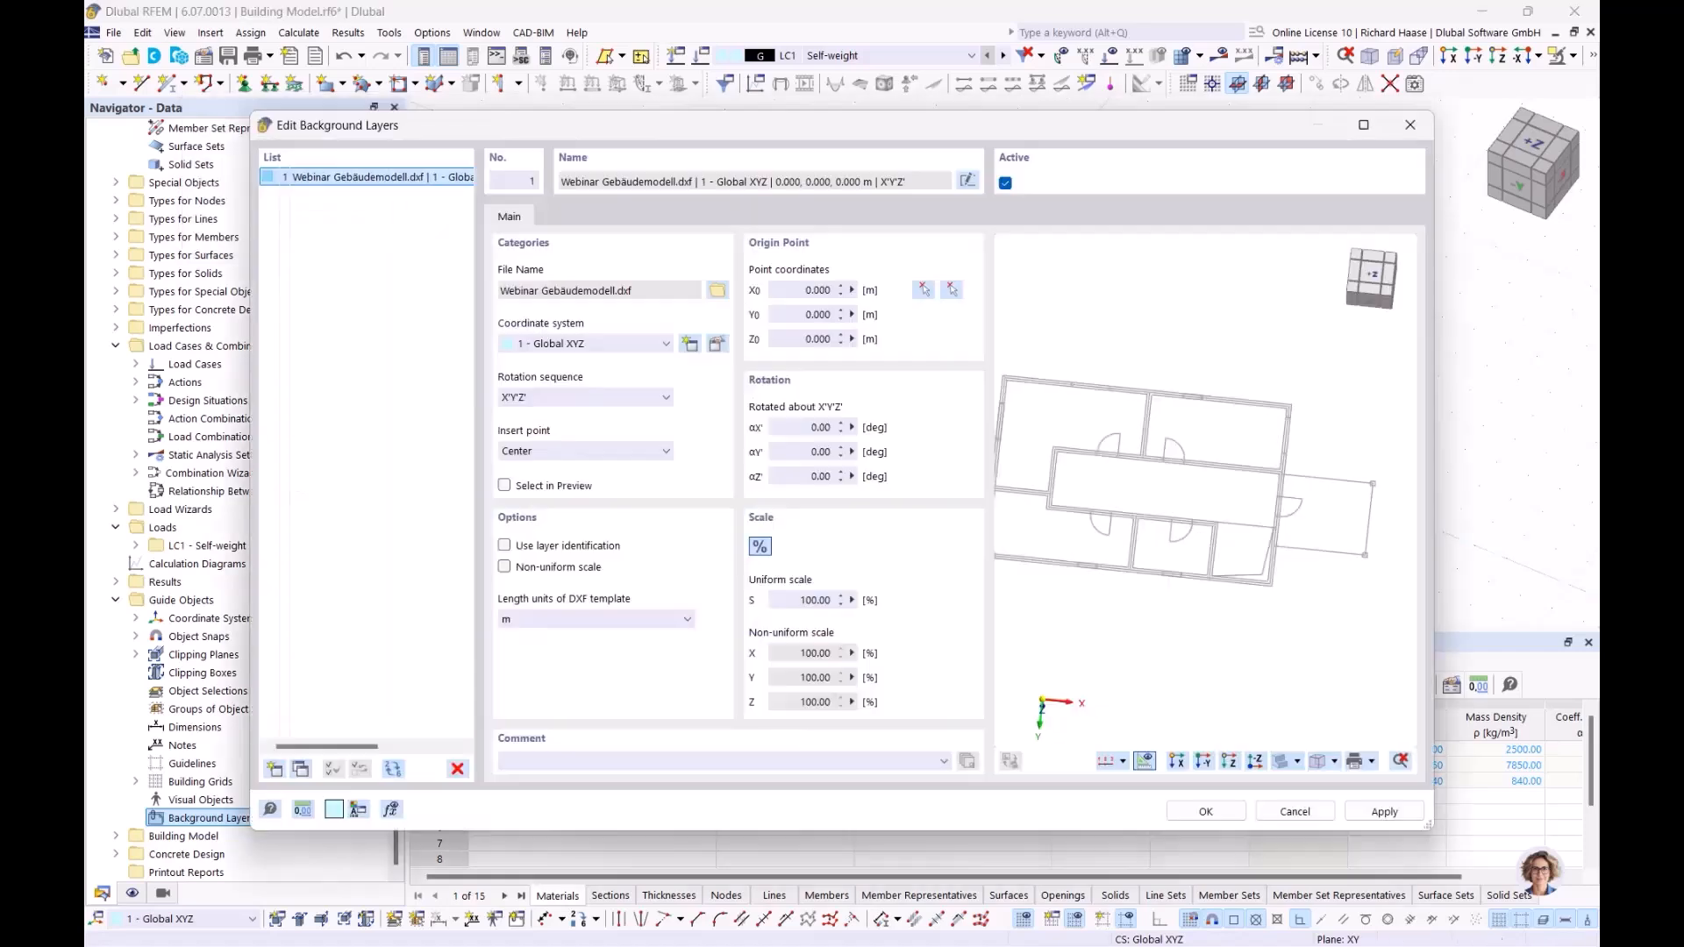
Step: Set the layer's insert point to the inner node of the floor plan's upper-left wall corner at X -10.062, Y -4.945 m and accept the background layer
left_click(953, 291)
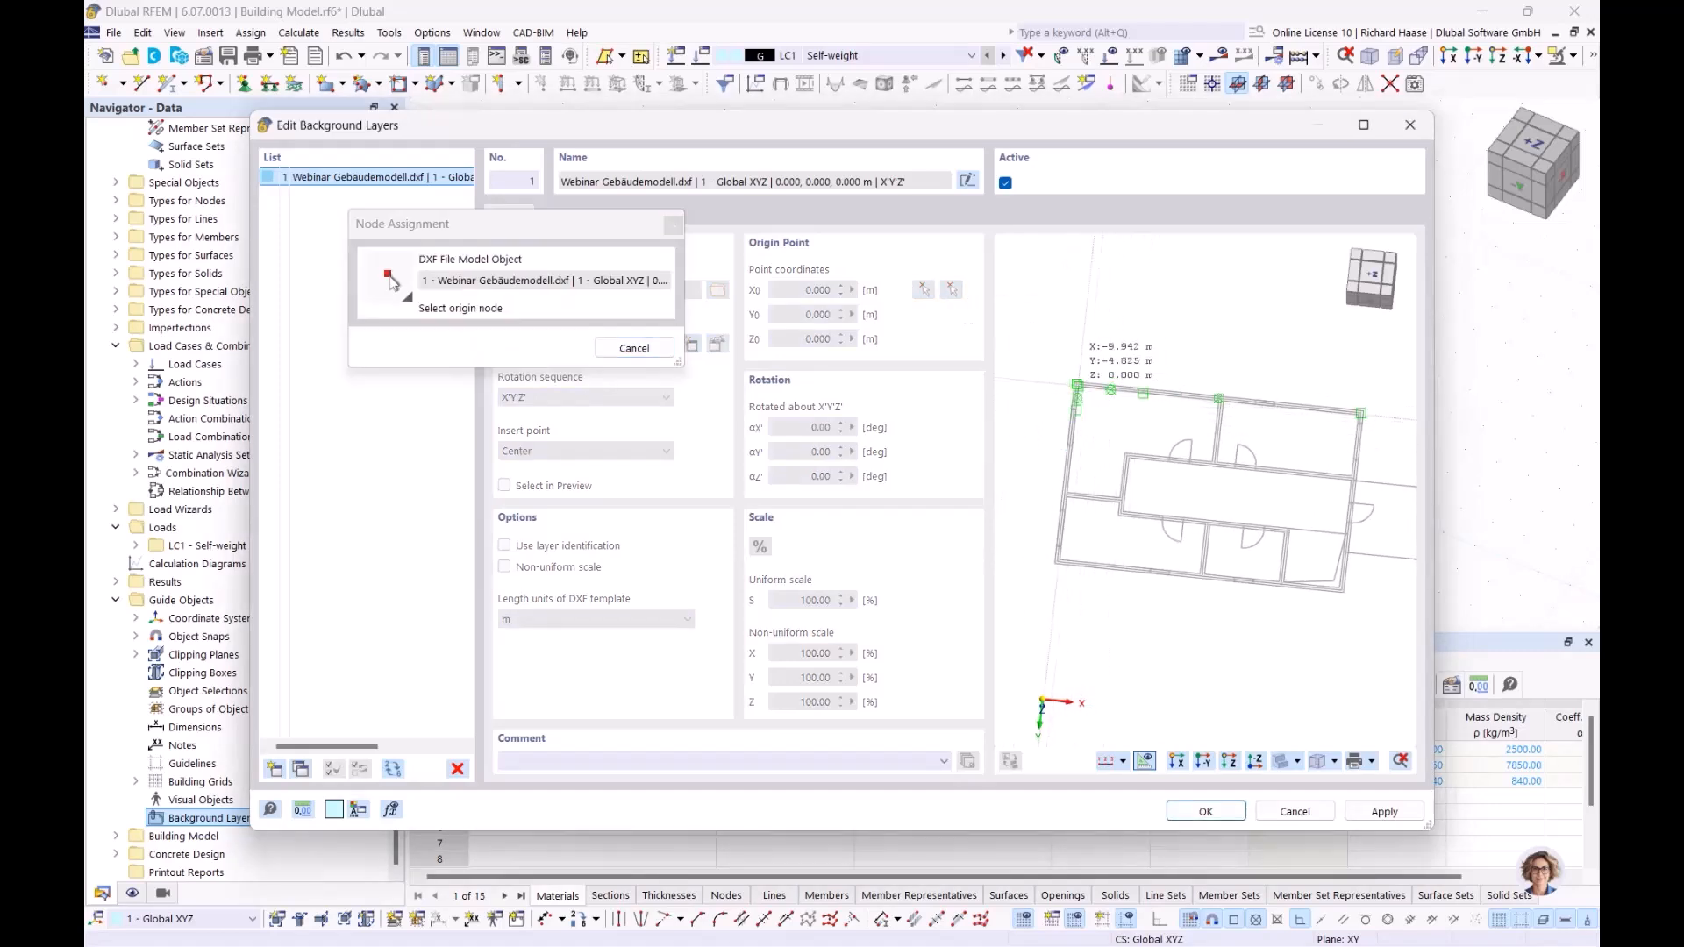
scroll(1083, 394, "up", 3)
scroll(1082, 394, "up", 3)
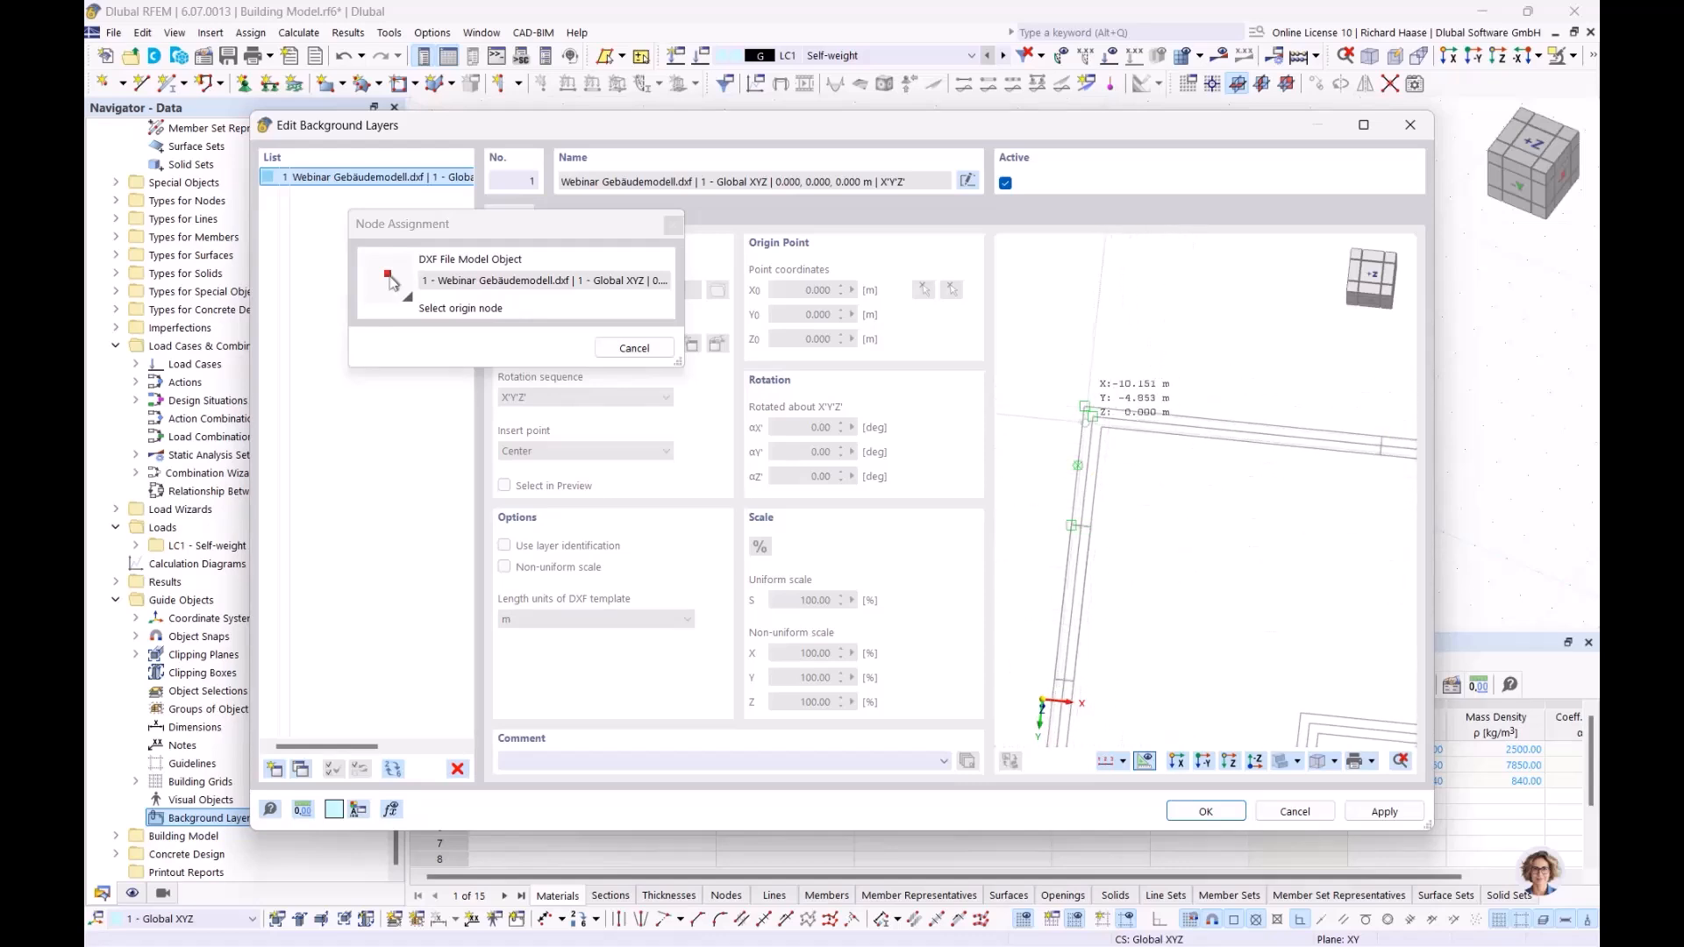
middle_click_drag(1297, 448, 1287, 449)
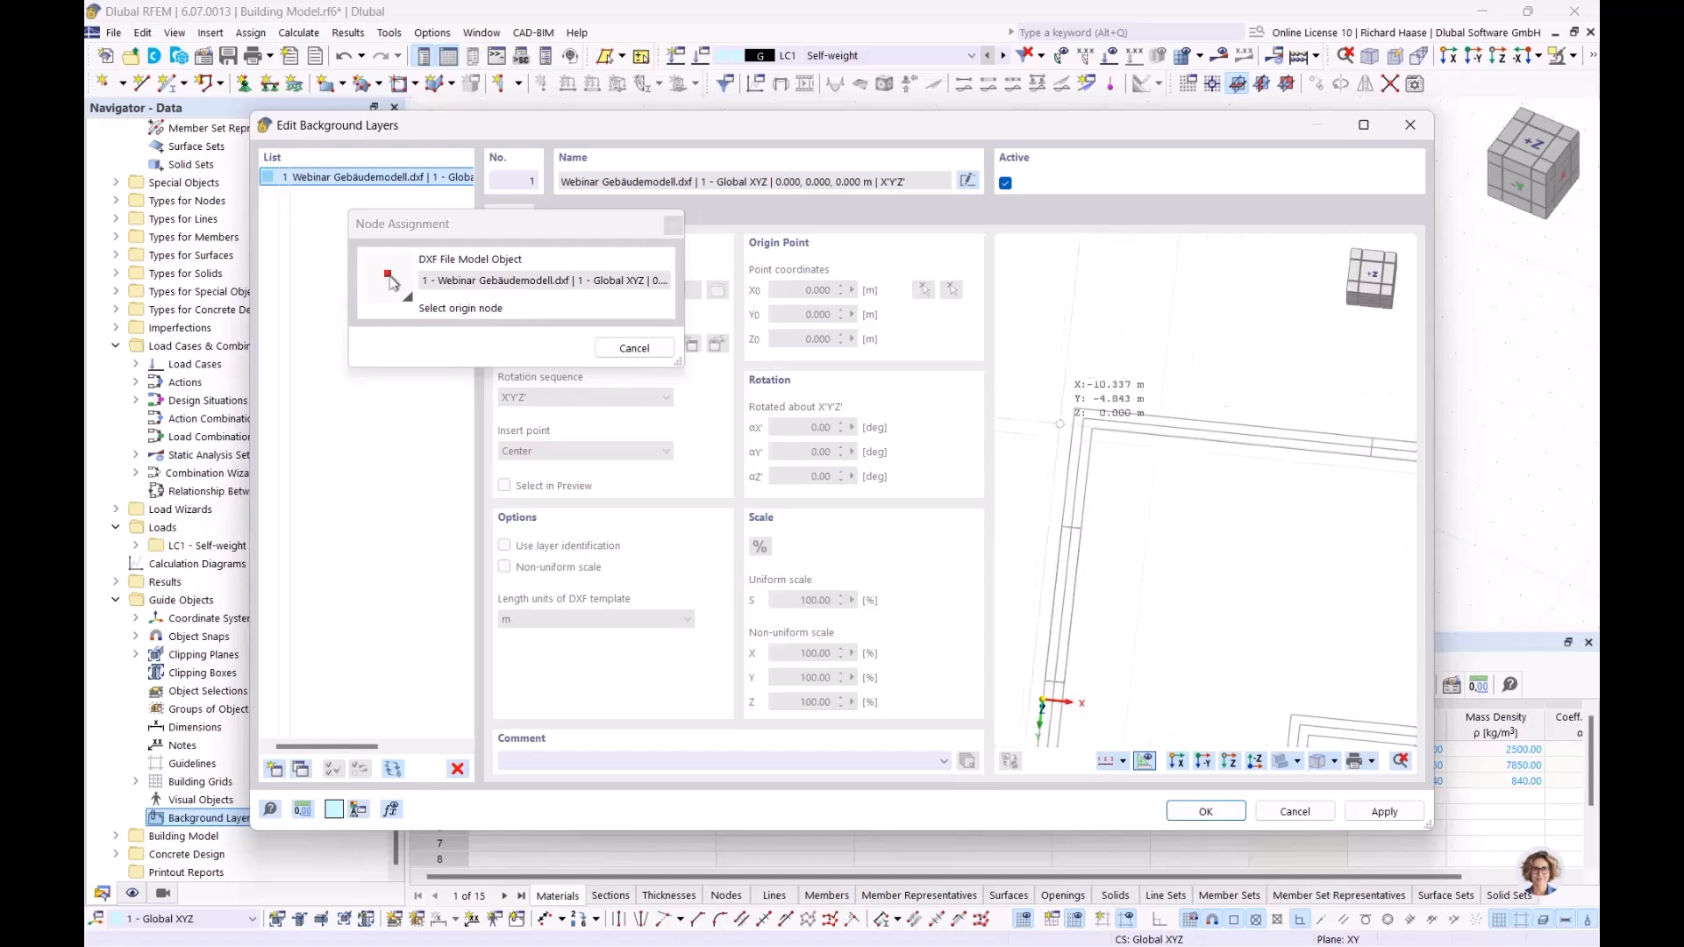
scroll(1082, 416, "up", 2)
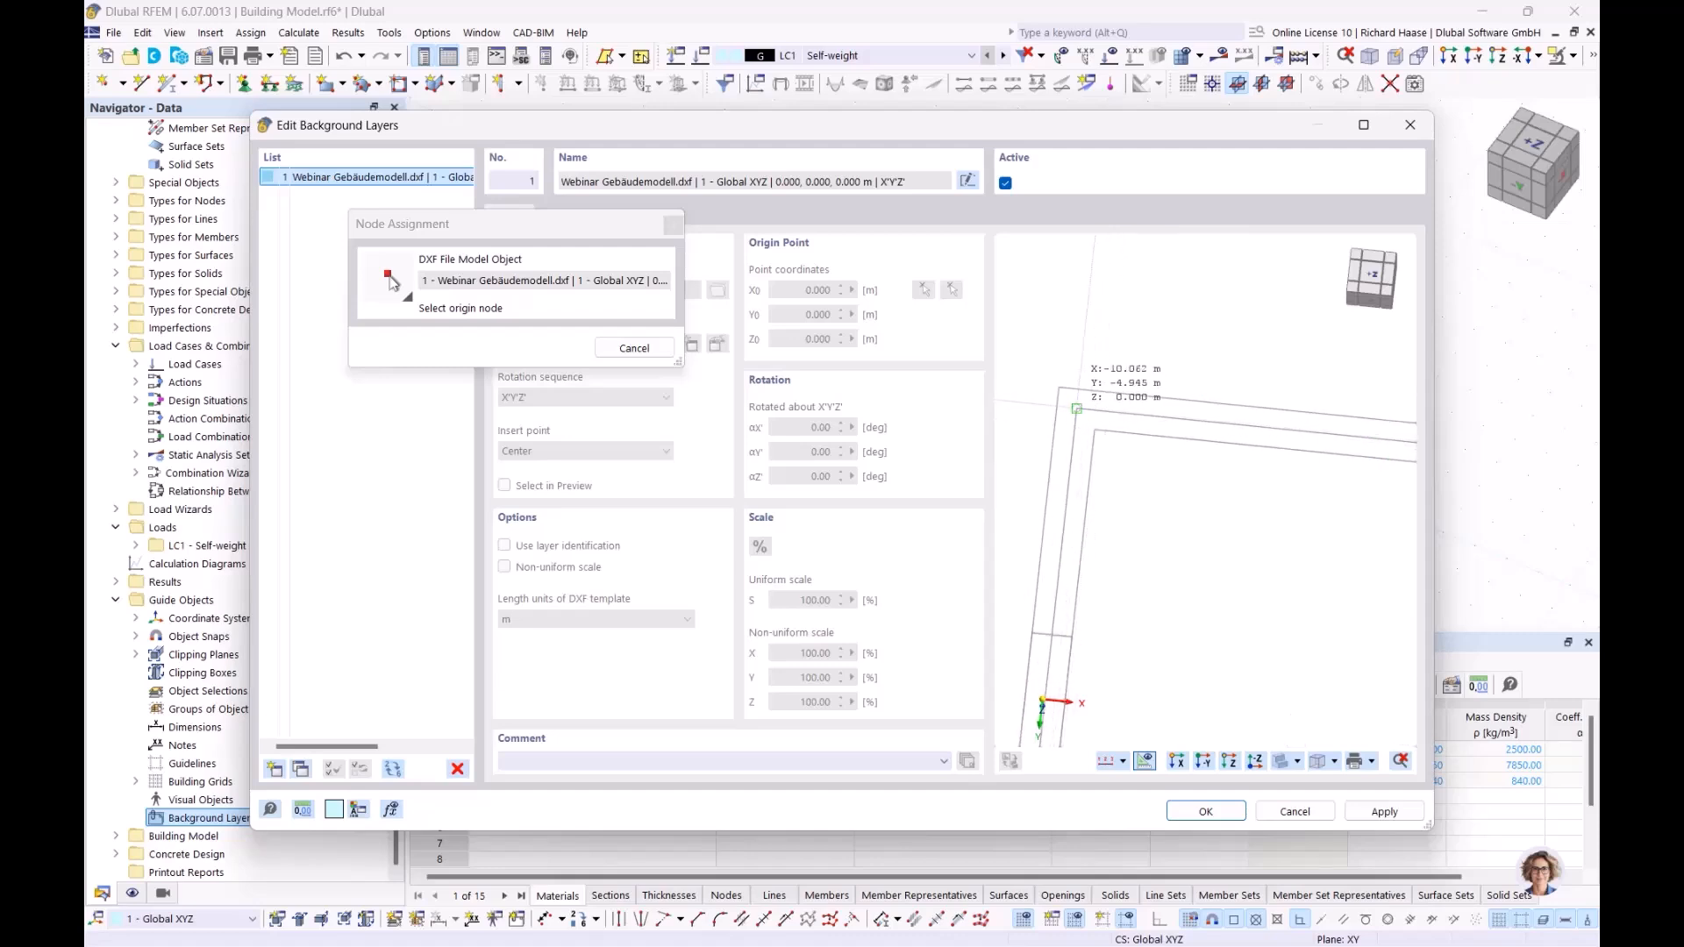
scroll(1078, 408, "up", 1)
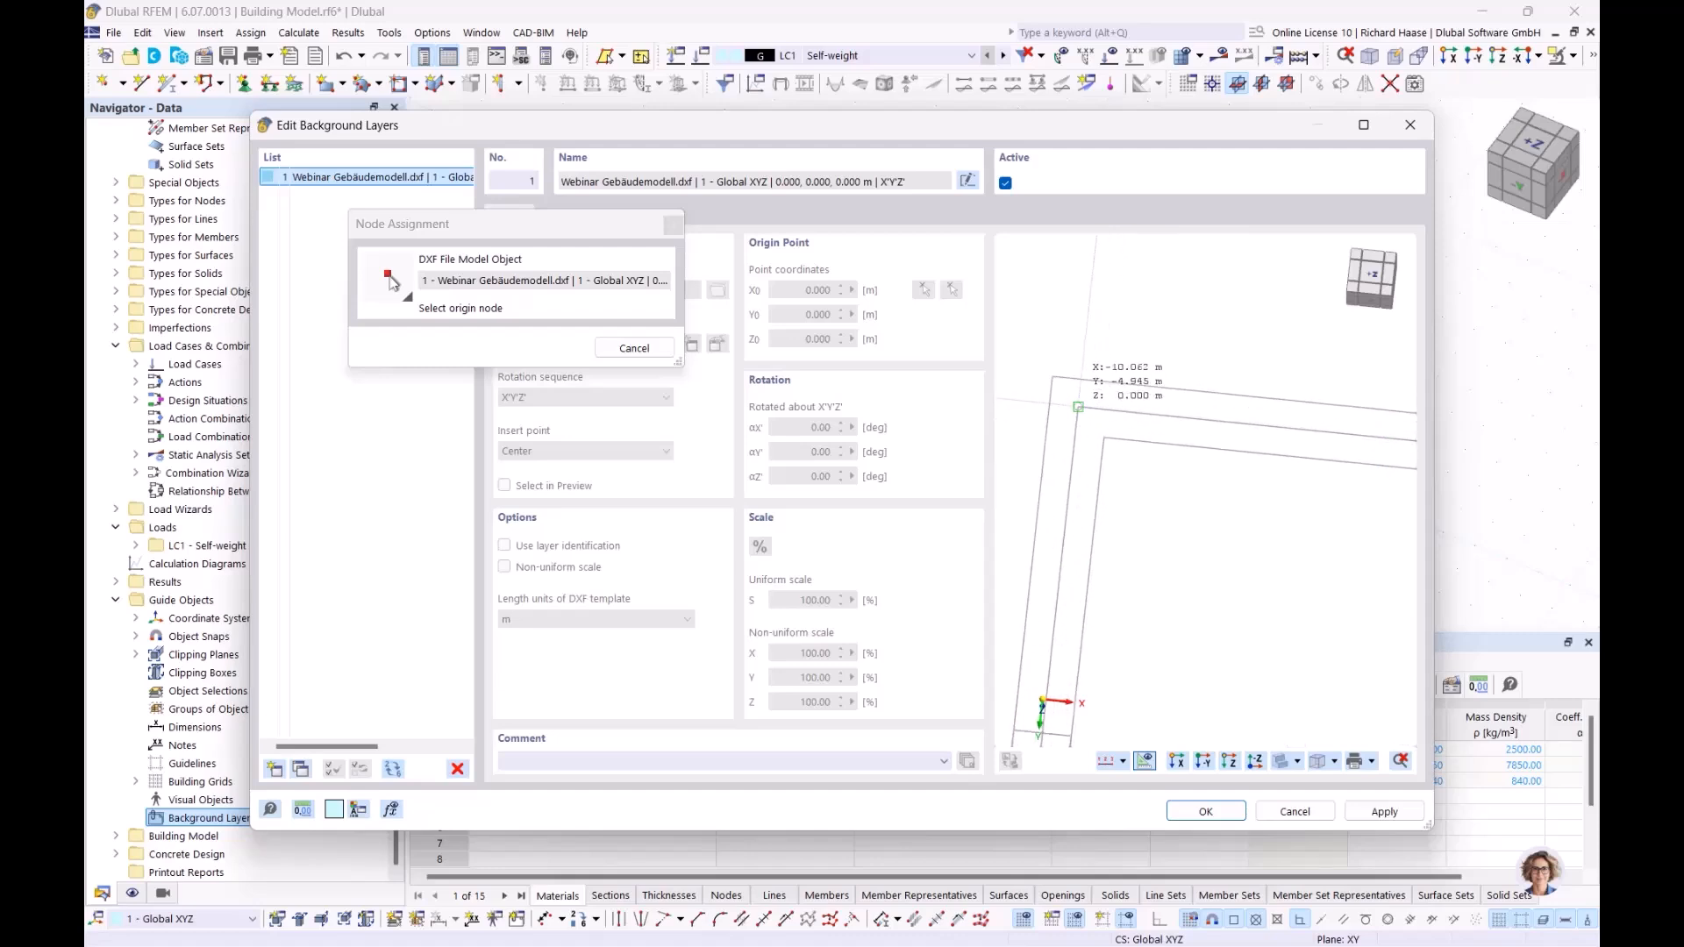
left_click(1078, 407)
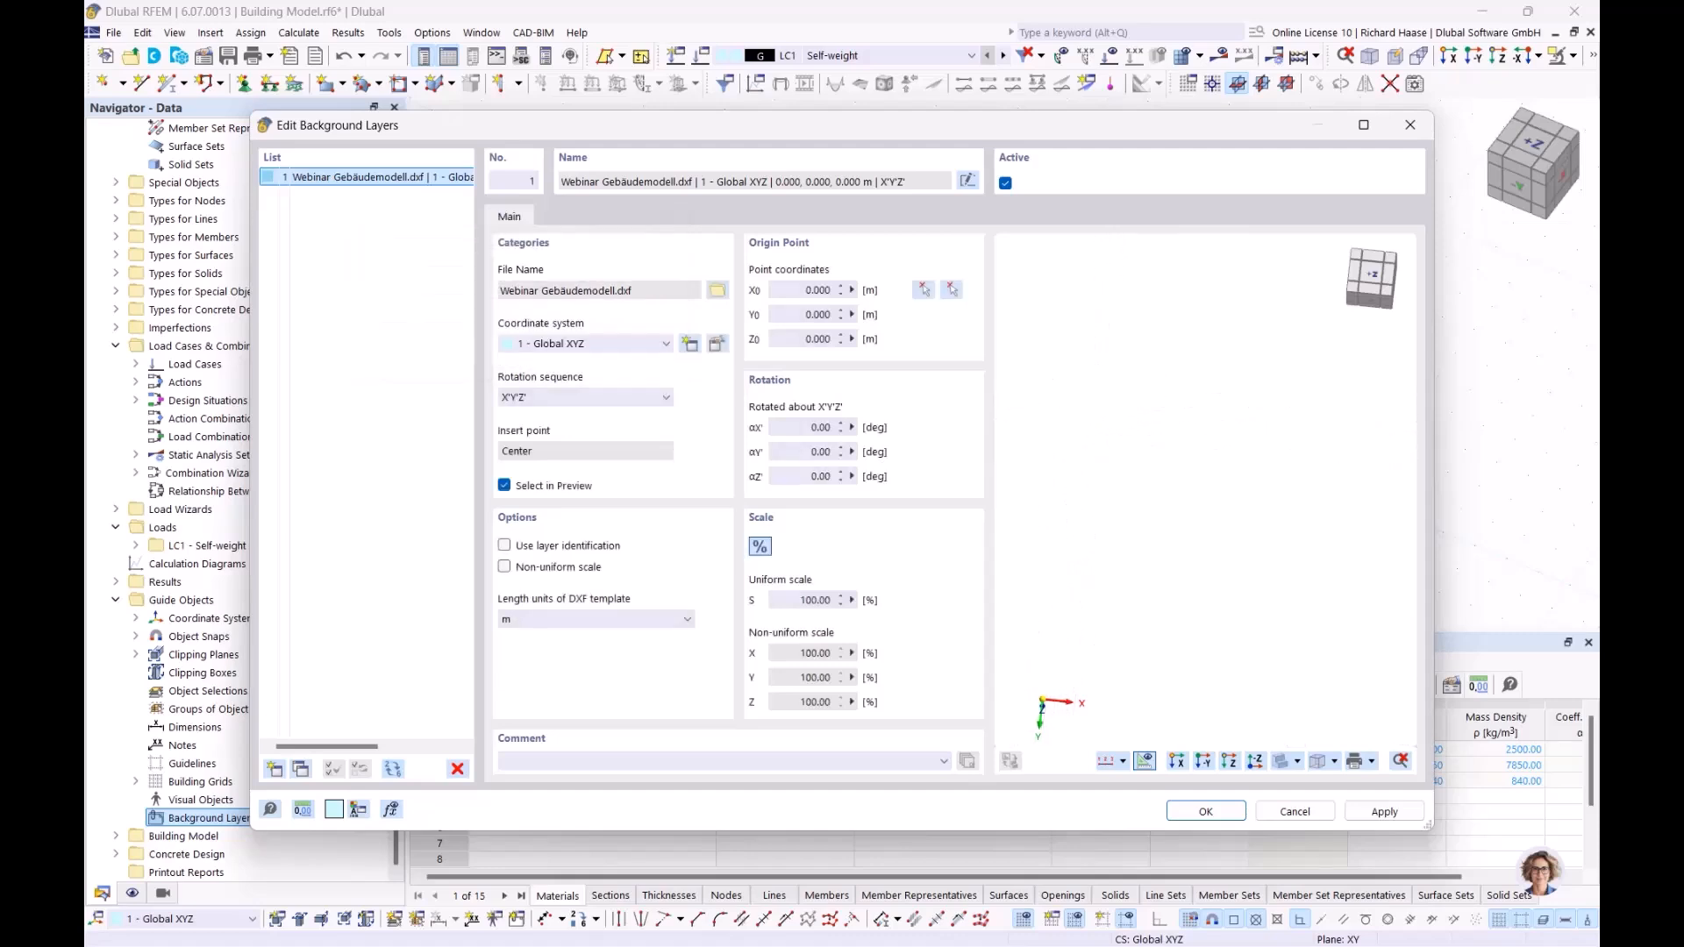
left_click(1204, 812)
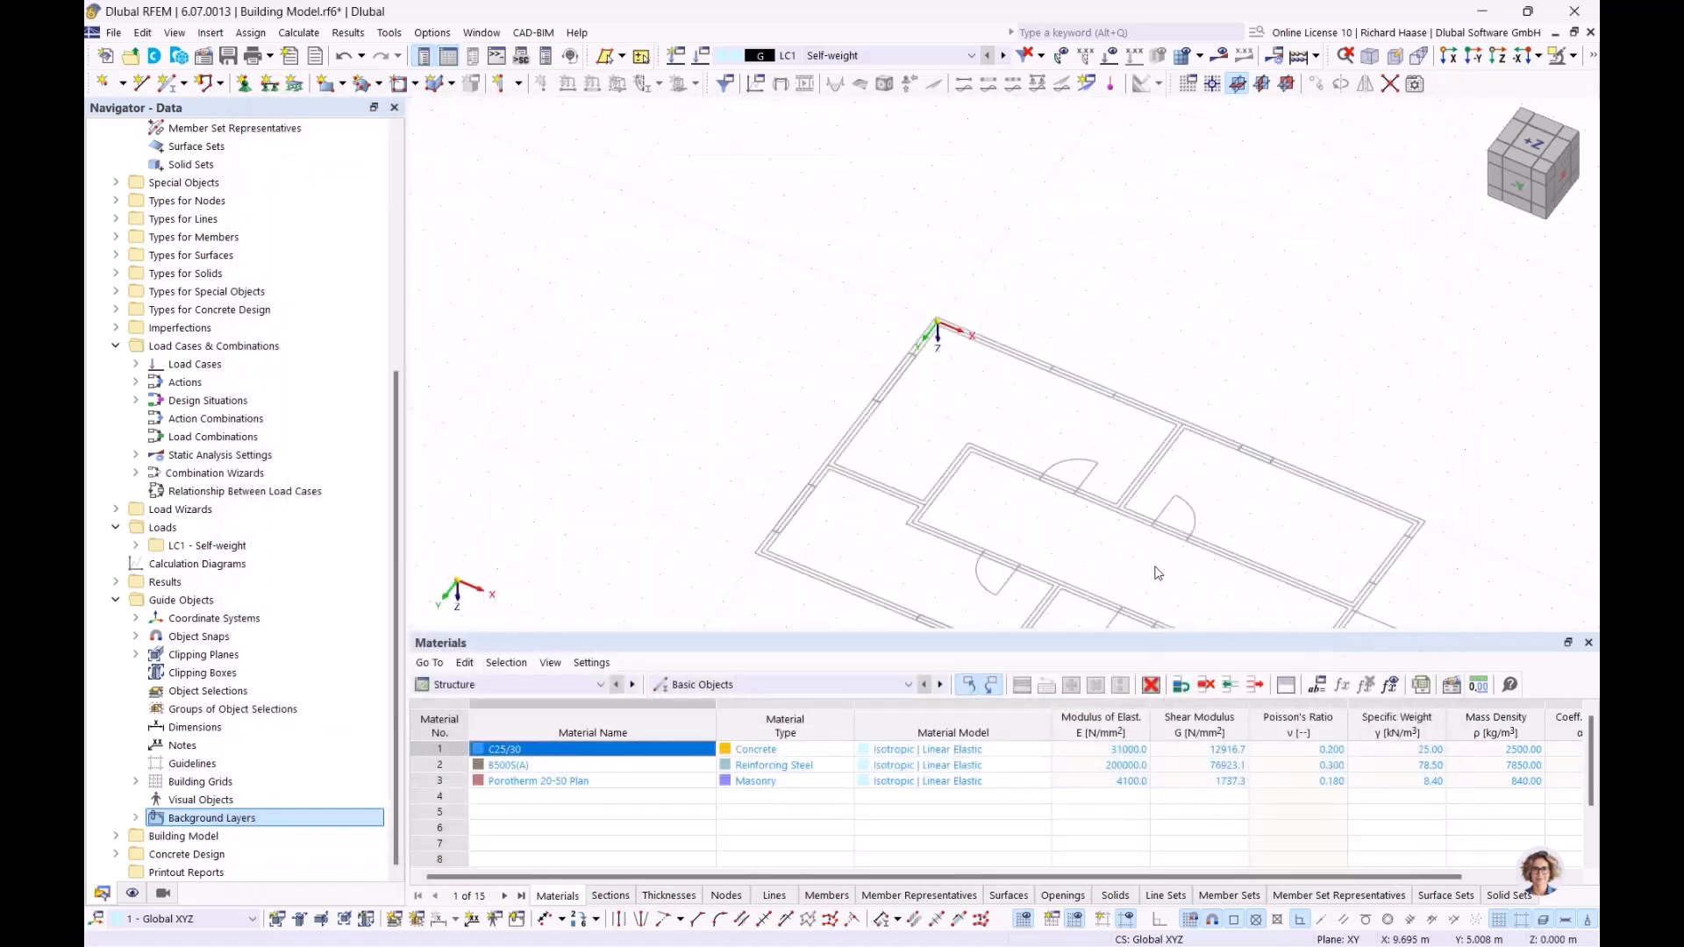
Step: Create a new section among the model's basic objects
left_click(1533, 143)
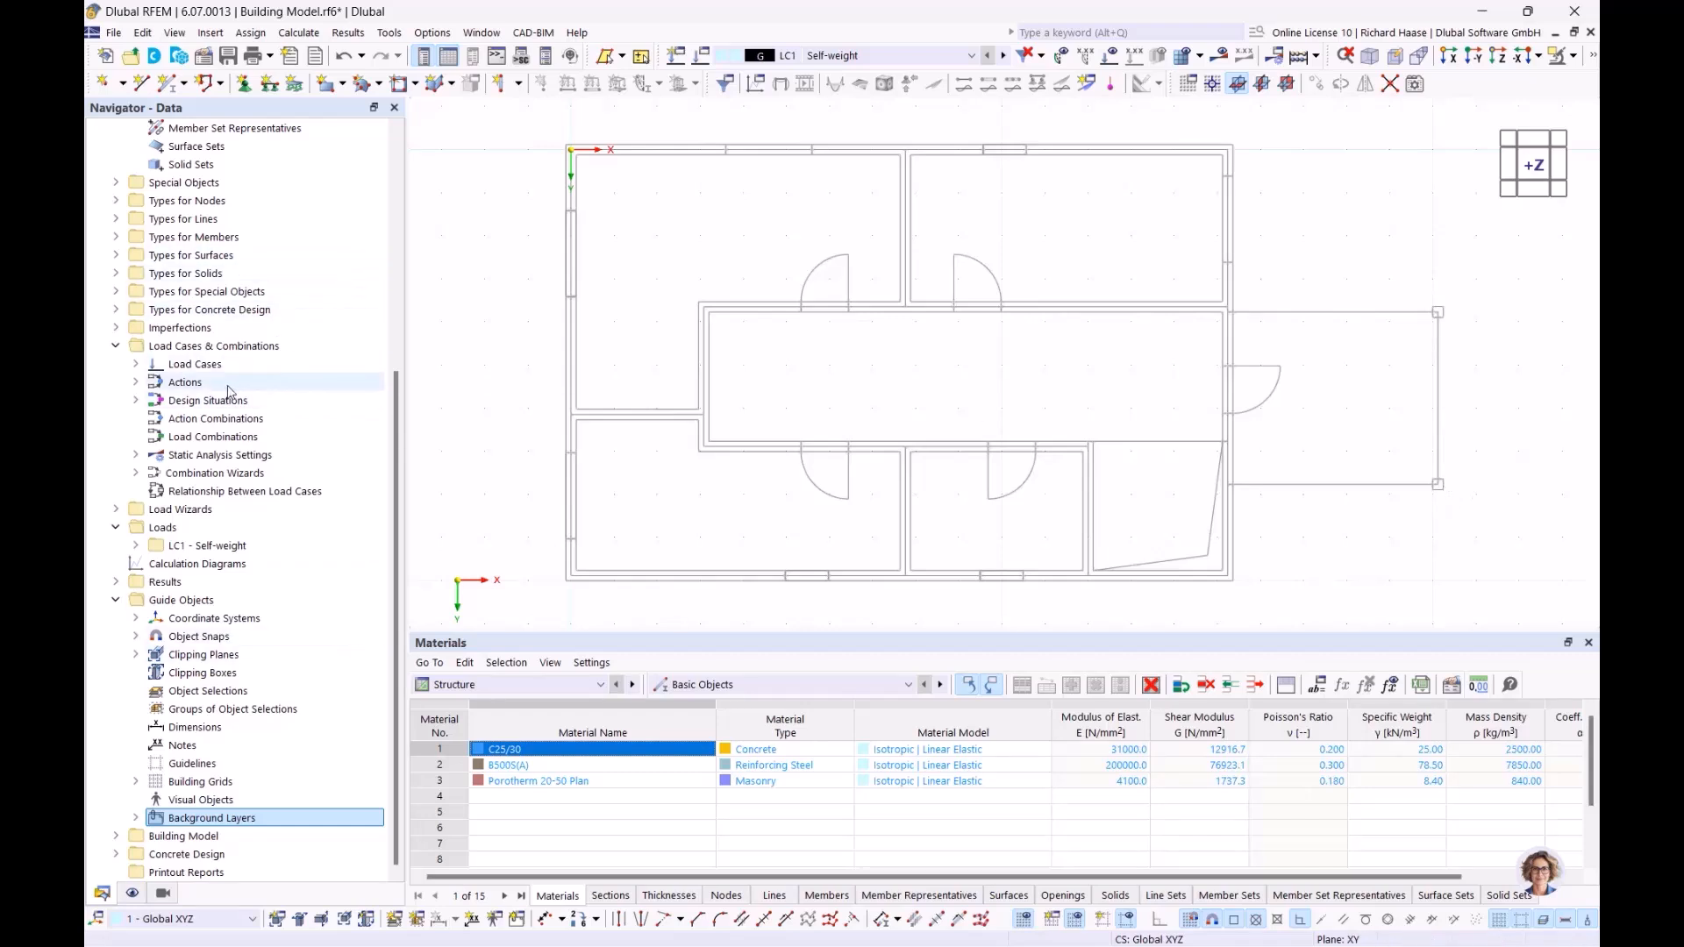
scroll(233, 386, "up", 7)
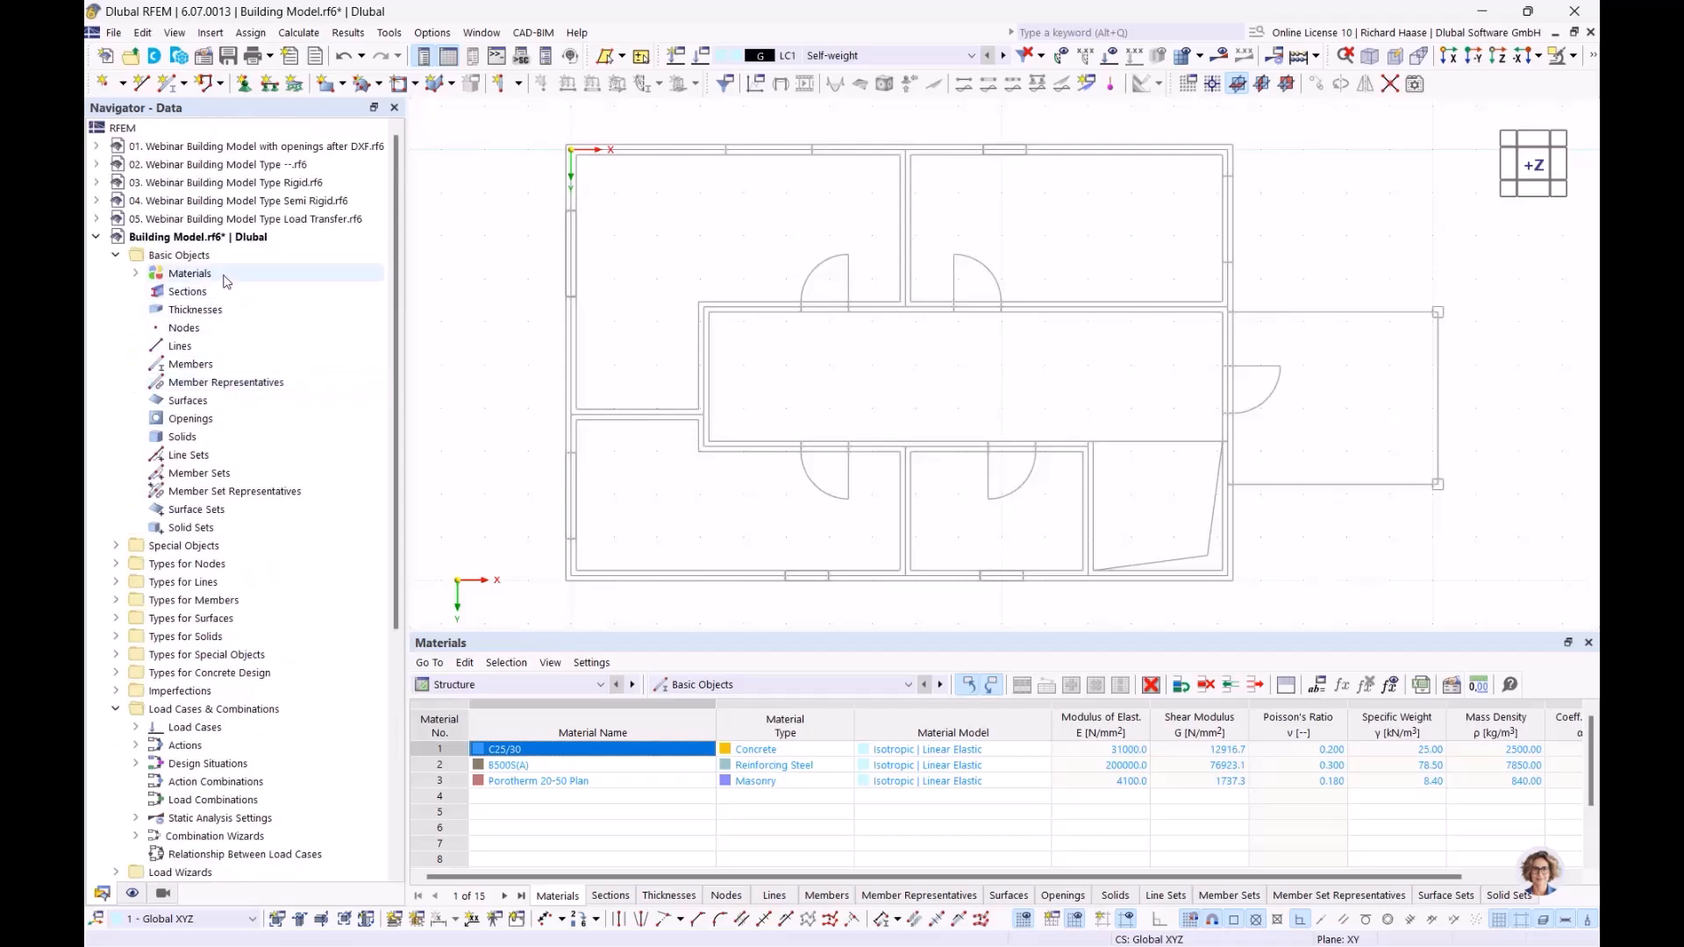
left_click(150, 274)
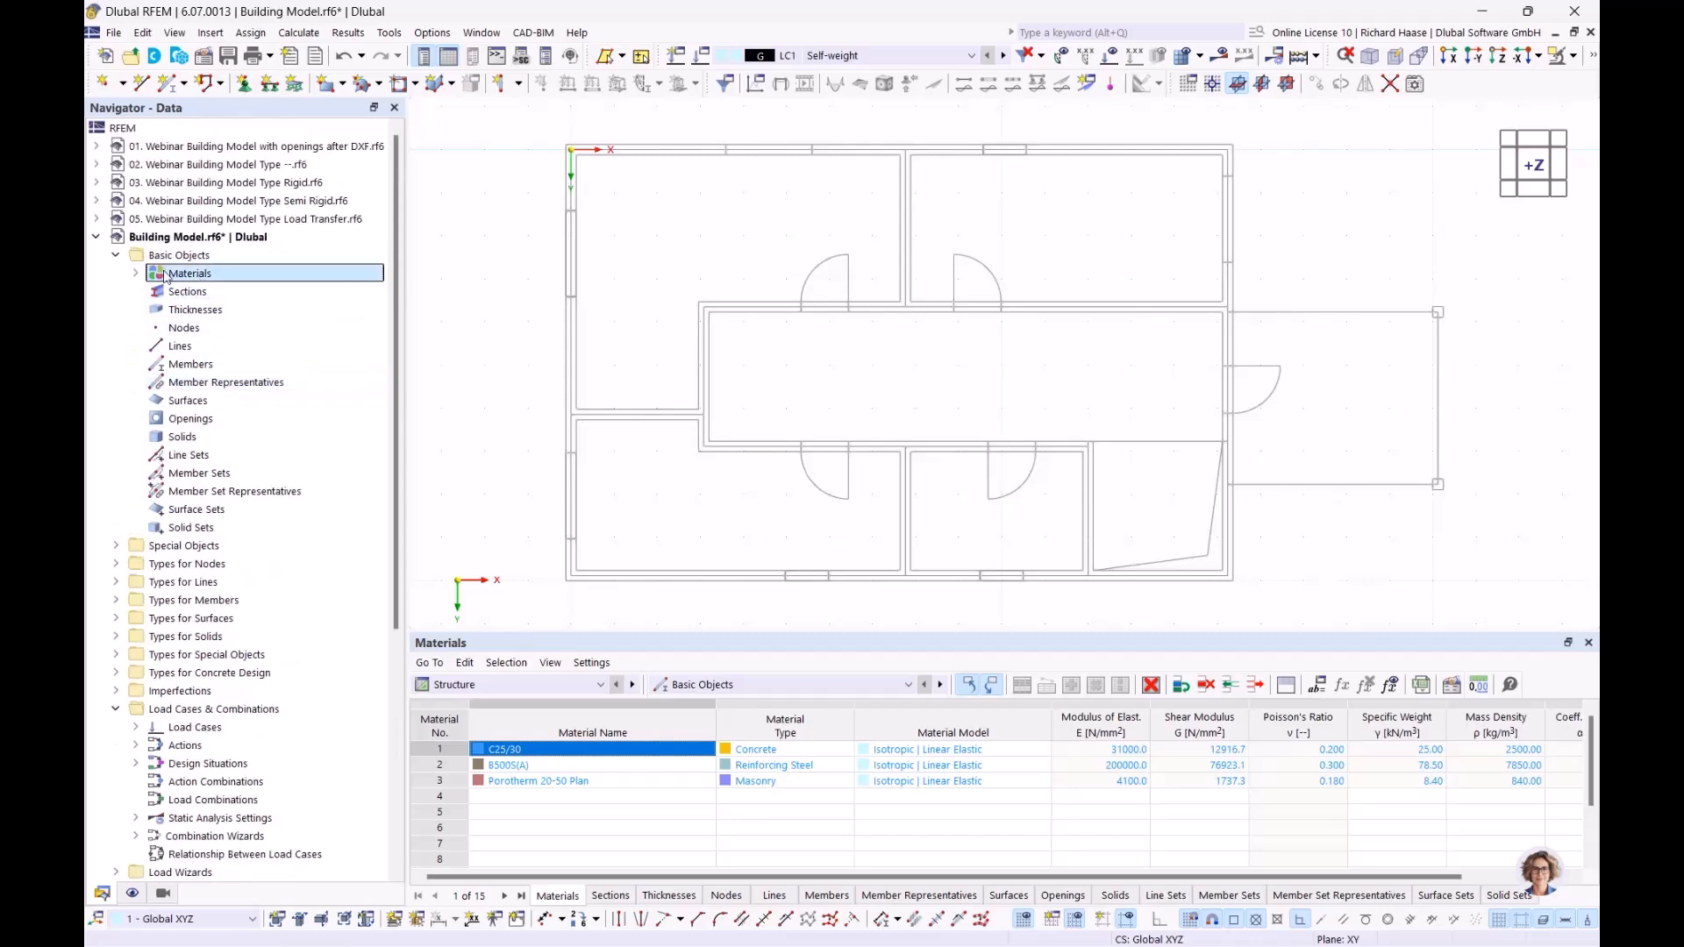
left_click(135, 273)
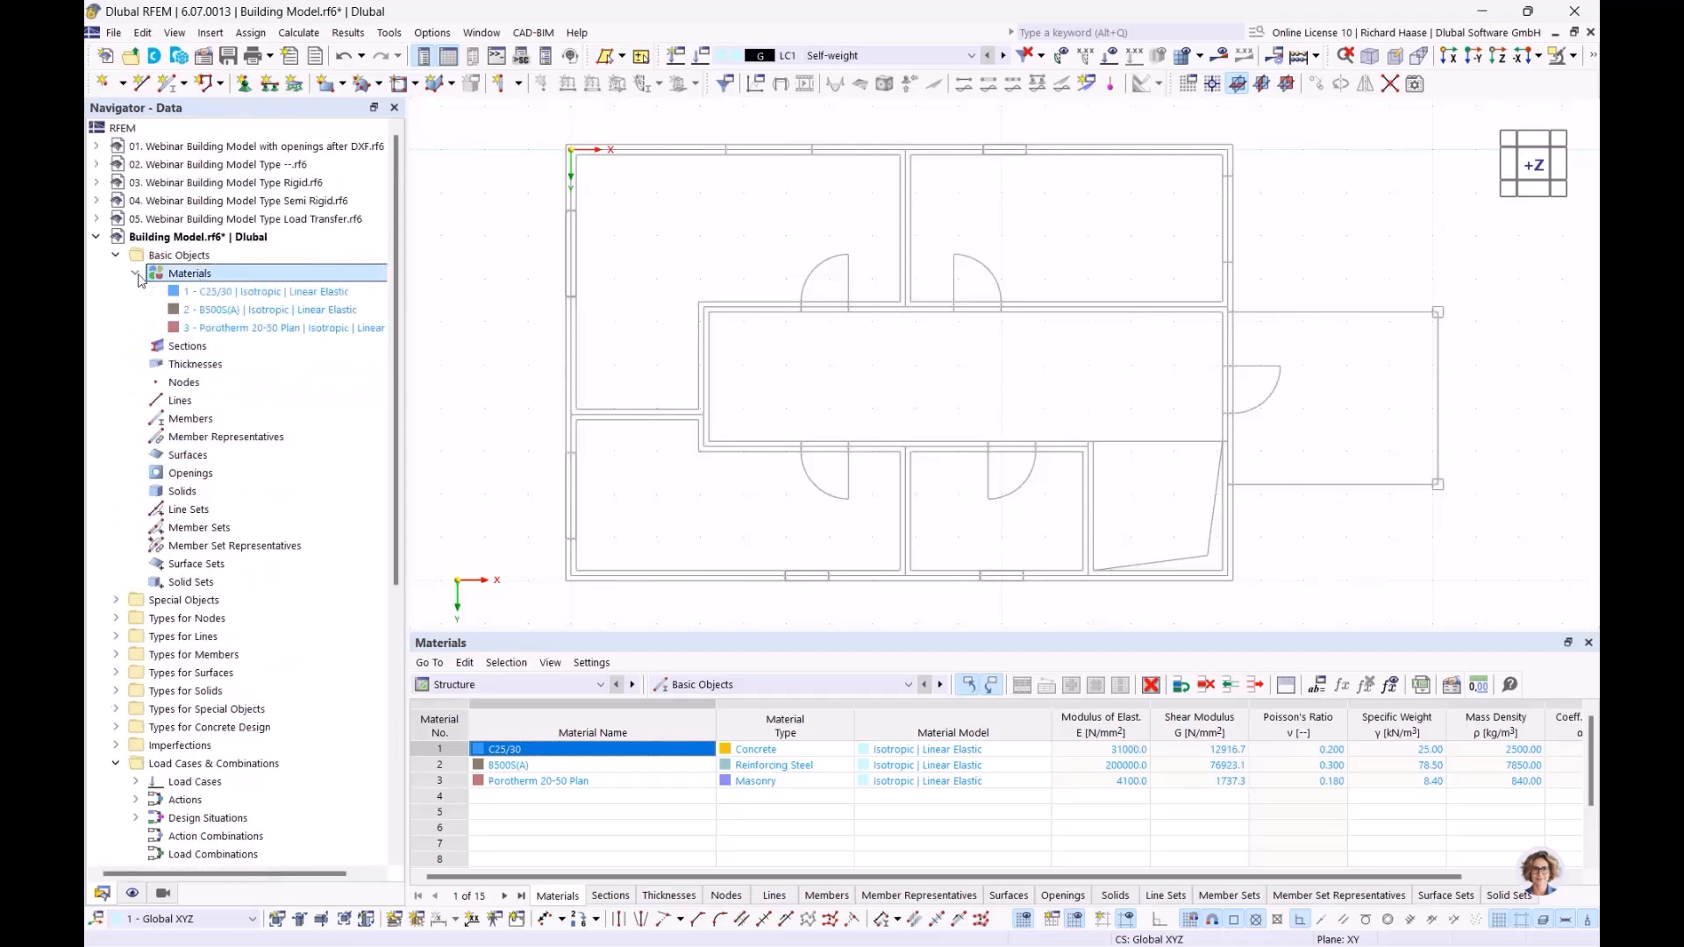
left_click(184, 350)
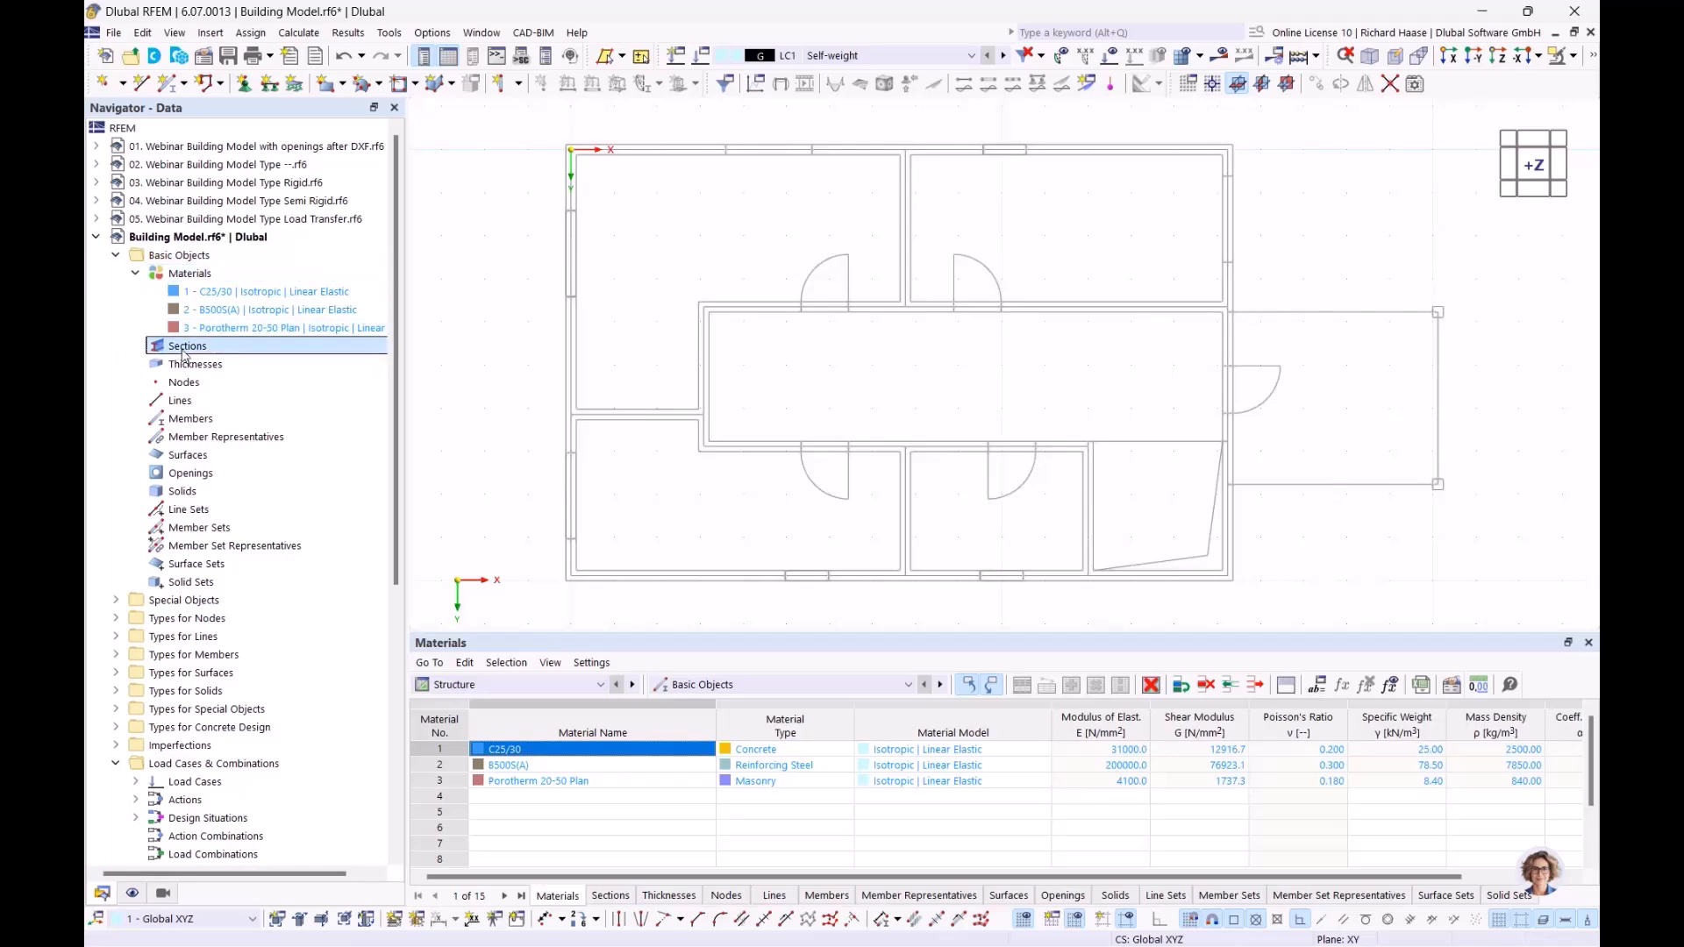
right_click(187, 350)
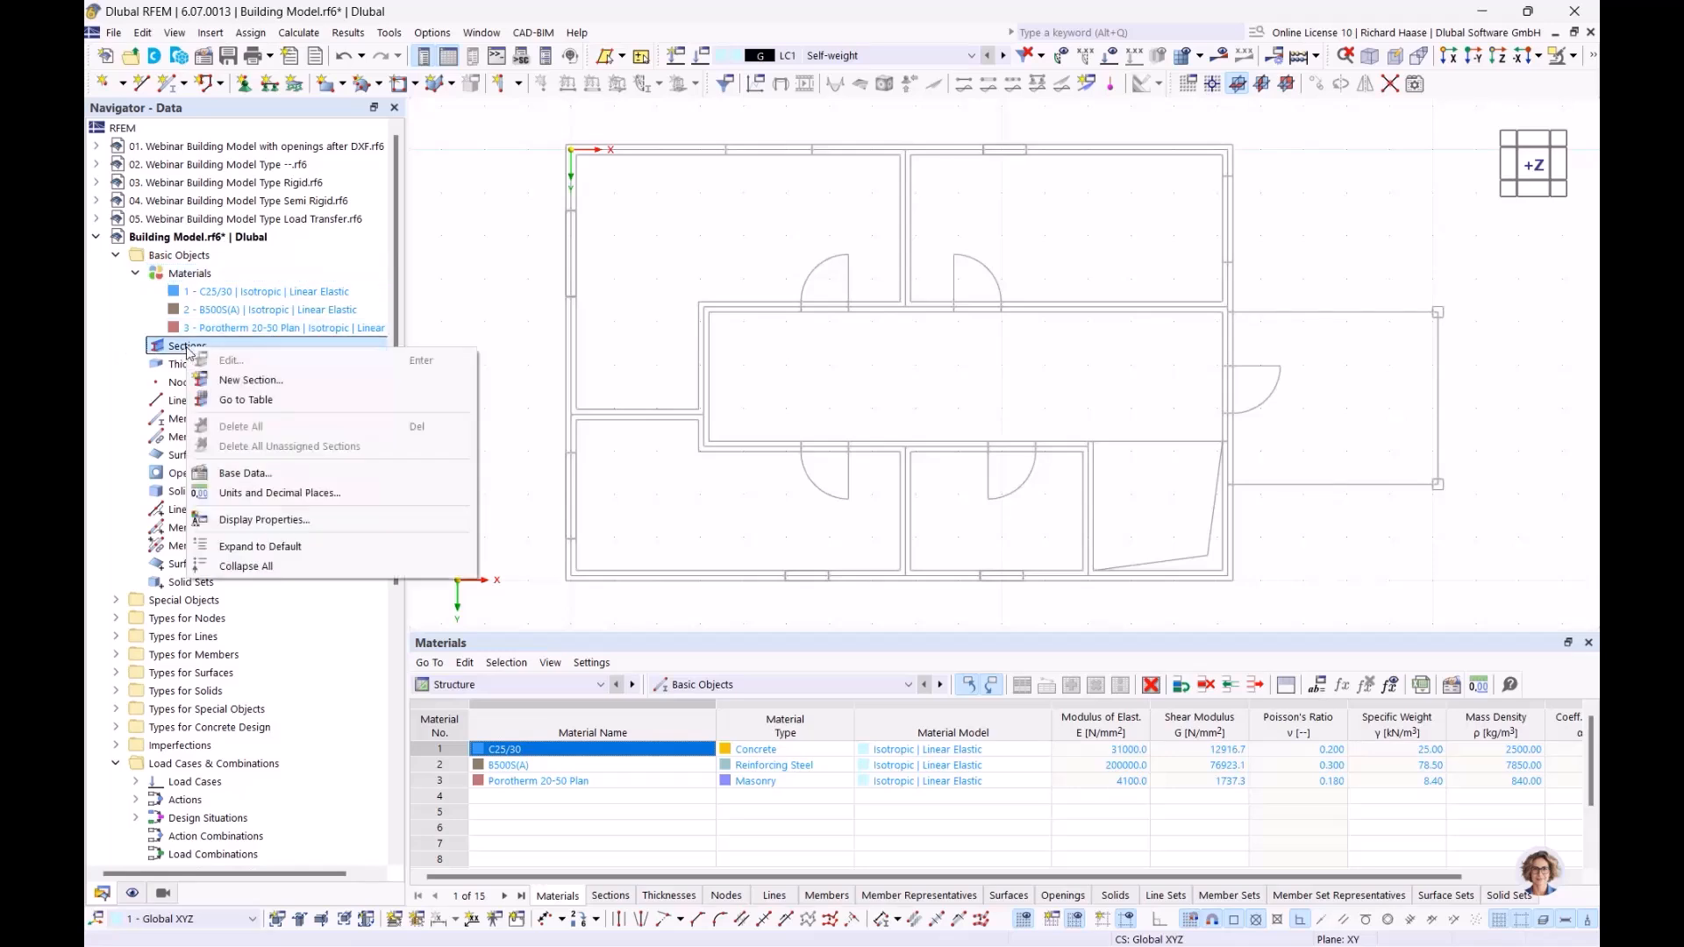
left_click(243, 381)
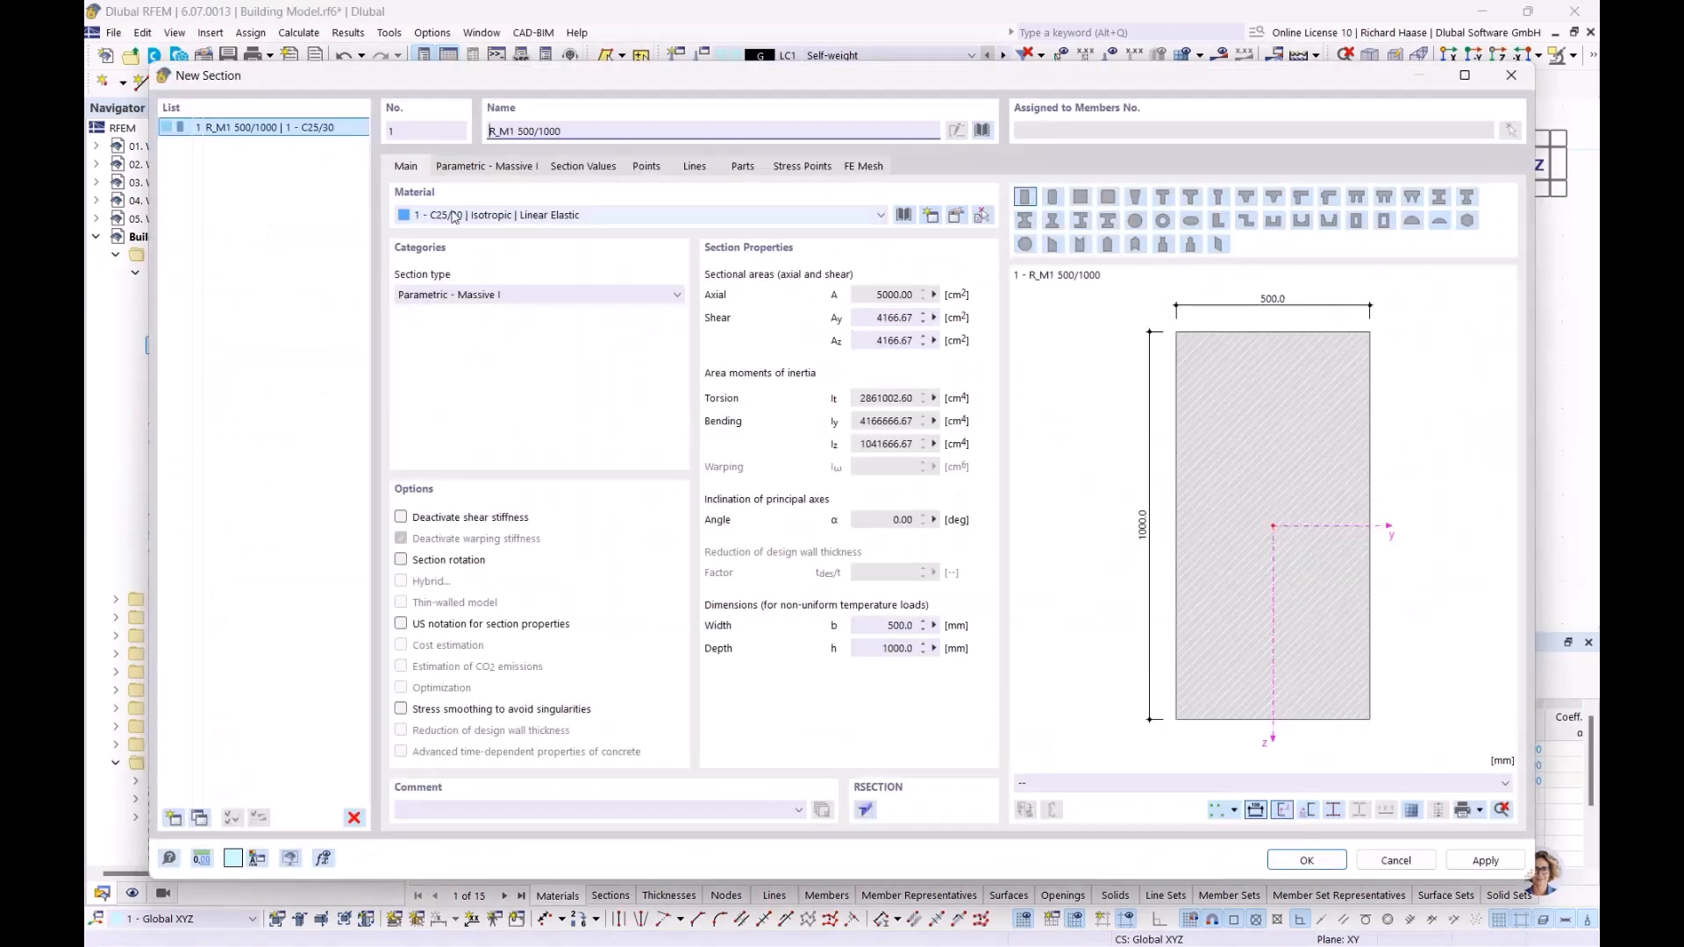
Step: Set the rectangular section's width b to 250 mm by measuring the upper edge of the upper porch column in the floor plan
left_click(458, 168)
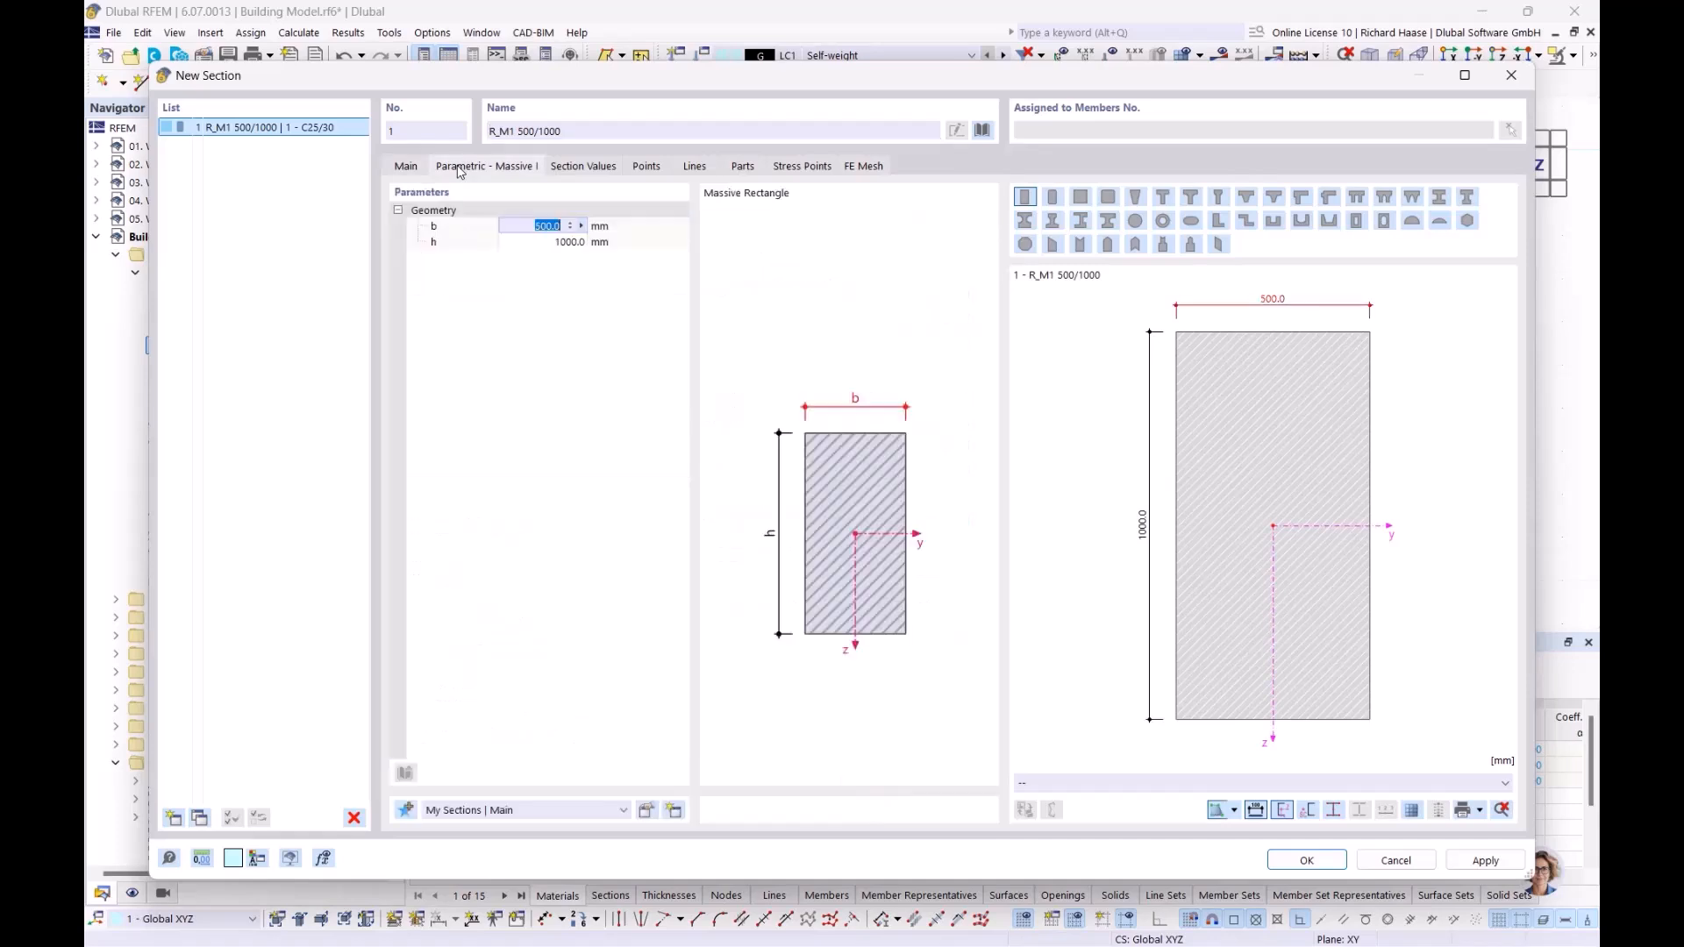
left_click(580, 227)
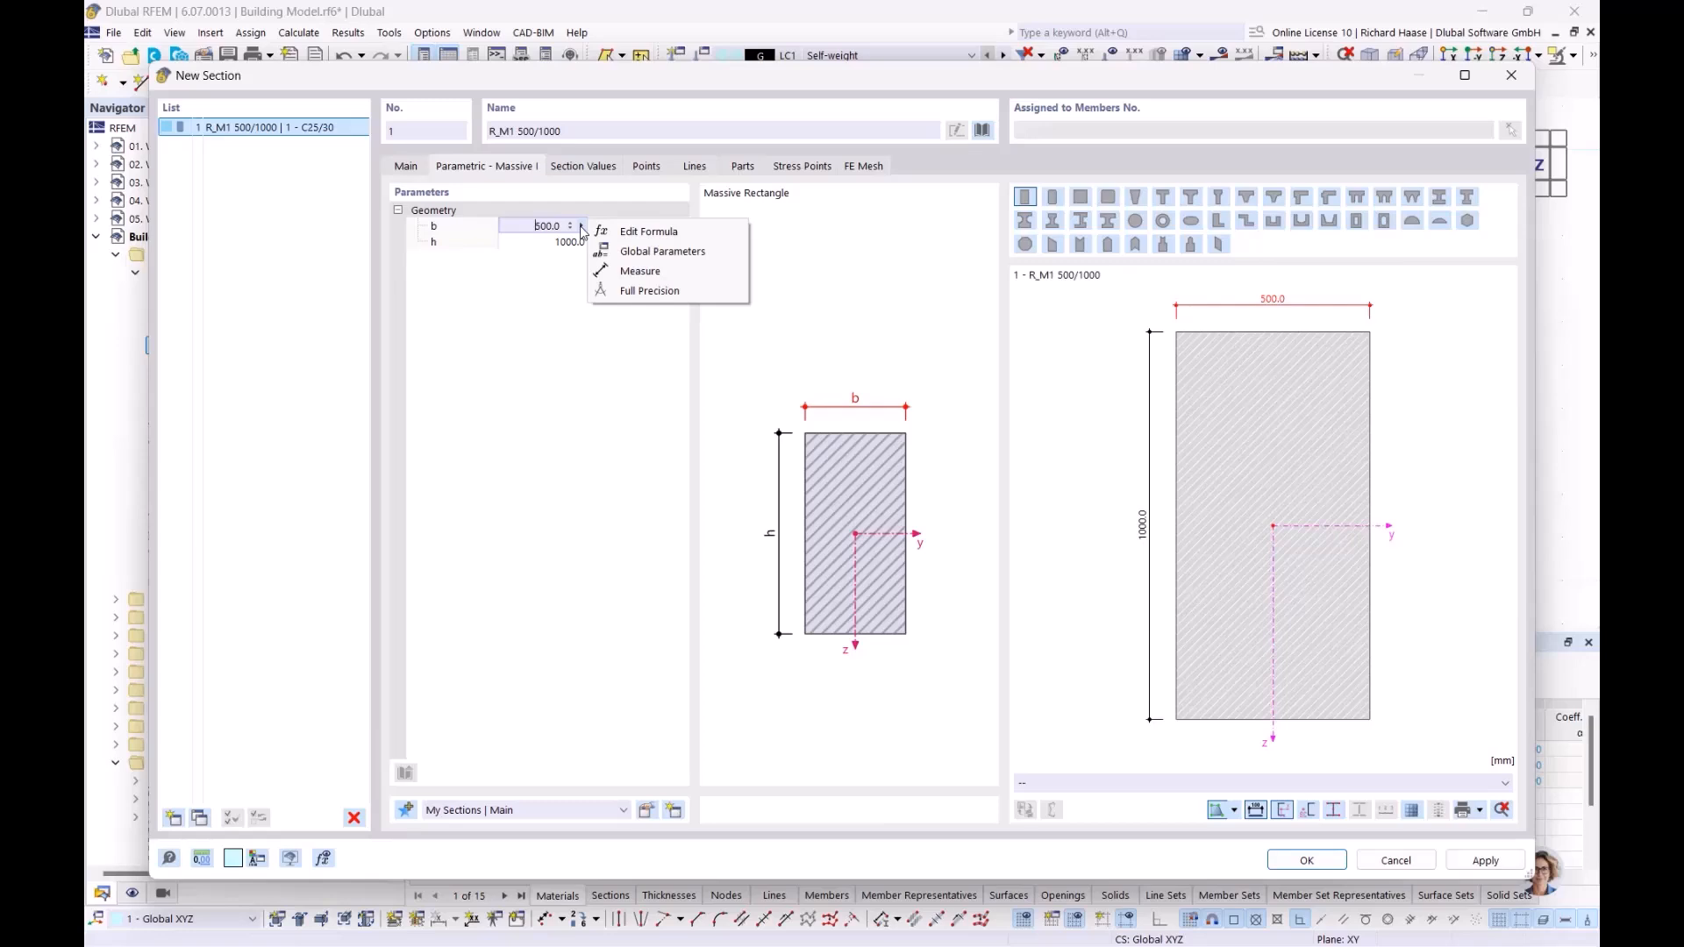
left_click(640, 271)
scroll(1064, 326, "up", 5)
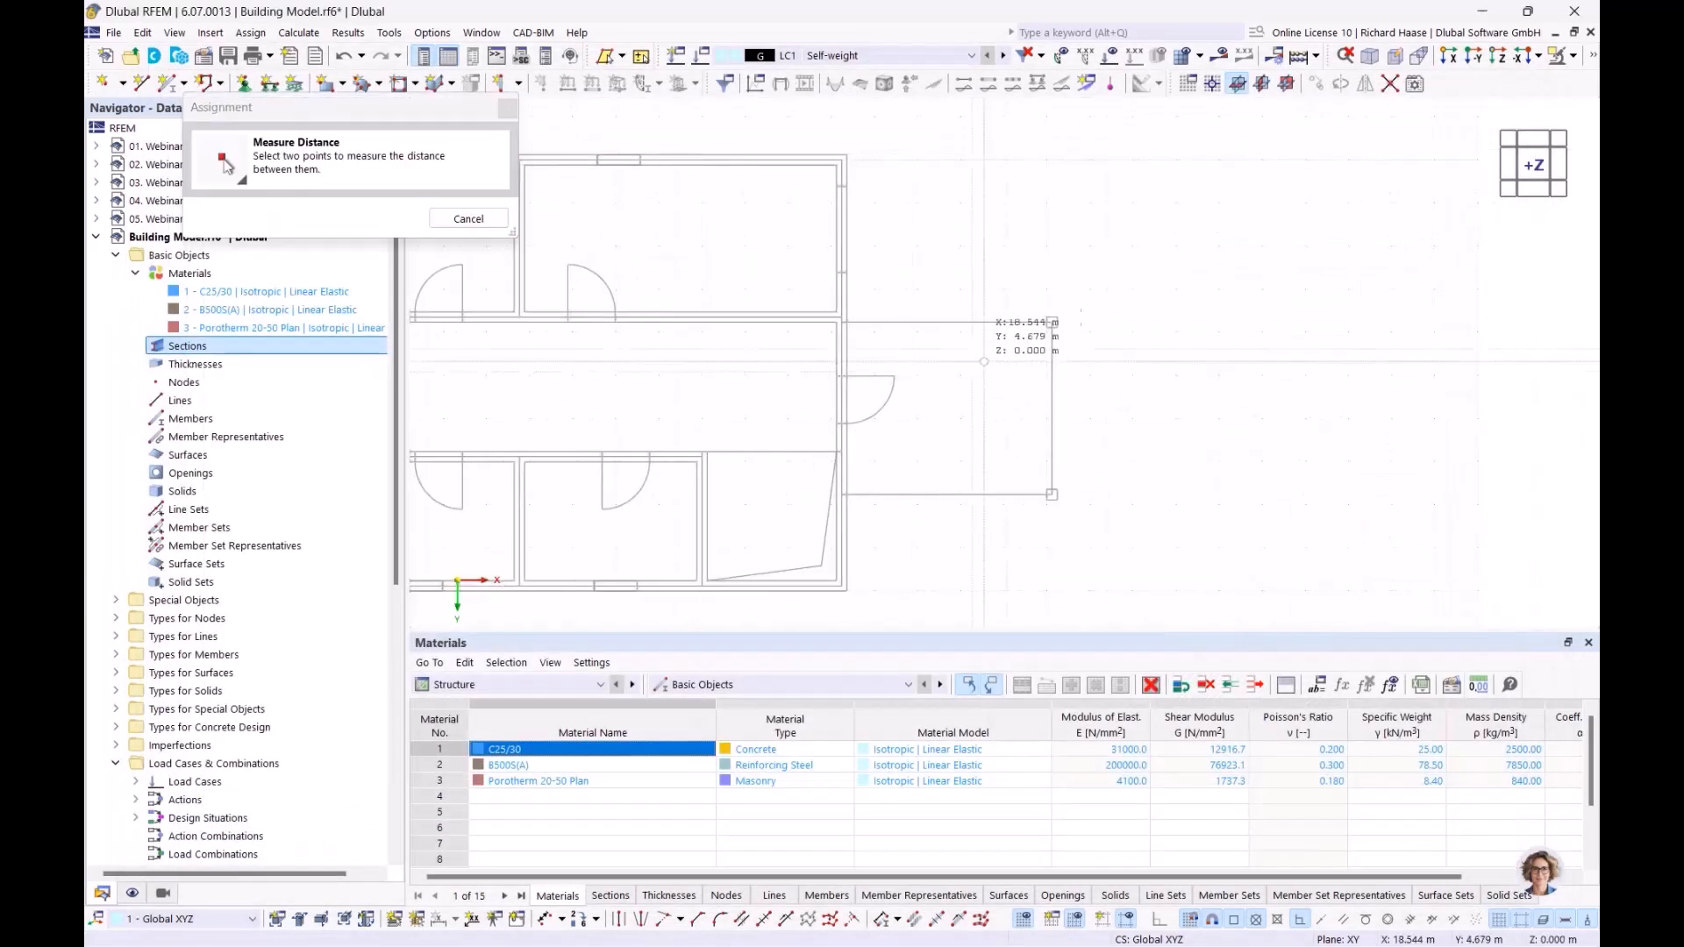
scroll(1064, 326, "up", 3)
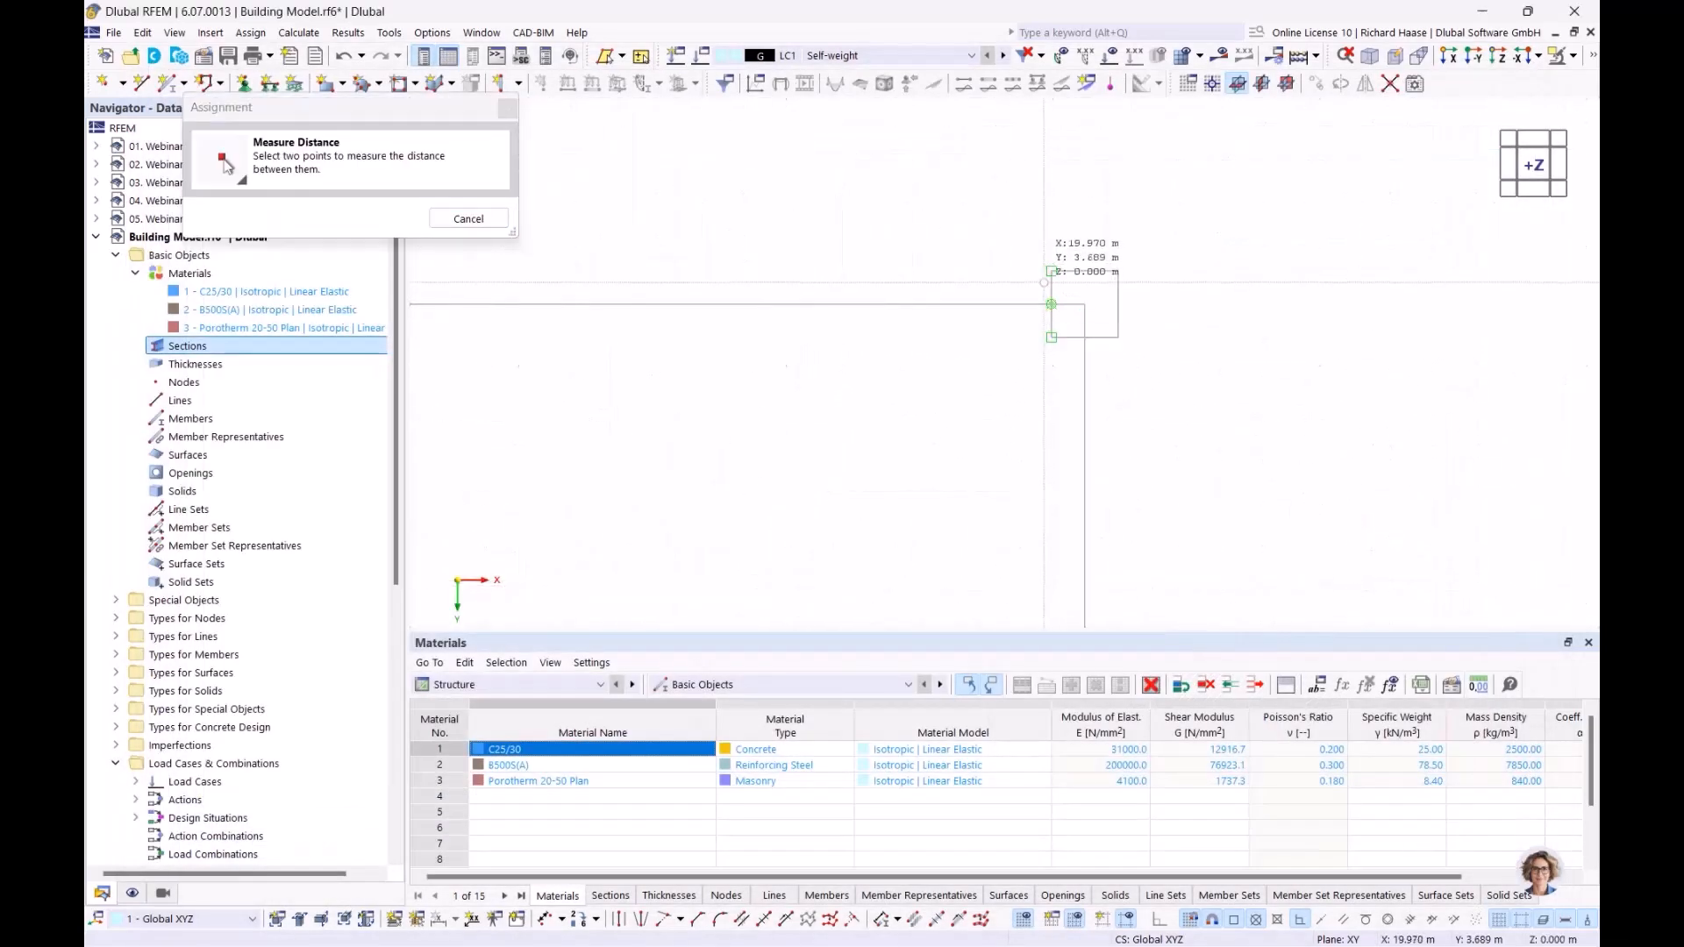
left_click(1052, 271)
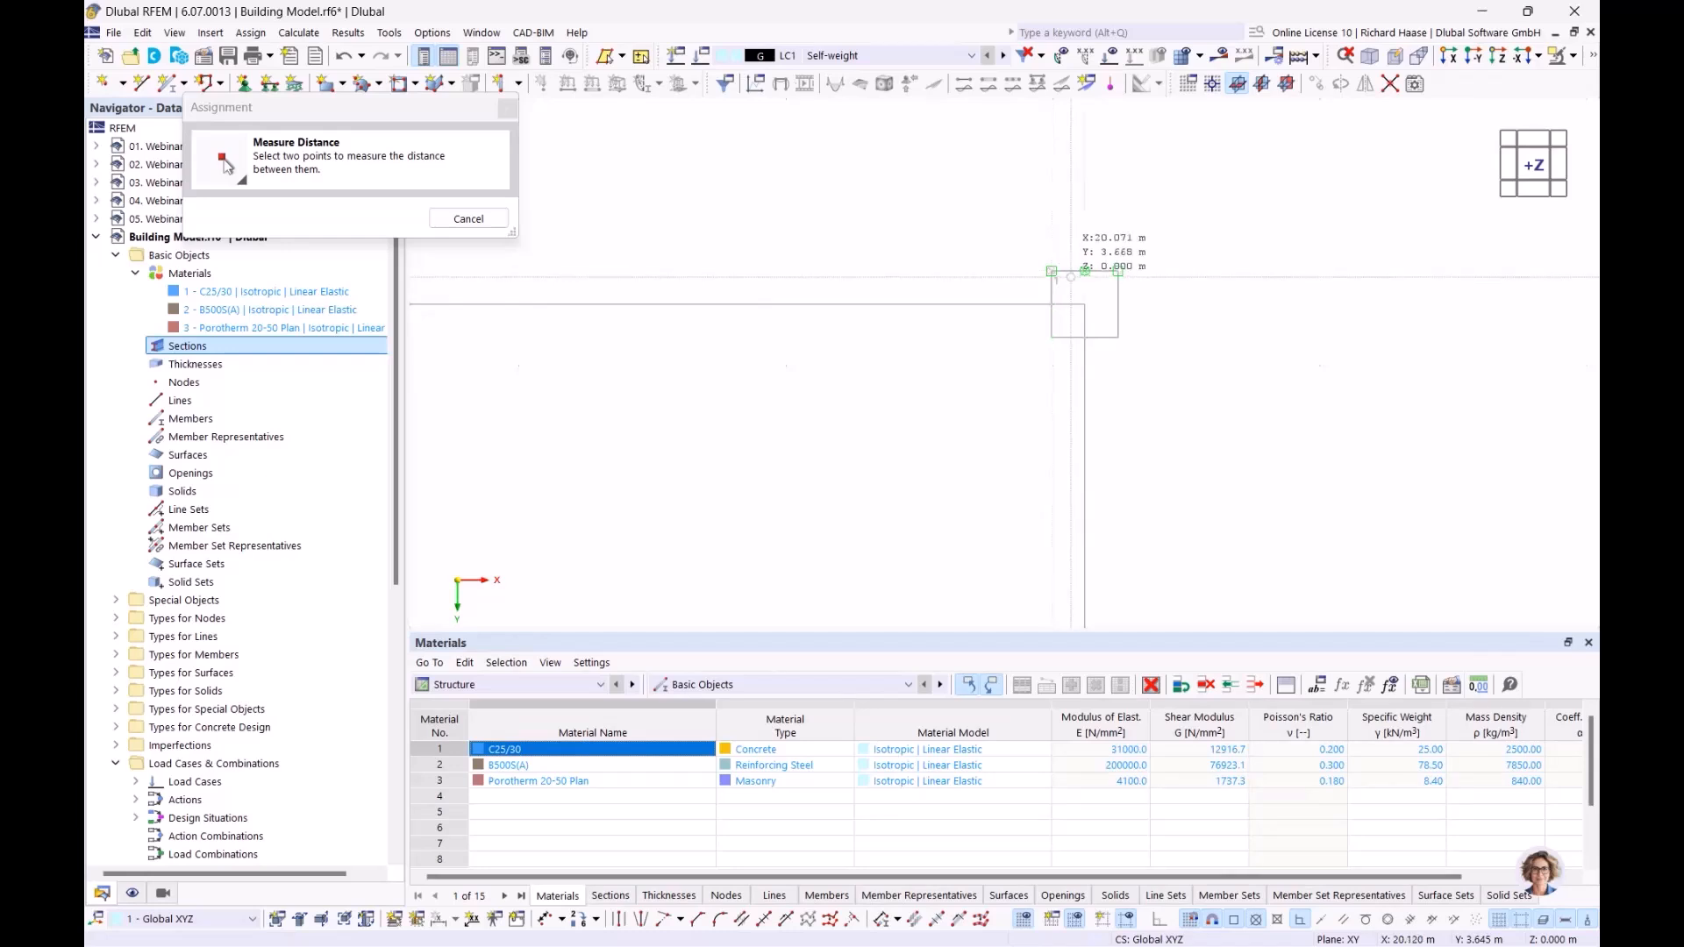
left_click(1118, 271)
left_click(542, 227)
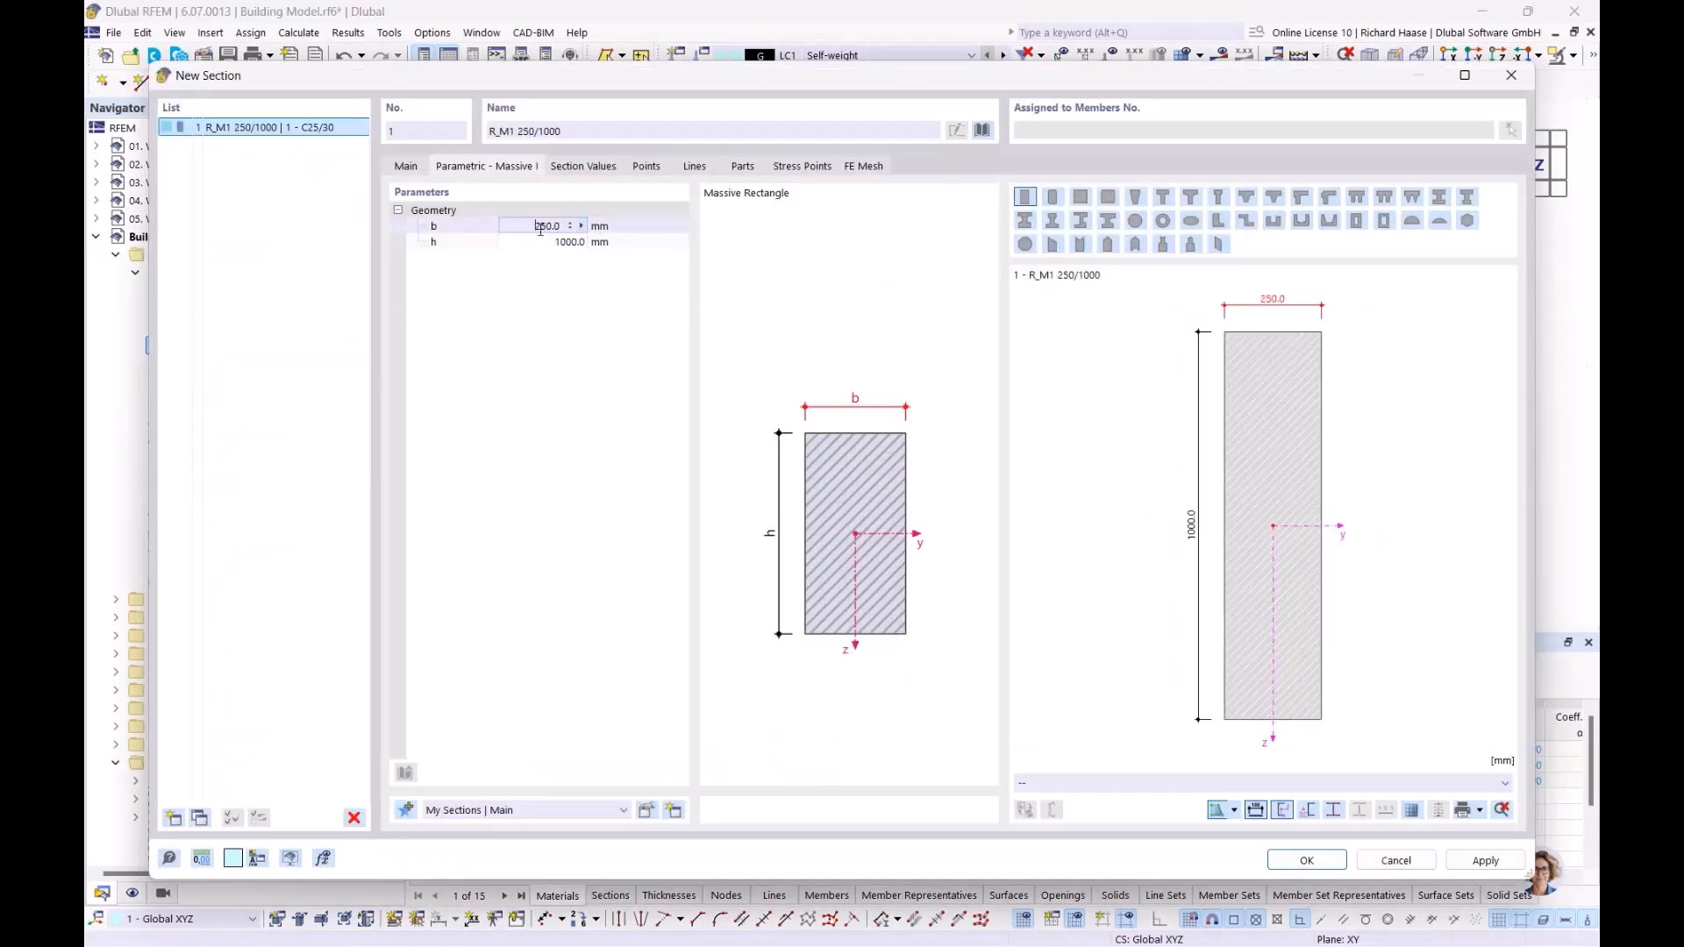
Step: Set the section's depth h to 250 mm by measuring the same column's vertical edge, and accept the section
left_click(567, 245)
left_click(581, 242)
left_click(623, 288)
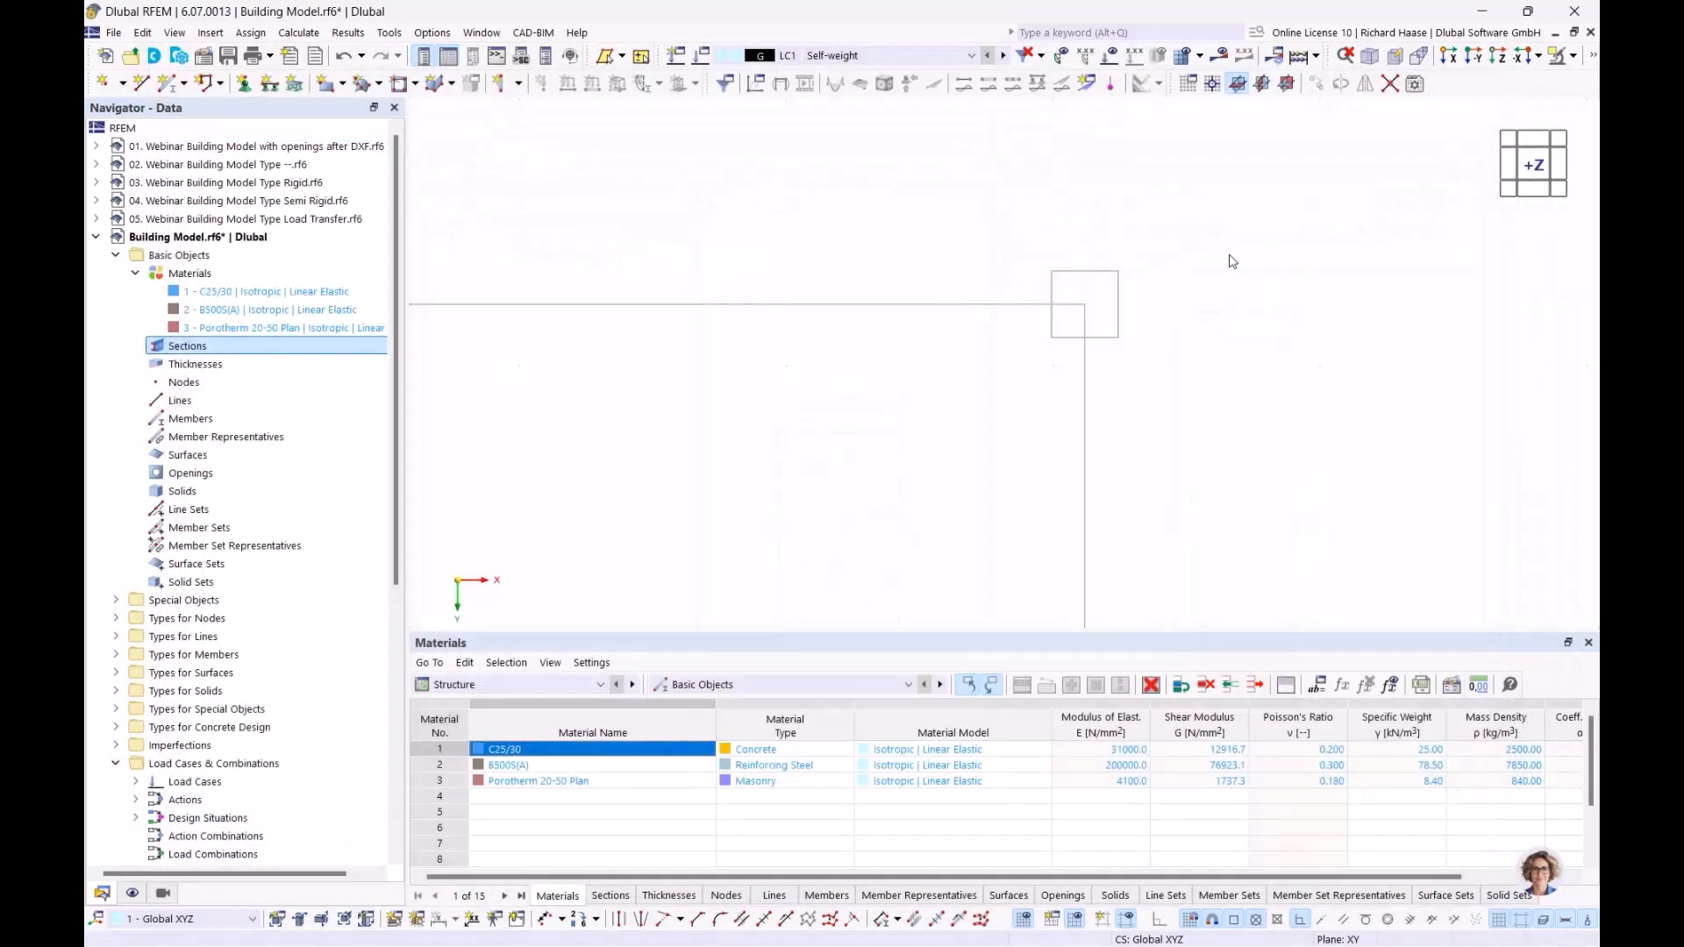
scroll(1137, 277, "up", 2)
left_click(1110, 269)
left_click(1110, 364)
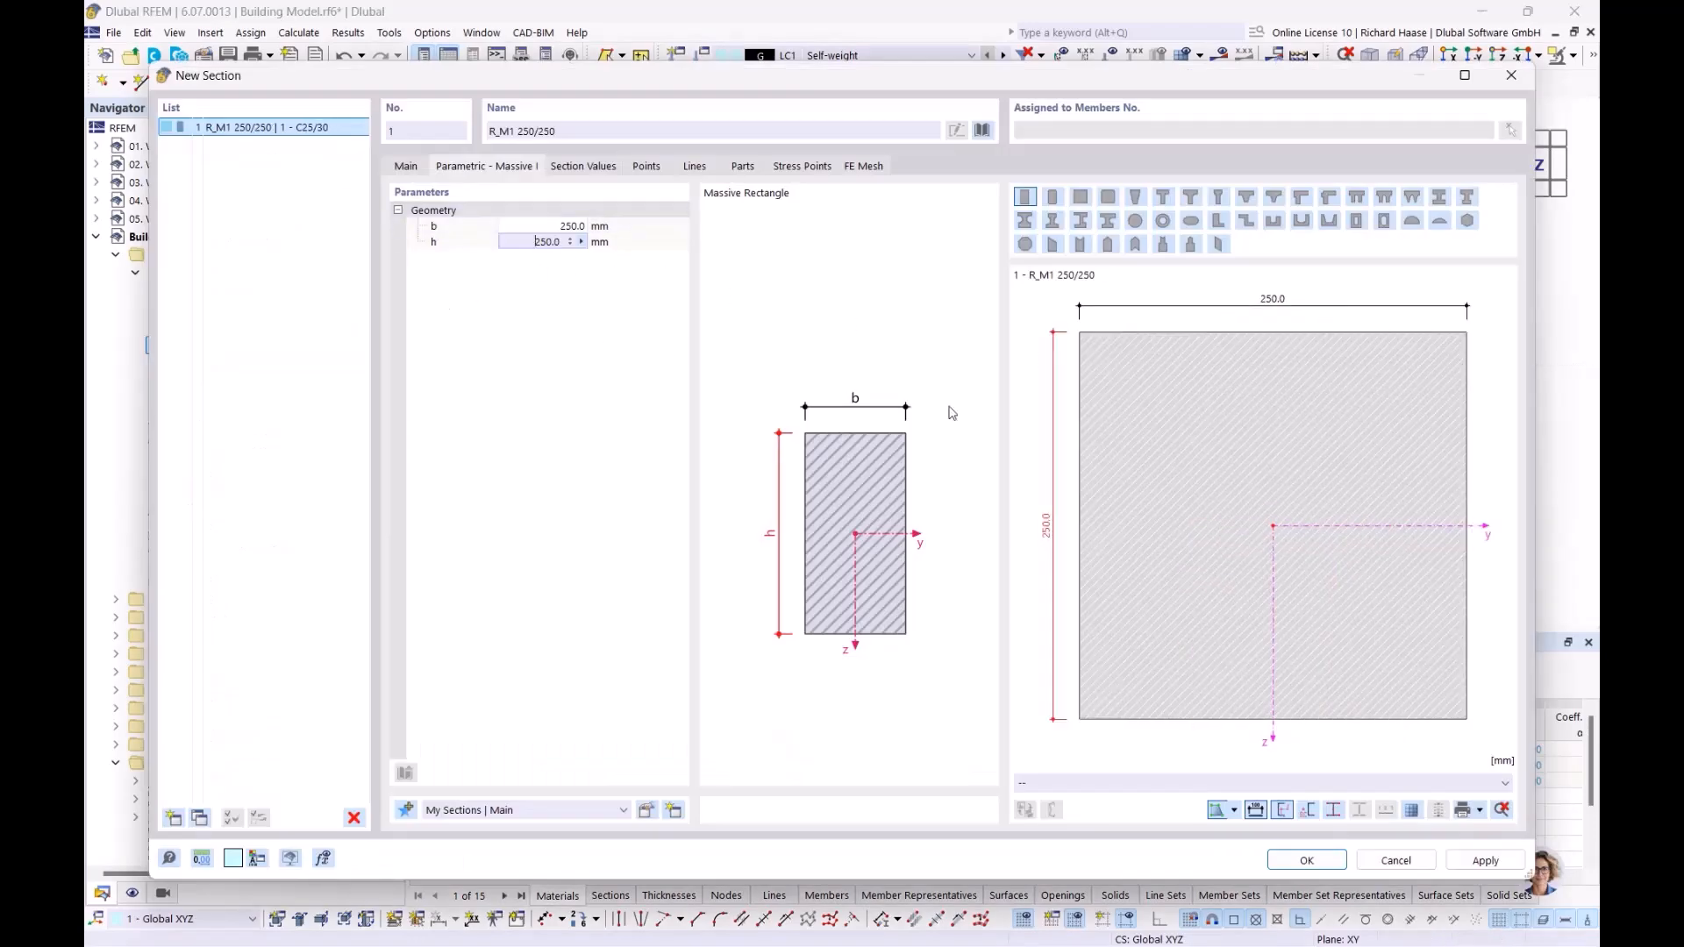
left_click(1306, 861)
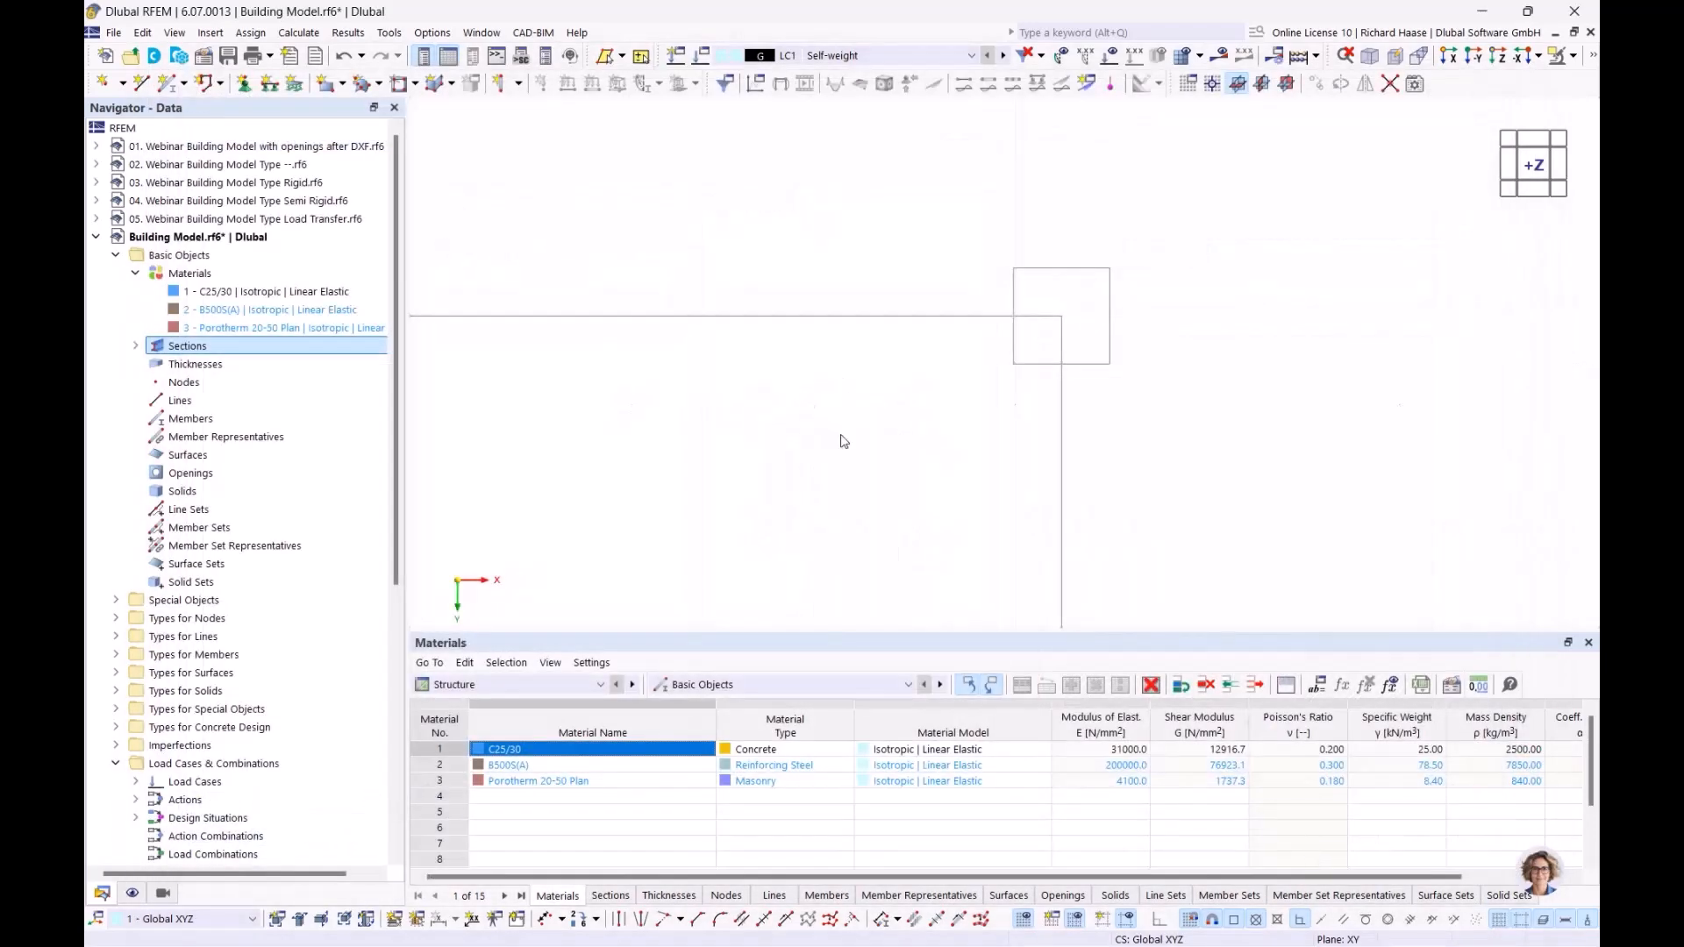
left_click(136, 347)
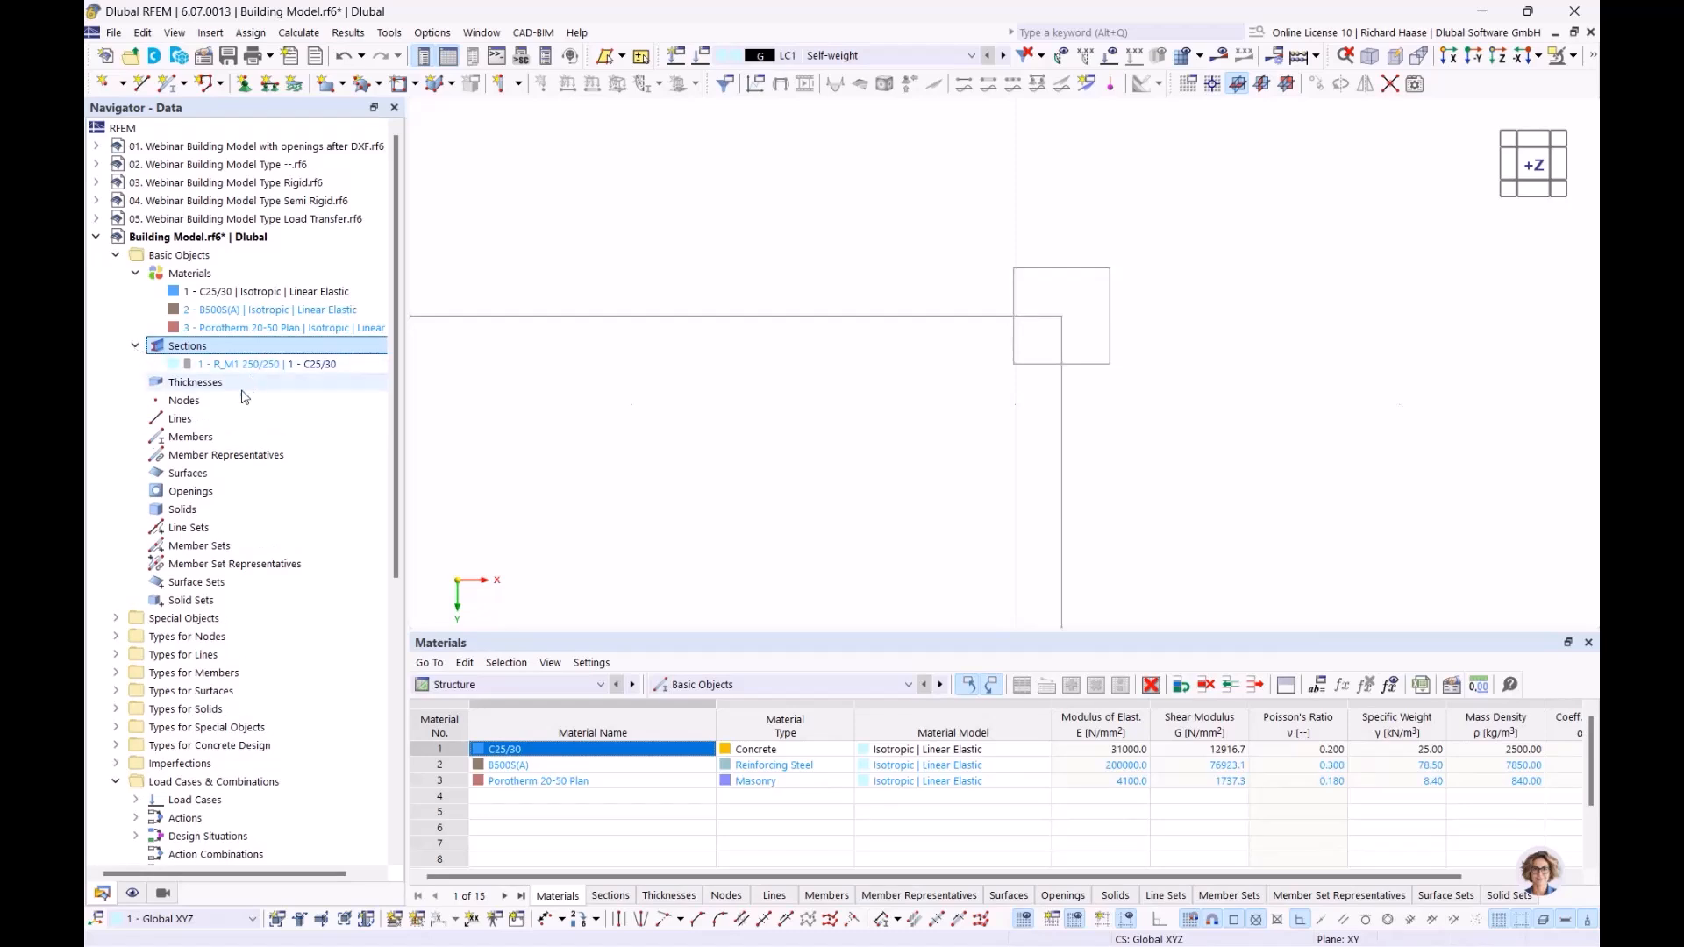
Step: Create a new uniform thickness and assign it the material 3 - Porotherm 20-50 Plan
left_click(220, 389)
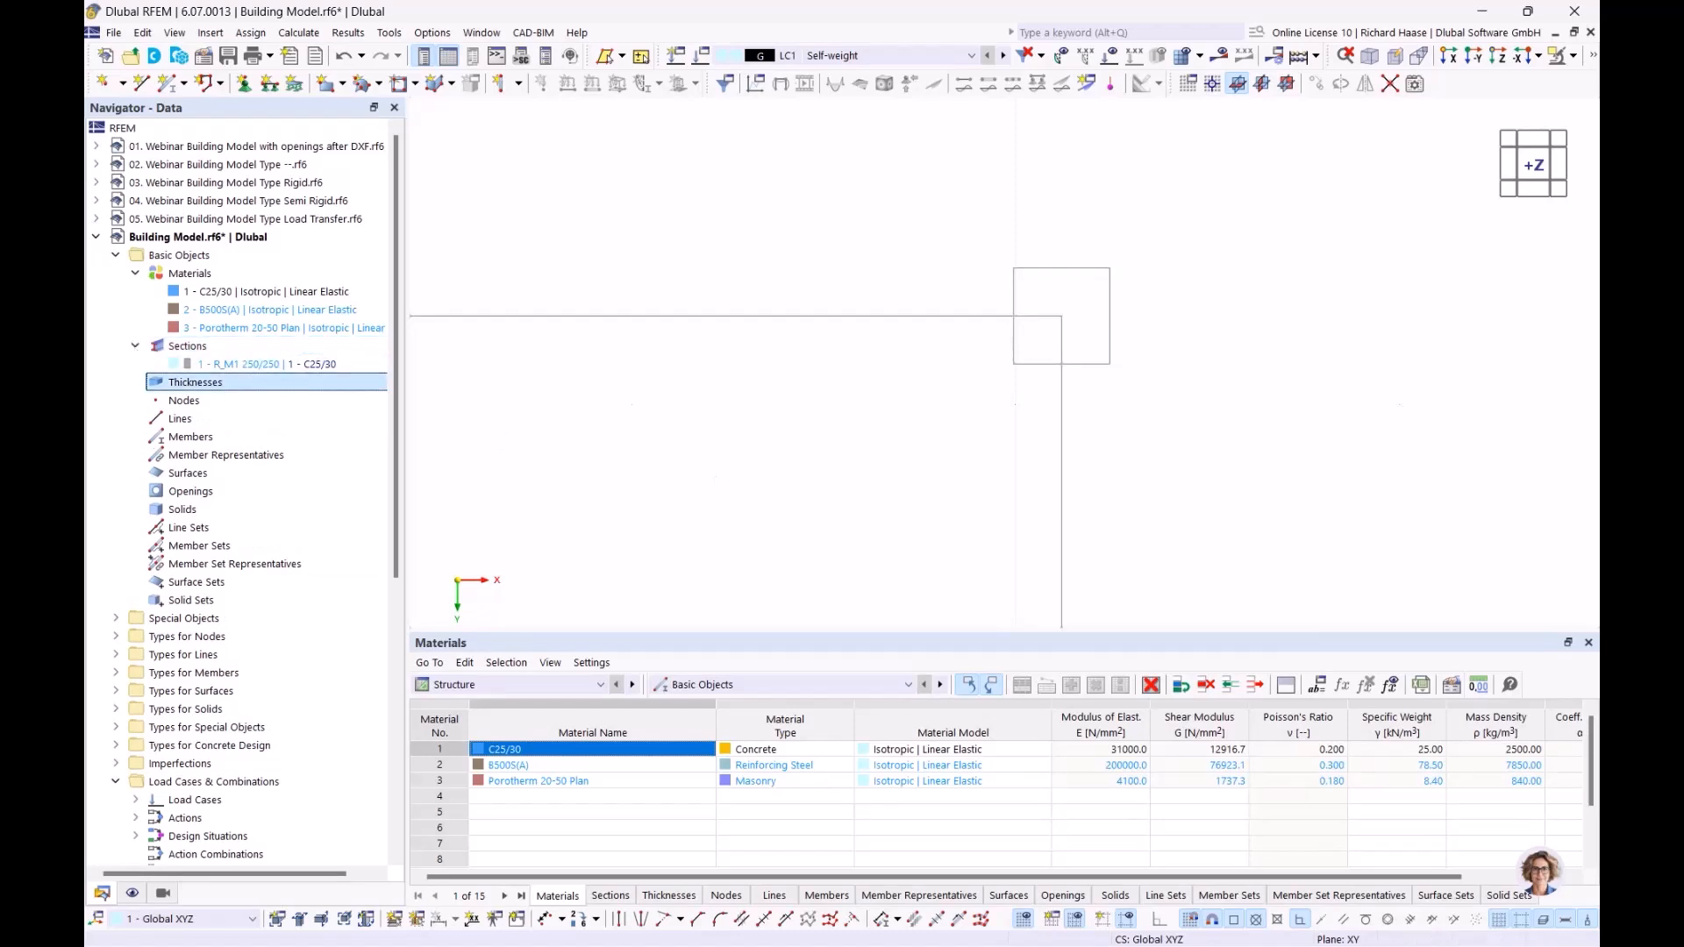
scroll(636, 433, "down", 2)
middle_click_drag(599, 444, 1008, 335)
scroll(968, 351, "down", 8)
middle_click_drag(888, 392, 1025, 361)
scroll(973, 377, "down", 2)
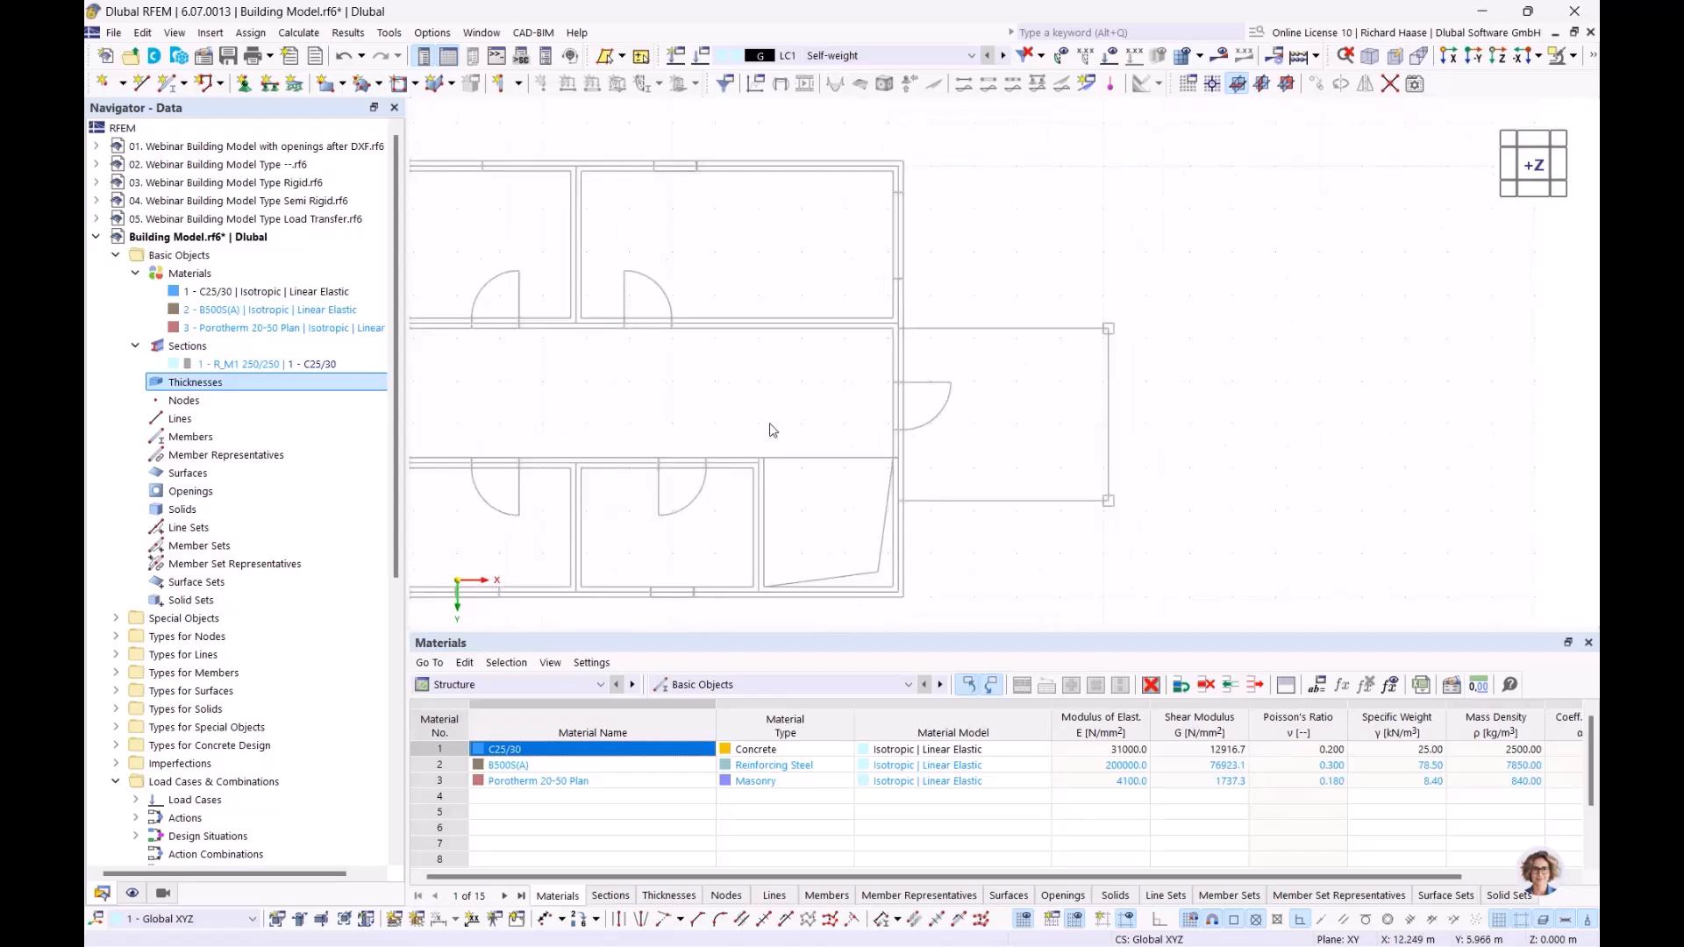
right_click(219, 387)
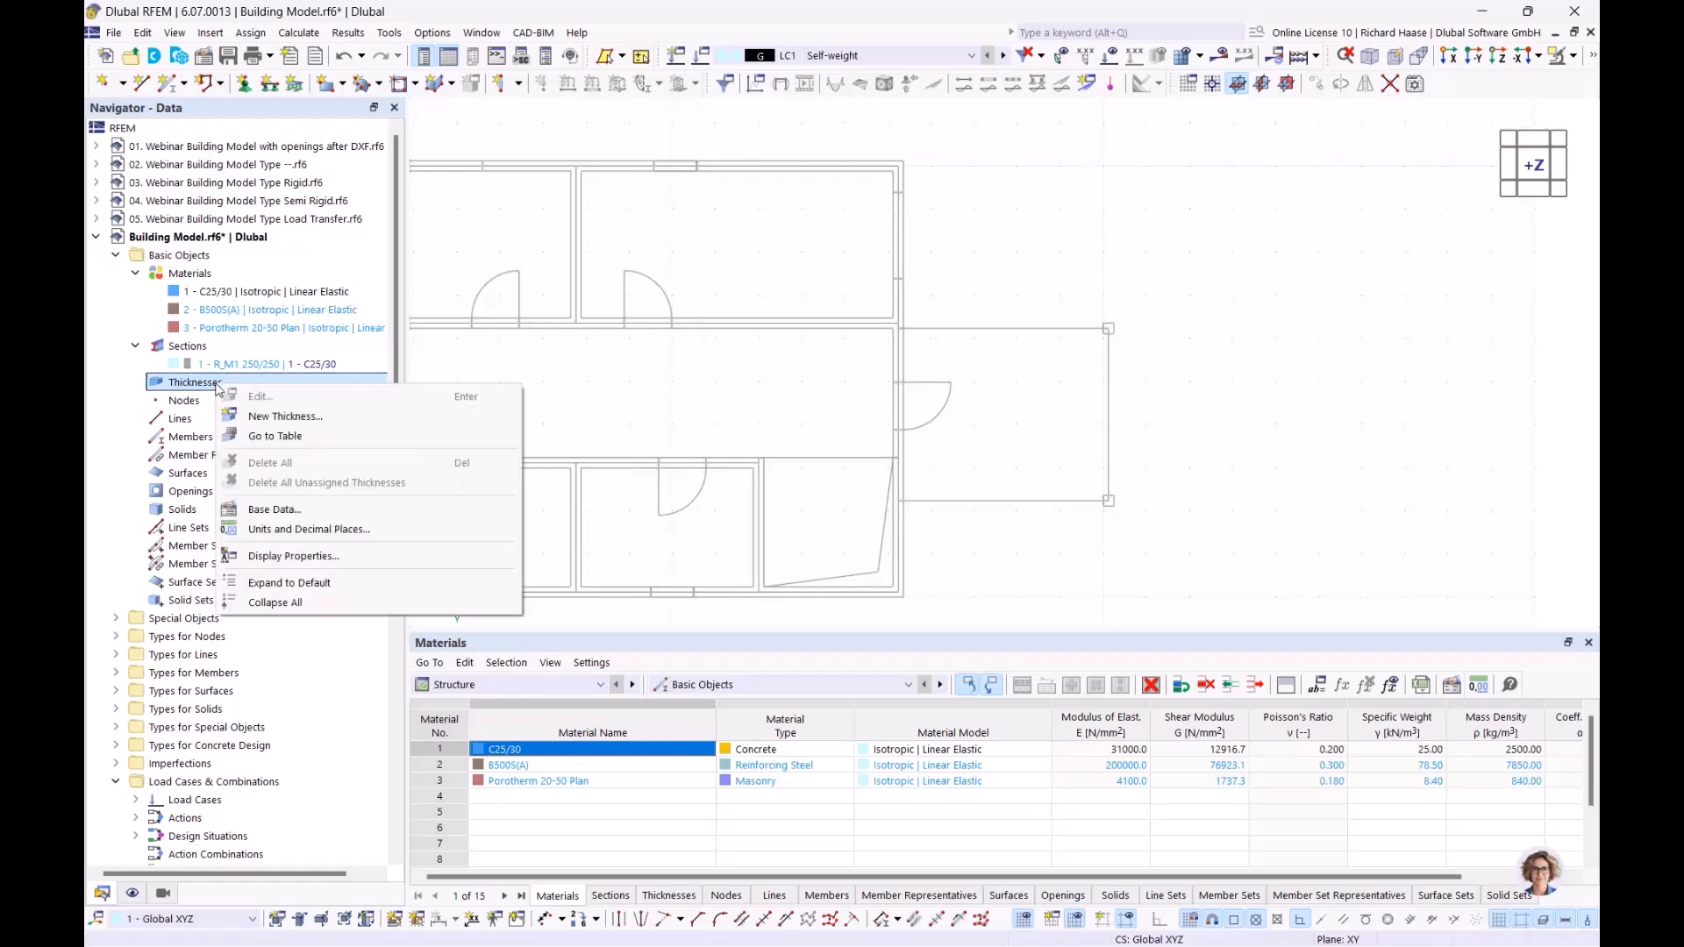
left_click(270, 416)
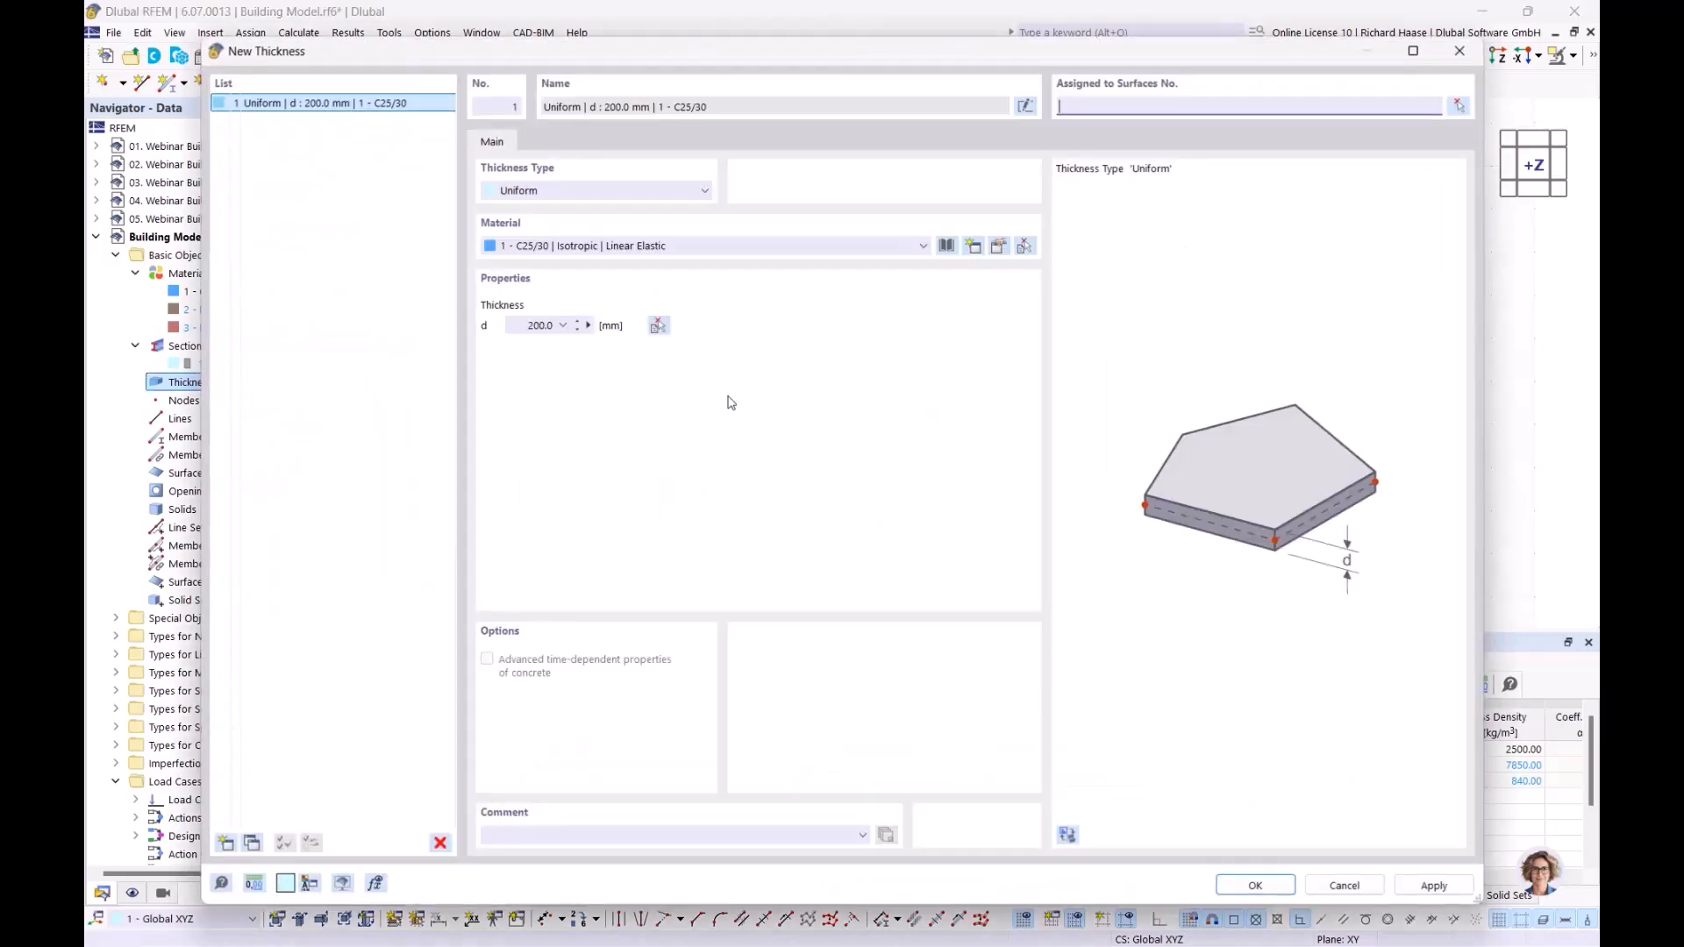
left_click(601, 255)
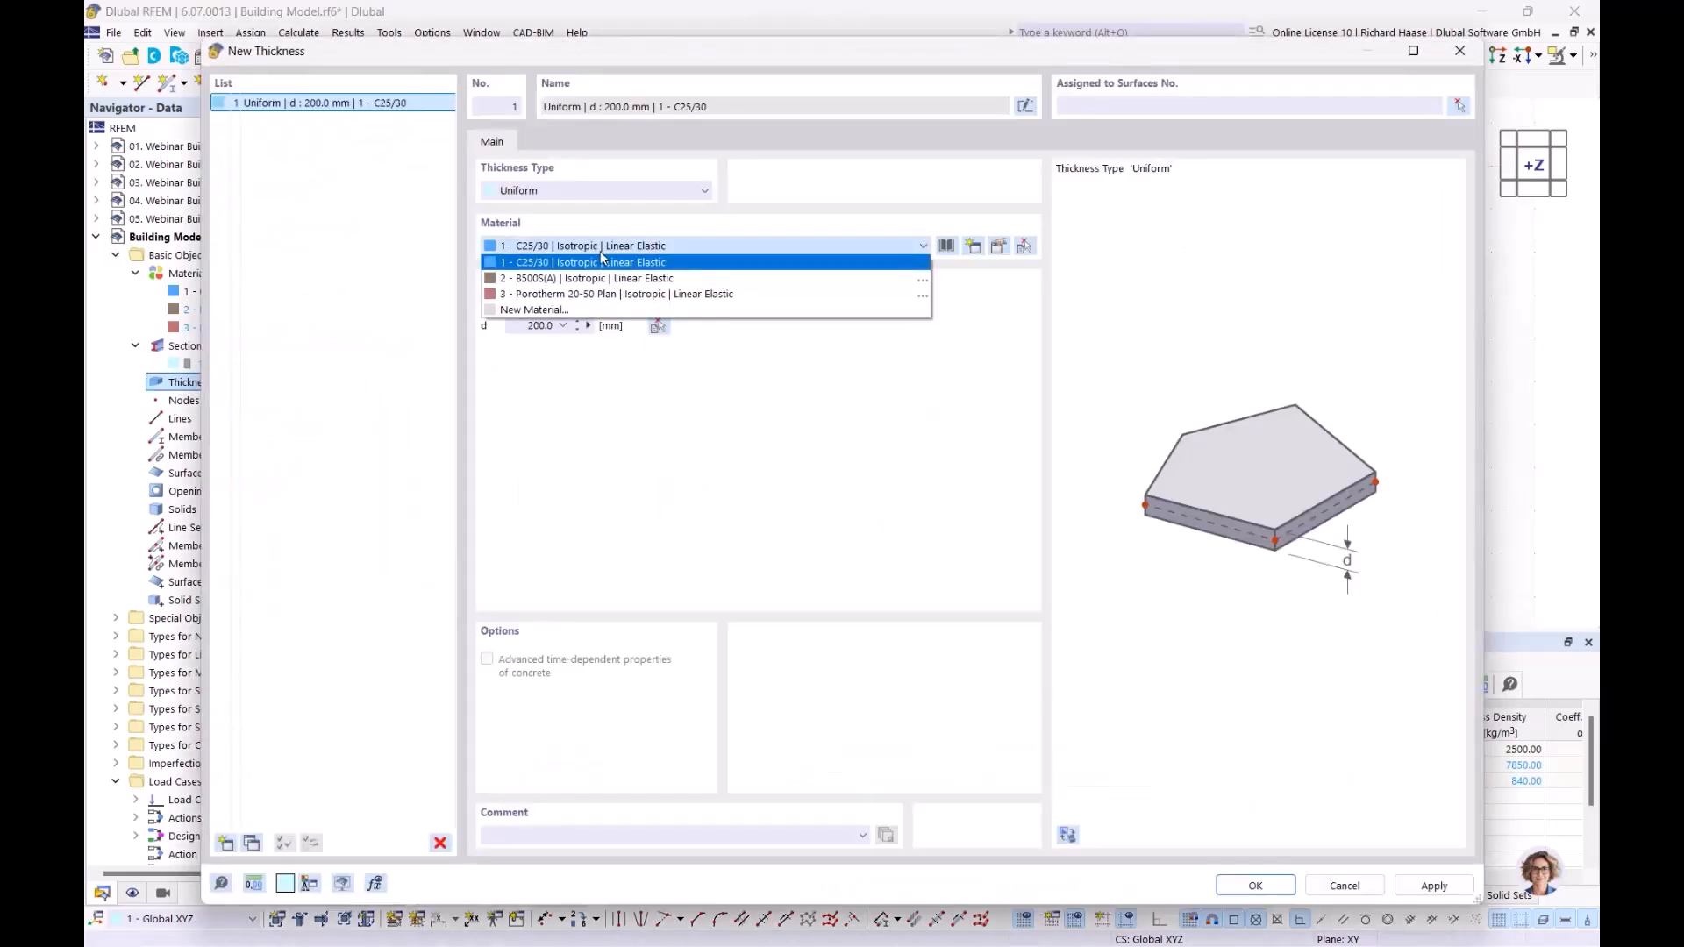
left_click(582, 298)
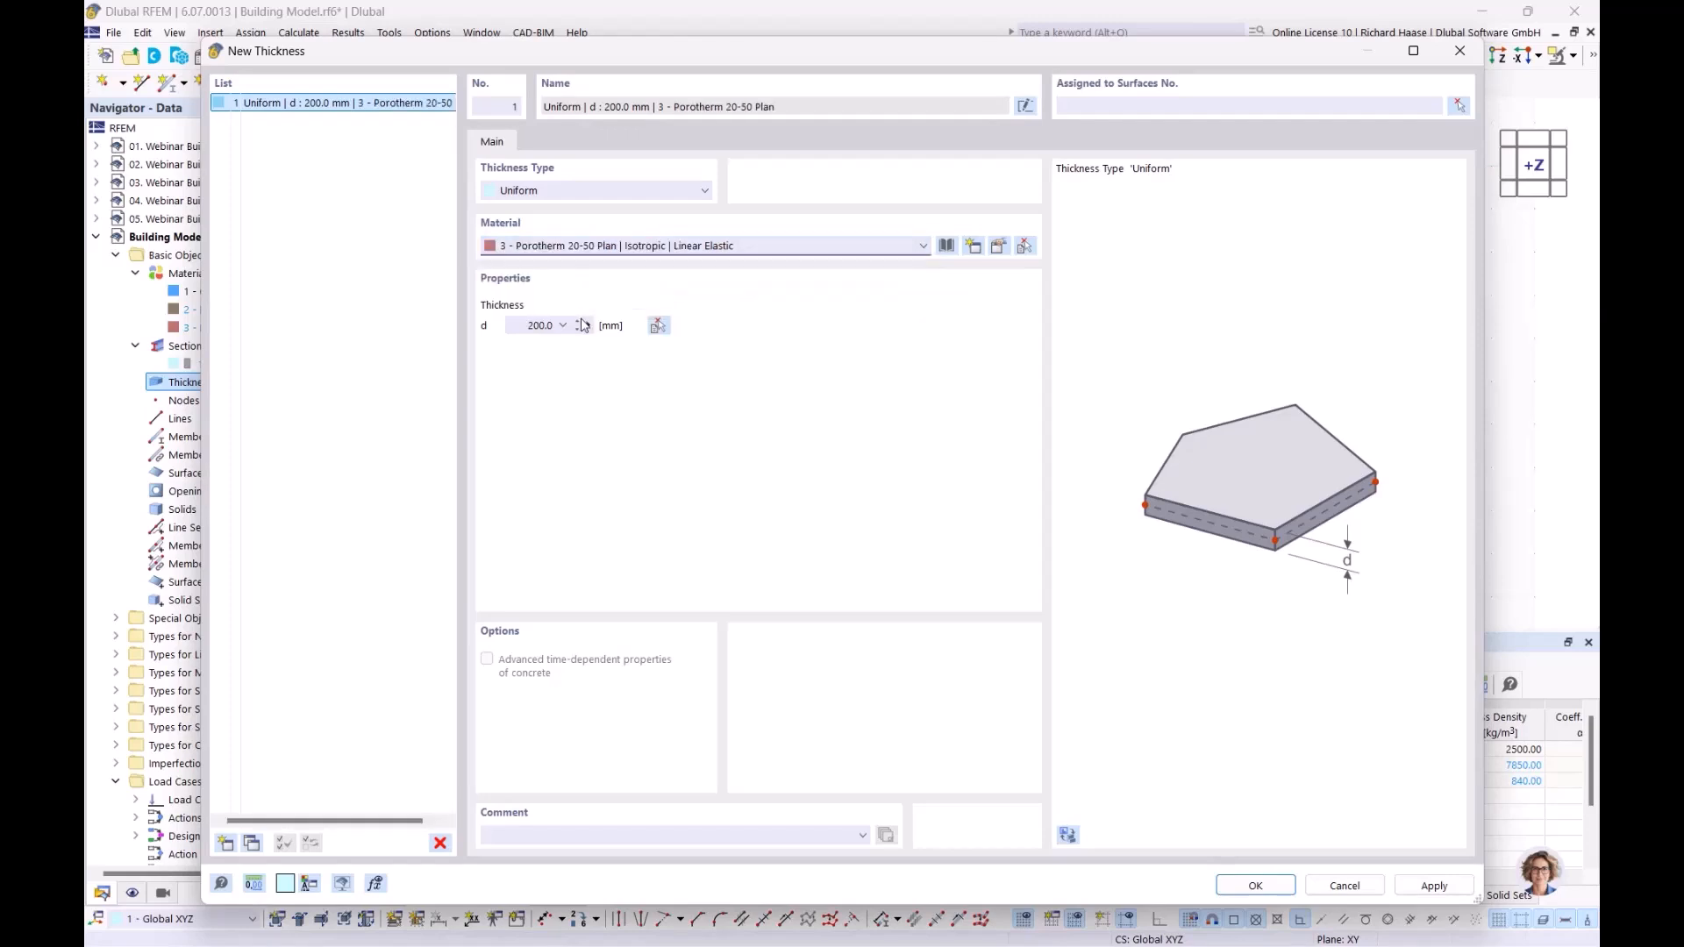
Step: Set the masonry thickness d to 240 mm by measuring across the left outer wall in the floor plan
left_click(589, 325)
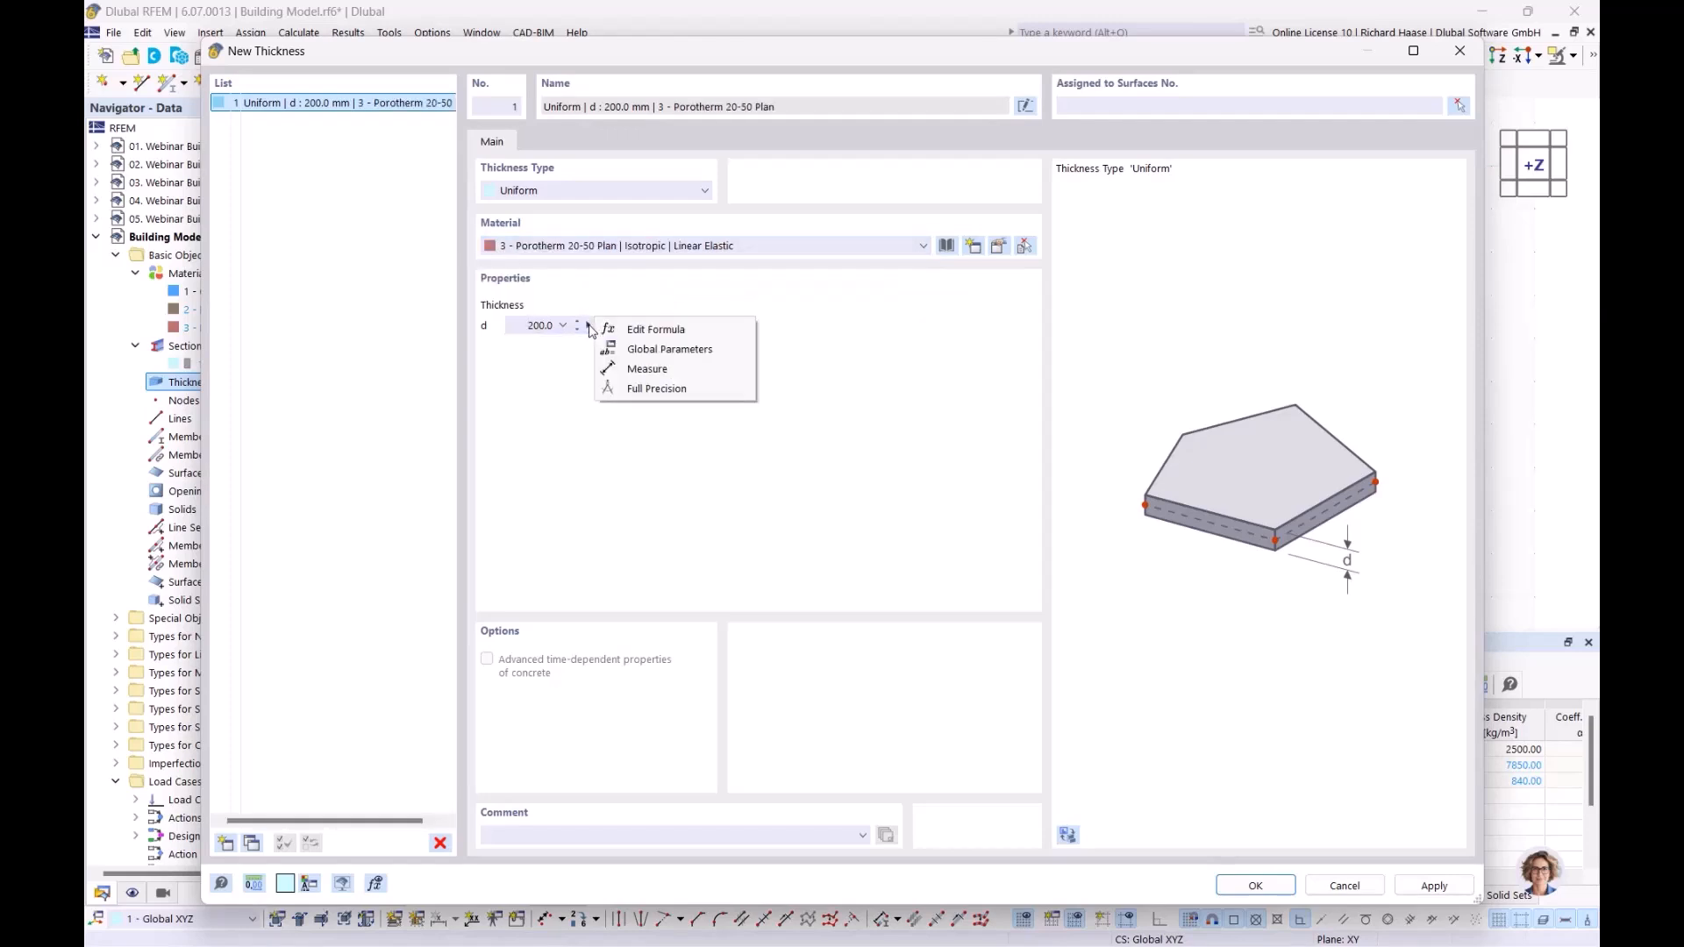
left_click(633, 369)
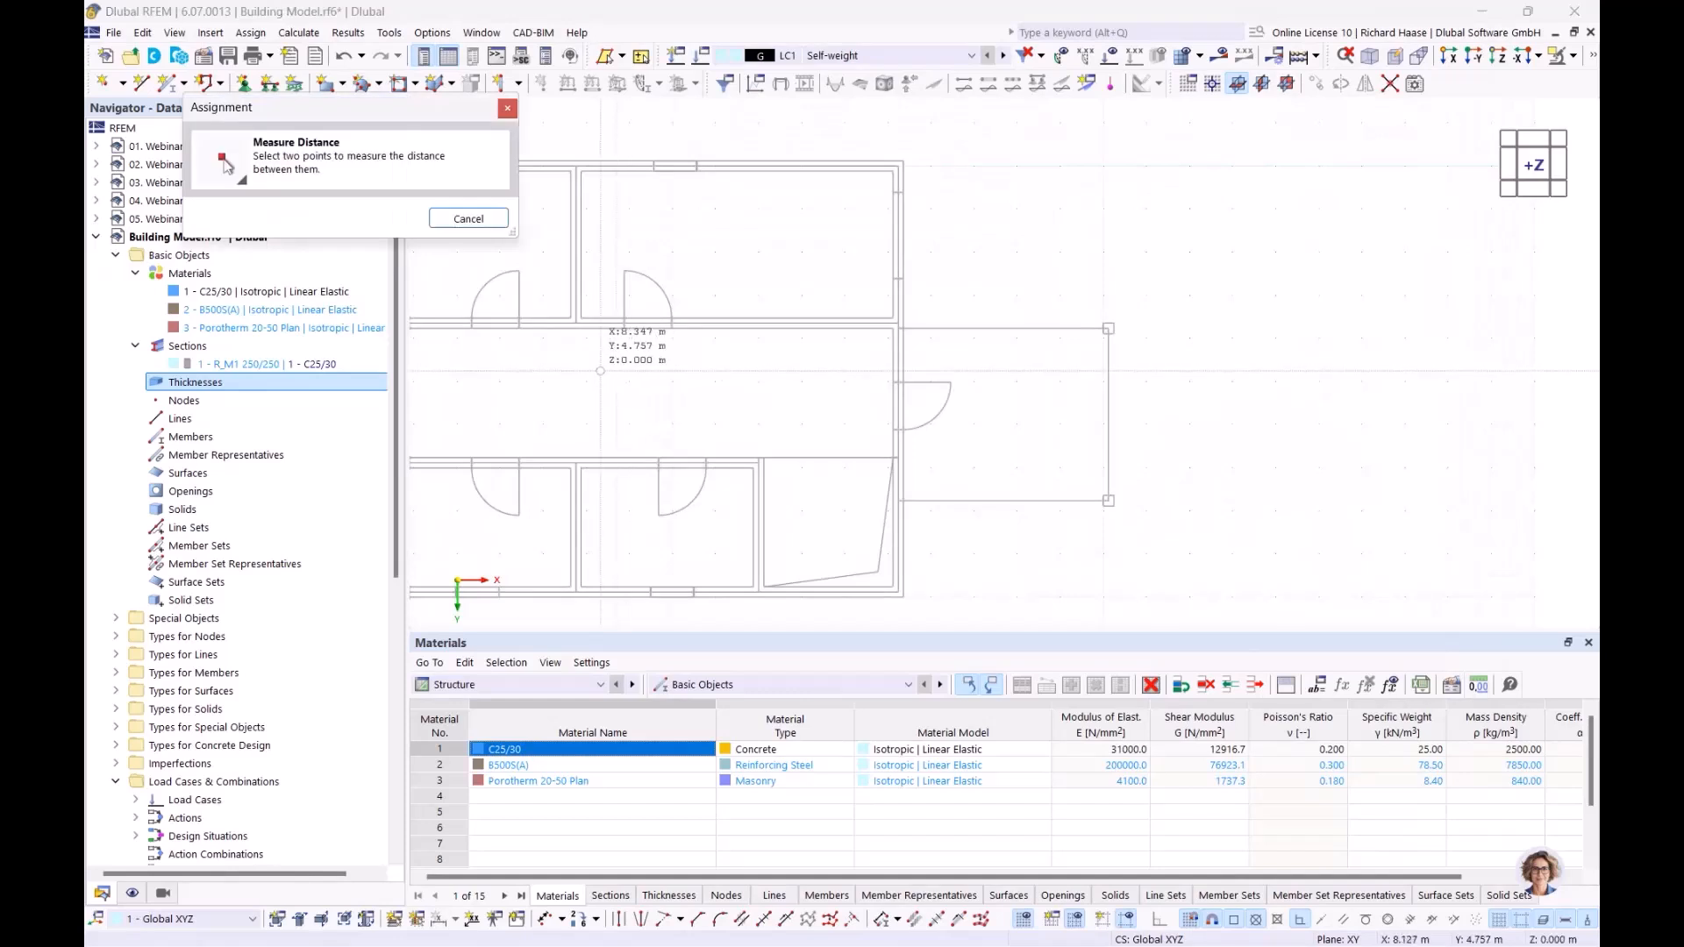
scroll(545, 378, "up", 5)
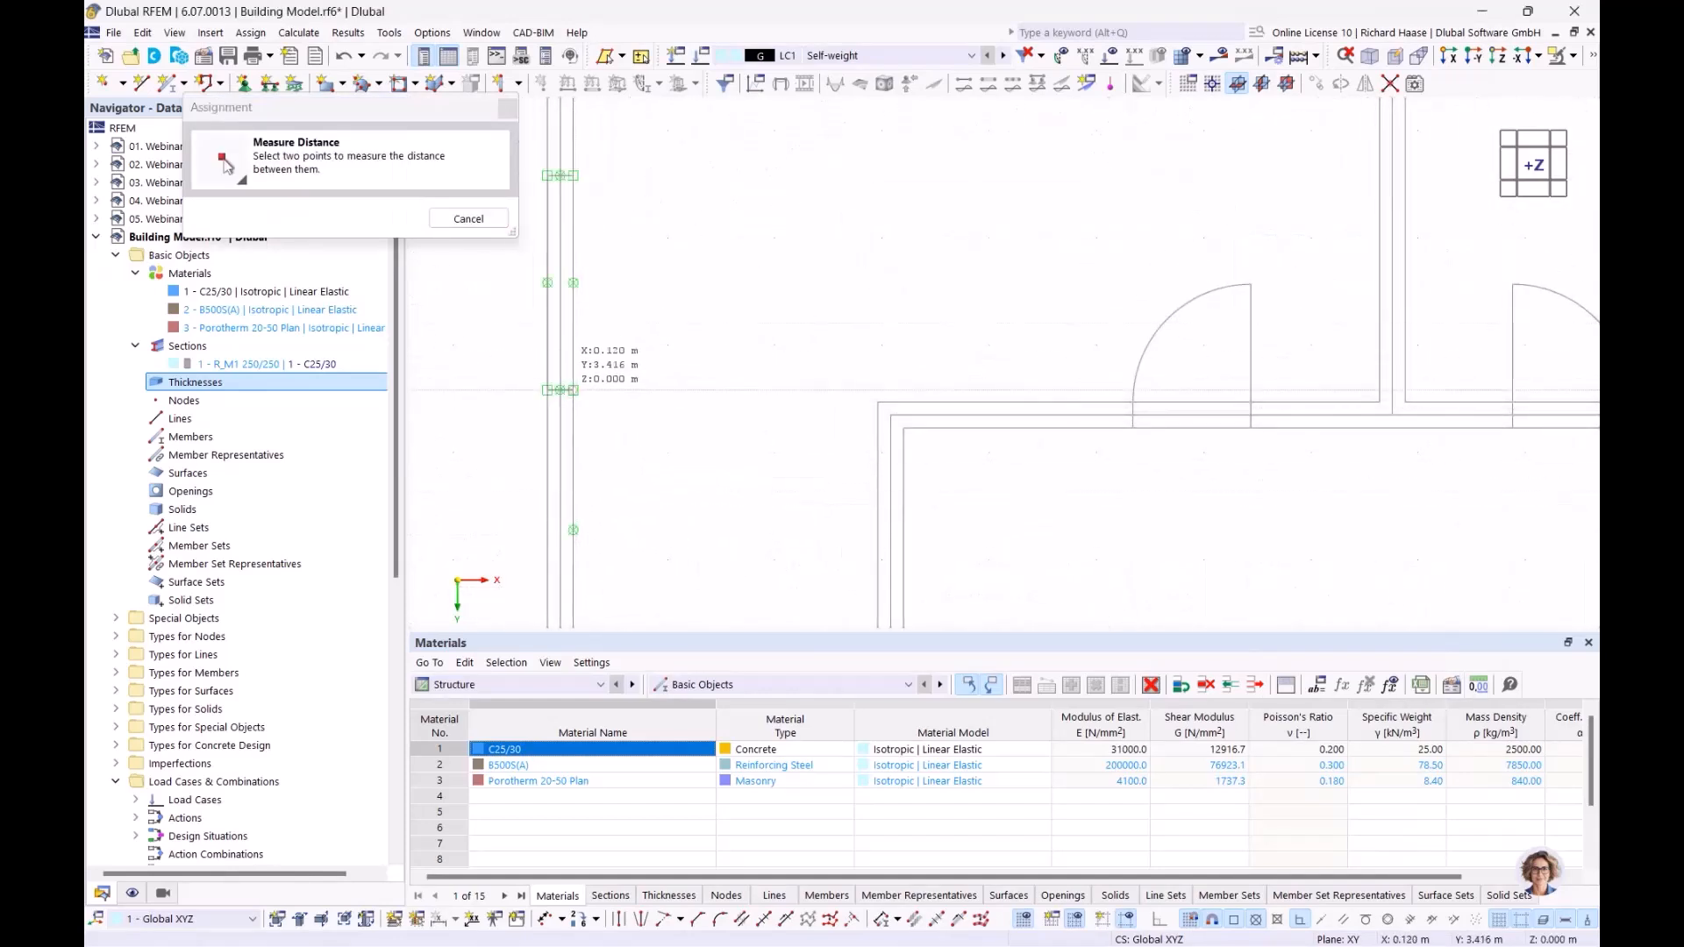
left_click(573, 391)
left_click(547, 390)
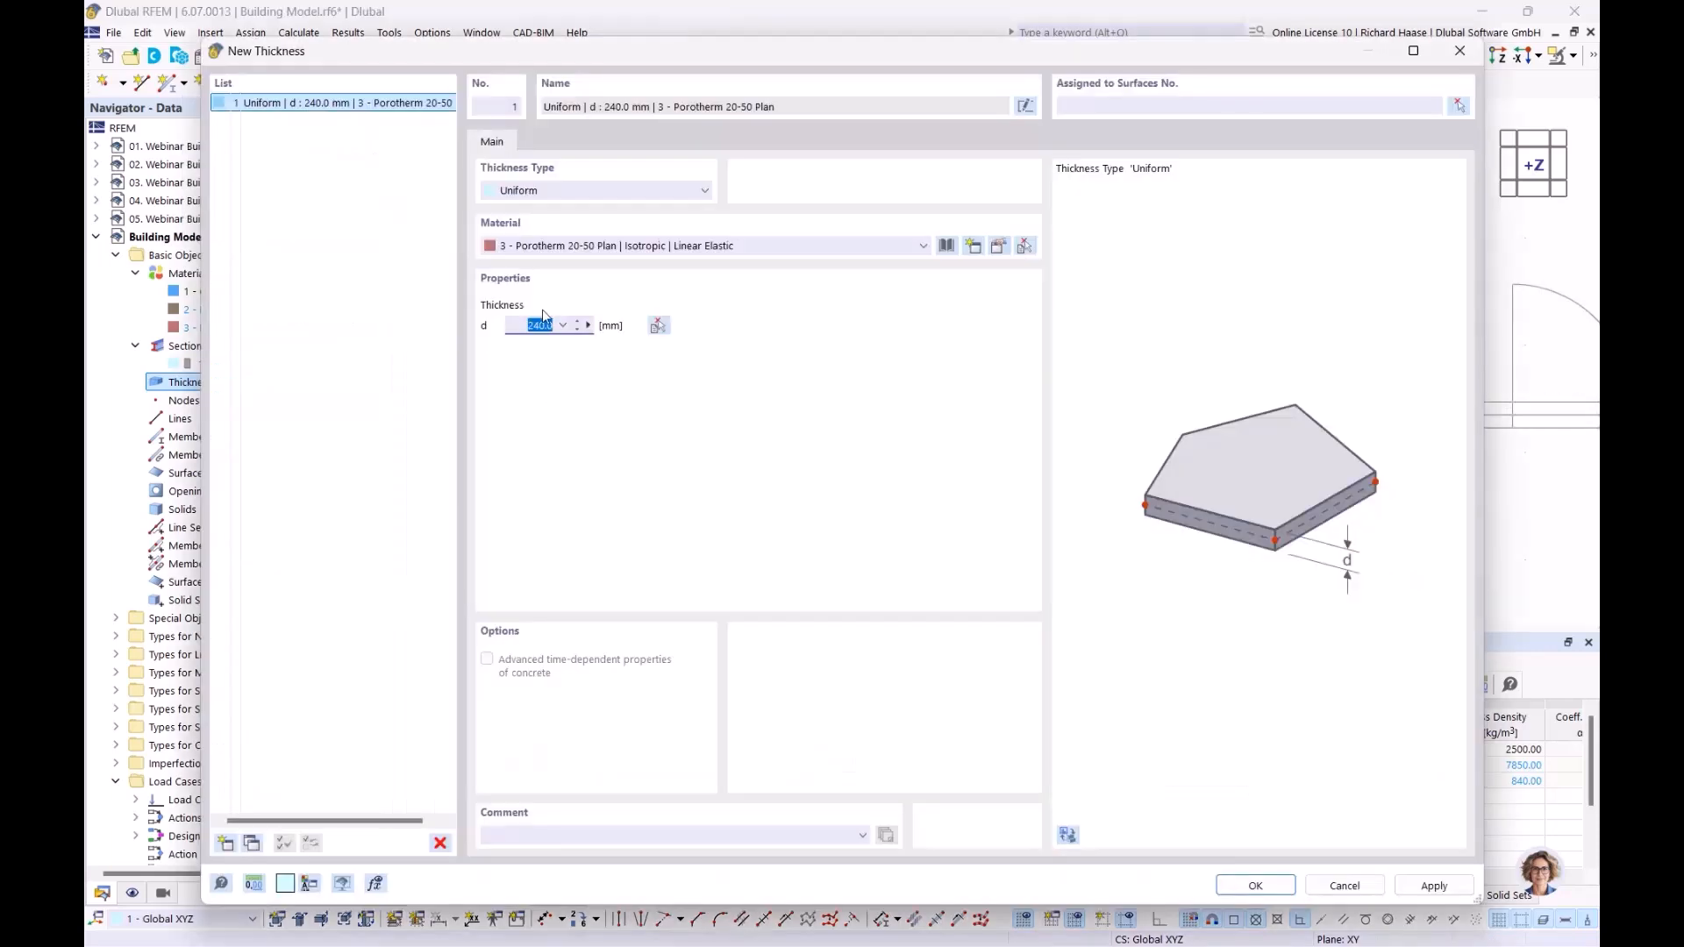
Step: Add a second uniform thickness in C25/30 and set d to 240 mm by measuring a wall in the floor plan
left_click(225, 843)
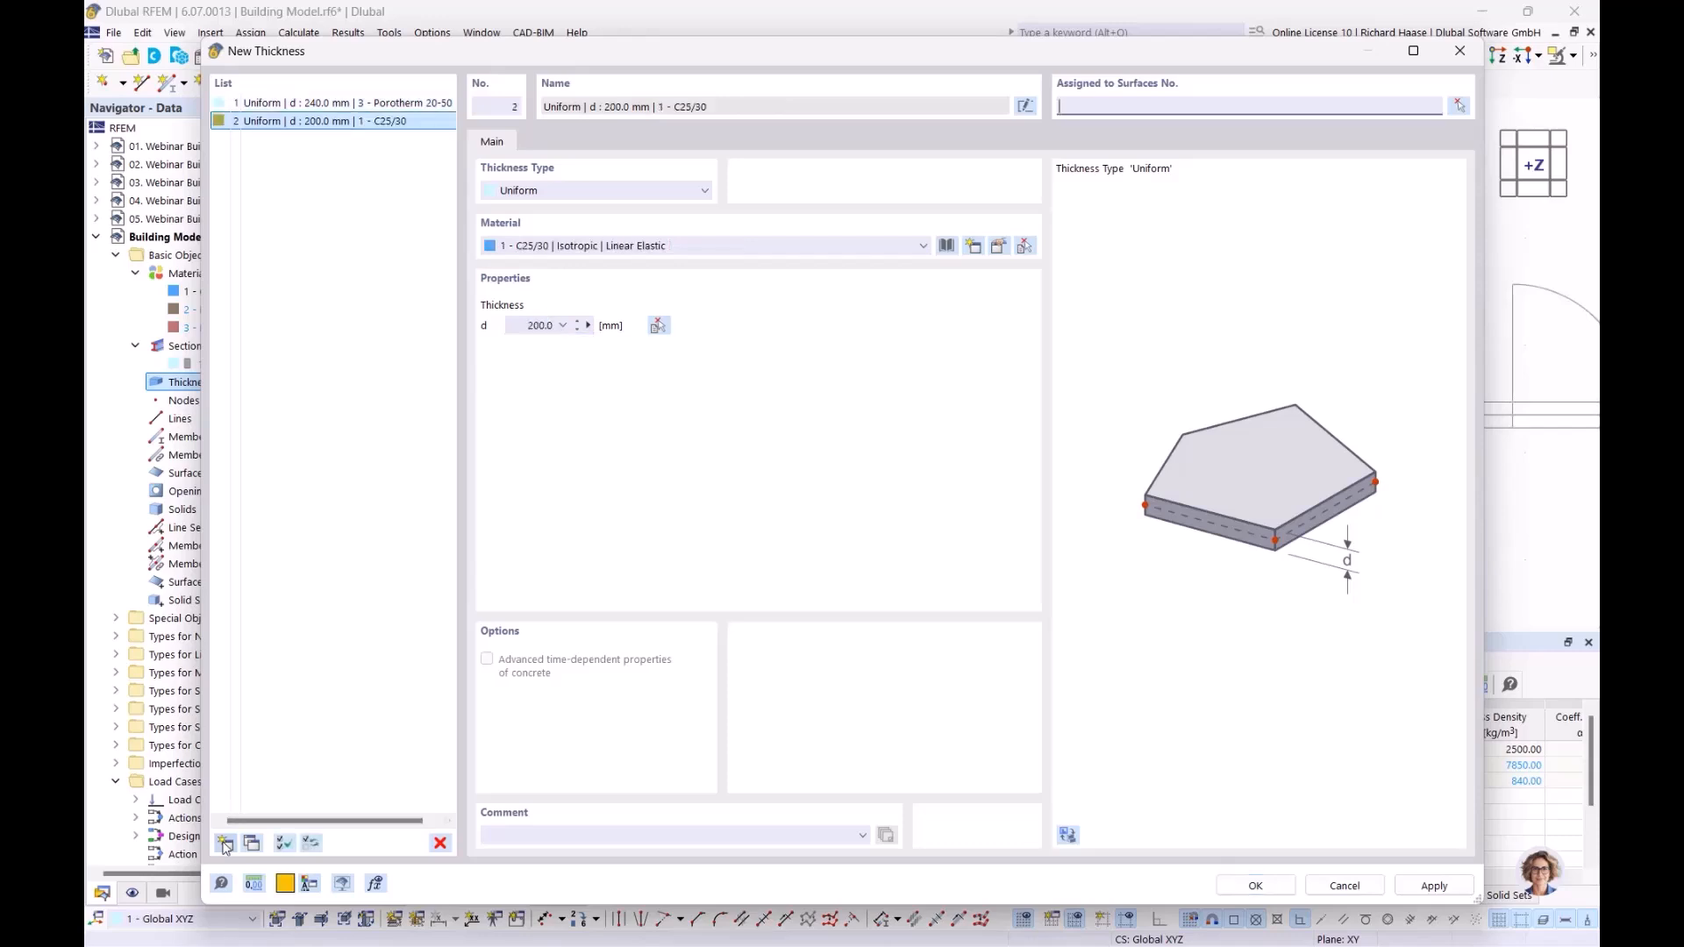
left_click(604, 249)
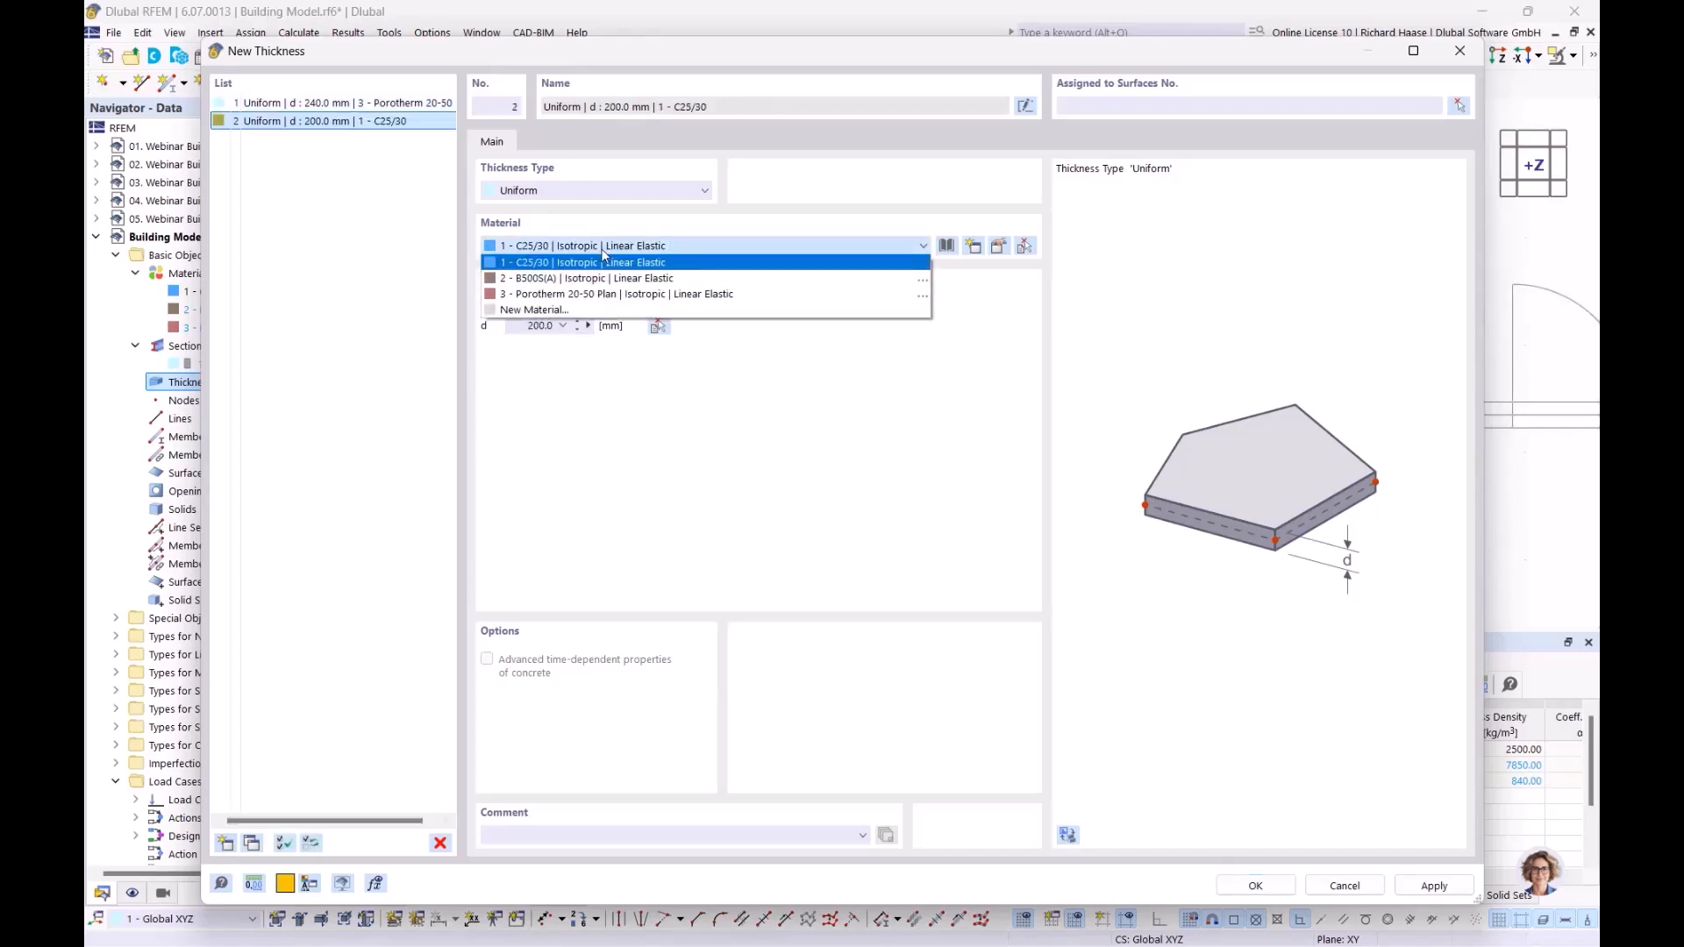
left_click(597, 264)
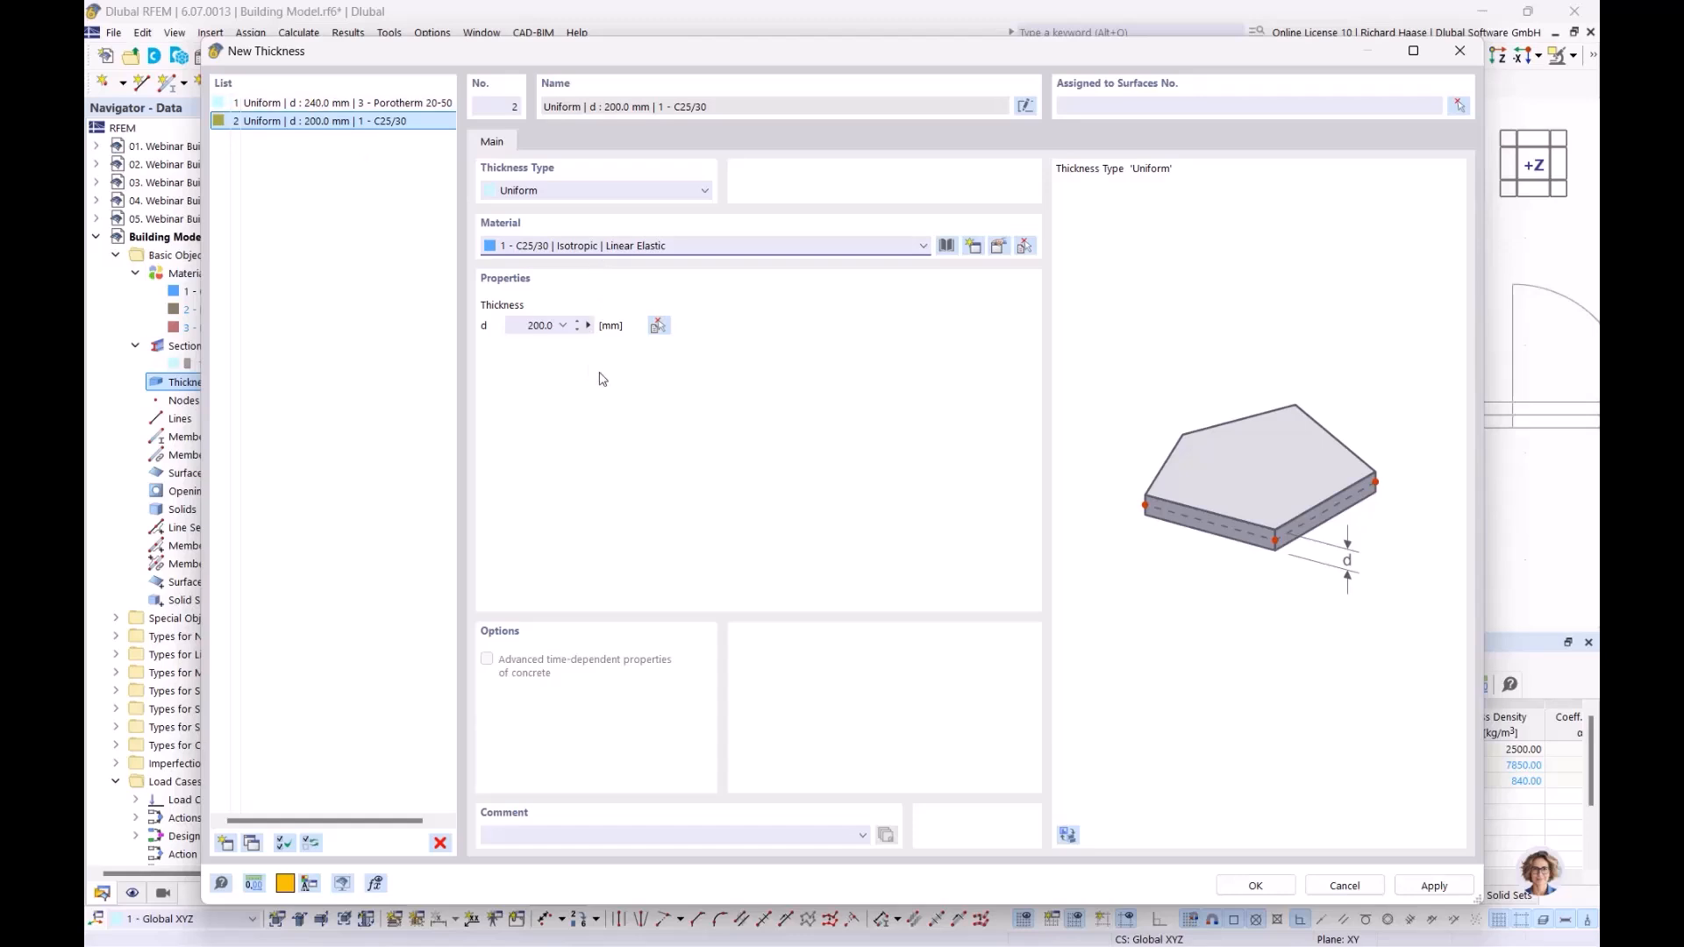
left_click(588, 325)
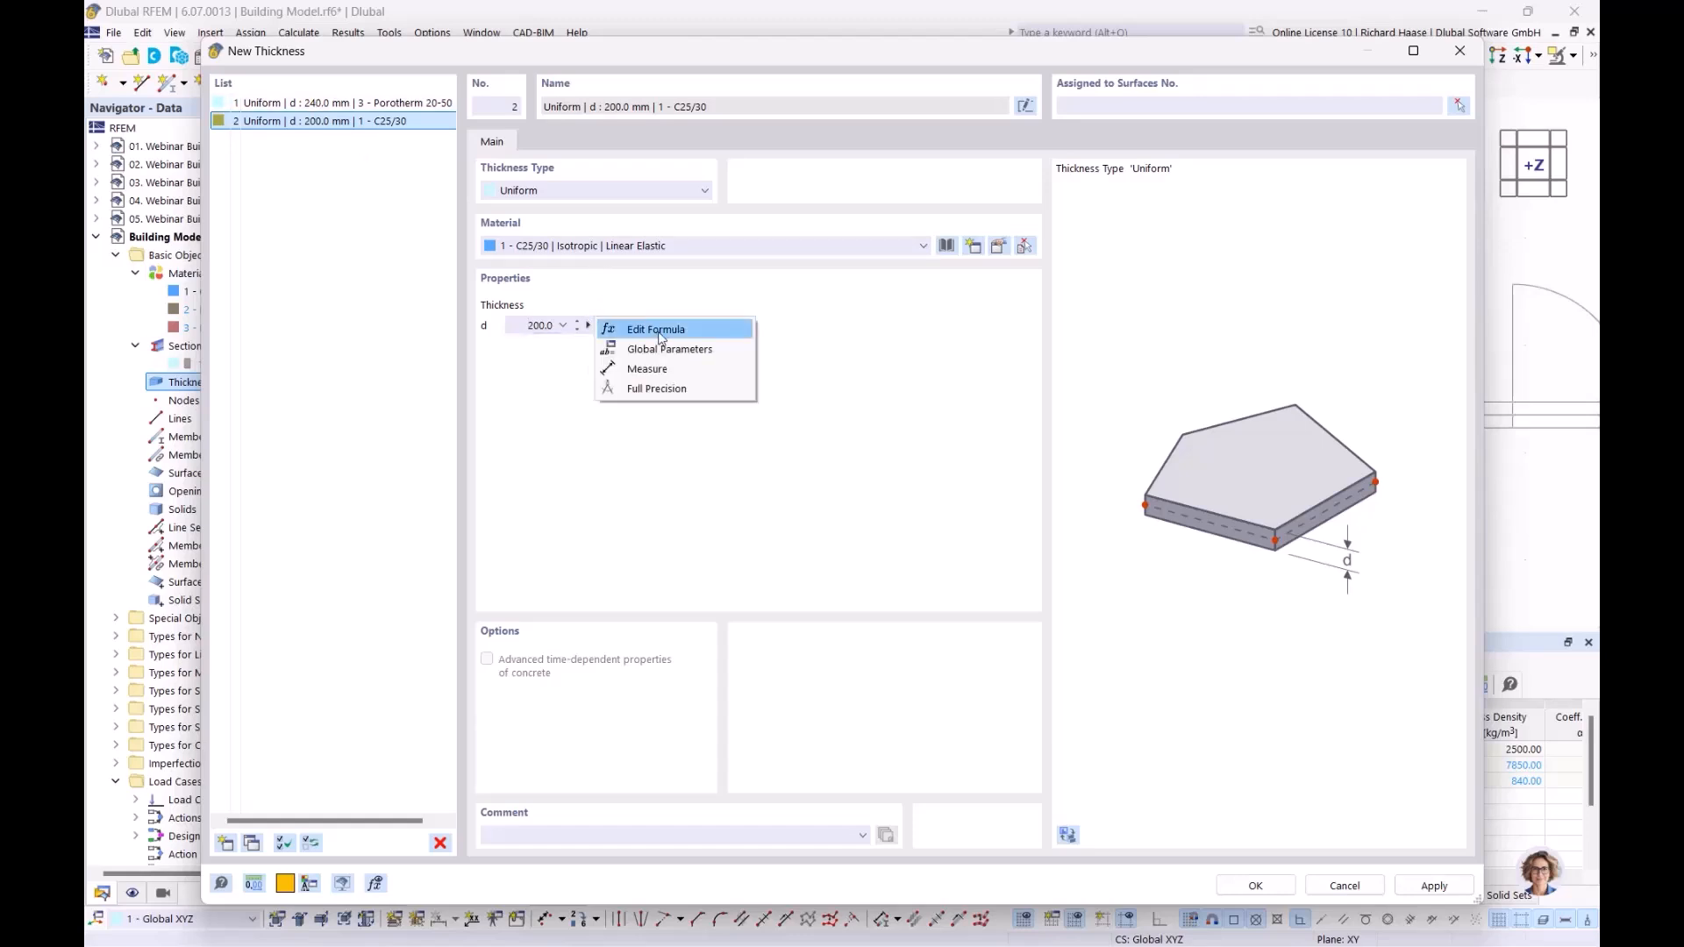
left_click(651, 370)
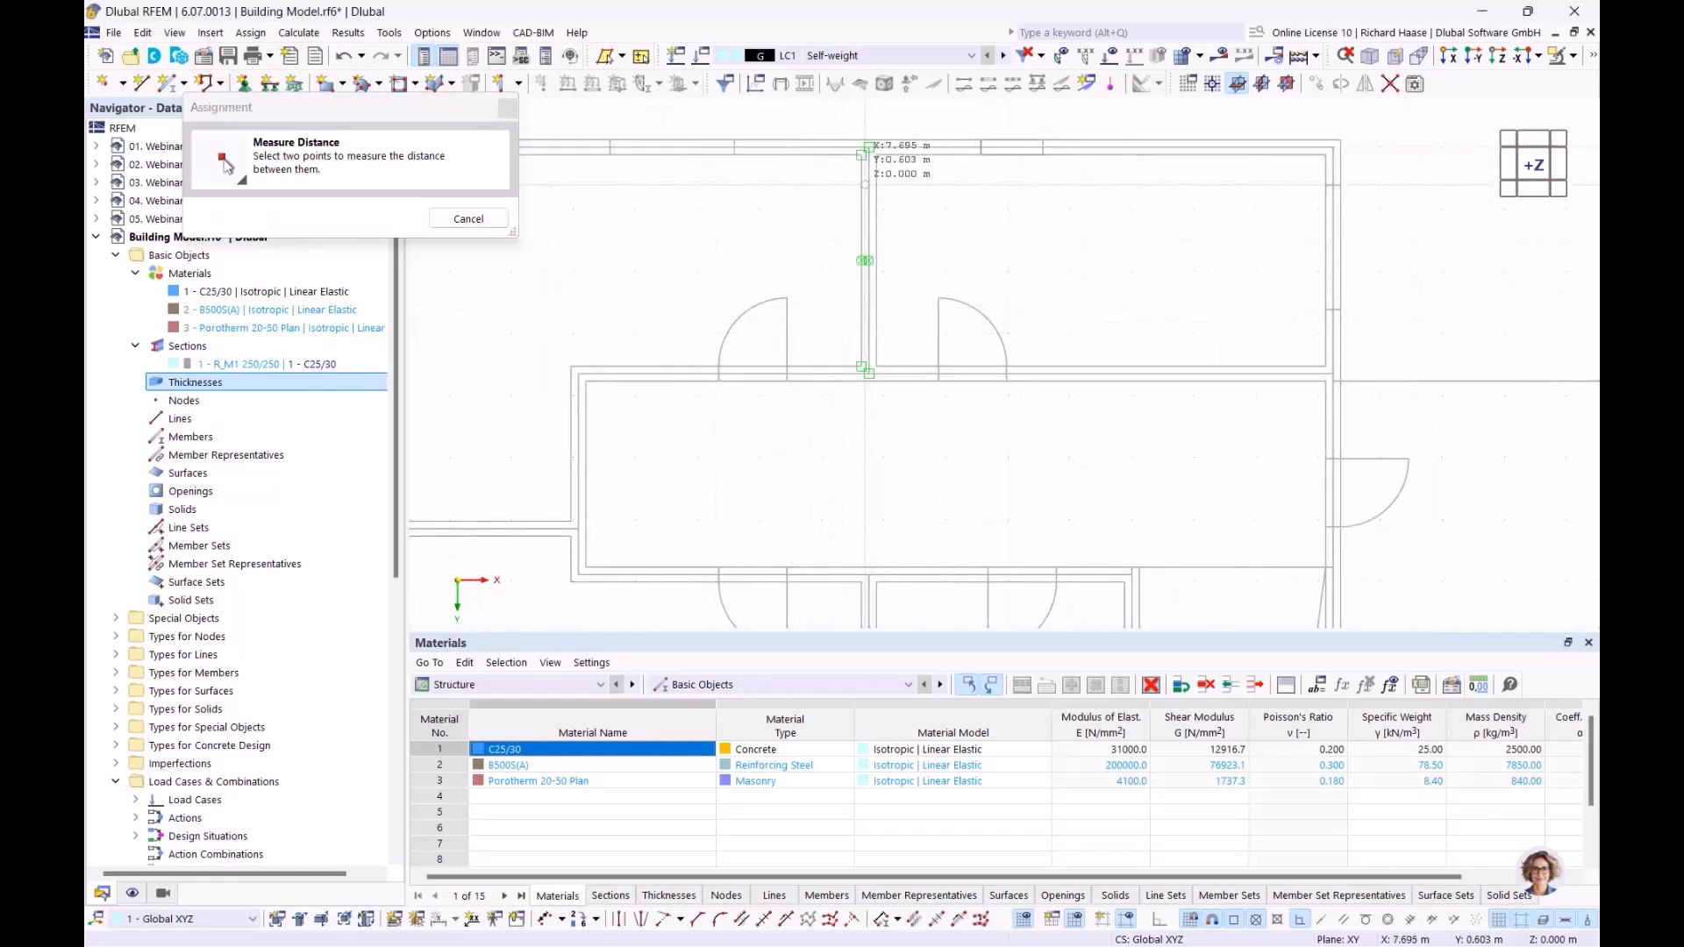
scroll(869, 149, "up", 3)
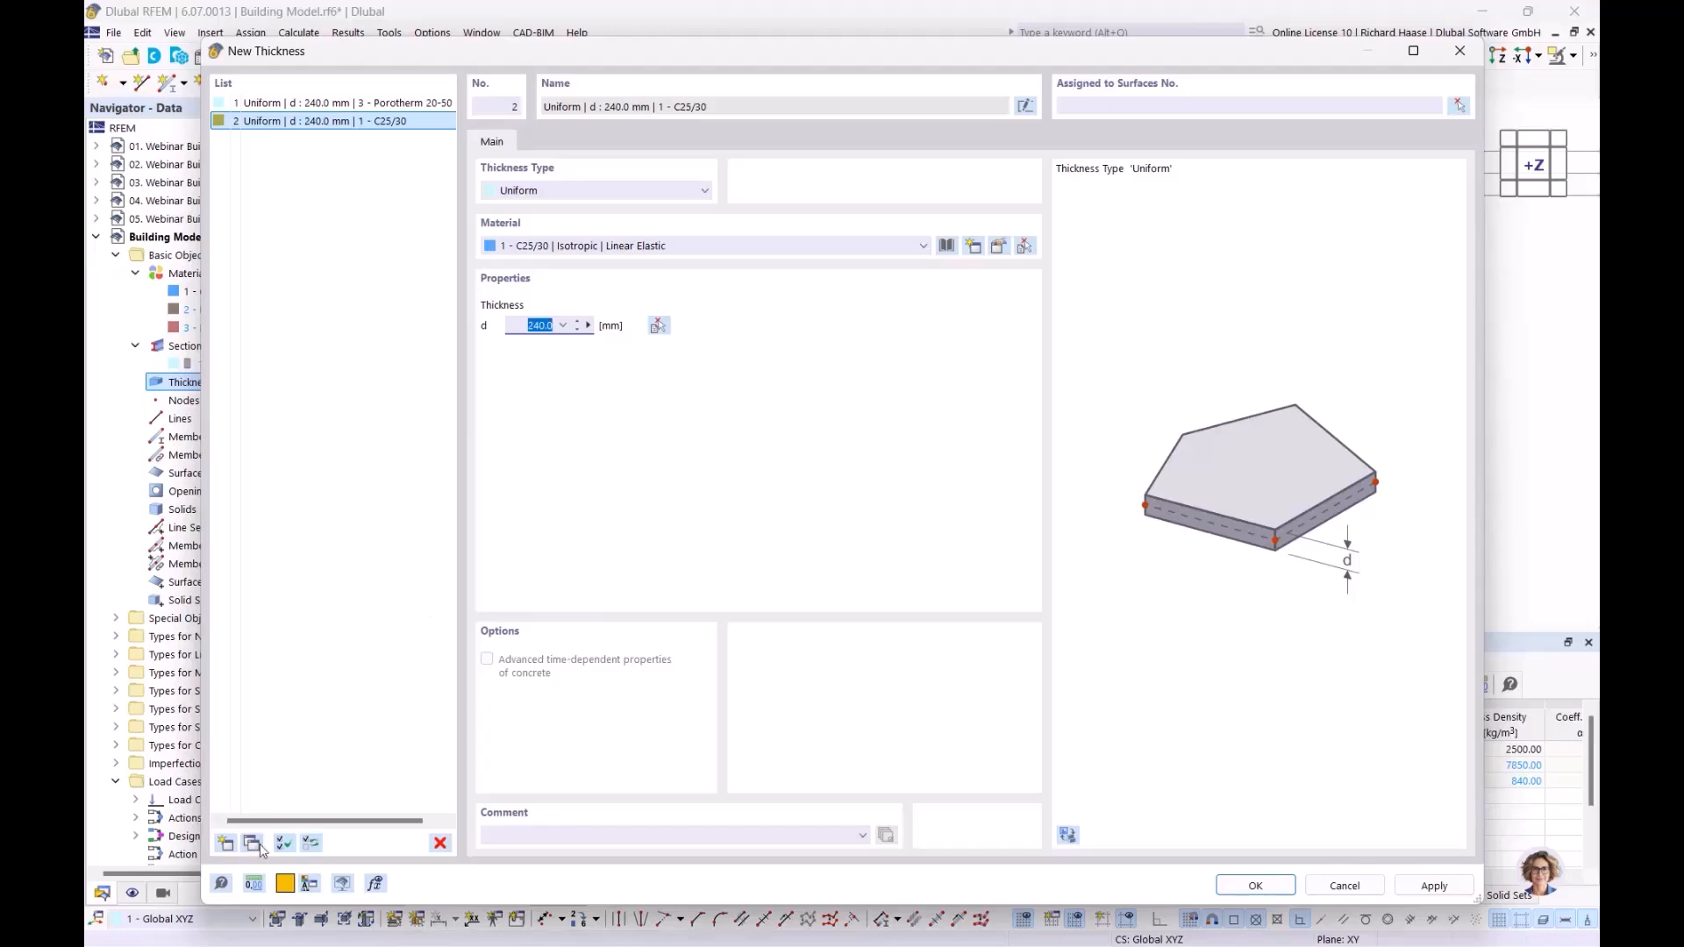
Step: Add a third uniform thickness in C25/30 with d set to 350 mm, and accept the thicknesses
left_click(226, 844)
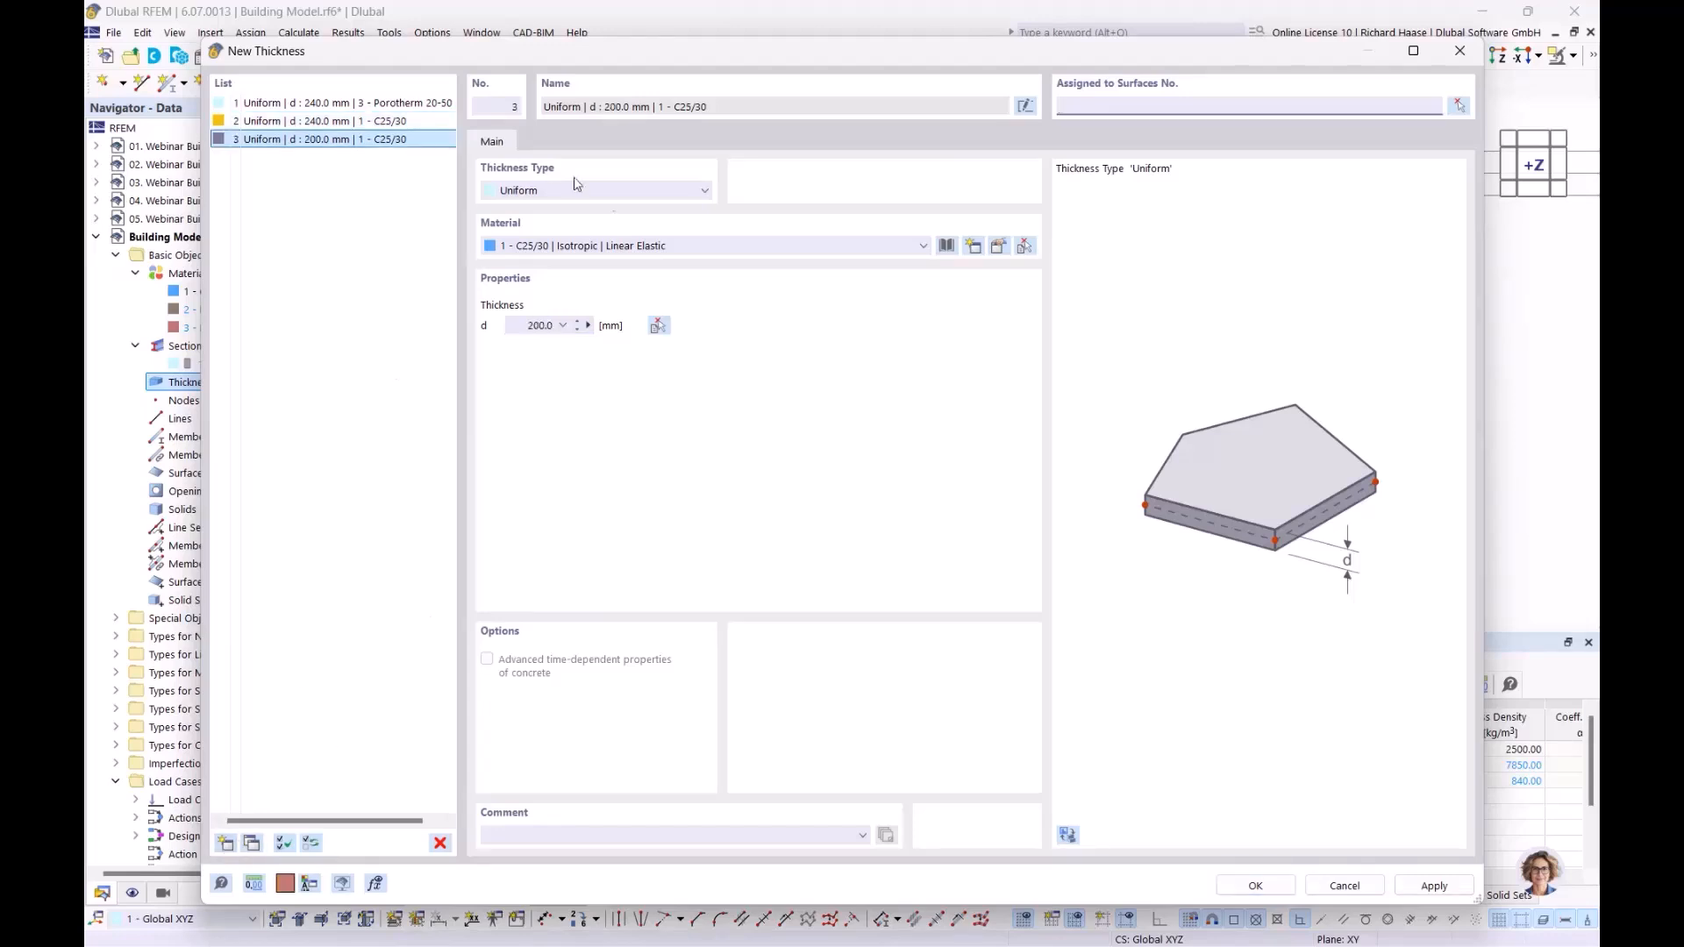
left_click(520, 326)
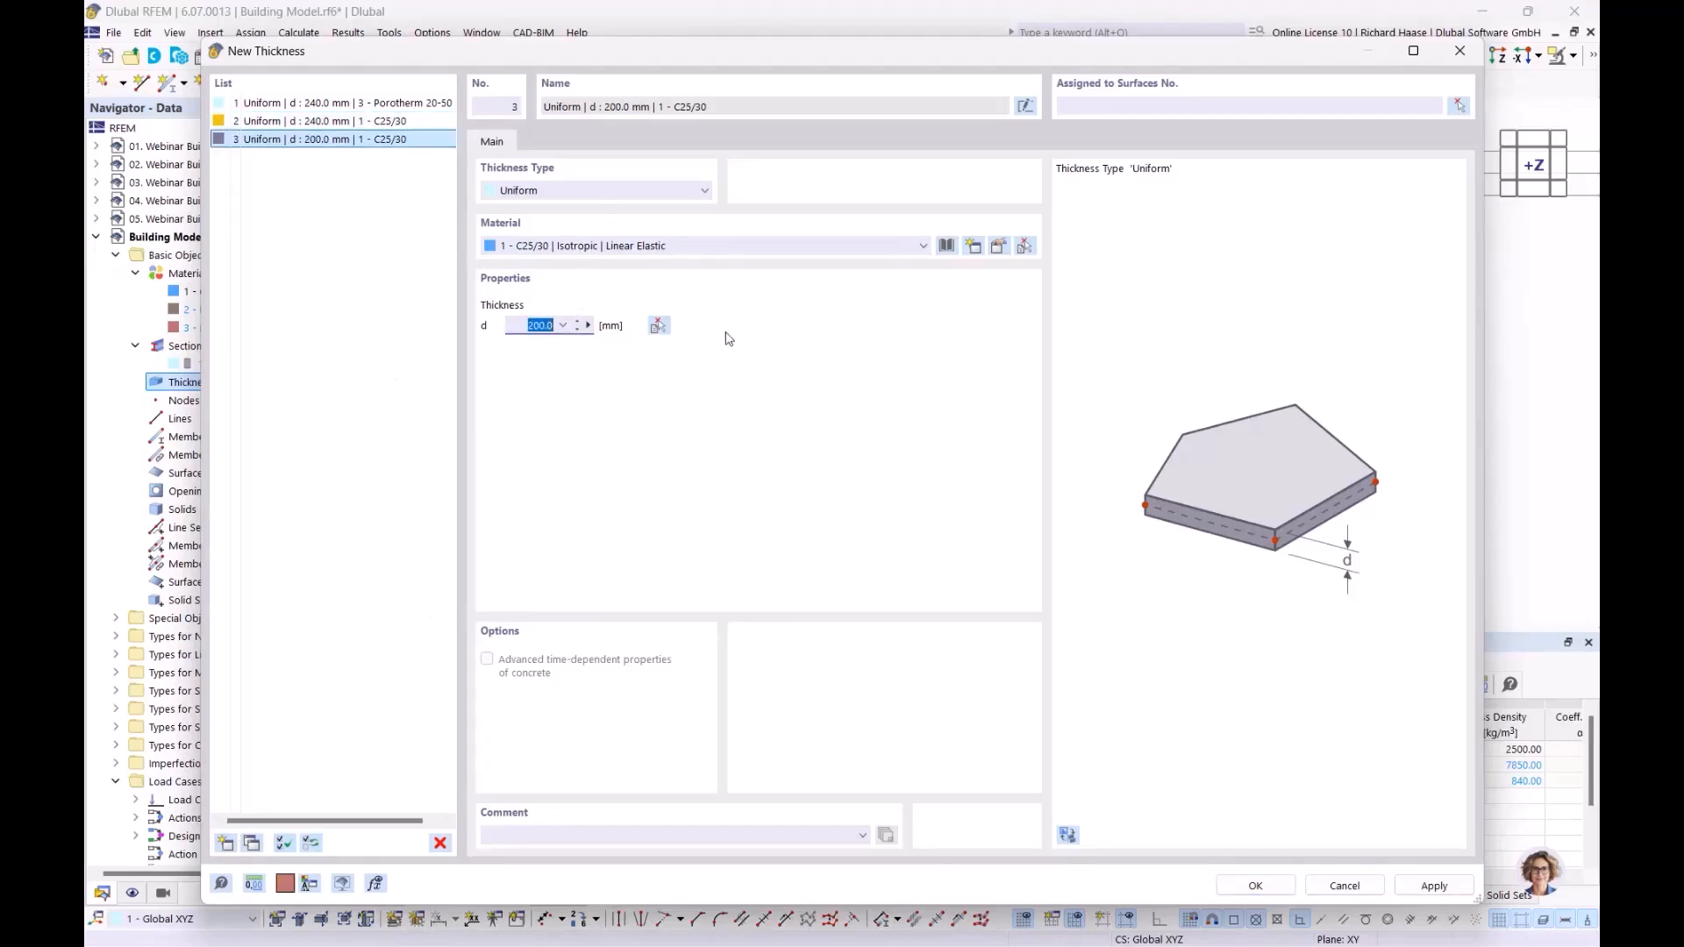
type("35")
left_click(1251, 886)
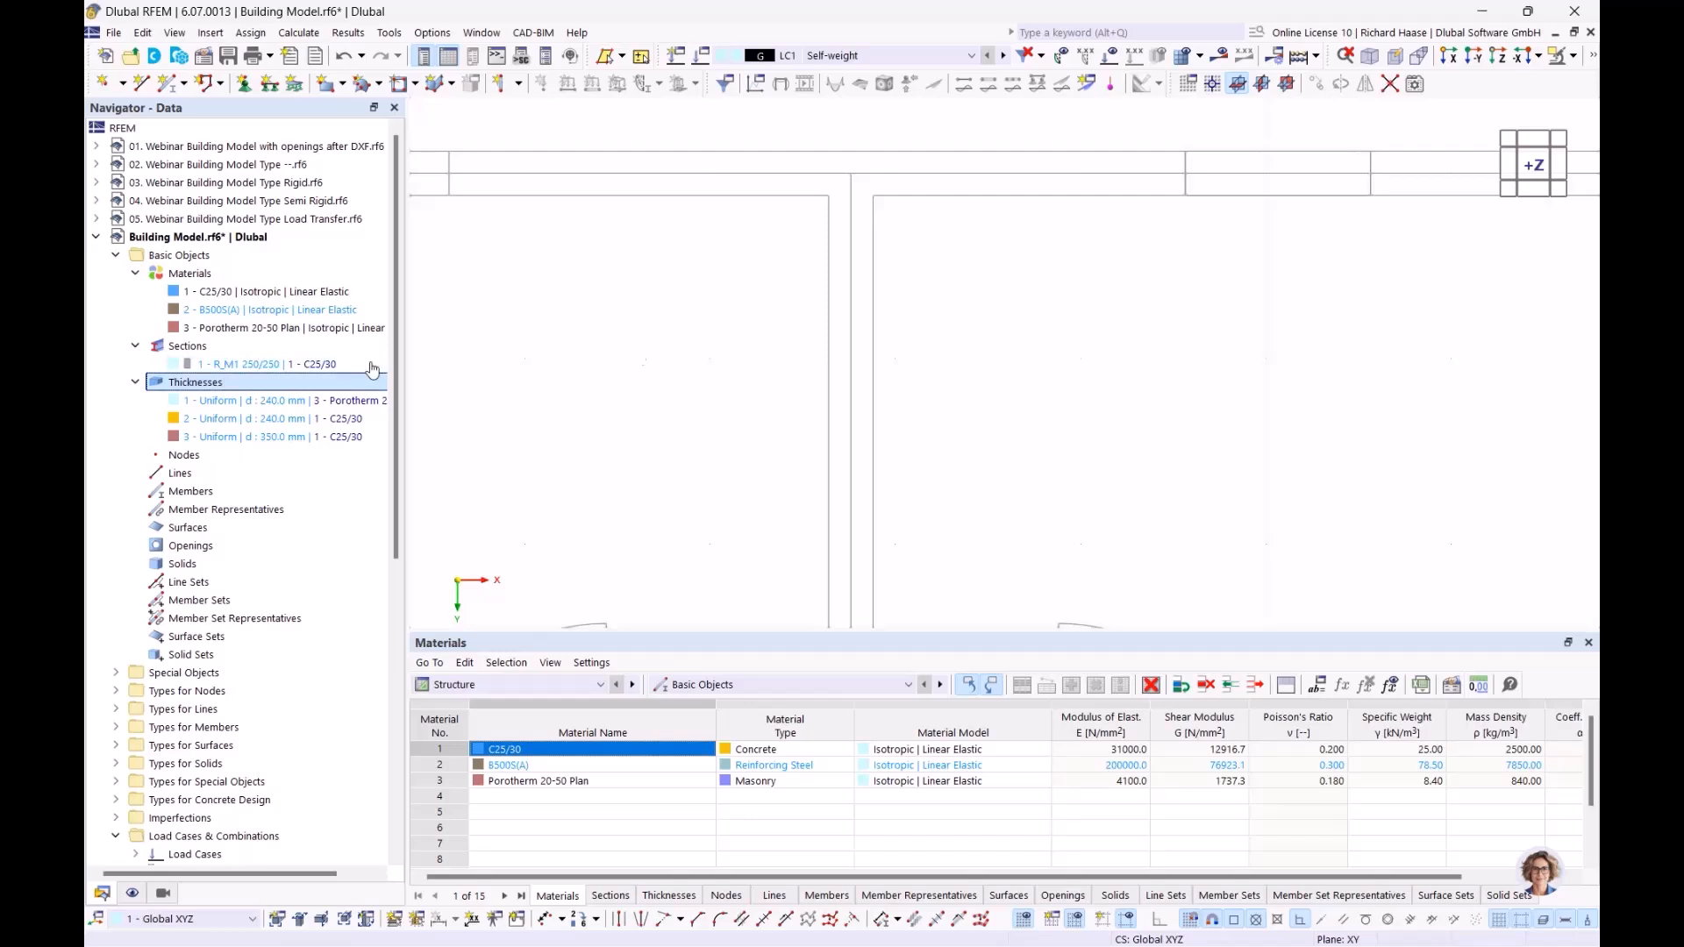
Step: Open the building stories of the Building Model for definition
left_click(520, 84)
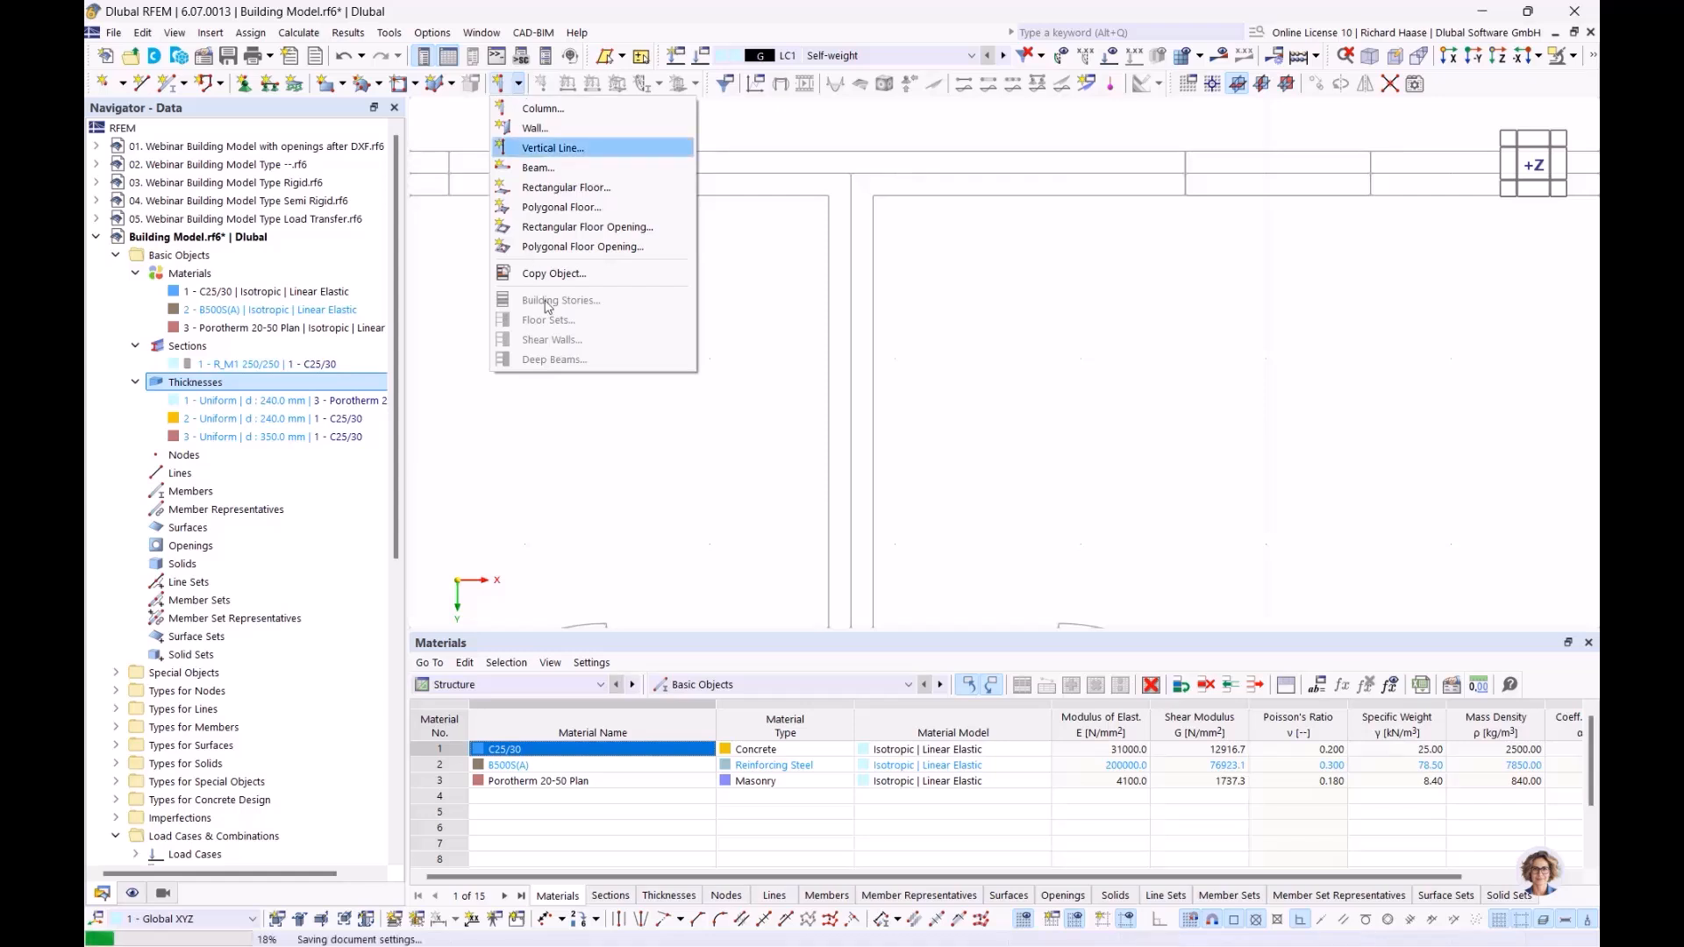
left_click(450, 11)
scroll(299, 473, "down", 9)
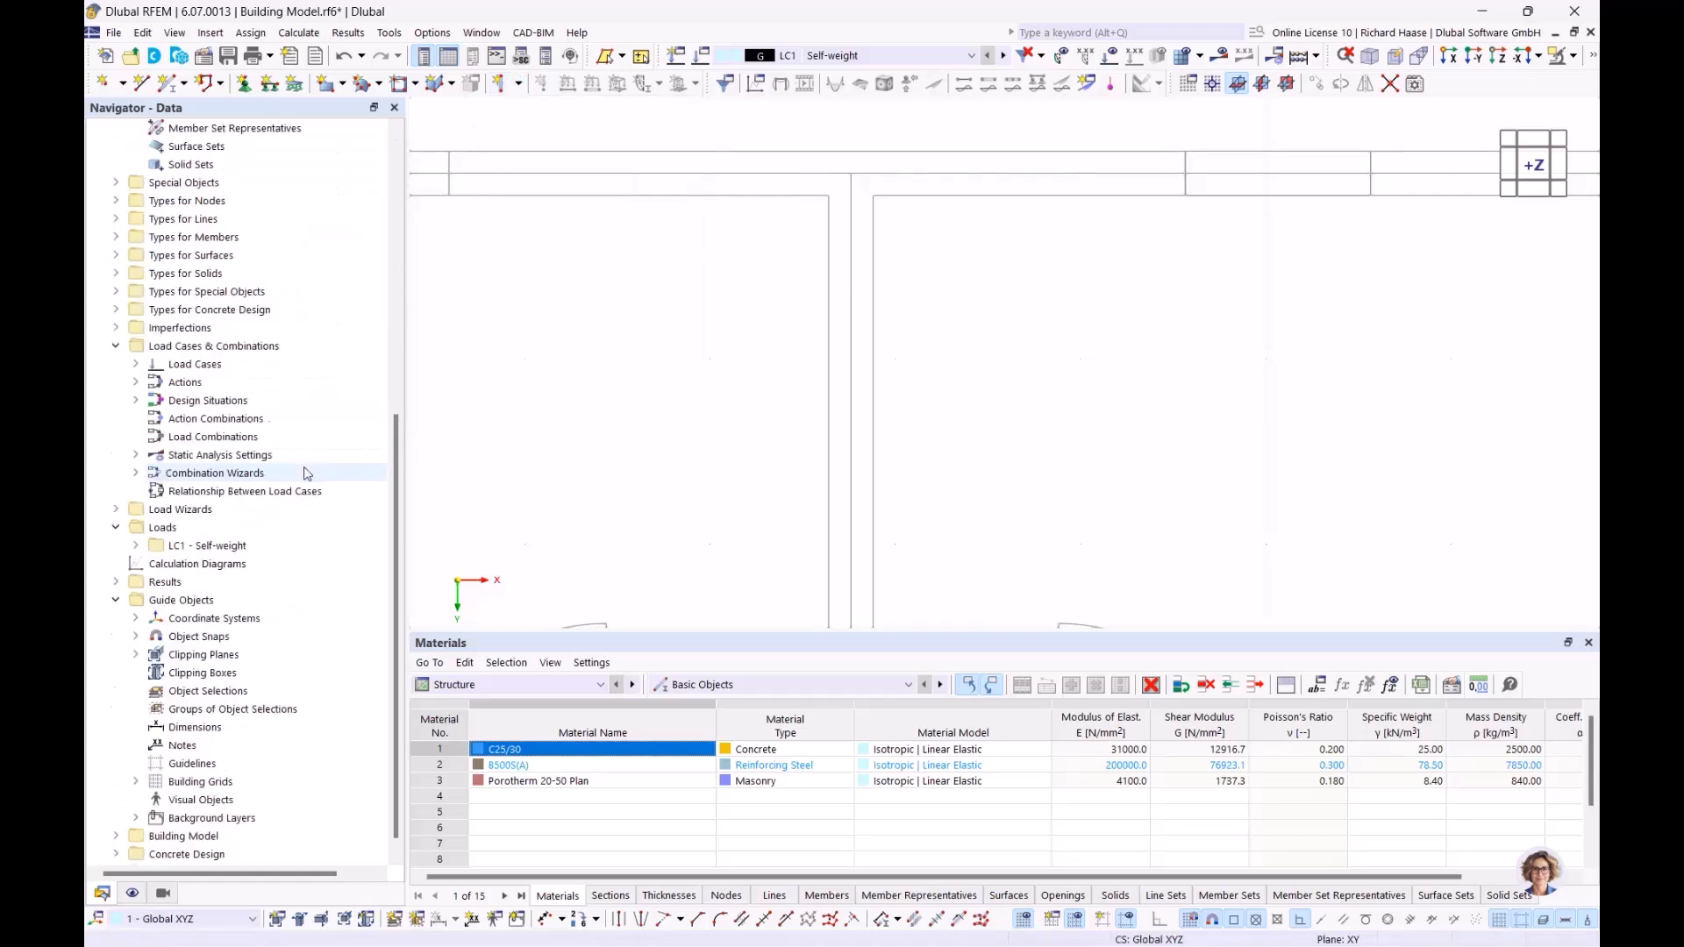
left_click(115, 817)
scroll(193, 781, "down", 2)
double_click(201, 765)
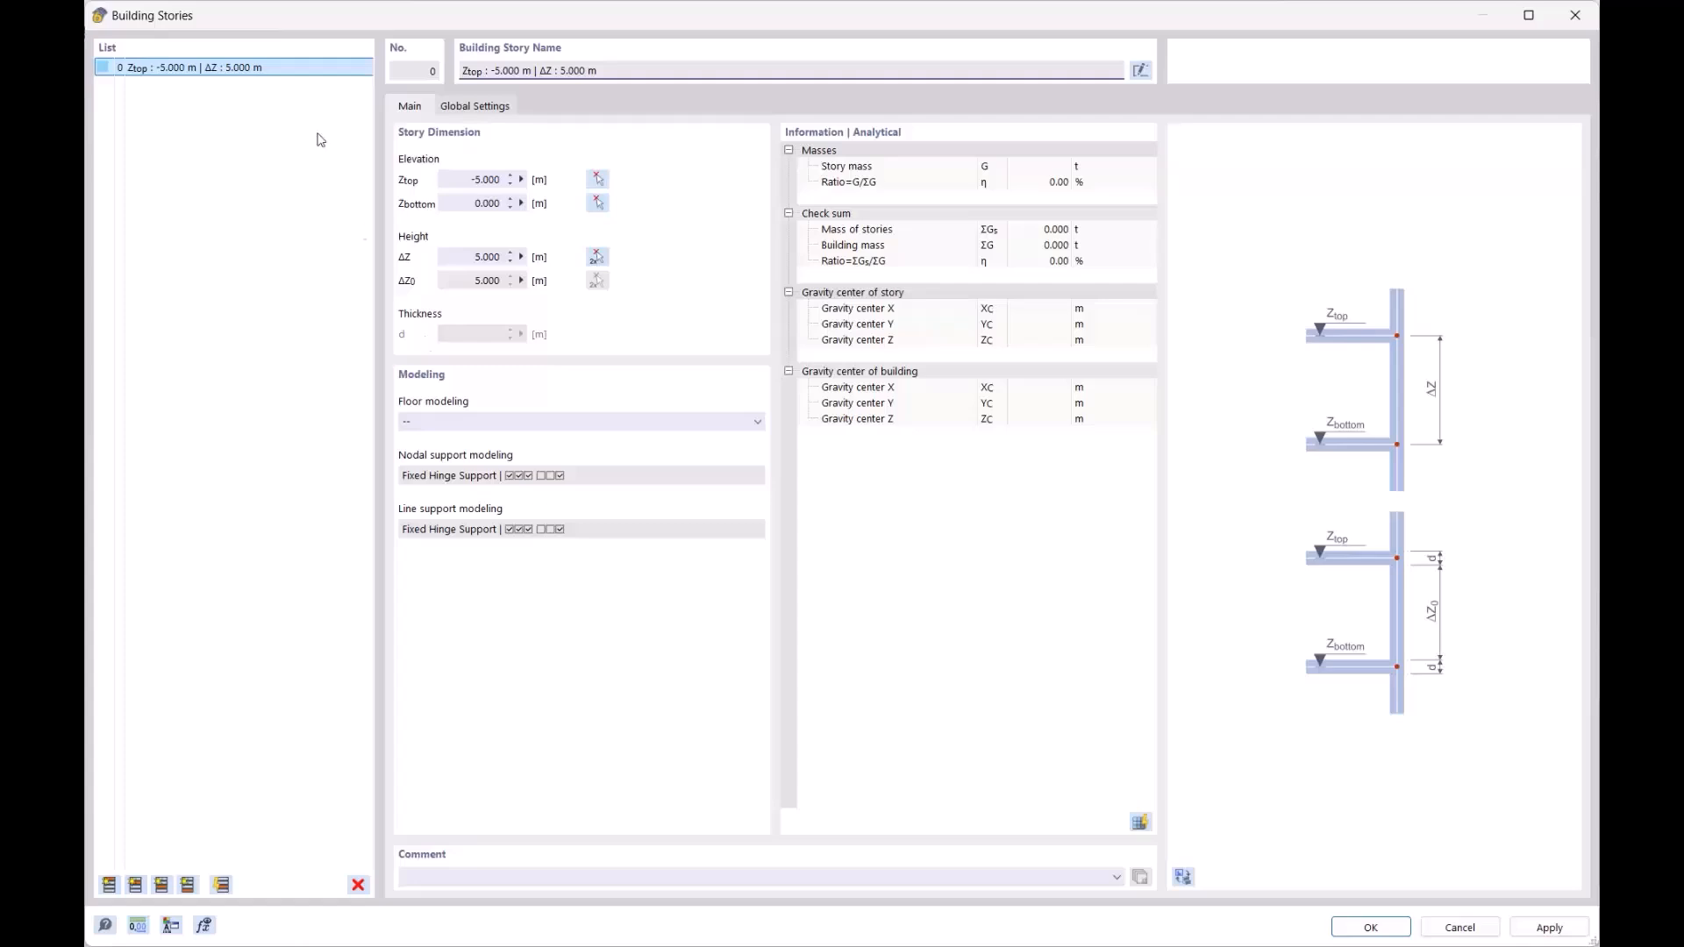
left_click(109, 885)
left_click(109, 885)
left_click(108, 885)
left_click(109, 885)
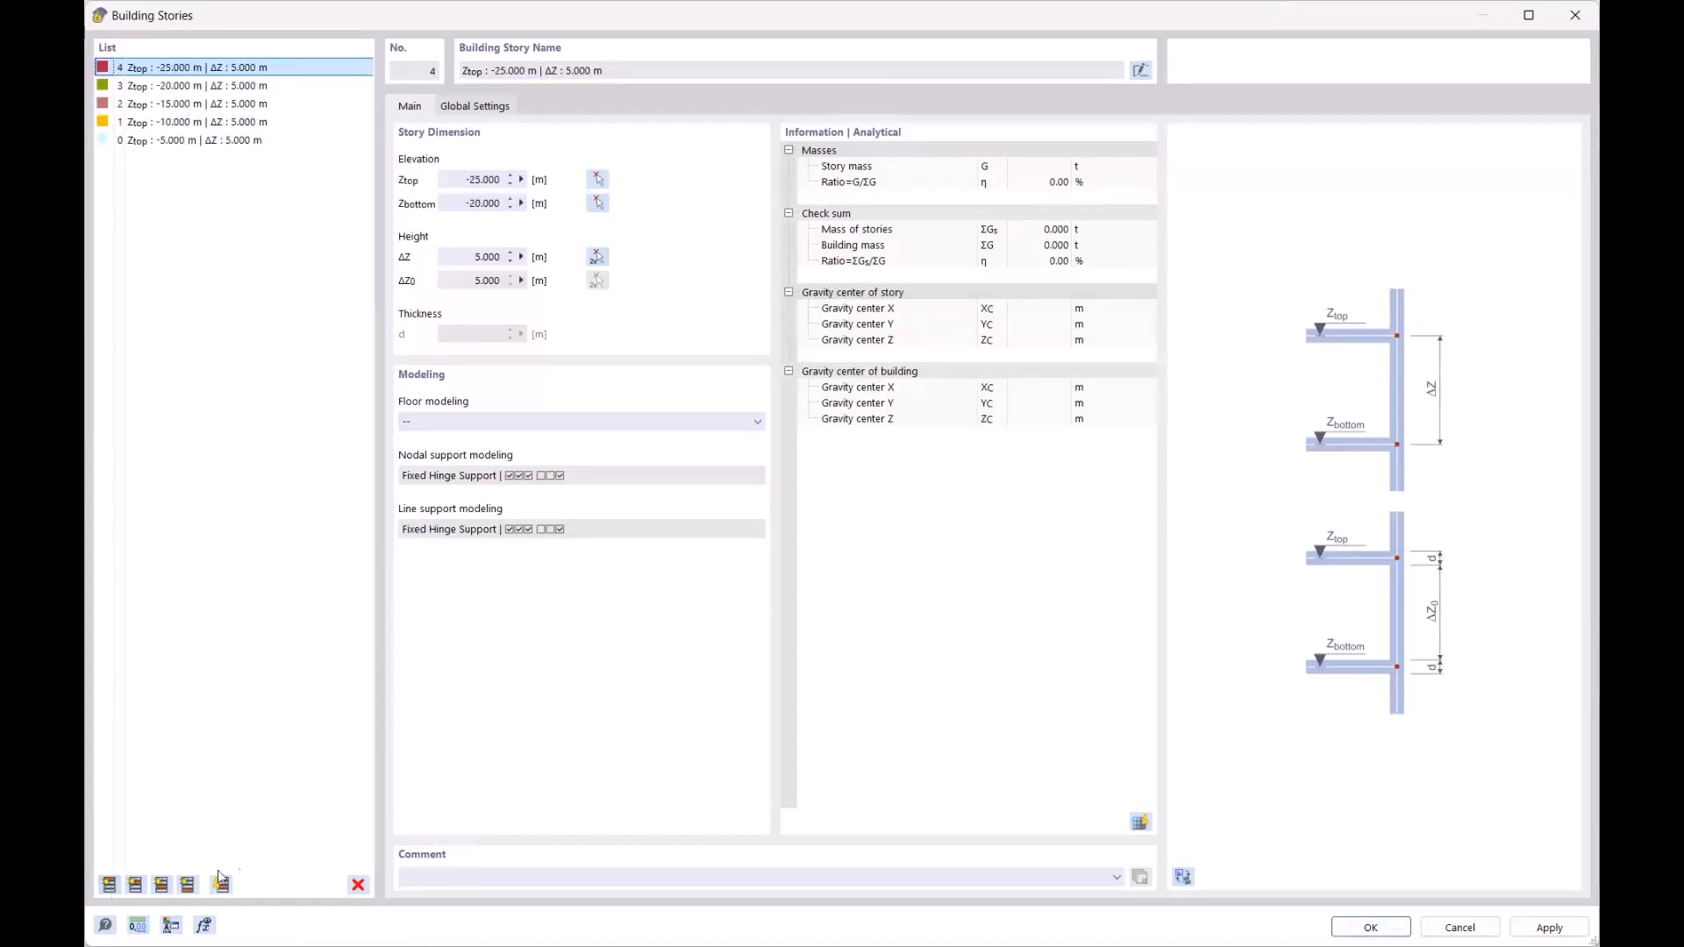
left_click(259, 142)
left_click(276, 70, "shift")
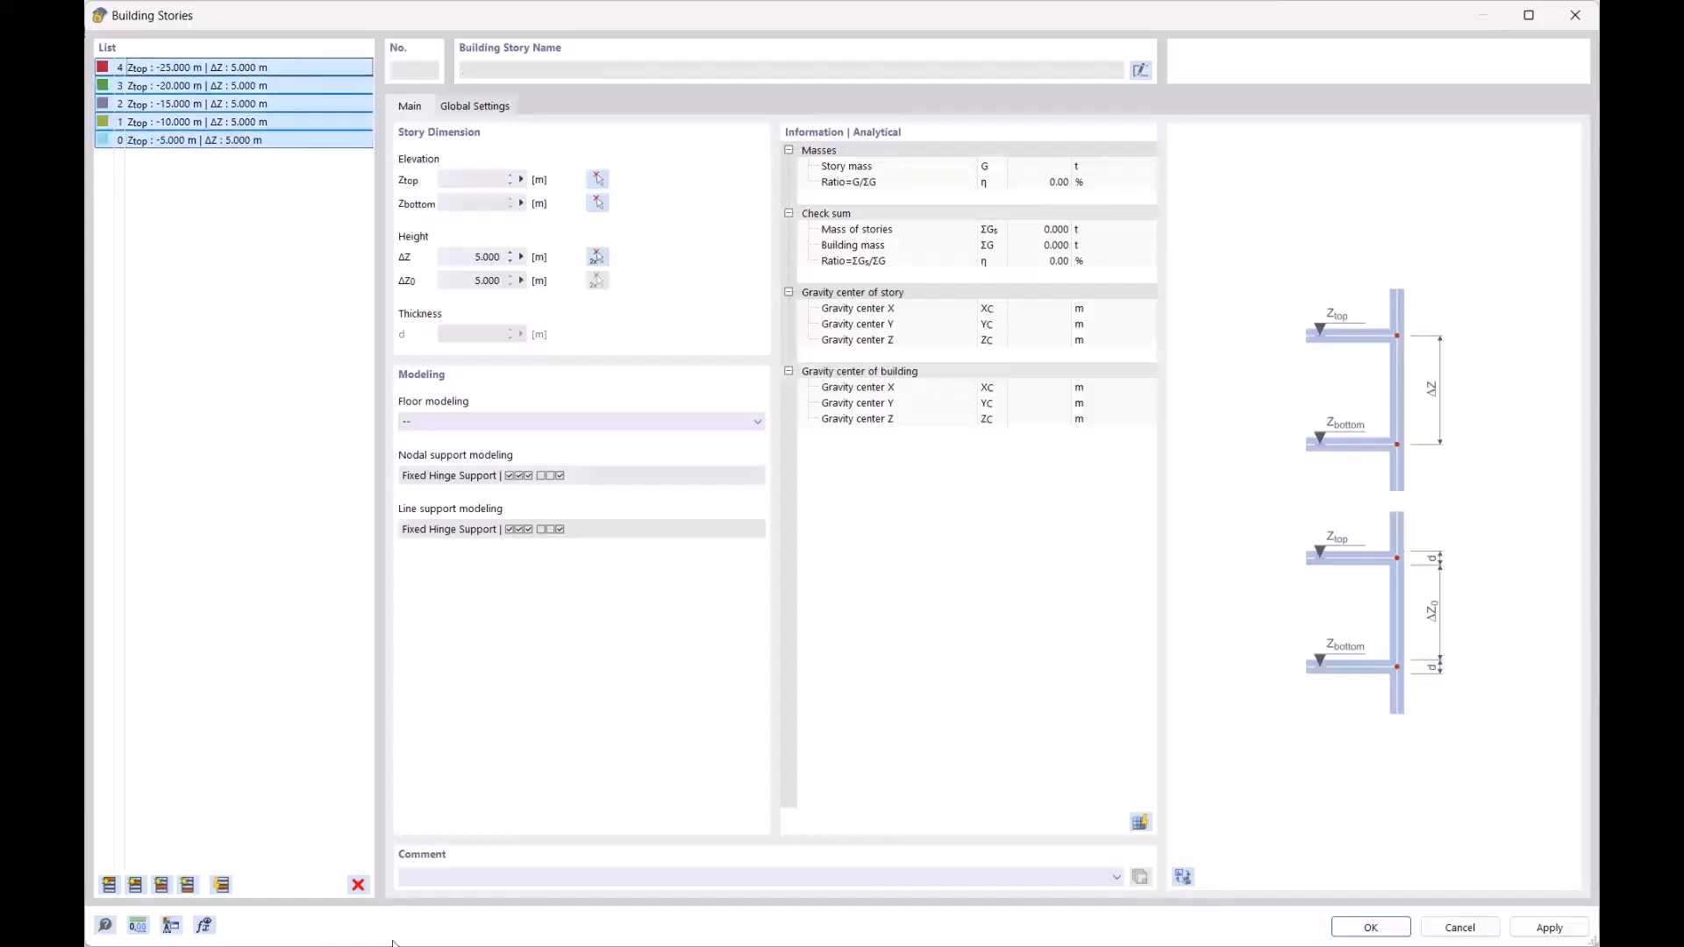
left_click(358, 885)
left_click(856, 539)
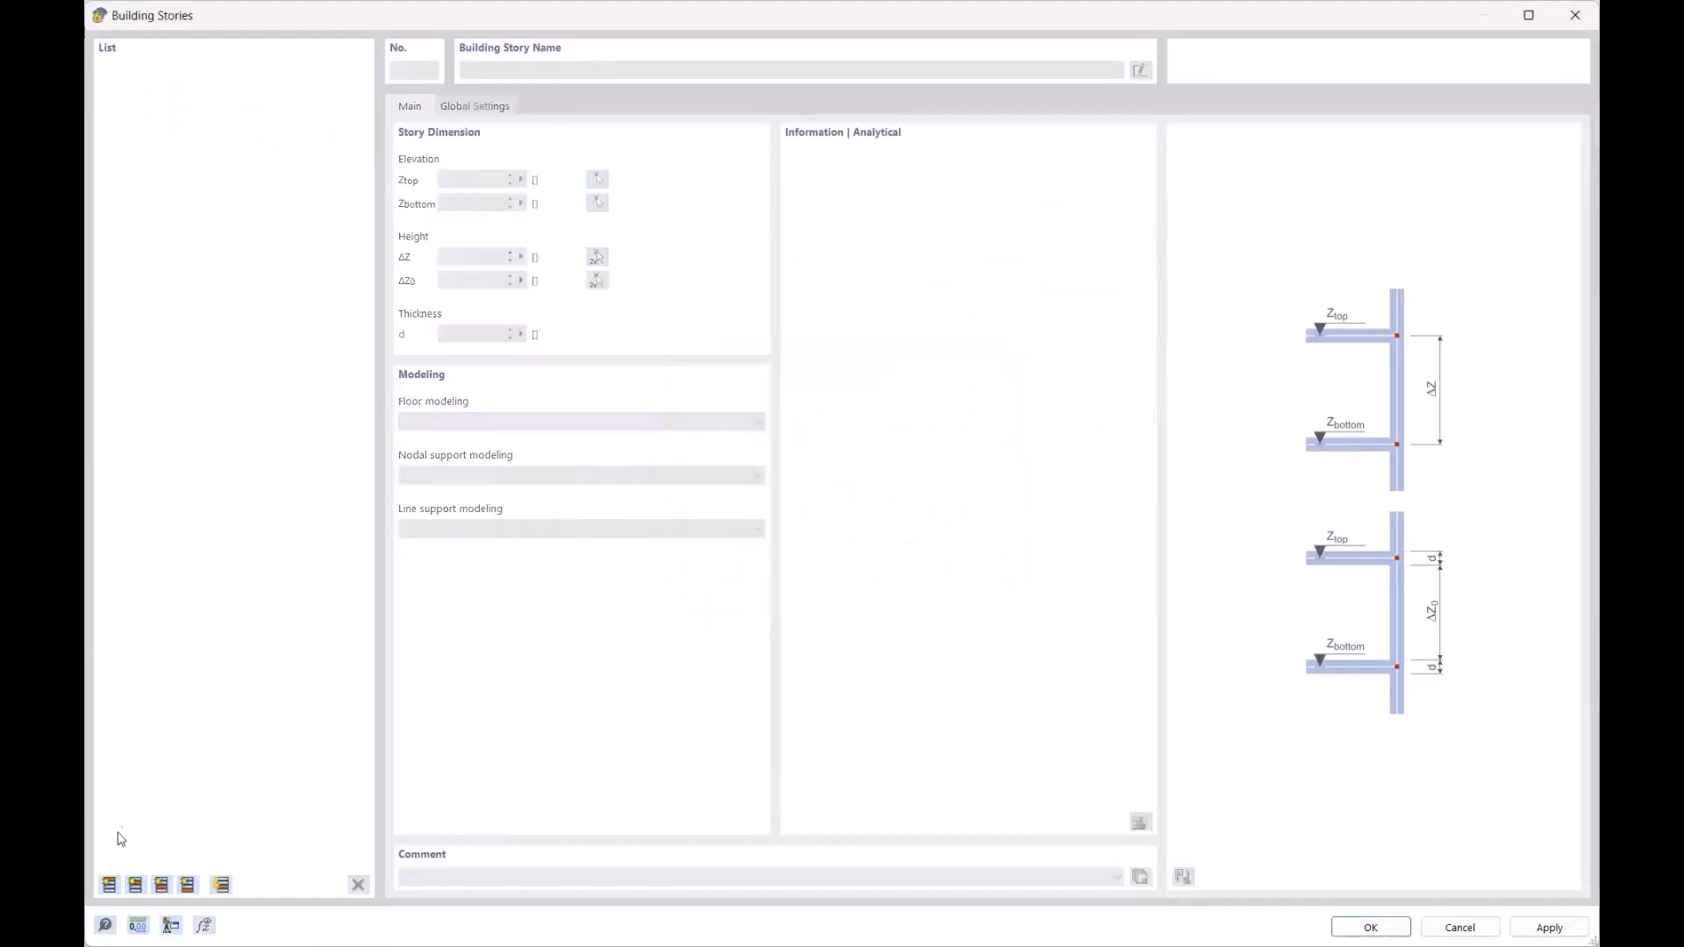
Step: Create a building story with height ΔZ 3 m and add four more 3 m stories above it
left_click(109, 885)
left_click(468, 257)
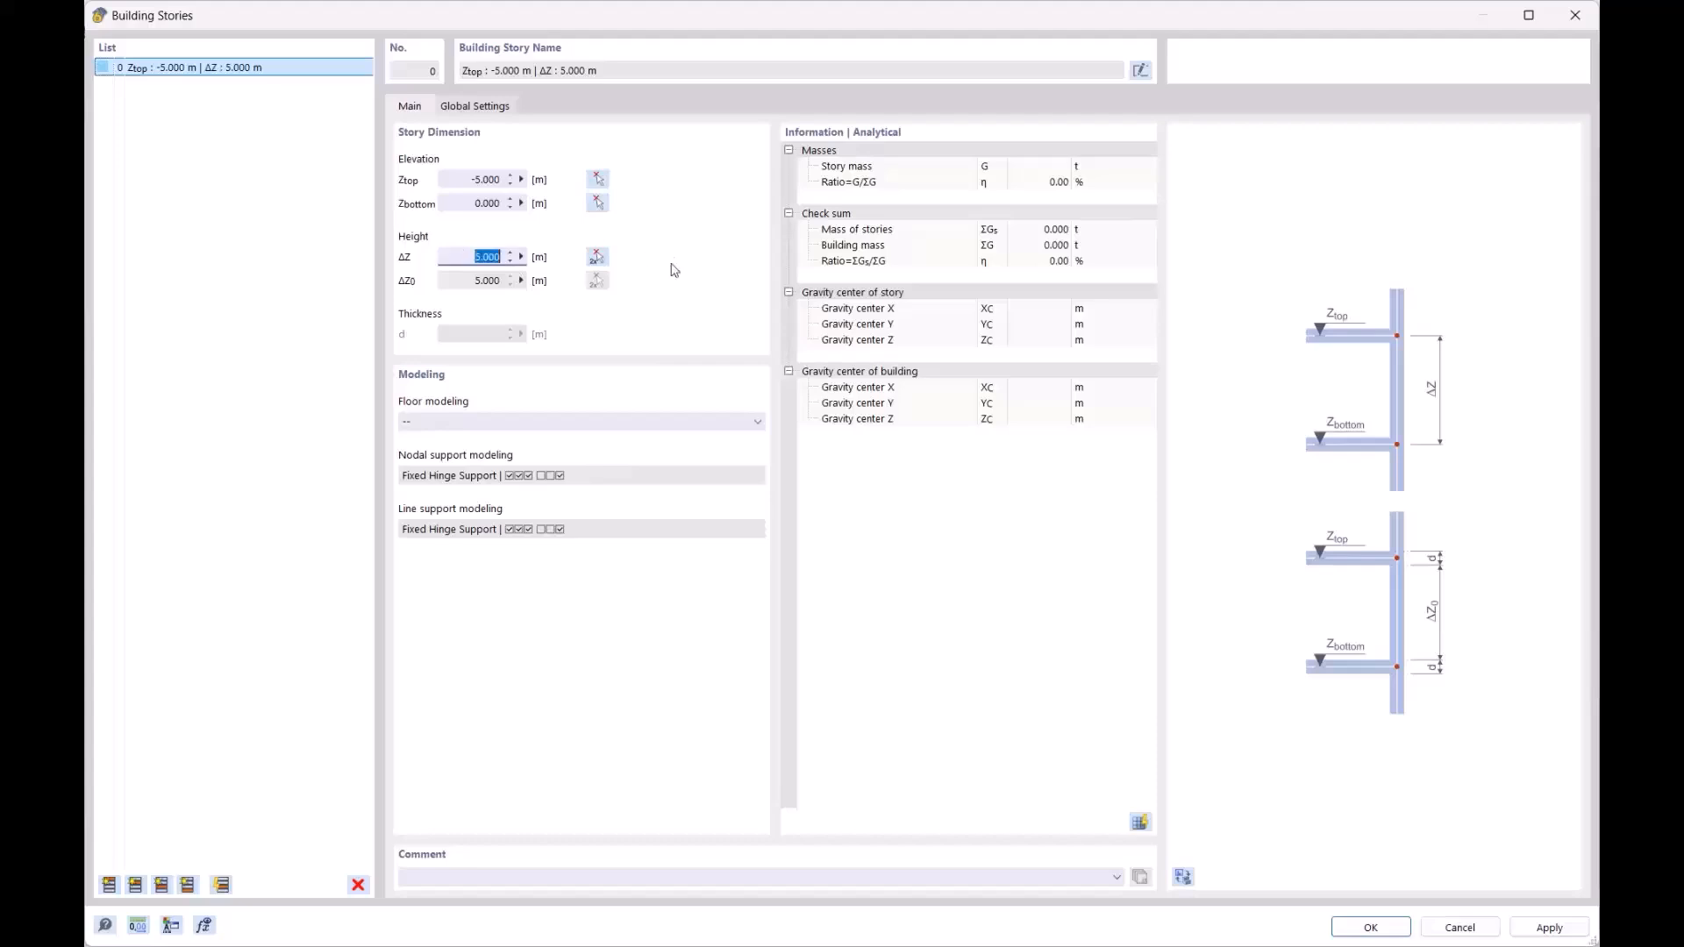
type("3")
left_click(449, 173)
left_click(108, 886)
left_click(108, 886)
left_click(108, 886)
left_click(108, 886)
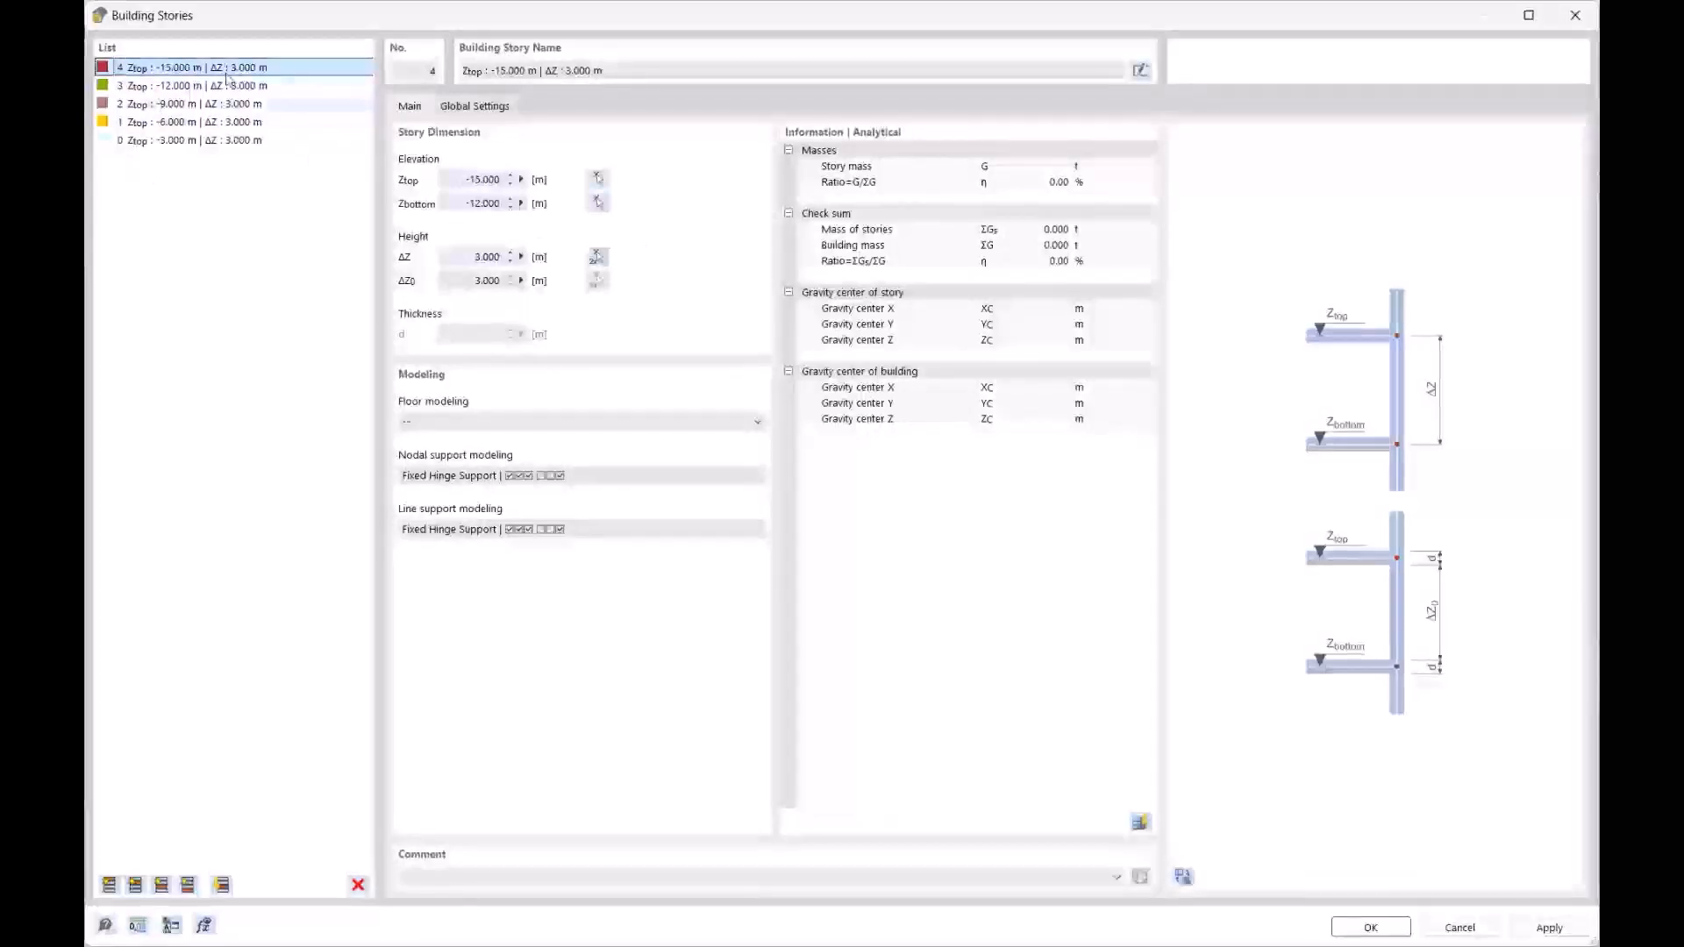
Step: Show the model with the story levels in the dialog preview in 3D, and accept the building stories
left_click(1184, 877)
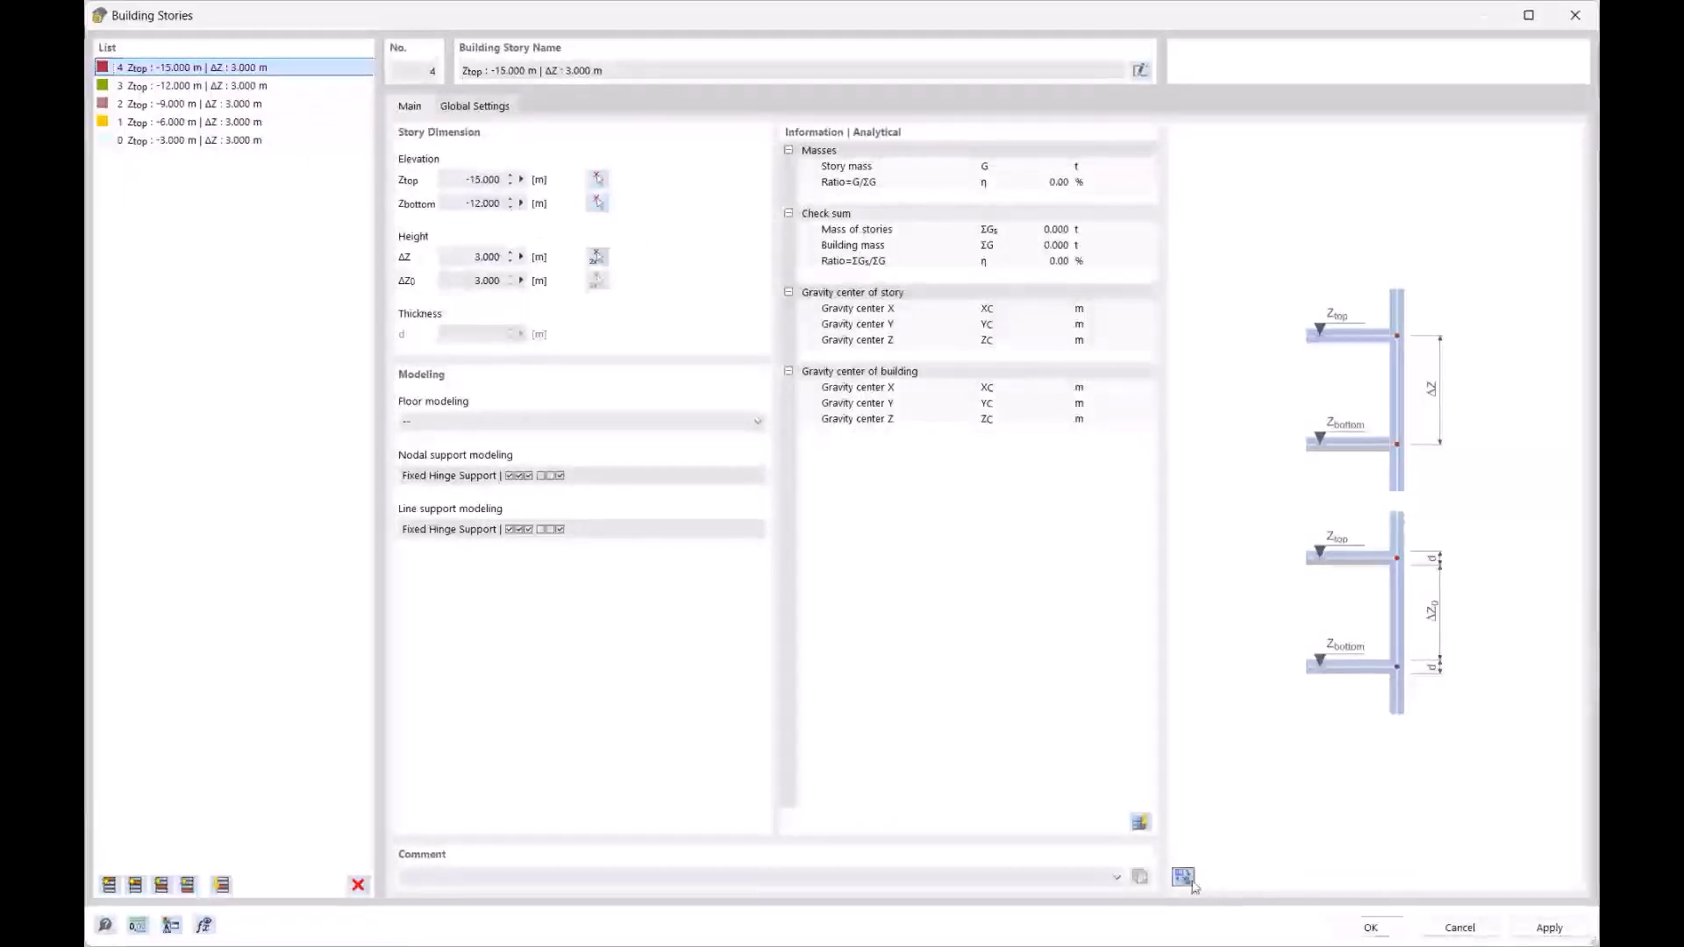
middle_click_drag(1370, 543, 1286, 363, "ctrl")
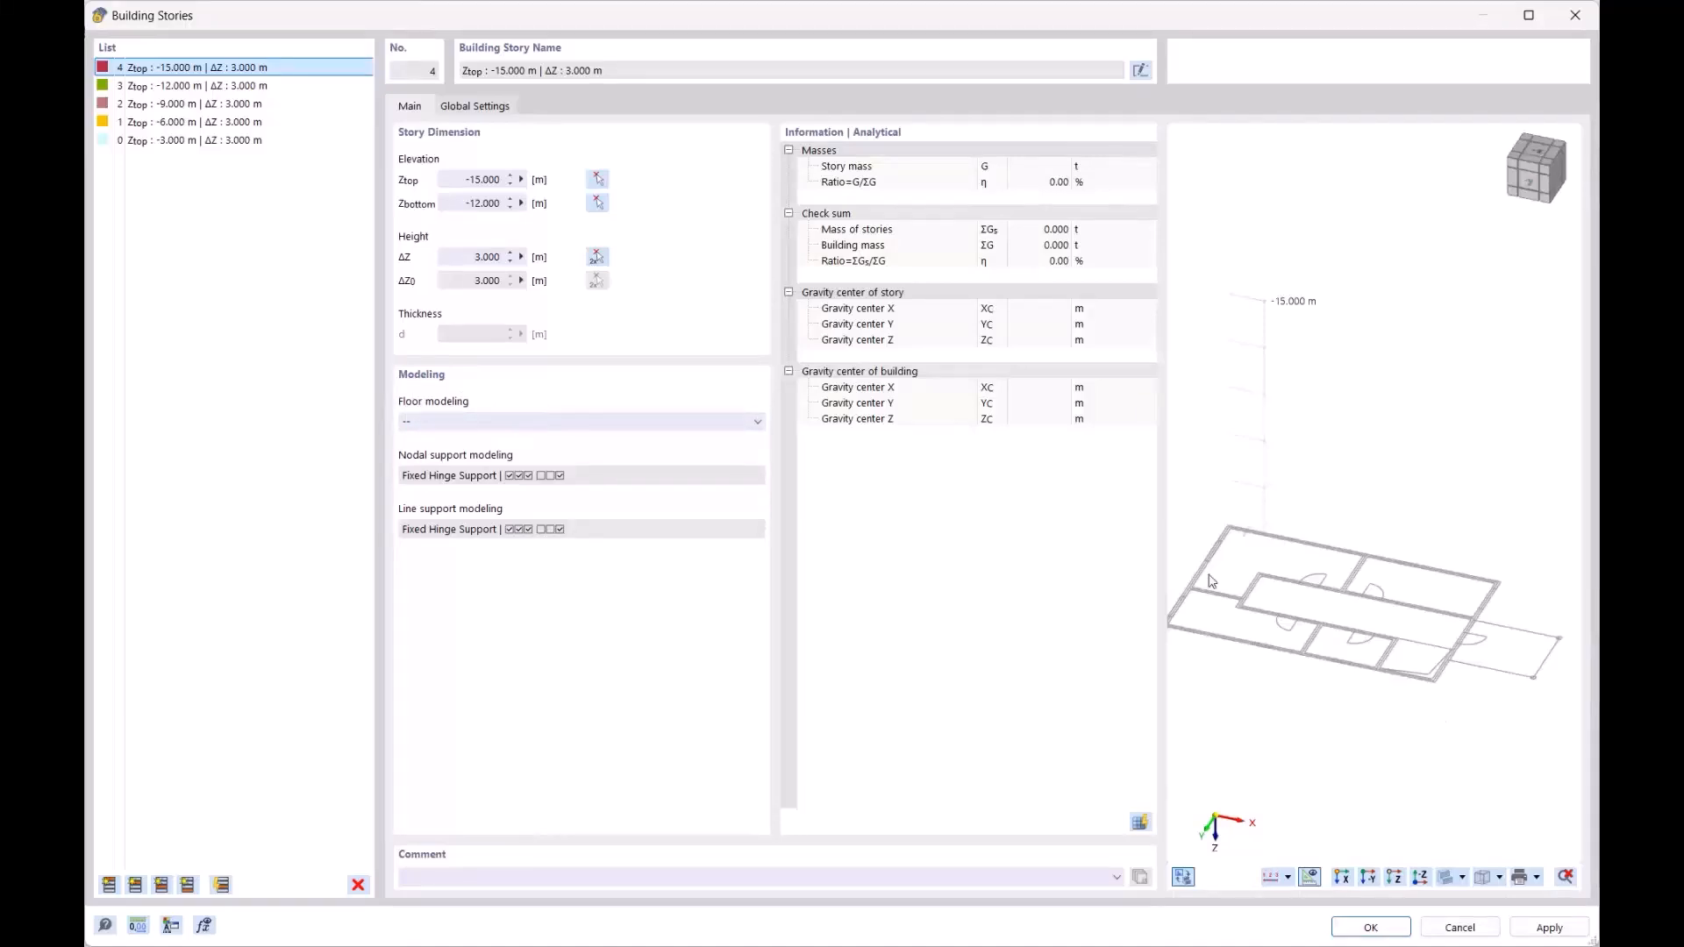
left_click(1388, 932)
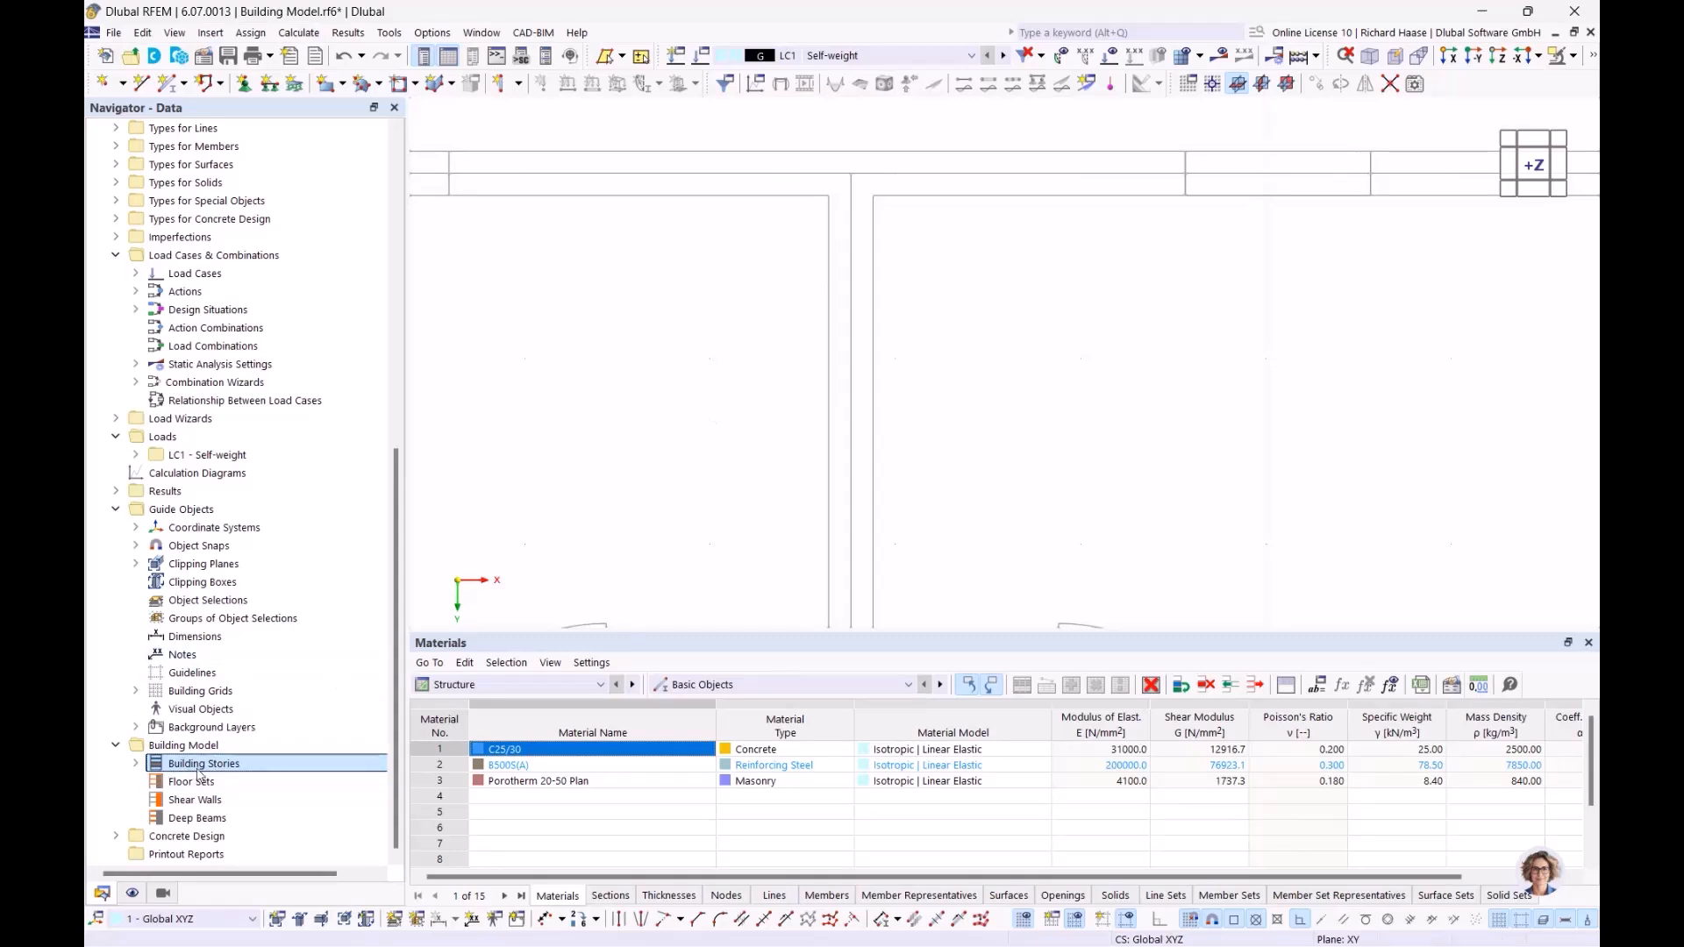
Step: Start a new building model wall using the 240 mm uniform thickness in Porotherm 20-50 Plan
scroll(842, 224, "down", 3)
scroll(890, 233, "down", 4)
middle_click_drag(907, 271, 900, 262)
left_click(515, 84)
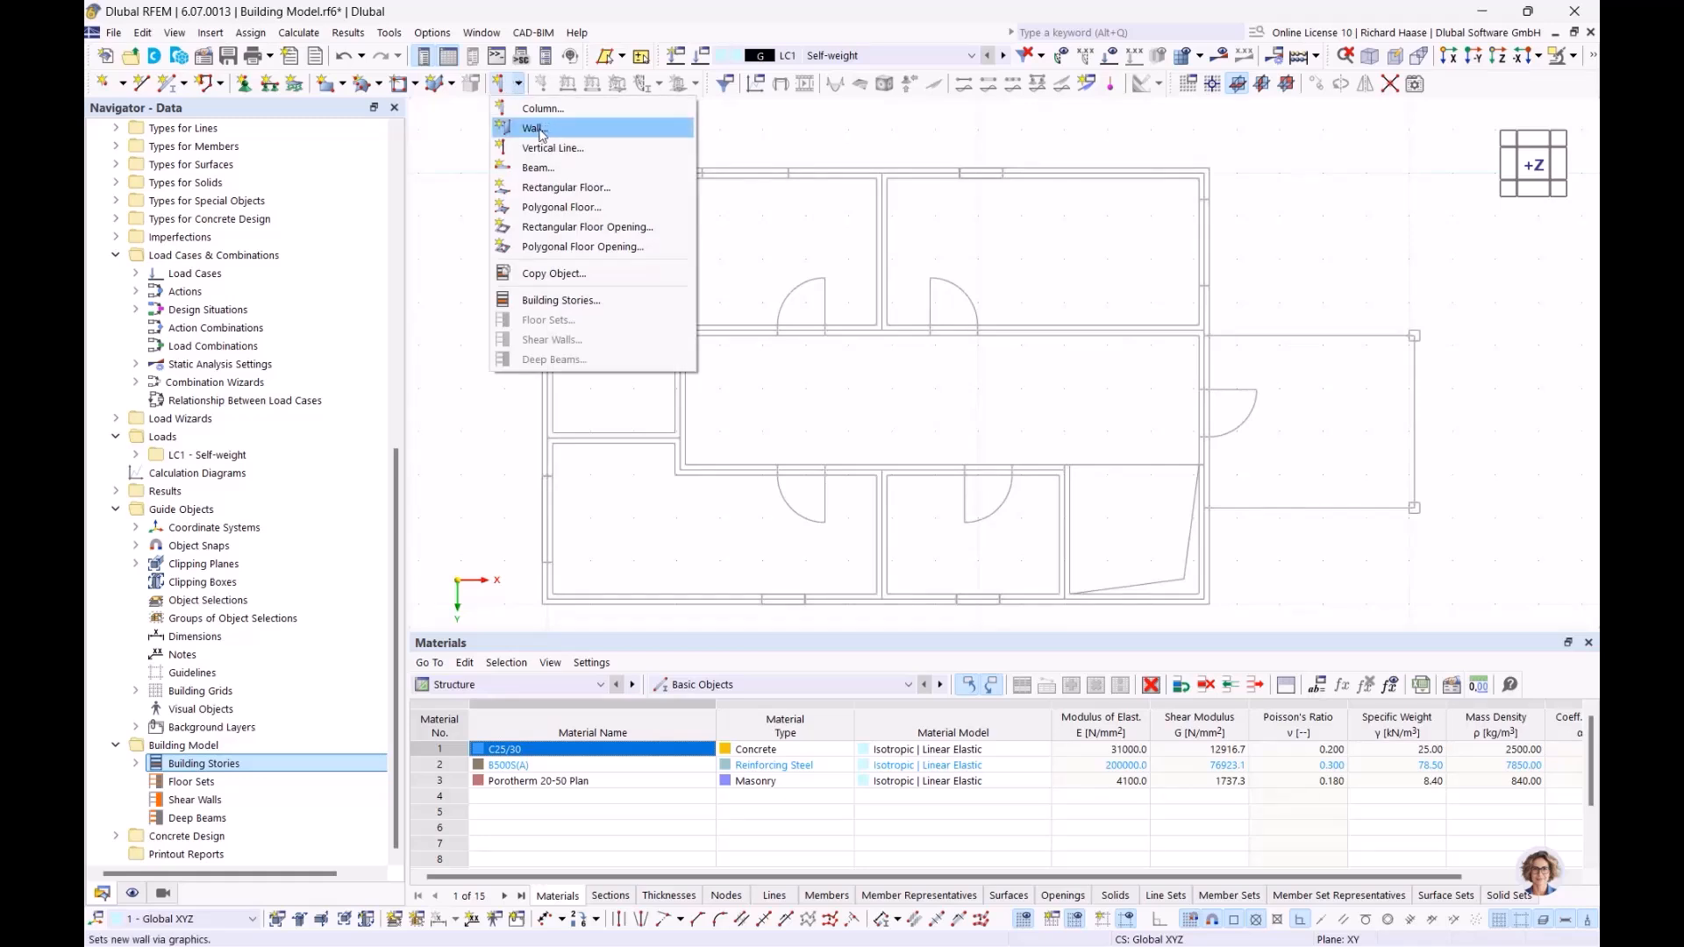
left_click(537, 132)
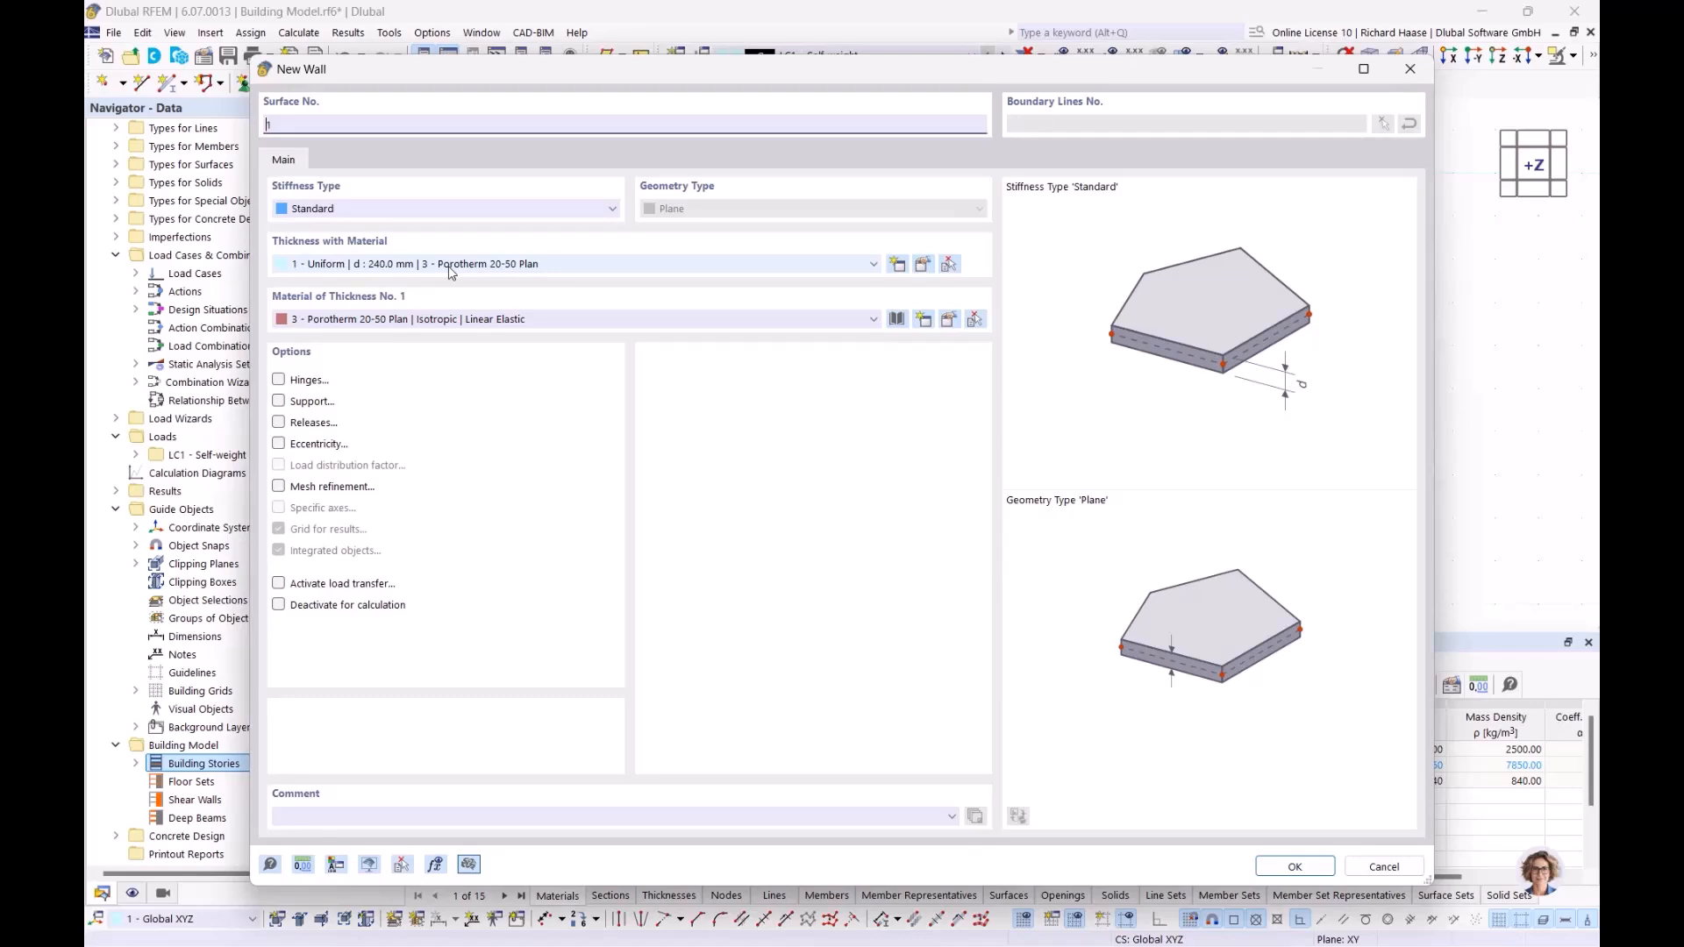
left_click(1304, 867)
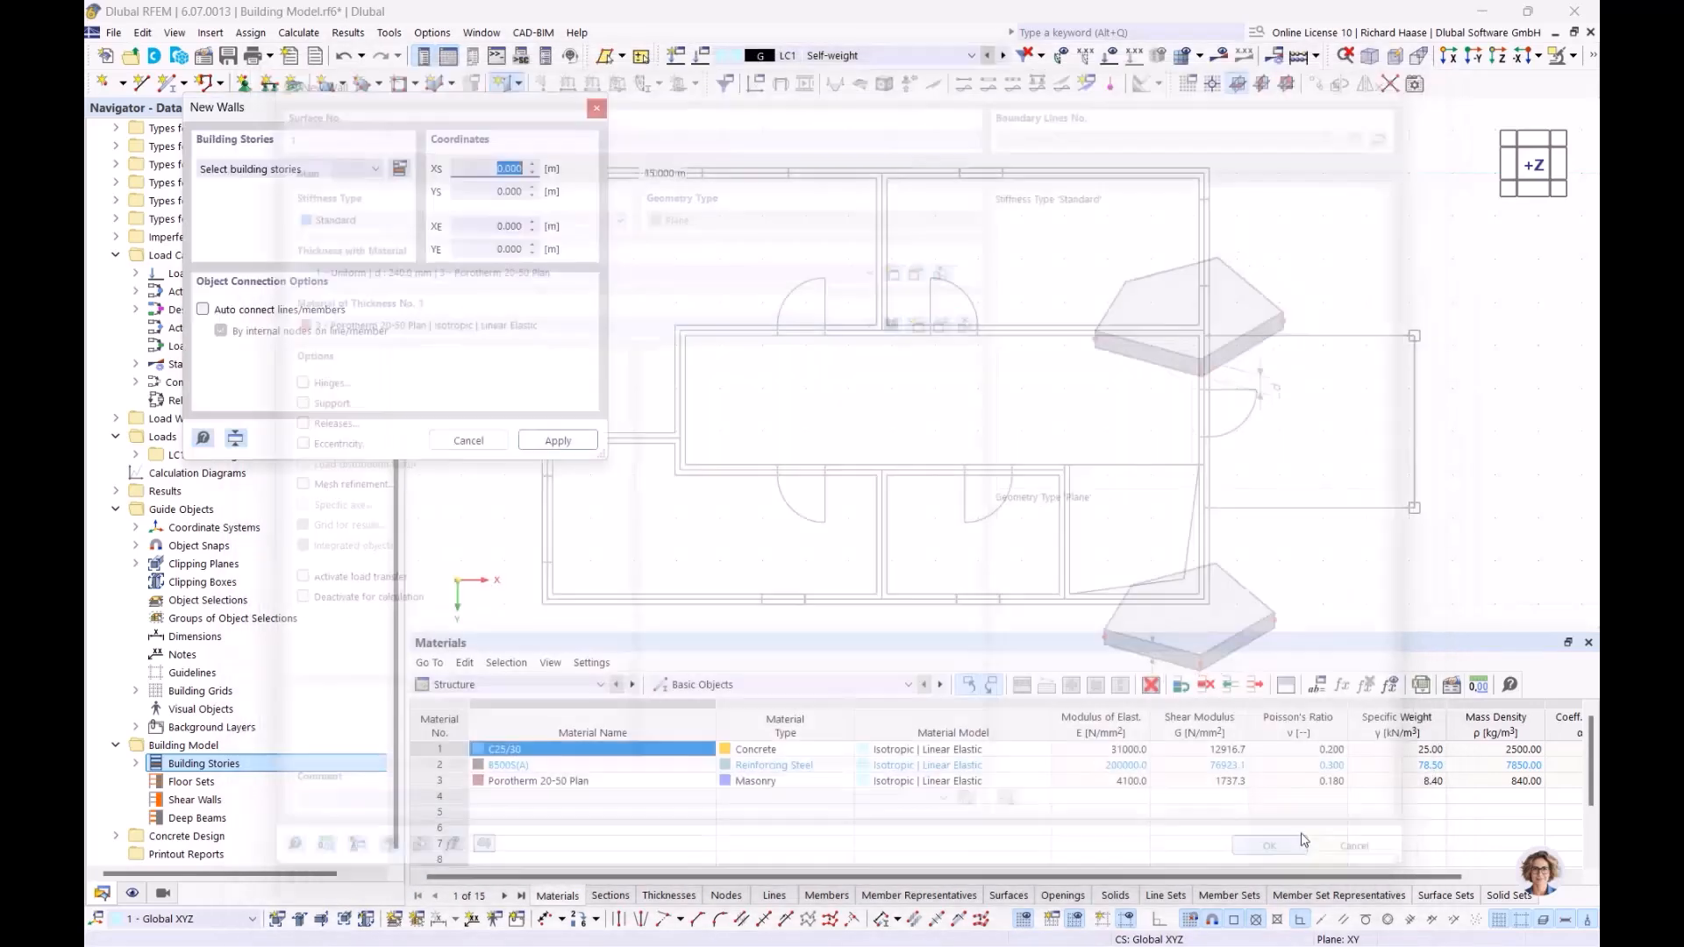
Step: Assign the new walls to all building stories, No. 0 to 4
scroll(764, 243, "up", 2)
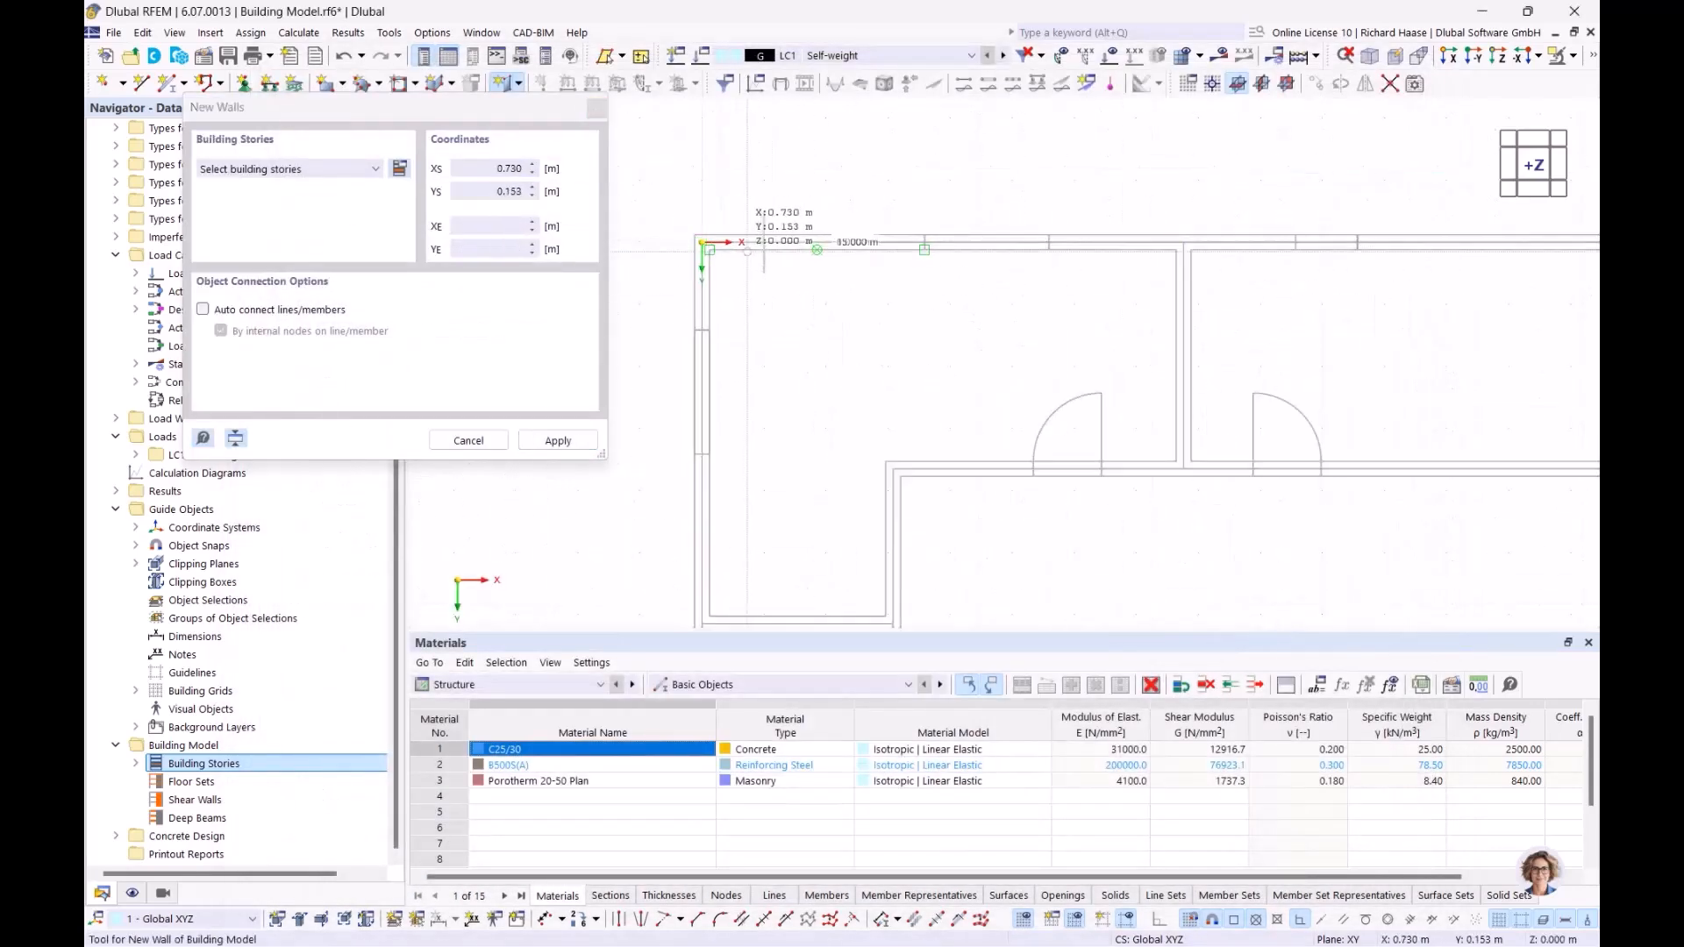
scroll(777, 518, "down", 3)
middle_click_drag(776, 554, 807, 268)
scroll(807, 267, "up", 1)
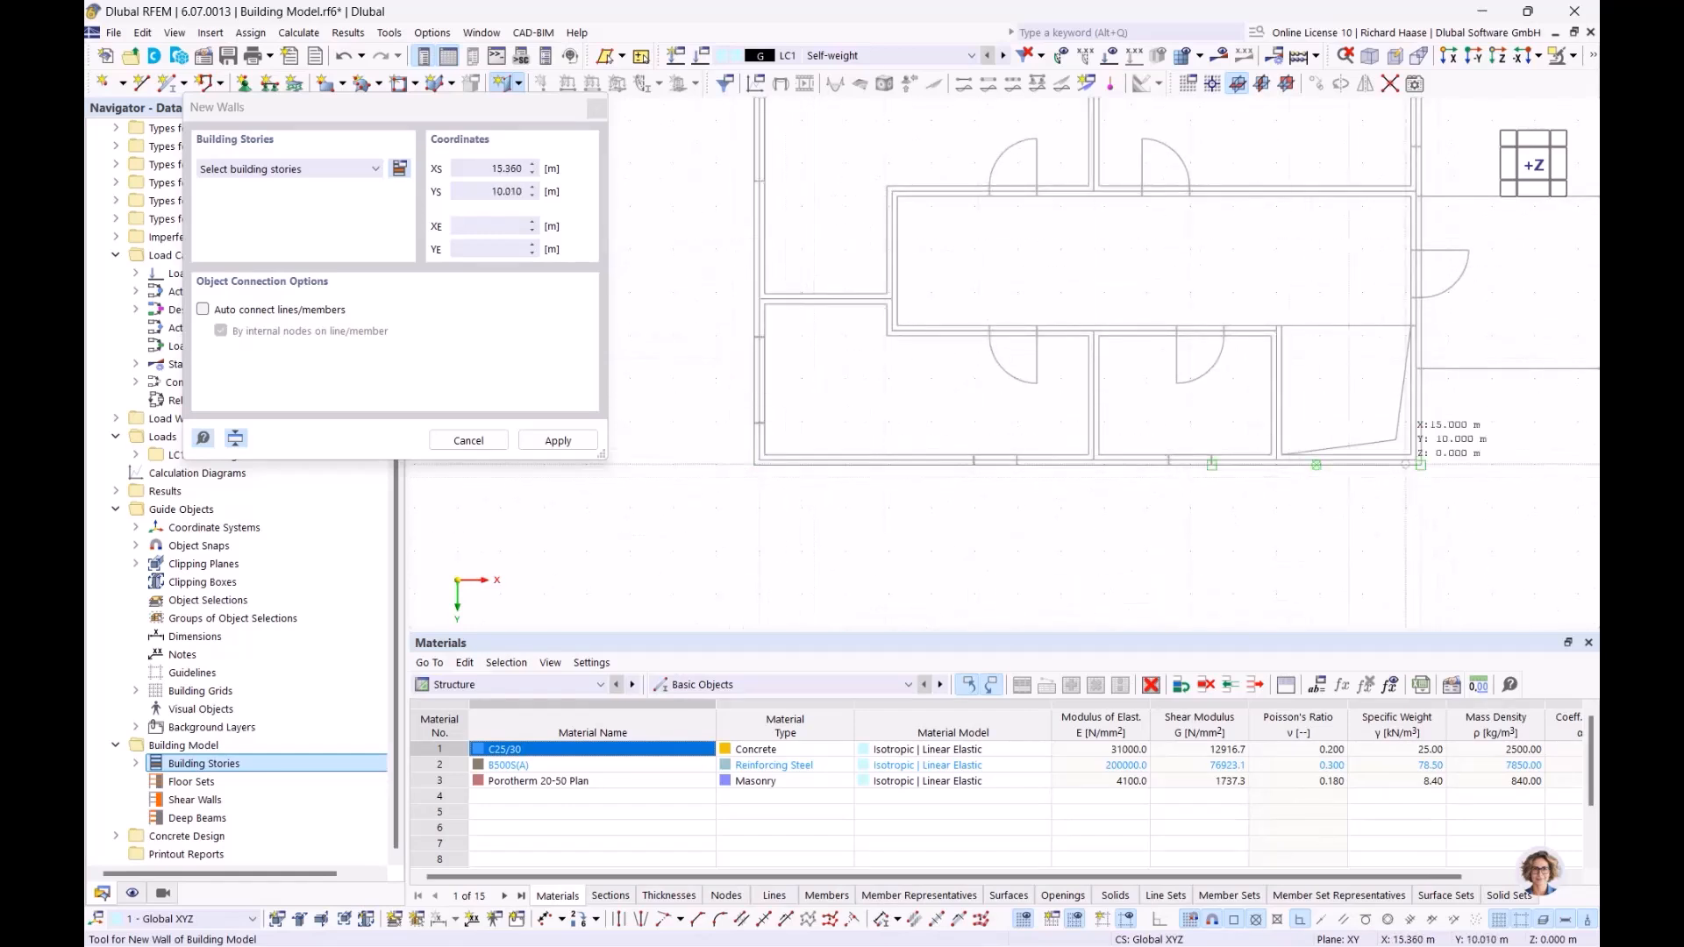
scroll(1410, 464, "up", 2)
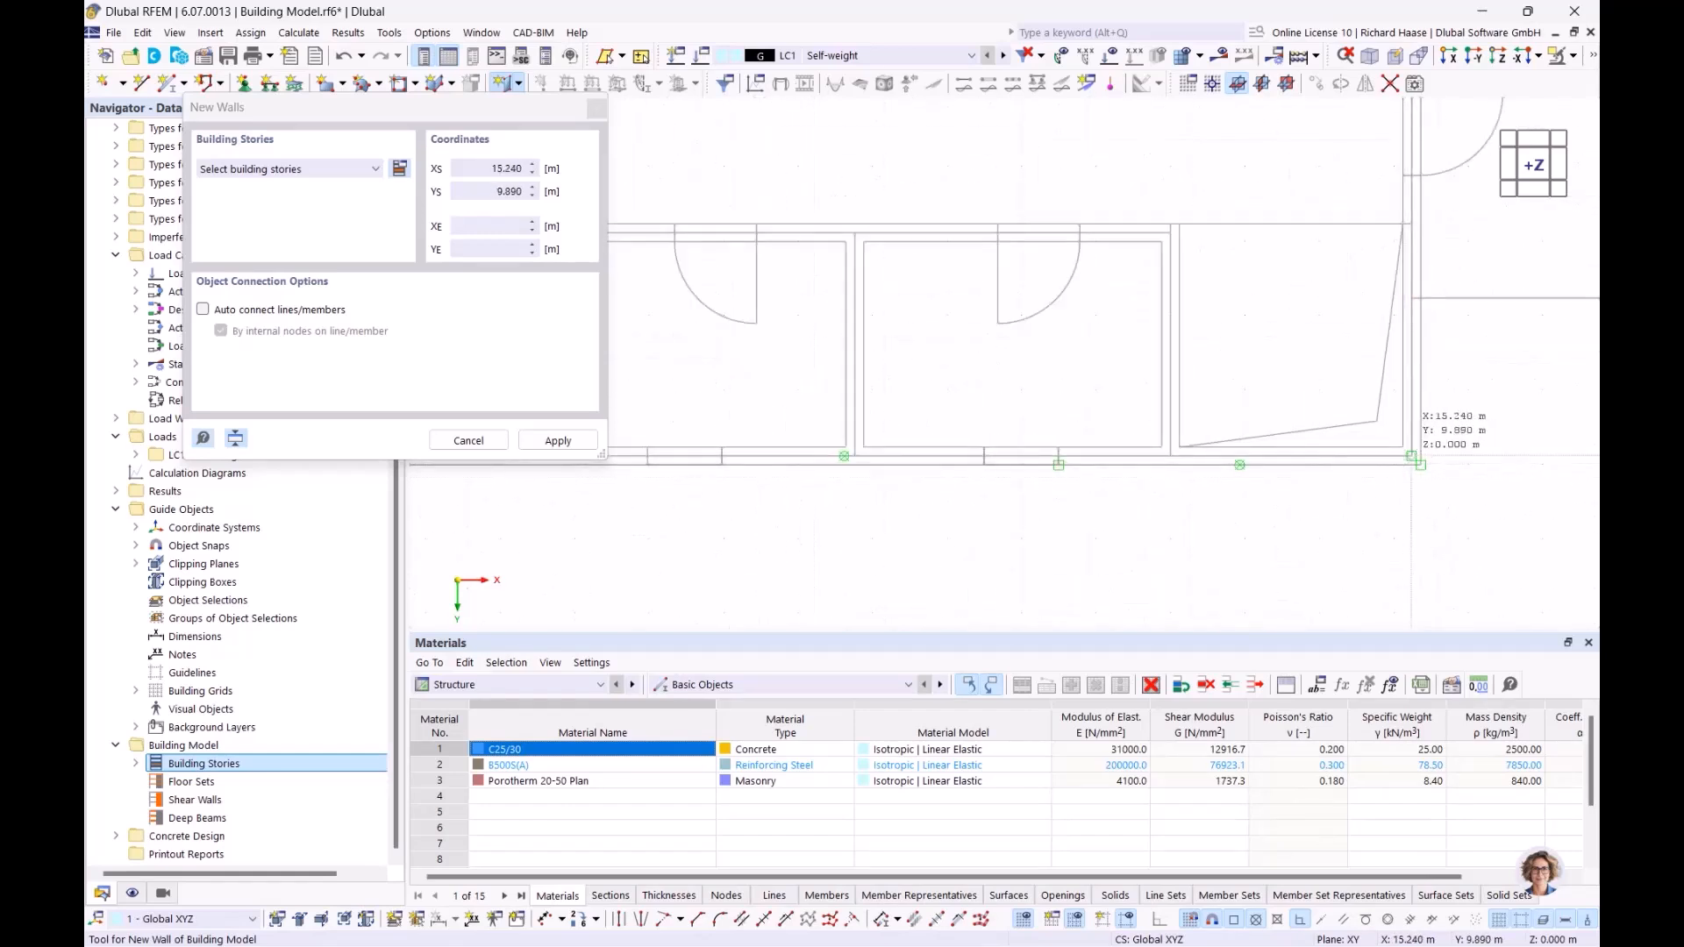
left_click(1413, 456)
left_click(1042, 566)
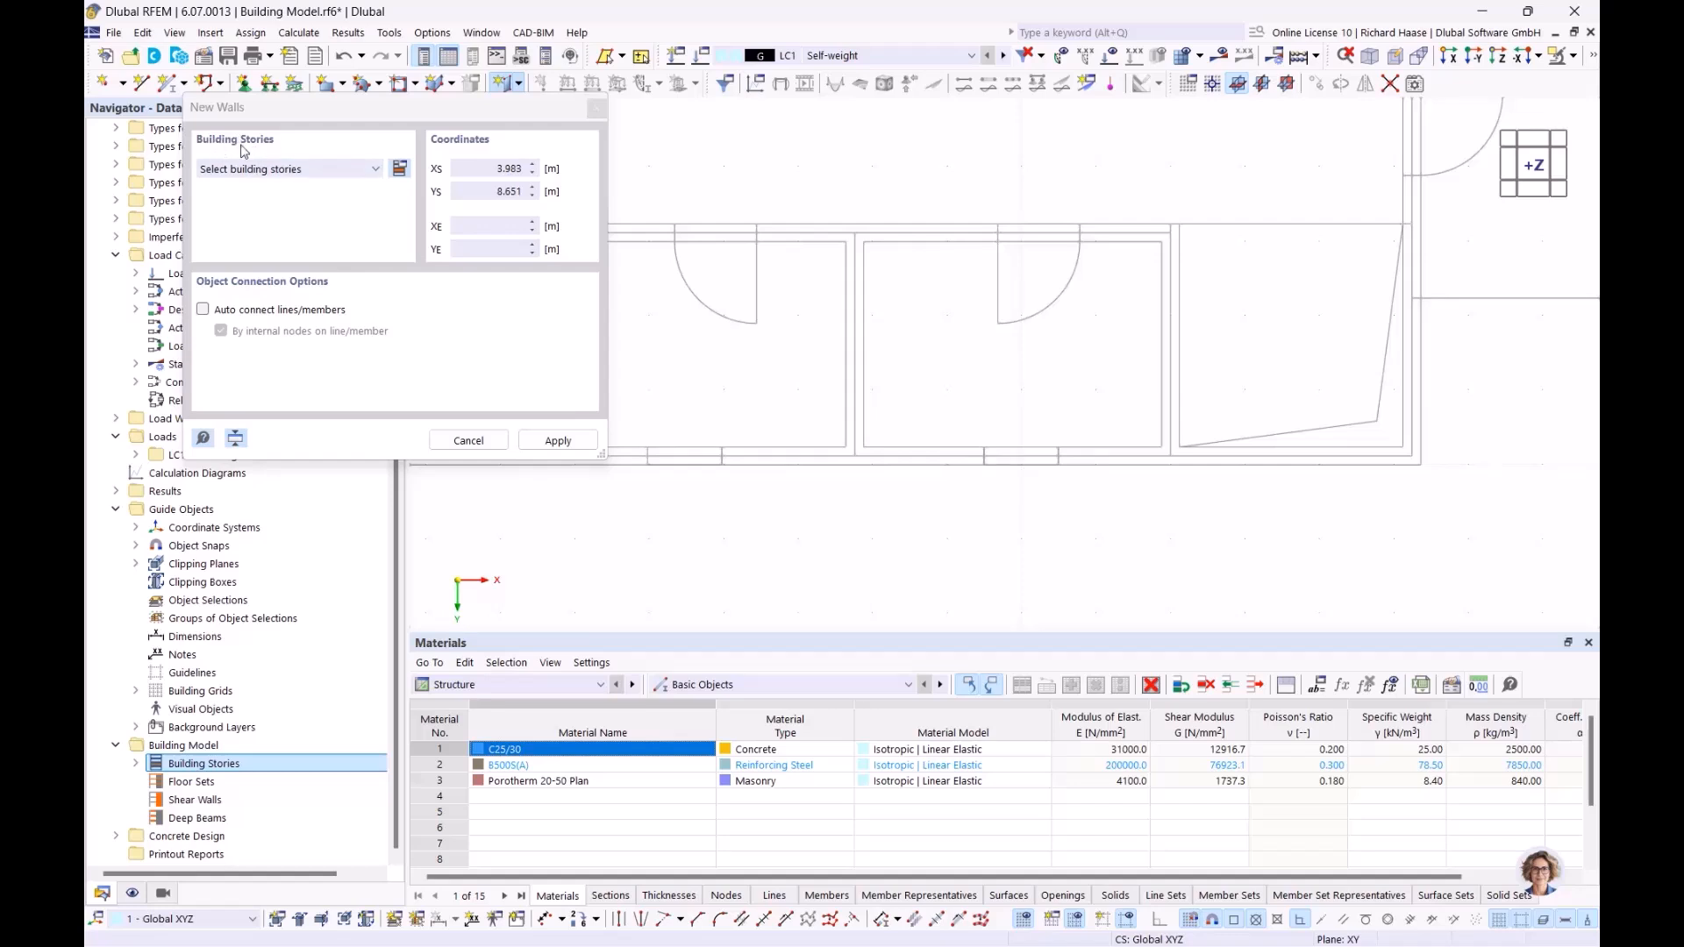
left_click(309, 169)
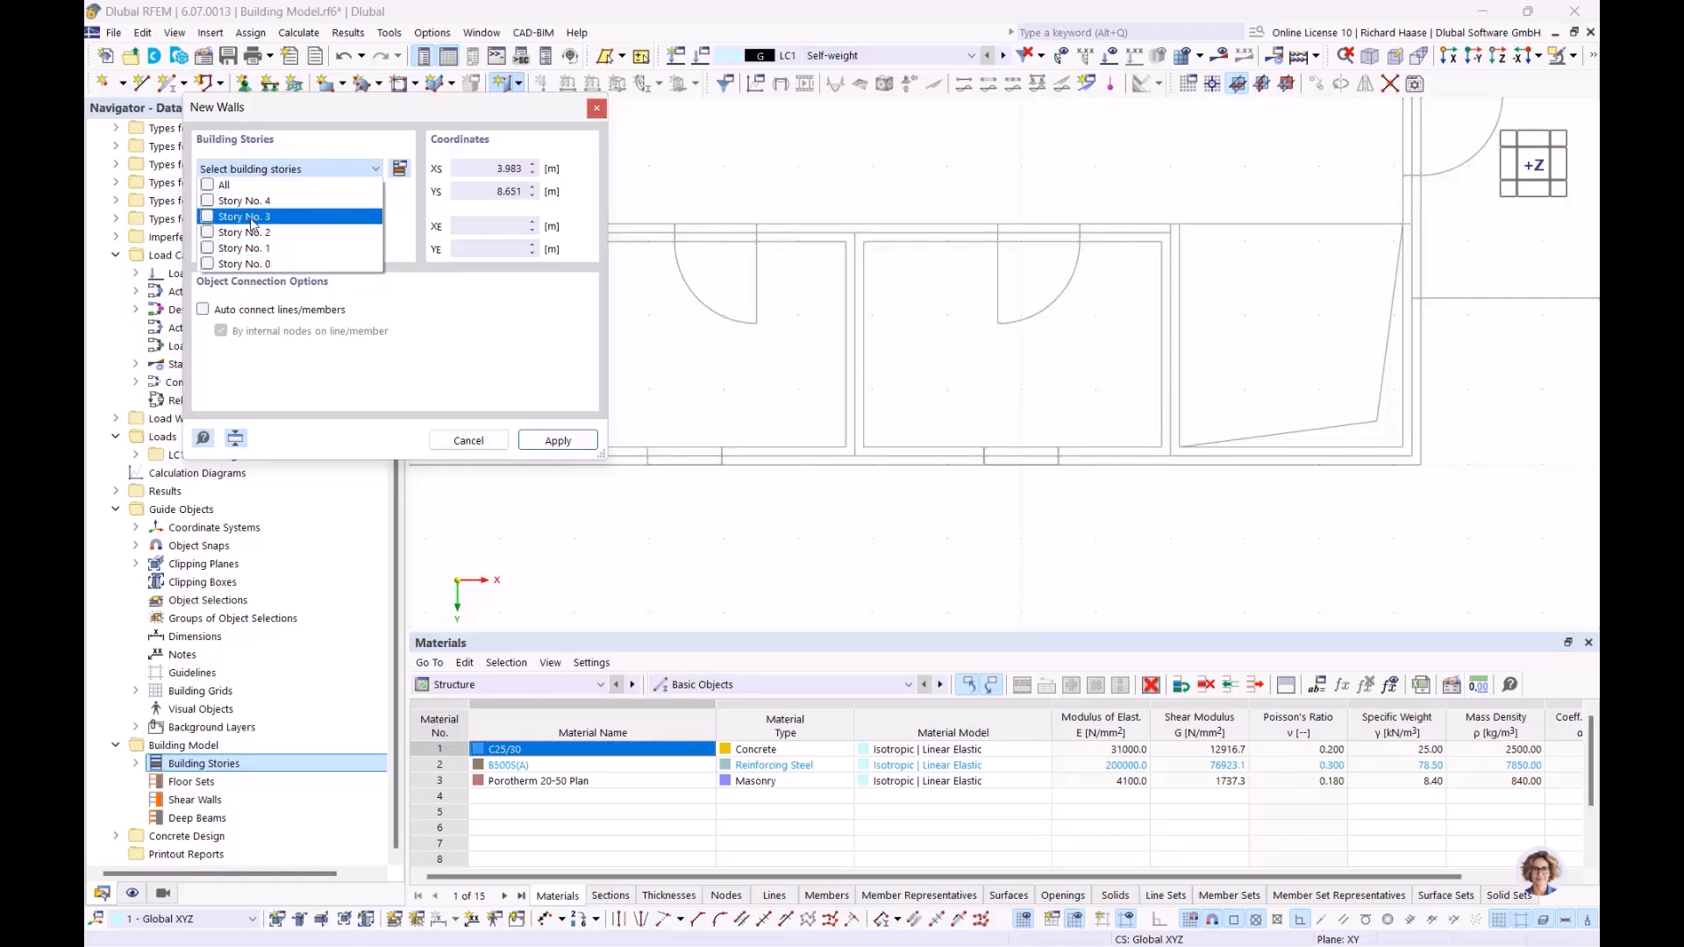
left_click(208, 186)
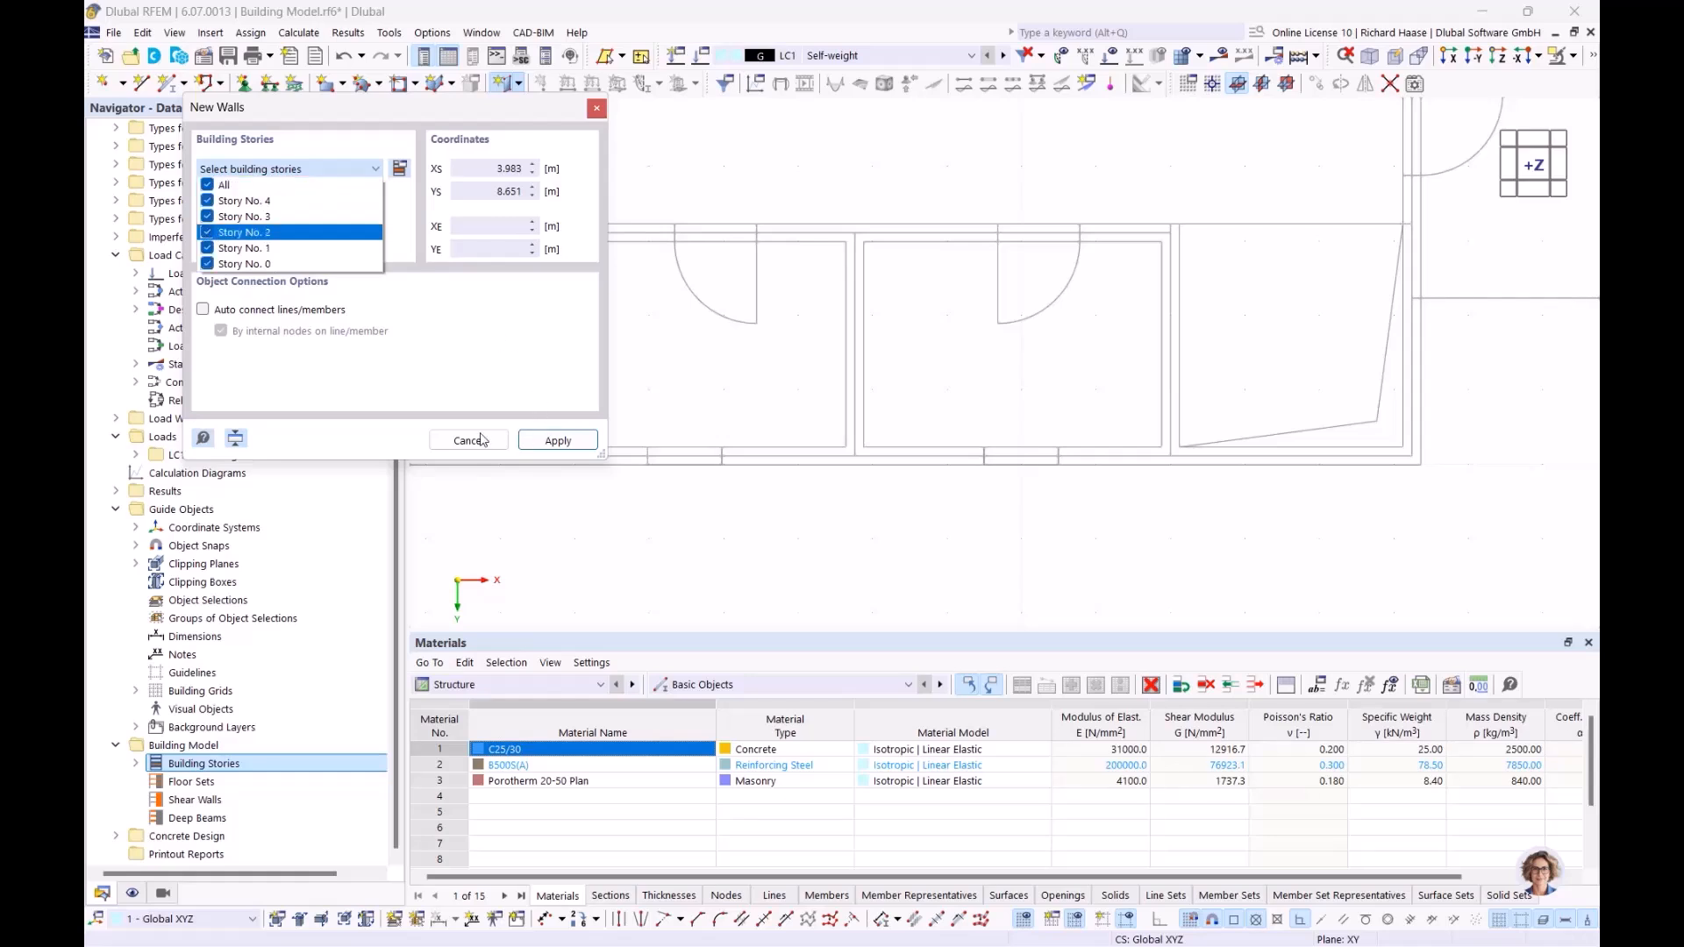
left_click(562, 444)
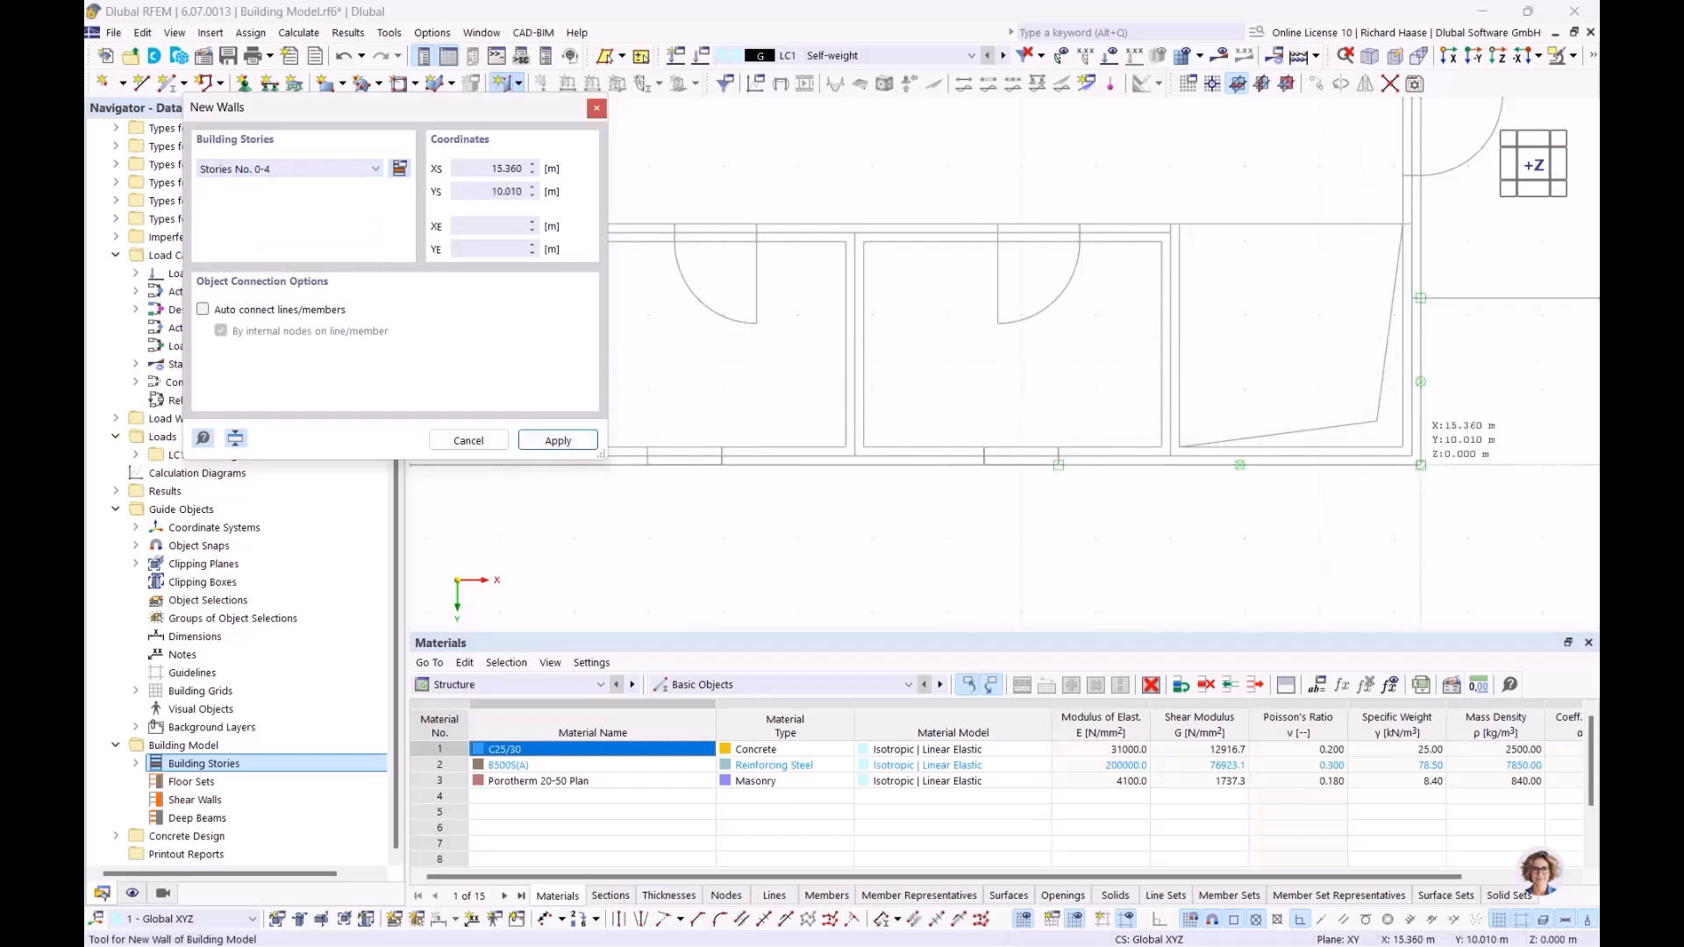
Step: Place exterior walls over the plan from X 15.240, Y 9.890 to X 0, Y 9.890 and on to the origin
left_click(1411, 457)
scroll(862, 386, "down", 2)
middle_click_drag(709, 409, 1033, 409)
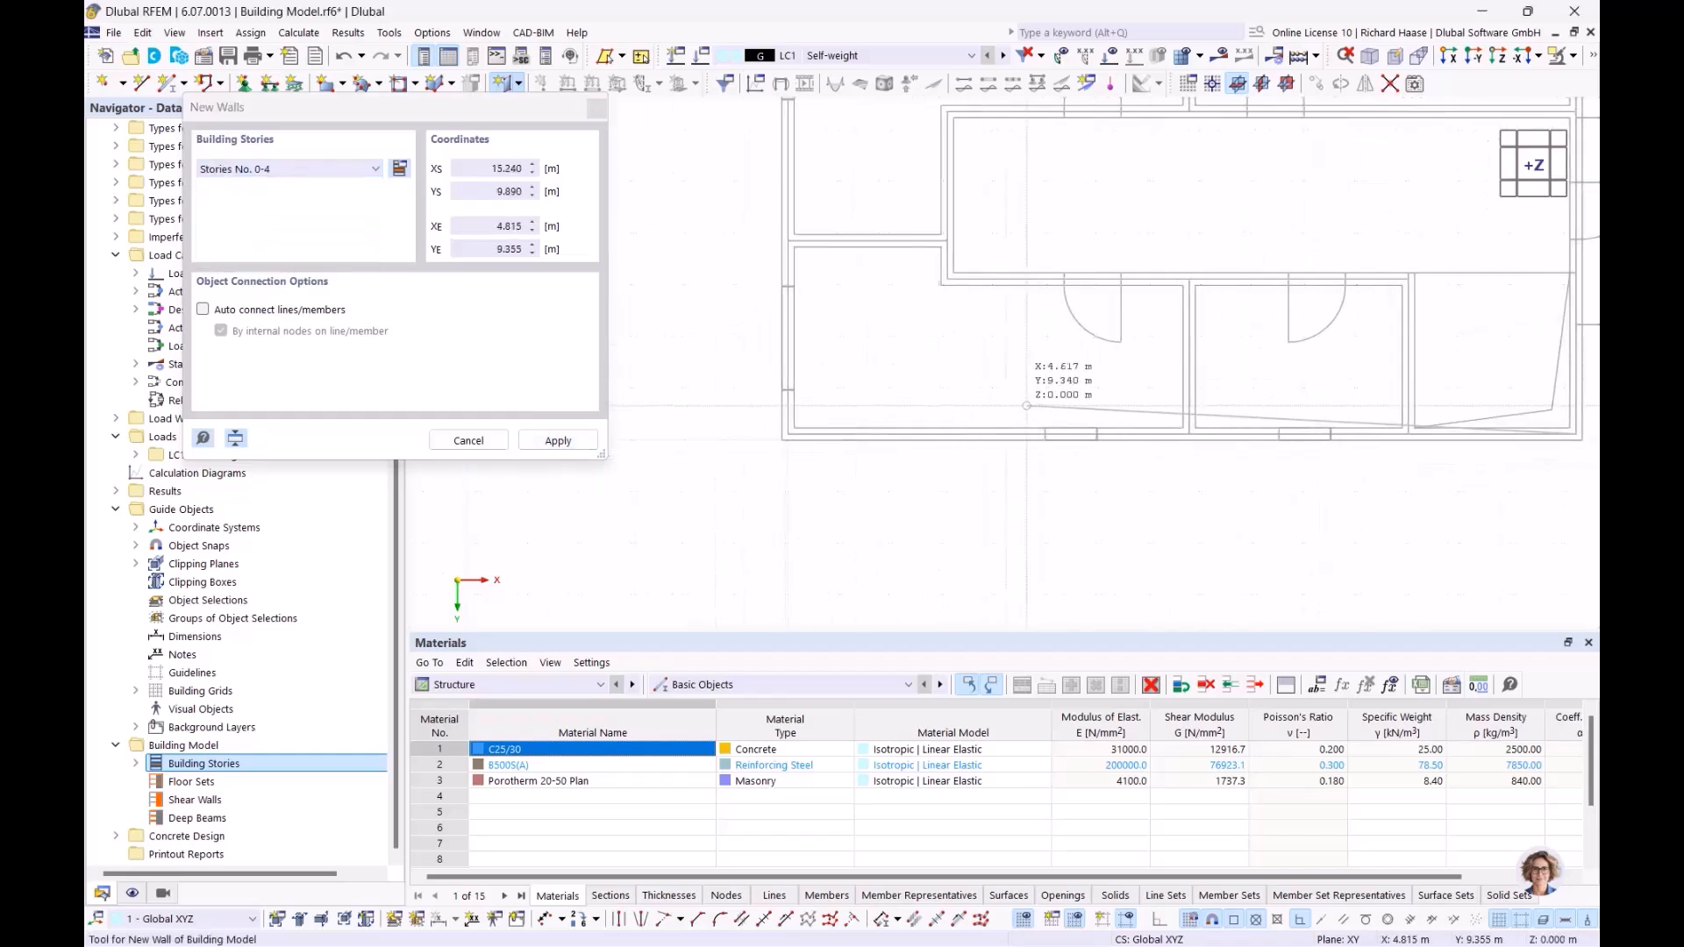
scroll(772, 419, "up", 2)
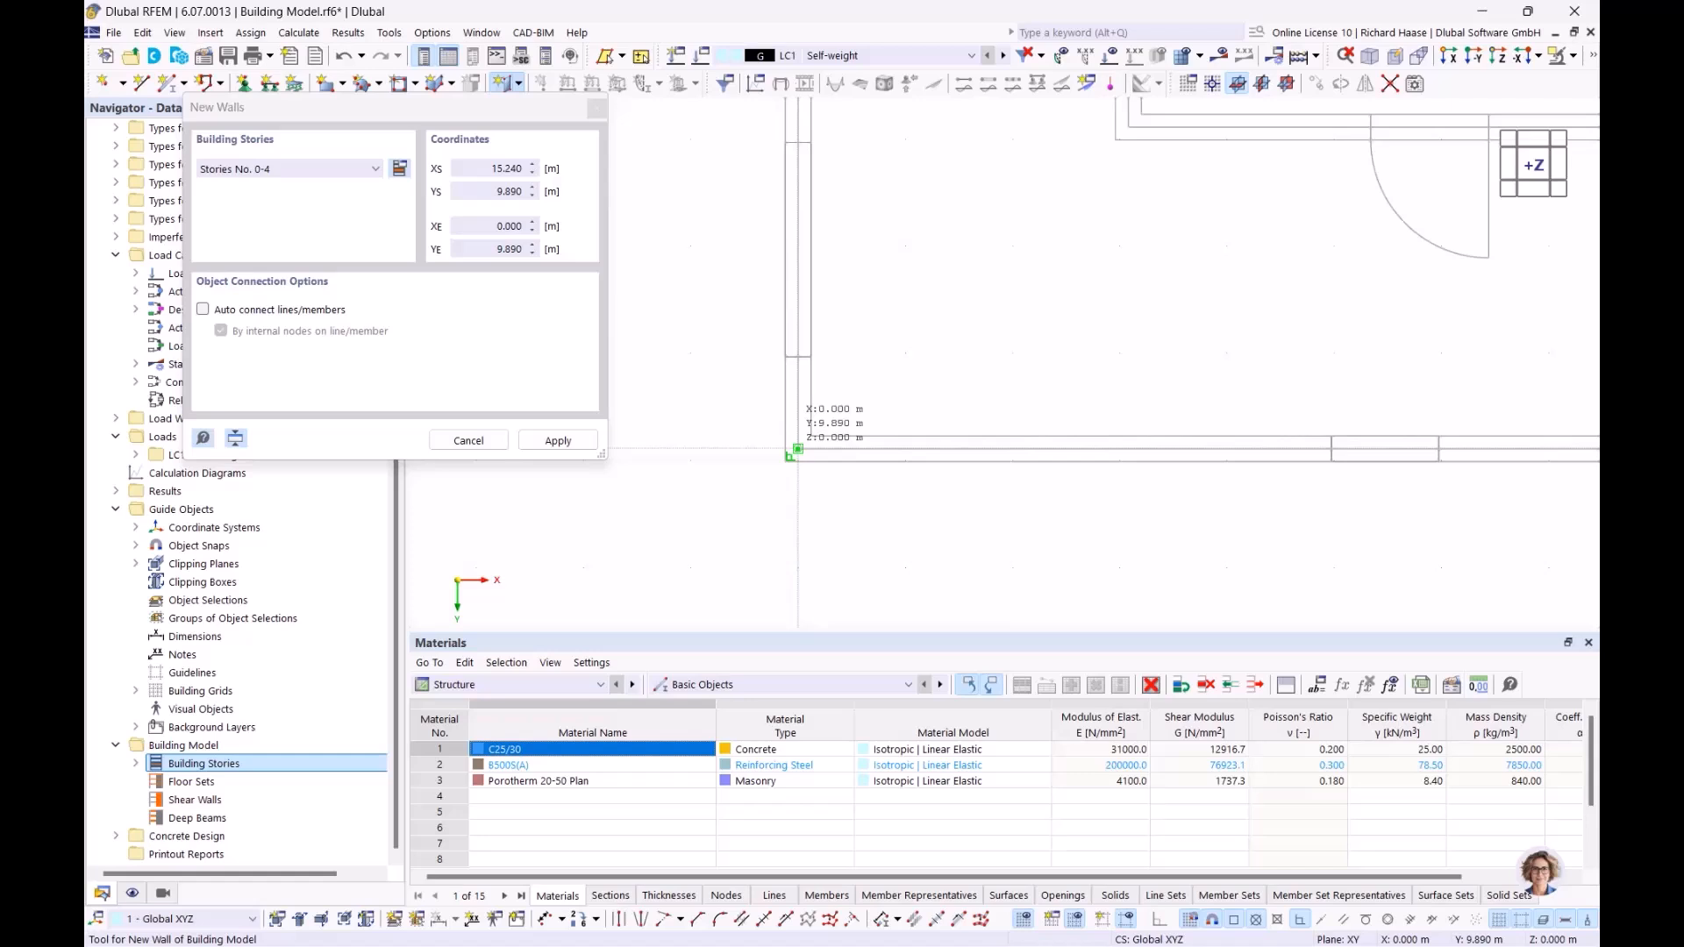
left_click(798, 449)
scroll(830, 305, "down", 4)
middle_click_drag(869, 192, 792, 522)
scroll(745, 244, "up", 2)
scroll(743, 237, "up", 2)
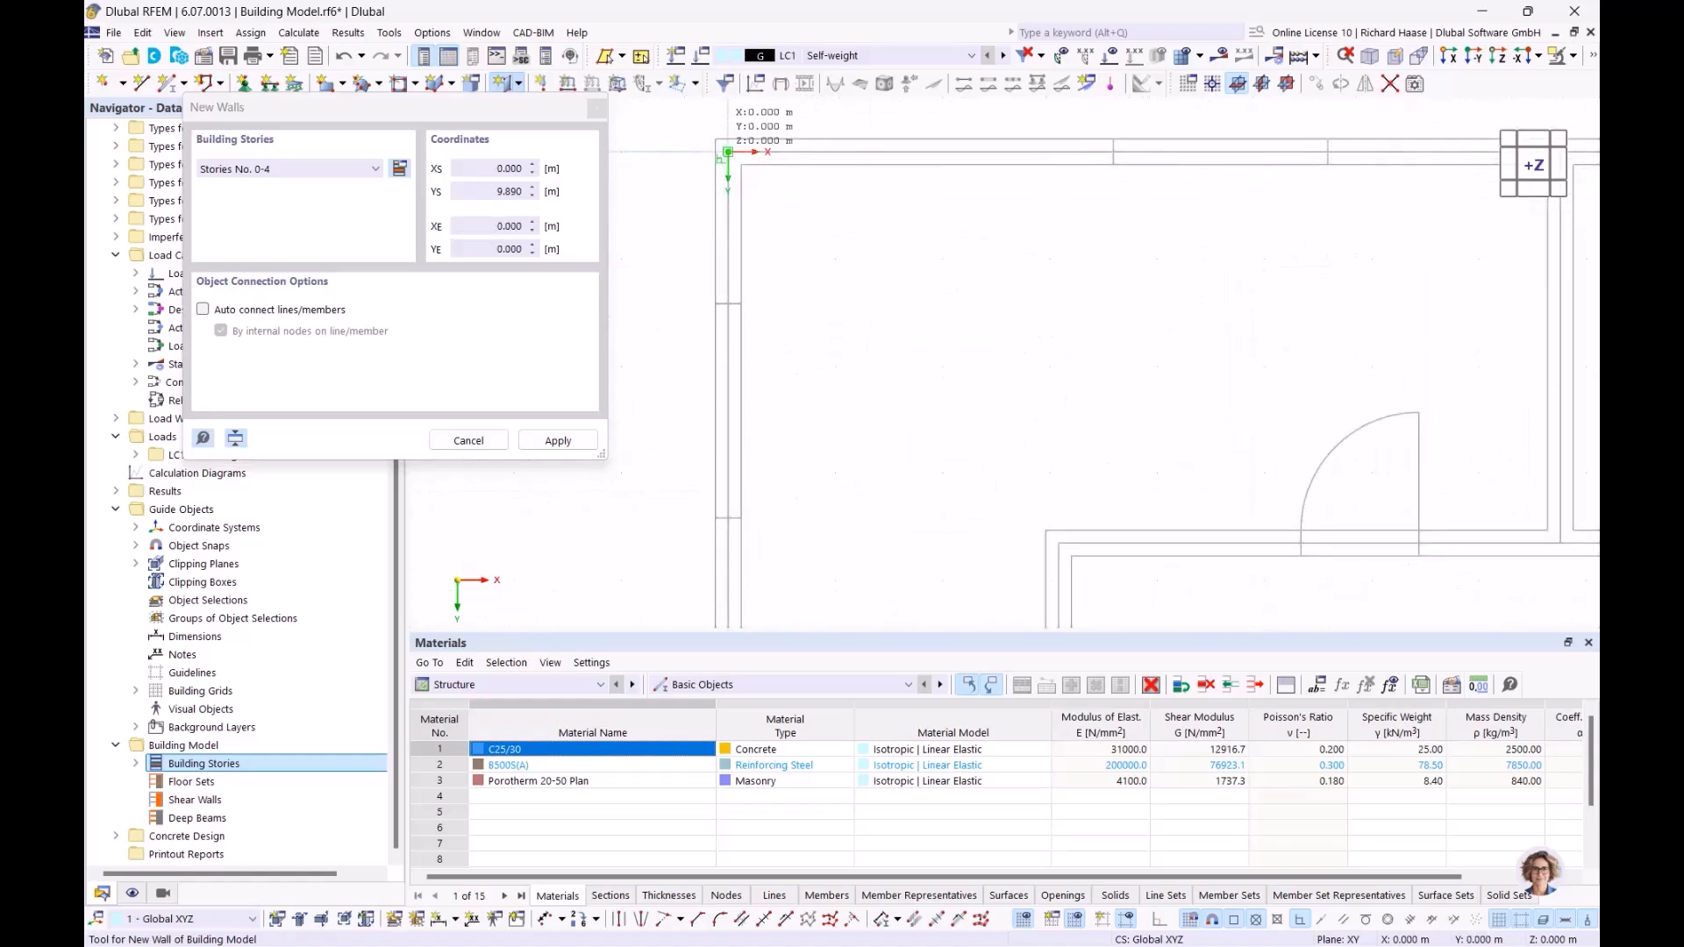
left_click(728, 152)
Step: Continue the exterior walls from the origin along Y 0 and back to the starting corner at X 15.240, Y 9.890, and end the wall command
scroll(1174, 232, "down", 3)
middle_click_drag(1180, 482, 351, 525)
scroll(728, 242, "up", 3)
left_click(800, 234)
scroll(832, 526, "down", 3)
middle_click_drag(837, 507, 838, 133)
scroll(825, 417, "up", 3)
scroll(825, 397, "up", 4)
scroll(819, 408, "up", 2)
left_click(814, 411)
scroll(820, 411, "down", 4)
left_click(869, 373)
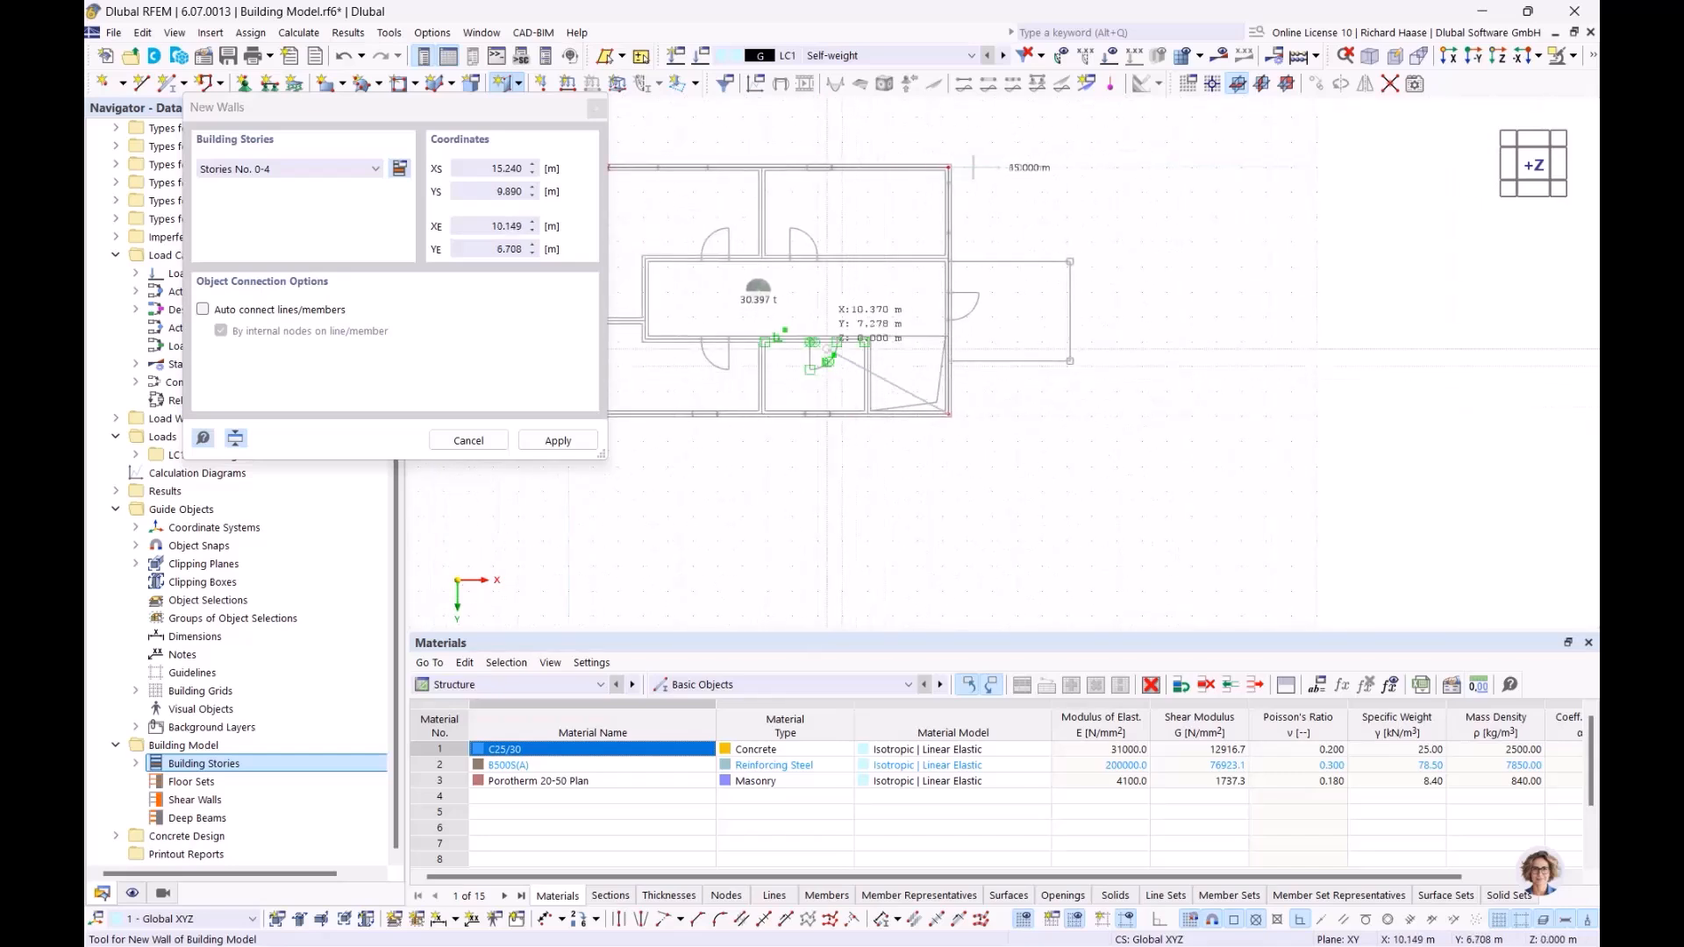
key("Escape")
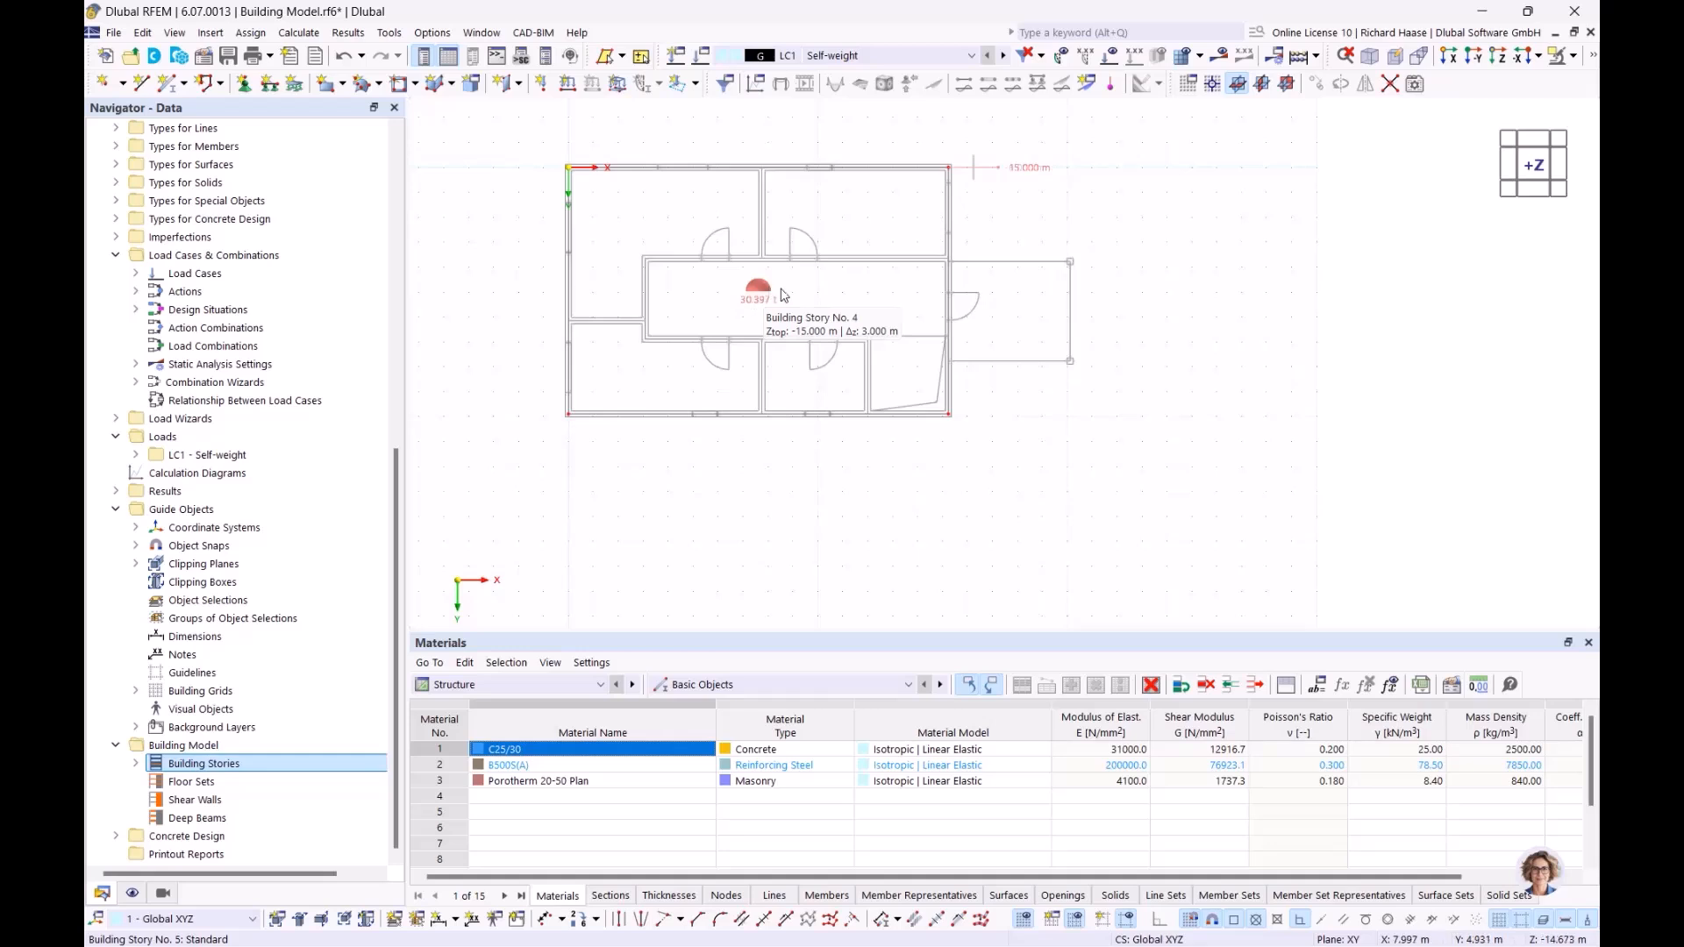
Step: Start another building model wall using the 240 mm uniform thickness in C25/30
middle_click_drag(865, 318, 781, 221, "ctrl")
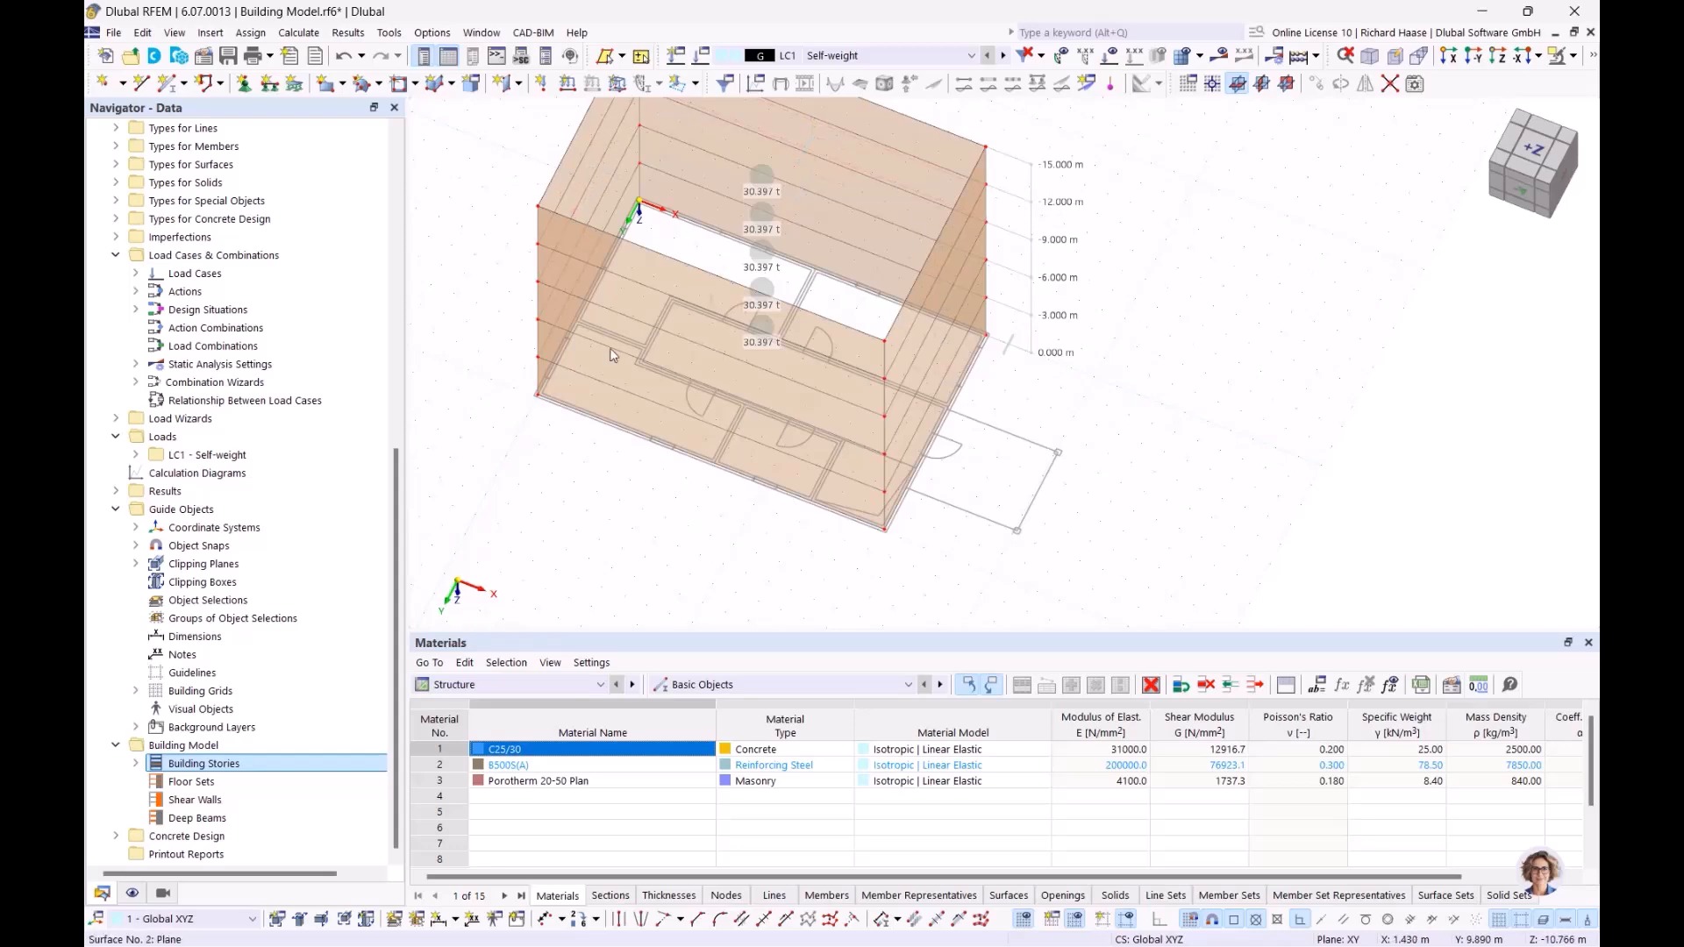
middle_click_drag(838, 444, 902, 513, "ctrl")
middle_click_drag(809, 370, 828, 396, "ctrl")
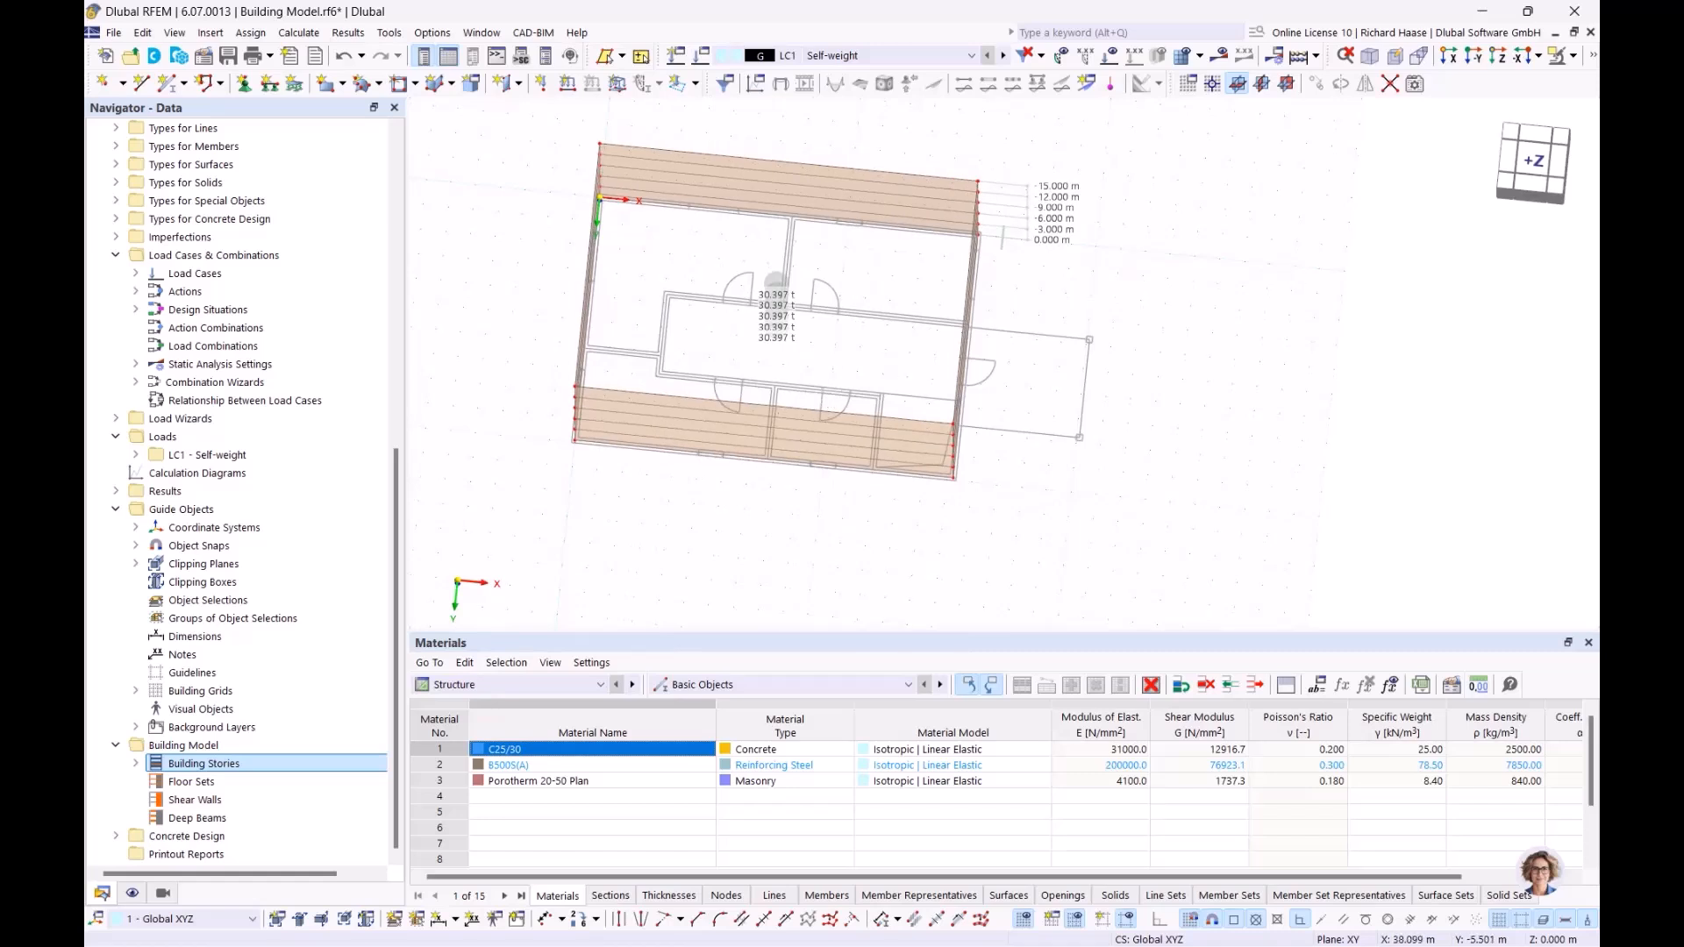
left_click(1532, 164)
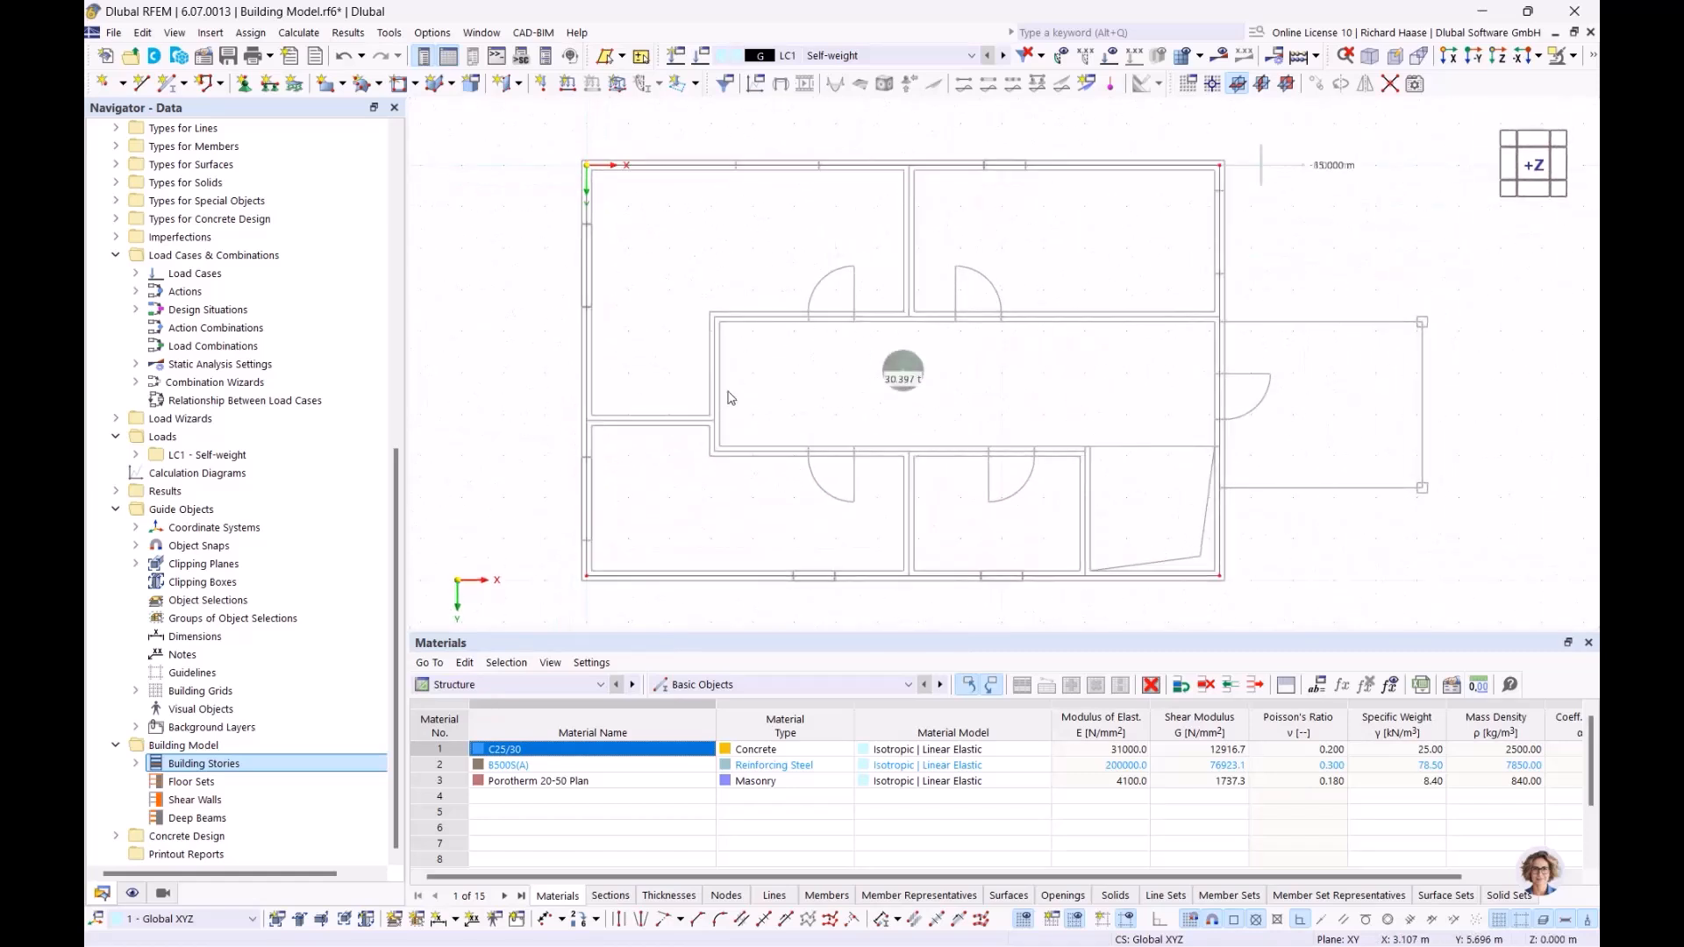
left_click(521, 86)
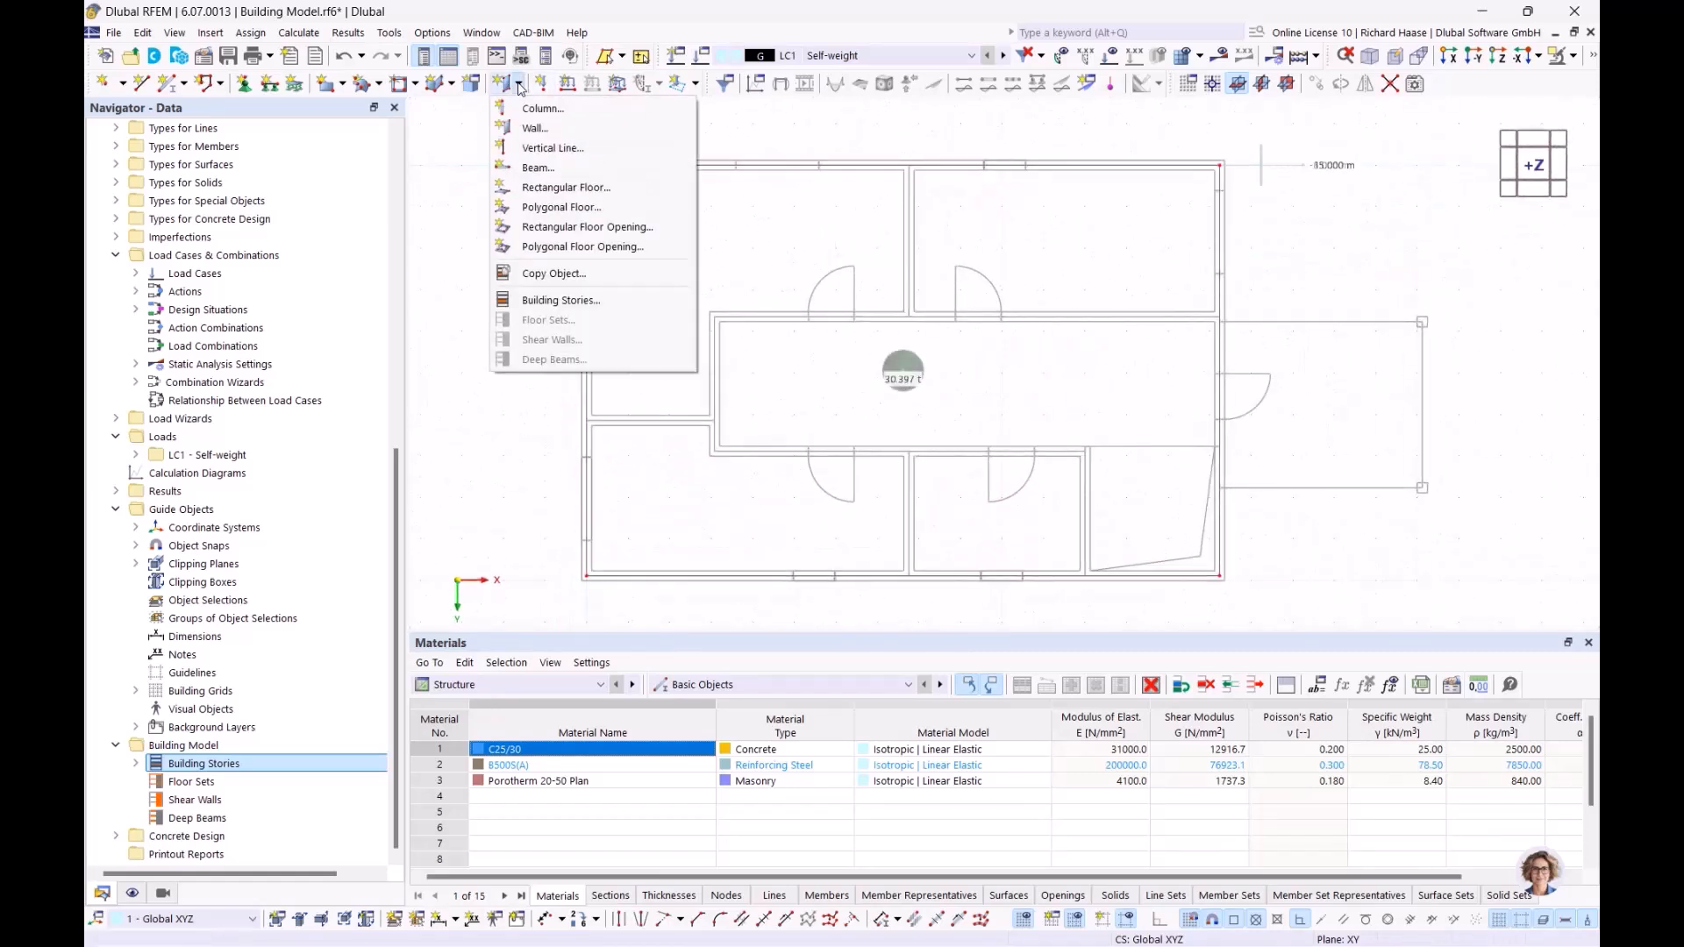
left_click(536, 137)
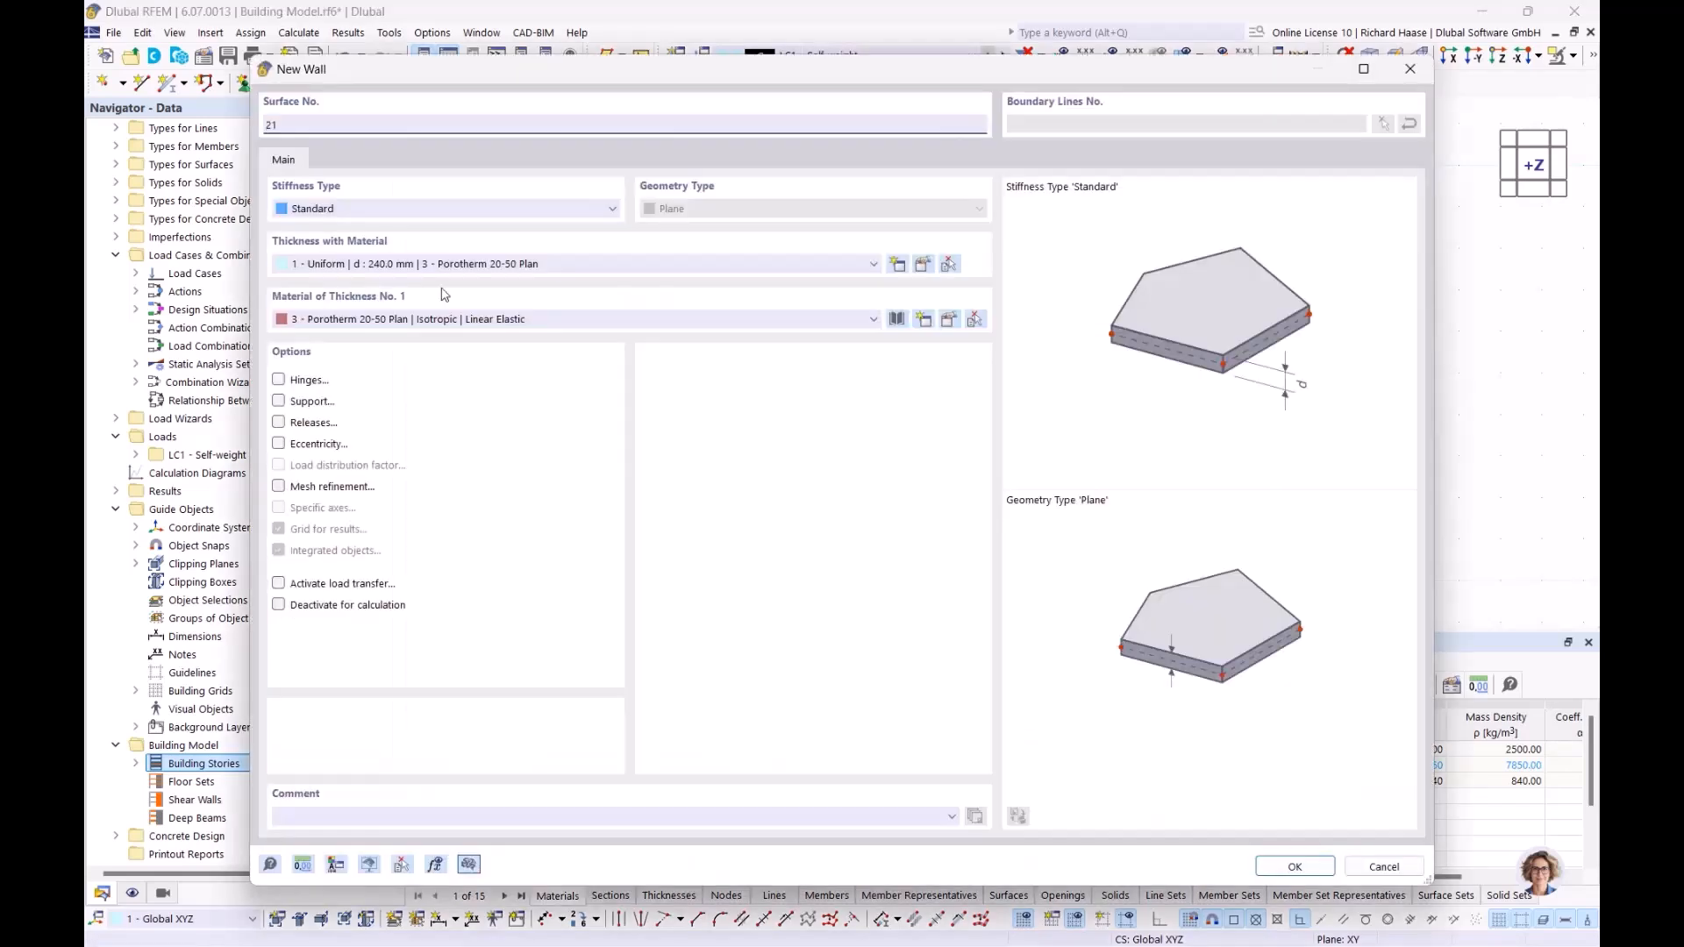
left_click(484, 264)
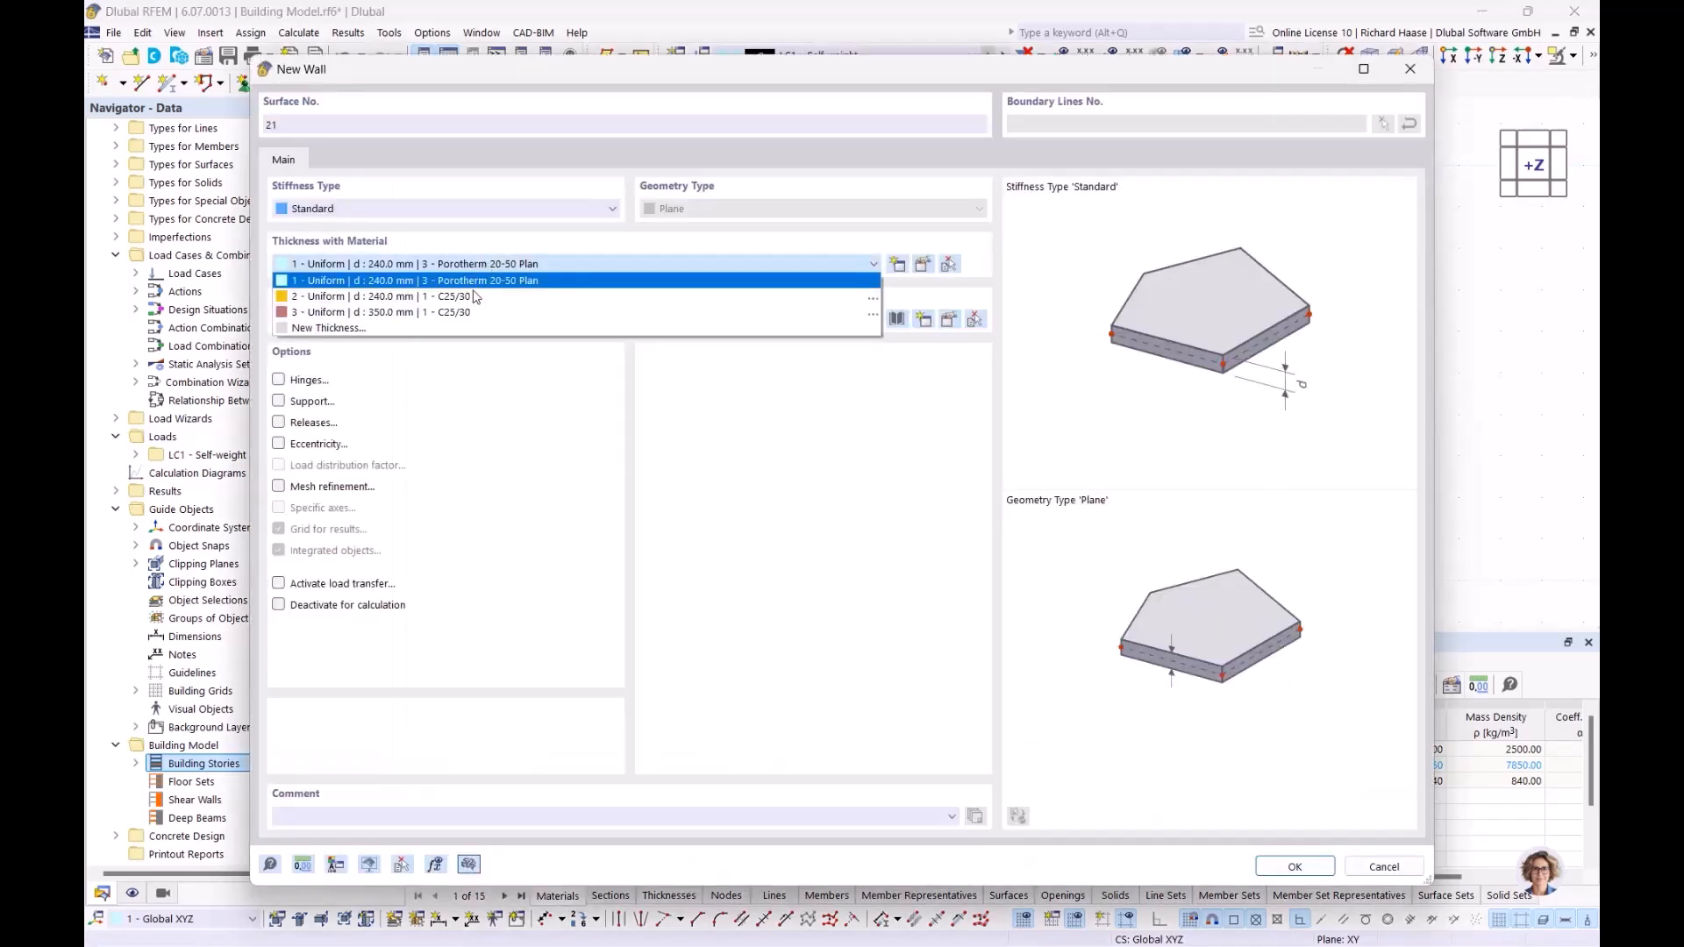
left_click(383, 297)
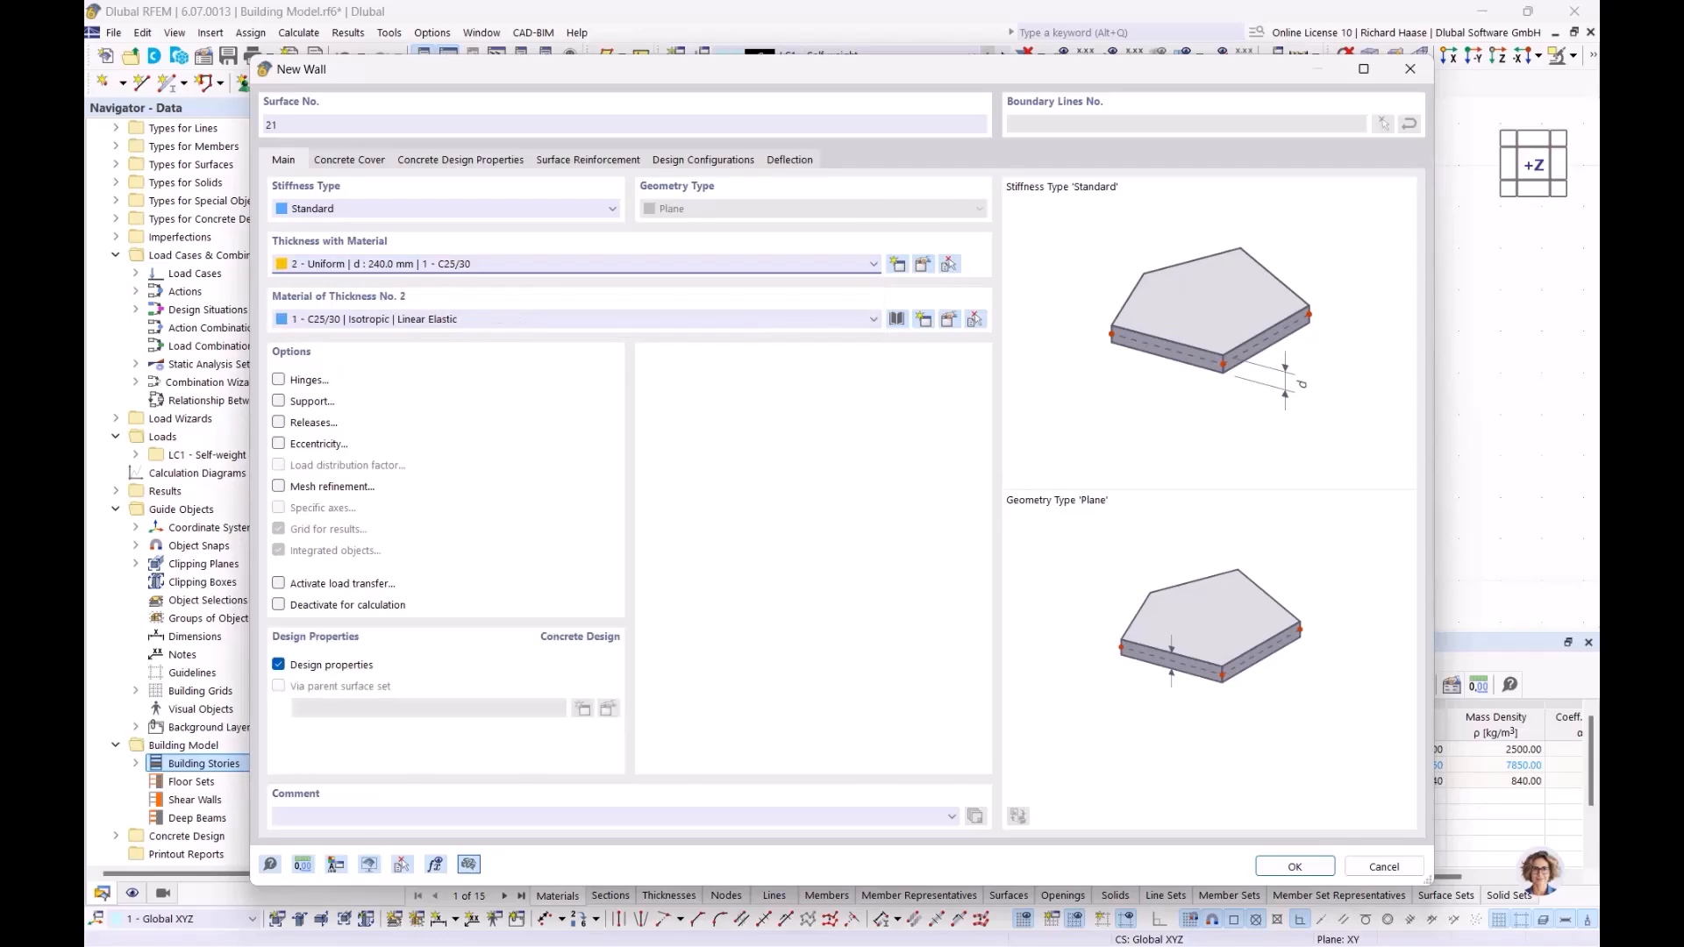
left_click(1290, 867)
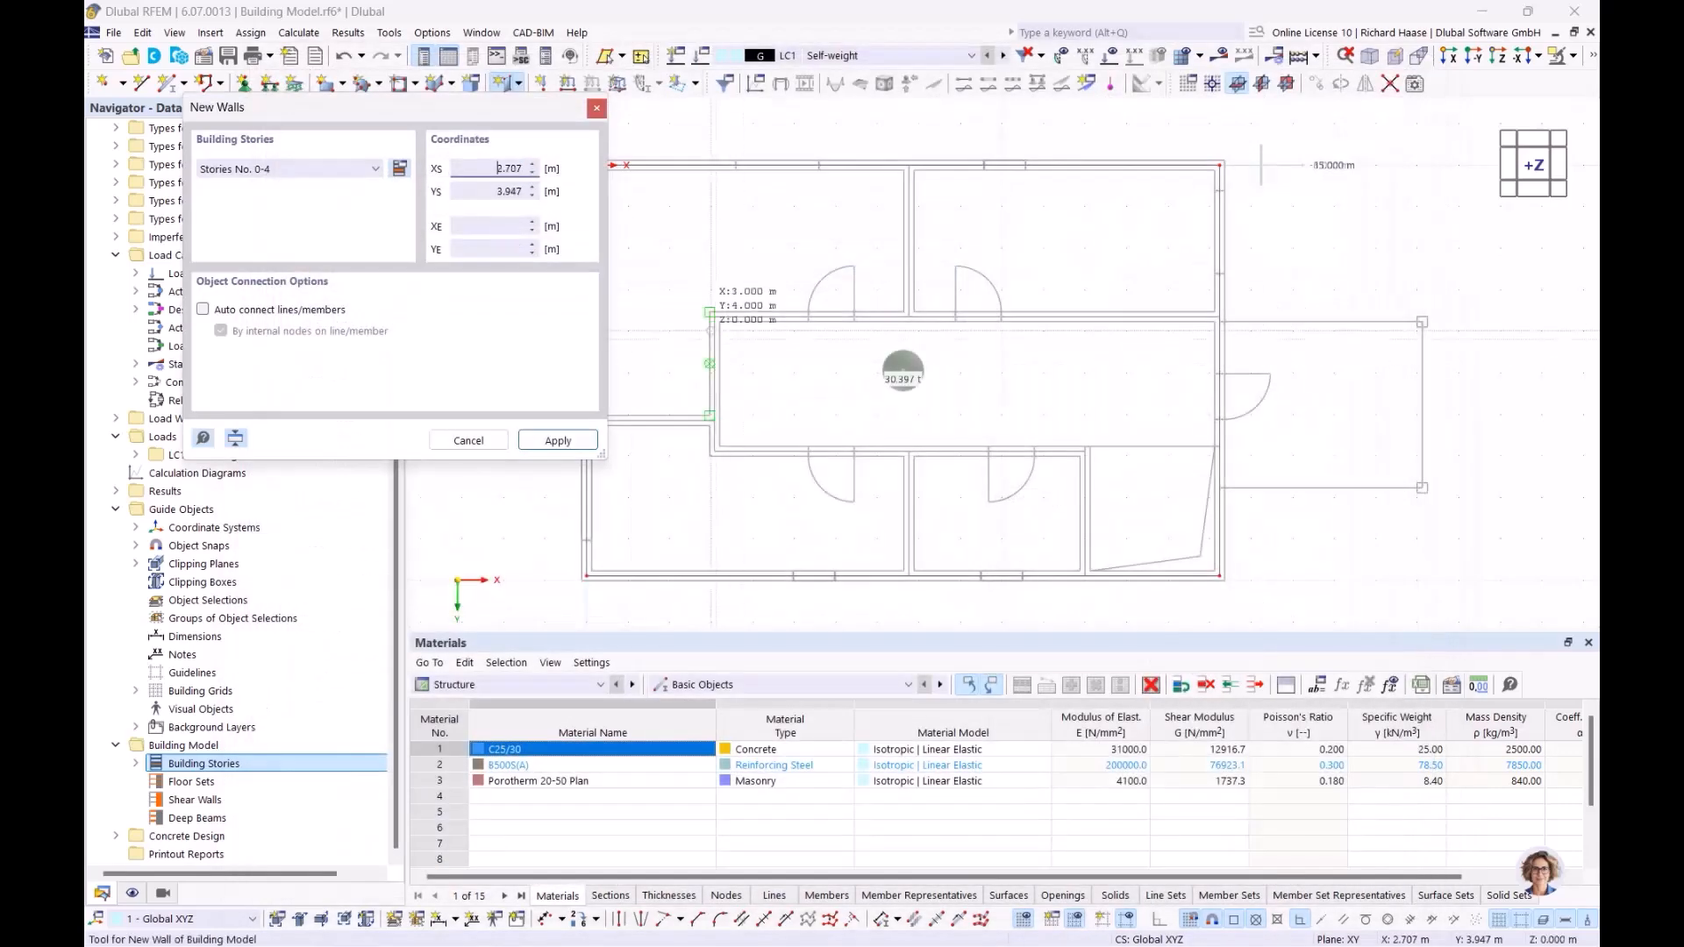
Step: Place interior walls from X 0, Y 6.150 to X 3.080, Y 6.150, on to Y 3.650, and across to the exterior wall at X 15.240
scroll(772, 417, "up", 4)
left_click(661, 408)
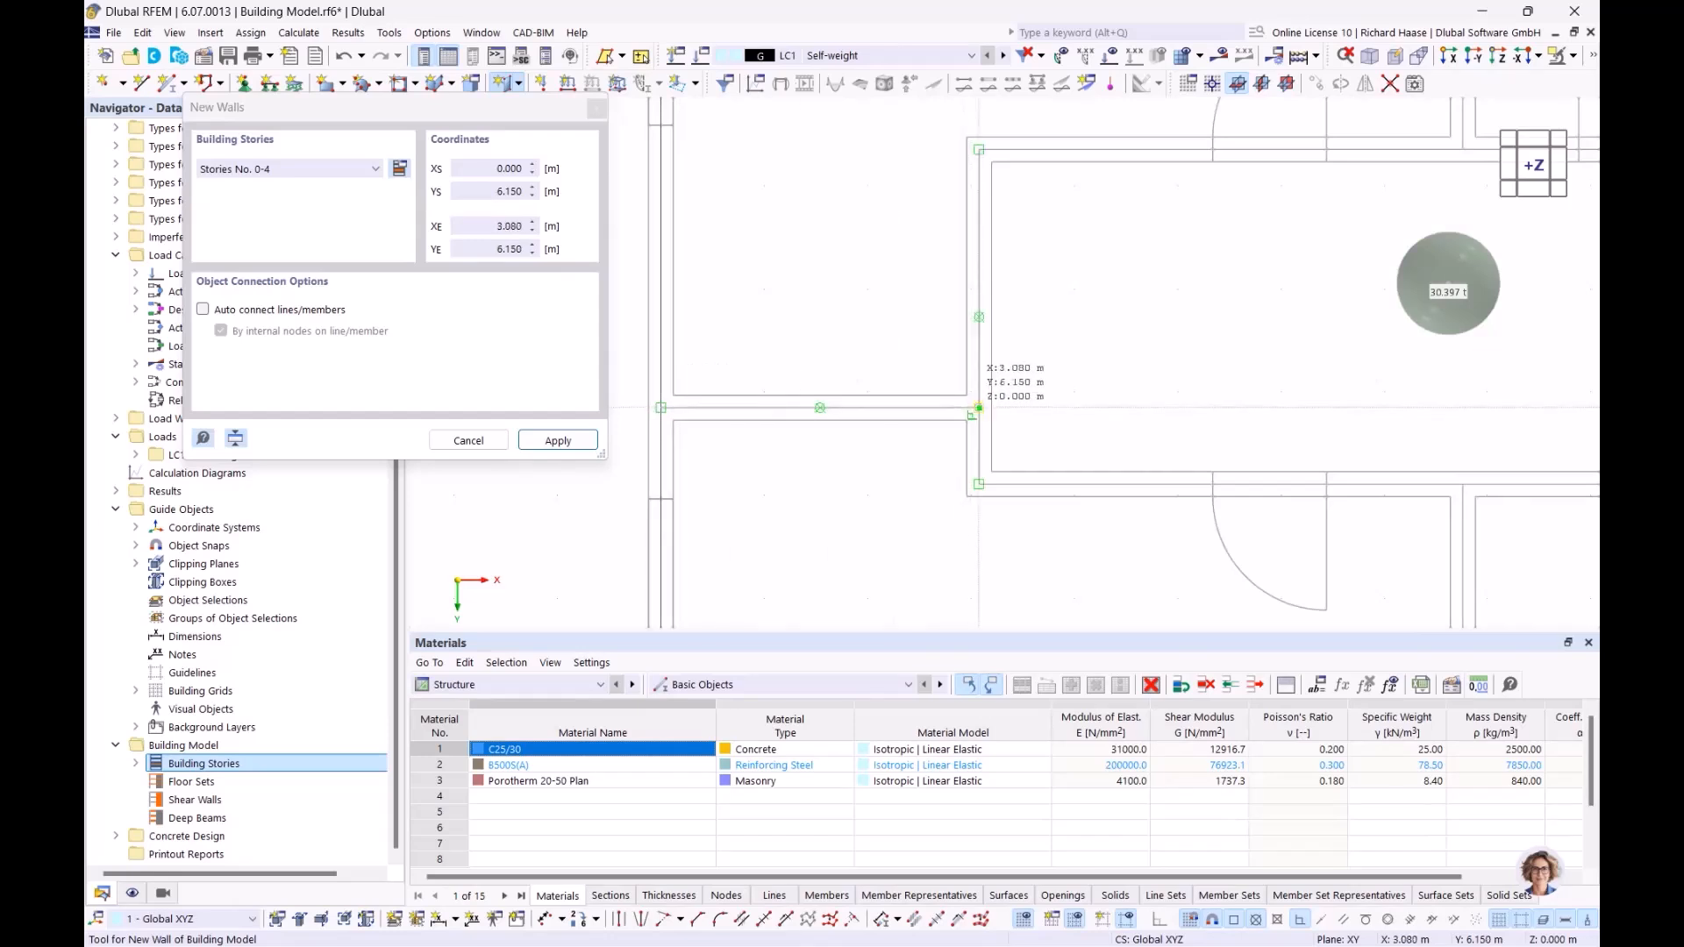
left_click(979, 408)
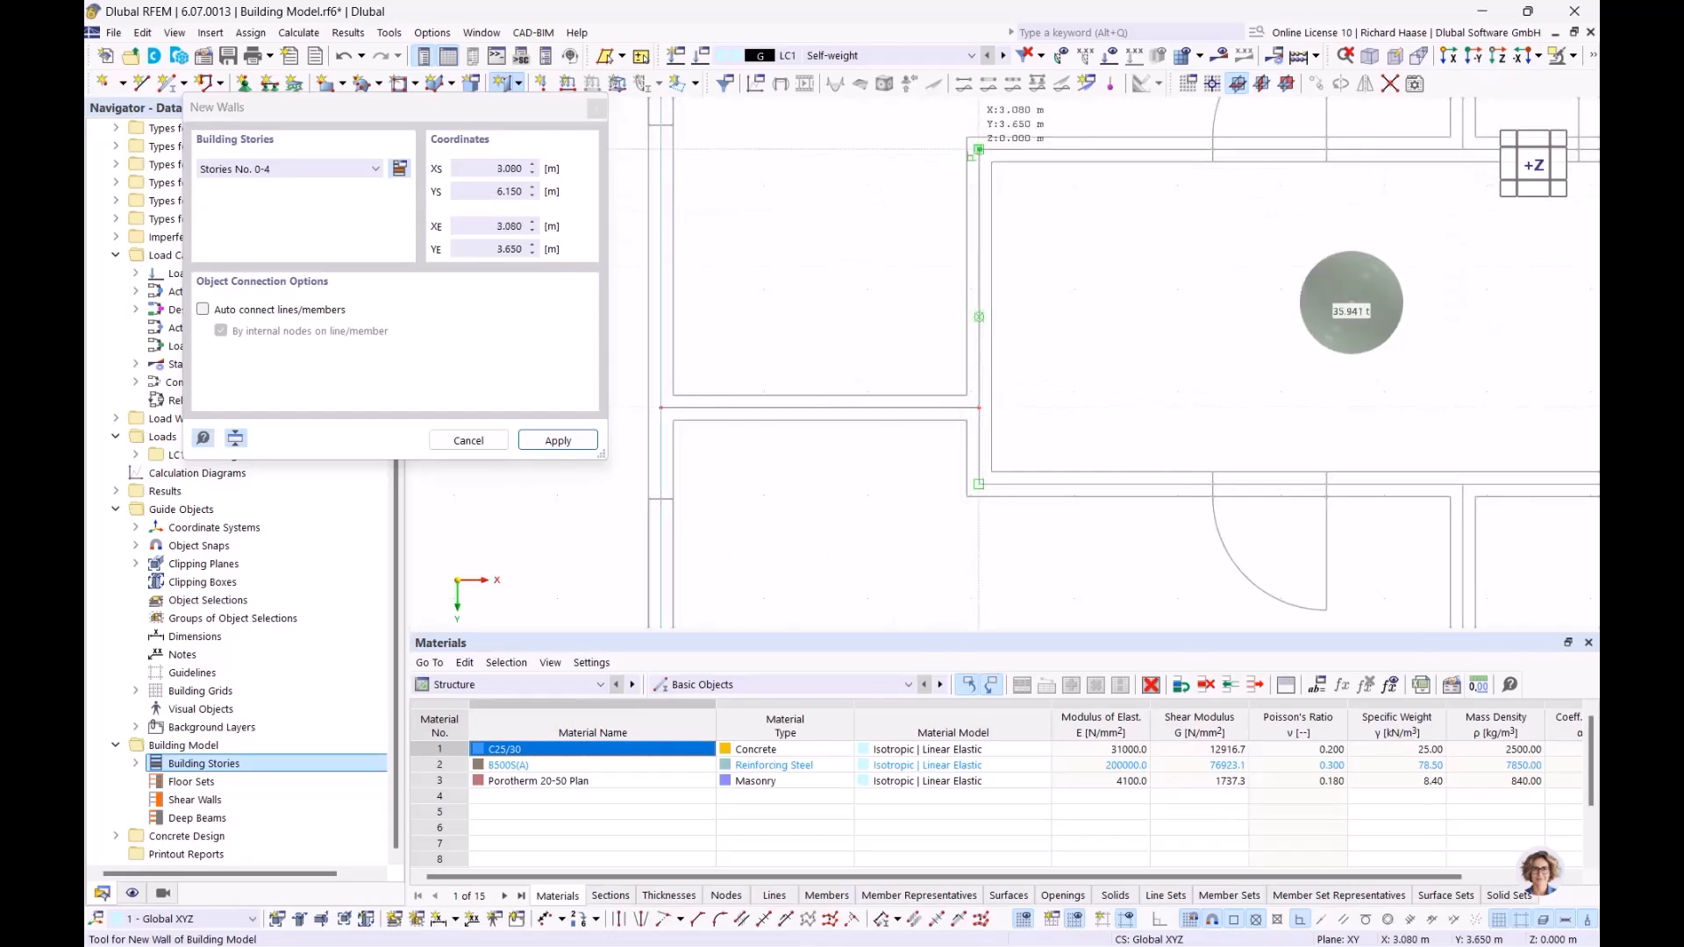
left_click(979, 149)
scroll(1380, 190, "down", 3)
middle_click_drag(1316, 191, 860, 191)
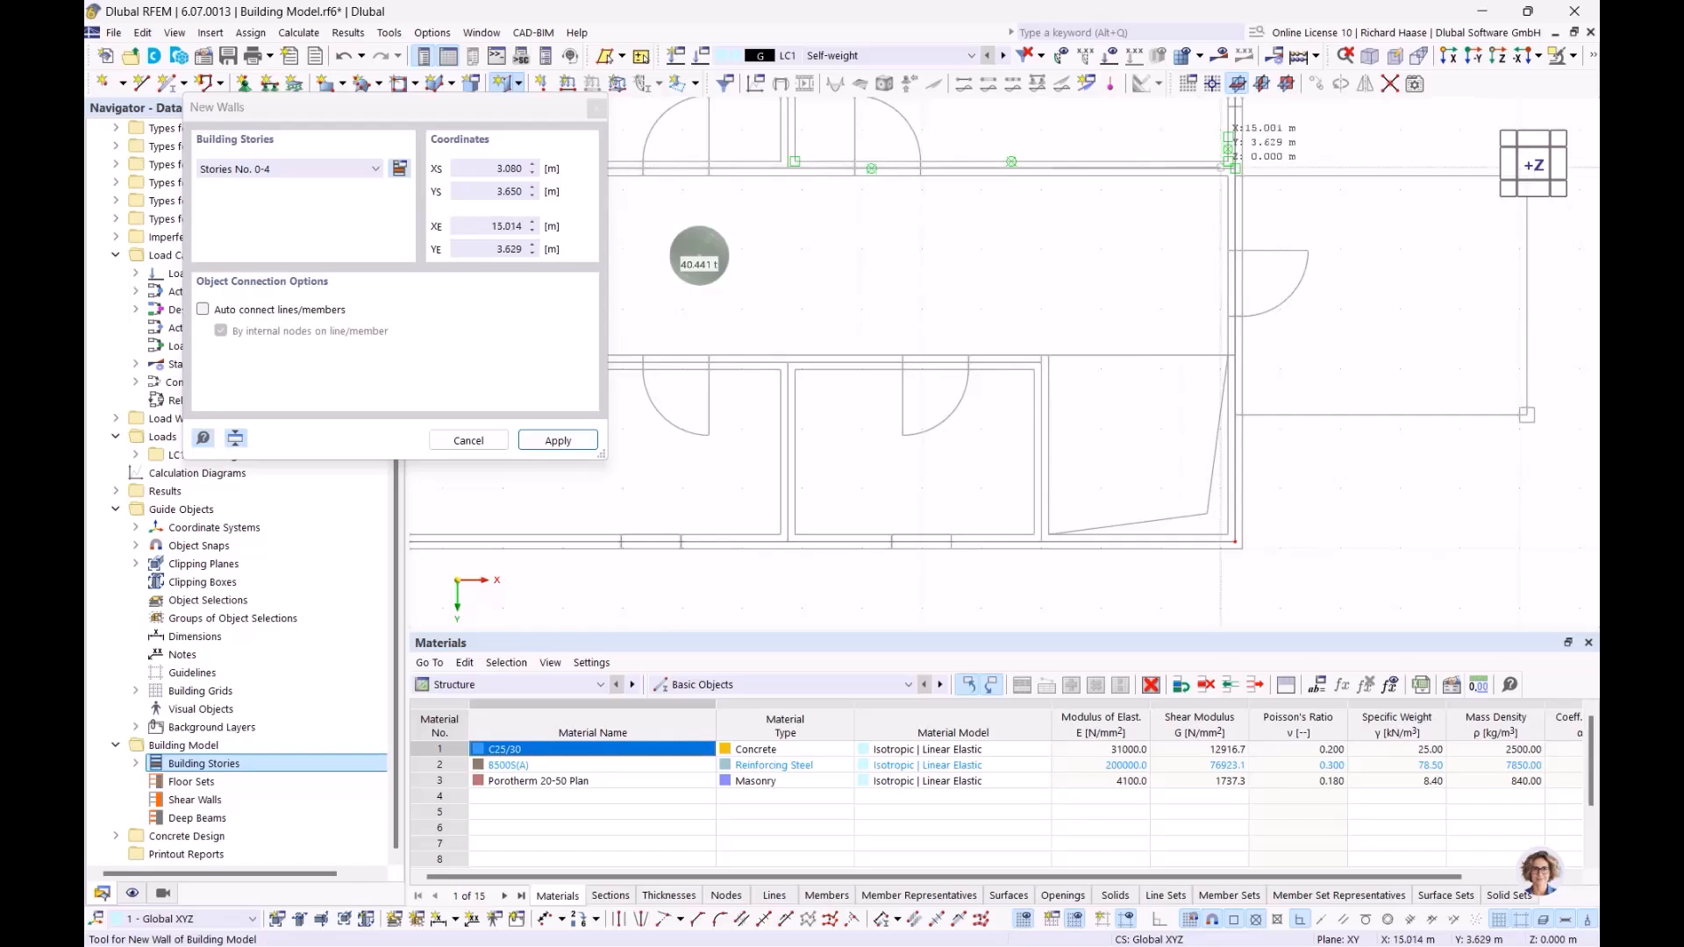
scroll(1230, 167, "up", 3)
left_click(1243, 173)
Step: Place a separate interior wall at X 7.760 from Y 3.650 to the exterior wall at Y 0
scroll(1243, 172, "down", 3)
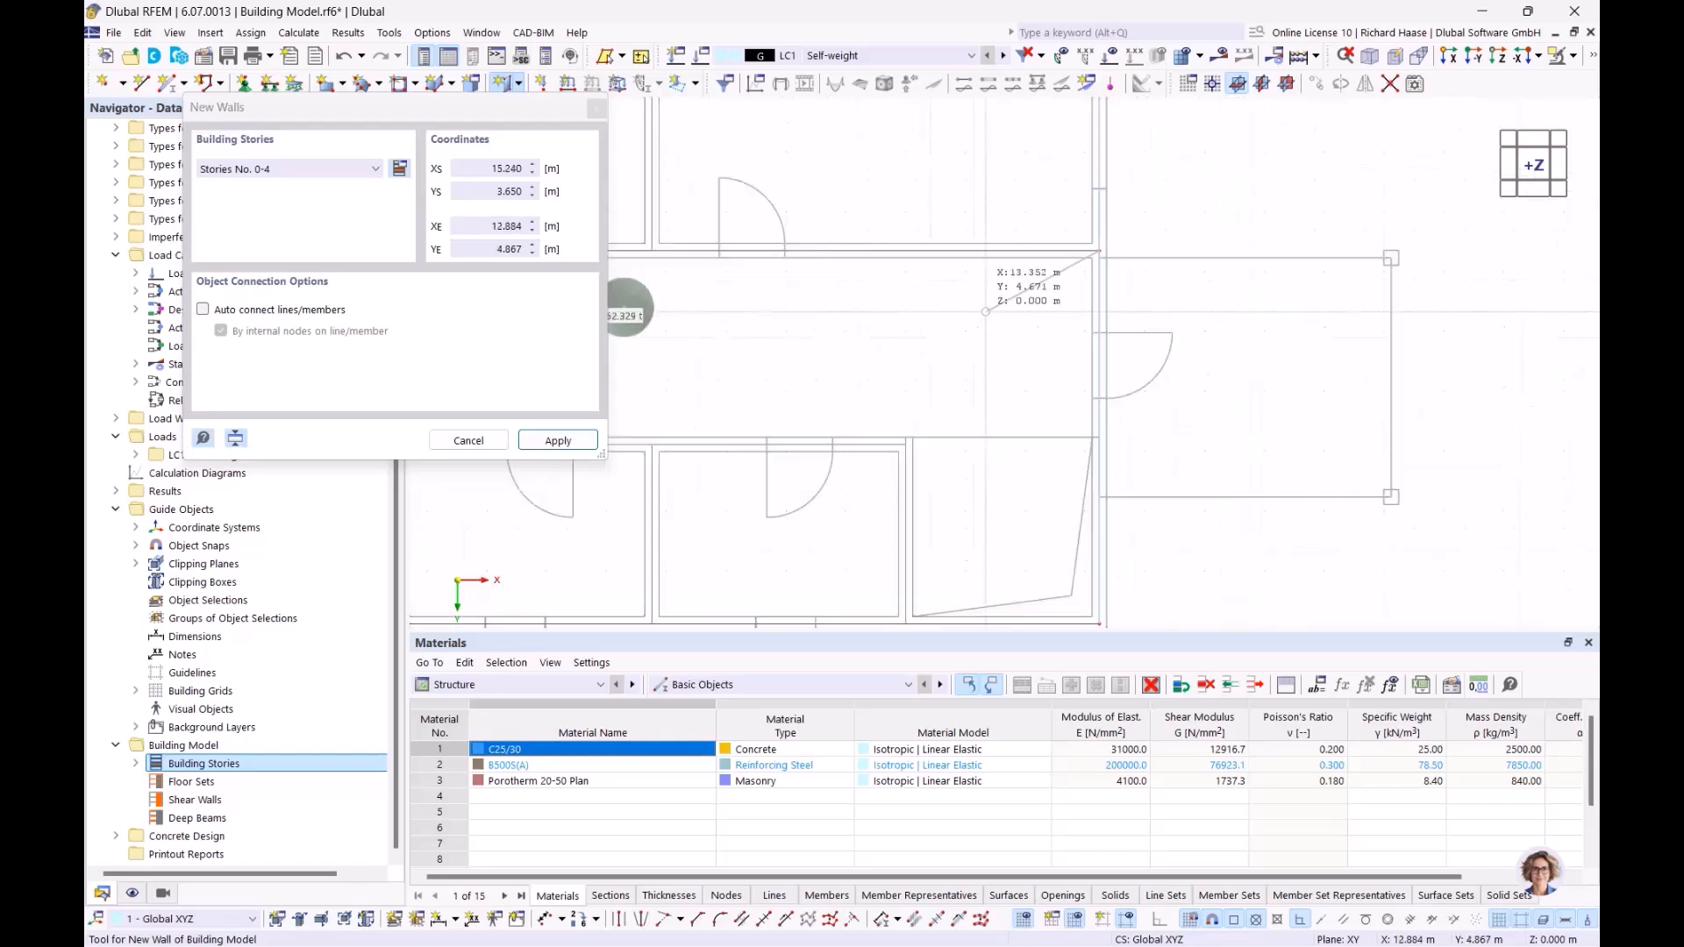
left_click(974, 379)
scroll(971, 263, "up", 2)
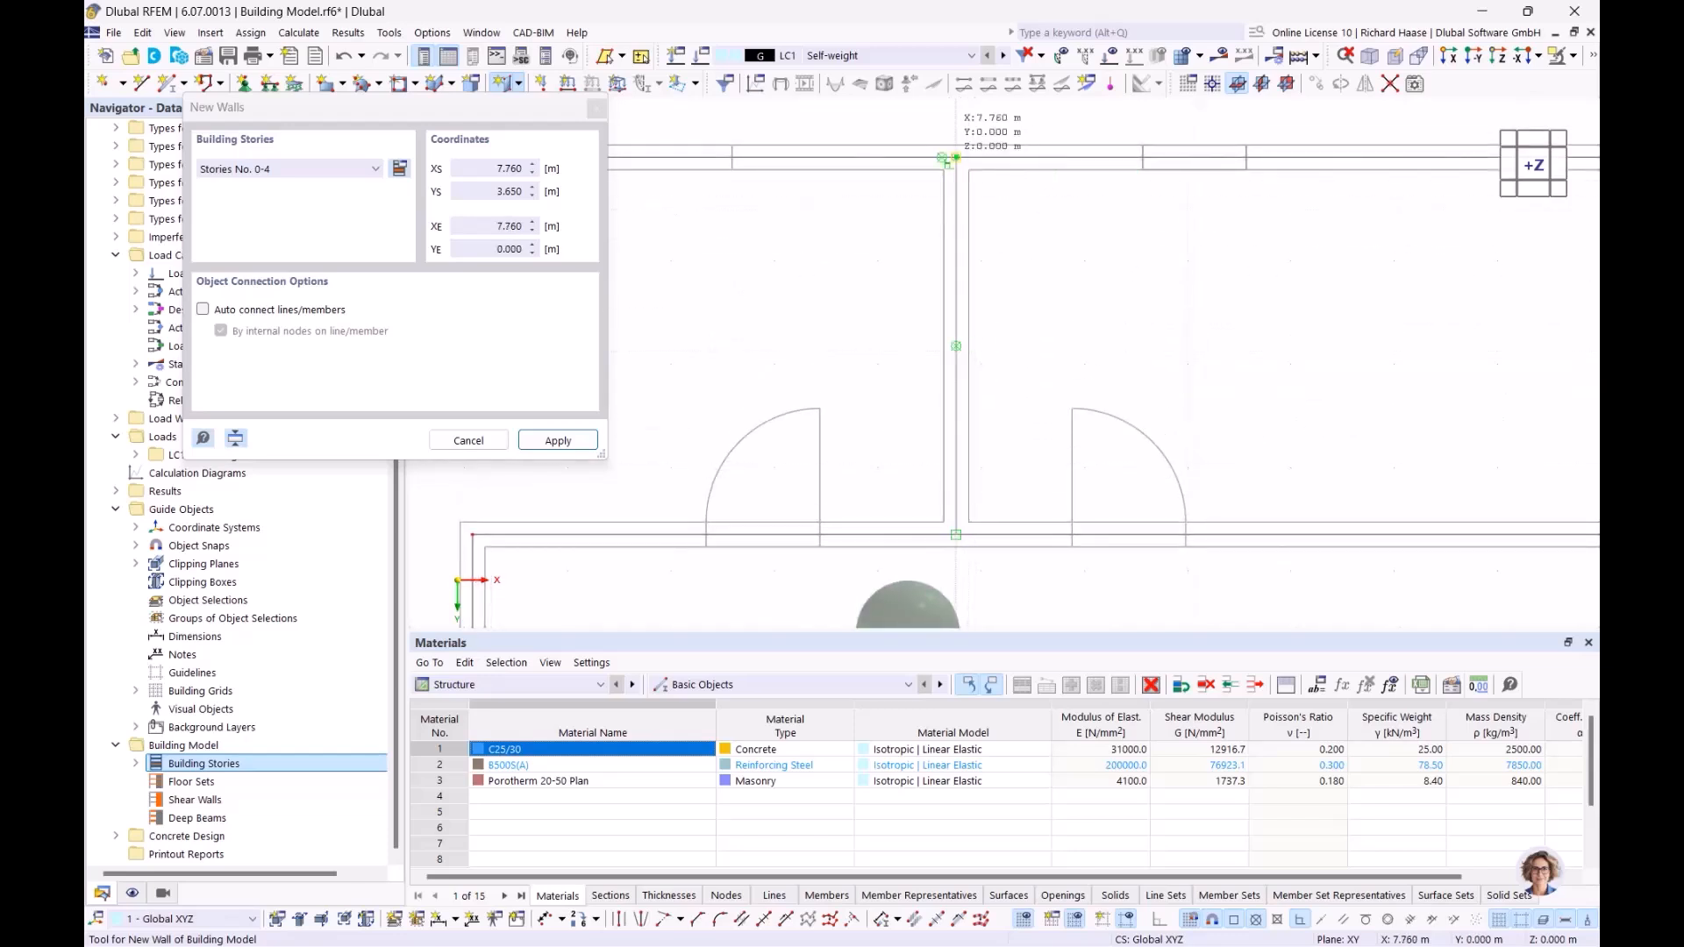
left_click(956, 157)
scroll(1034, 430, "down", 5)
middle_click_drag(932, 575, 947, 272)
scroll(888, 313, "up", 3)
right_click(892, 318)
Step: Place interior walls from X 3.080, Y 6.890 to X 12.000, Y 6.890 and on to the exterior wall at Y 9.890
left_click(778, 298)
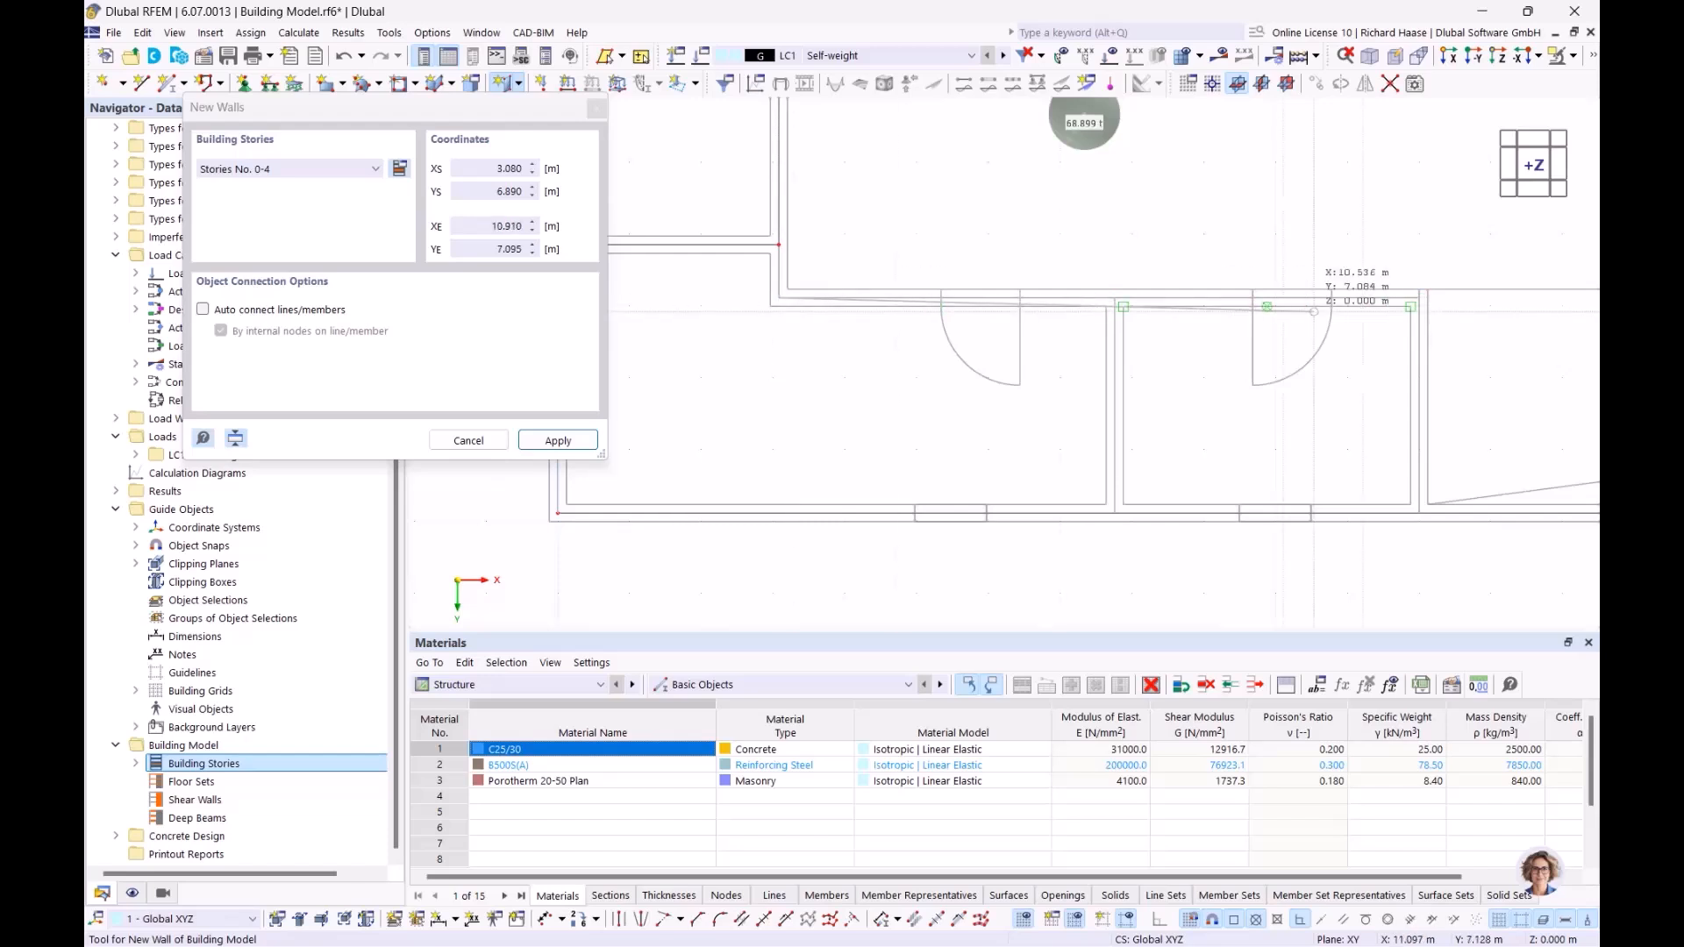
scroll(949, 304, "up", 4)
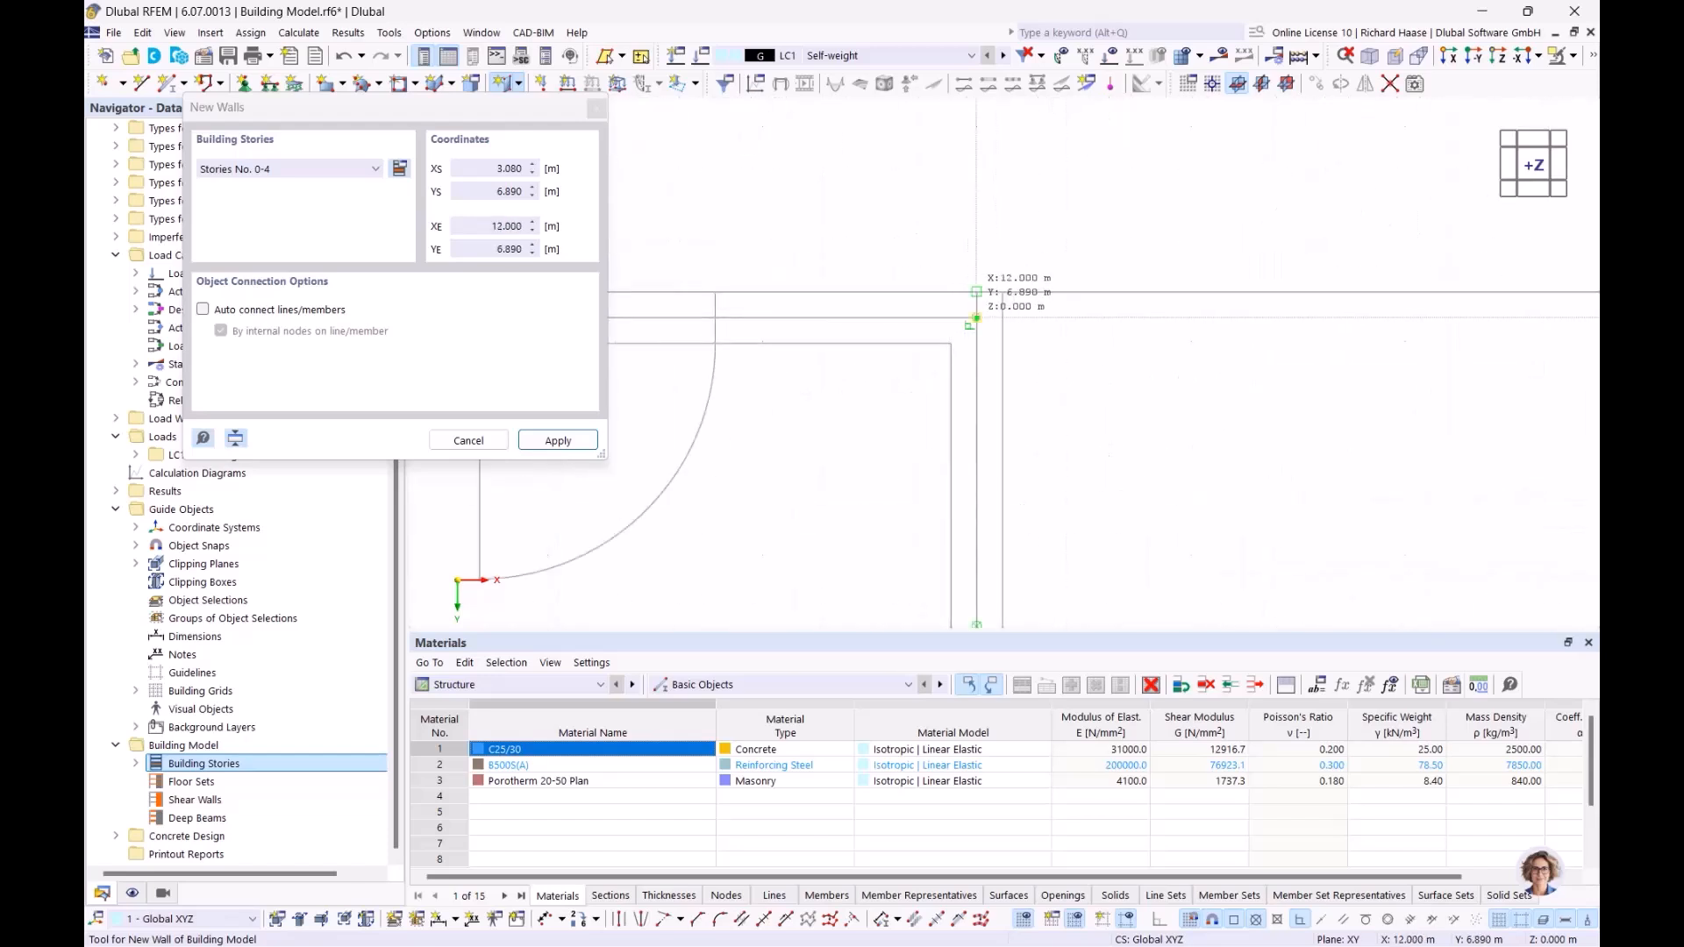
left_click(977, 319)
scroll(978, 474, "up", 4)
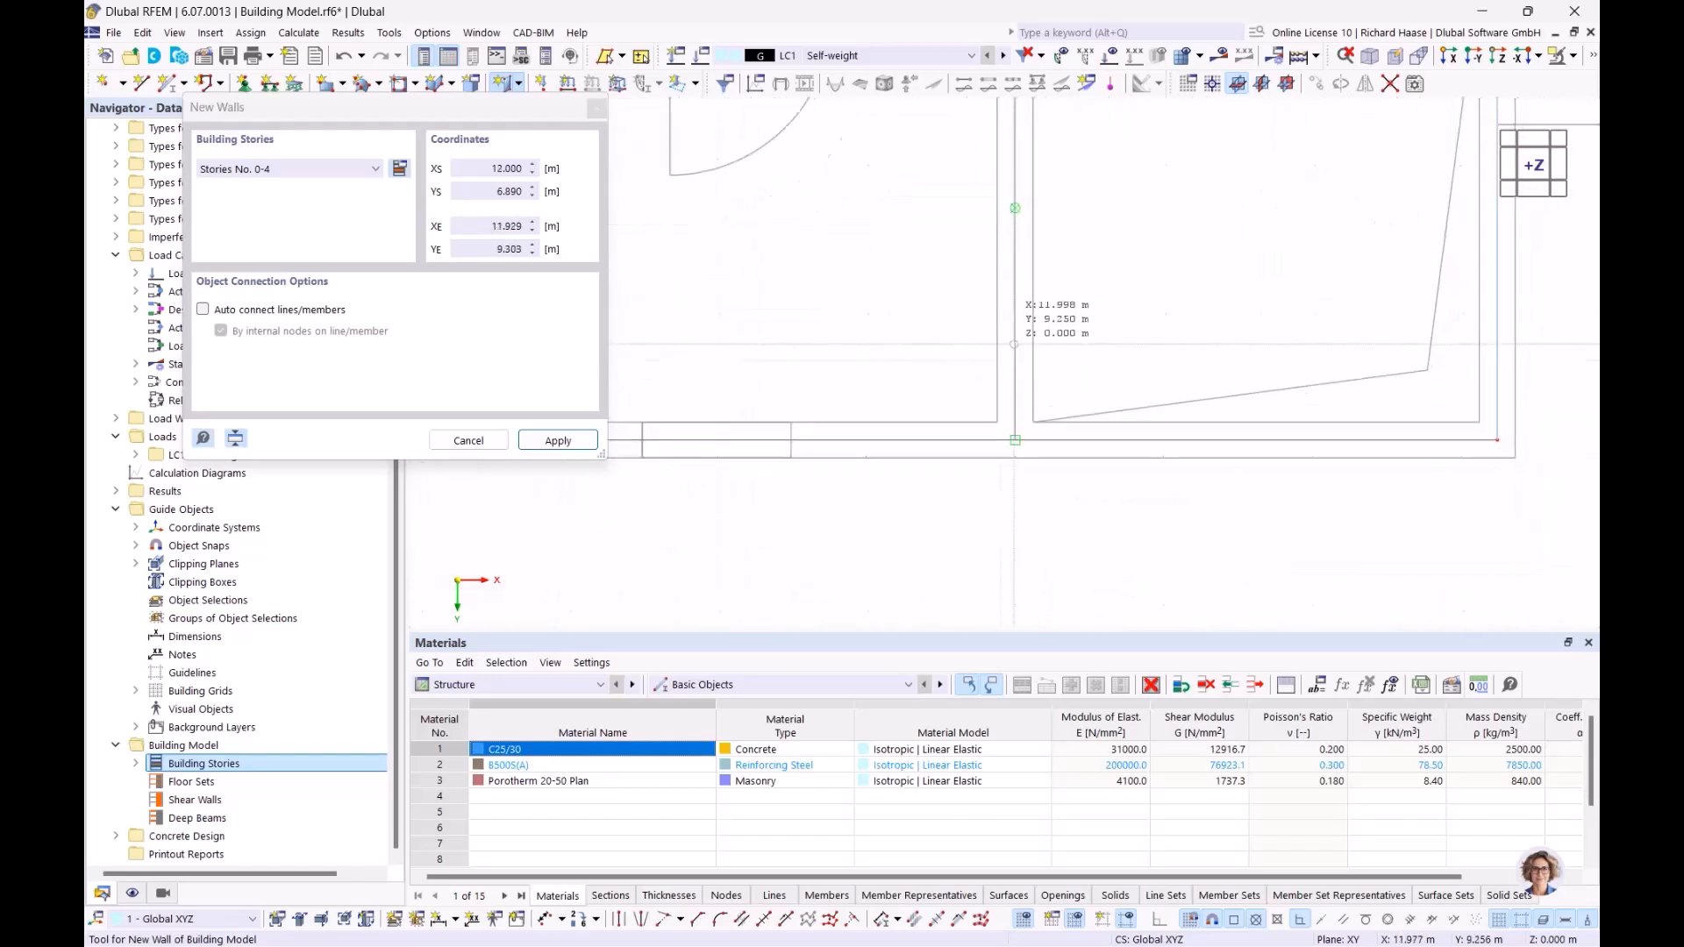
left_click(1012, 426)
scroll(783, 336, "down", 4)
middle_click_drag(783, 337, 1004, 362)
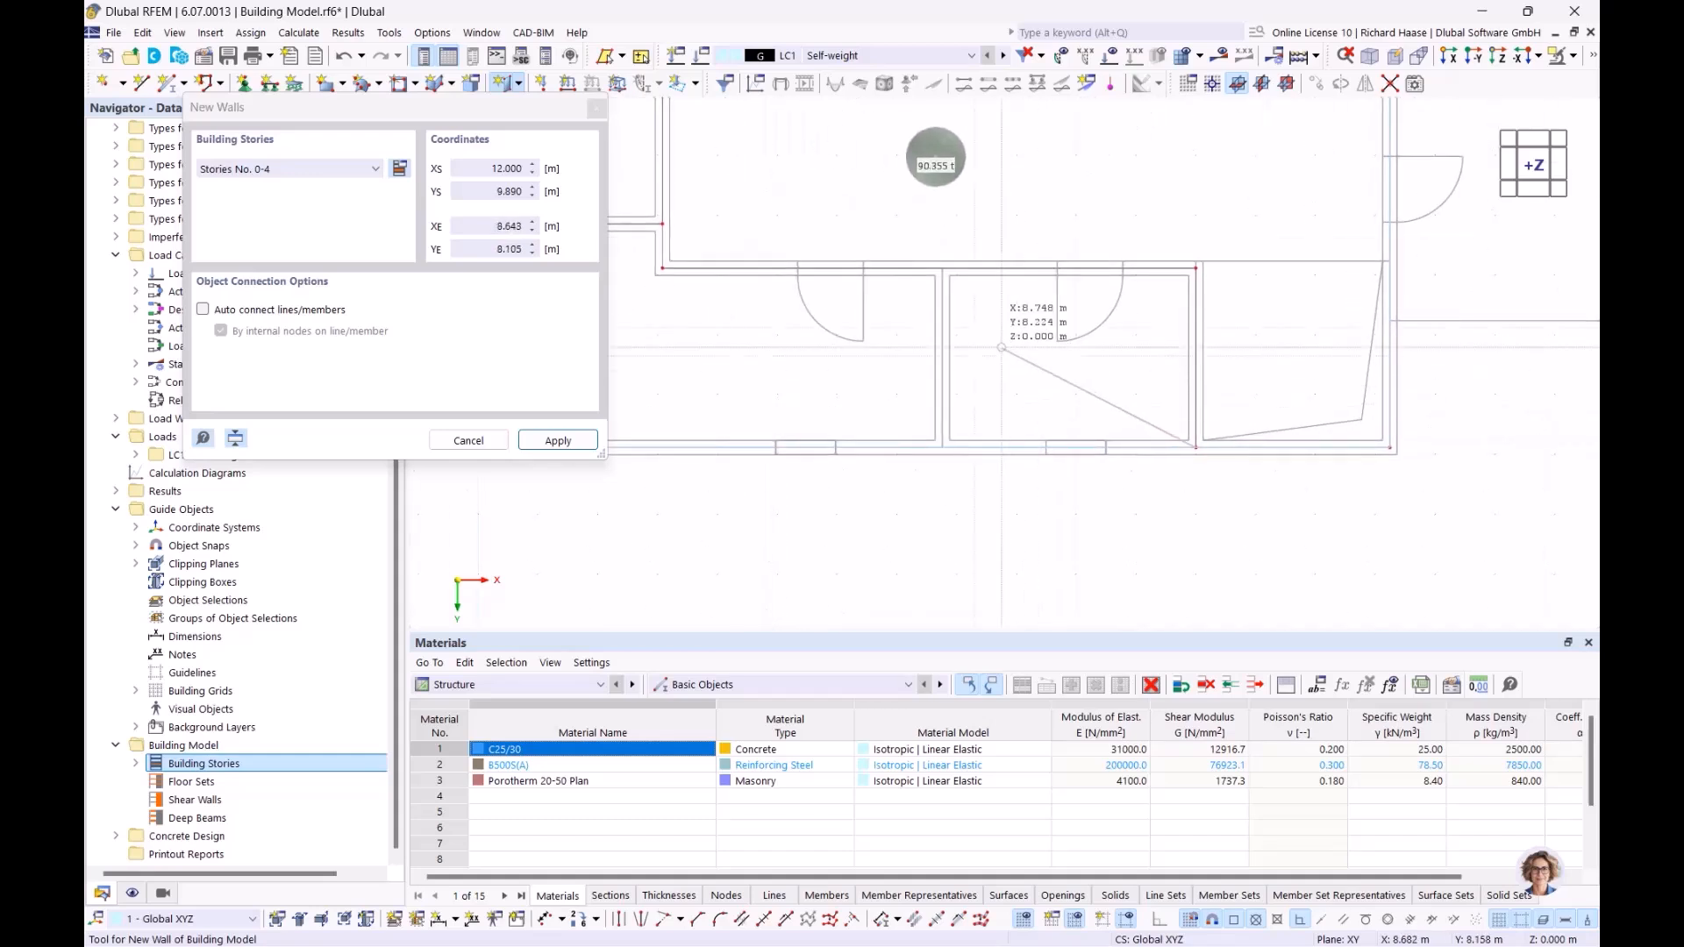
scroll(974, 343, "up", 2)
right_click(976, 335)
Step: Place an interior wall at X 7.760 from Y 6.890 to Y 9.890, and end the wall command
left_click(928, 242)
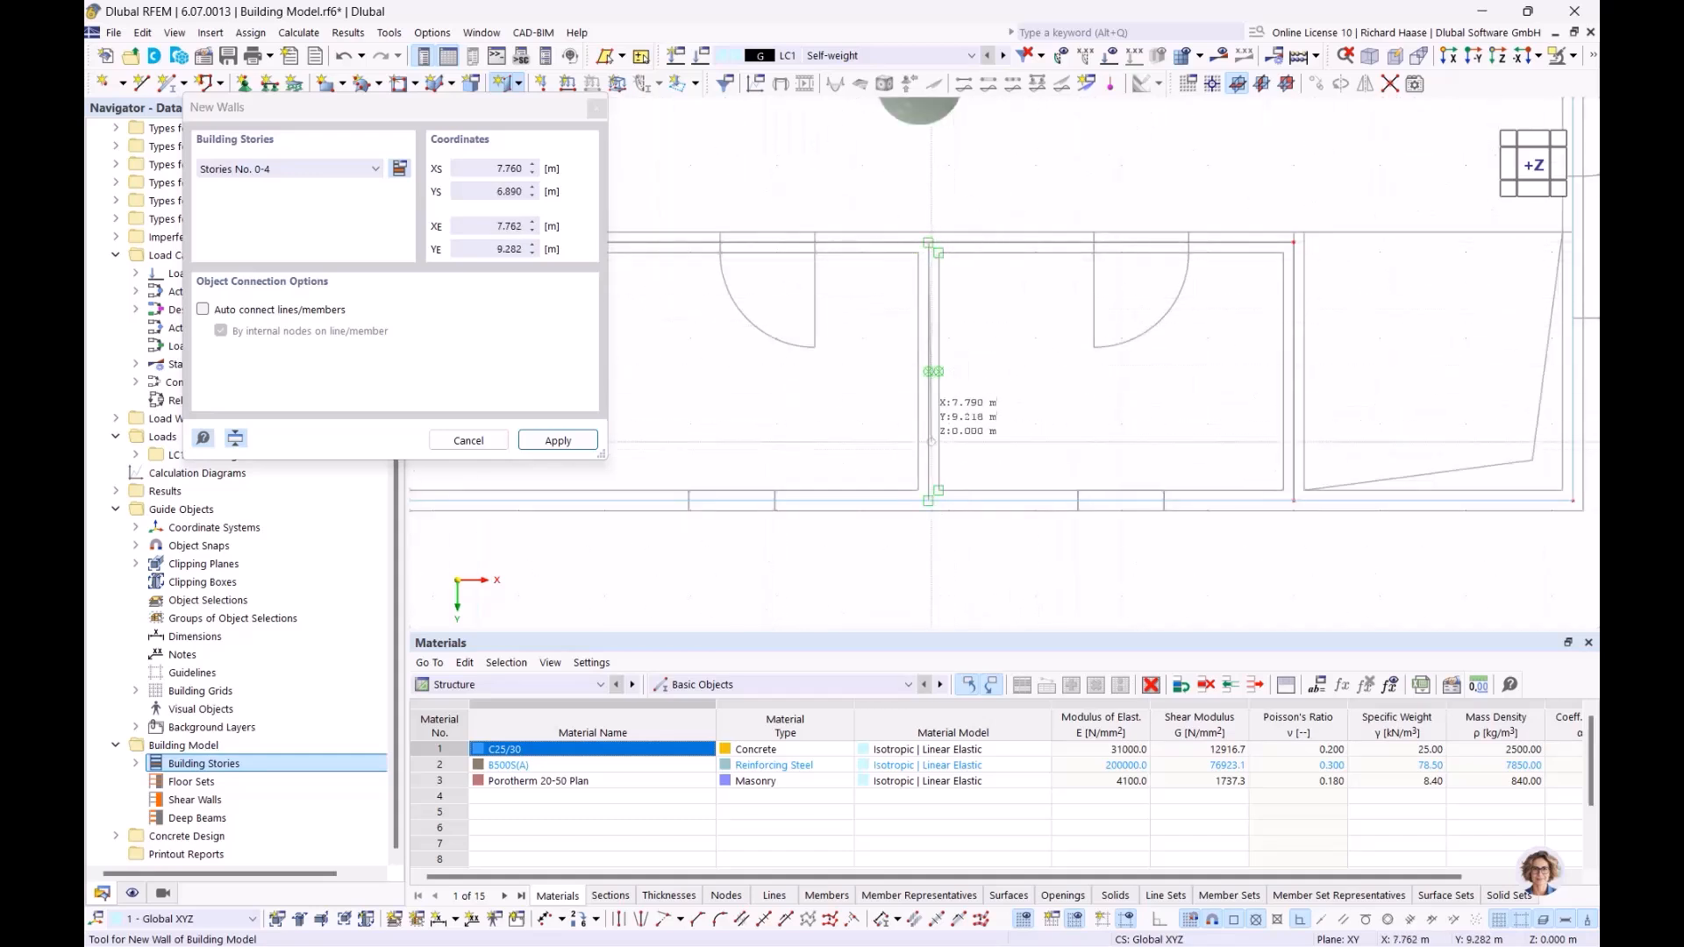
left_click(928, 501)
scroll(1128, 321, "down", 5)
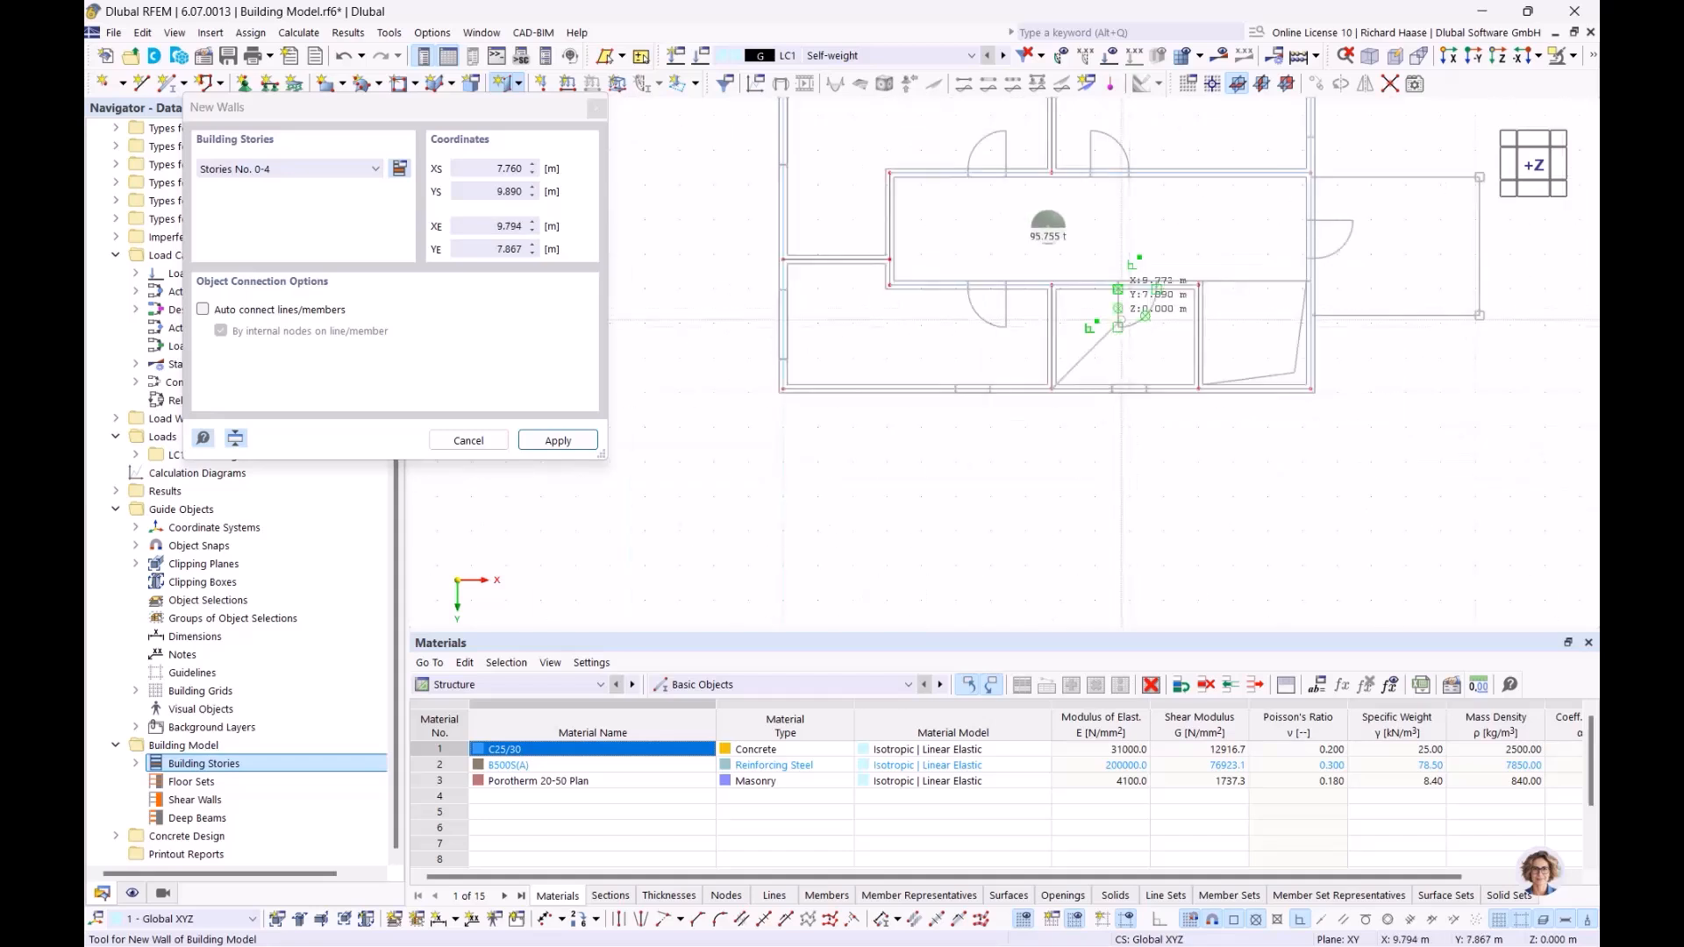
right_click(1184, 235)
scroll(1166, 240, "down", 1)
right_click(1170, 241)
scroll(1172, 245, "down", 1)
middle_click_drag(1126, 264, 864, 329)
middle_click_drag(944, 302, 901, 295, "ctrl")
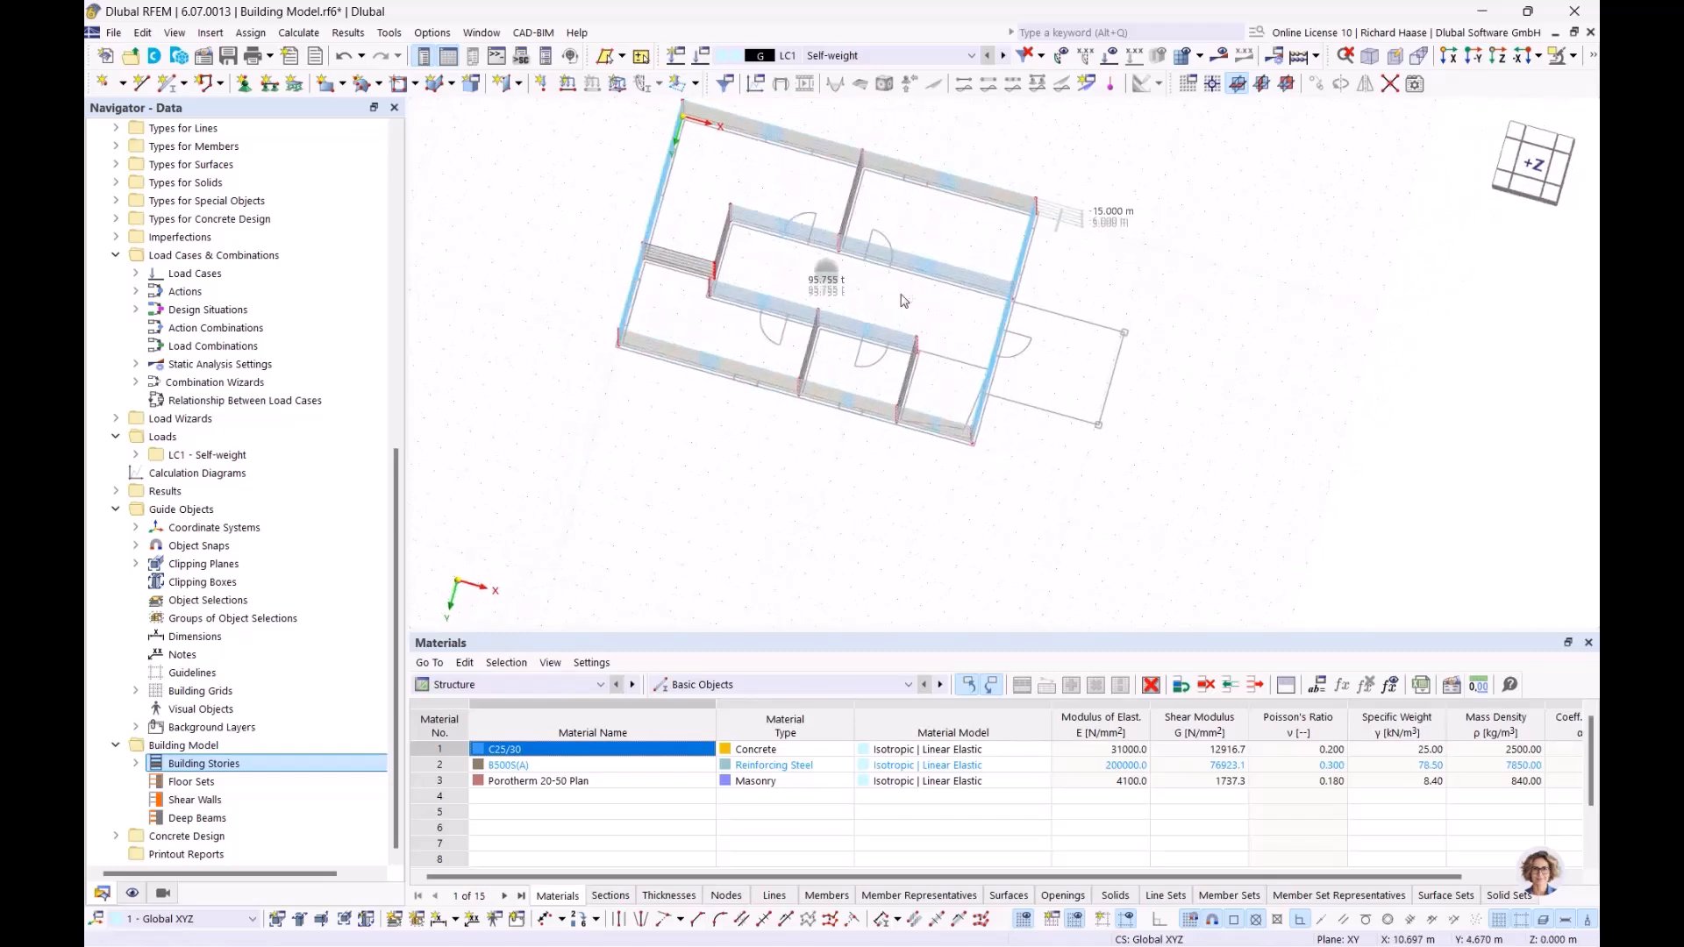
Step: Set up a new column with section R_M1 250/250 in C25/30, restricted to Story No. 0
left_click(1529, 164)
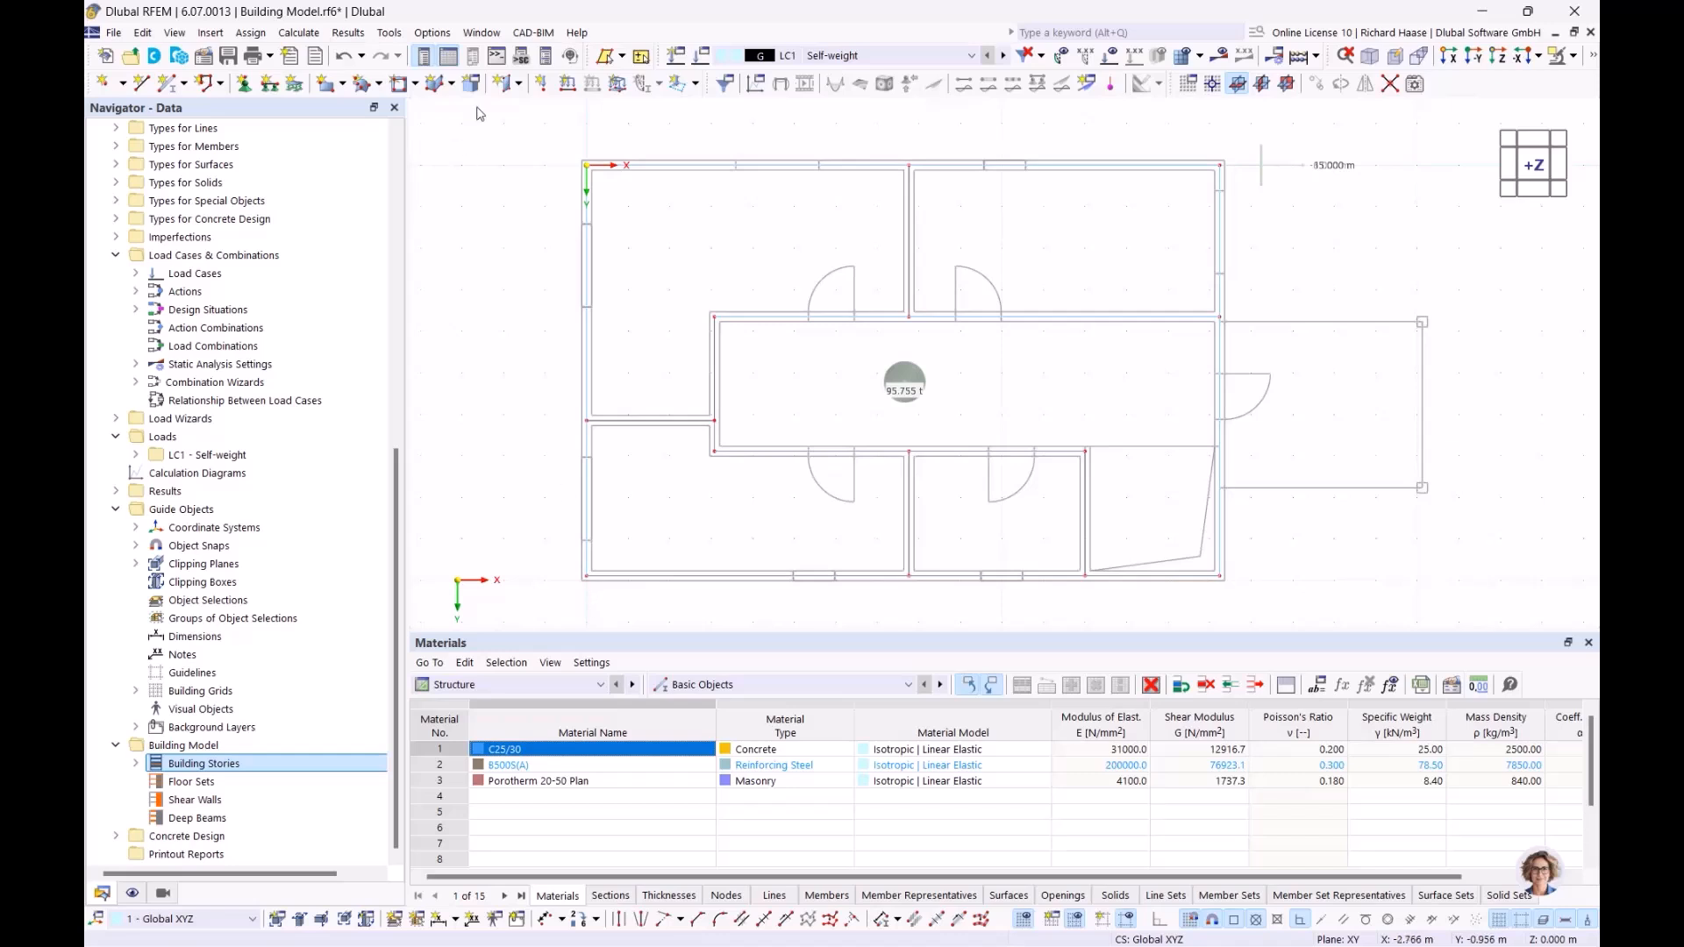
left_click(519, 85)
left_click(538, 111)
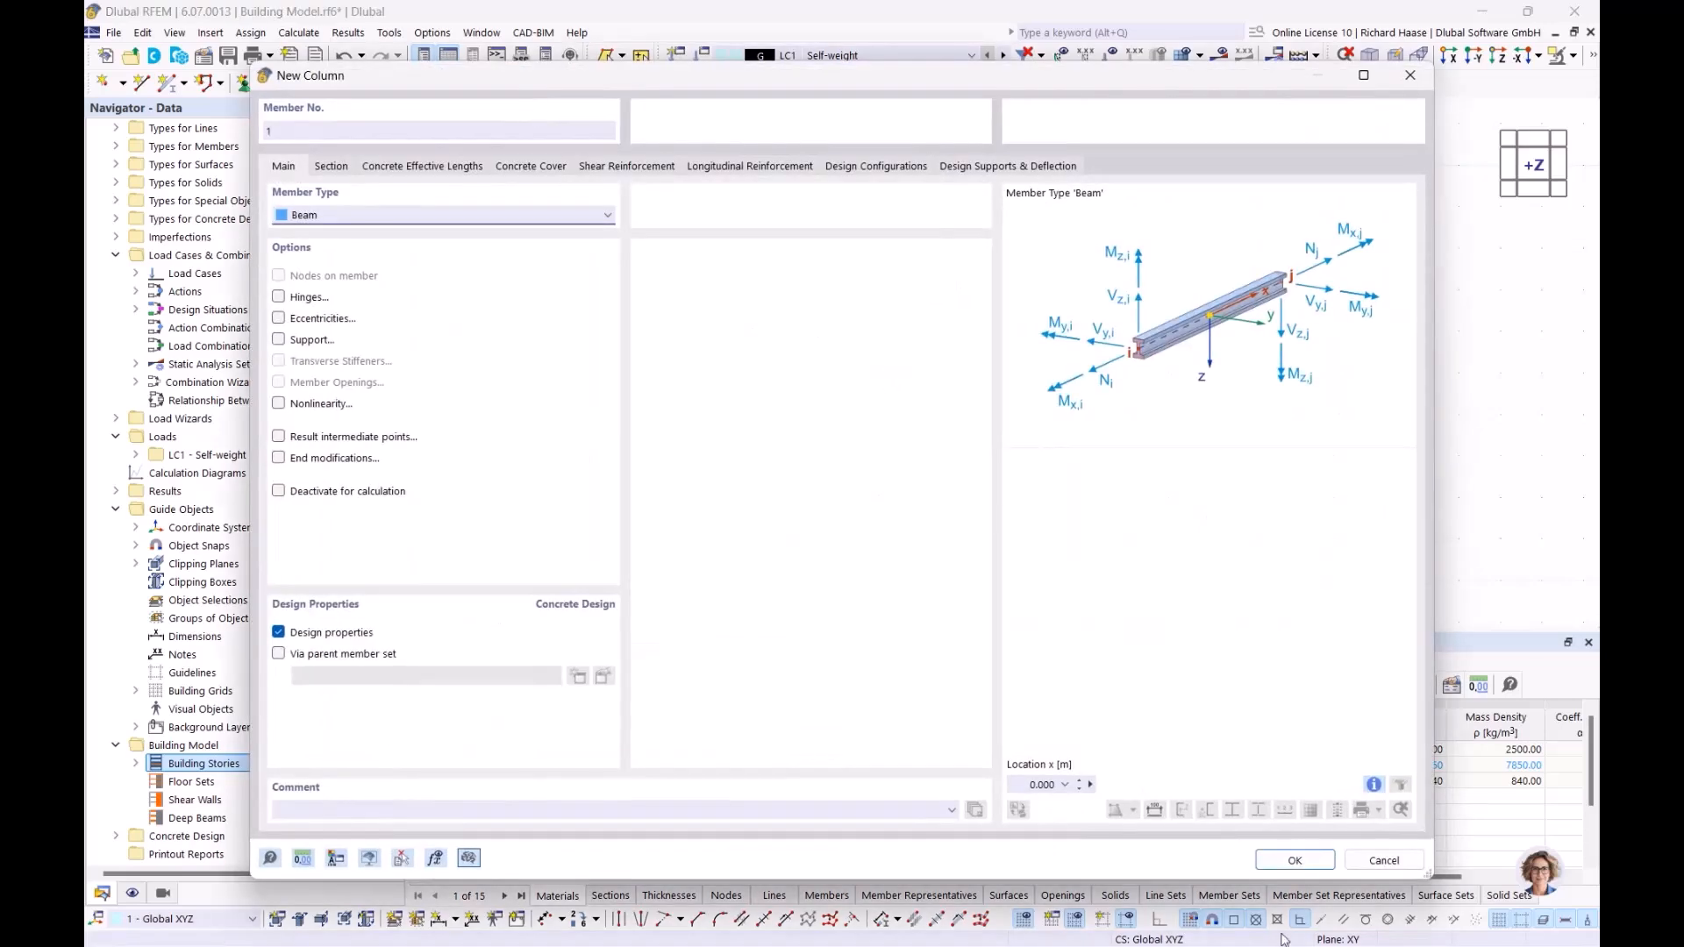
left_click(332, 167)
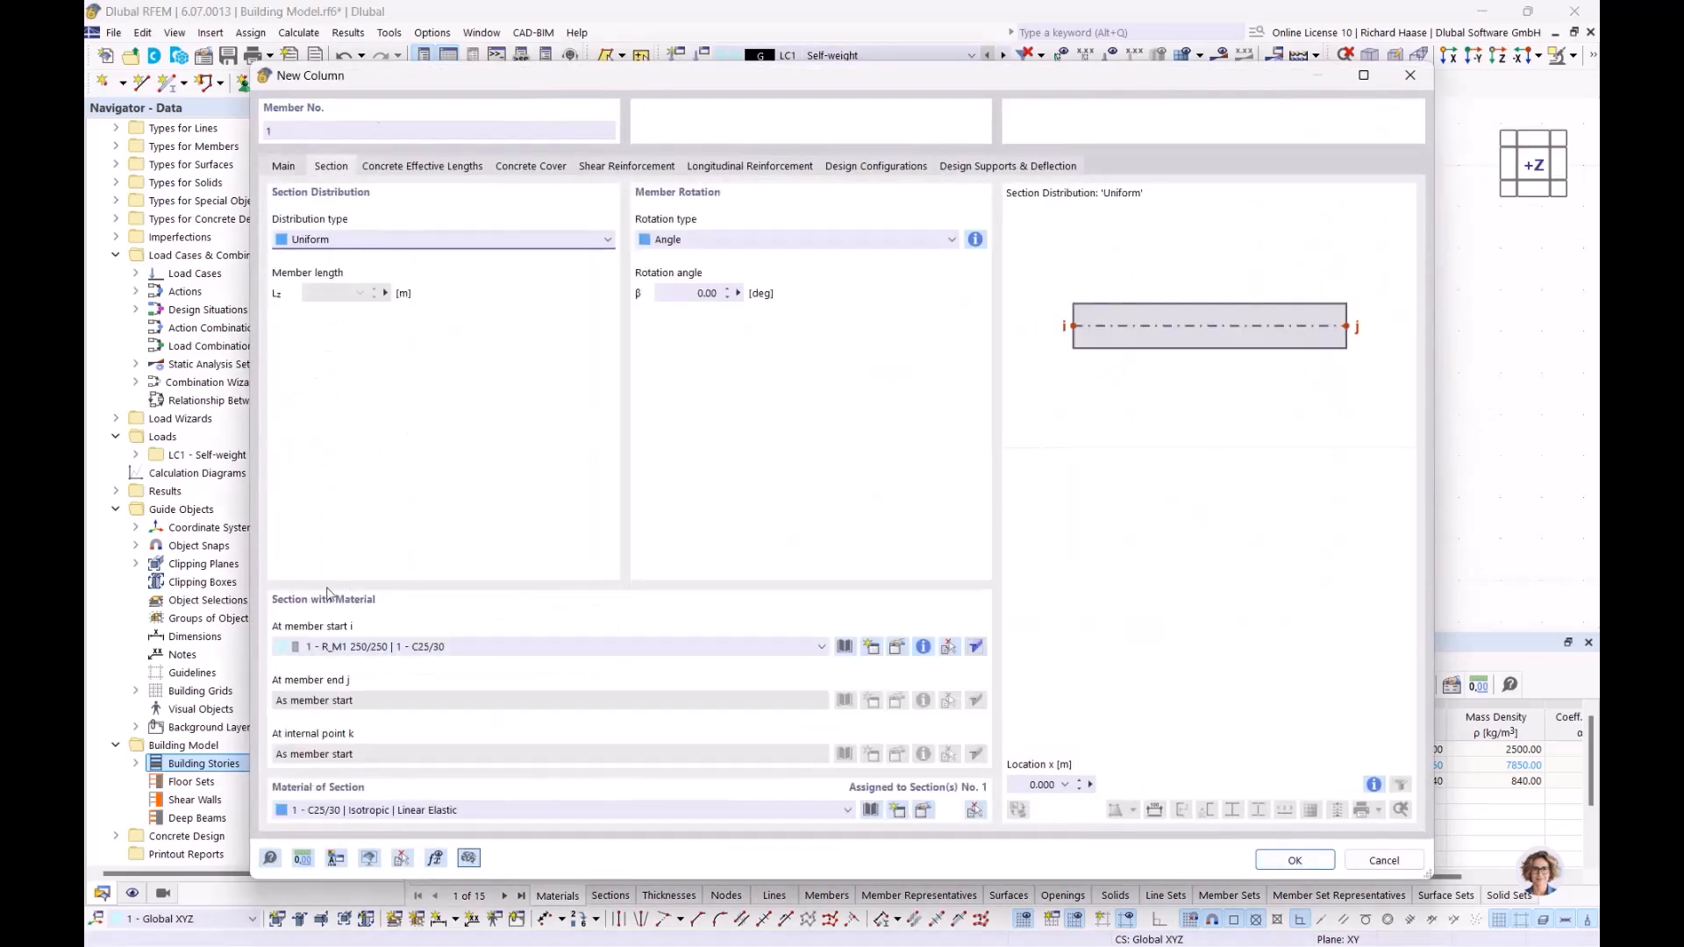
left_click(1294, 861)
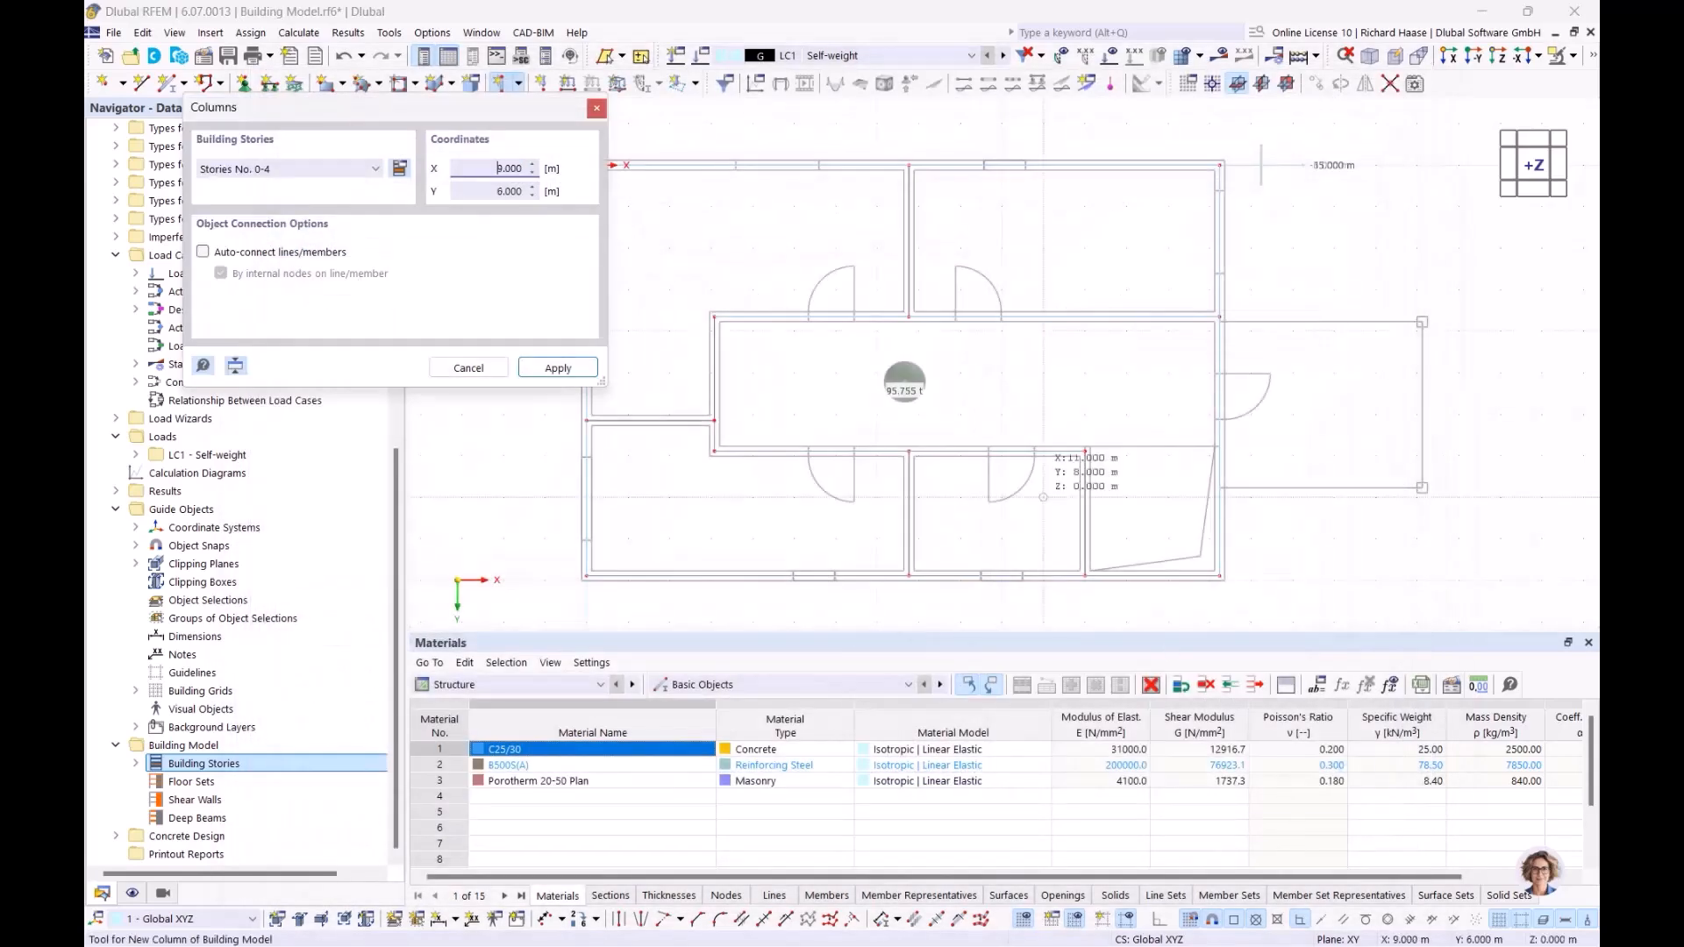
left_click(340, 171)
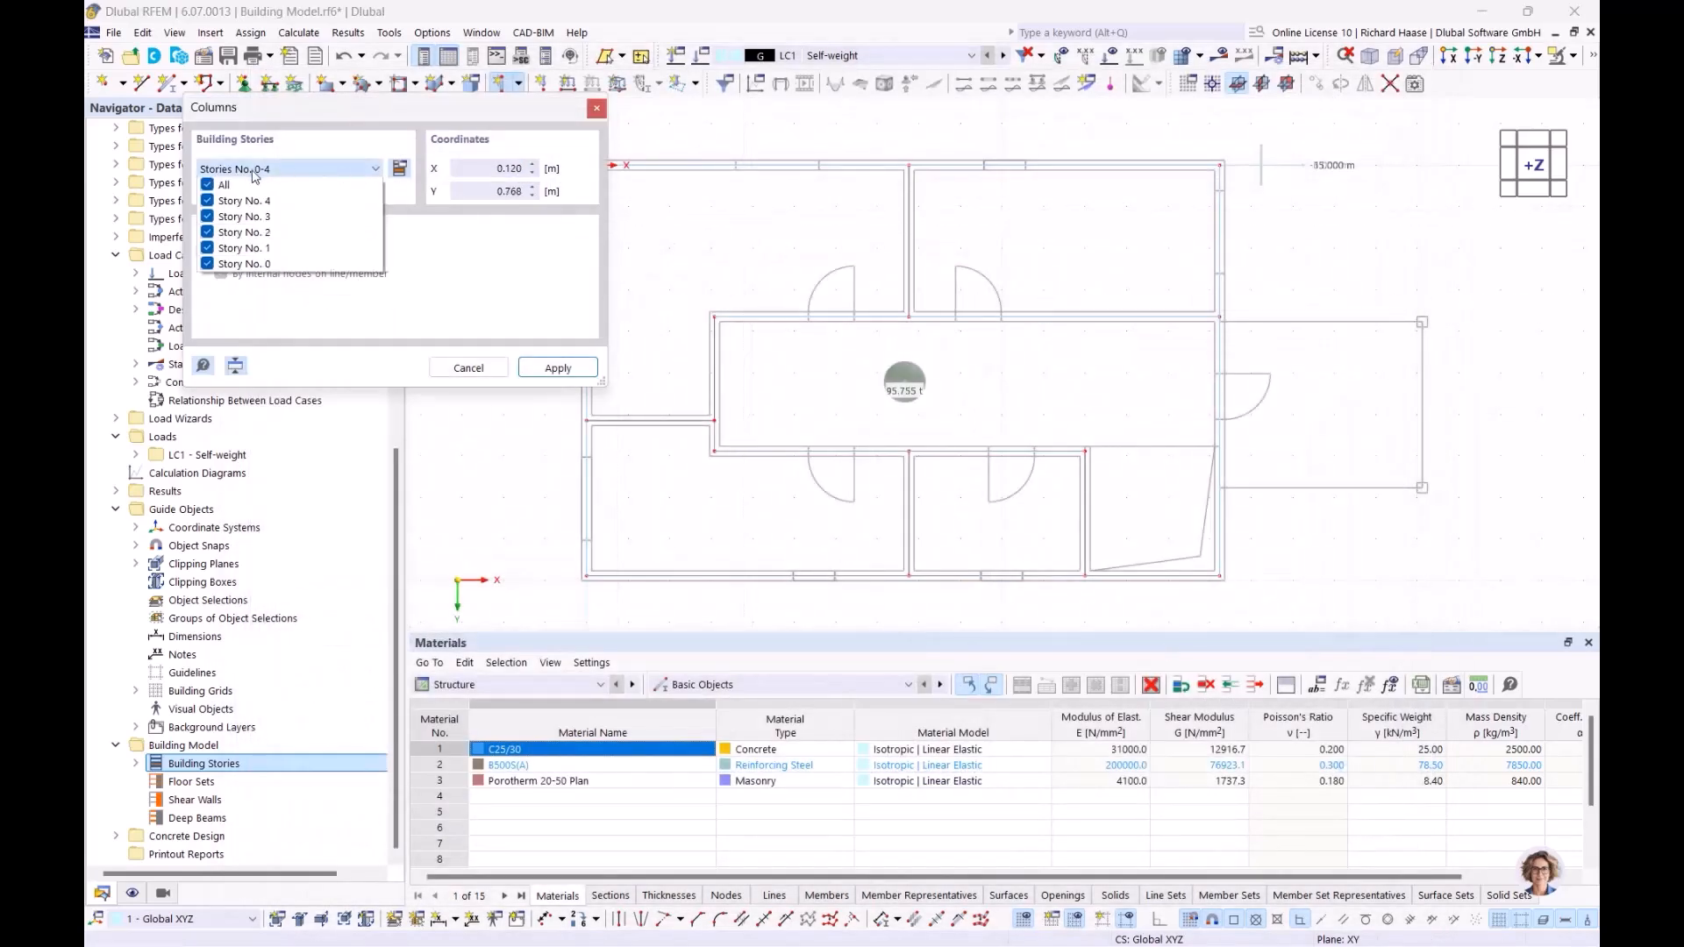
left_click(209, 186)
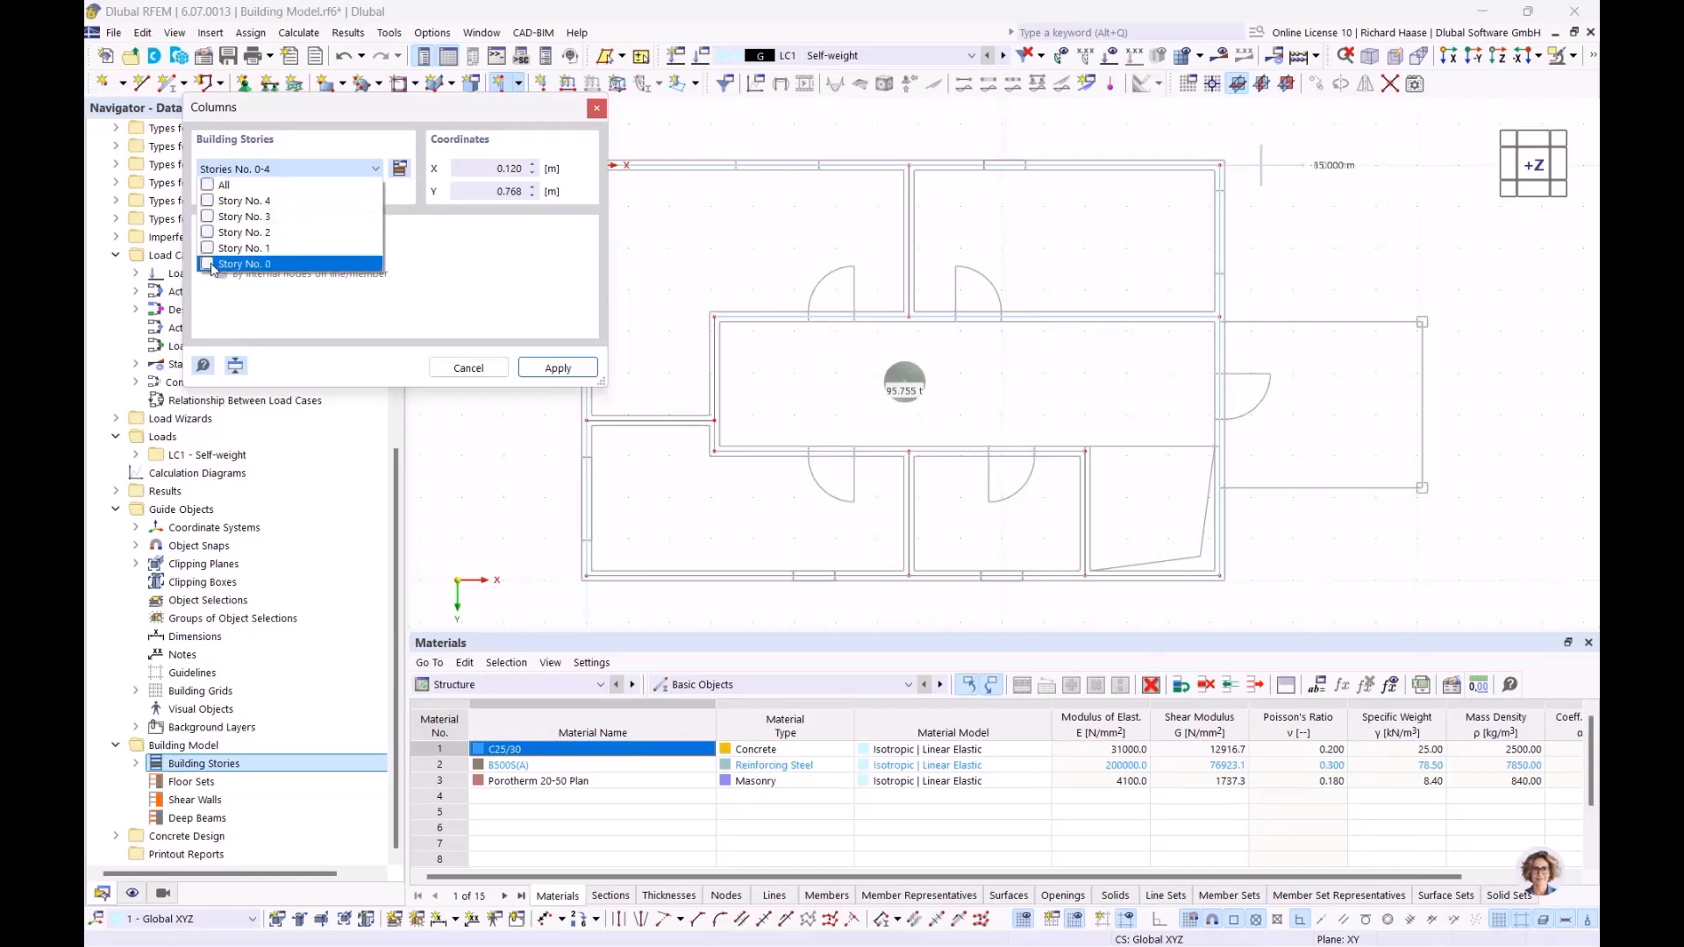
left_click(558, 369)
left_click(558, 369)
Step: Place columns at the two outer corners of the entrance outline outside the exterior wall, and end the column command
scroll(906, 307, "up", 6)
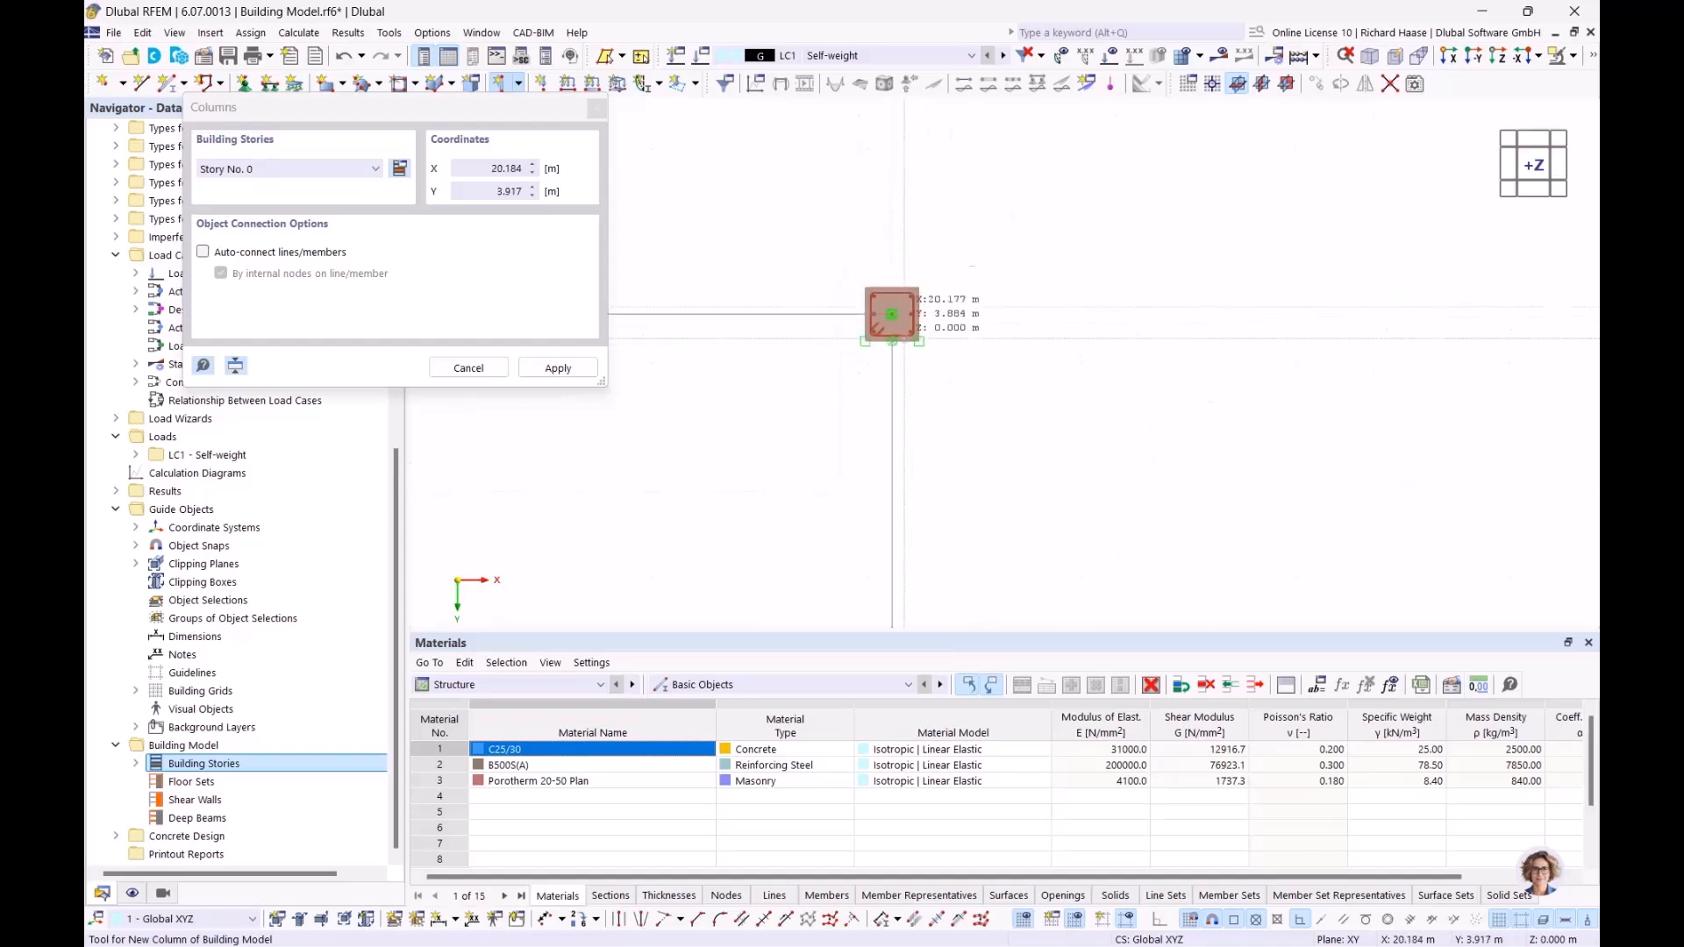
left_click(923, 553)
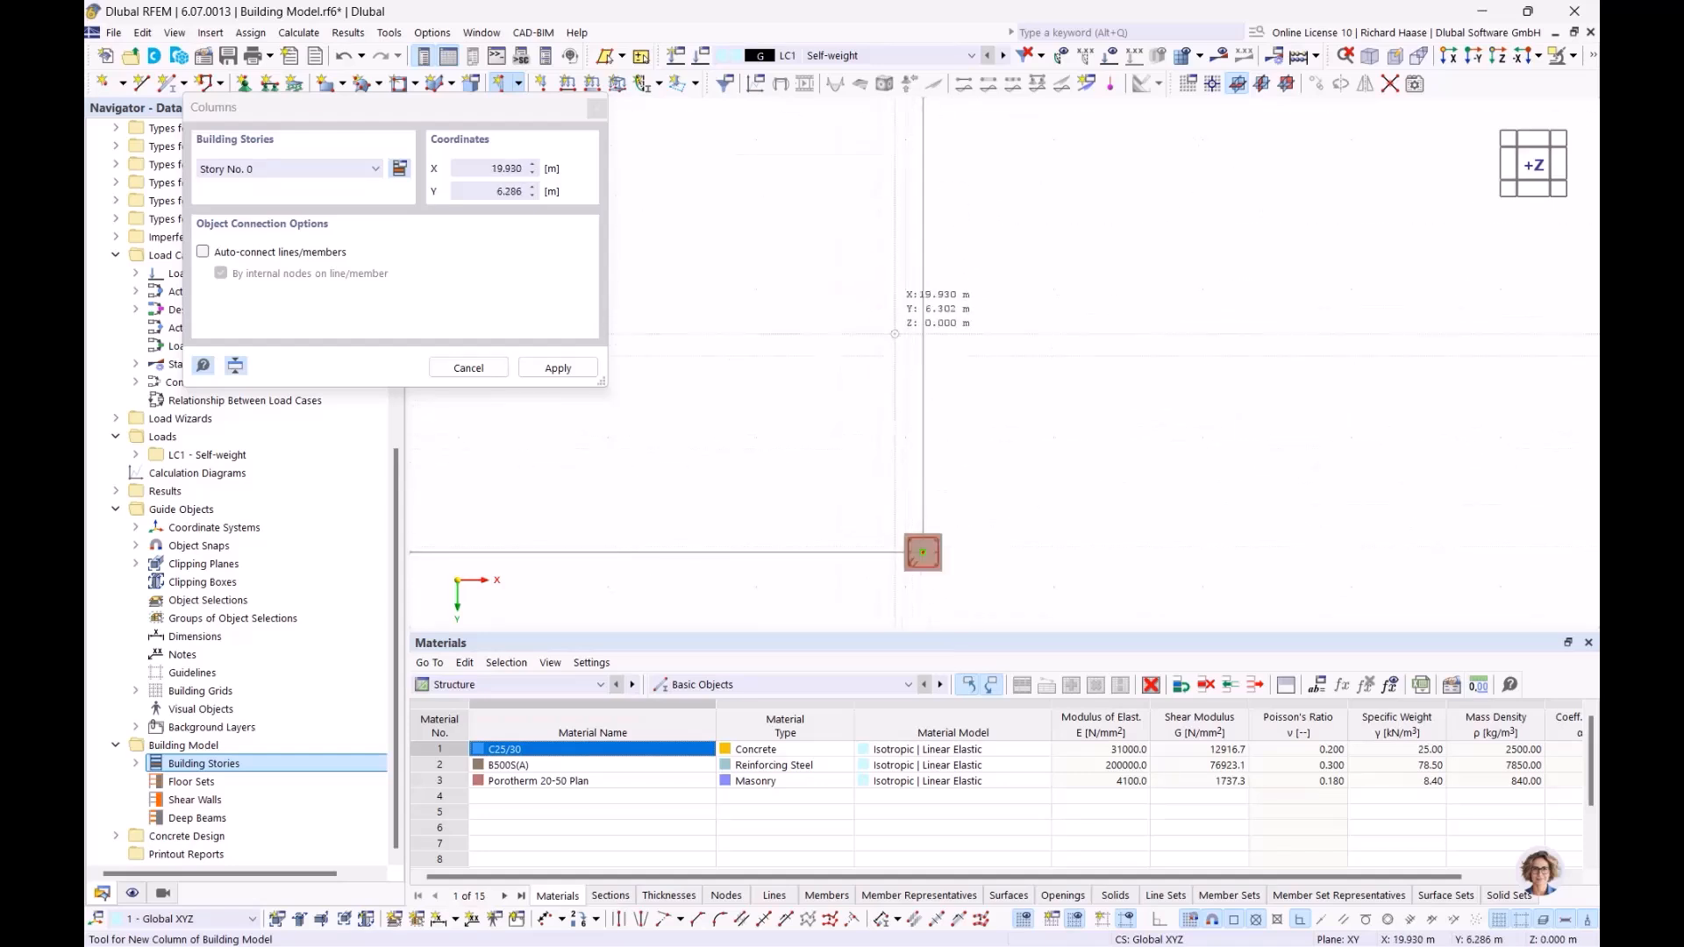
scroll(891, 328, "down", 5)
middle_click_drag(885, 316, 1044, 377)
key("Escape")
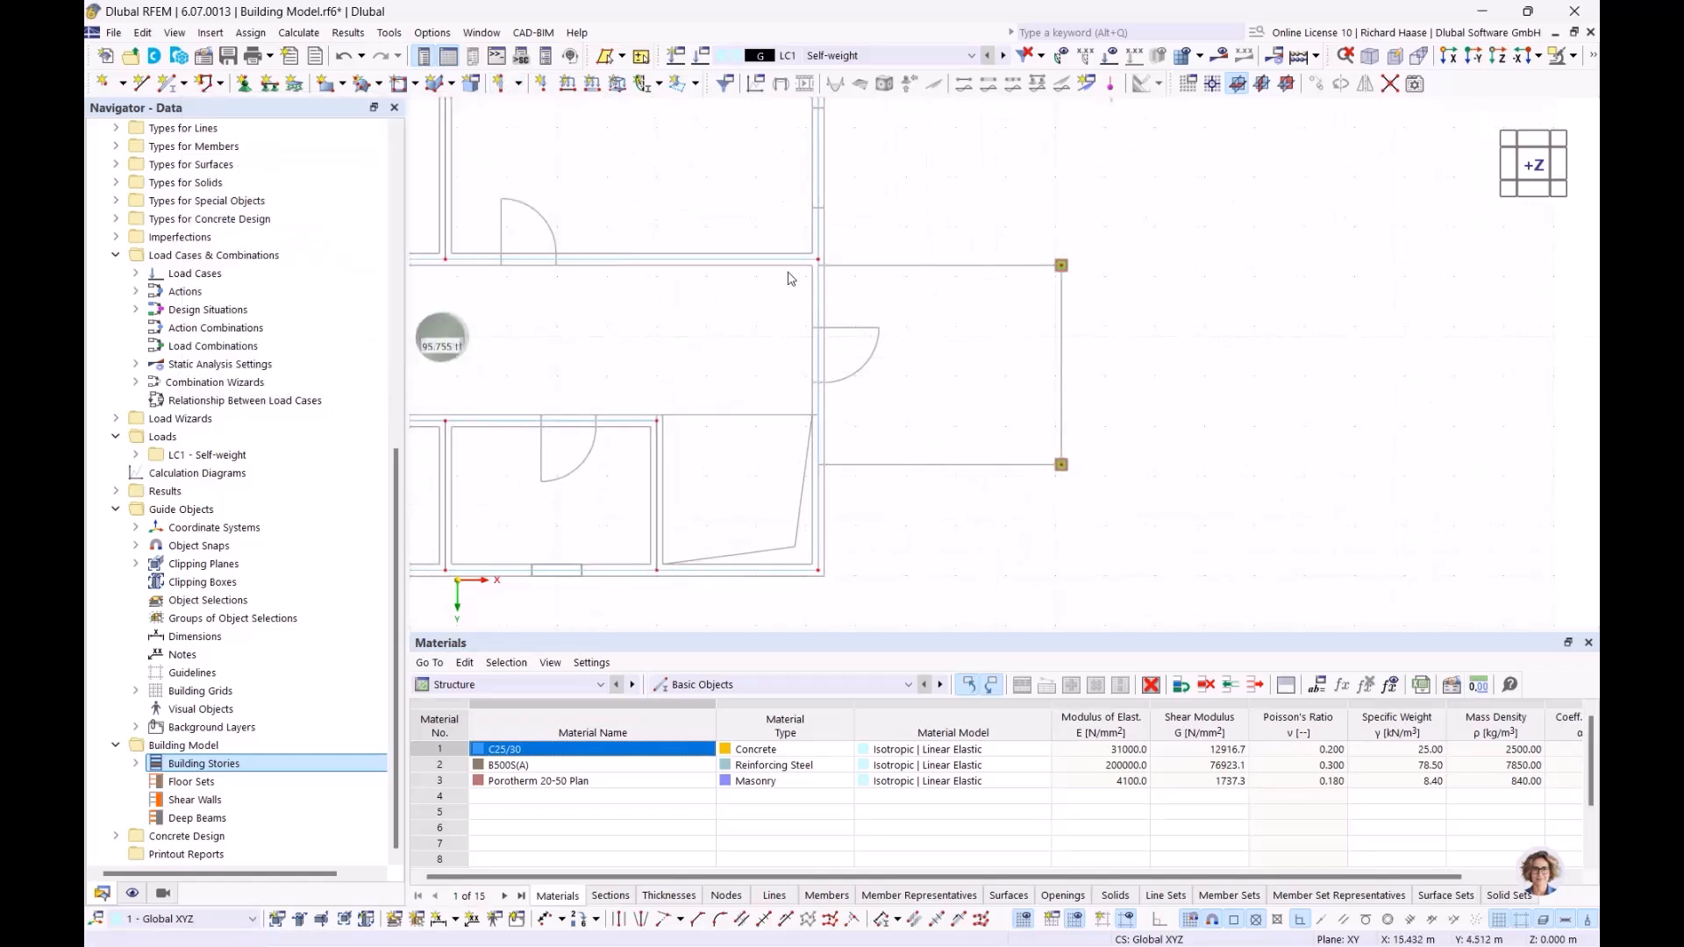
left_click(521, 84)
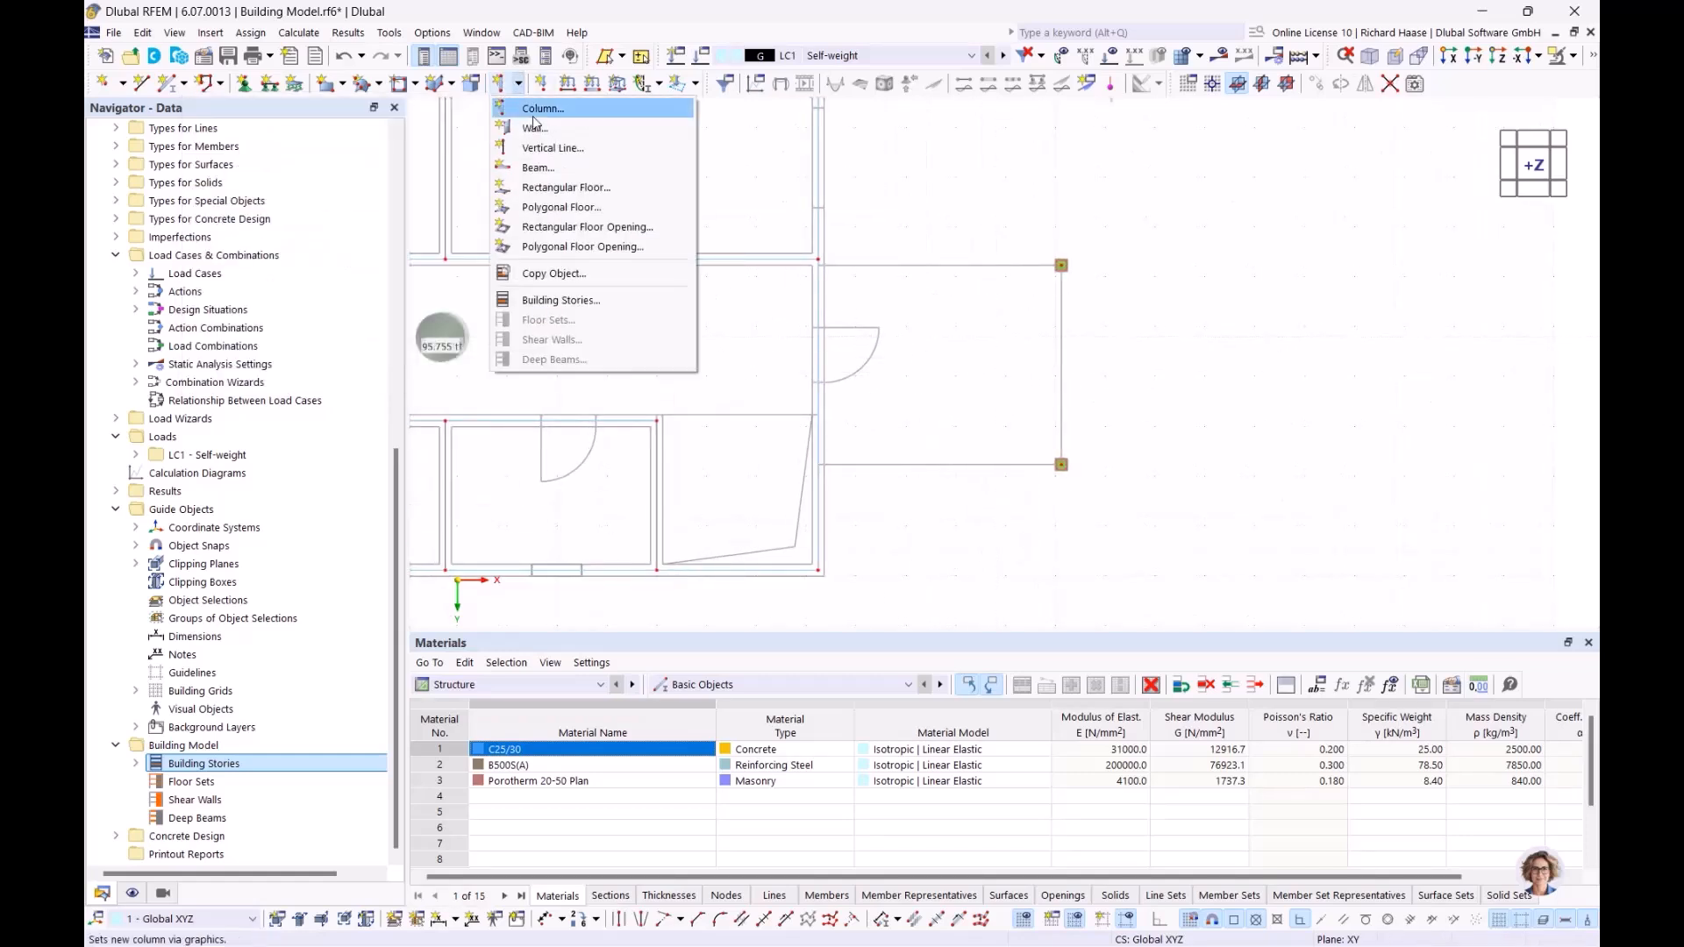
left_click(542, 189)
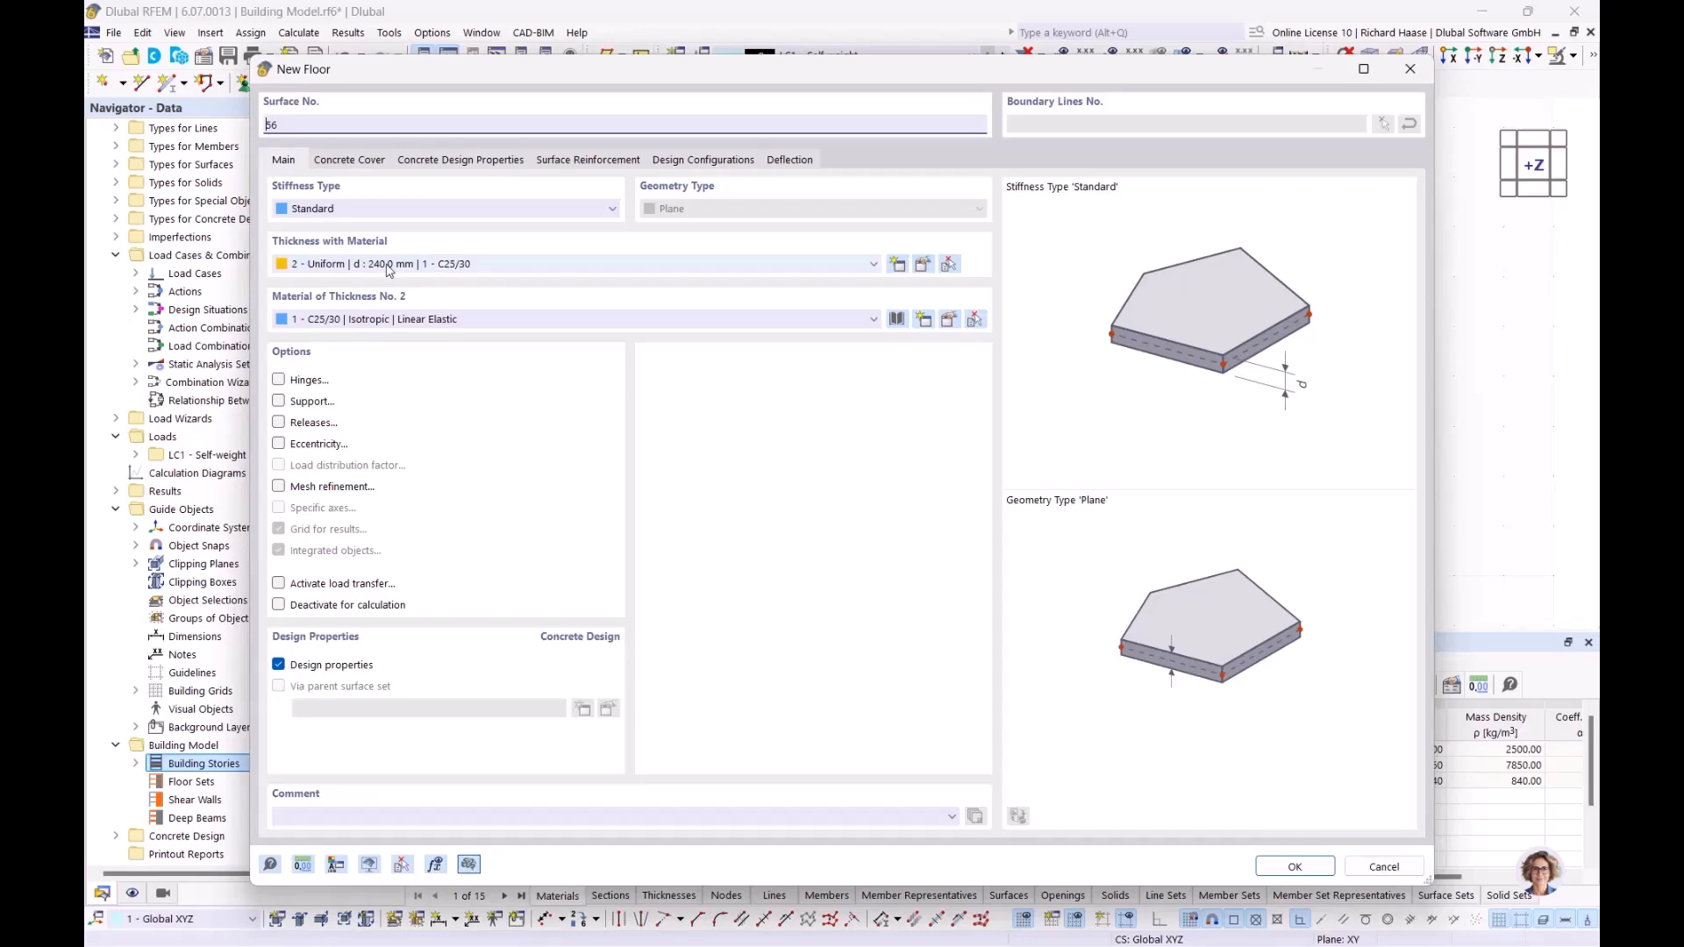
left_click(1296, 867)
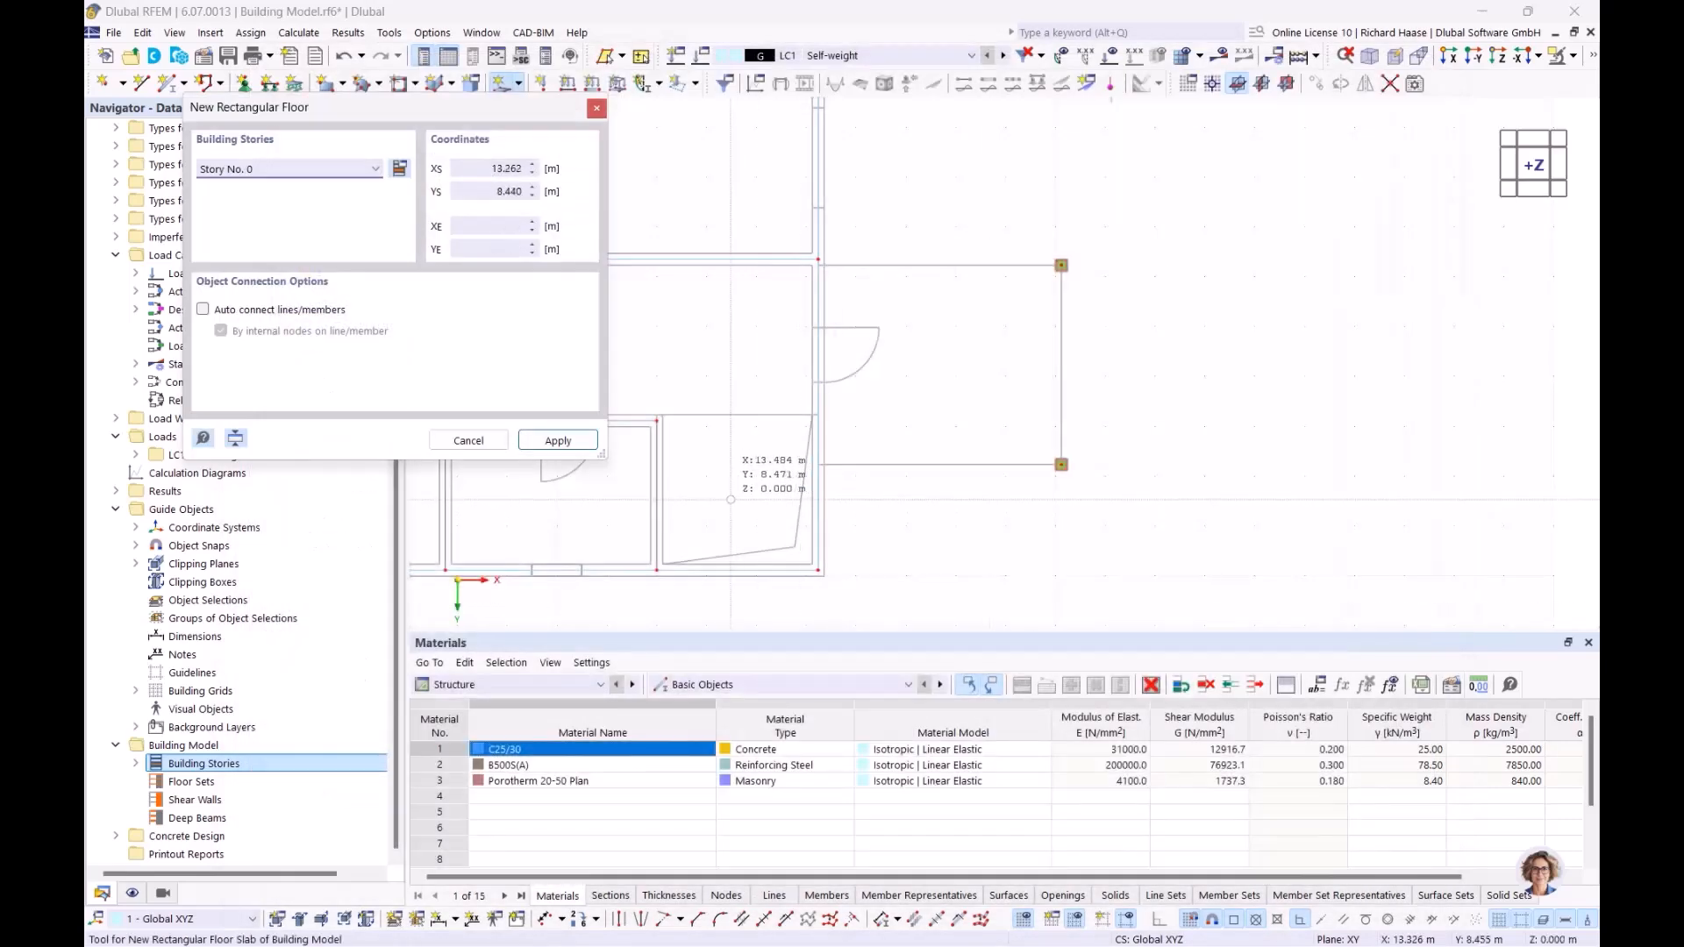
left_click(250, 170)
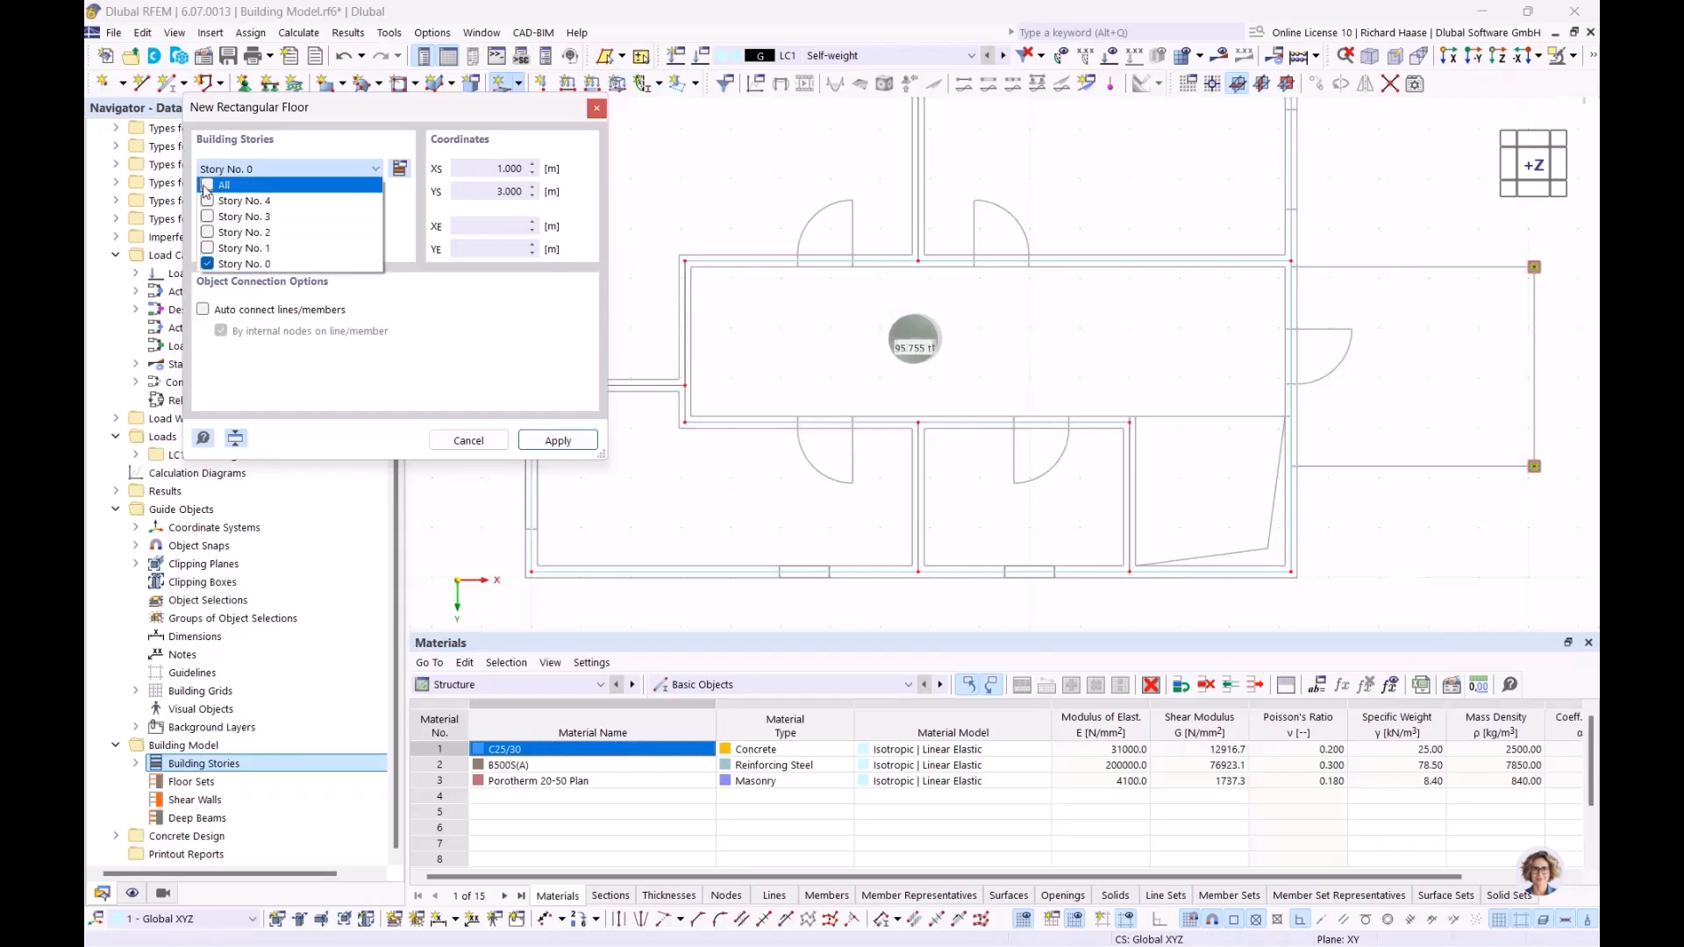
left_click(219, 184)
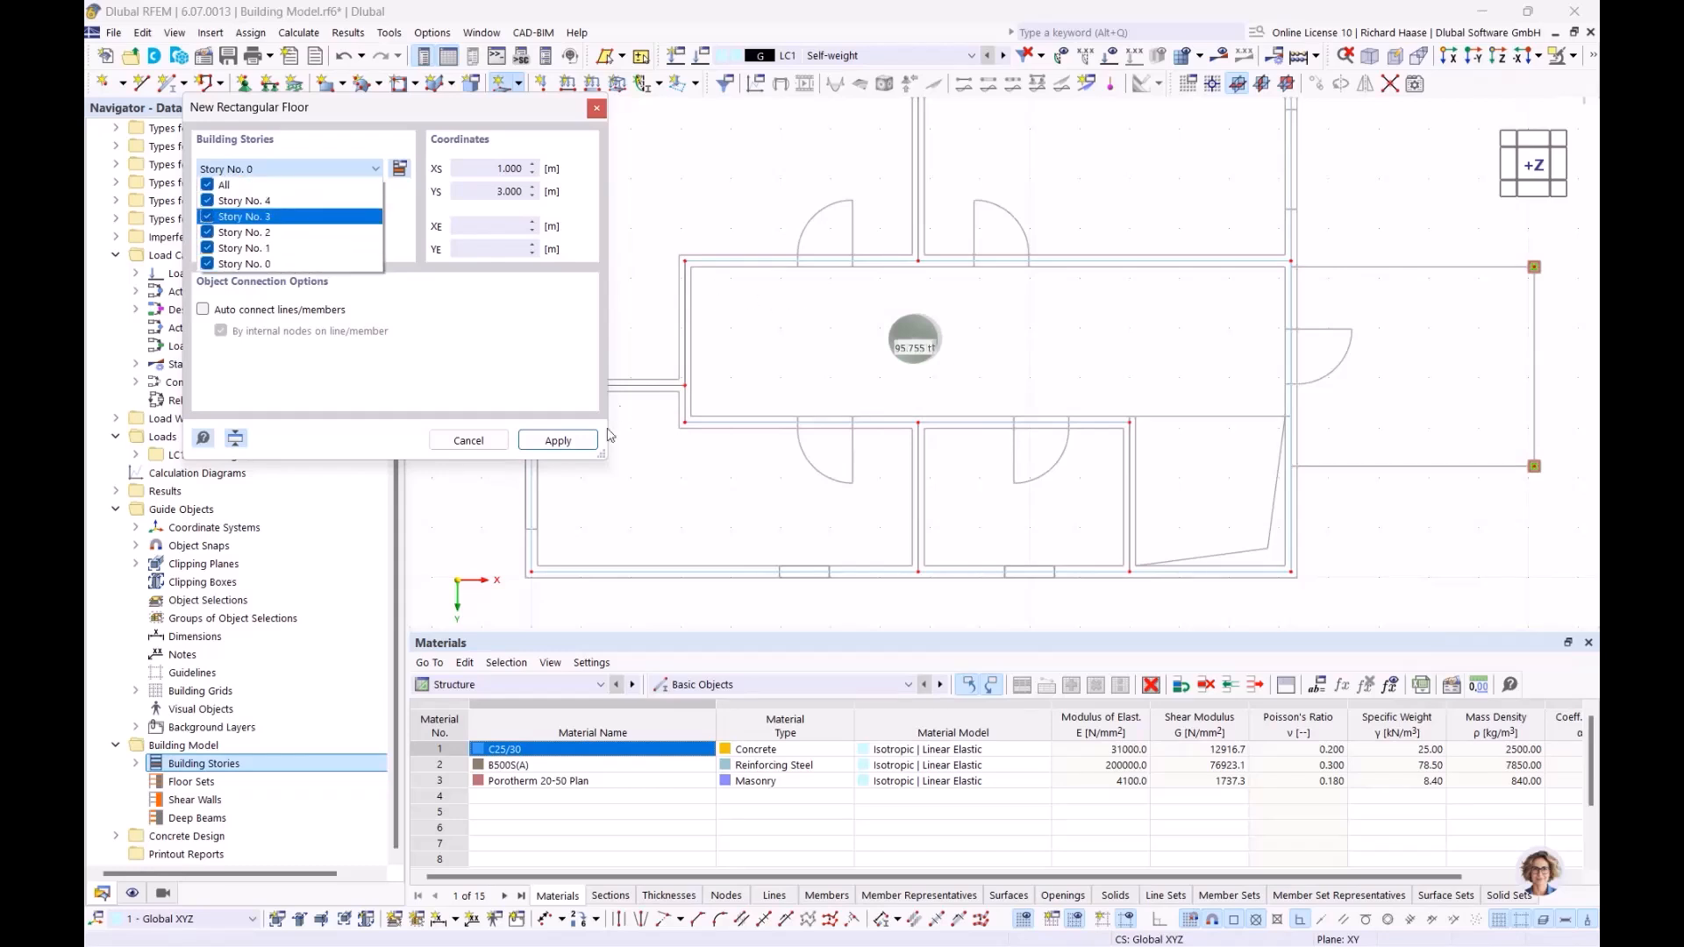
left_click(467, 348)
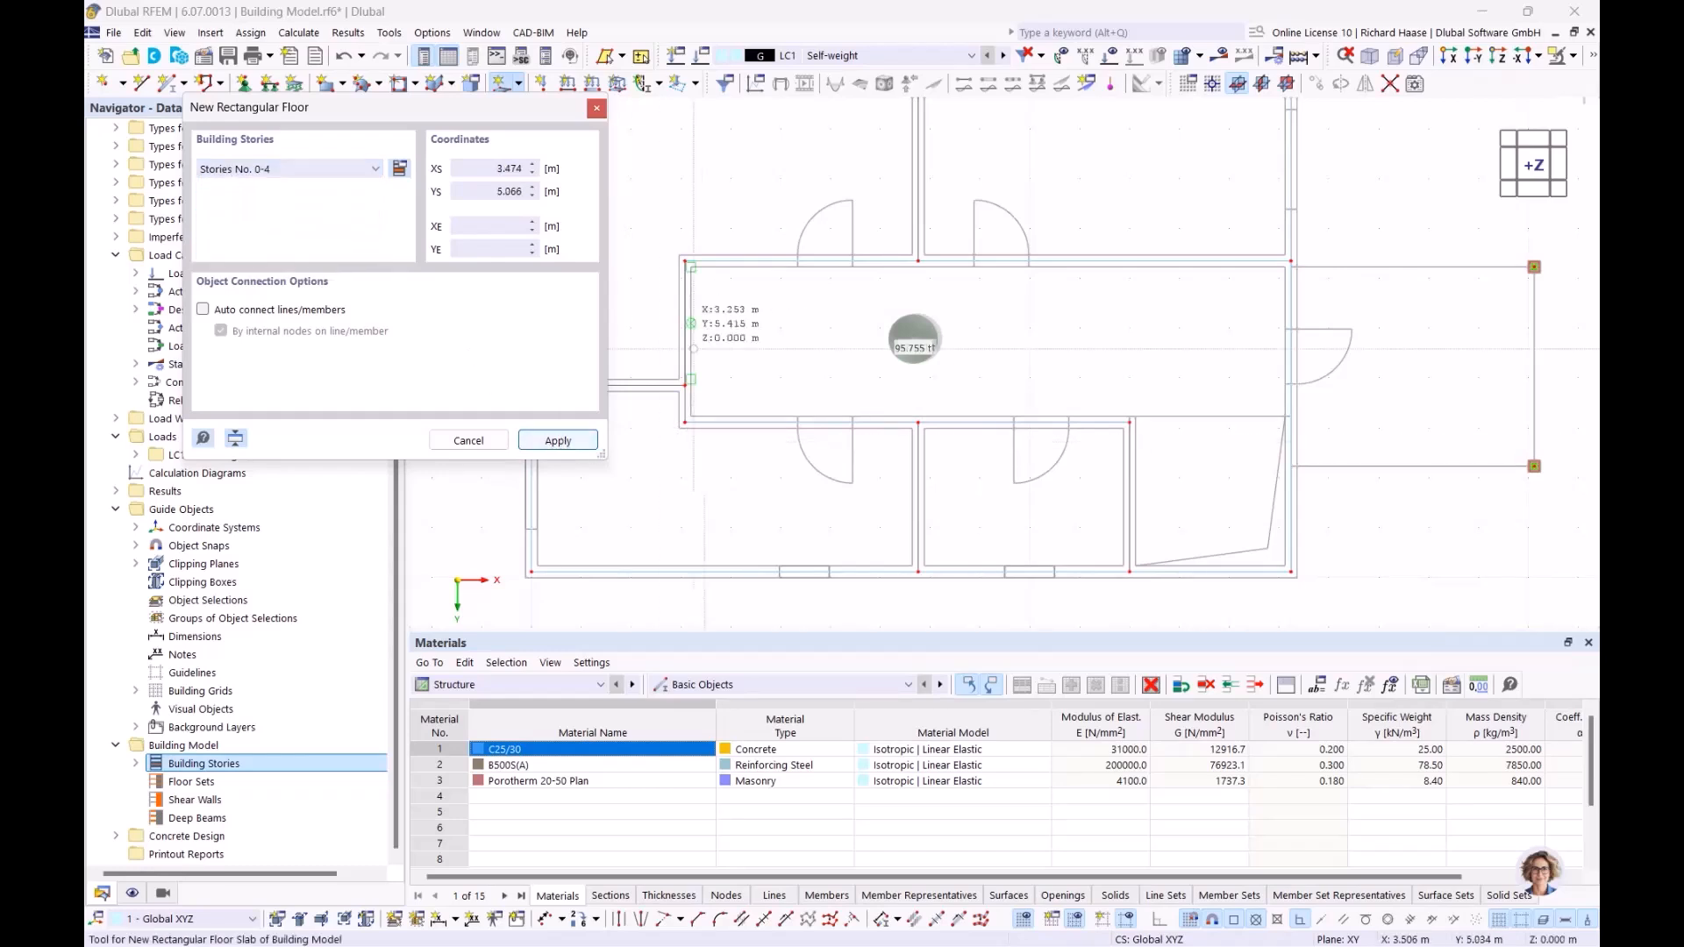
scroll(707, 328, "down", 3)
middle_click_drag(772, 364, 862, 418)
scroll(614, 189, "up", 5)
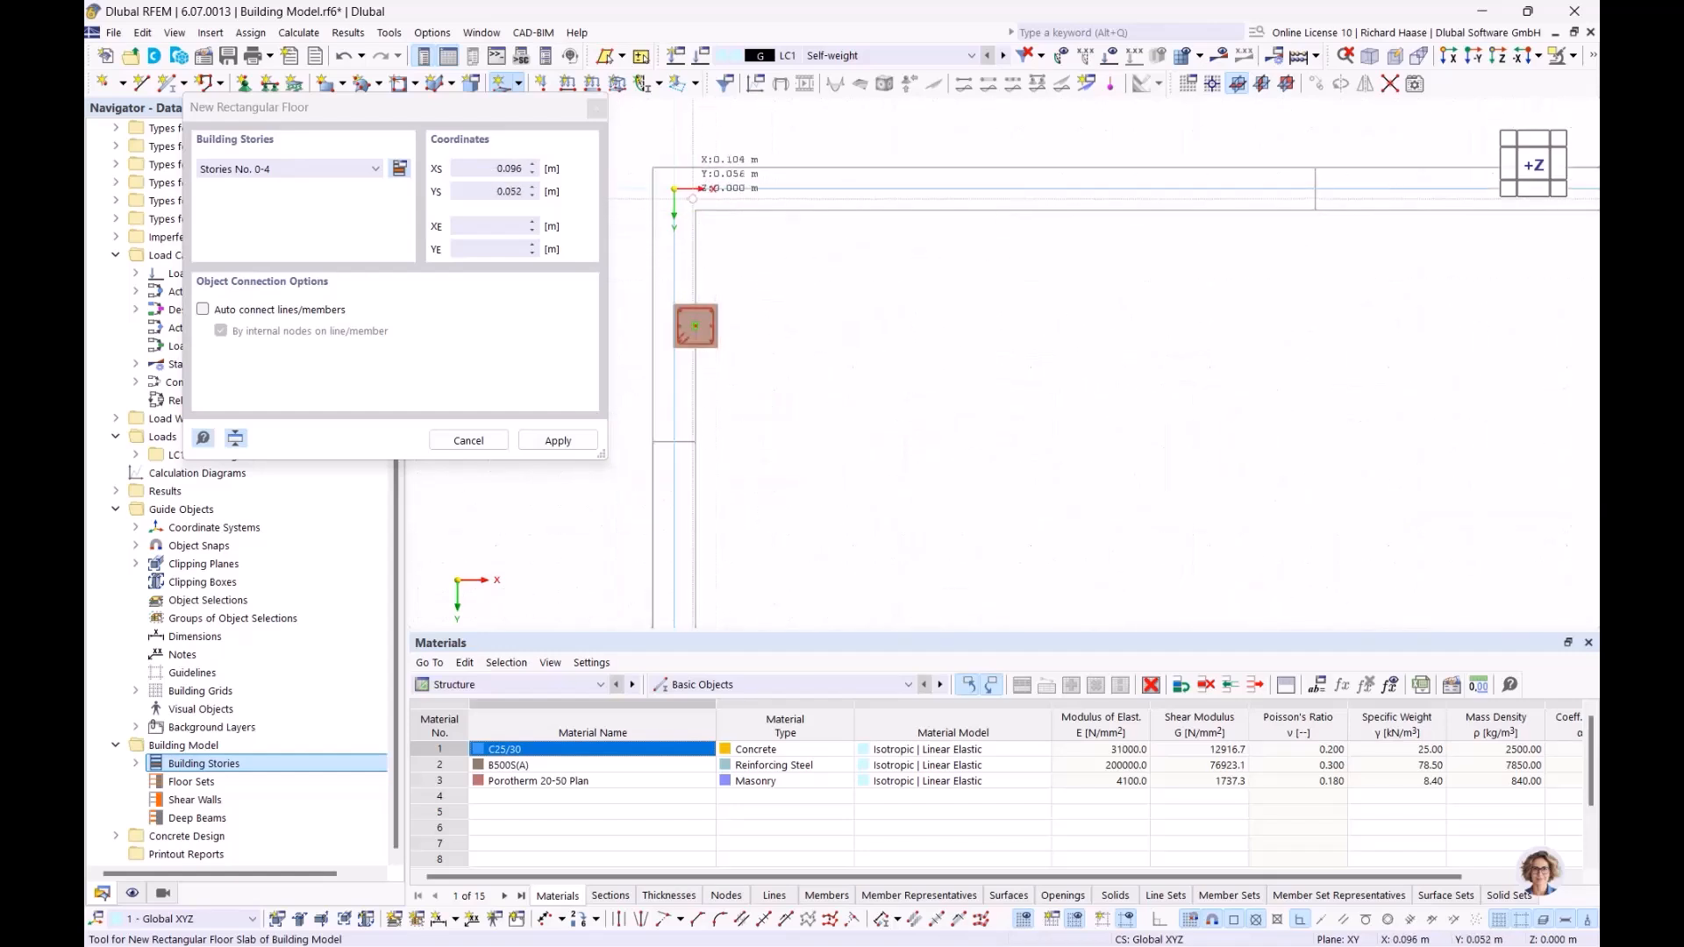
scroll(717, 328, "down", 5)
scroll(917, 337, "down", 3)
middle_click_drag(853, 333, 815, 323)
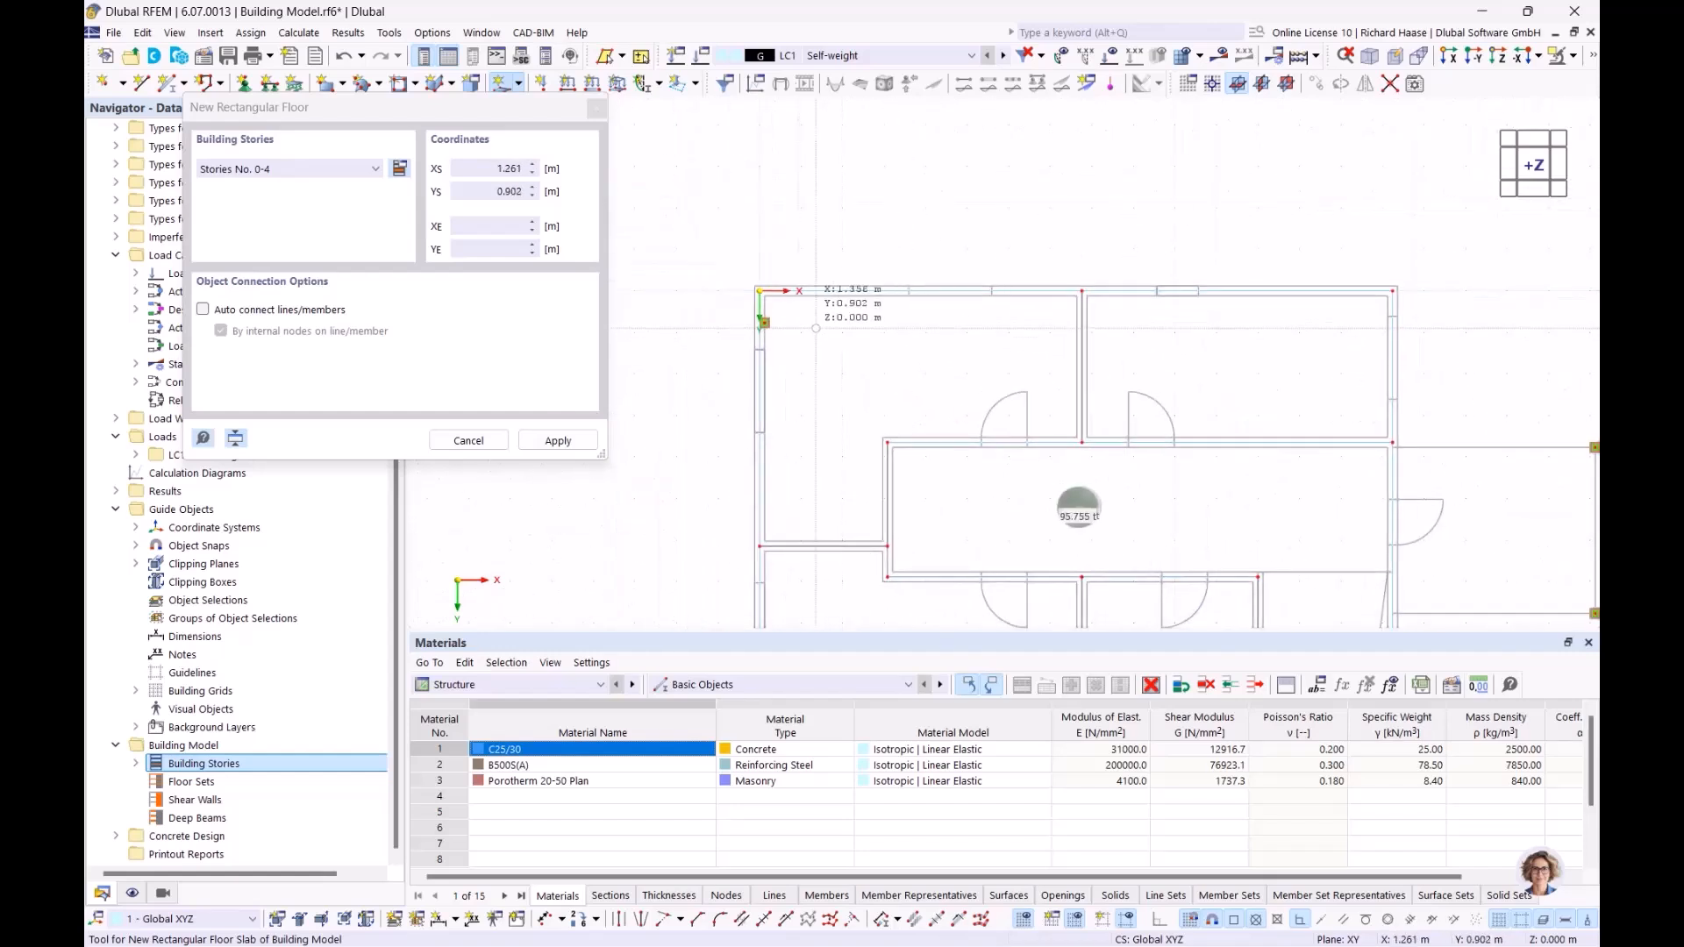
scroll(811, 322, "up", 5)
key("Escape")
Step: Delete the stray column on the exterior wall near the origin
scroll(716, 312, "up", 4)
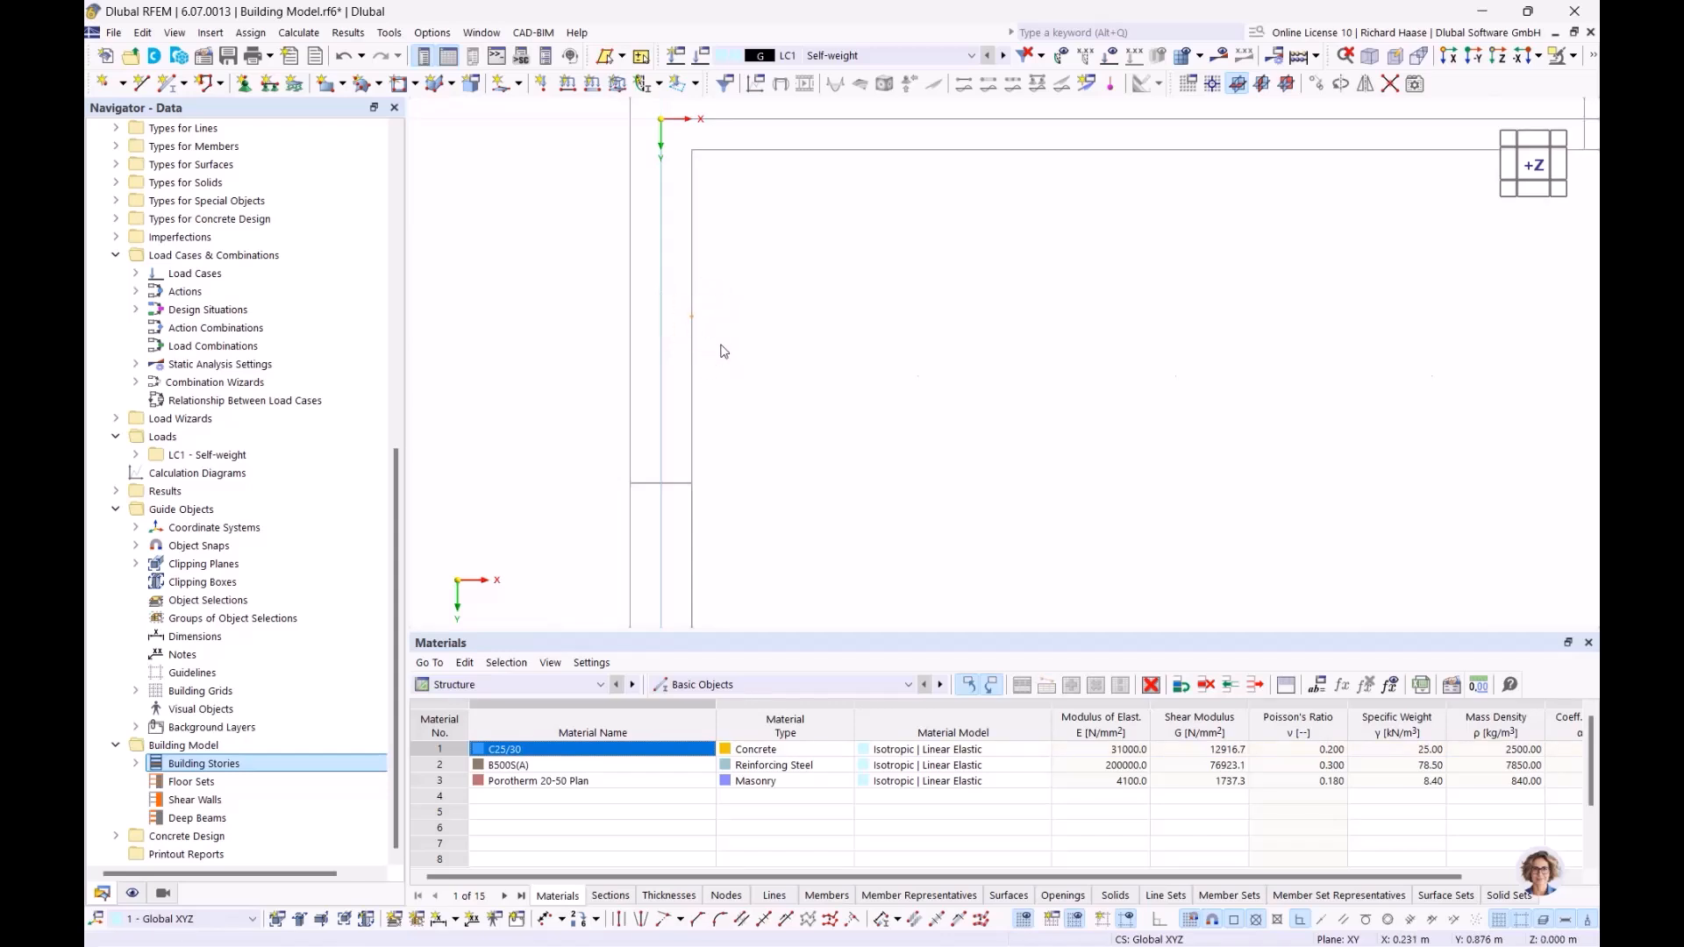
scroll(940, 342, "down", 8)
middle_click_drag(1382, 461, 848, 262)
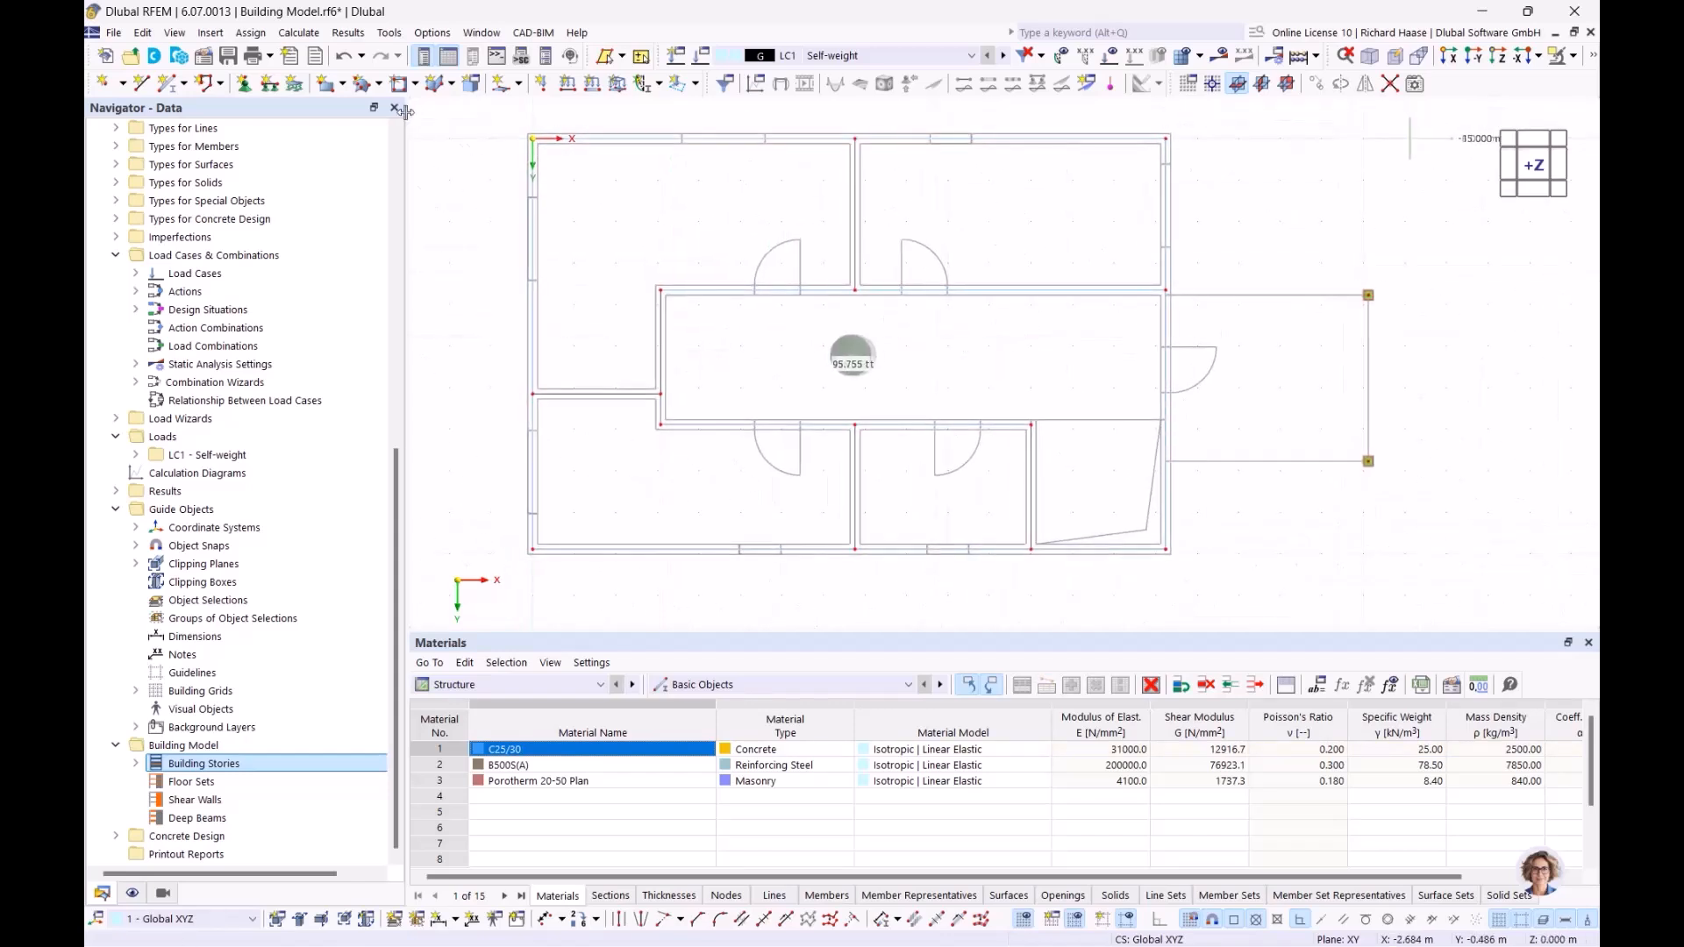
Step: Set up a rectangular floor with the uniform 240 mm C25/30 thickness for all stories, No. 0-4
left_click(519, 84)
left_click(591, 188)
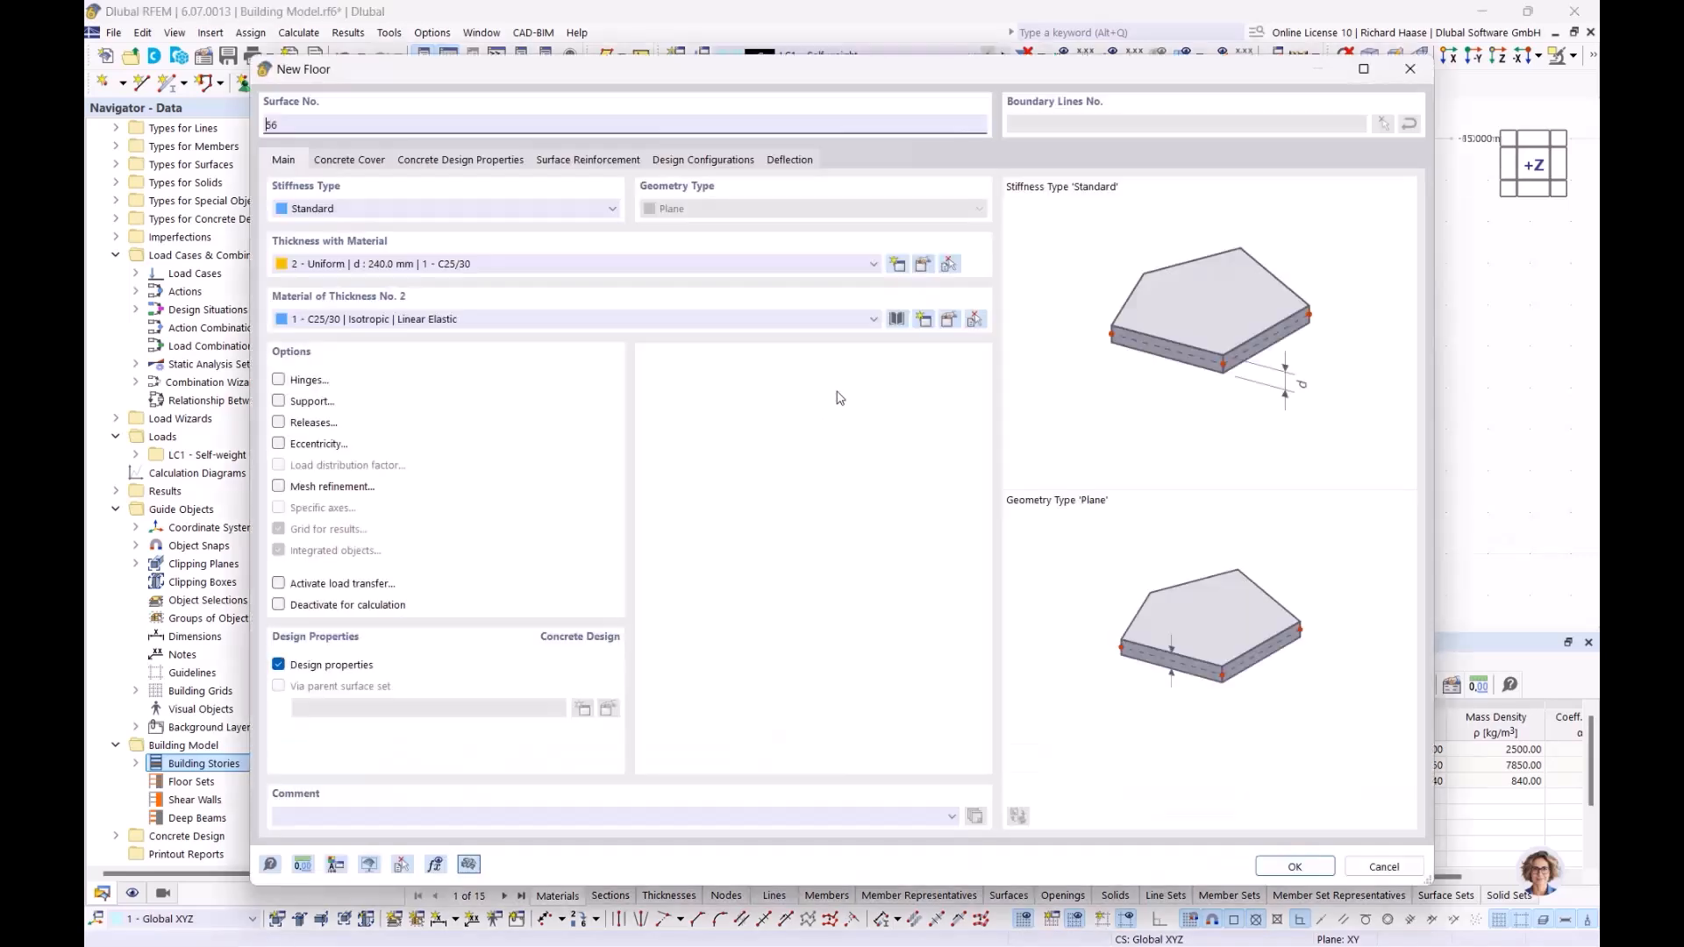
left_click(1297, 866)
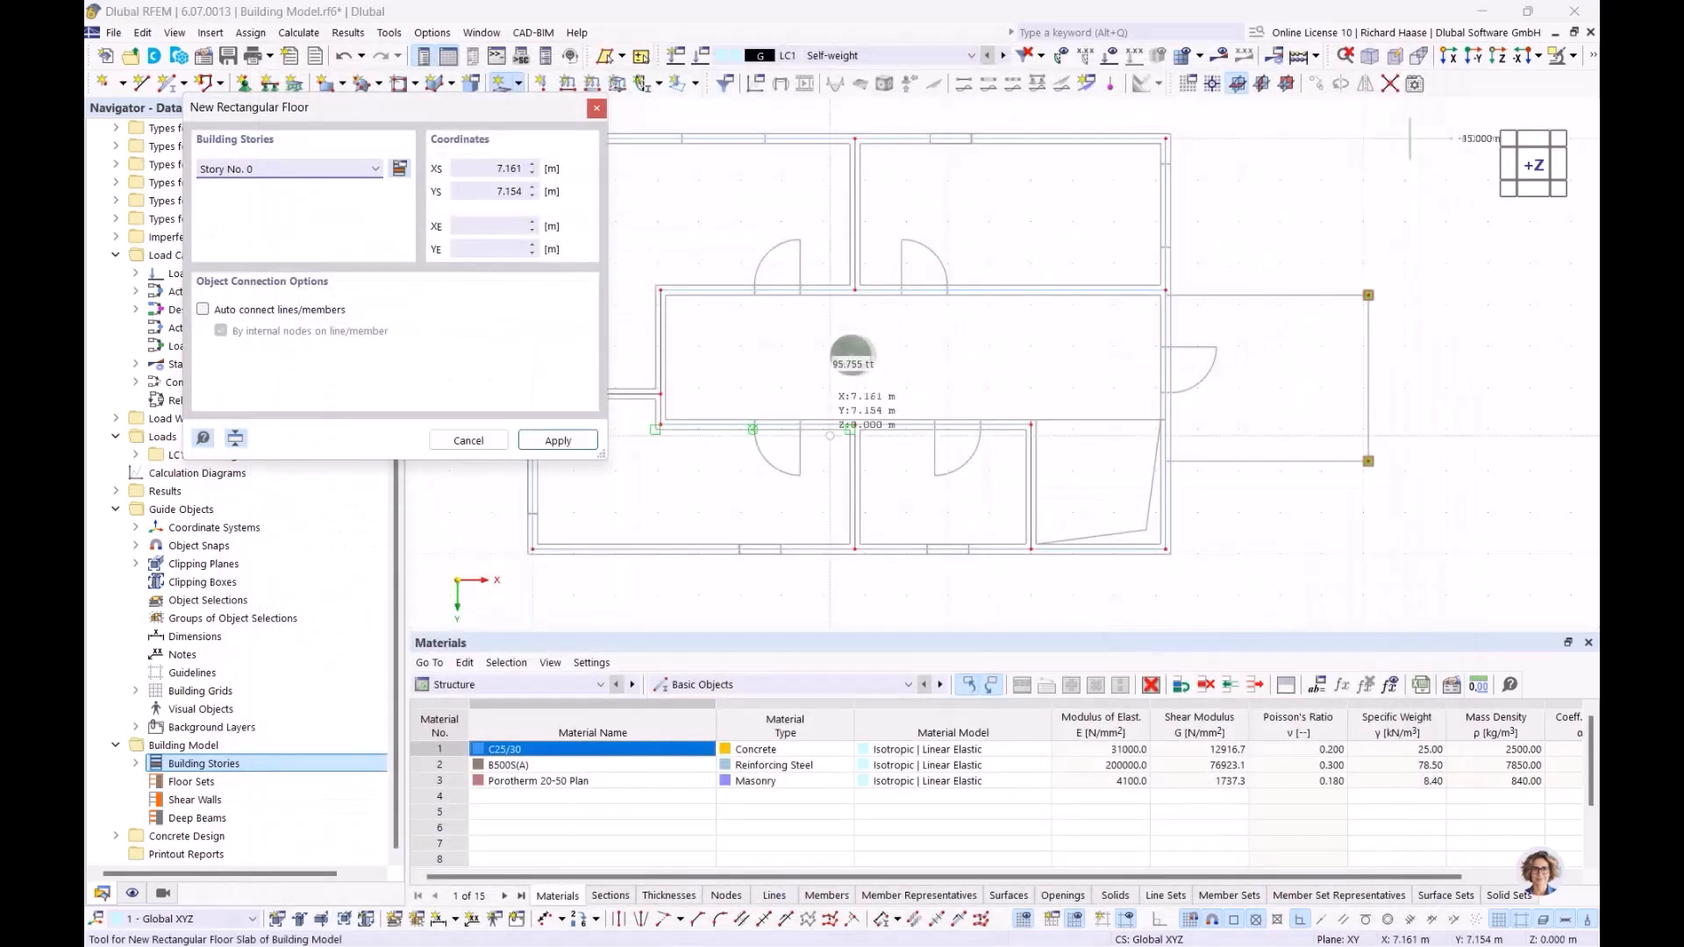
left_click(372, 171)
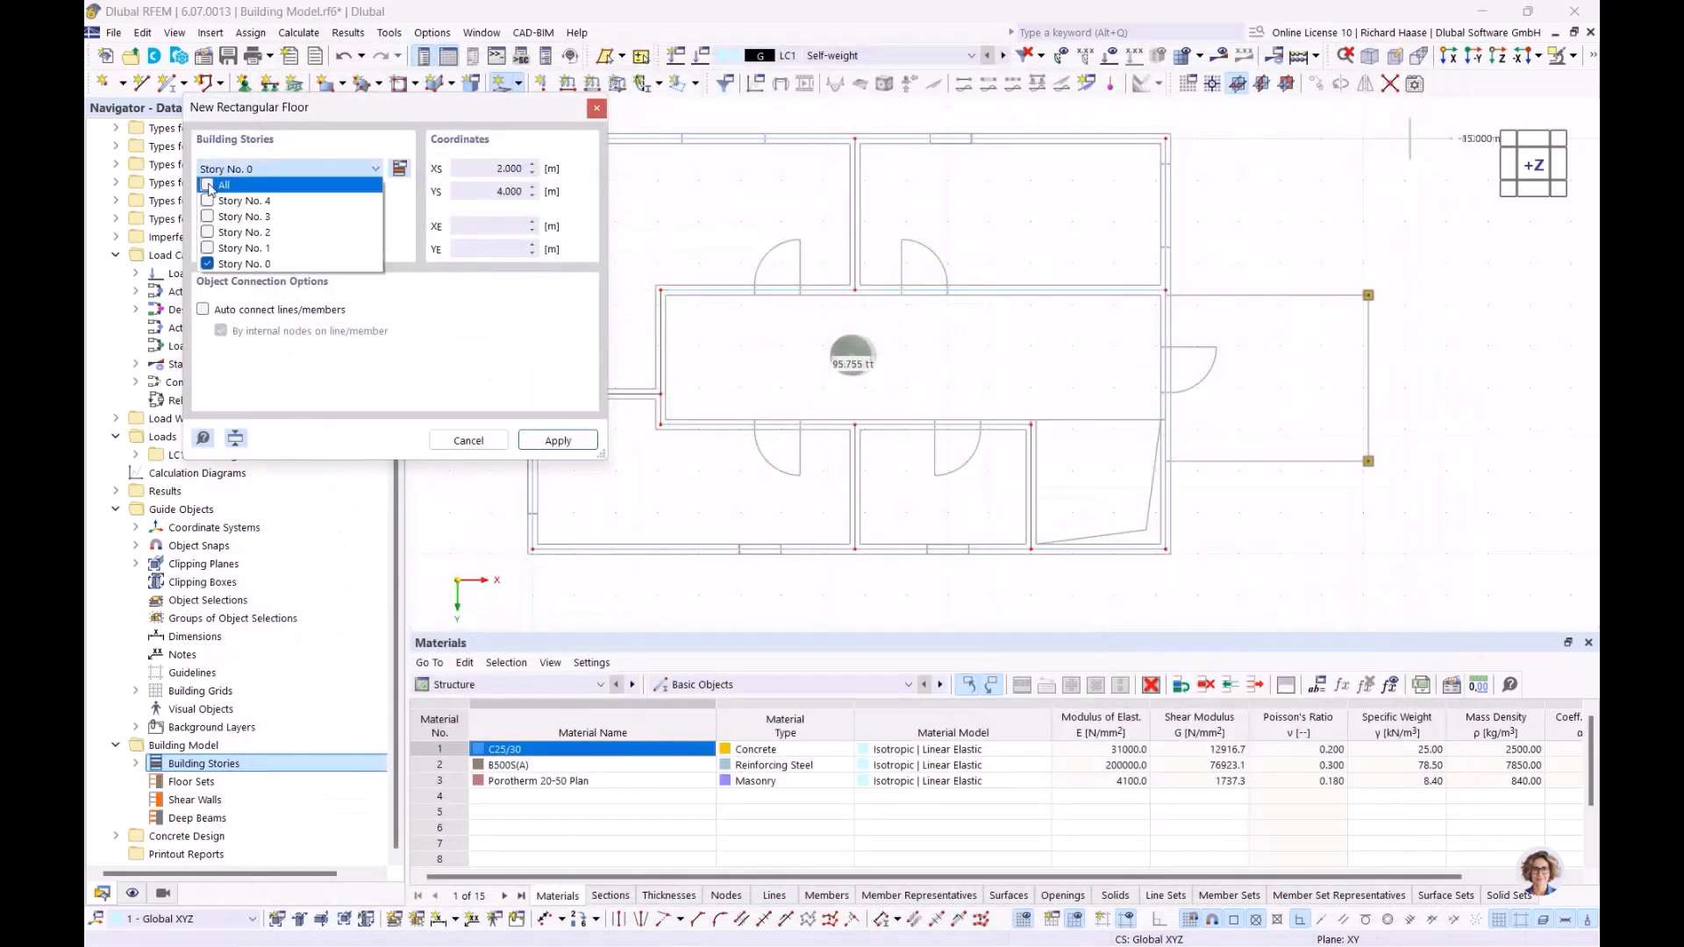
left_click(208, 185)
left_click(571, 441)
left_click(562, 443)
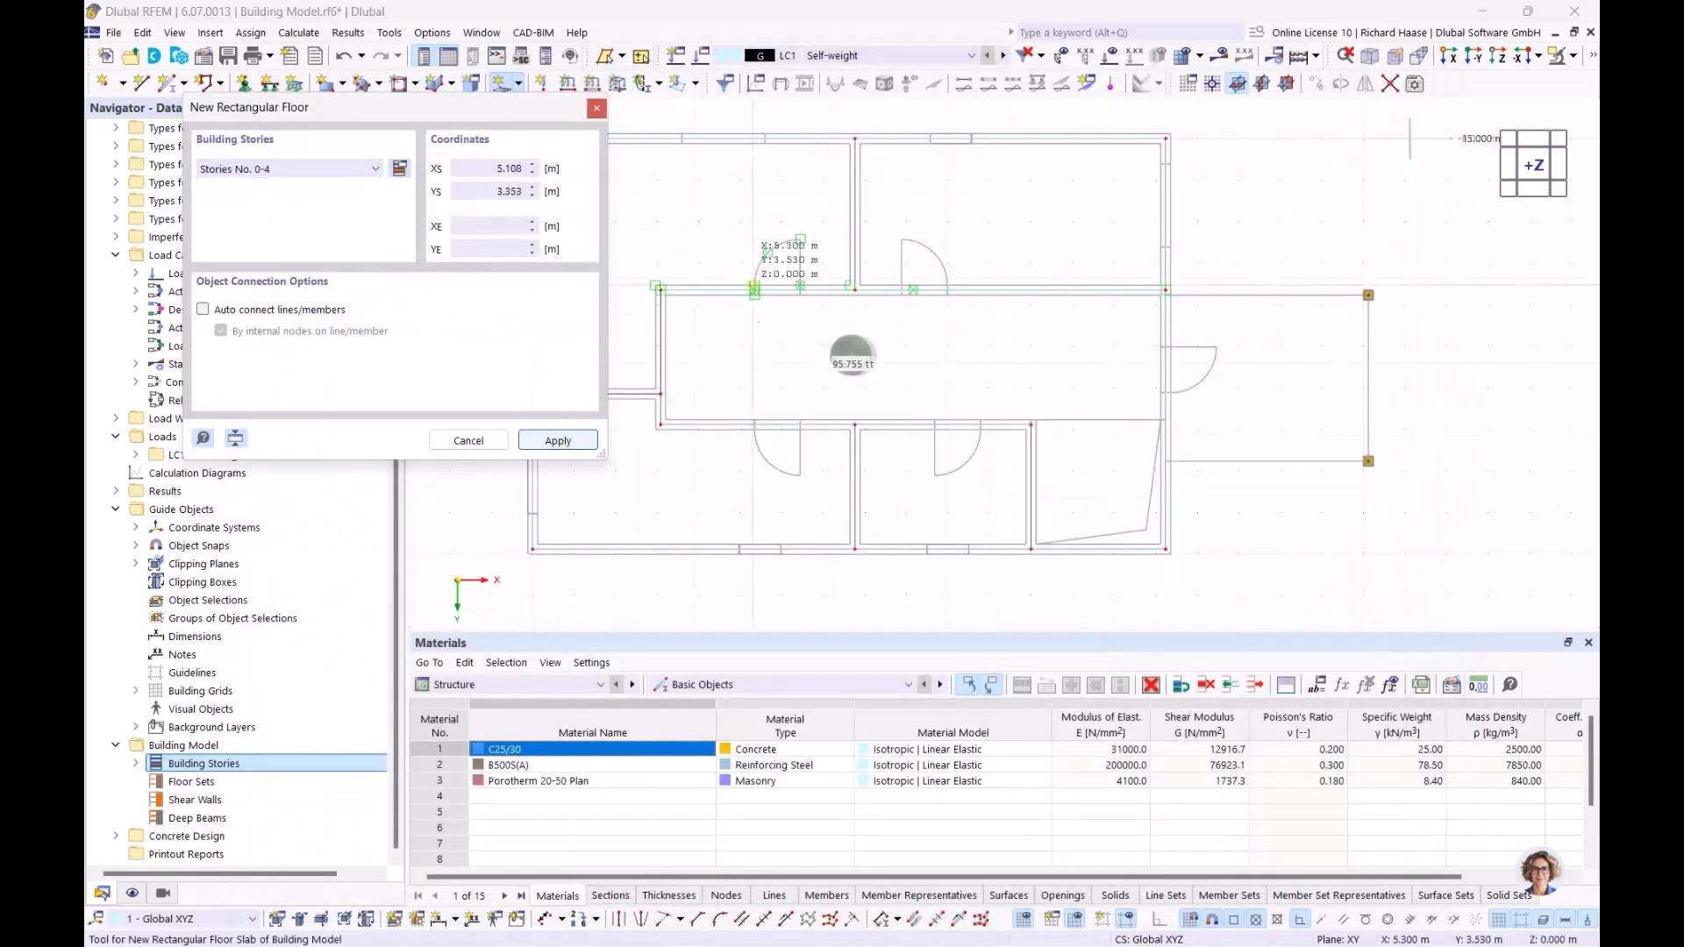
Step: Draw the rectangular floor from X 0, Y 0 to X 15.240, Y 9.890, end the command, and save the model
scroll(937, 303, "up", 5)
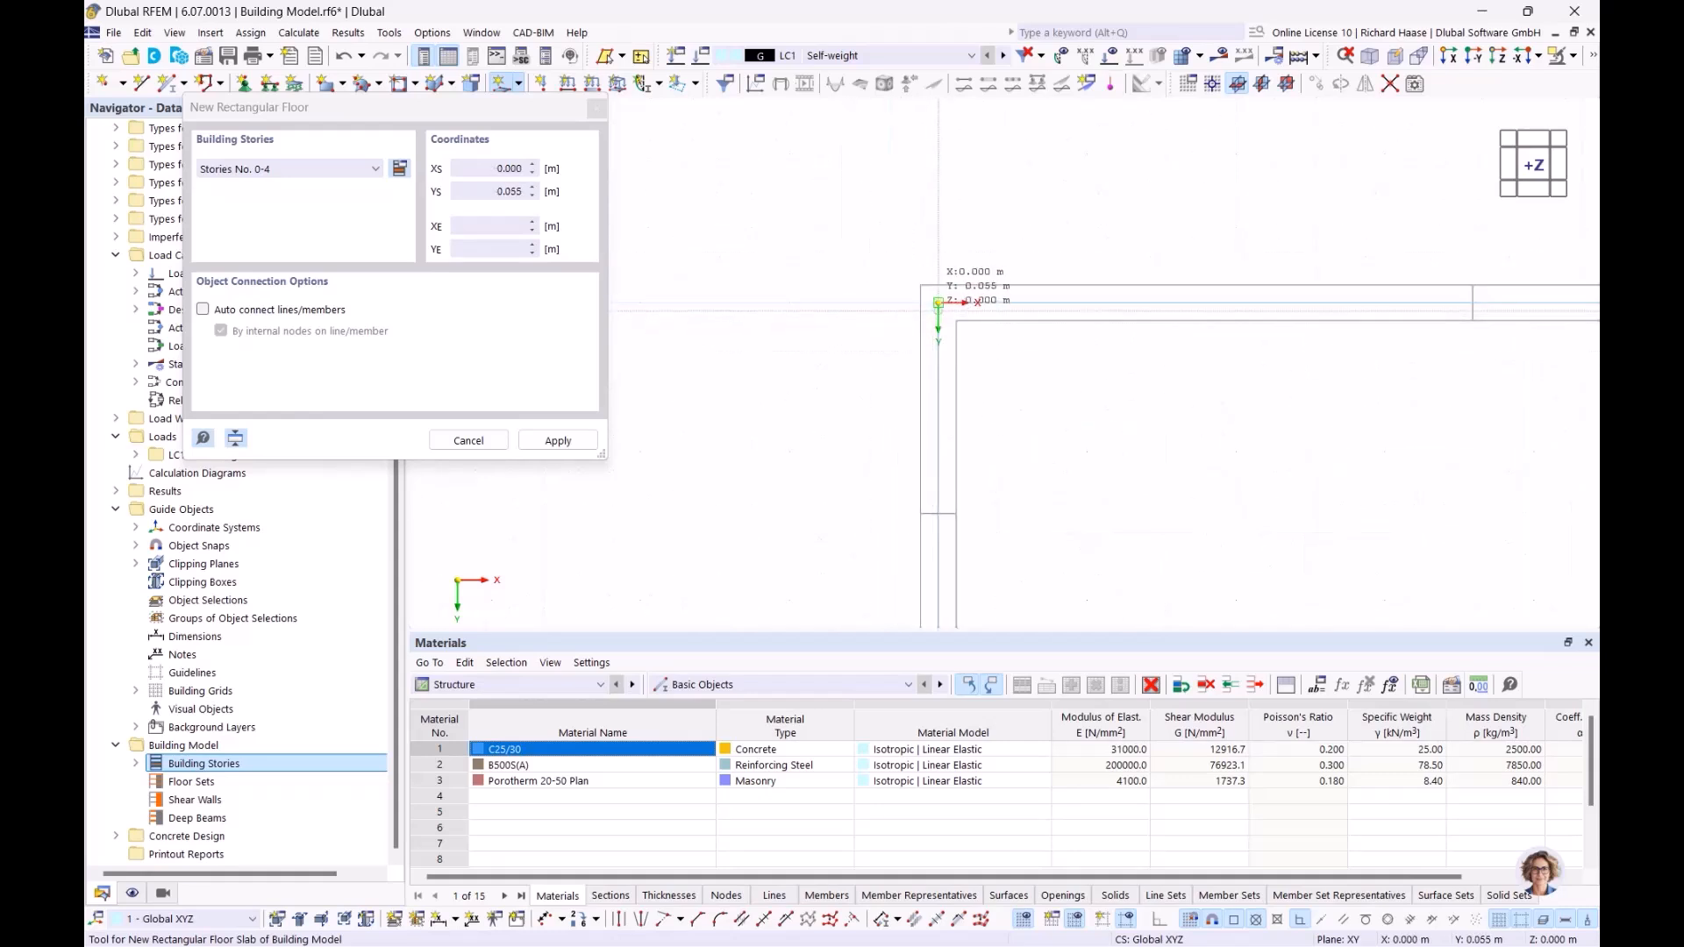
left_click(941, 308)
scroll(1158, 417, "down", 6)
middle_click_drag(1241, 472, 729, 234)
middle_click_drag(888, 369, 723, 274)
scroll(980, 421, "up", 5)
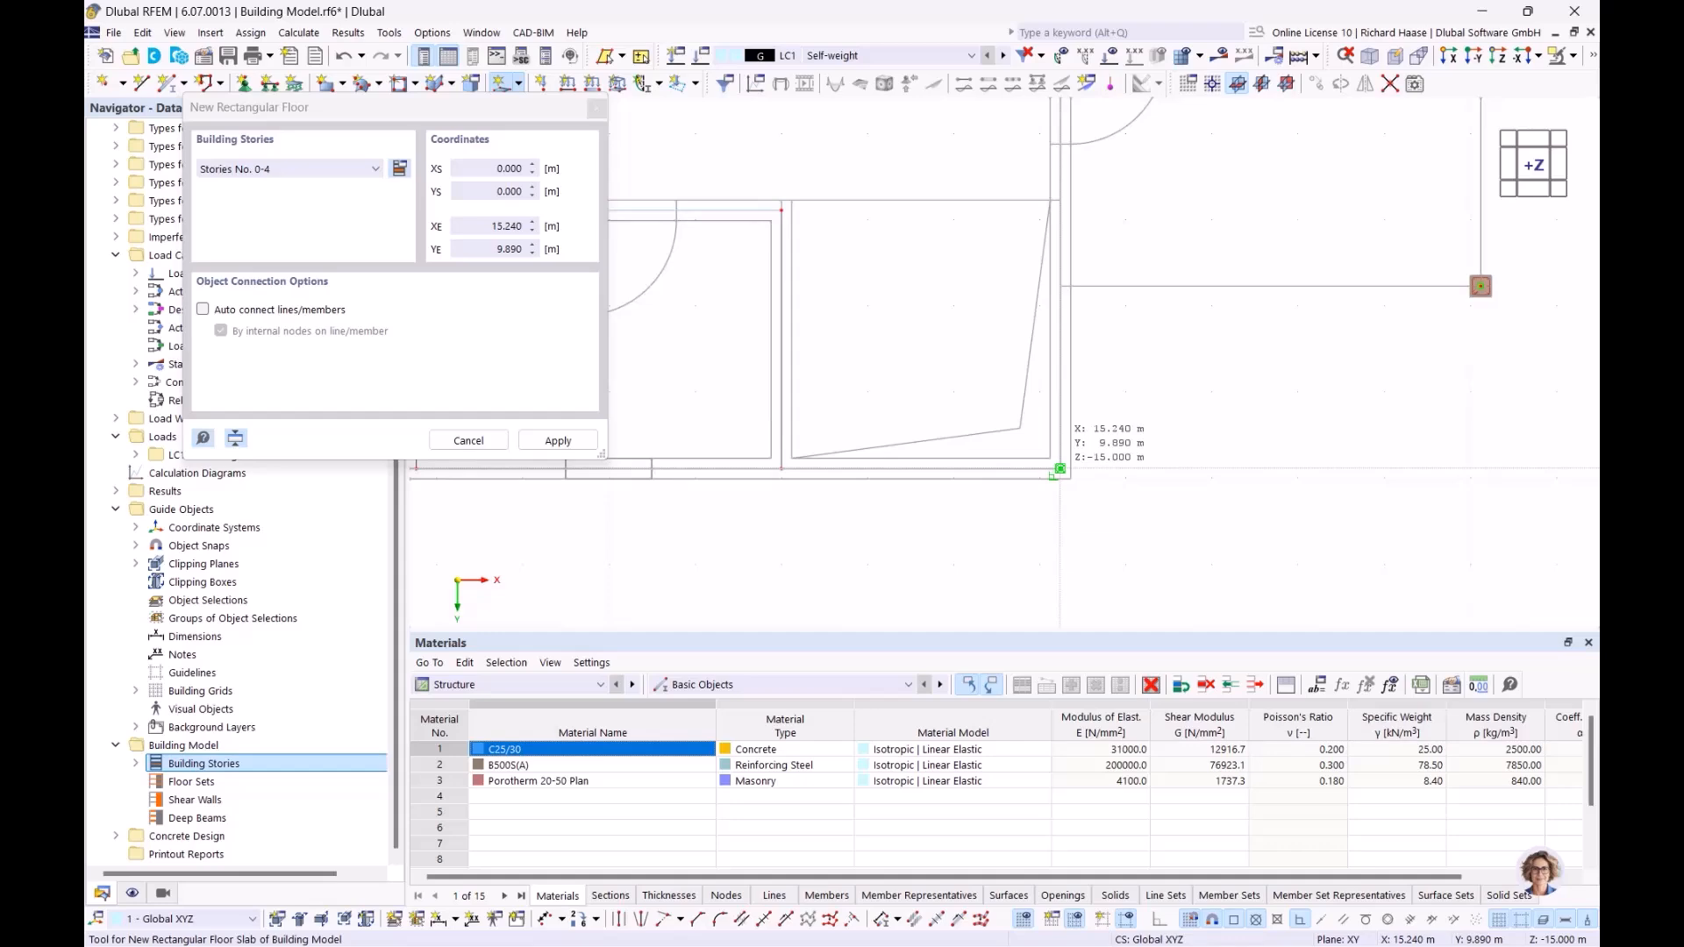
left_click(1060, 469)
scroll(959, 367, "down", 5)
key("Escape")
mouse_move(946, 339)
middle_mouse_down("ctrl")
mouse_move(798, 238)
mouse_move(763, 107)
mouse_move(971, 360)
middle_mouse_up("ctrl")
middle_click_drag(970, 359, 1027, 445)
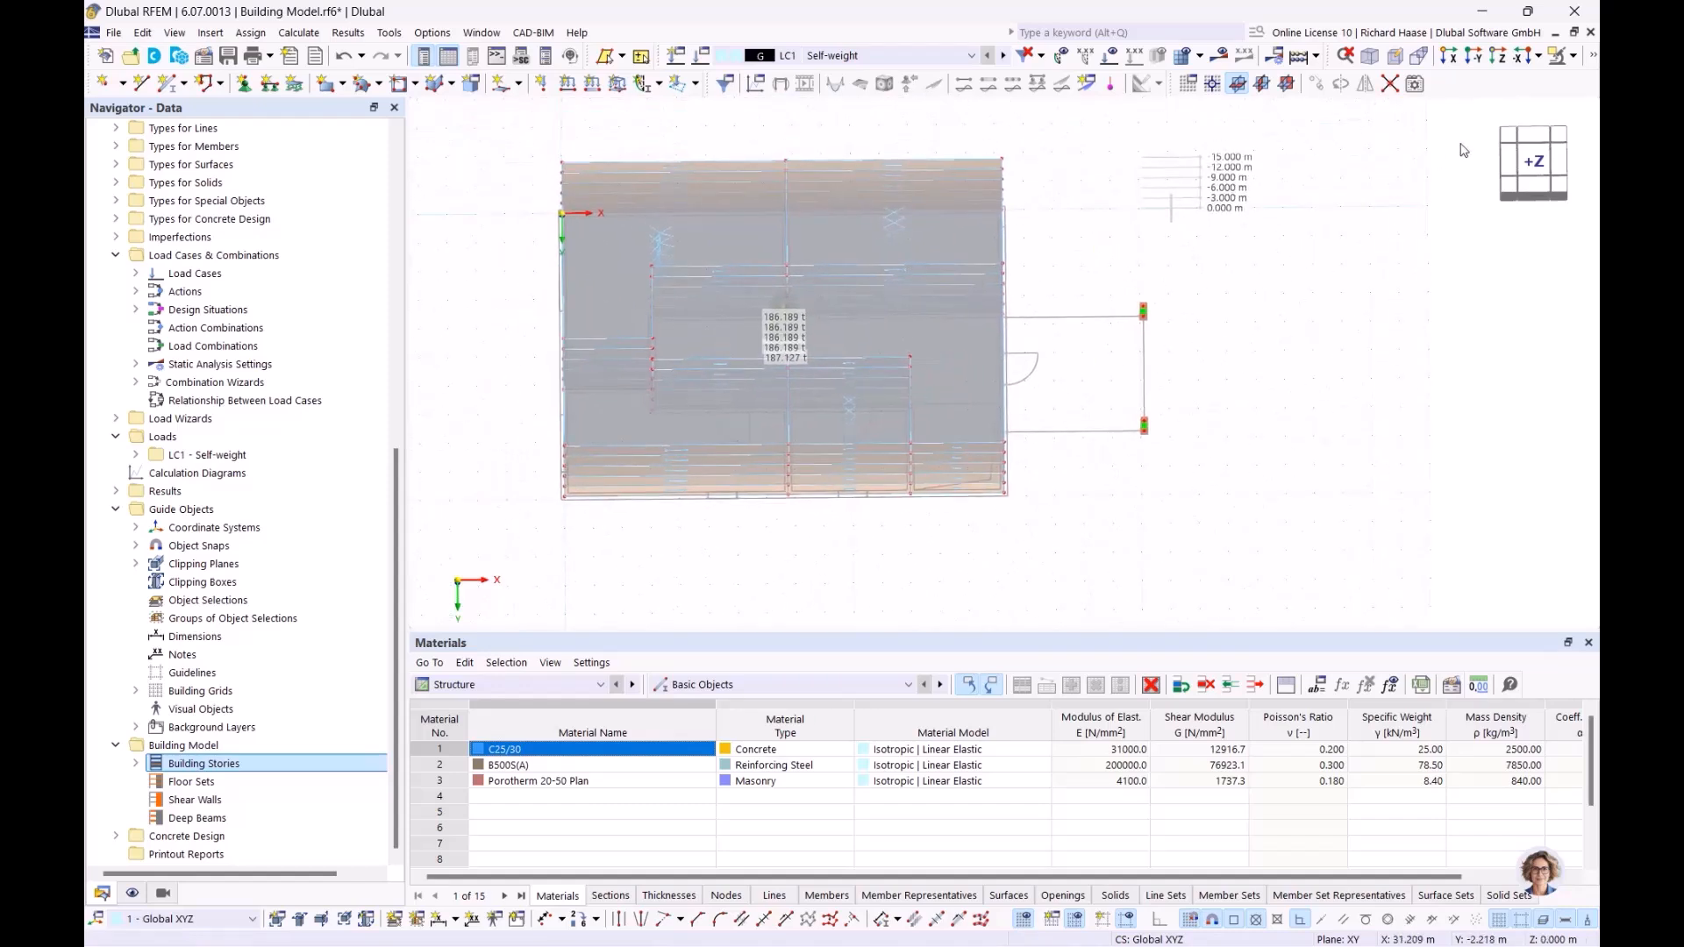
left_click(1534, 165)
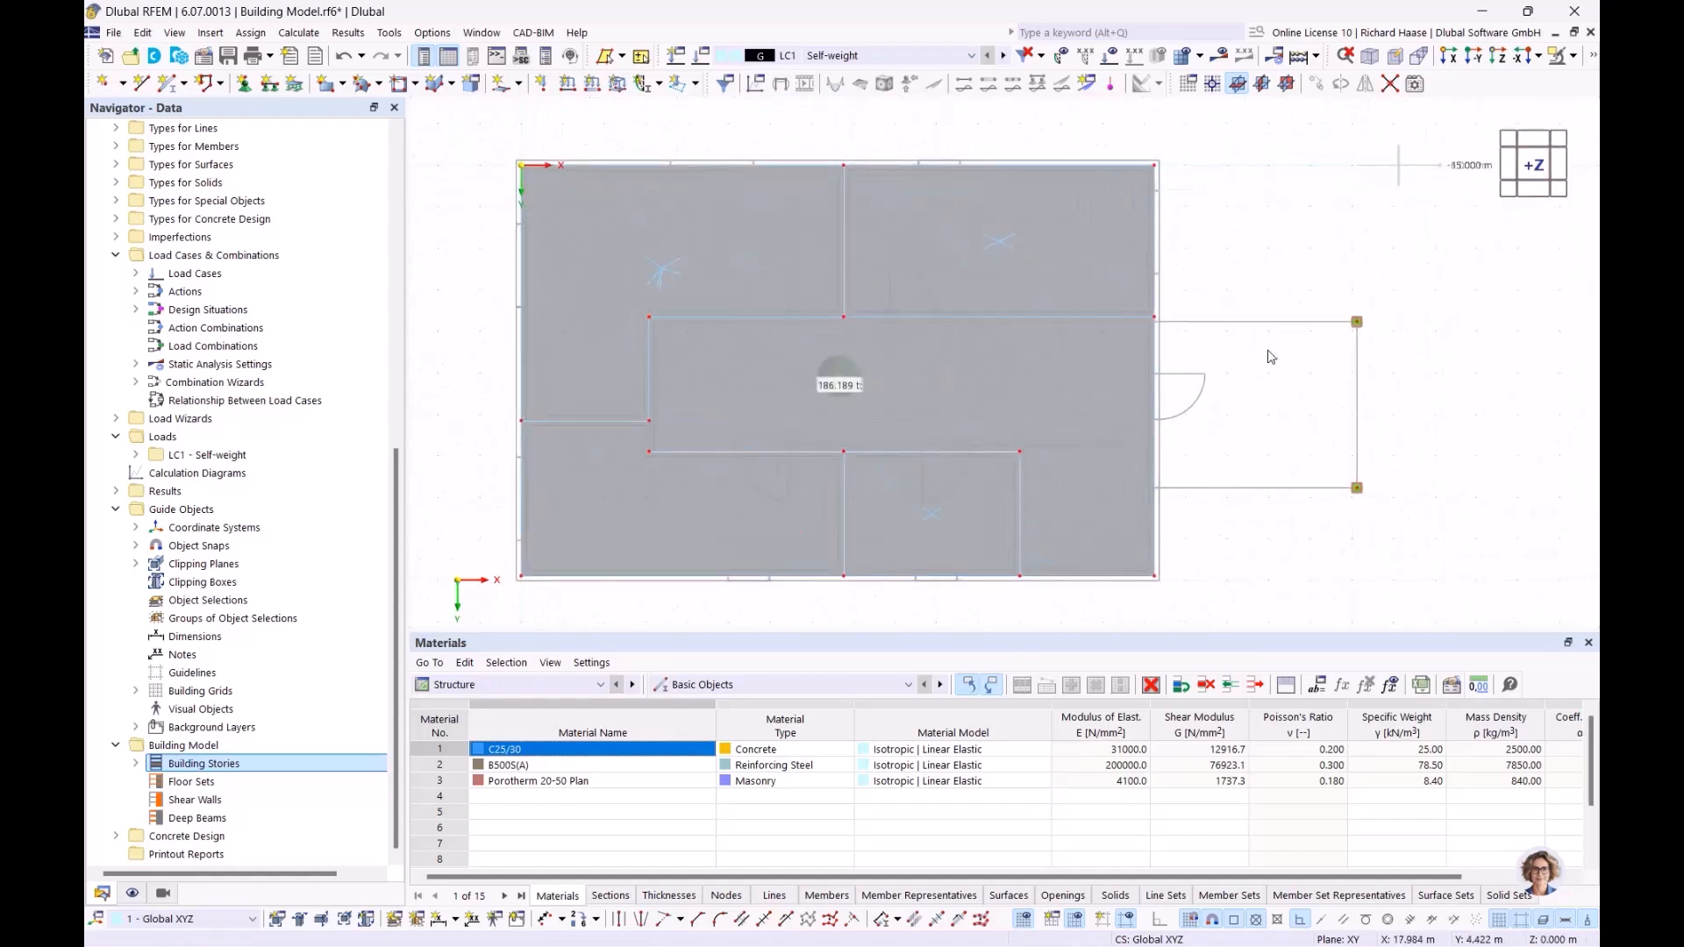
key("ctrl+s")
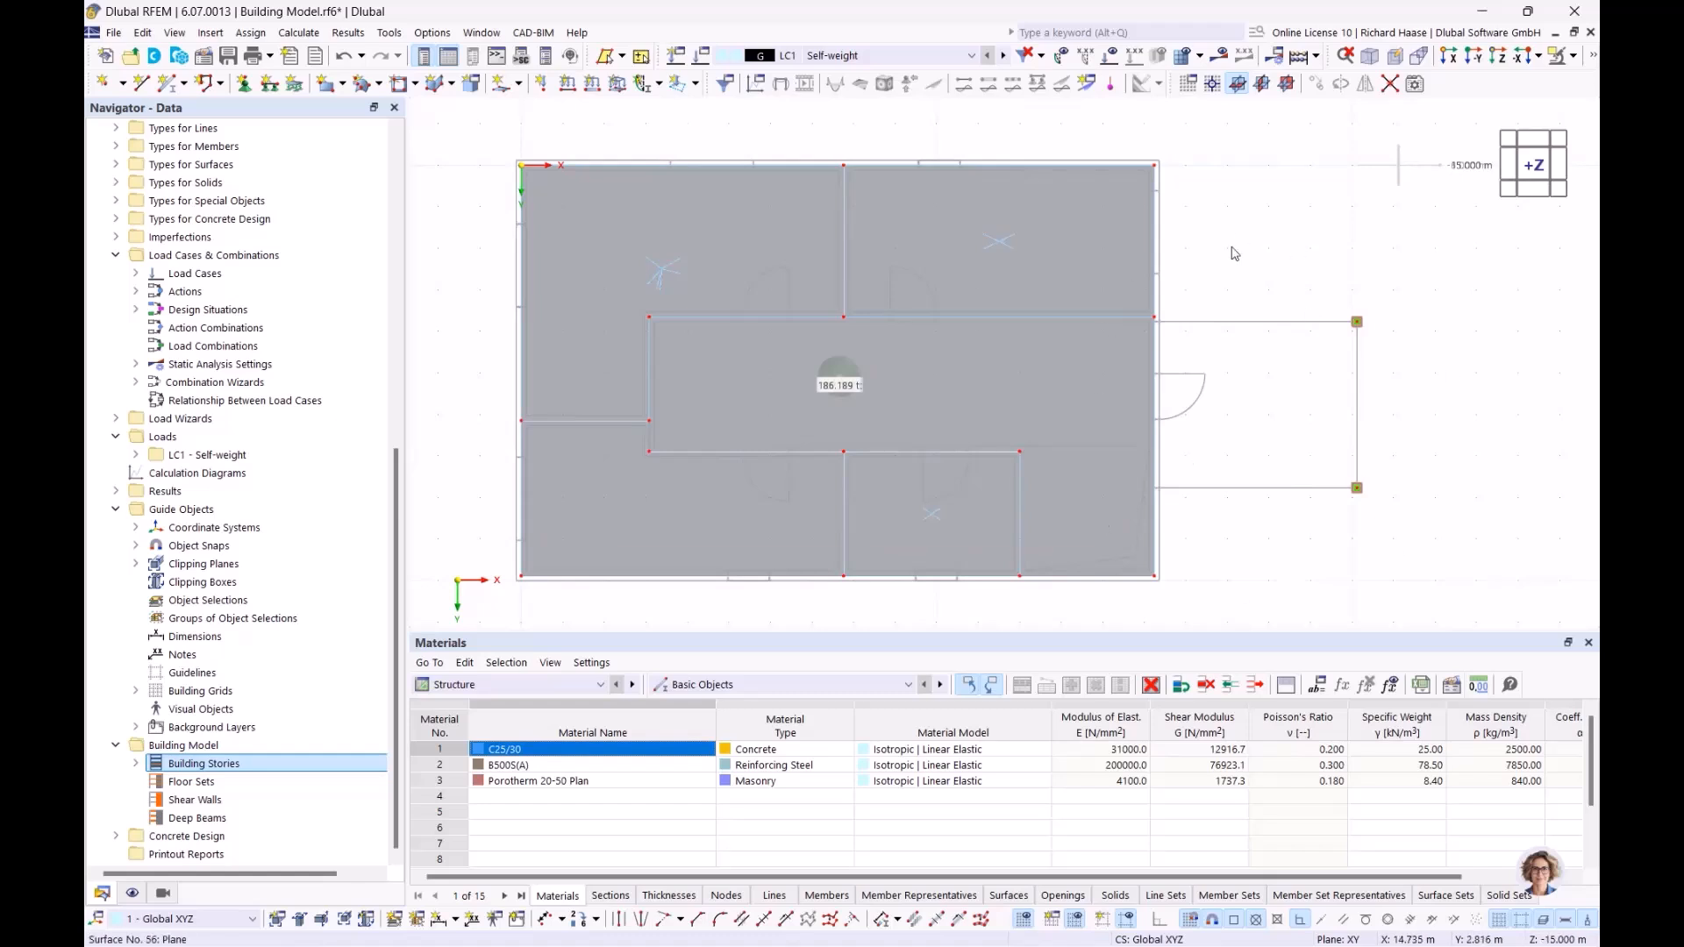
Step: Set up another rectangular floor with the uniform 240 mm C25/30 thickness for Story No. 0 only
left_click(520, 85)
left_click(602, 193)
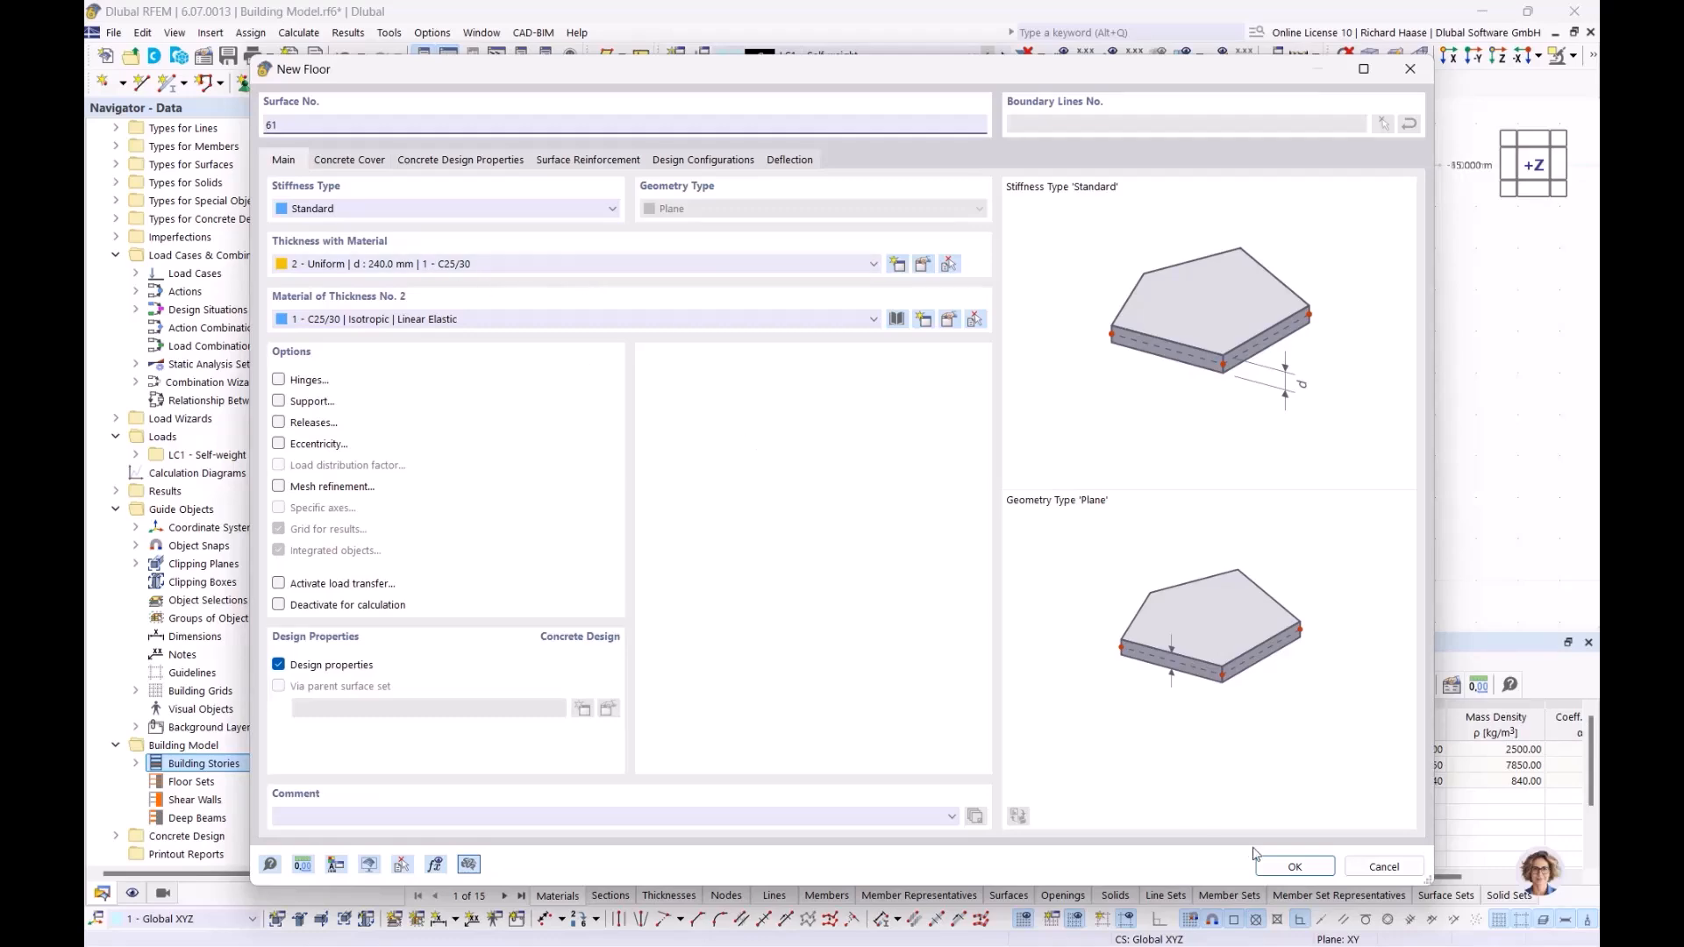
left_click(1295, 866)
left_click(298, 168)
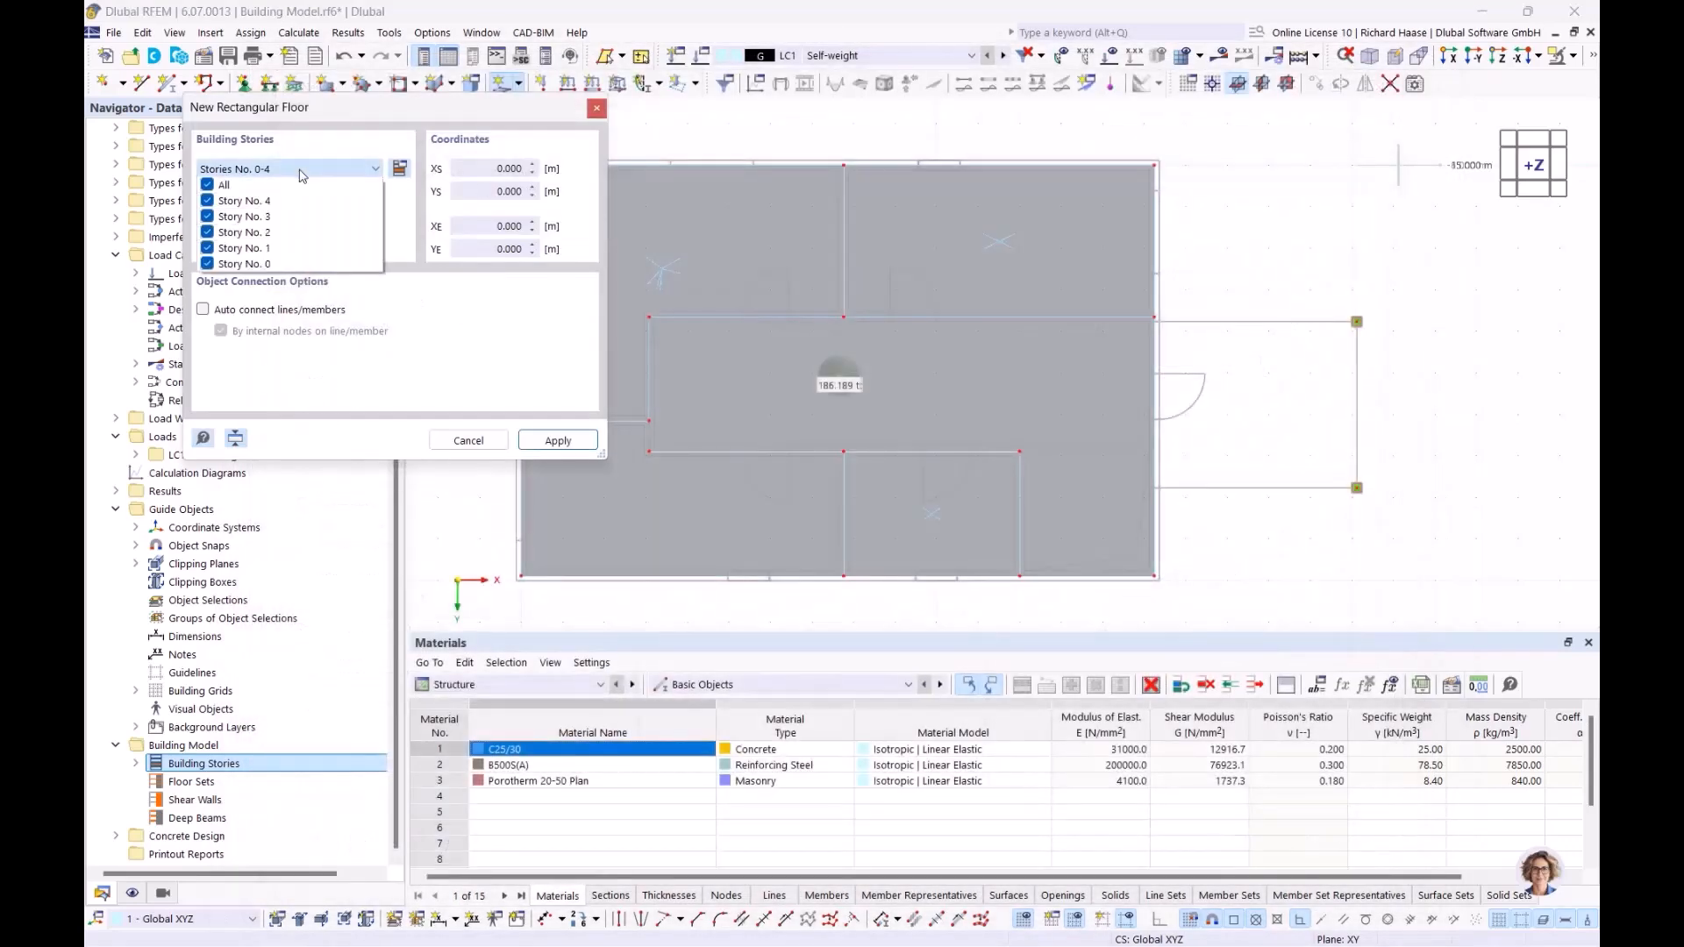
left_click(207, 184)
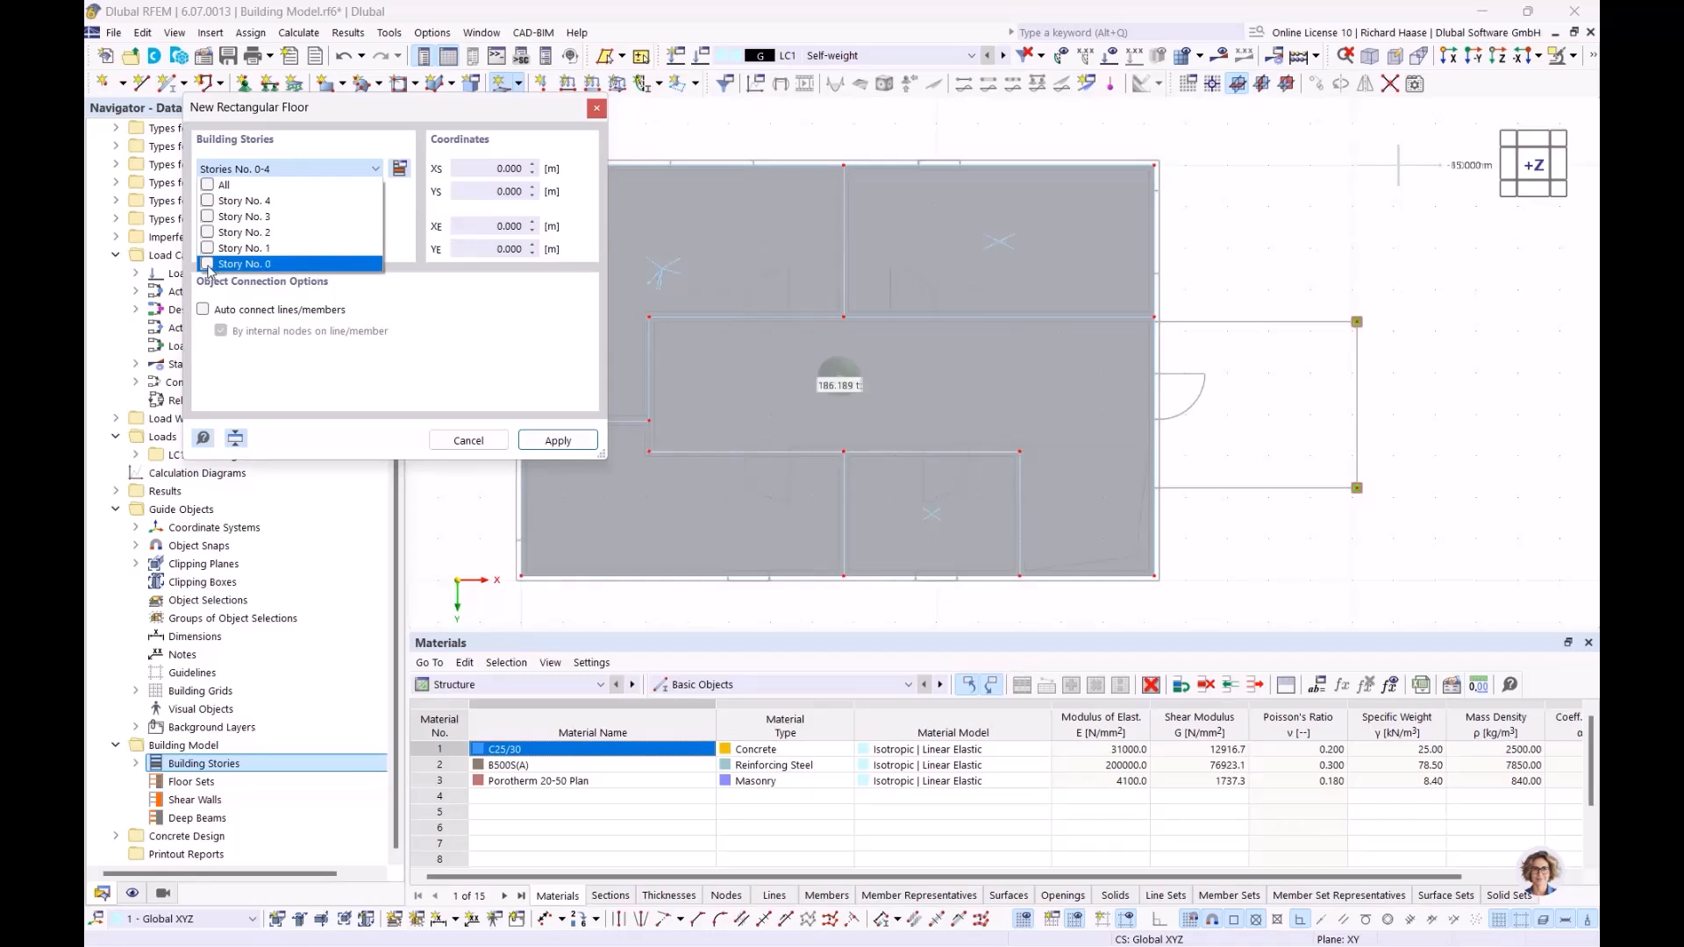
left_click(560, 451)
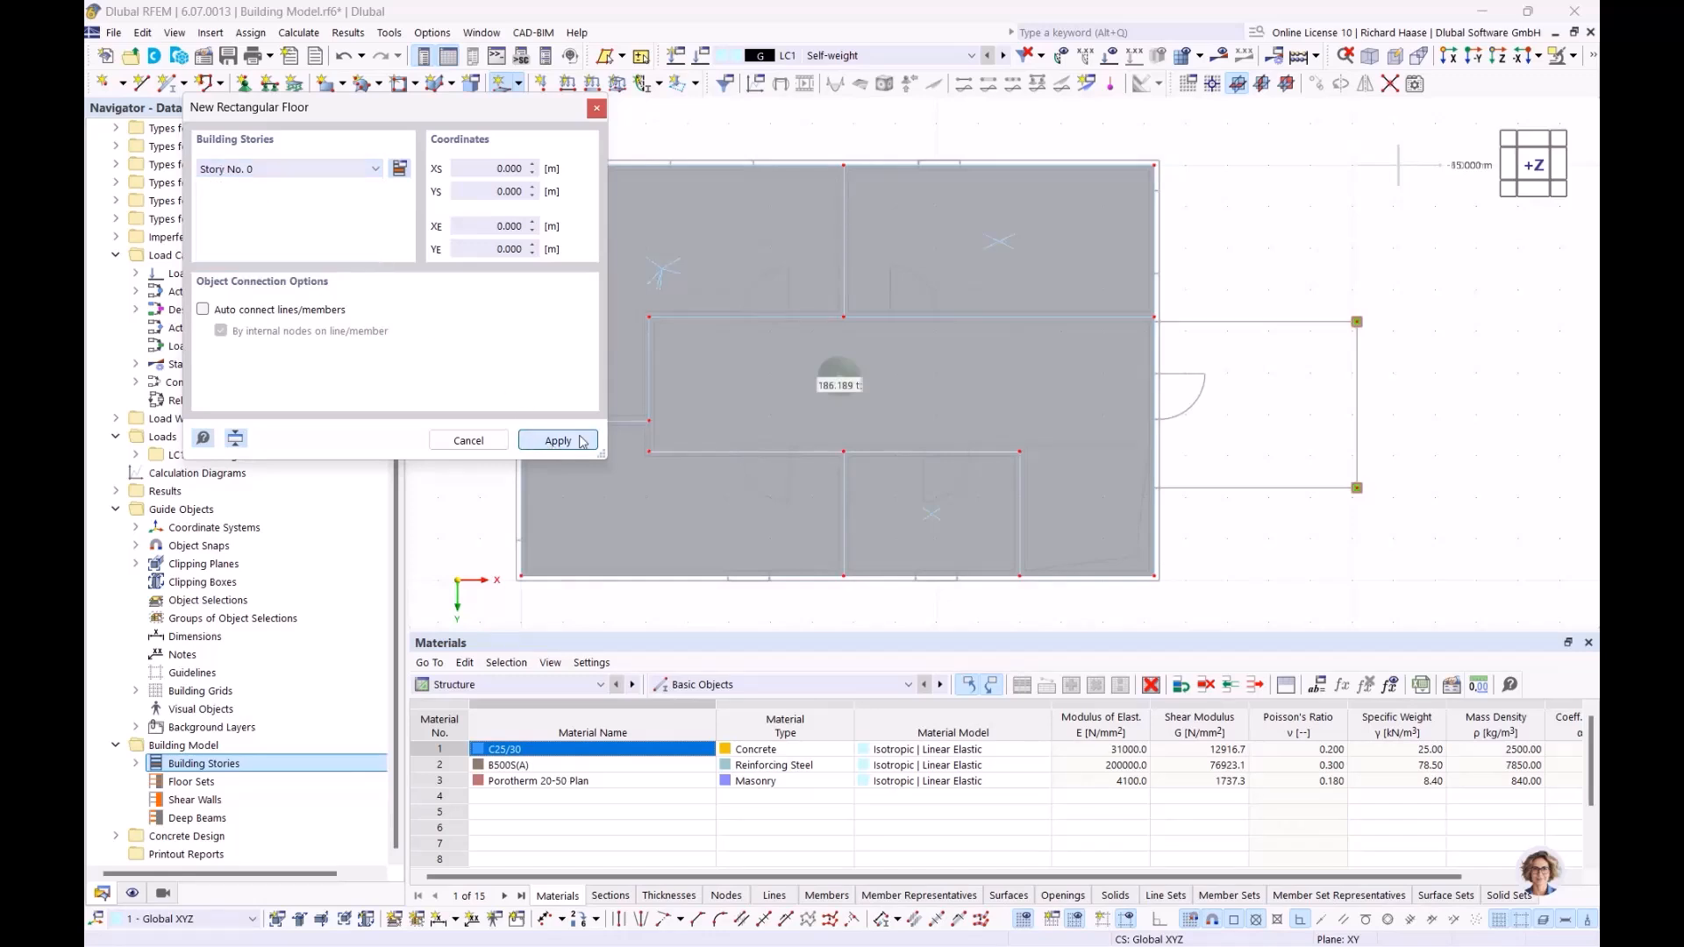
Step: Draw the Story No. 0 entrance floor from X 20.120, Y 7.770 to X 15.240, Y 3.770 and end the command
scroll(1184, 329, "up", 7)
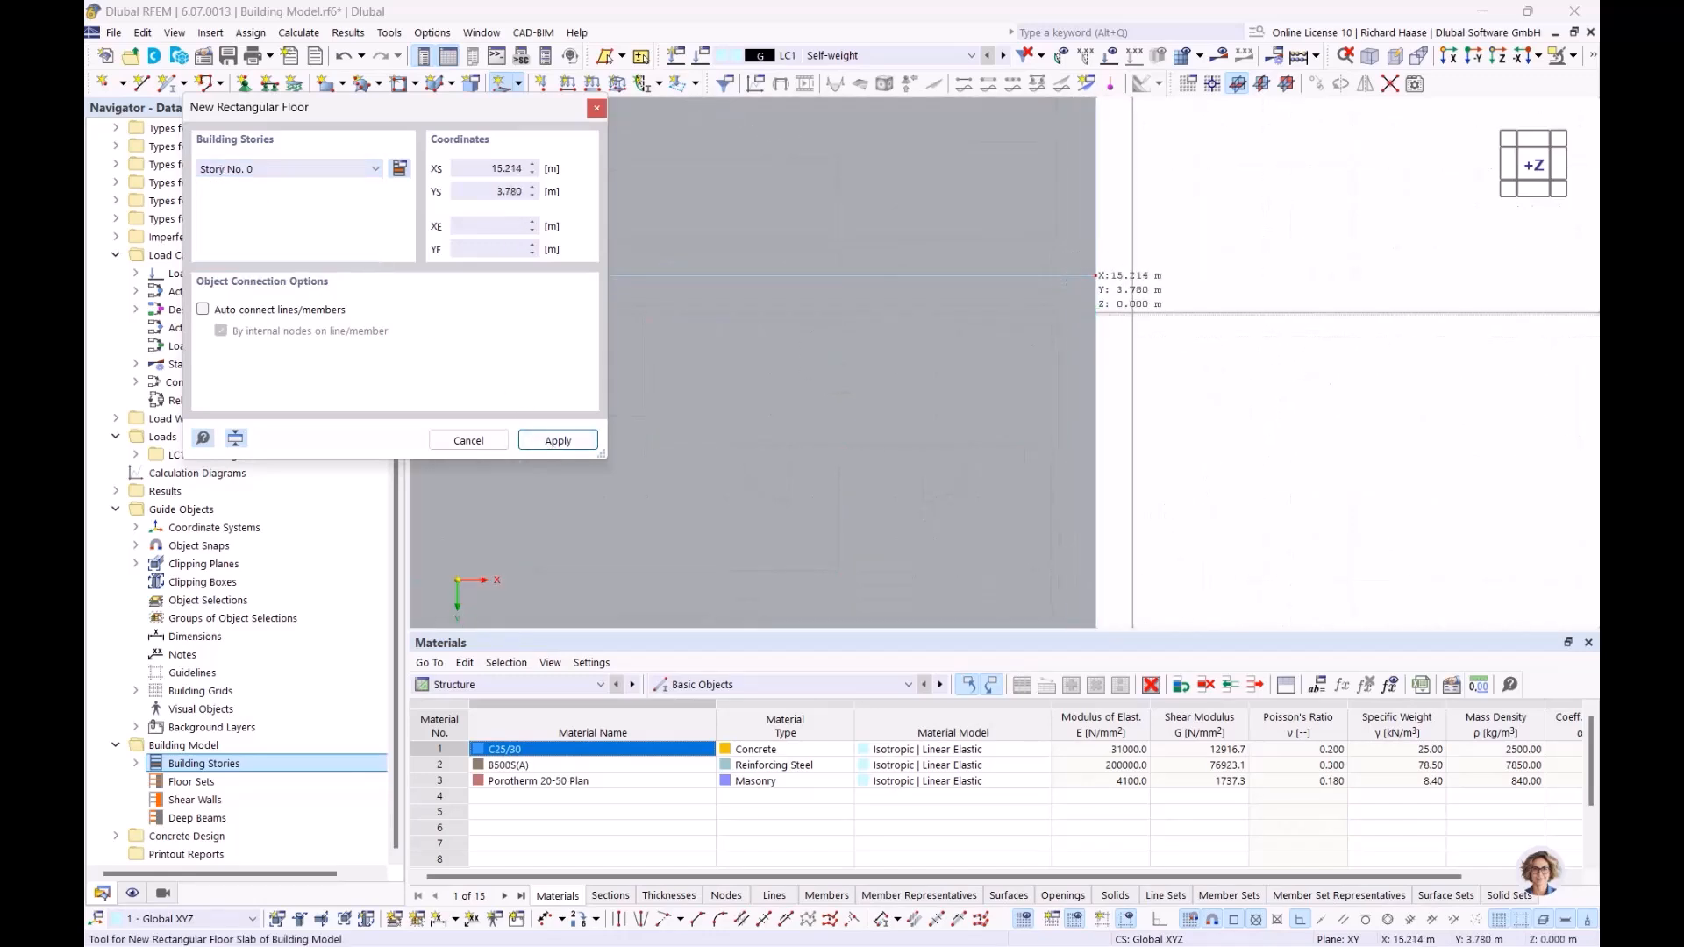
scroll(1326, 347, "down", 4)
middle_click_drag(1323, 350, 620, 188)
scroll(1250, 200, "down", 4)
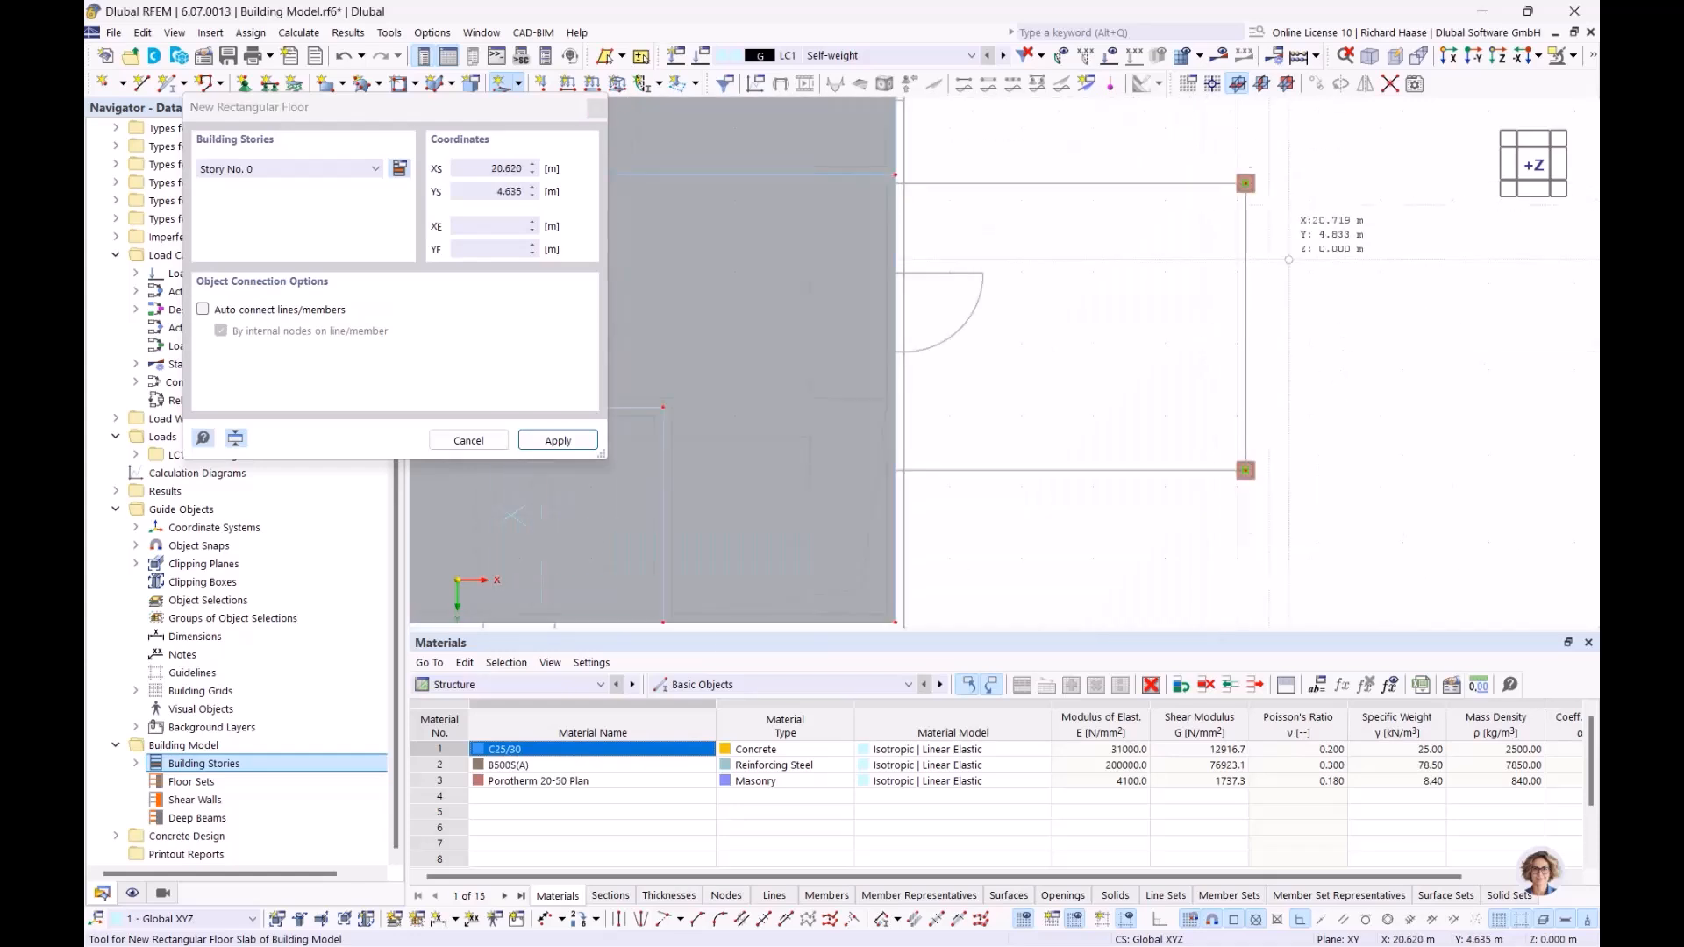
scroll(1261, 438, "up", 3)
left_click(1229, 484)
scroll(944, 281, "down", 3)
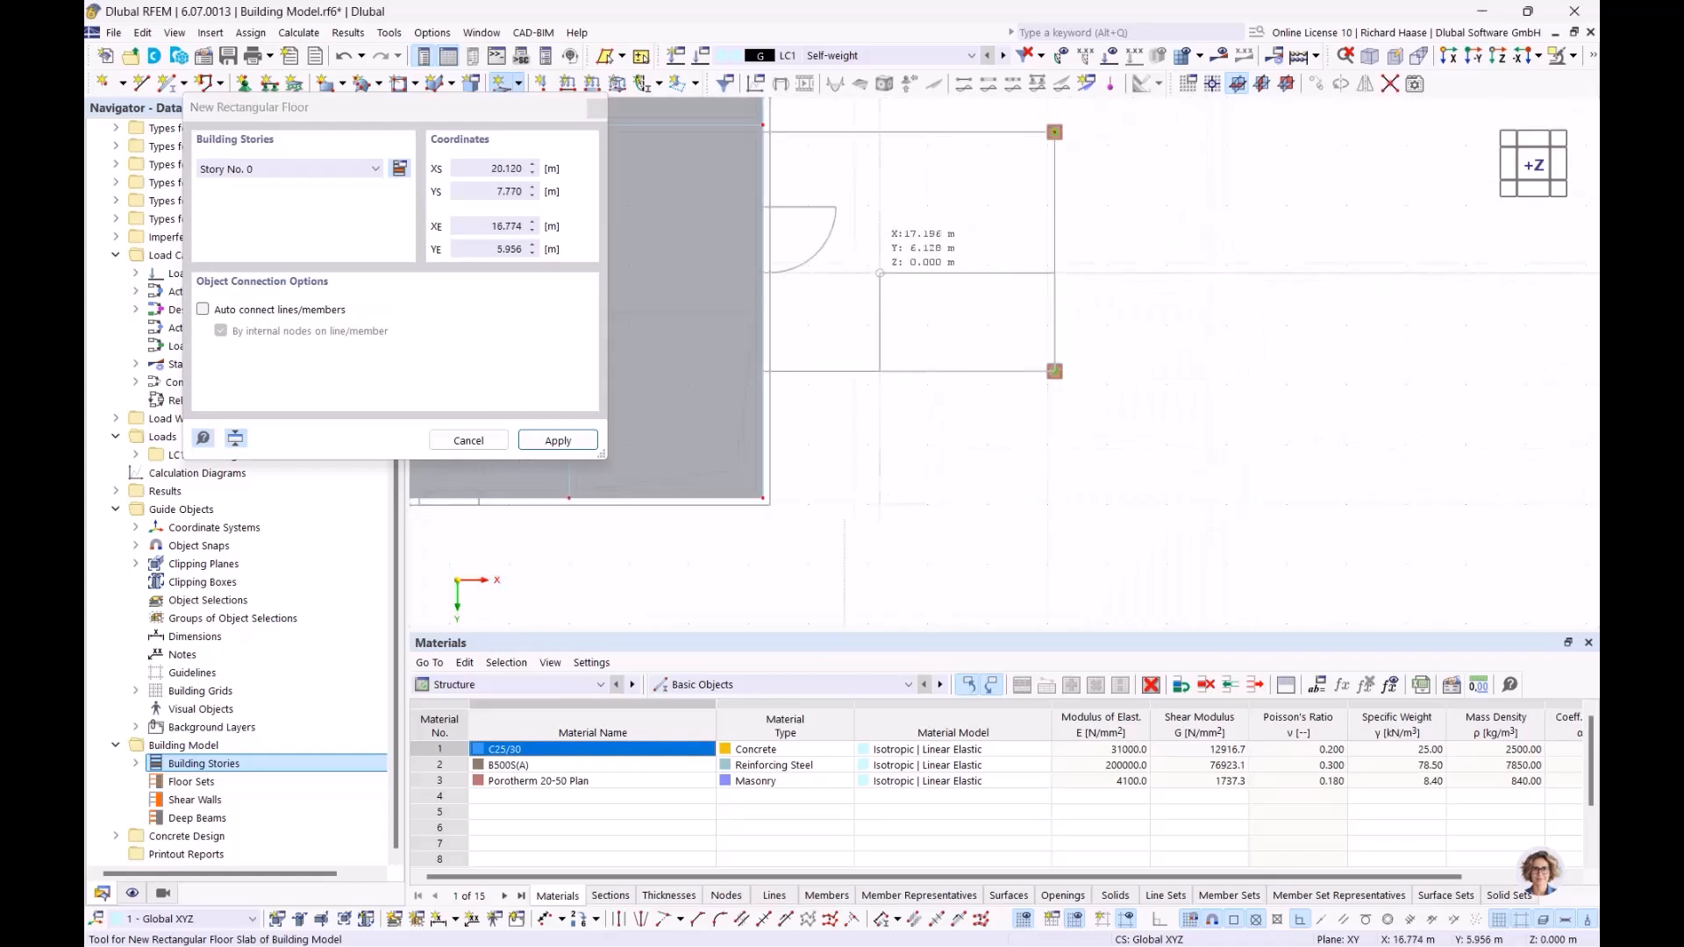
middle_click_drag(880, 274, 1007, 375)
scroll(894, 226, "up", 6)
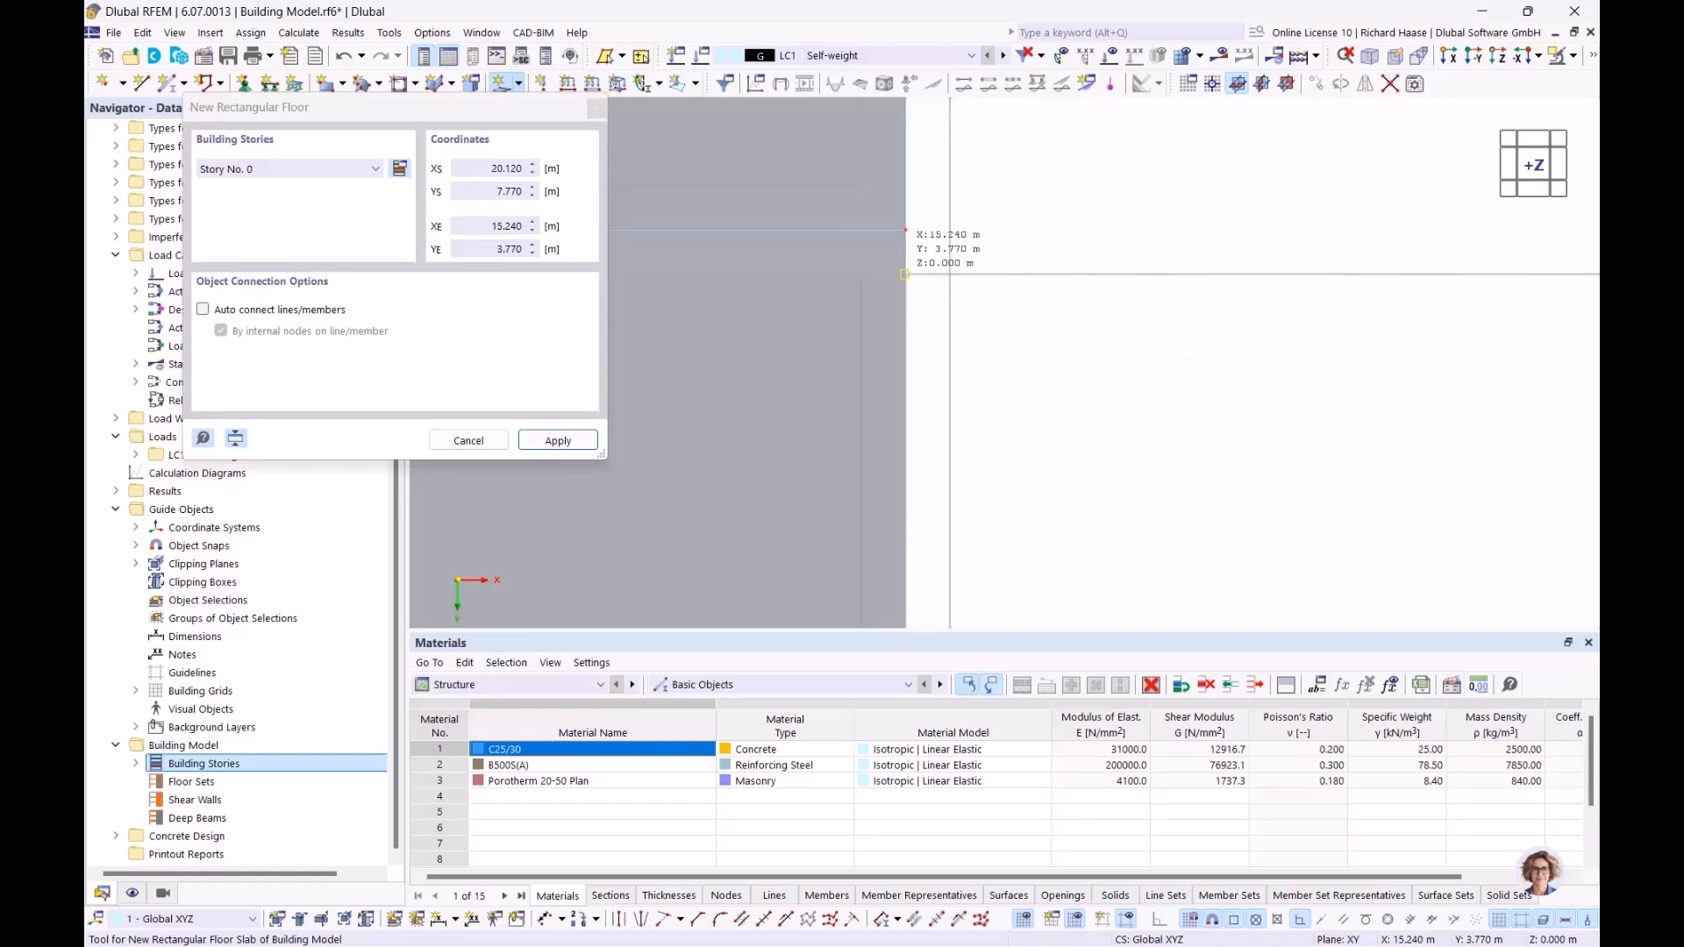
left_click(906, 274)
scroll(1102, 286, "down", 8)
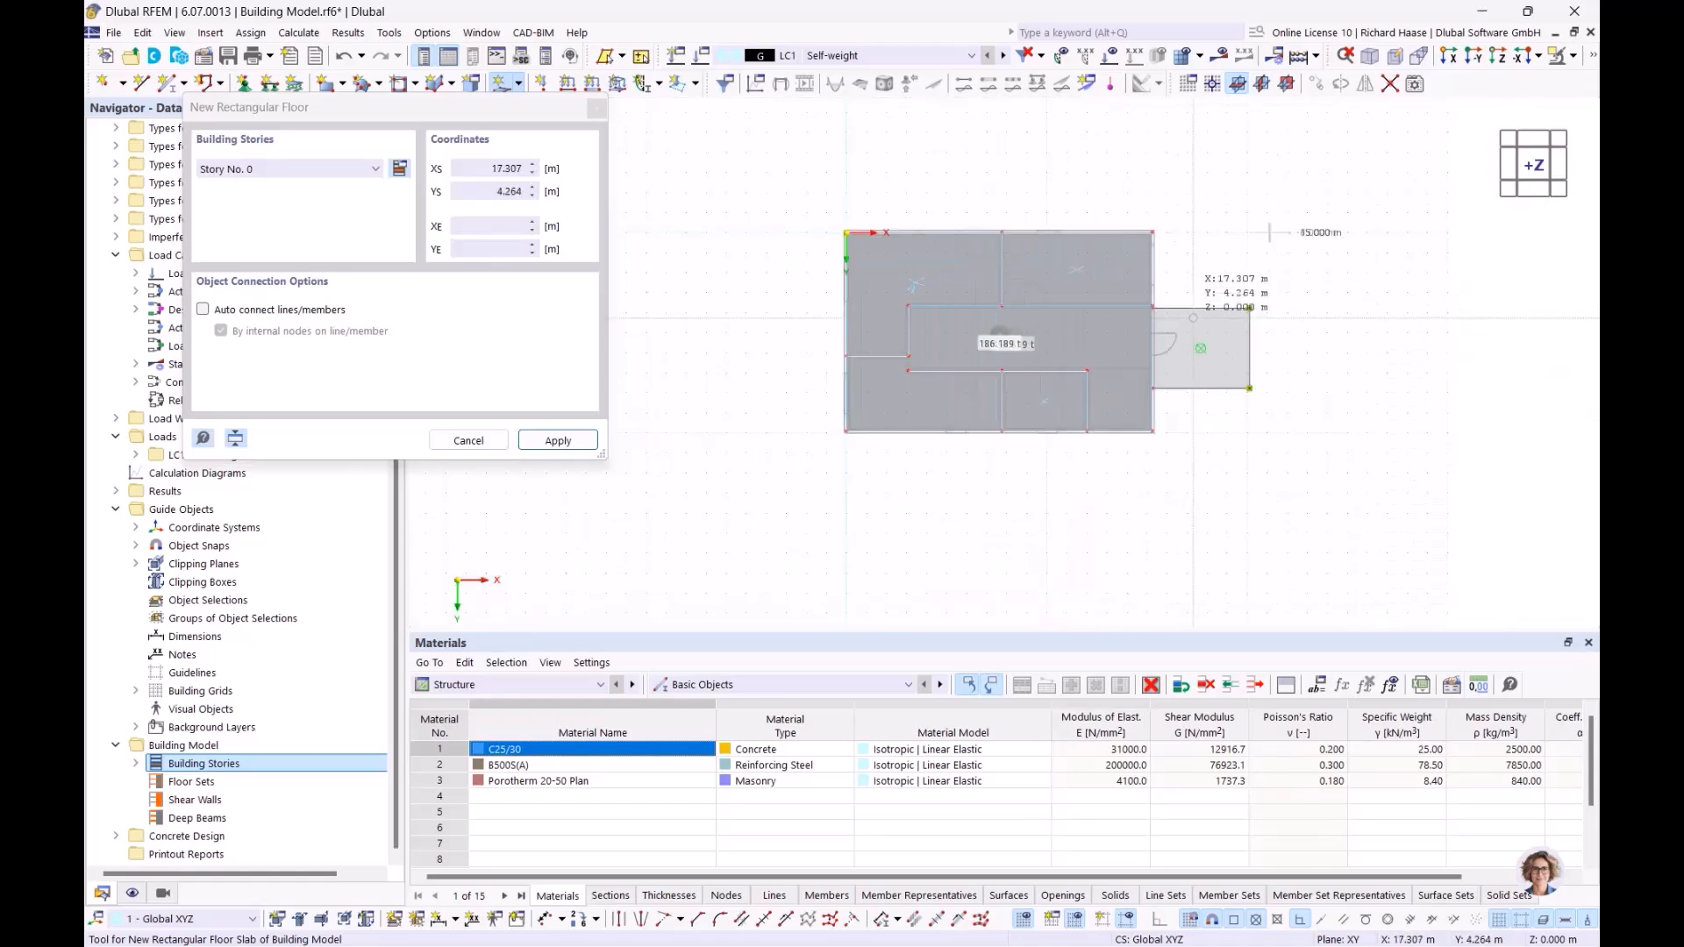
middle_click_drag(1188, 314, 1042, 186)
key("Escape")
Step: Set up a rectangular floor opening for Stories No. 0-3
scroll(965, 274, "up", 3)
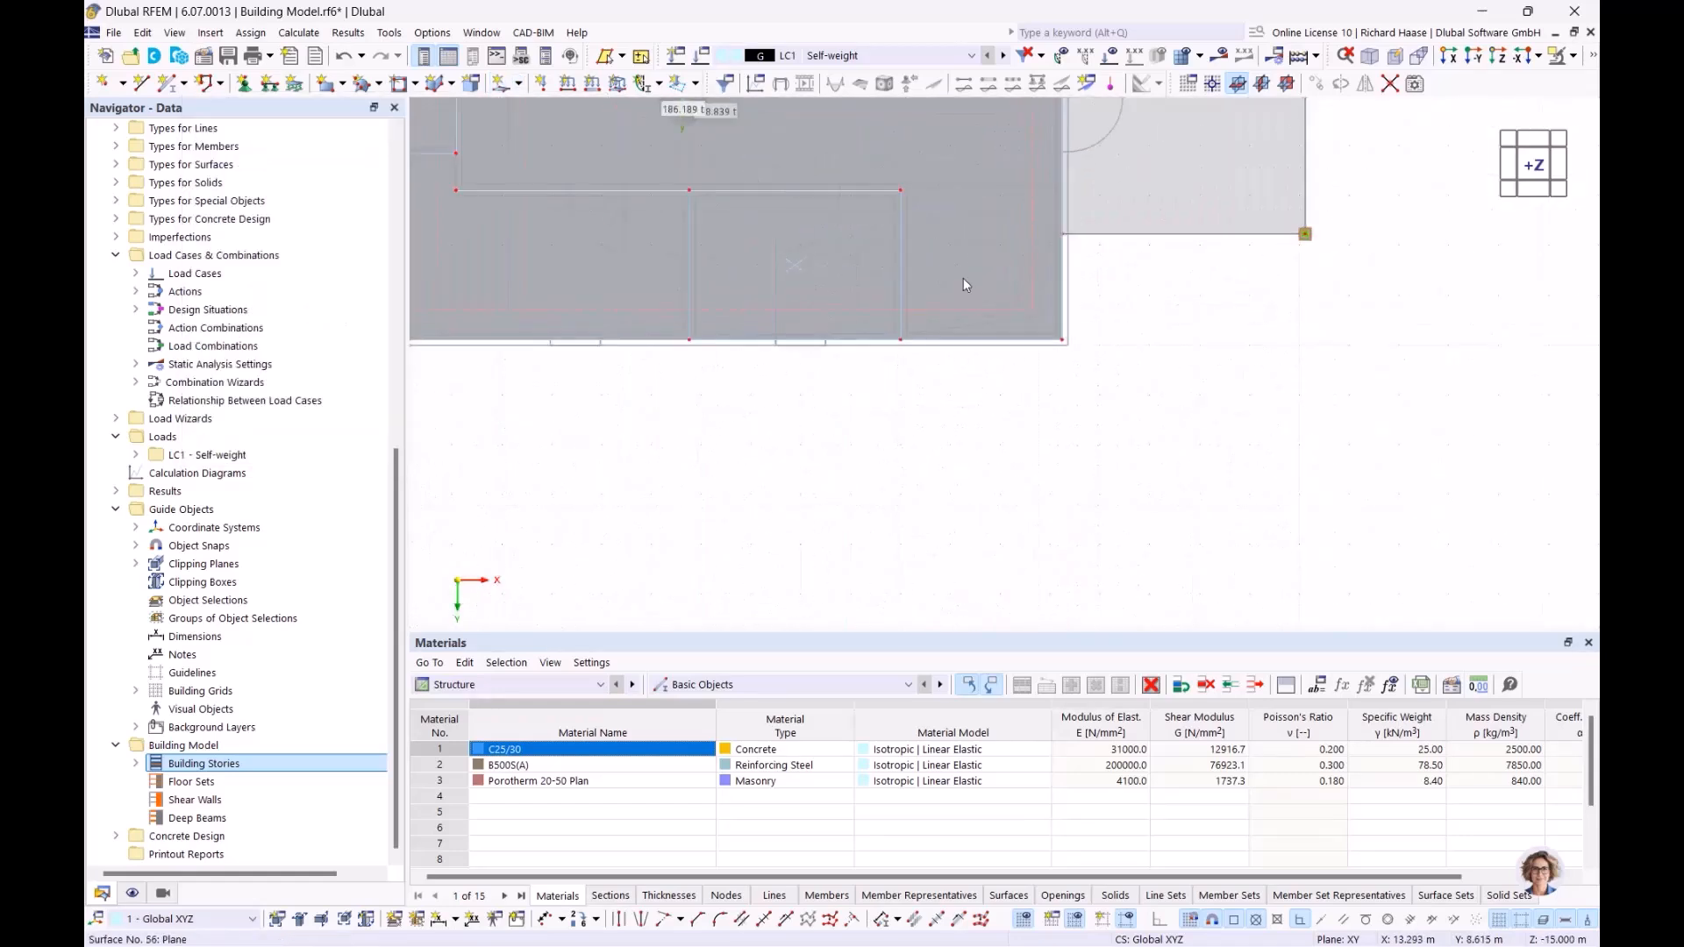
scroll(967, 278, "up", 3)
middle_click_drag(1083, 337, 1085, 444)
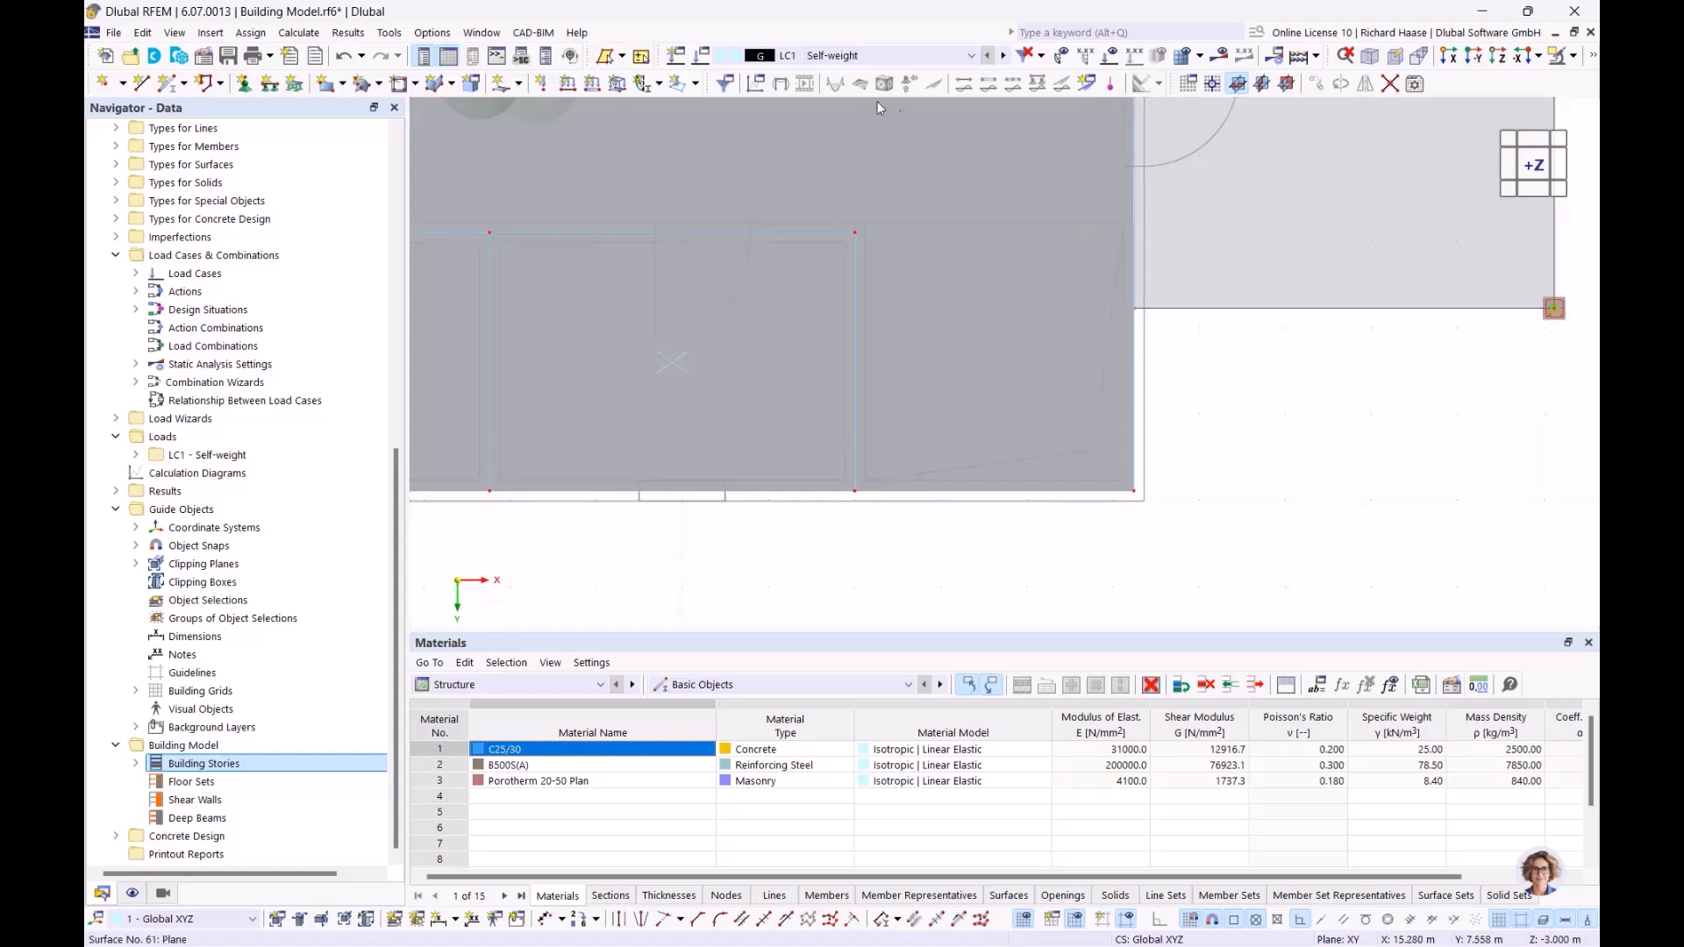
left_click(521, 85)
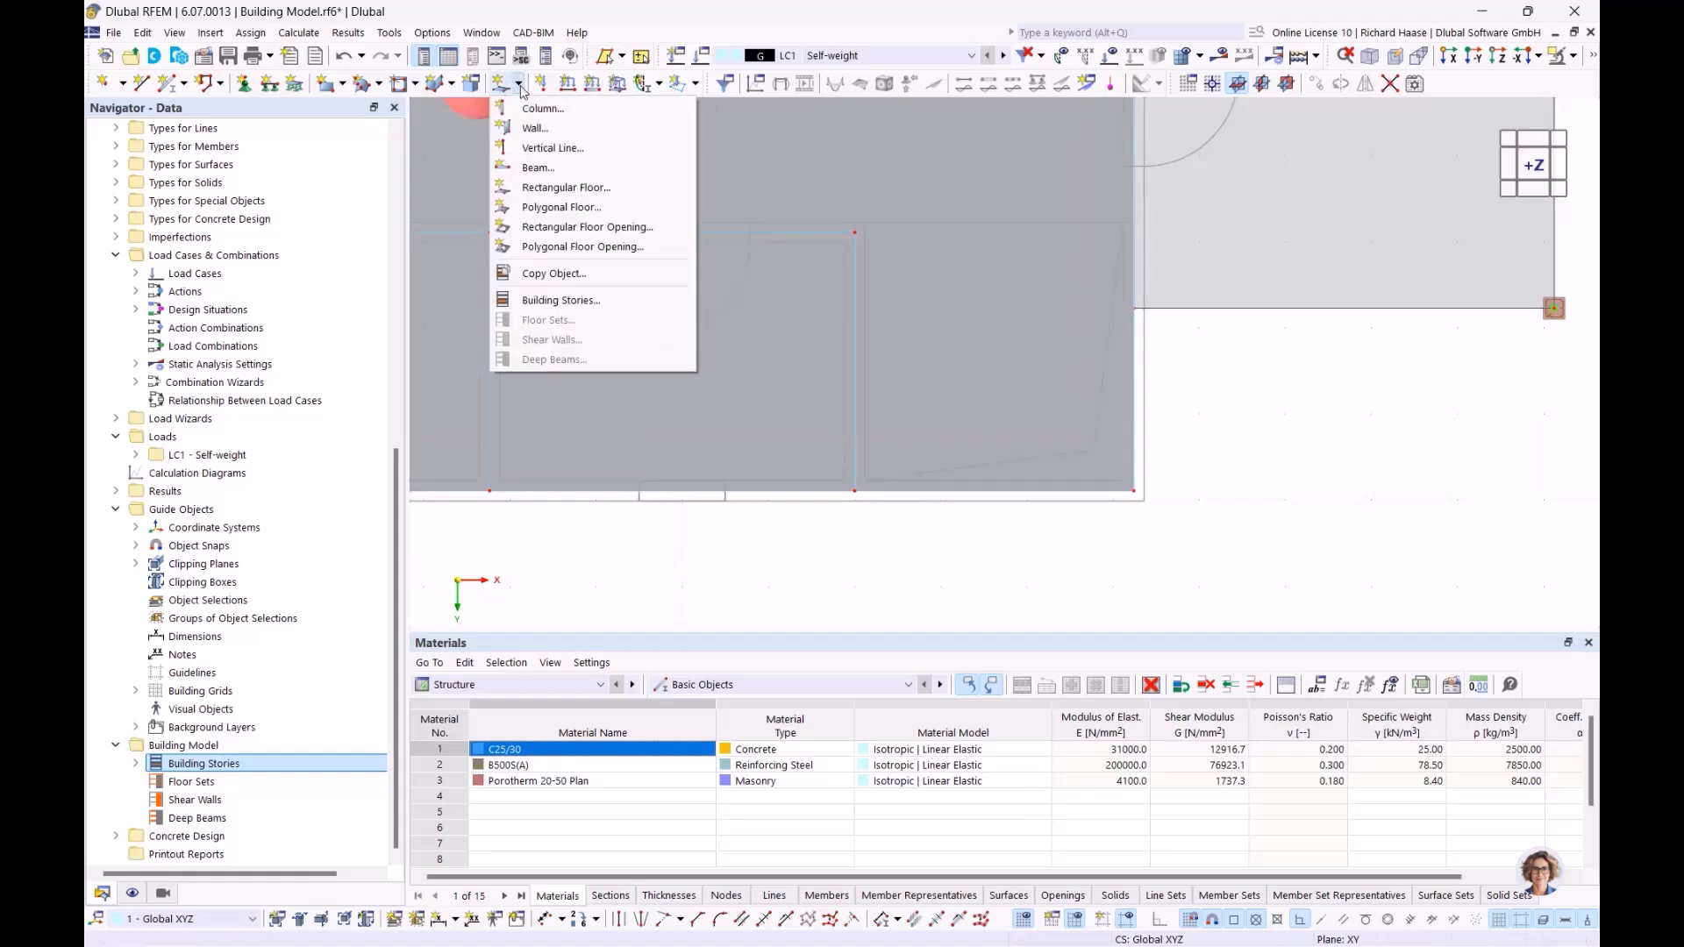
left_click(589, 227)
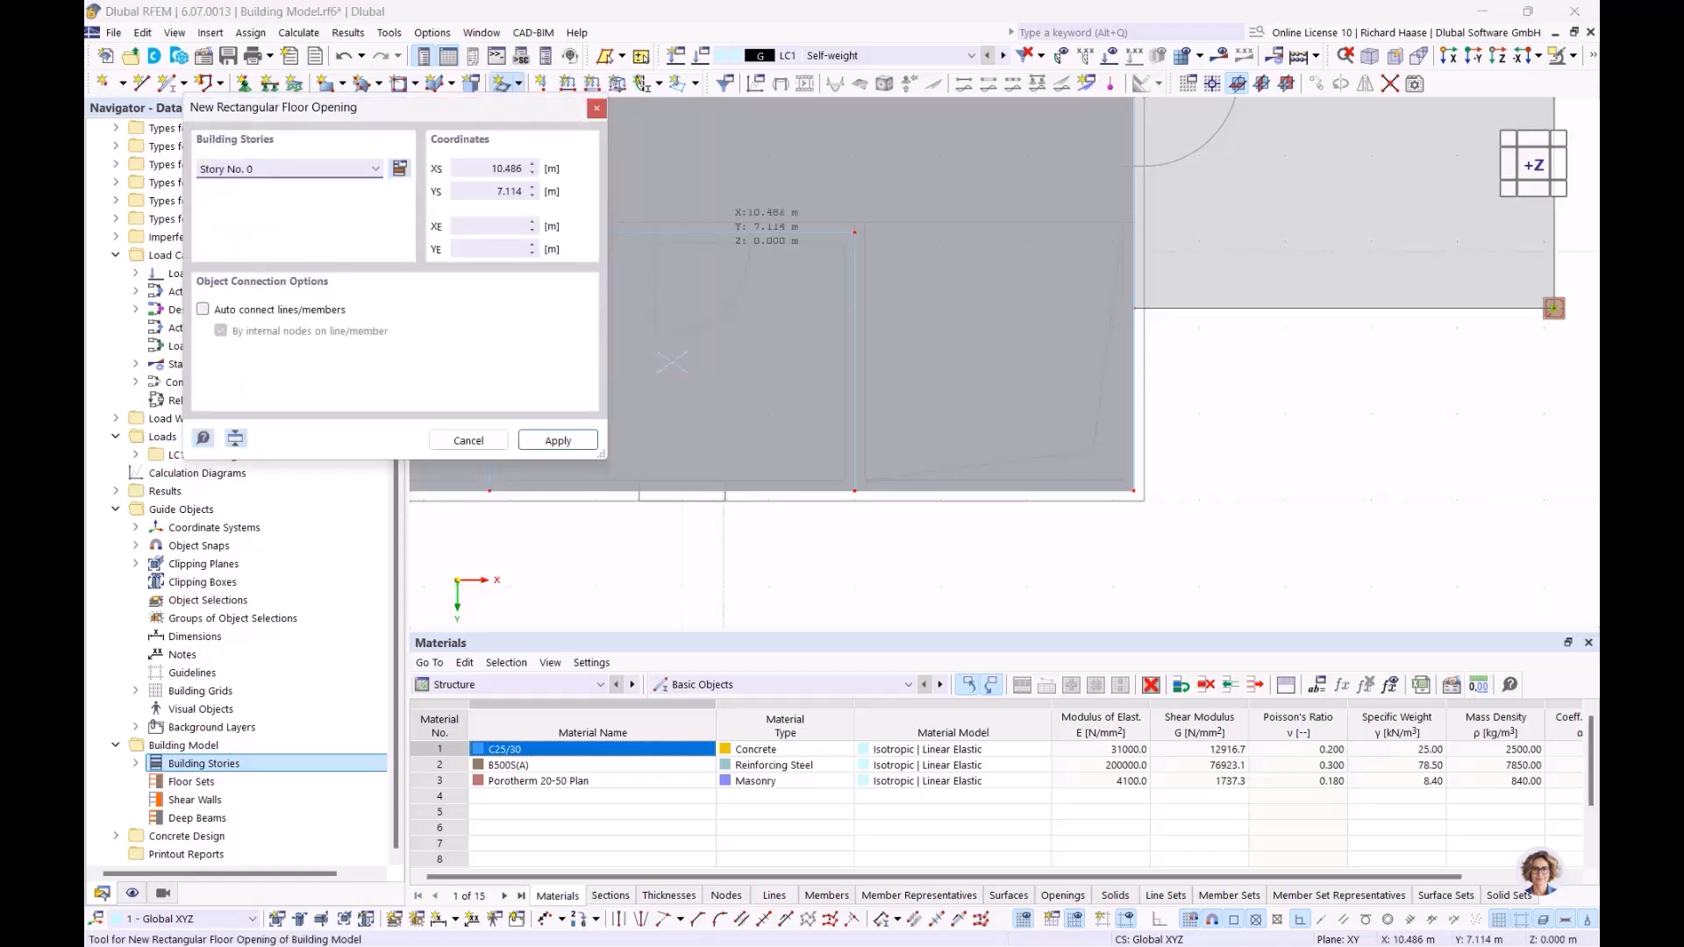
left_click(290, 168)
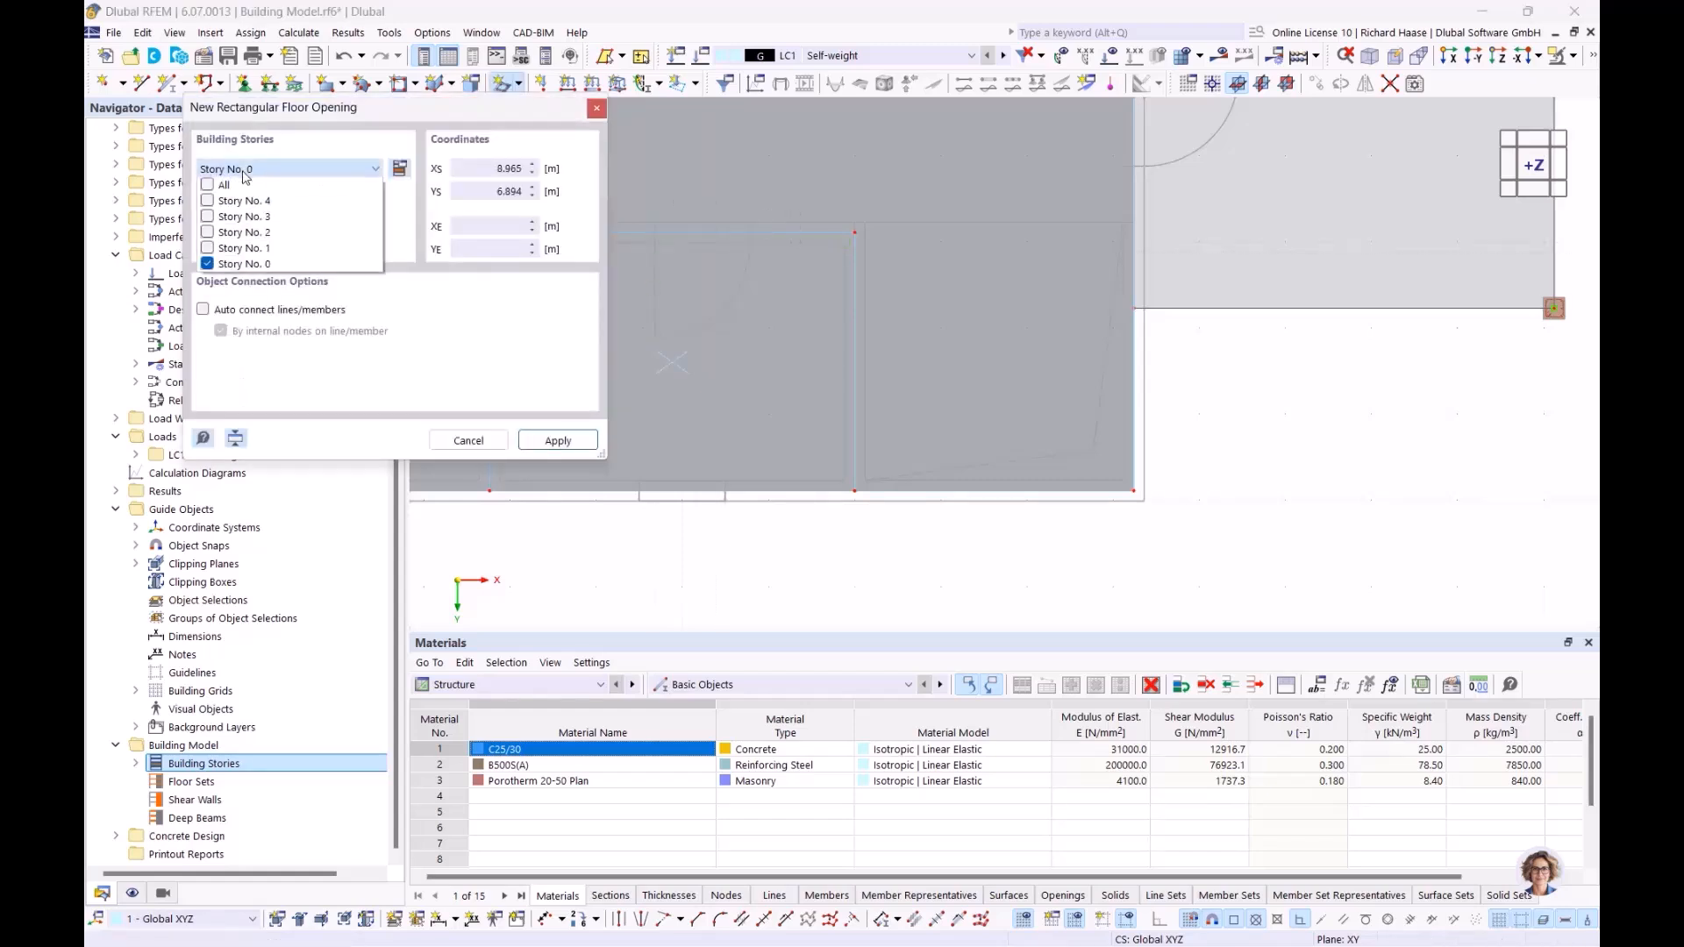
left_click(209, 248)
left_click(209, 233)
left_click(209, 216)
left_click(539, 395)
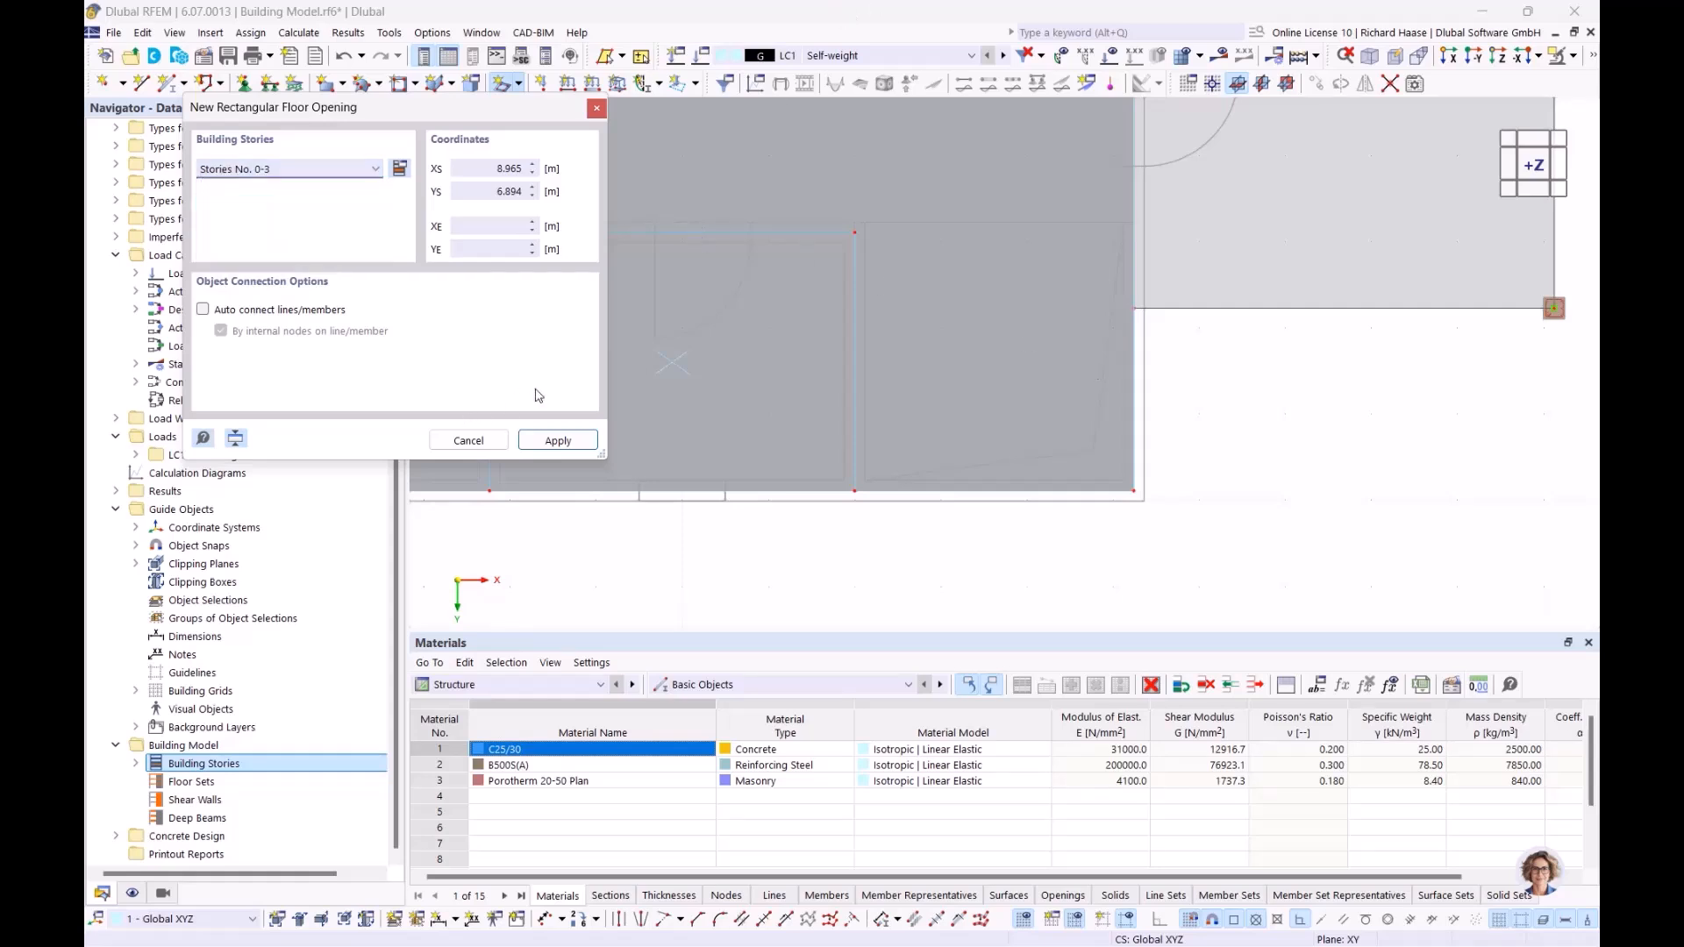
Step: Draw the rectangular floor opening from X 12.000, Y 6.770 to X 15.240, Y 9.890 and end the command
scroll(824, 378, "down", 3)
scroll(803, 405, "up", 8)
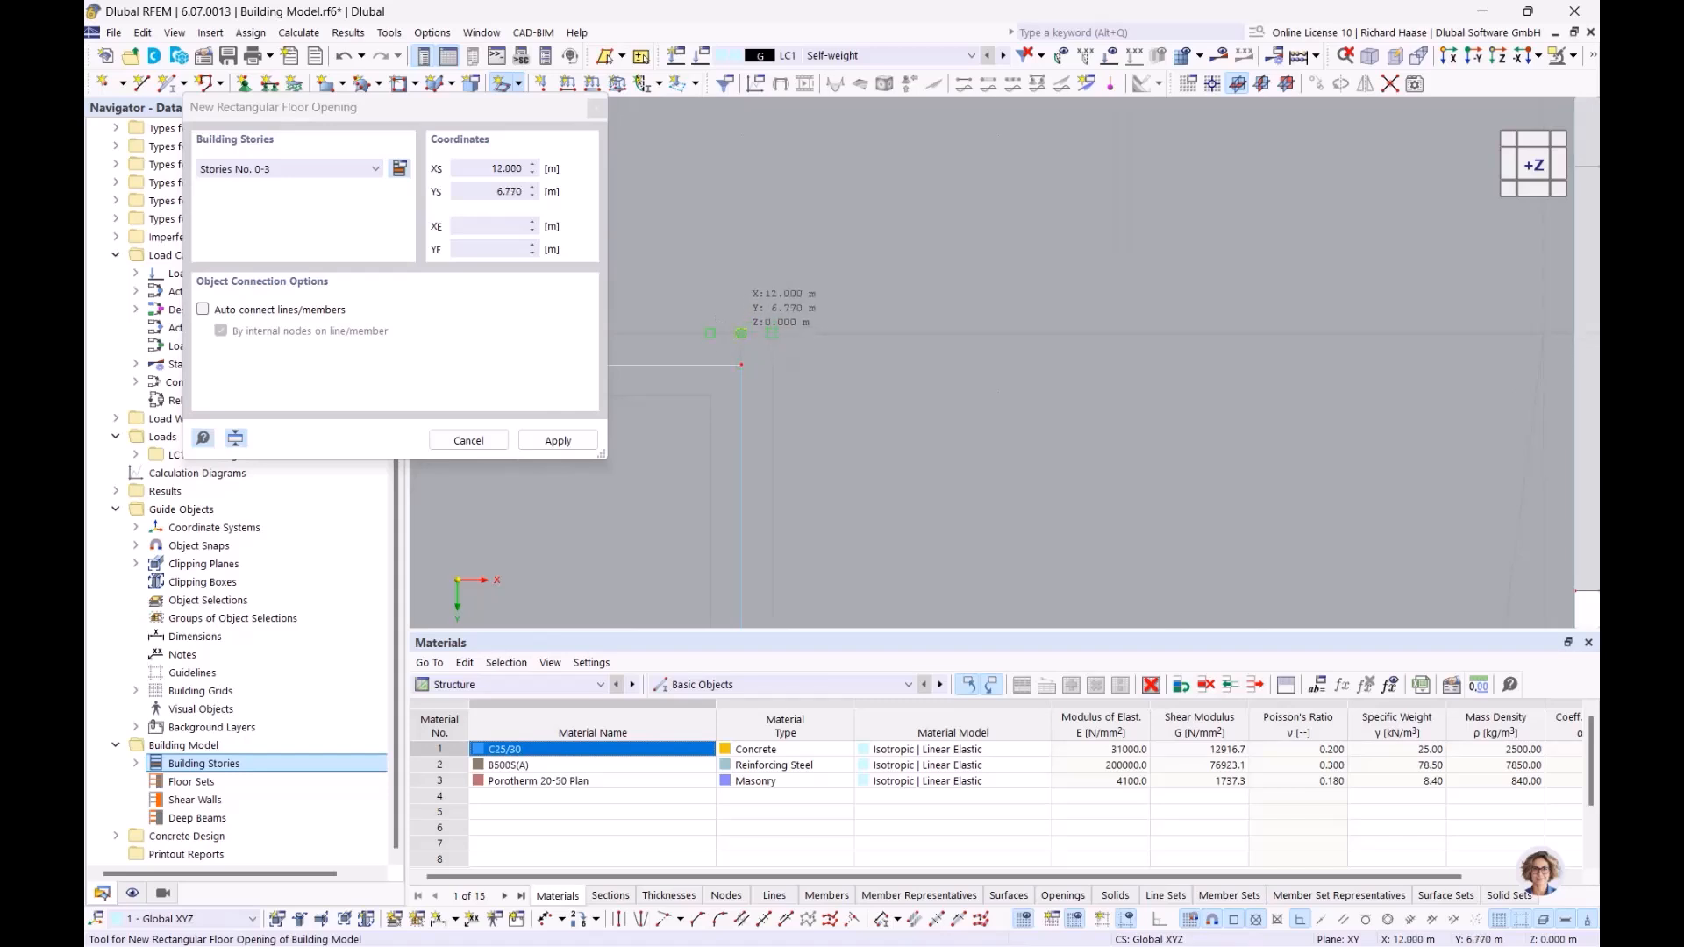
left_click(741, 333)
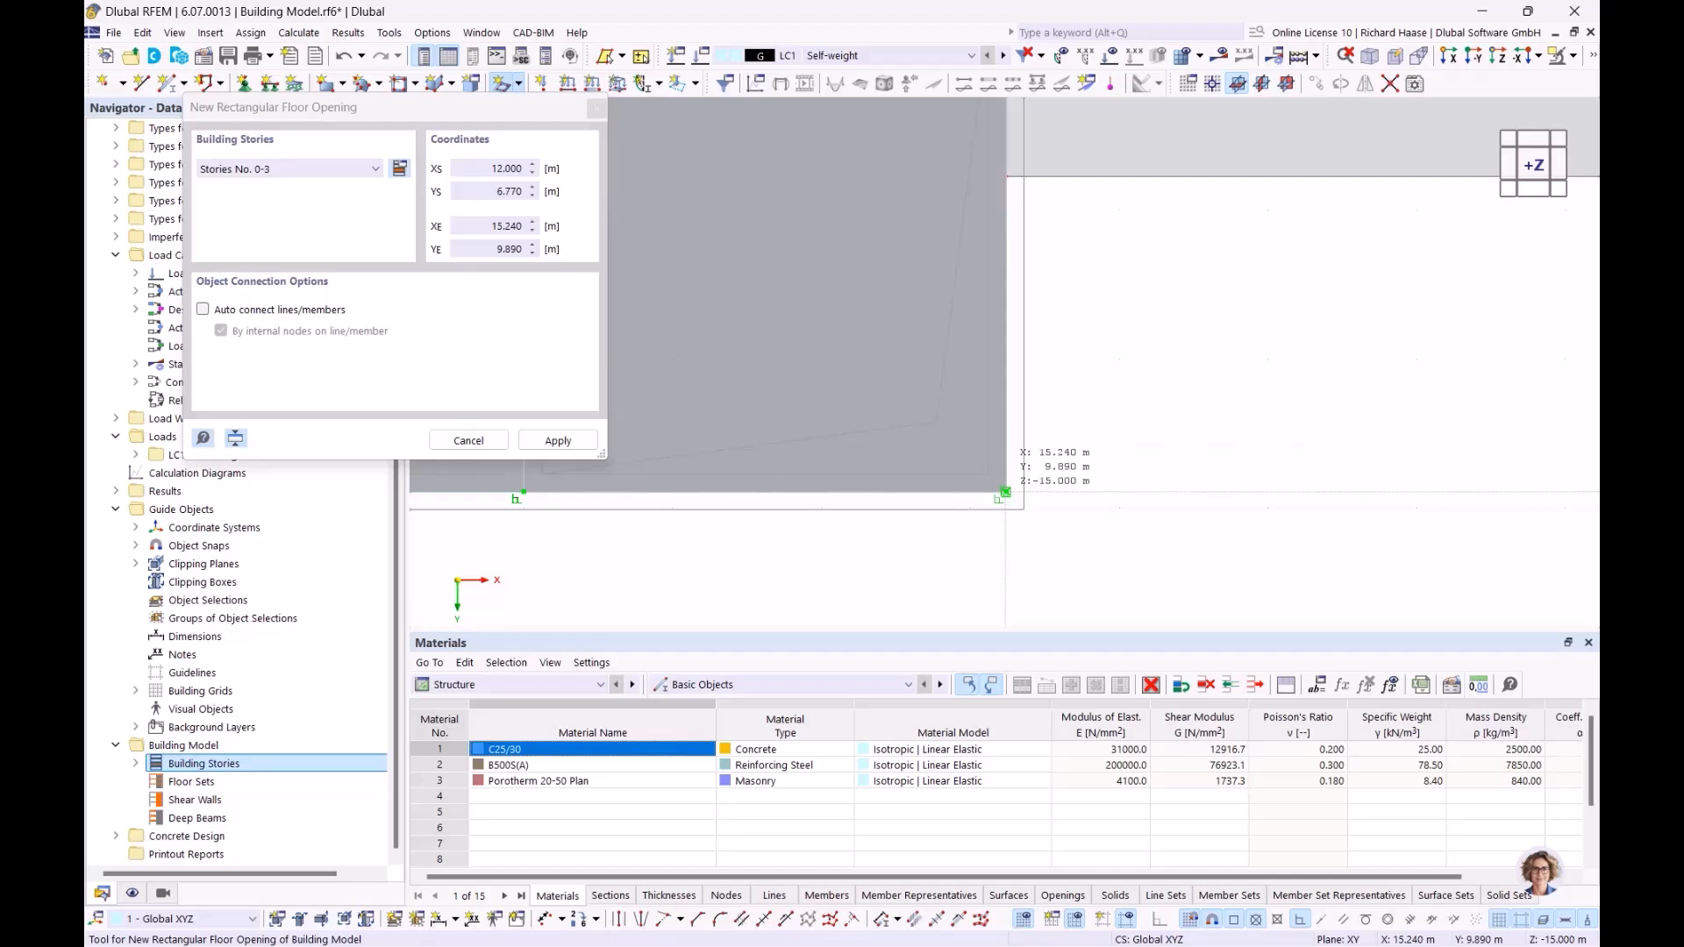
left_click(1006, 492)
scroll(1005, 437, "down", 8)
key("Escape")
Step: Examine the floor slabs, the stairwell openings and the entrance canopy in 3D and in plan view
middle_click_drag(1029, 440, 799, 303)
scroll(791, 296, "up", 3)
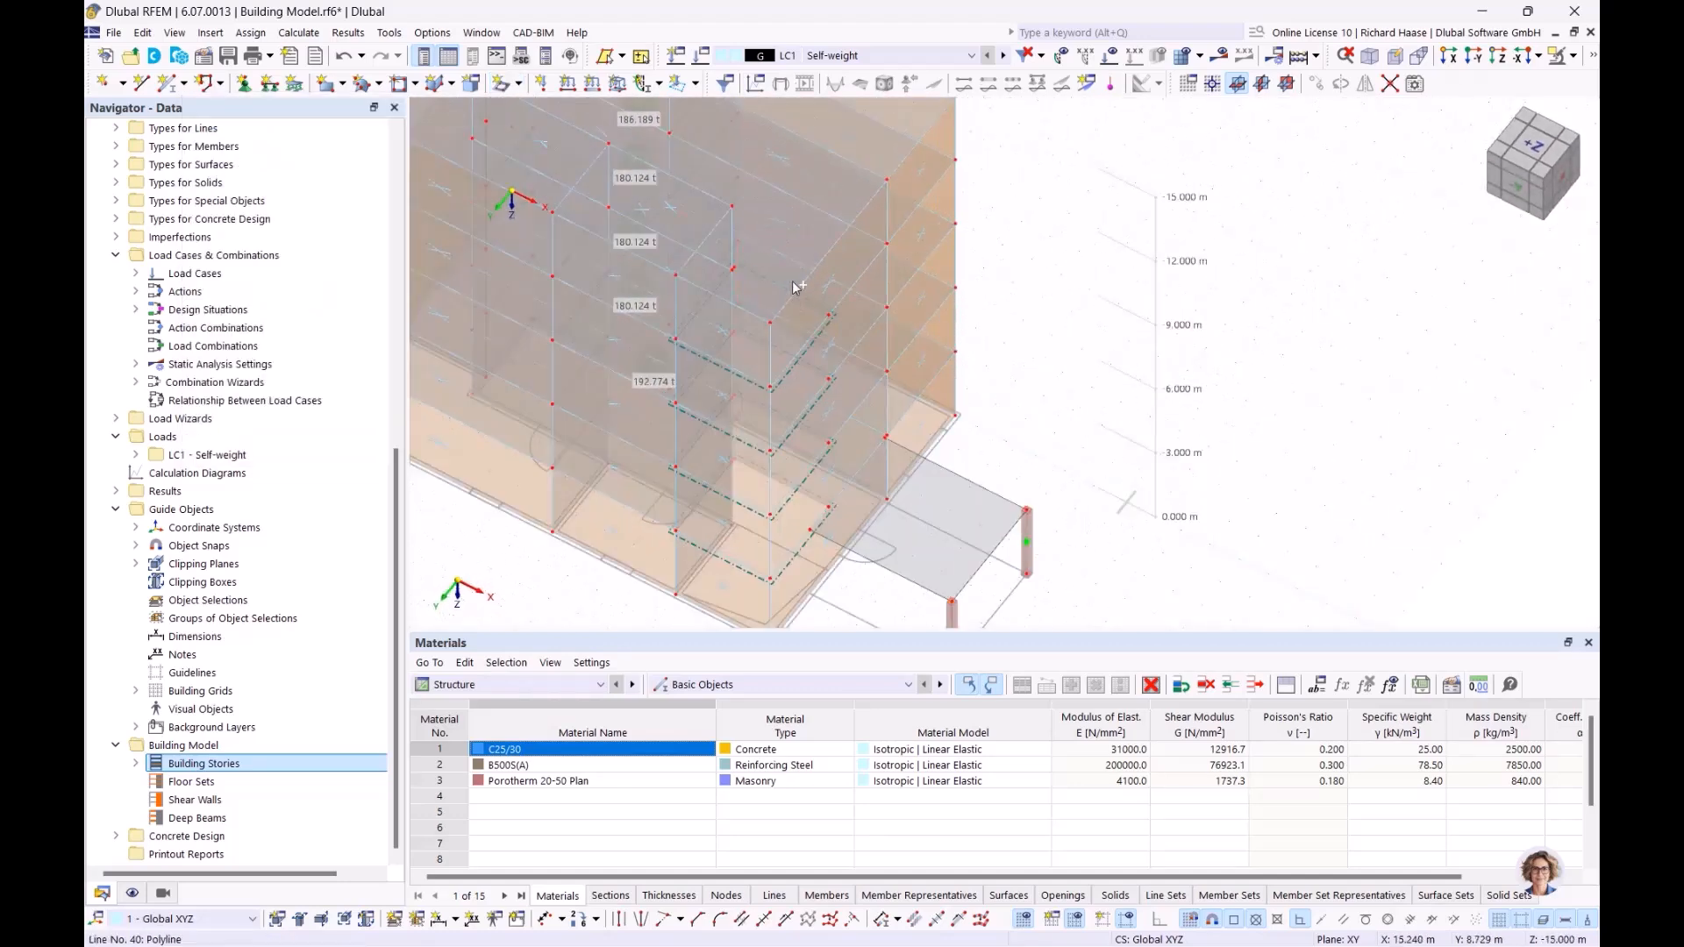
scroll(790, 264, "down", 5)
scroll(785, 333, "up", 3)
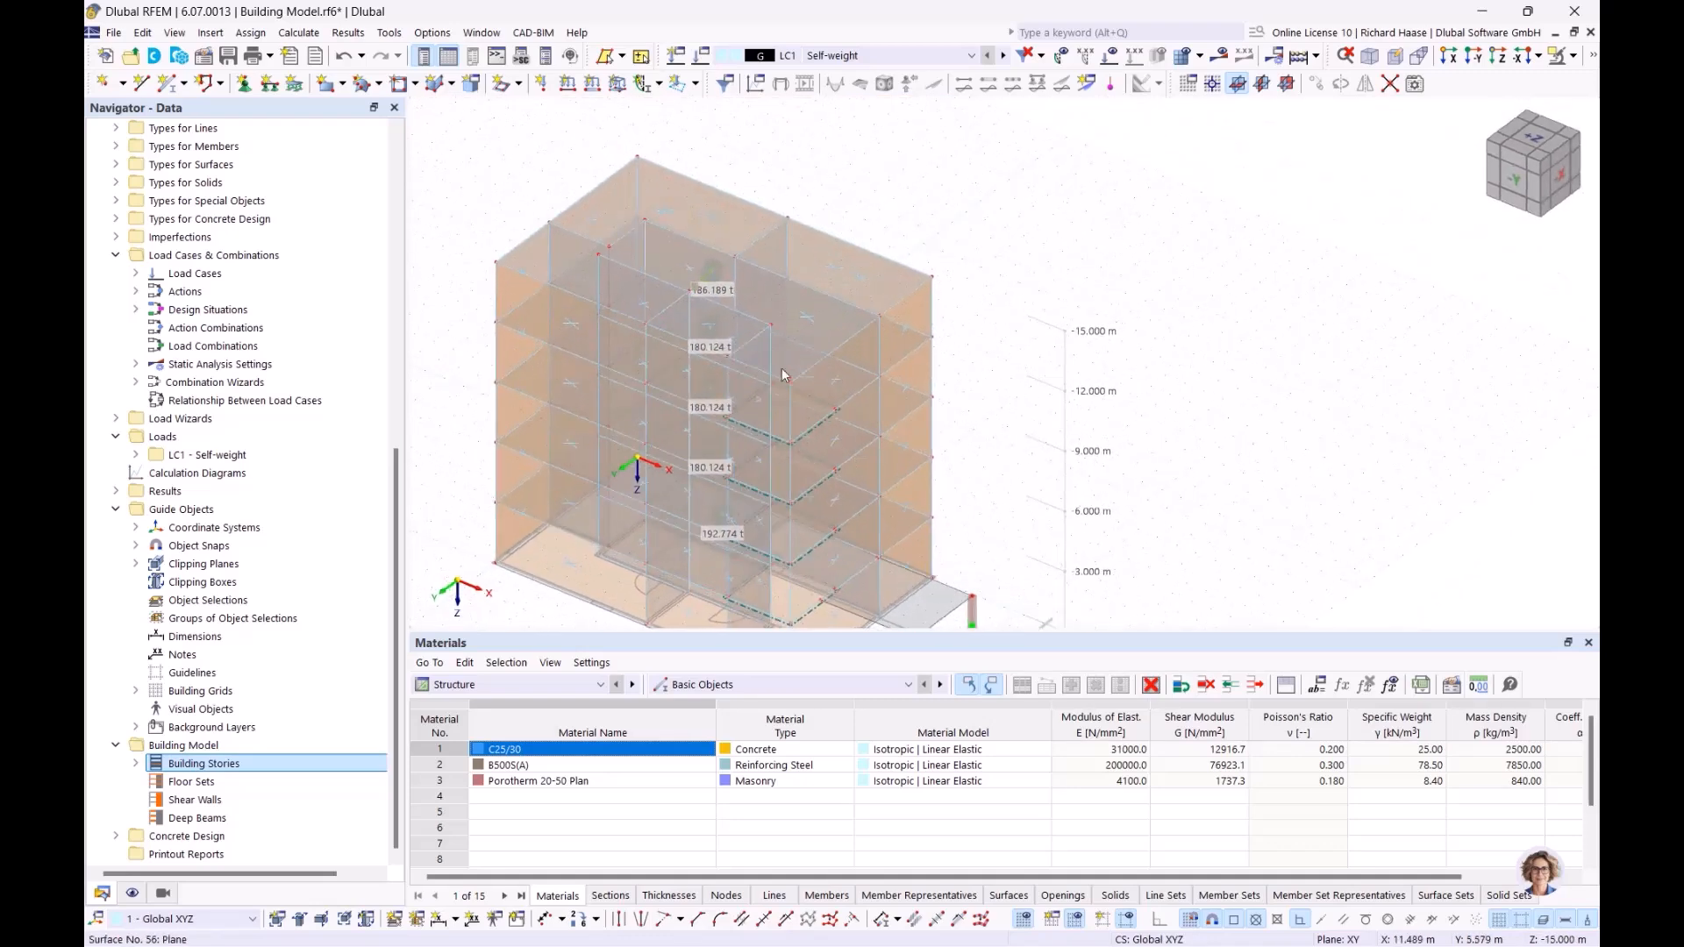
scroll(783, 349, "up", 4)
middle_click_drag(784, 347, 782, 300)
middle_click_drag(815, 397, 1210, 341, "ctrl")
scroll(867, 588, "up", 2)
scroll(880, 439, "down", 3)
scroll(1079, 338, "down", 4)
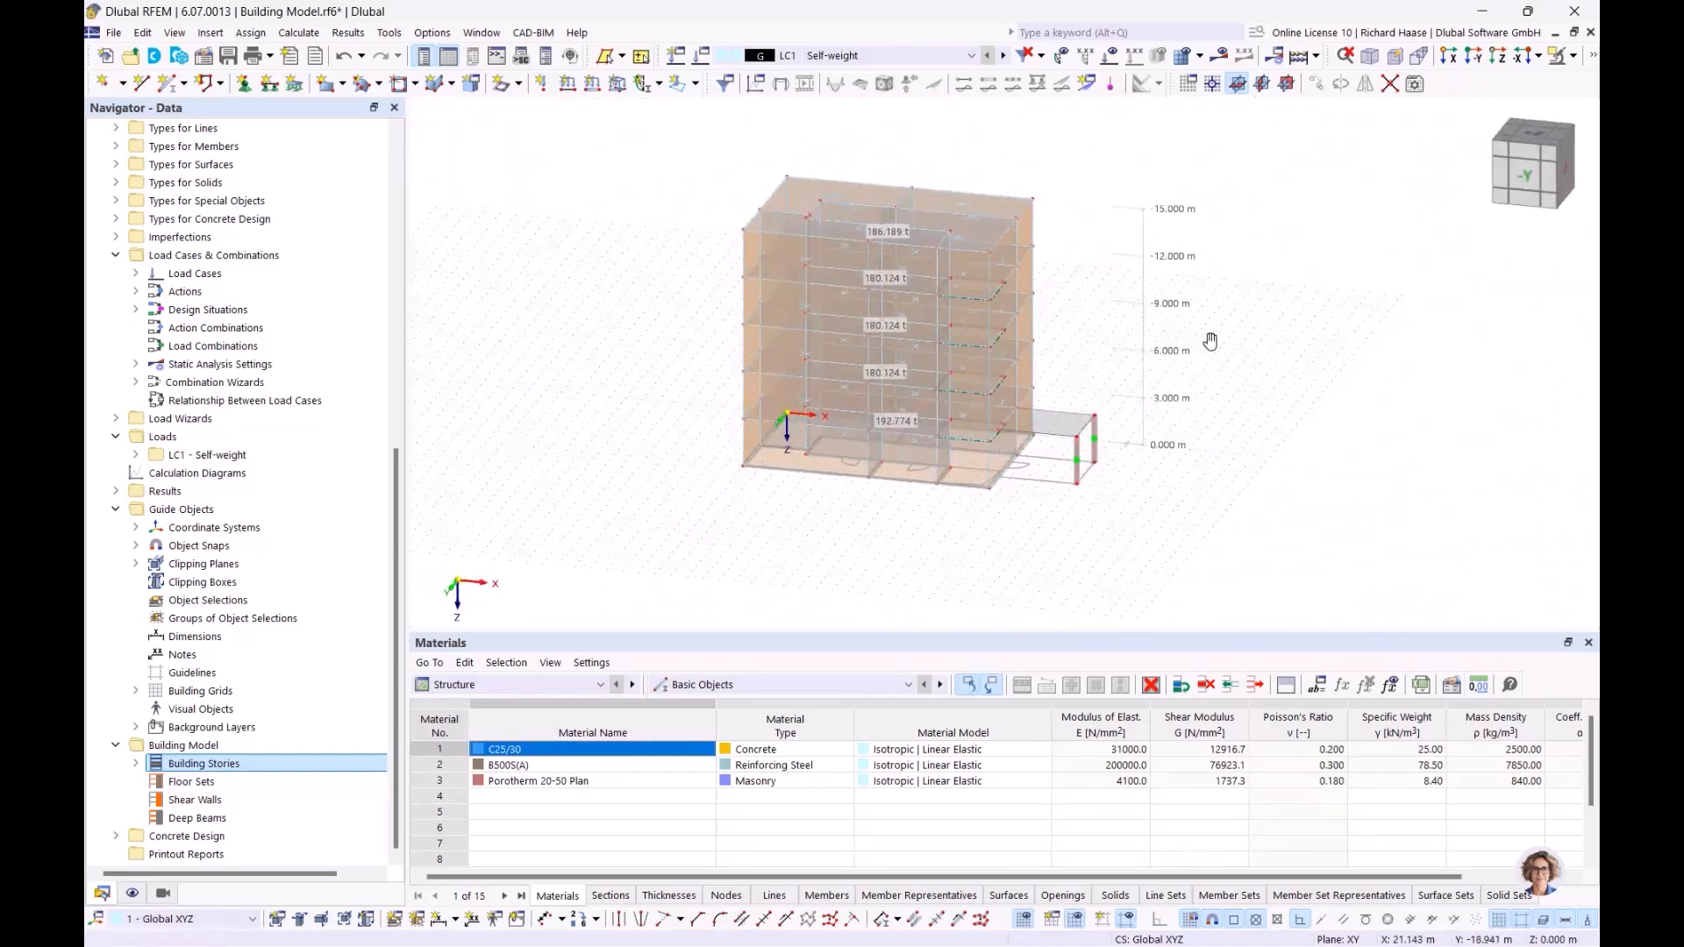
scroll(1095, 387, "up", 3)
middle_click_drag(1066, 379, 1050, 446, "ctrl")
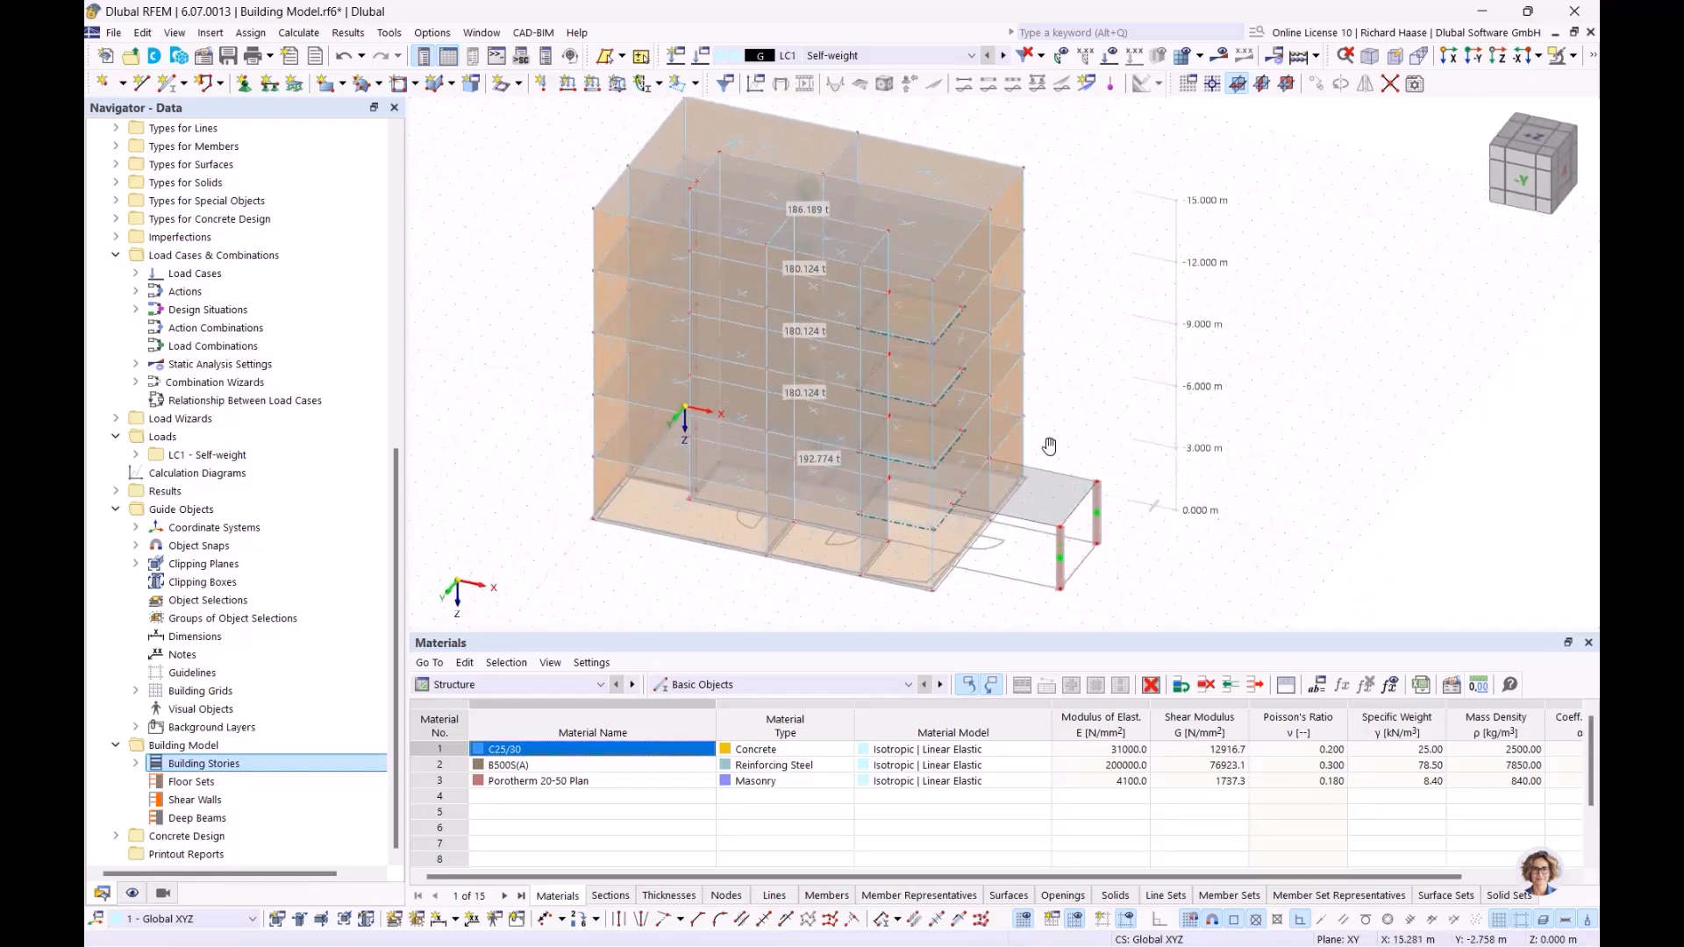
left_click(1522, 143)
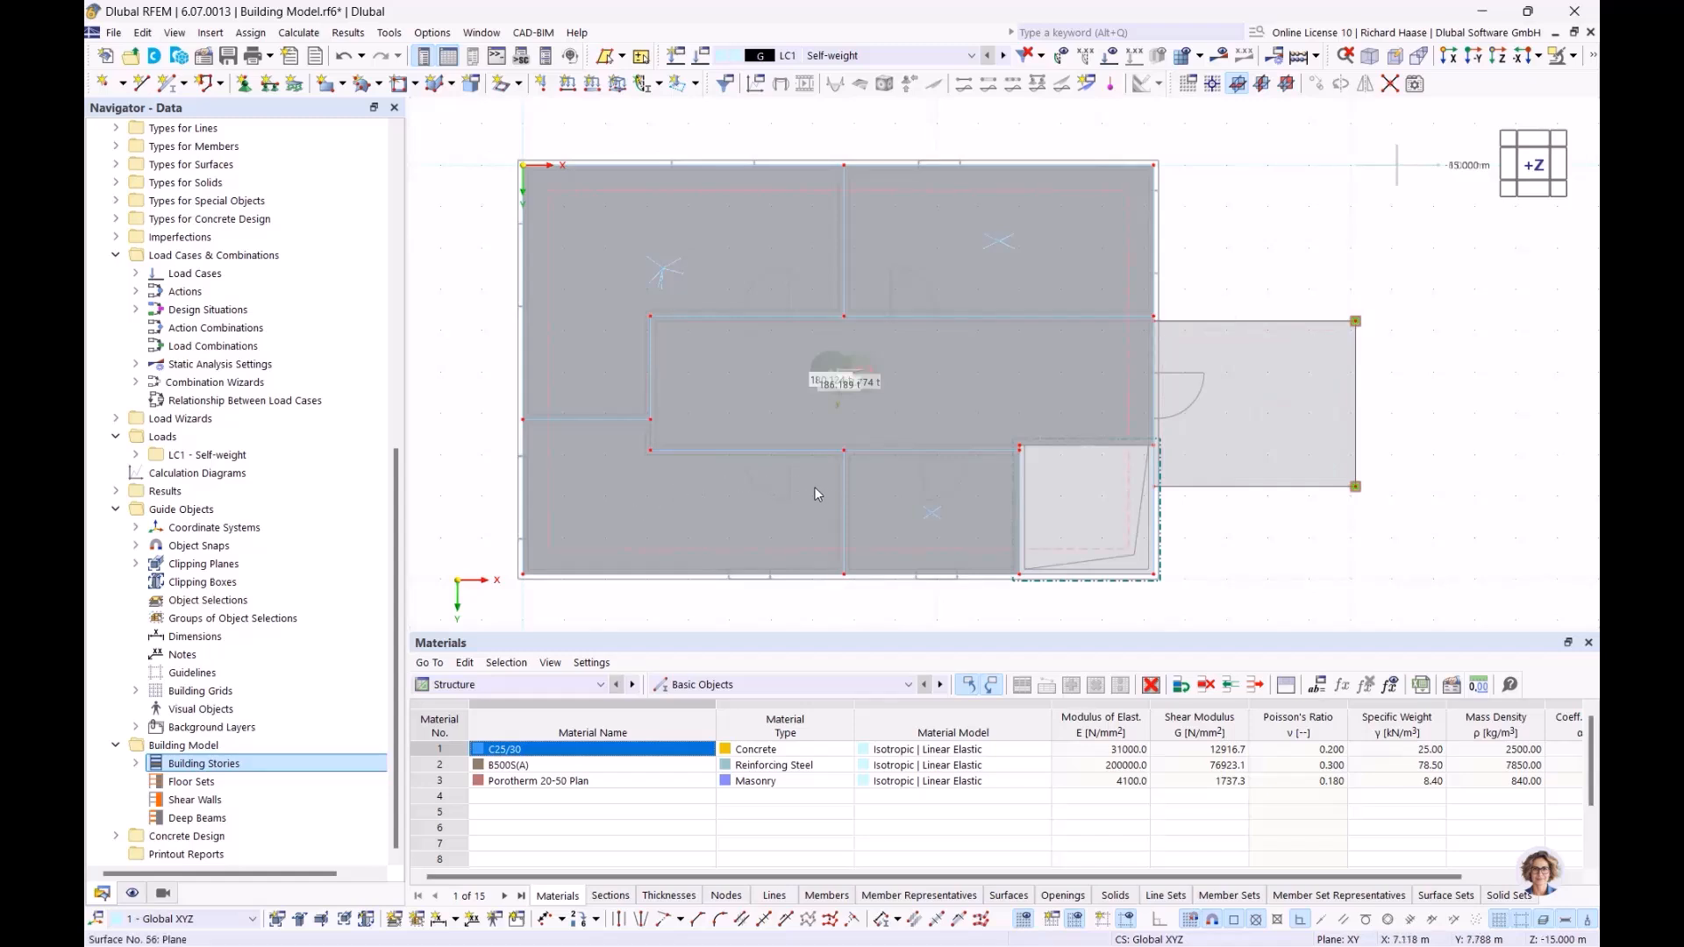
scroll(921, 586, "up", 3)
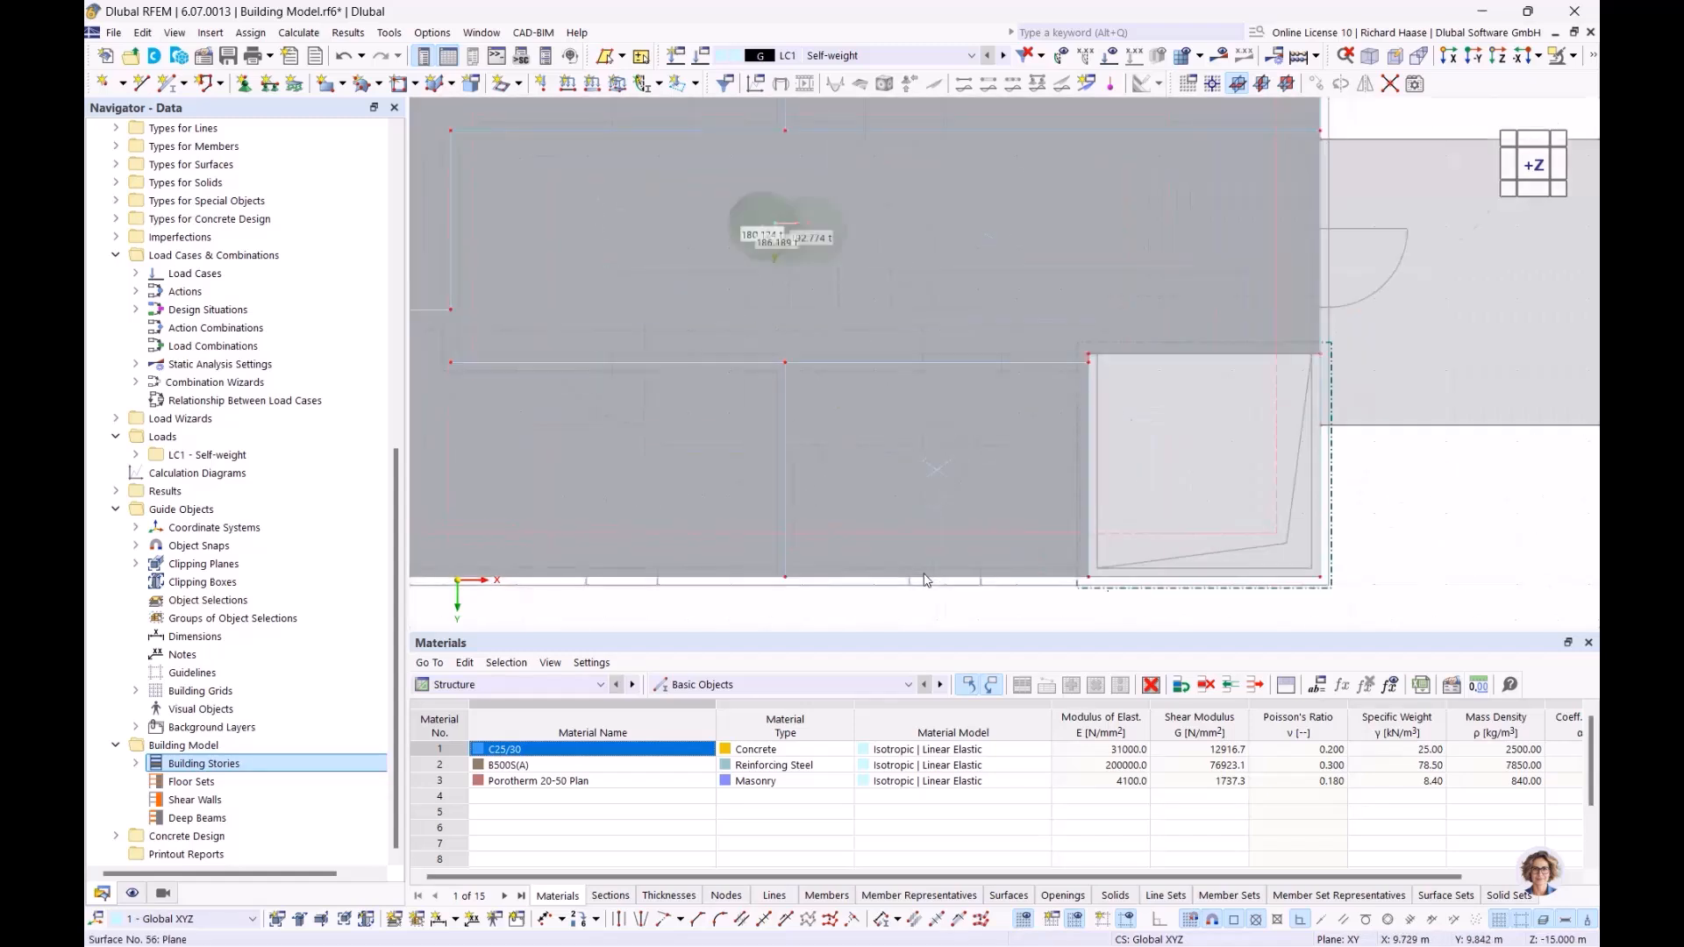
scroll(962, 313, "down", 3)
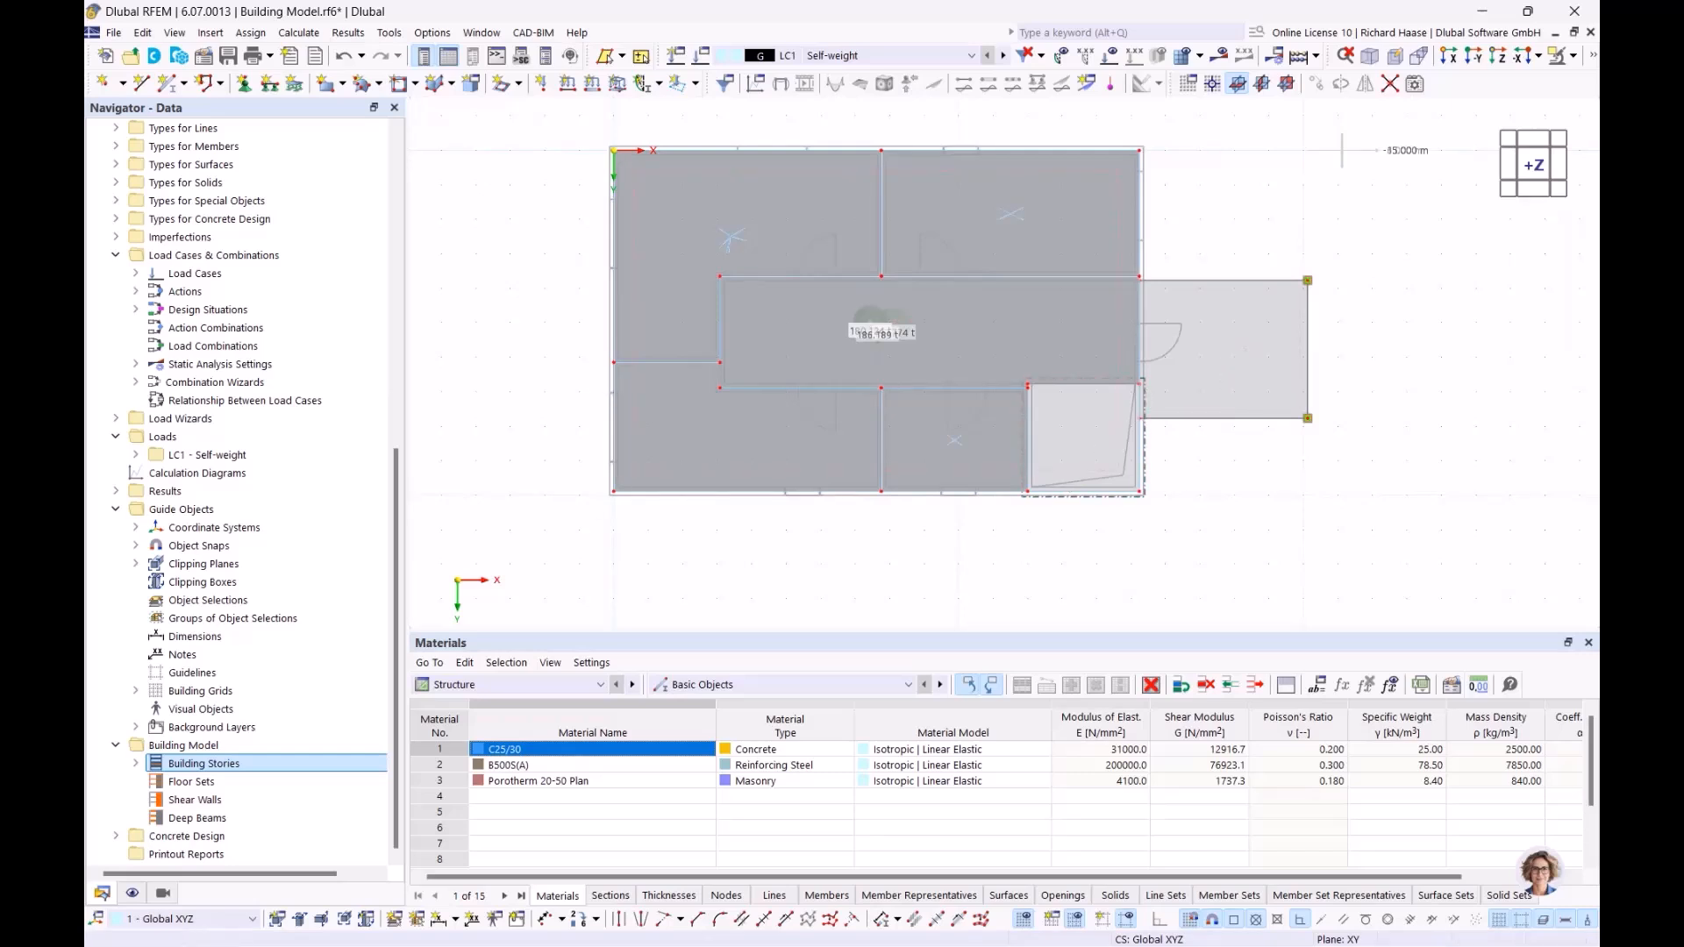
Step: Switch to the model "01. Webinar Building Model with openings after DXF.rf6" and display it as a solid rendering with material textures
left_click_drag(398, 497, 397, 182)
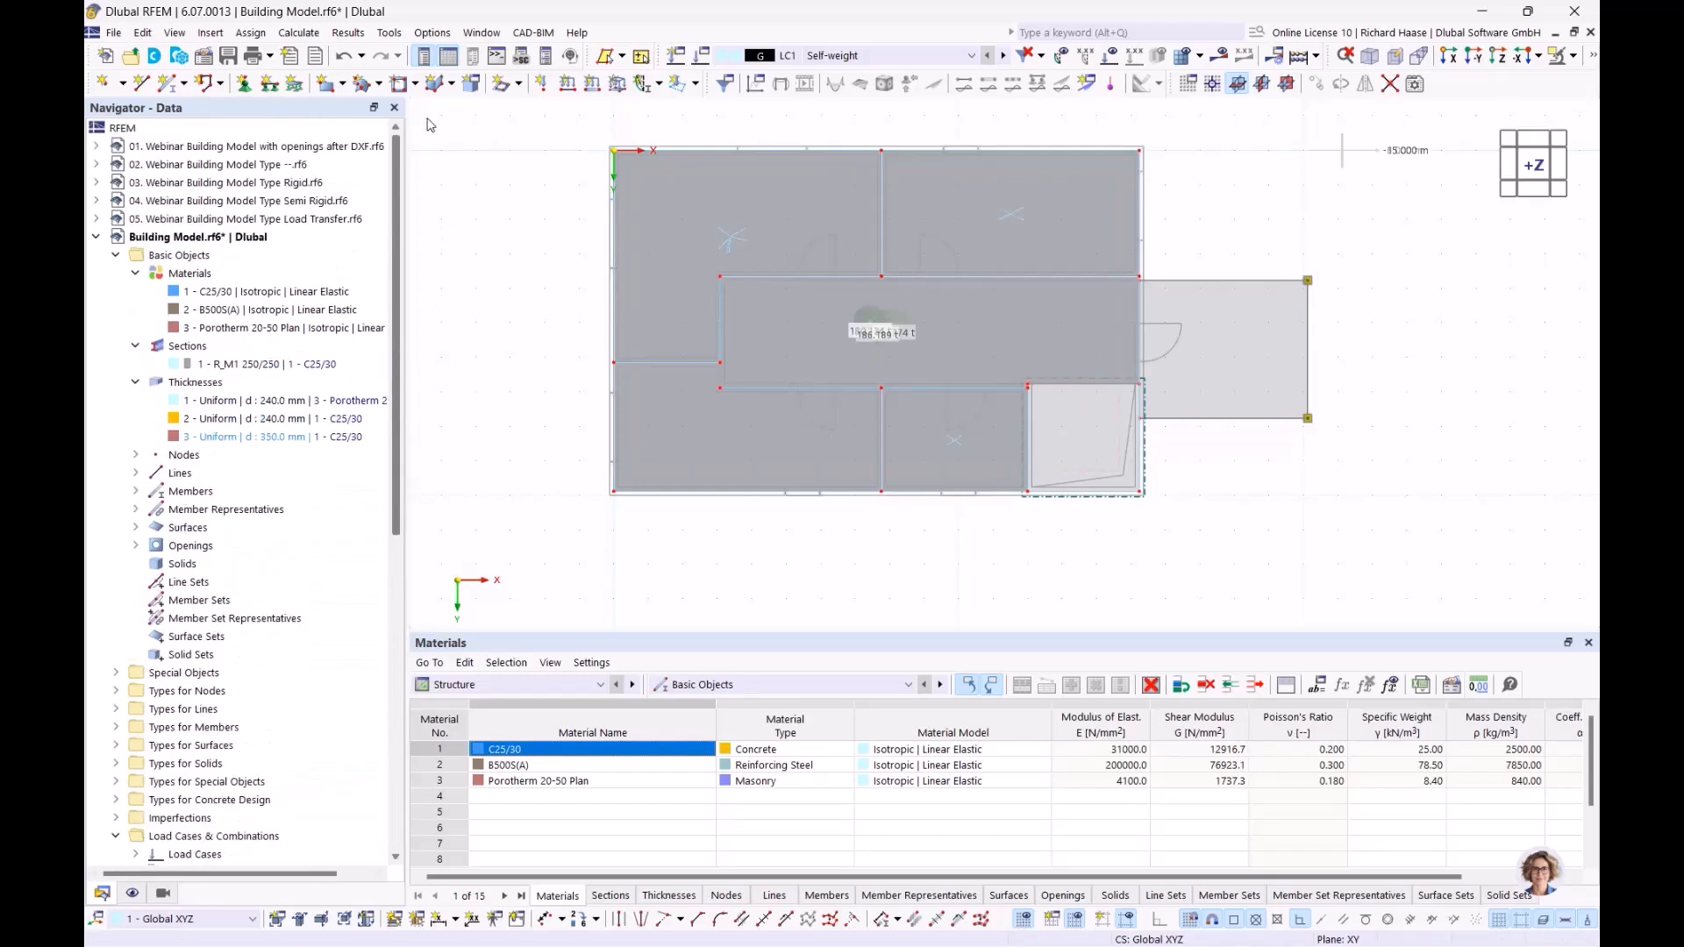
left_click(96, 237)
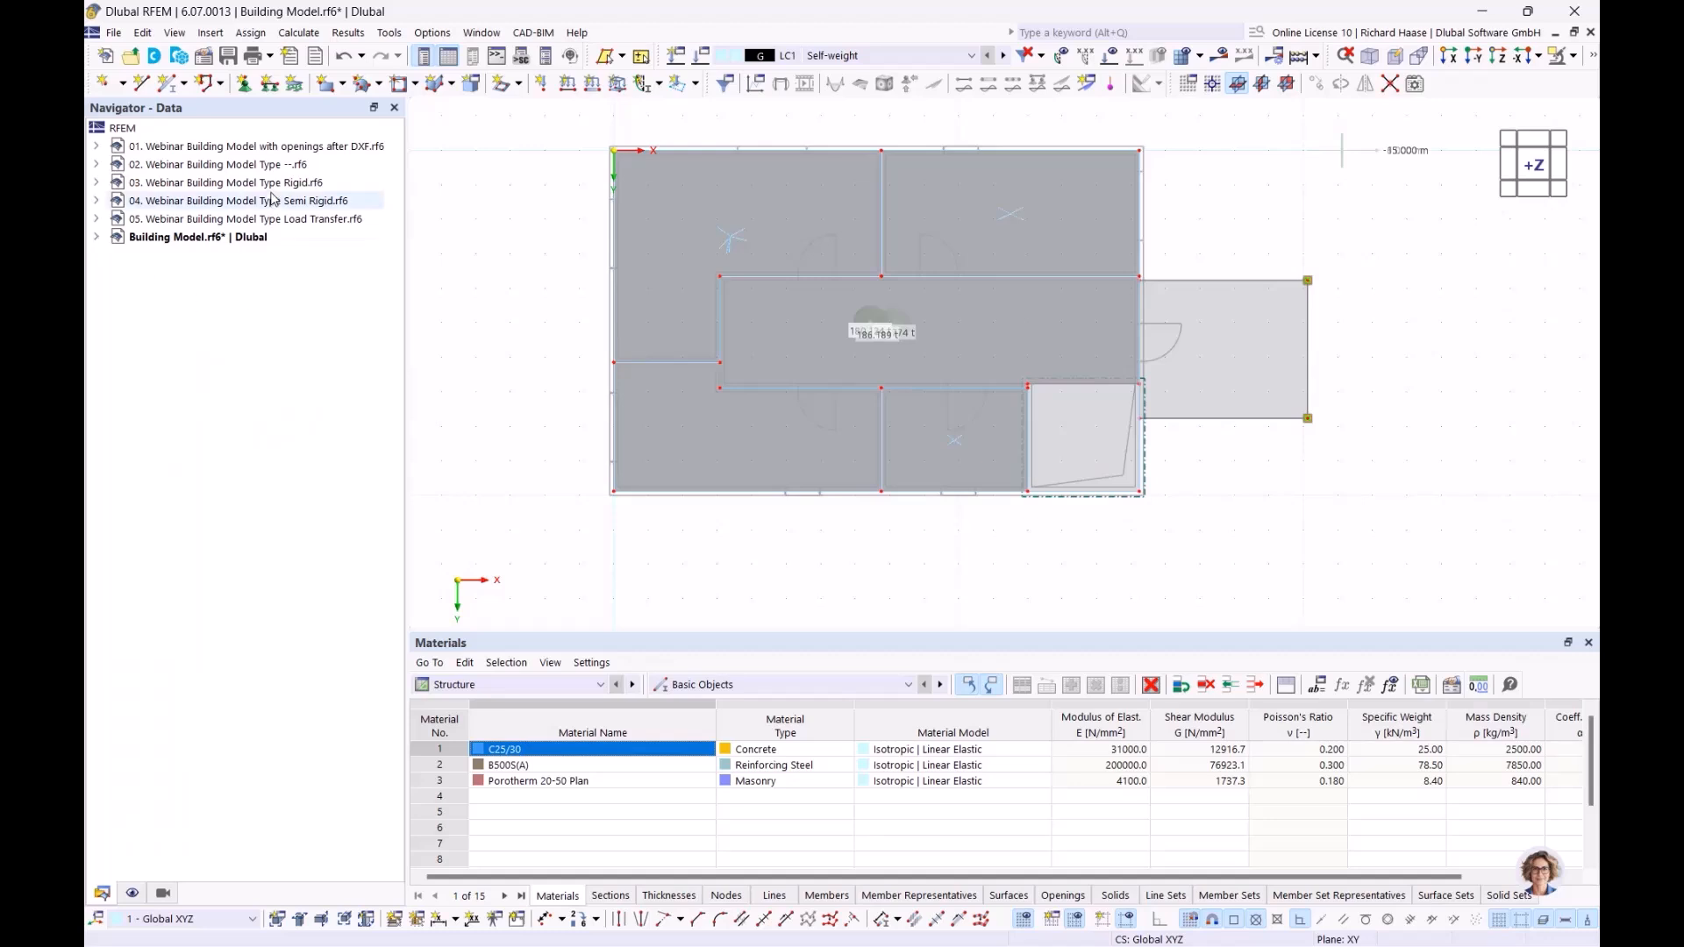
double_click(263, 147)
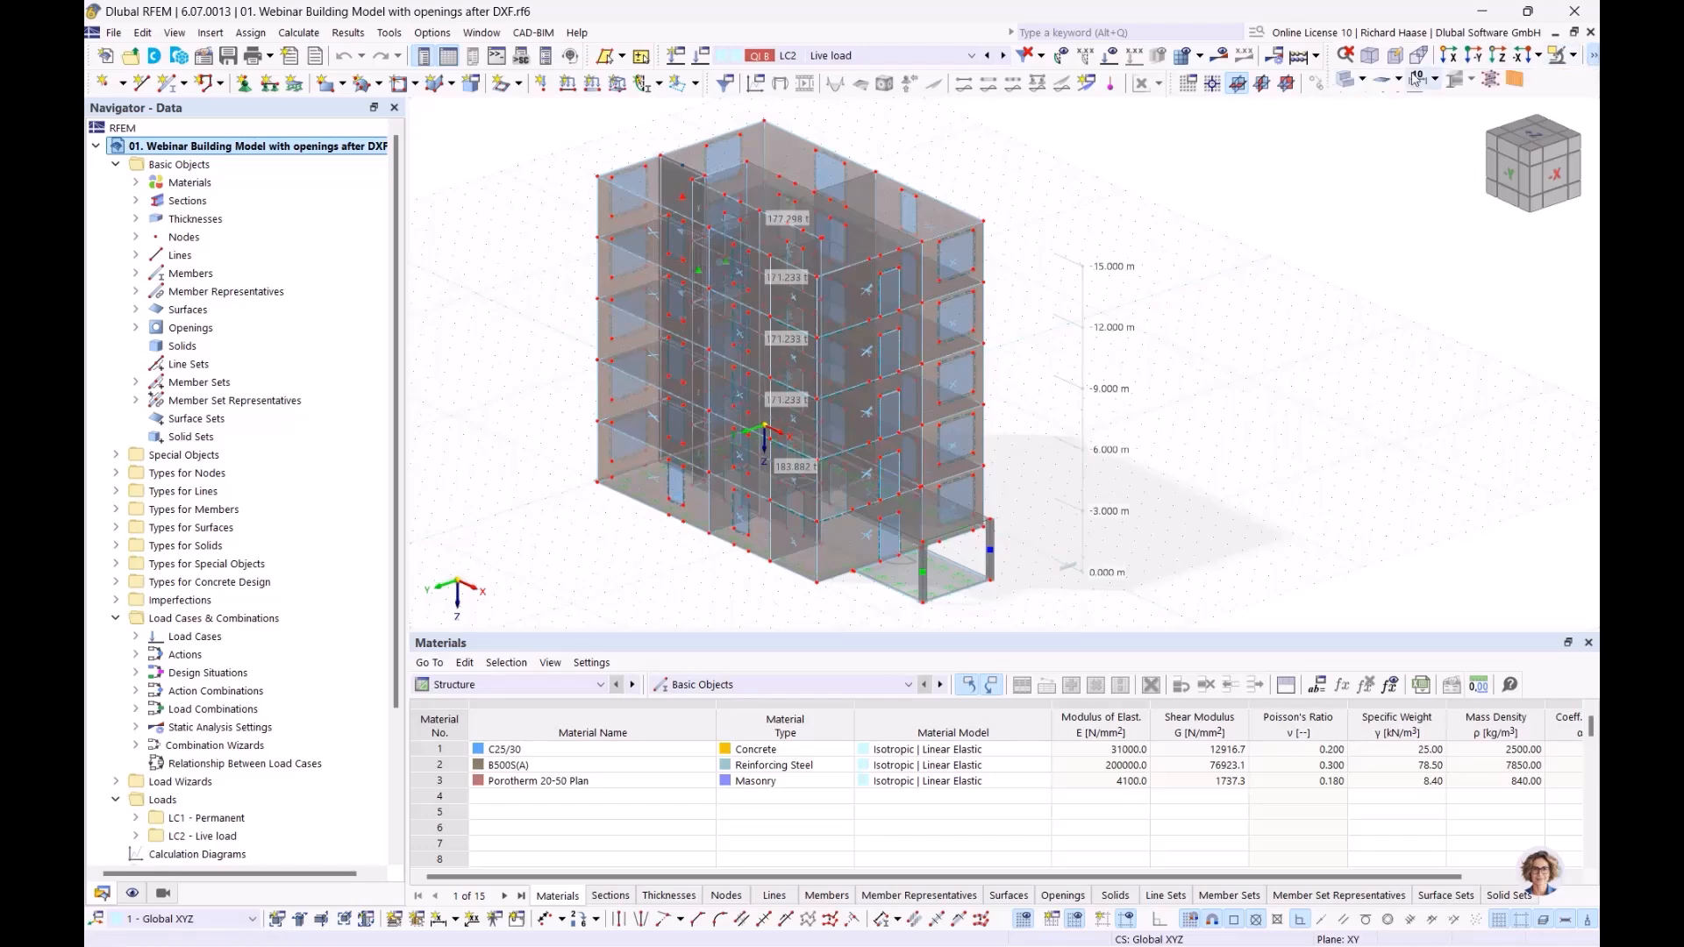
left_click(1347, 81)
left_click(1348, 80)
middle_click_drag(1166, 496, 1212, 438, "ctrl")
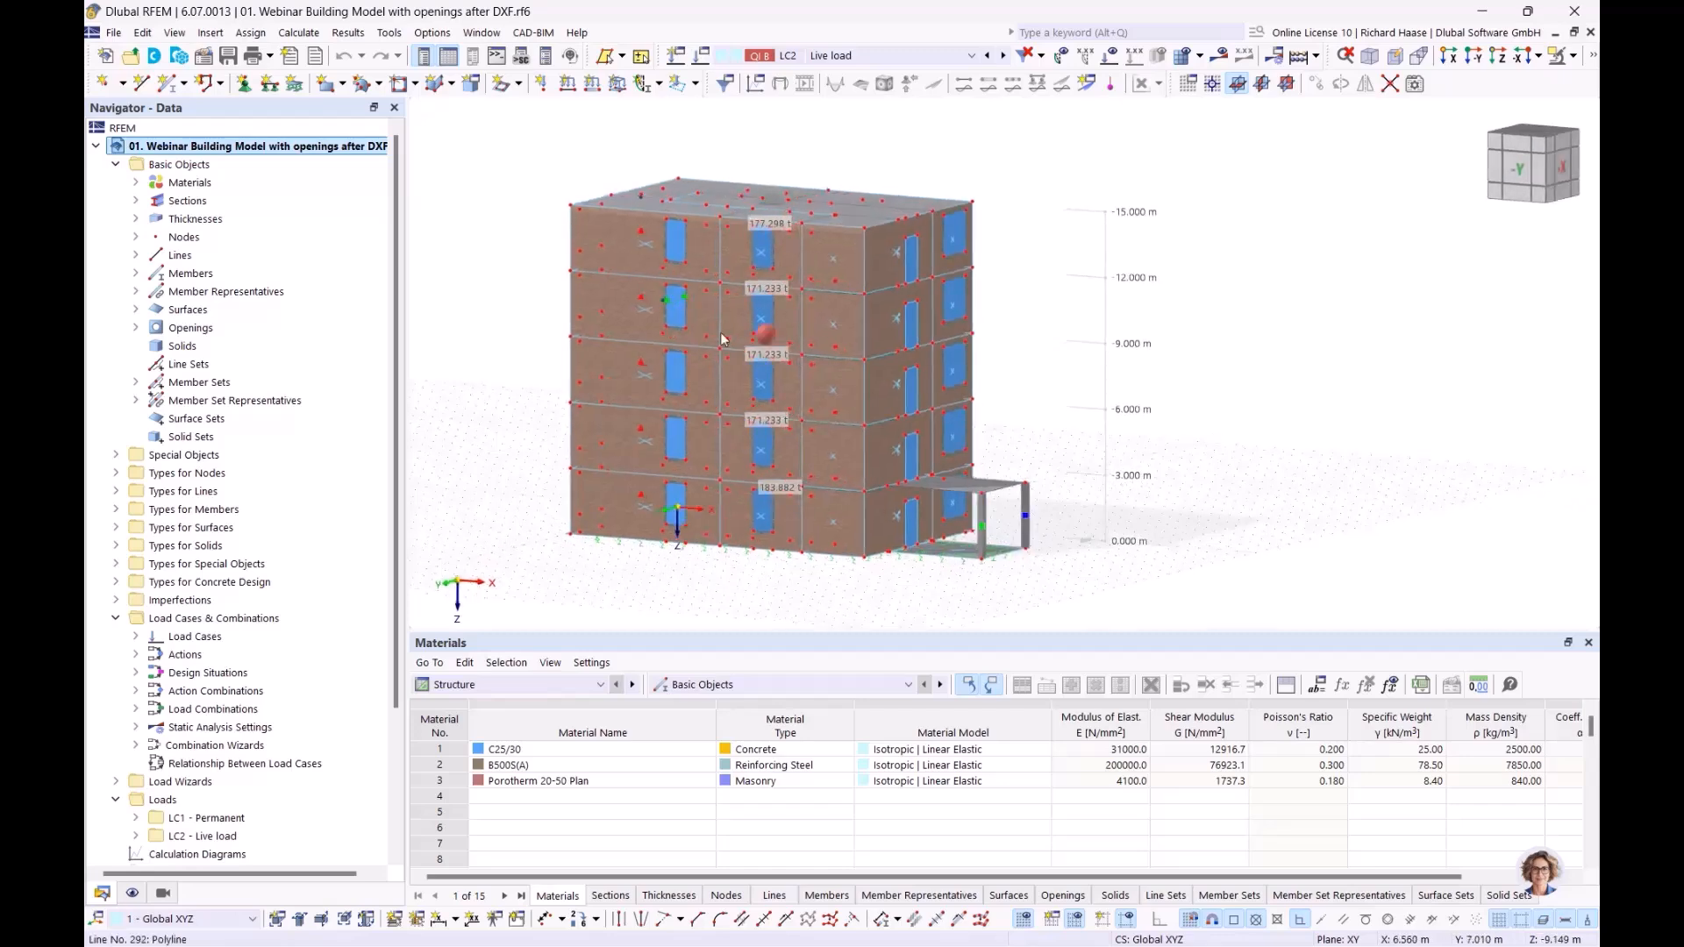
Step: Inspect the properties of a top-story window surface in the masonry facade and close them without changes
scroll(723, 340, "up", 5)
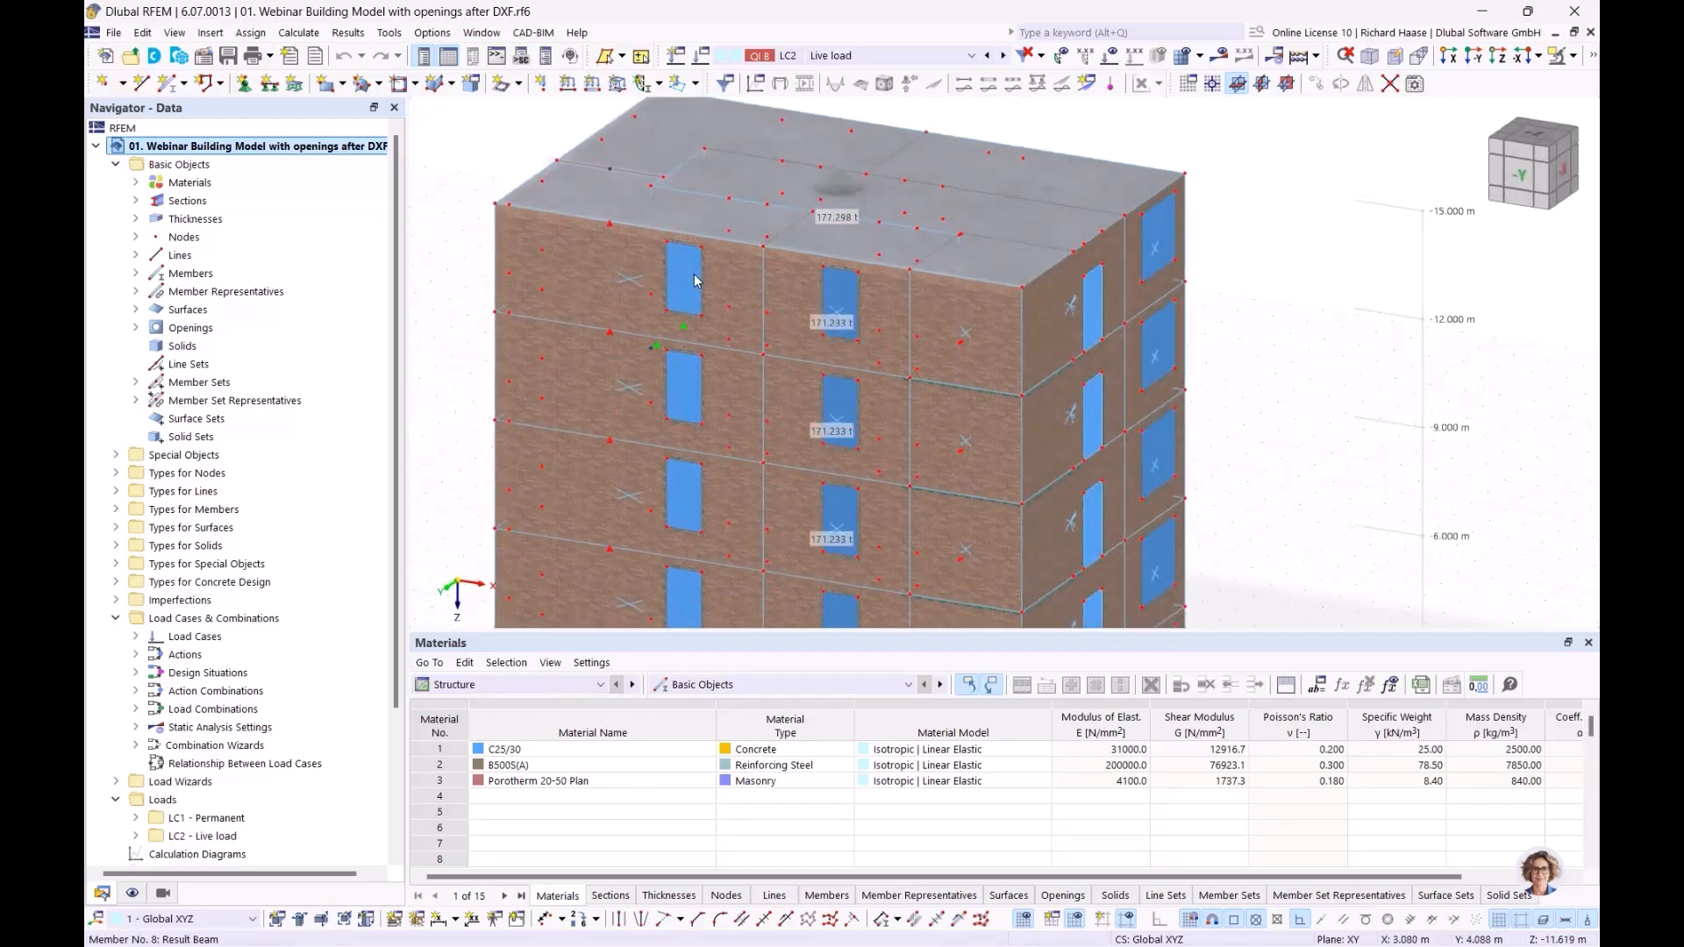
scroll(693, 273, "up", 3)
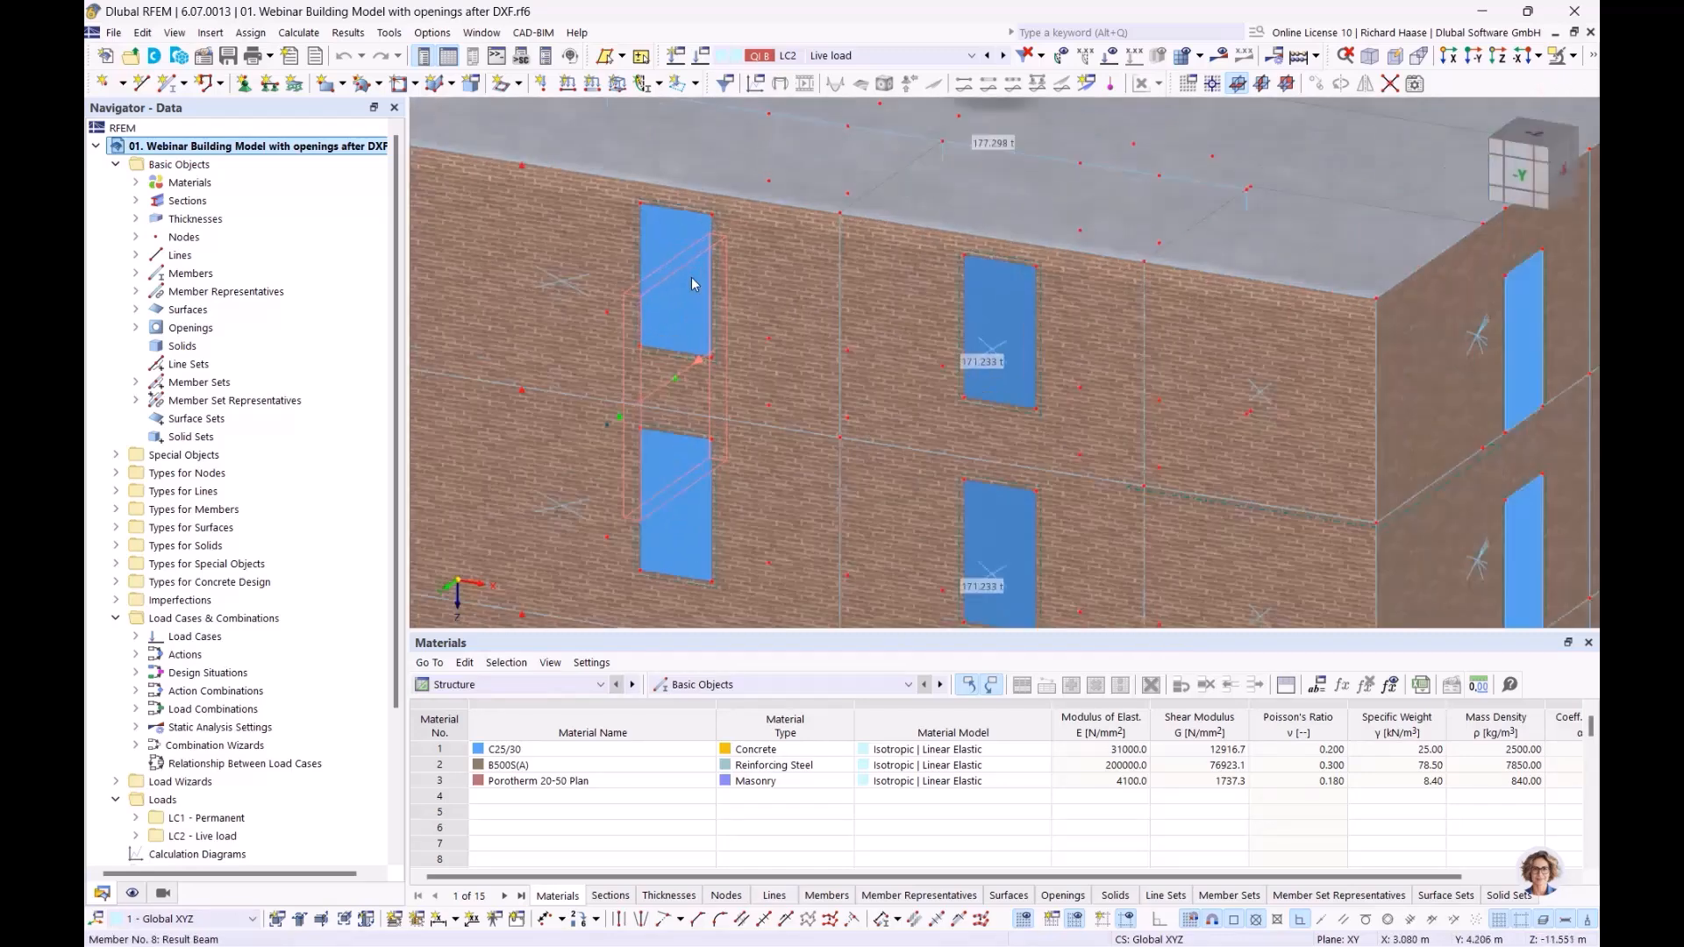
double_click(656, 228)
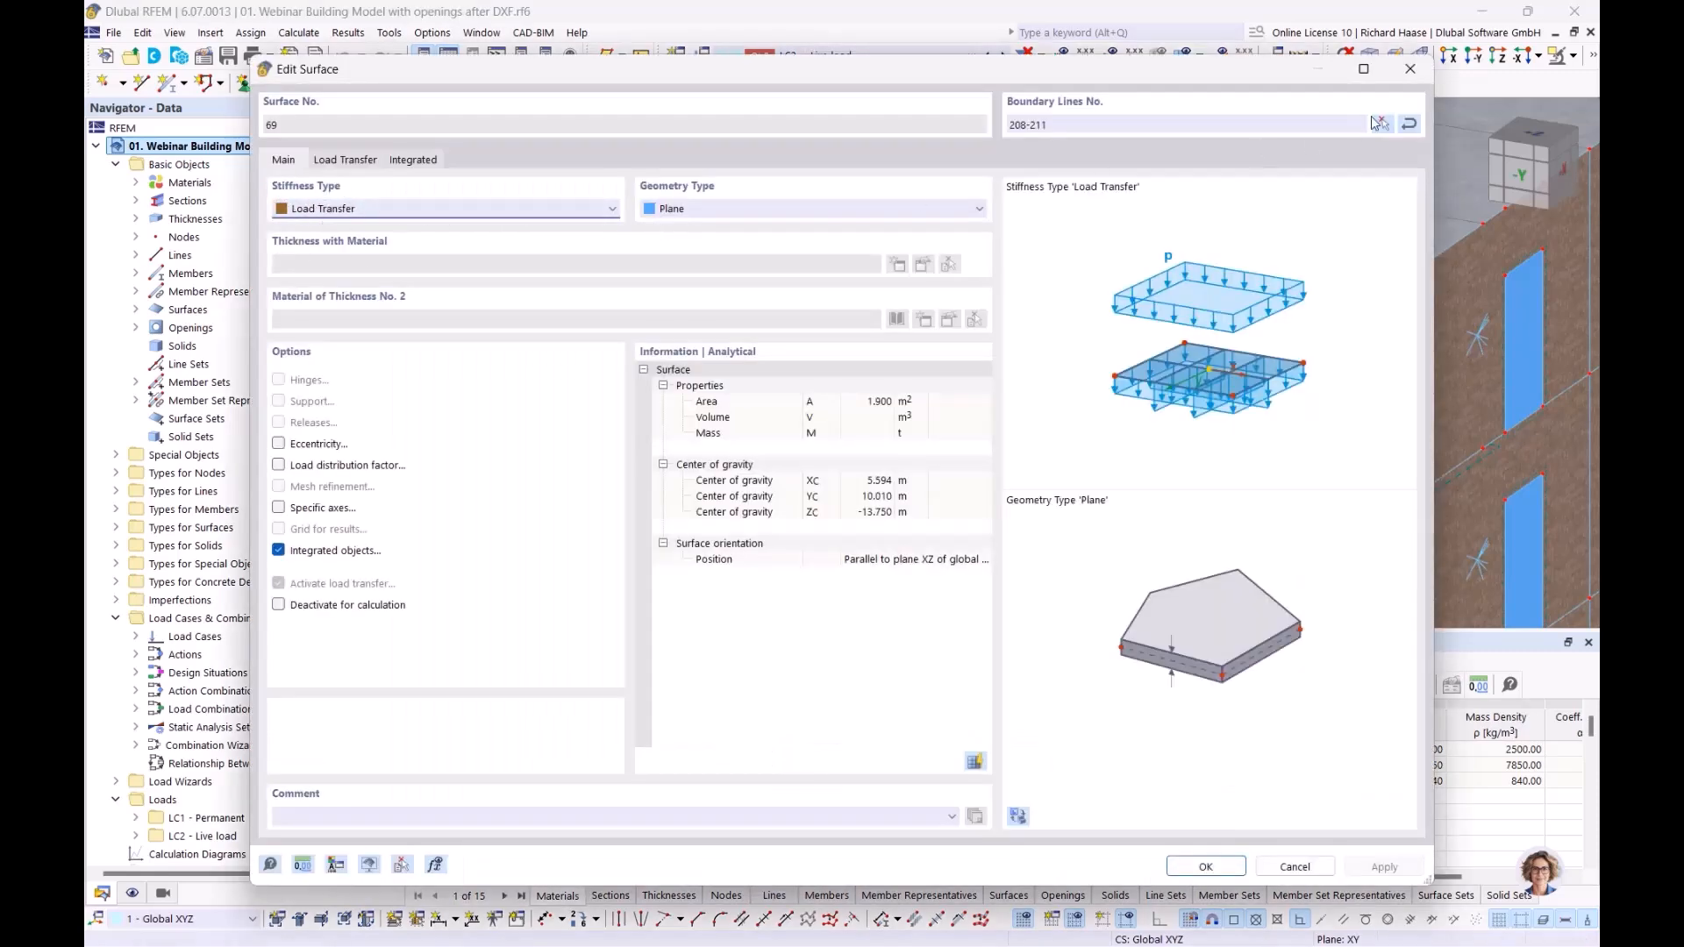
left_click(1415, 69)
scroll(922, 361, "down", 4)
left_click(545, 305)
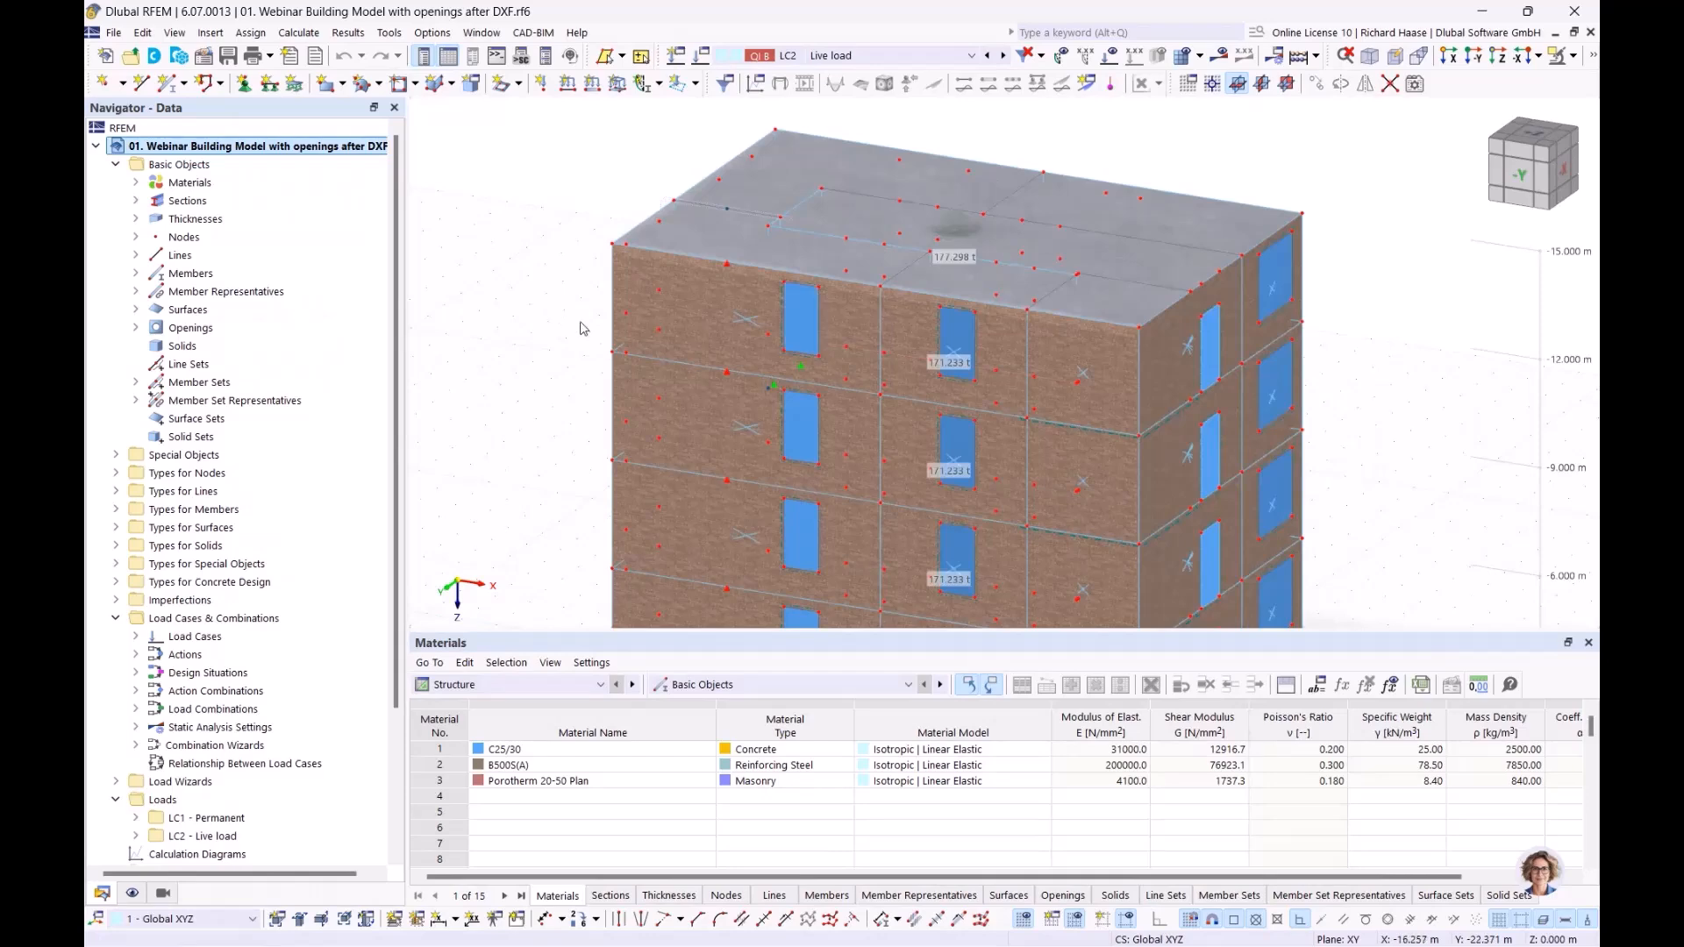
Step: Examine the facade's window openings, the result beam beside them and the entrance area of the finished model
middle_click_drag(580, 328, 537, 322, "ctrl")
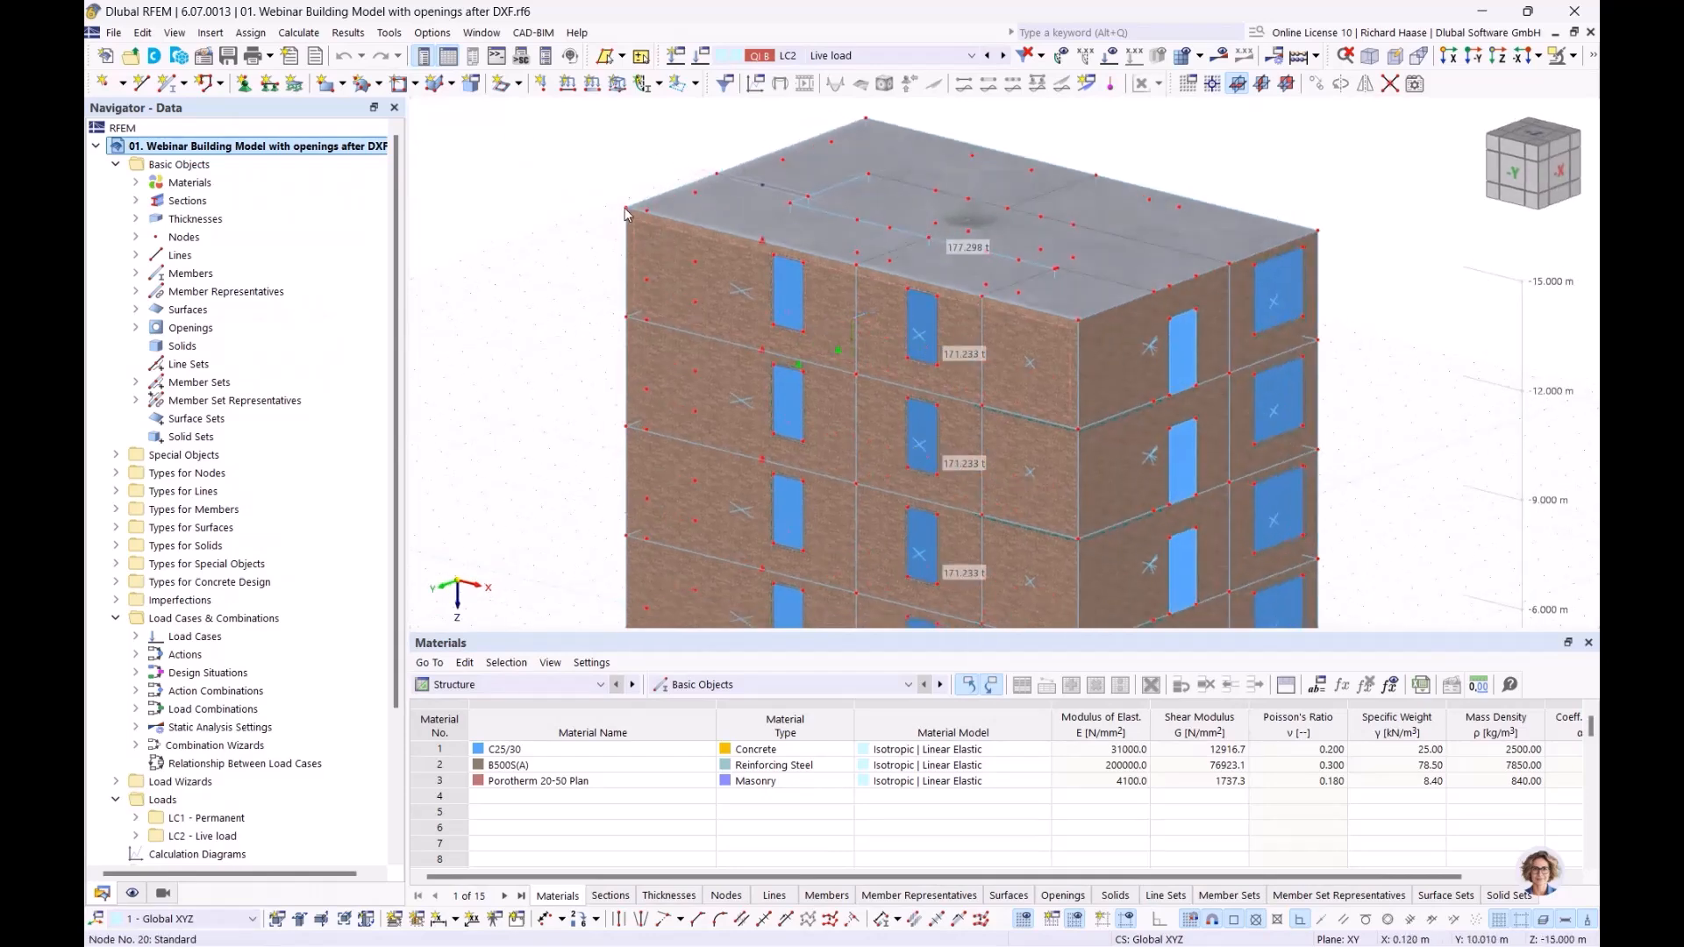
middle_click_drag(1094, 535, 1042, 470)
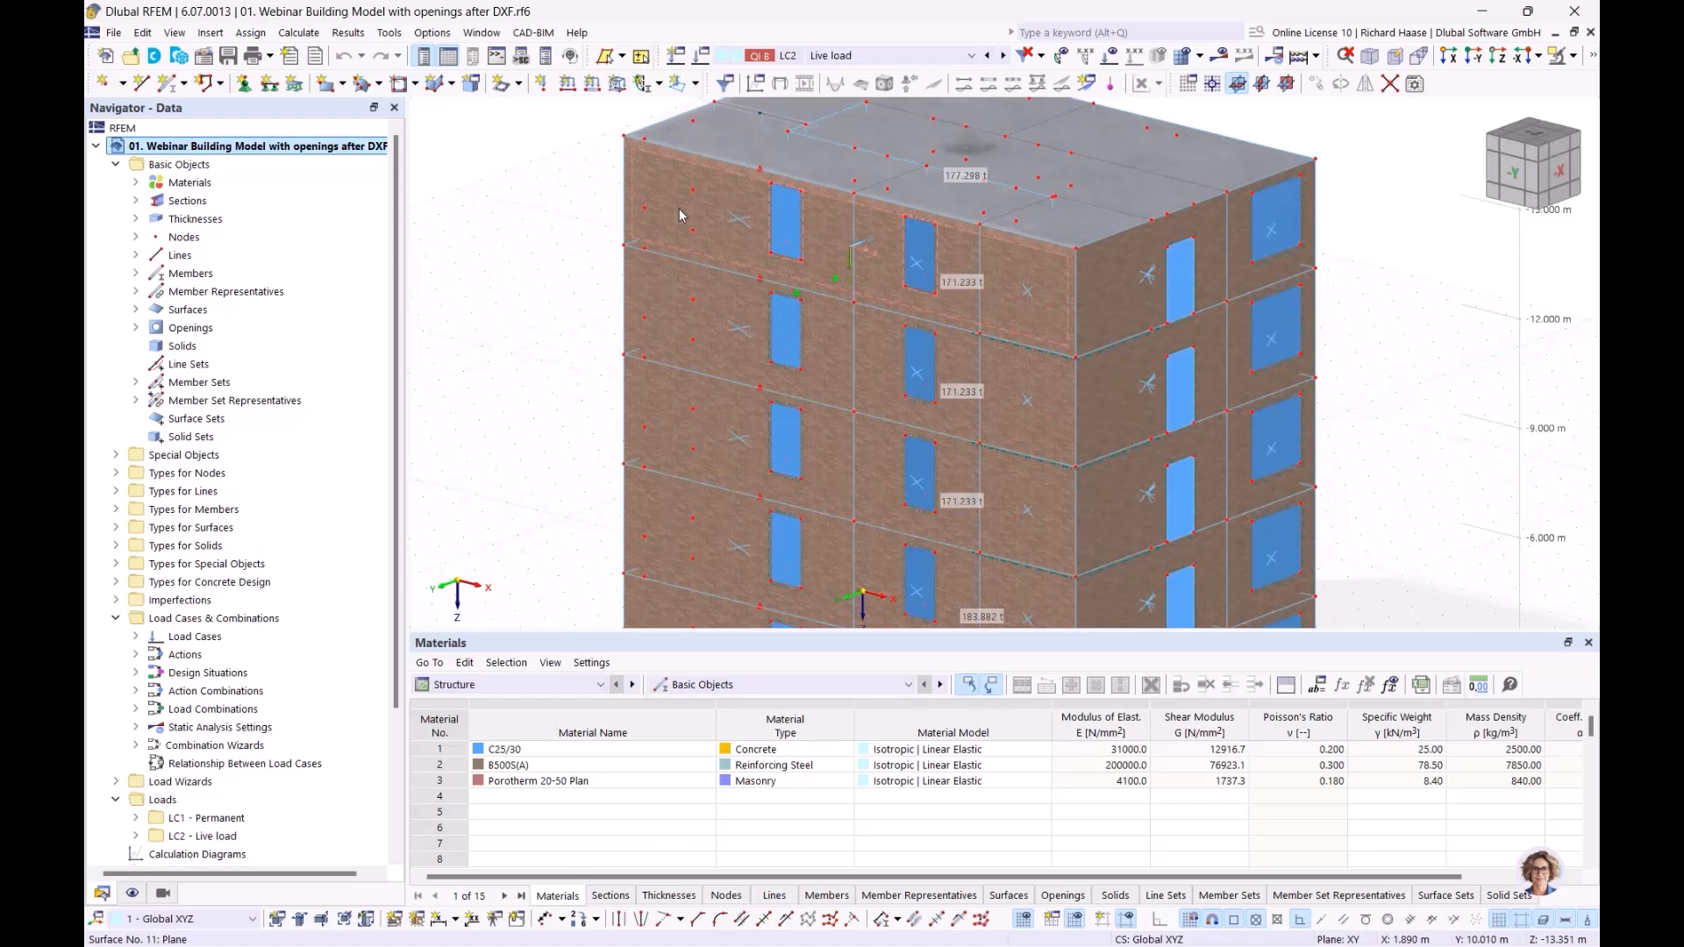
mouse_move(679, 209)
mouse_move(933, 296)
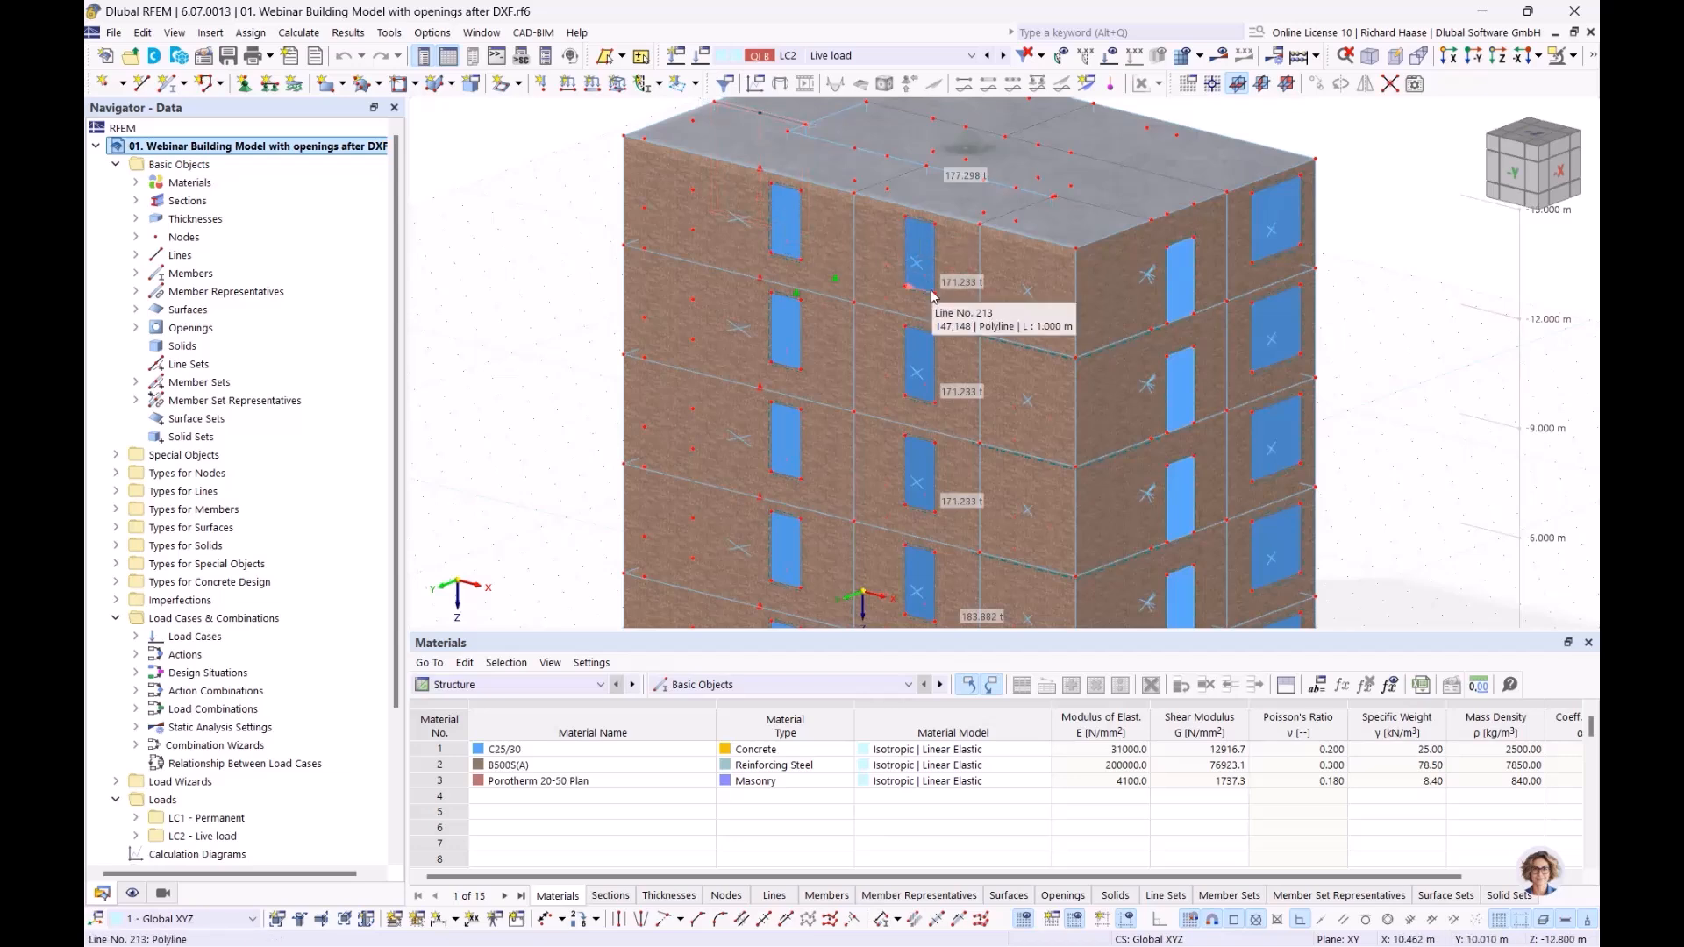
mouse_move(787, 334)
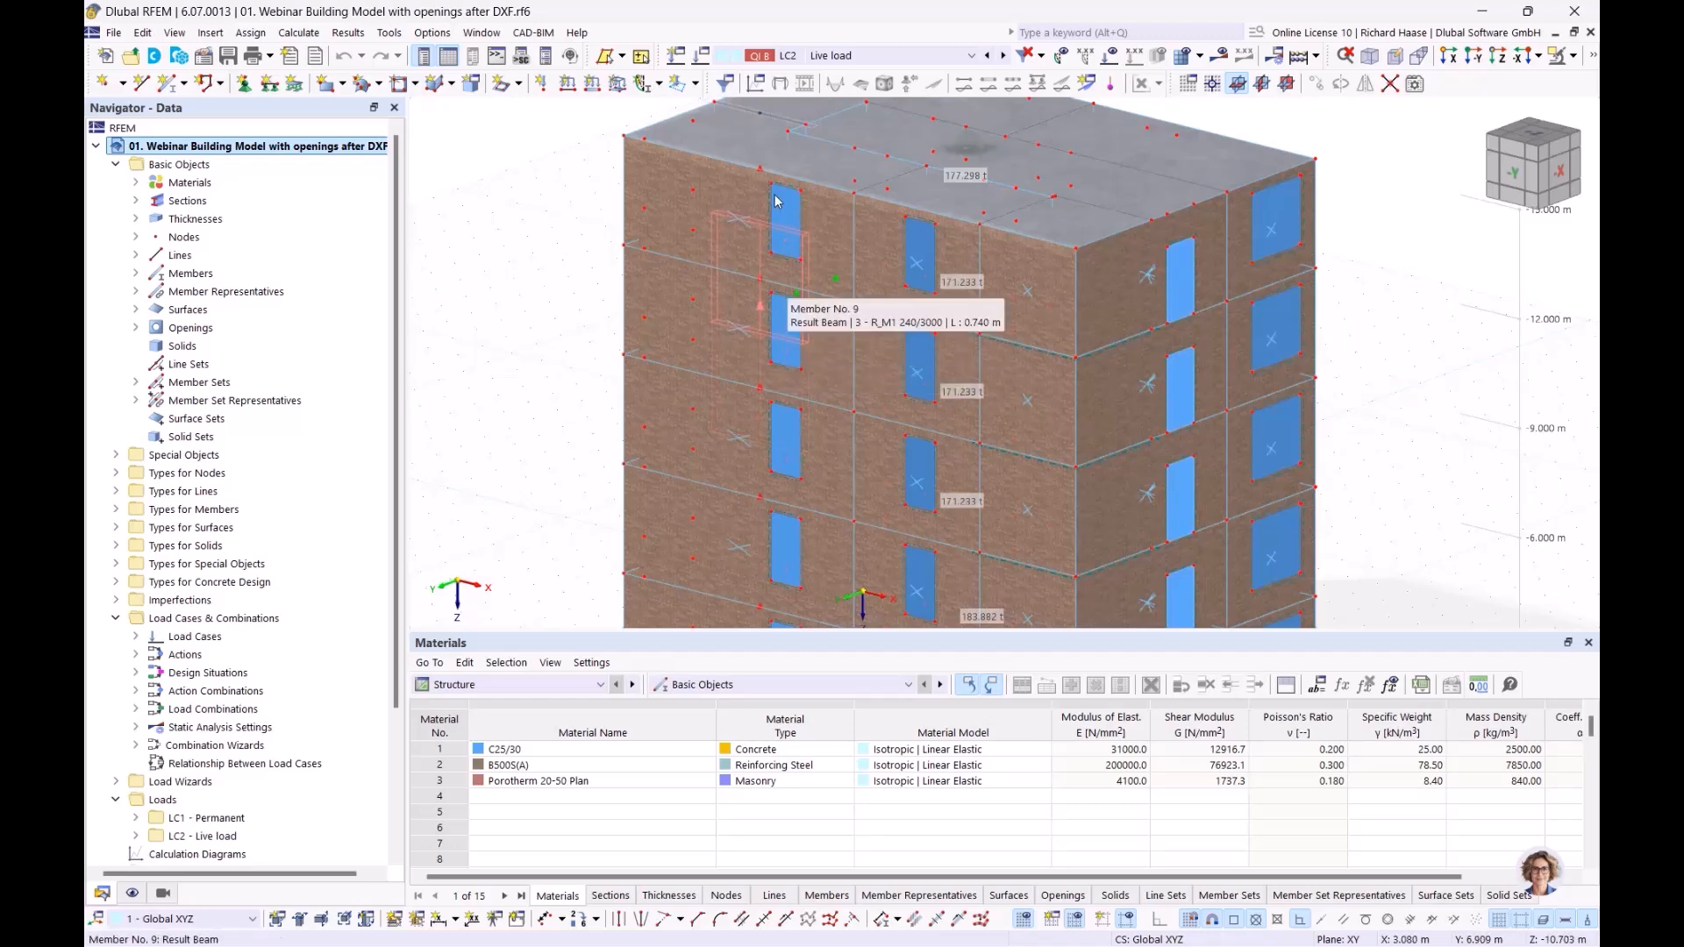
scroll(787, 220, "up", 3)
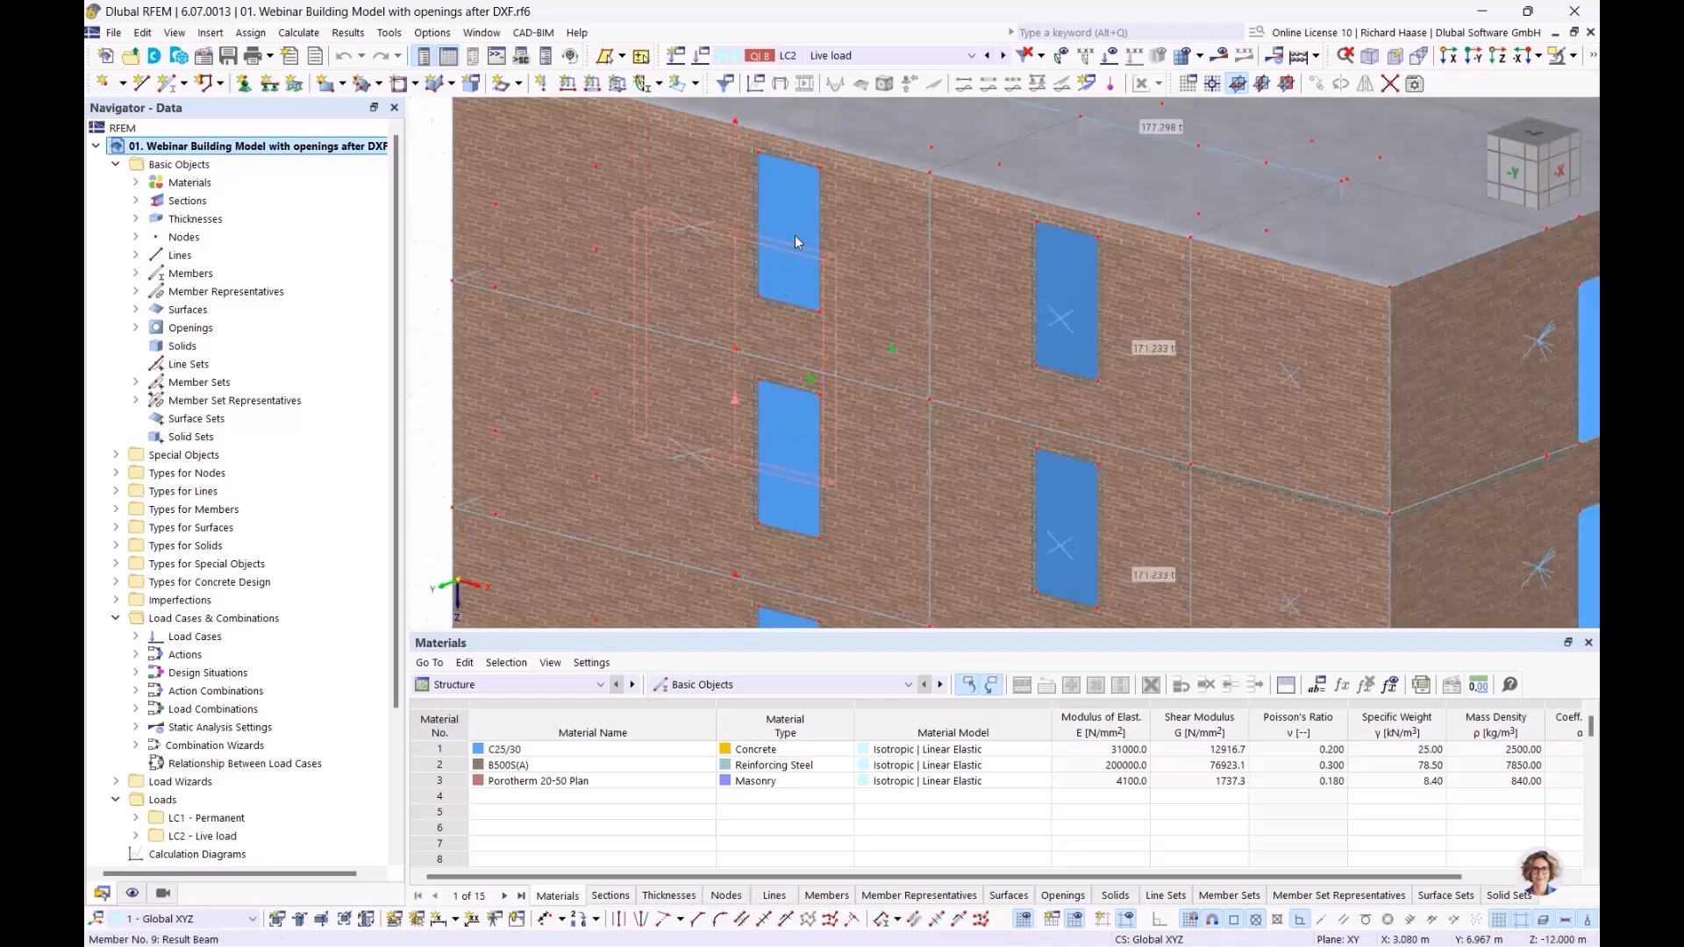
scroll(426, 257, "down", 3)
middle_click_drag(425, 257, 472, 309)
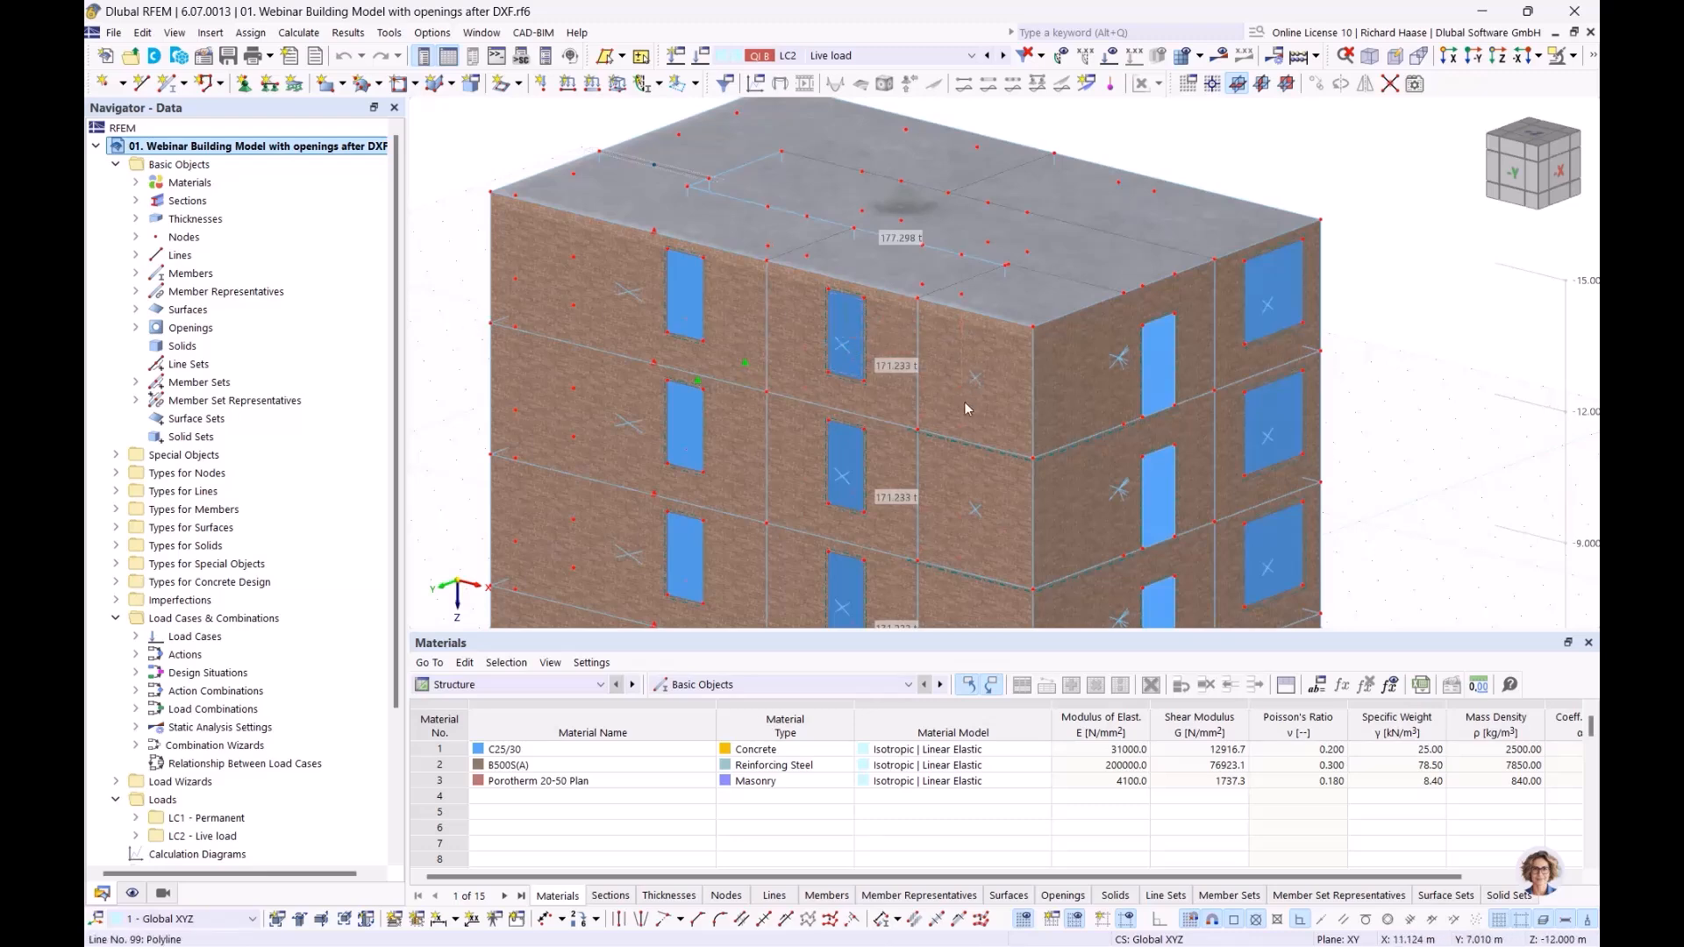
scroll(1044, 430, "down", 2)
middle_click_drag(1092, 471, 951, 257)
middle_click_drag(1117, 397, 1142, 434, "ctrl")
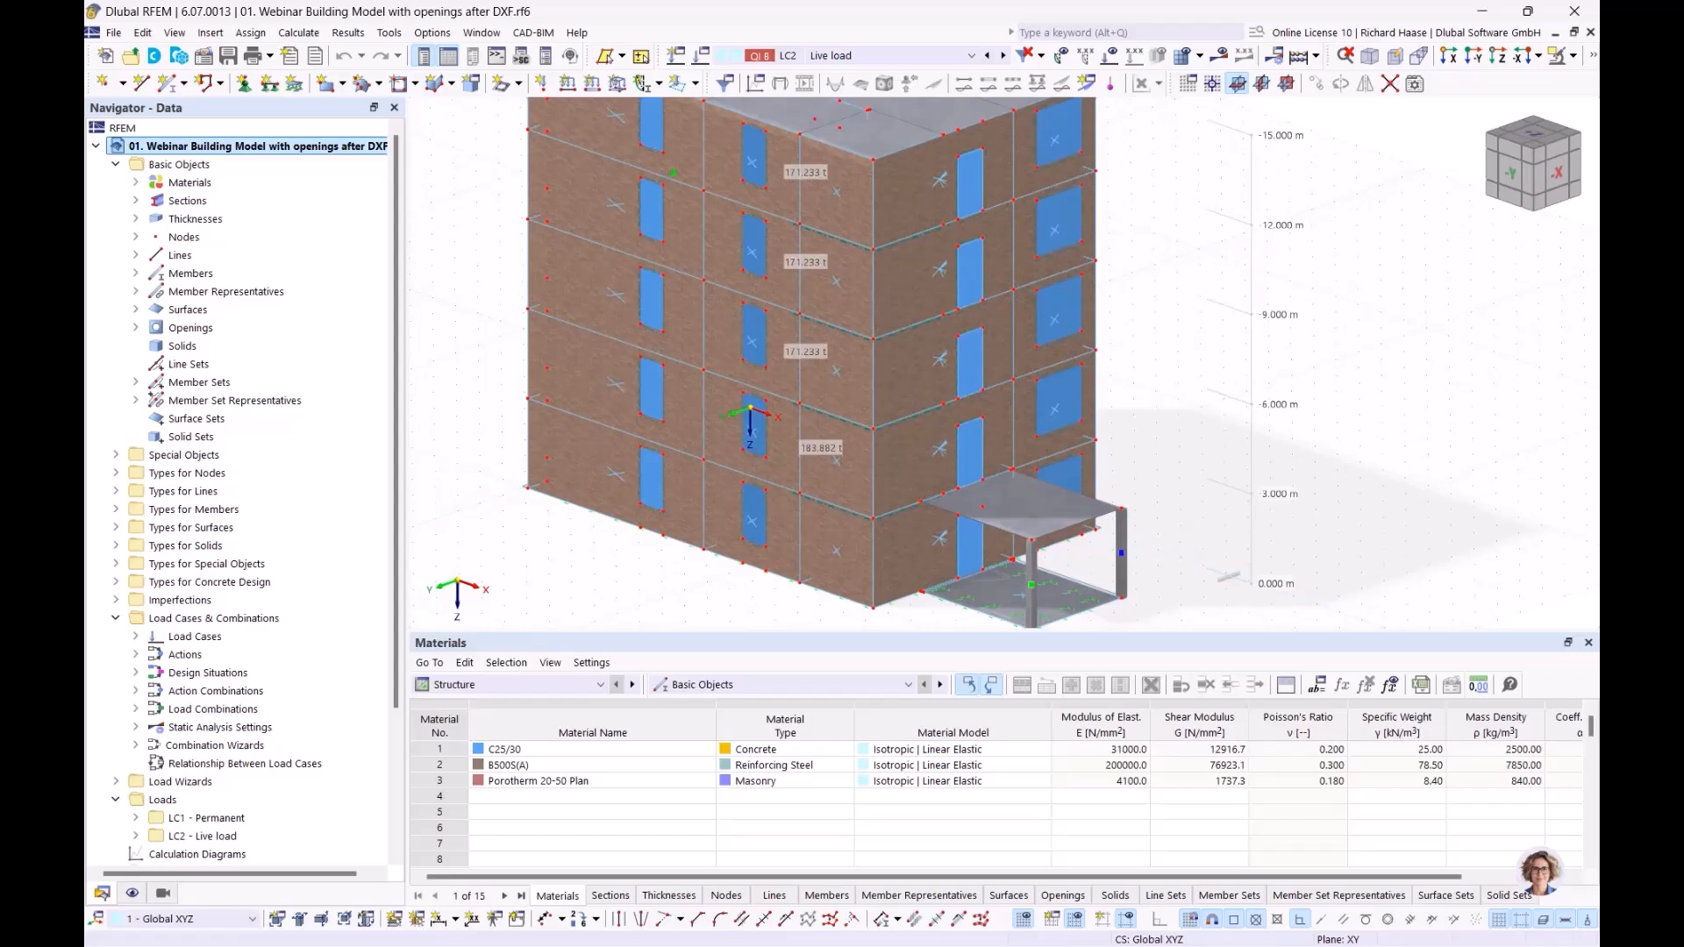
Step: Activate user-defined visibility by building story, without the object selection, so that only stories 4 and 3 are displayed
scroll(281, 623, "down", 2)
scroll(280, 623, "down", 1)
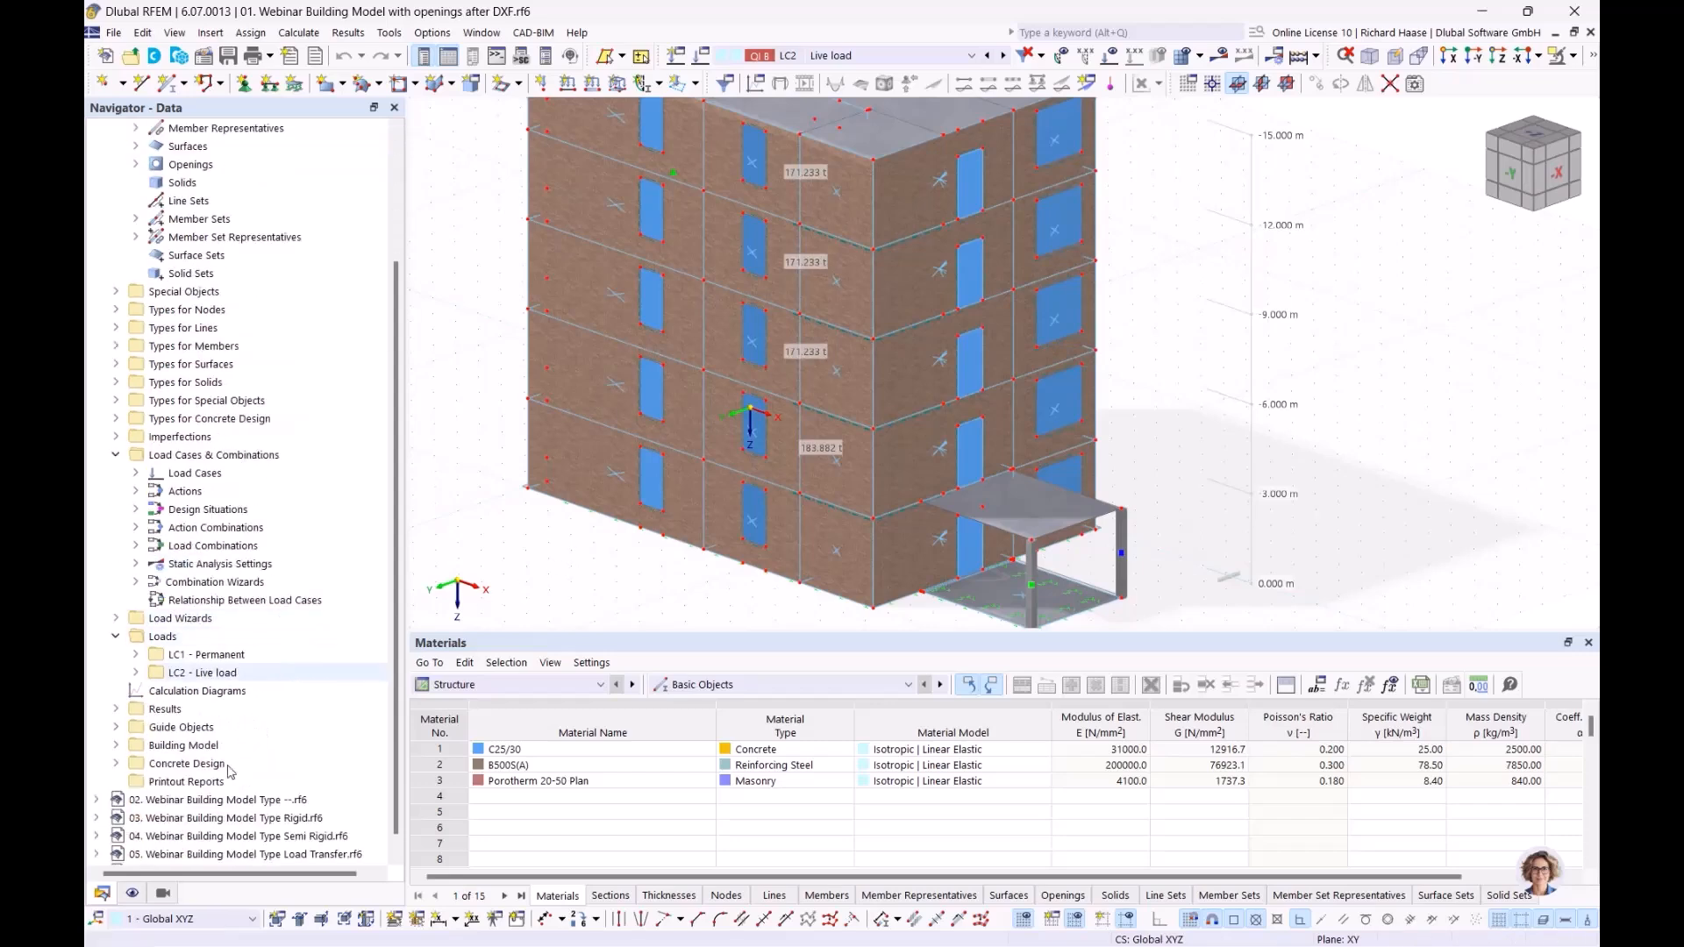
left_click(162, 895)
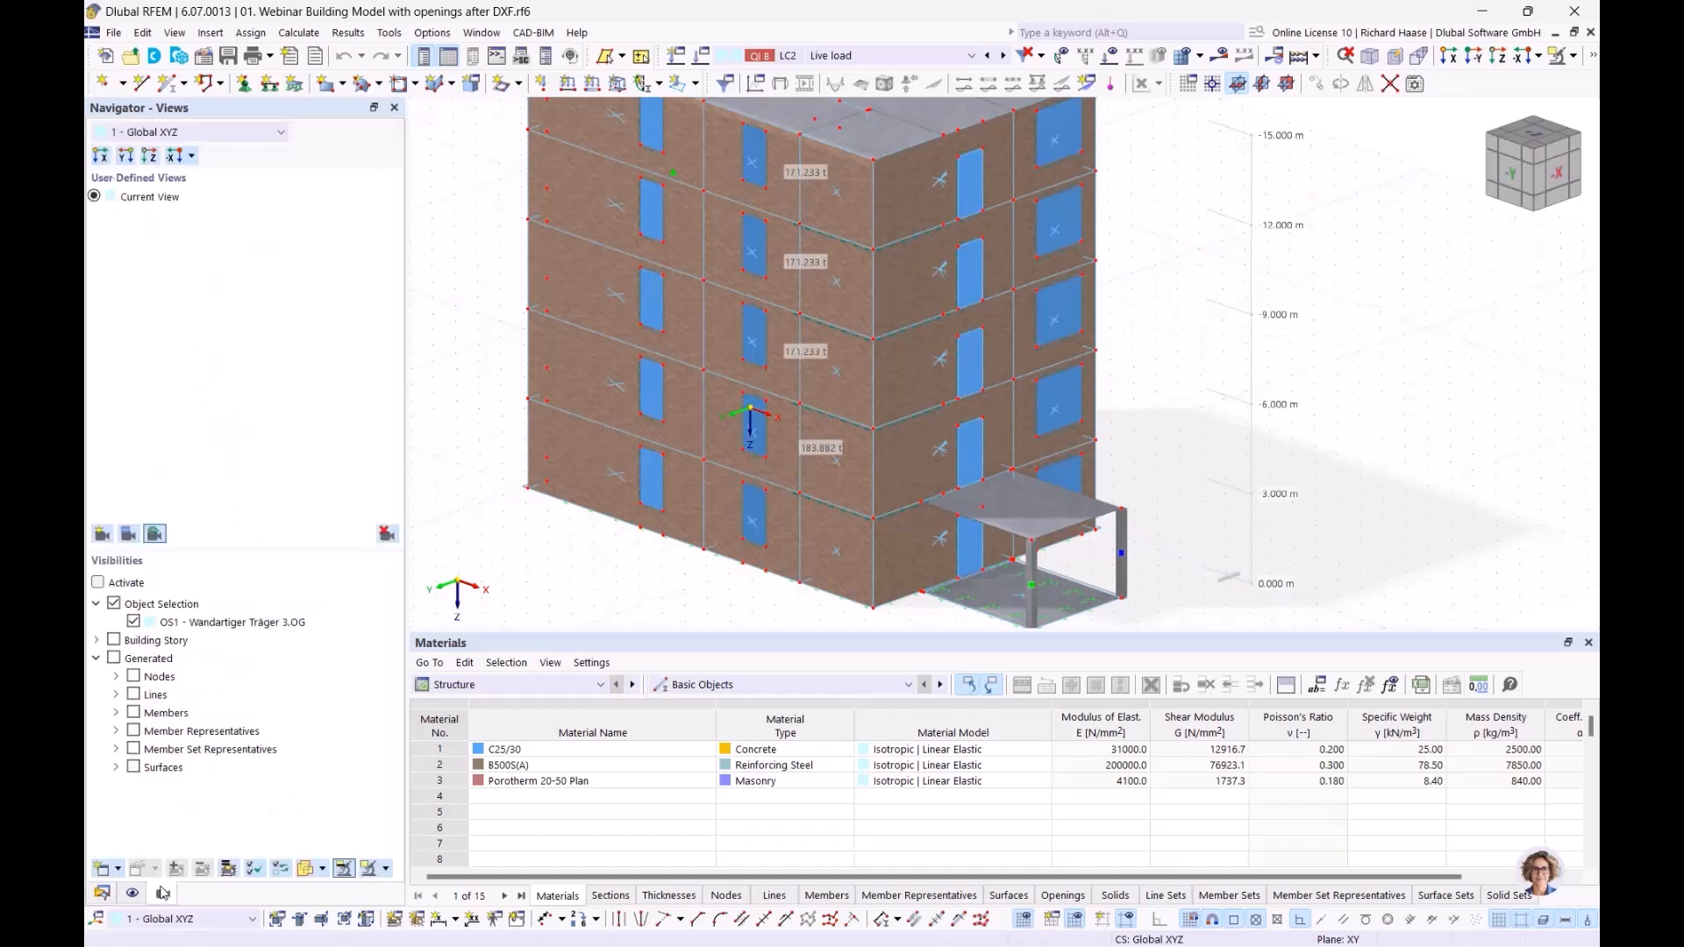
left_click(114, 604)
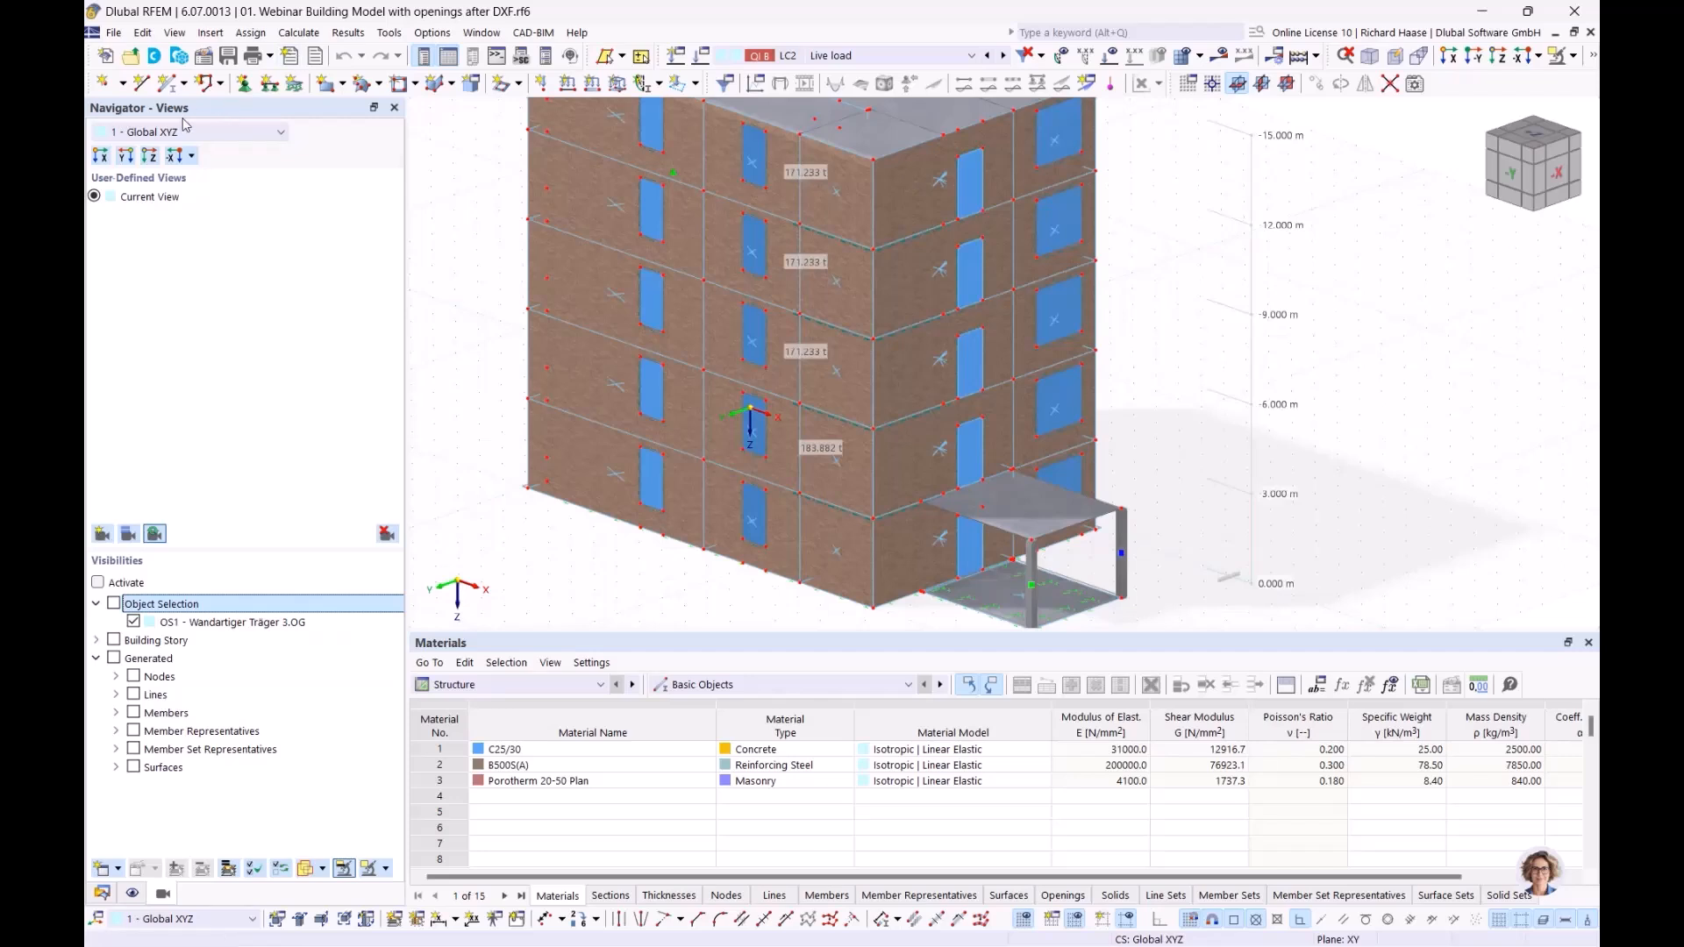
left_click(155, 643)
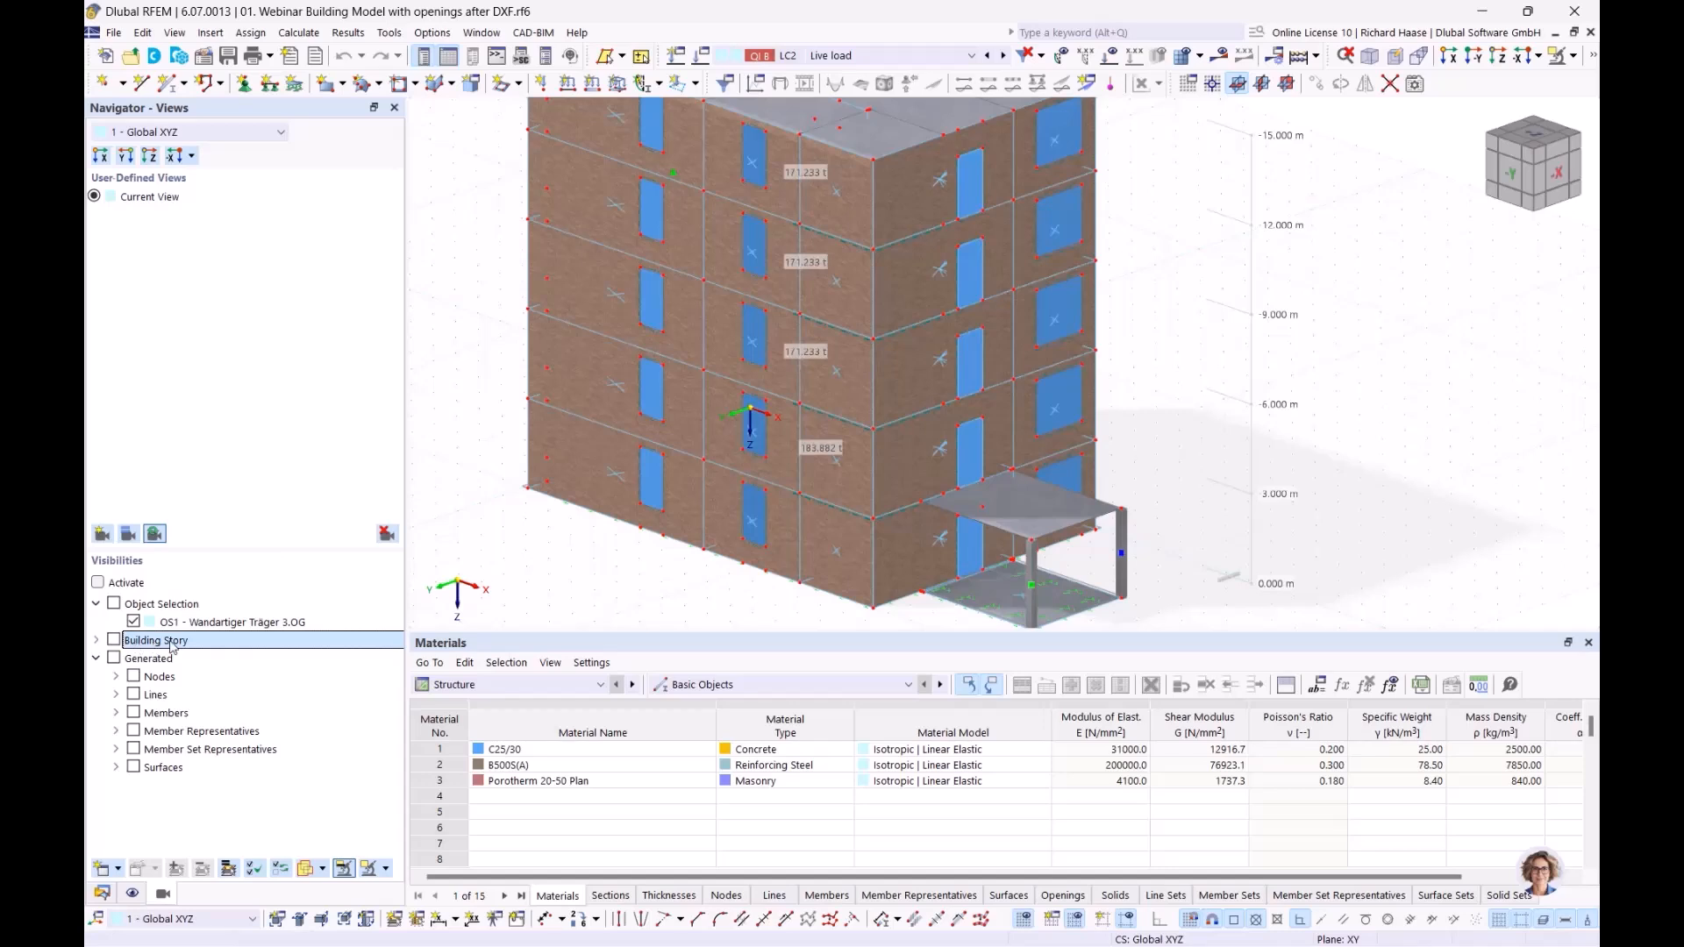
left_click(98, 582)
left_click(97, 640)
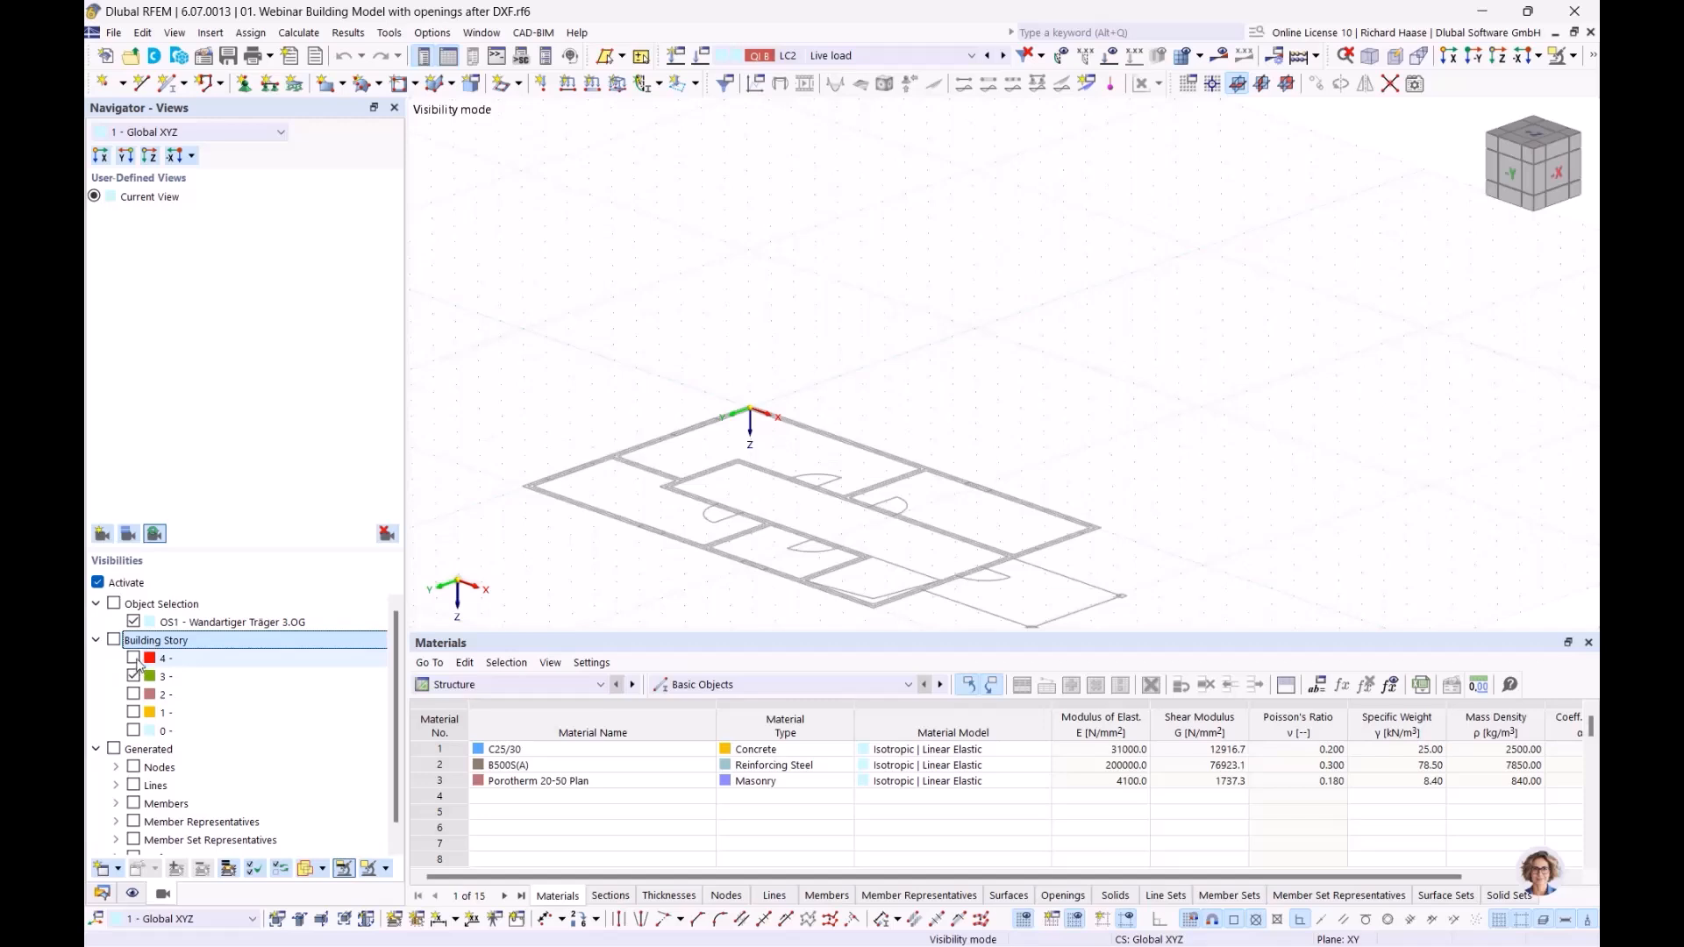
left_click(133, 658)
scroll(875, 401, "down", 2)
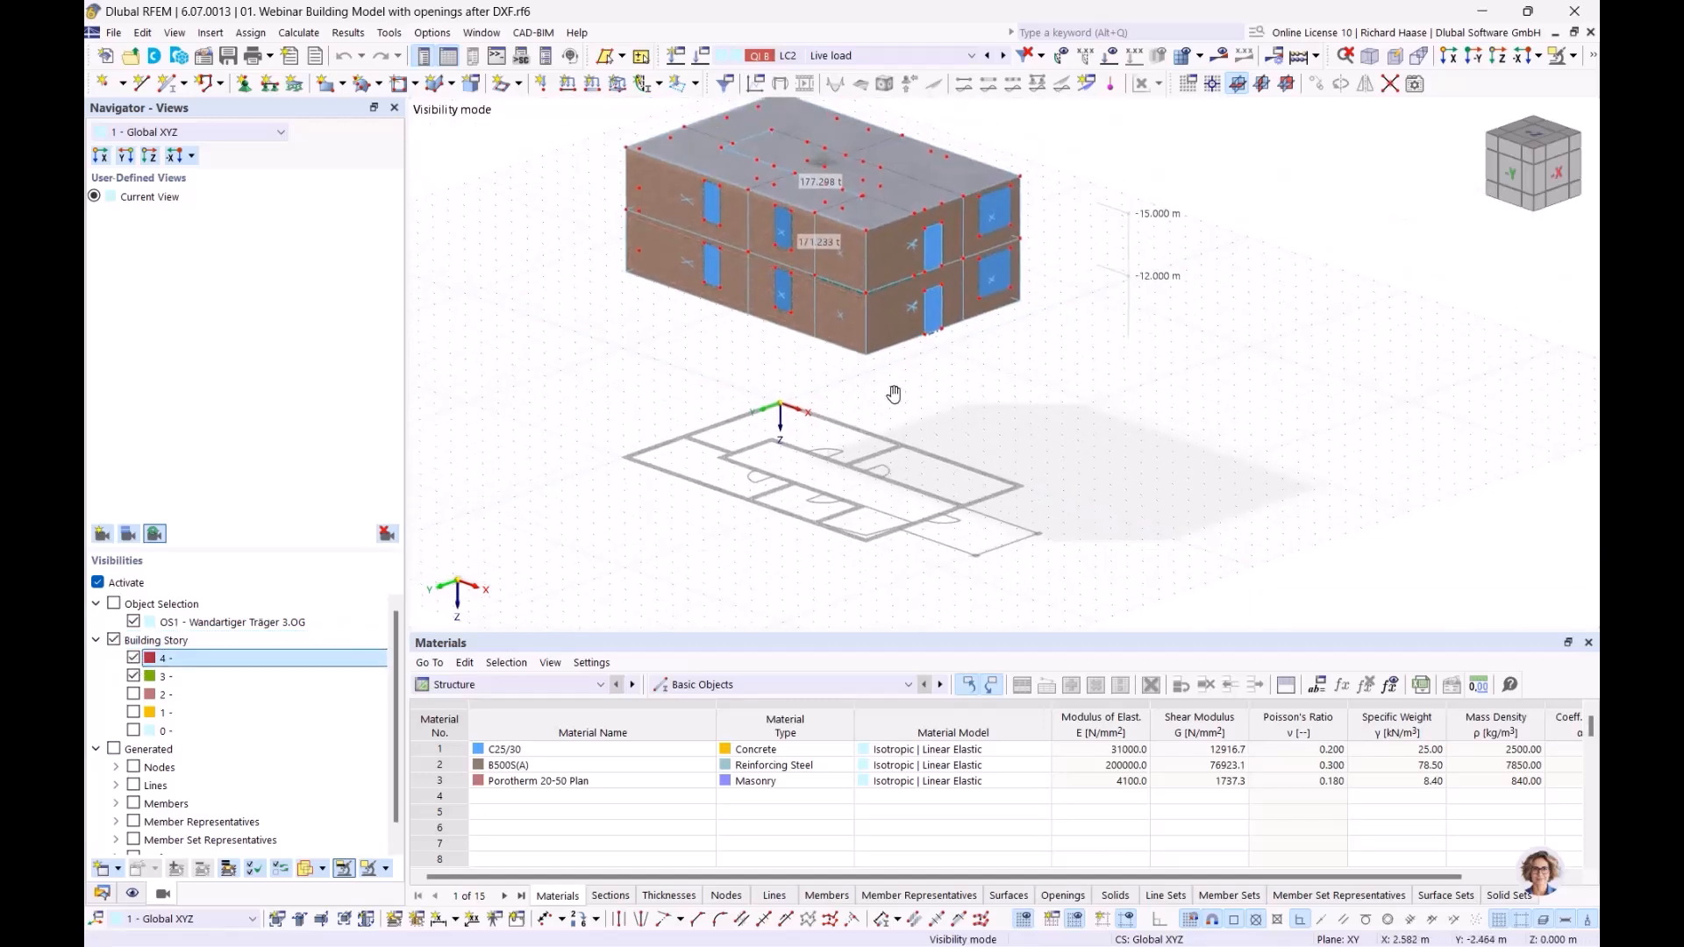
middle_click_drag(876, 401, 903, 386)
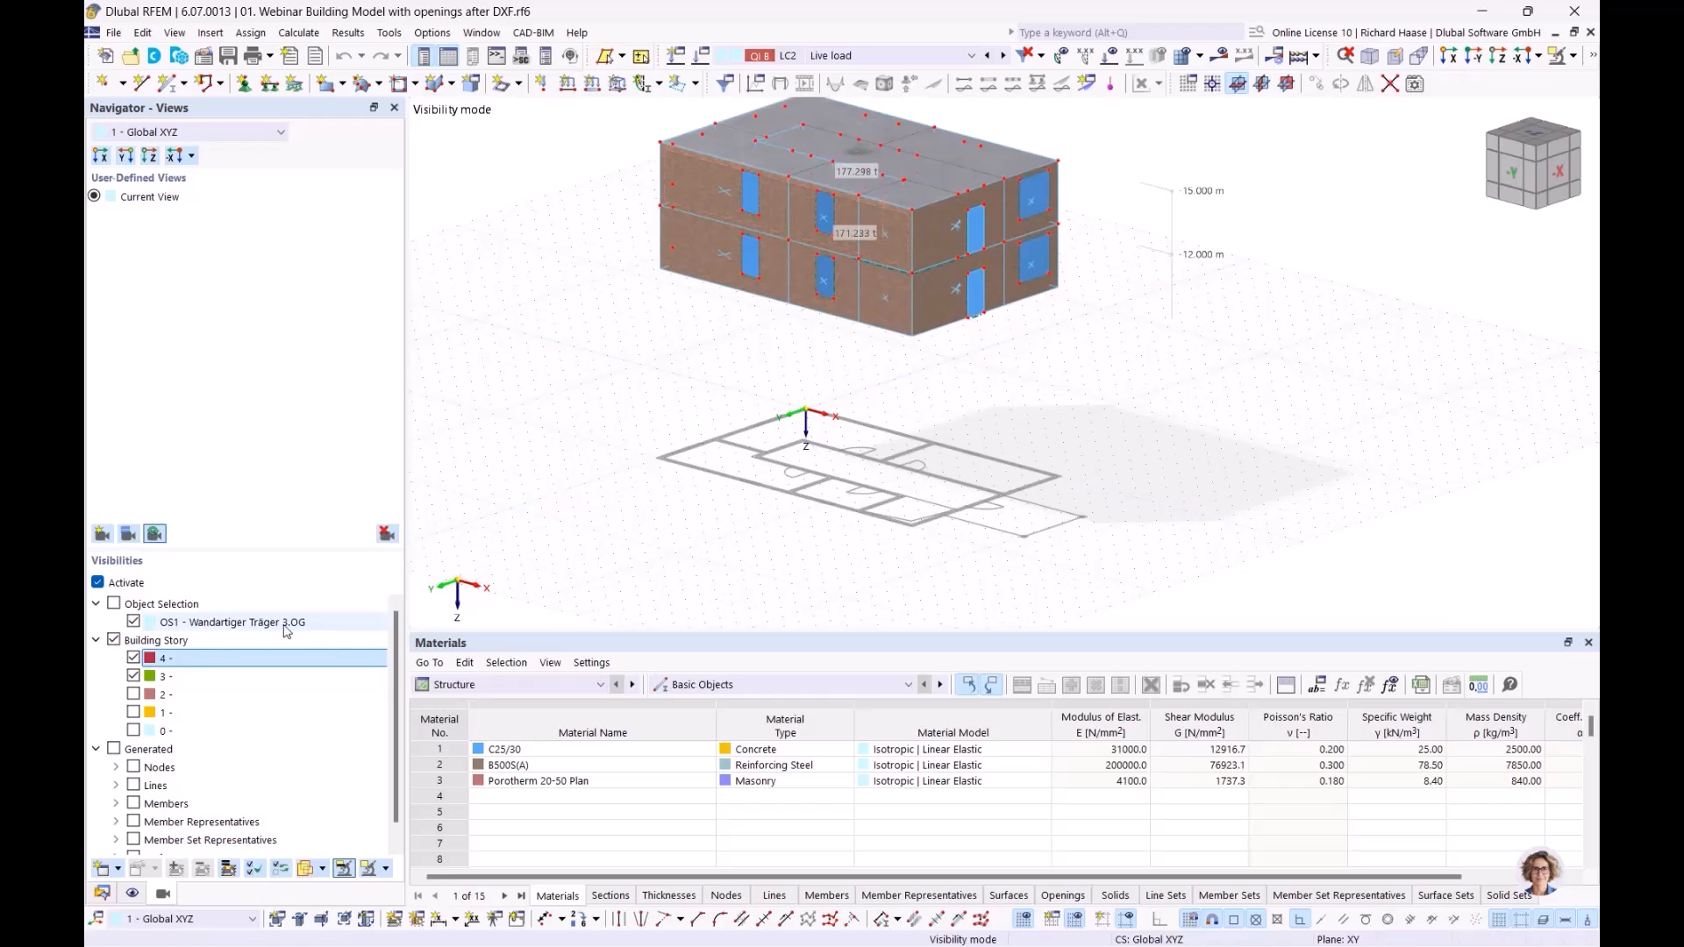
Step: Hide story 3, show stories 2 and 1 in turn beneath story 4, and finish with stories 4 and 0 displayed
left_click(133, 677)
left_click(133, 694)
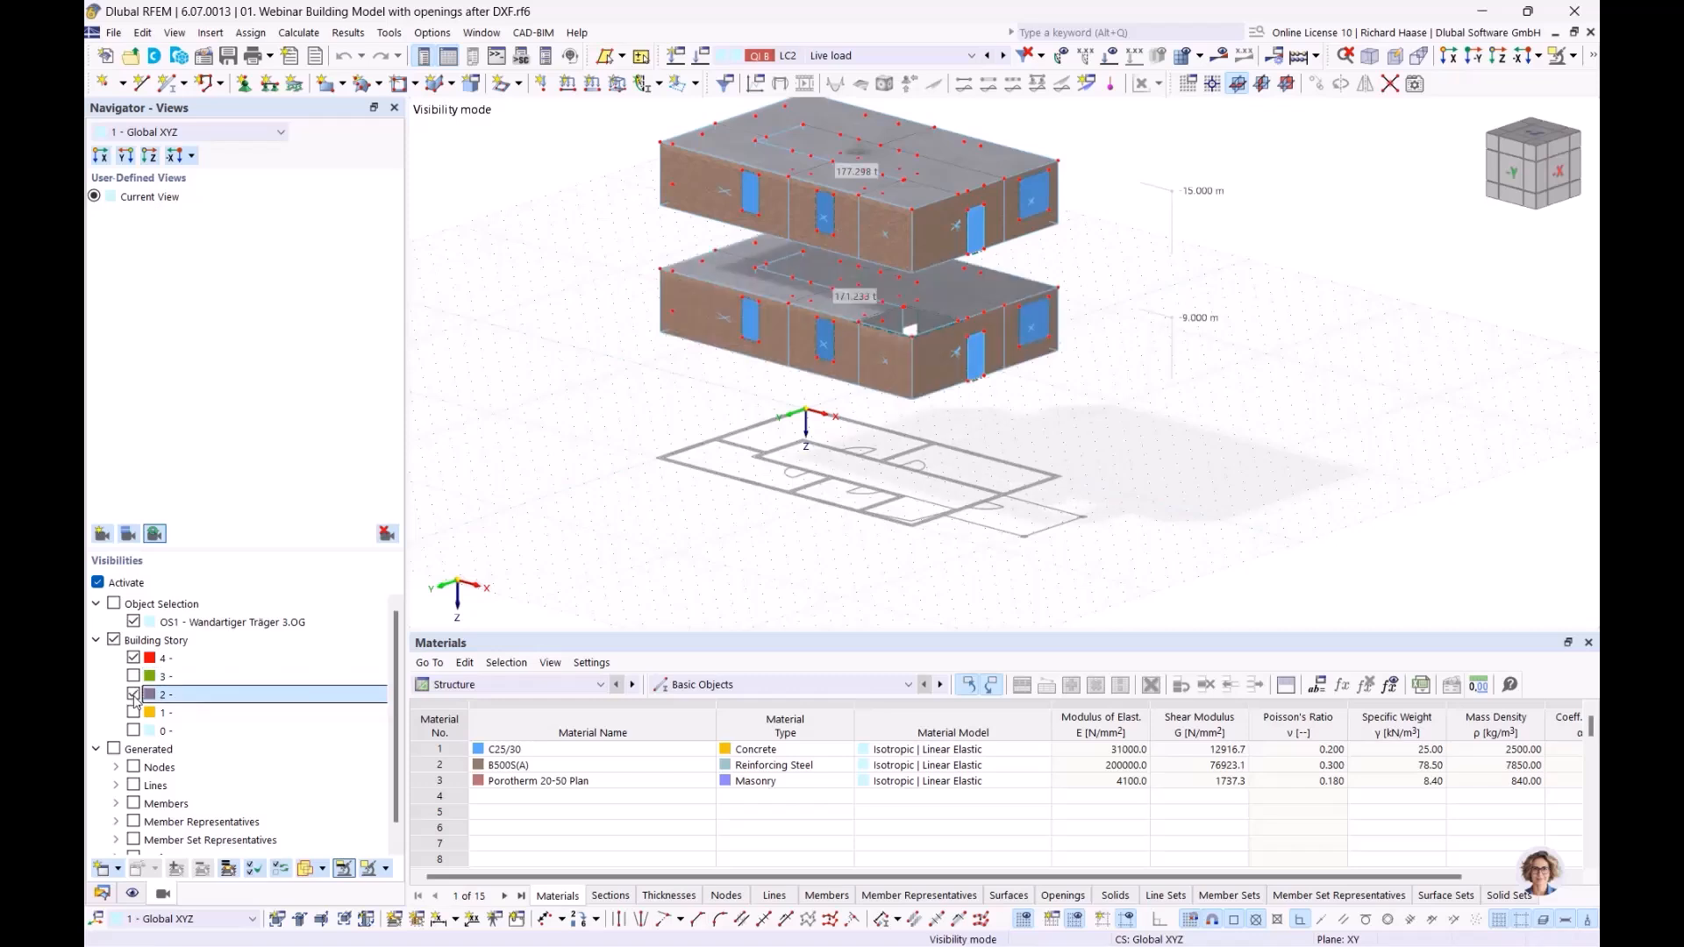
left_click(133, 695)
left_click(133, 713)
left_click(133, 714)
left_click(133, 731)
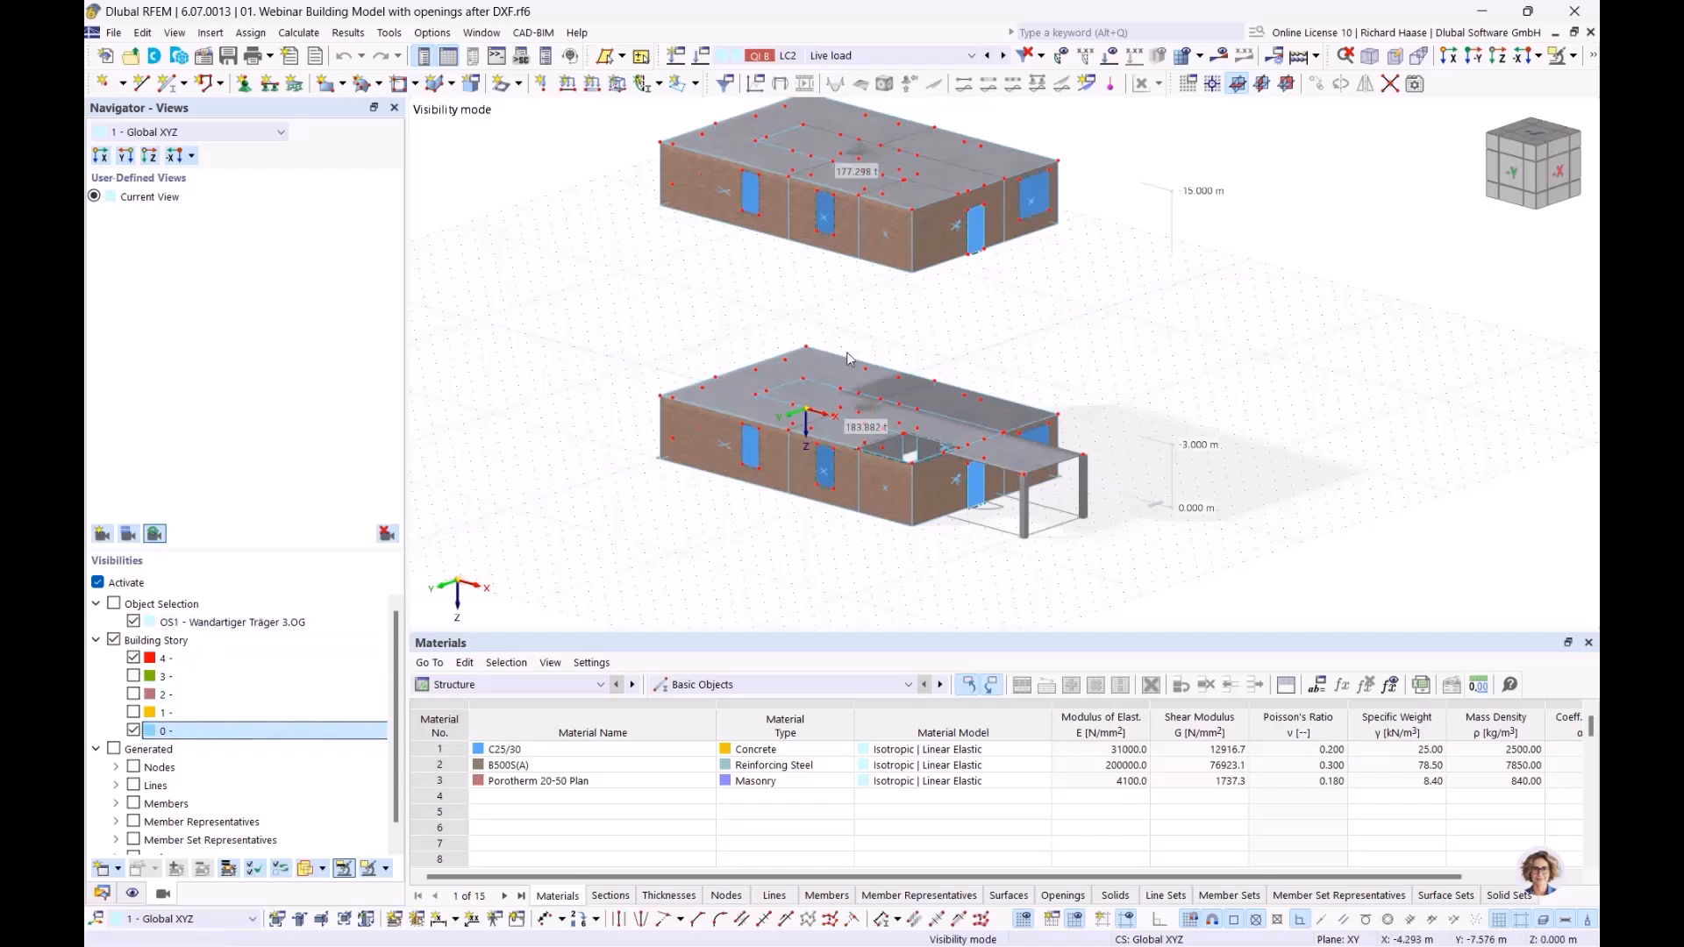
middle_click_drag(955, 476, 1000, 461, "ctrl")
Step: Deactivate the story visibilities to display the whole building and look through the available visibility modes
left_click(97, 583)
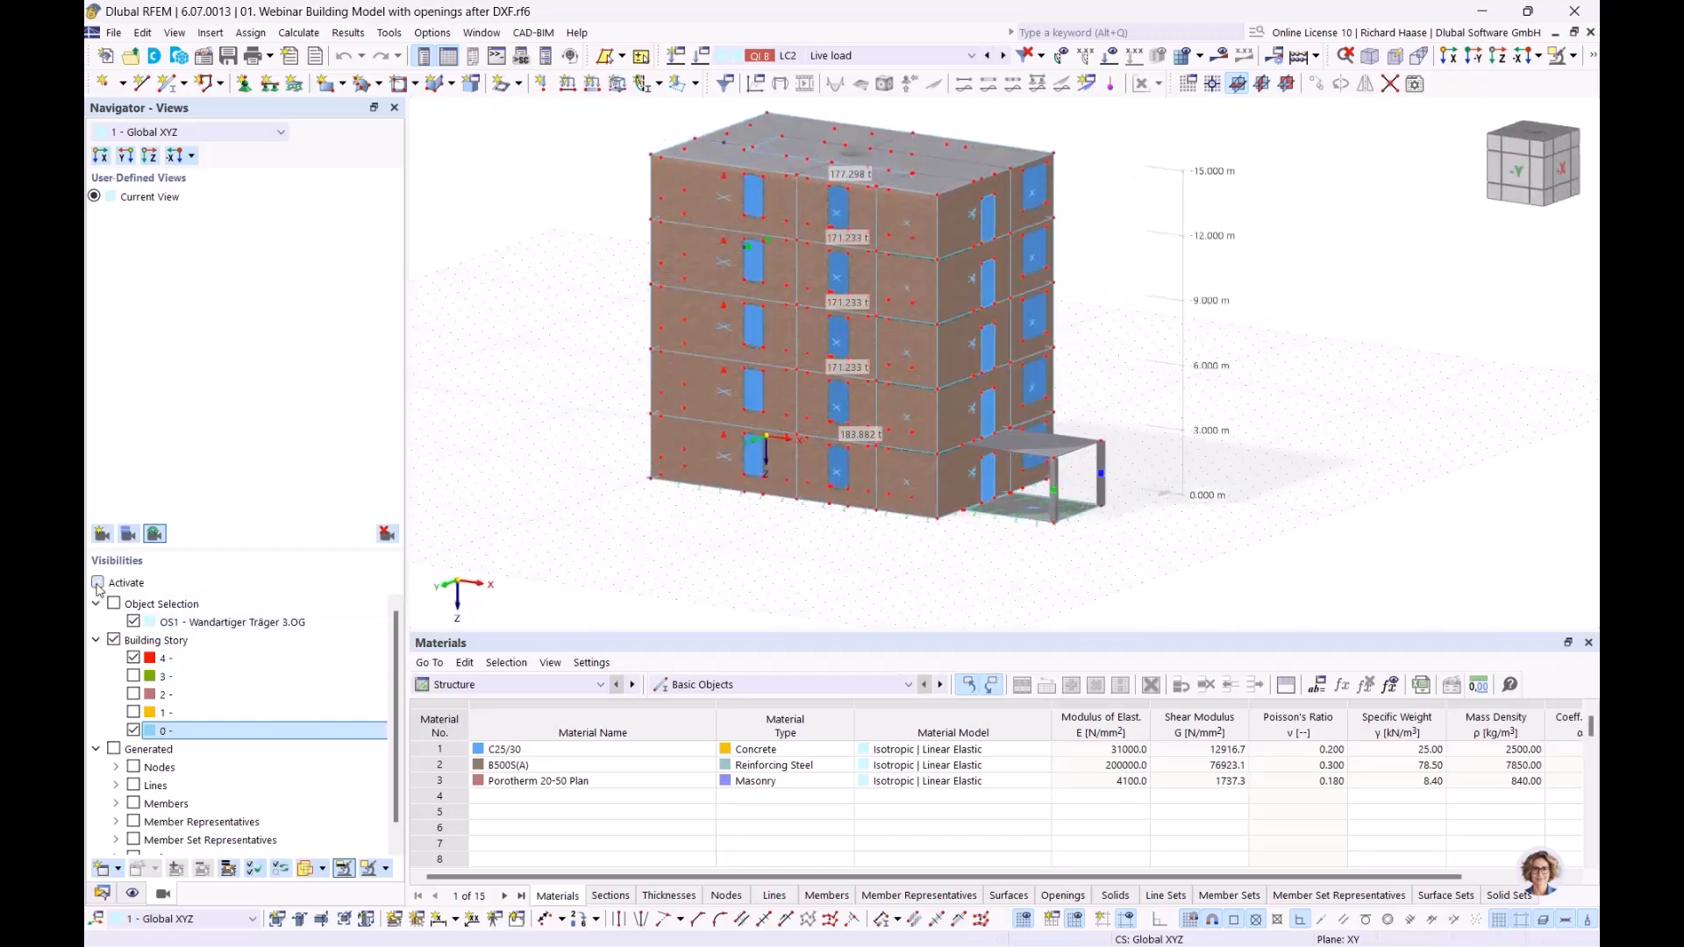
left_click(1573, 57)
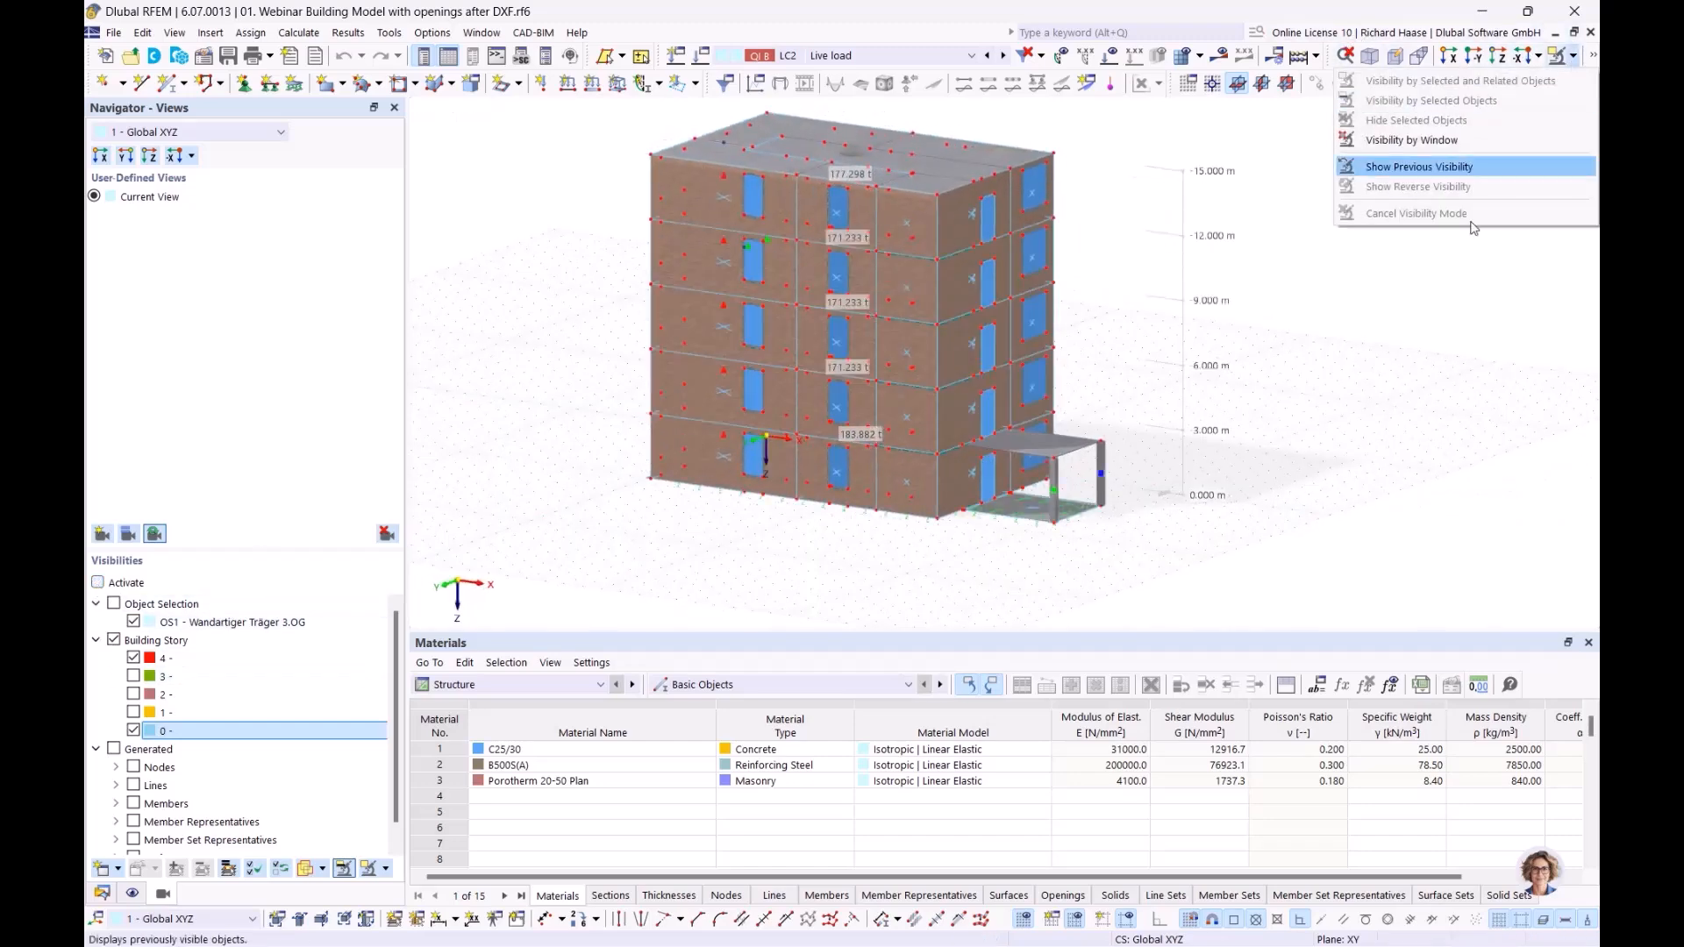
left_click(1397, 459)
middle_click_drag(1395, 459, 1369, 475, "ctrl")
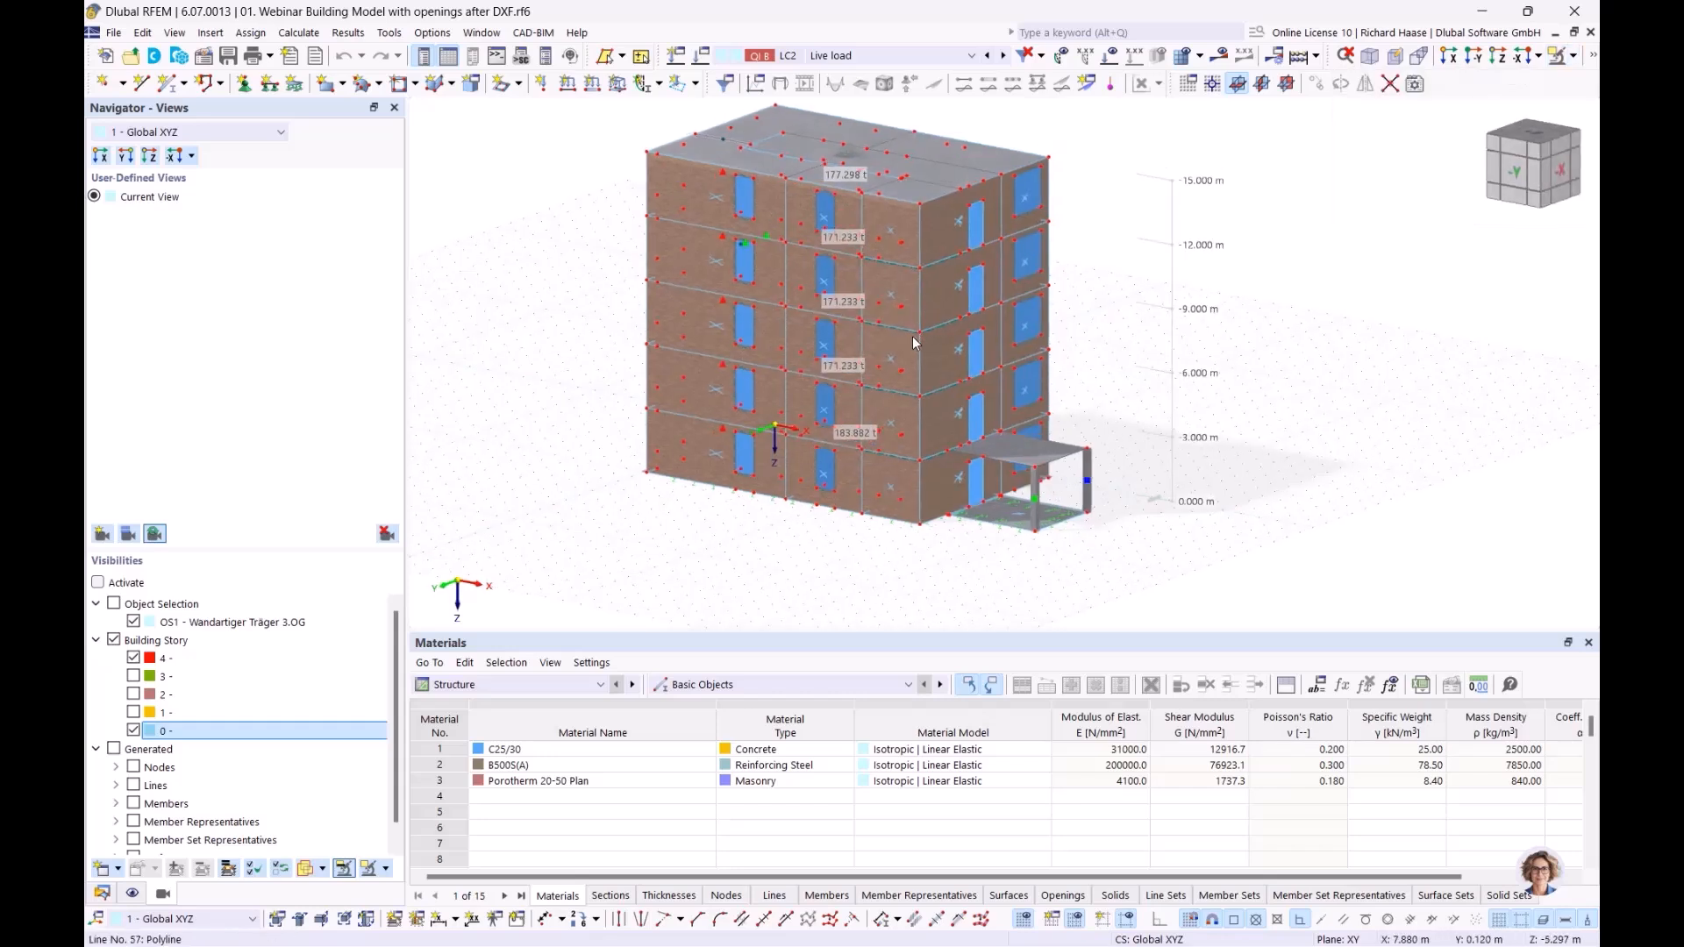
Step: Examine the masonry wall with two windows between the 9 m and 12 m levels of the long facade
scroll(888, 289, "up", 3)
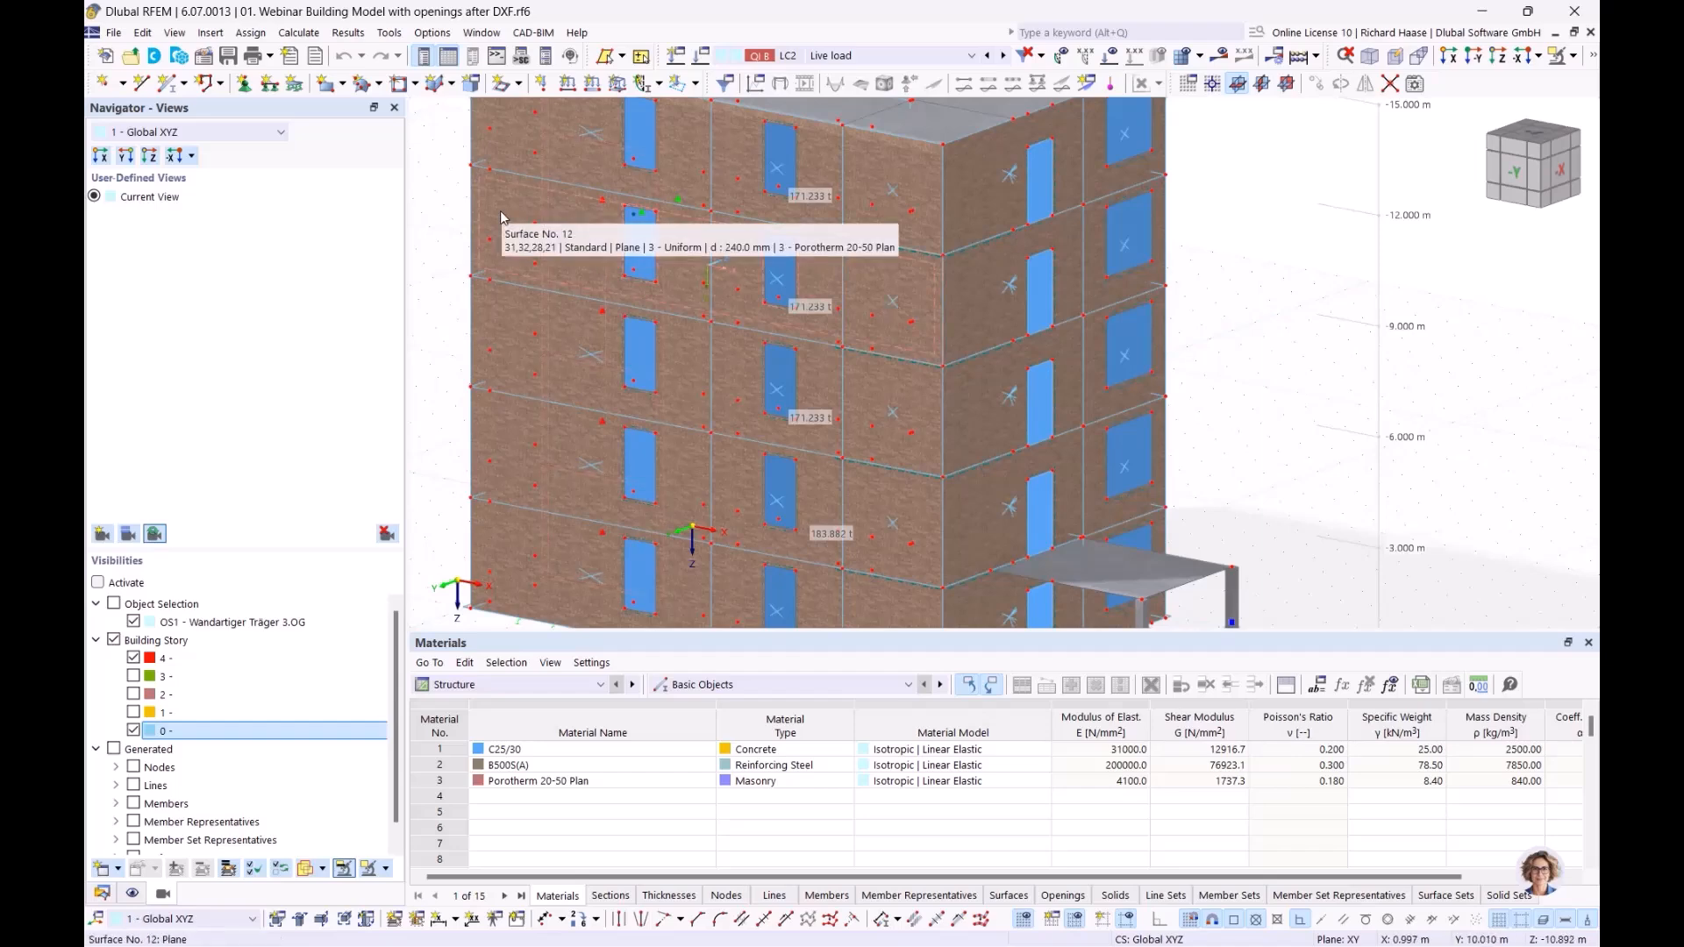
middle_click_drag(602, 252, 603, 316)
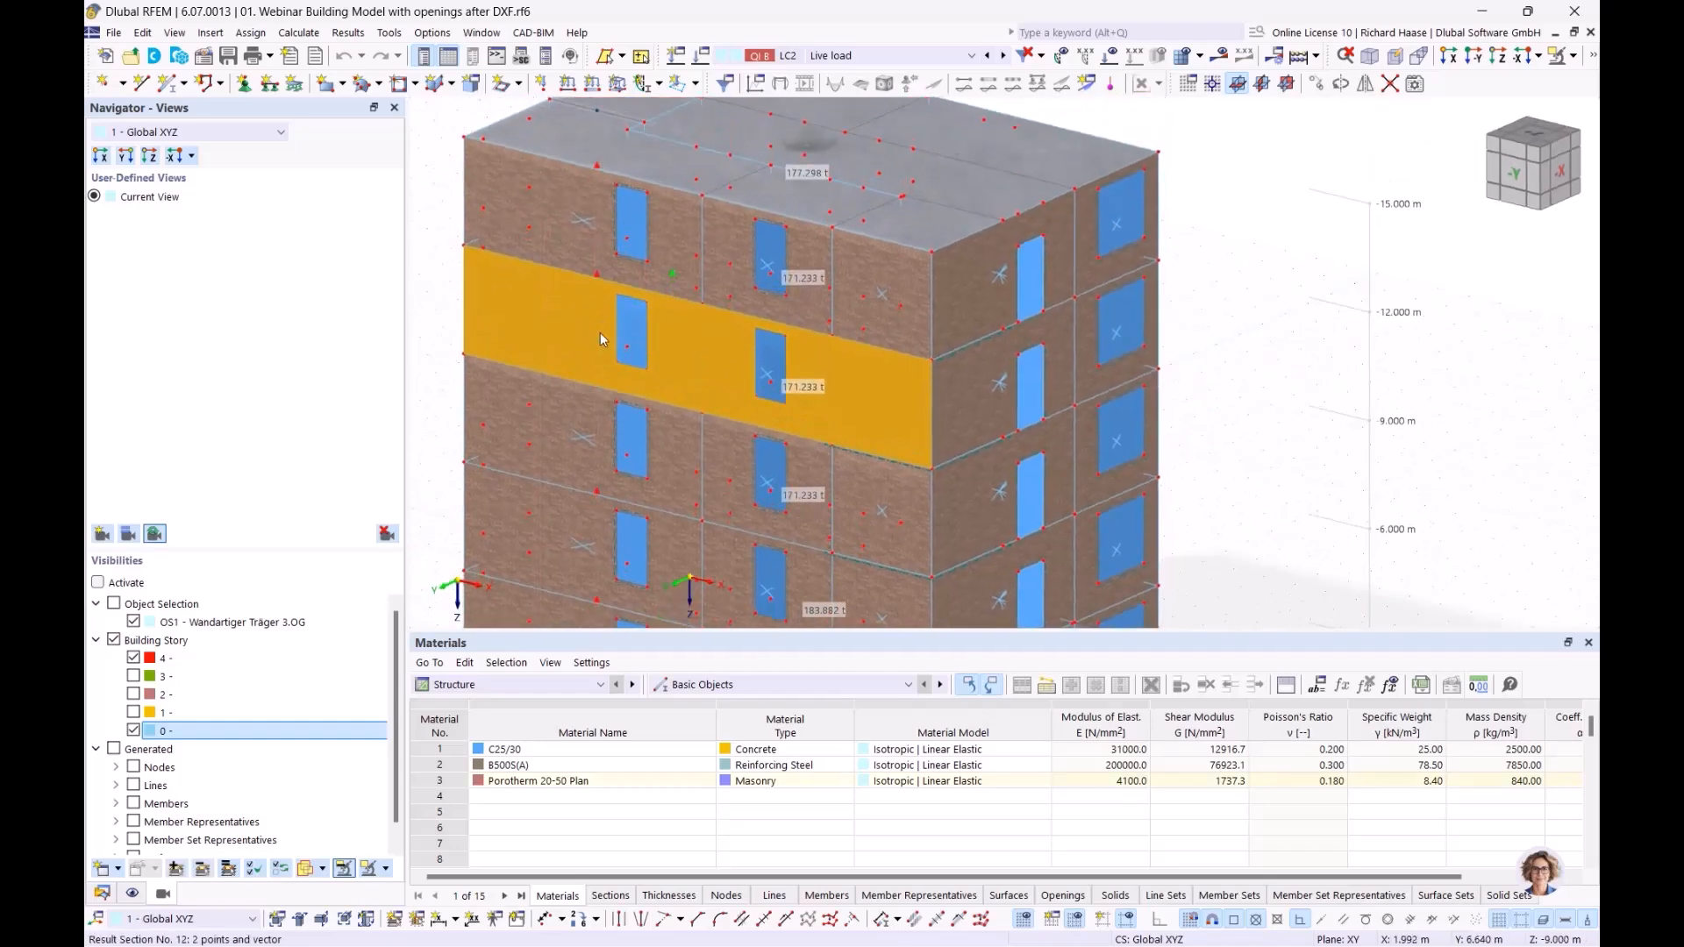
scroll(601, 321, "up", 2)
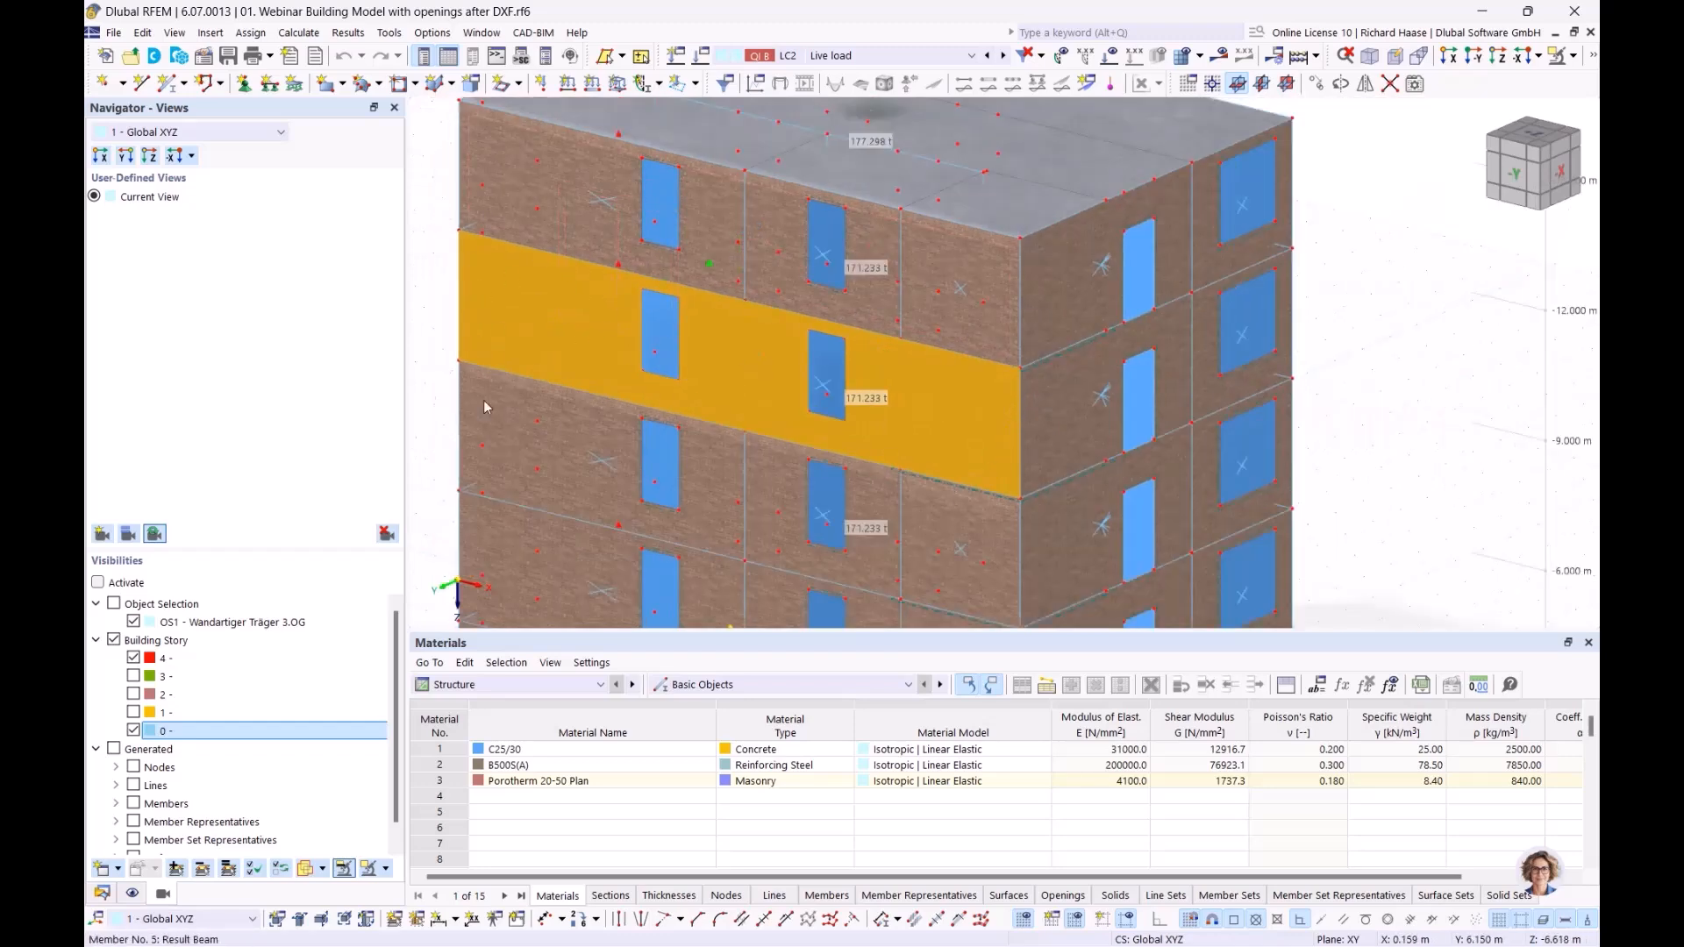
left_click(427, 301)
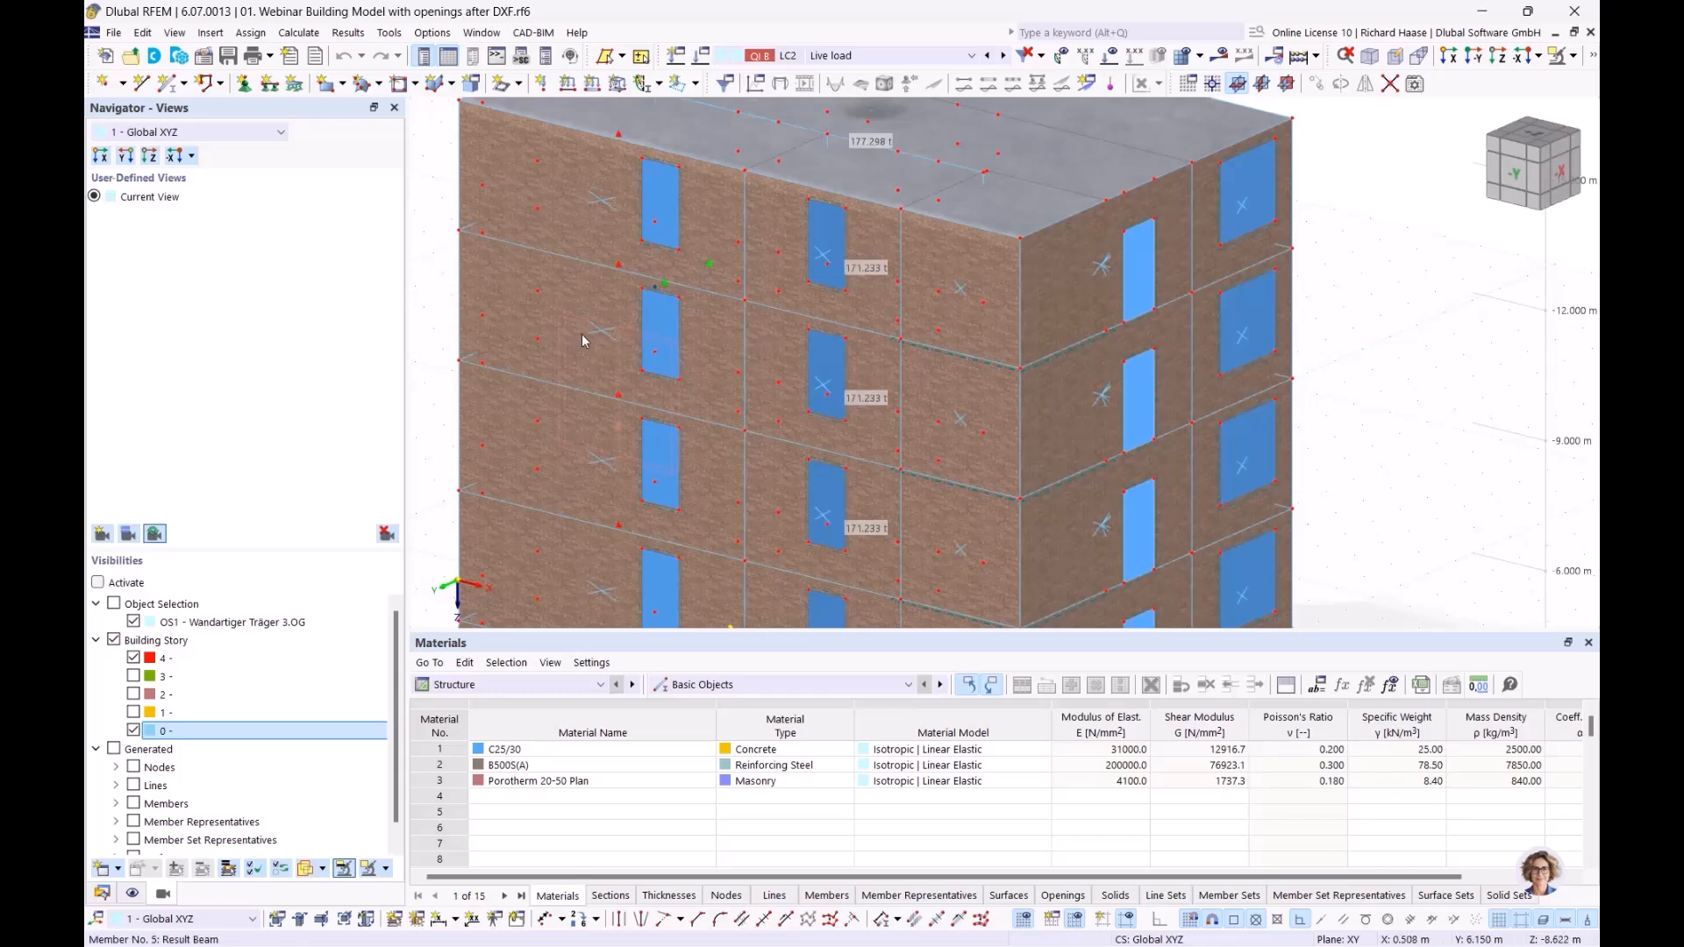
scroll(602, 334, "up", 3)
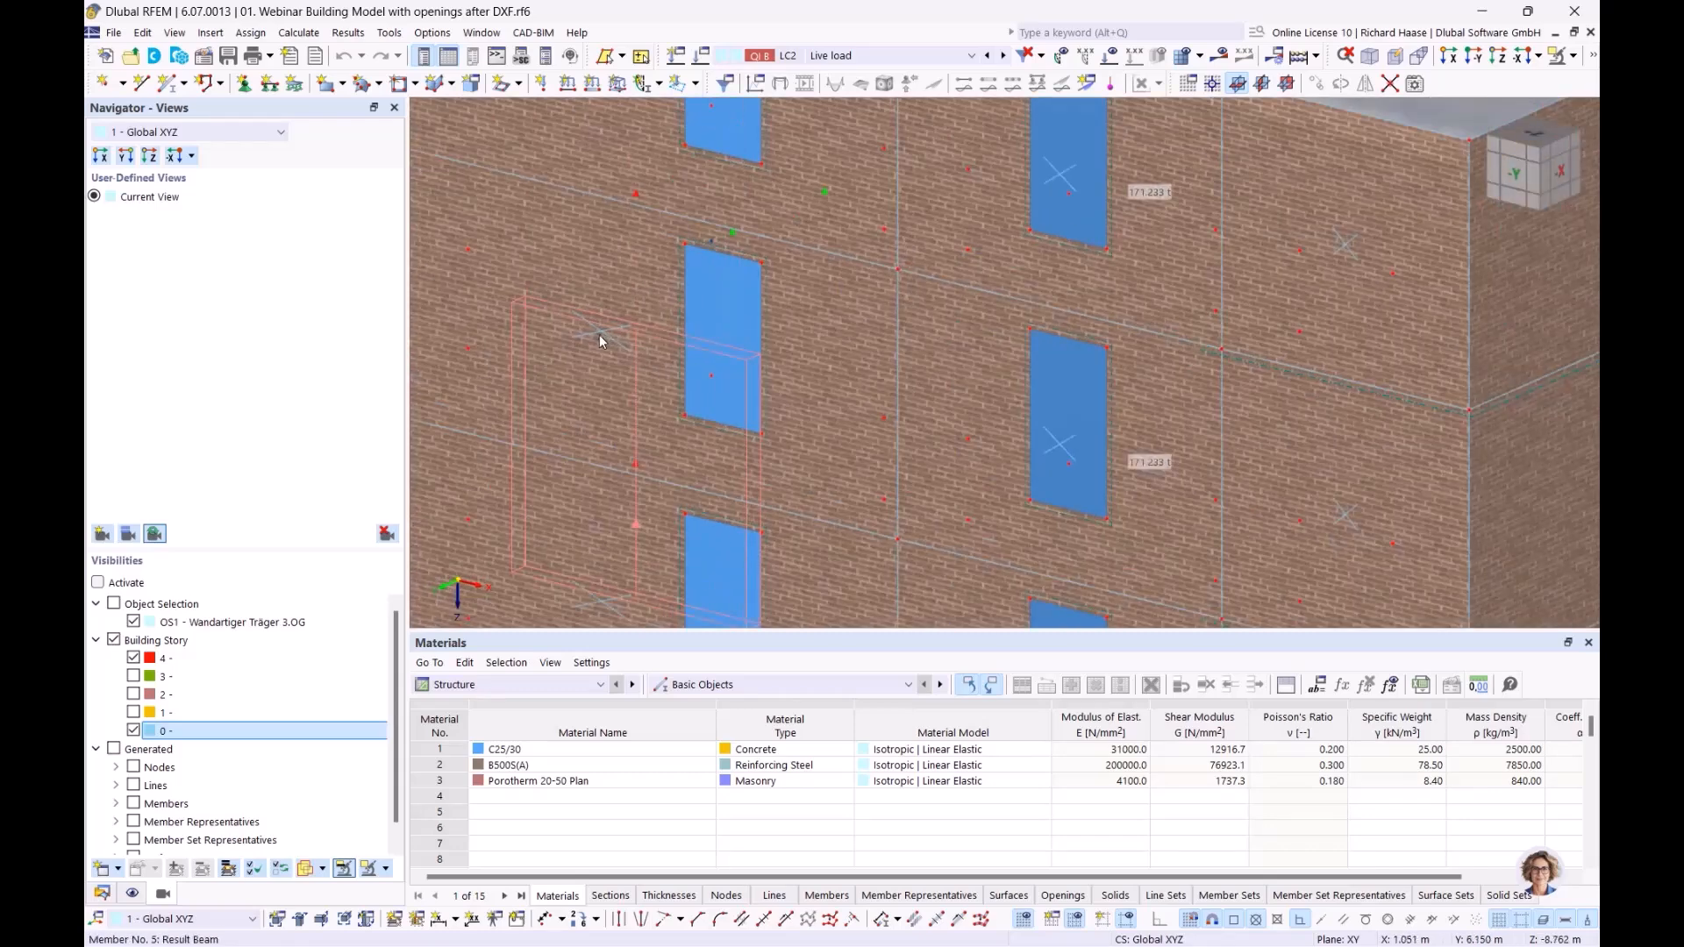
scroll(627, 340, "down", 5)
Step: Try to isolate the long facade wall between 9 m and 12 m with a window selection, and cancel the visibility mode
middle_click_drag(575, 339, 415, 292, "ctrl")
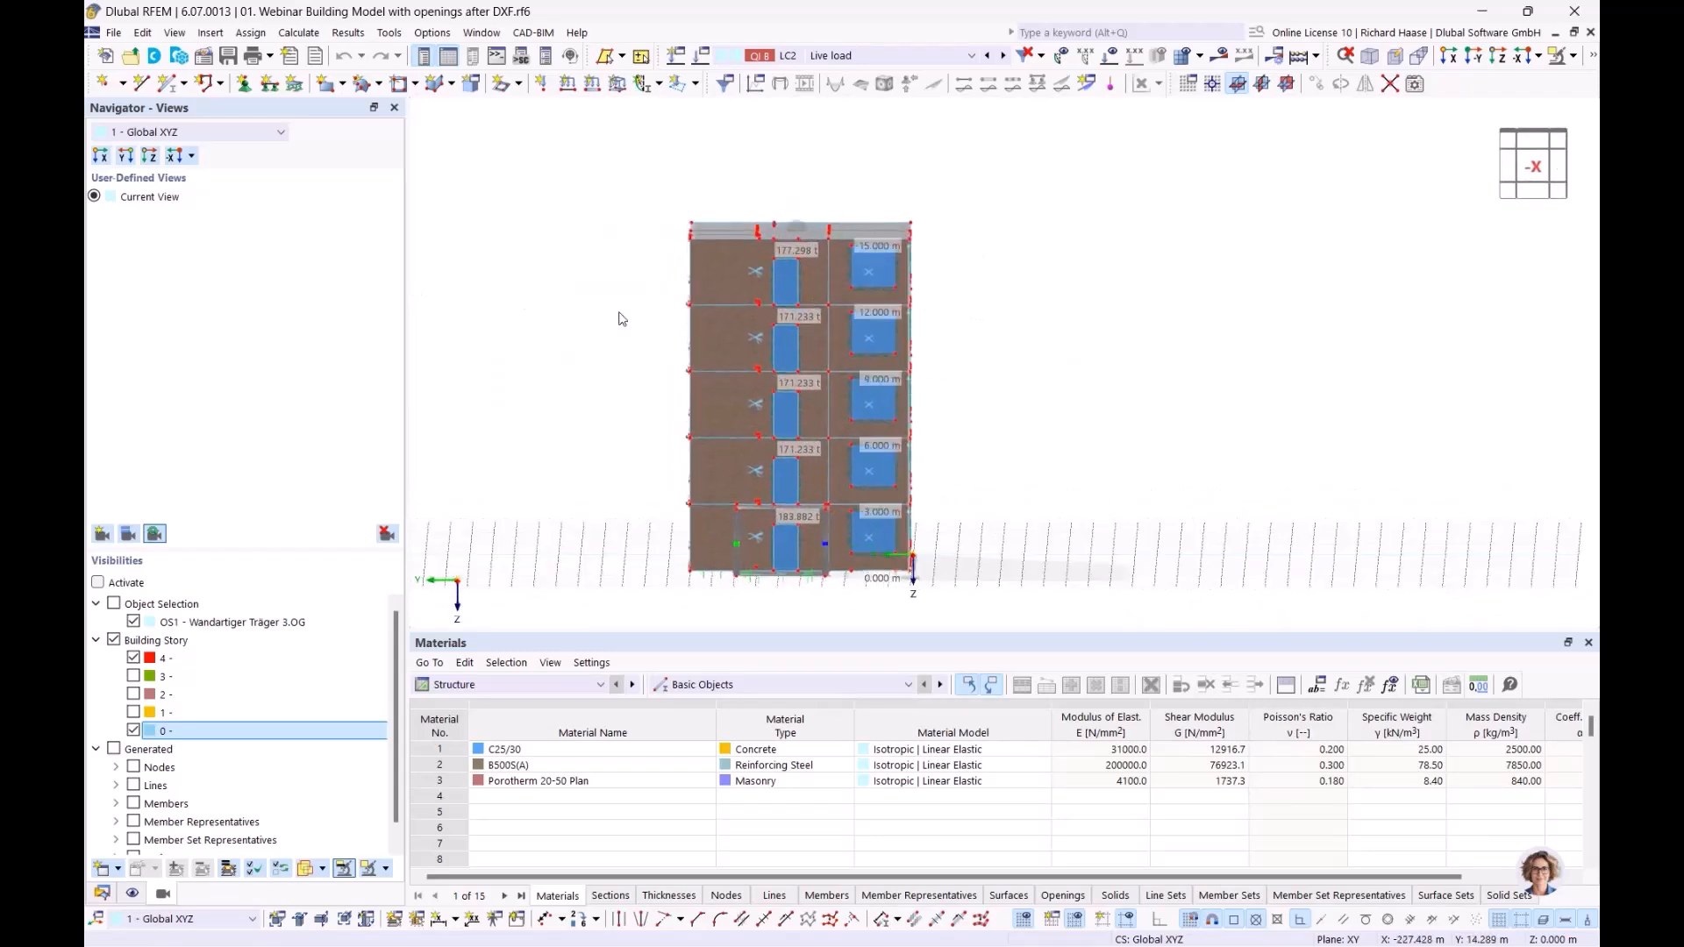
scroll(645, 325, "up", 3)
middle_click_drag(684, 327, 686, 320)
left_click_drag(699, 267, 787, 457)
middle_click_drag(858, 455, 957, 469, "ctrl")
left_click(1559, 57)
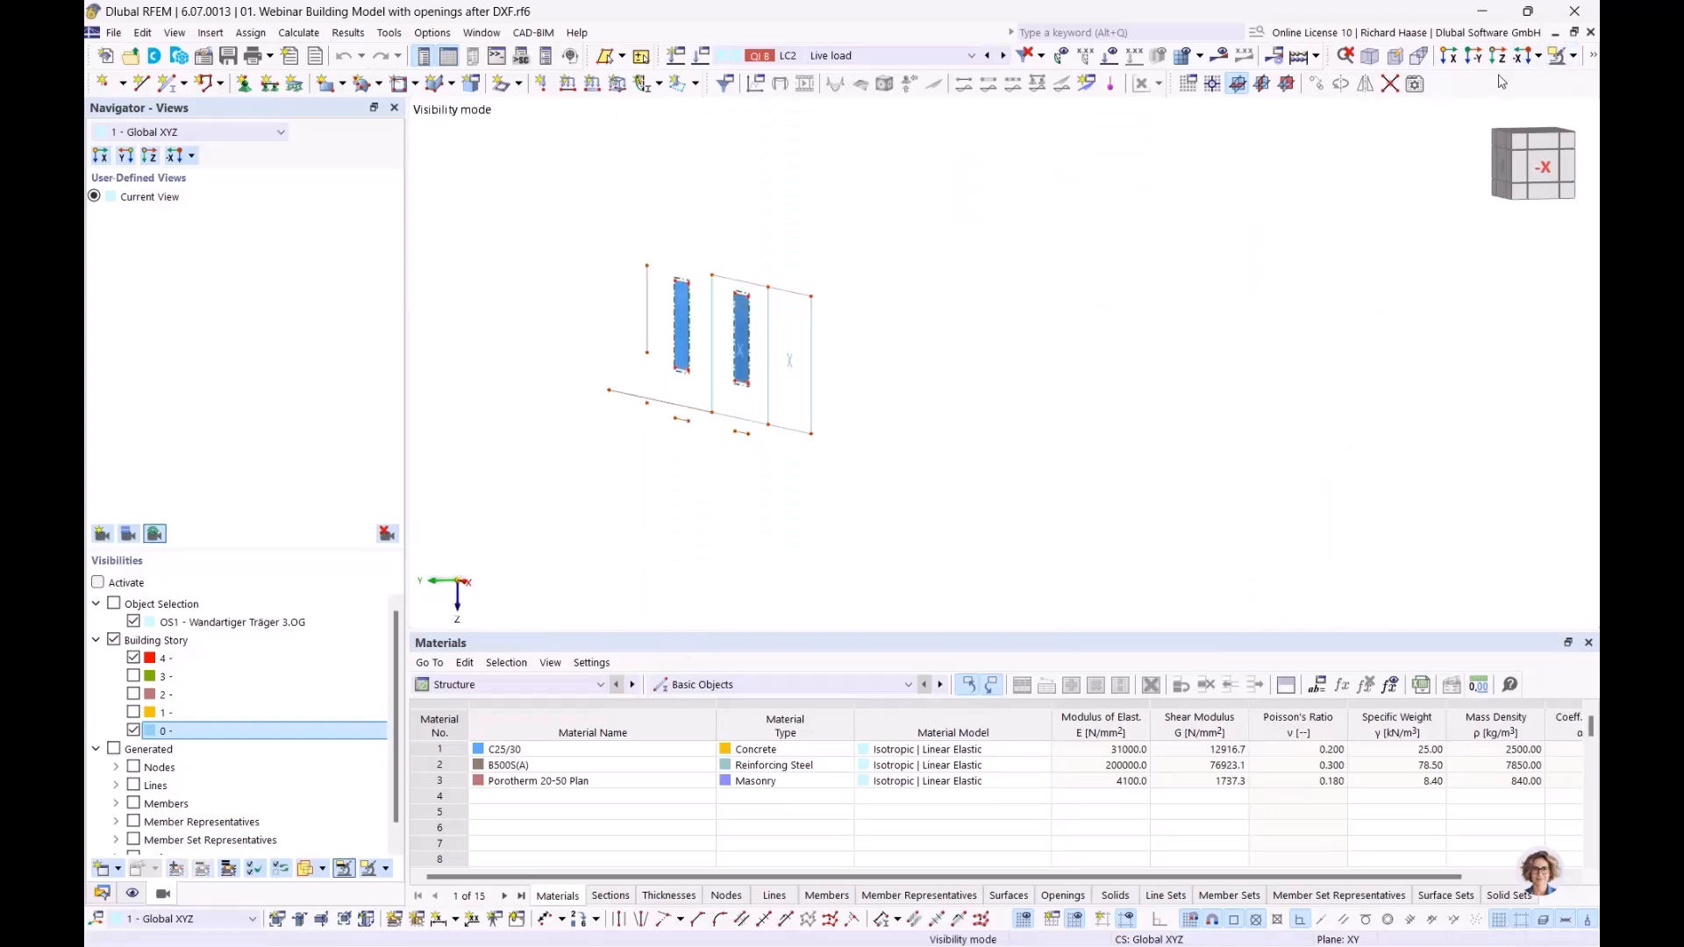
left_click(1574, 55)
left_click(1447, 215)
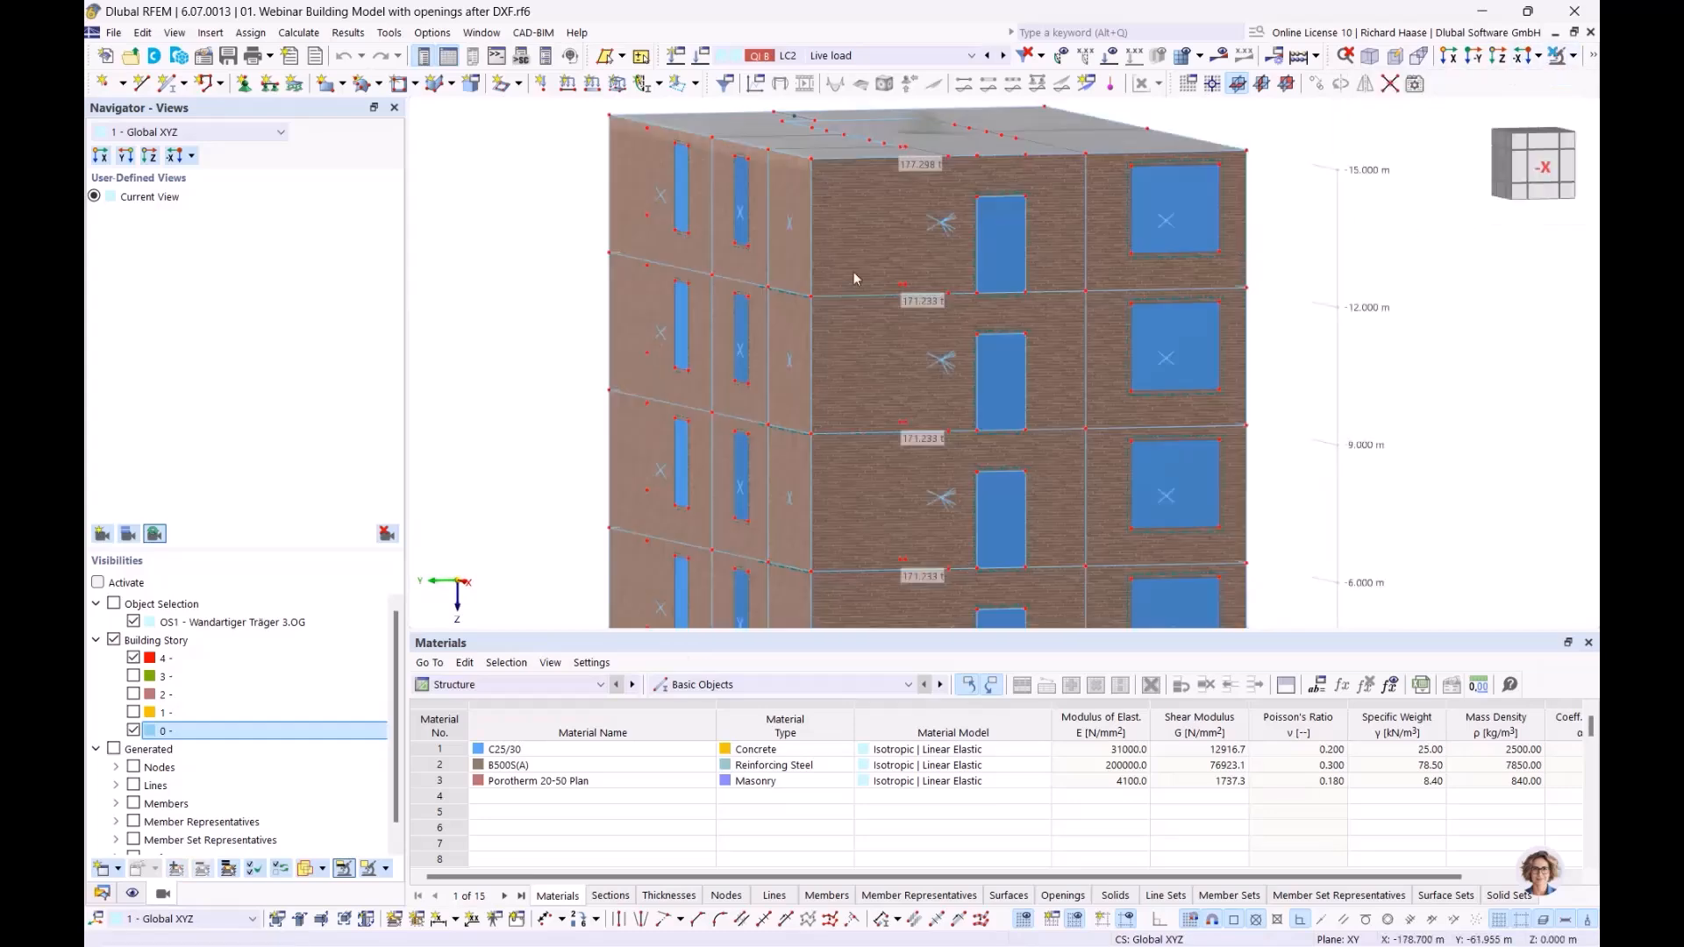
Step: Window-select the long facade wall between 9 m and 12 m in the -X view and isolate it with its related objects
left_click_drag(680, 259, 824, 455)
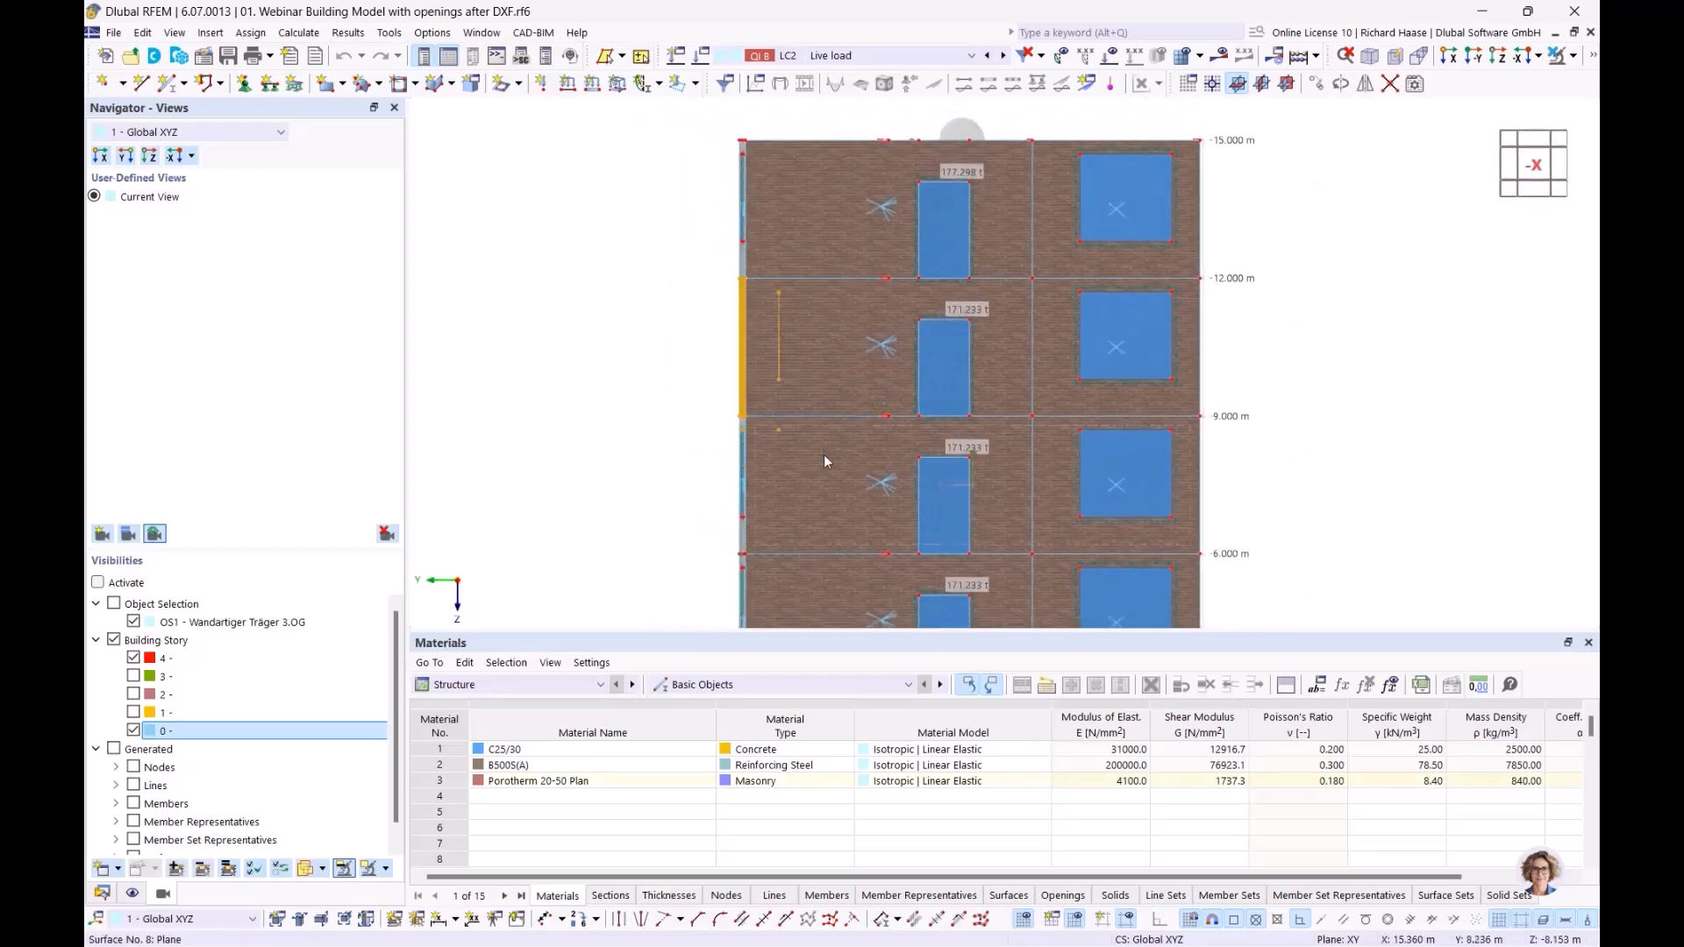
left_click(1574, 58)
left_click(1561, 81)
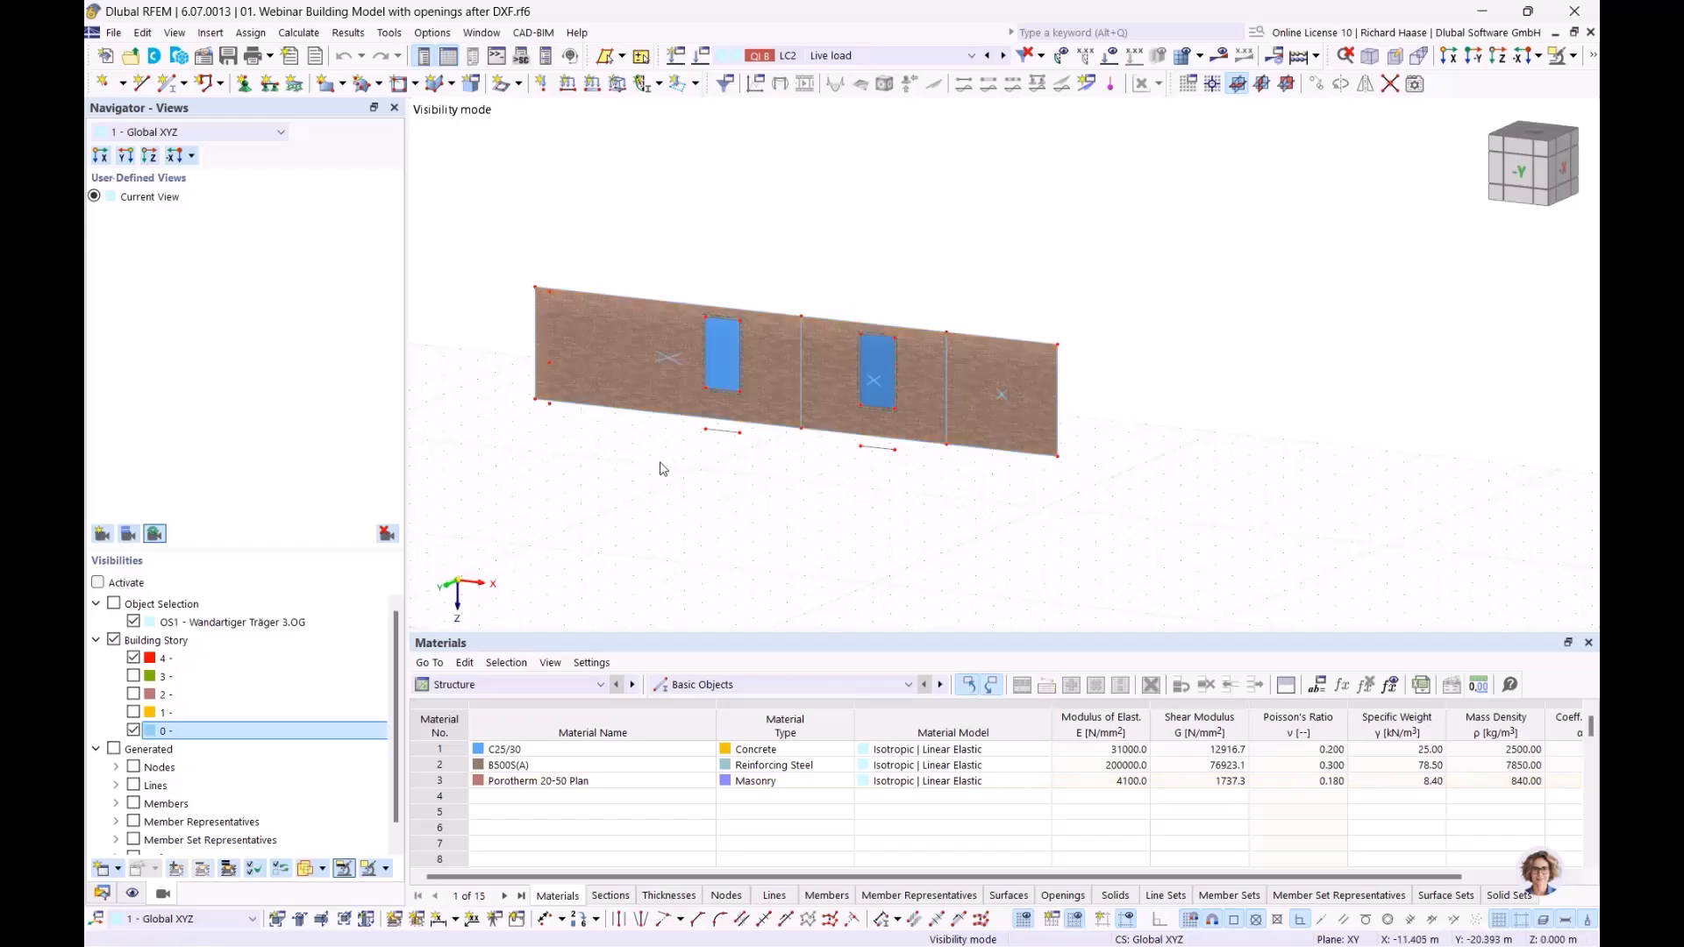
Step: Inspect the properties and thickness override option of the isolated wall's surface cell No. 52, and close them without changes
mouse_move(668, 359)
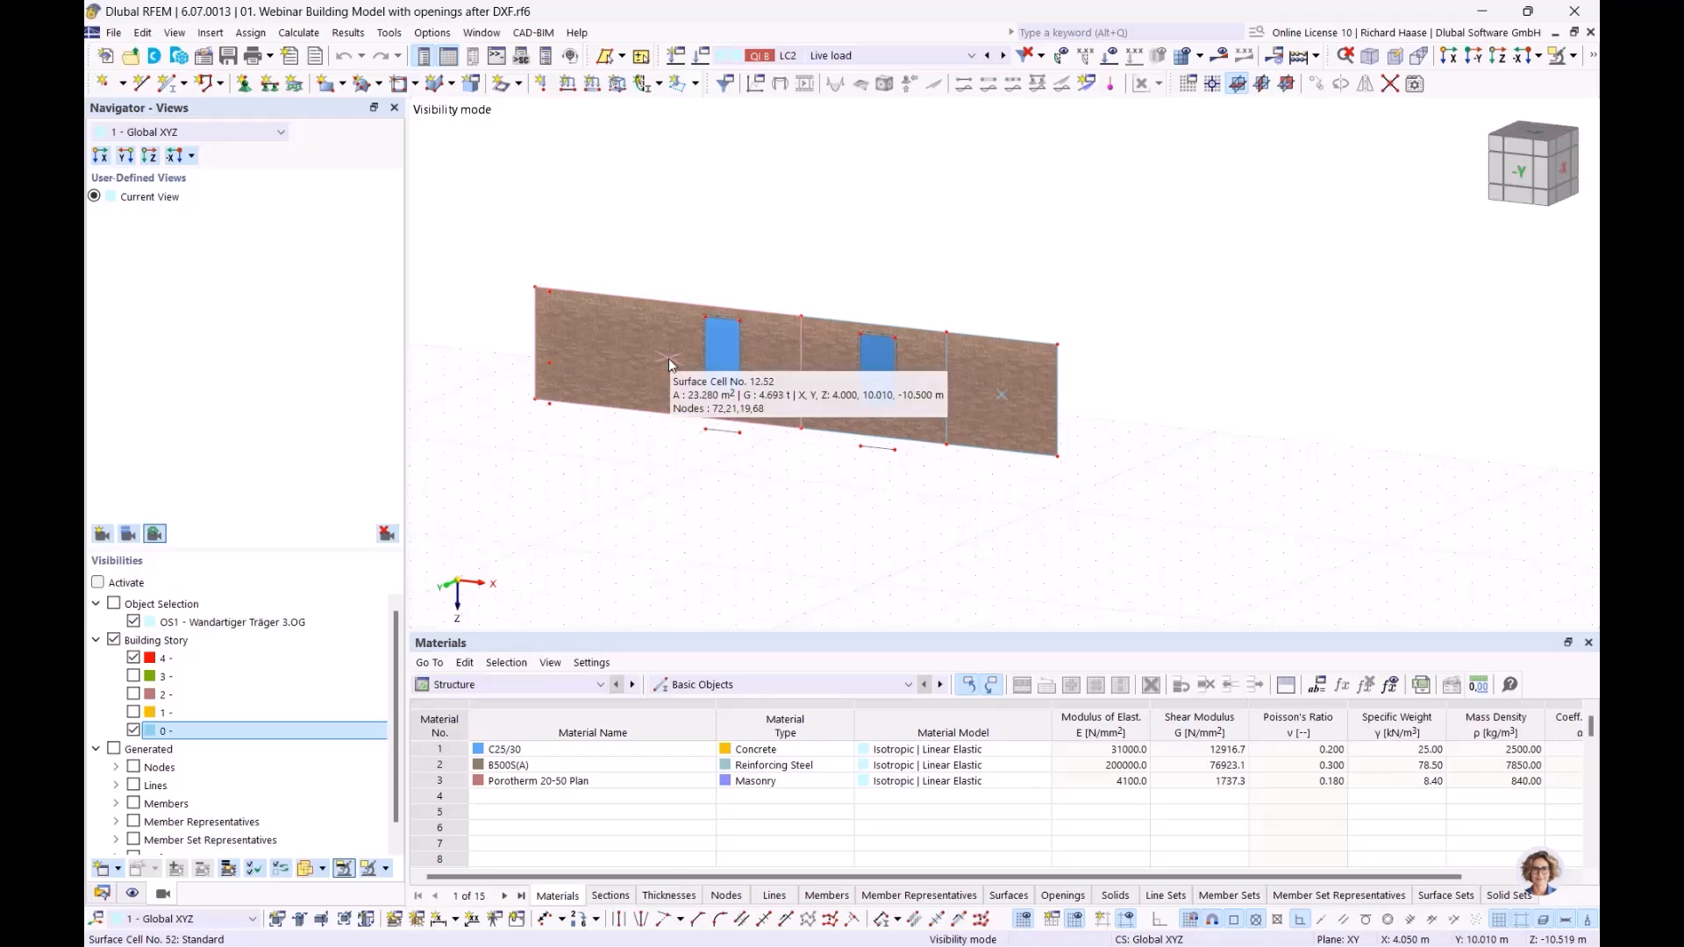
mouse_move(877, 384)
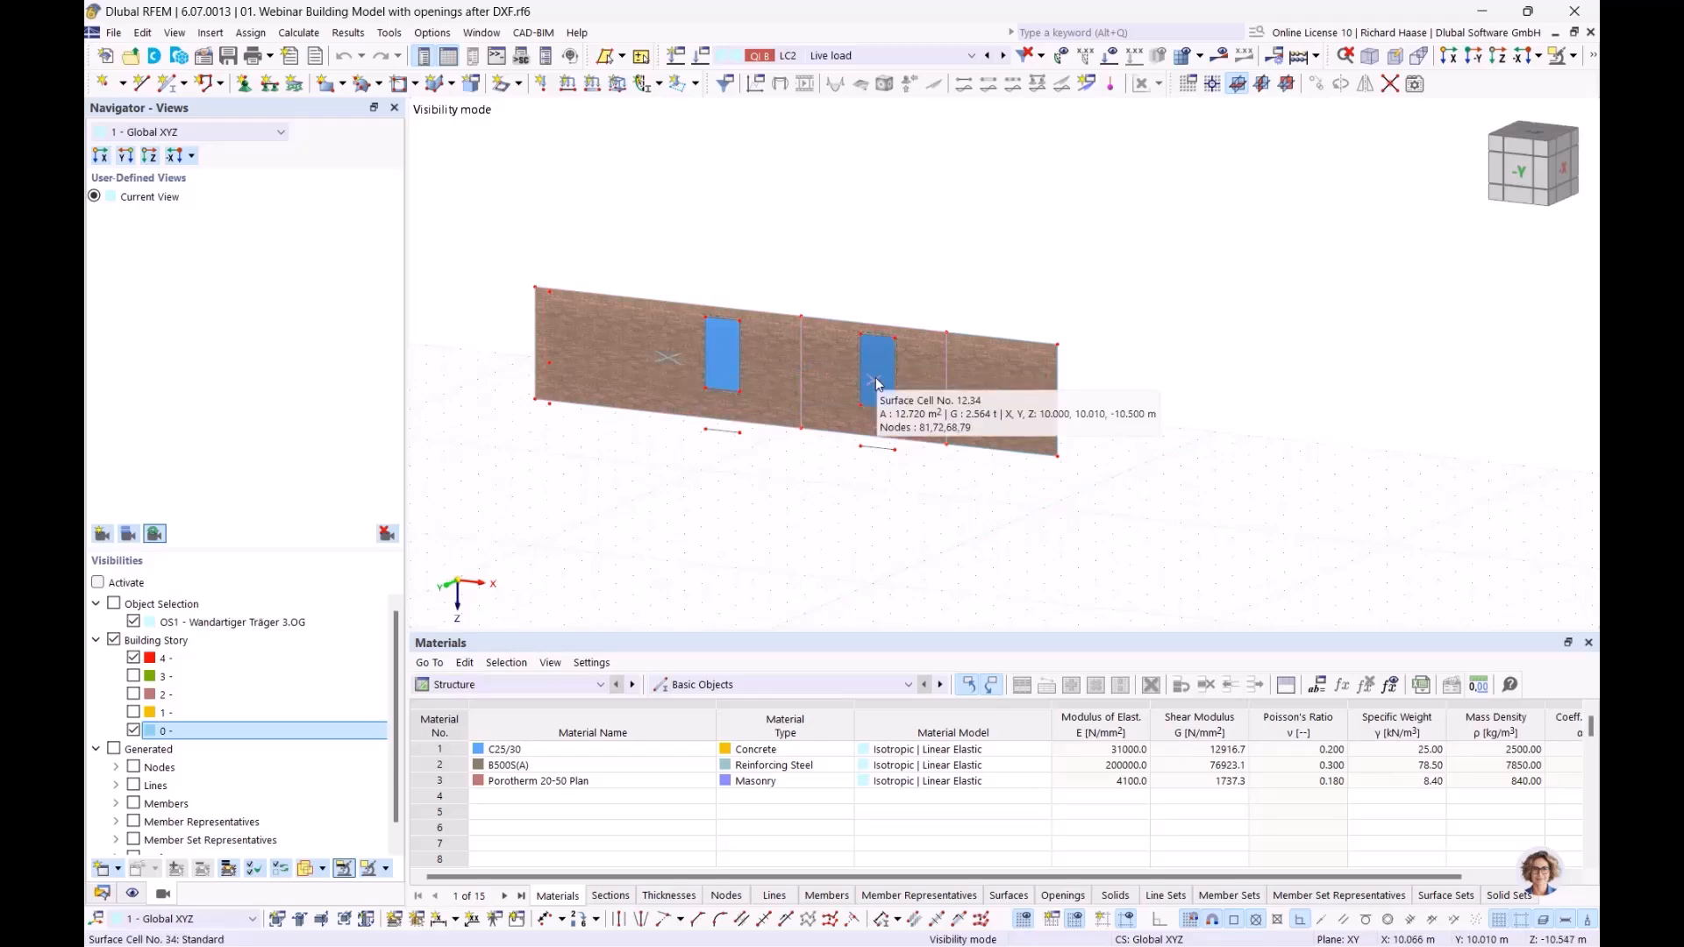
double_click(668, 358)
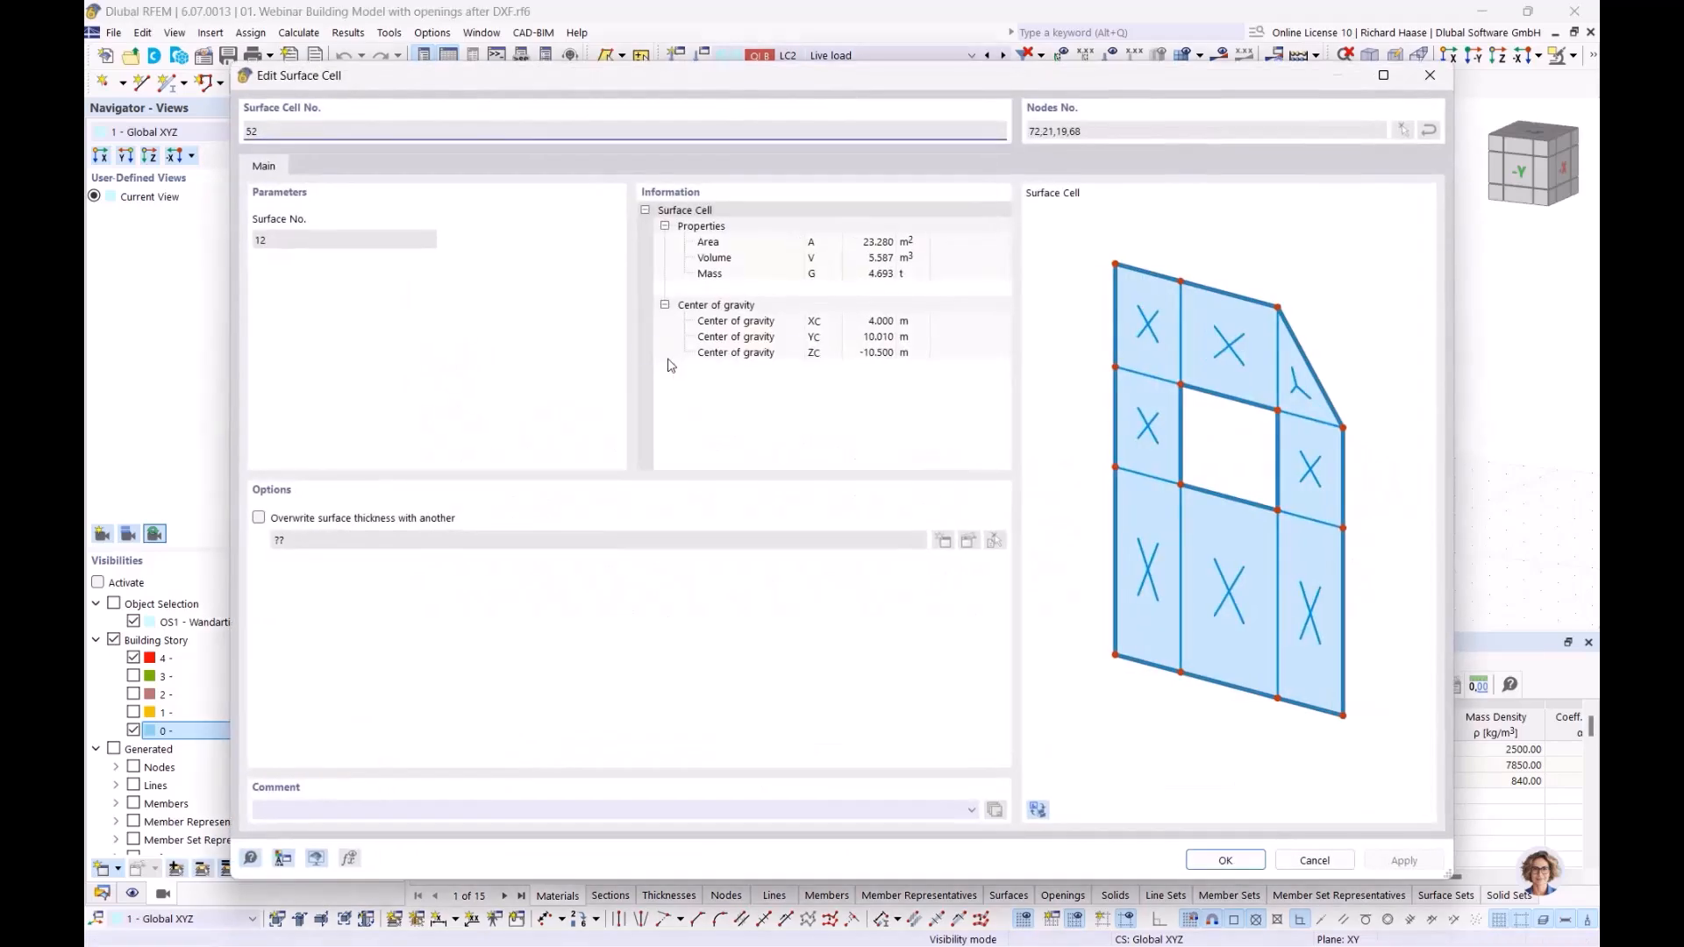
left_click_drag(392, 87, 530, 465)
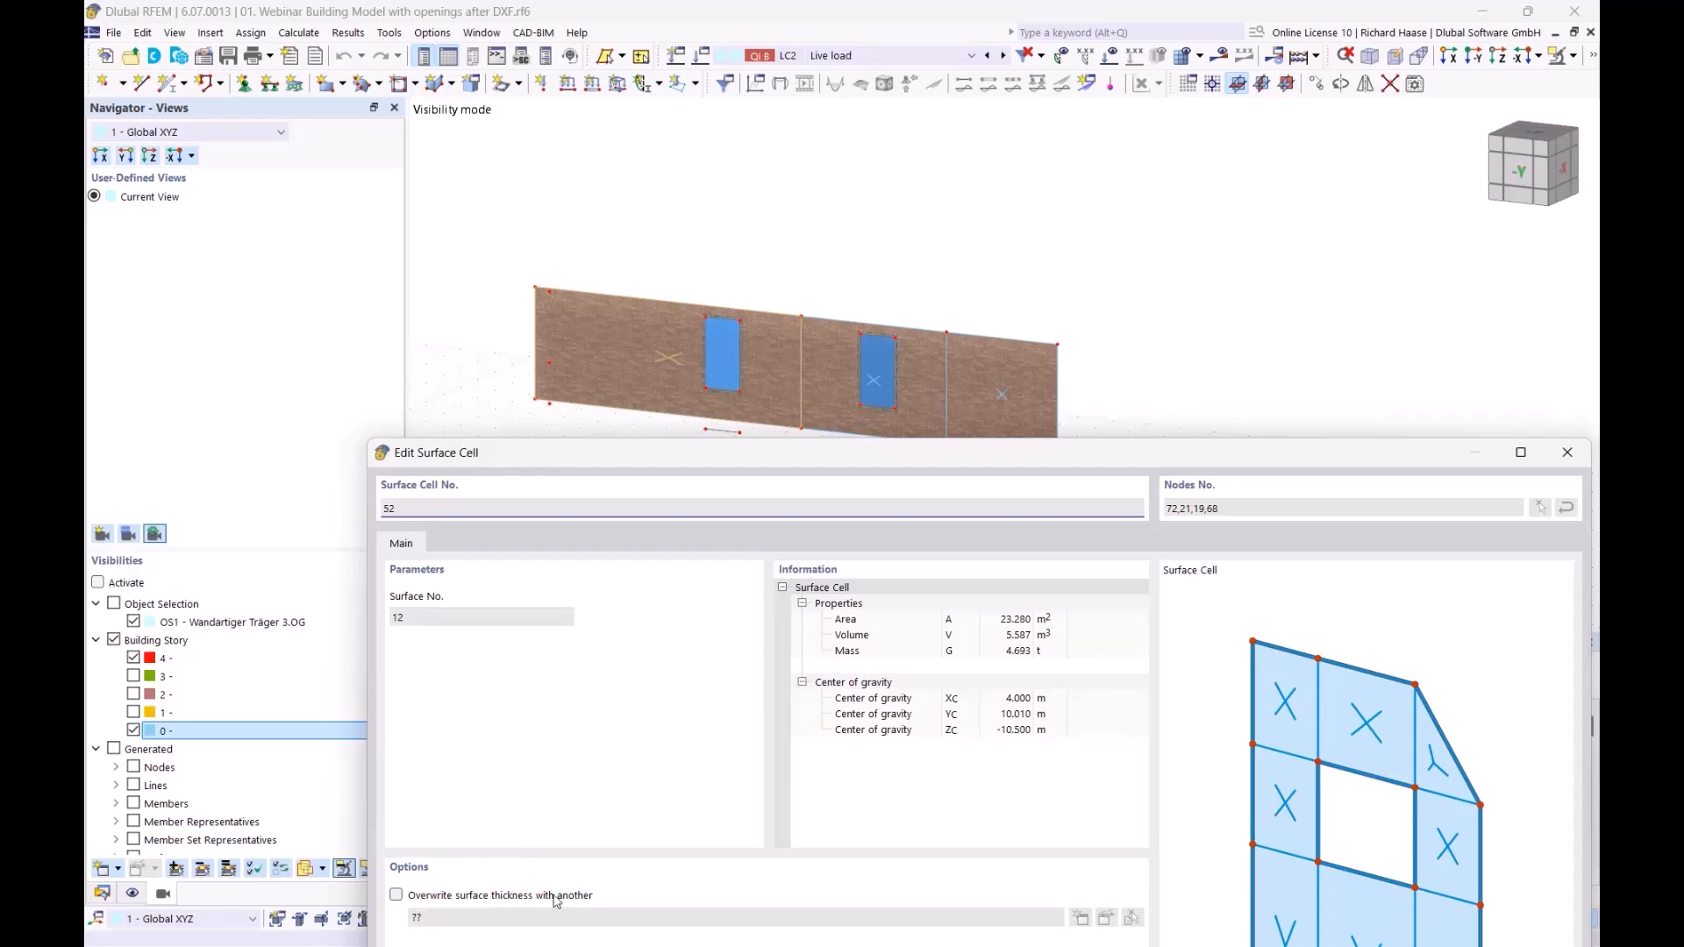
left_click_drag(793, 457, 740, 489)
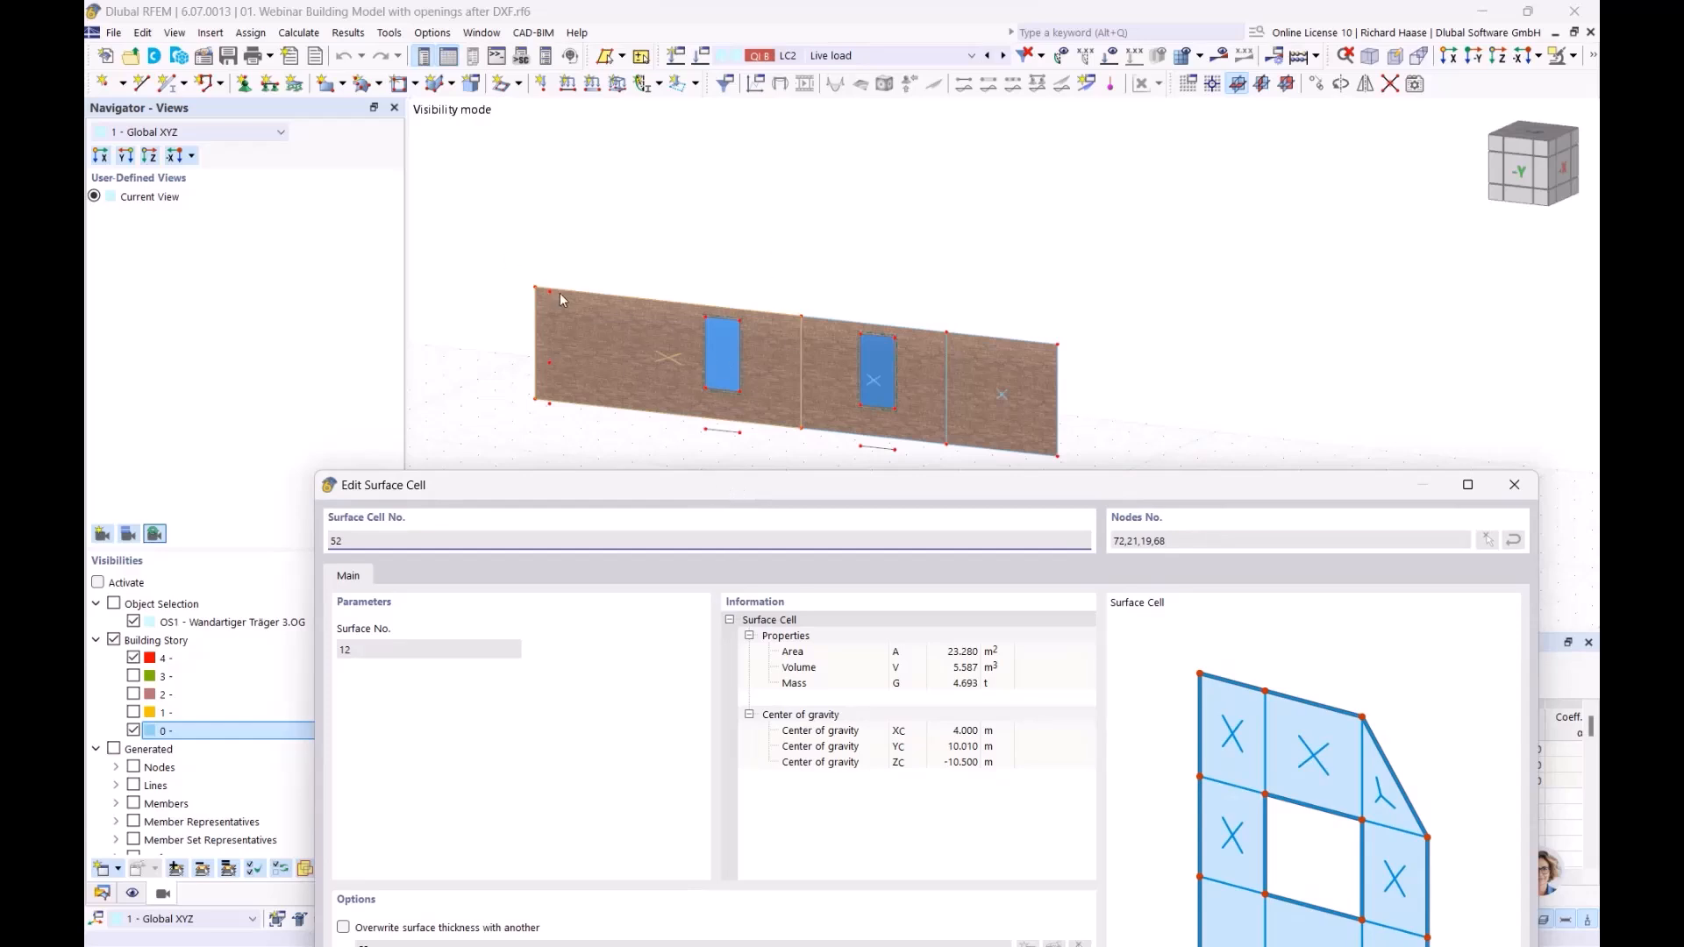
left_click_drag(715, 503, 696, 409)
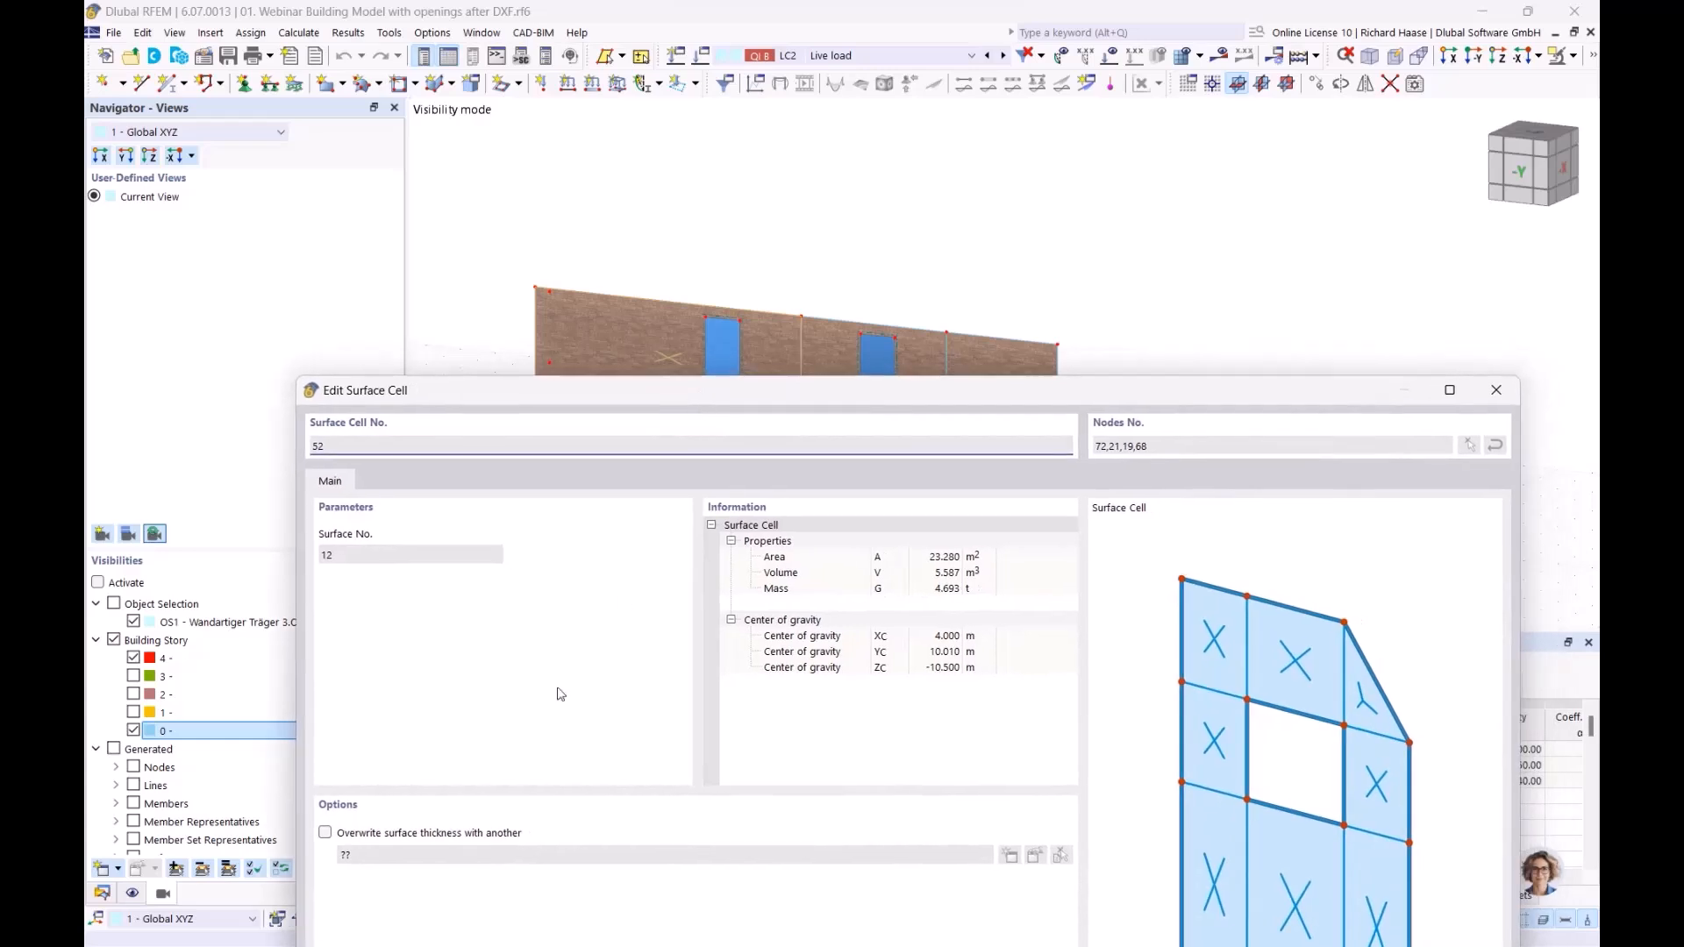
left_click_drag(835, 398, 747, 429)
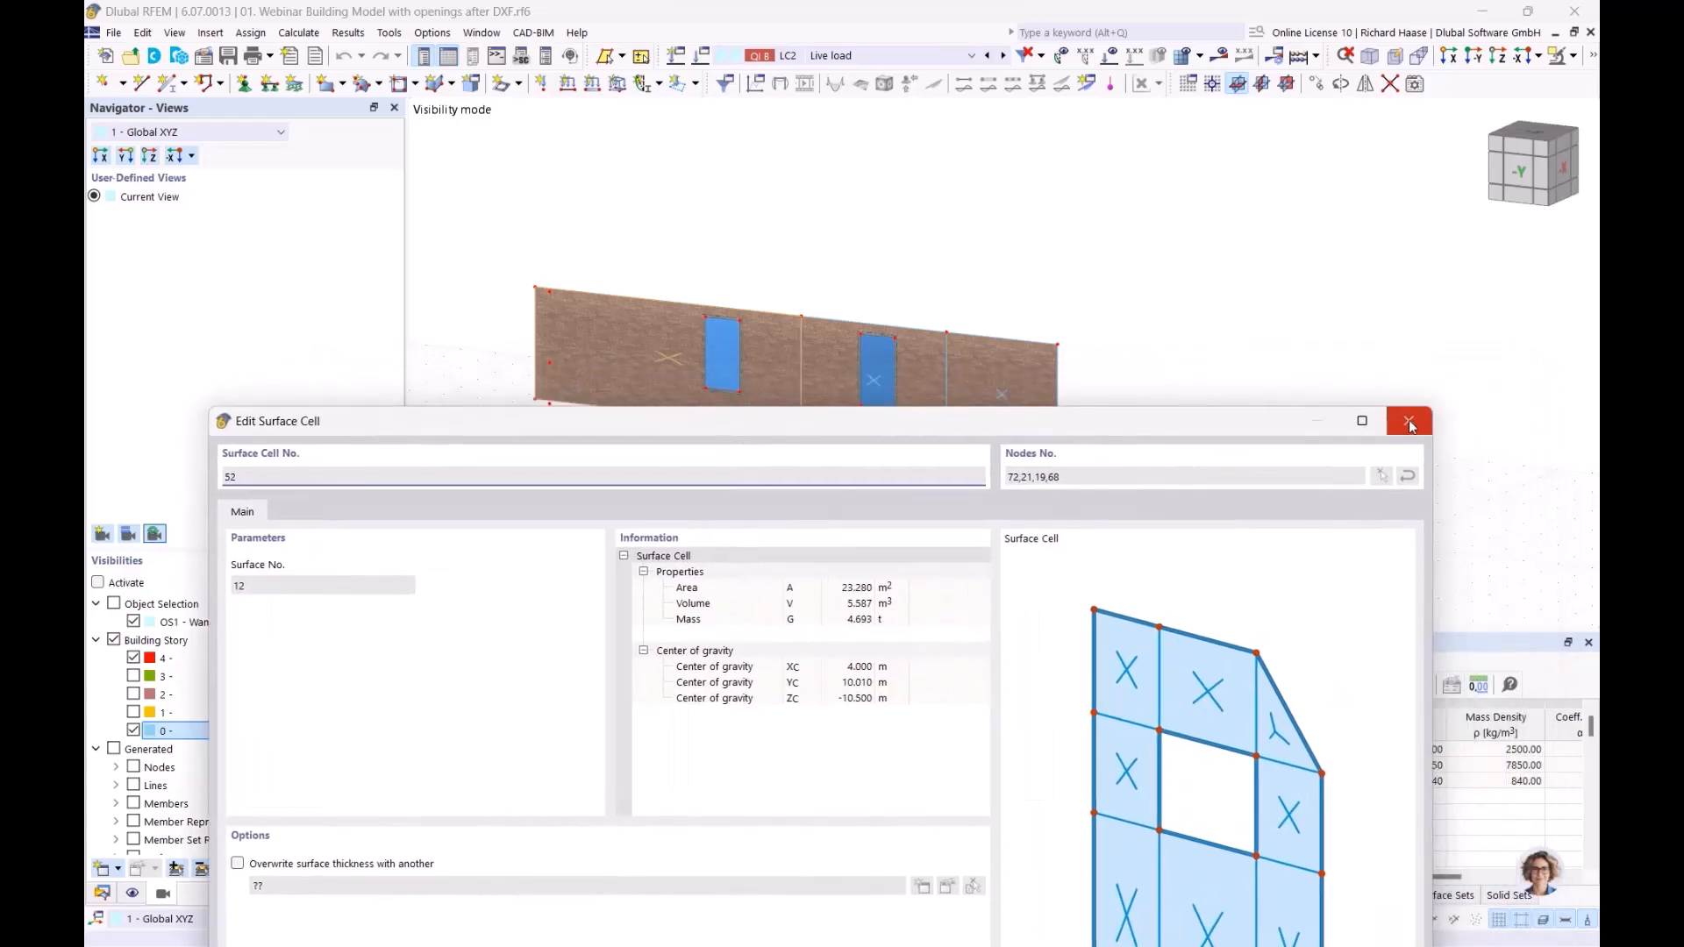
left_click(1419, 426)
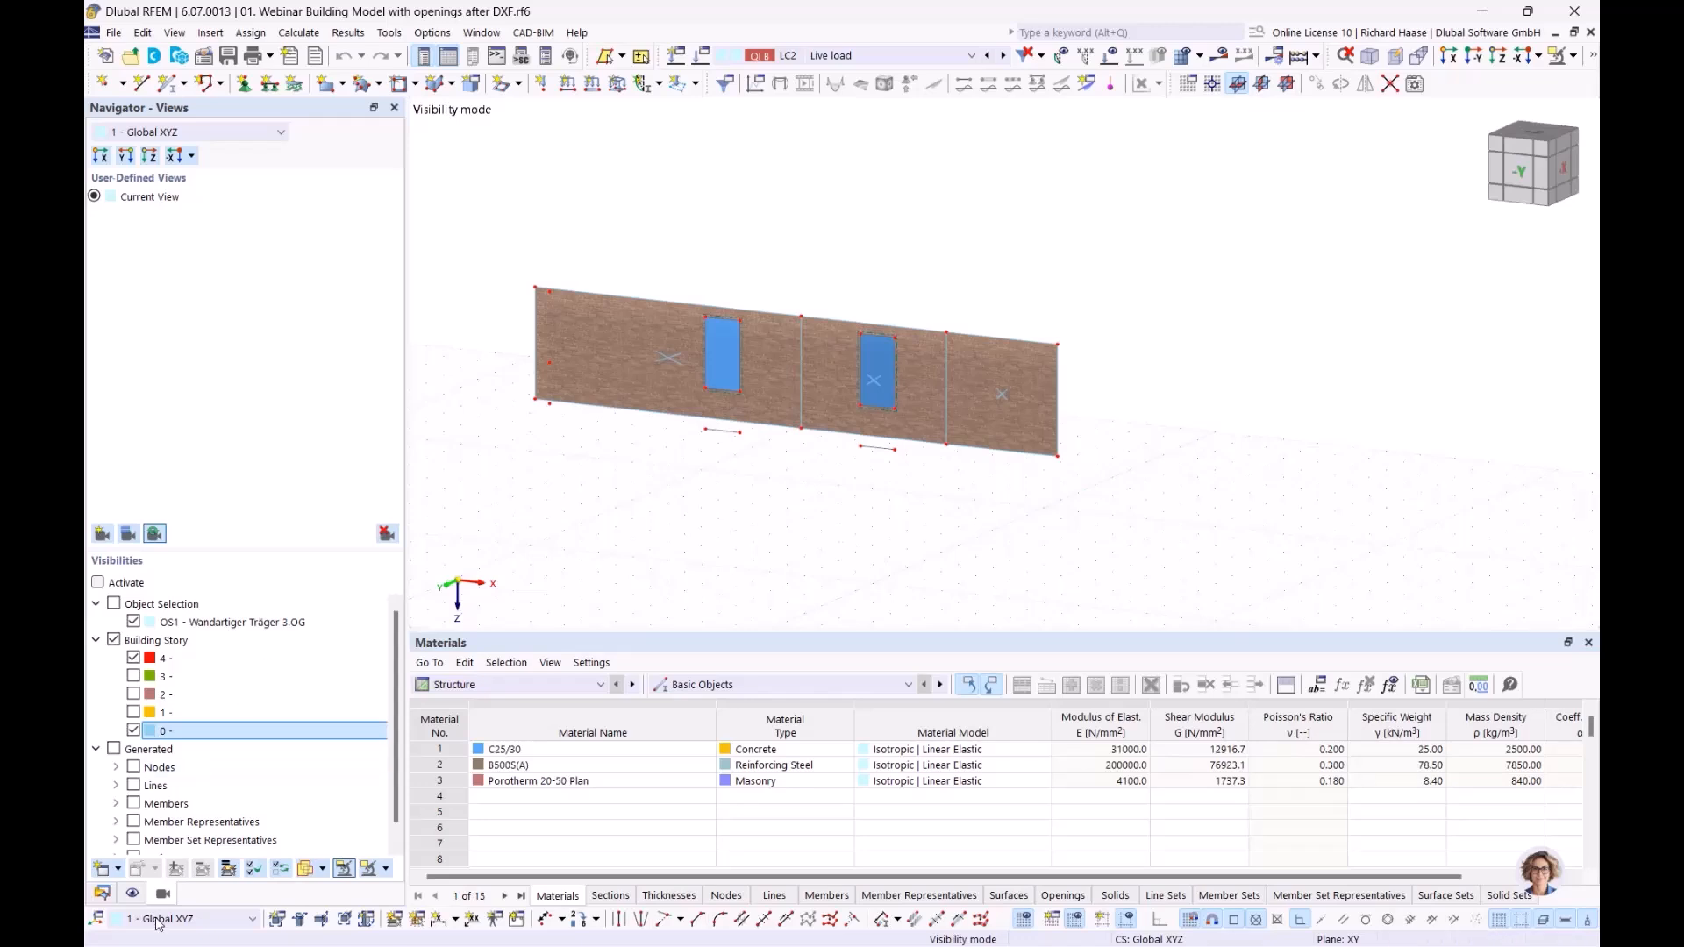
Step: Review the surface types and surface sets in the model data, and check the isolated wall's extent by selecting and deselecting it
left_click(102, 893)
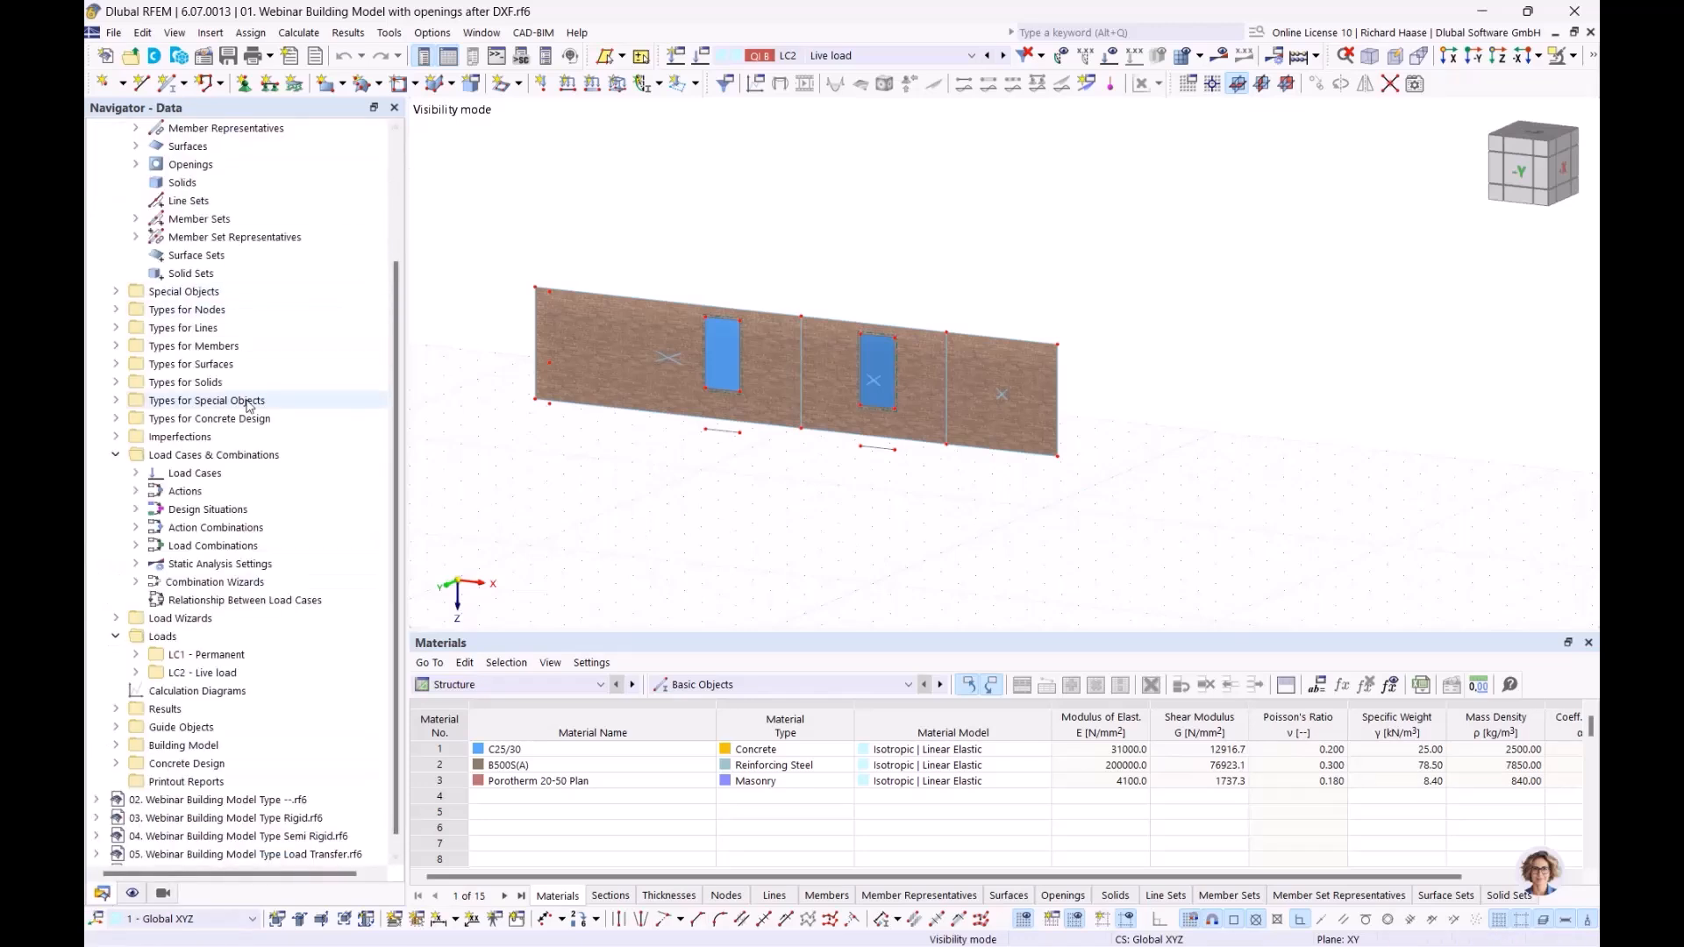
left_click(115, 365)
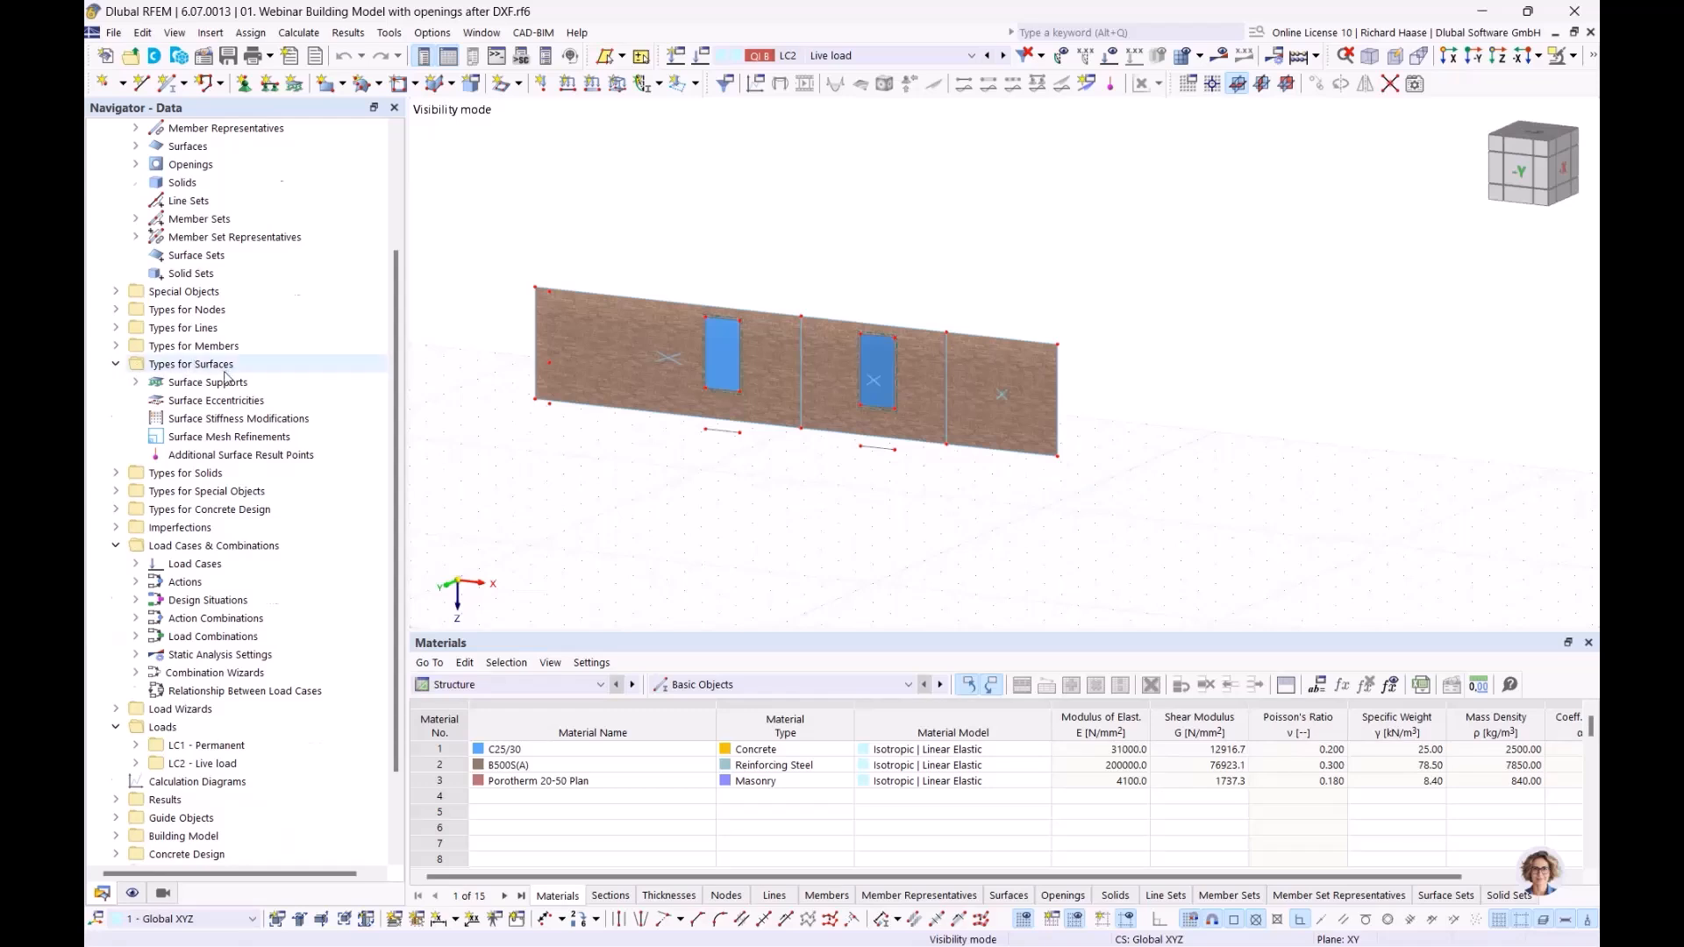
scroll(226, 376, "up", 3)
left_click(211, 419)
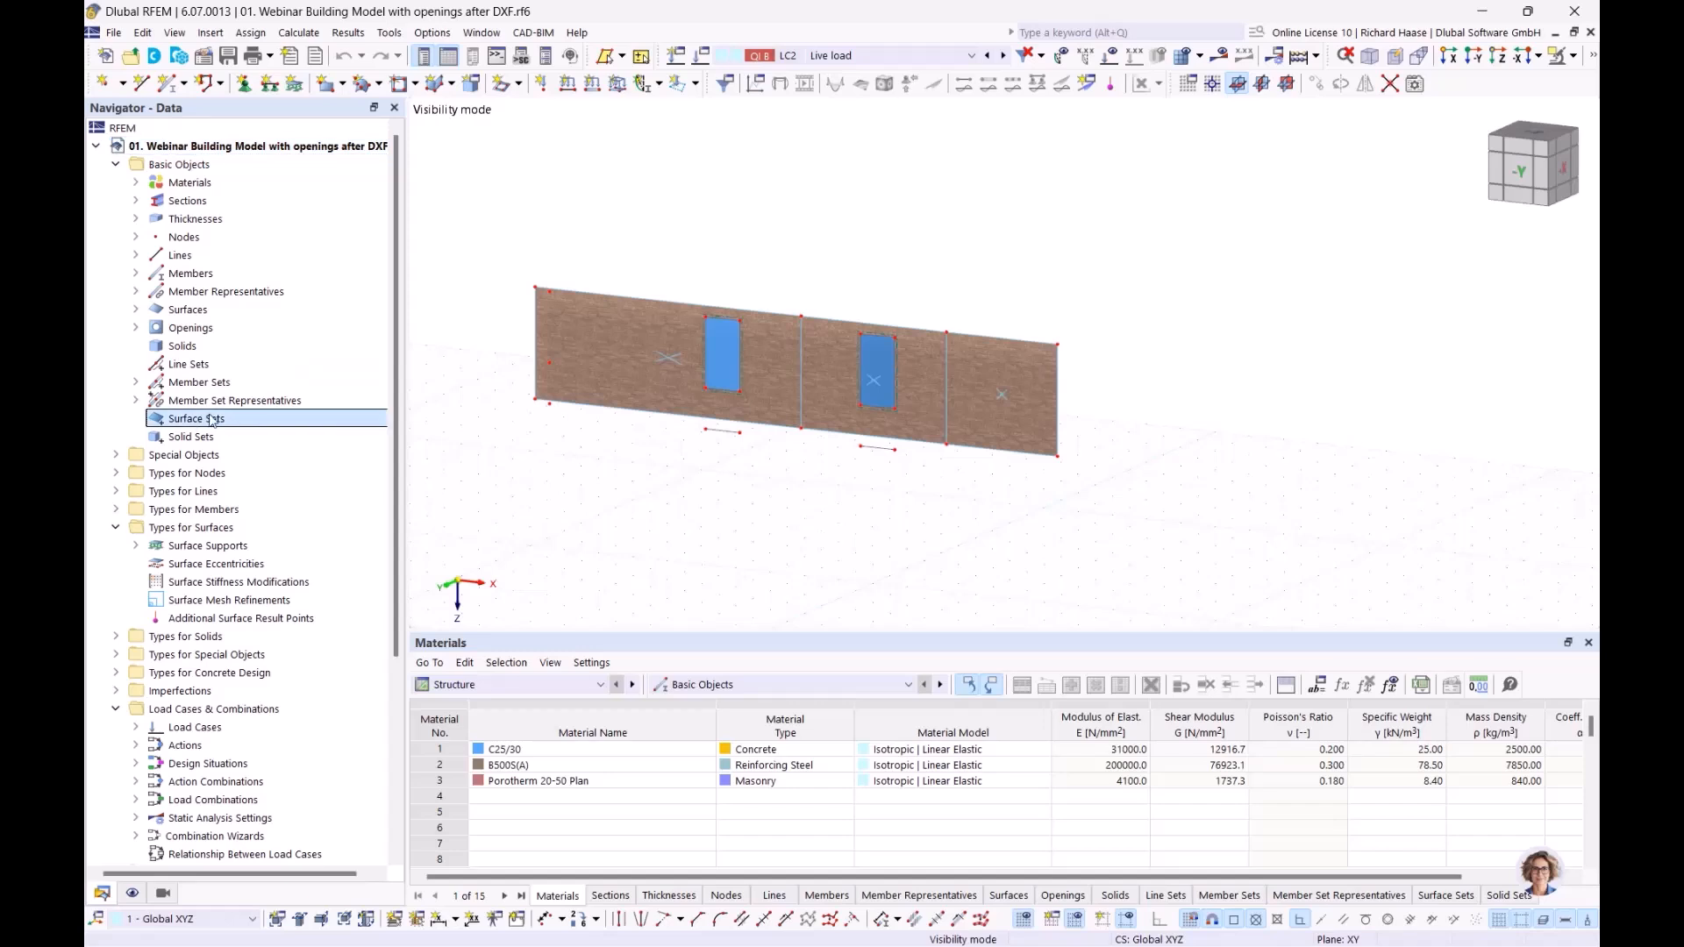
left_click(593, 318)
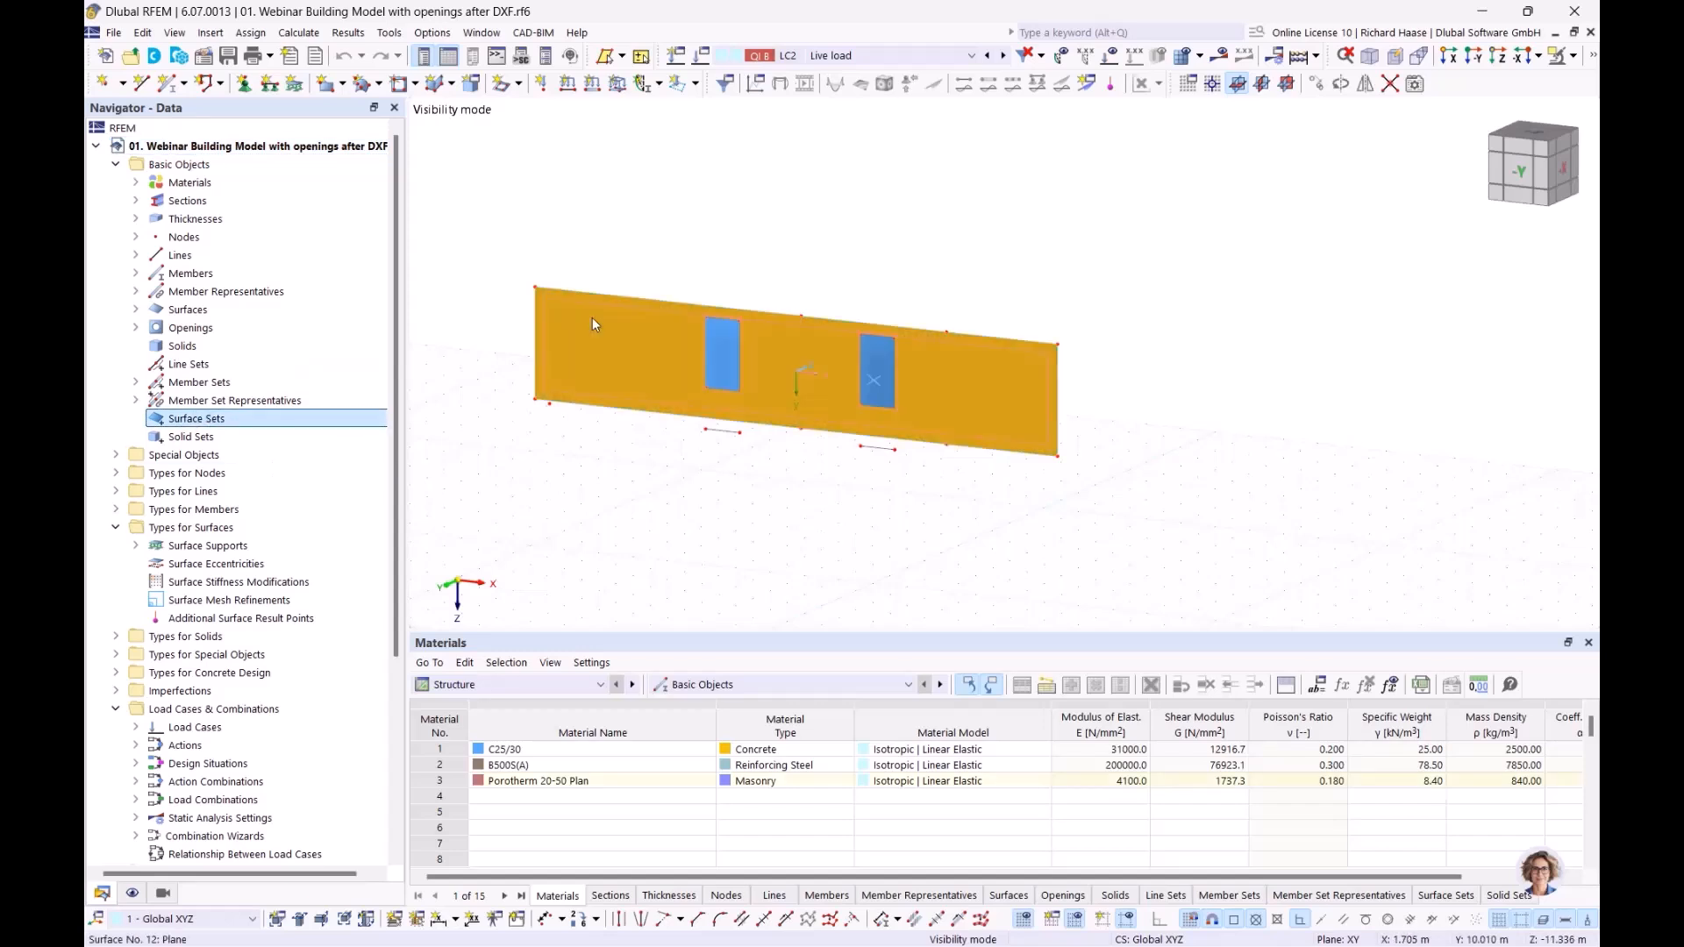
left_click(758, 480)
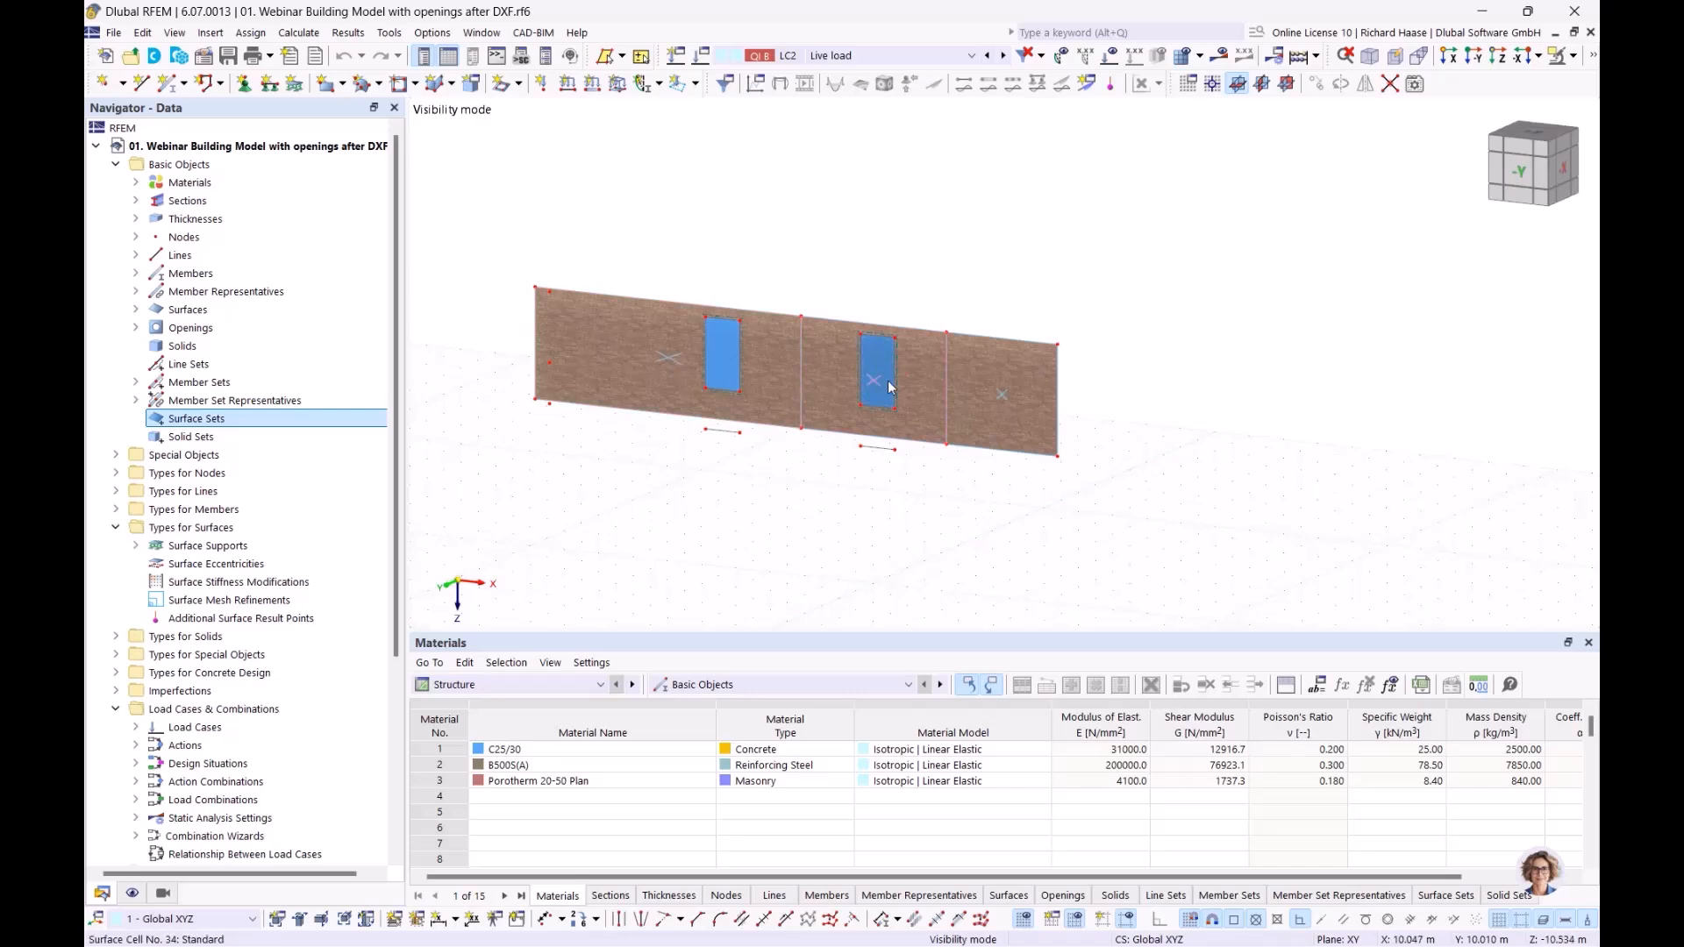
Step: Cancel the visibility mode so that the whole building is displayed instead of the isolated facade wall
left_click(1573, 56)
left_click(1415, 212)
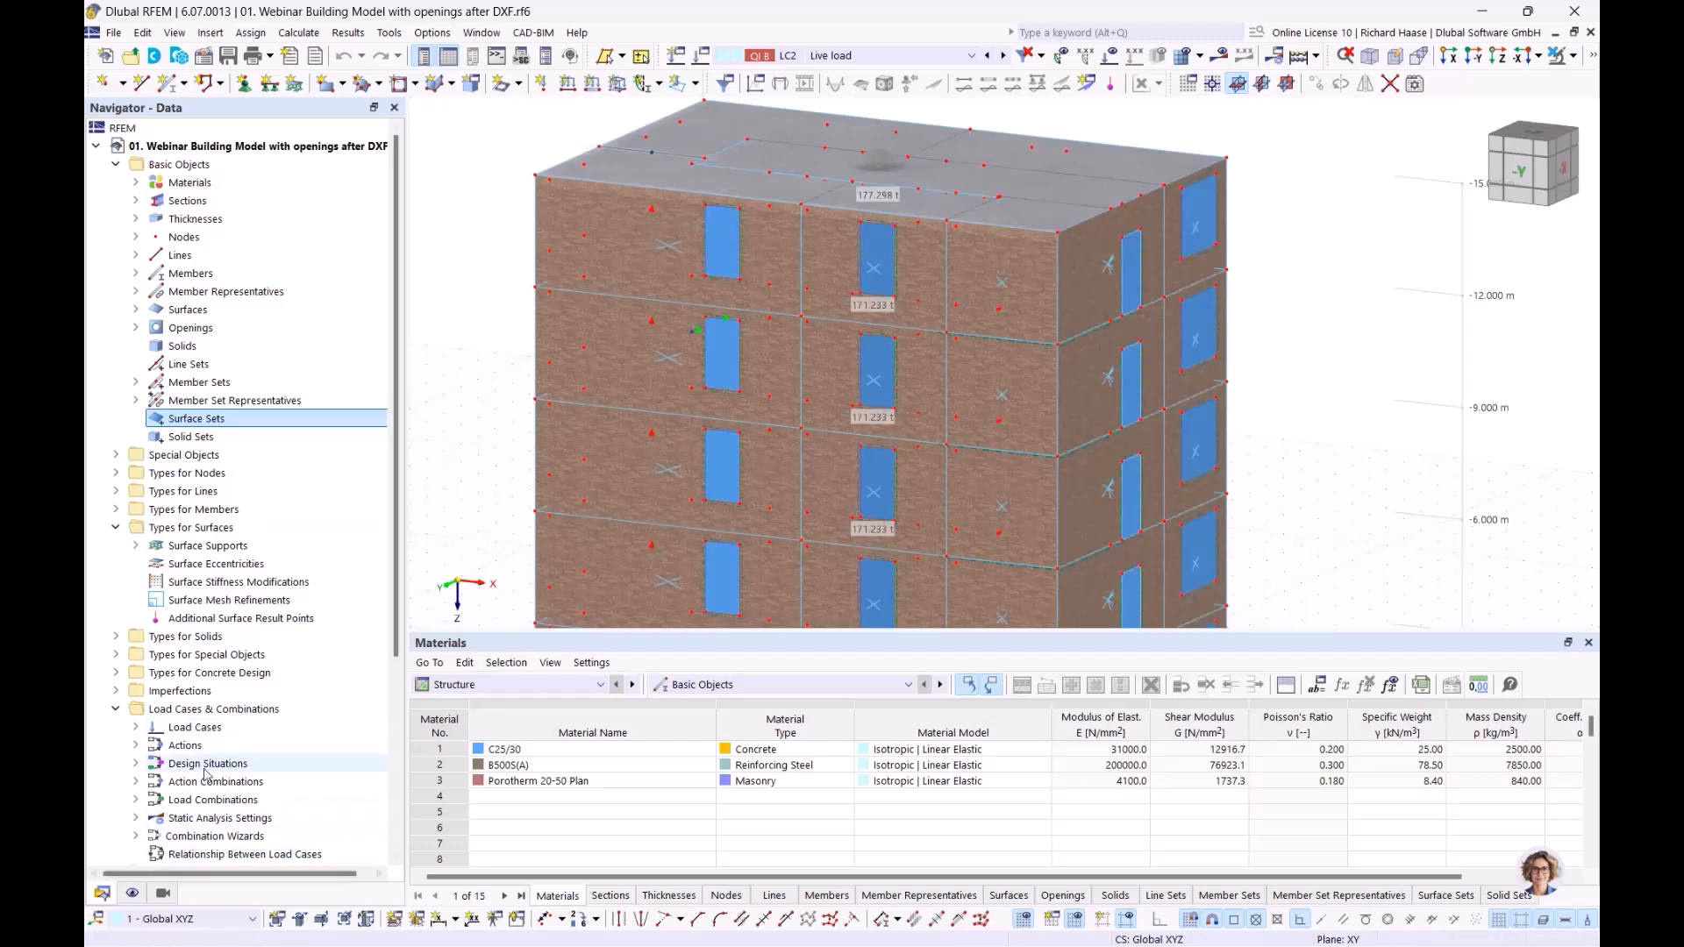
Step: Review the detailing rules for deep beams and shear walls in the Standard ultimate configuration of the concrete design, and close it without changes
scroll(207, 769, "down", 5)
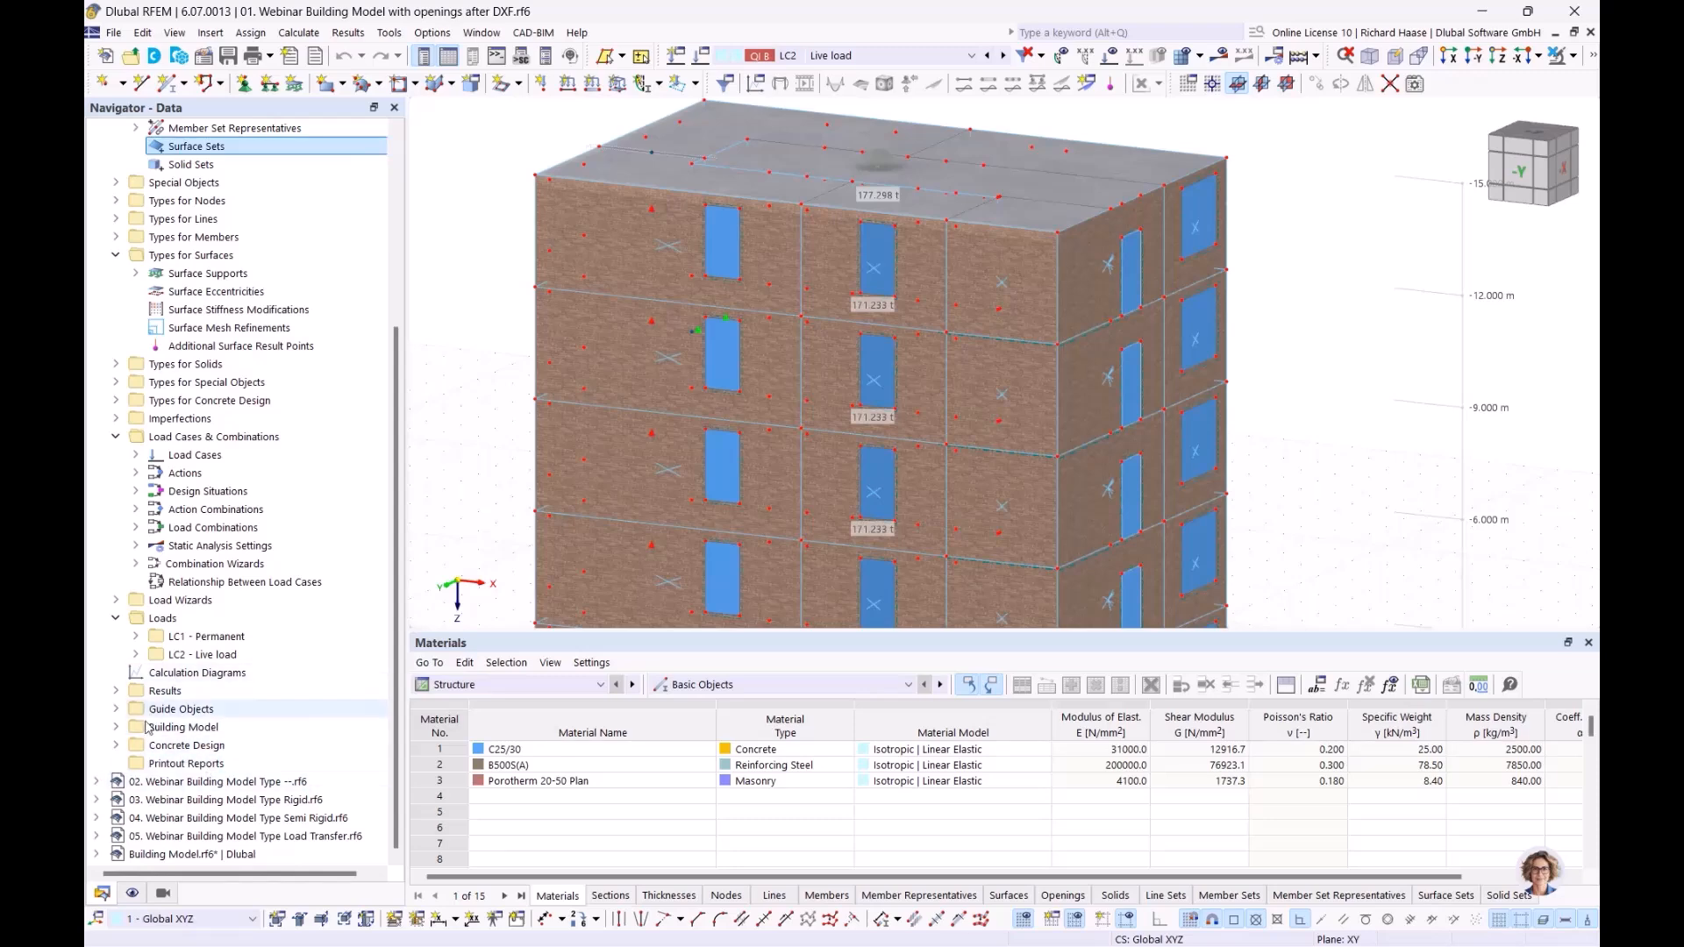
left_click(116, 746)
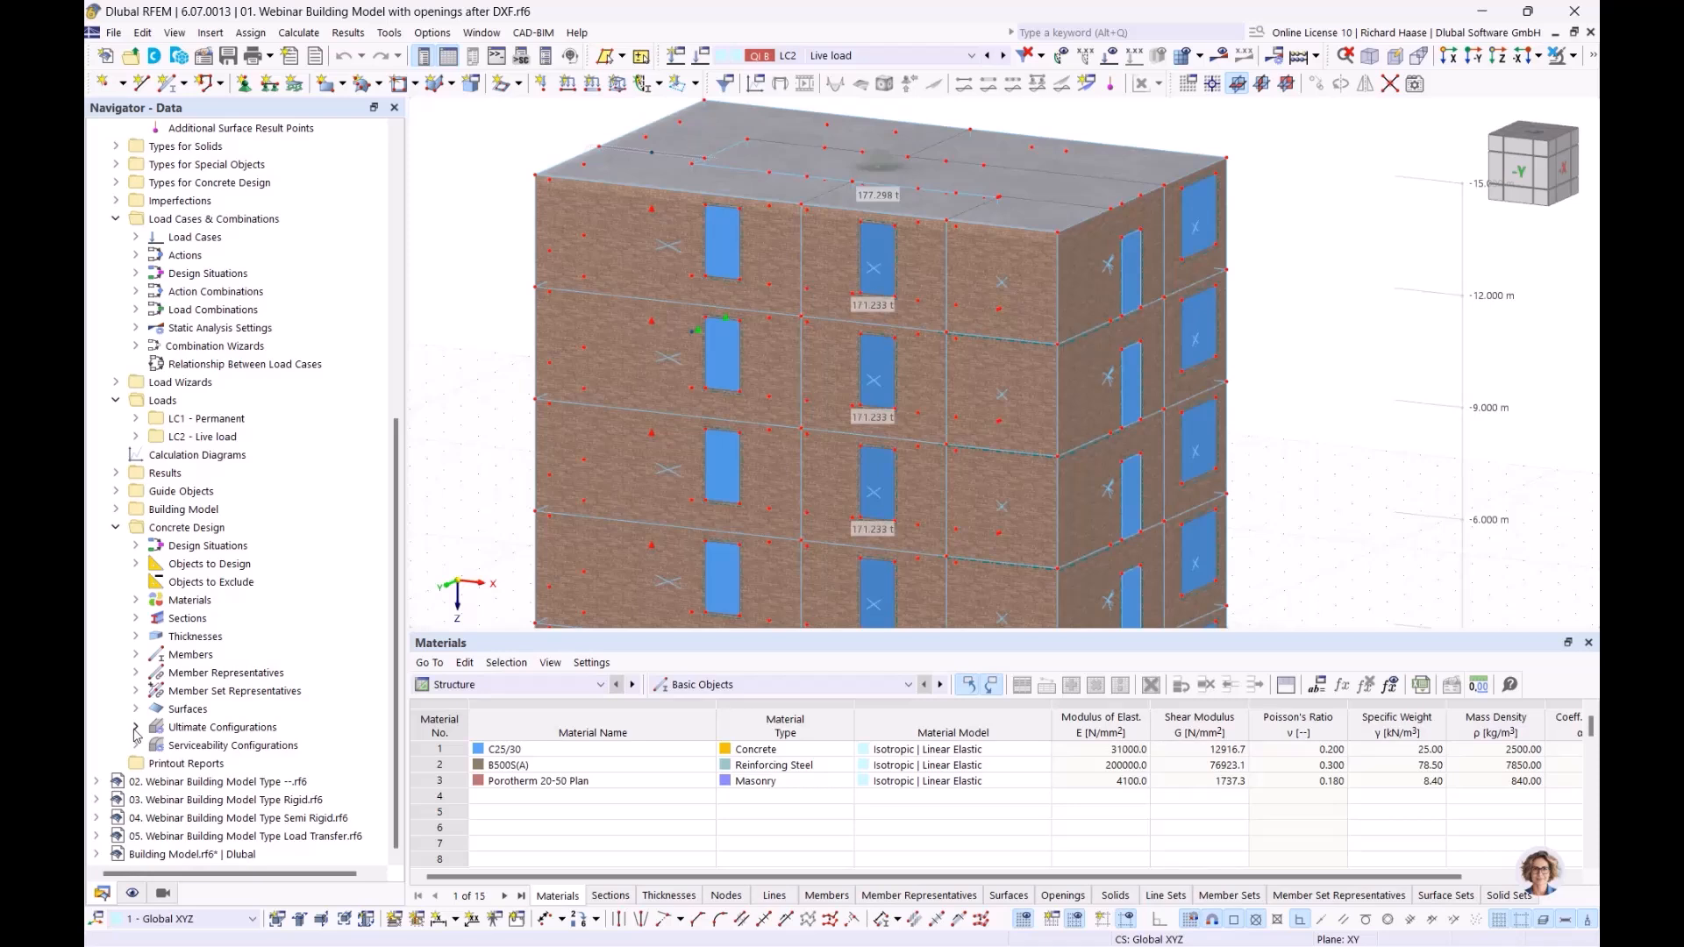
left_click(136, 729)
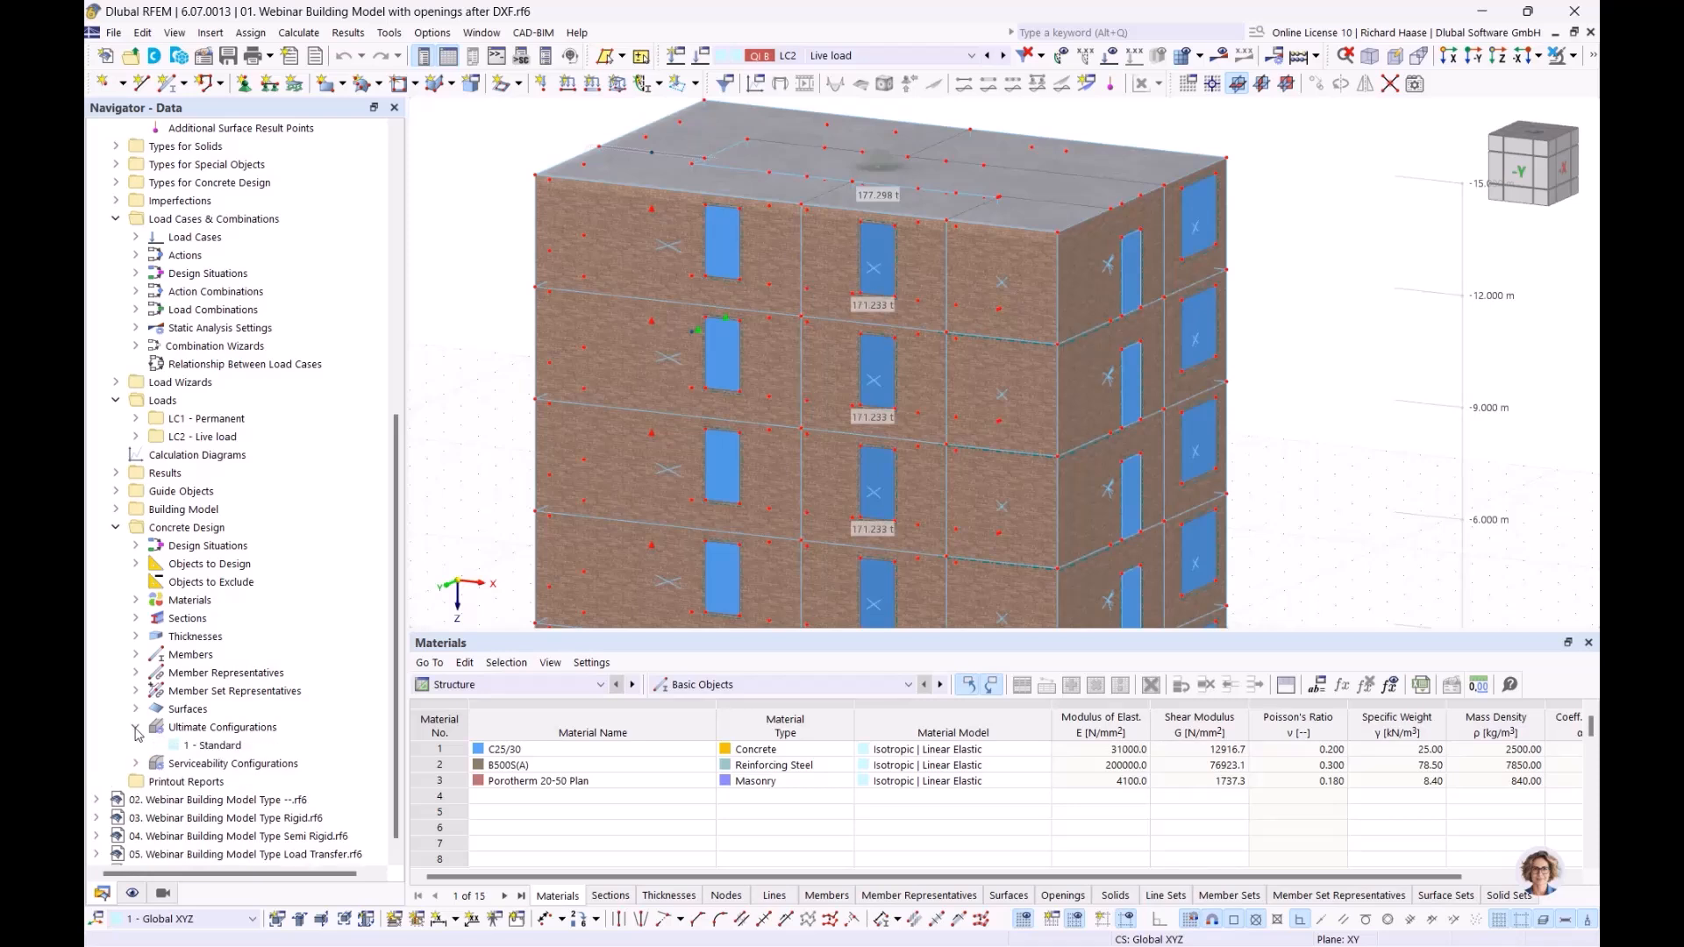
double_click(217, 747)
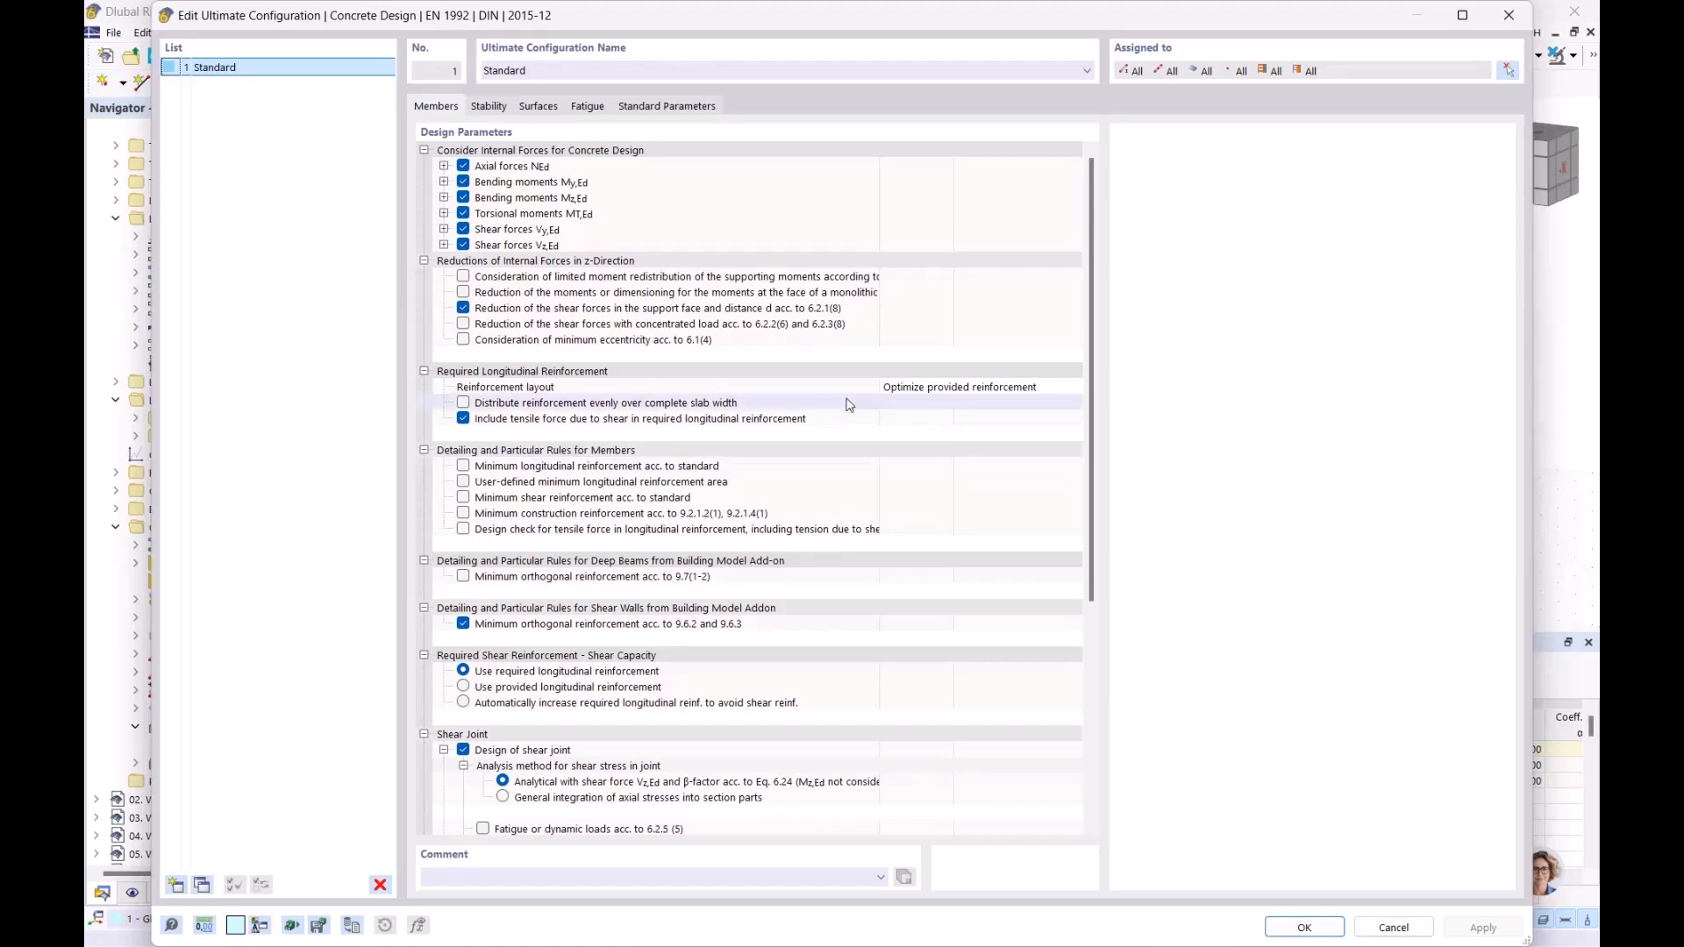
scroll(848, 412, "down", 6)
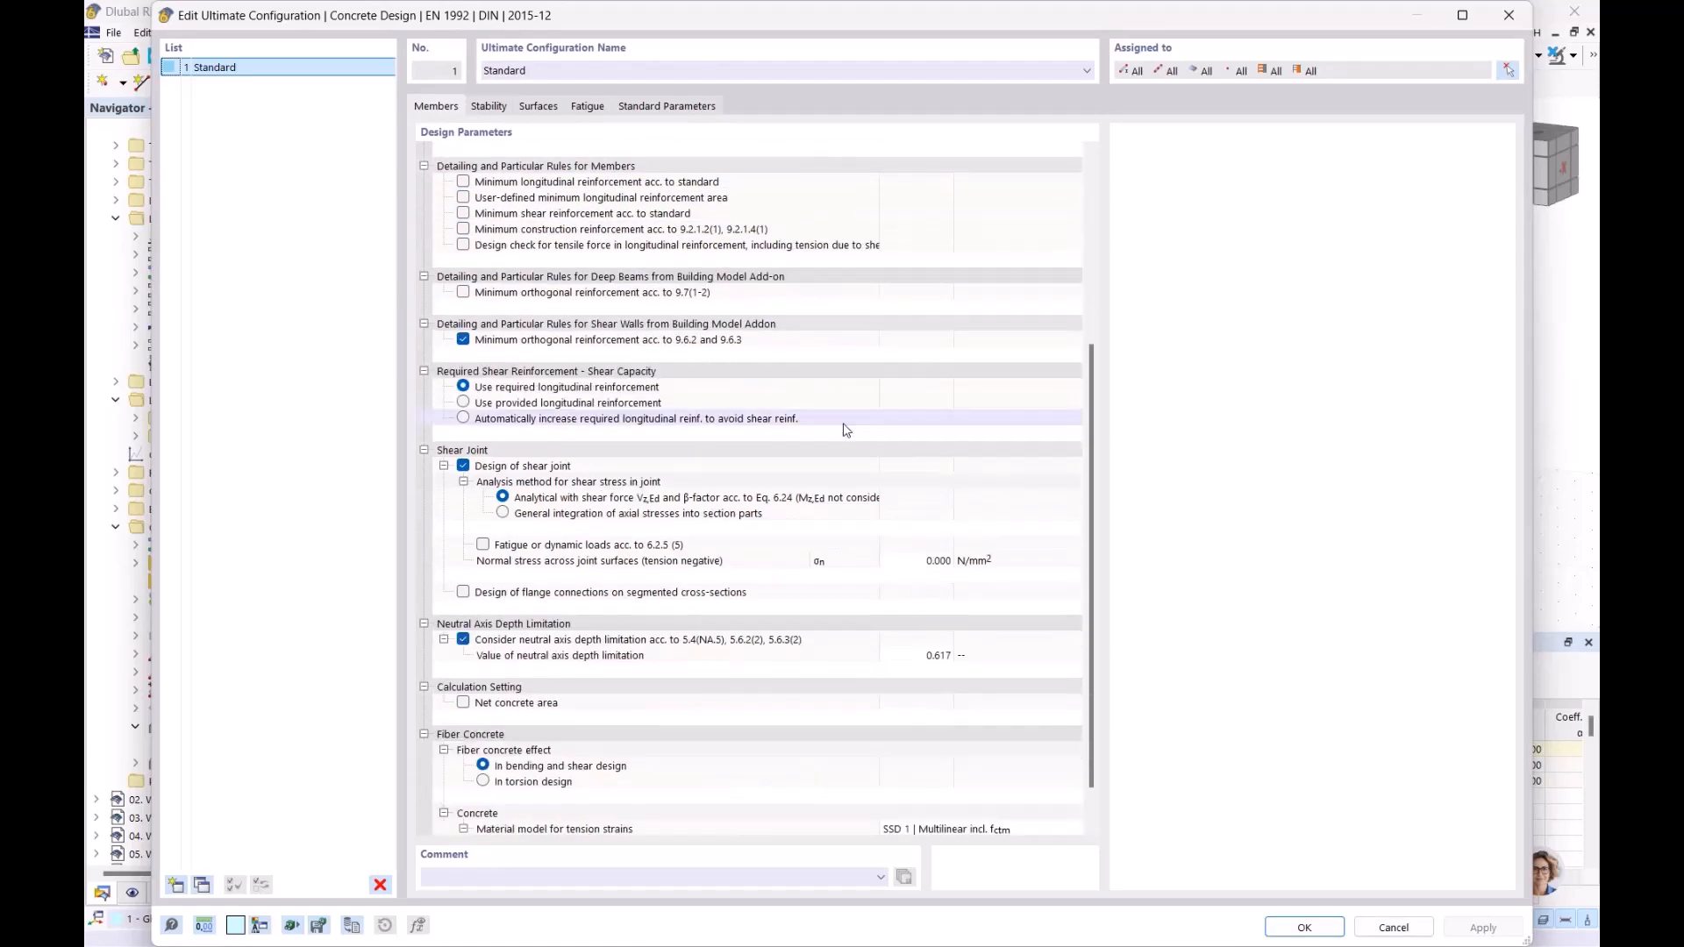
scroll(848, 430, "up", 5)
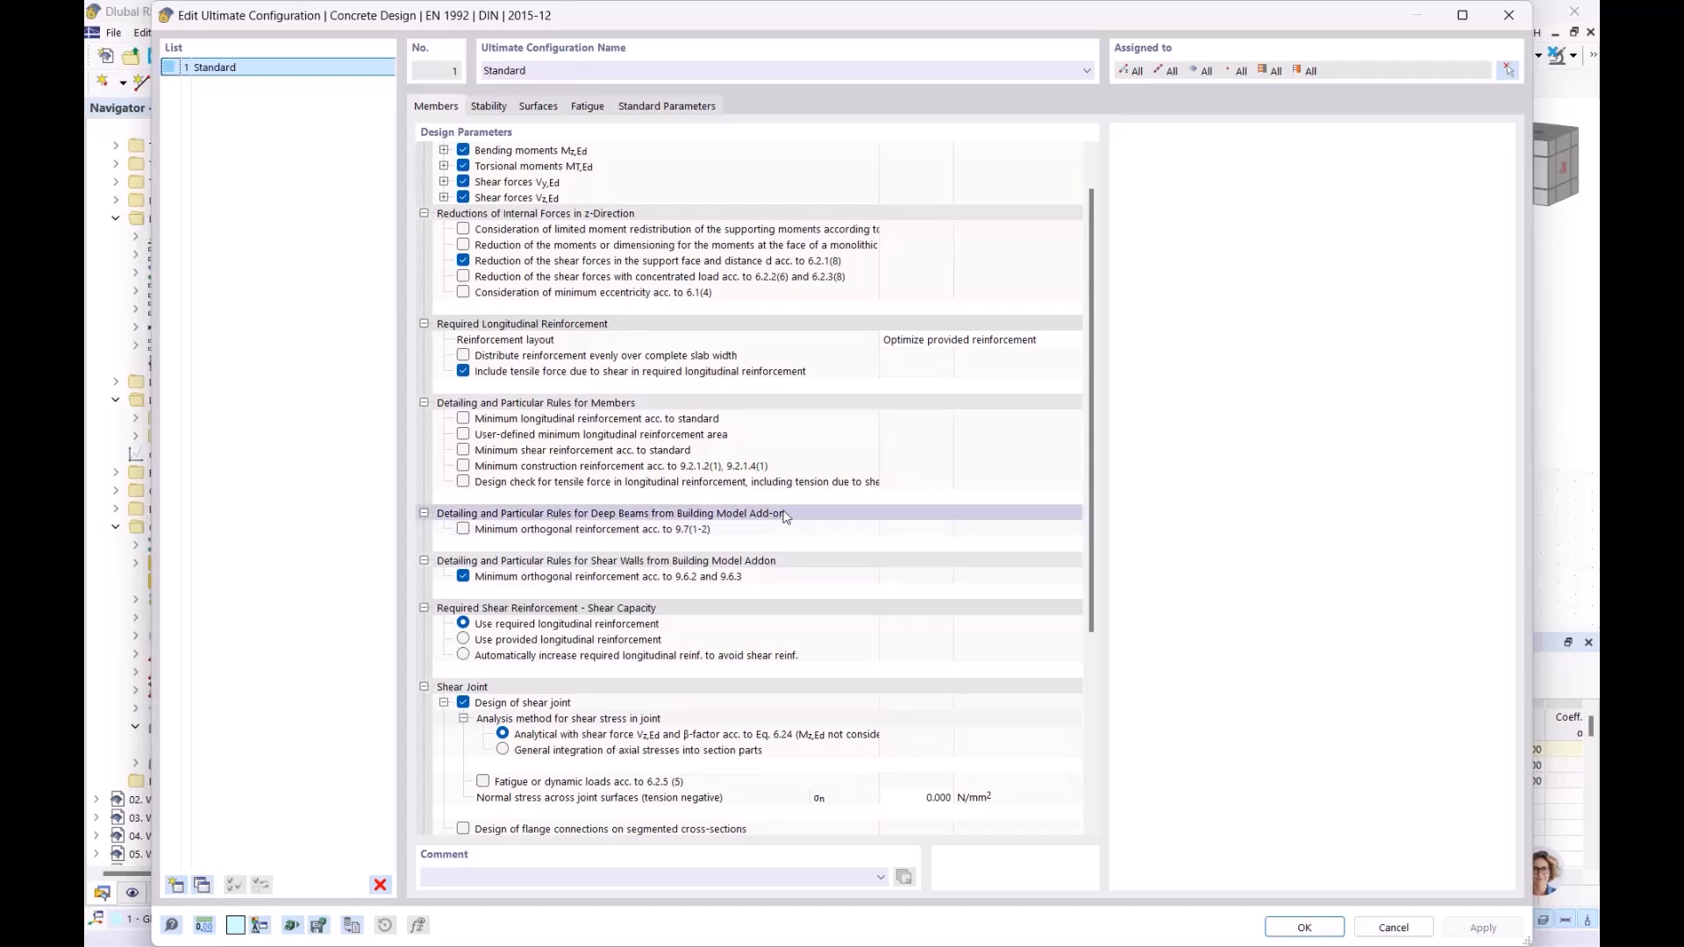
left_click(752, 565)
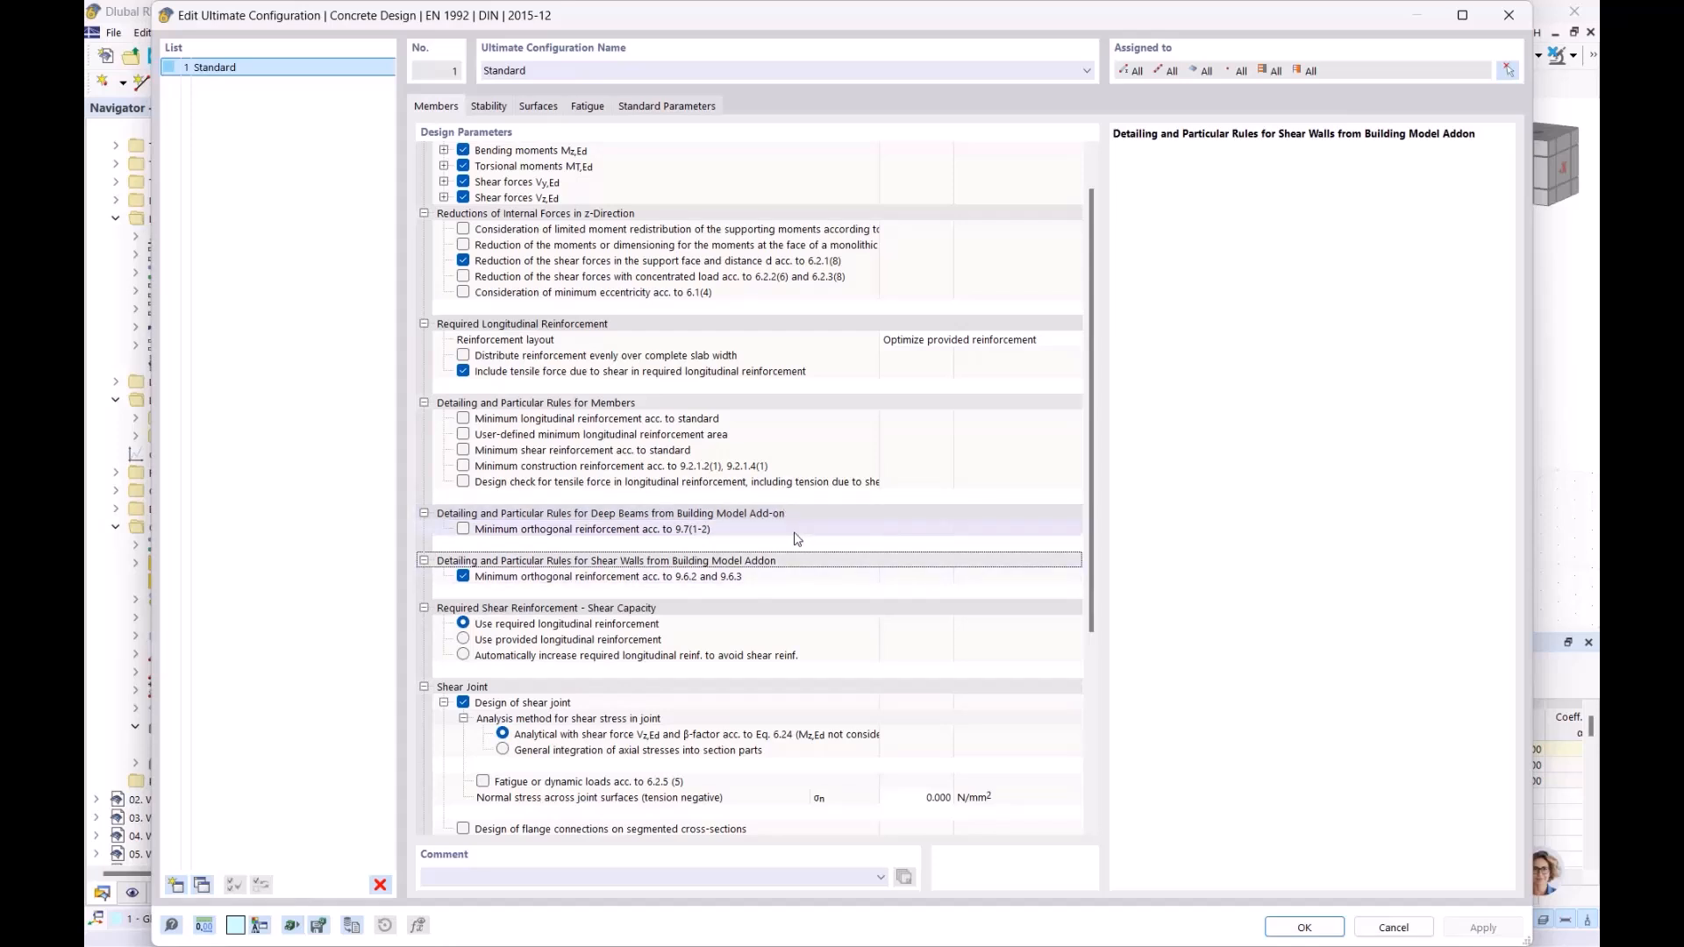
left_click(1511, 15)
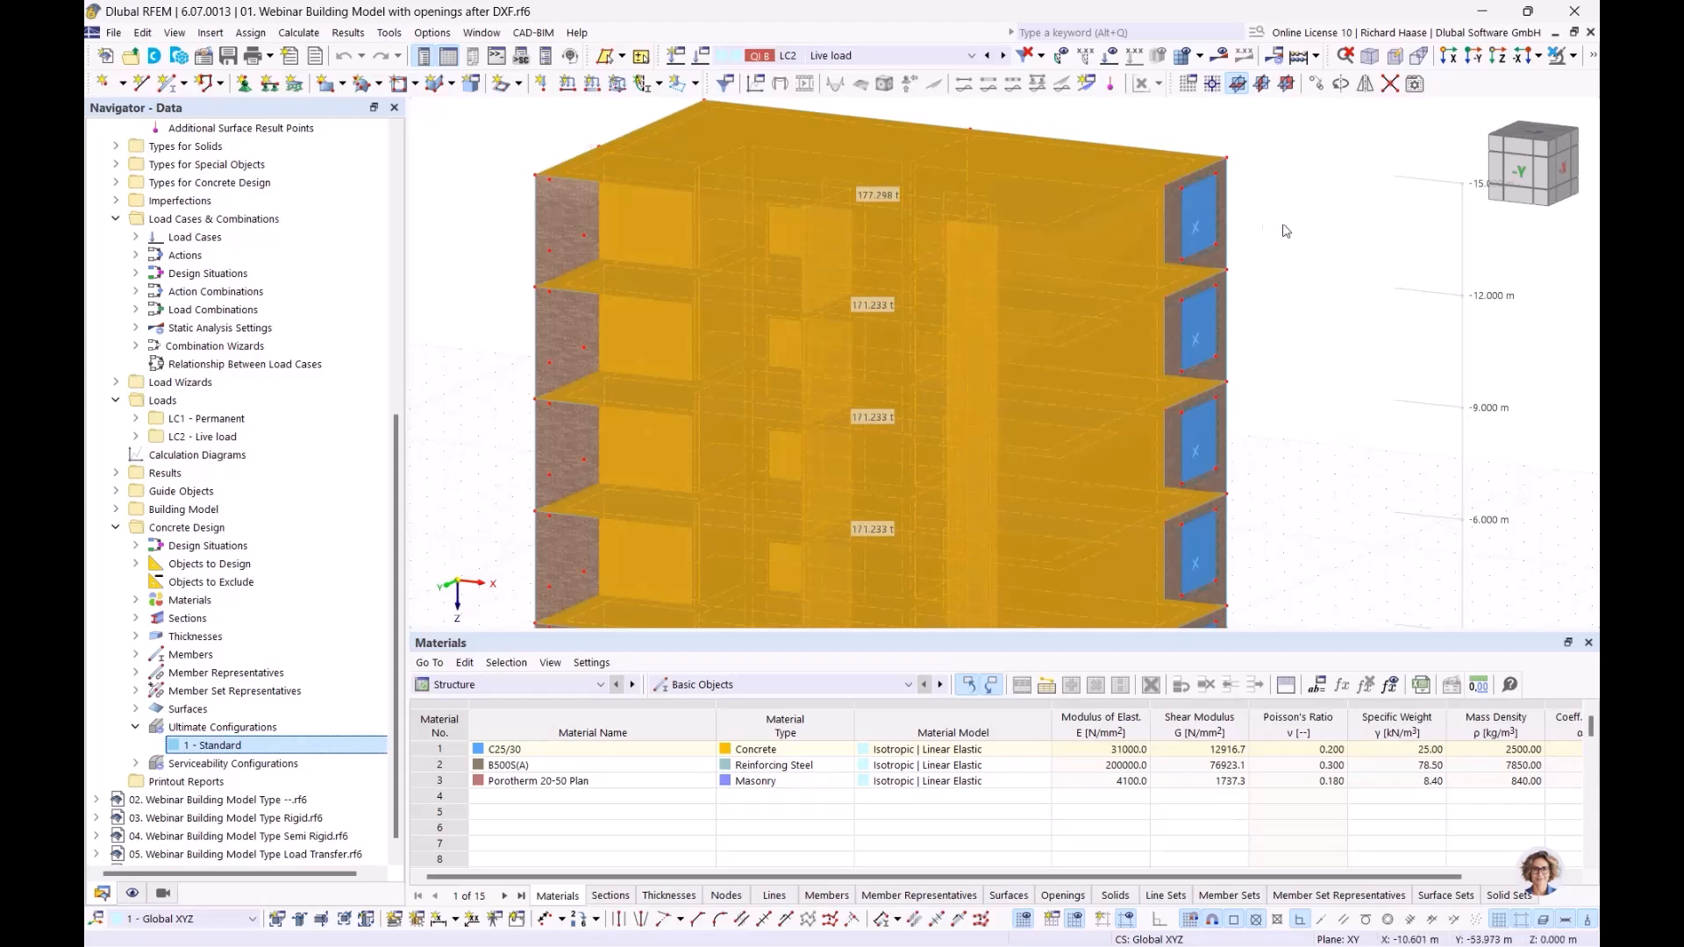
Step: Clear the highlighted surfaces and display the loads with their values for load case LC1 - Permanent on the building
left_click(1342, 273)
scroll(1330, 299, "down", 2)
middle_click_drag(1329, 298, 996, 282)
middle_click_drag(998, 355, 1076, 303)
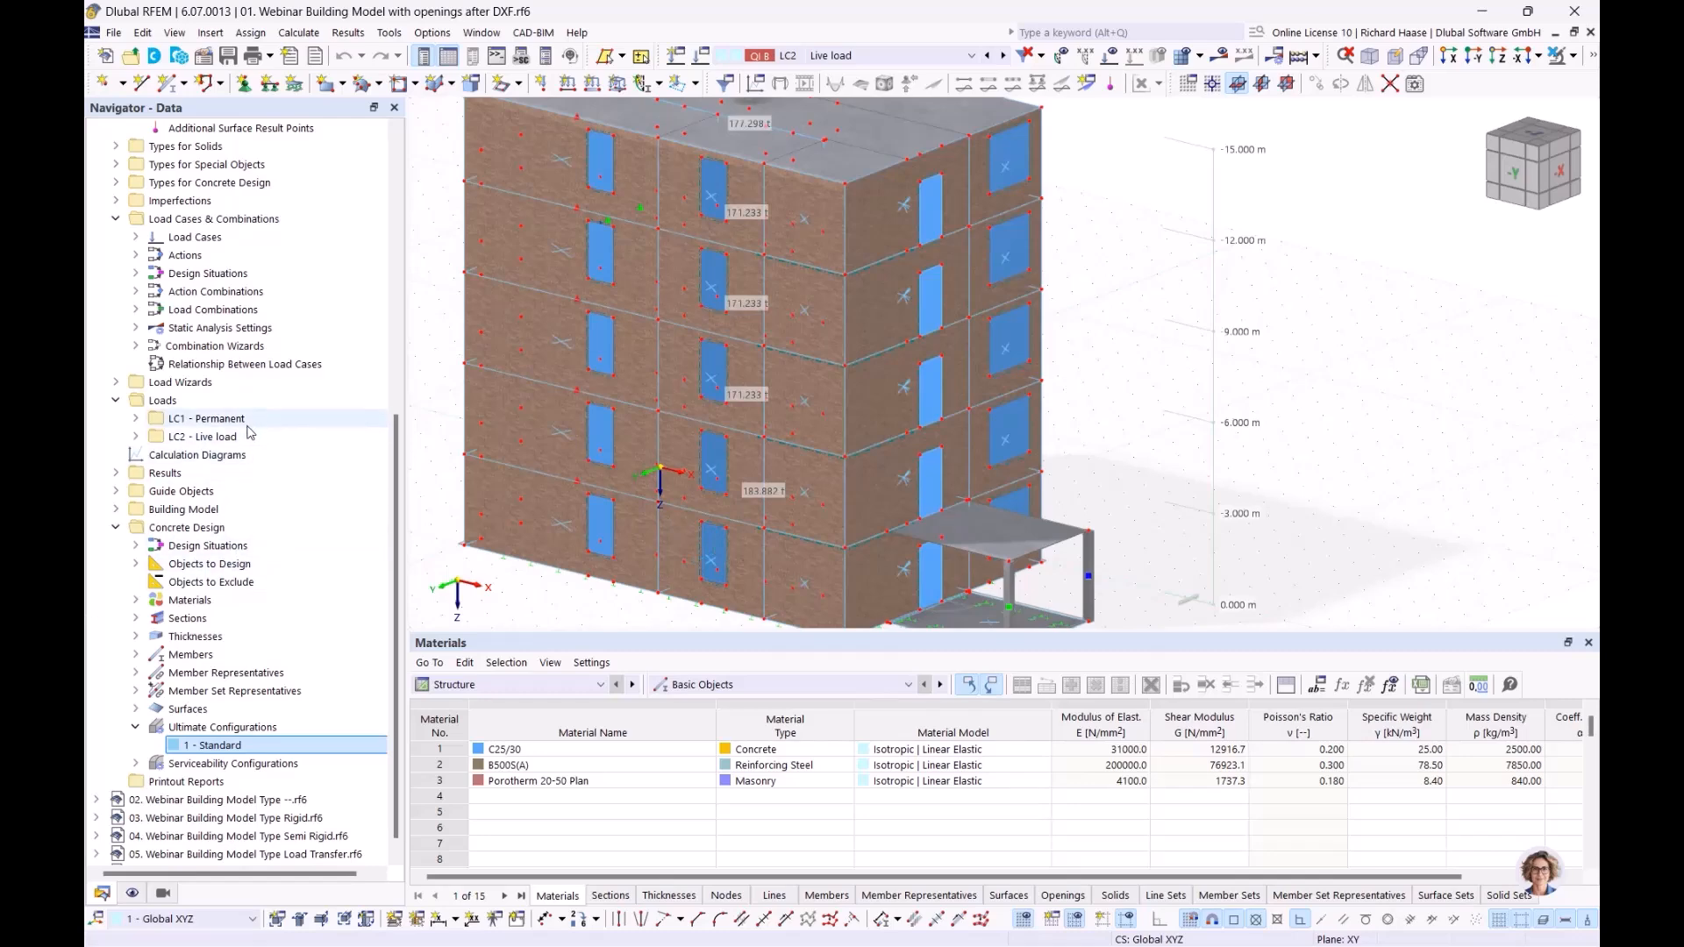
left_click(210, 419)
left_click(1112, 56)
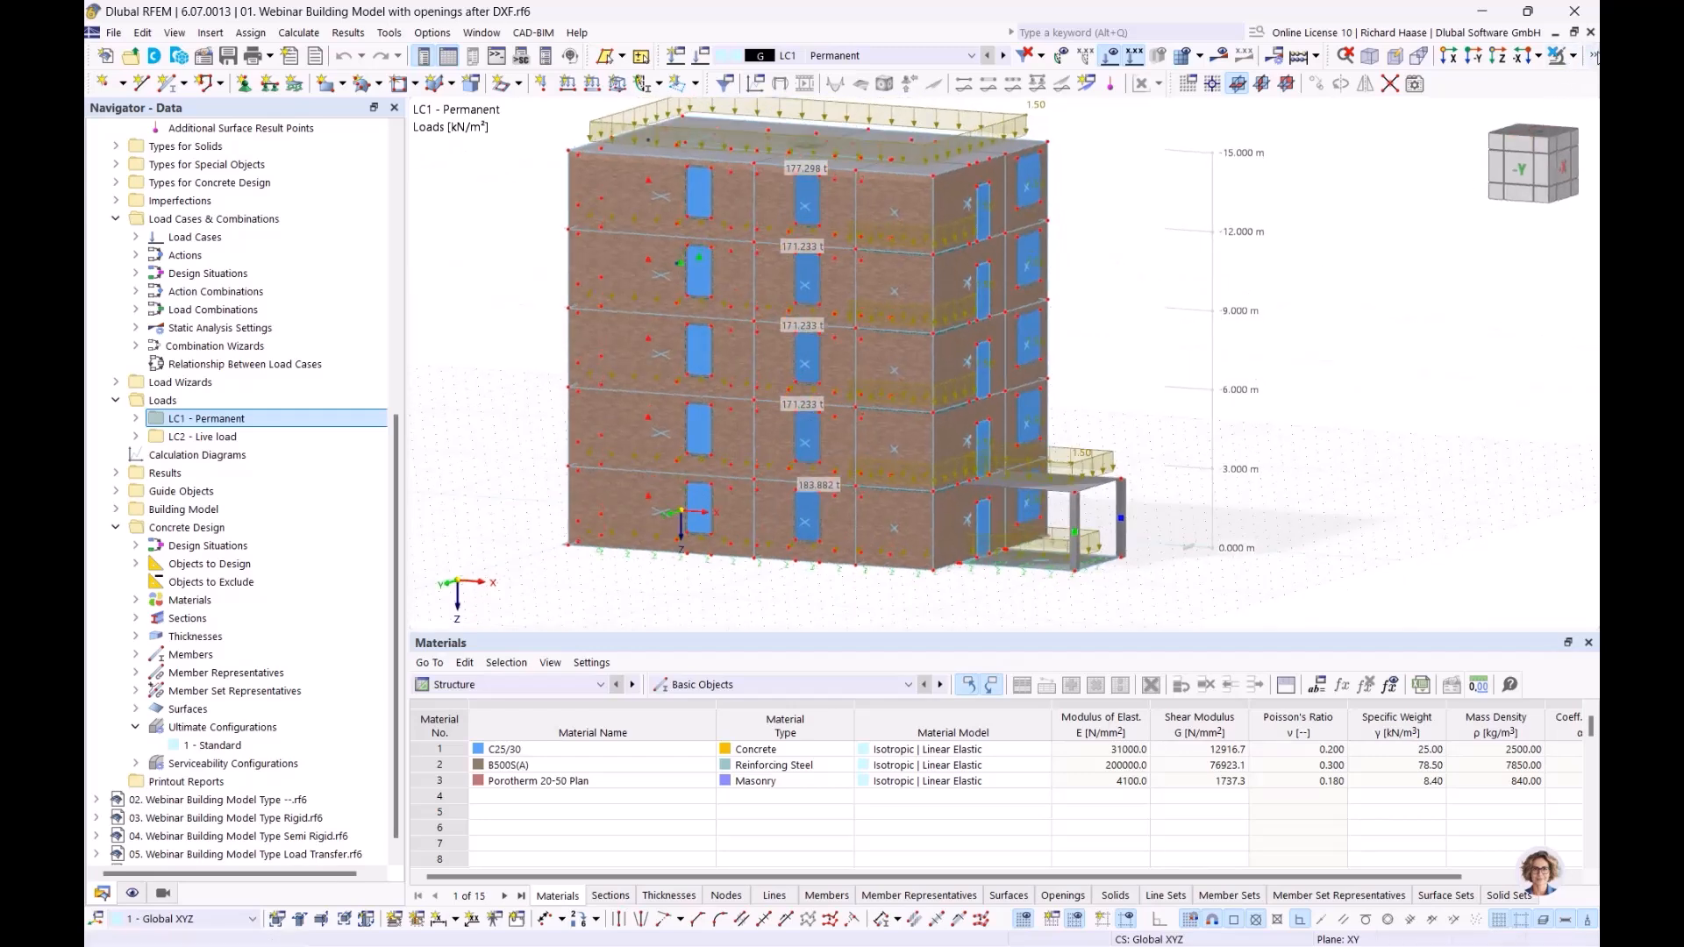
Step: Switch the model to transparent rendering and review the LC1 - Permanent and LC2 - Live load surface loads in the -Y view
left_click(1594, 55)
left_click(1345, 88)
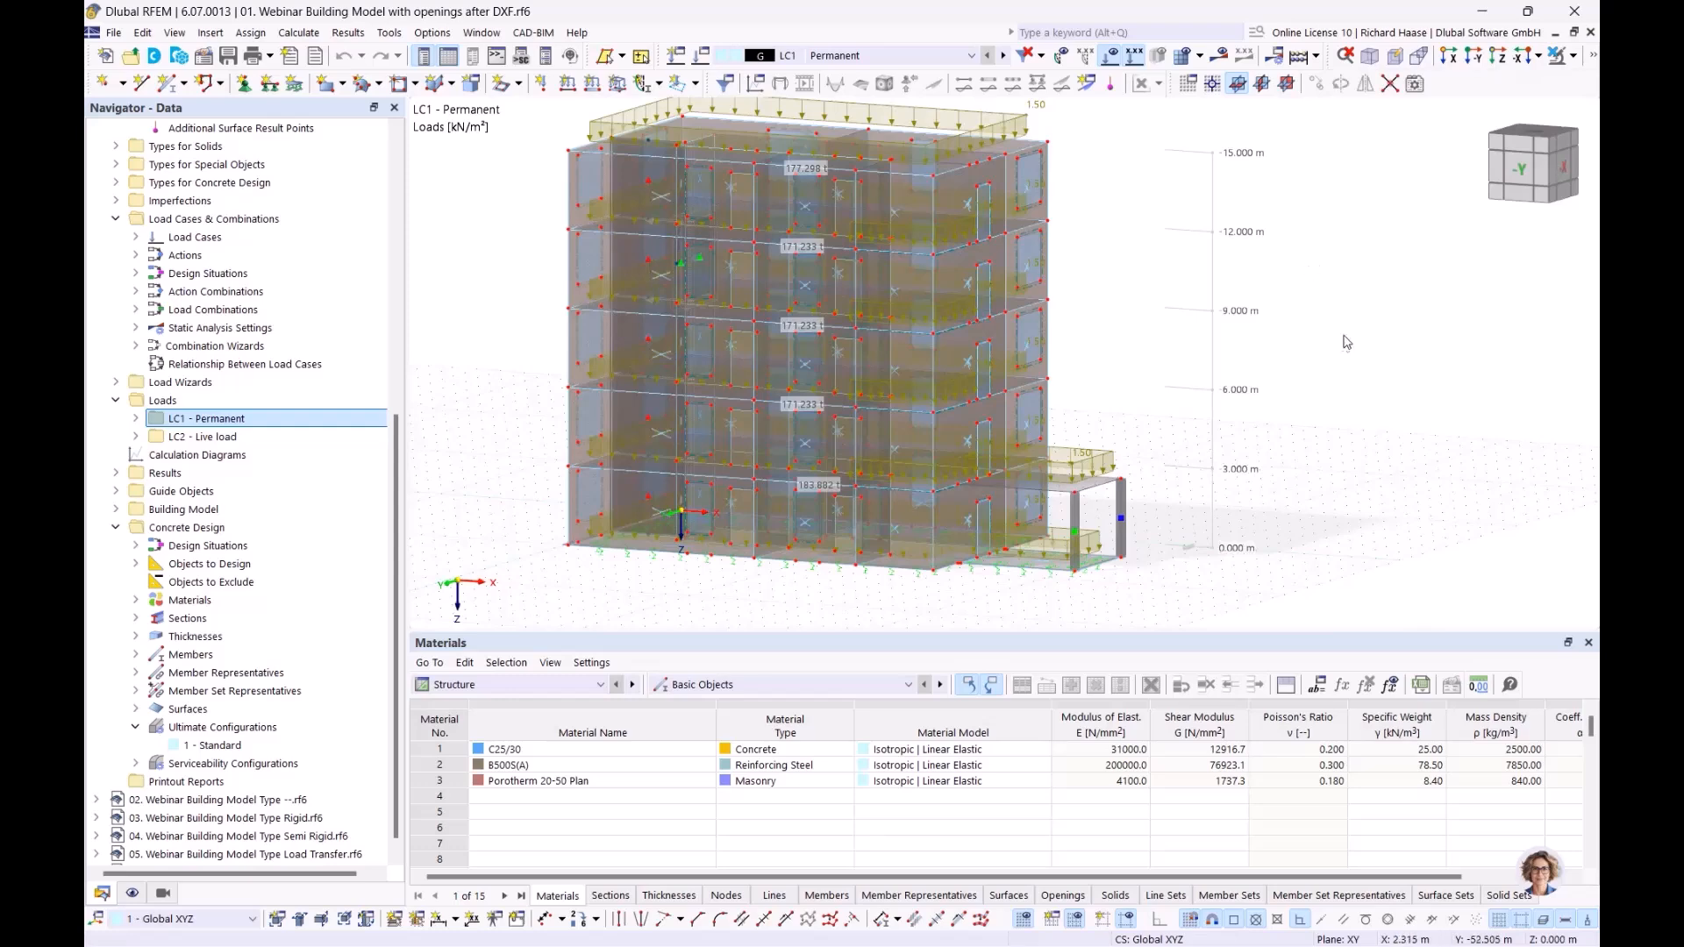
middle_click_drag(1387, 331, 1379, 331, "ctrl")
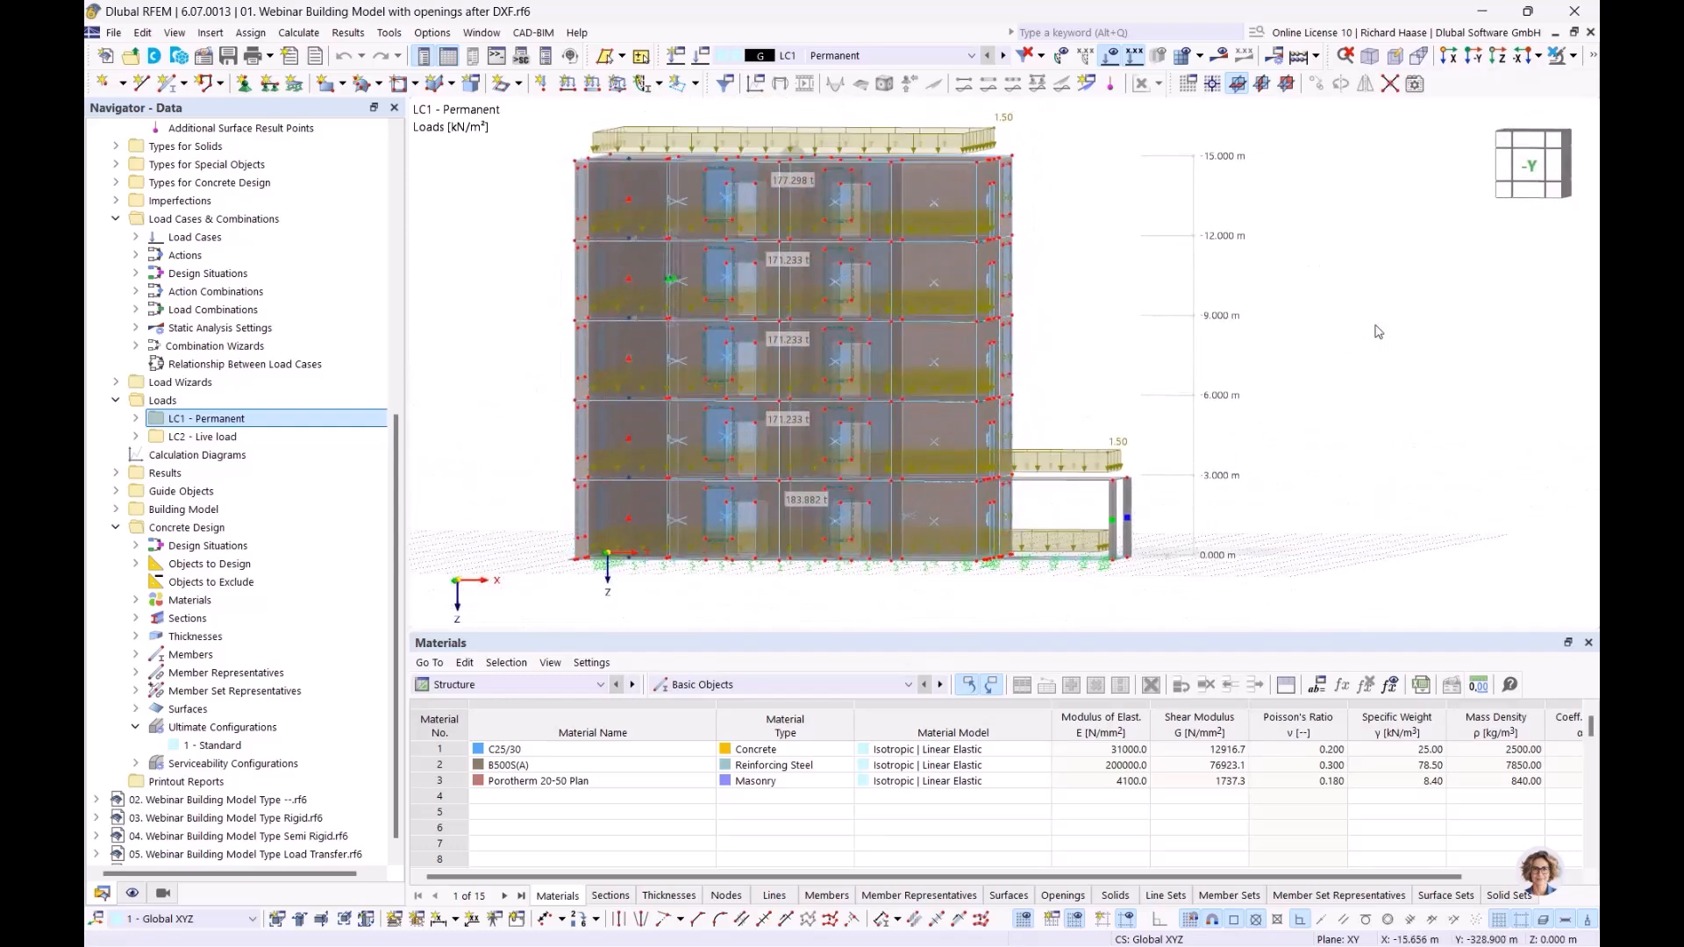
left_click(1535, 163)
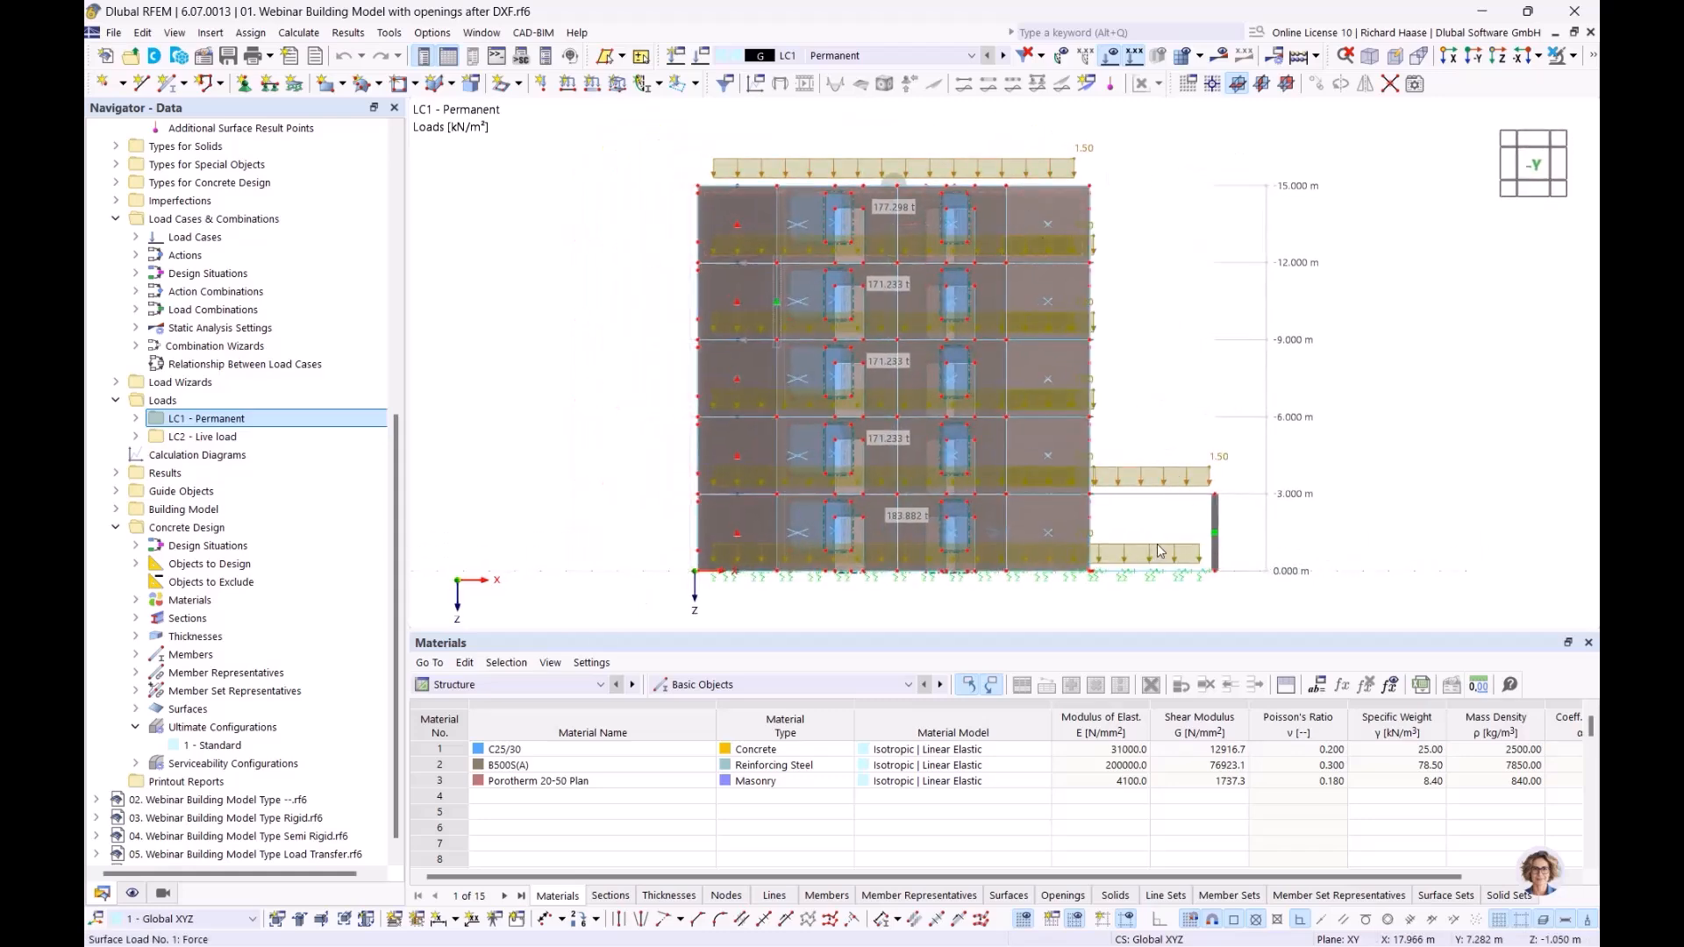
left_click(1005, 55)
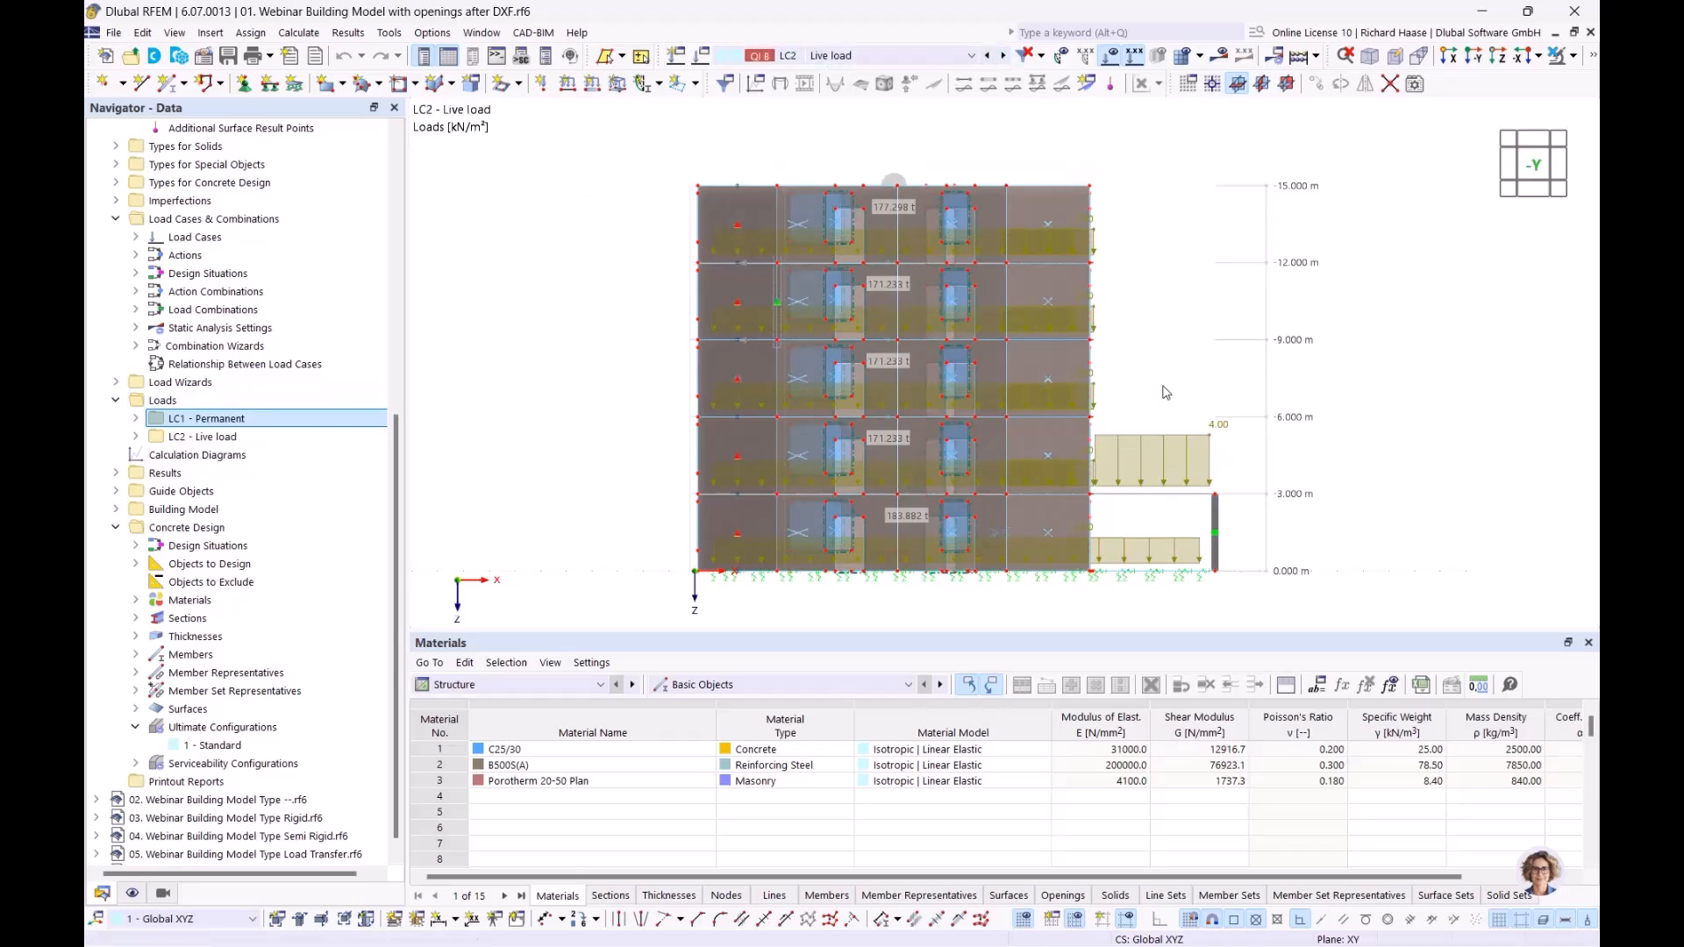
middle_click_drag(1194, 377, 1088, 393, "ctrl")
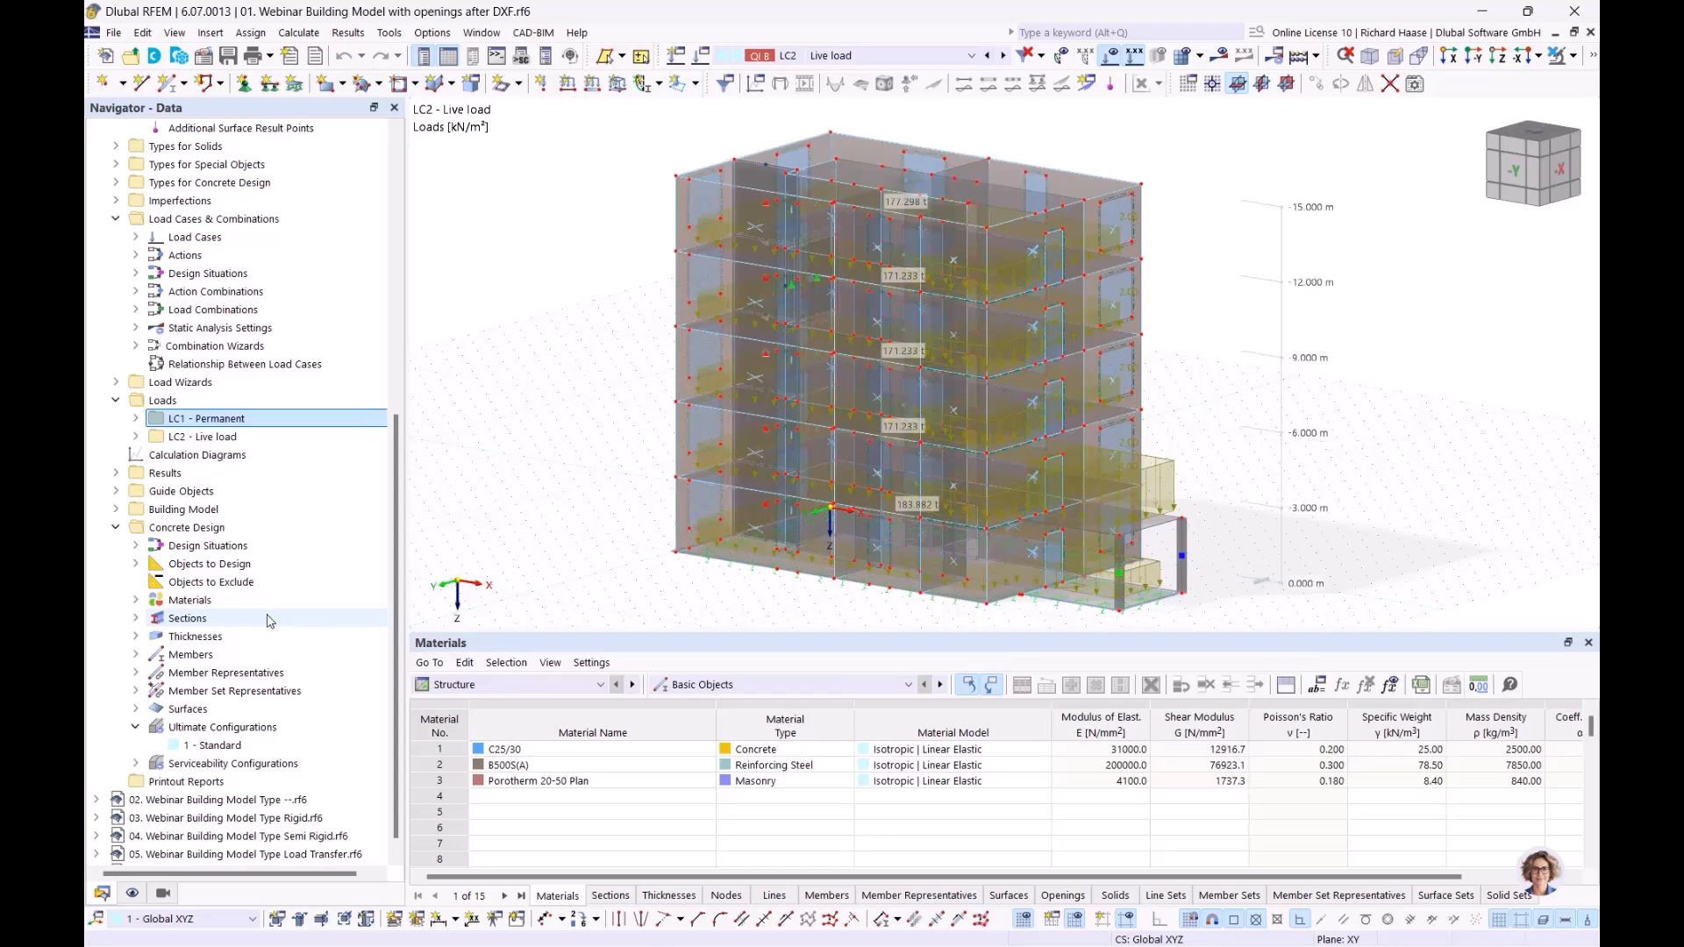
Step: Start a new wind load wizard from the model's load wizards
scroll(263, 619, "up", 4)
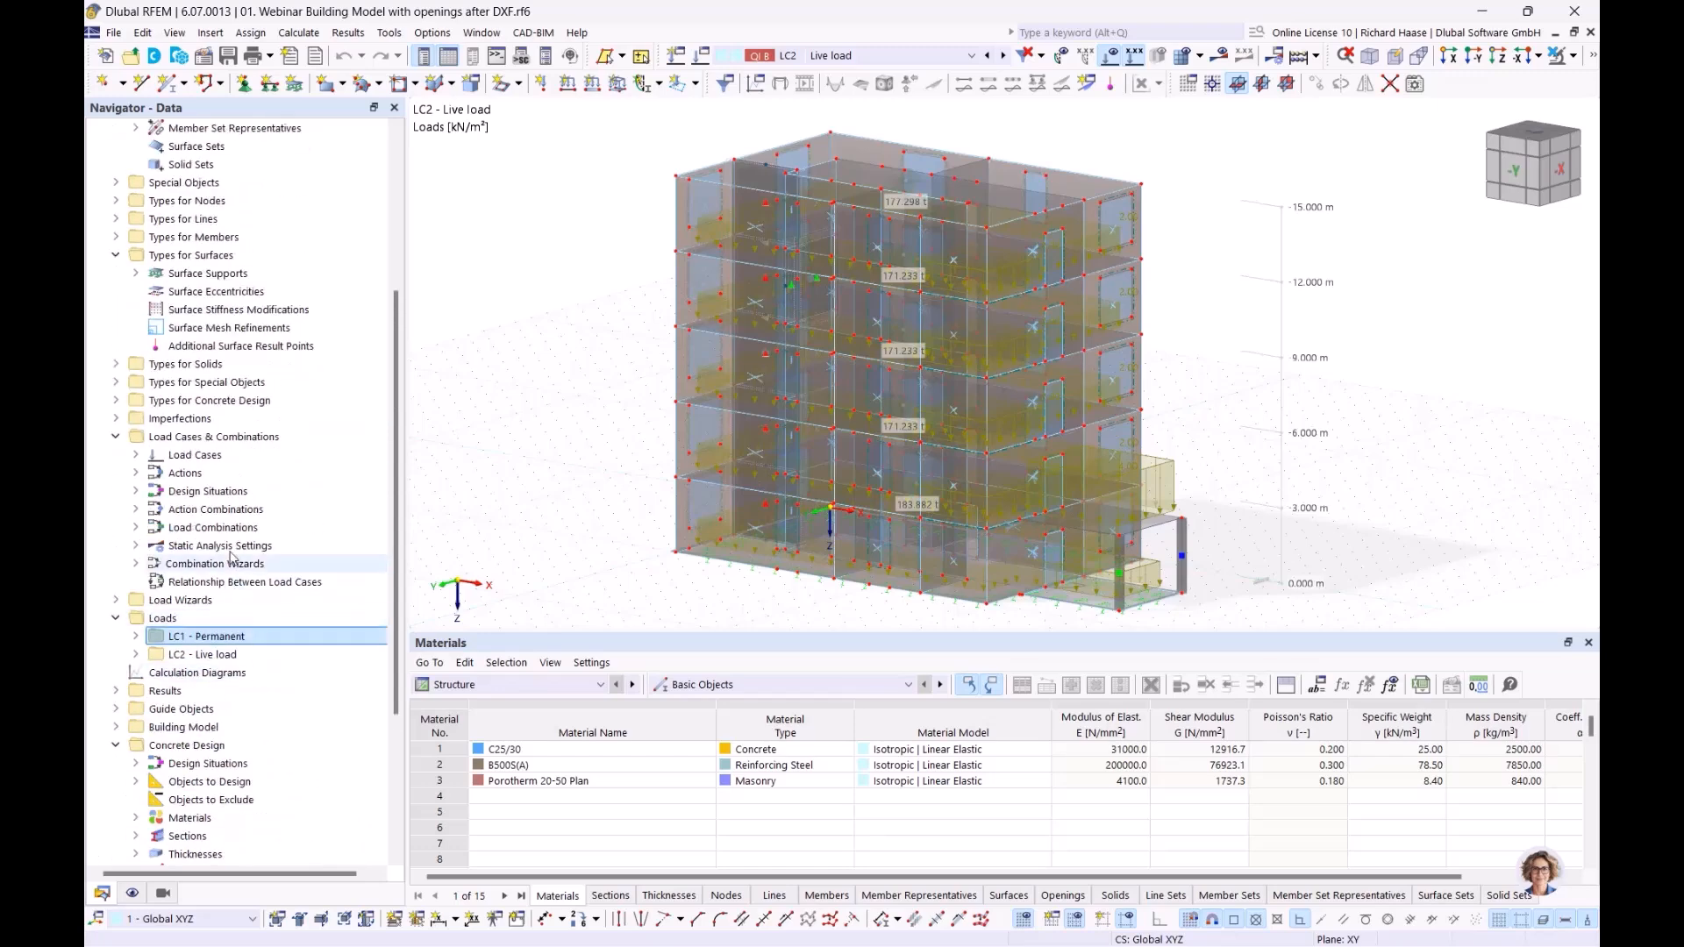
scroll(159, 497, "down", 4)
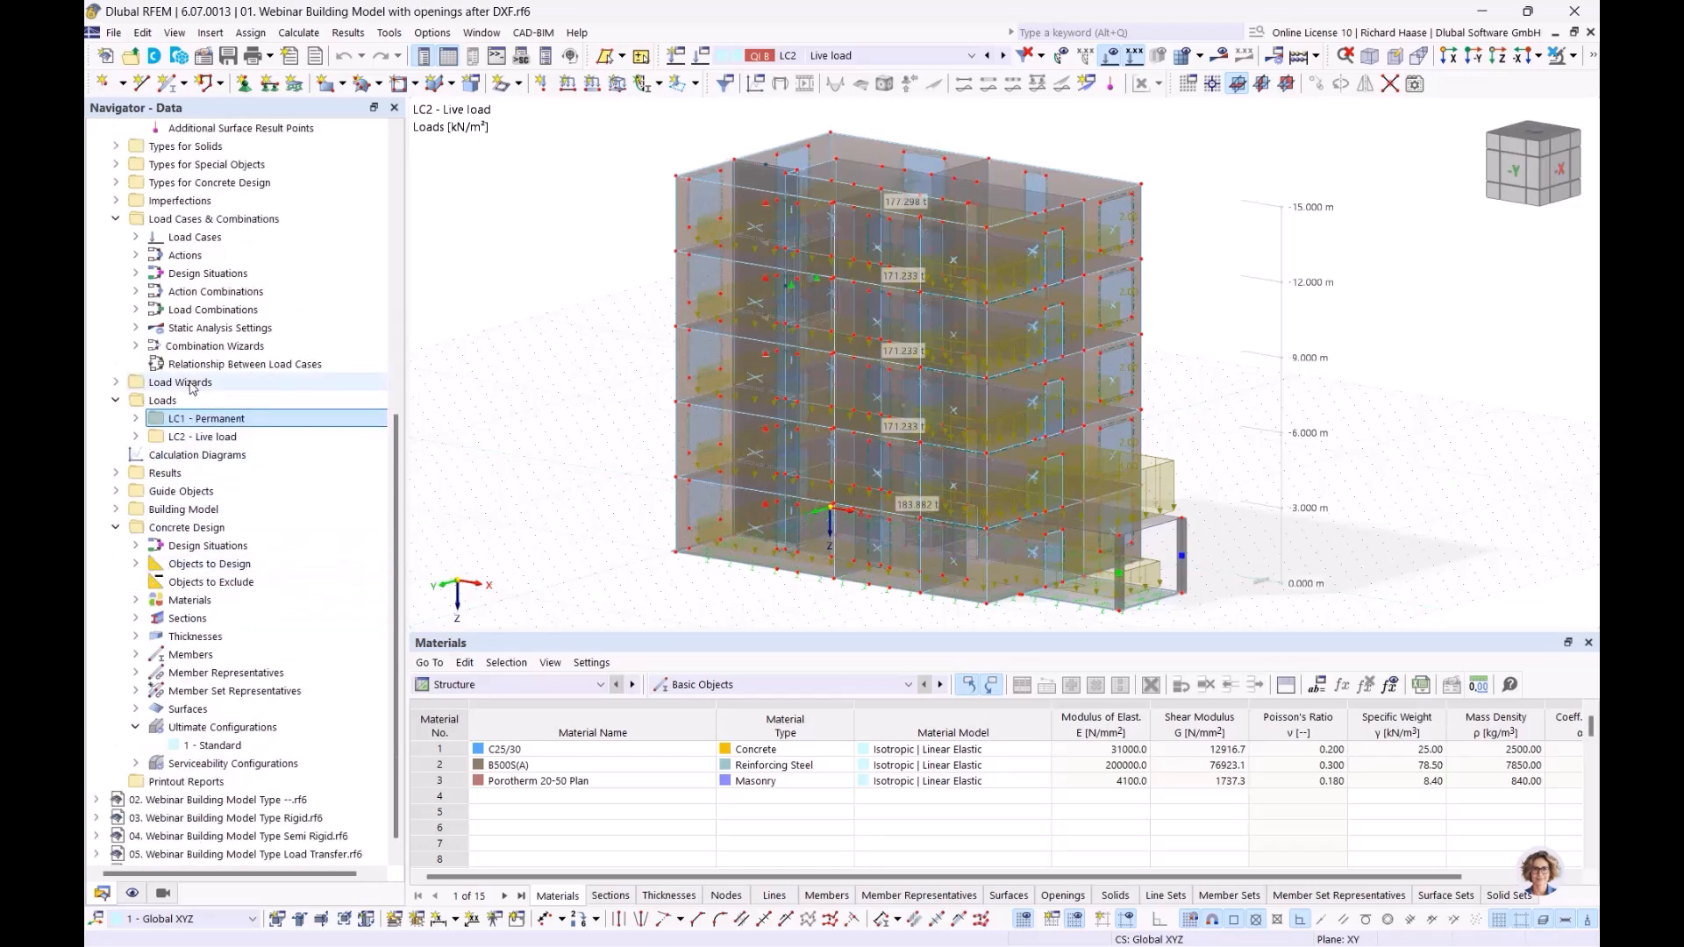
left_click(124, 387)
left_click(123, 388)
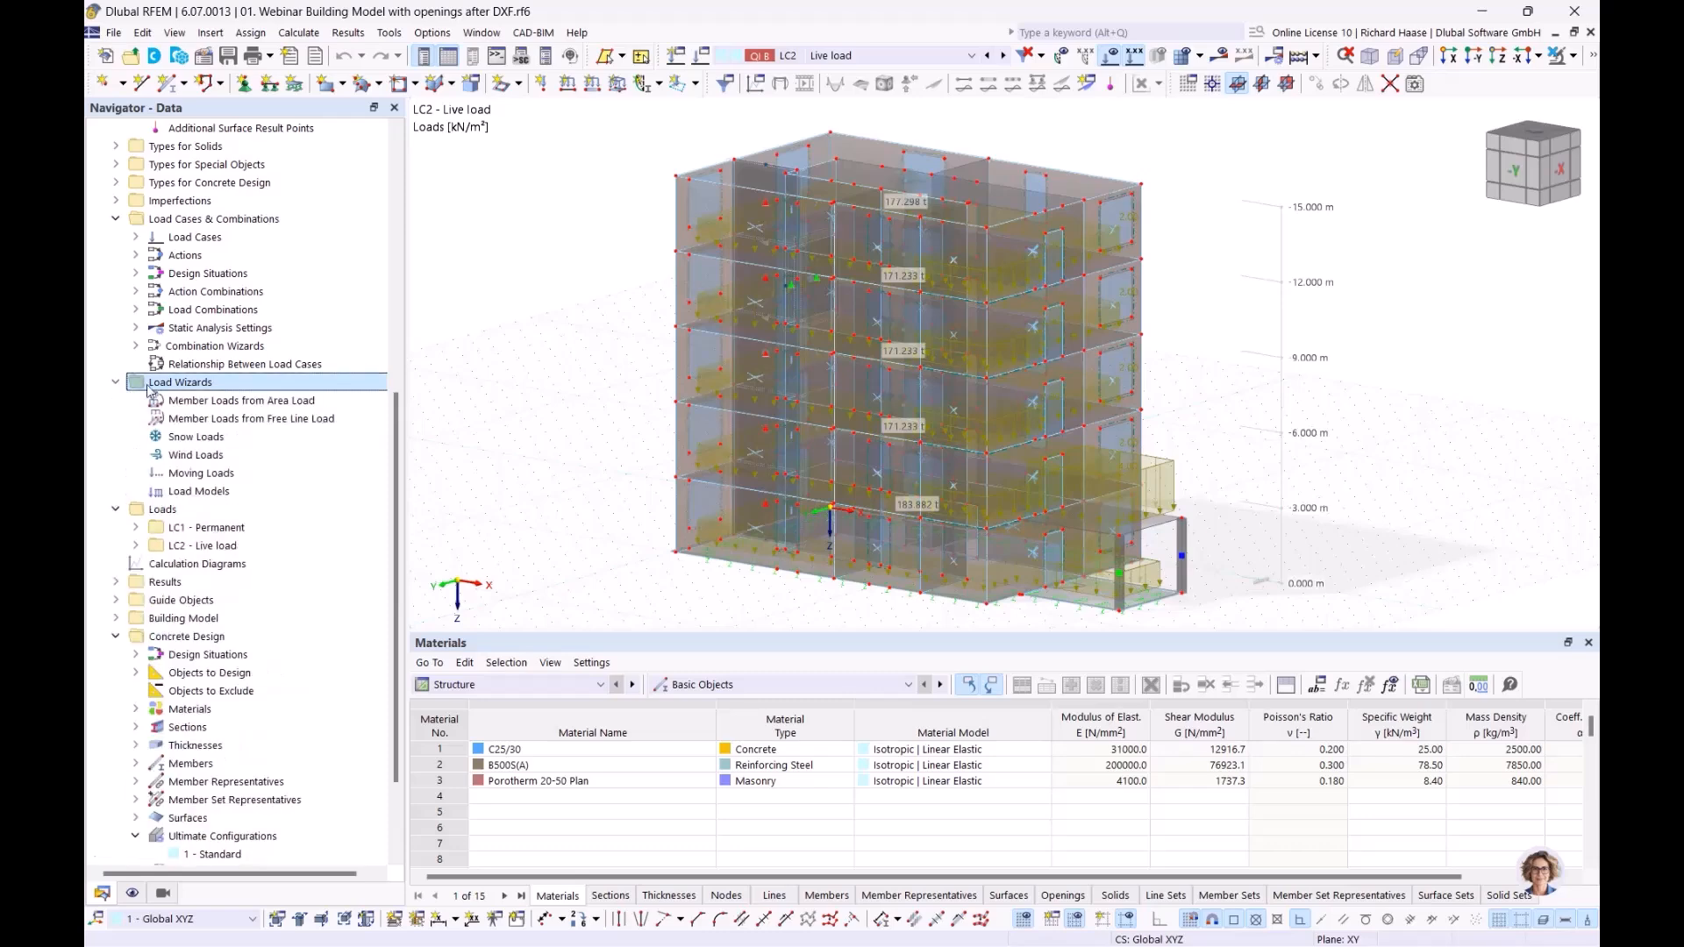
left_click(196, 461)
right_click(201, 458)
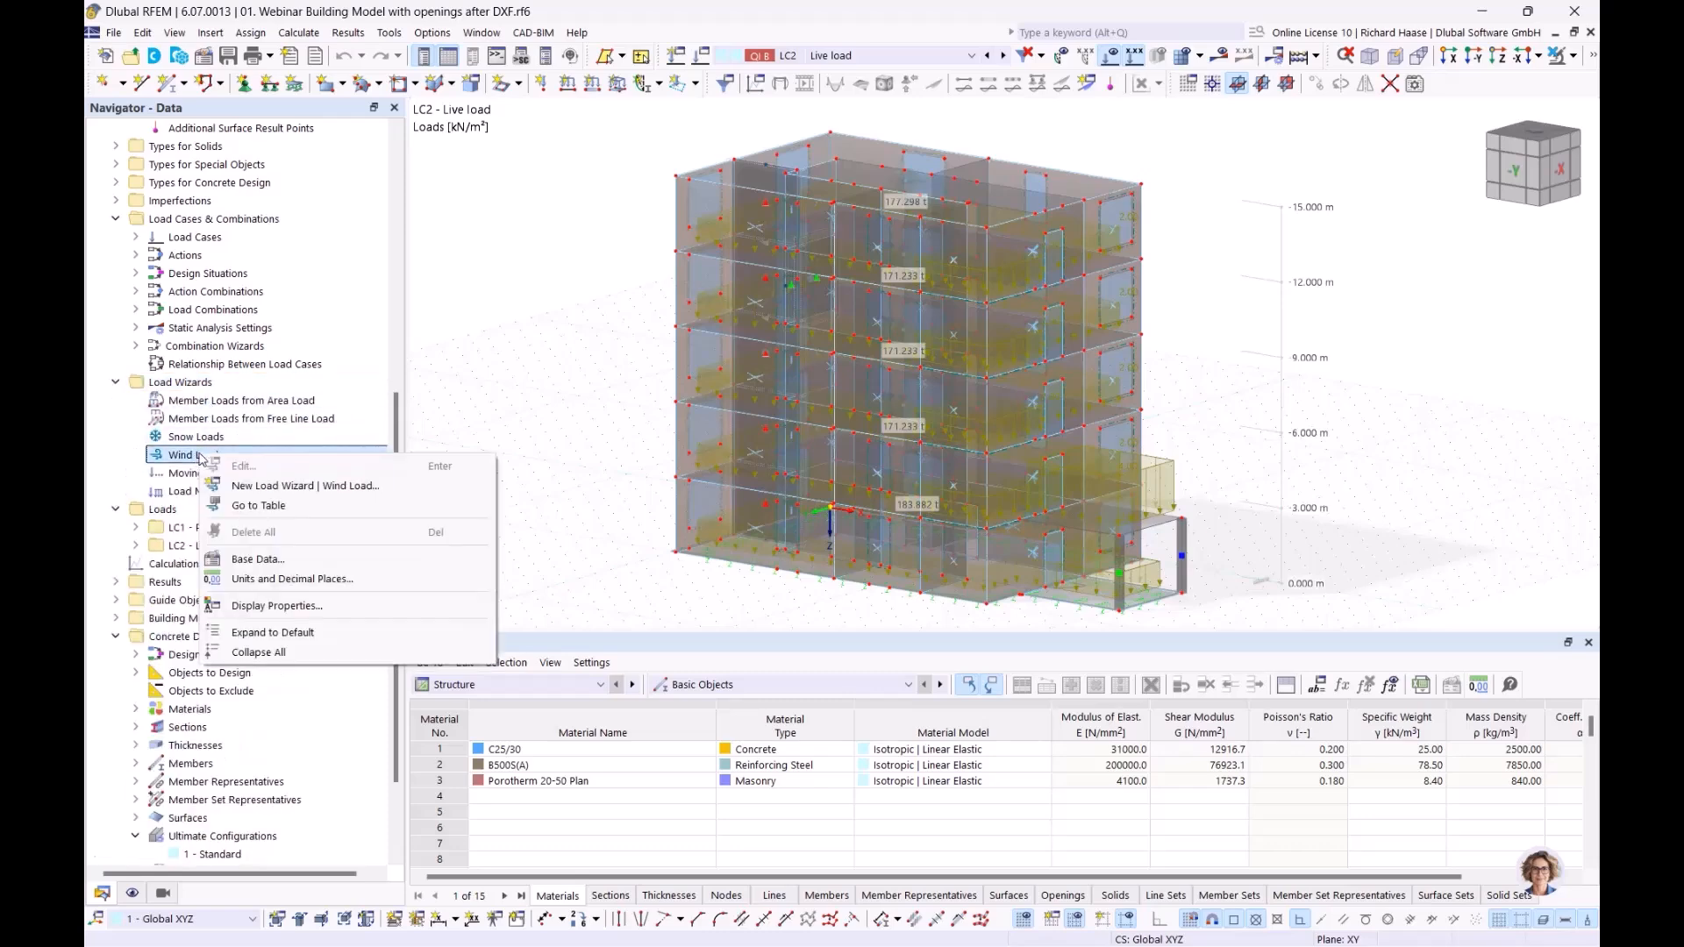
left_click(313, 488)
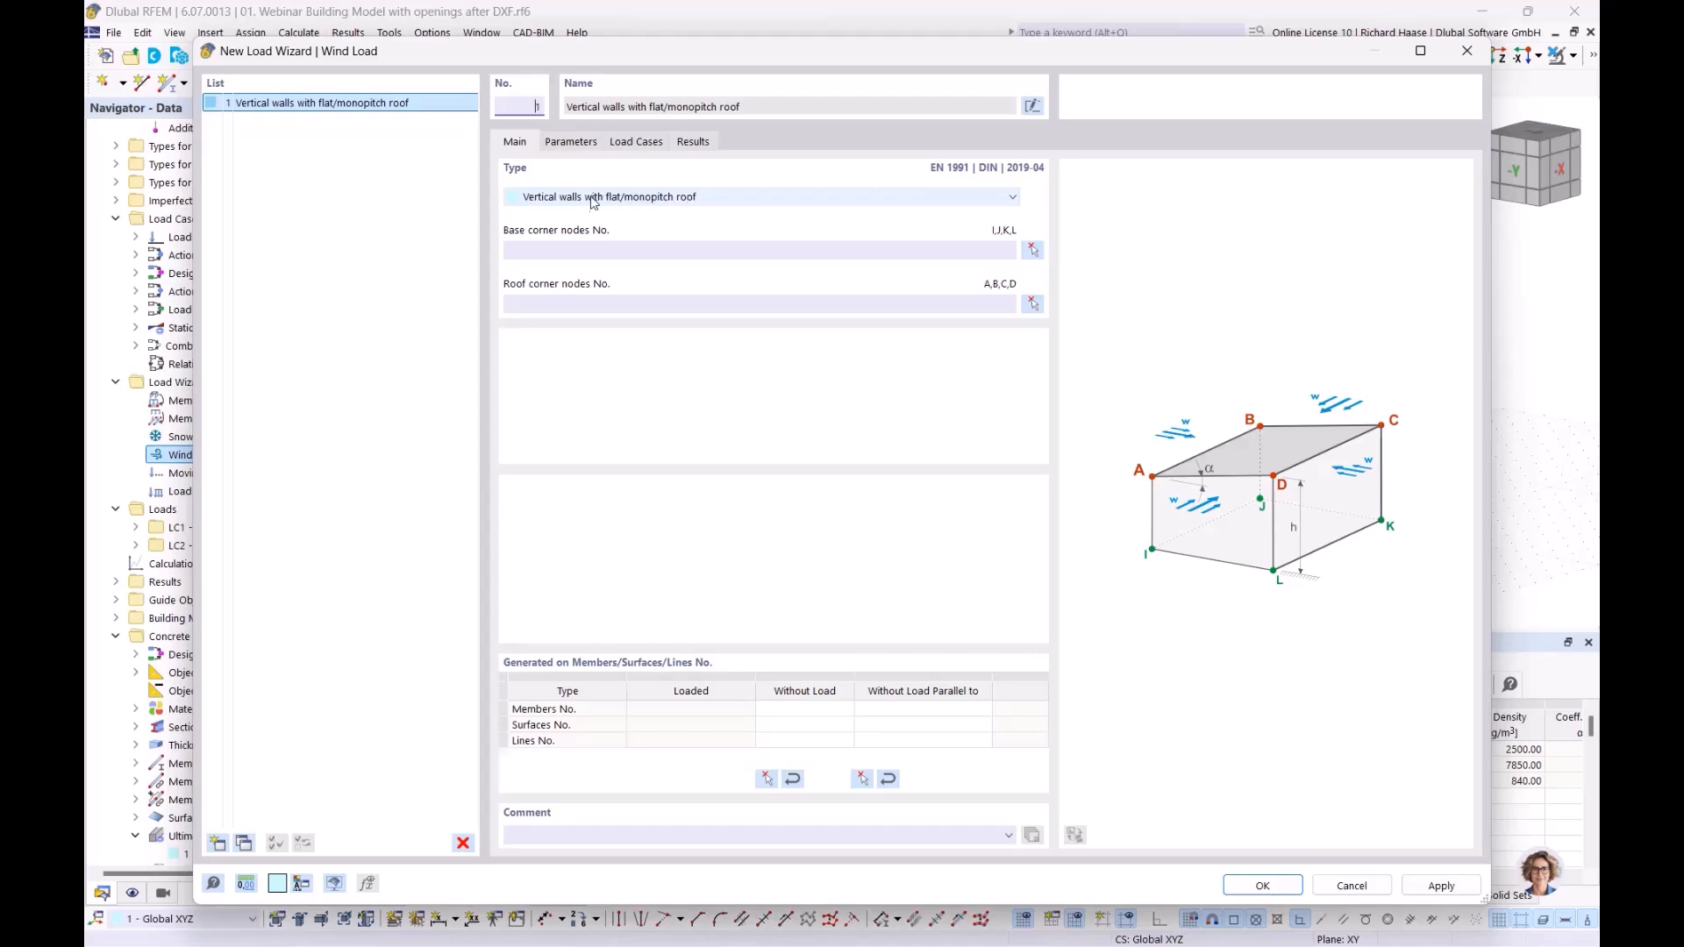
Step: Assign nodes 24, 11, 12 and 18 at the foot of the building as the wind load wizard's base corner nodes
left_click(1033, 253)
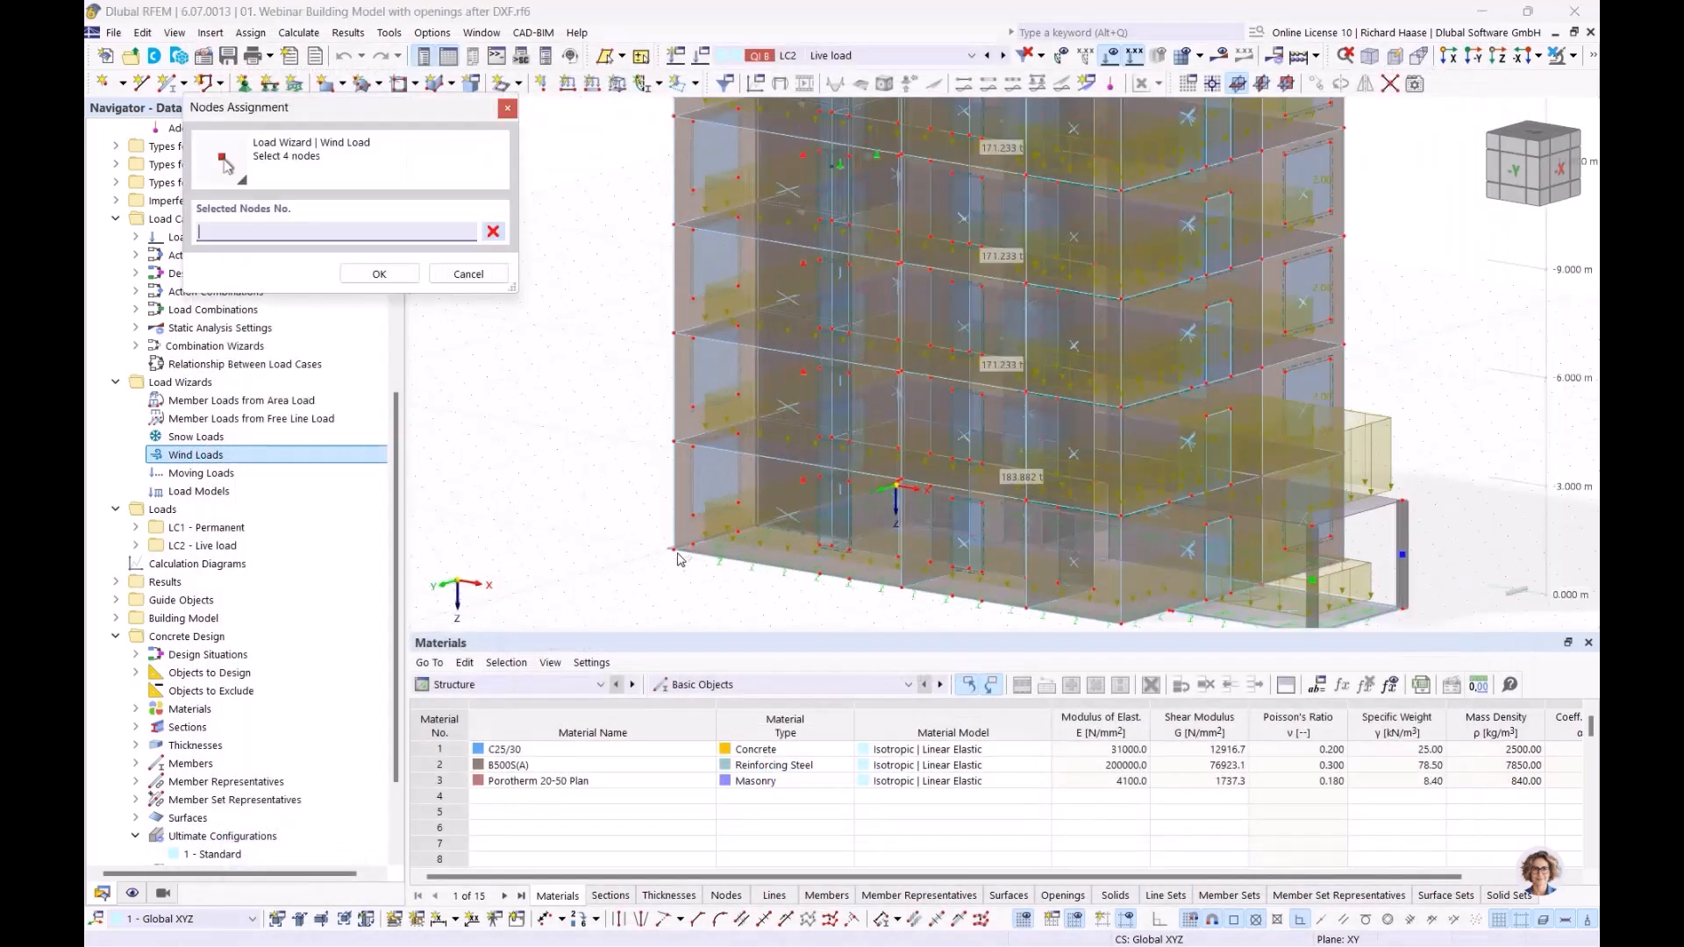
left_click(681, 555)
scroll(870, 541, "up", 2)
middle_click_drag(870, 541, 992, 545, "ctrl")
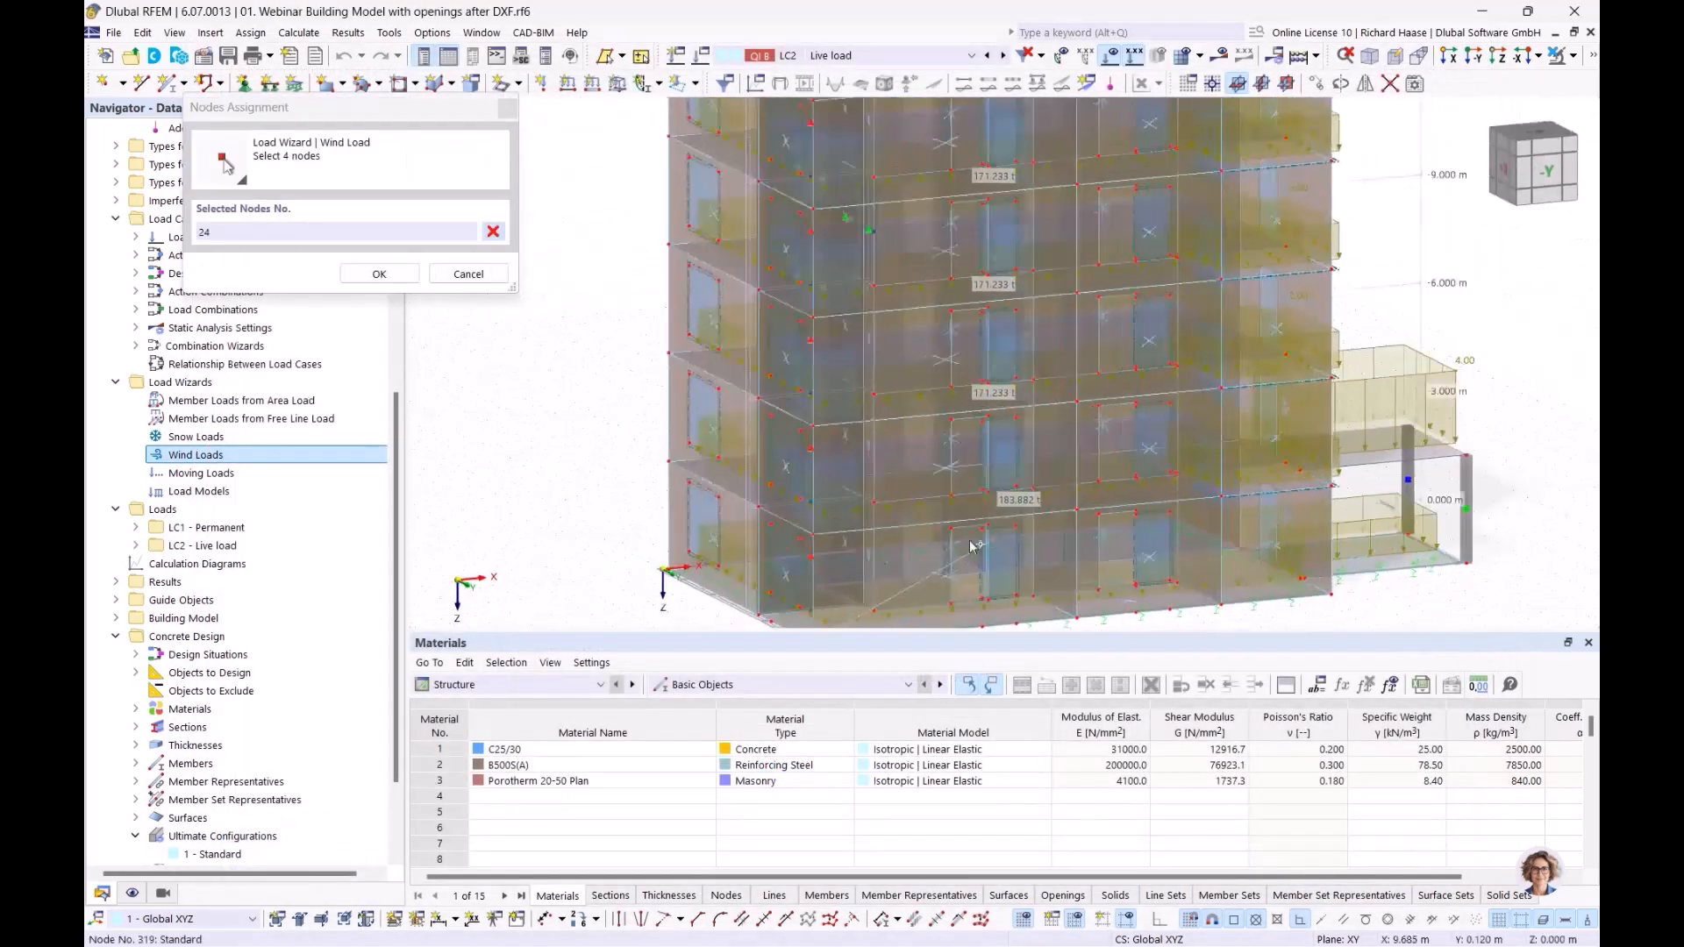
left_click(664, 570)
middle_click_drag(1210, 579, 1314, 580, "ctrl")
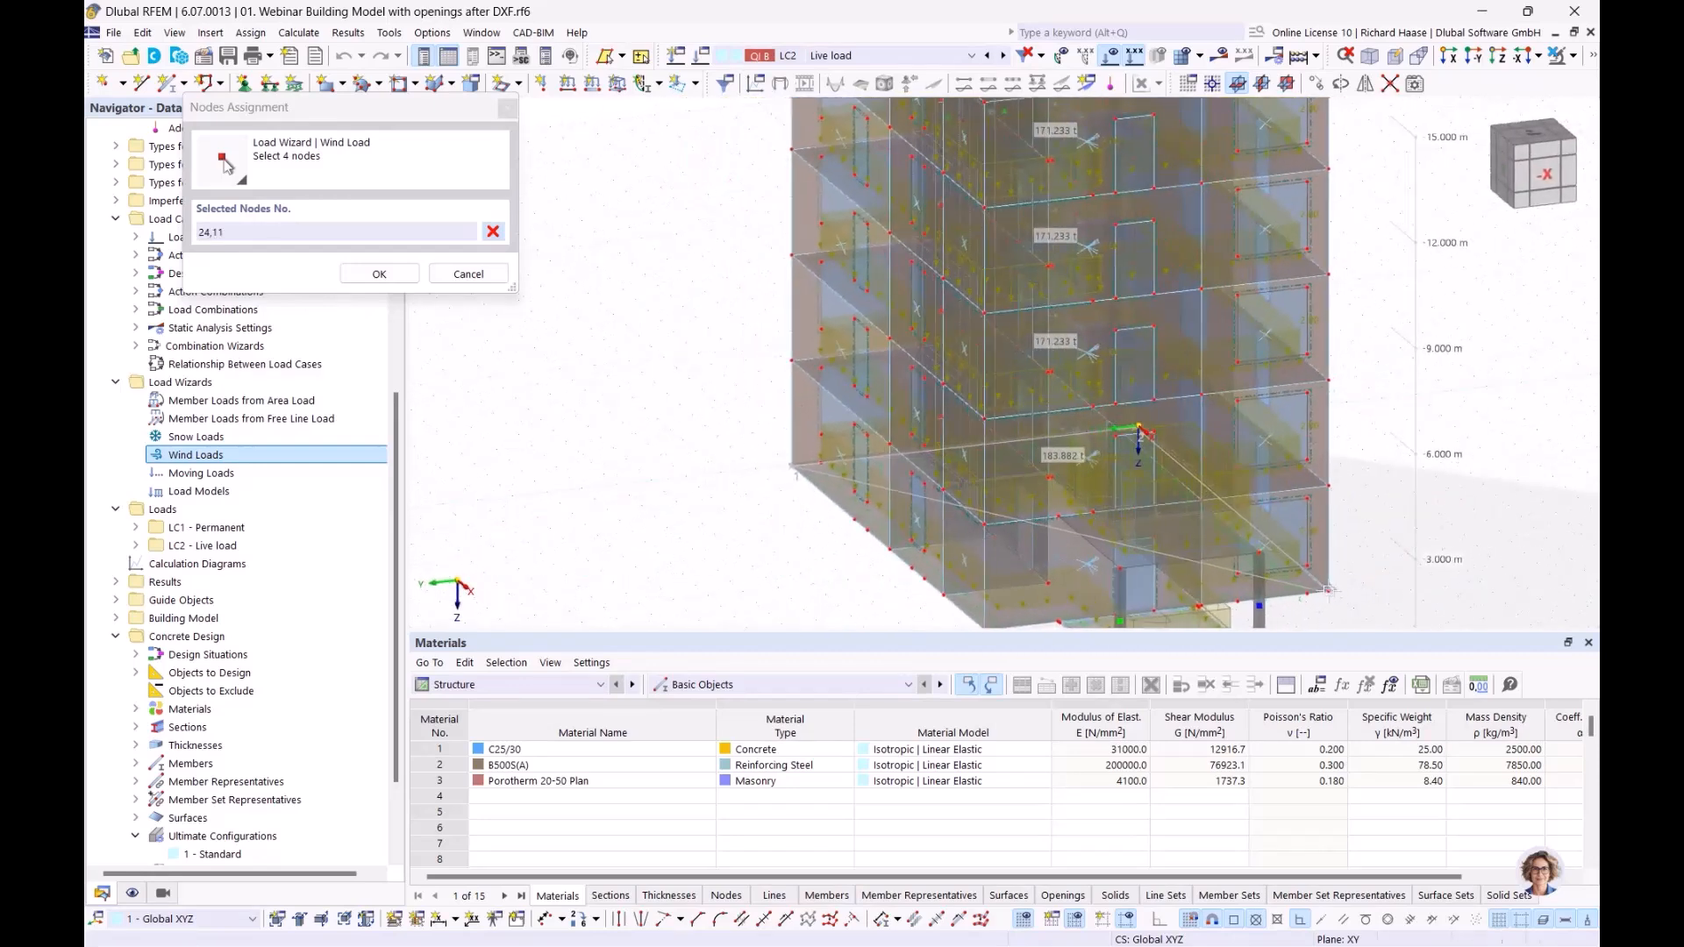
left_click(984, 524)
middle_click_drag(1007, 623, 1009, 586, "ctrl")
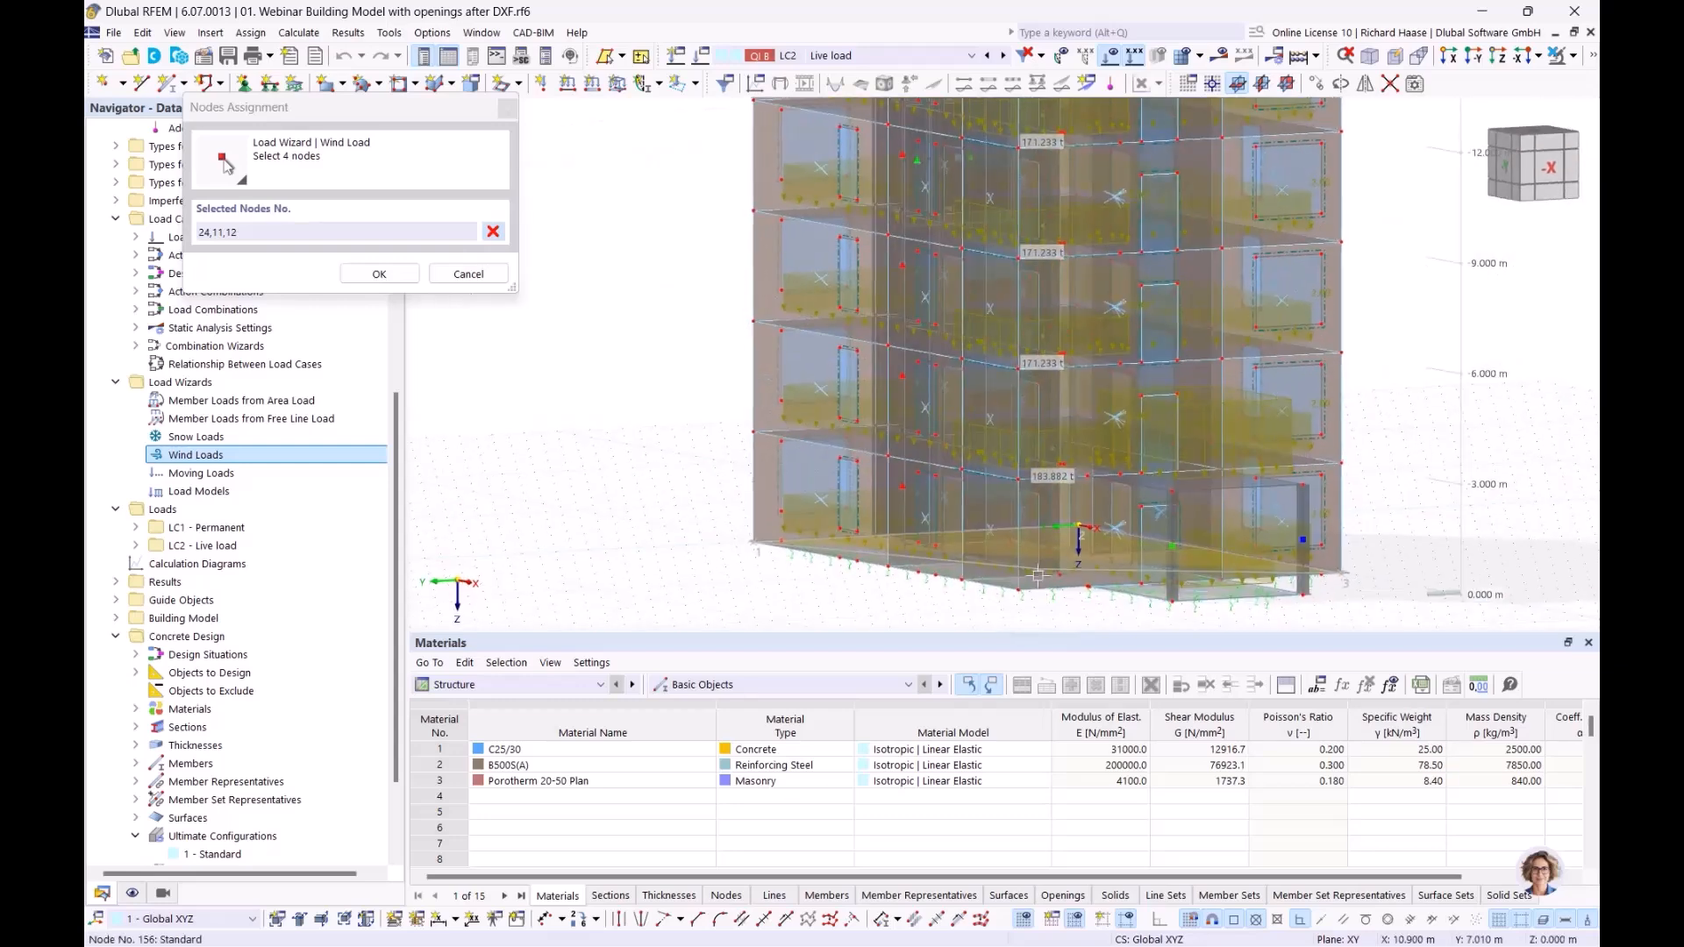
left_click(972, 595)
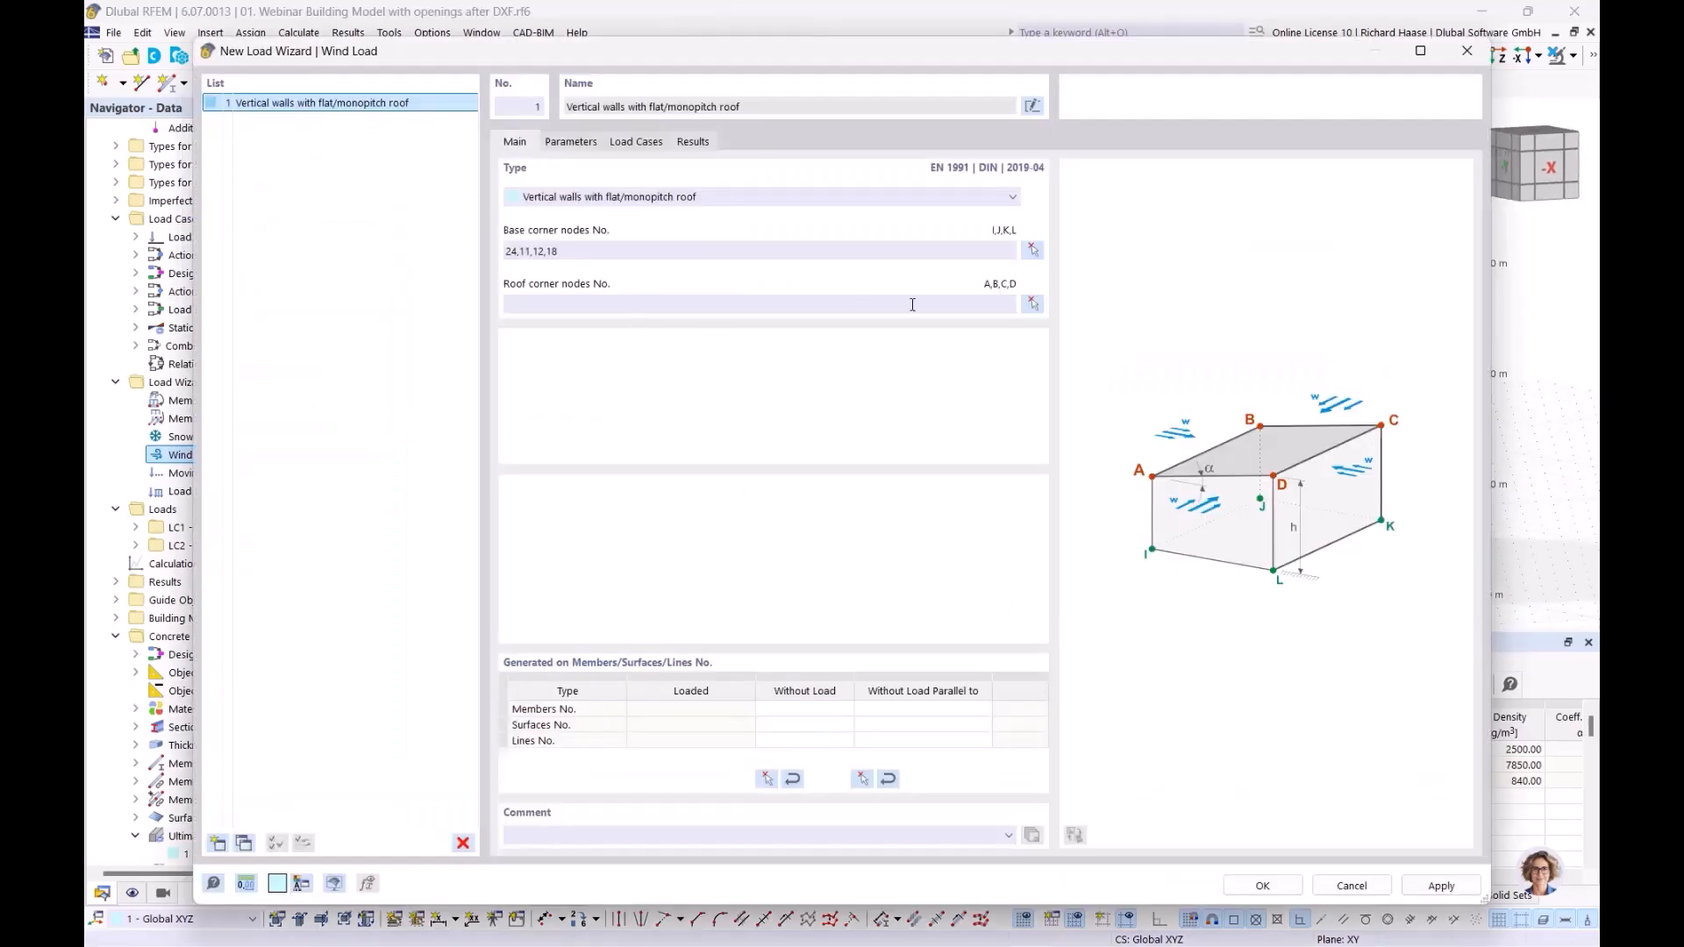
Step: Assign nodes 20, 4, 3 and 14 at the top of the building as the wind load wizard's roof corner nodes
left_click(1033, 304)
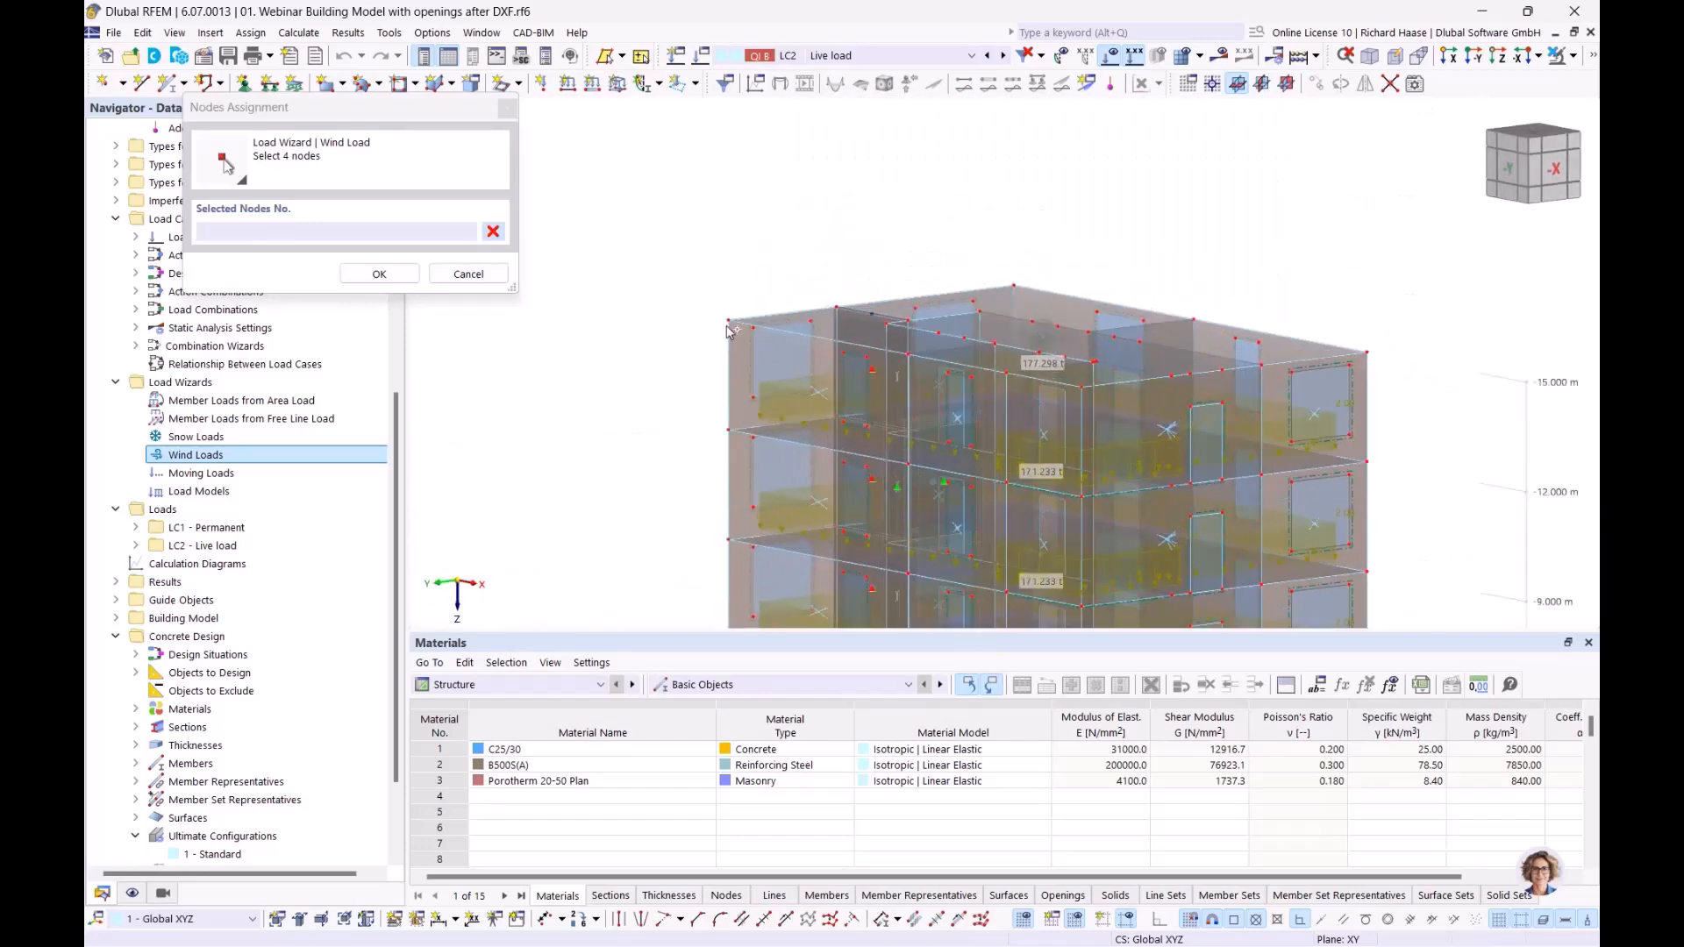
left_click(1009, 286)
left_click(1373, 356)
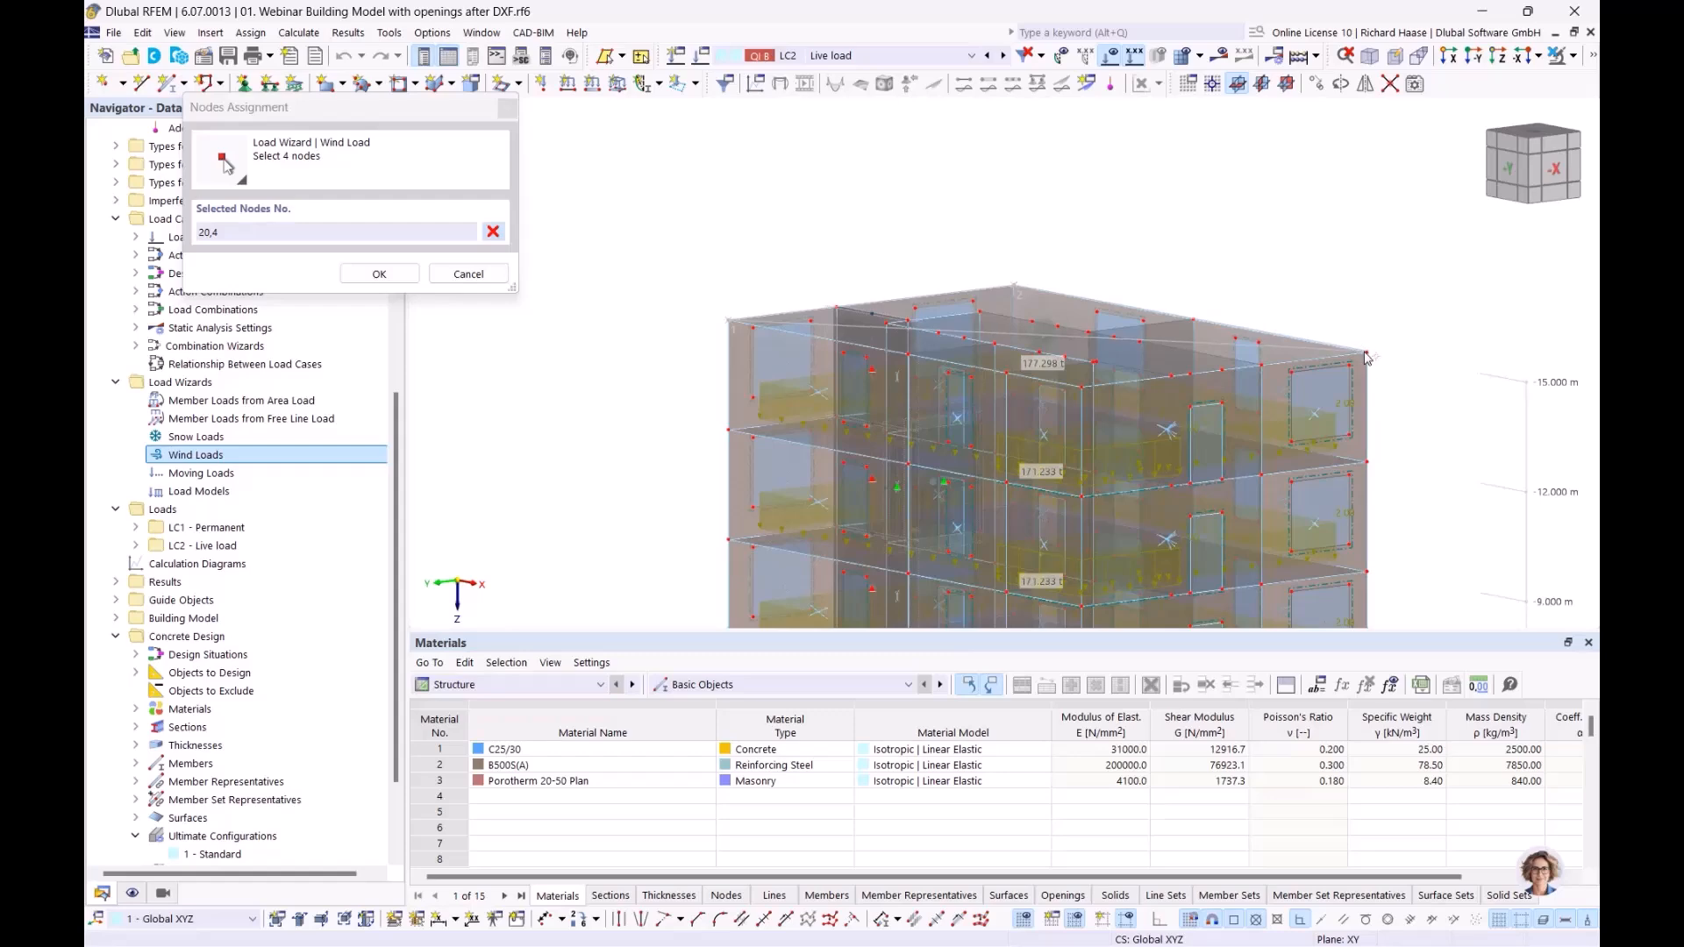
left_click(1369, 354)
middle_click_drag(1278, 372, 1084, 378, "ctrl")
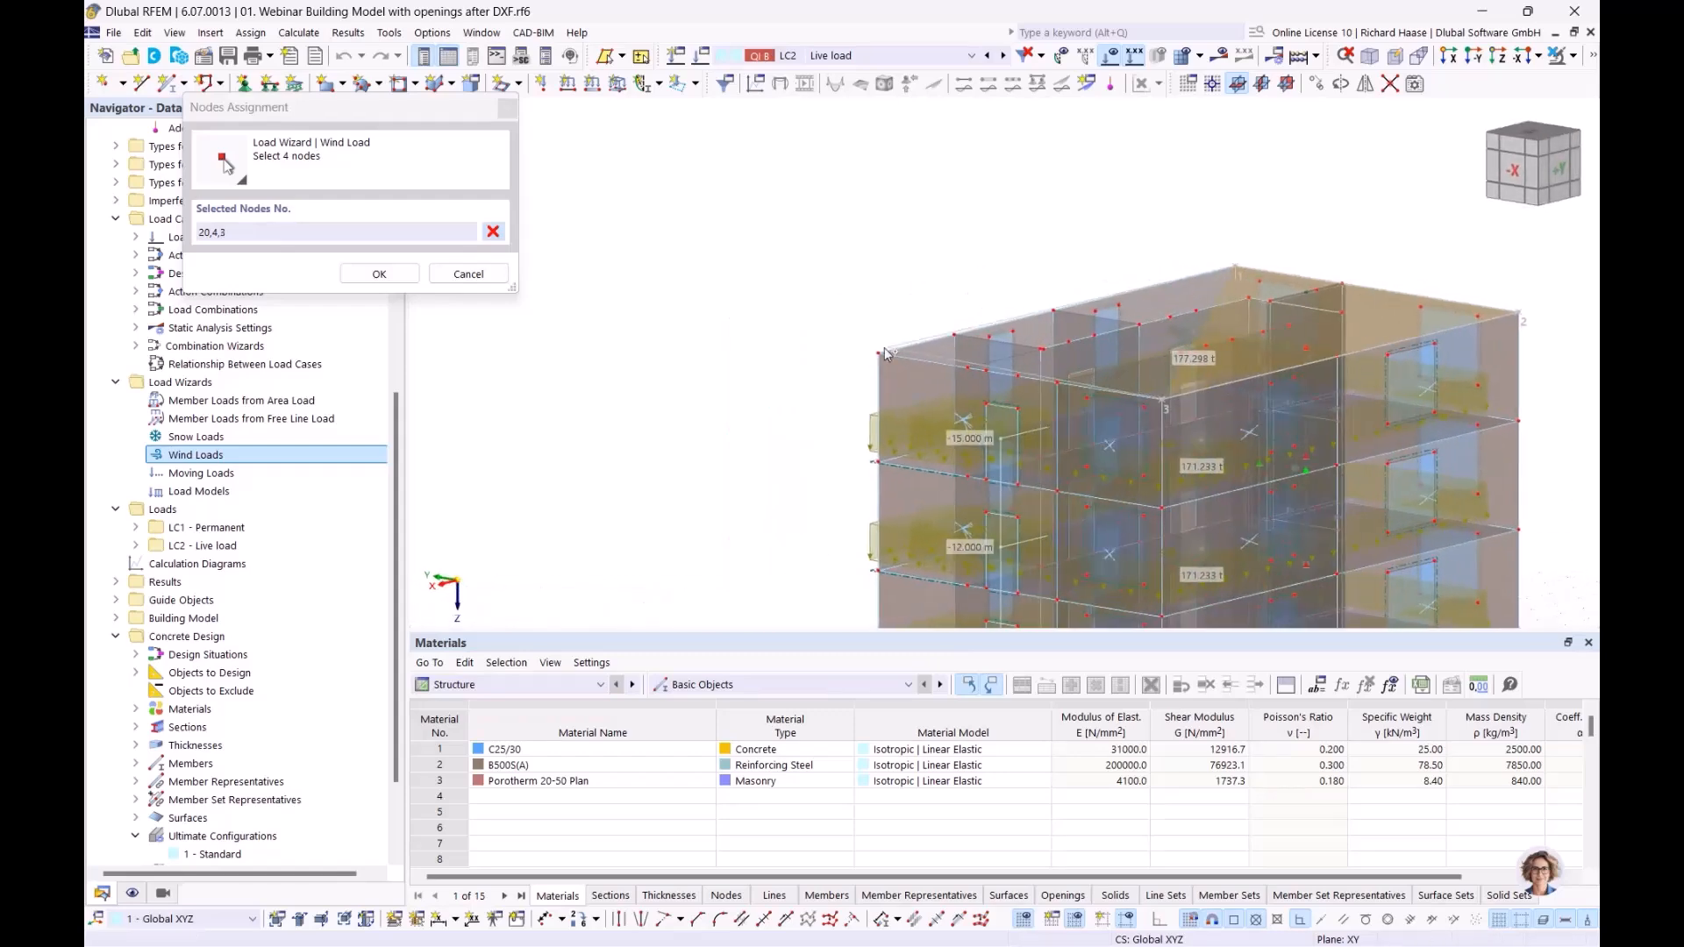
left_click(879, 353)
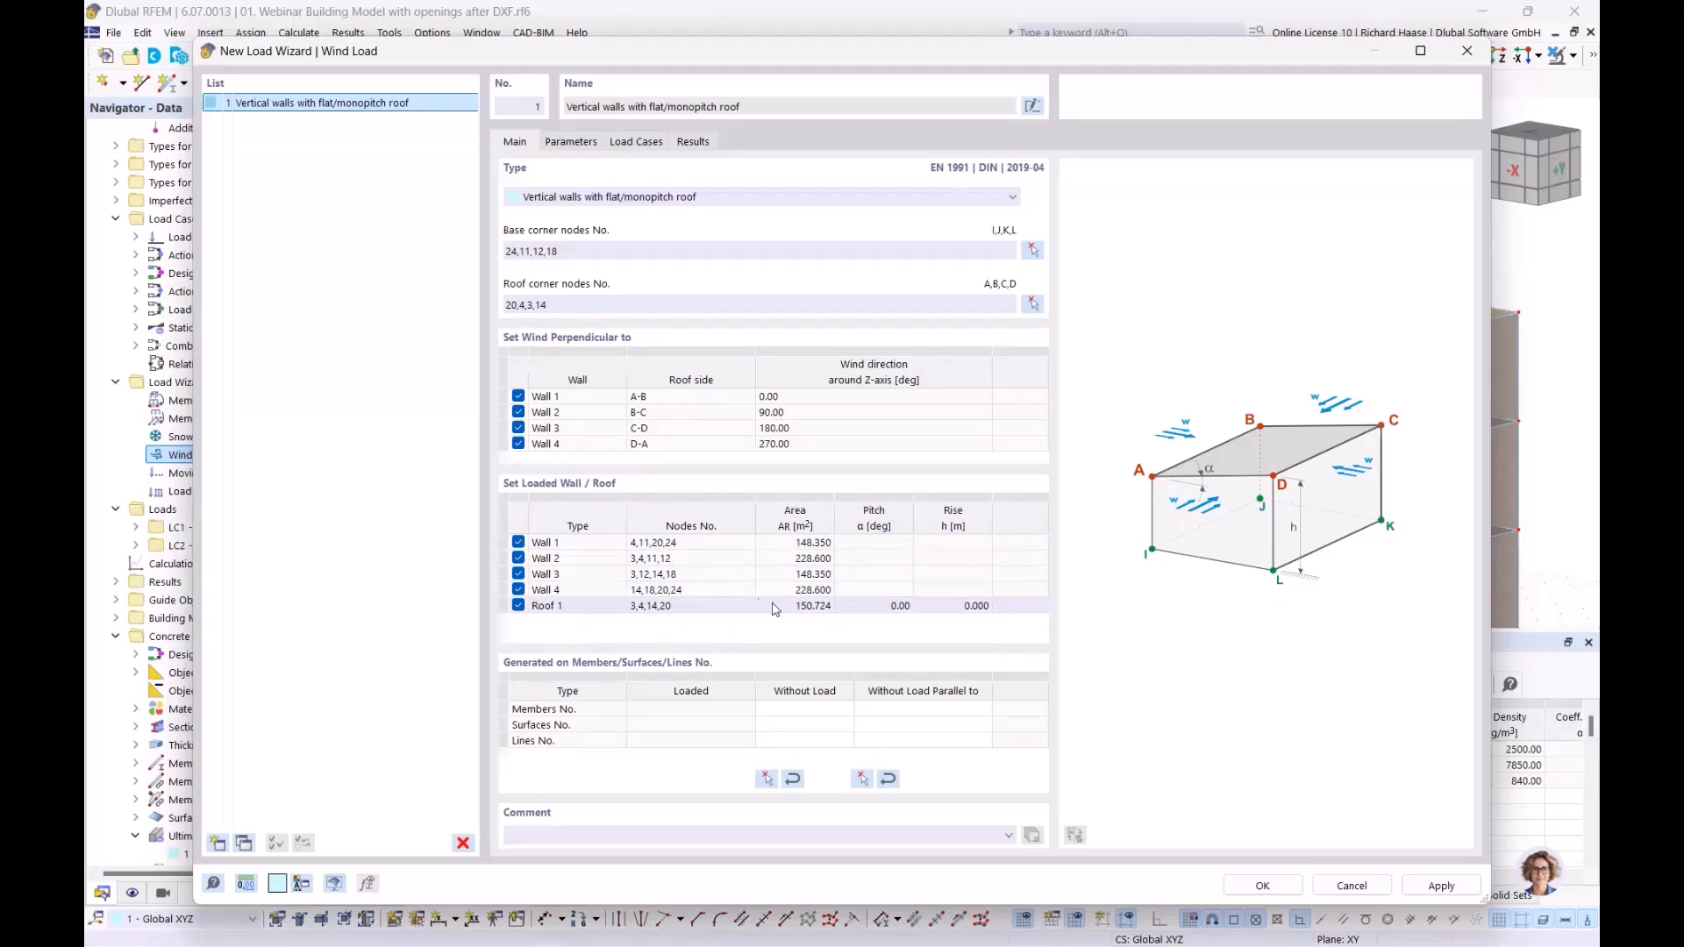
Step: Open the Wind Load Map from the wind load wizard's parameters and search for the building site's address
left_click(571, 142)
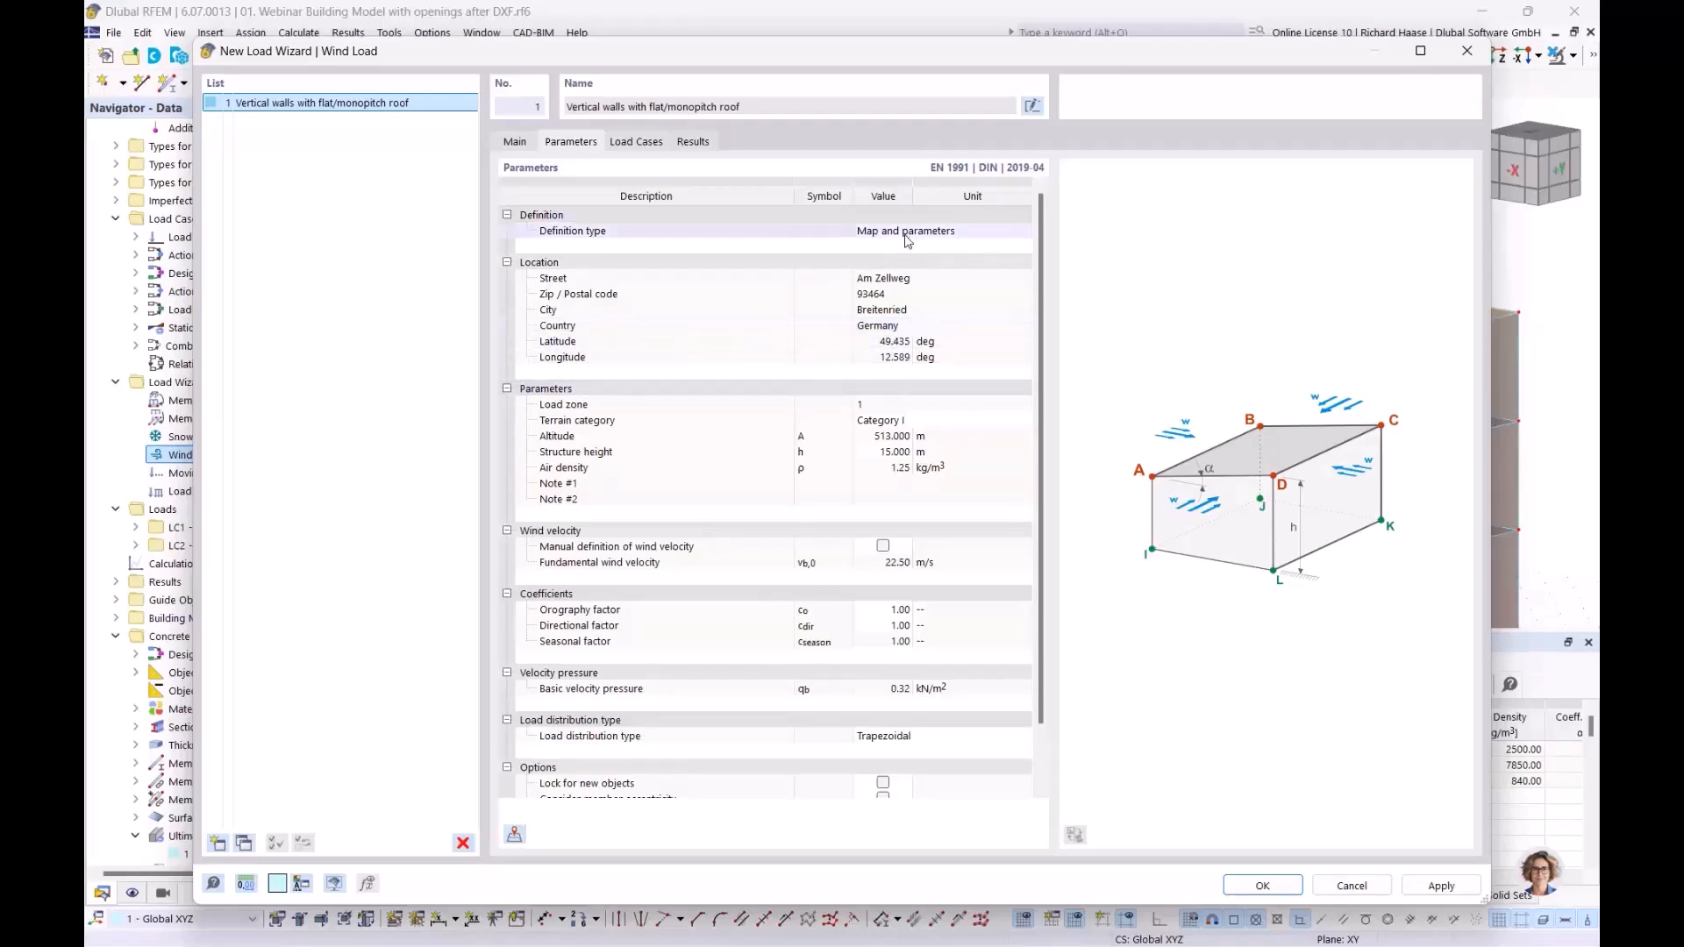
left_click(516, 835)
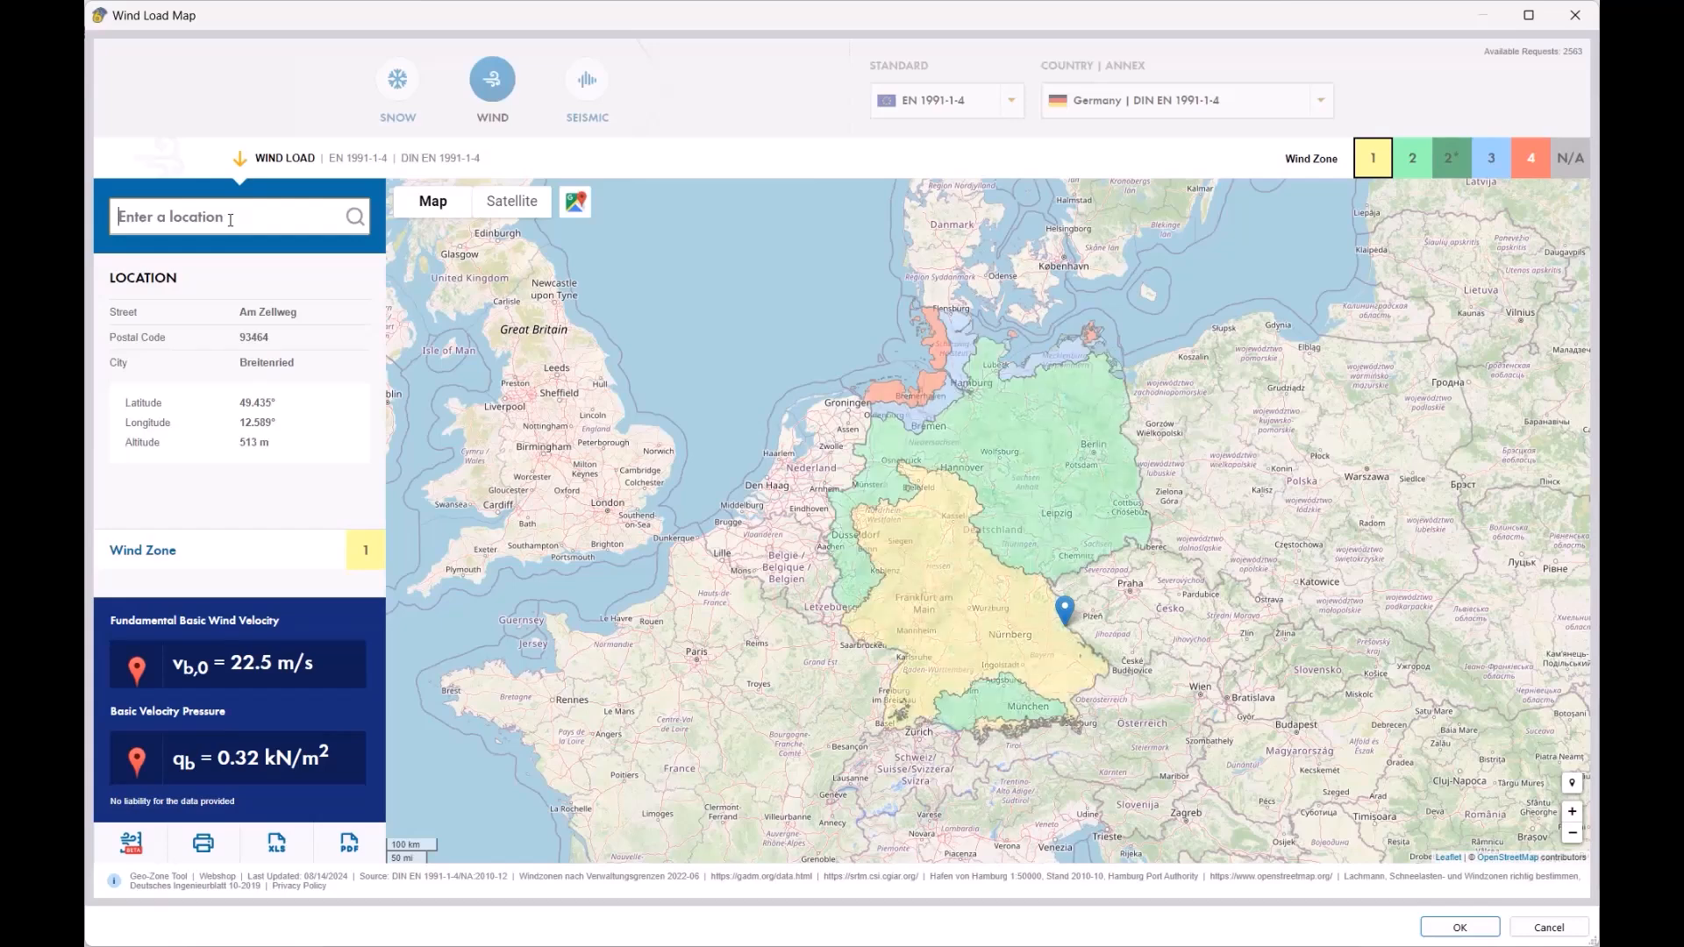
key("BackSpace")
key("BackSpace")
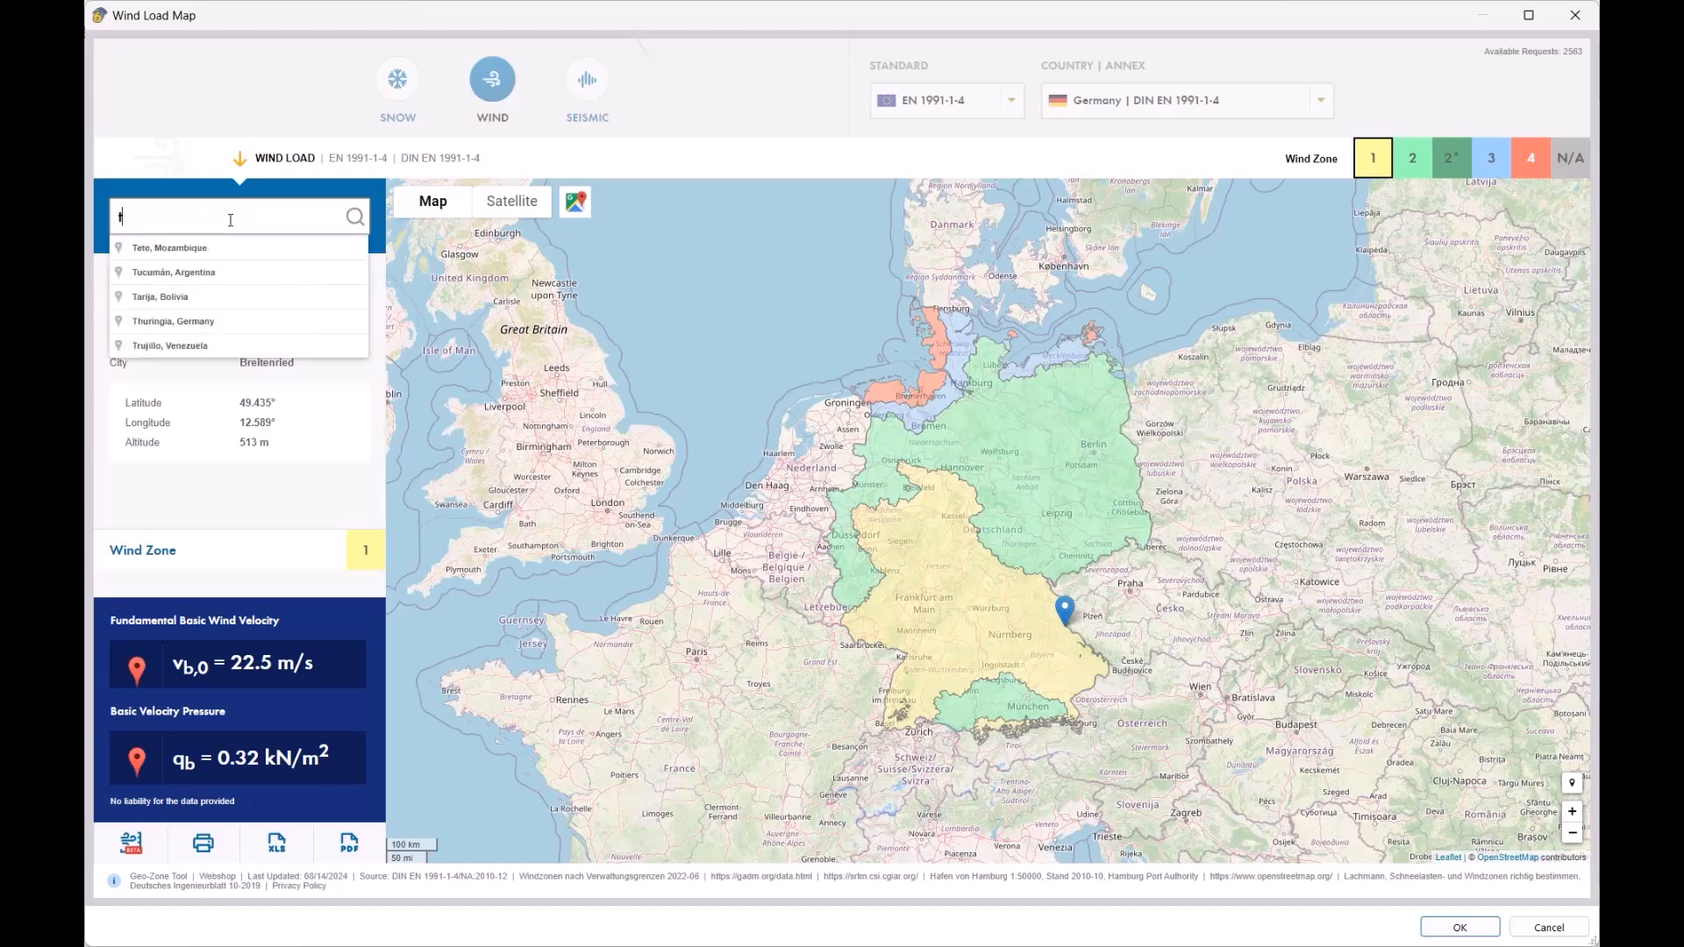
key("BackSpace")
key("BackSpace")
key("BackSpace")
key("BackSpace")
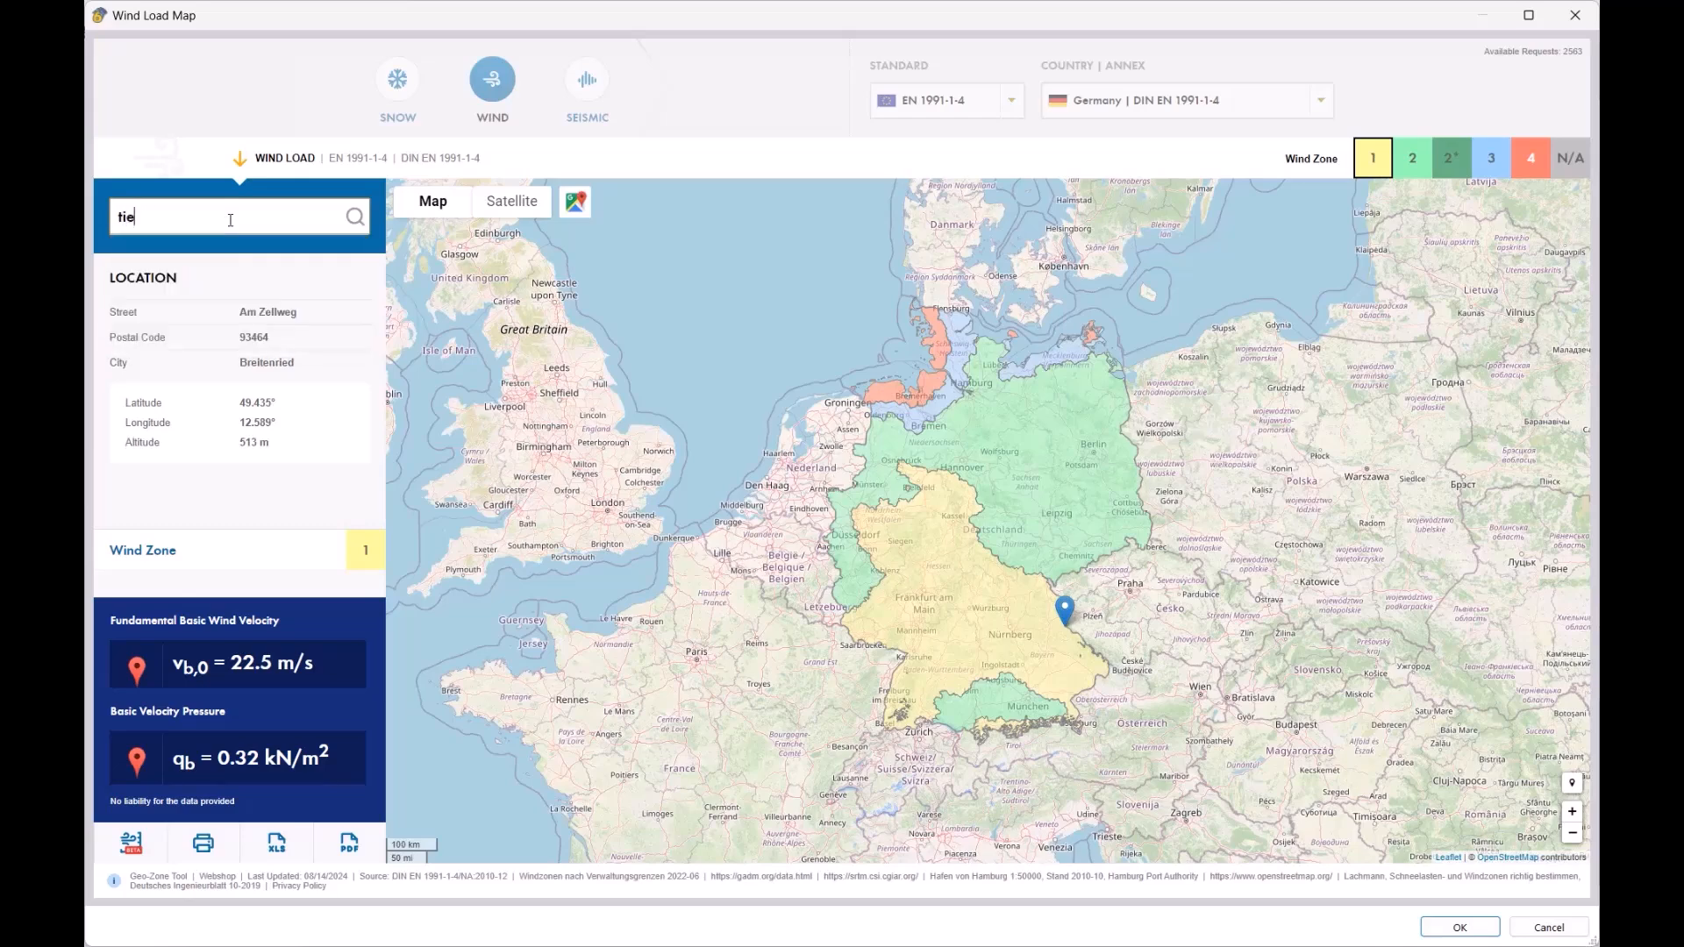
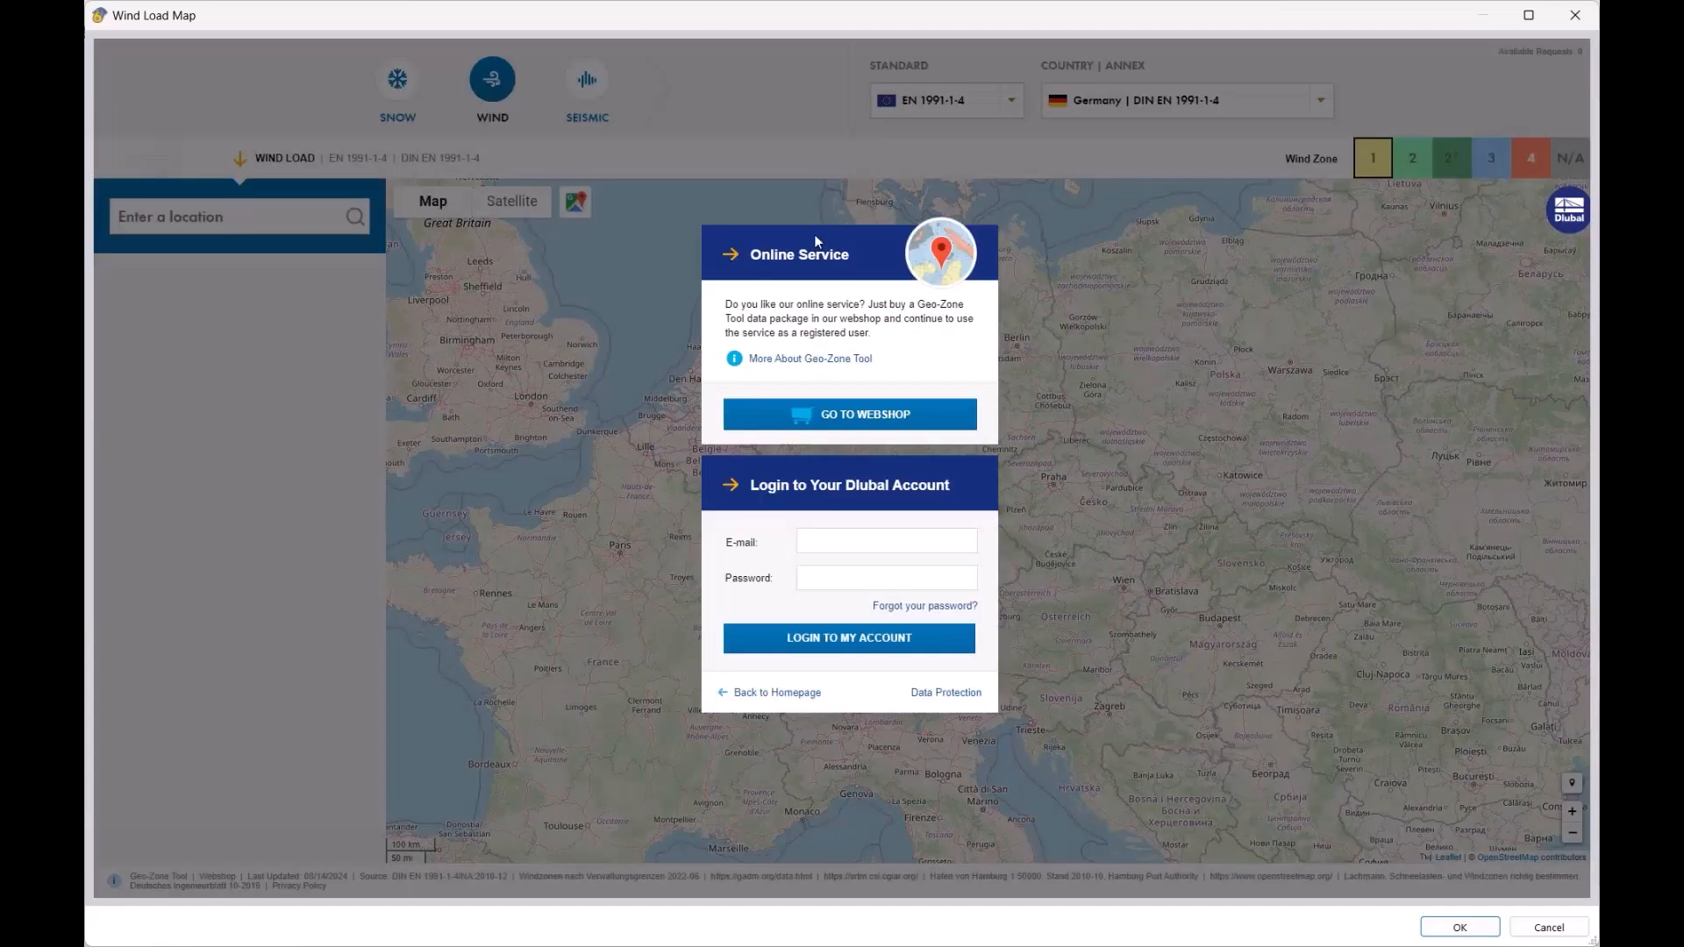
Step: Log in to the Dlubal account for the Geo-Zone Tool with the account e-mail and password
left_click(861, 544)
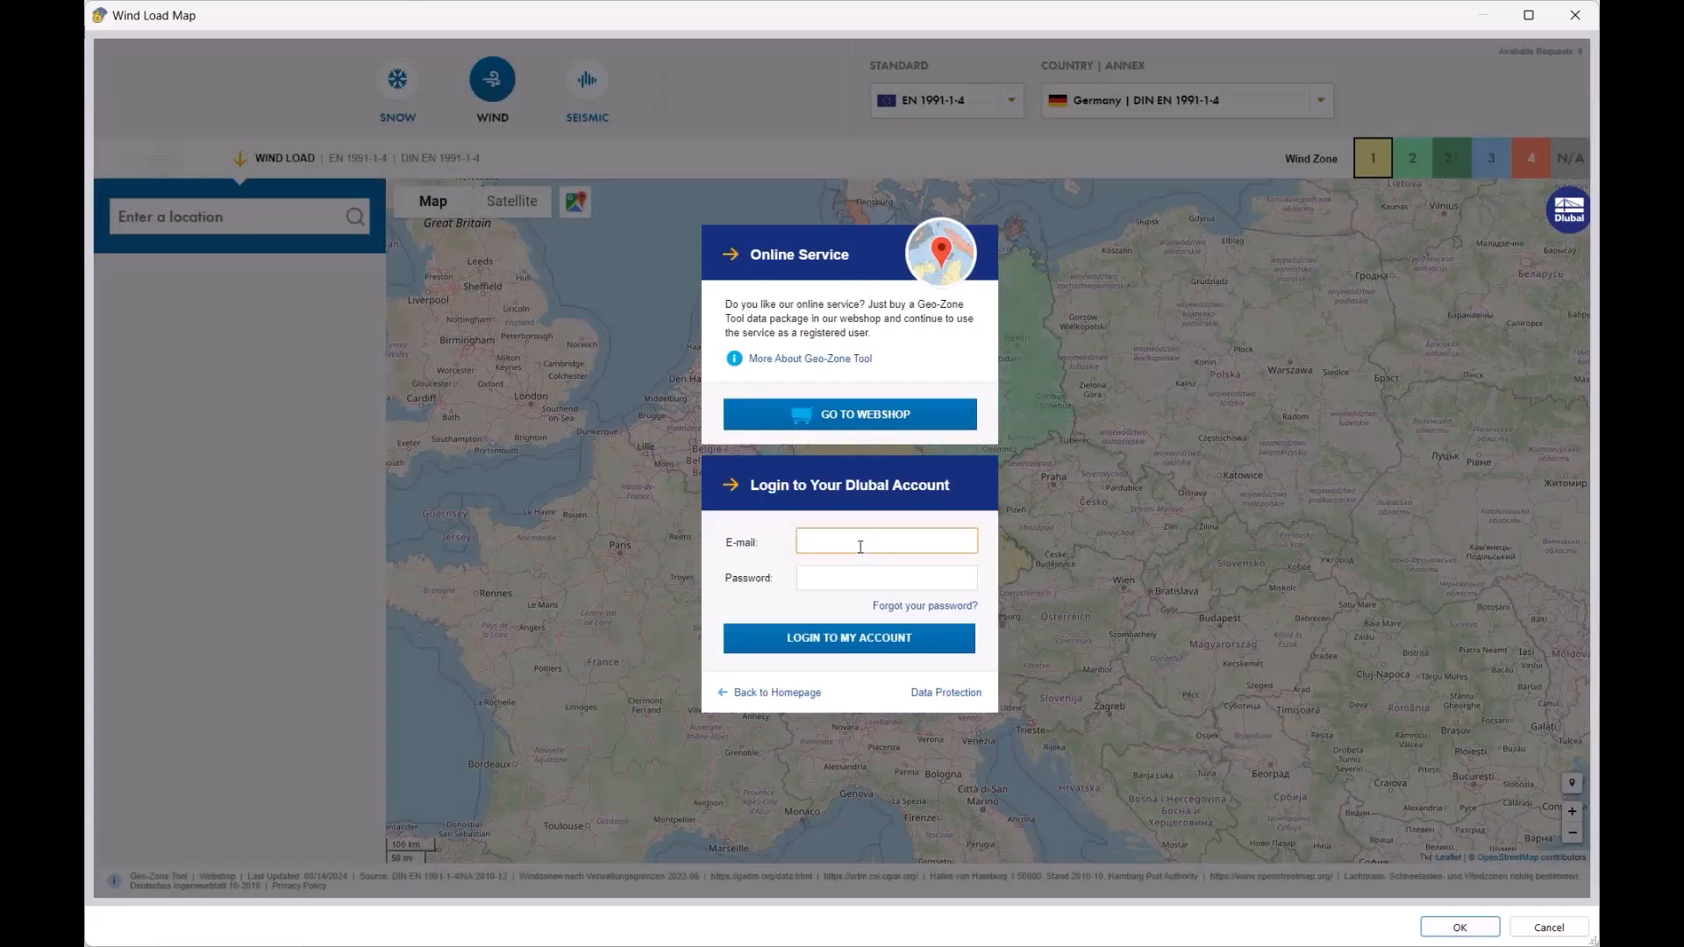
key("Tab")
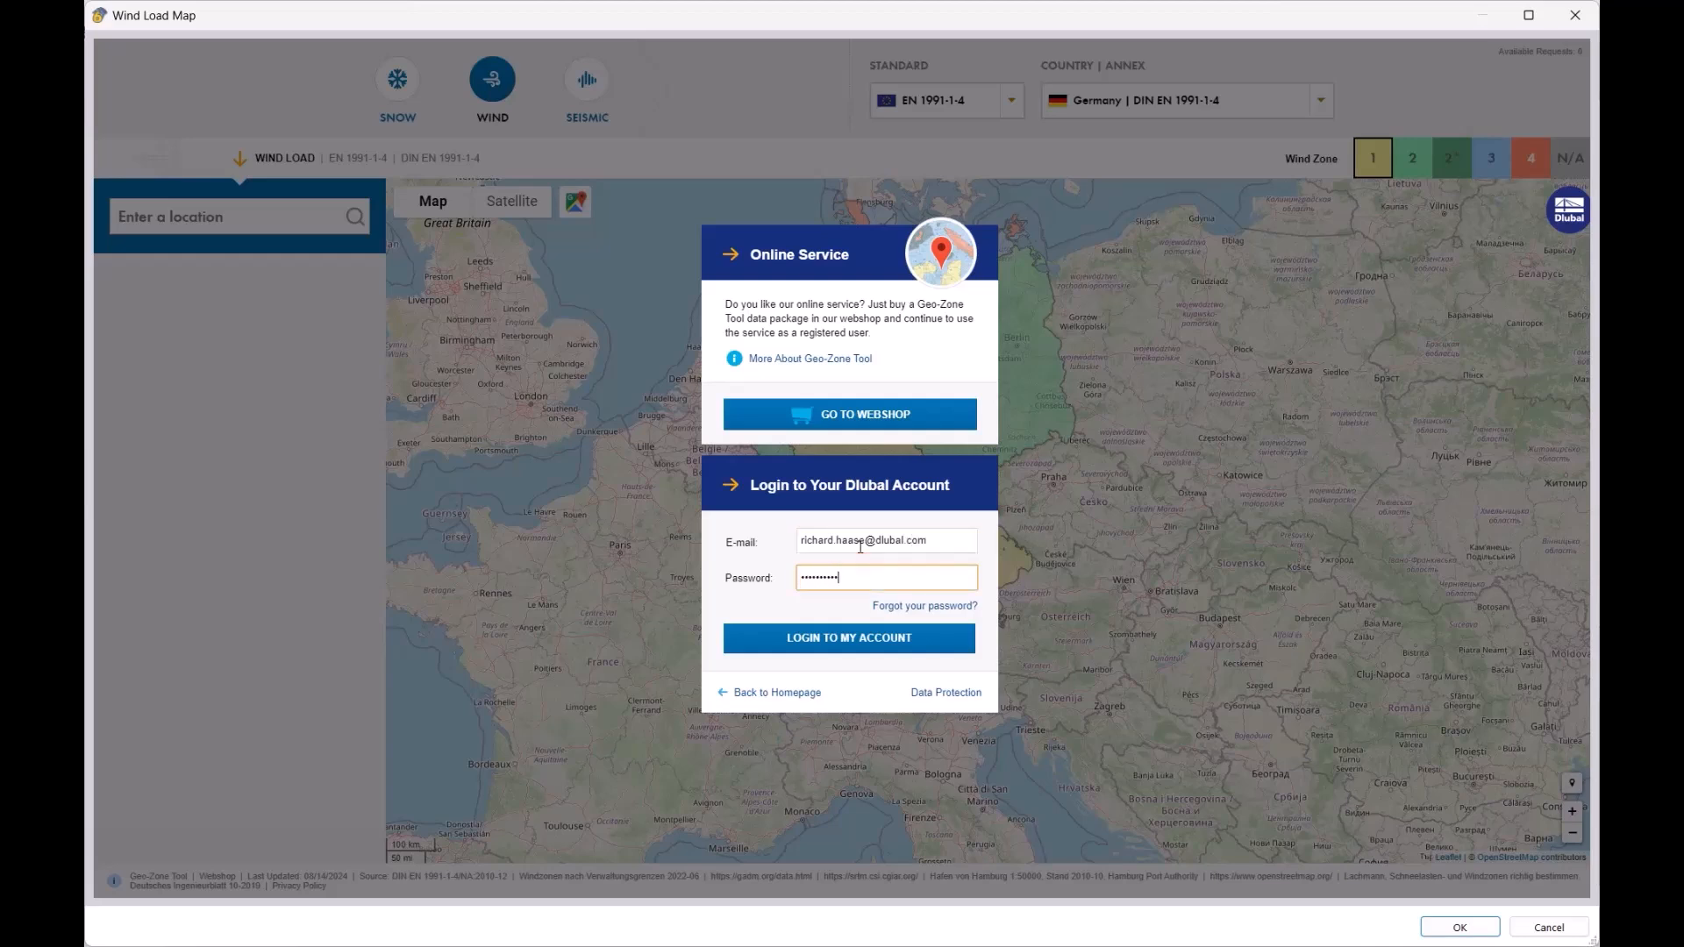
left_click(834, 647)
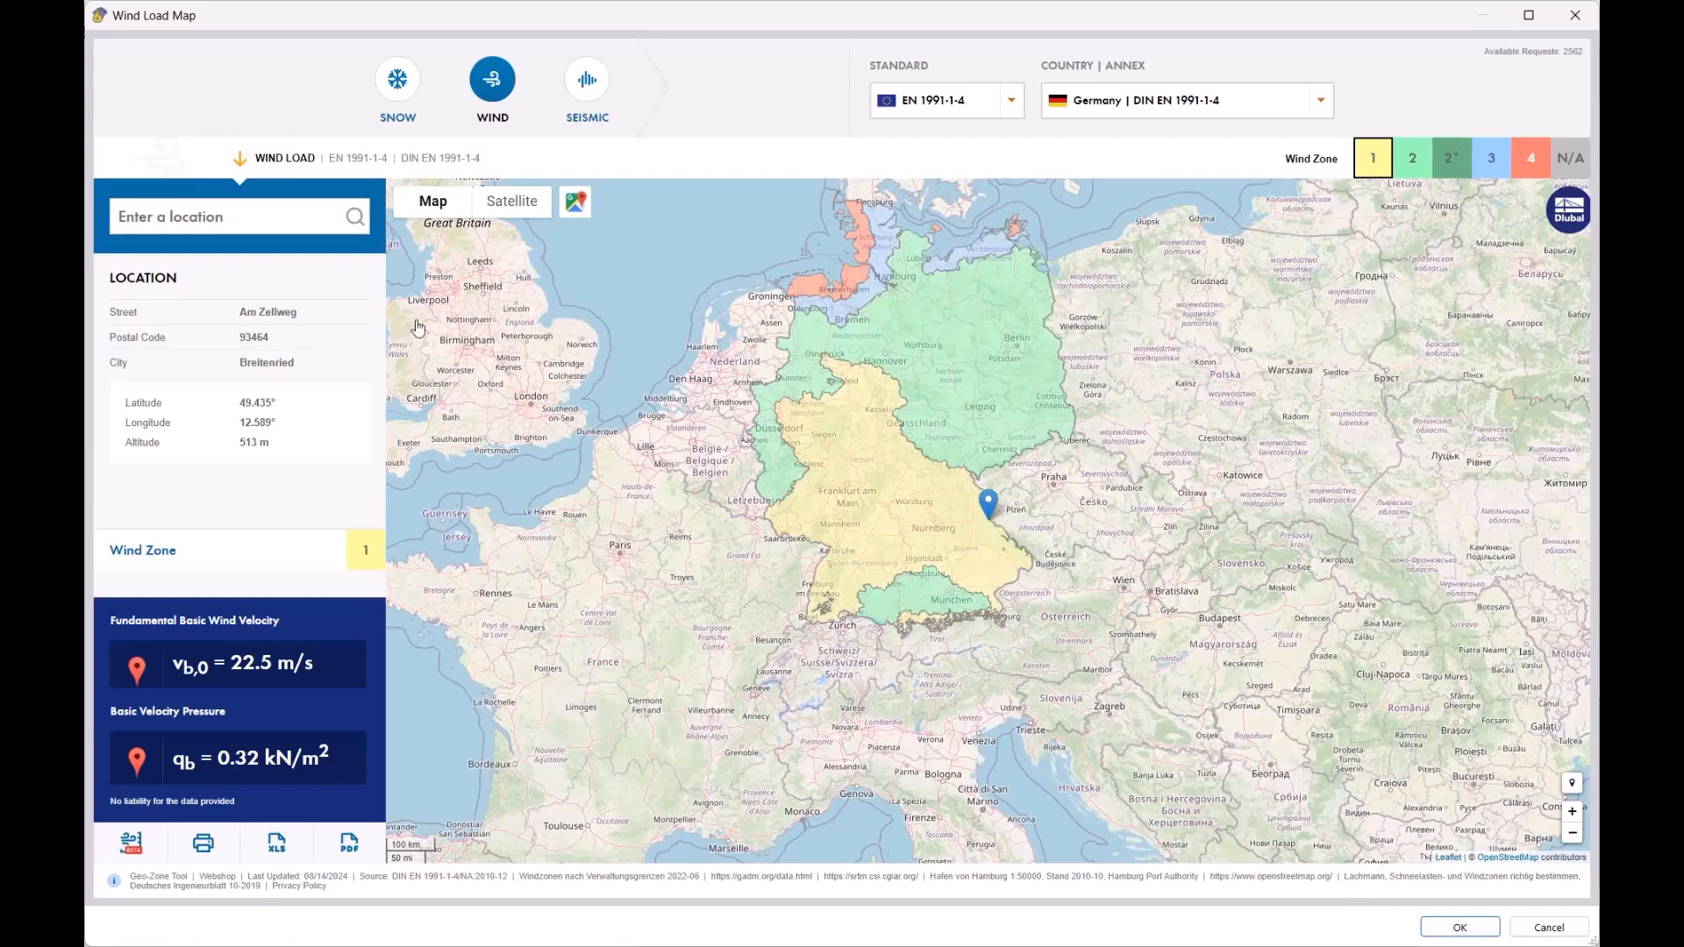
Step: Import the site location and wind load parameters from the map into the wizard and review them
left_click(1460, 927)
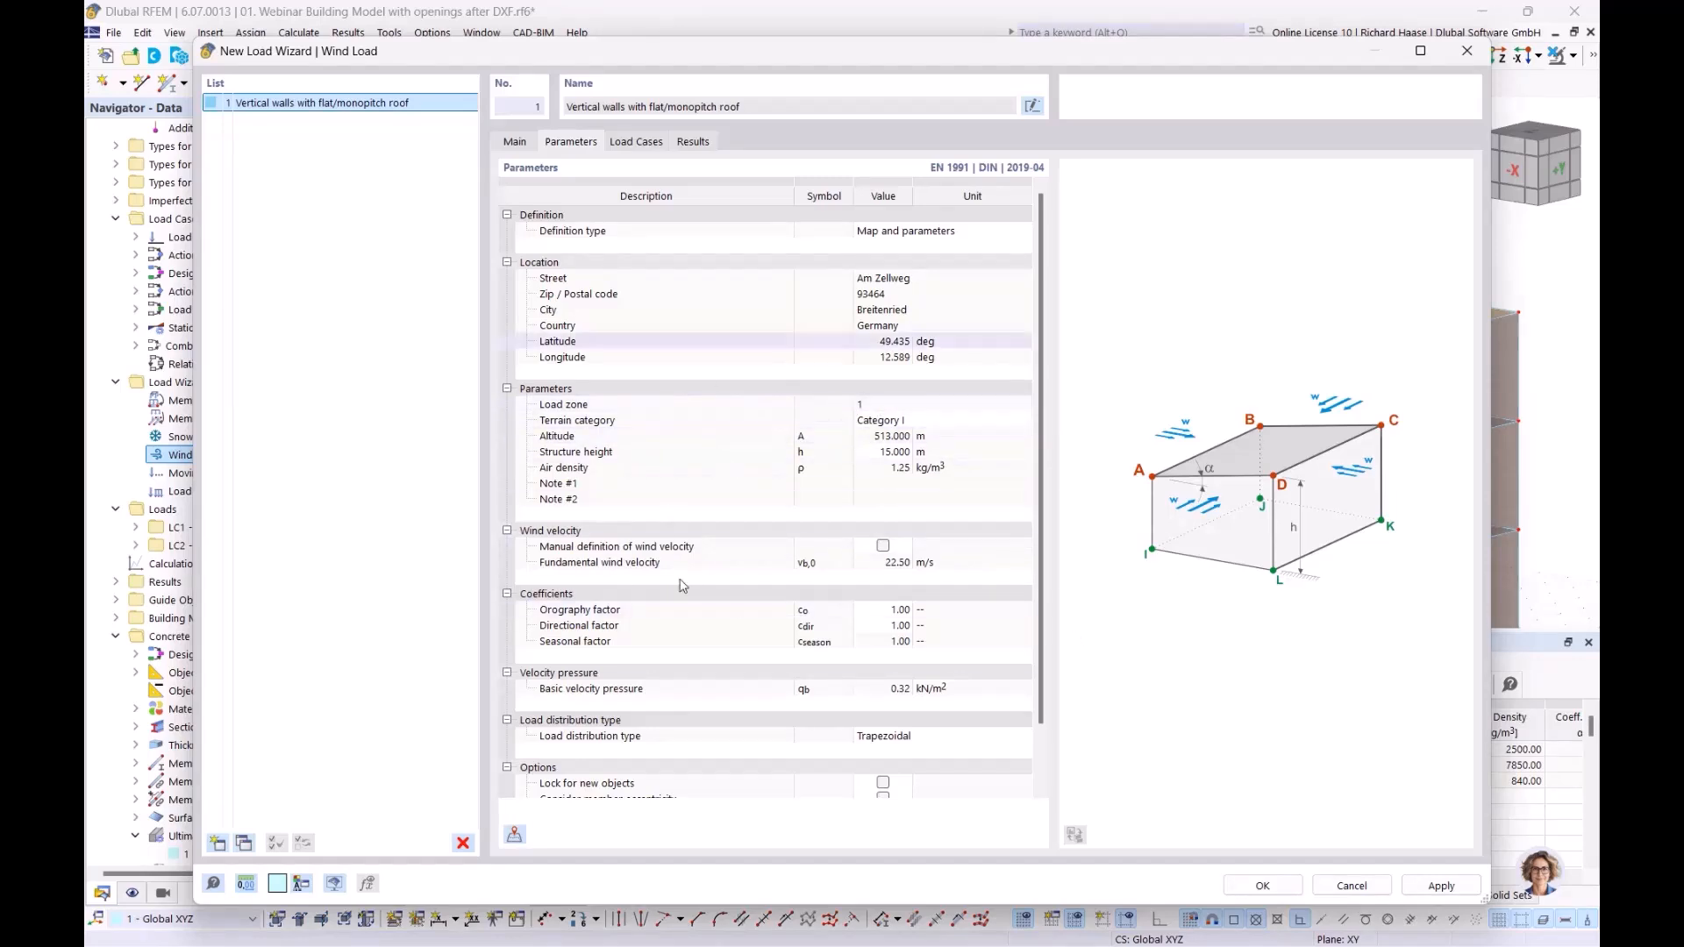
scroll(770, 571, "down", 1)
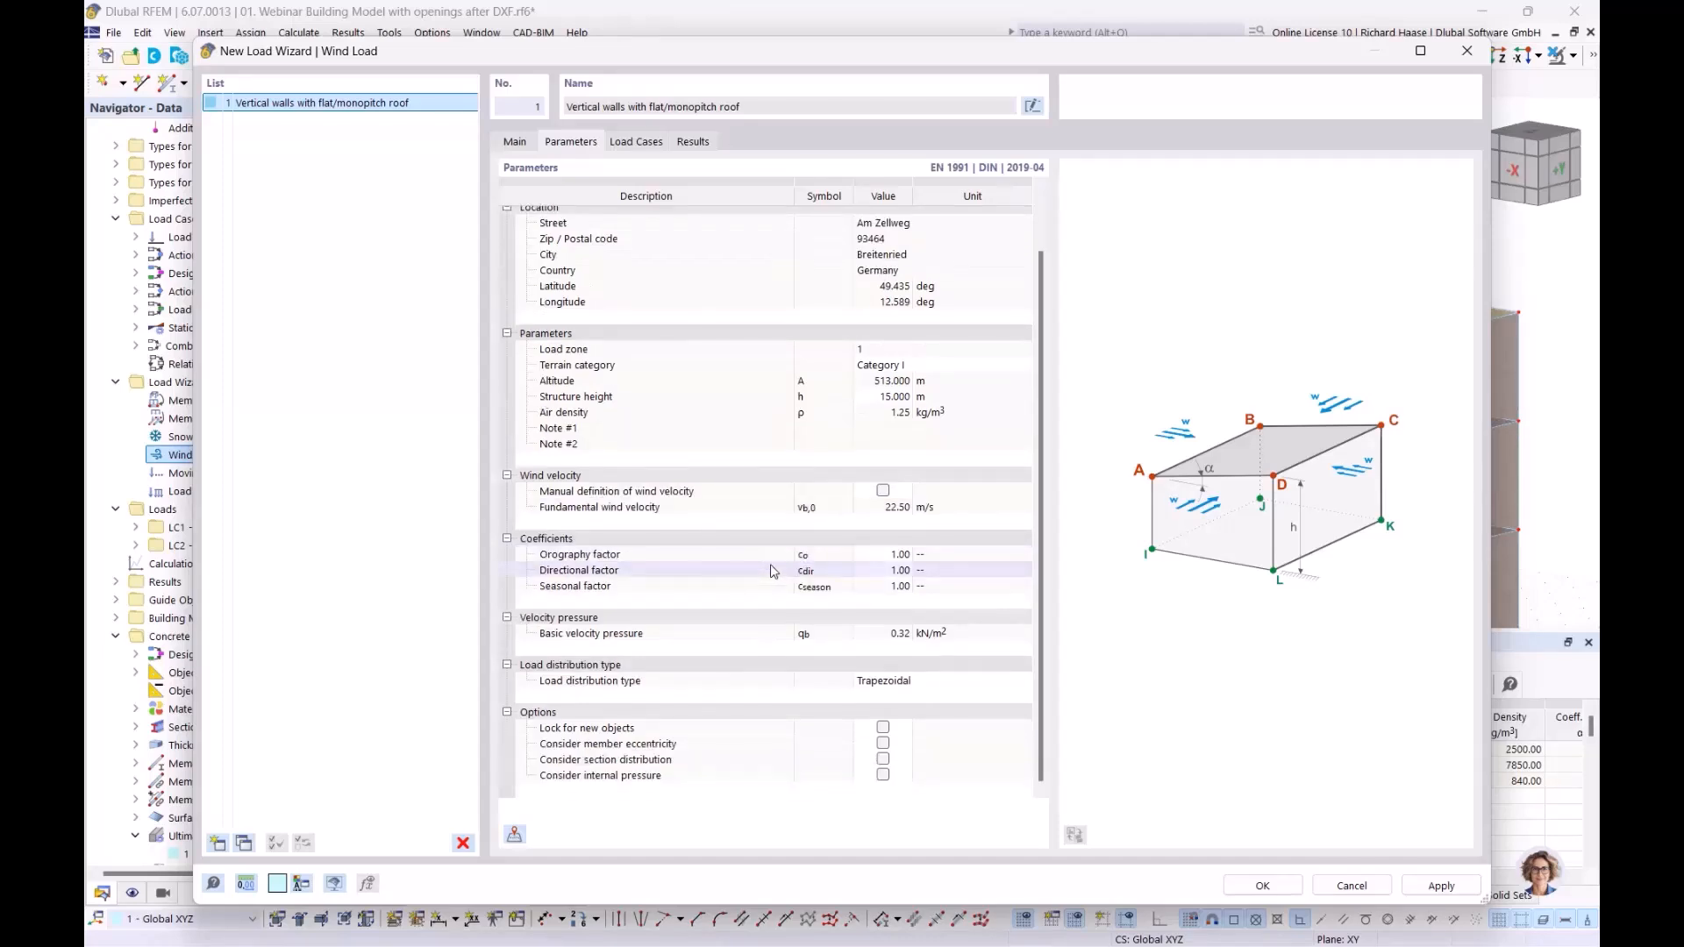
scroll(770, 571, "up", 1)
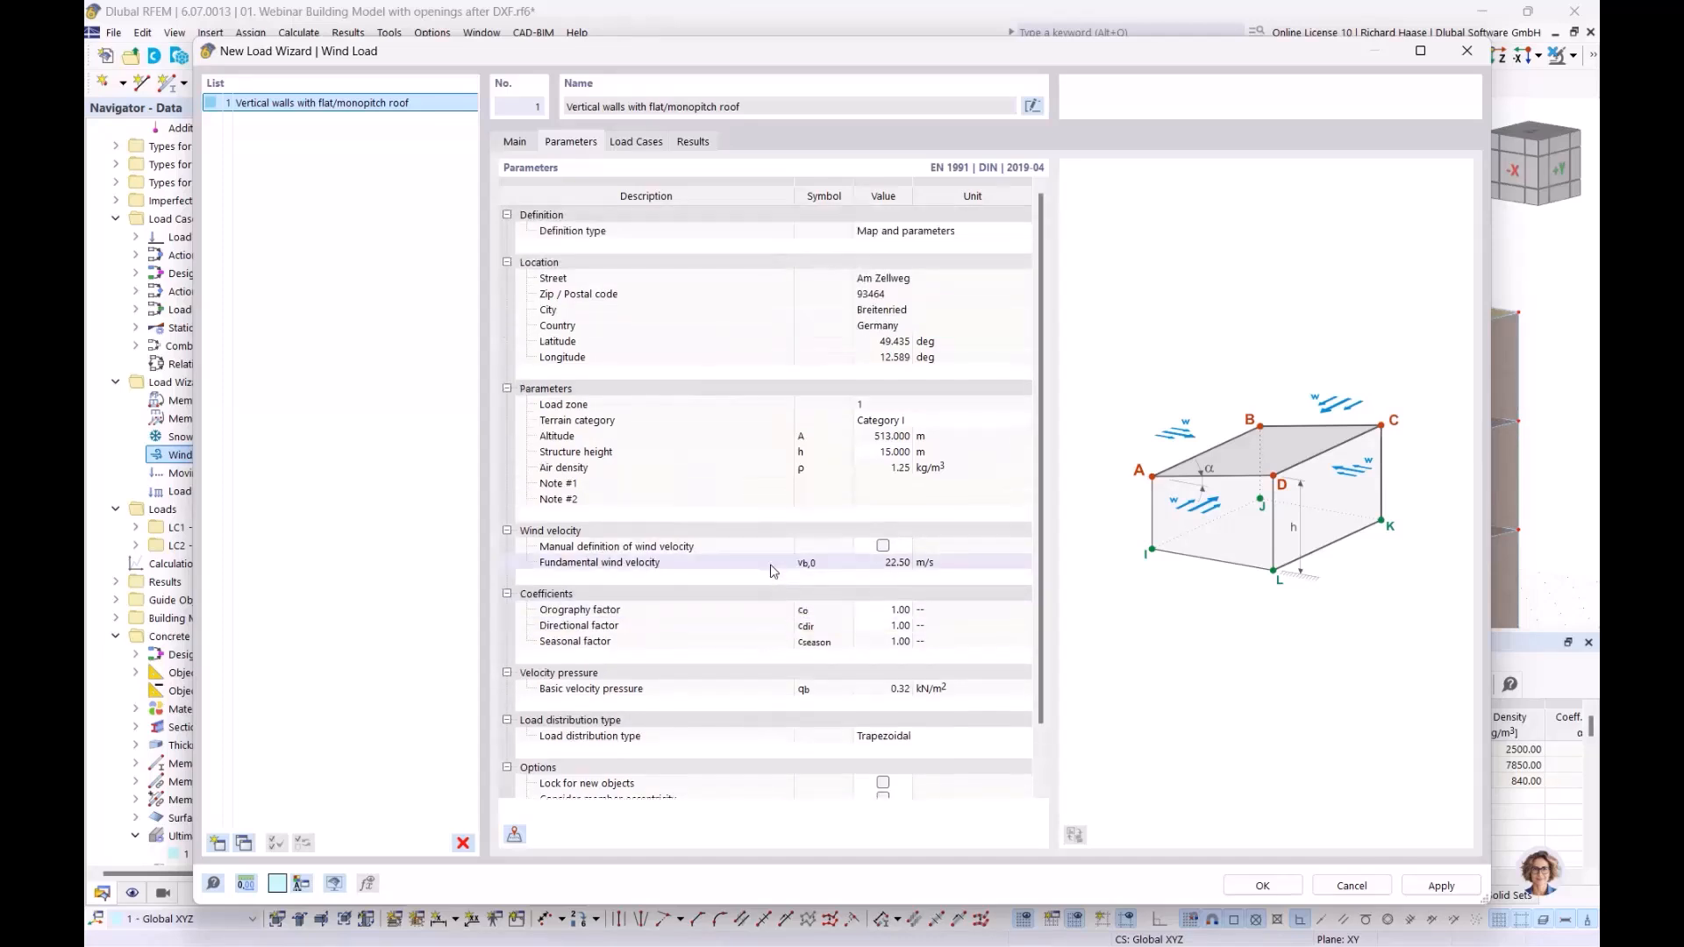
Step: Generate load cases w+ and w- for wind perpendicular to all four walls and accept the wizard
left_click(637, 142)
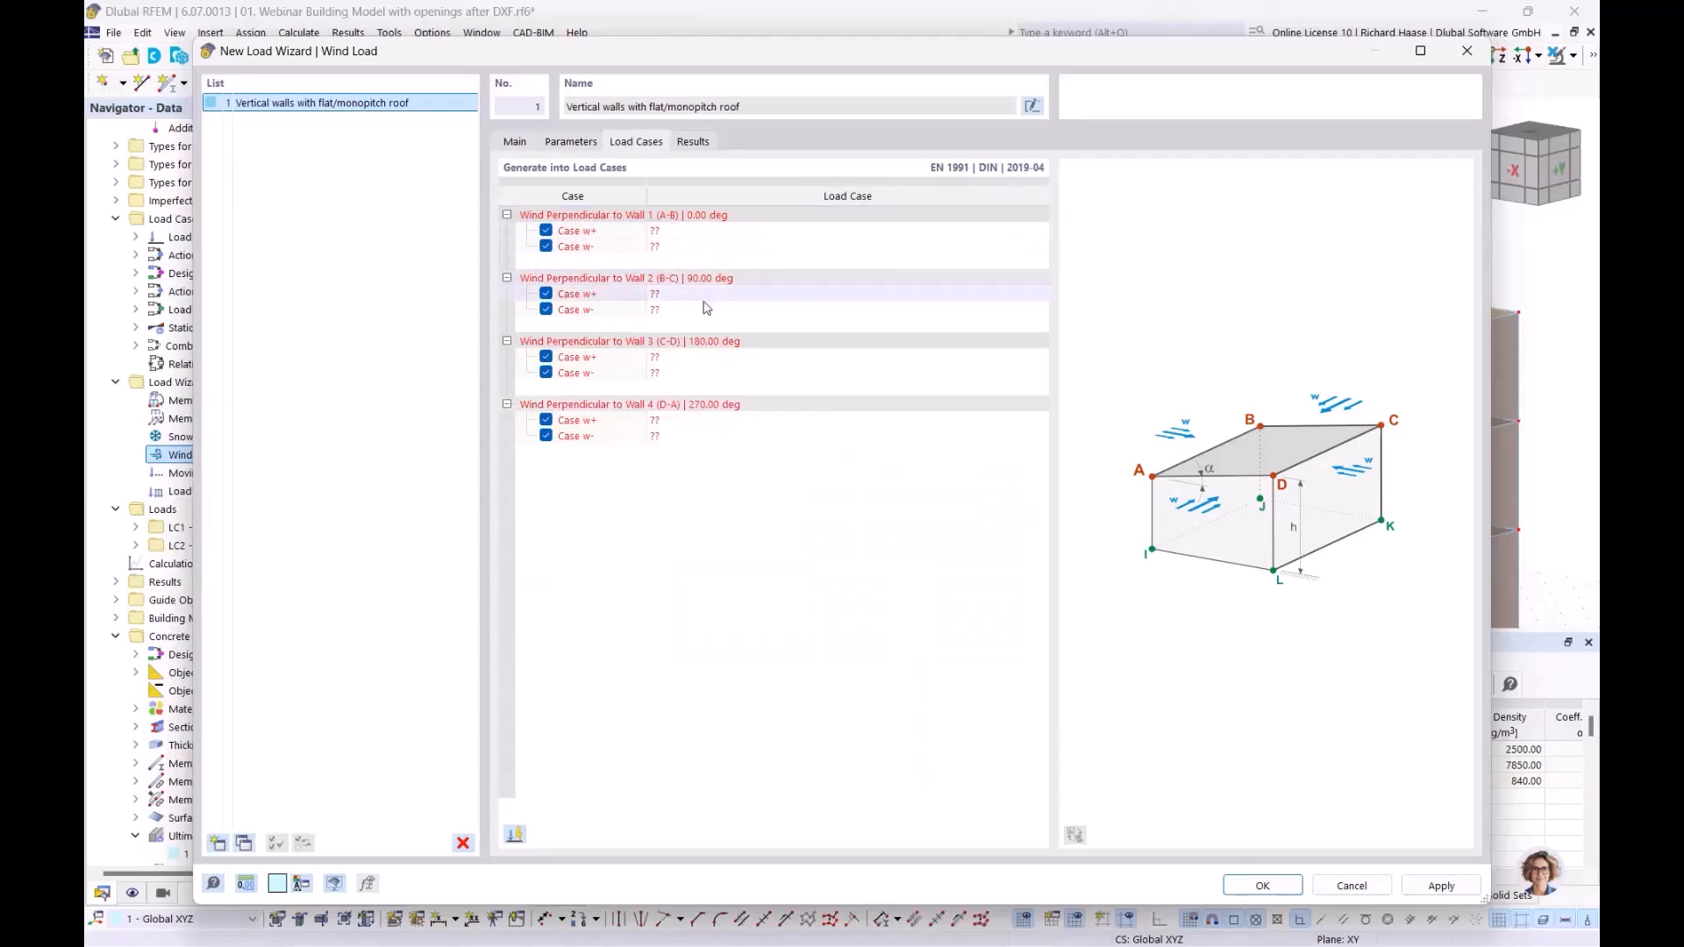
left_click(516, 838)
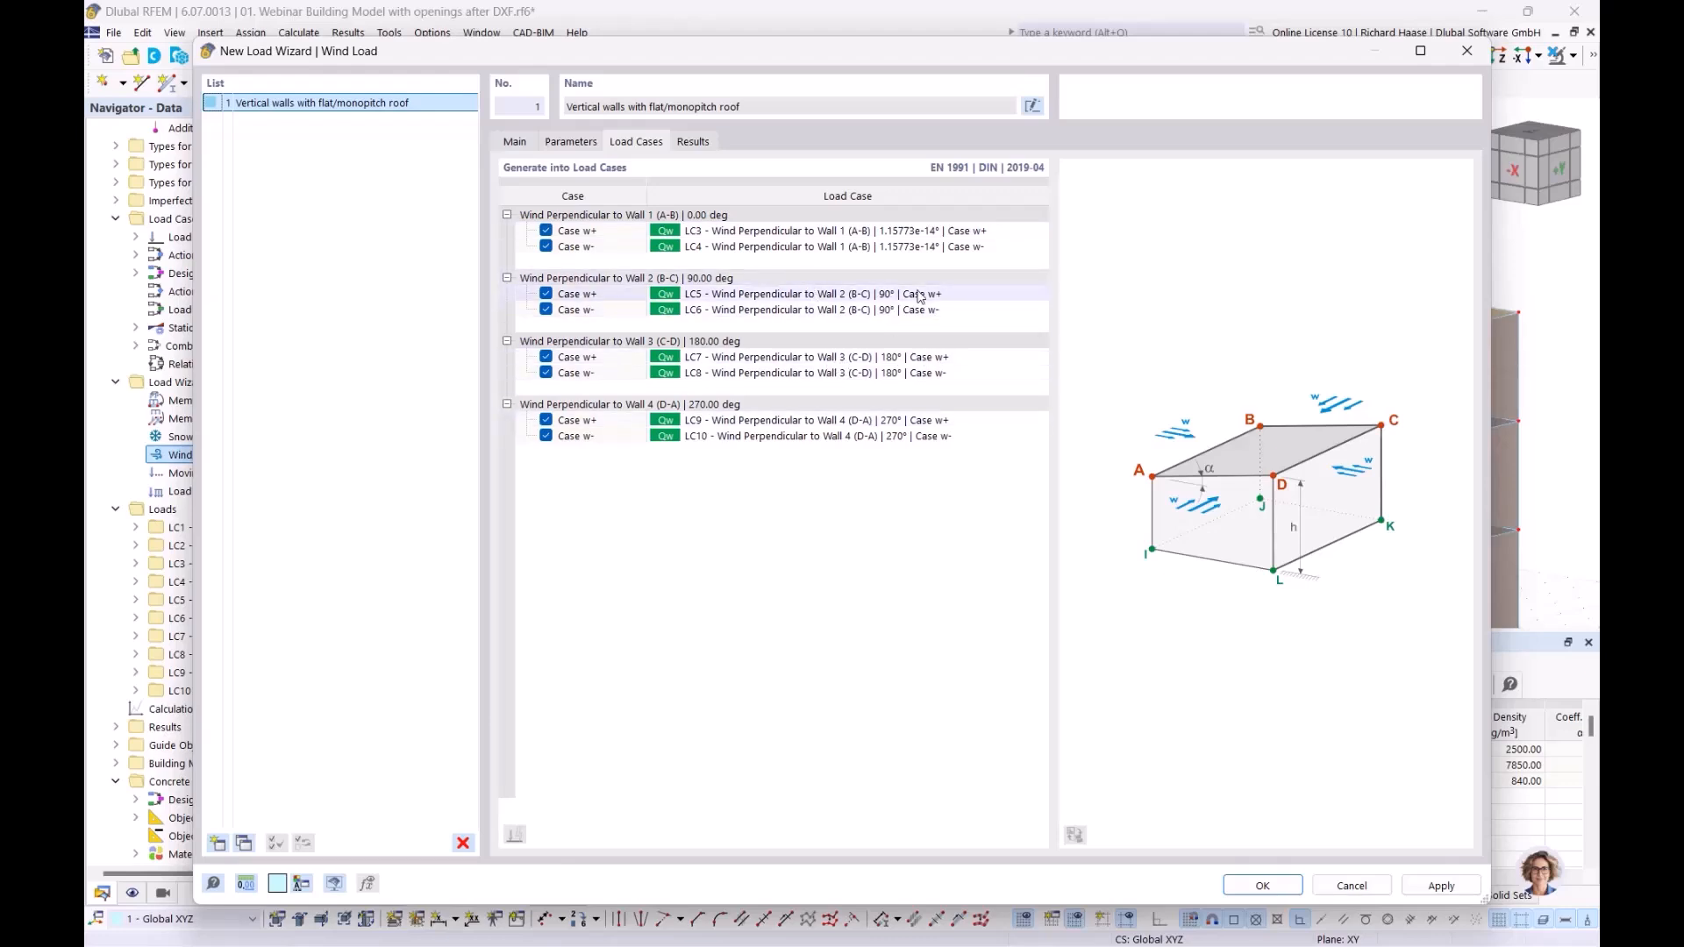
left_click(1286, 891)
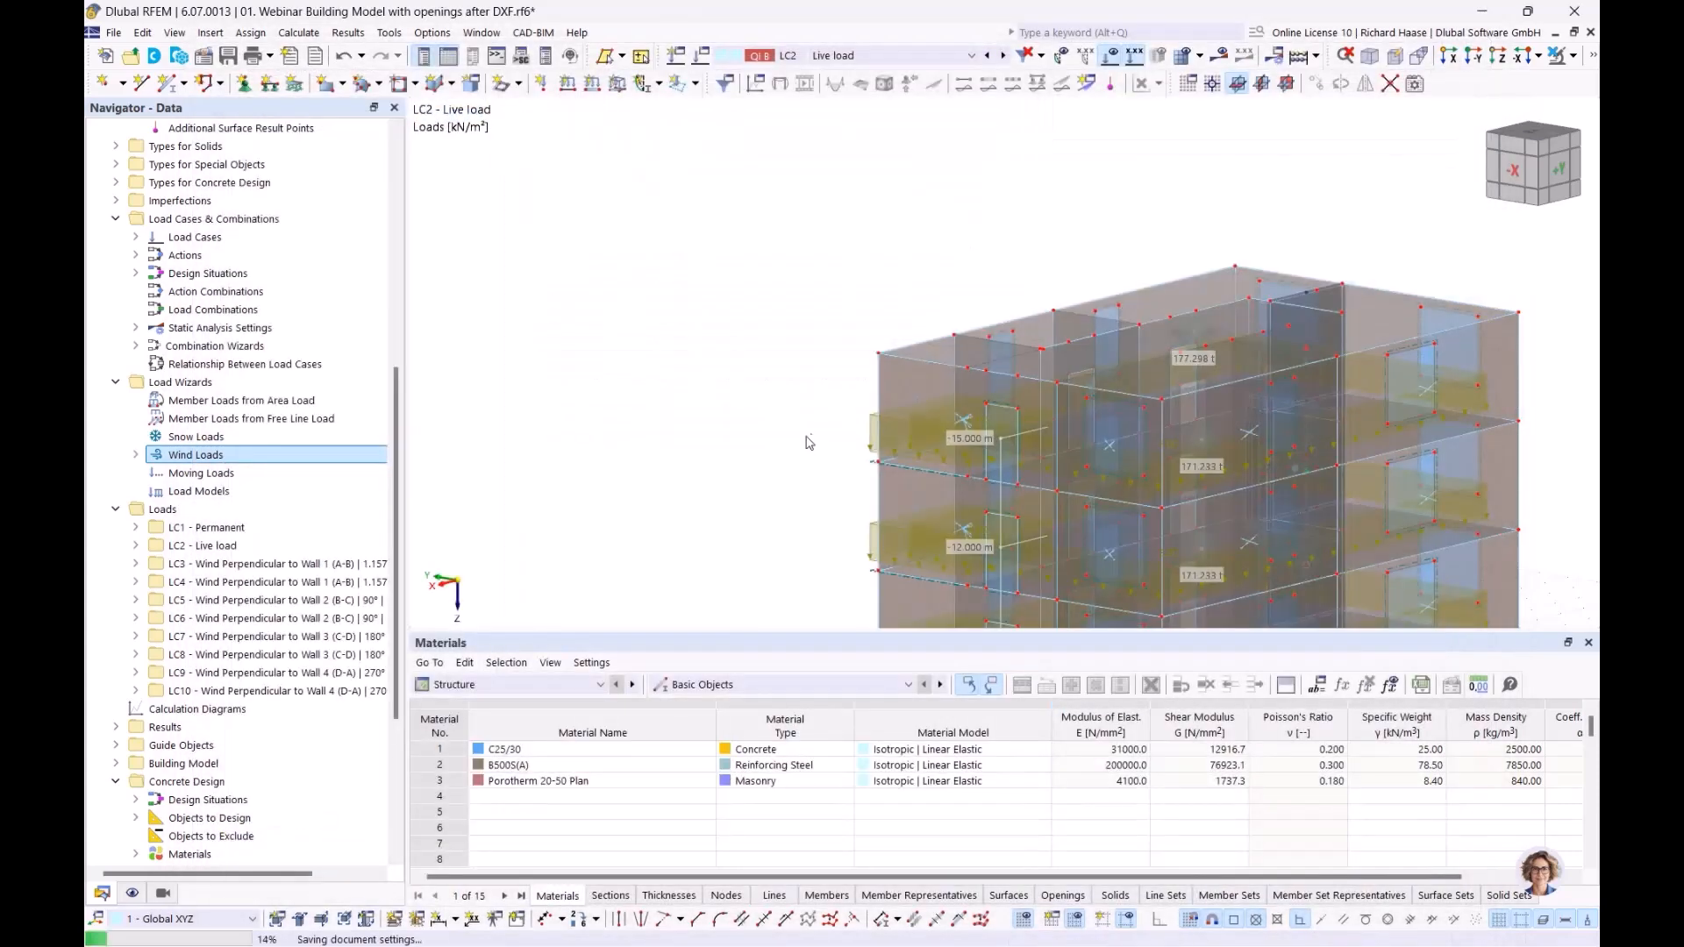
Step: Review the generated wind loads on the building for load cases LC3 to LC6 and LC8, including in the -Y view
scroll(261, 654, "down", 4)
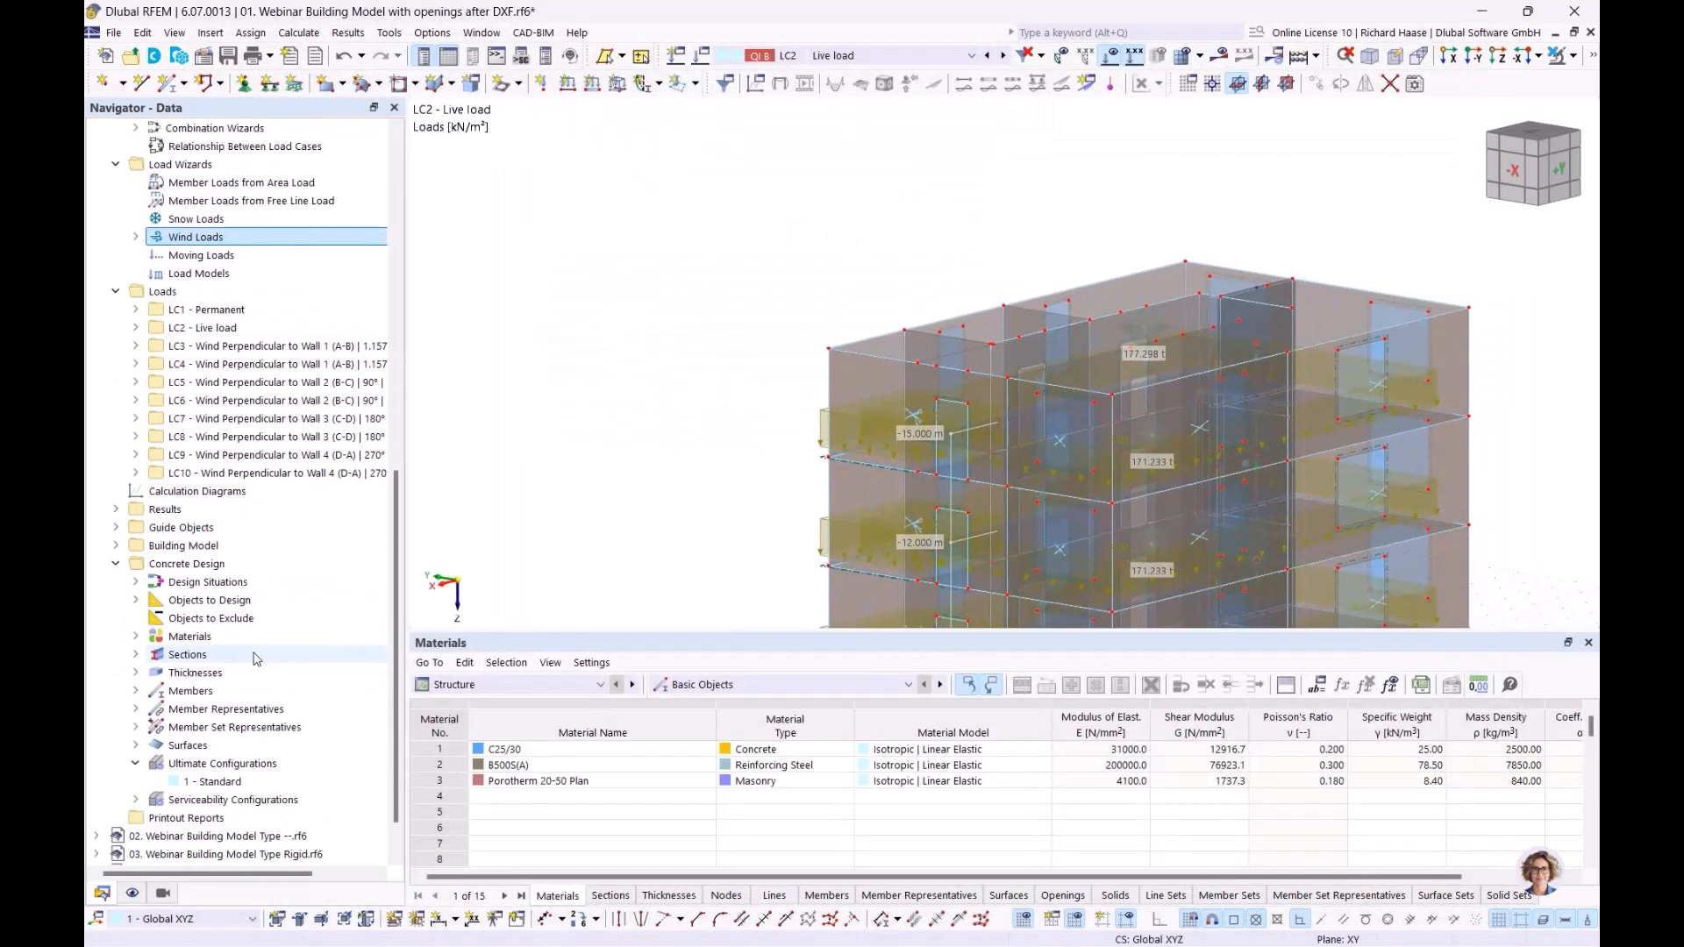
scroll(260, 654, "up", 1)
left_click(263, 400)
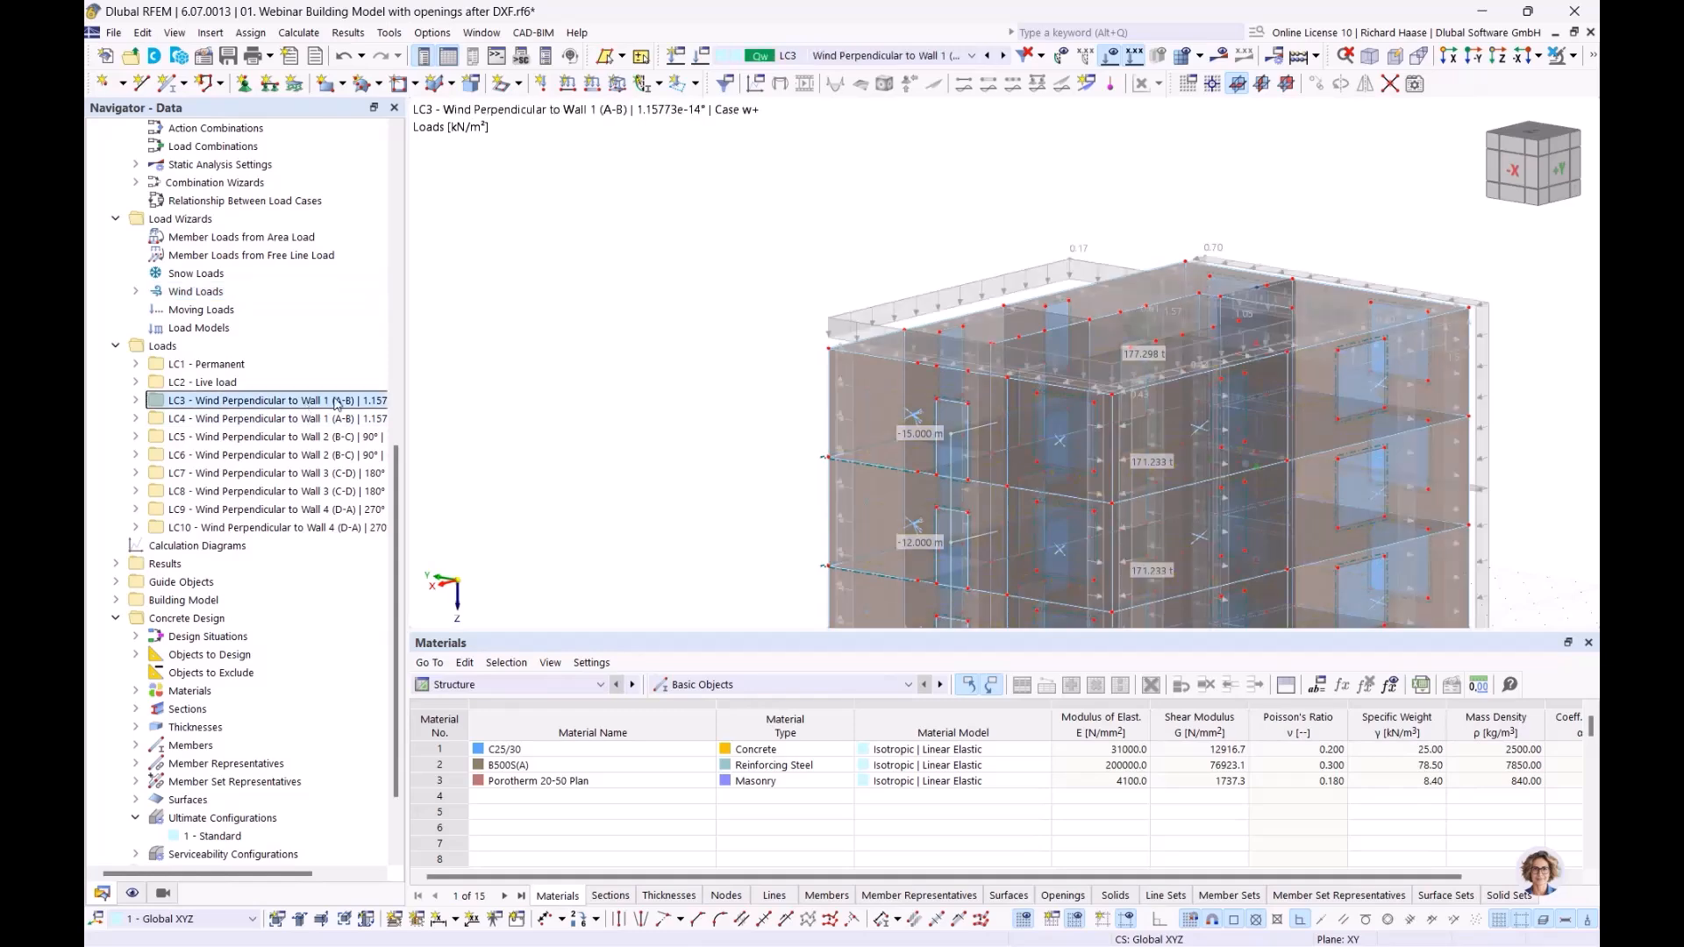
middle_click_drag(768, 195, 1157, 341)
scroll(1002, 397, "down", 1)
left_click(223, 420)
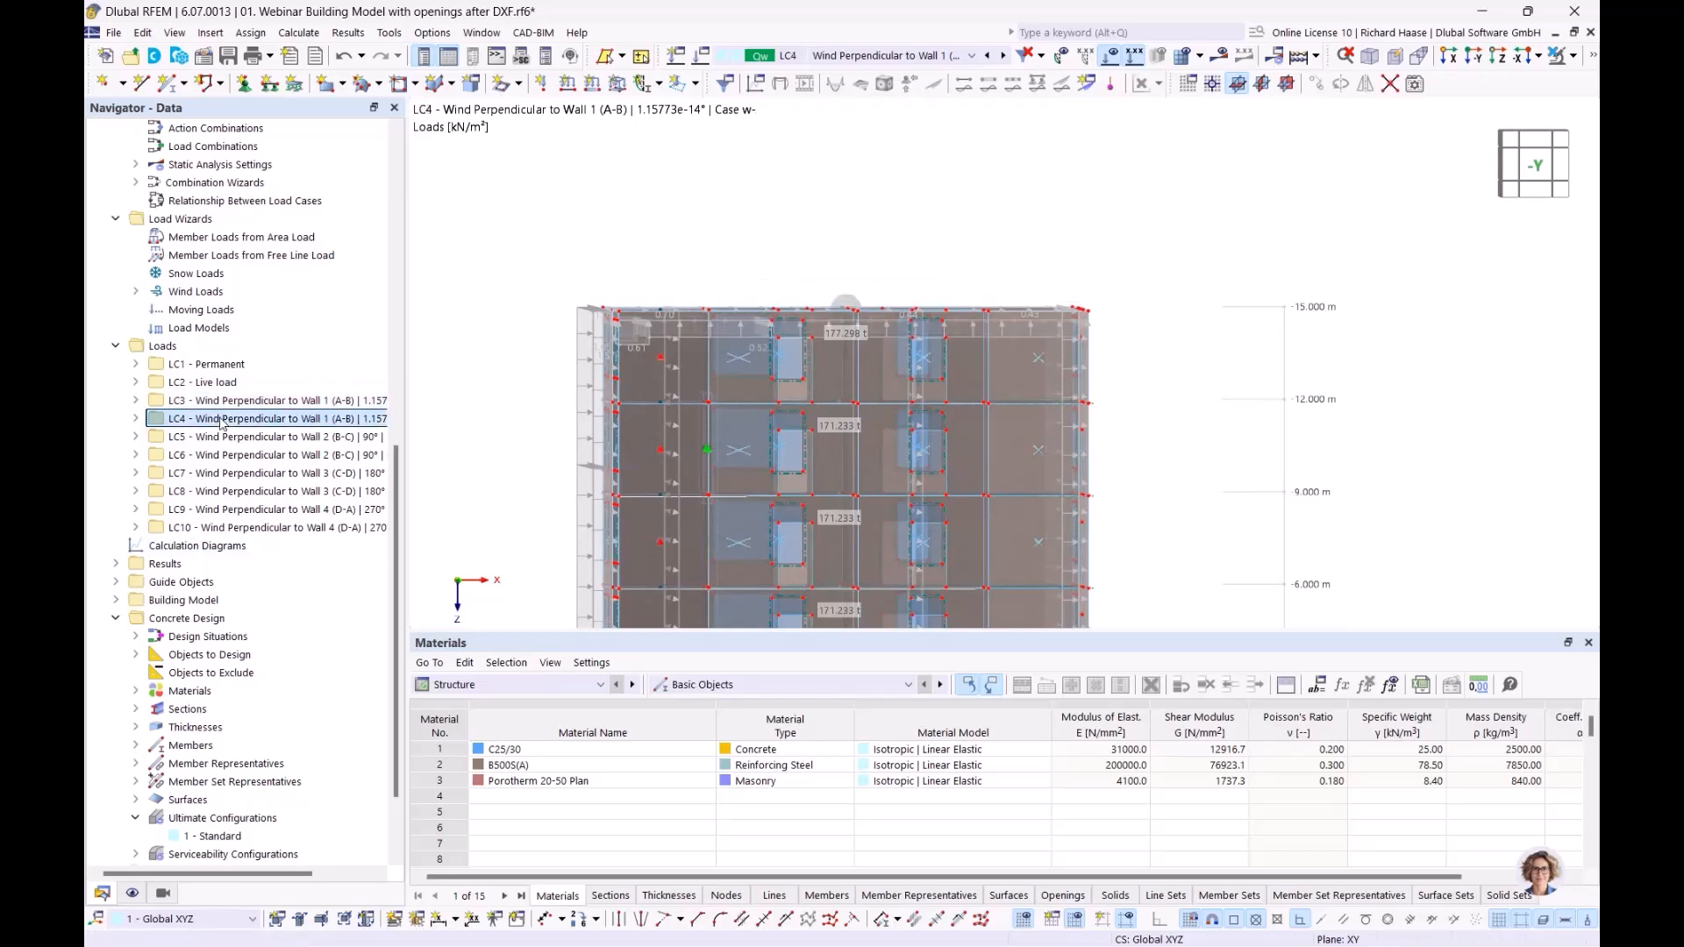
left_click(223, 439)
left_click(220, 456)
left_click(230, 492)
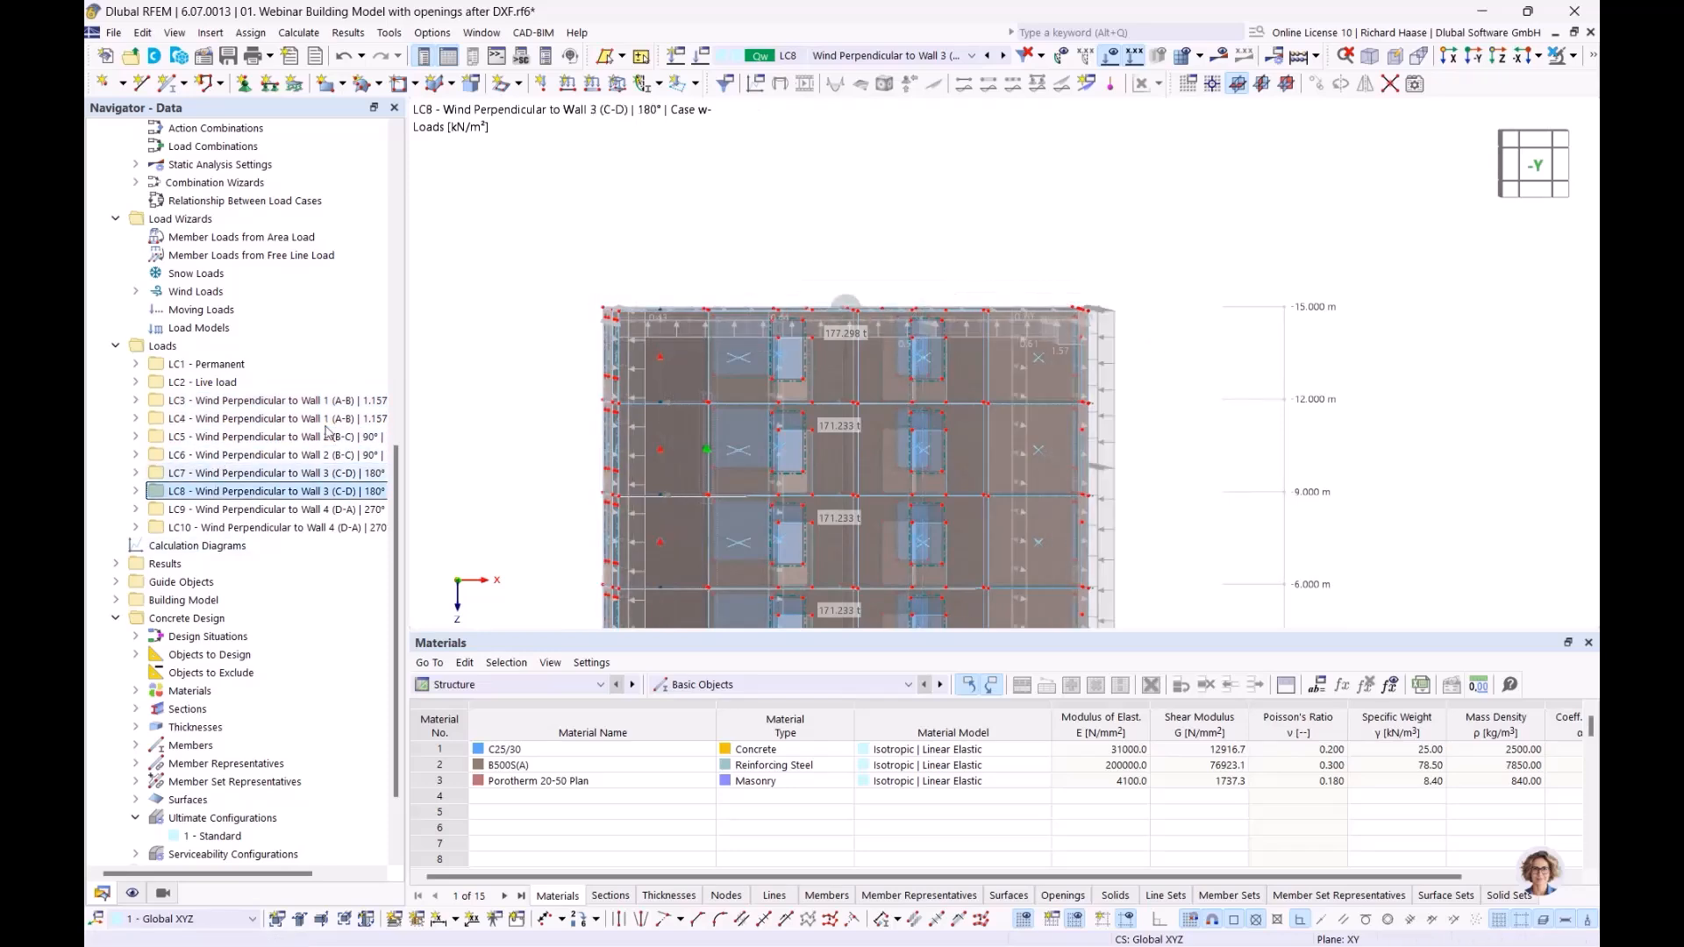
scroll(909, 225, "down", 2)
middle_click_drag(844, 247, 793, 271, "ctrl")
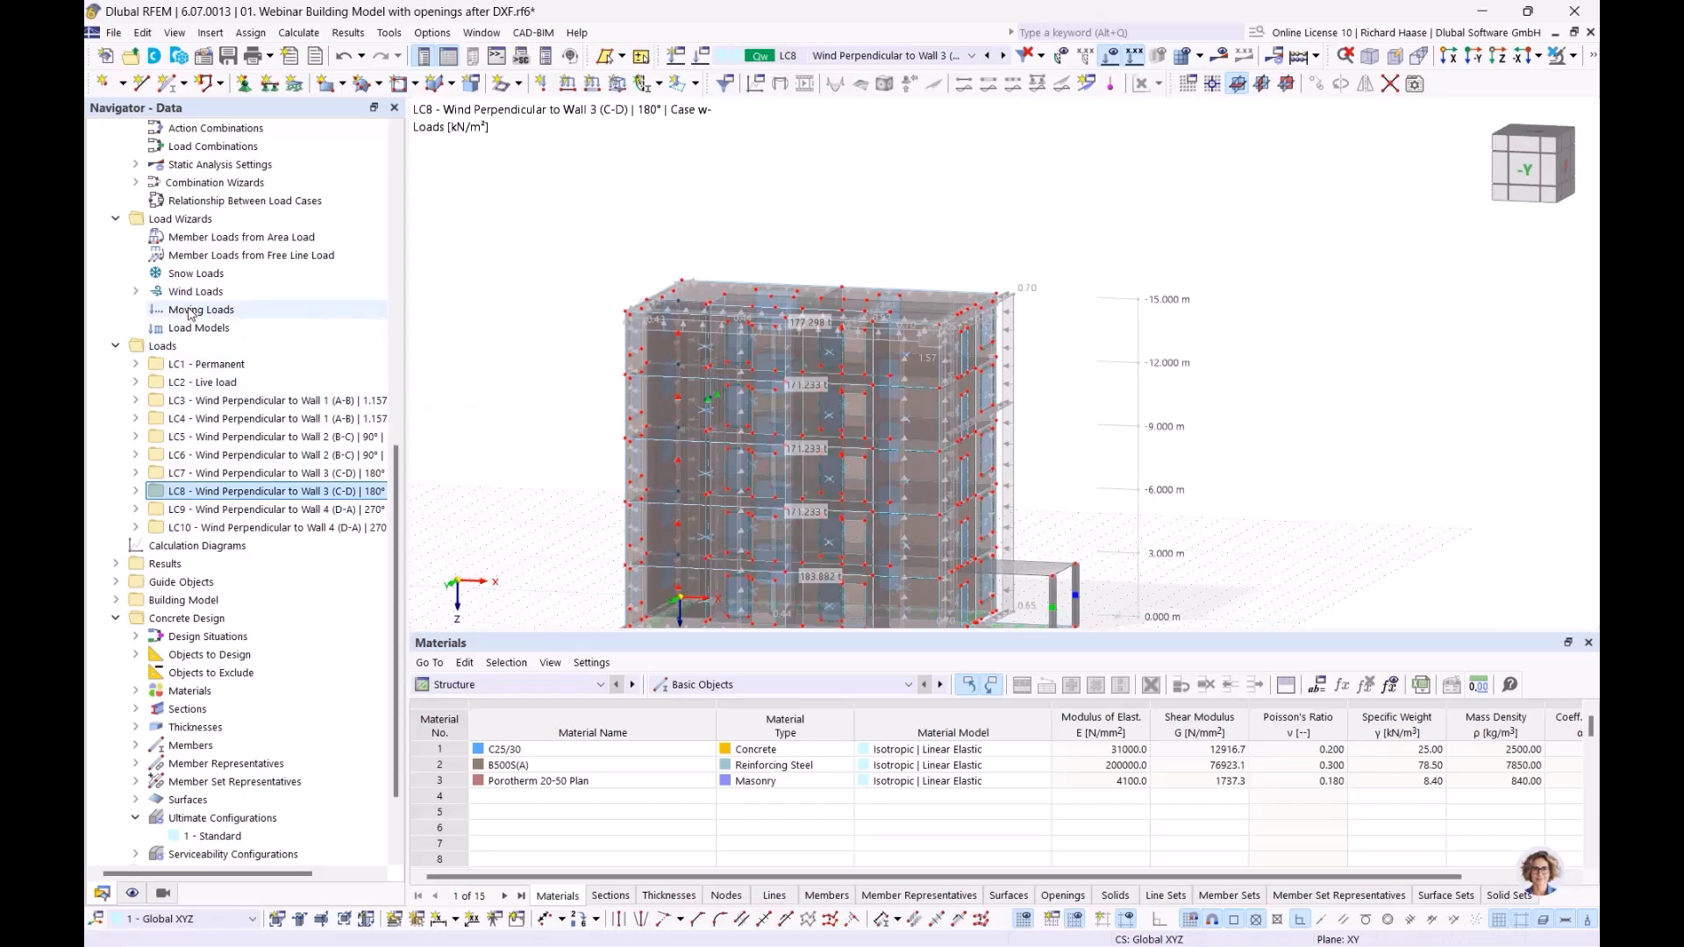
left_click(196, 275)
right_click(186, 273)
key("Escape")
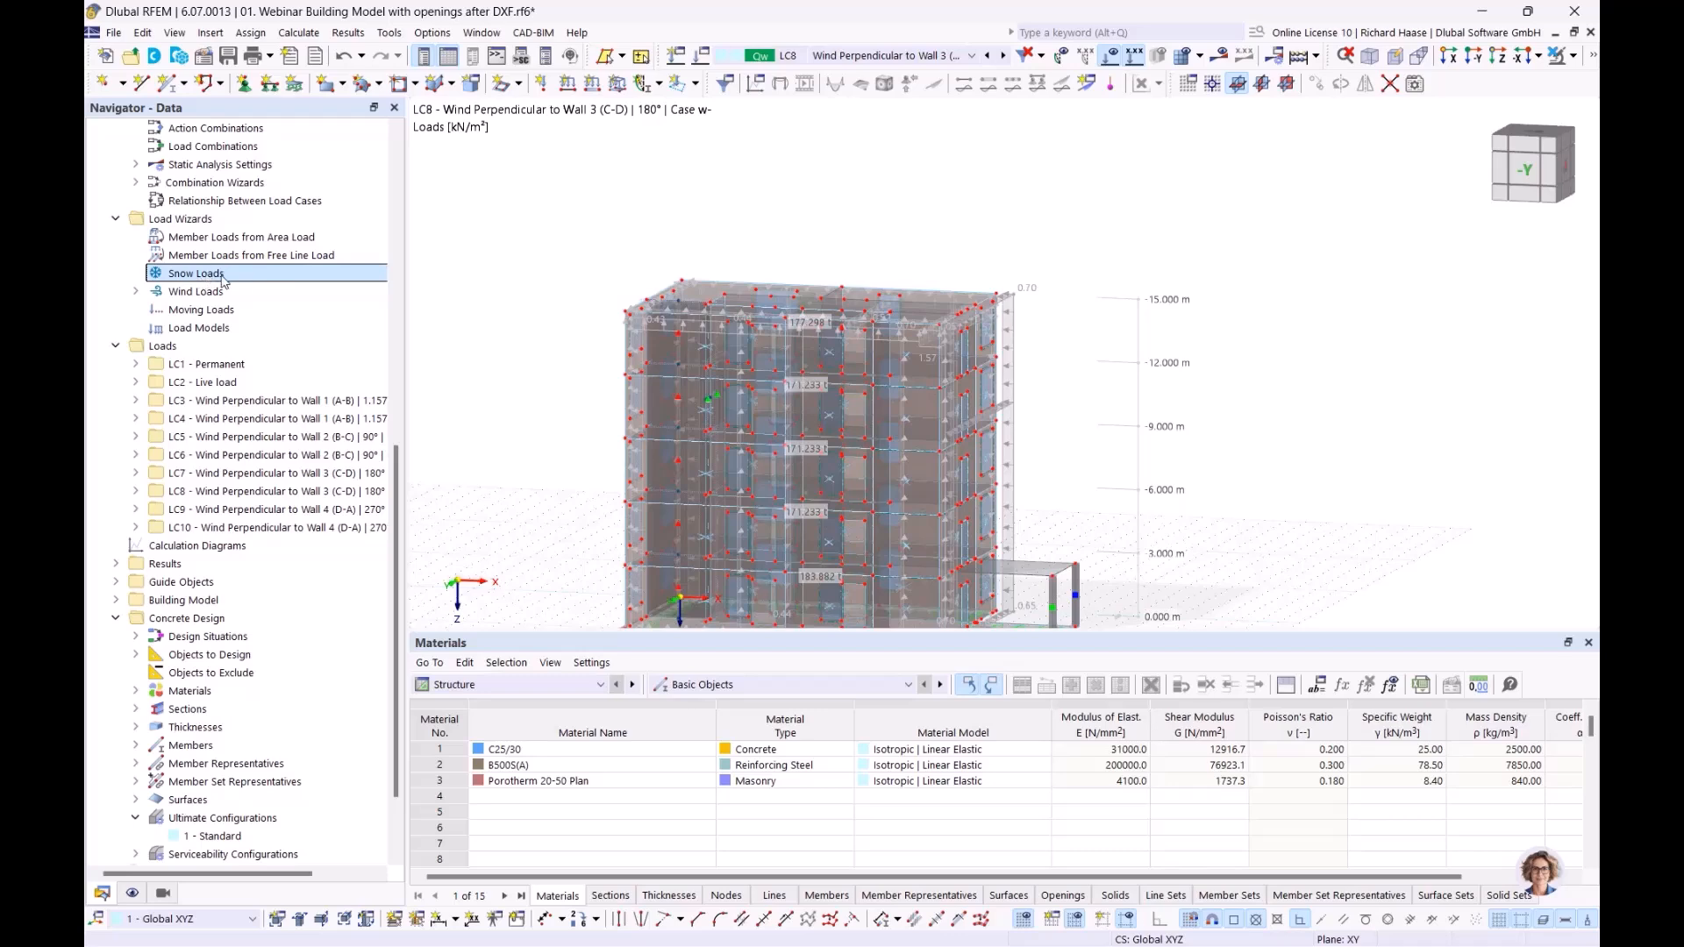
middle_click_drag(1103, 459, 1055, 491, "ctrl")
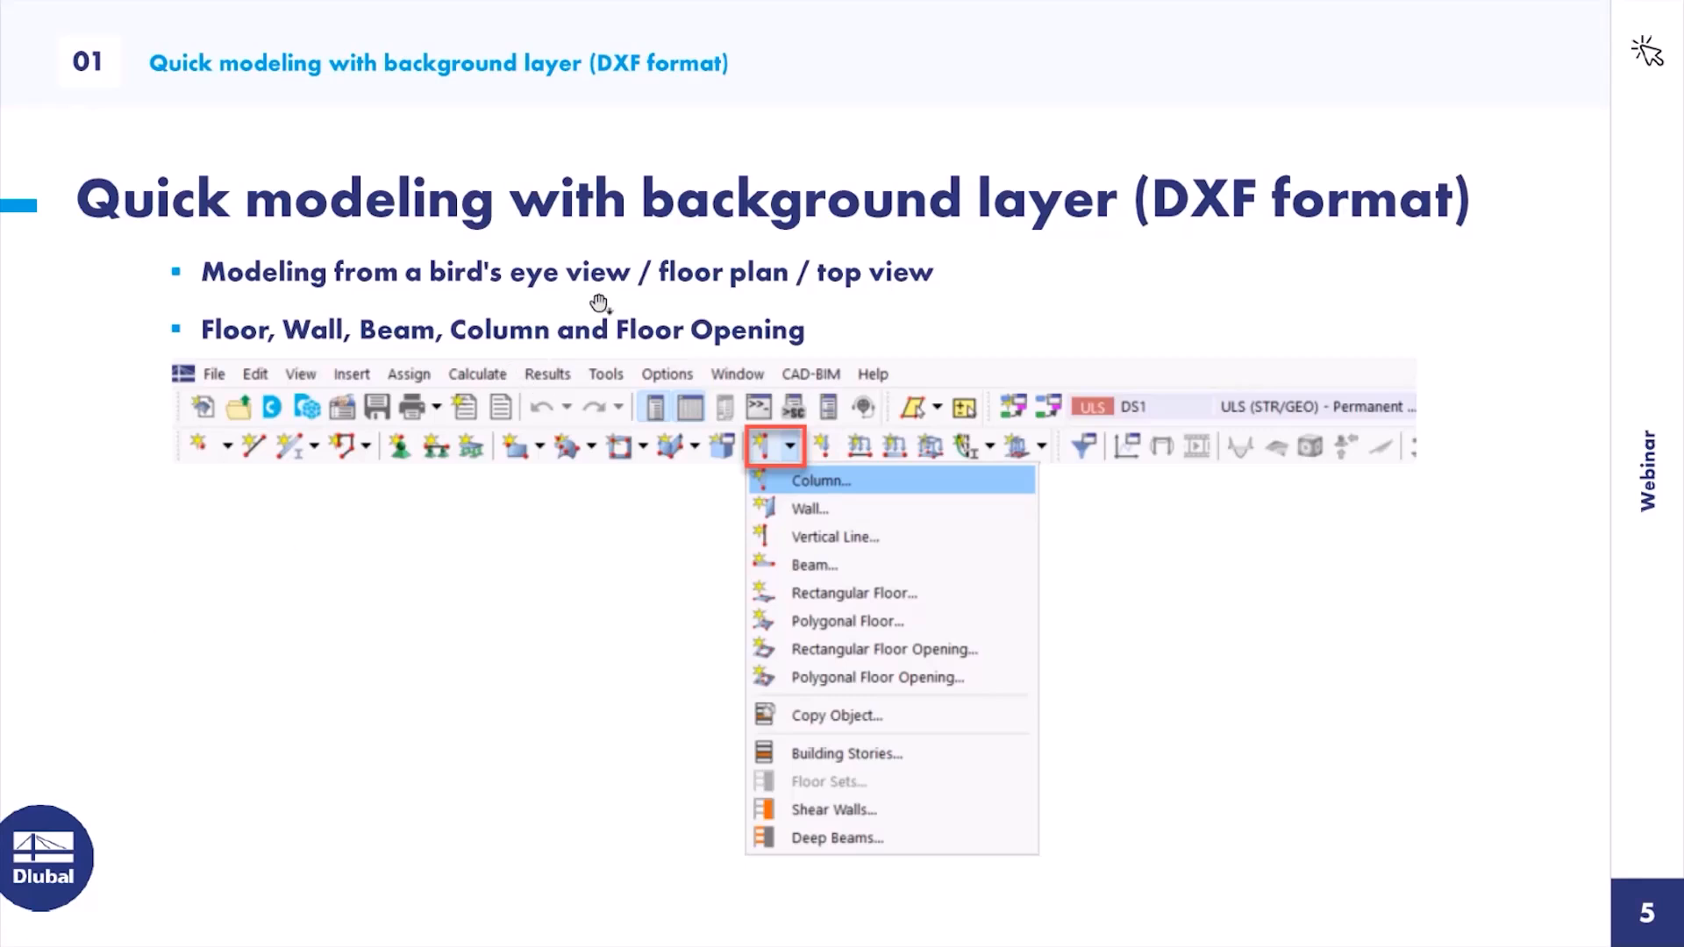
left_click(622, 301)
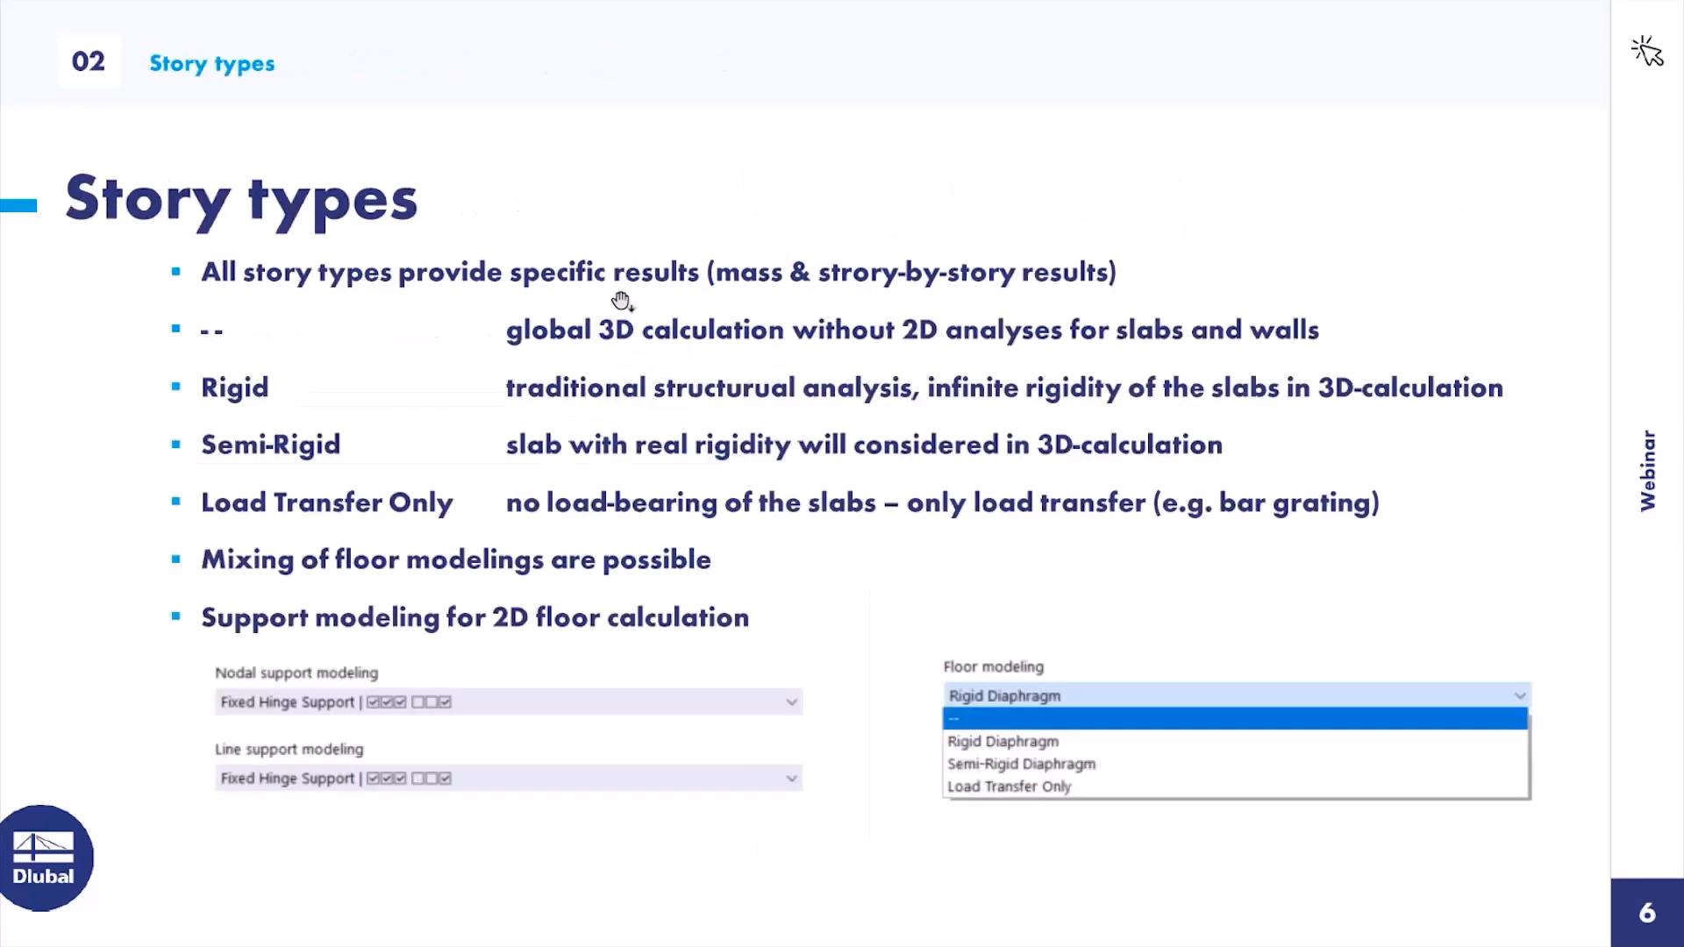
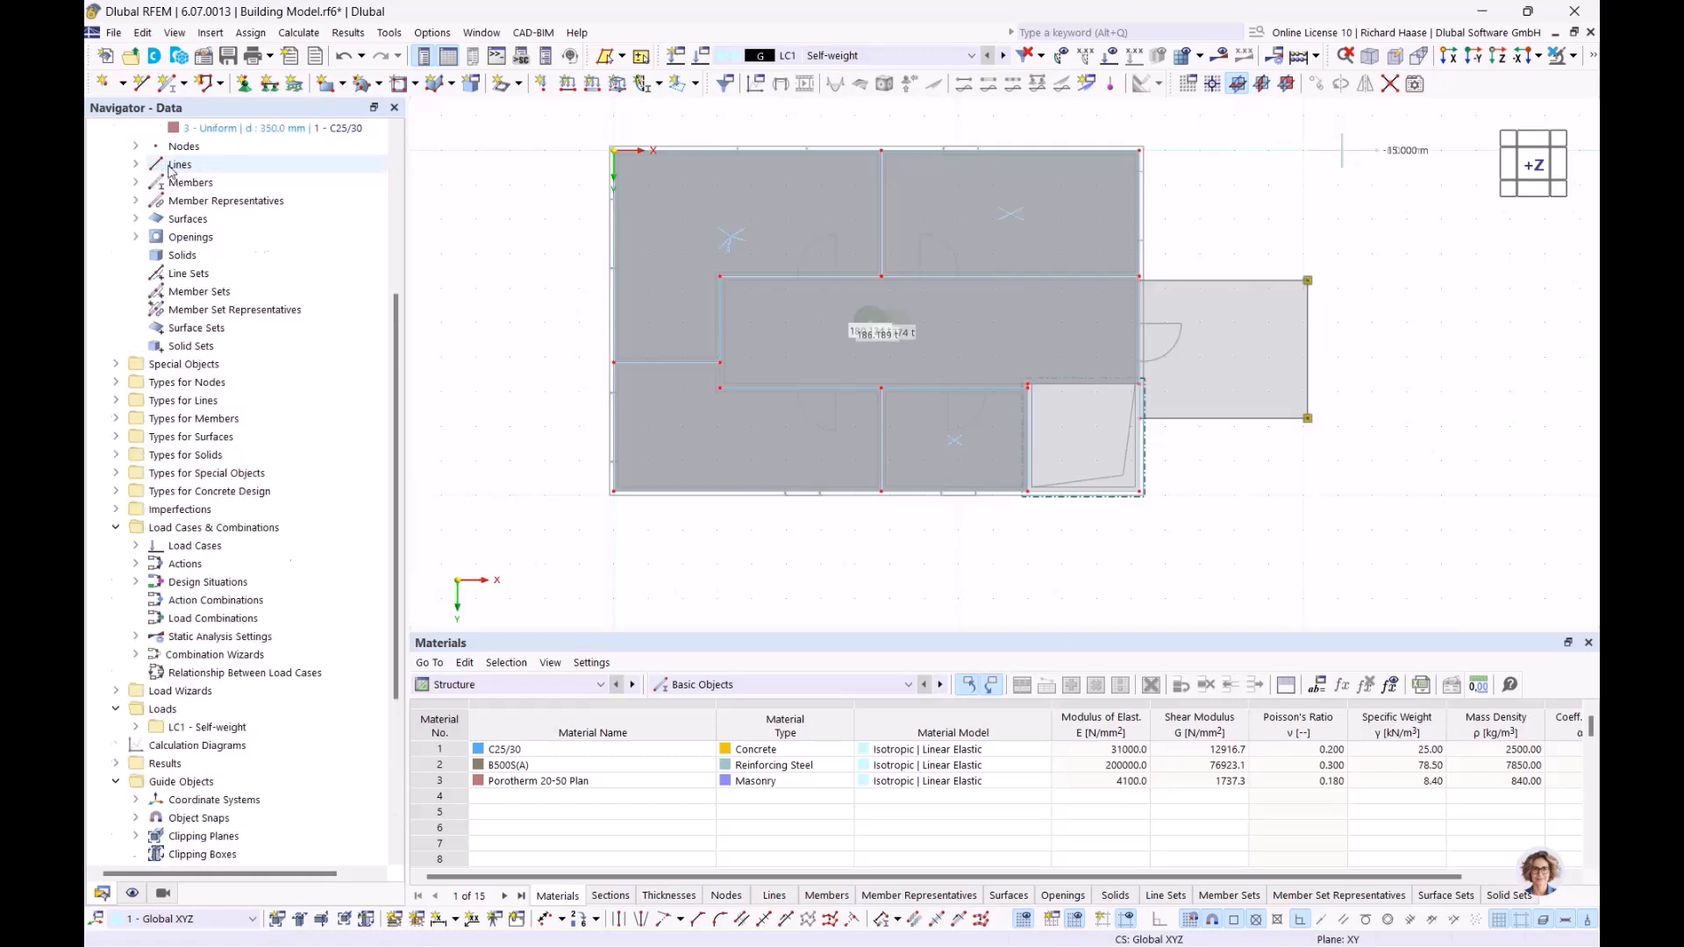
Step: Close the Building Model.rf6 model without saving its changes
left_click(129, 219)
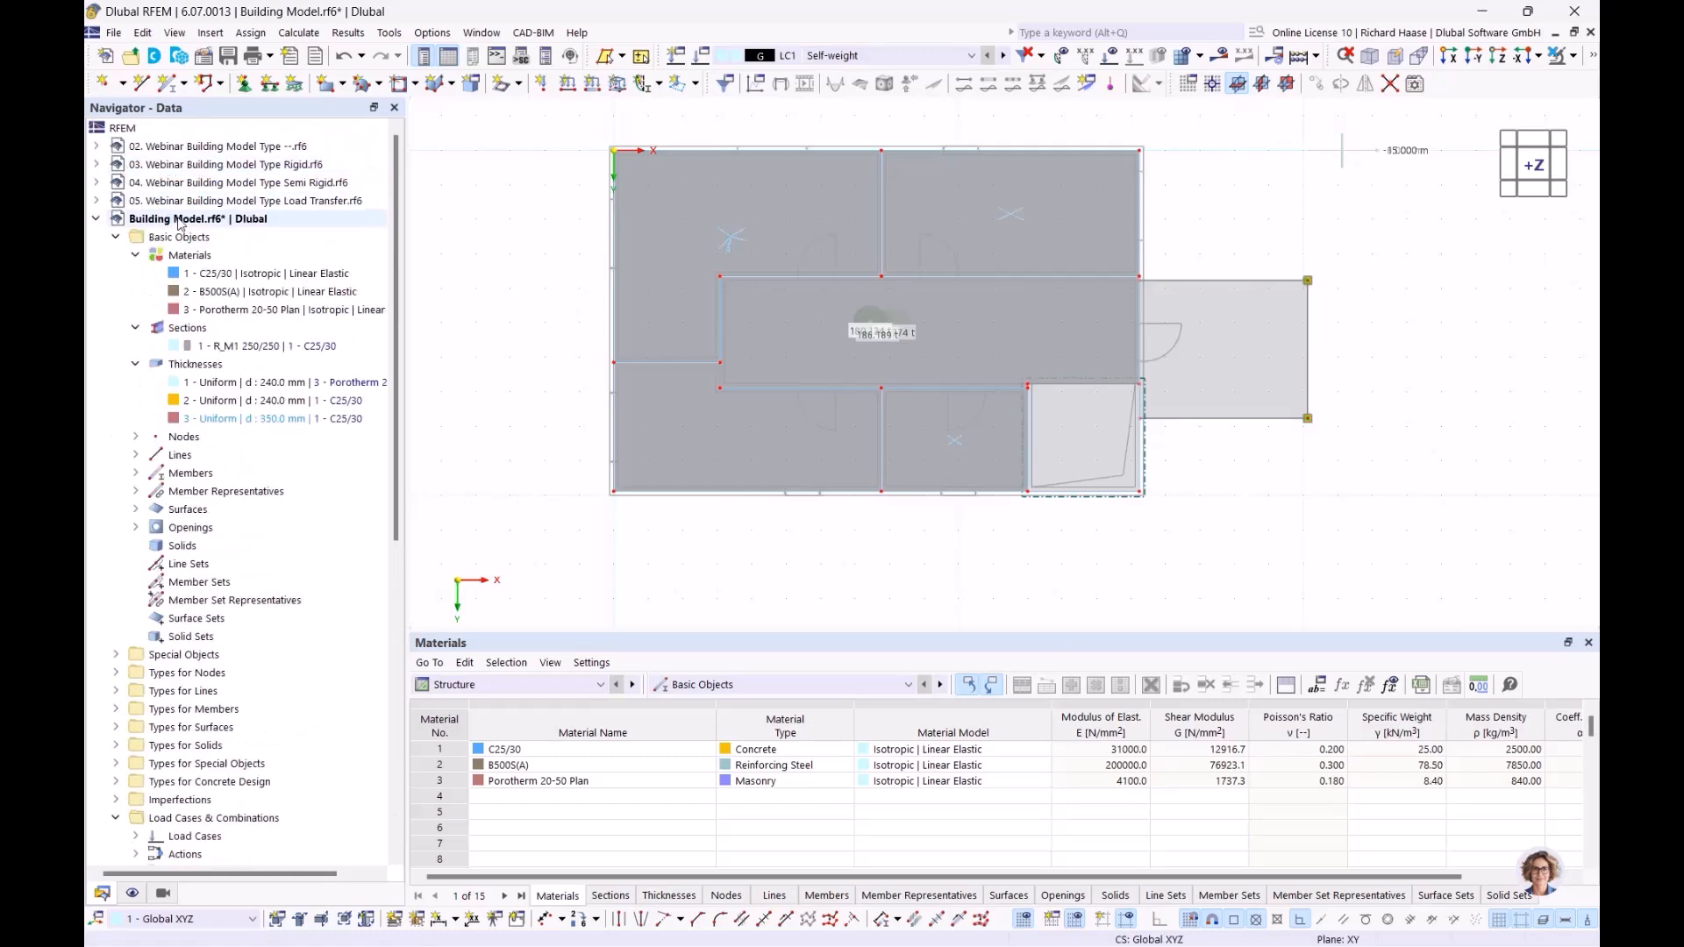
right_click(129, 219)
left_click(237, 384)
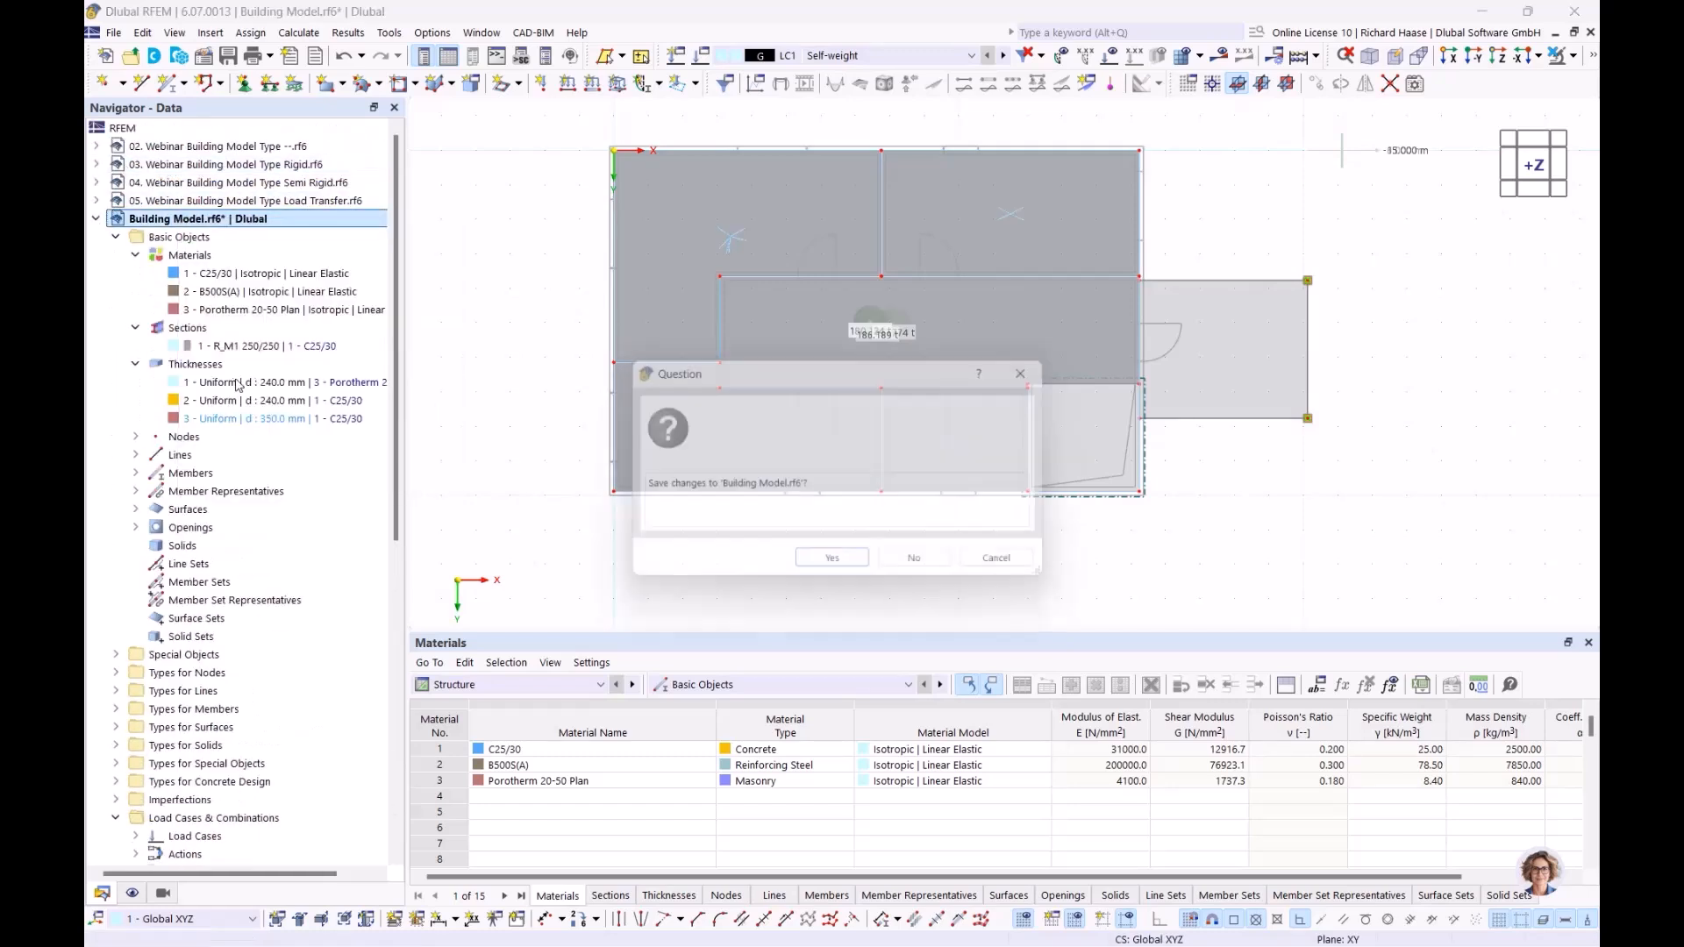
left_click(914, 558)
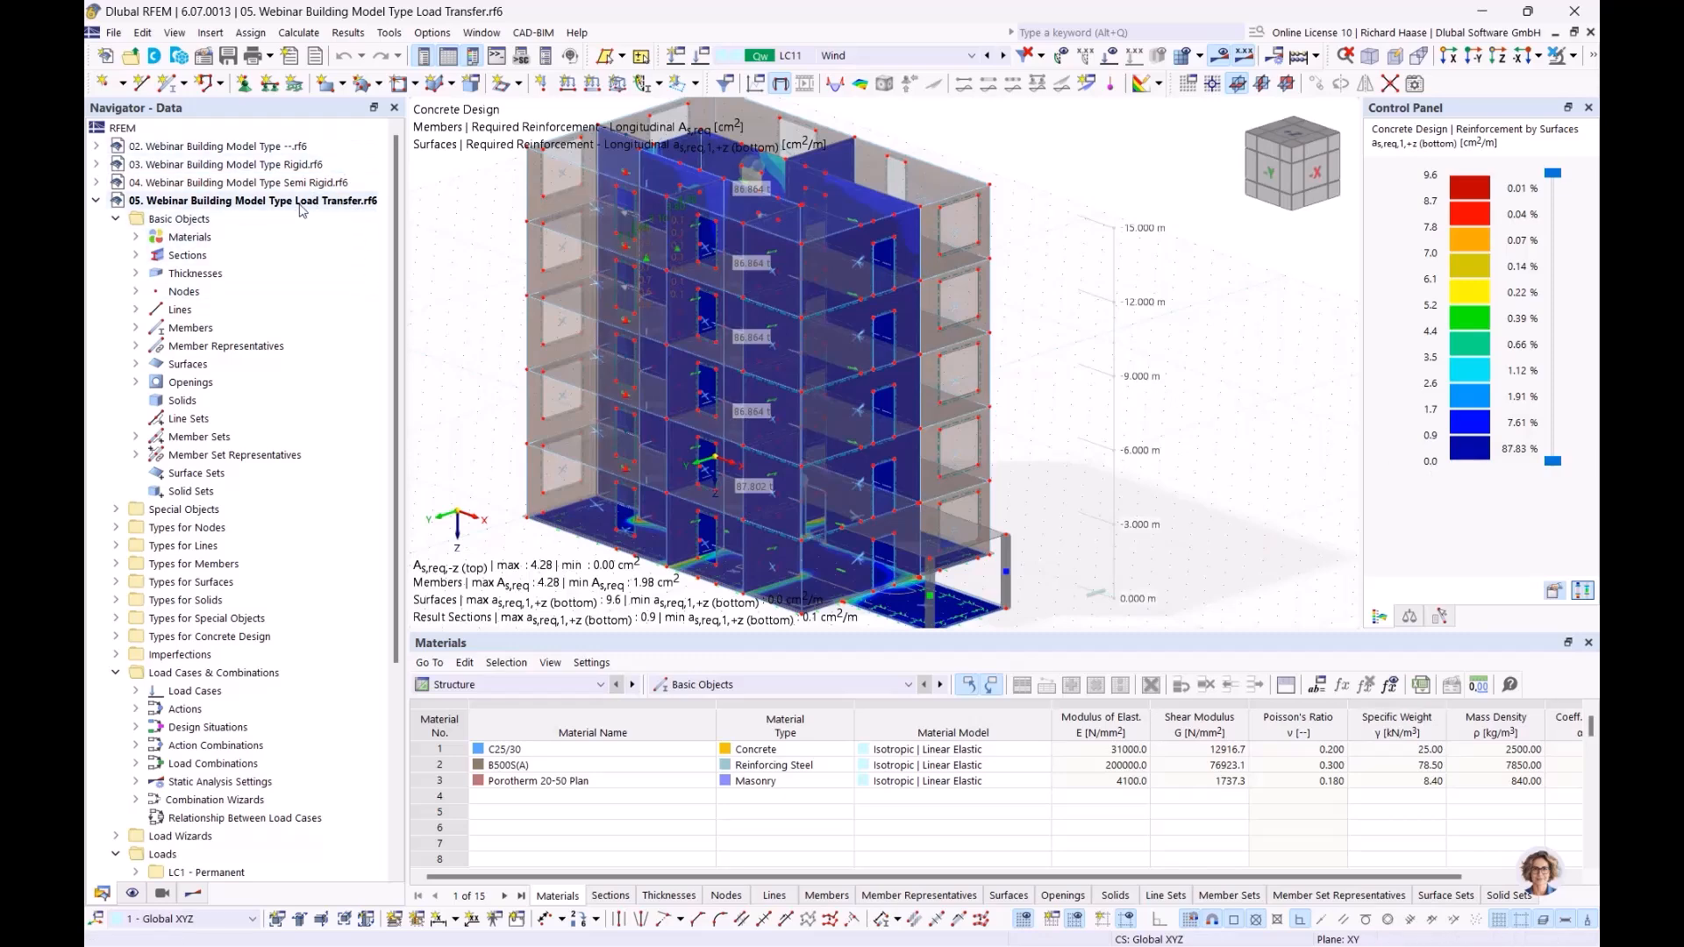
Step: Display load combination CO20 (1.50 * LC4 + 1.35 * LC1) in the Load Transfer building model
middle_click_drag(1162, 316, 1093, 315)
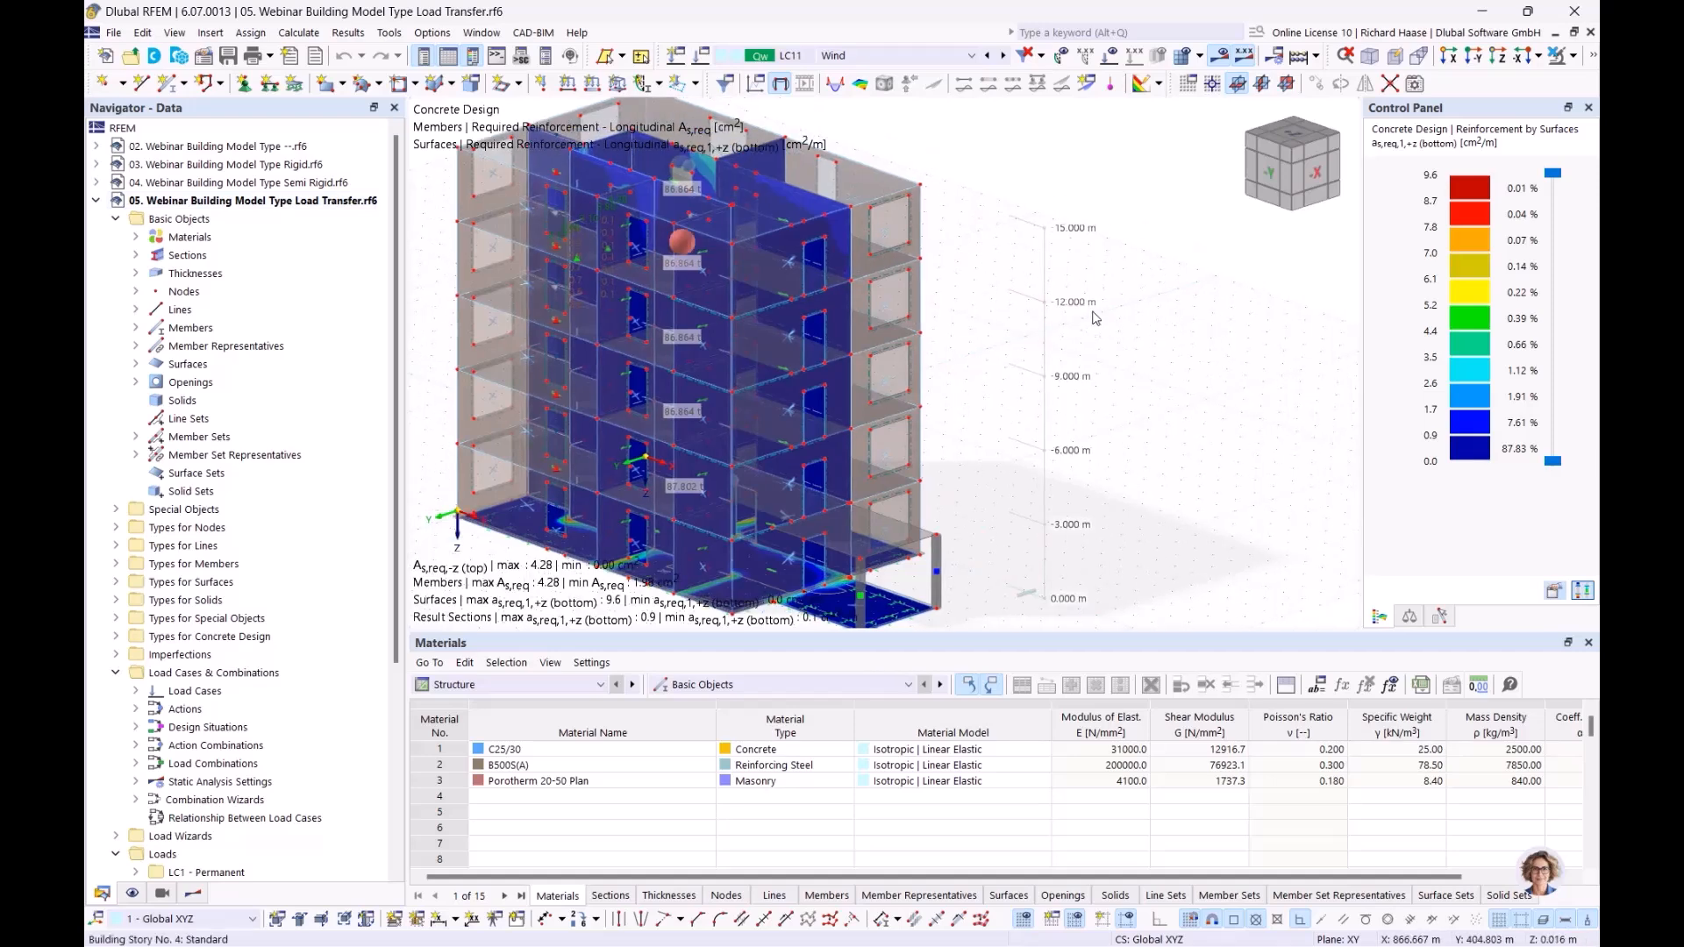
left_click(1575, 58)
left_click(1416, 213)
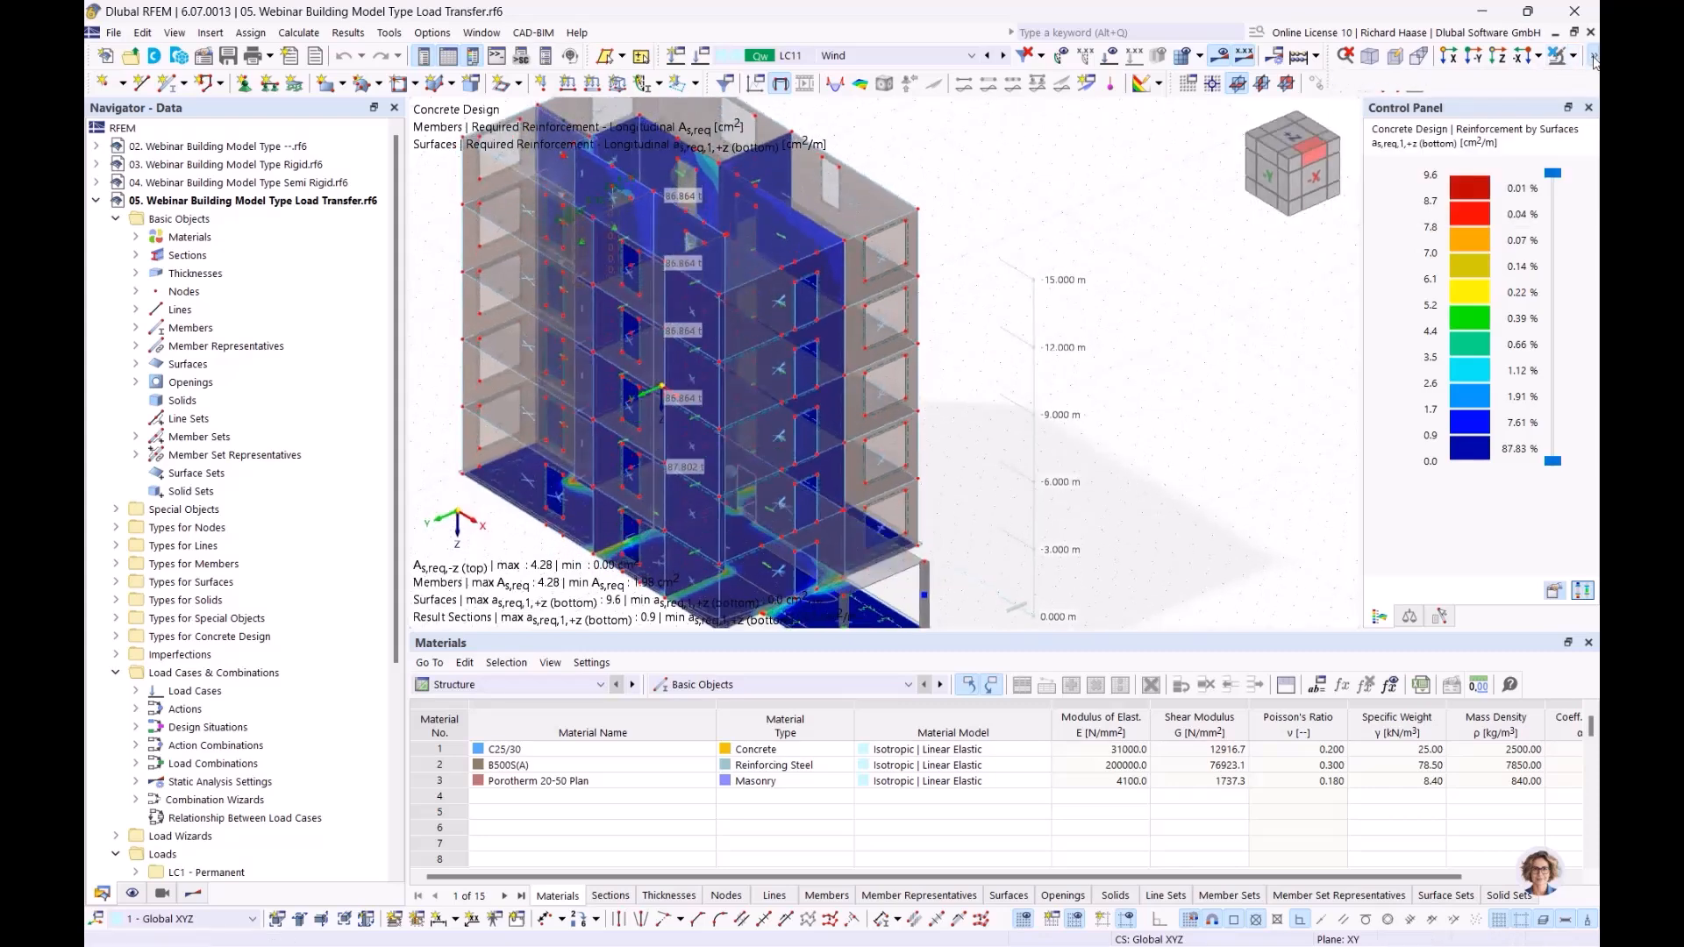
middle_click_drag(1174, 334, 1148, 328)
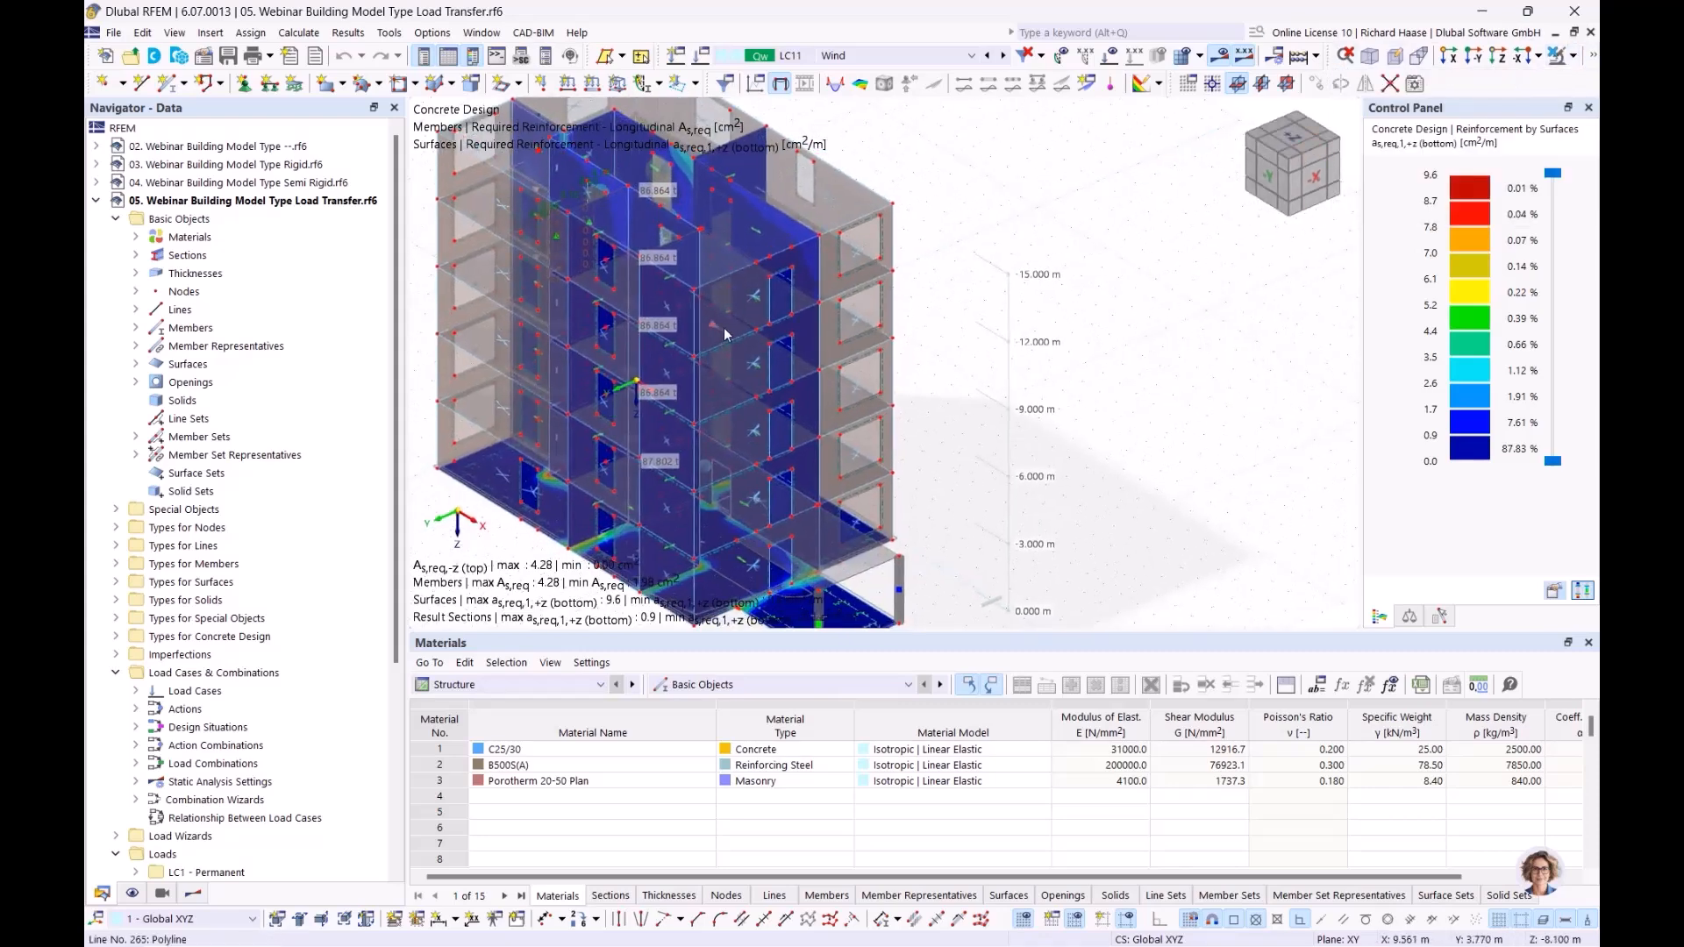
left_click(849, 55)
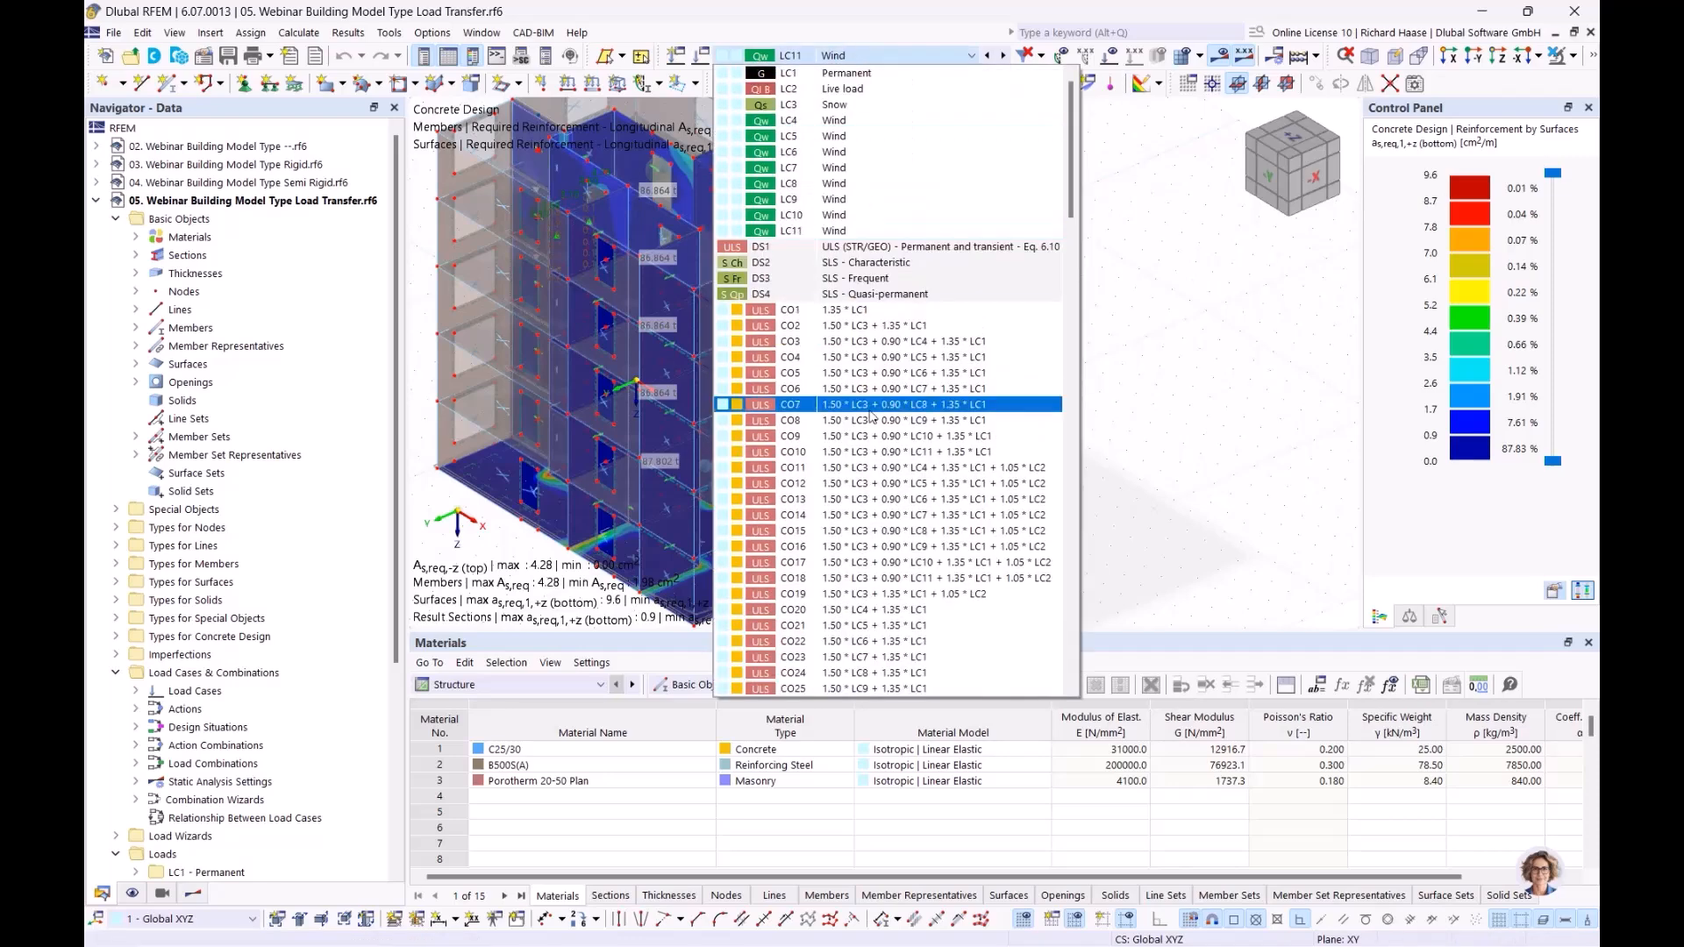
left_click(868, 375)
left_click(951, 56)
scroll(792, 581, "down", 1)
scroll(792, 583, "down", 4)
left_click(888, 375)
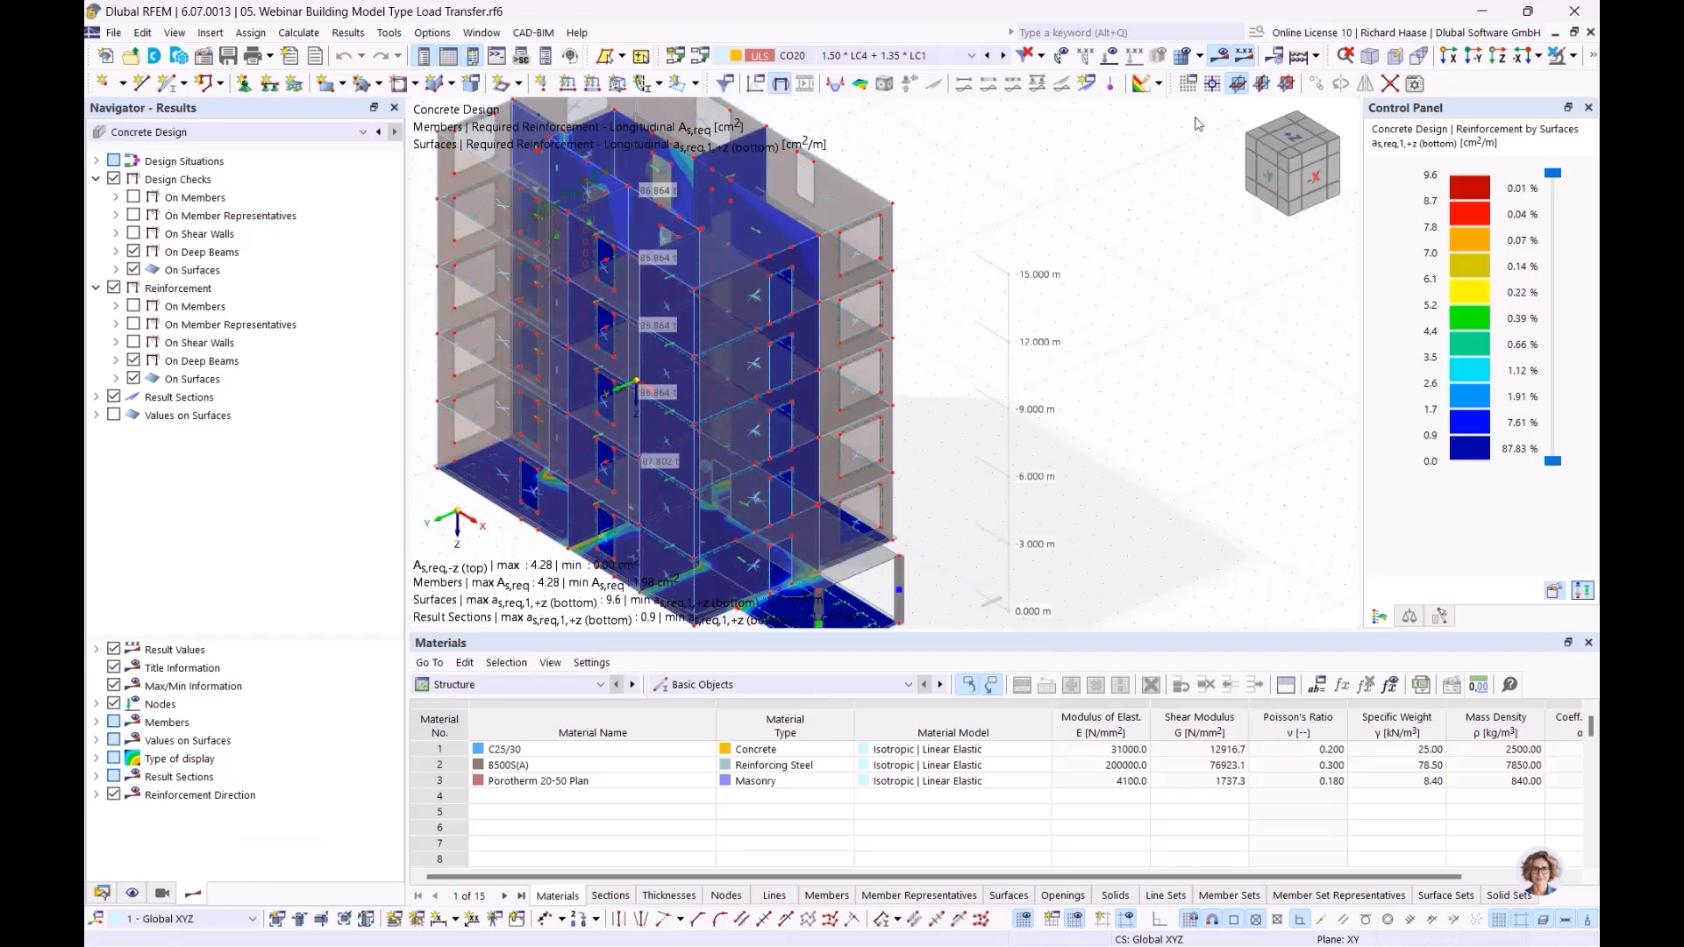
Step: Show the static analysis results as the basic internal force mx on the surfaces for CO20
mouse_move(1041, 376)
middle_mouse_down("ctrl")
mouse_move(1011, 395)
mouse_move(1090, 346)
mouse_move(1027, 402)
middle_mouse_up("ctrl")
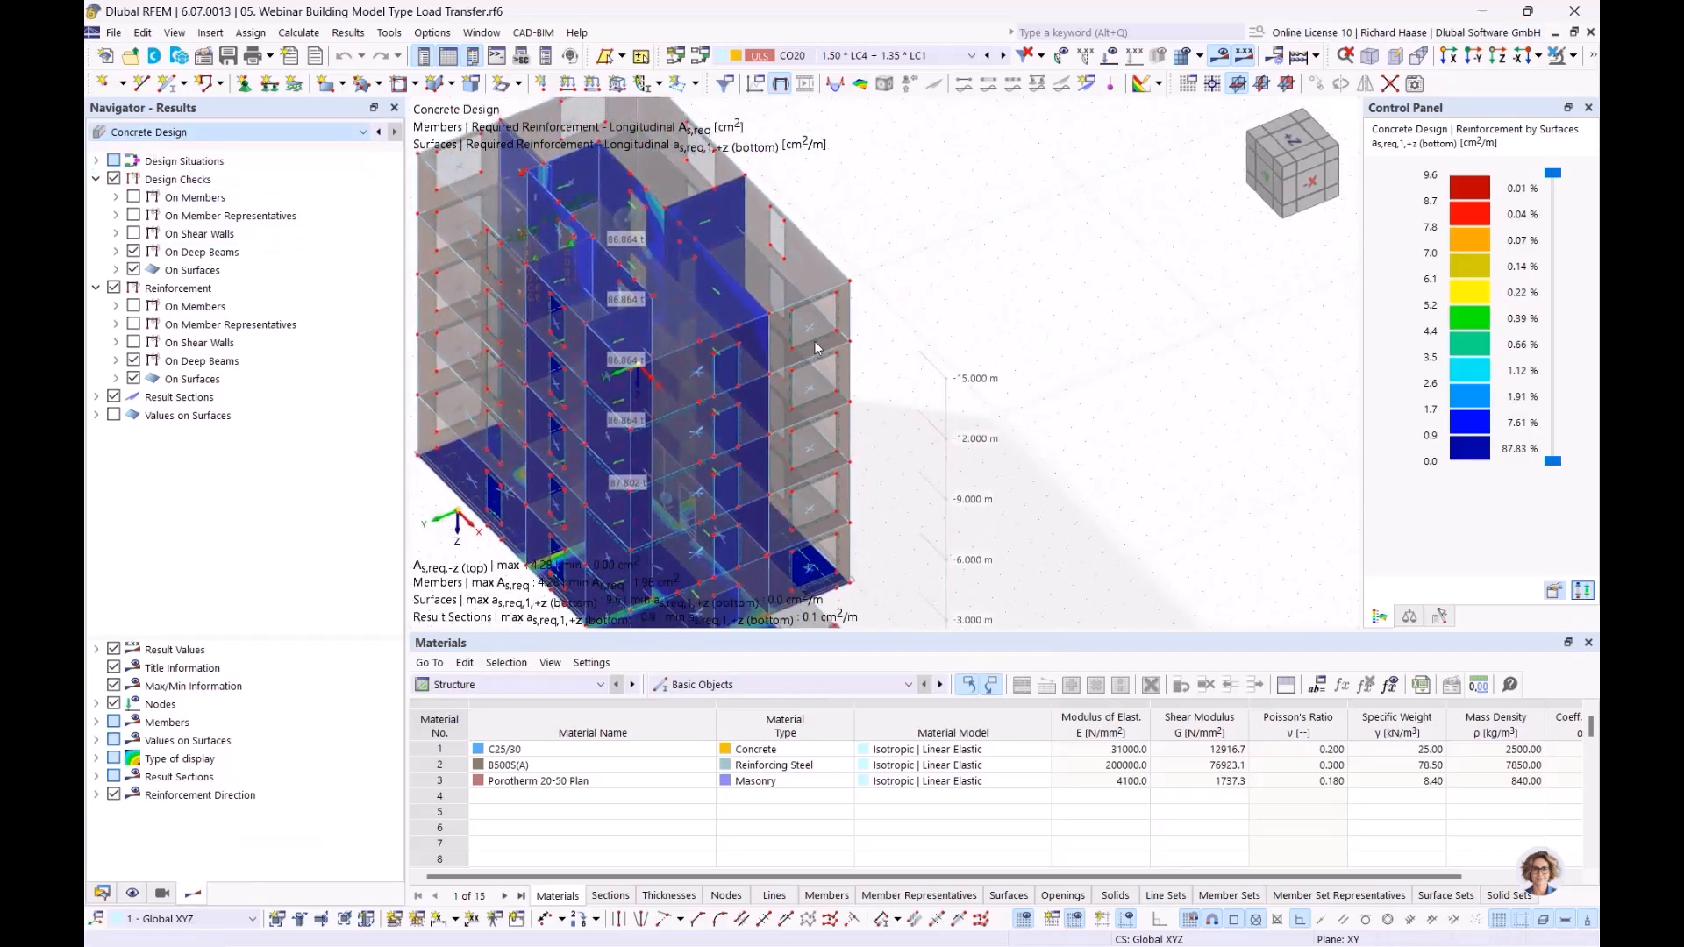
middle_click_drag(961, 436, 779, 463, "ctrl")
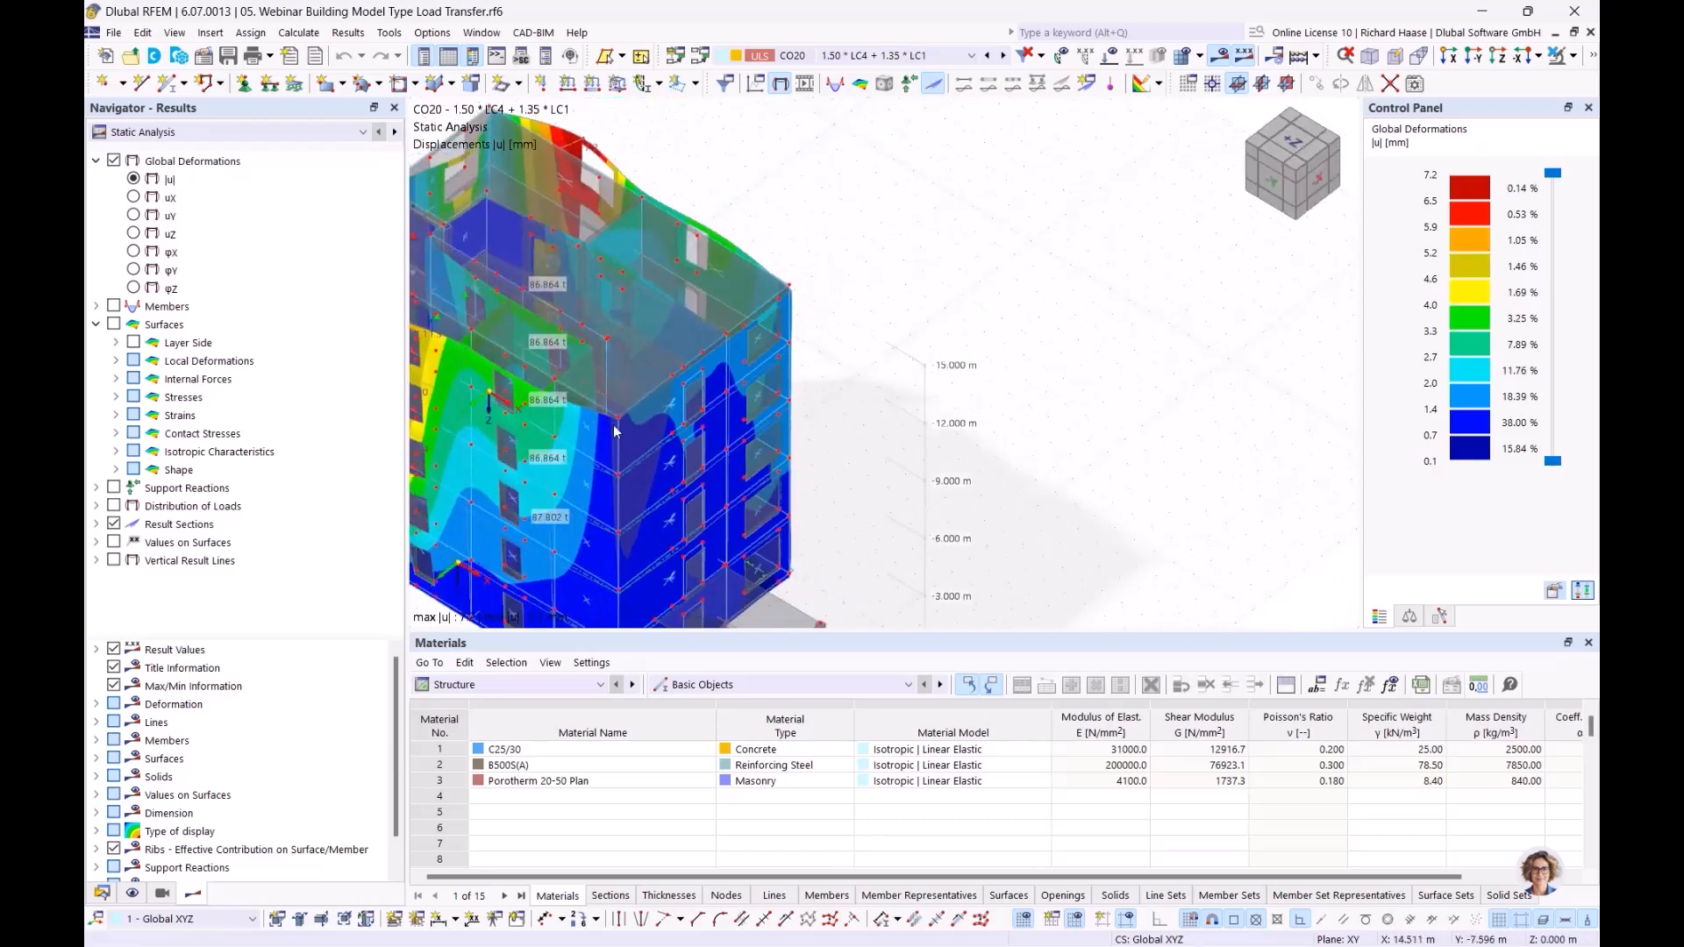
left_click(115, 342)
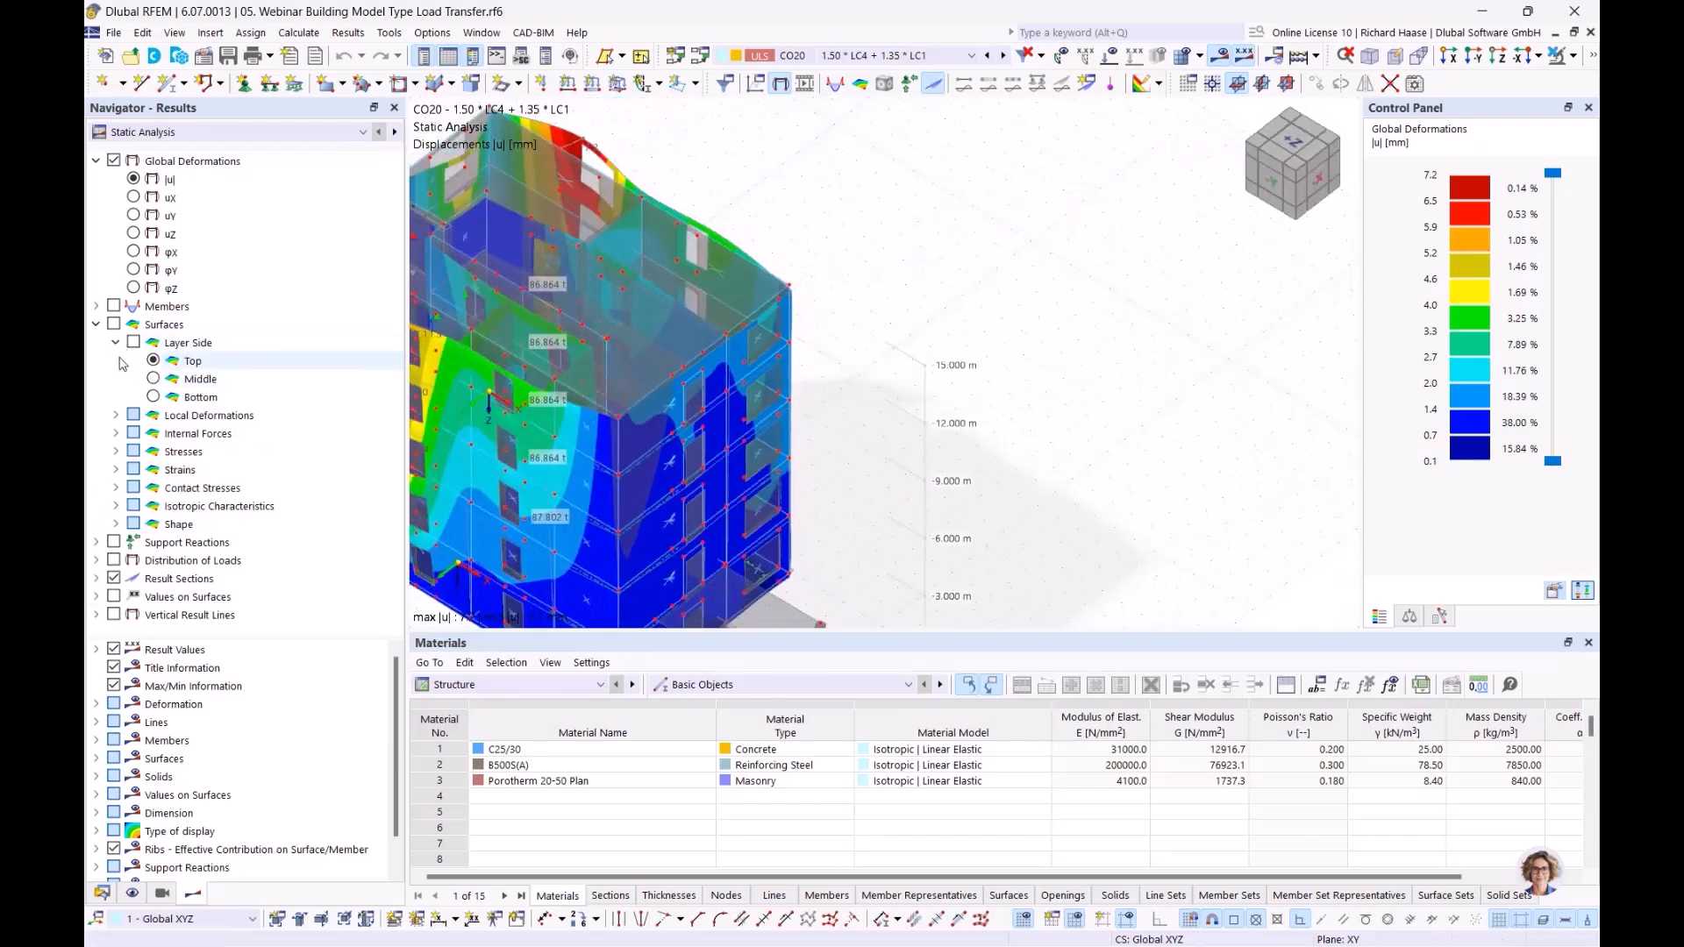
left_click(115, 342)
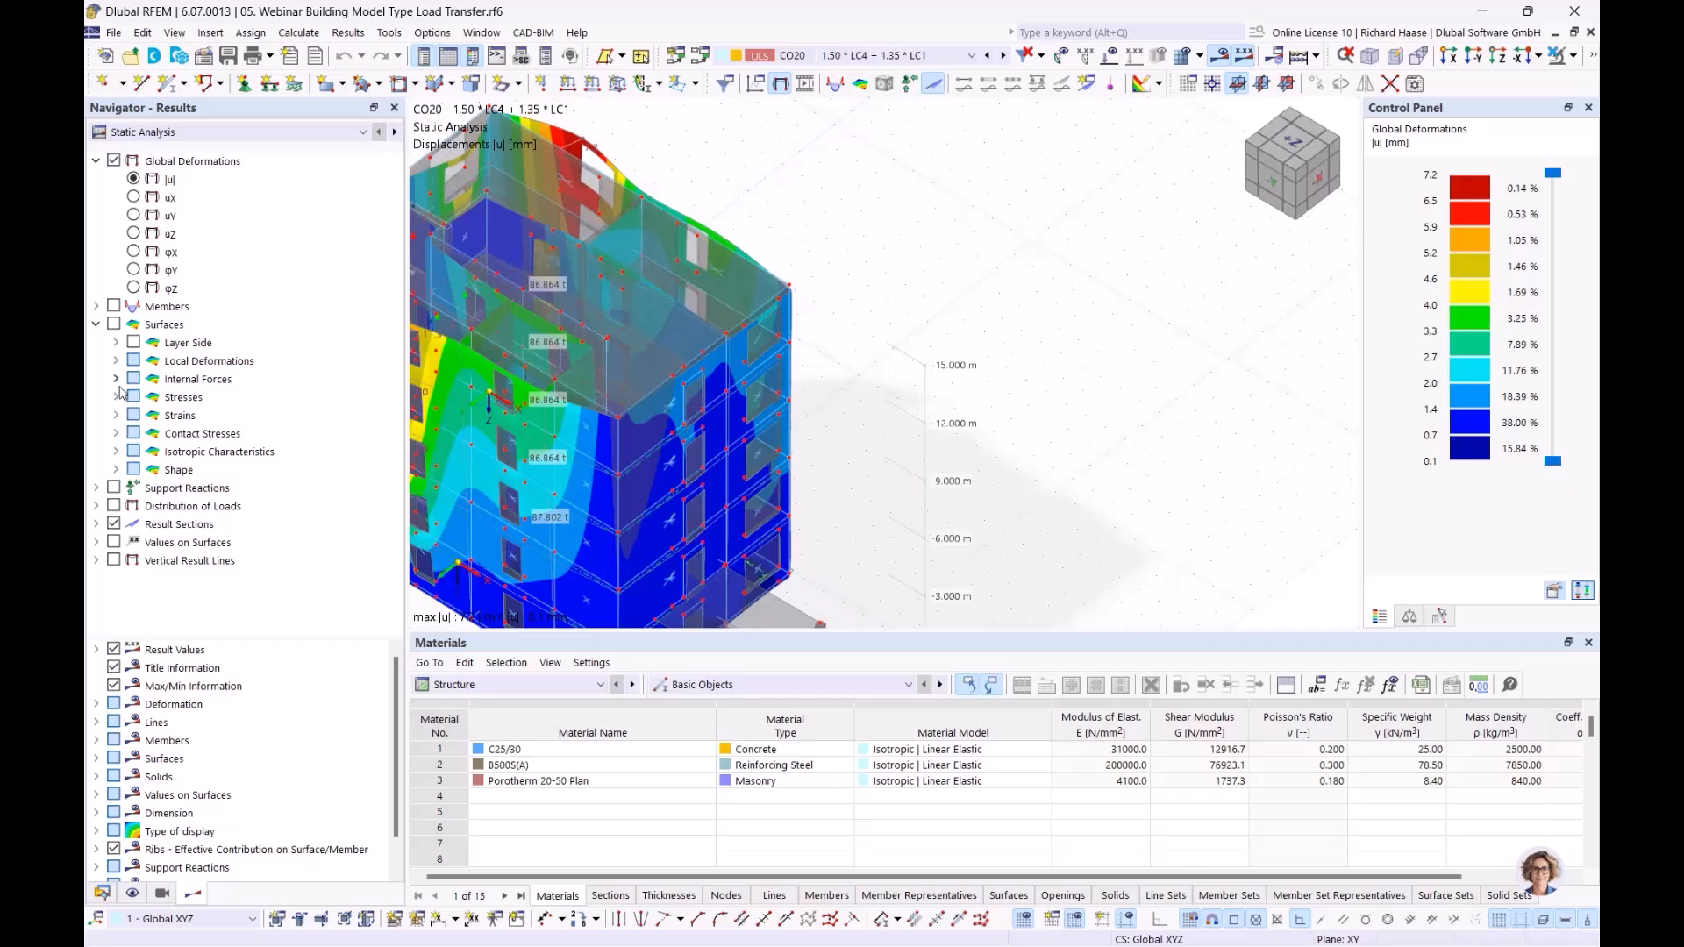
left_click(115, 379)
left_click(176, 417)
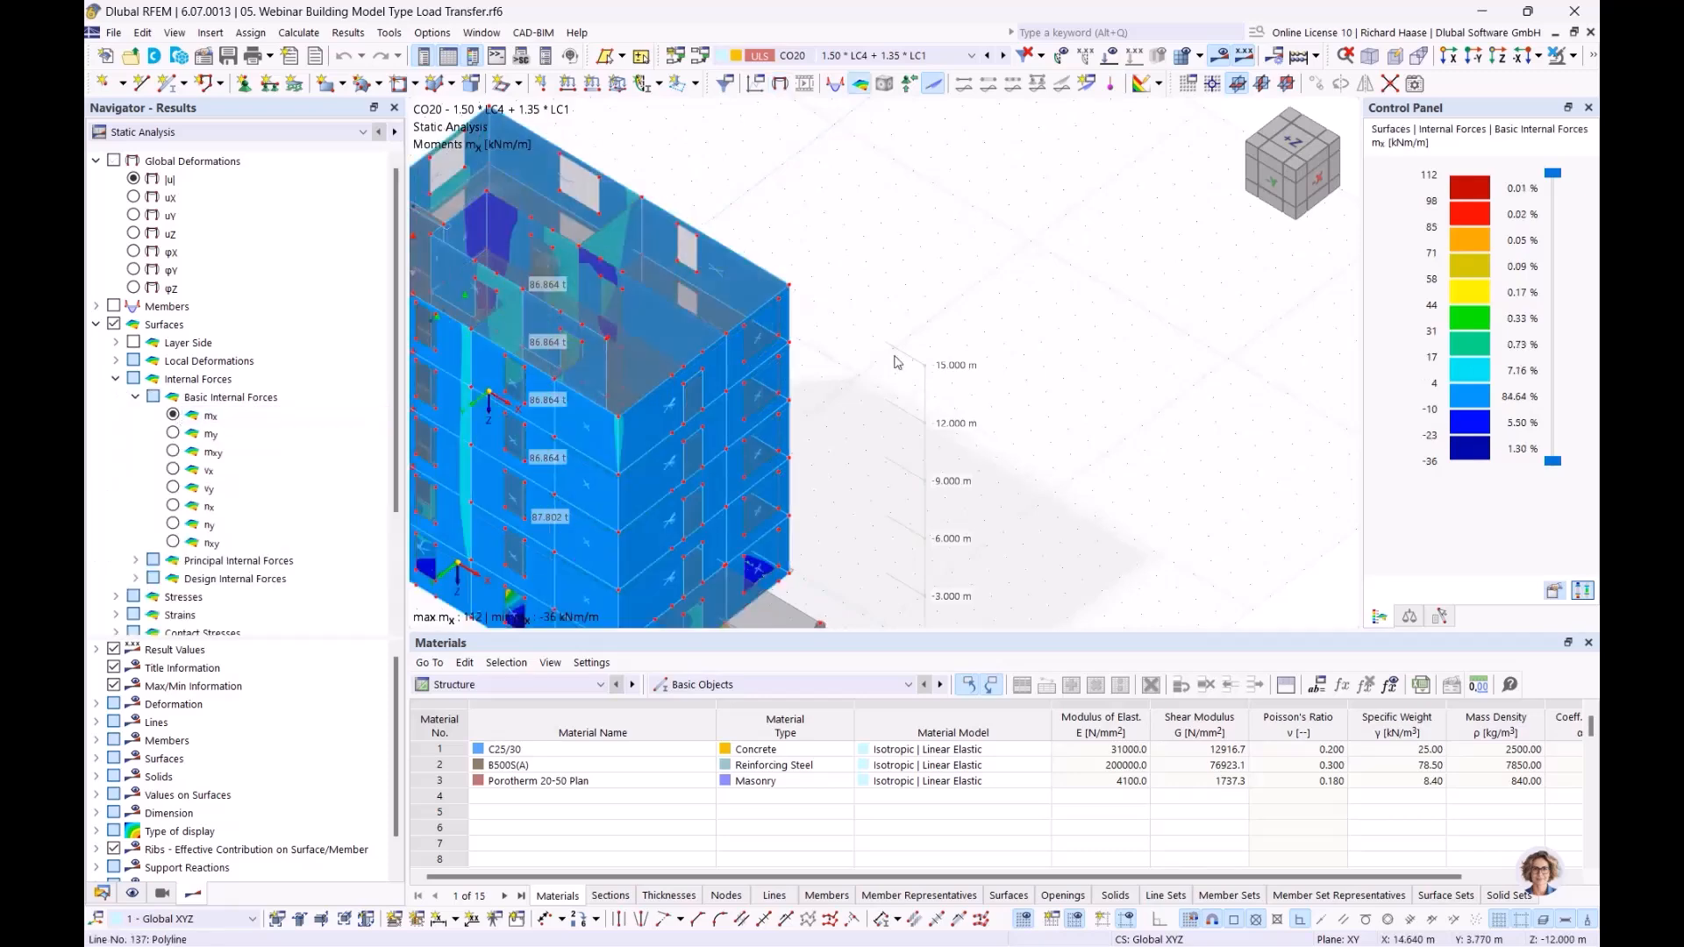
Step: Examine the mx distribution on the walls and load-transfer floor slabs from above and from the side
middle_click_drag(854, 377, 951, 344)
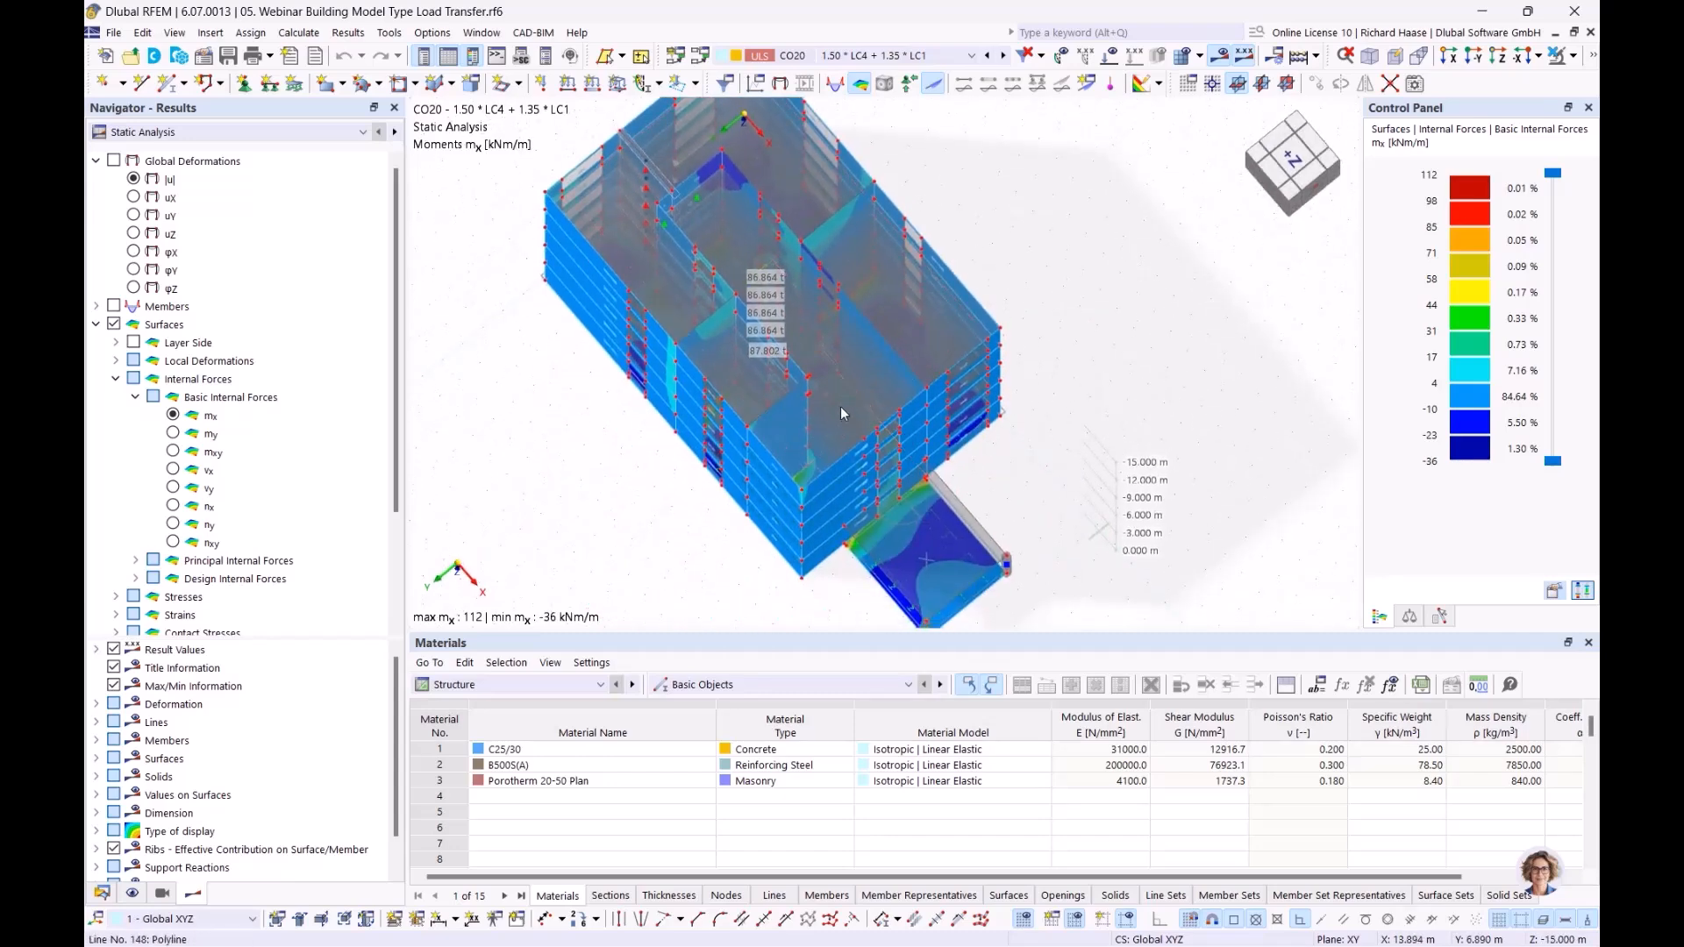
scroll(859, 388, "up", 3)
middle_click_drag(830, 351, 552, 505, "ctrl")
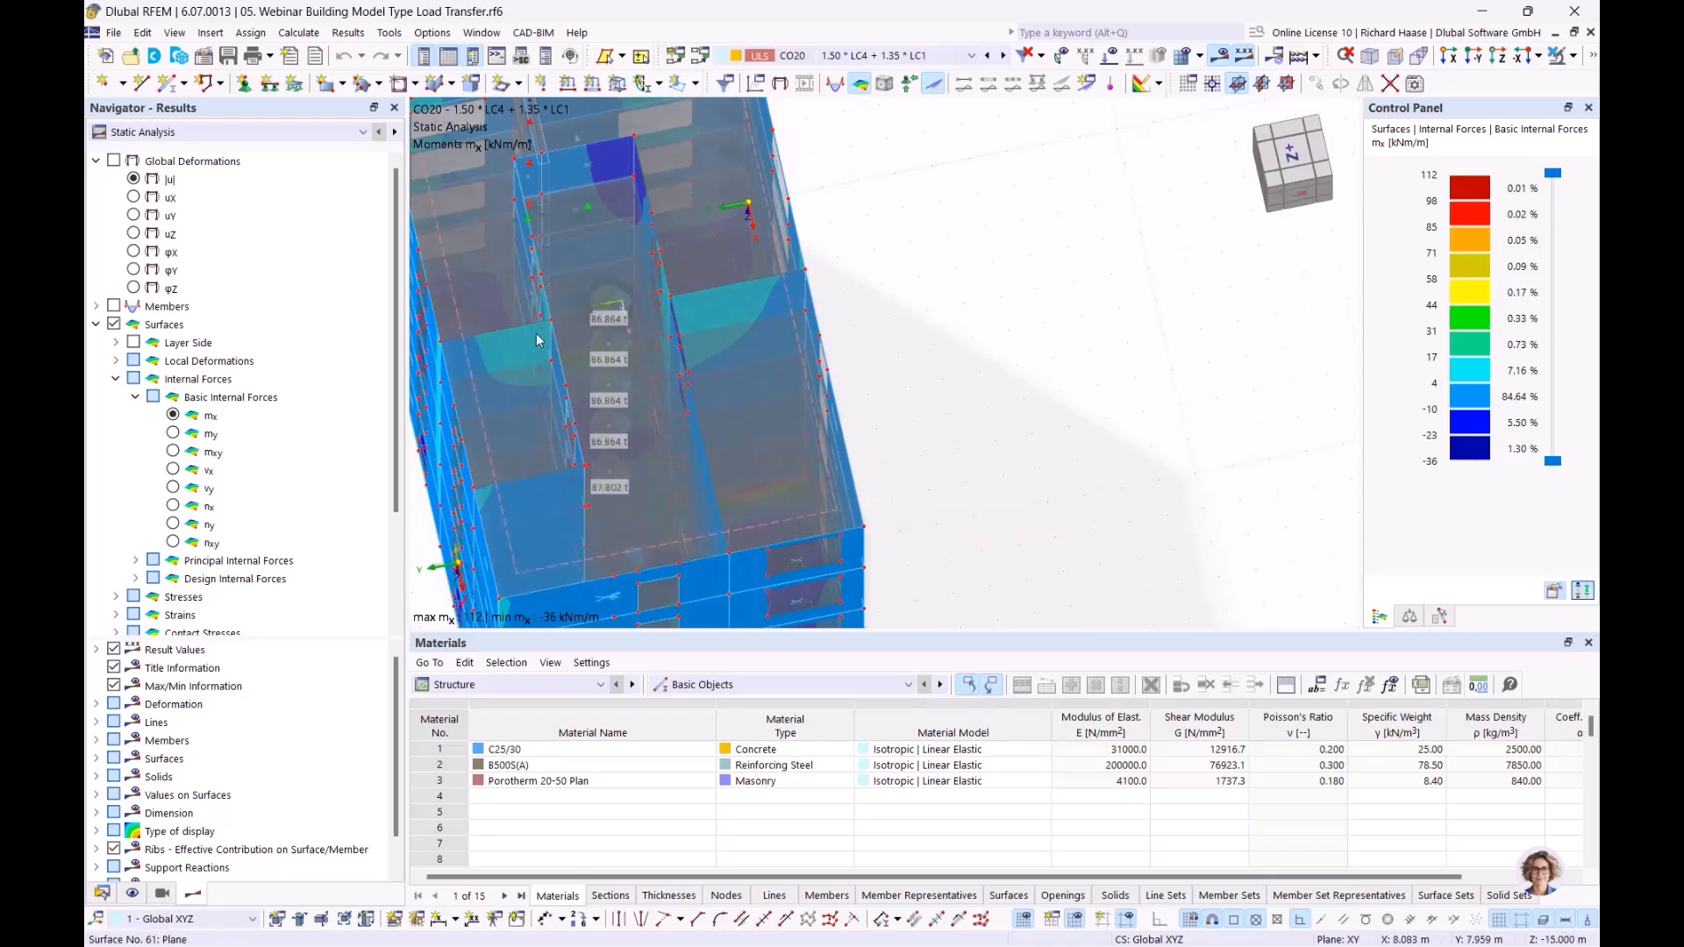
middle_click_drag(752, 299, 768, 361, "ctrl")
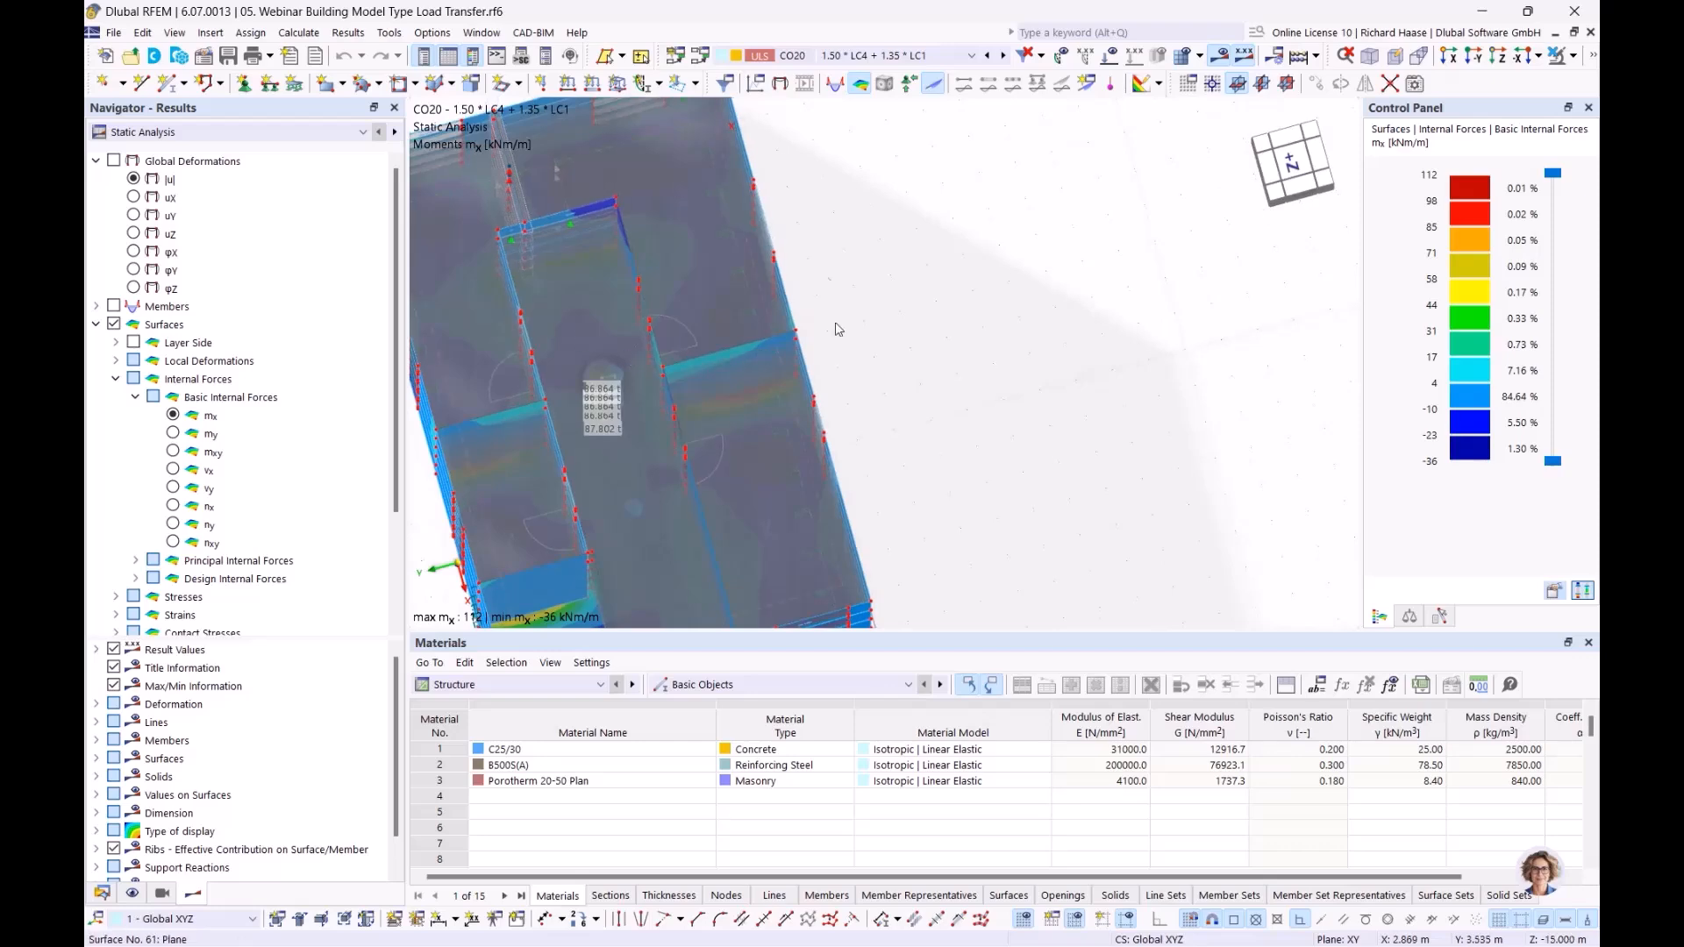
middle_click_drag(680, 313, 676, 357, "ctrl")
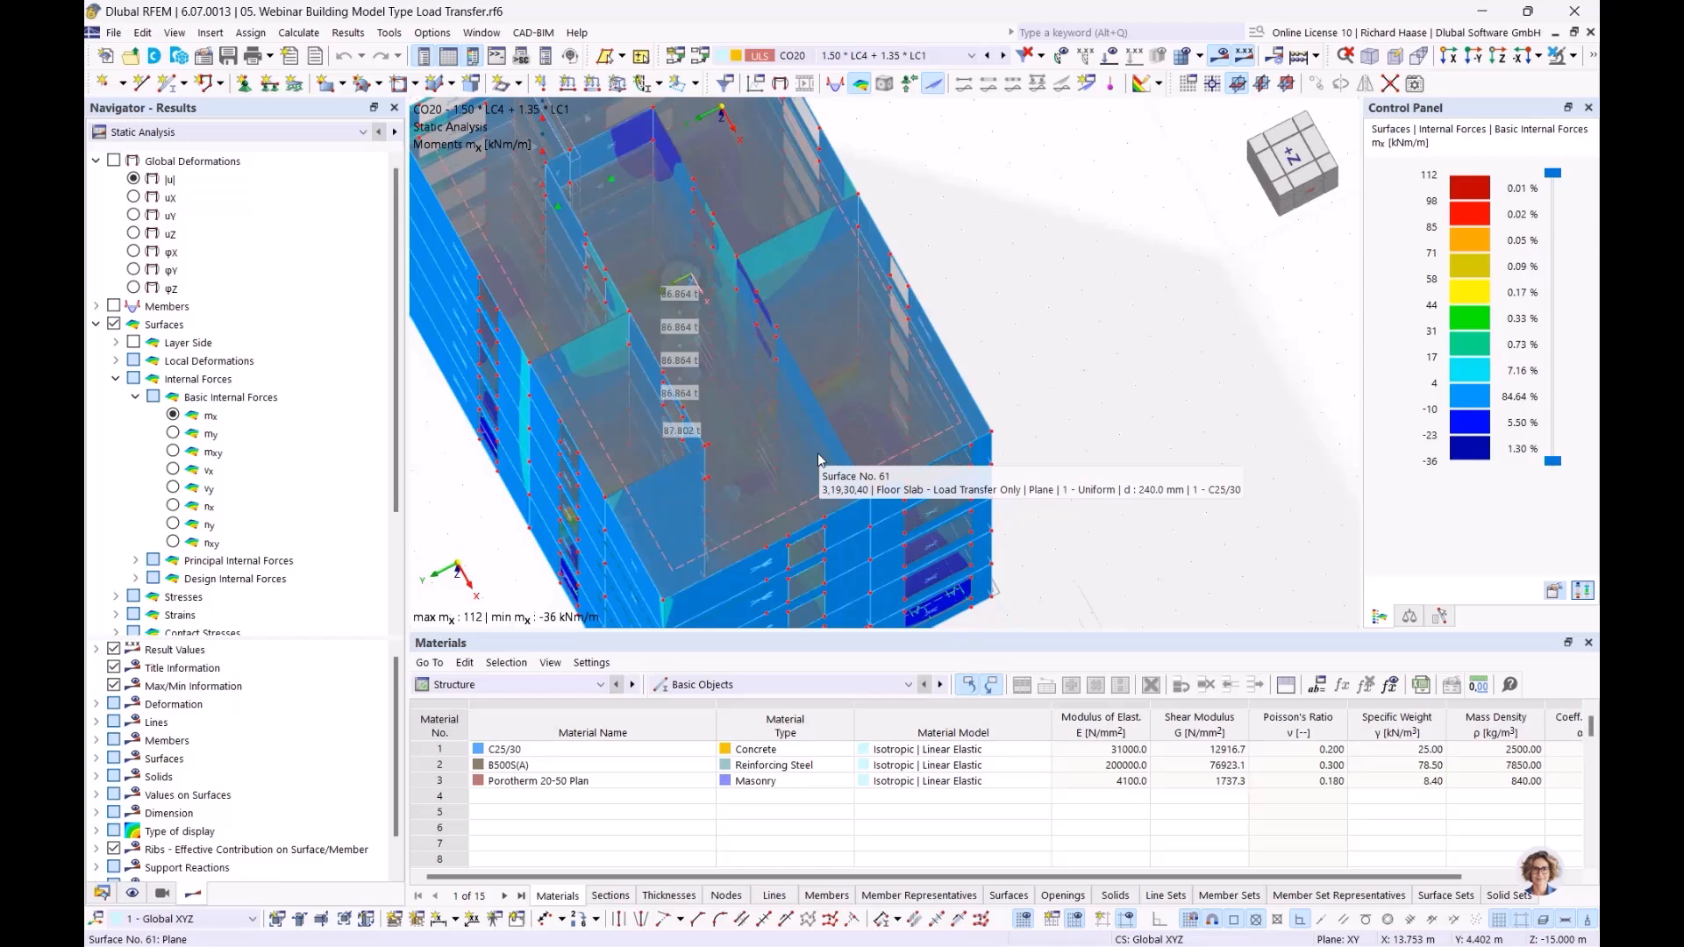
middle_click_drag(1080, 363, 1091, 292, "ctrl")
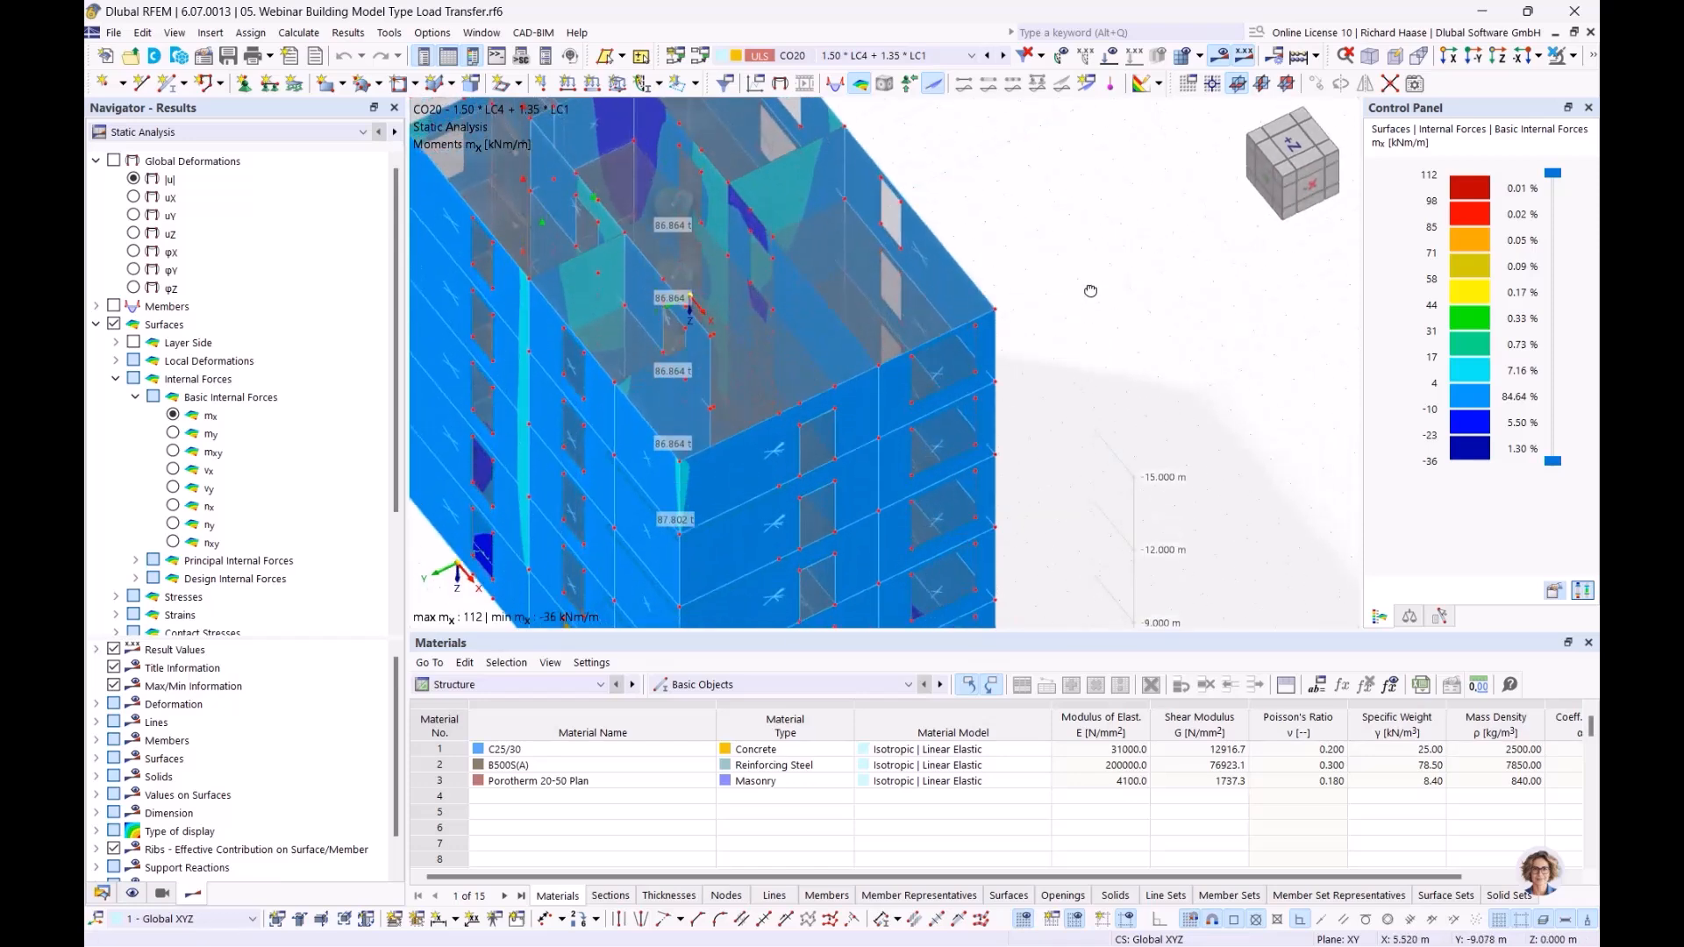
scroll(886, 294, "down", 3)
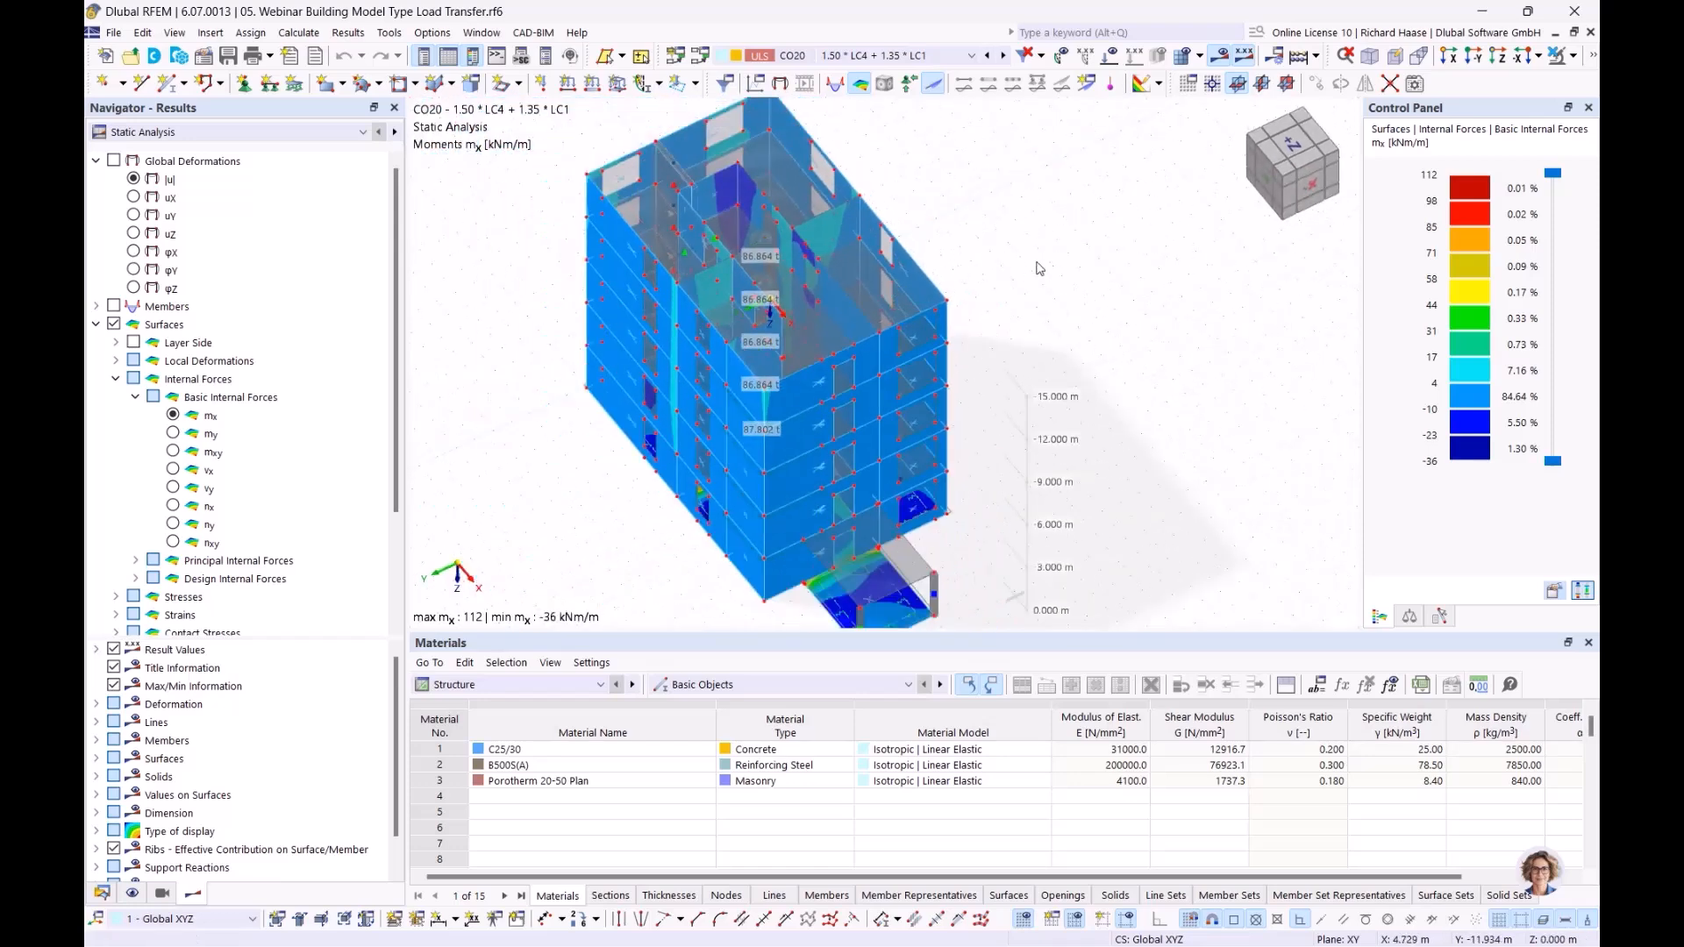
Step: Close the 05. Webinar Building Model Type Load Transfer.rf6 model
left_click(102, 893)
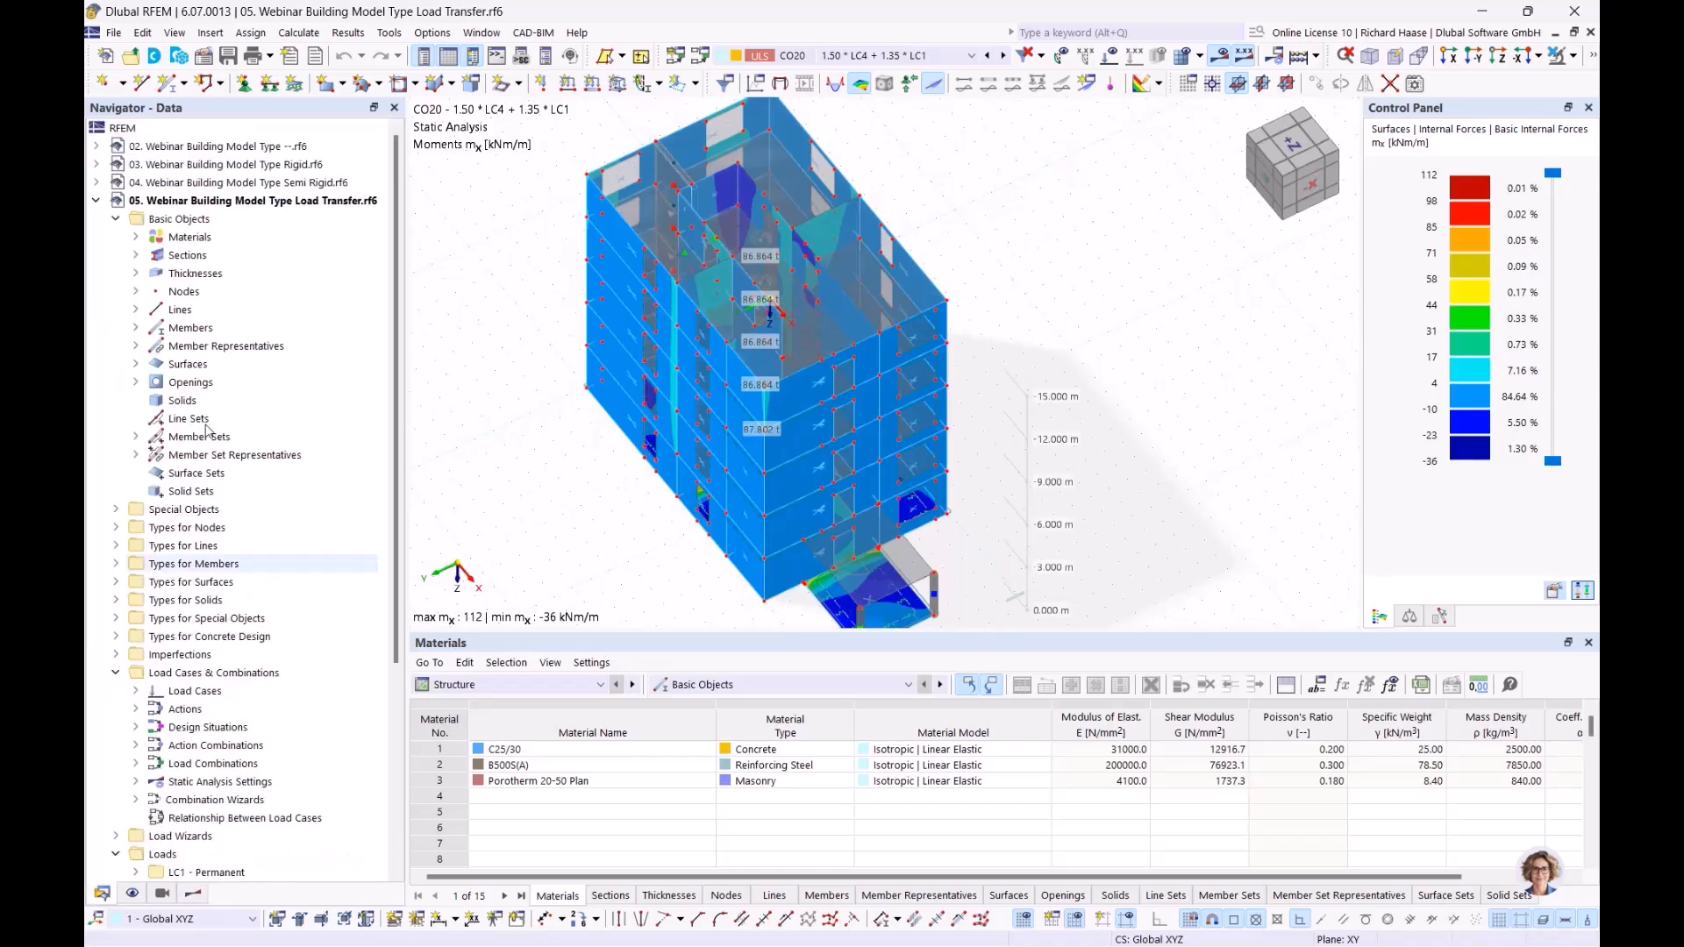
right_click(201, 200)
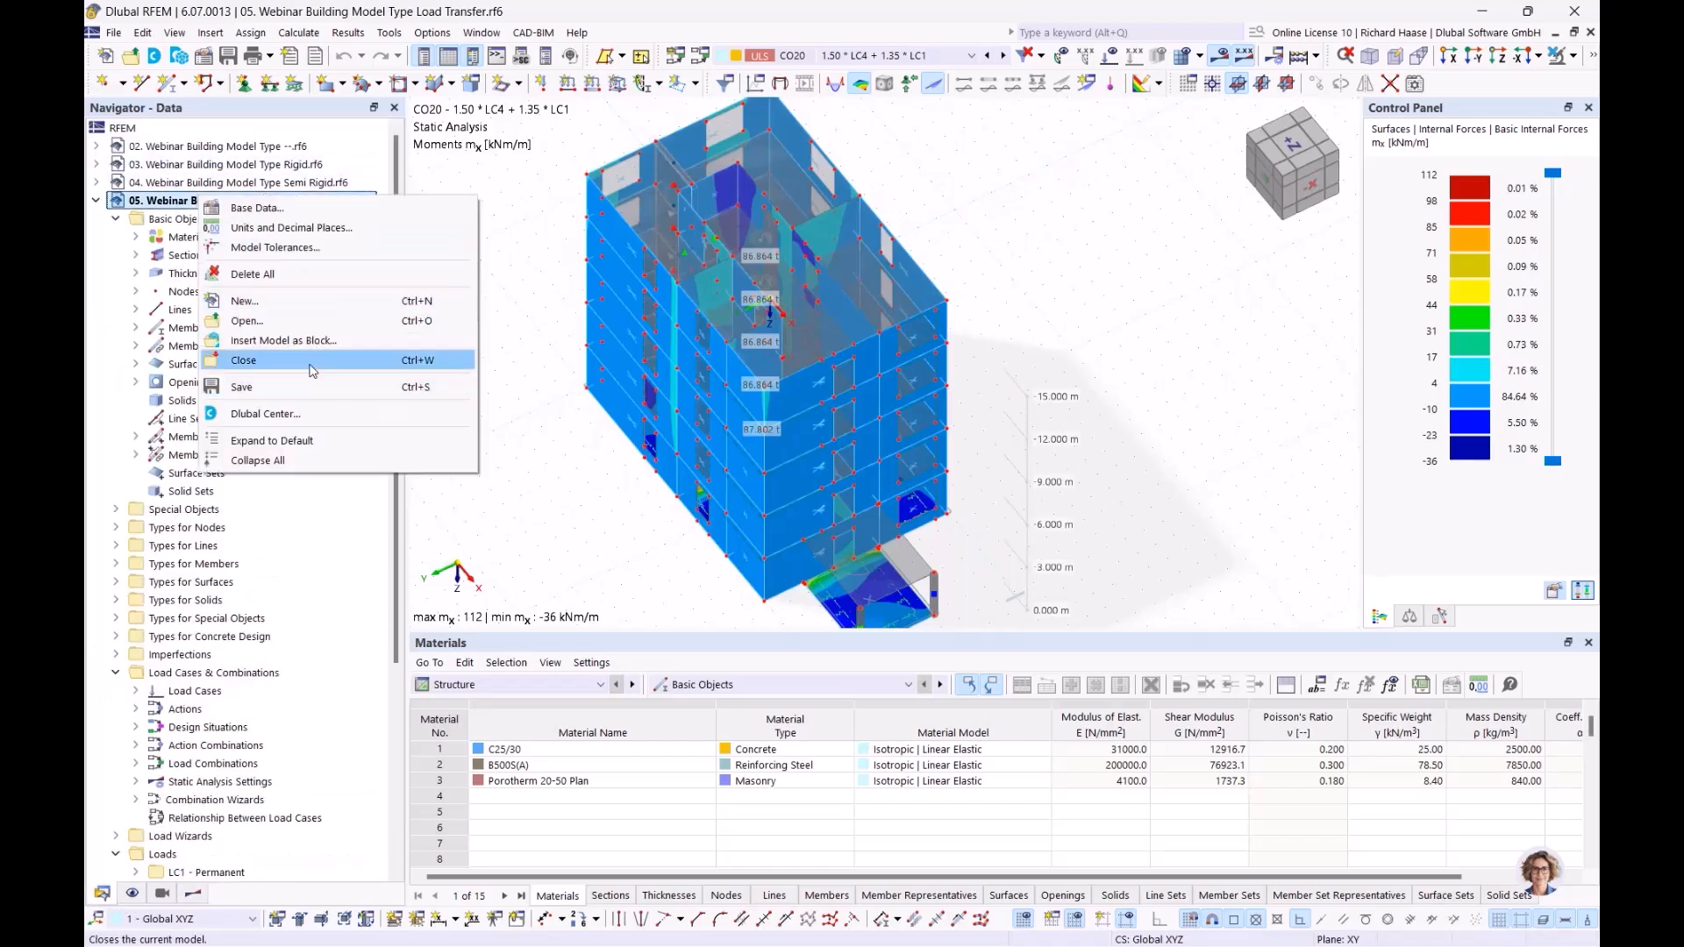
left_click(312, 364)
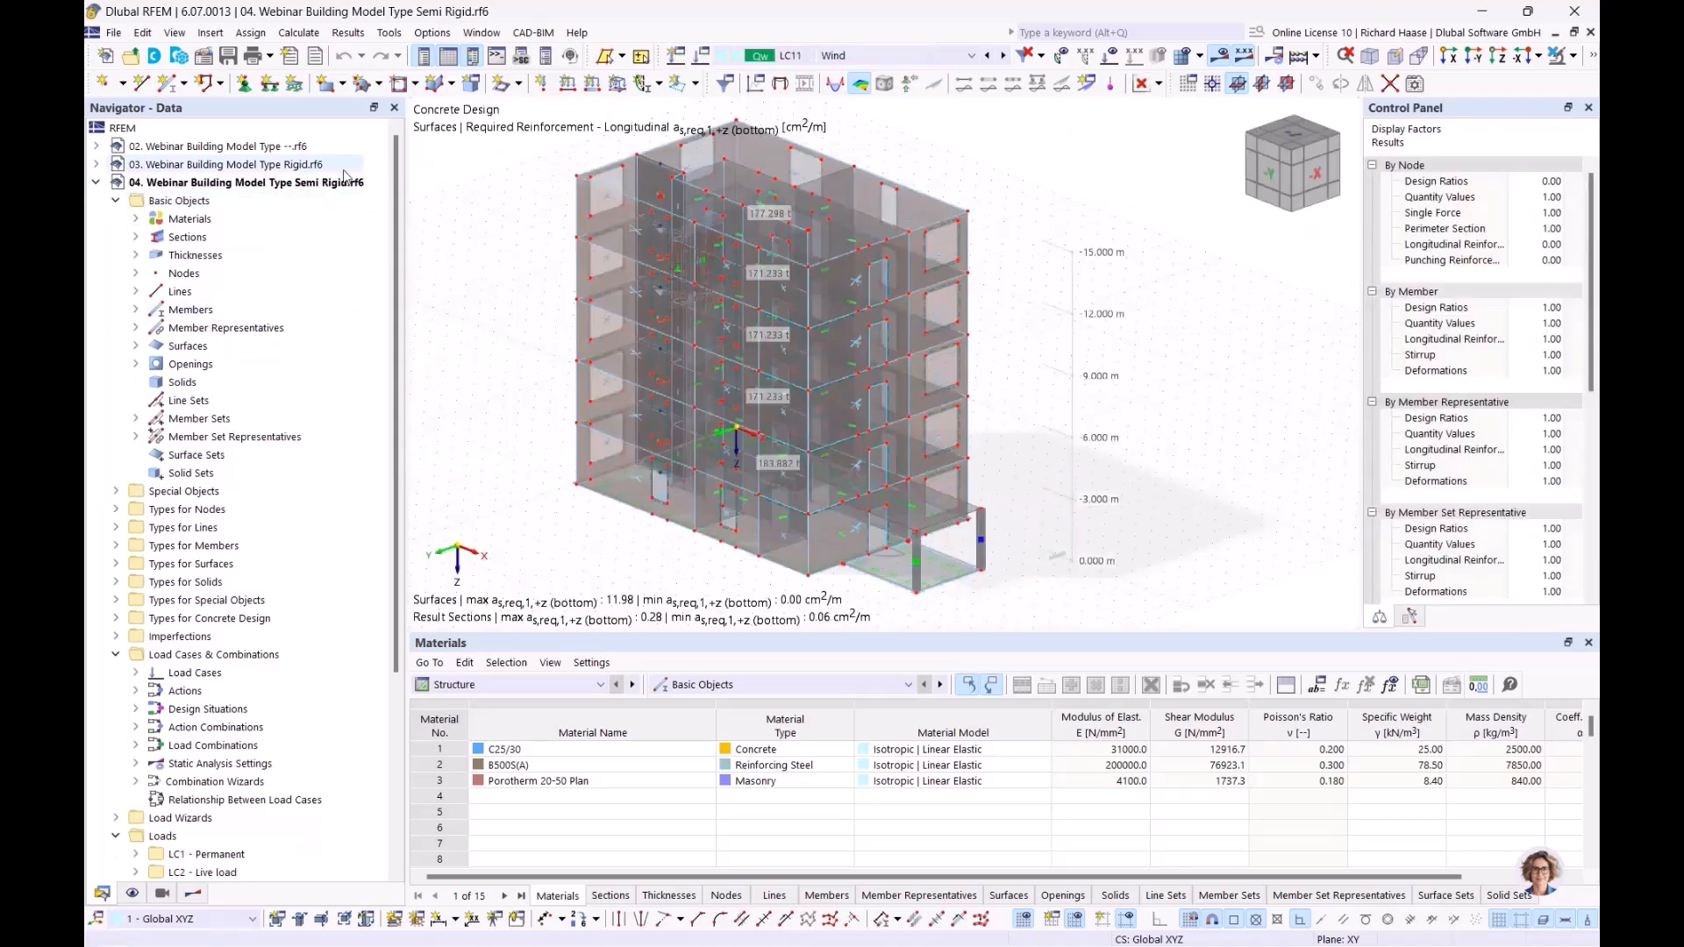
Step: Minimize the 02. Webinar Building Model Type --.rf6 window and tile the Rigid and Semi Rigid models vertically side by side
left_click(163, 894)
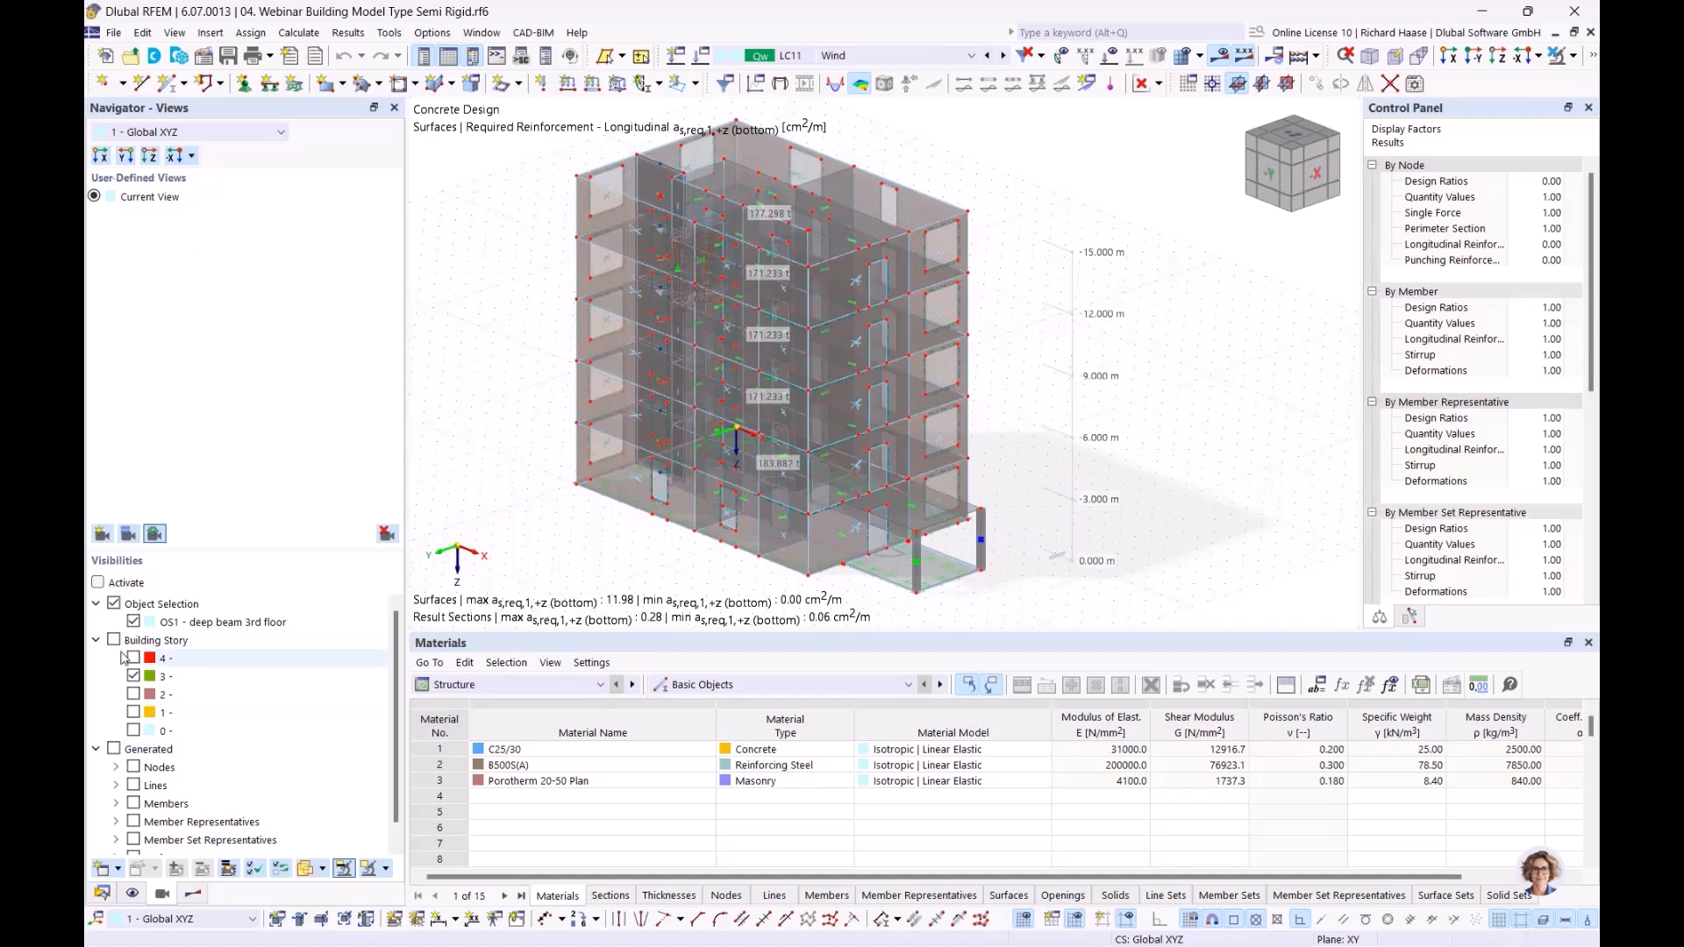
left_click(488, 35)
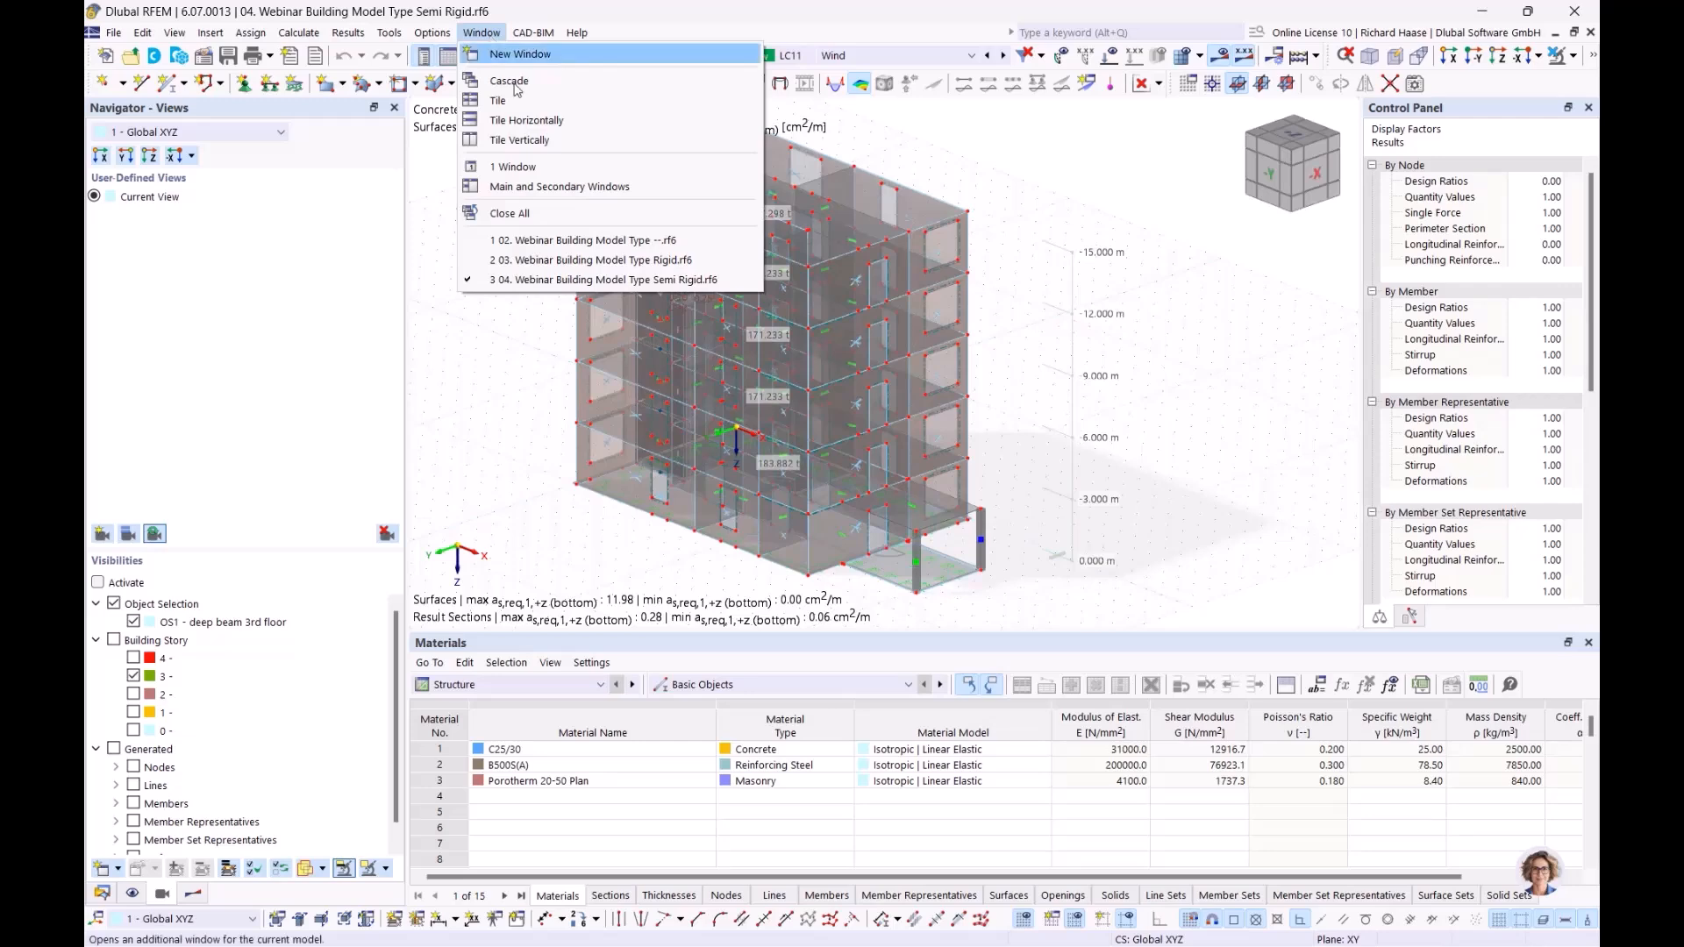
left_click(517, 142)
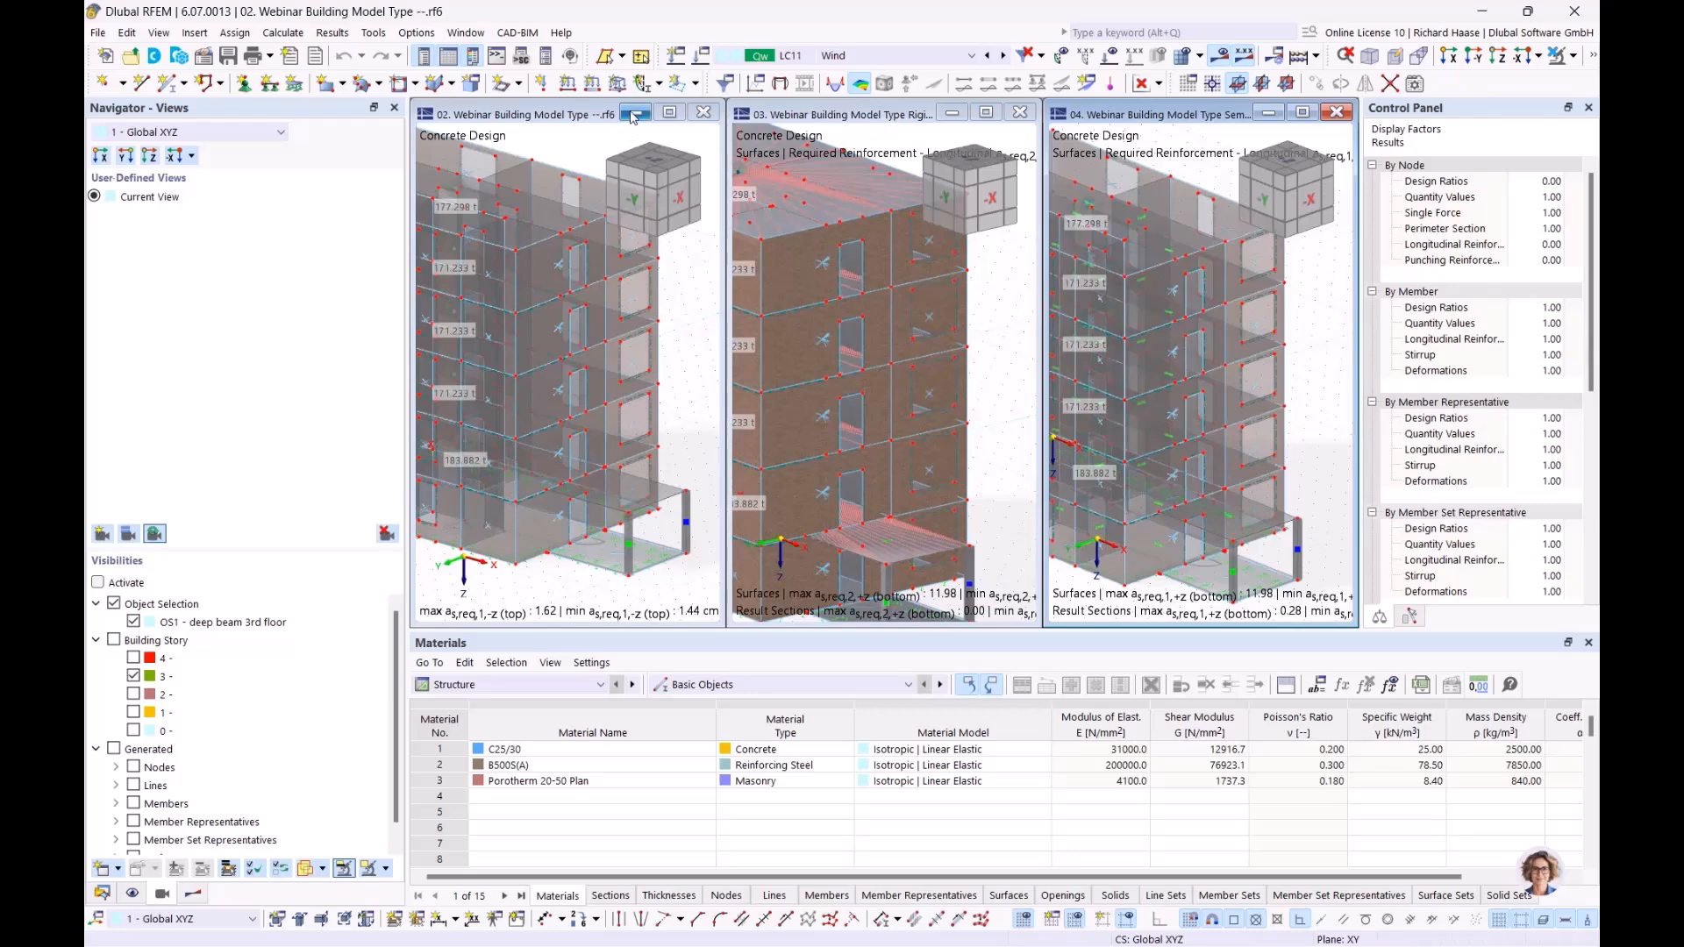
left_click(635, 113)
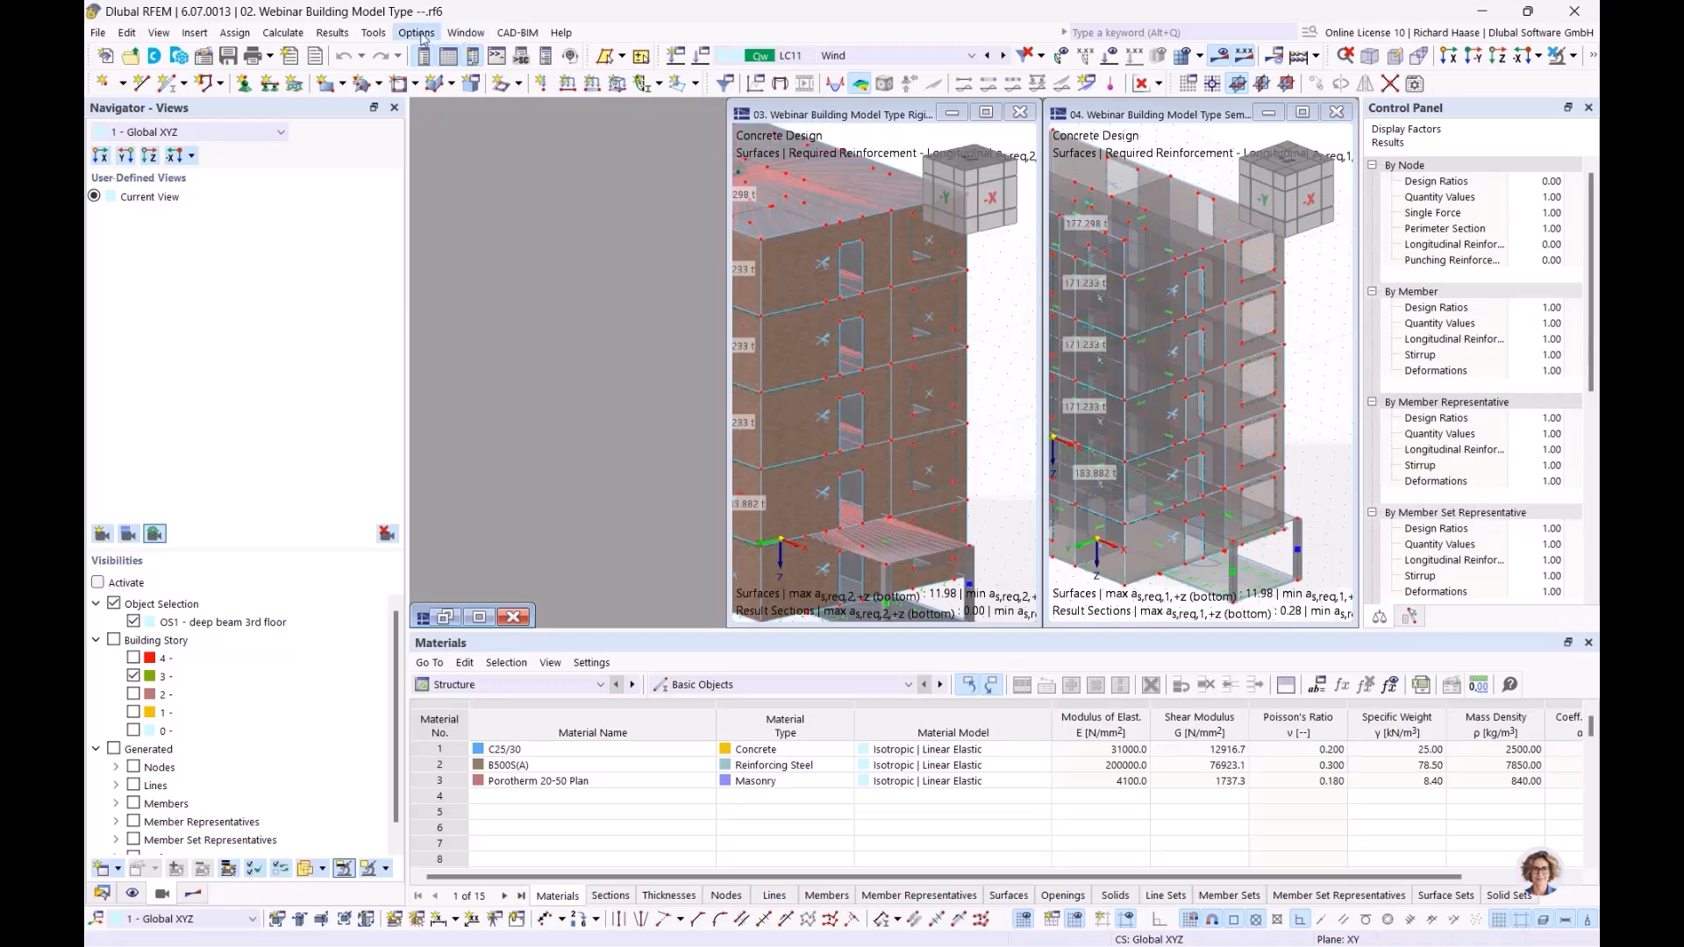
left_click(459, 33)
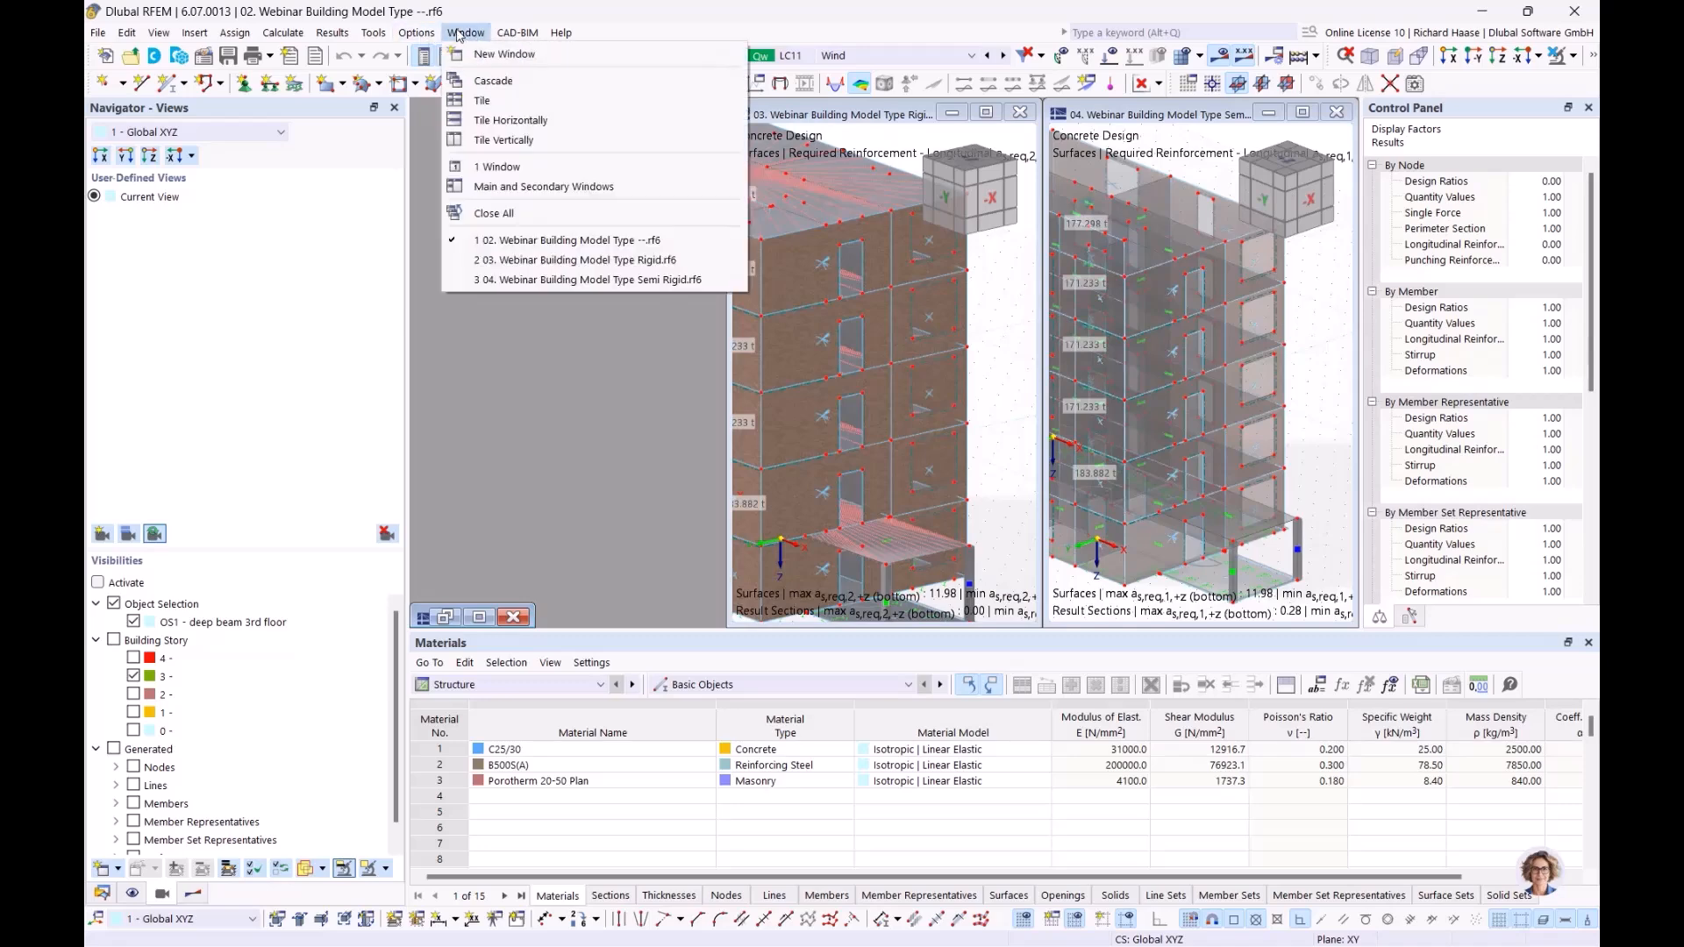
left_click(495, 139)
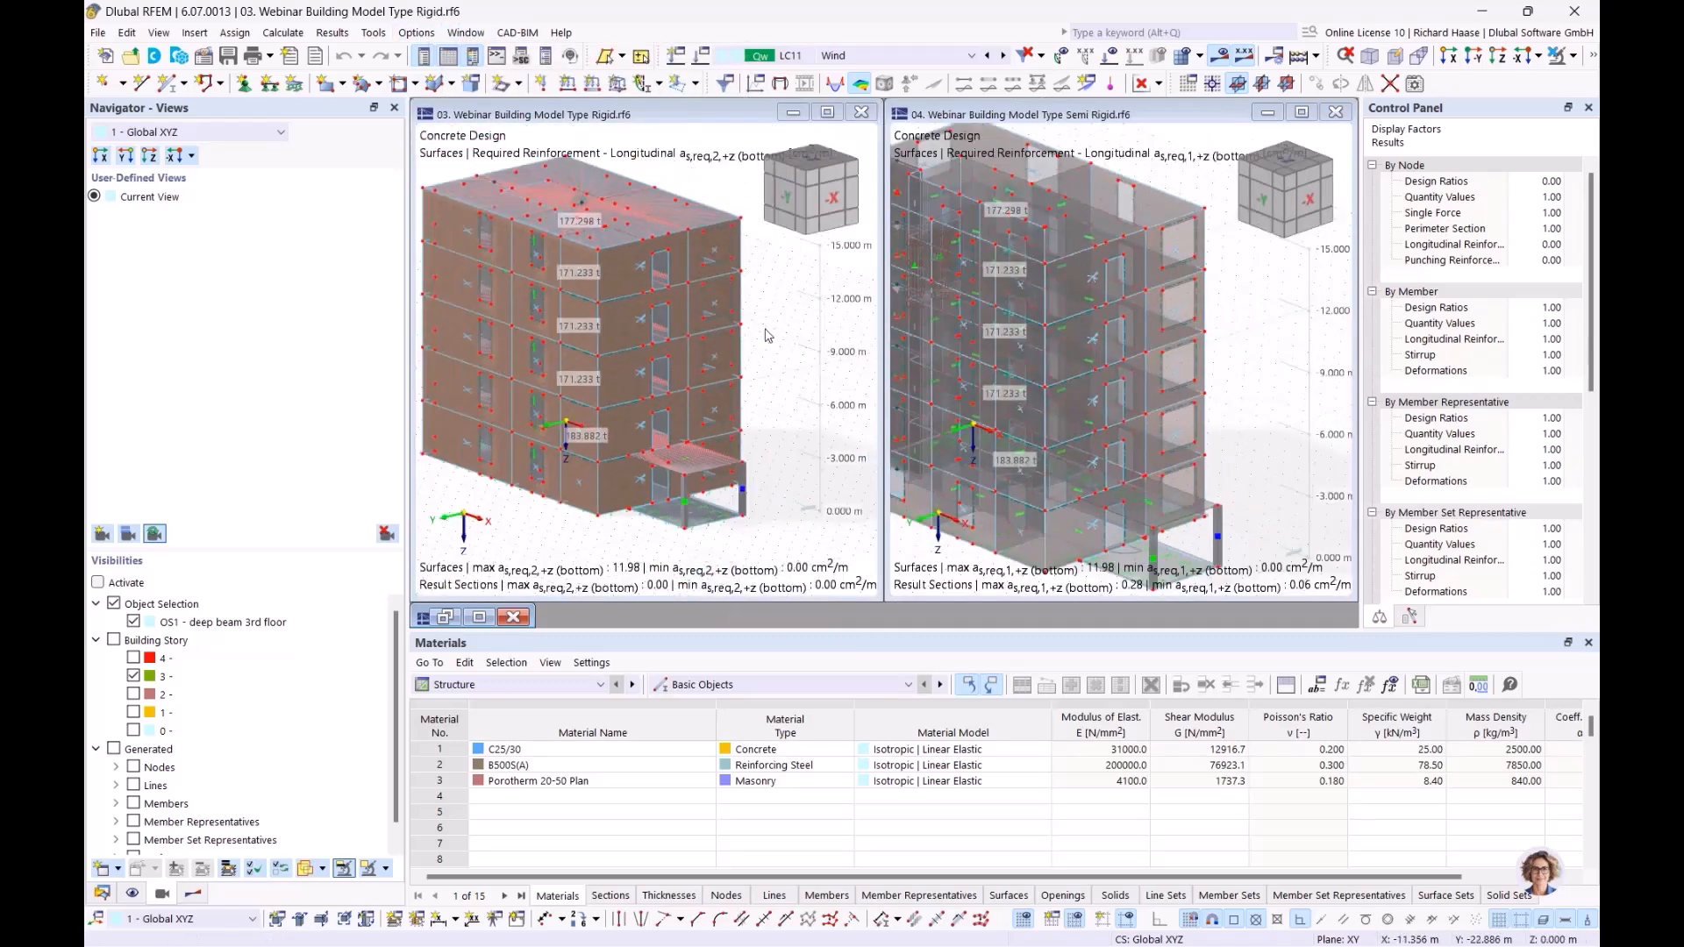
Step: Limit the Rigid model's visibility to building story 3 and turn off the object selection visibility
middle_click_drag(765, 330, 770, 321)
scroll(786, 338, "up", 2)
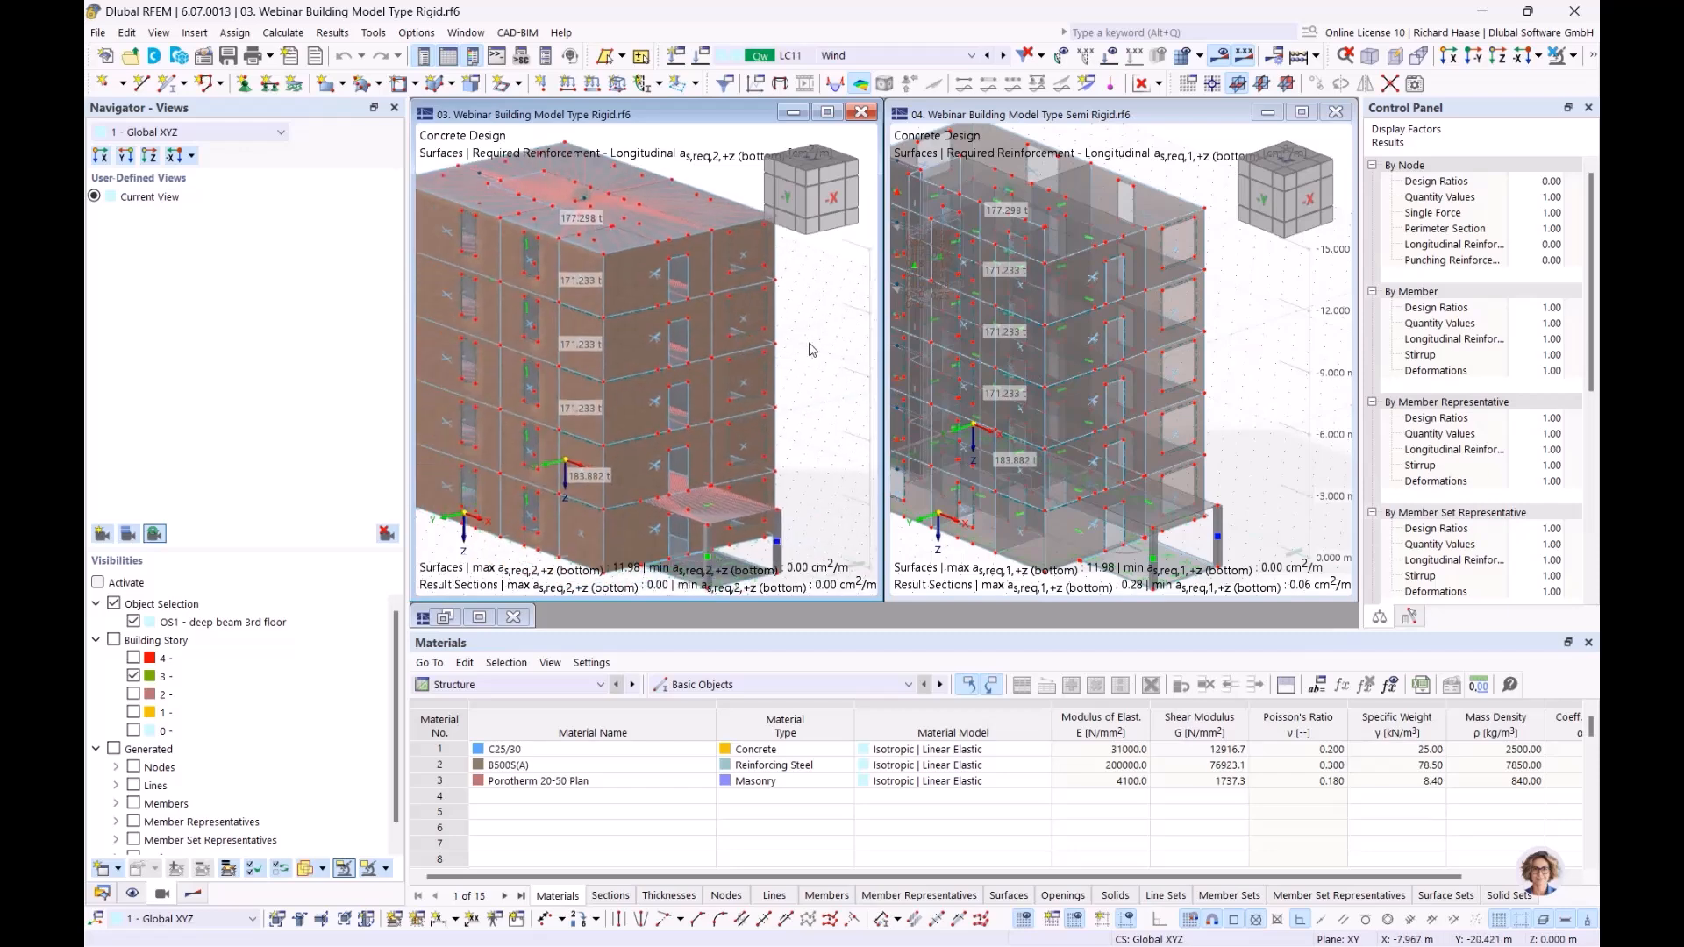
left_click(115, 641)
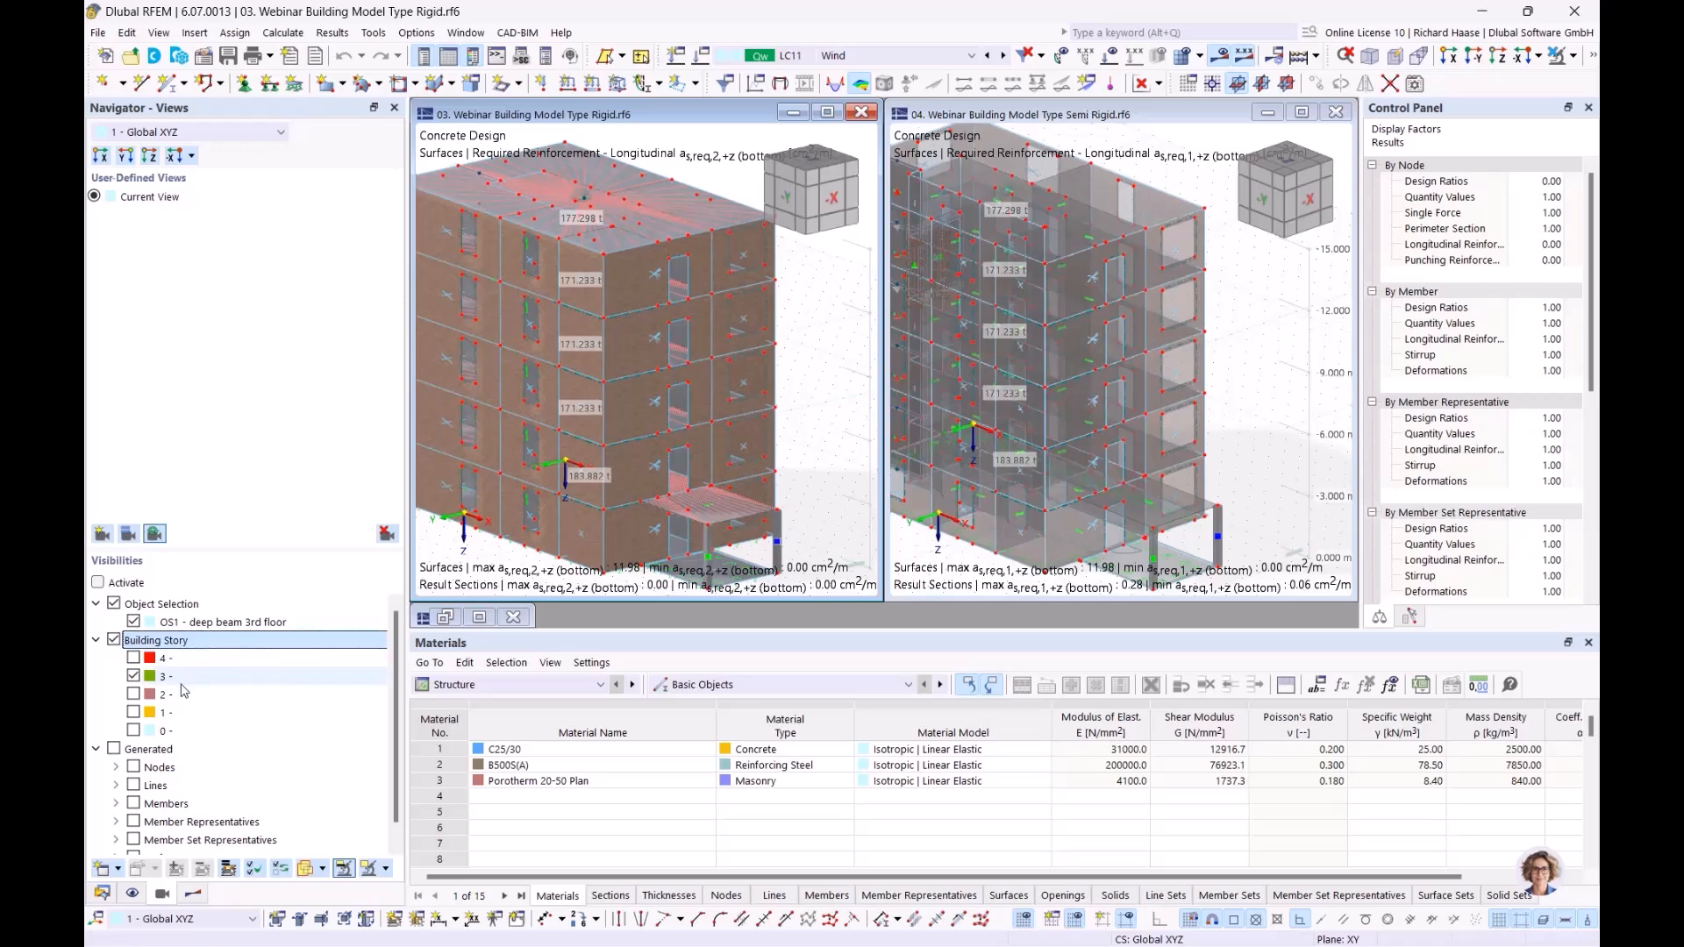
left_click(115, 606)
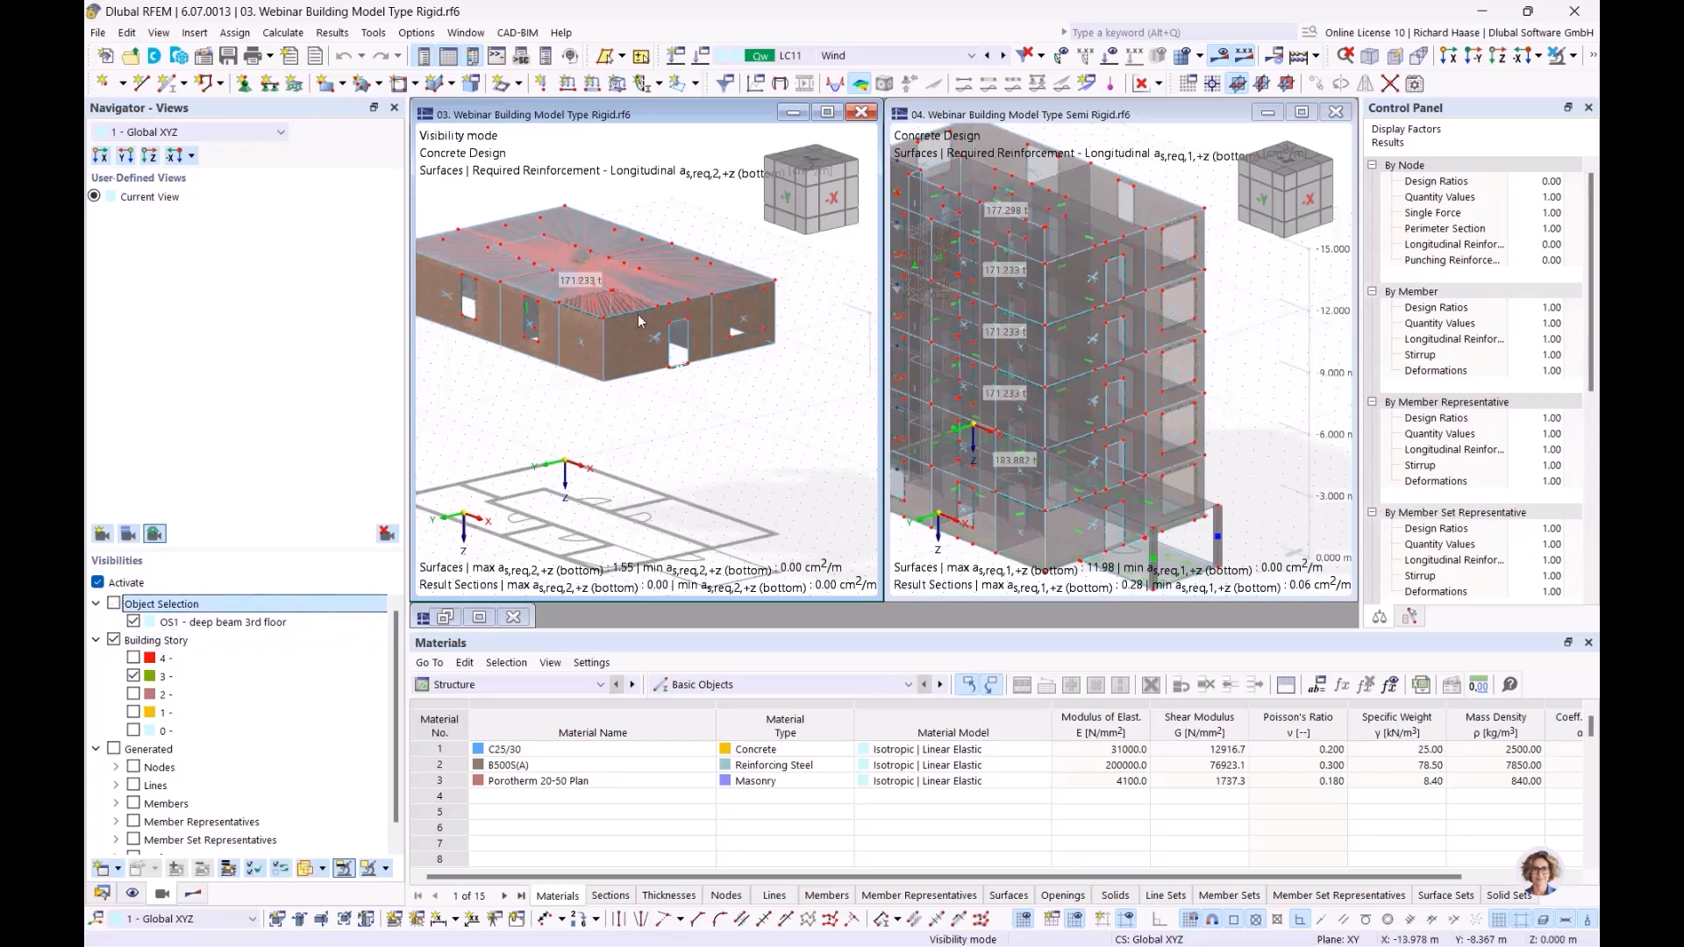
middle_click_drag(684, 436, 712, 469)
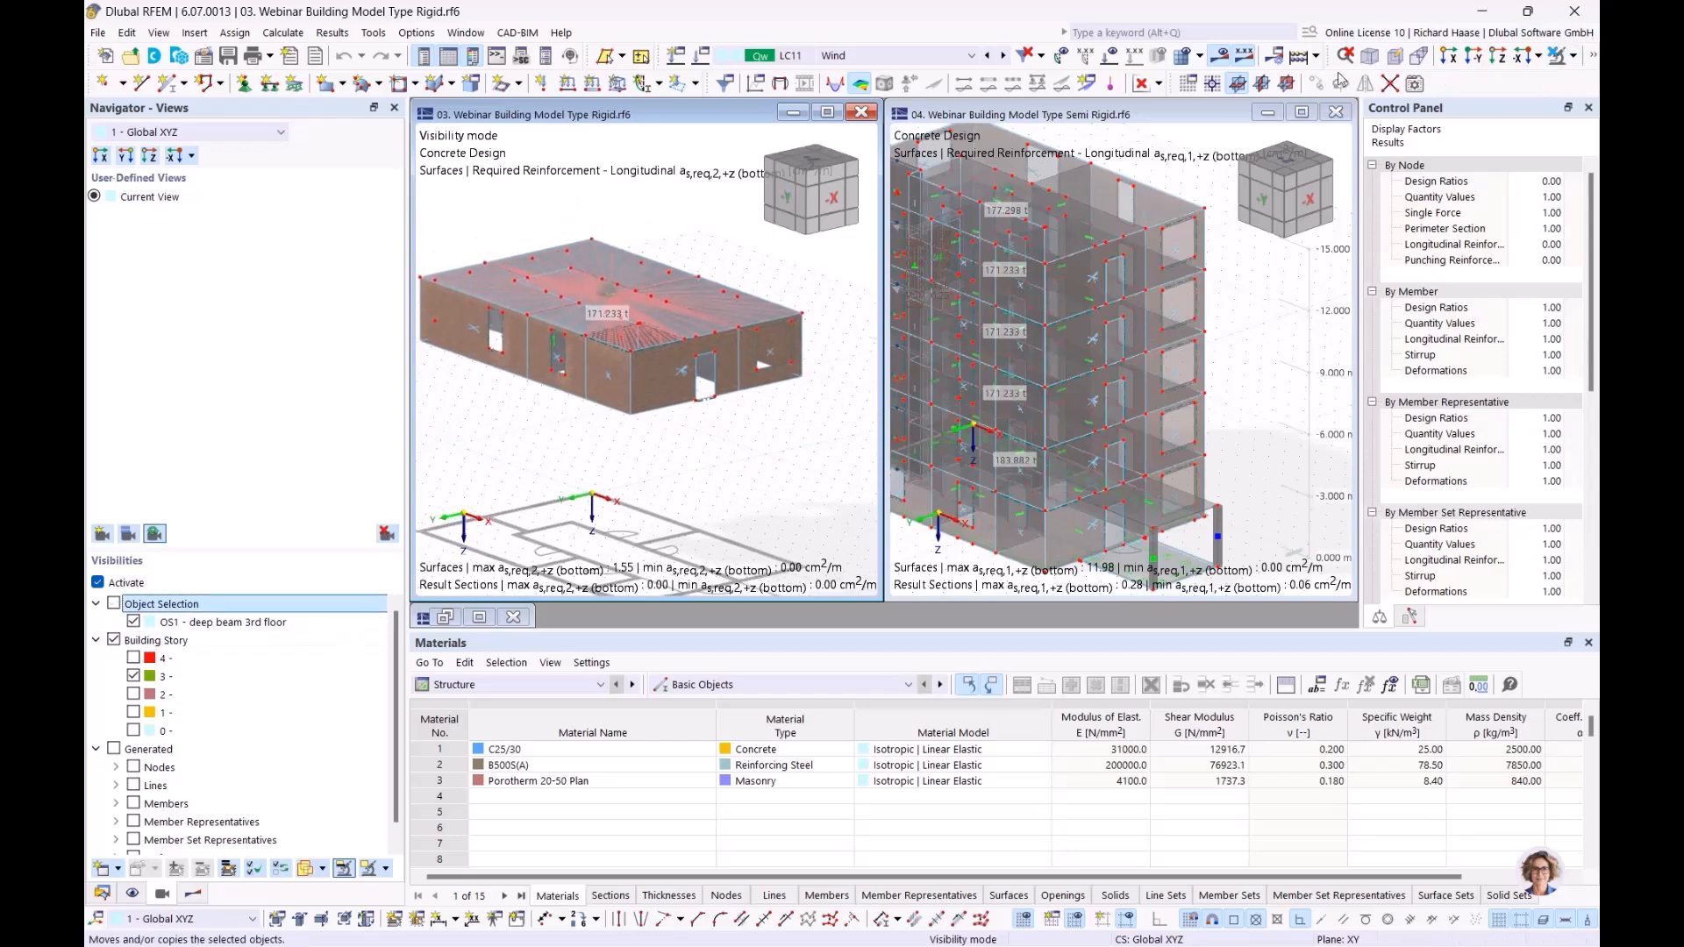
Step: Switch the isolated story of the Rigid model to a transparent display so its interior can be viewed from above
left_click(1575, 56)
left_click(1595, 58)
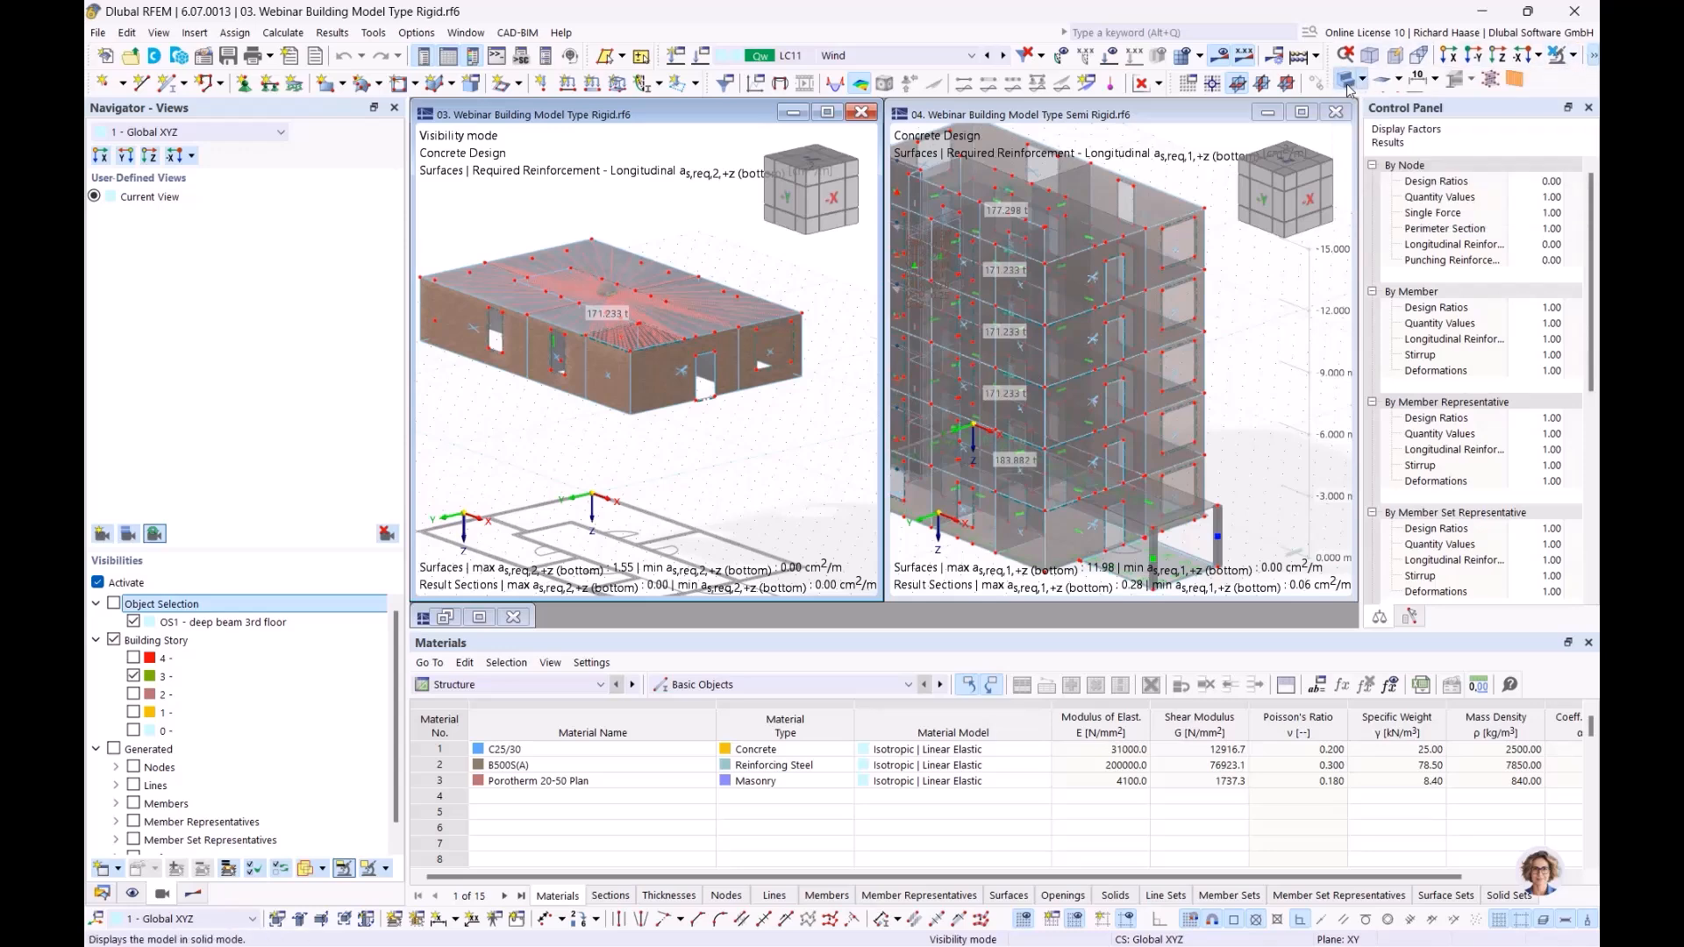
left_click(1348, 79)
middle_click_drag(635, 470, 640, 517, "ctrl")
Step: Limit the Semi Rigid model's visibility to building story 3 so its interior can be viewed from above
left_click(1283, 330)
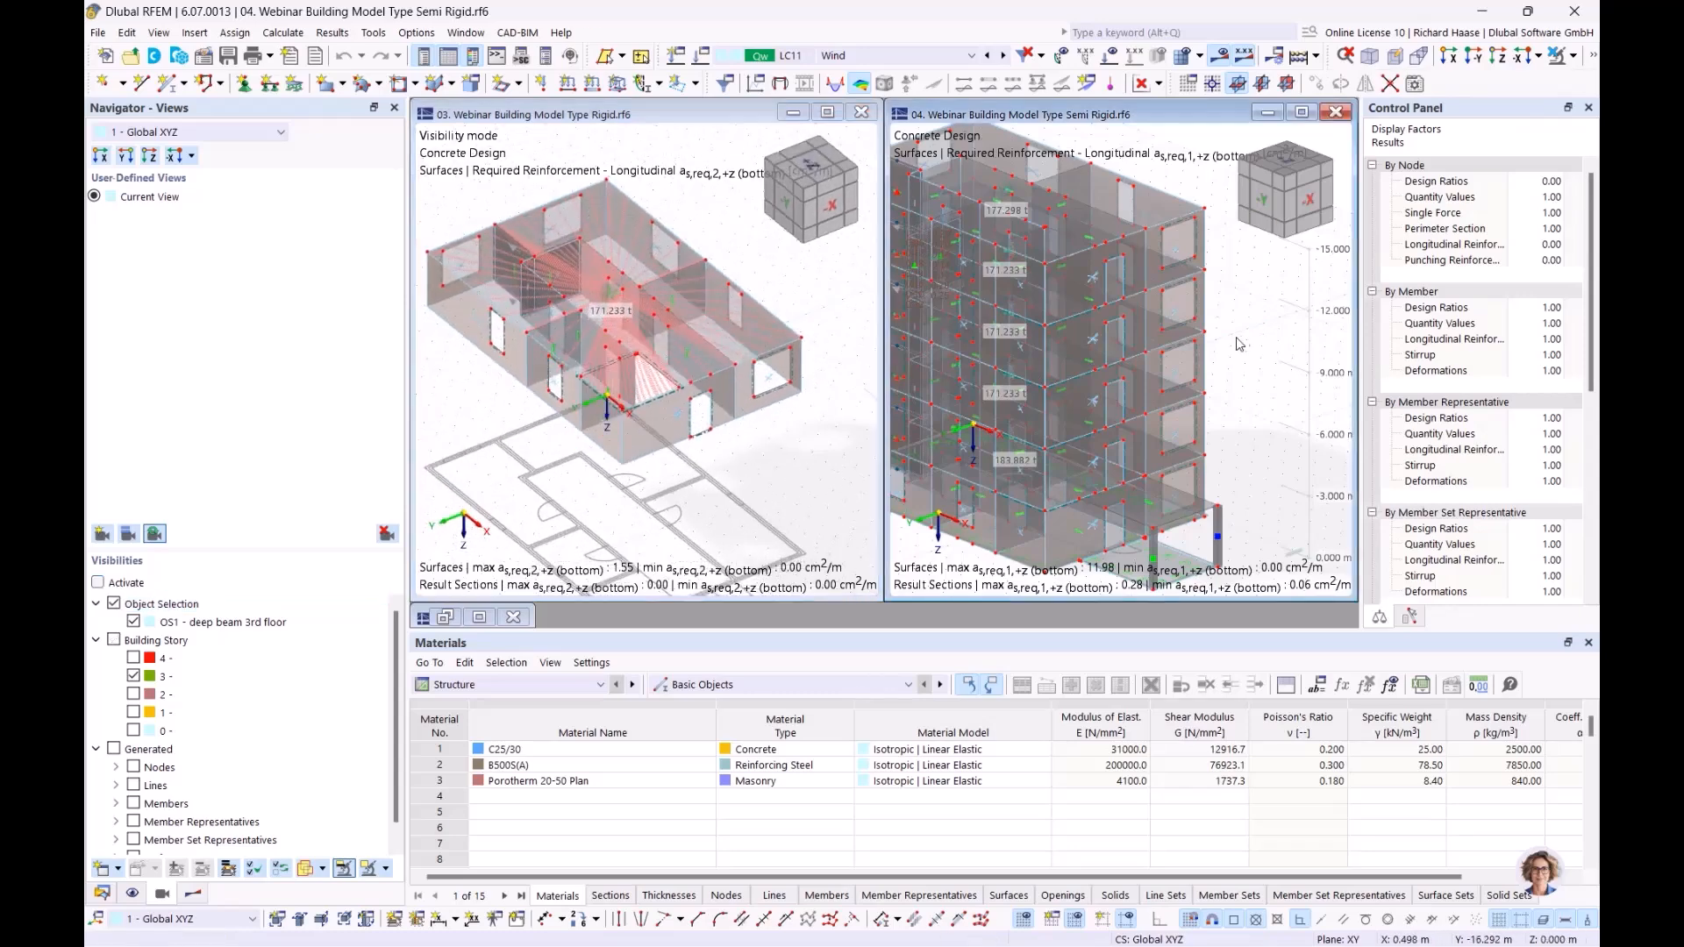
scroll(1238, 346, "down", 1)
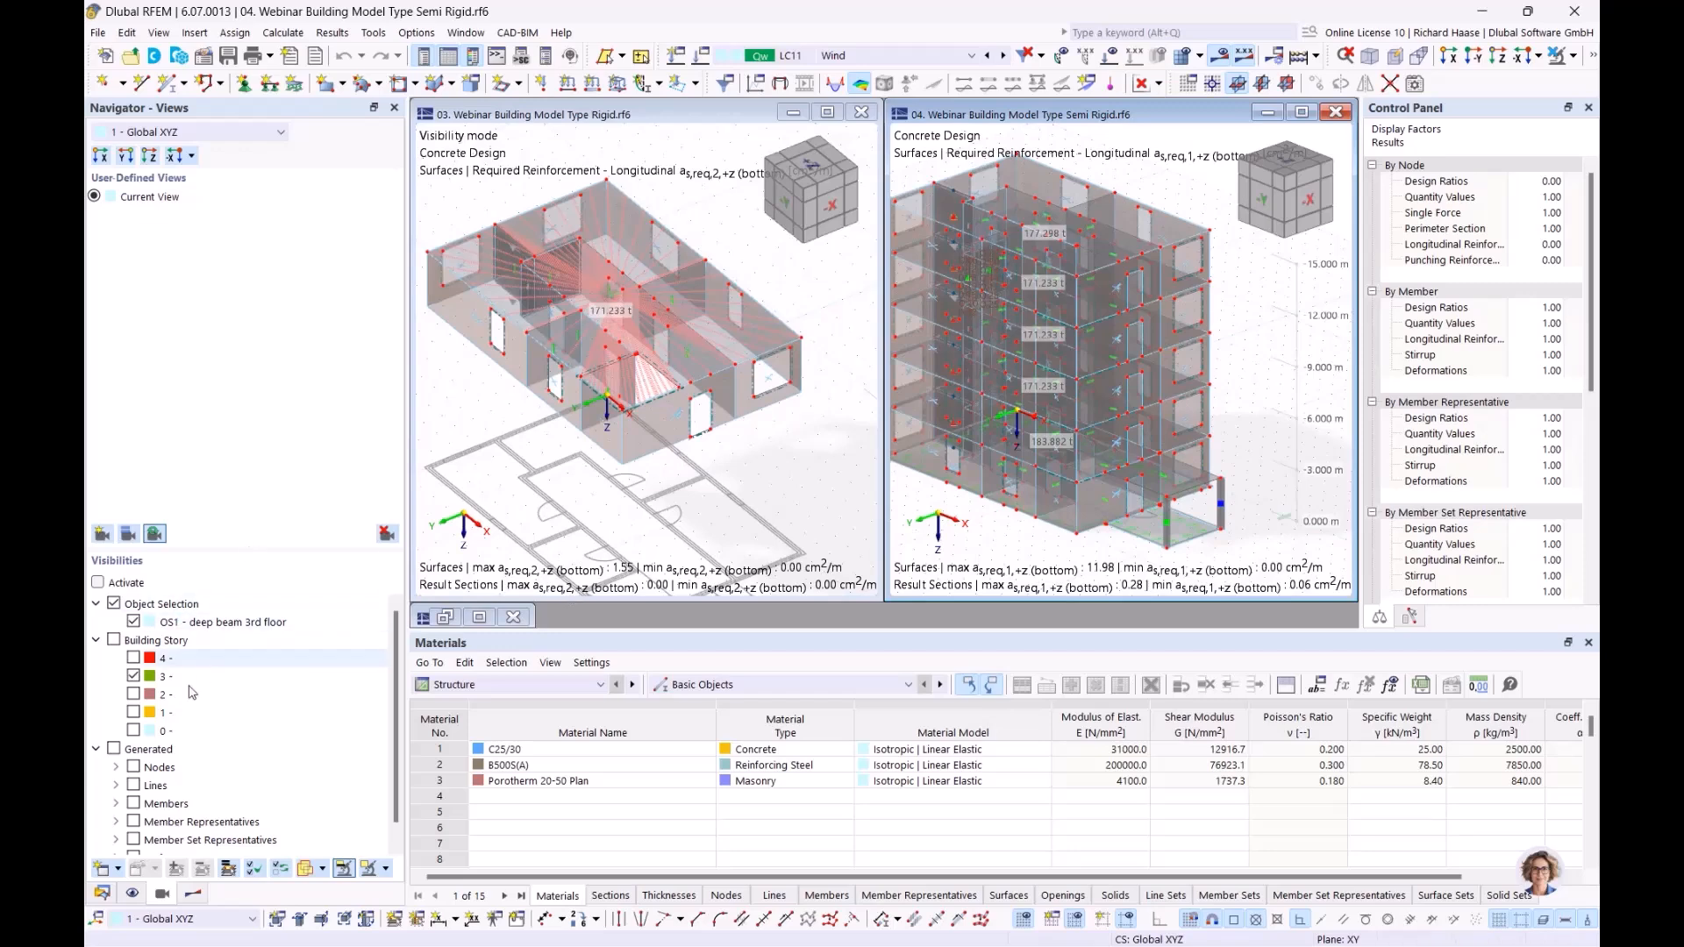
left_click(114, 641)
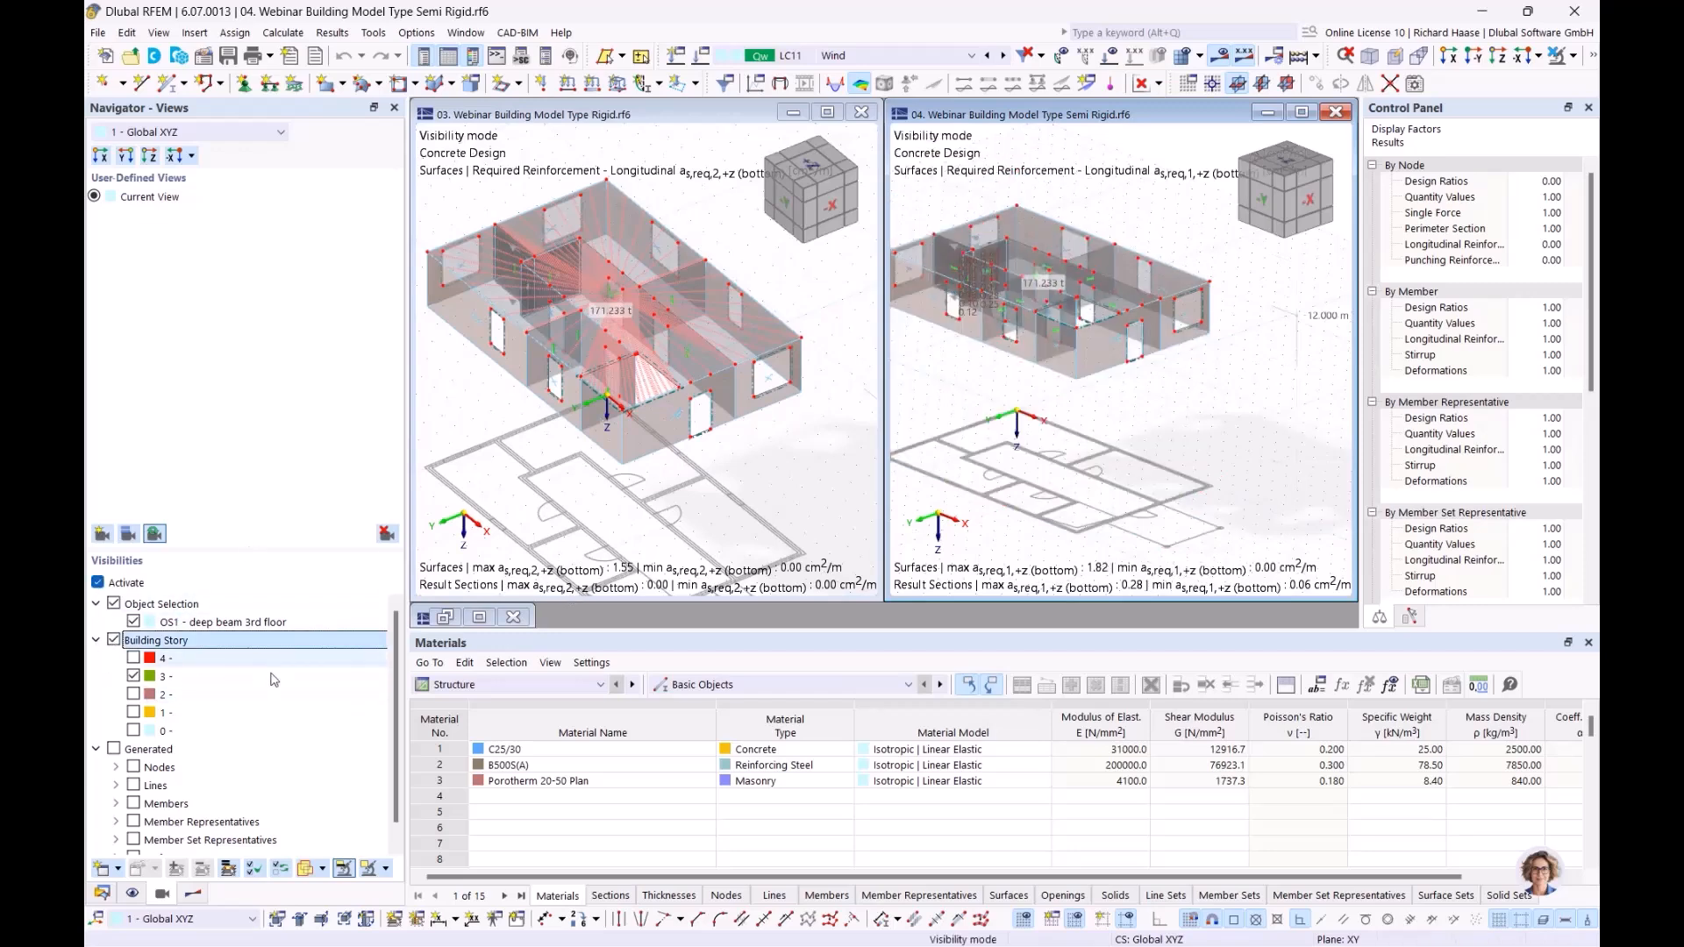
middle_click_drag(1046, 428, 1063, 555, "ctrl")
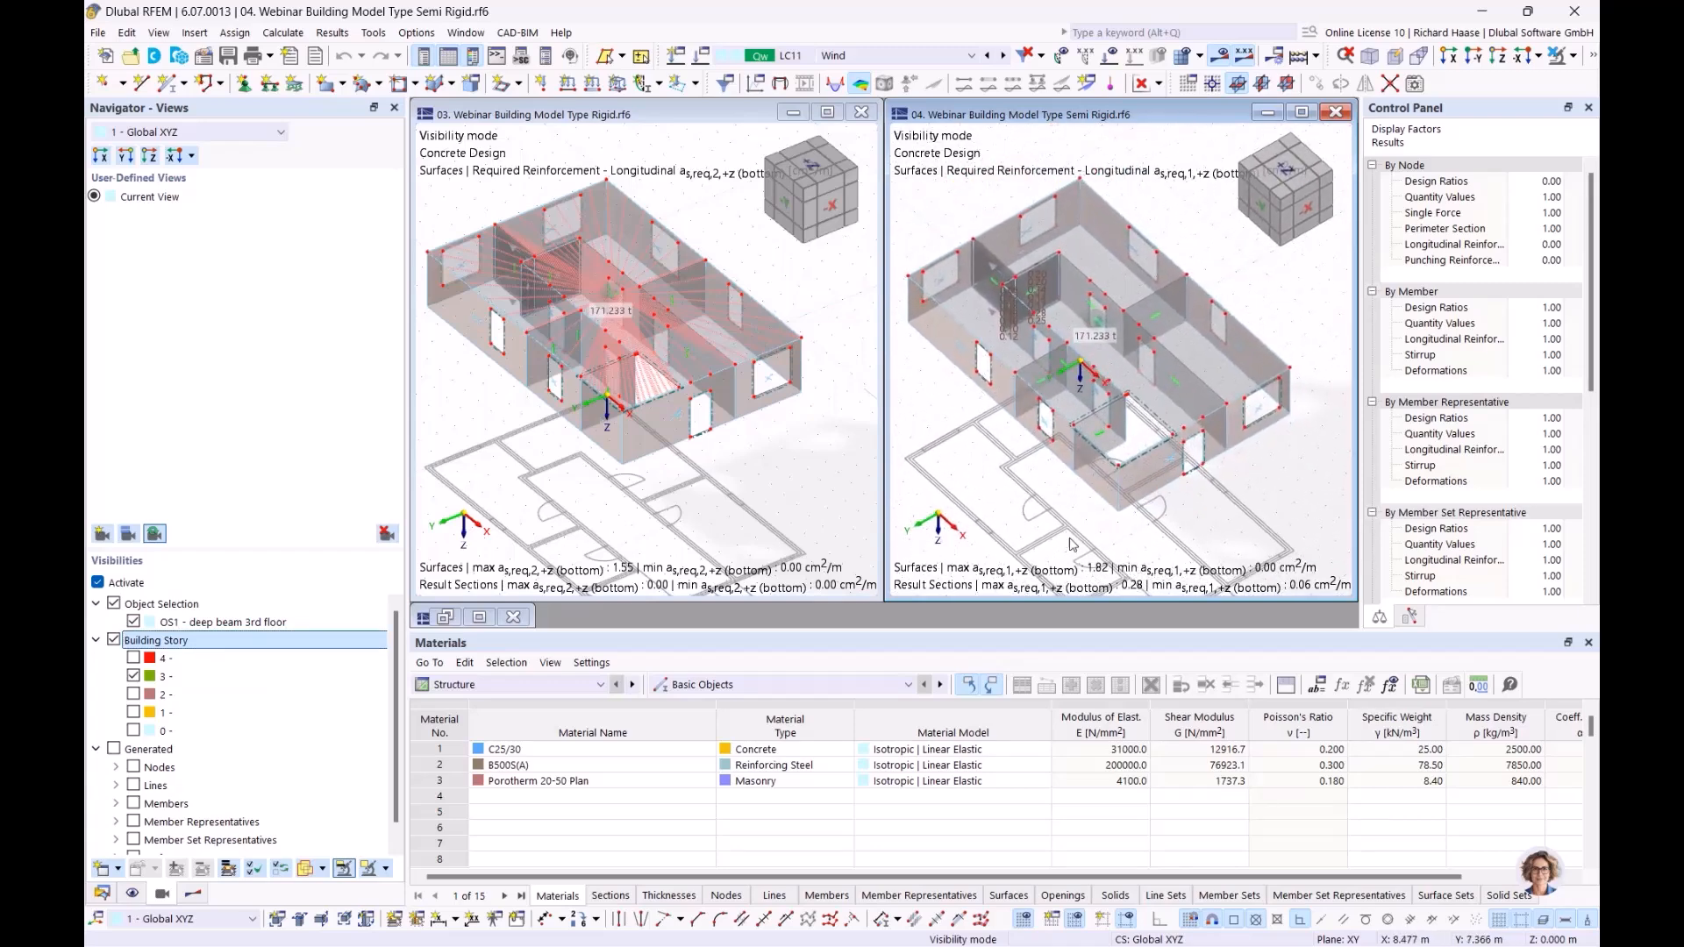
Step: Turn off the object selection visibility in the Semi Rigid model, including OS1 - deep beam 3rd floor, keeping only the building story visibility
left_click(162, 607)
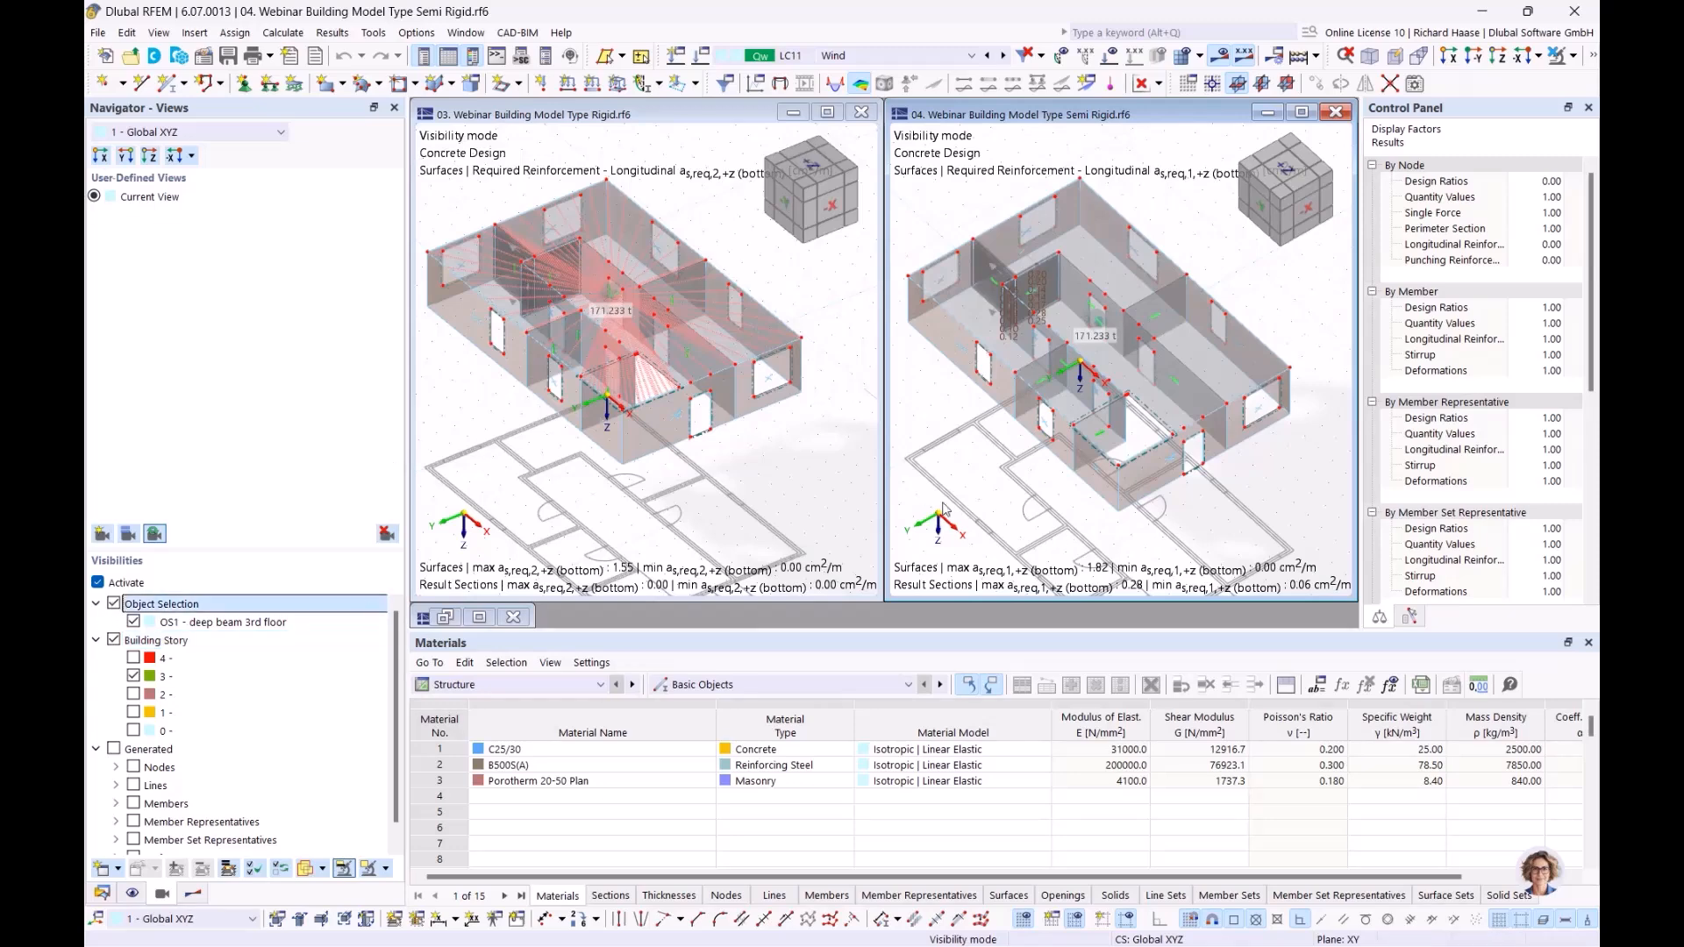
middle_click_drag(952, 433, 956, 426, "ctrl")
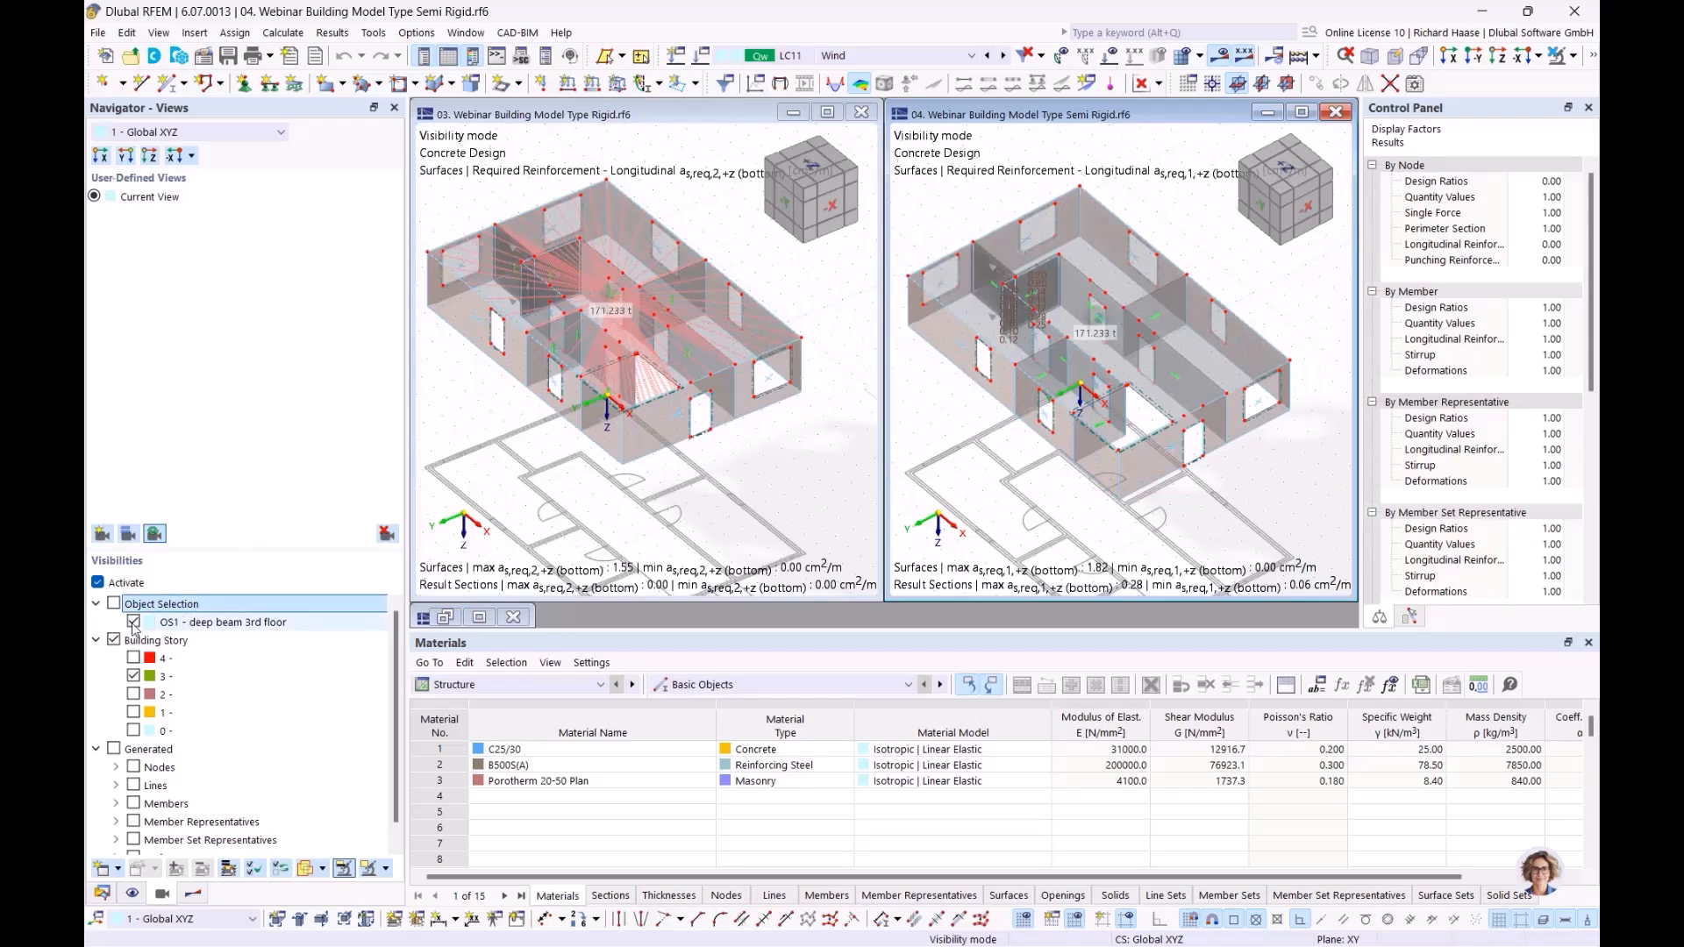
left_click(167, 622)
left_click(133, 622)
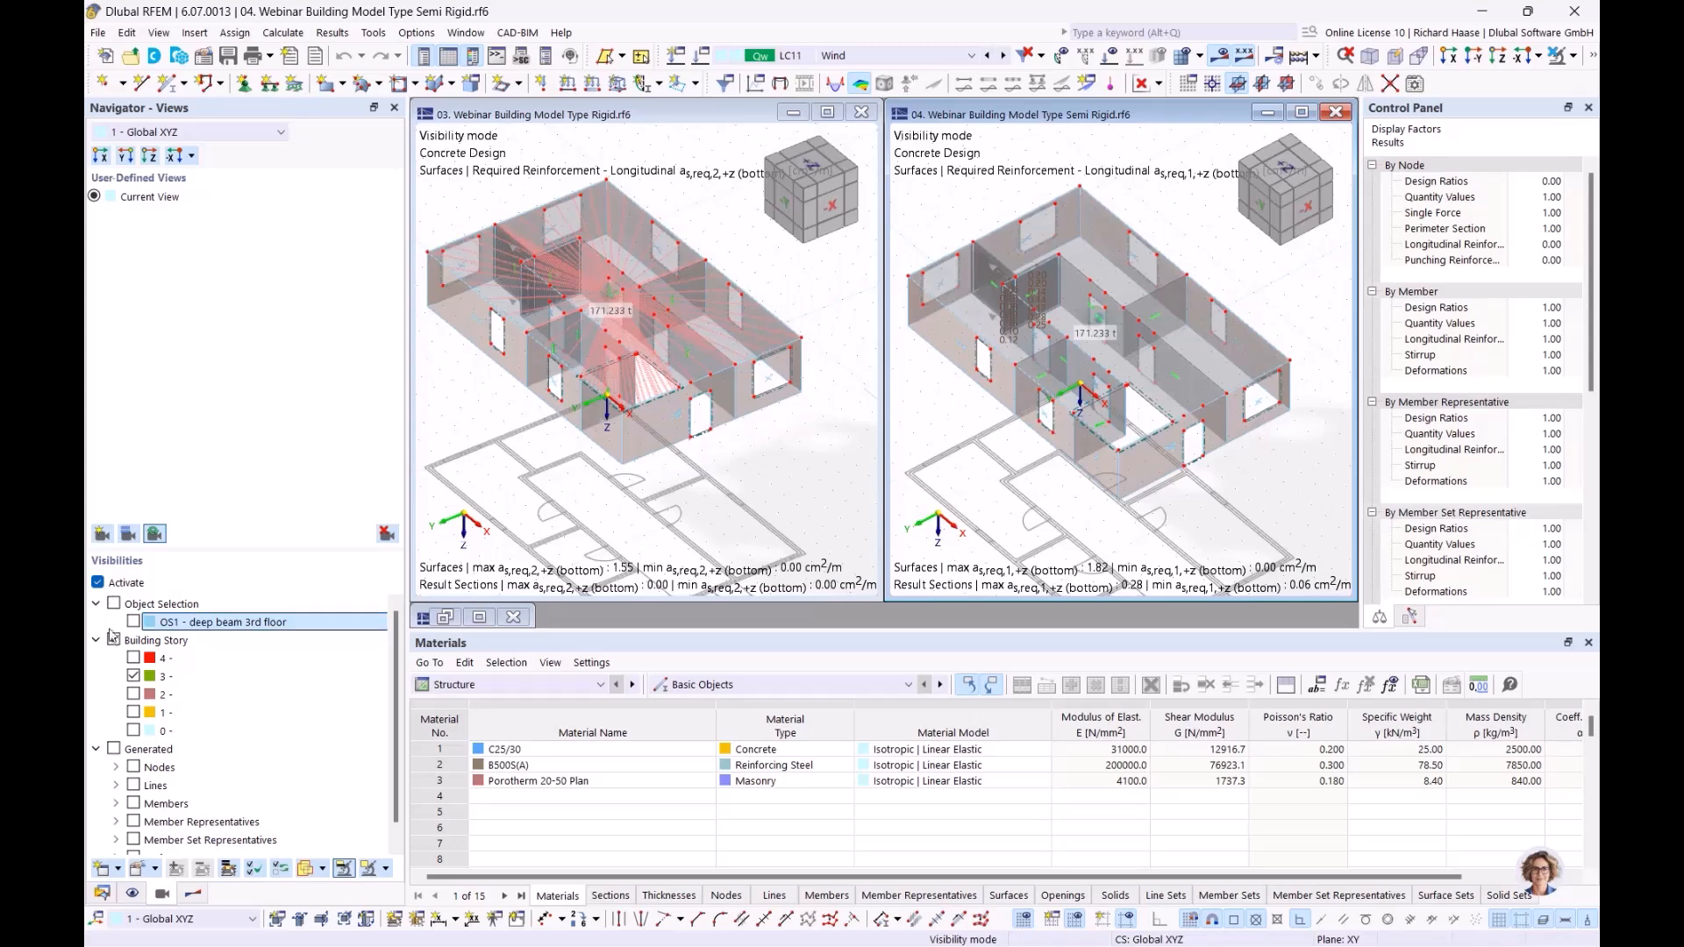
left_click(98, 583)
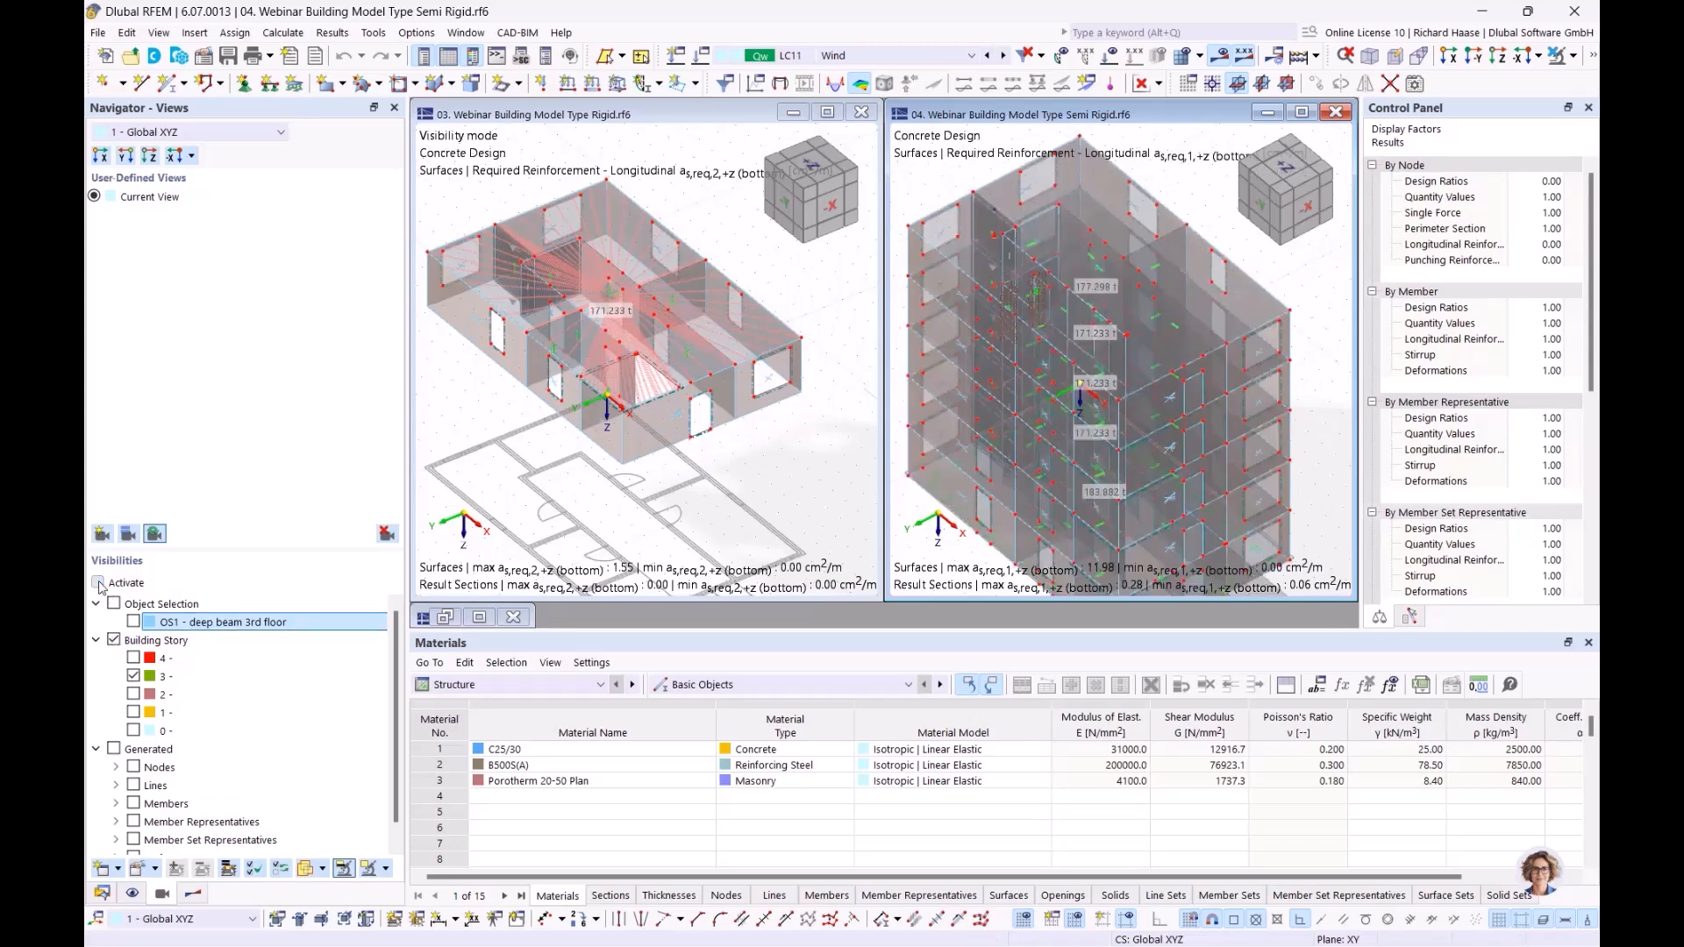
left_click(97, 582)
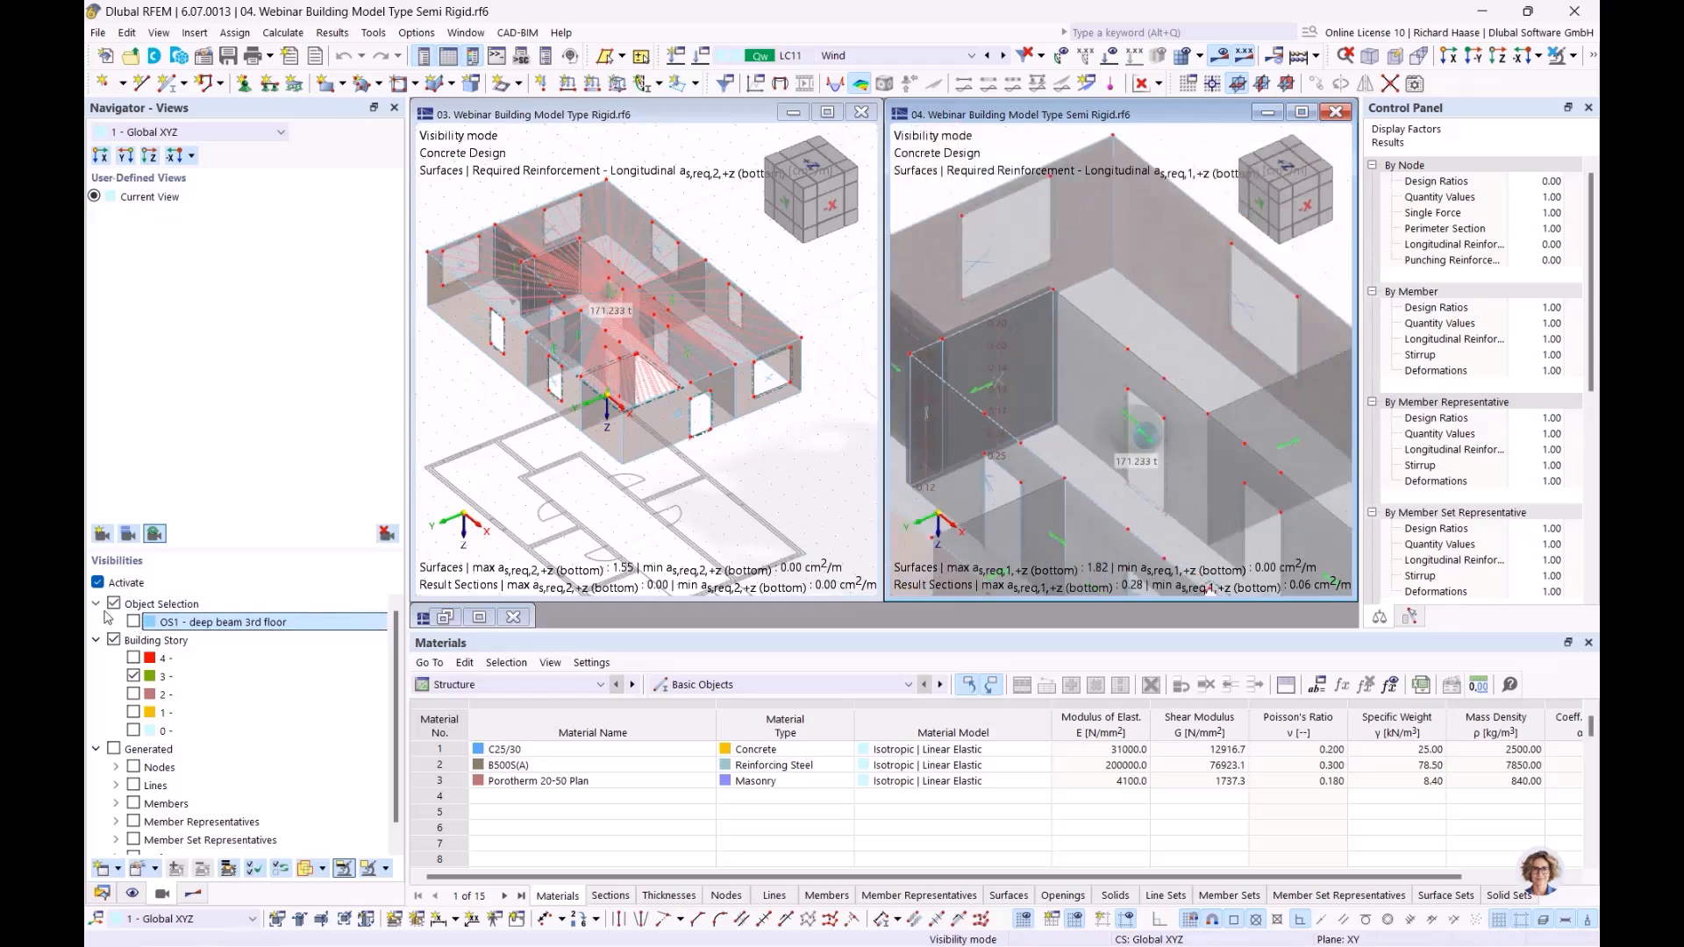
left_click(285, 605)
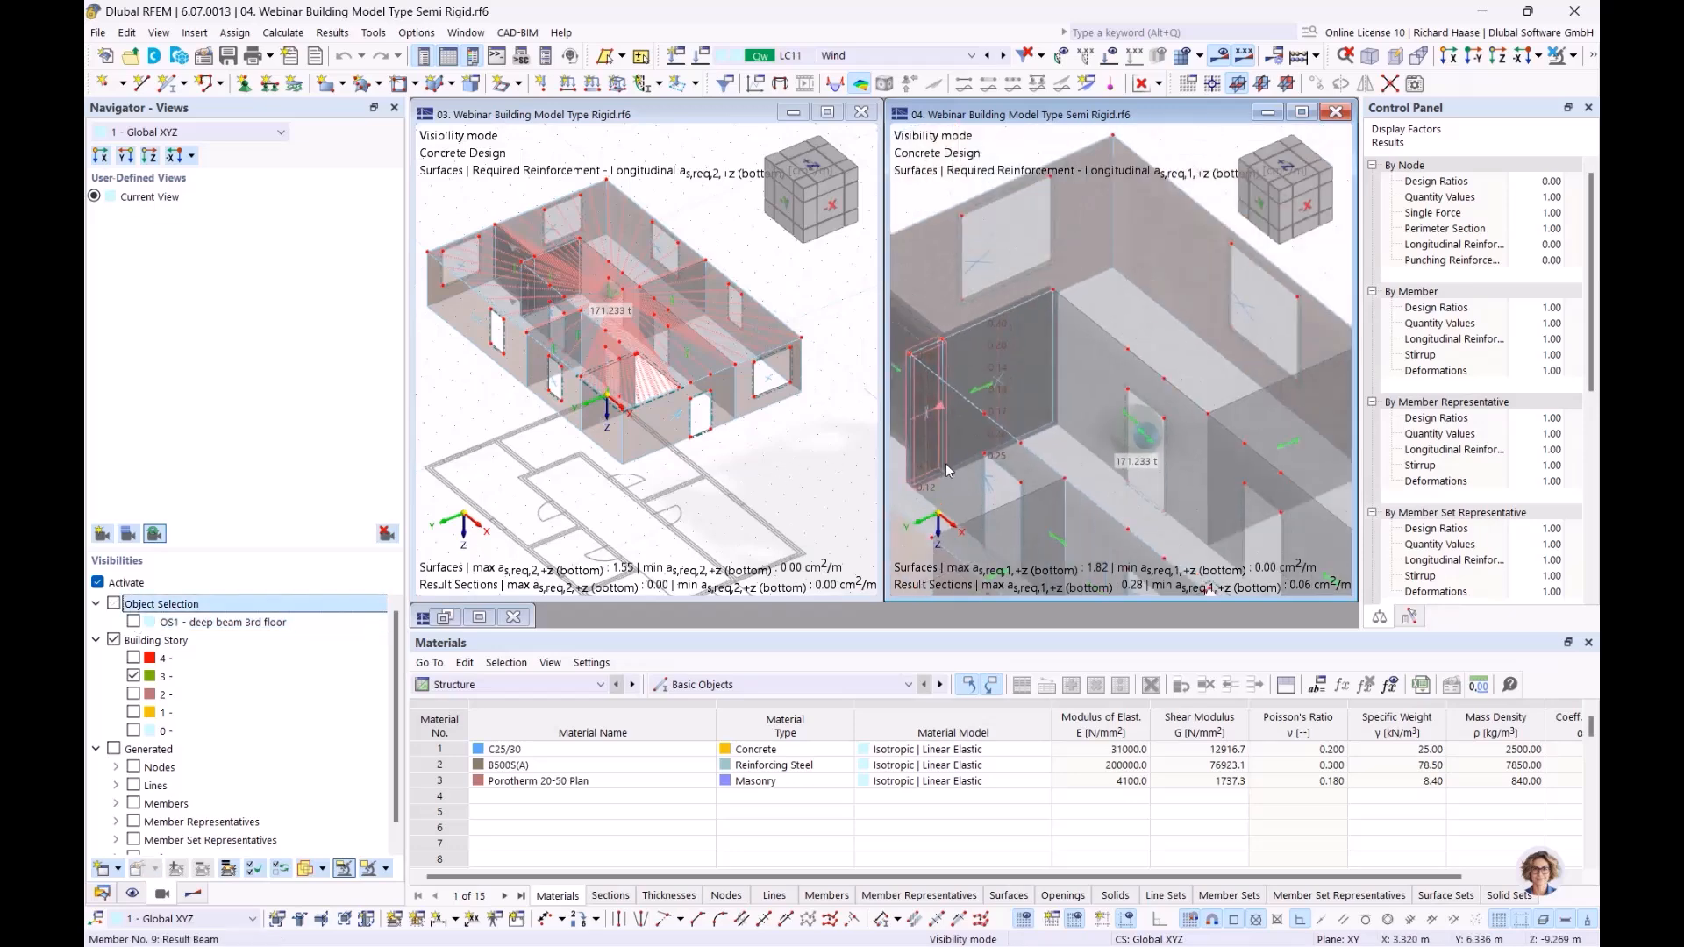
scroll(945, 463, "down", 4)
middle_click_drag(959, 430, 1026, 348)
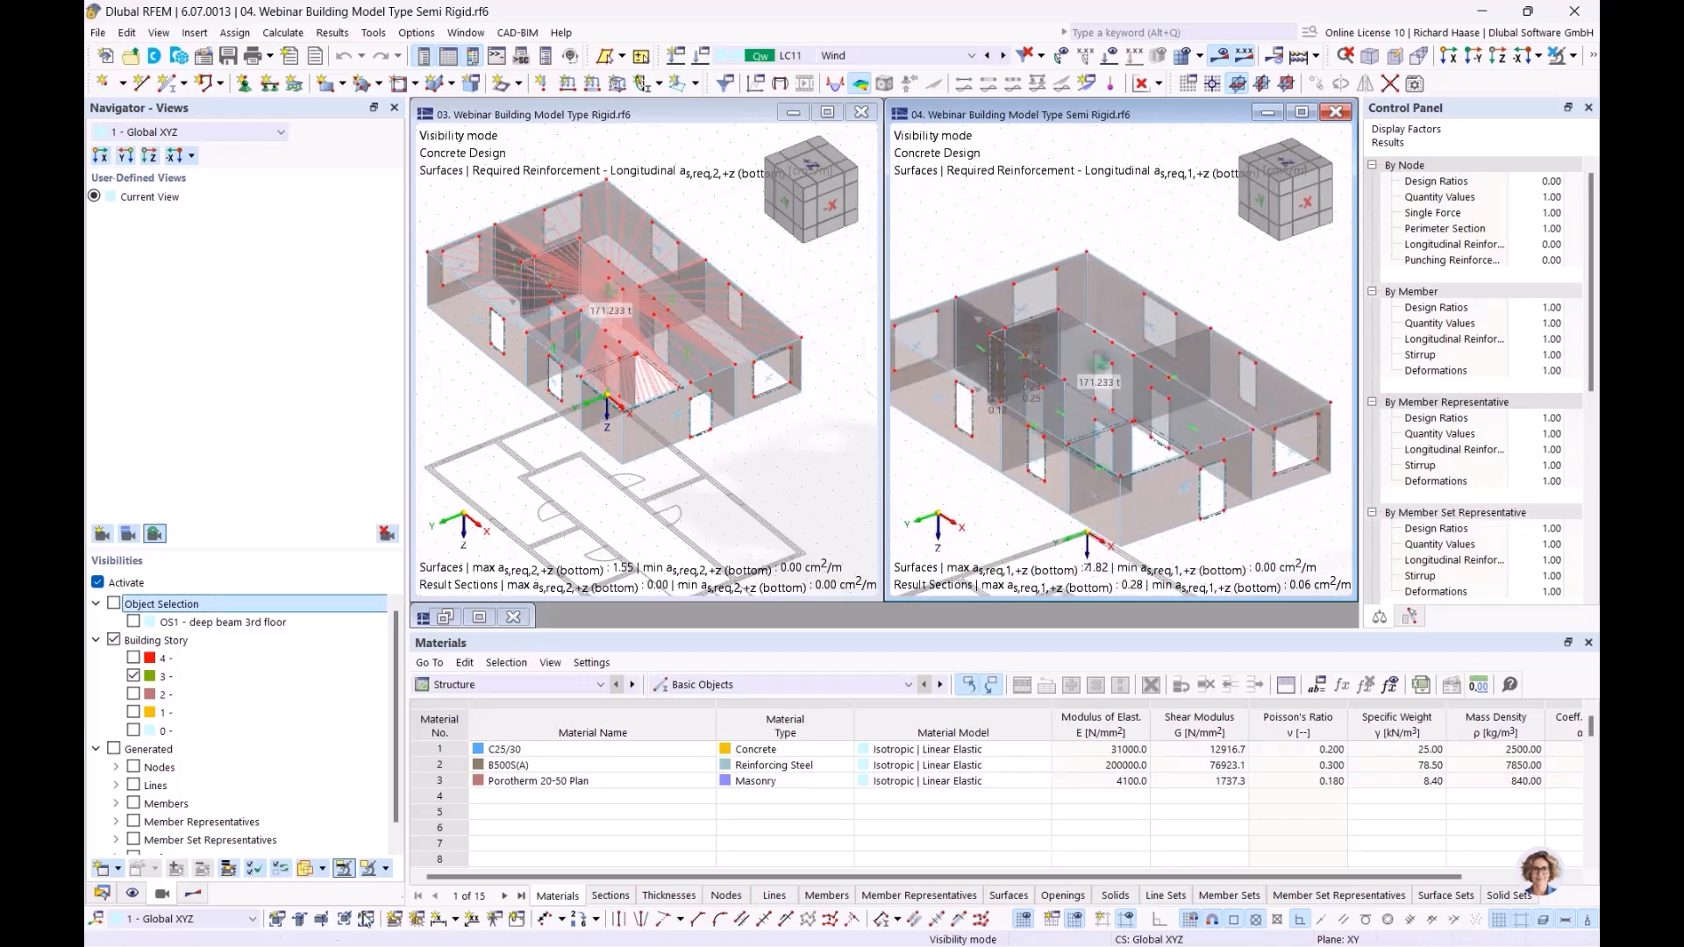
Step: Set load combination CO20 (1.50 * LC4 + 1.35 * LC1) as the active loading in both the Rigid and Semi Rigid models
left_click(589, 151)
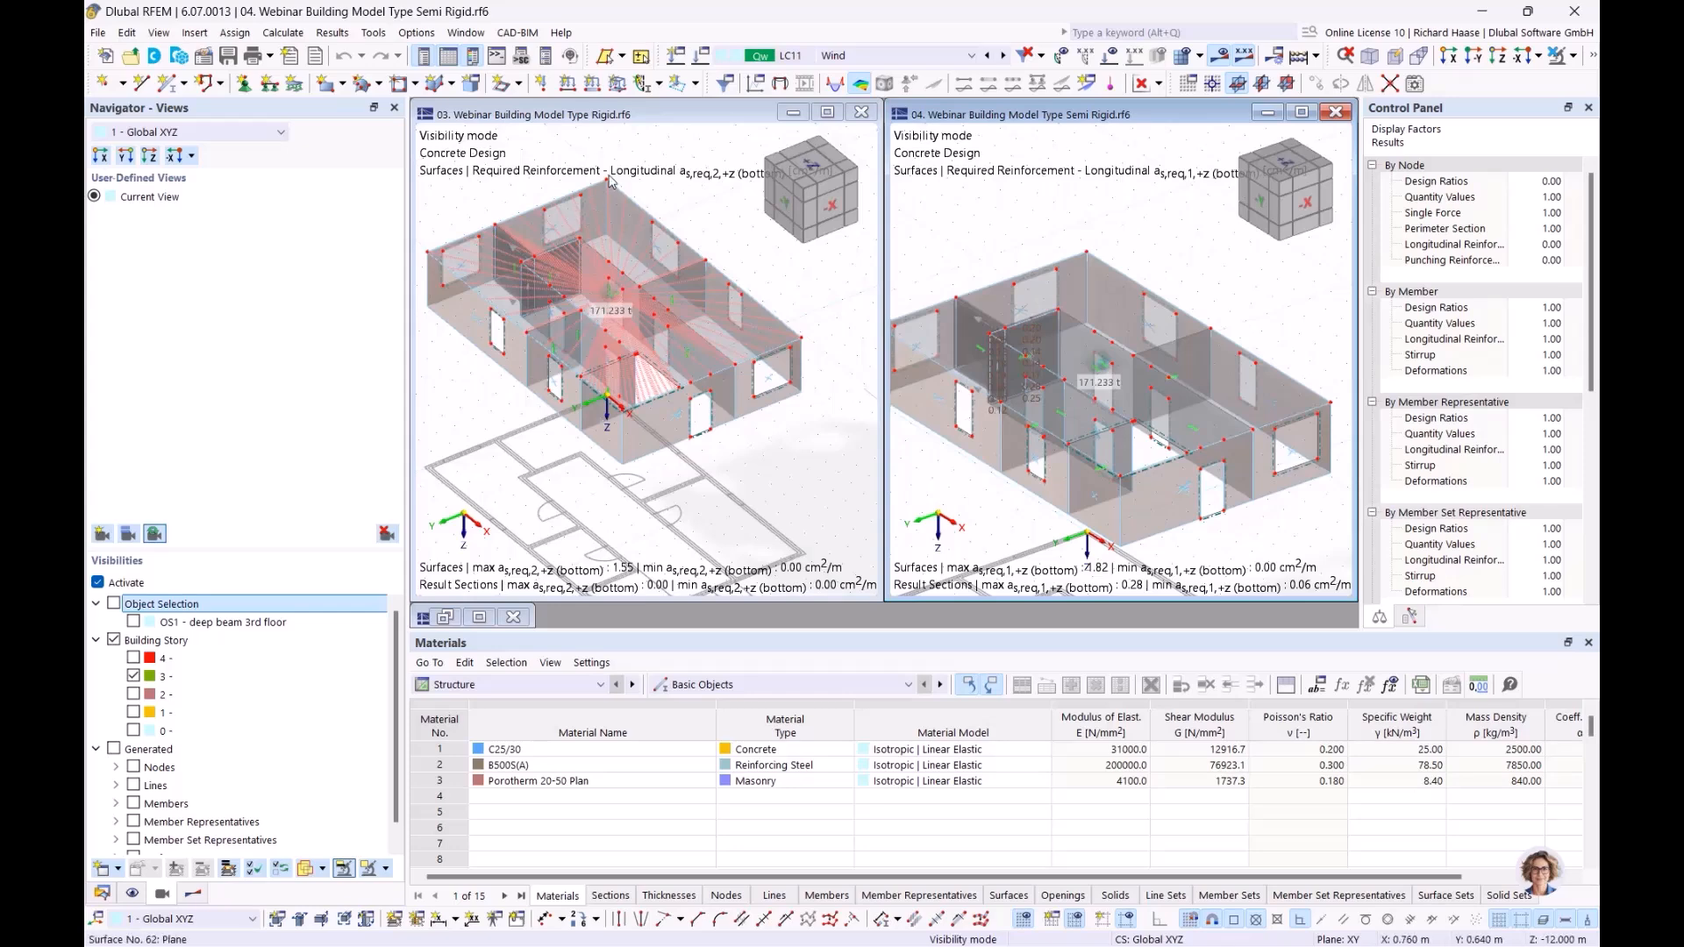
left_click(897, 55)
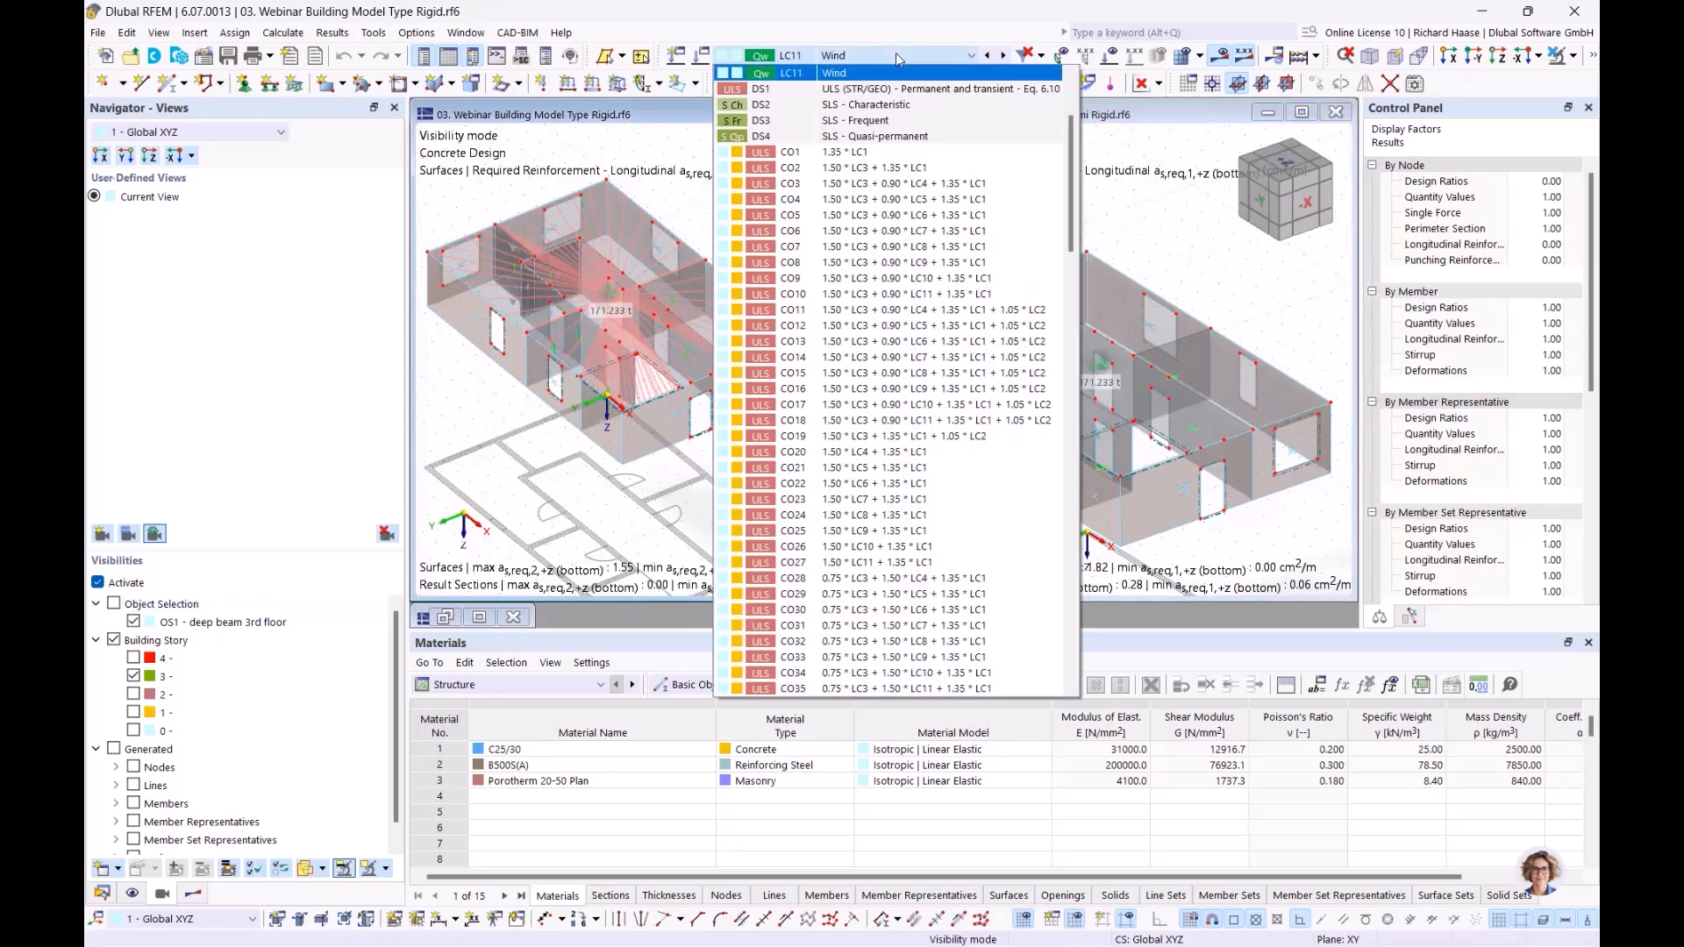
left_click(896, 453)
left_click(1139, 239)
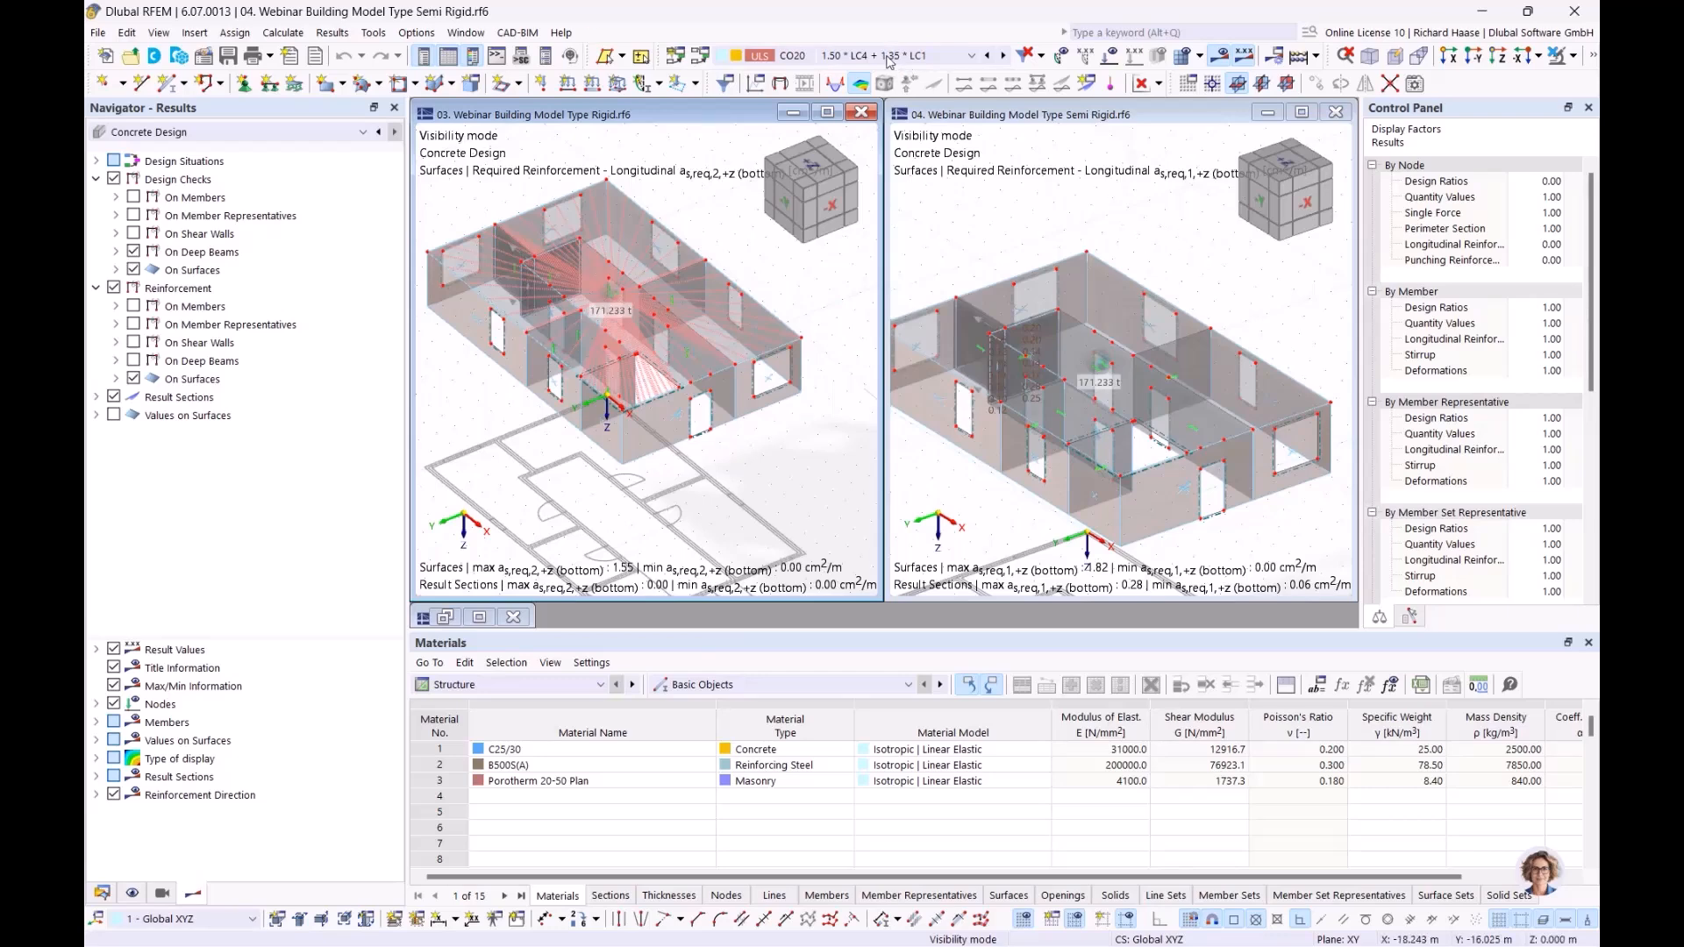
left_click(888, 57)
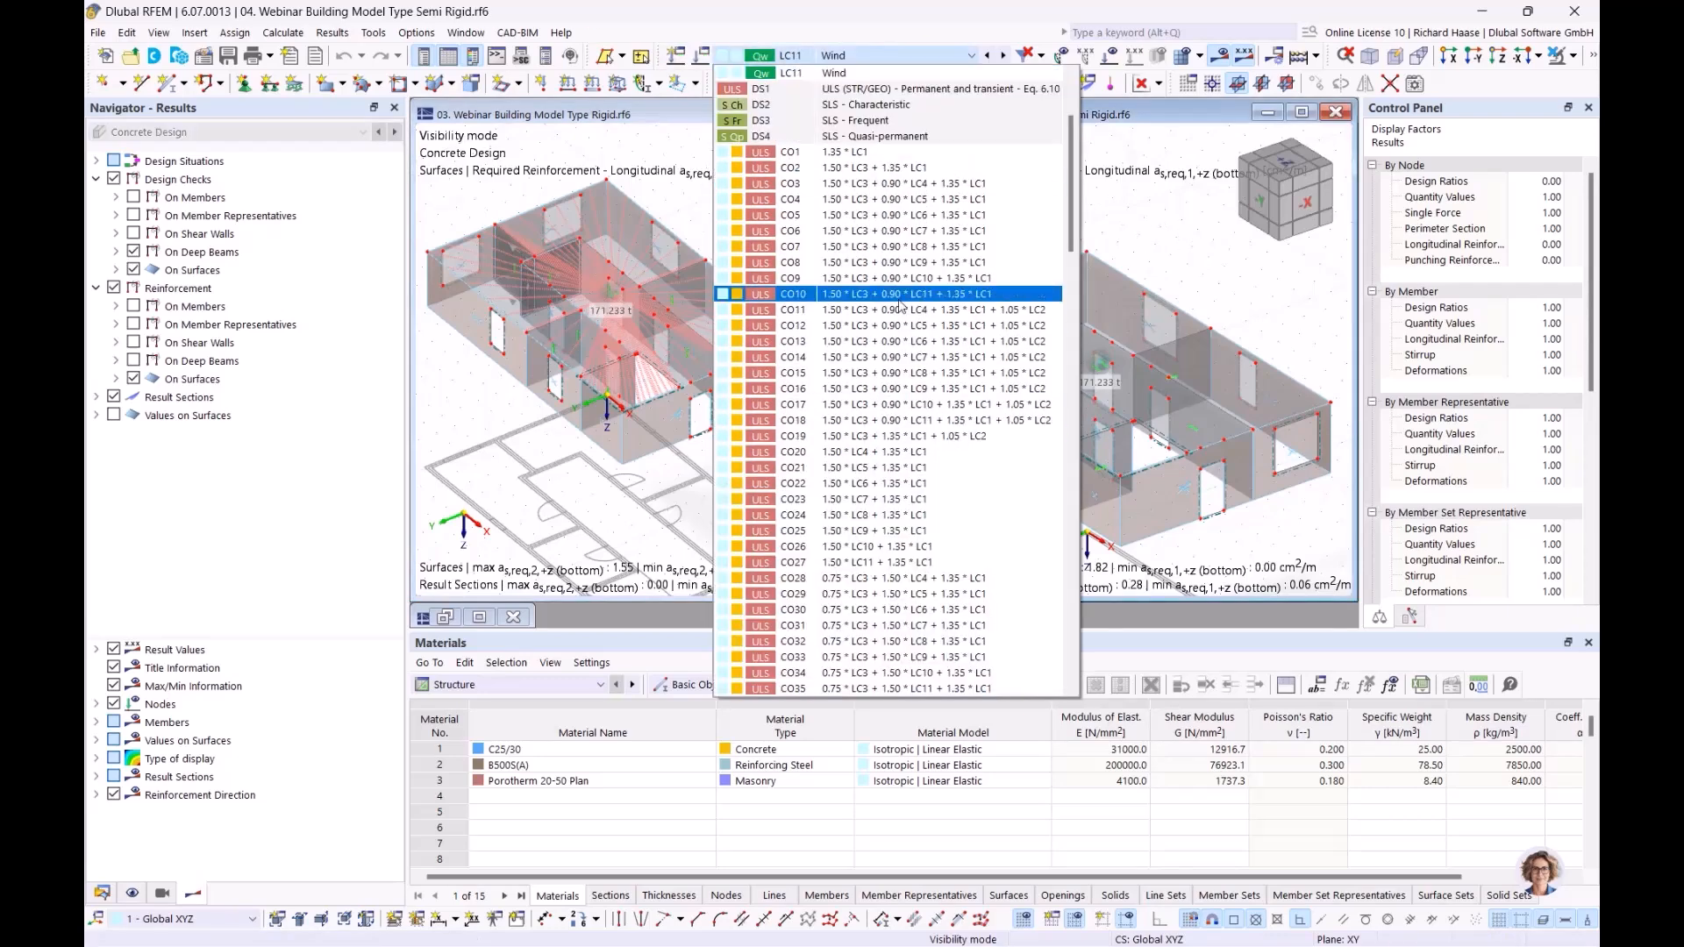
left_click(877, 453)
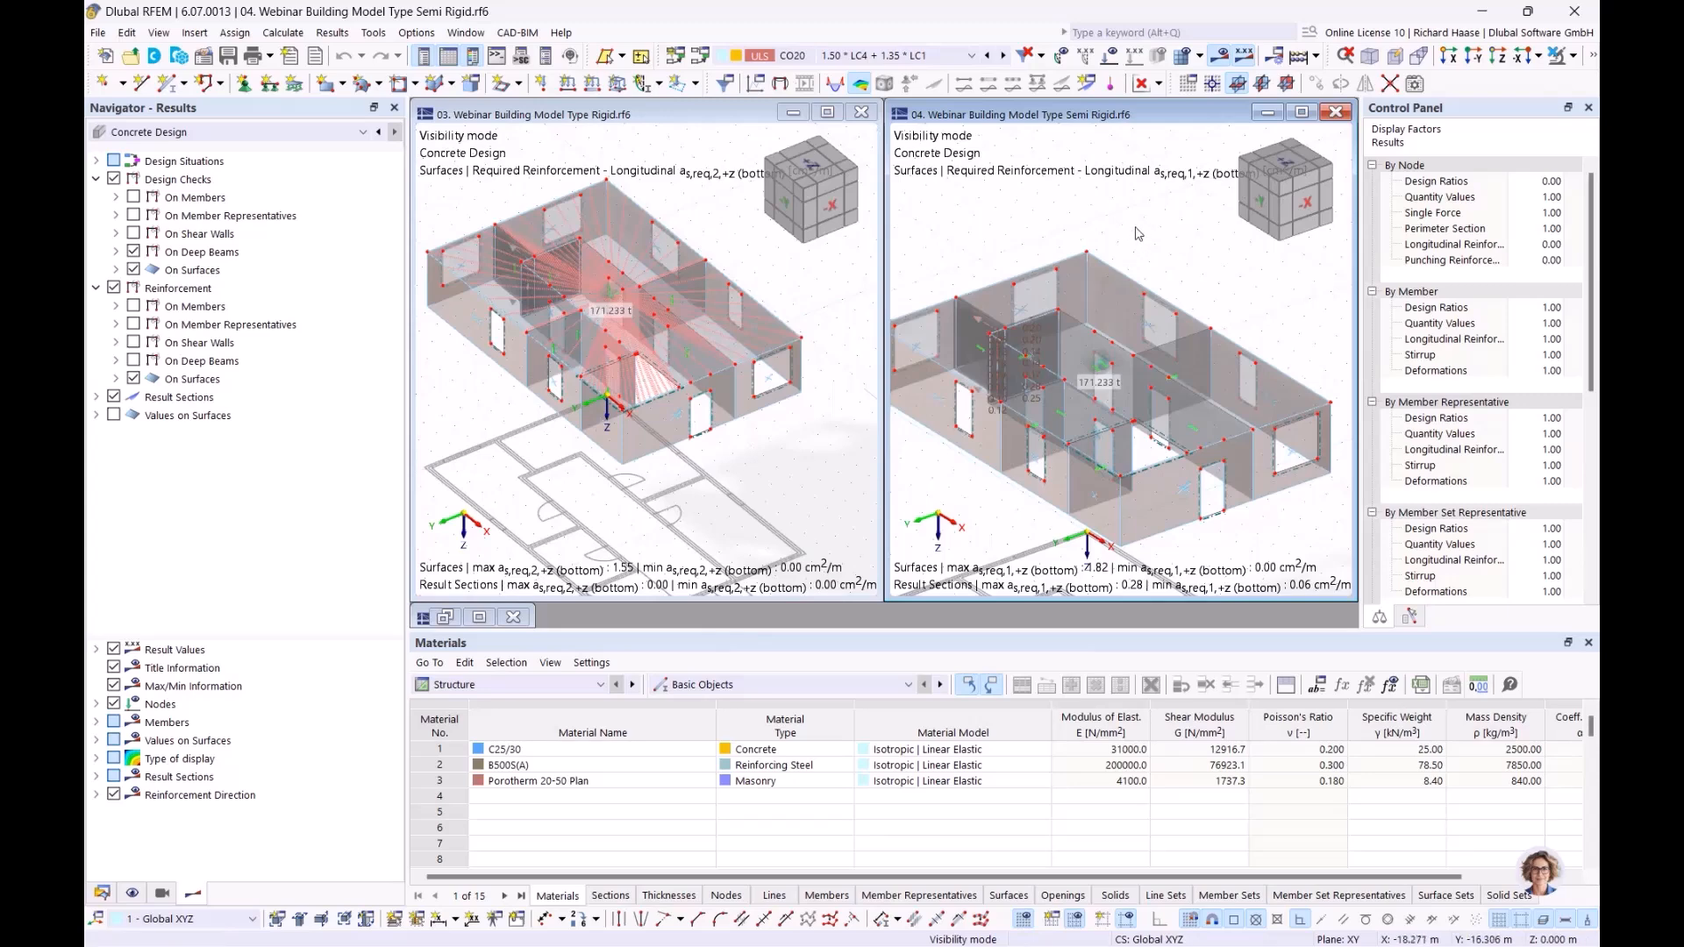
scroll(1139, 234, "down", 1)
middle_click_drag(1139, 234, 1126, 270, "ctrl")
scroll(1127, 270, "down", 1)
Step: Switch the Rigid model's results to Static Analysis, using the Floors | Local 2D Calculation and the basic internal force mx on surfaces
left_click(756, 279)
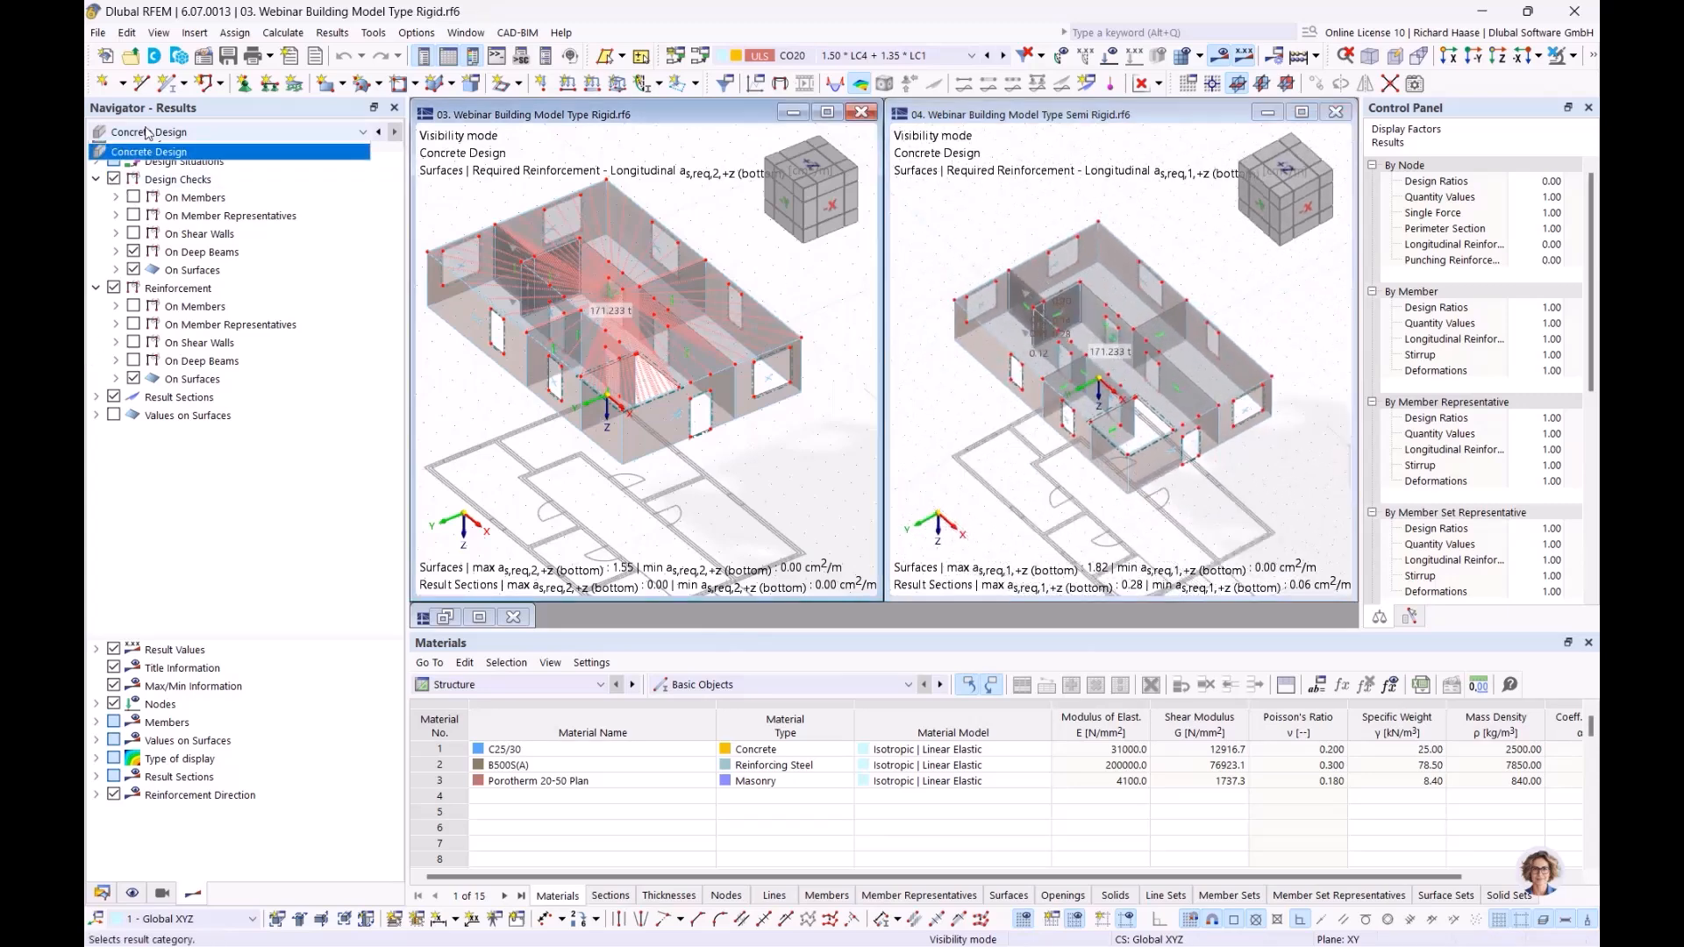
left_click(134, 149)
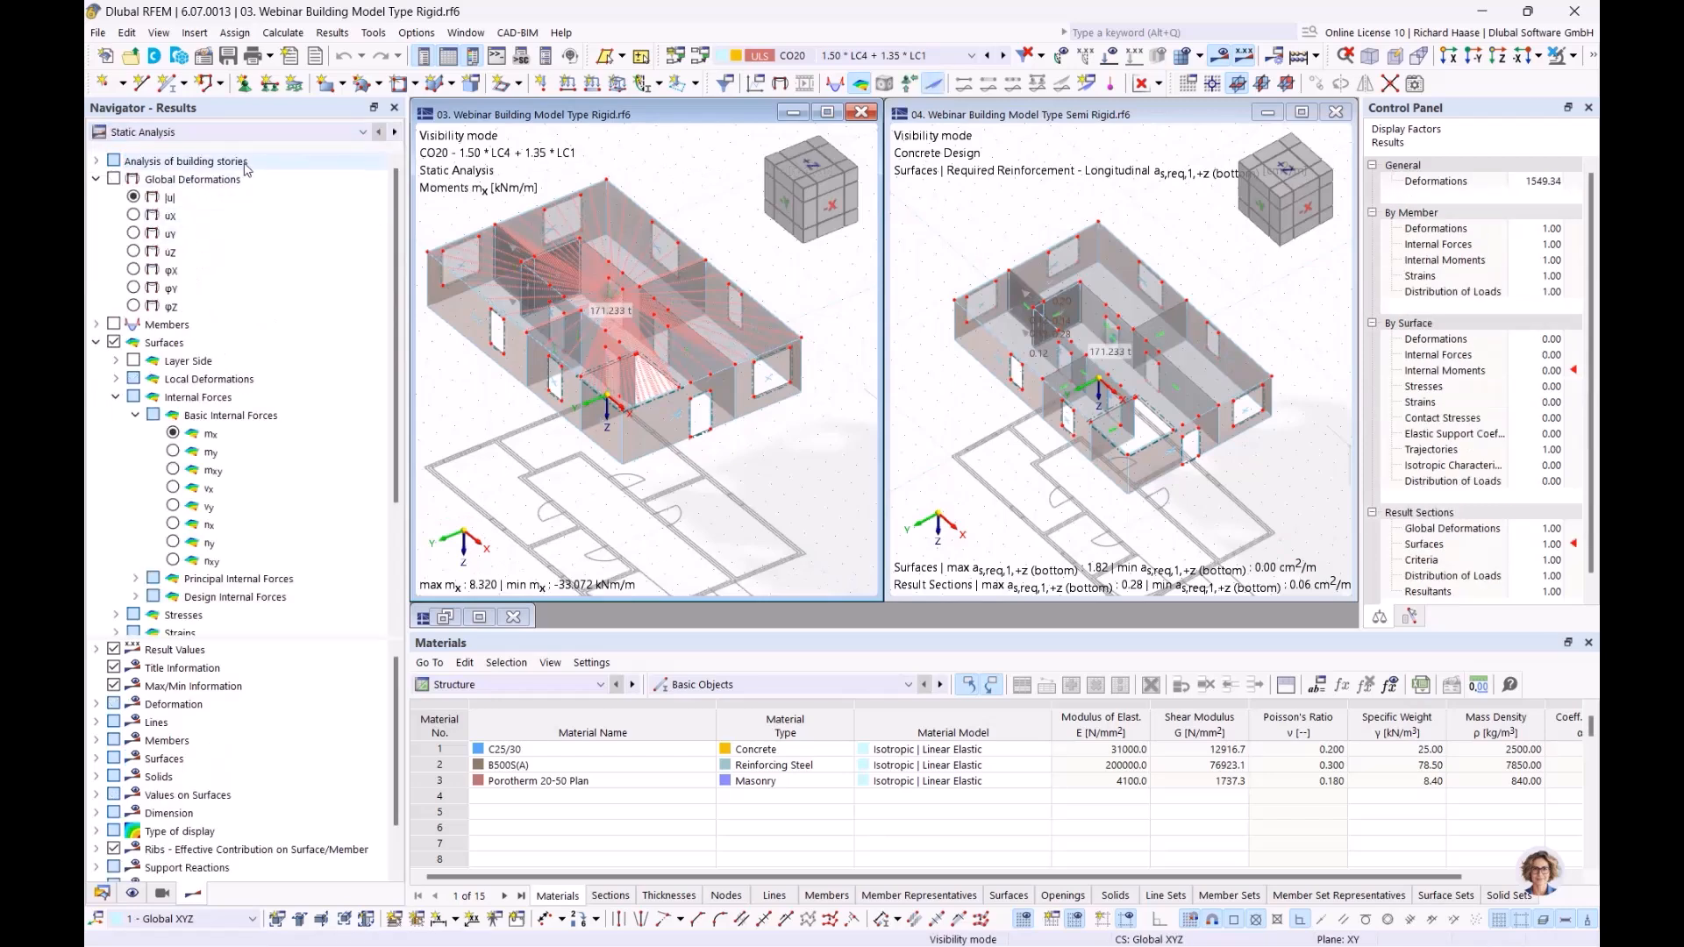
left_click(153, 166)
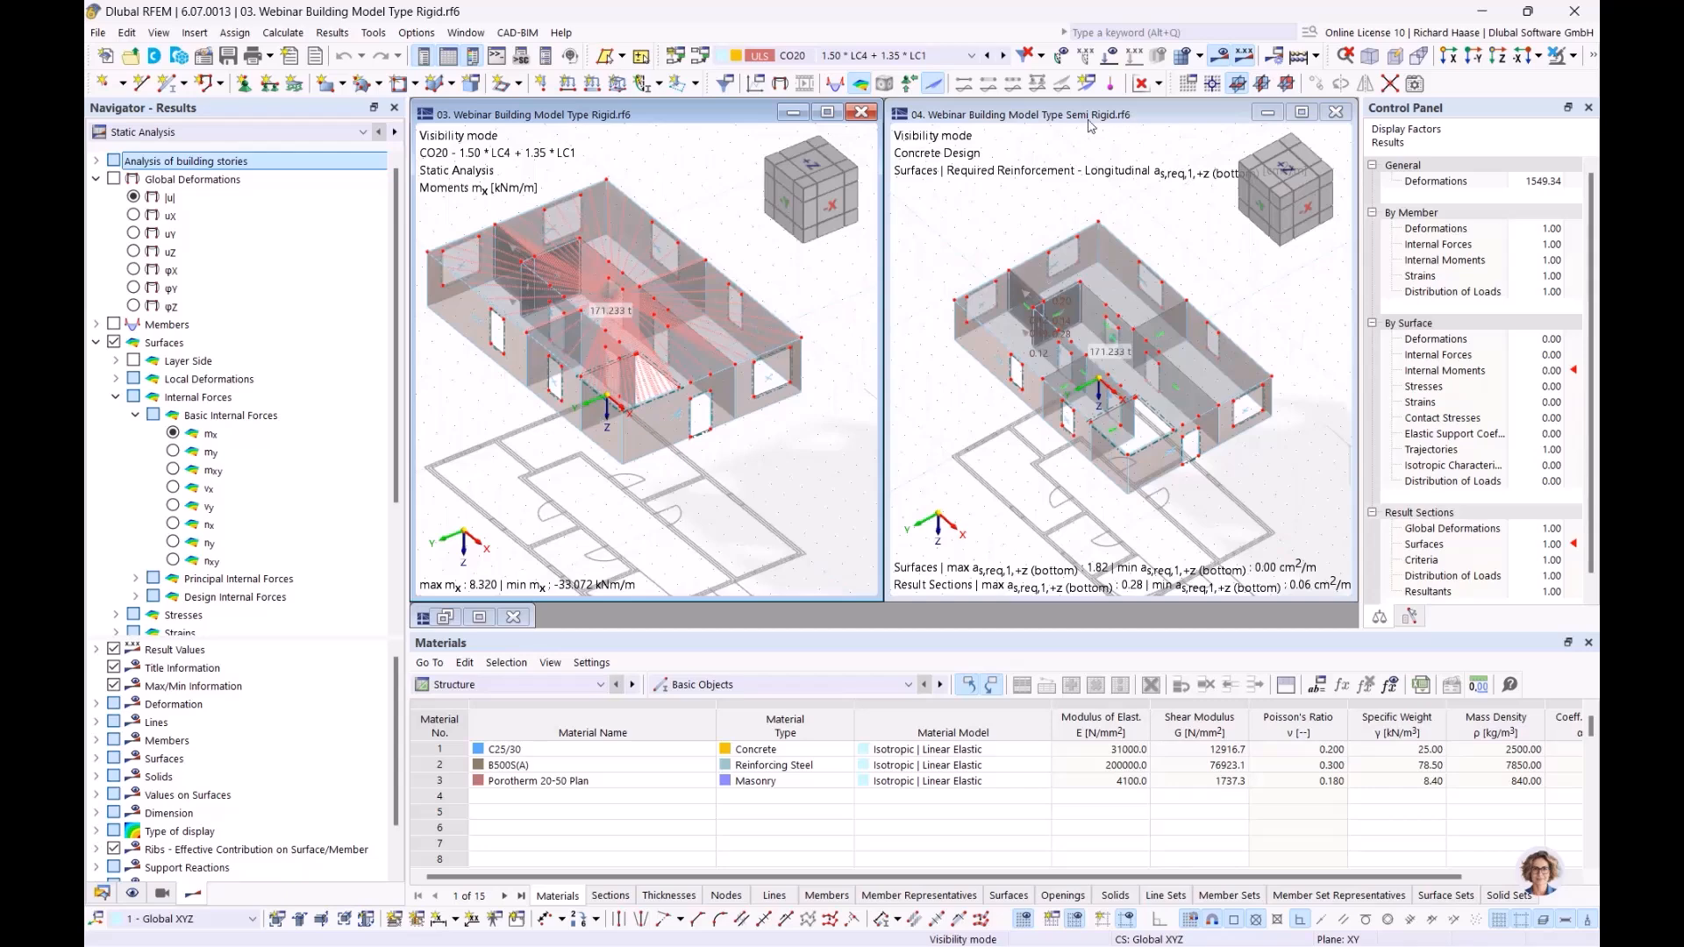
left_click(97, 161)
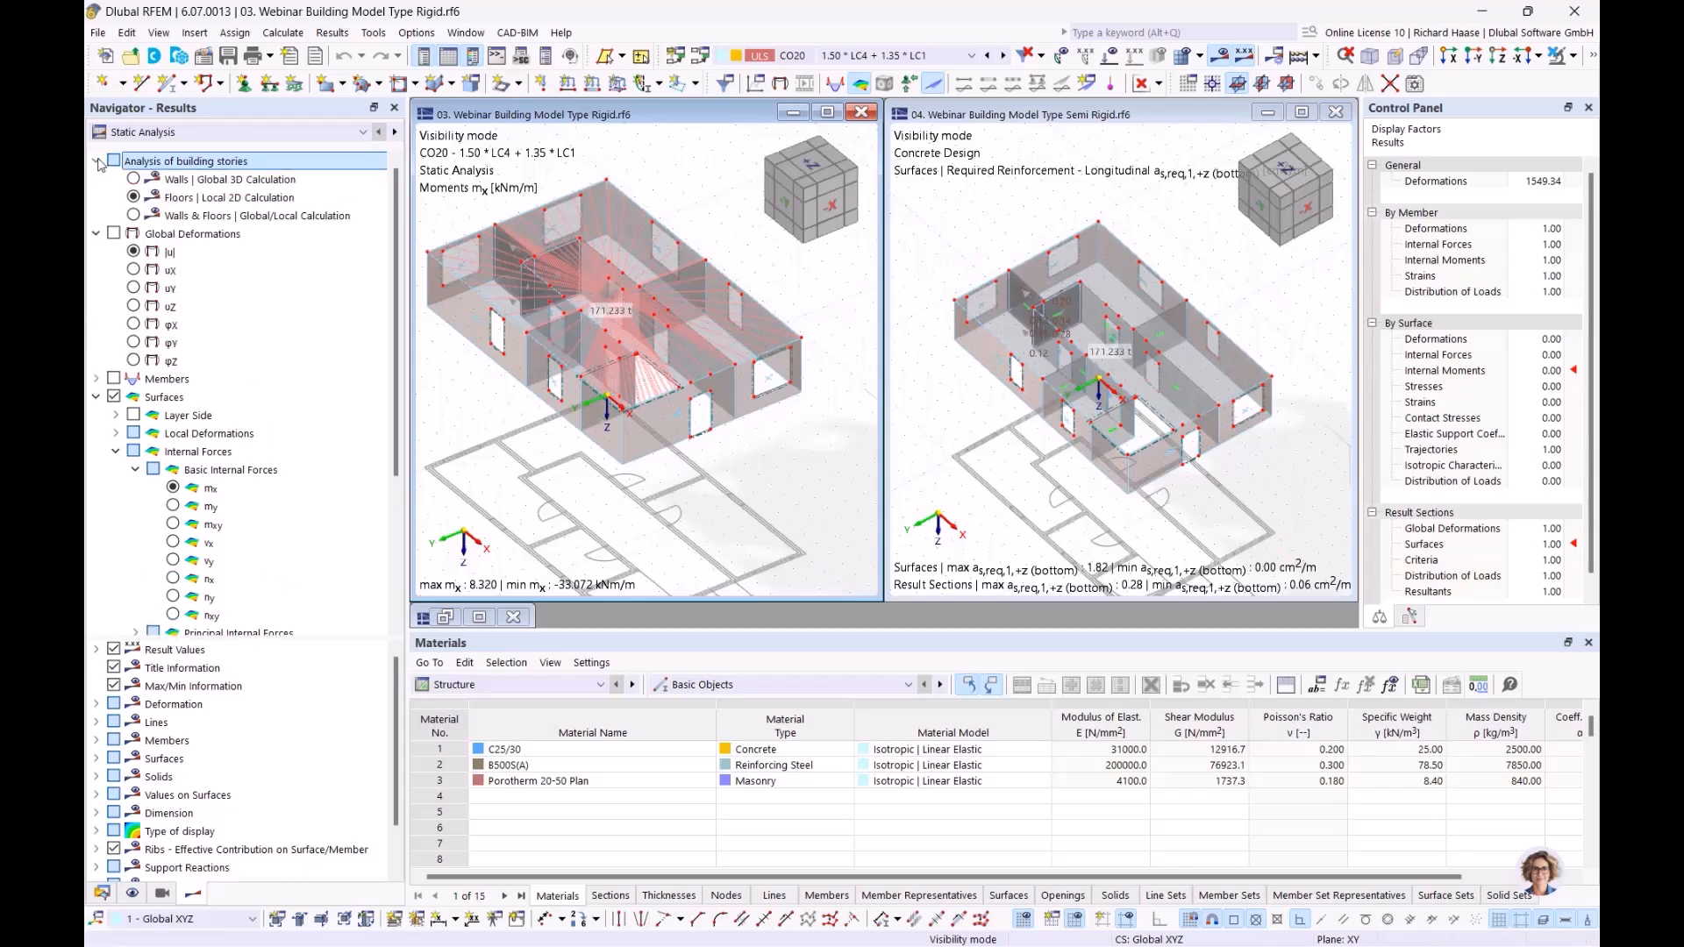
left_click(134, 198)
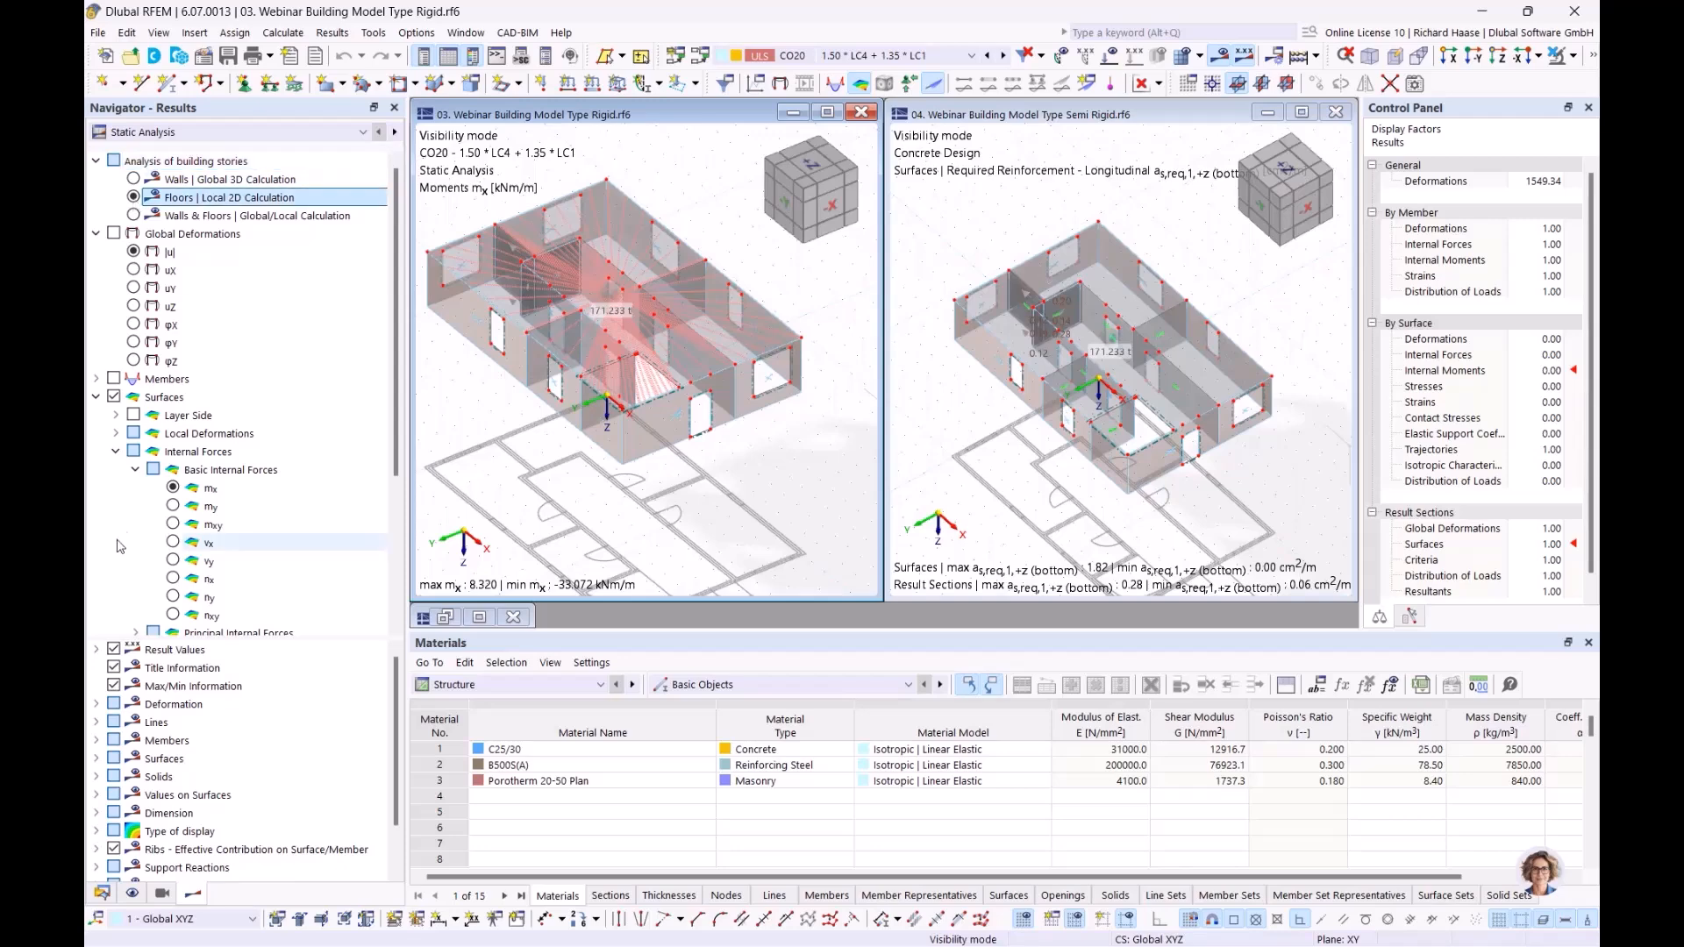
left_click(174, 490)
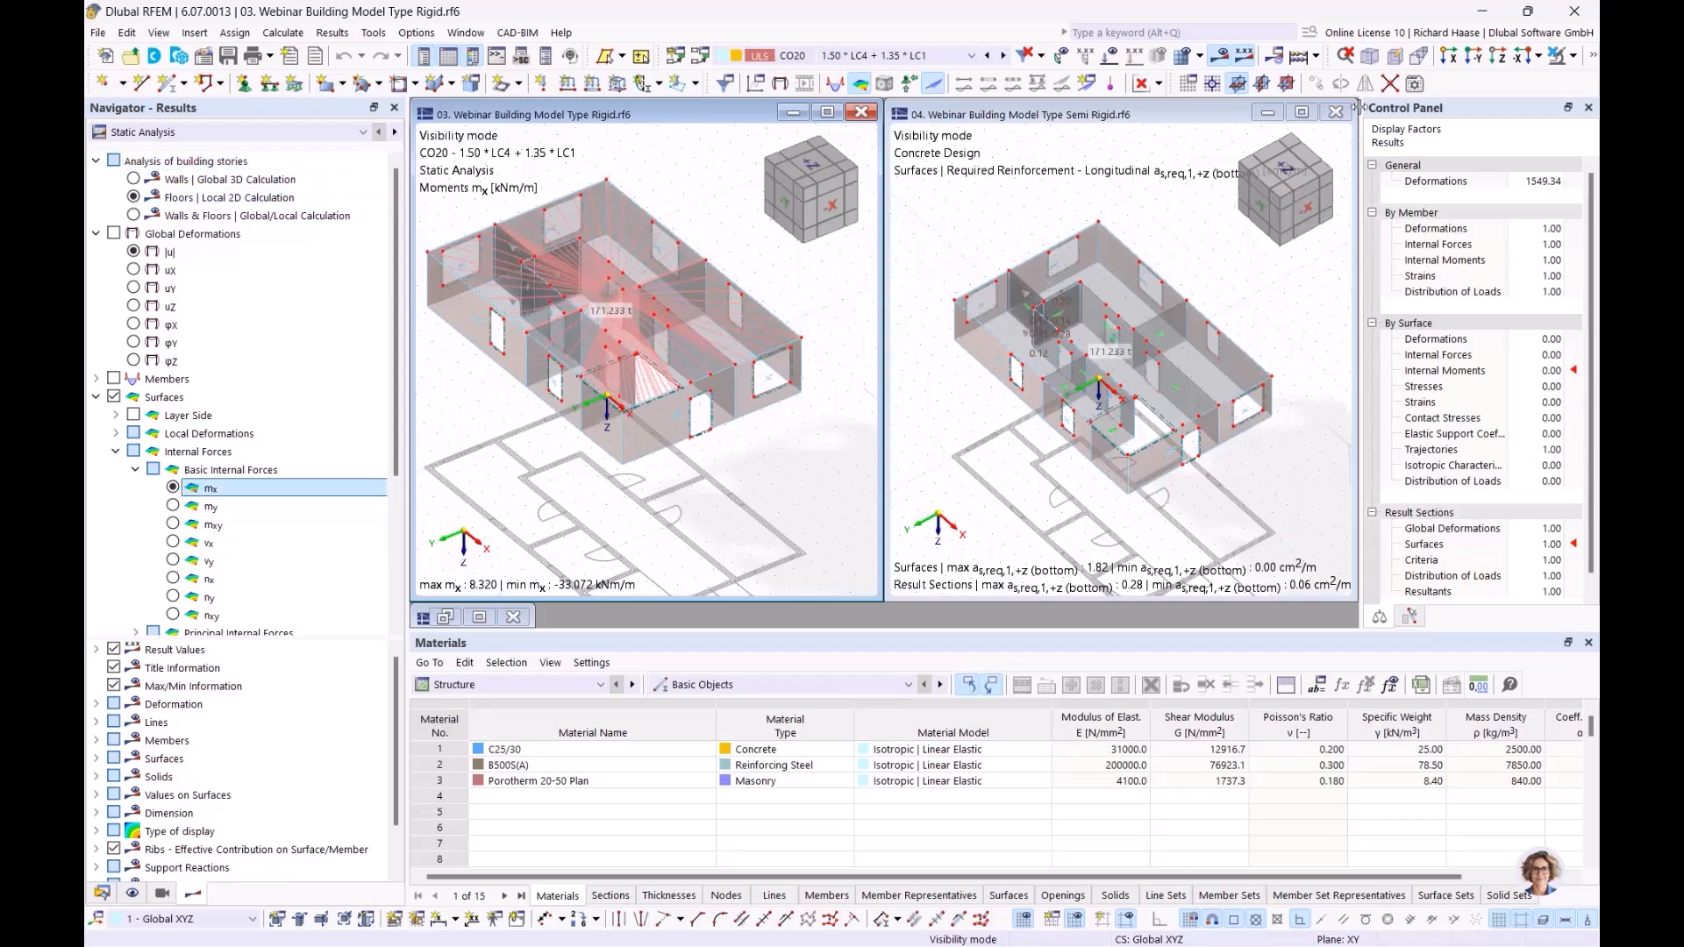
Step: Display the surface results as isobands in both the Rigid and Semi Rigid models
left_click(1161, 84)
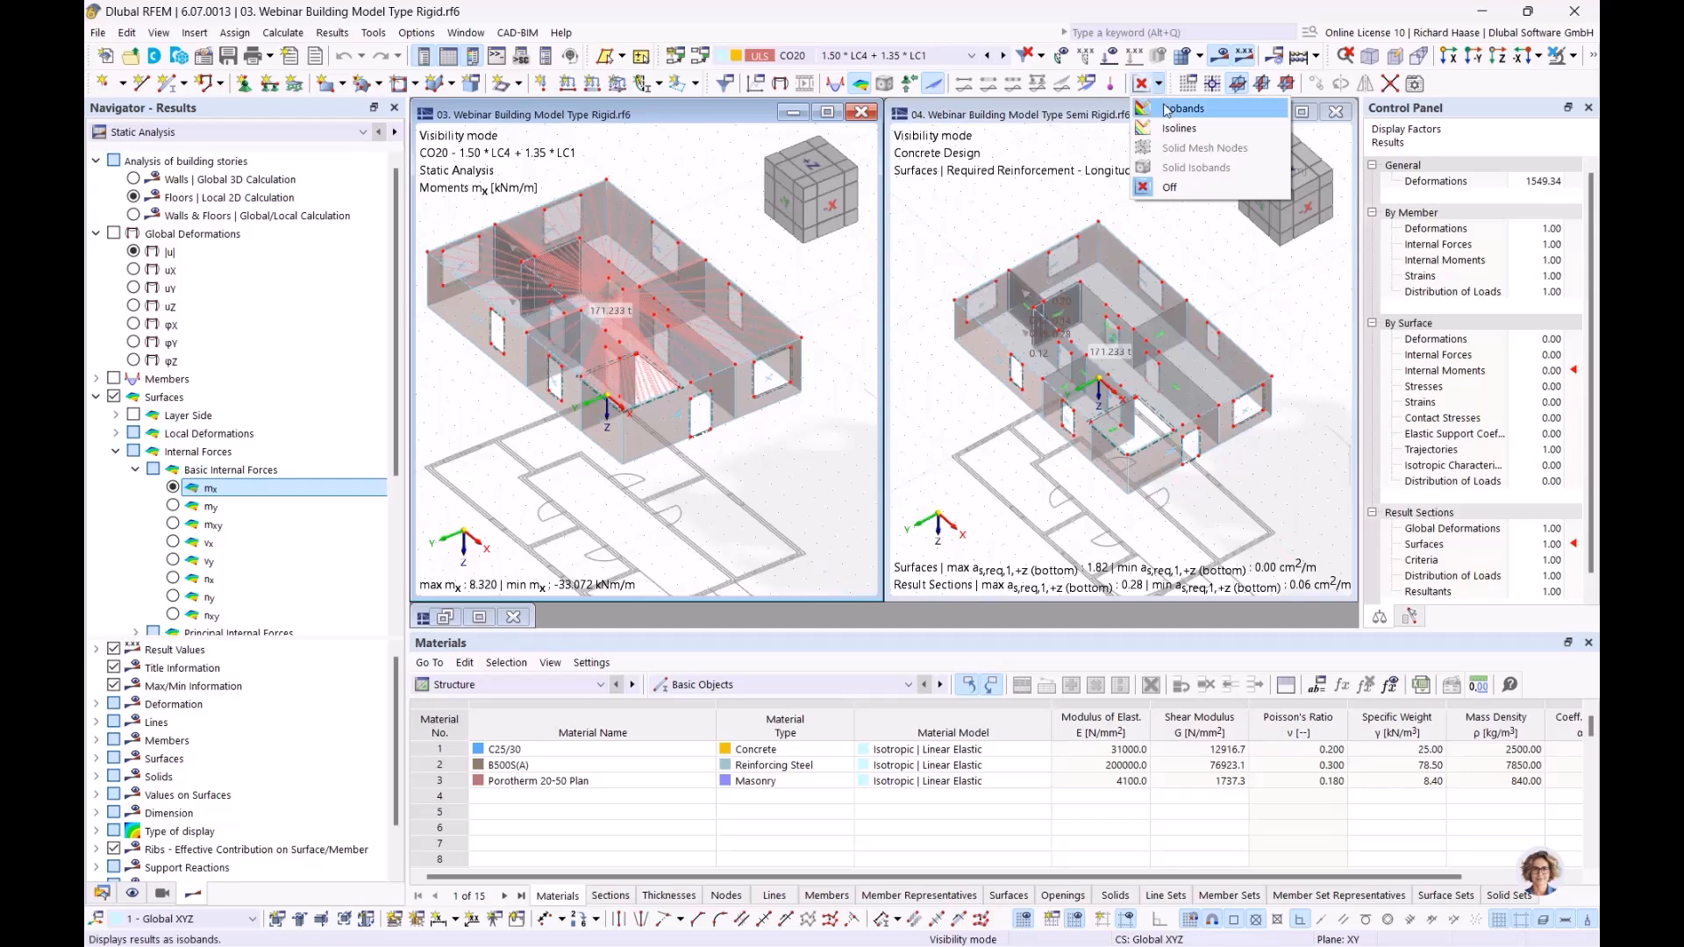
left_click(1166, 110)
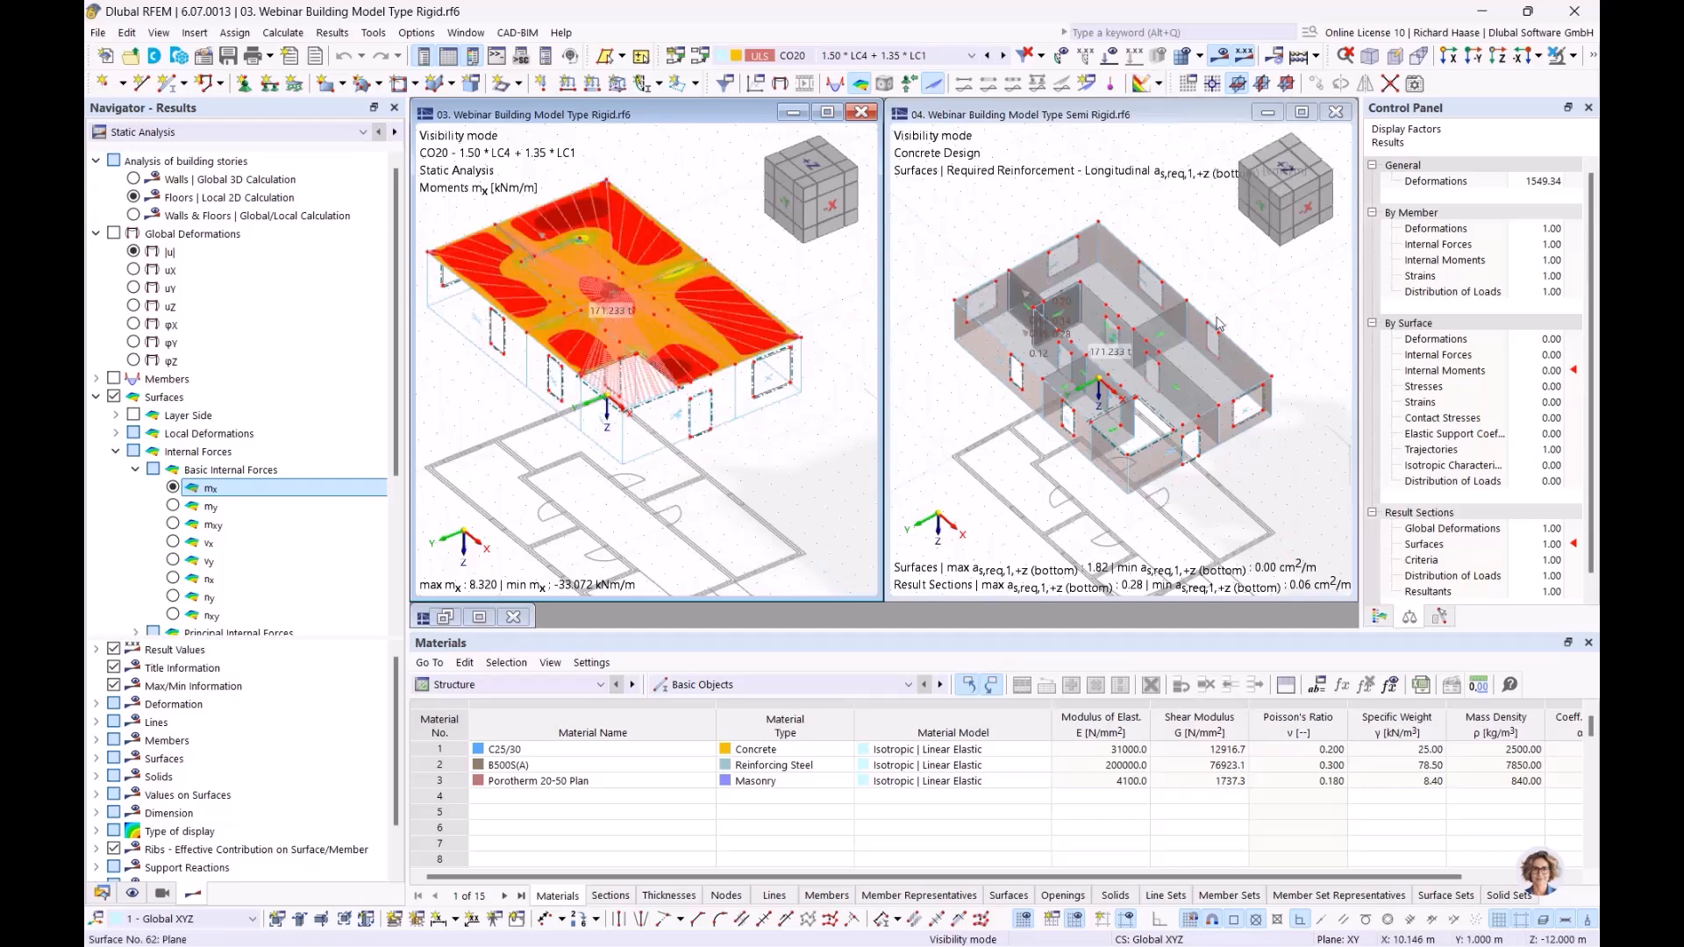
left_click(1161, 84)
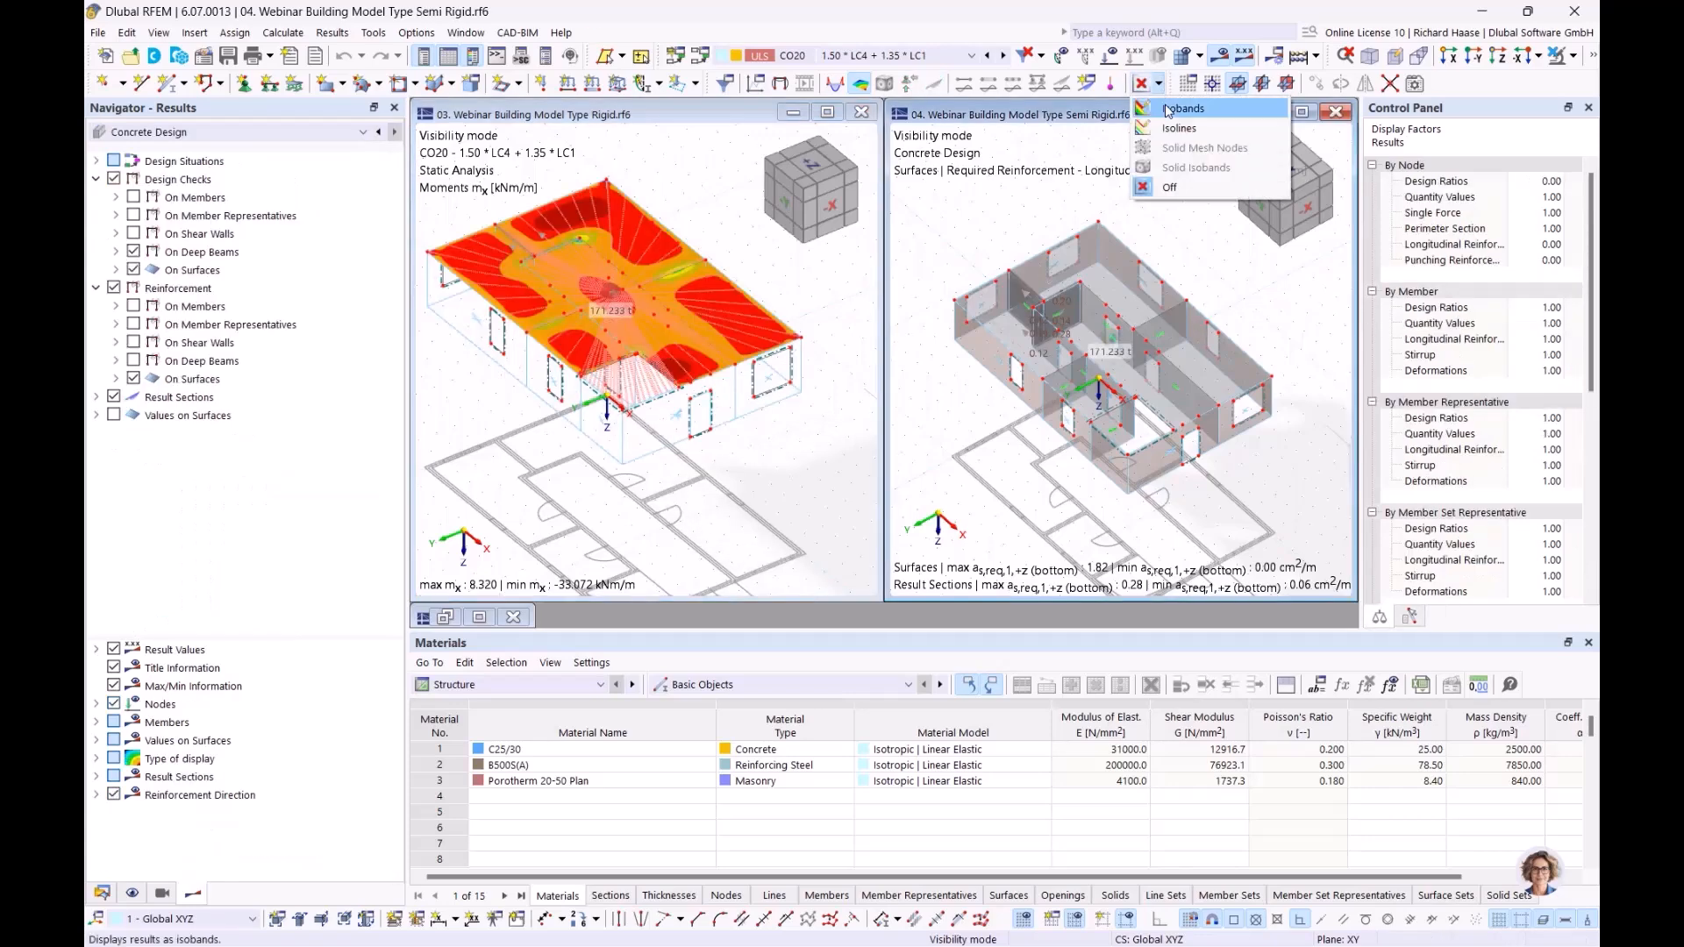
left_click(1166, 111)
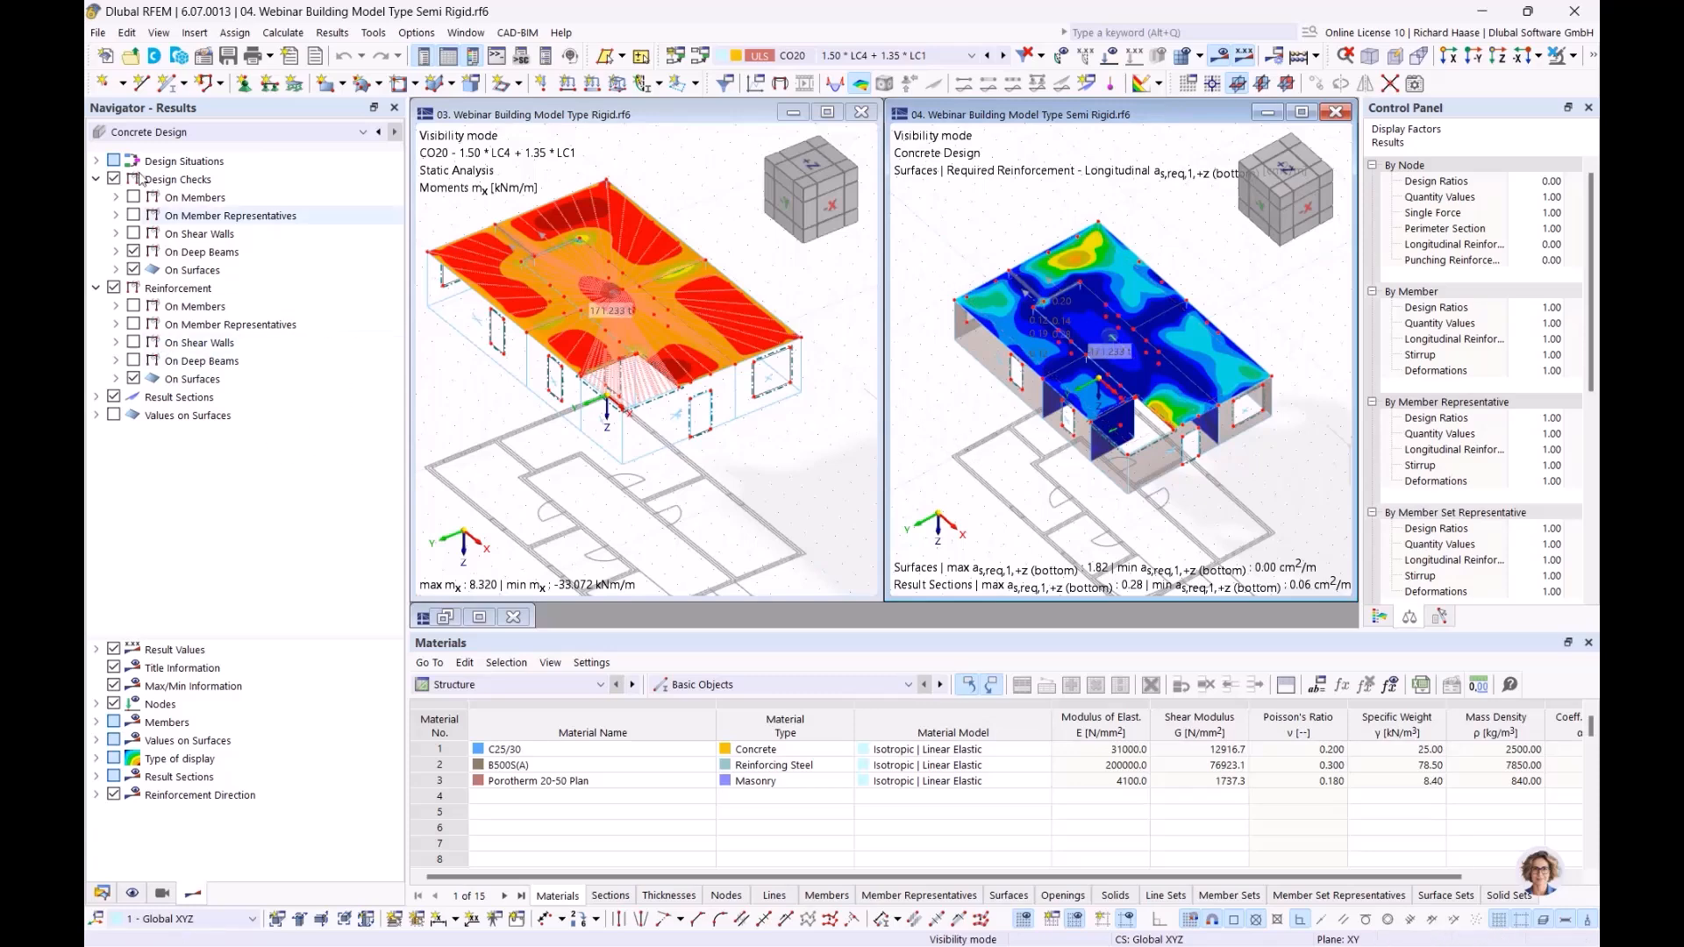
Step: Switch the Semi Rigid model's results to Static Analysis and compare the floor moments mx with those of the Rigid model
left_click(149, 131)
left_click(146, 148)
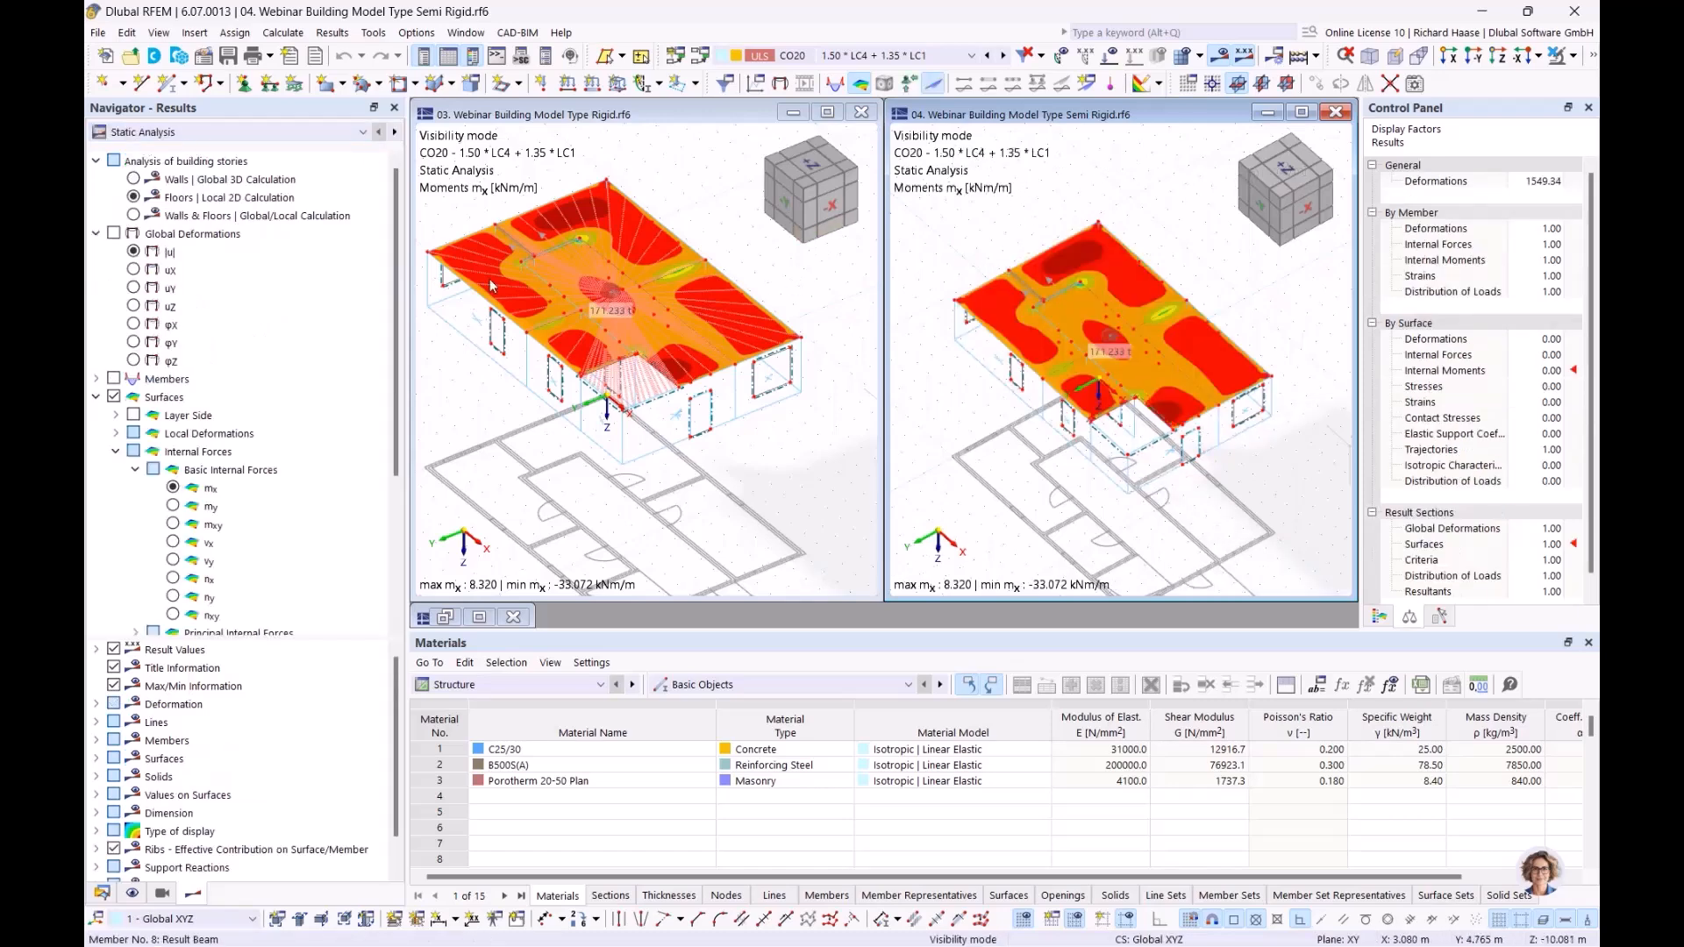
left_click(813, 490)
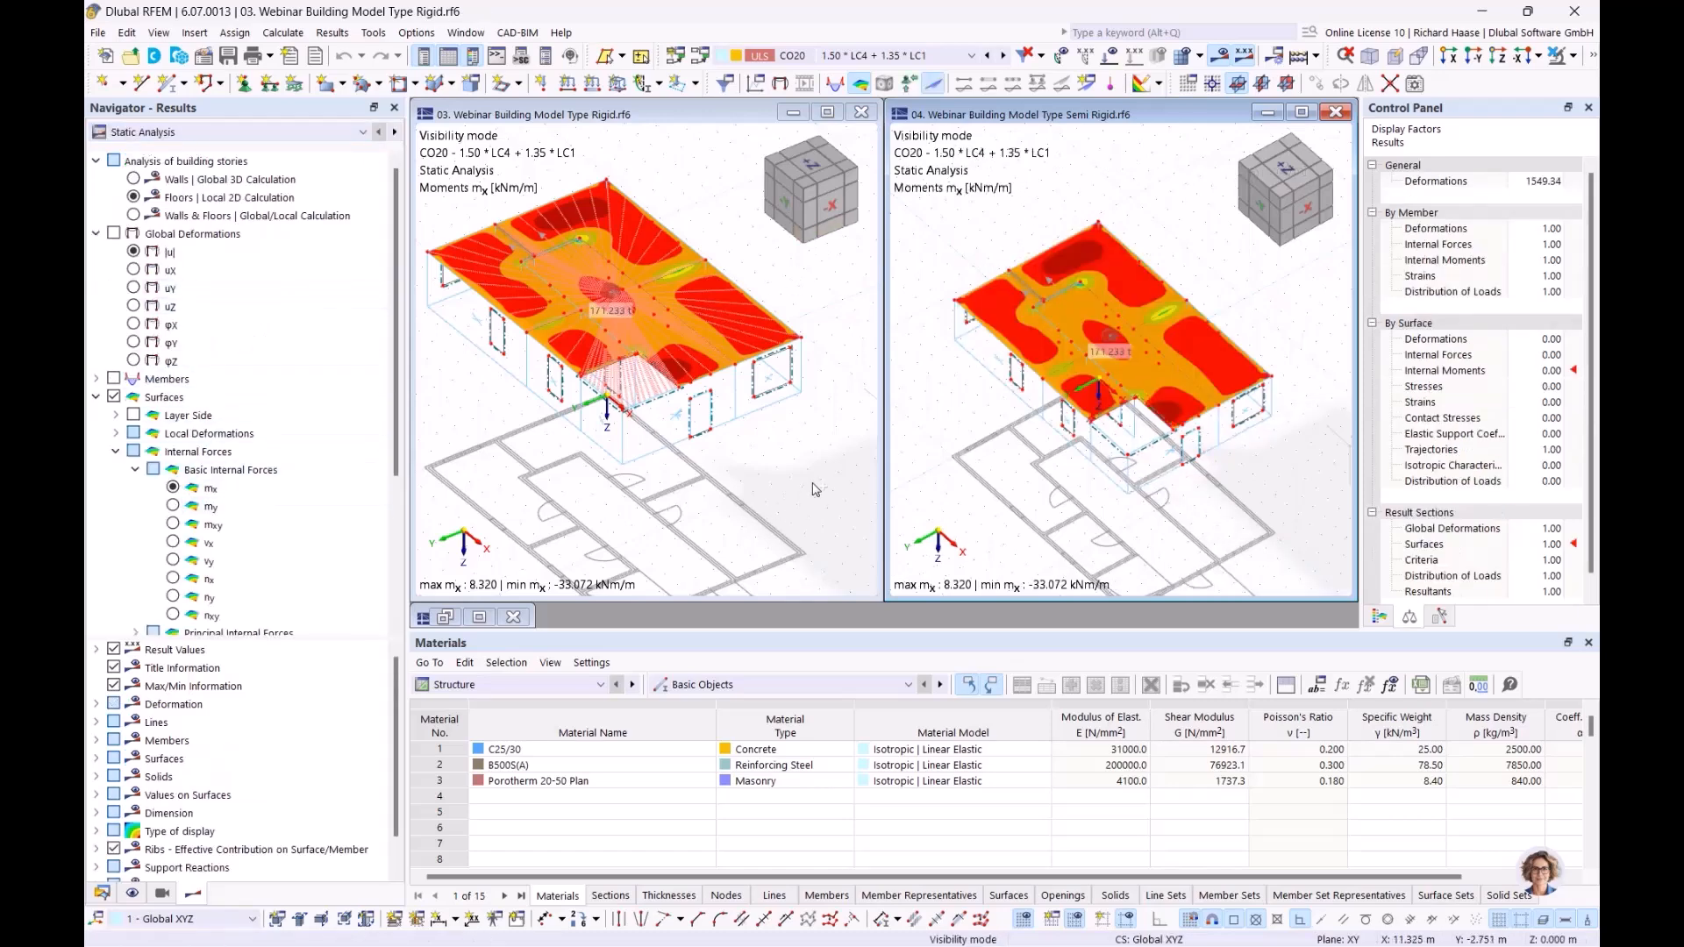
middle_click_drag(756, 500, 728, 226, "ctrl")
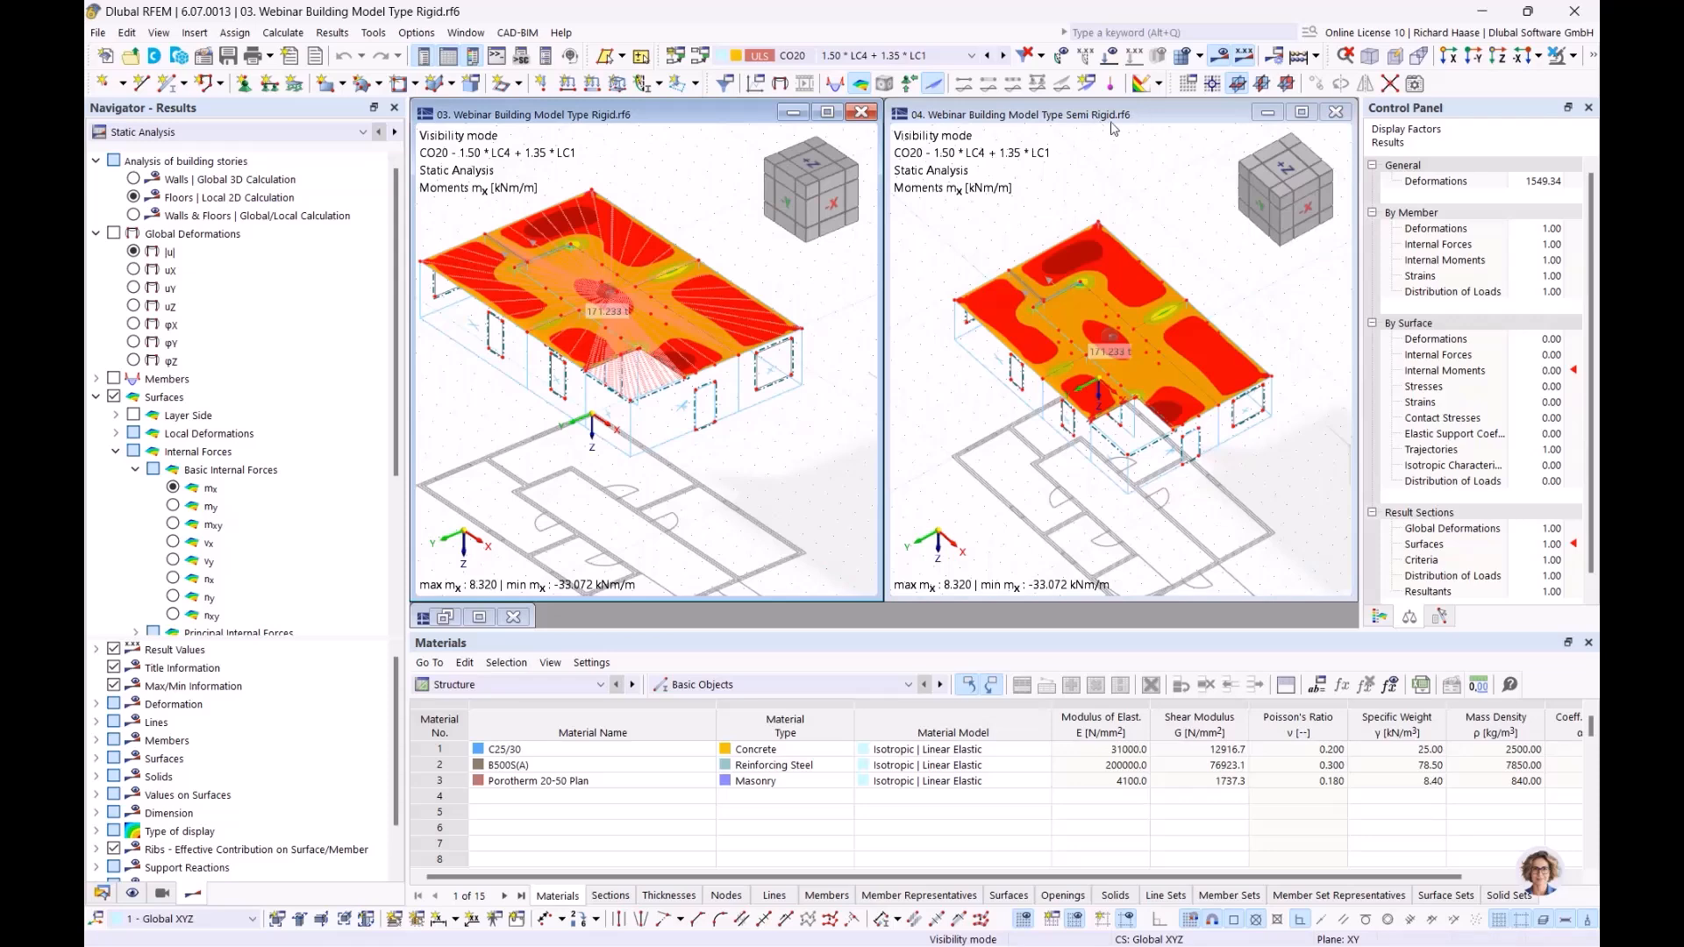
left_click(1014, 537)
middle_click_drag(1045, 272, 972, 261, "ctrl")
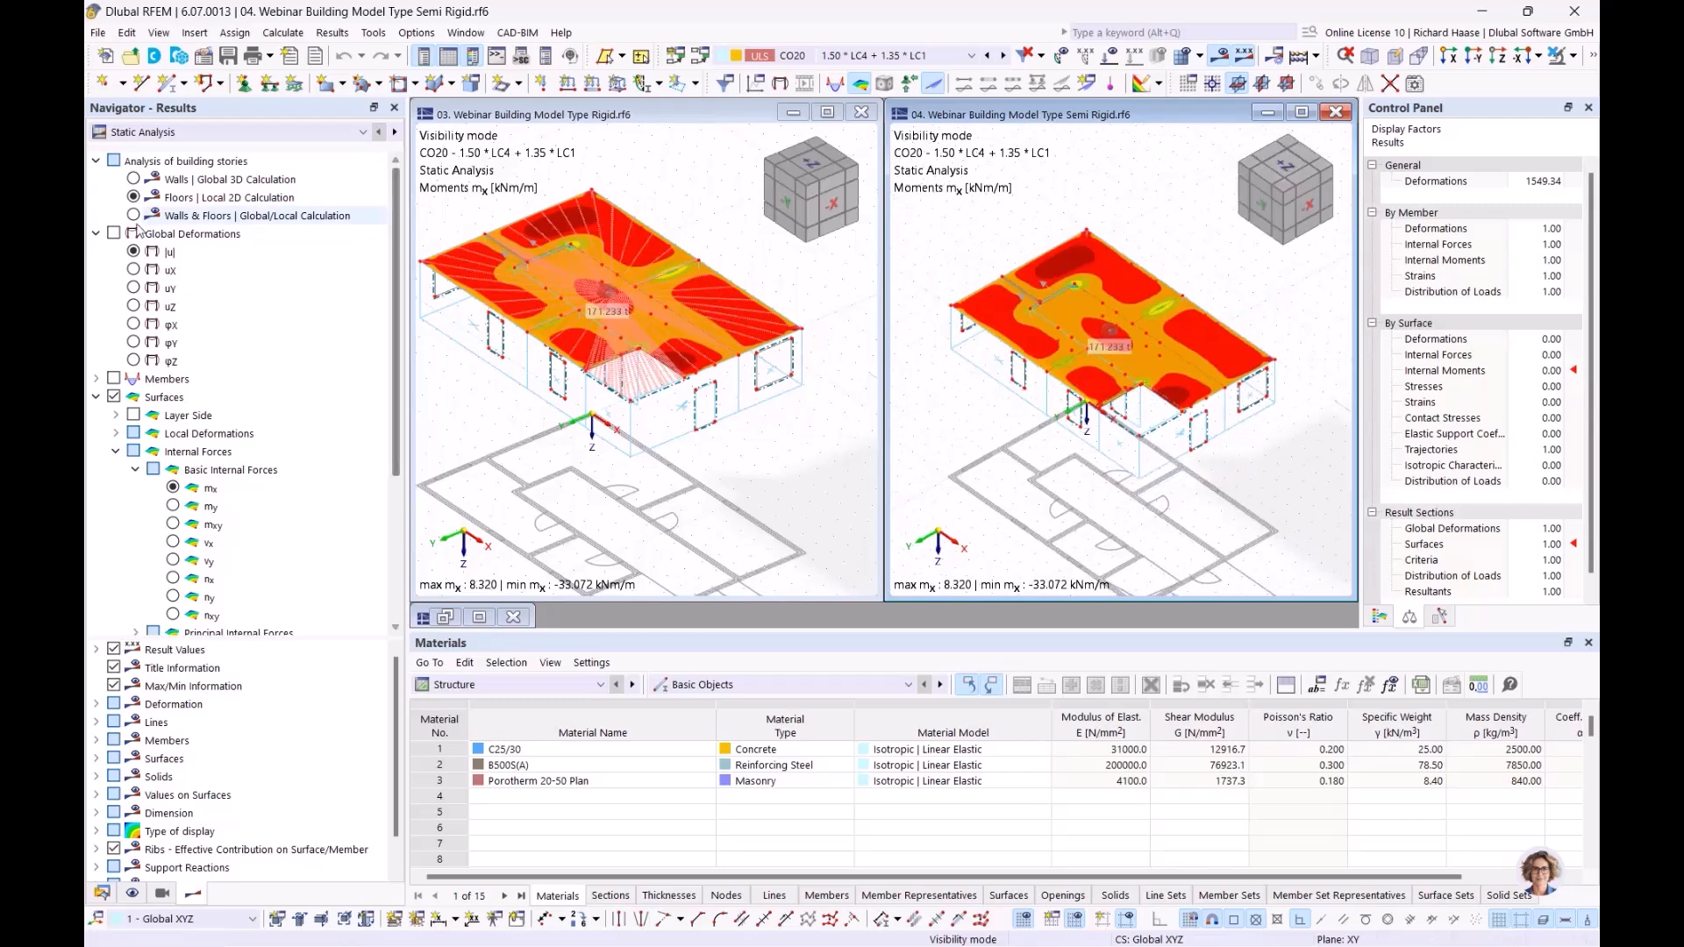
Step: Display the global deformations |u| of story 3 in both the Semi Rigid and Rigid models
left_click(134, 252)
left_click(709, 419)
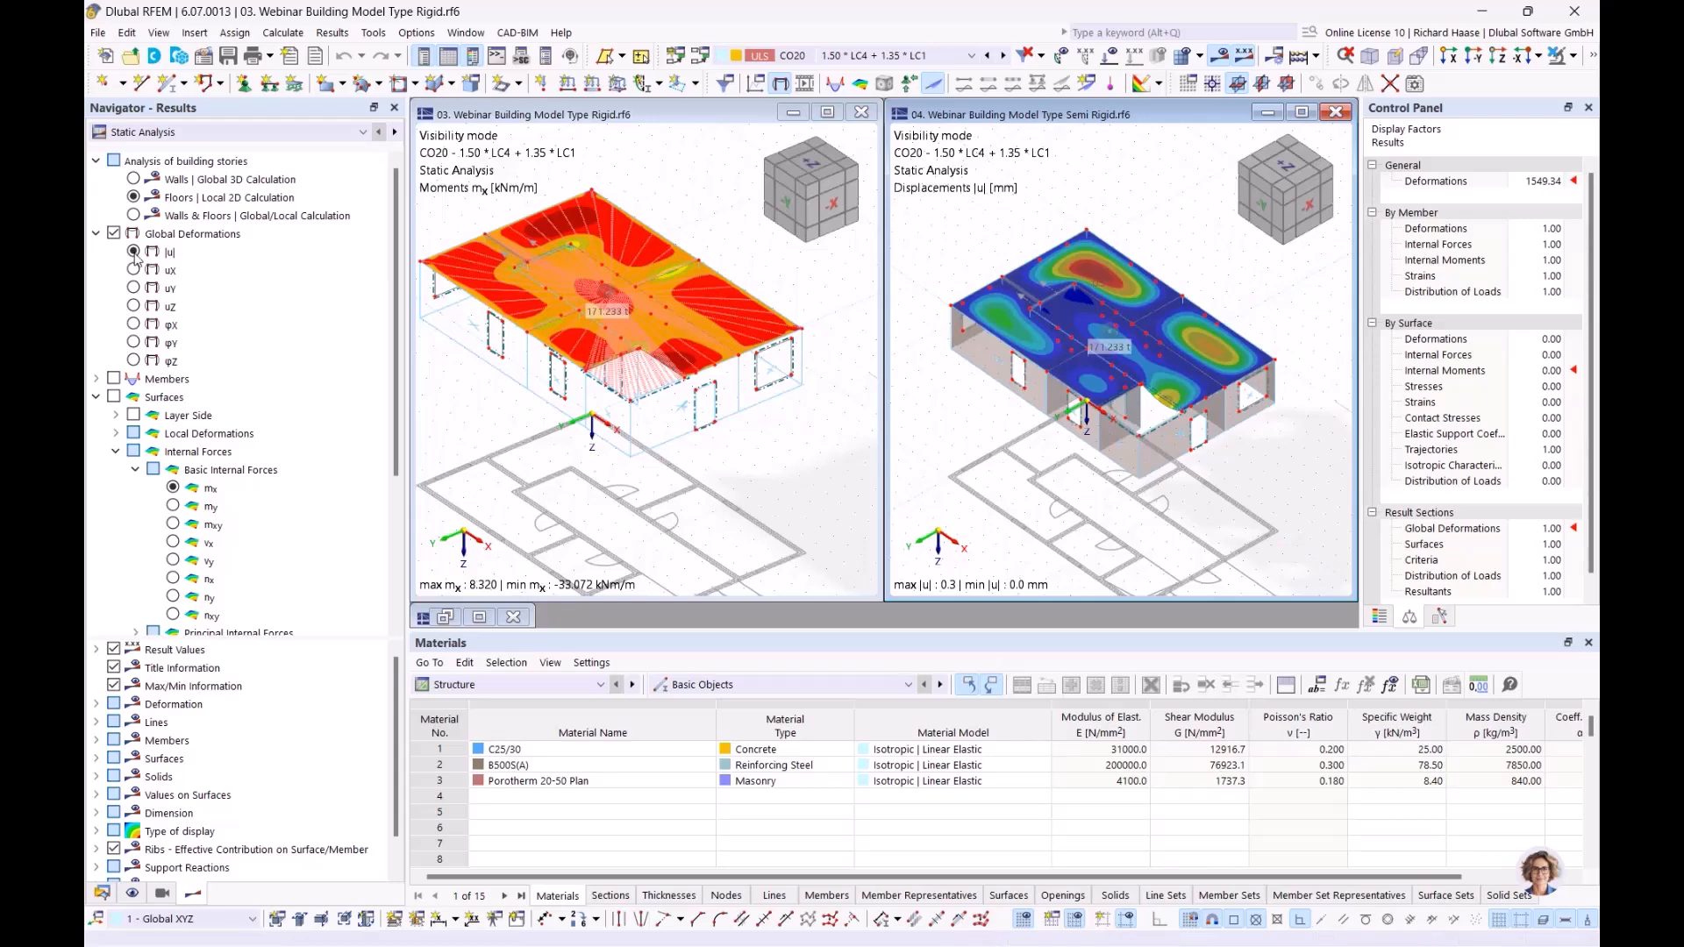
left_click(113, 234)
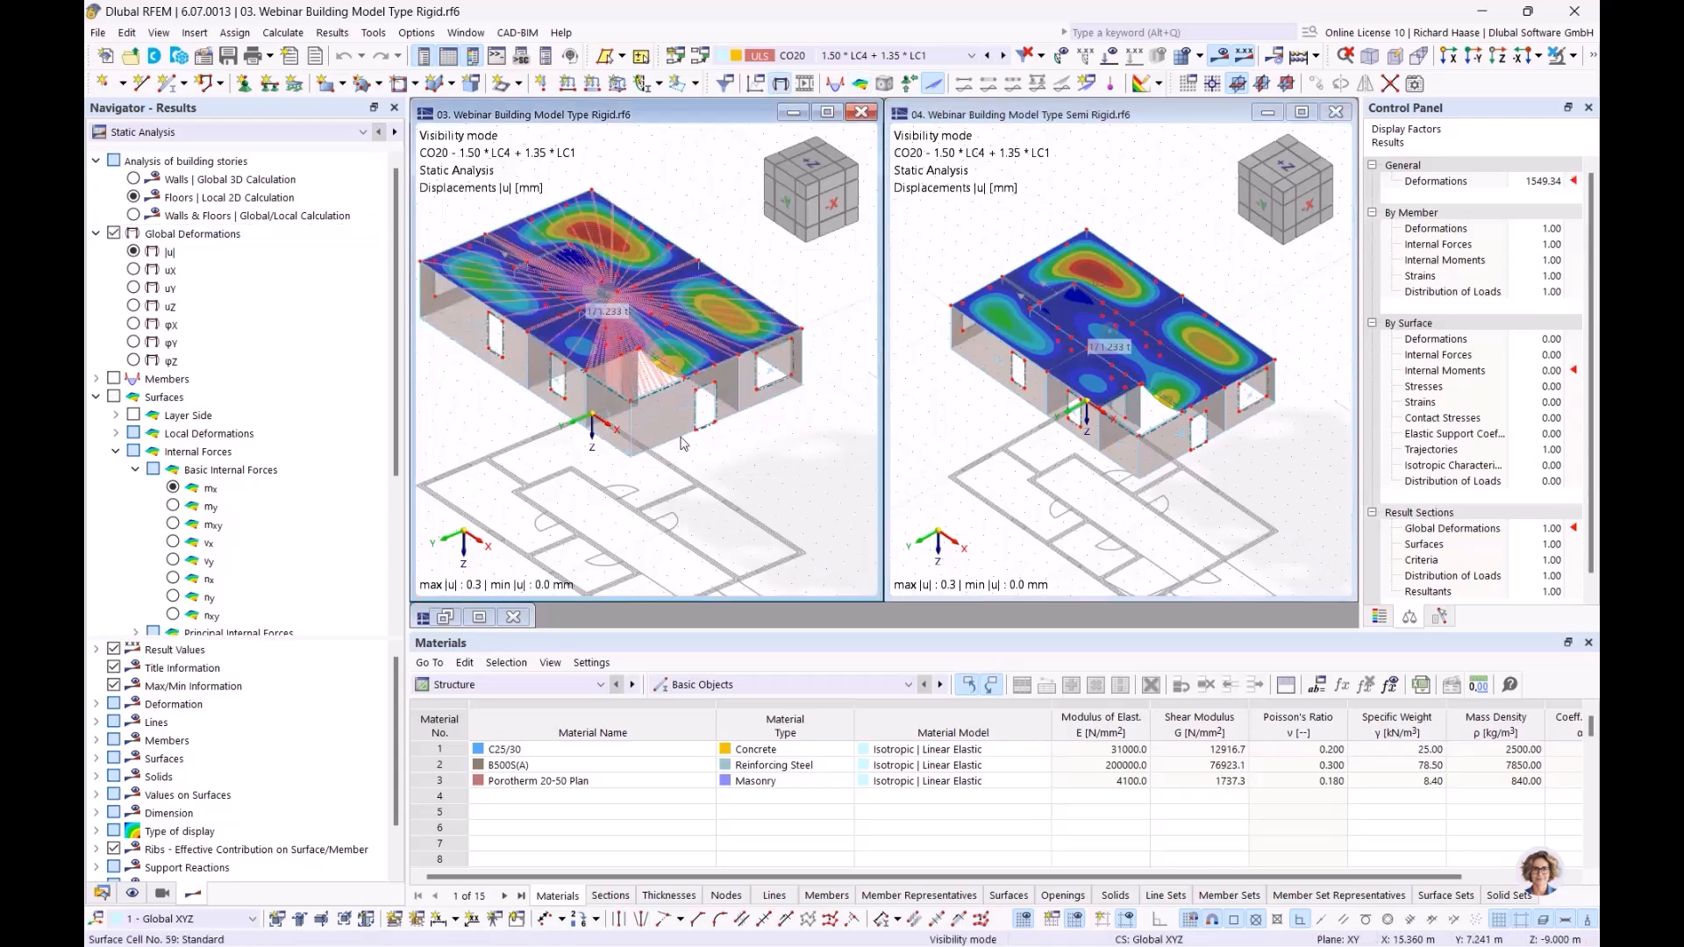
middle_click_drag(732, 467, 720, 495, "ctrl")
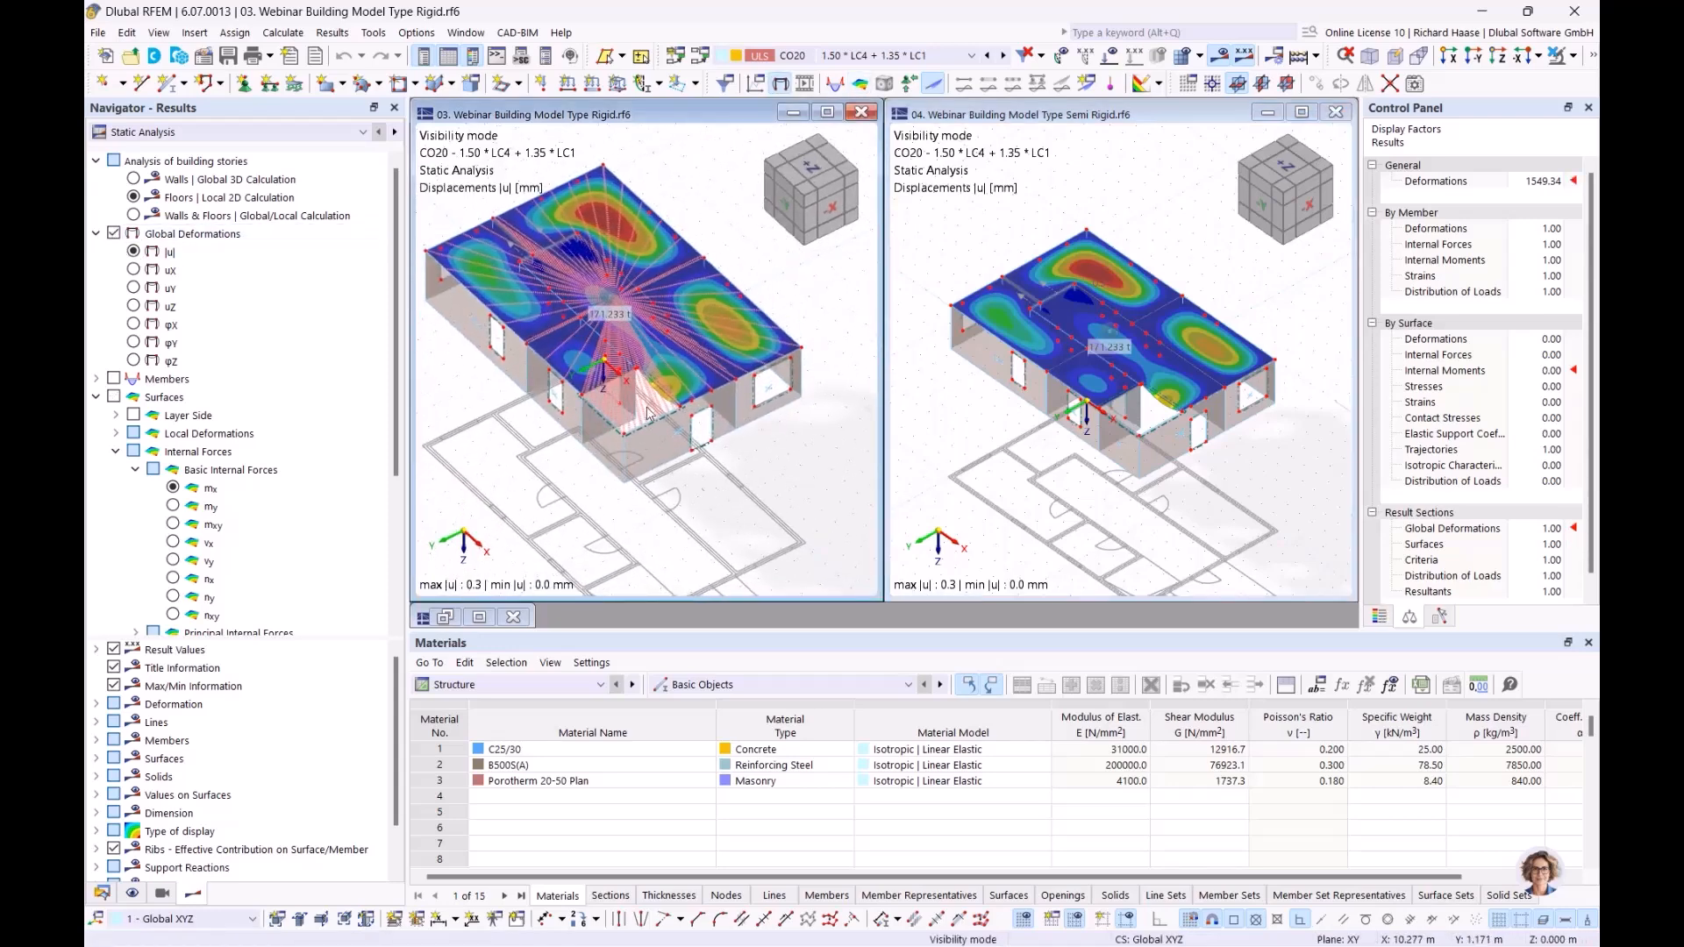
Step: Display the axial forces nx from Walls | Global 3D Calculation on the surfaces of both the Rigid and Semi Rigid models
left_click(251, 202)
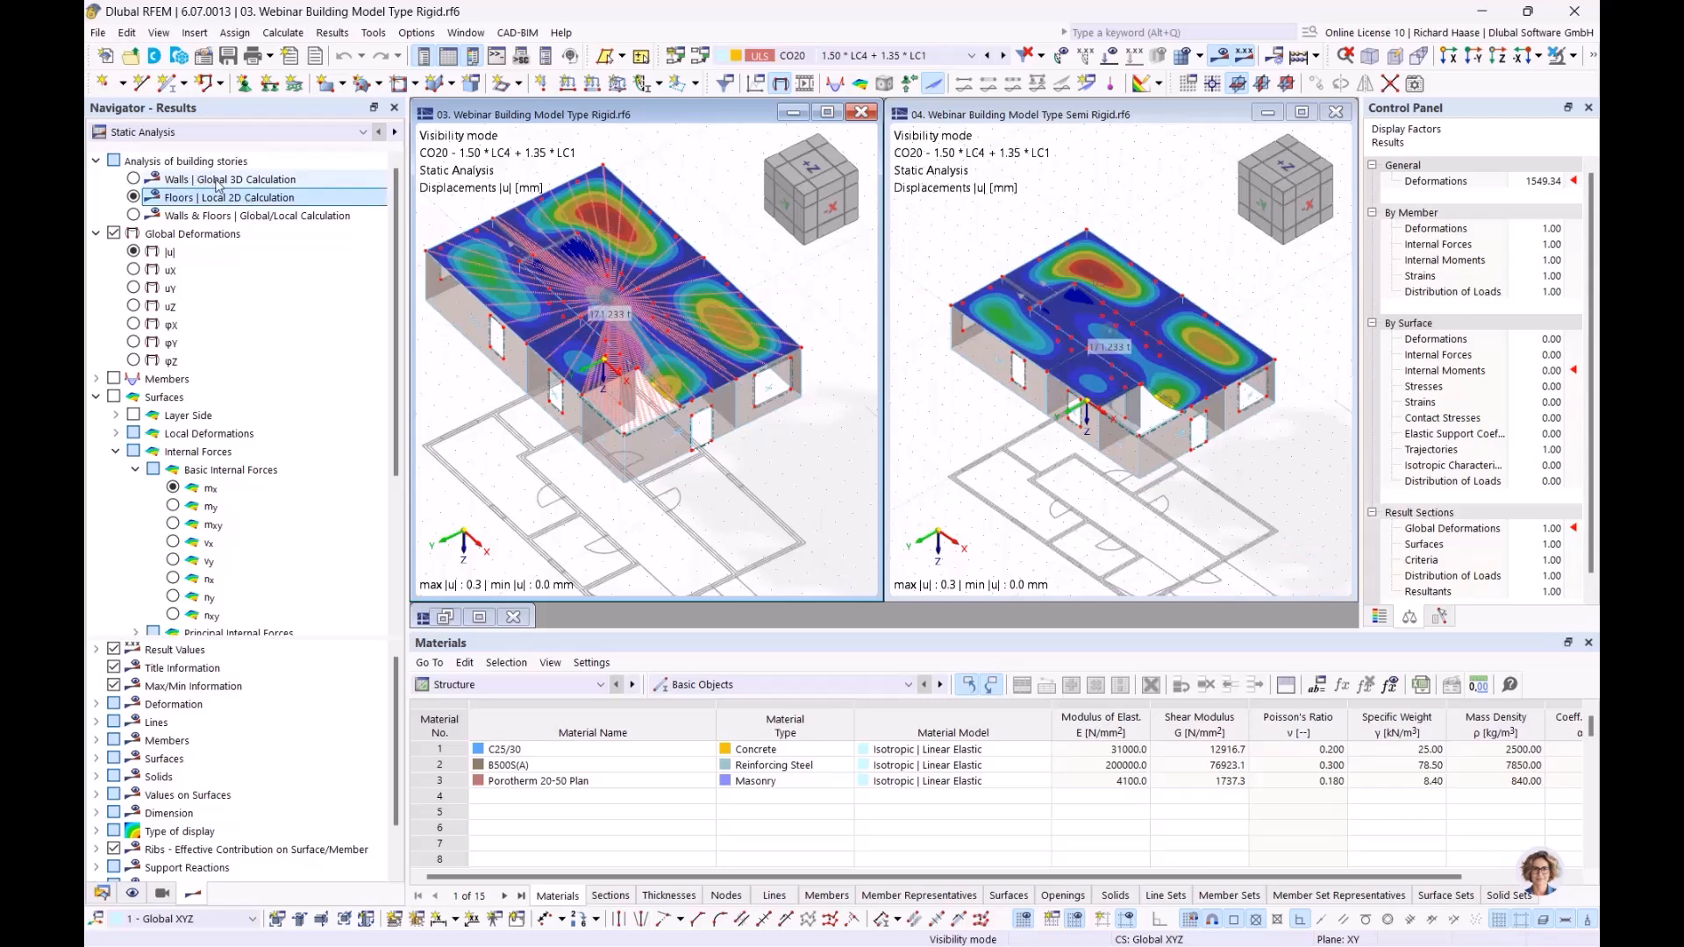
left_click(211, 179)
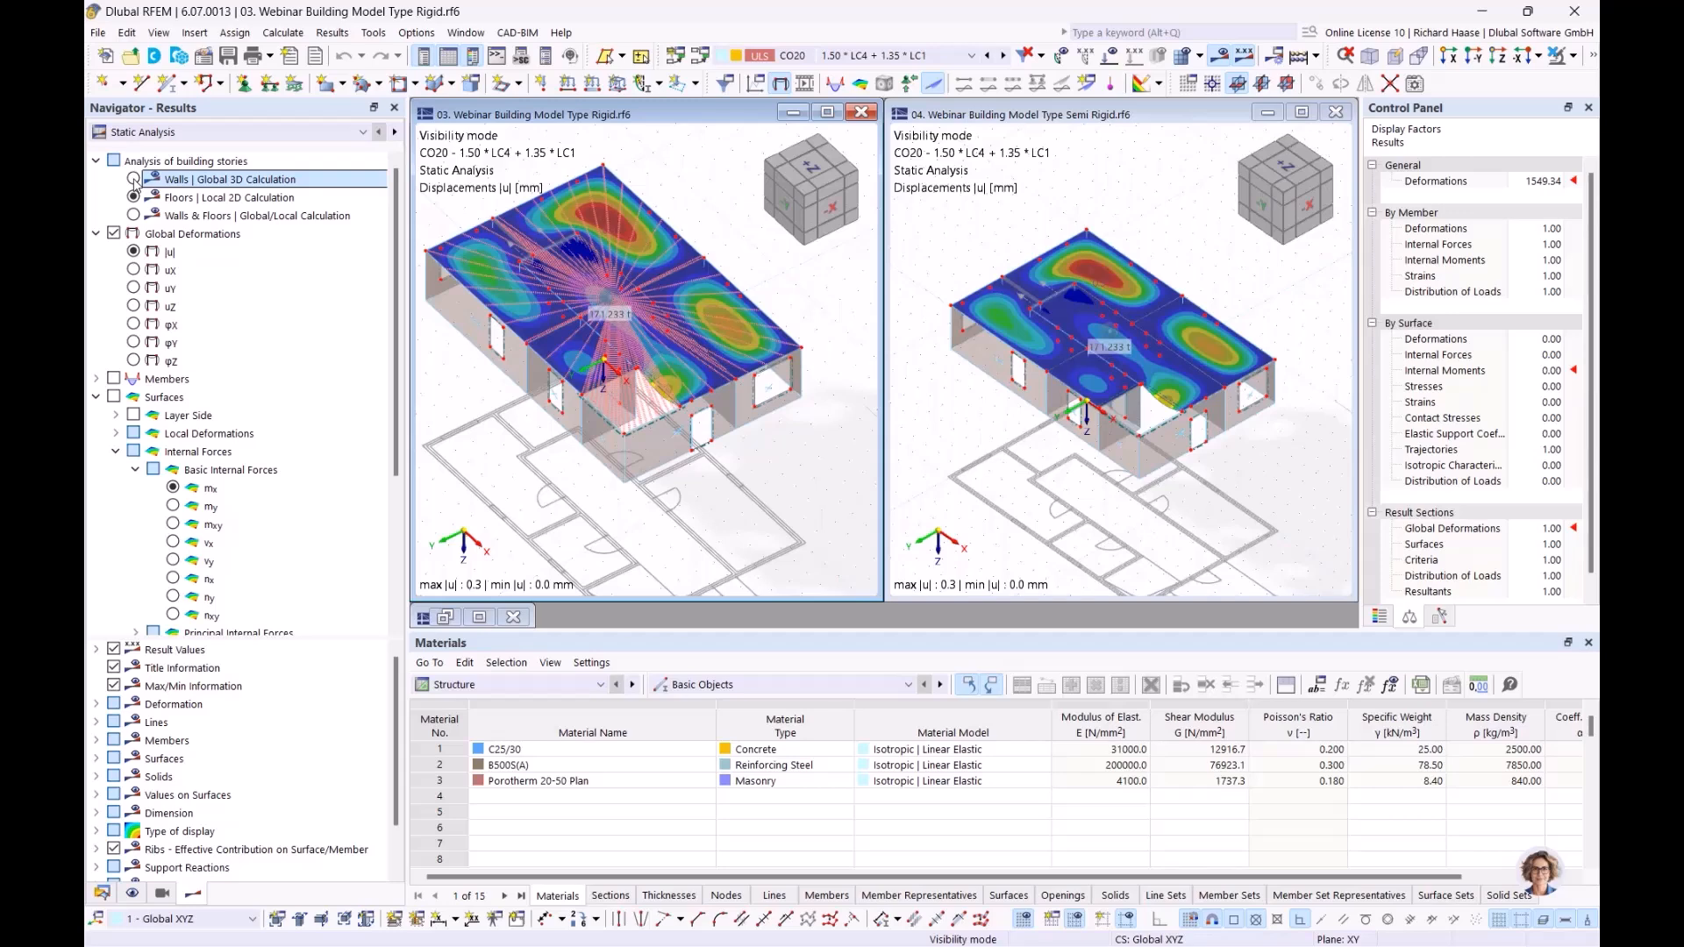
left_click(133, 179)
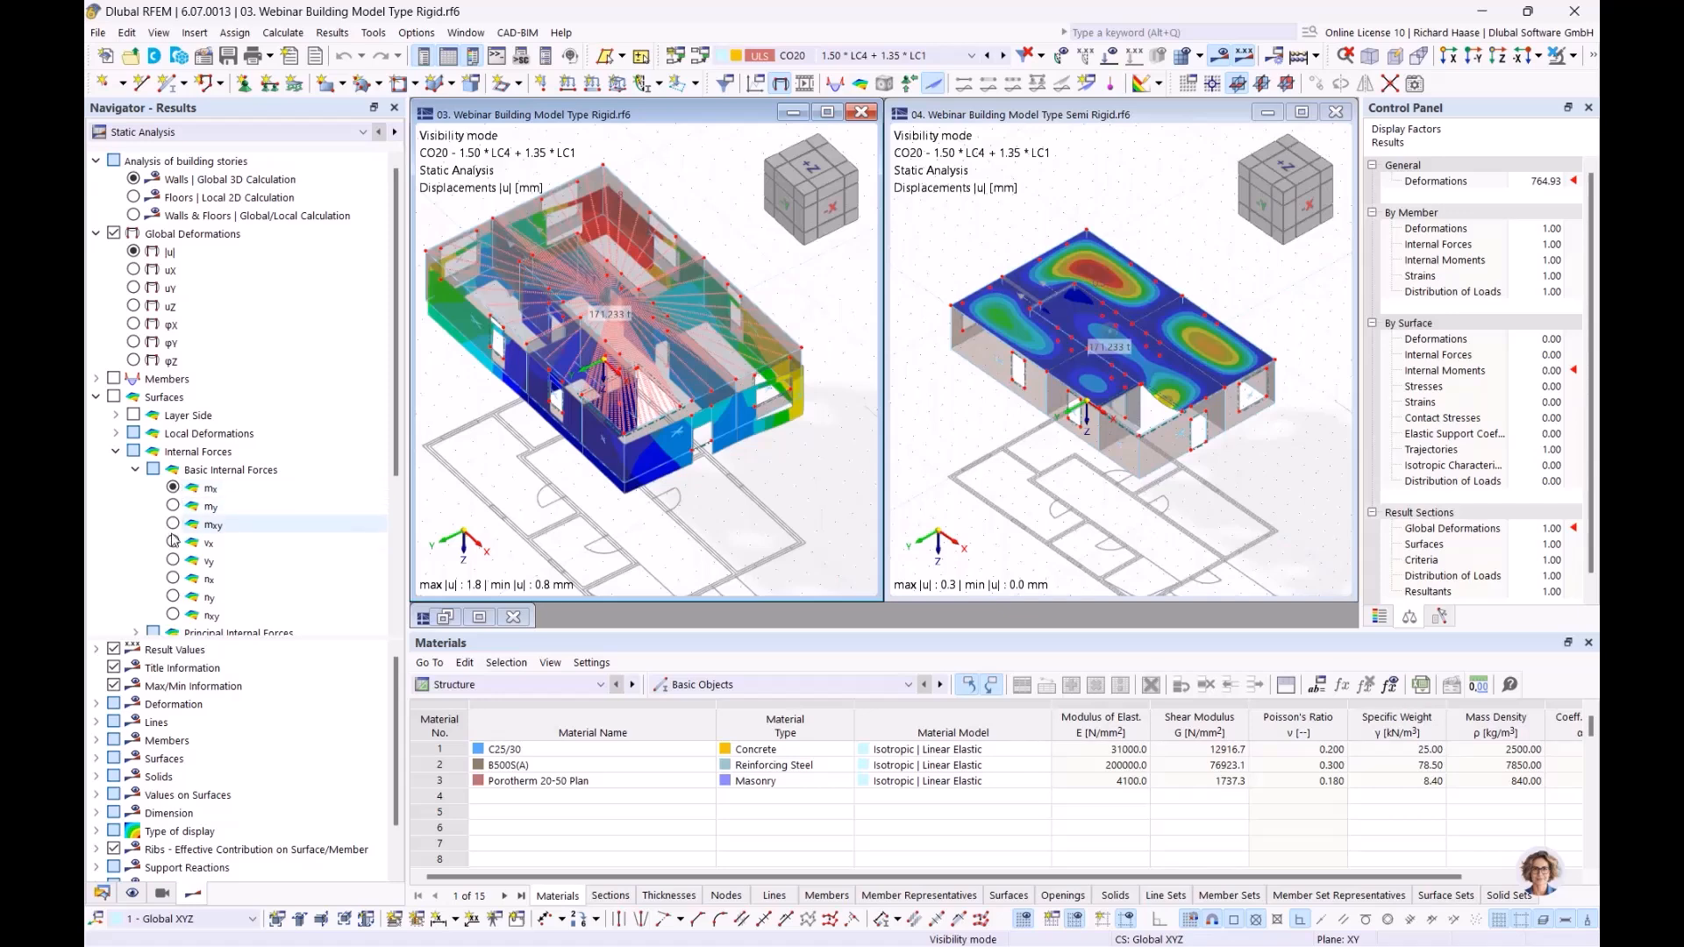
left_click(173, 579)
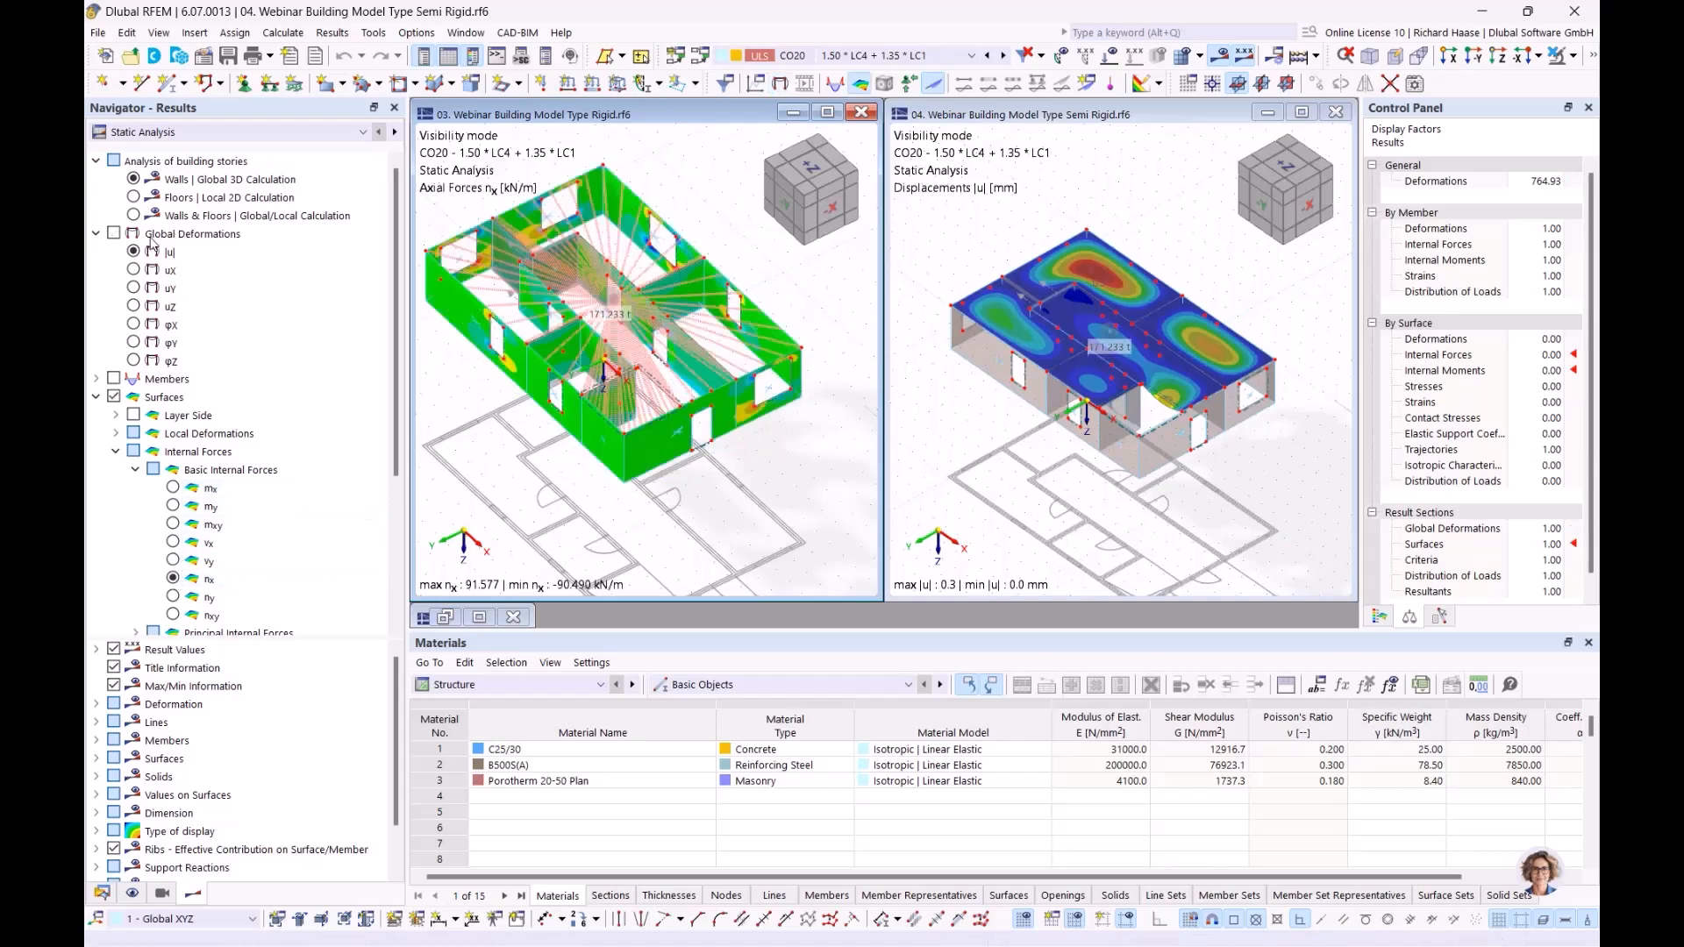
left_click(135, 180)
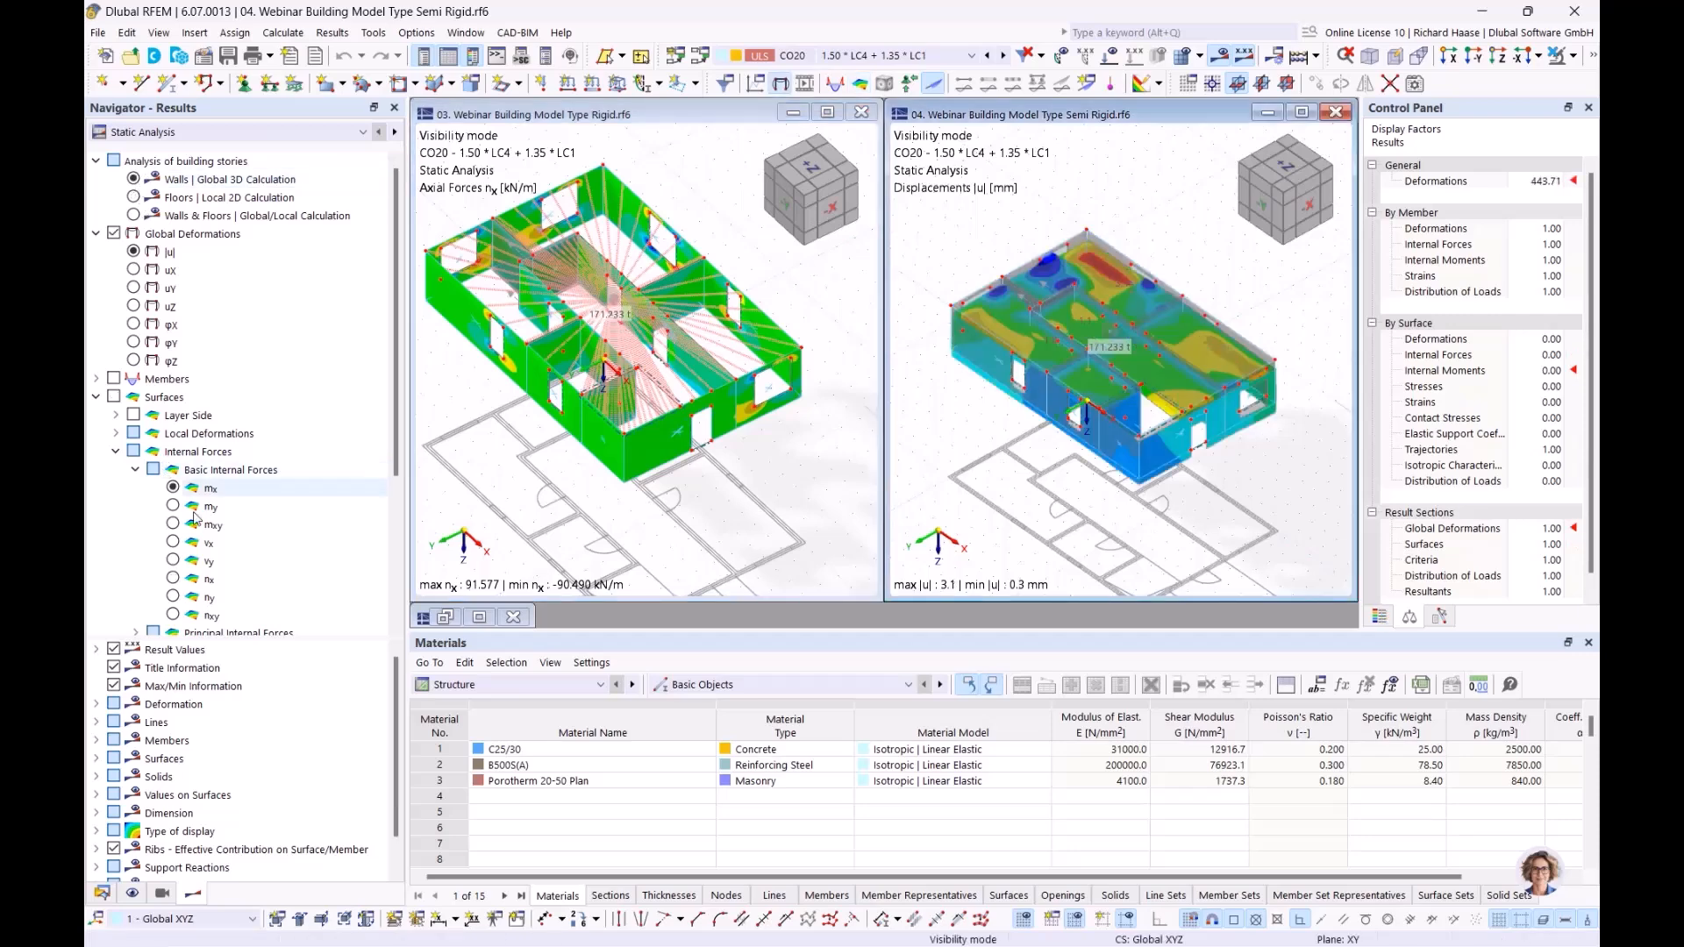
left_click(172, 579)
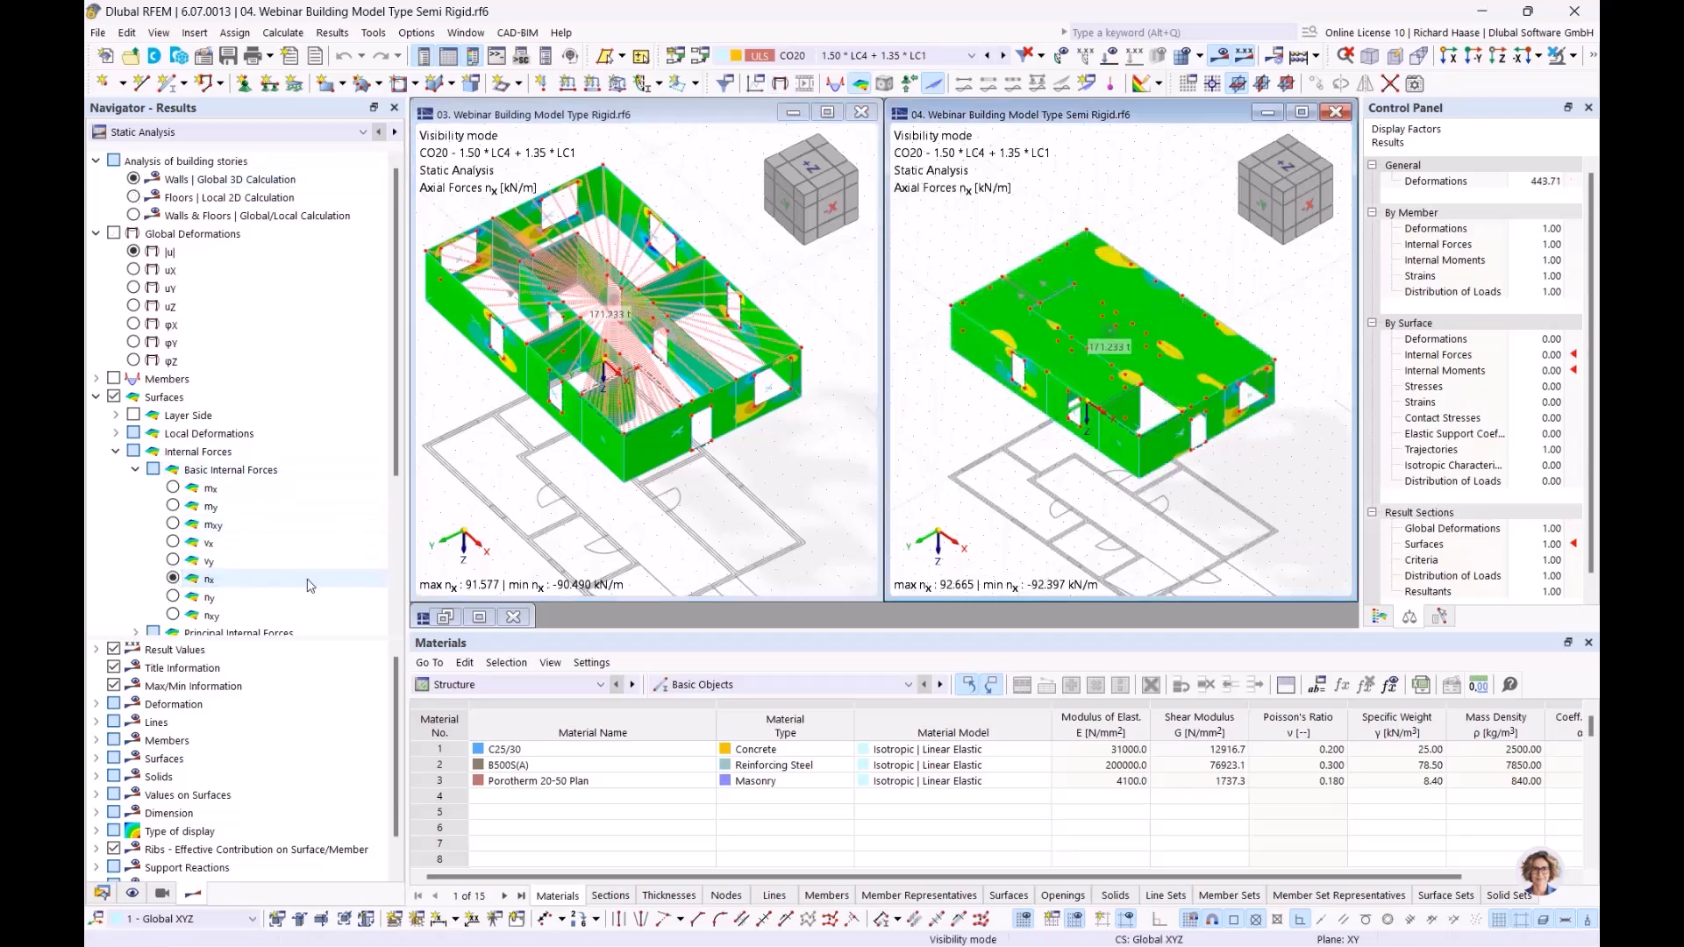
Step: Examine the rigid diaphragm link and floor slab in the Rigid model and compare the axial forces nx with the Semi Rigid model
left_click(867, 432)
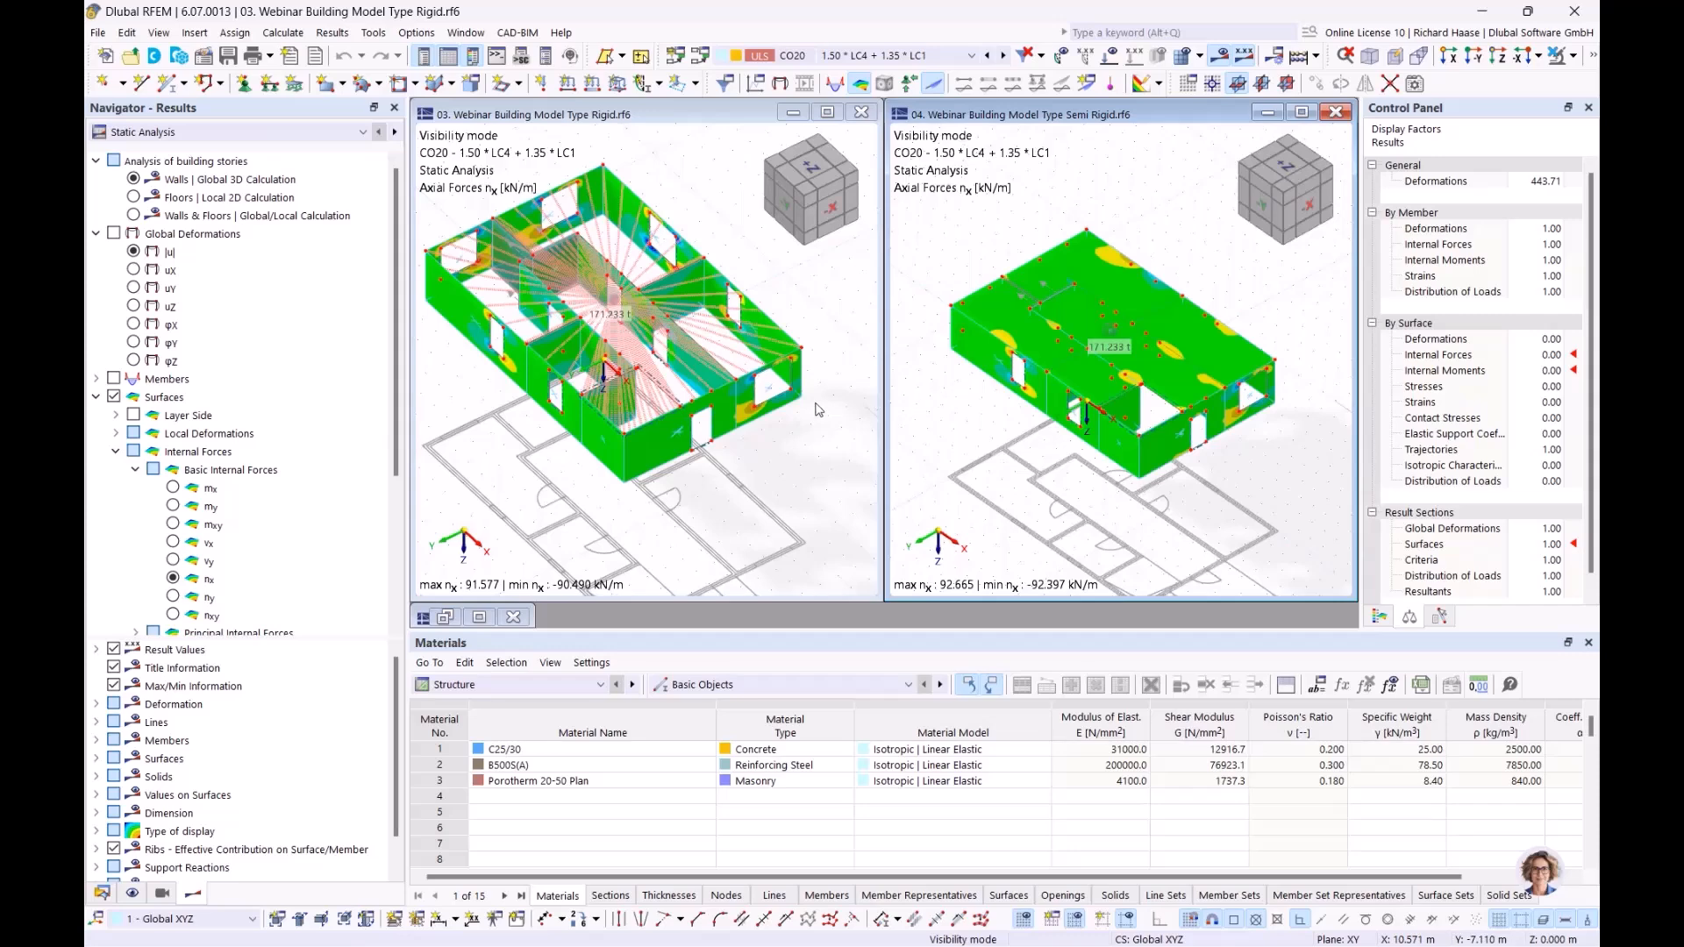
middle_click_drag(677, 518, 752, 539)
scroll(721, 393, "up", 5)
middle_click_drag(562, 410, 660, 410)
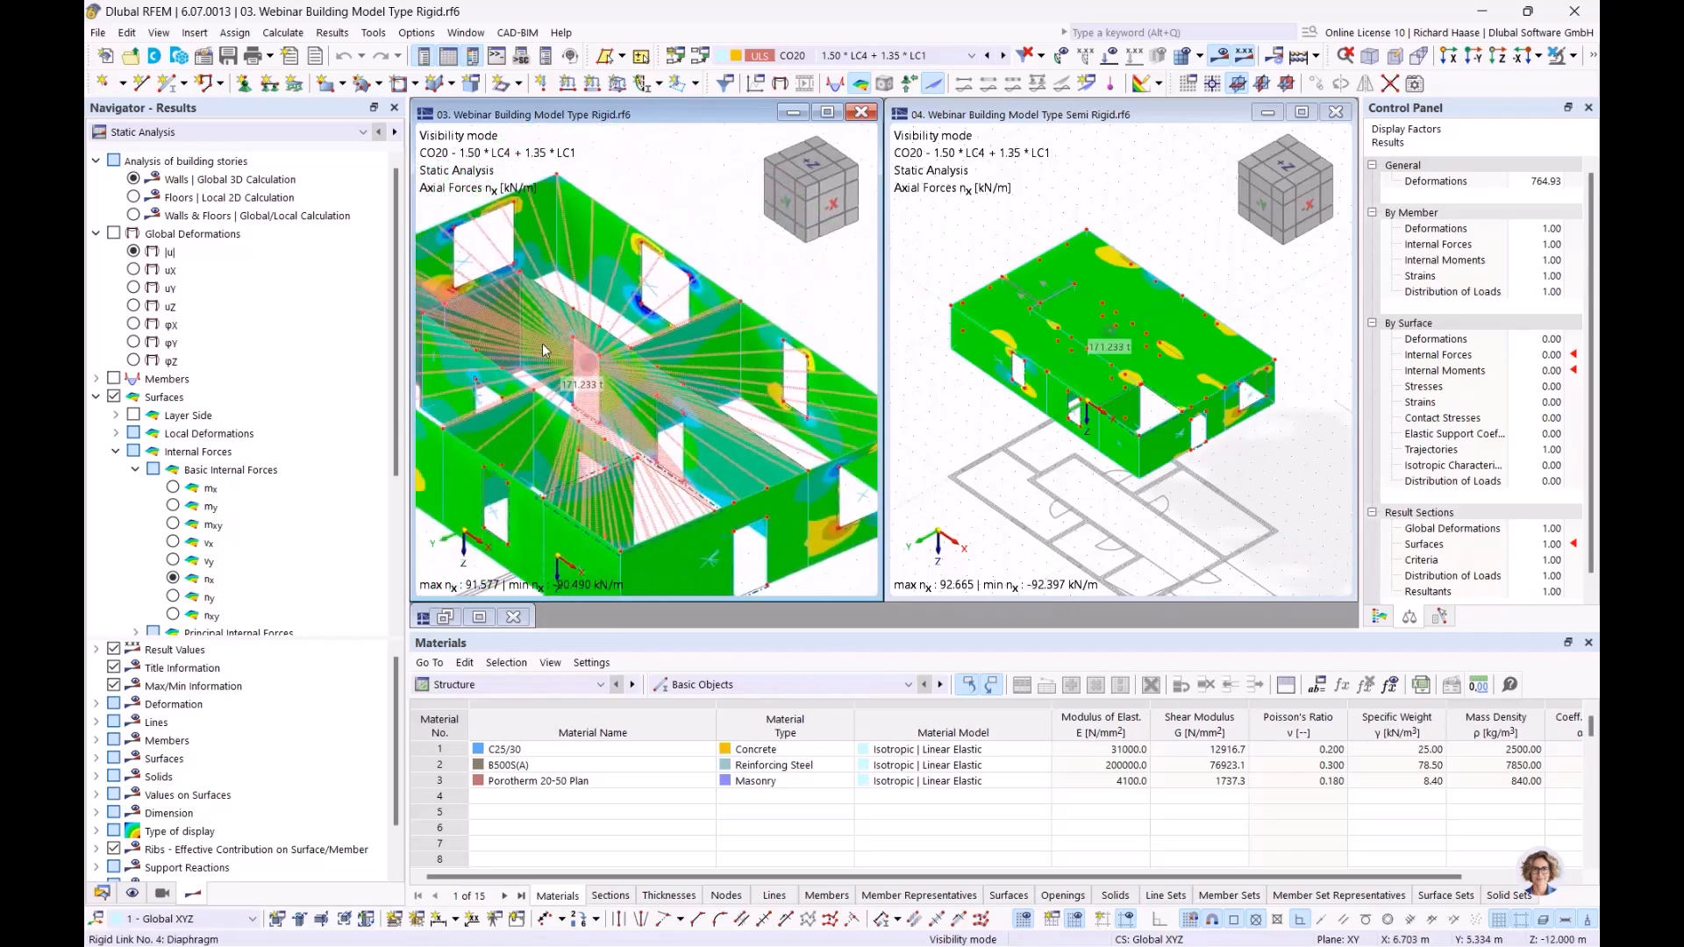
mouse_move(541, 350)
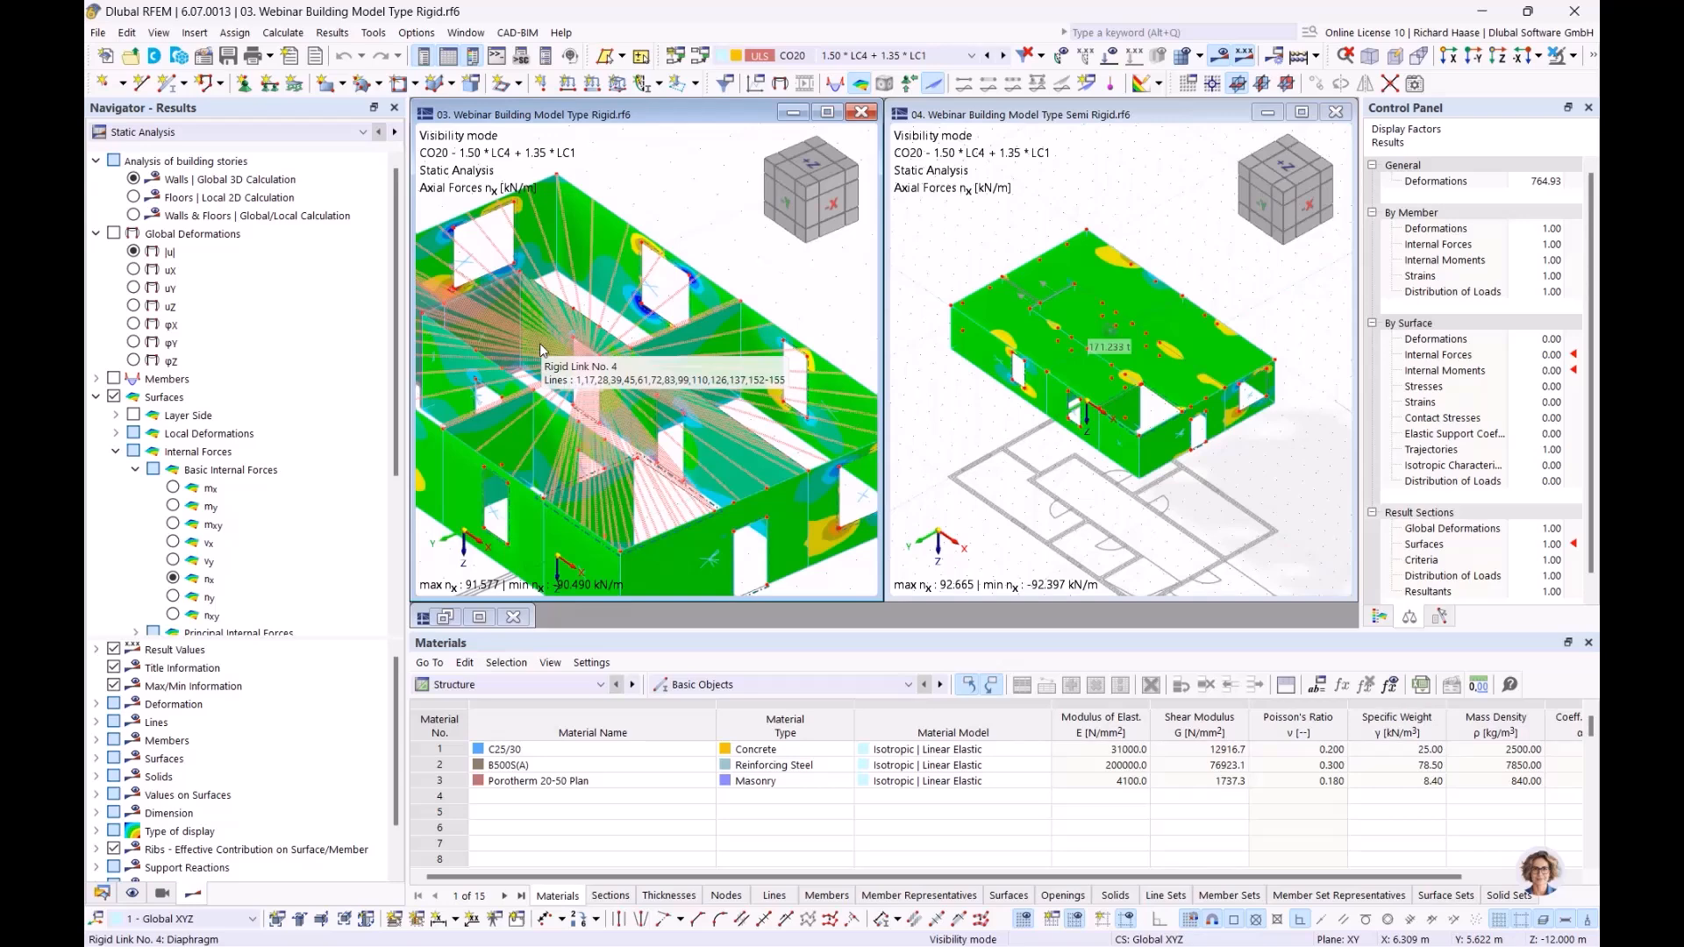
middle_click_drag(659, 309, 754, 325, "ctrl")
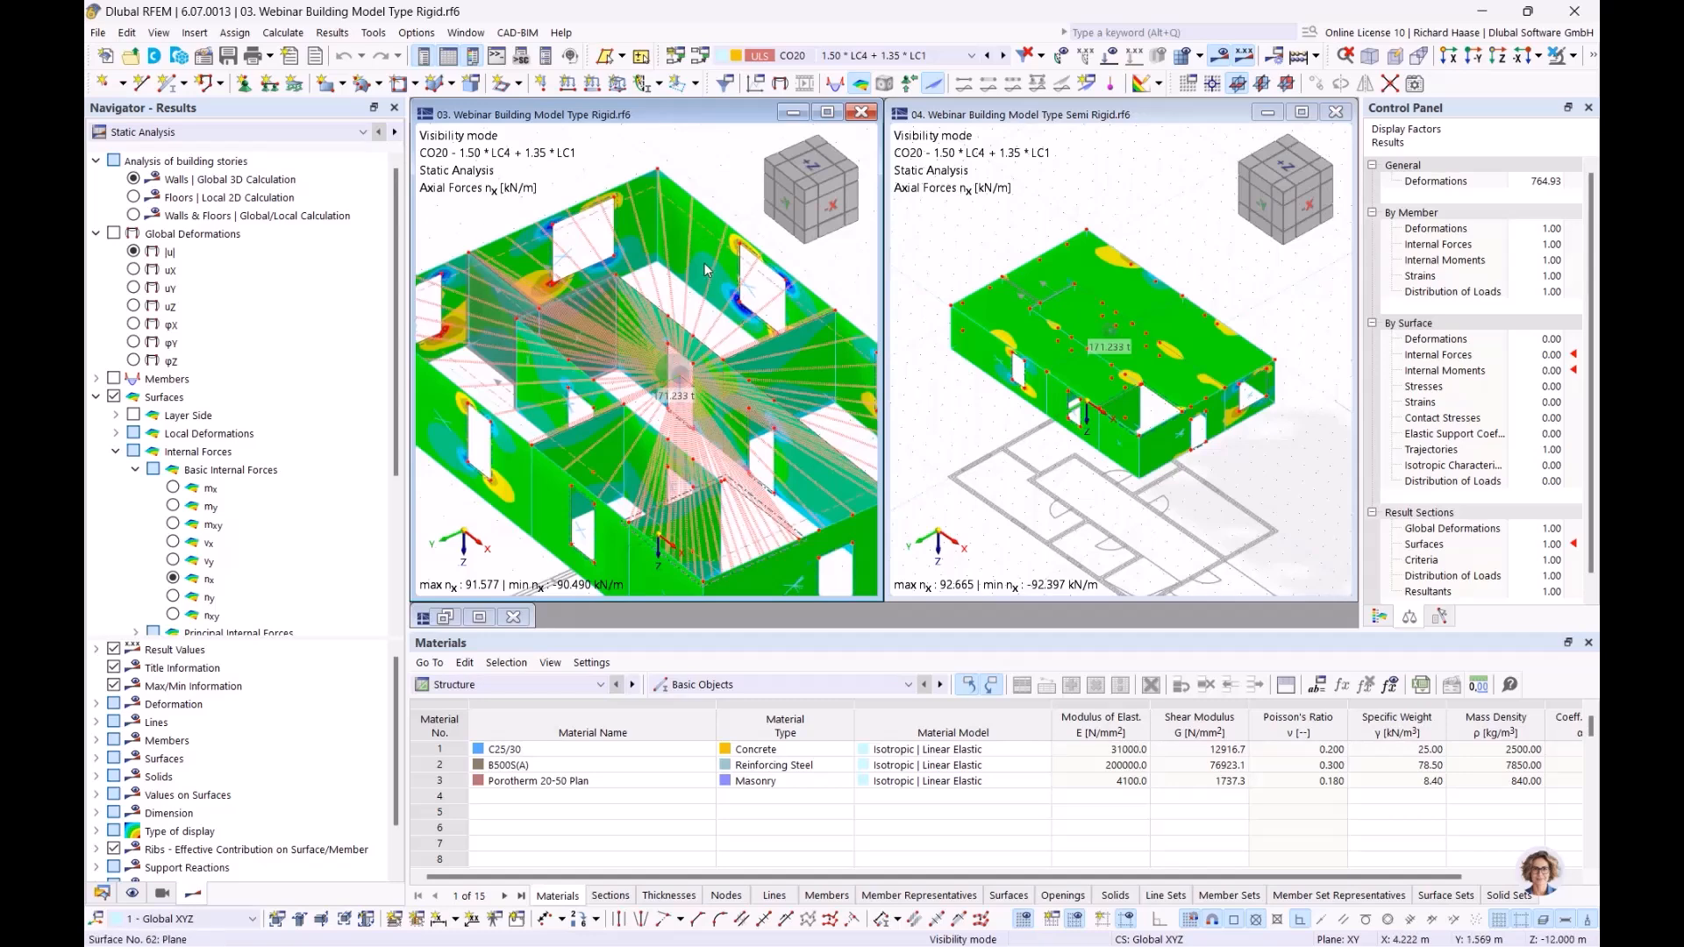
mouse_move(707, 270)
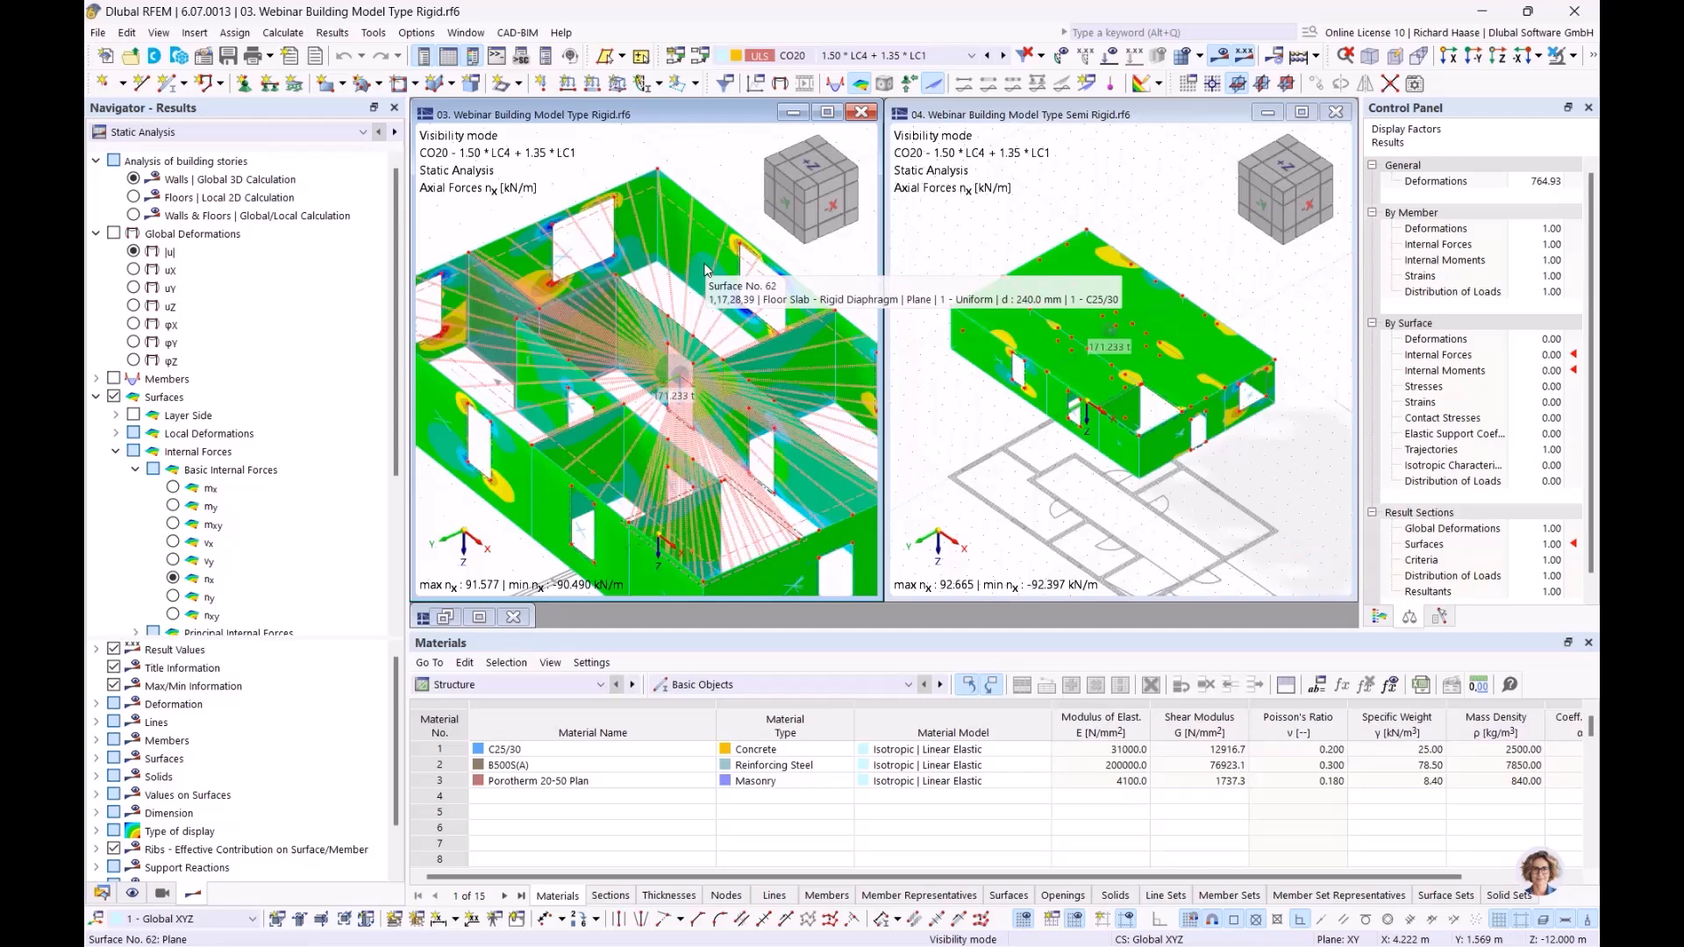
middle_click_drag(693, 290, 656, 255)
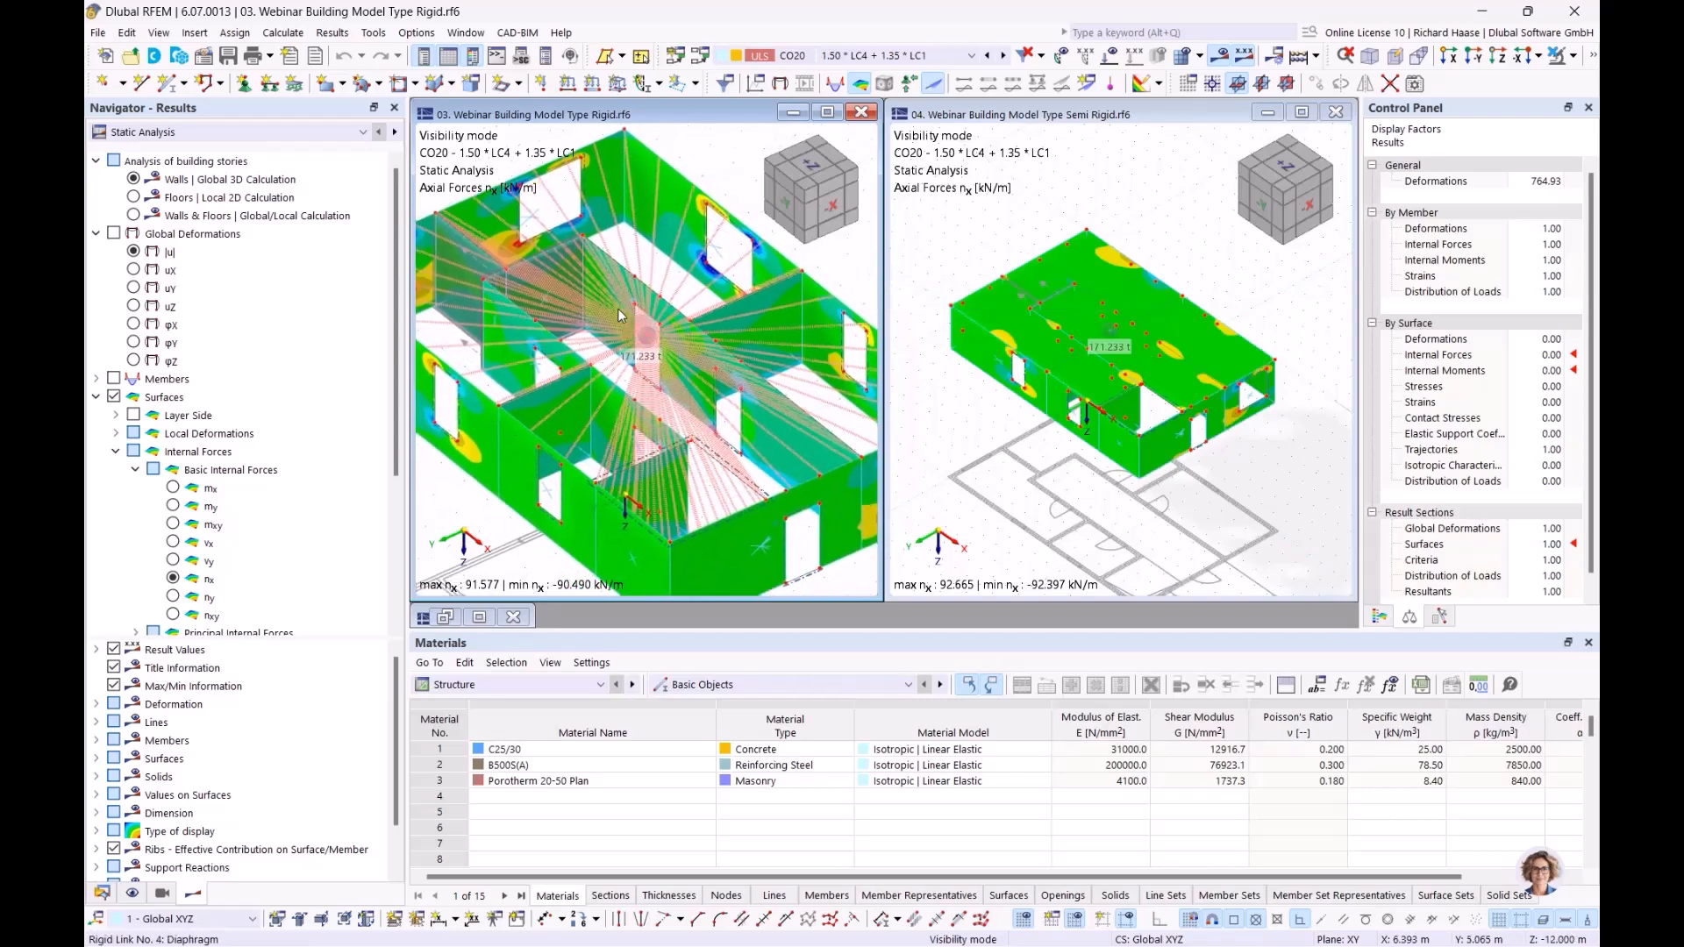
mouse_move(619, 315)
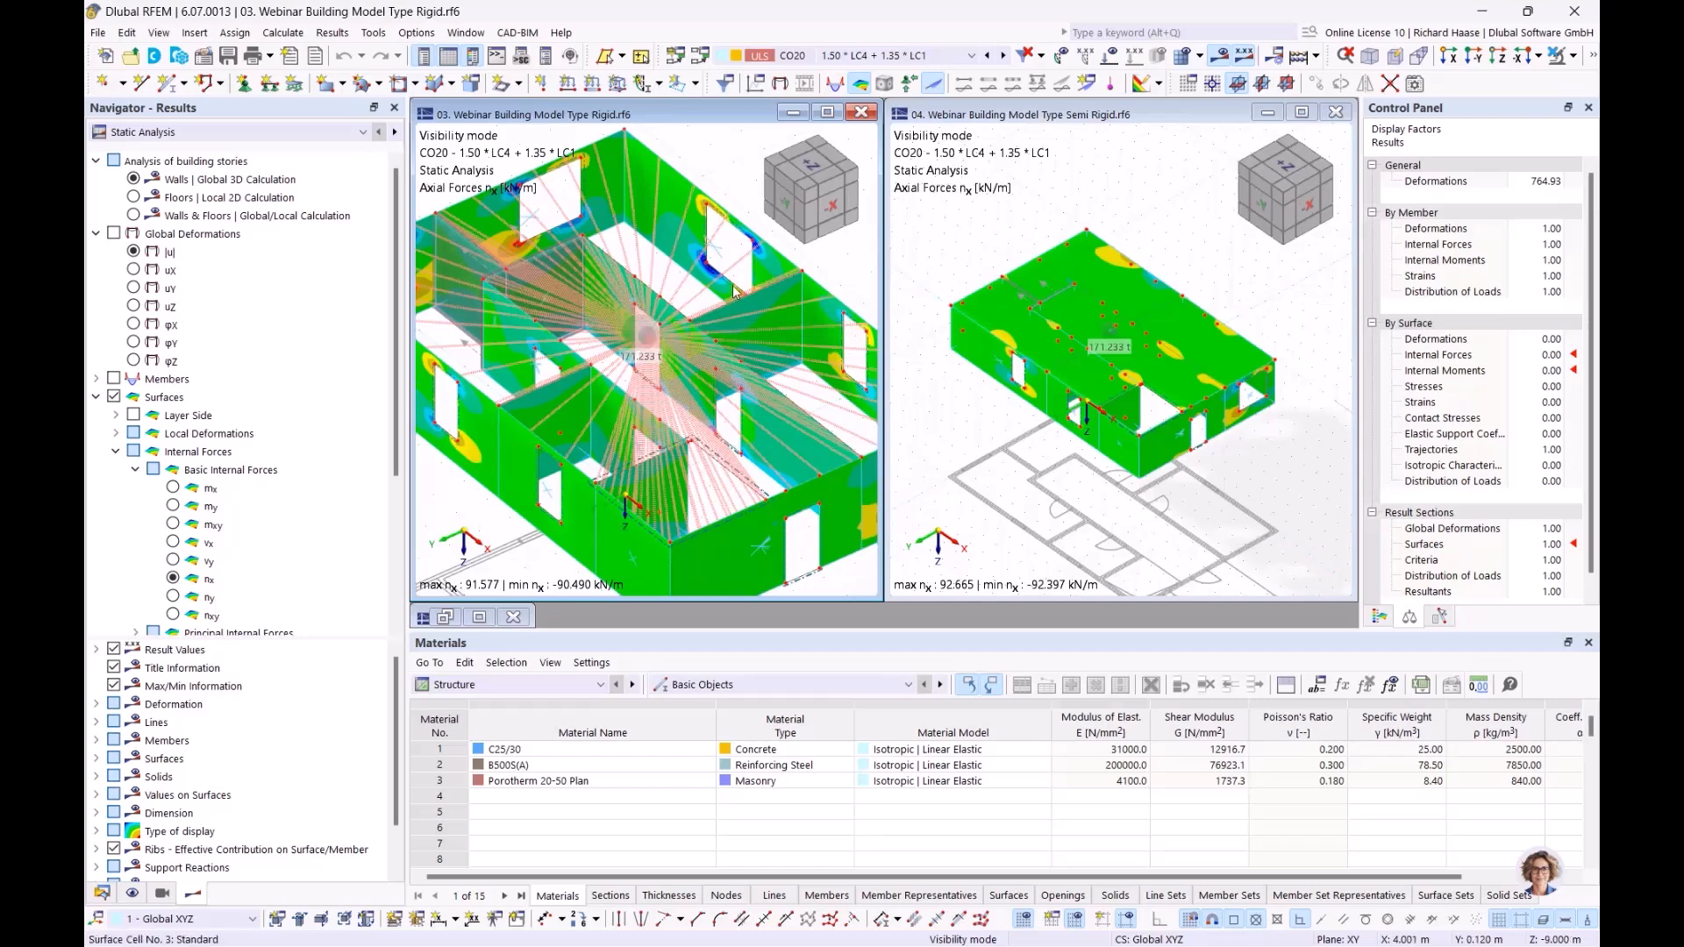
scroll(1130, 323, "up", 1)
scroll(1130, 323, "up", 1)
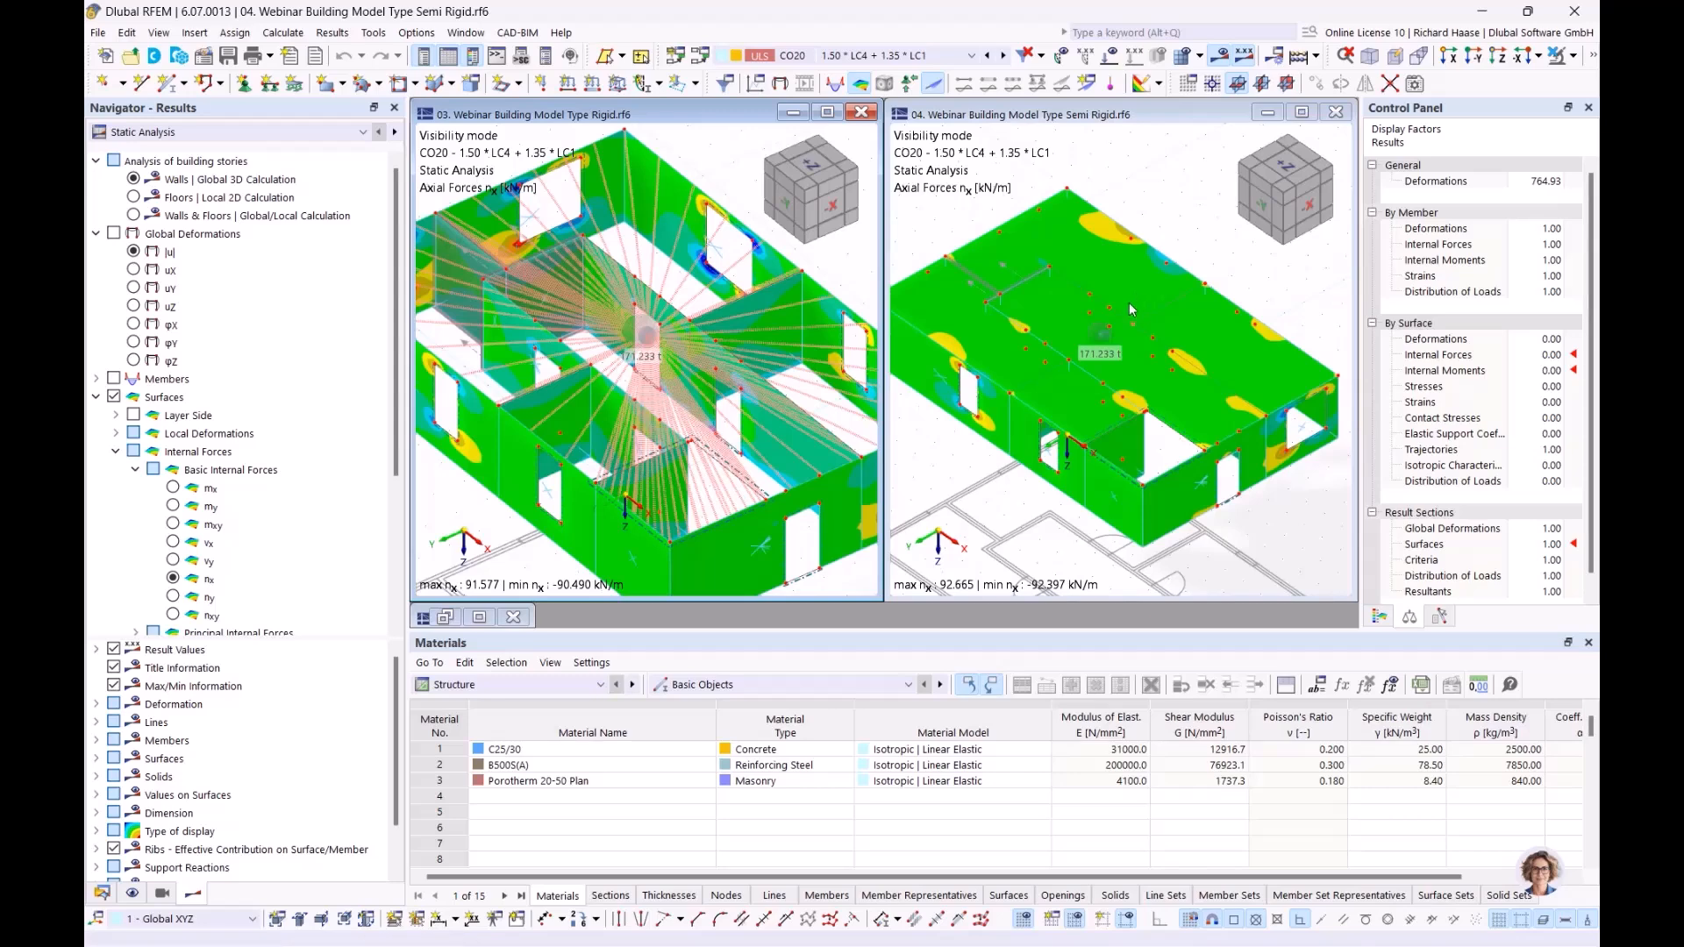
middle_click_drag(1104, 336, 1110, 320, "ctrl")
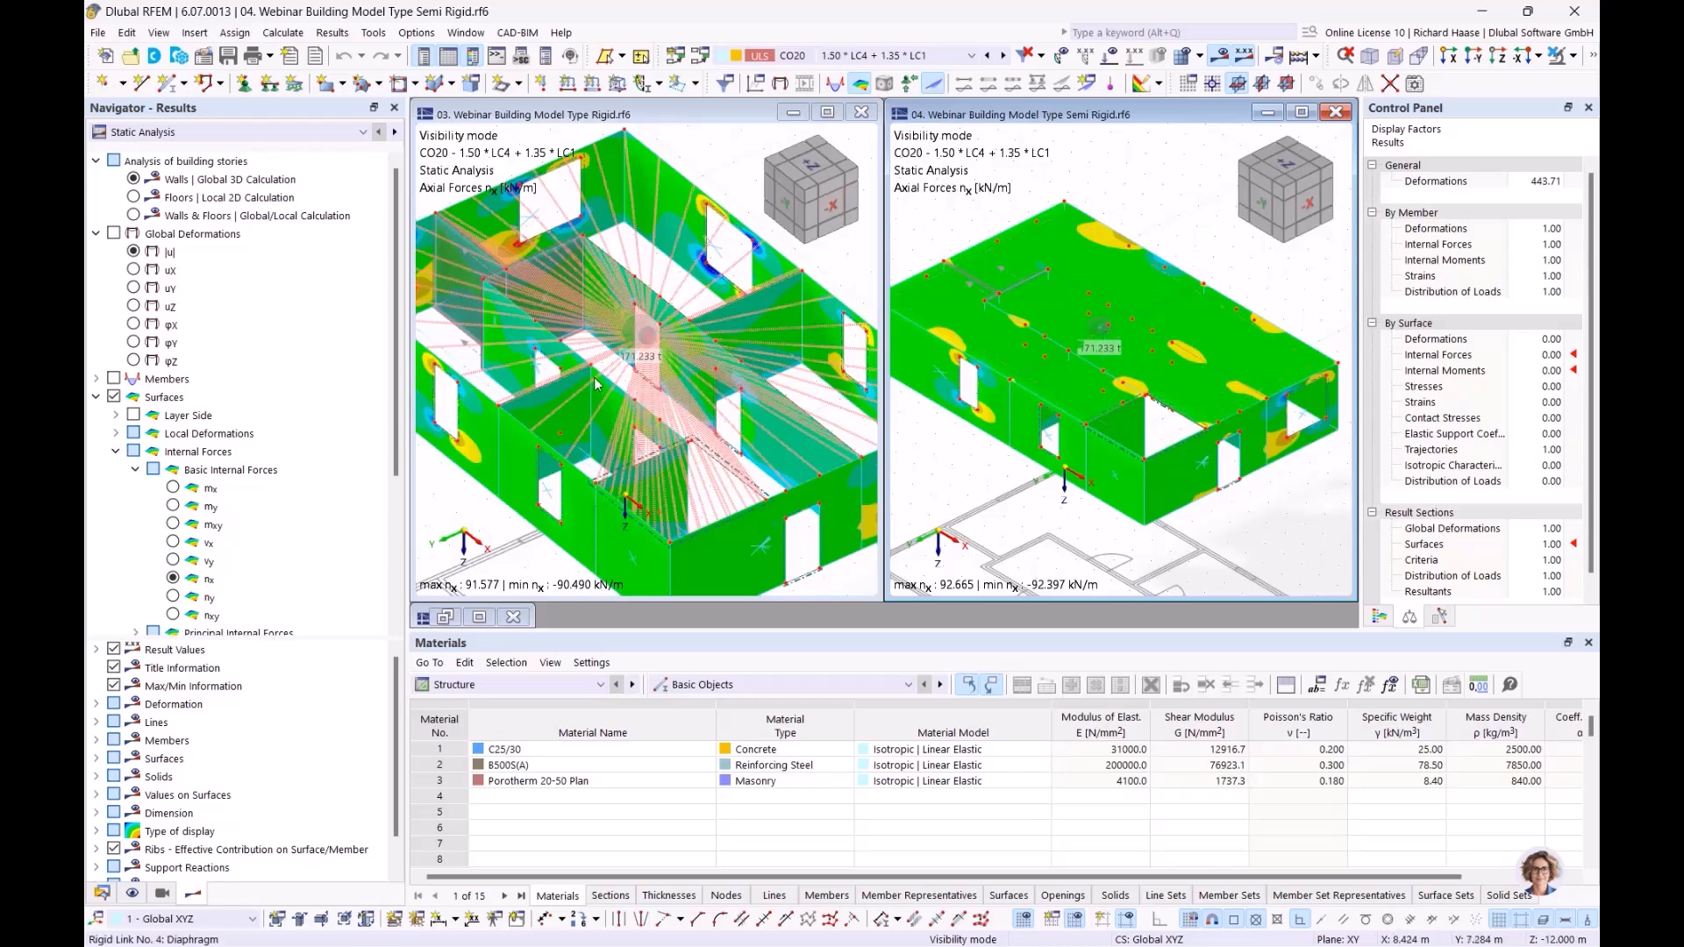
Step: Display the global deformations |u| from the global 3D calculation in both models and frame the Rigid model for comparison
left_click(134, 252)
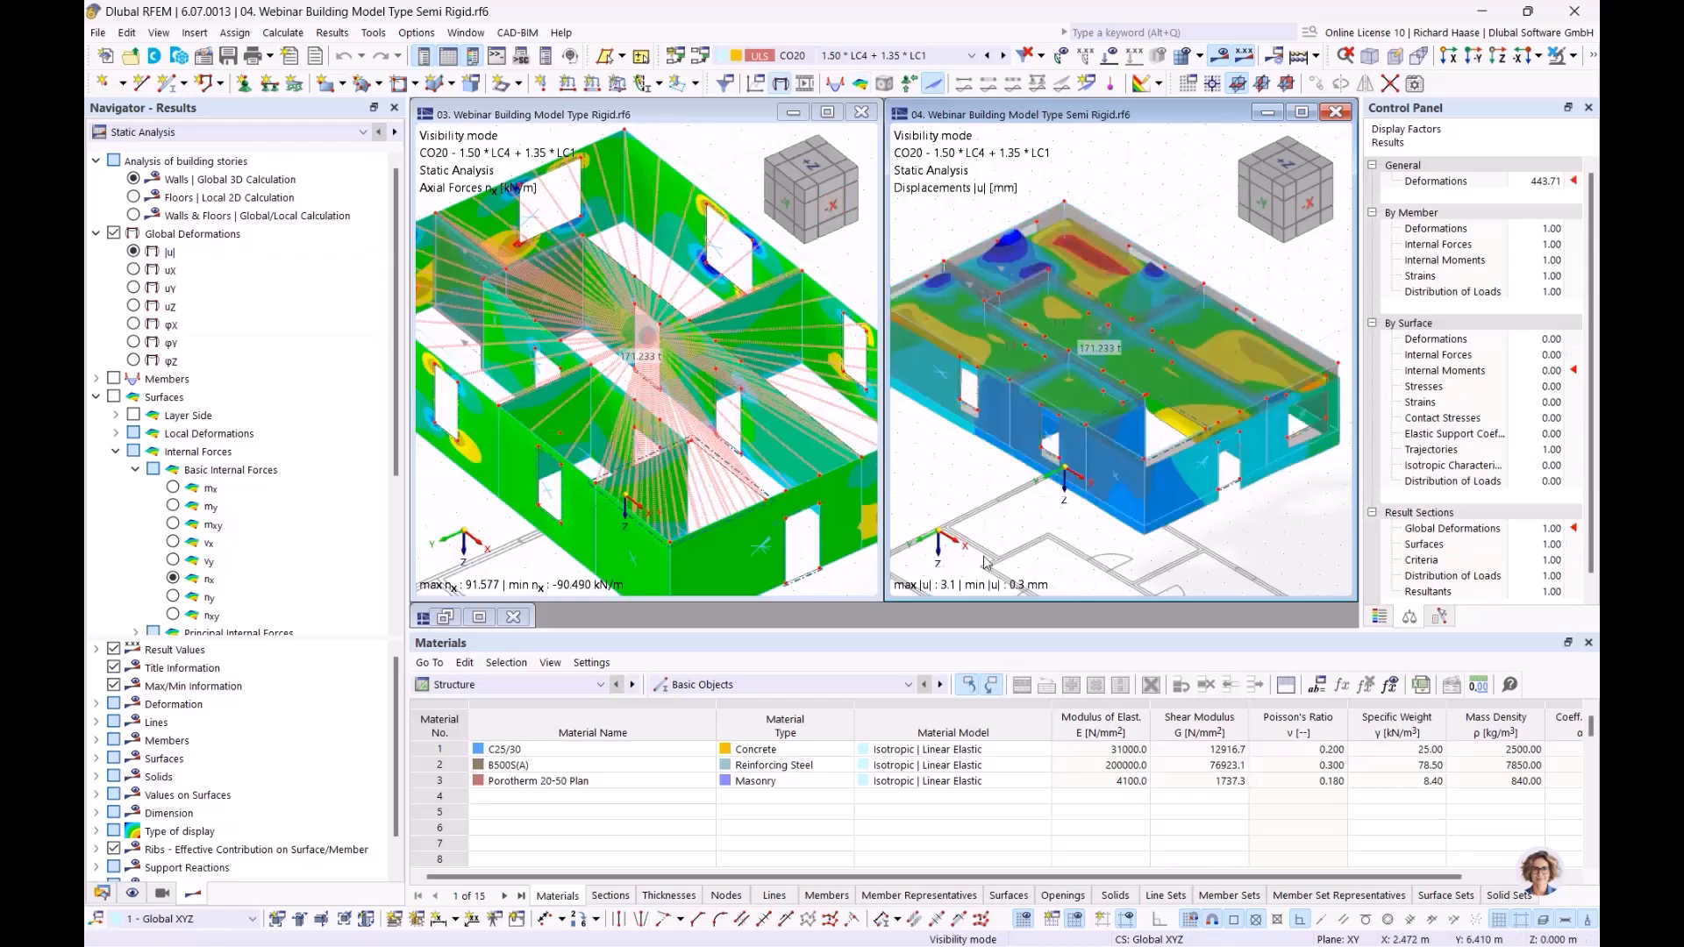
left_click(465, 516)
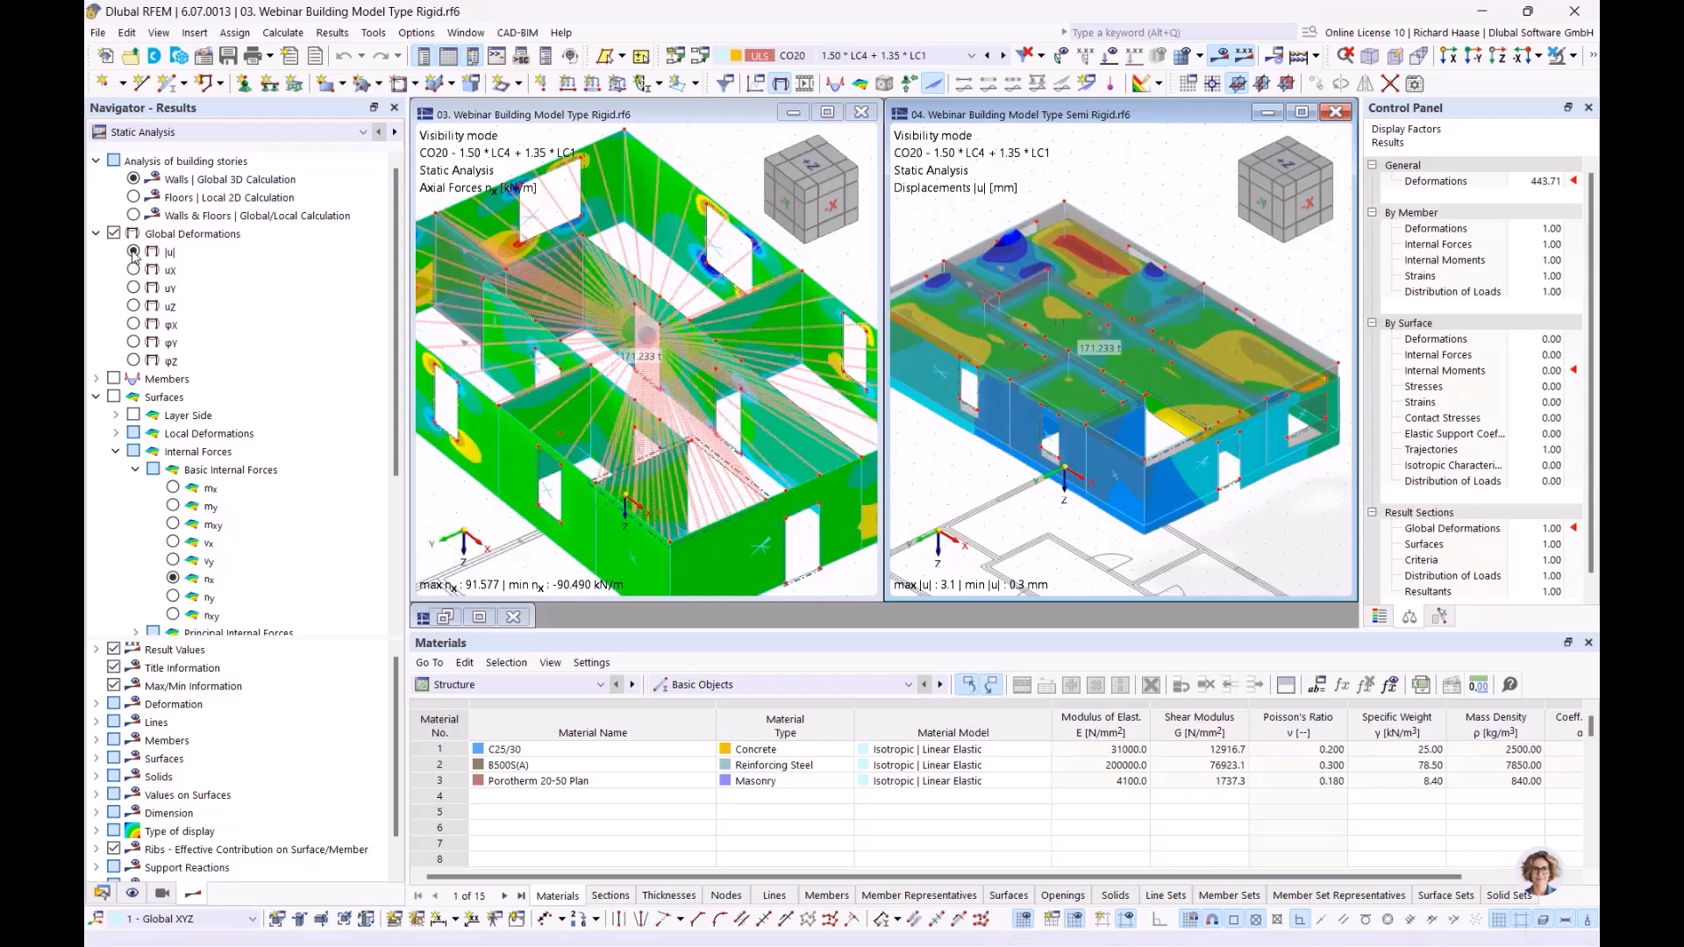
left_click(133, 252)
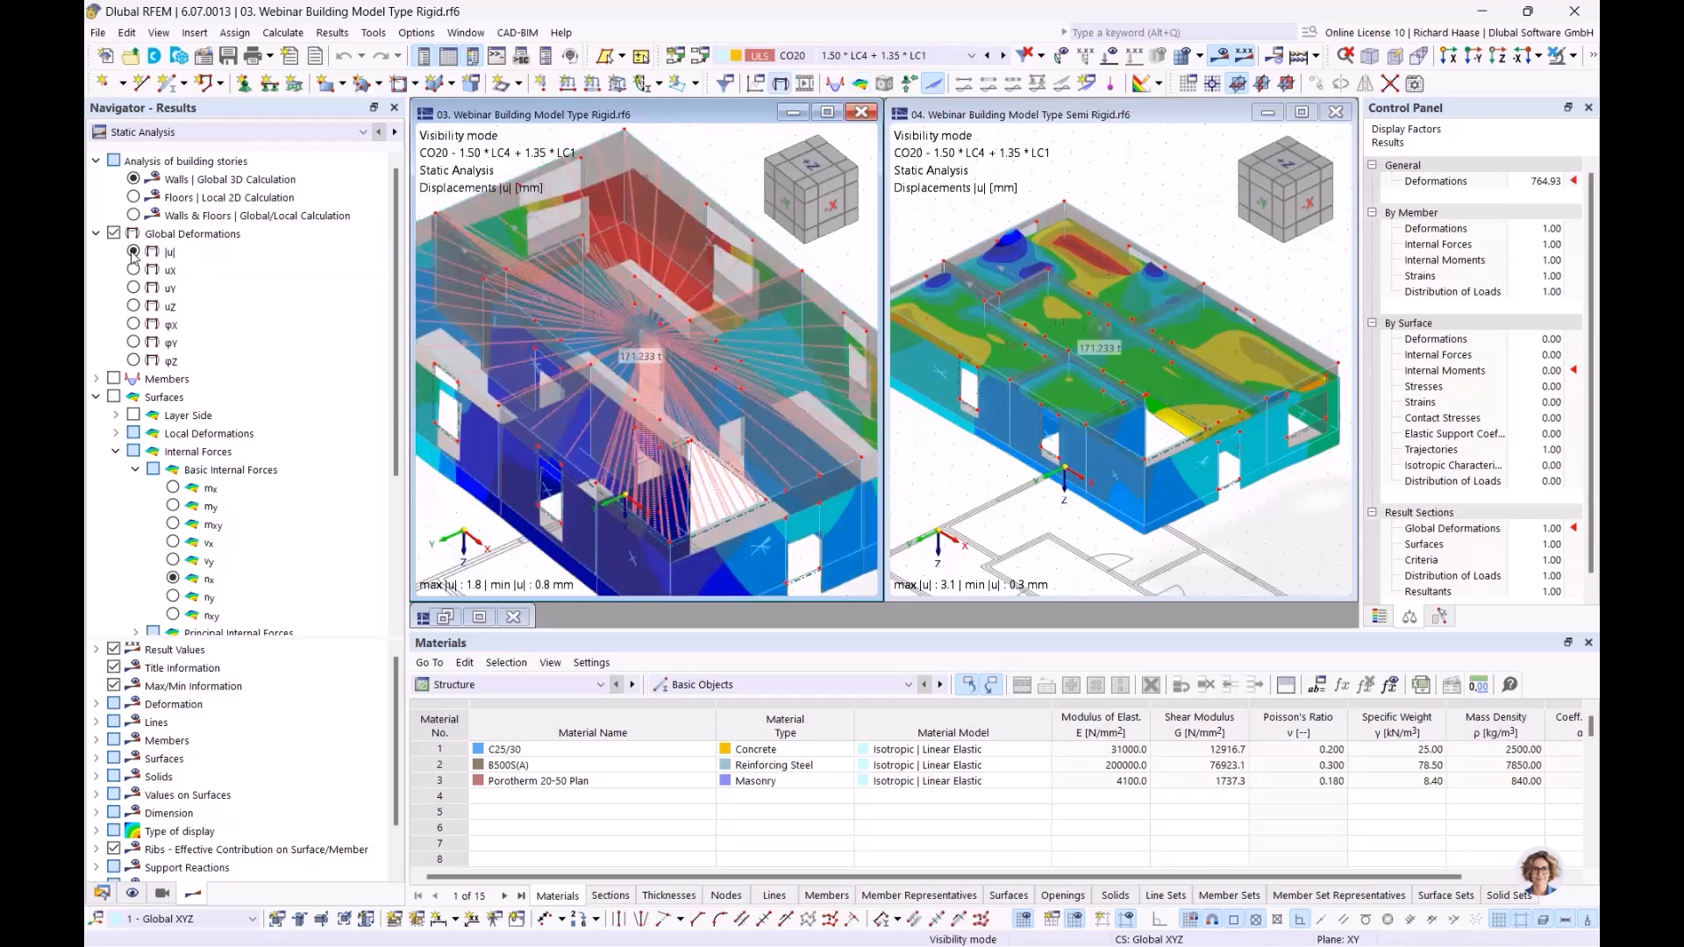
scroll(784, 501, "down", 2)
scroll(1013, 515, "up", 1)
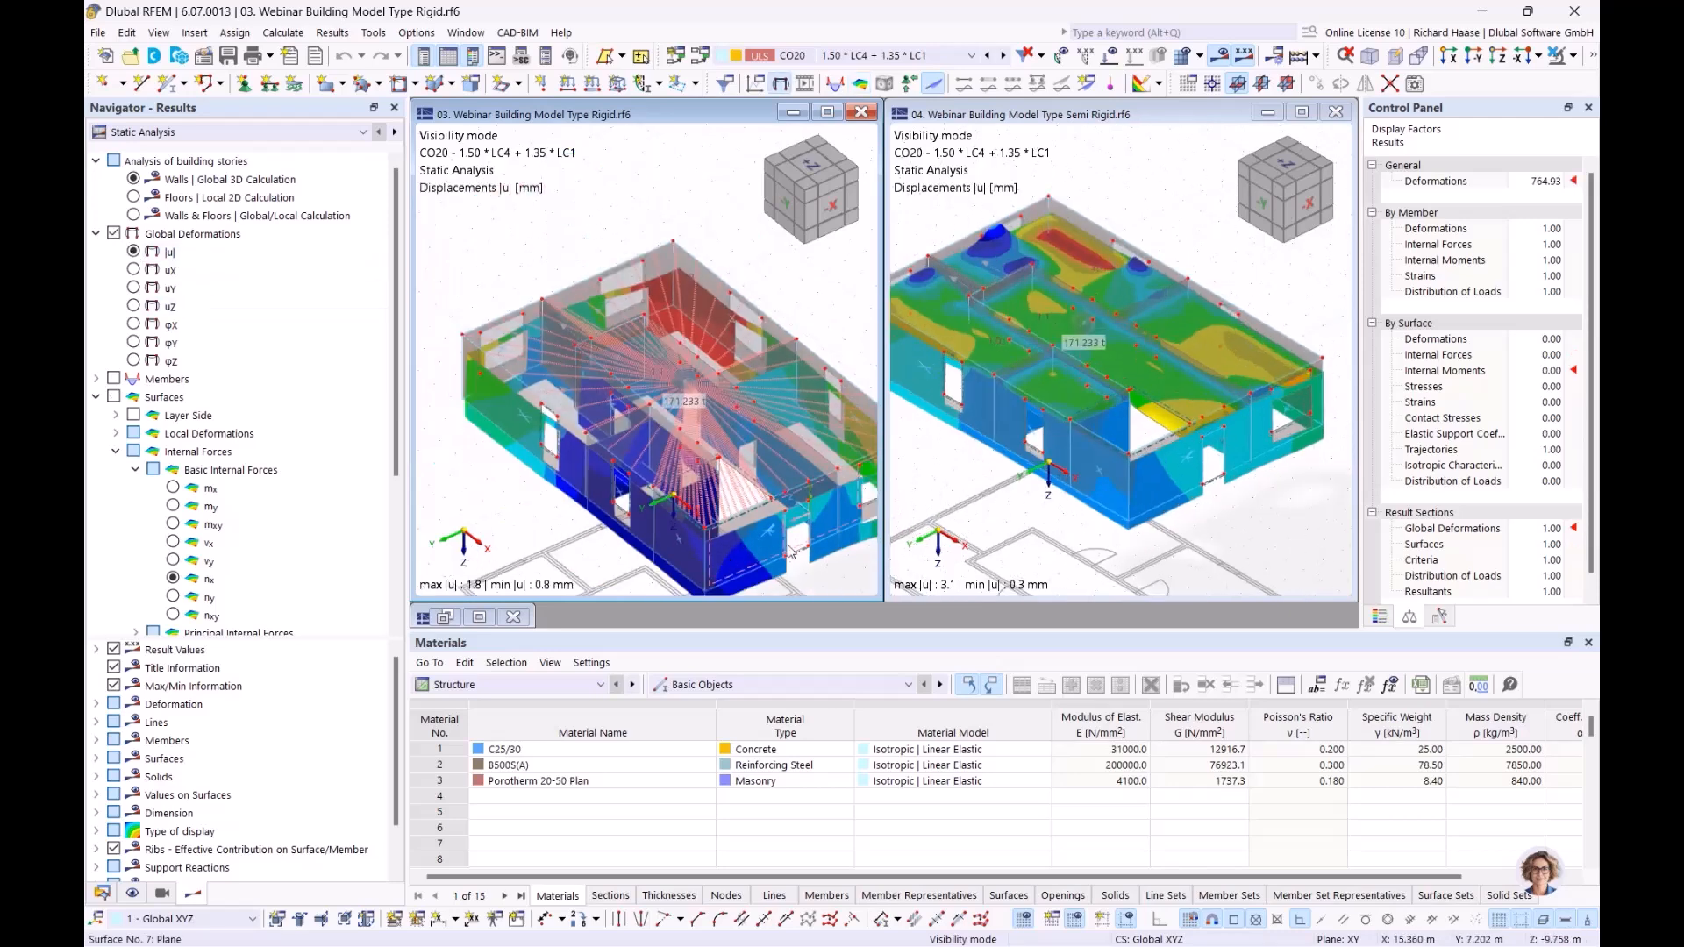
middle_click_drag(845, 568, 725, 529)
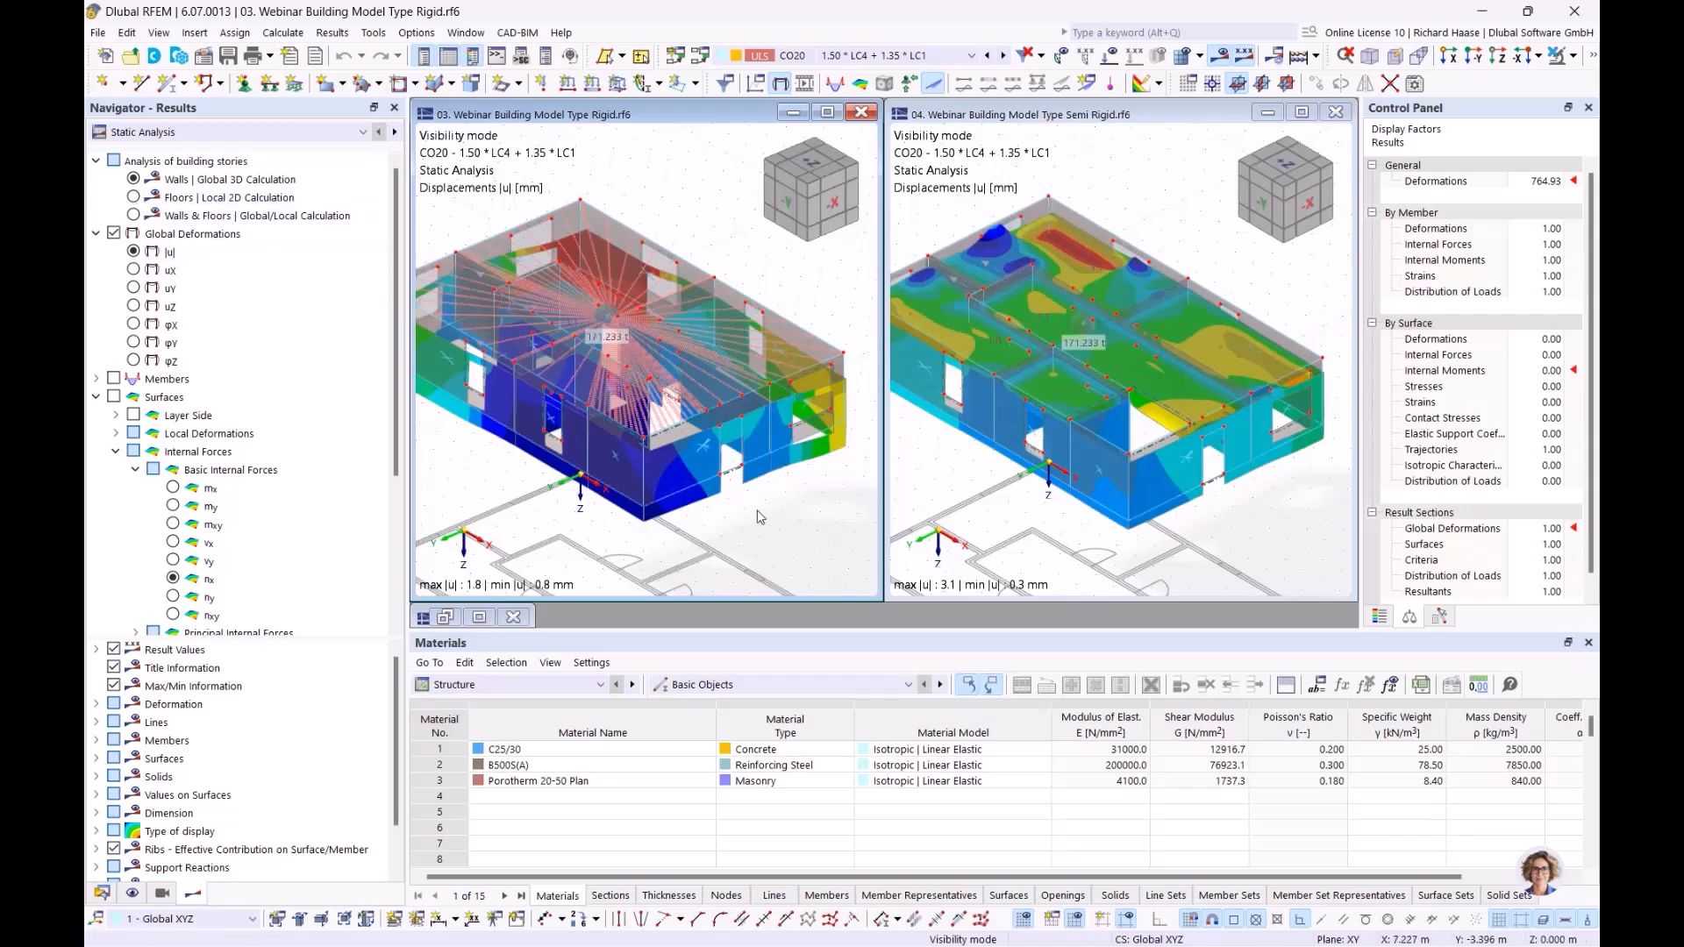
Step: Turn on the result values on surfaces for the Rigid model
scroll(209, 693, "down", 1)
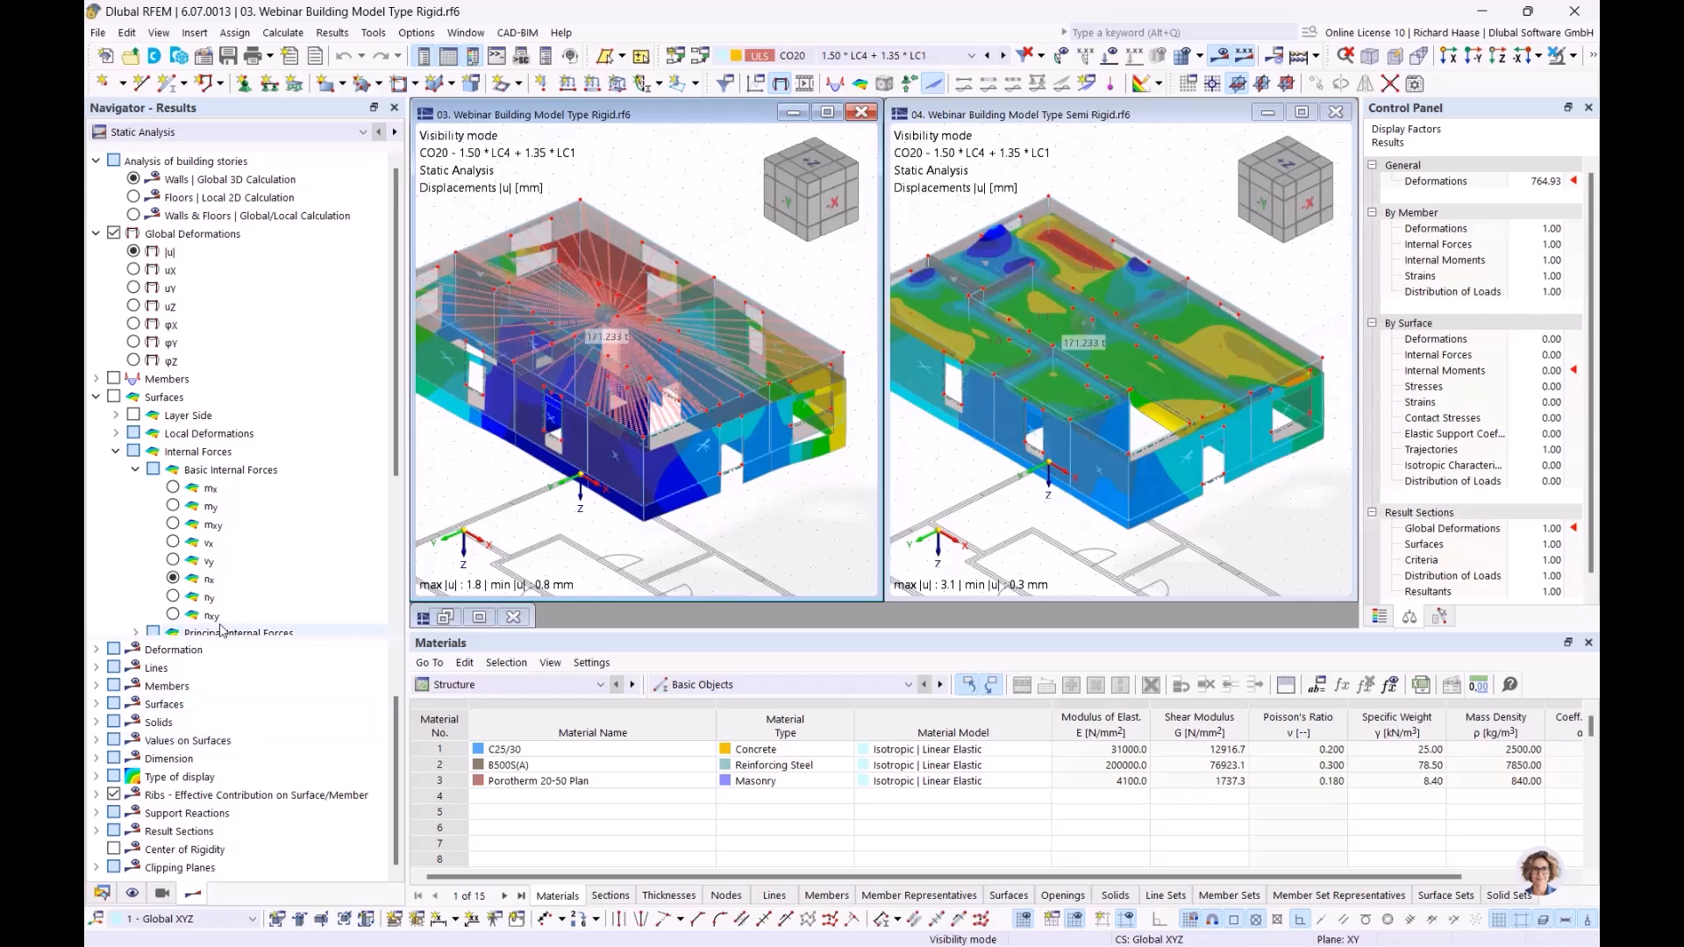
scroll(222, 627, "down", 4)
left_click(114, 598)
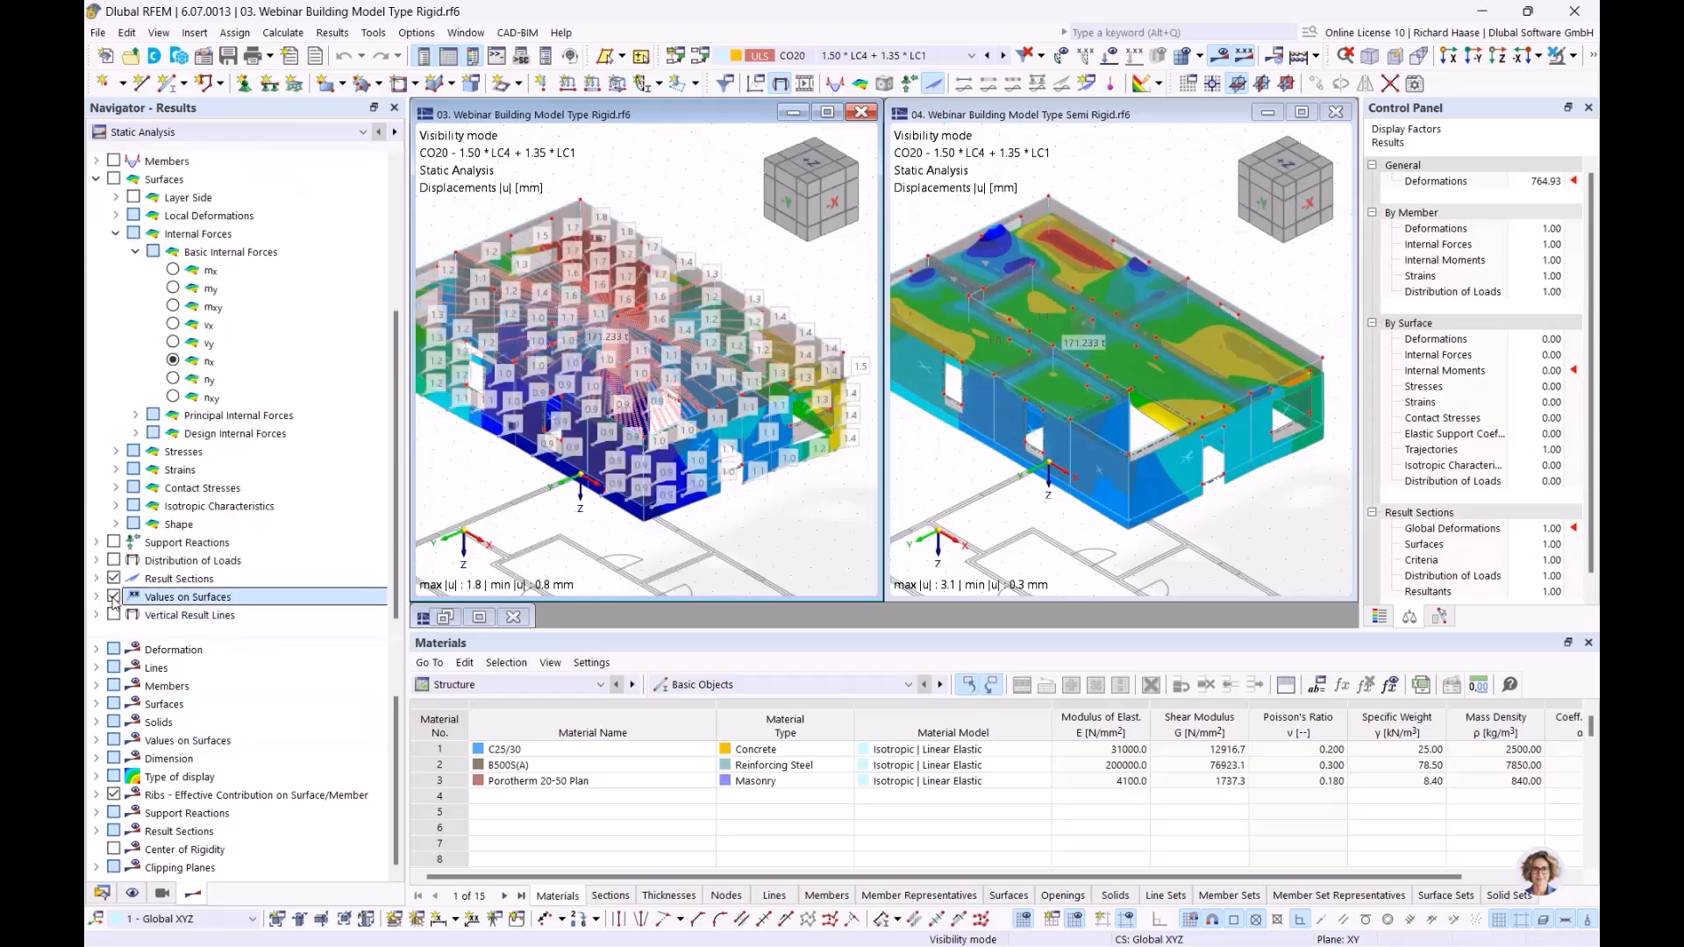
middle_click_drag(730, 524, 777, 542)
scroll(264, 230, "up", 4)
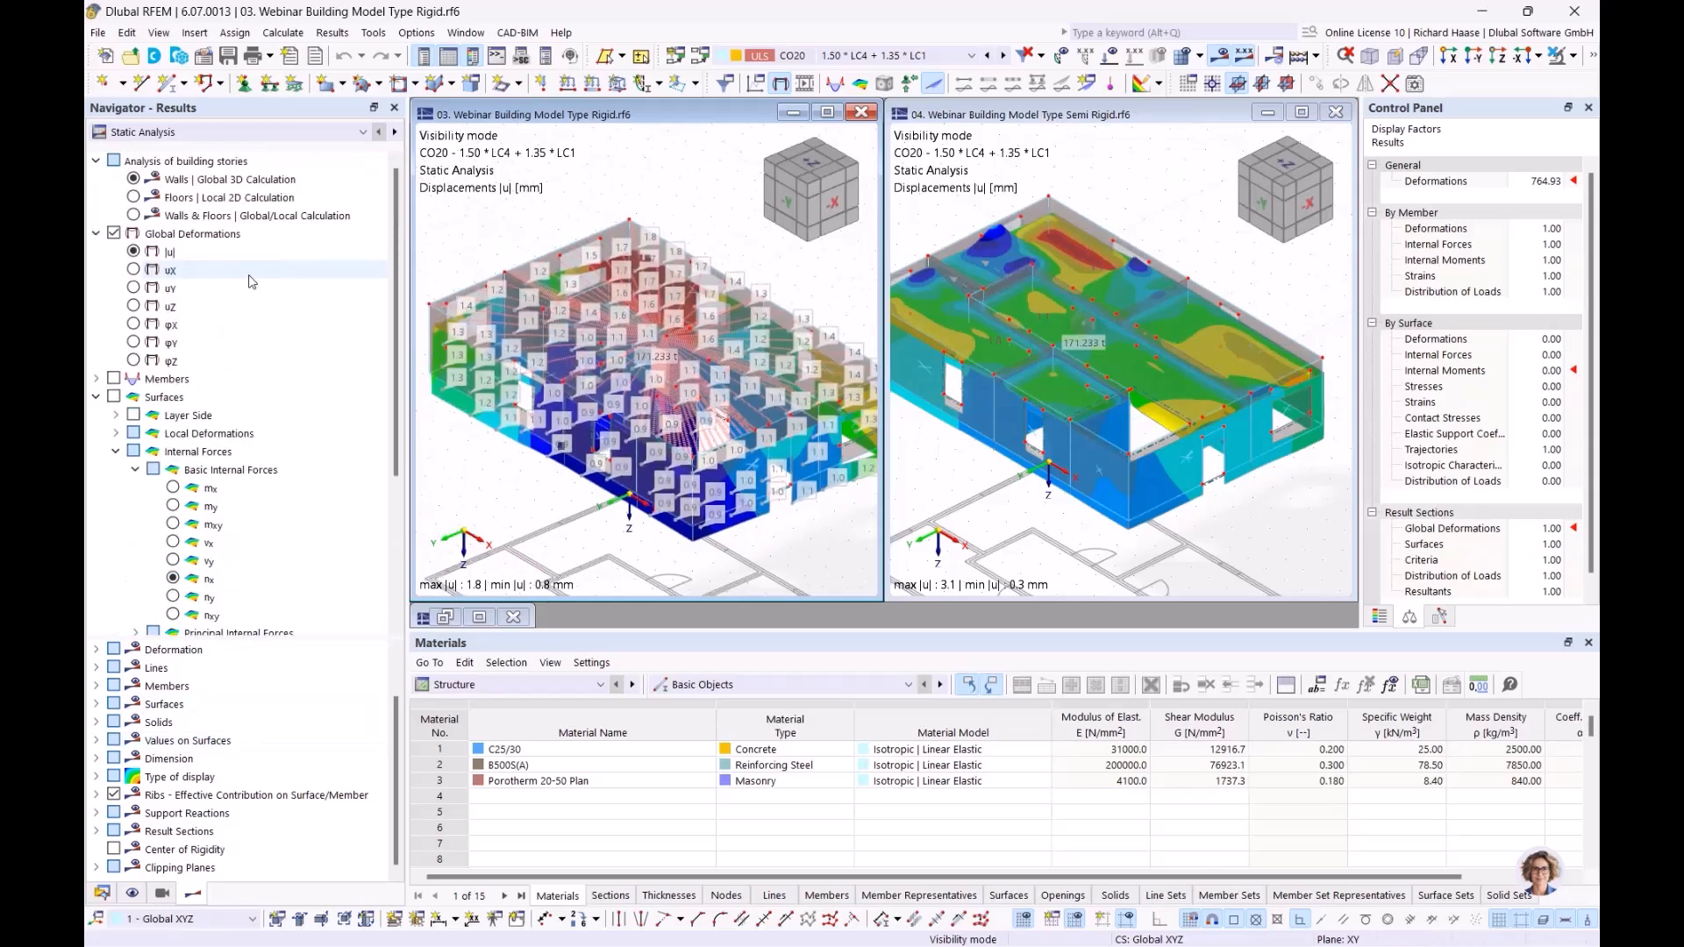
Step: Display the wall moments mx from Walls | Global 3D Calculation in the Rigid model and maximize its window
left_click(134, 179)
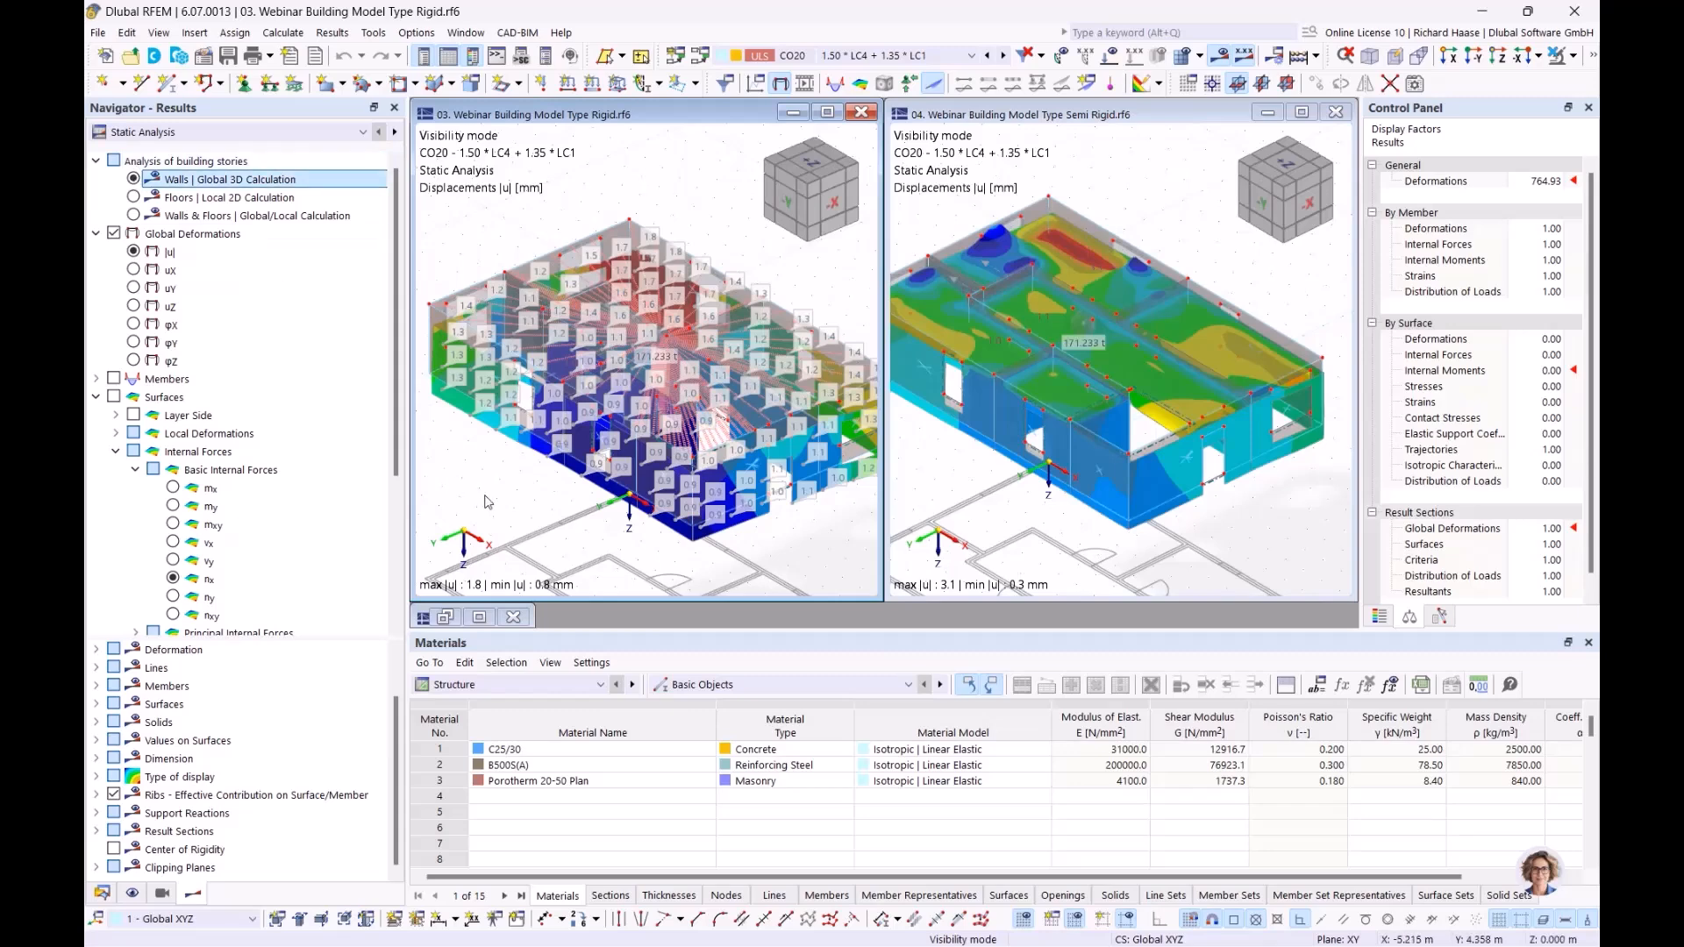
left_click(173, 489)
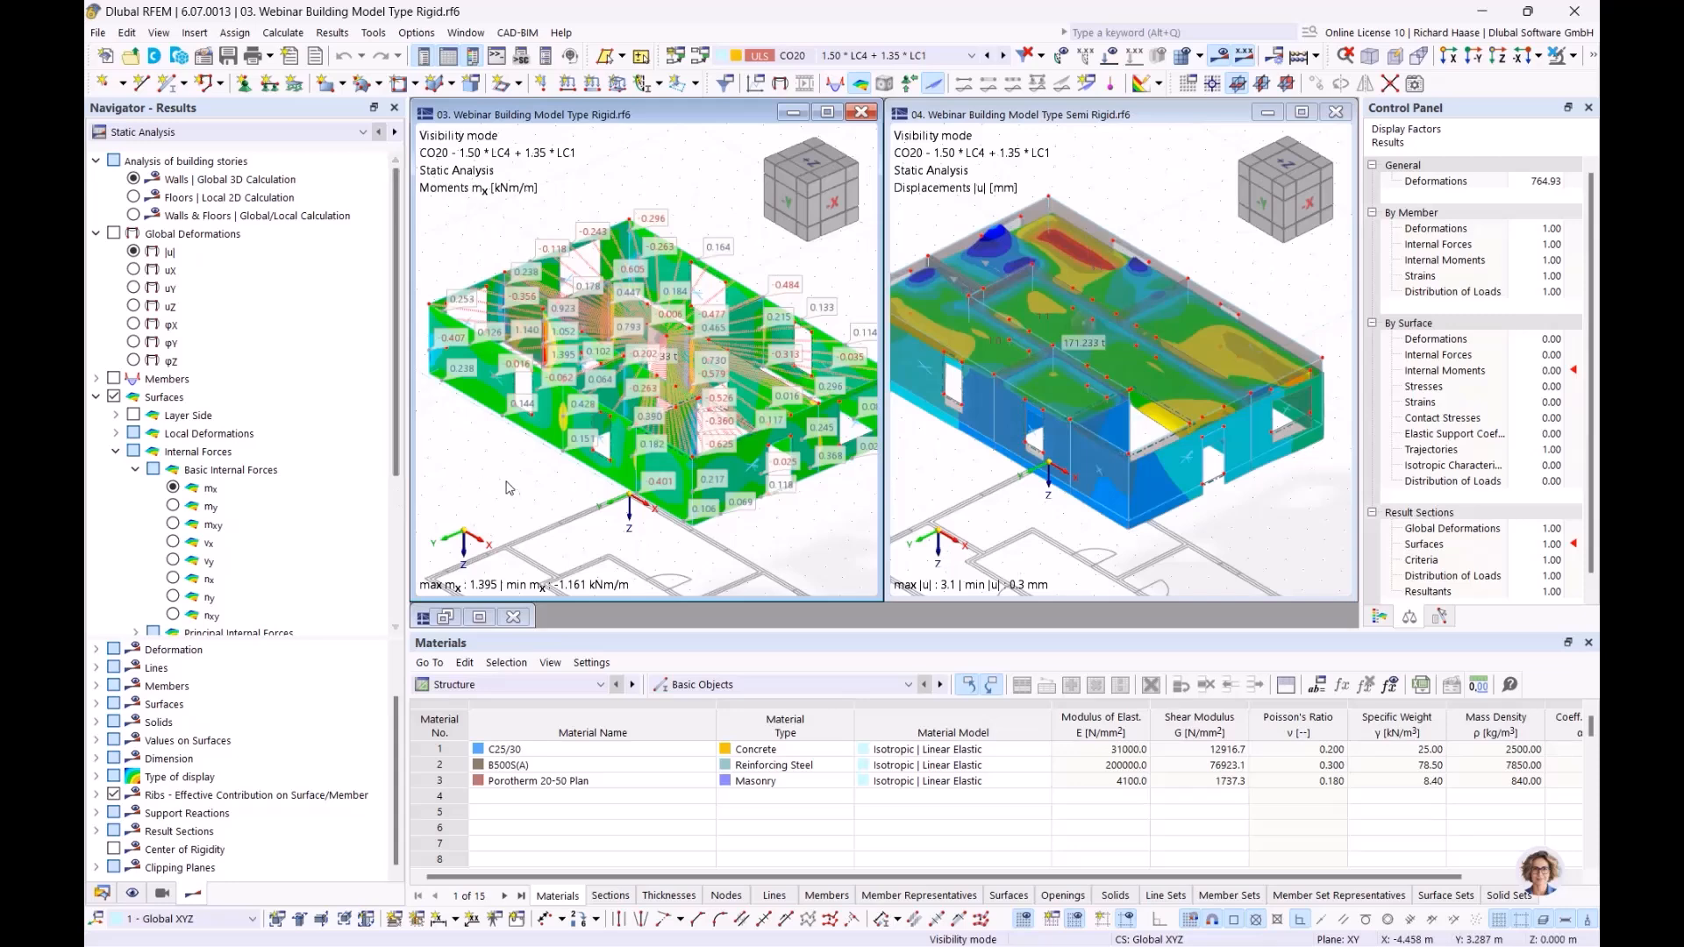
middle_click_drag(573, 487, 546, 505, "ctrl")
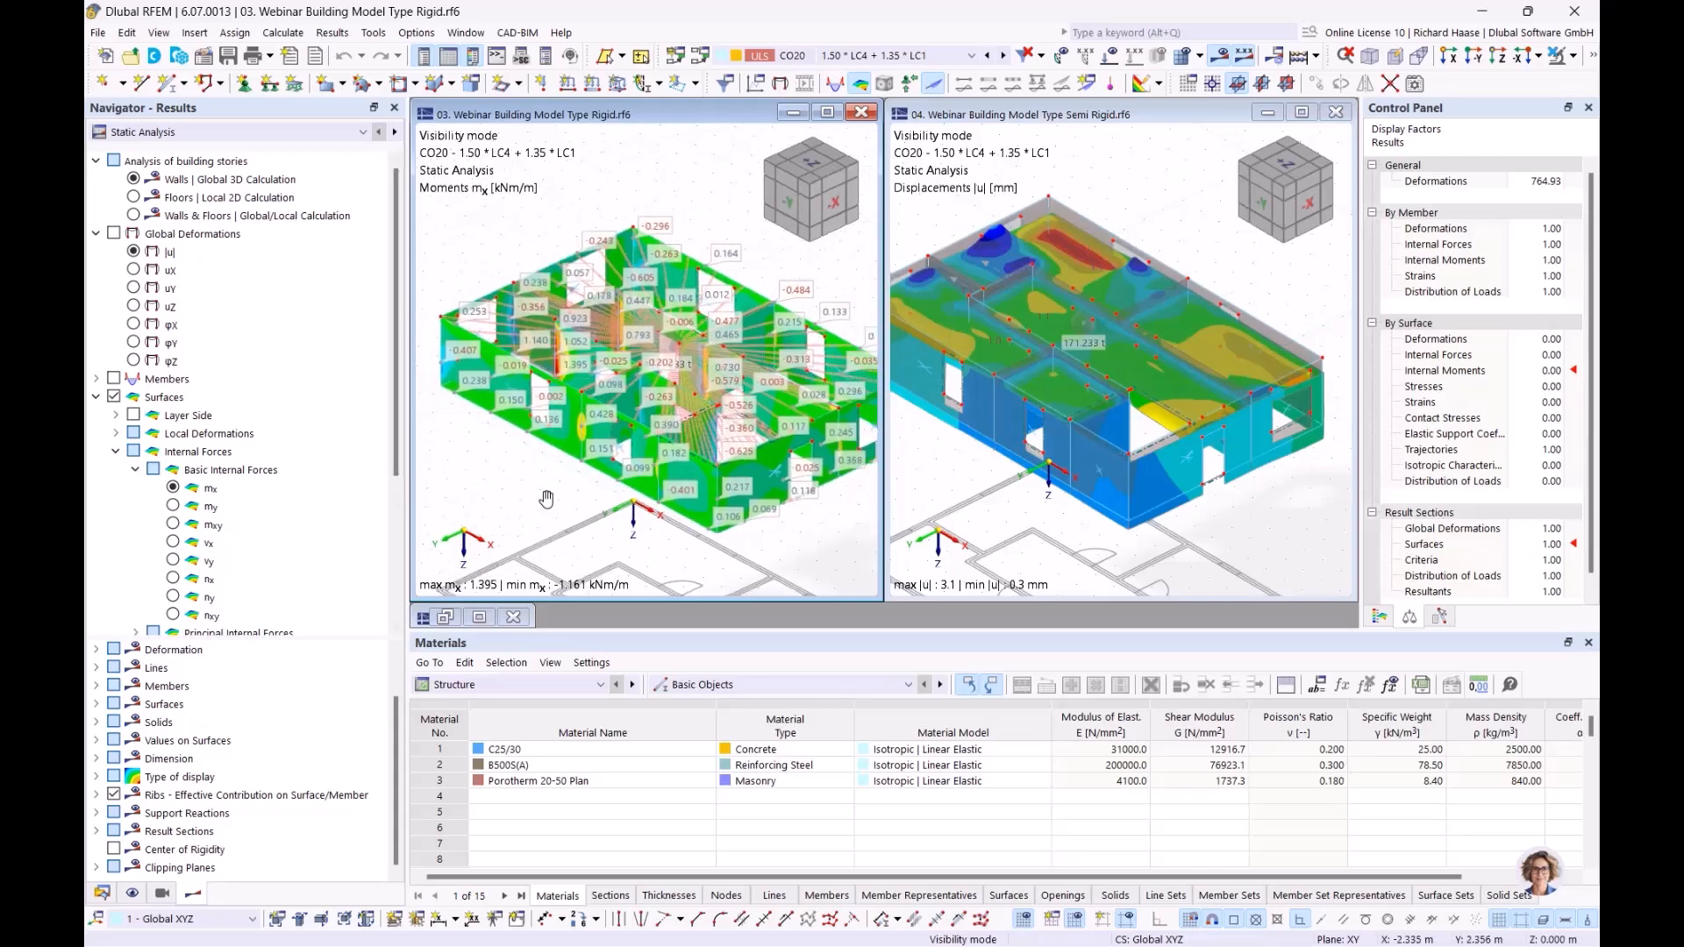
left_click(826, 111)
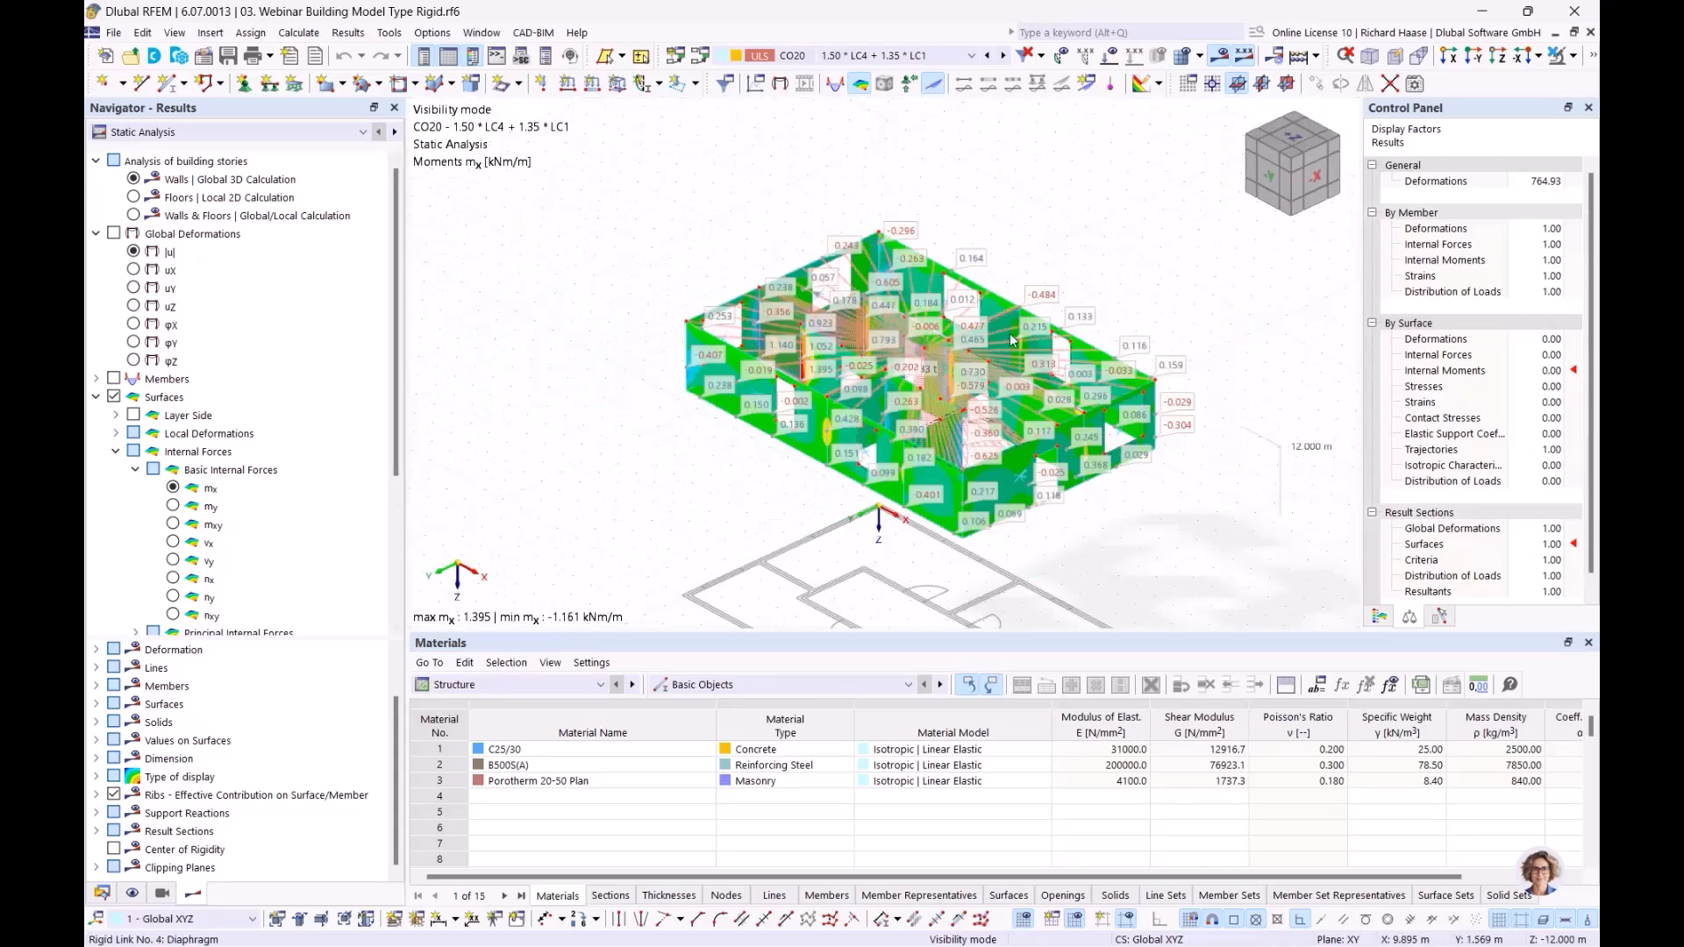
middle_click_drag(1012, 334, 1037, 256, "ctrl")
scroll(984, 268, "up", 1)
scroll(984, 269, "down", 1)
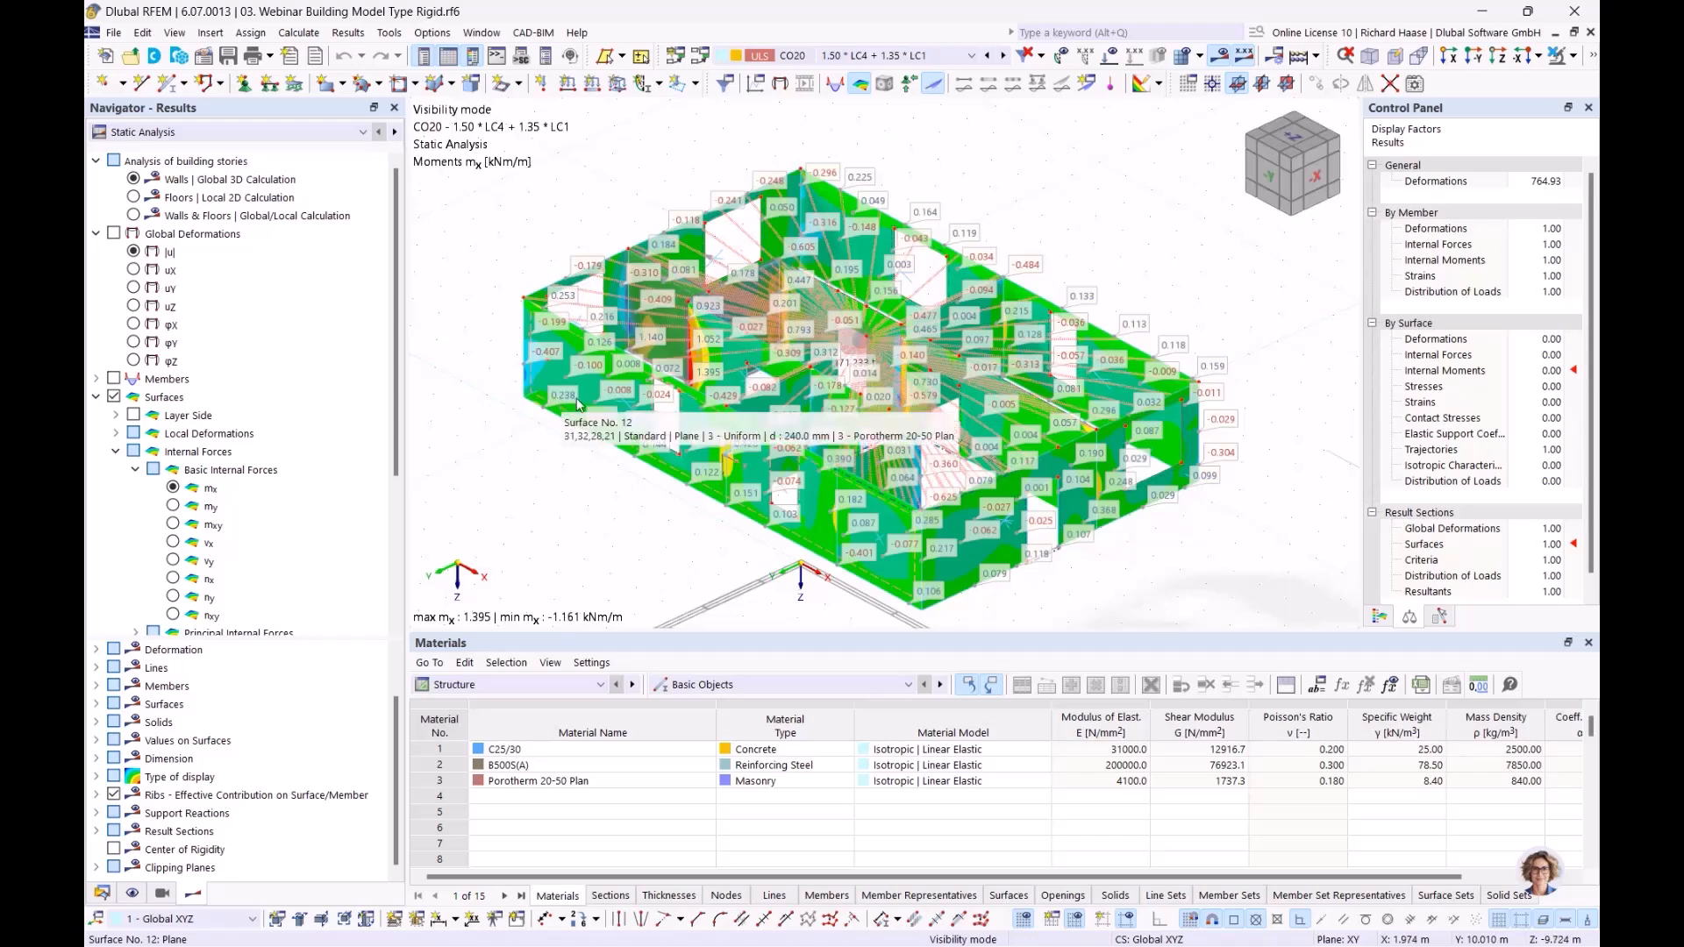
Step: Display the slab moments mx of the Rigid model from Floors | Local 2D Calculation
left_click(133, 198)
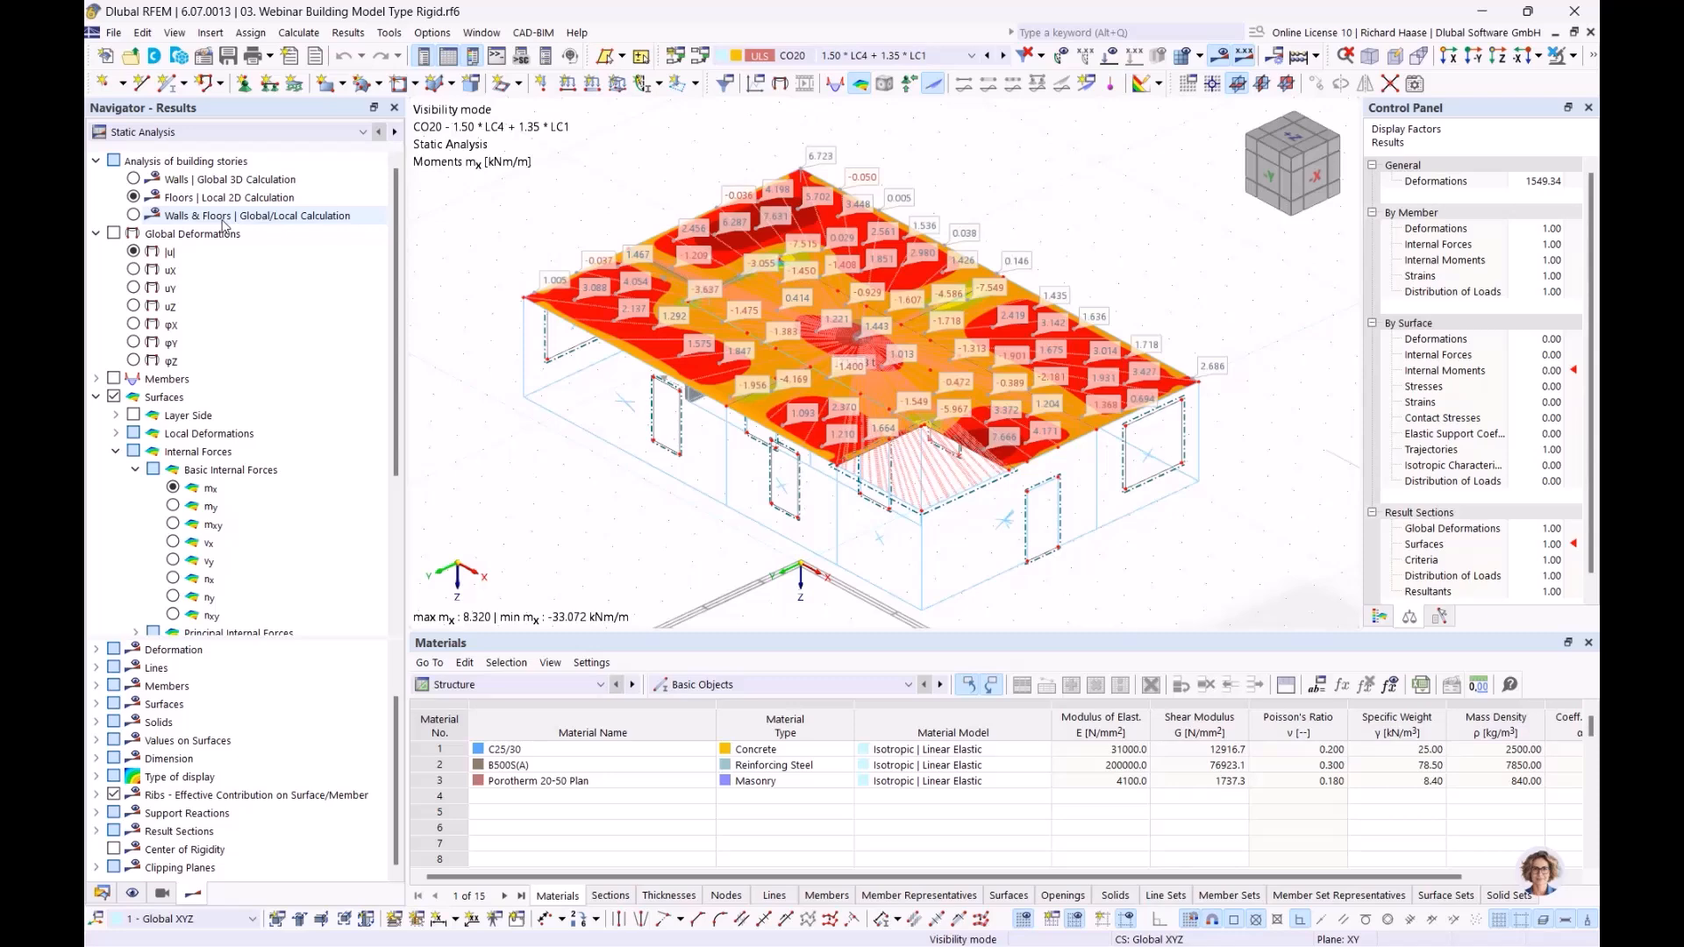
left_click(230, 182)
left_click(224, 199)
left_click(224, 165)
left_click(225, 198)
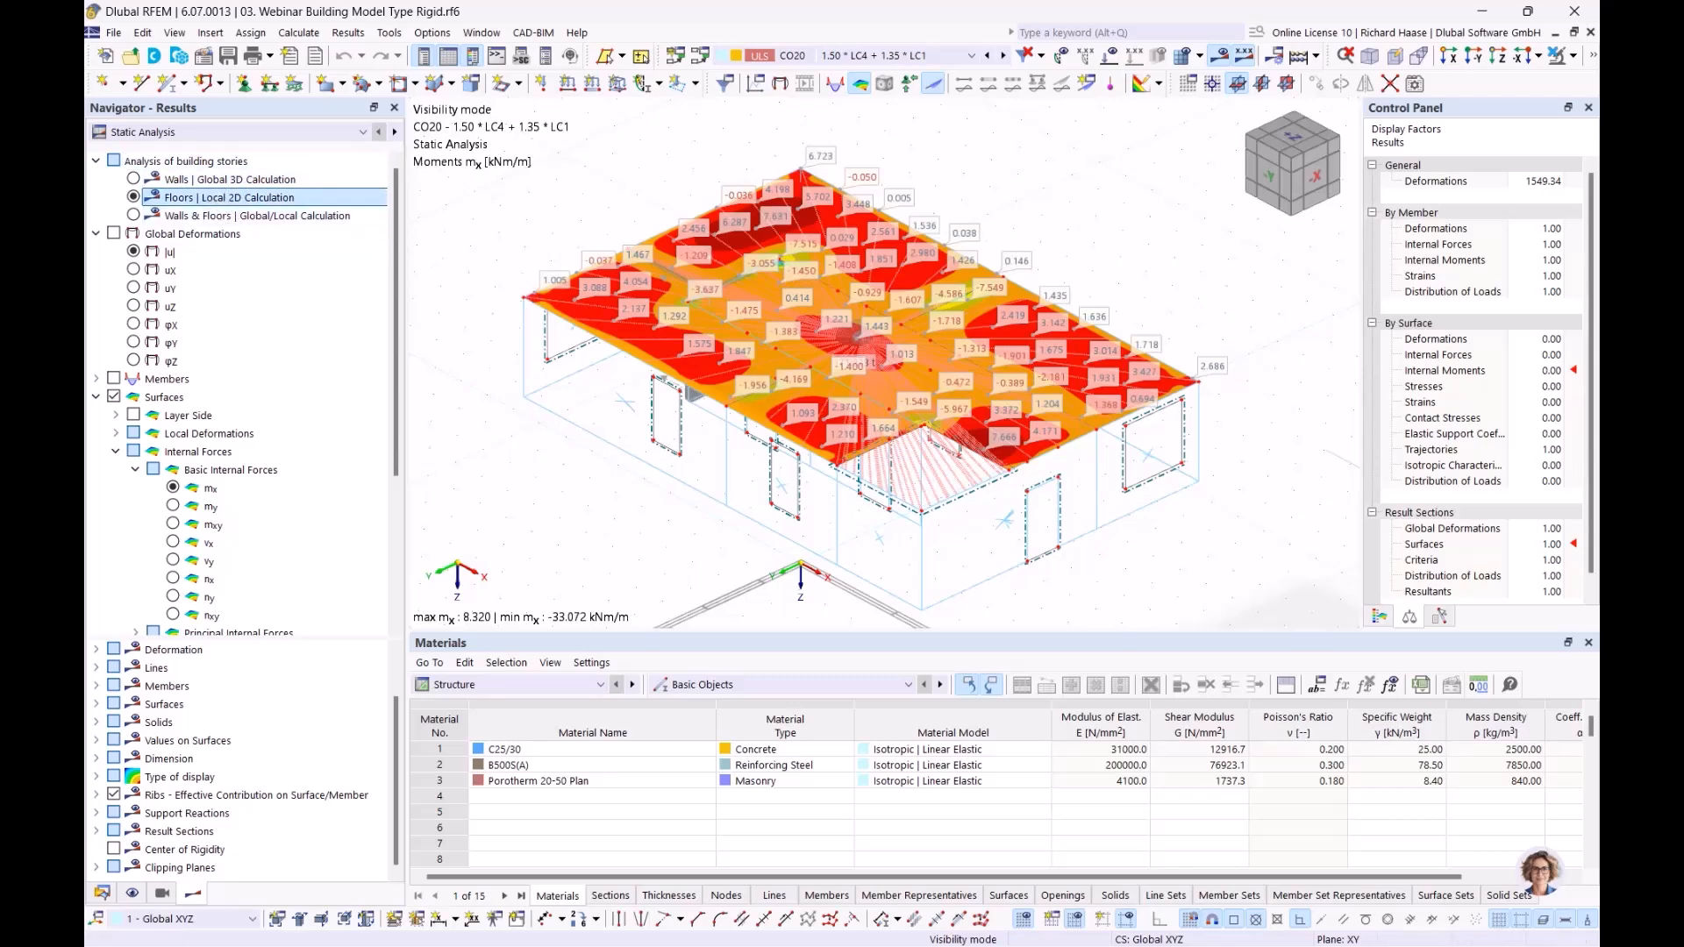
Step: Compare the combined Walls & Floors | Global/Local Calculation moments mx with the separate wall and floor results of the Rigid model
left_click(133, 216)
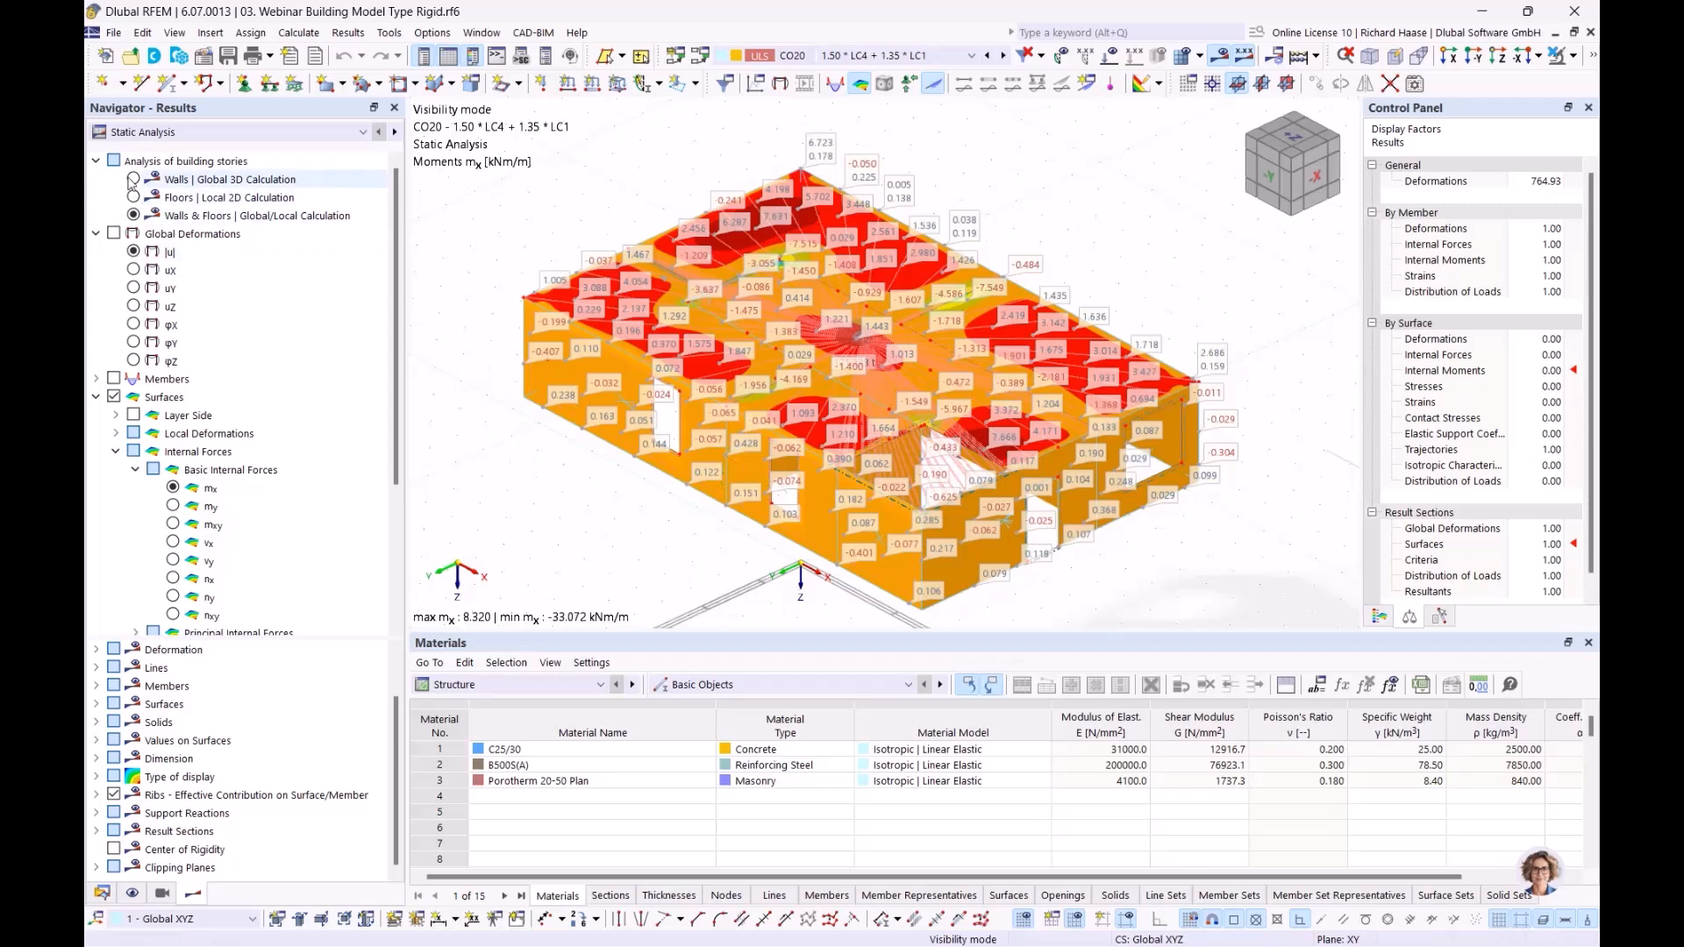
left_click(133, 179)
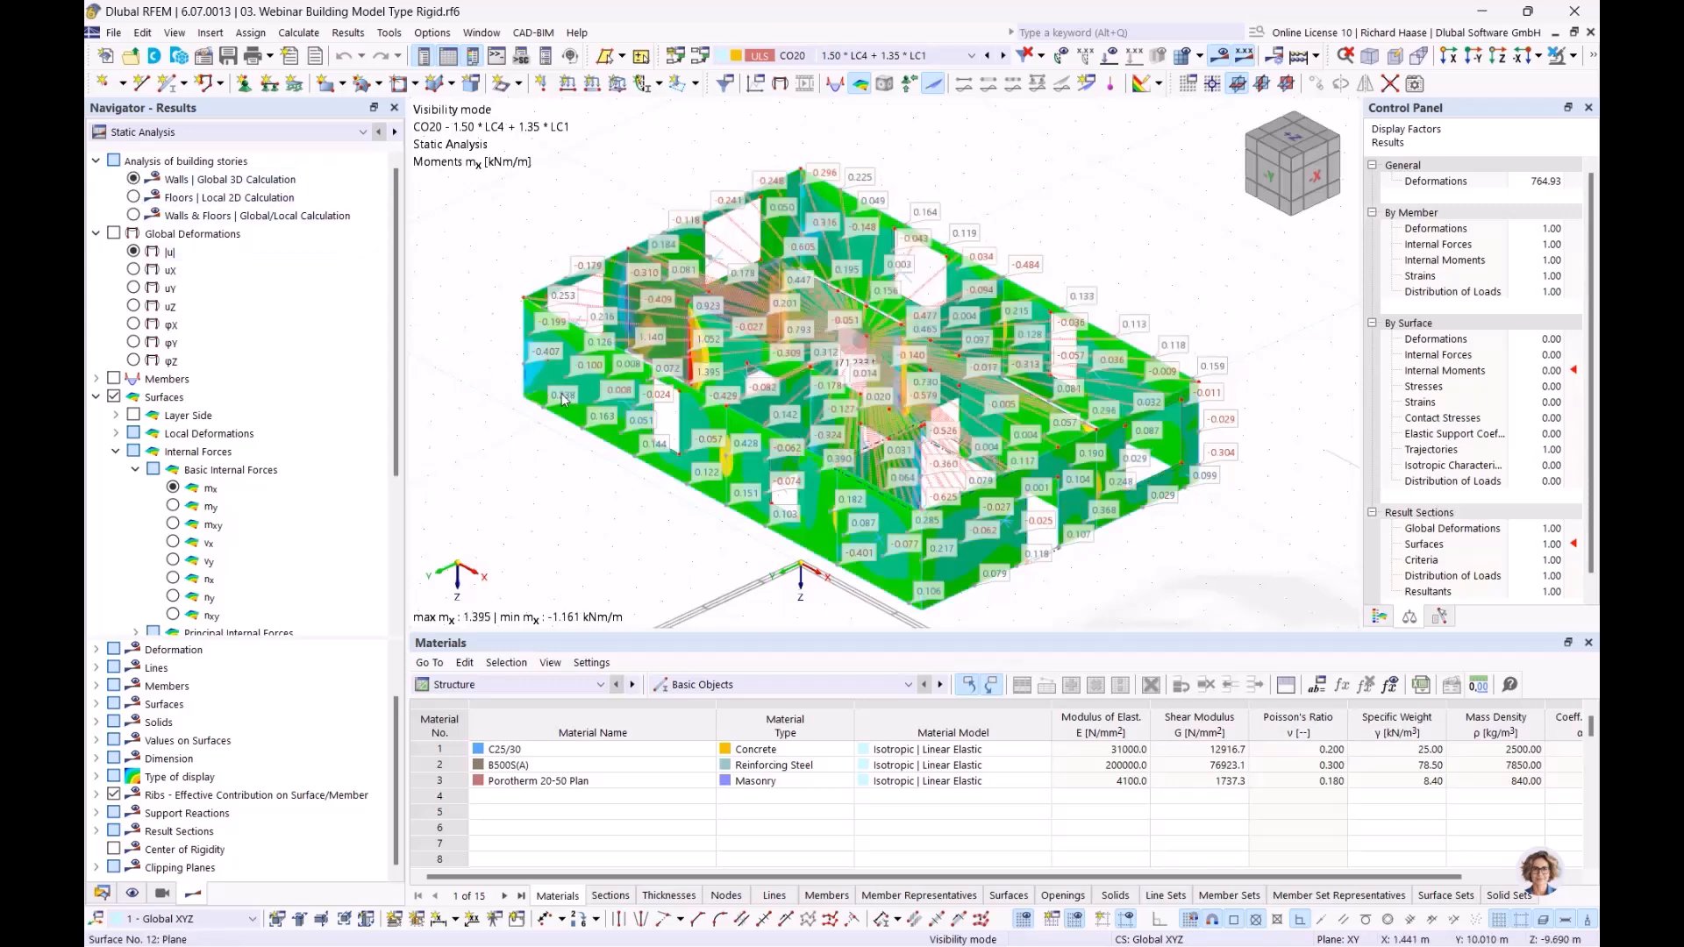
left_click(133, 196)
left_click(133, 179)
left_click(133, 196)
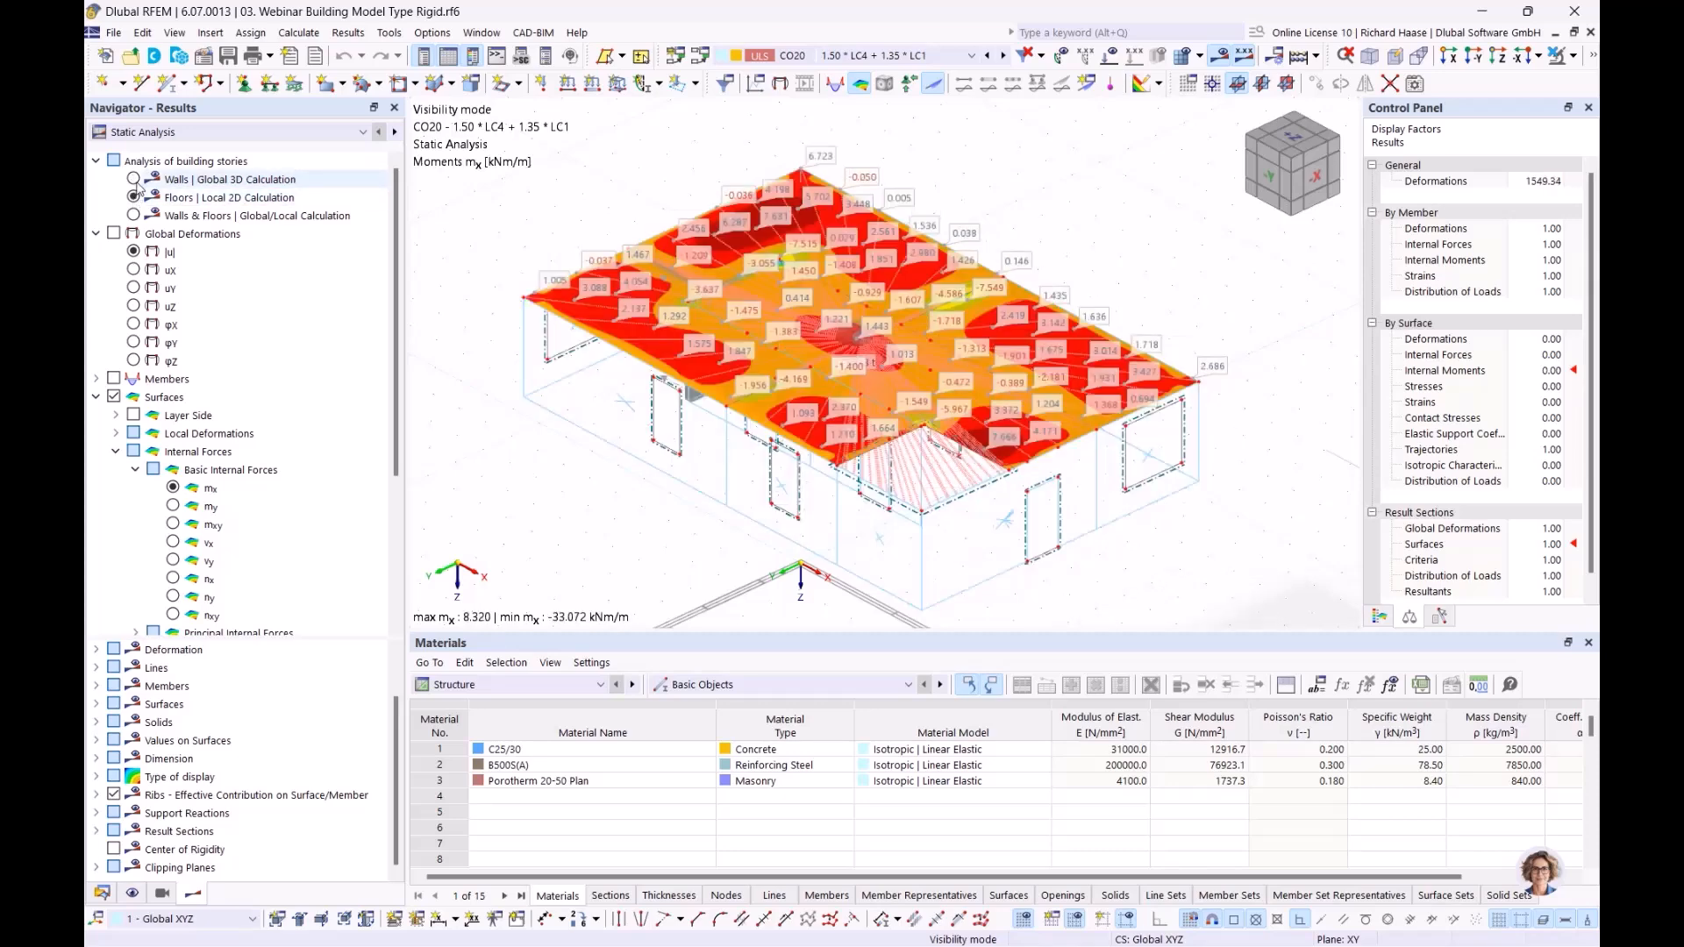
left_click(133, 179)
left_click(133, 197)
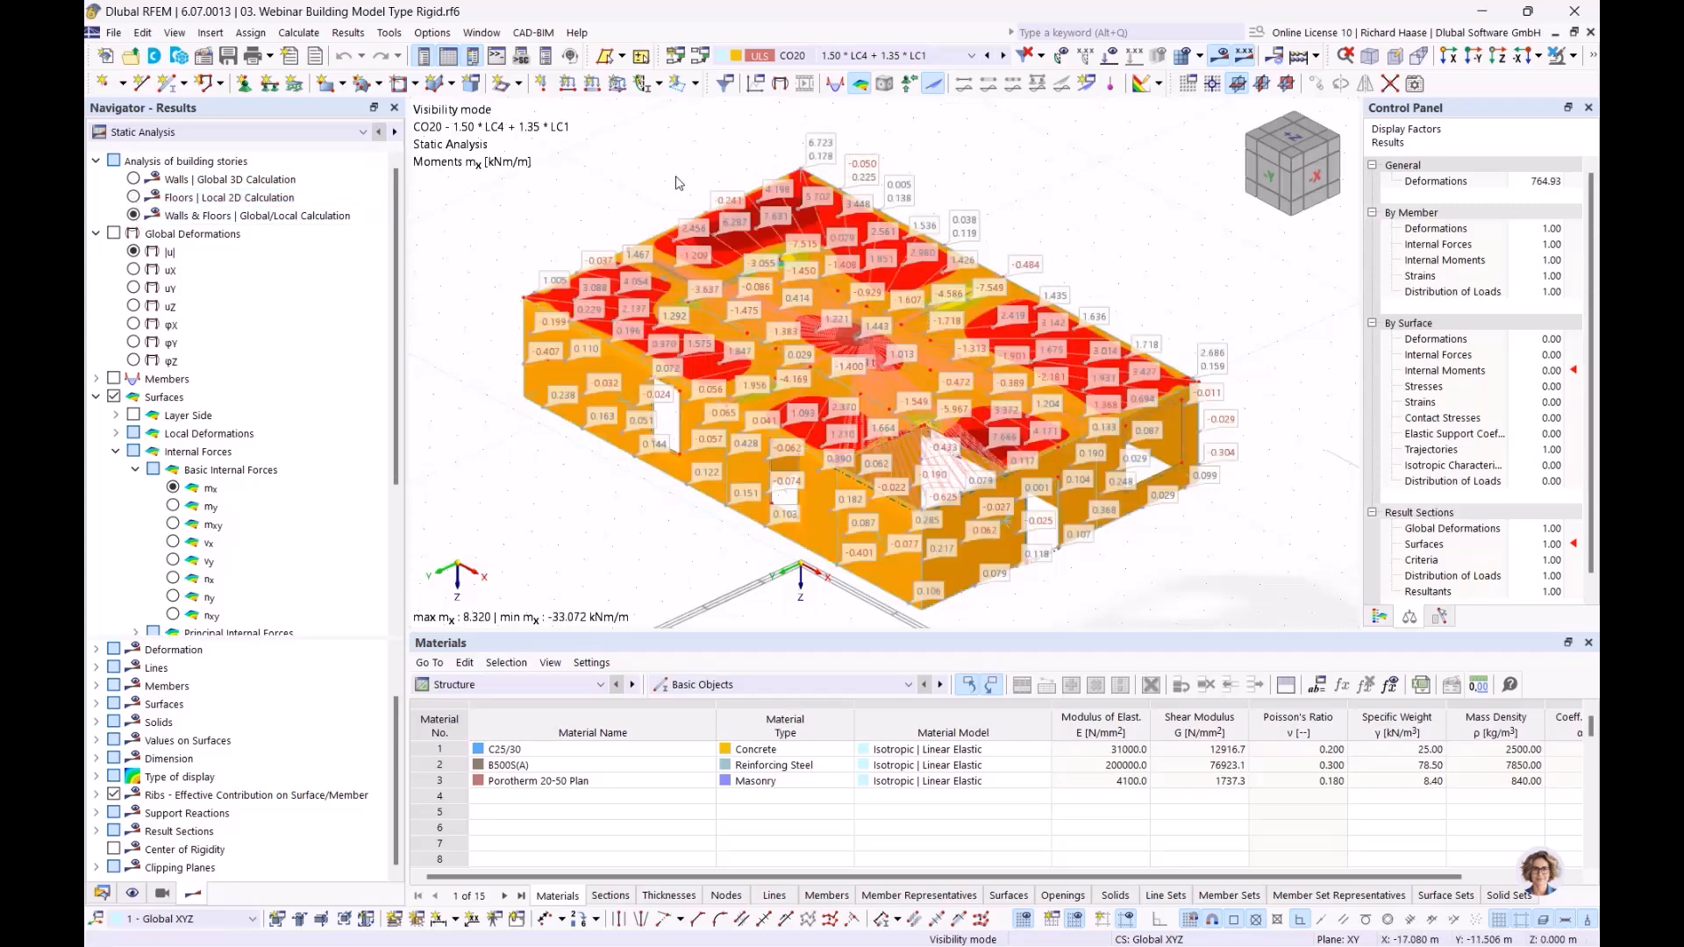
Step: Switch to the Semi Rigid model and display its surface moments mx with the result values on surfaces
left_click(484, 33)
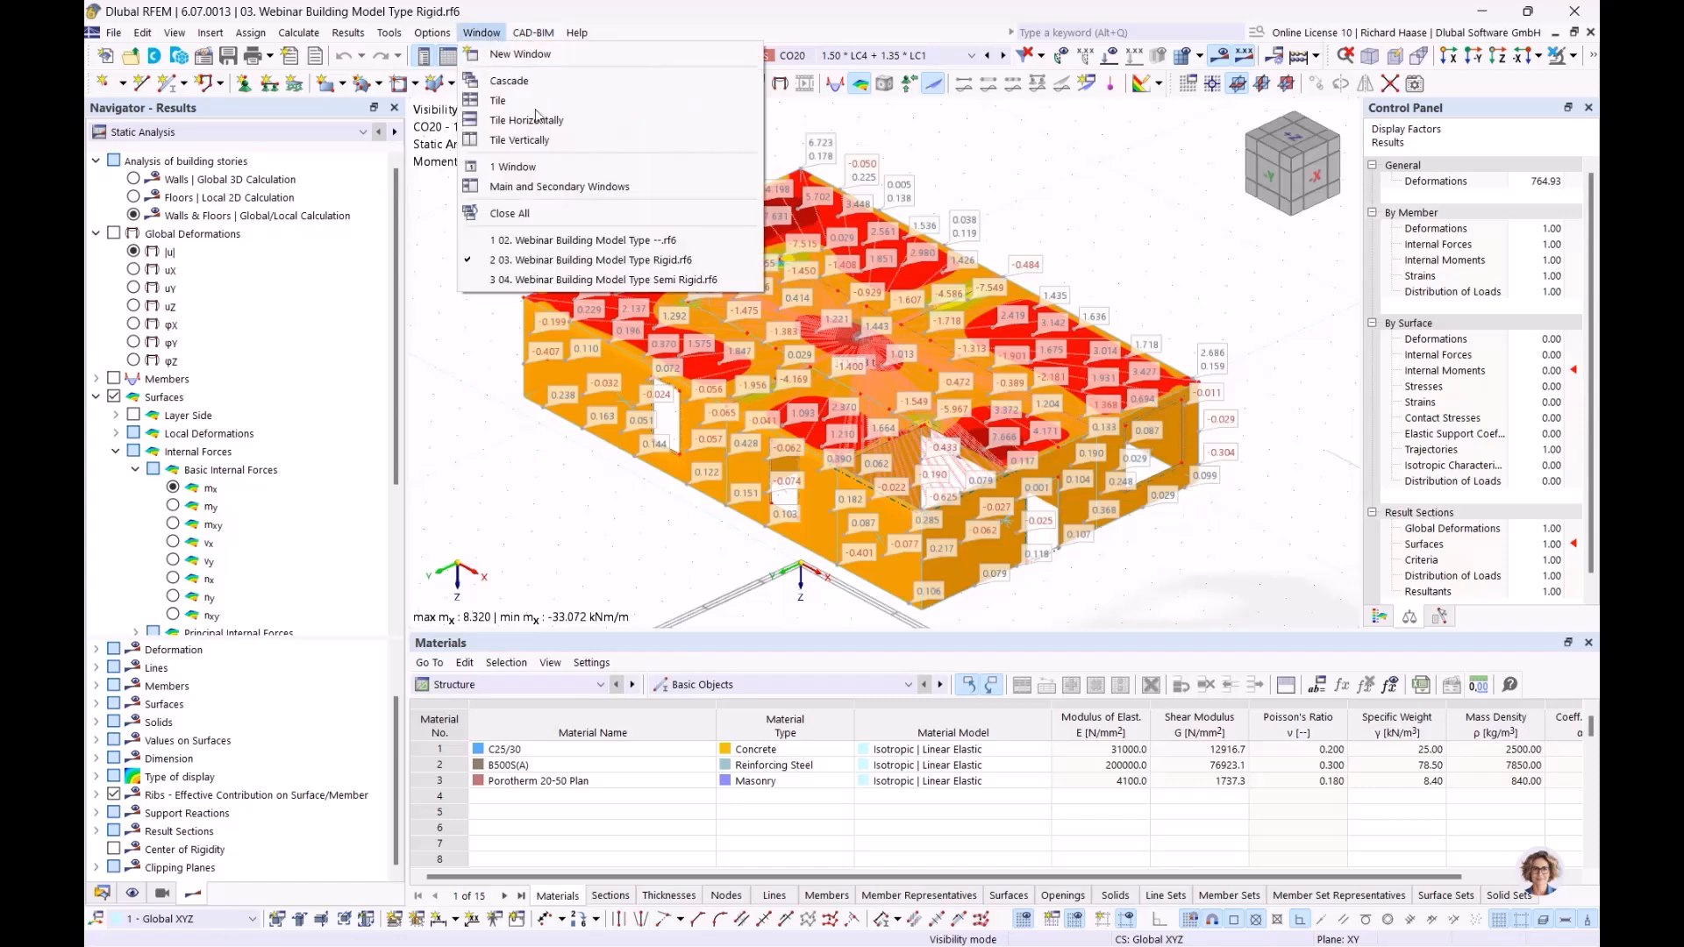
left_click(588, 280)
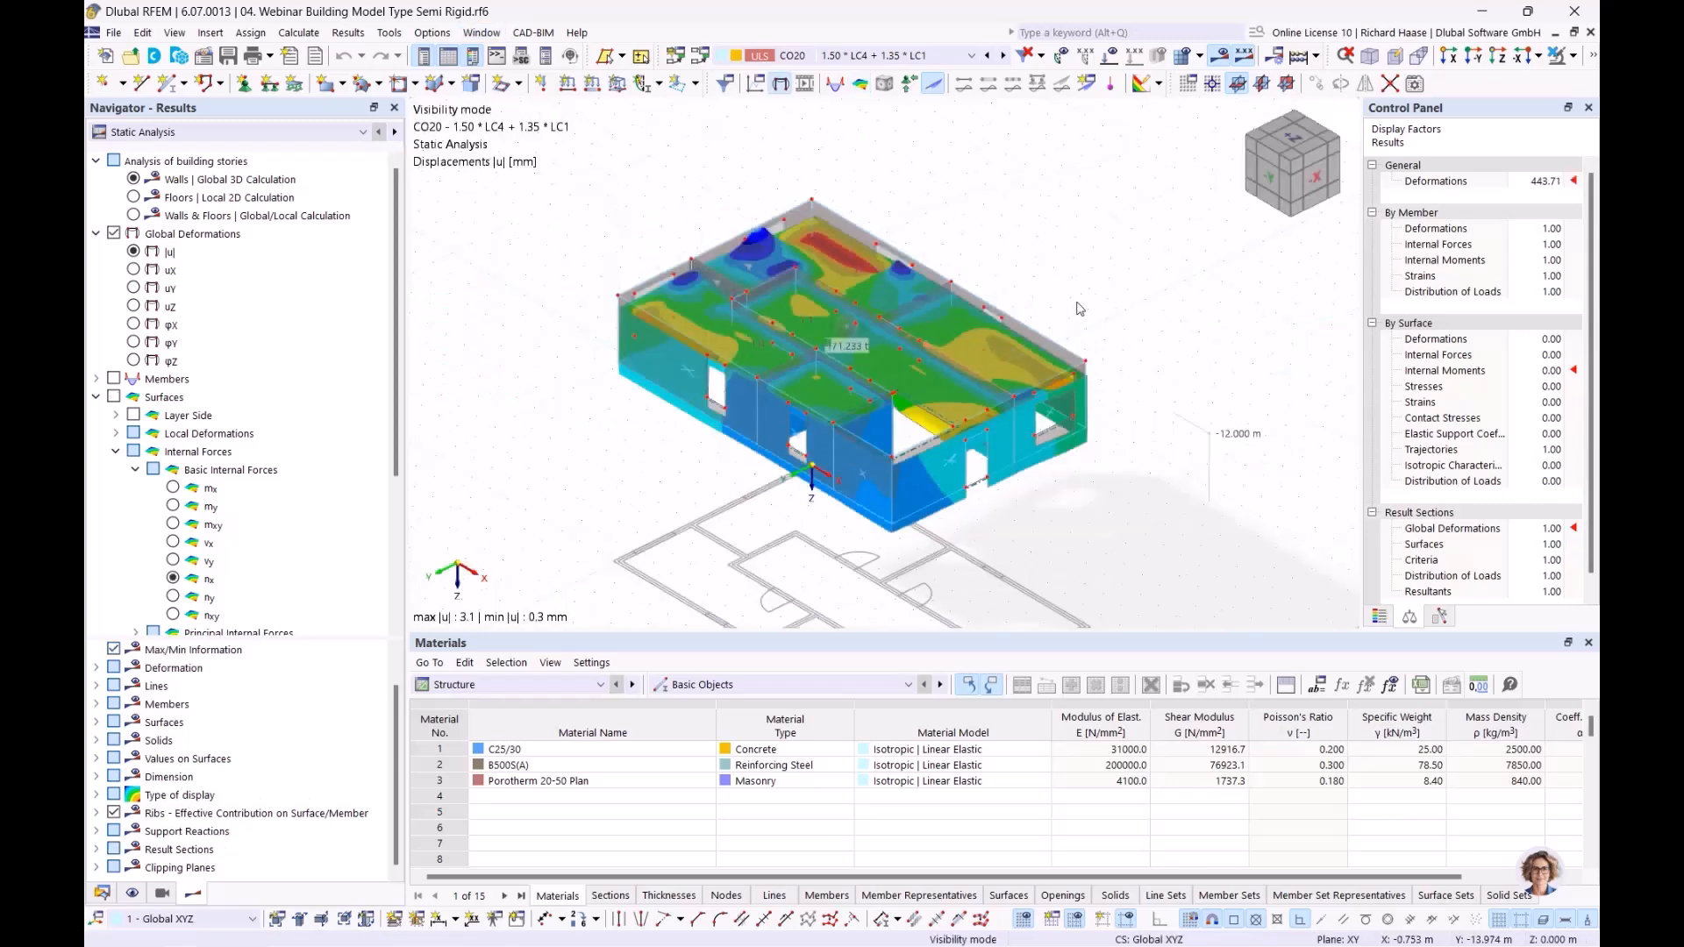
left_click(173, 490)
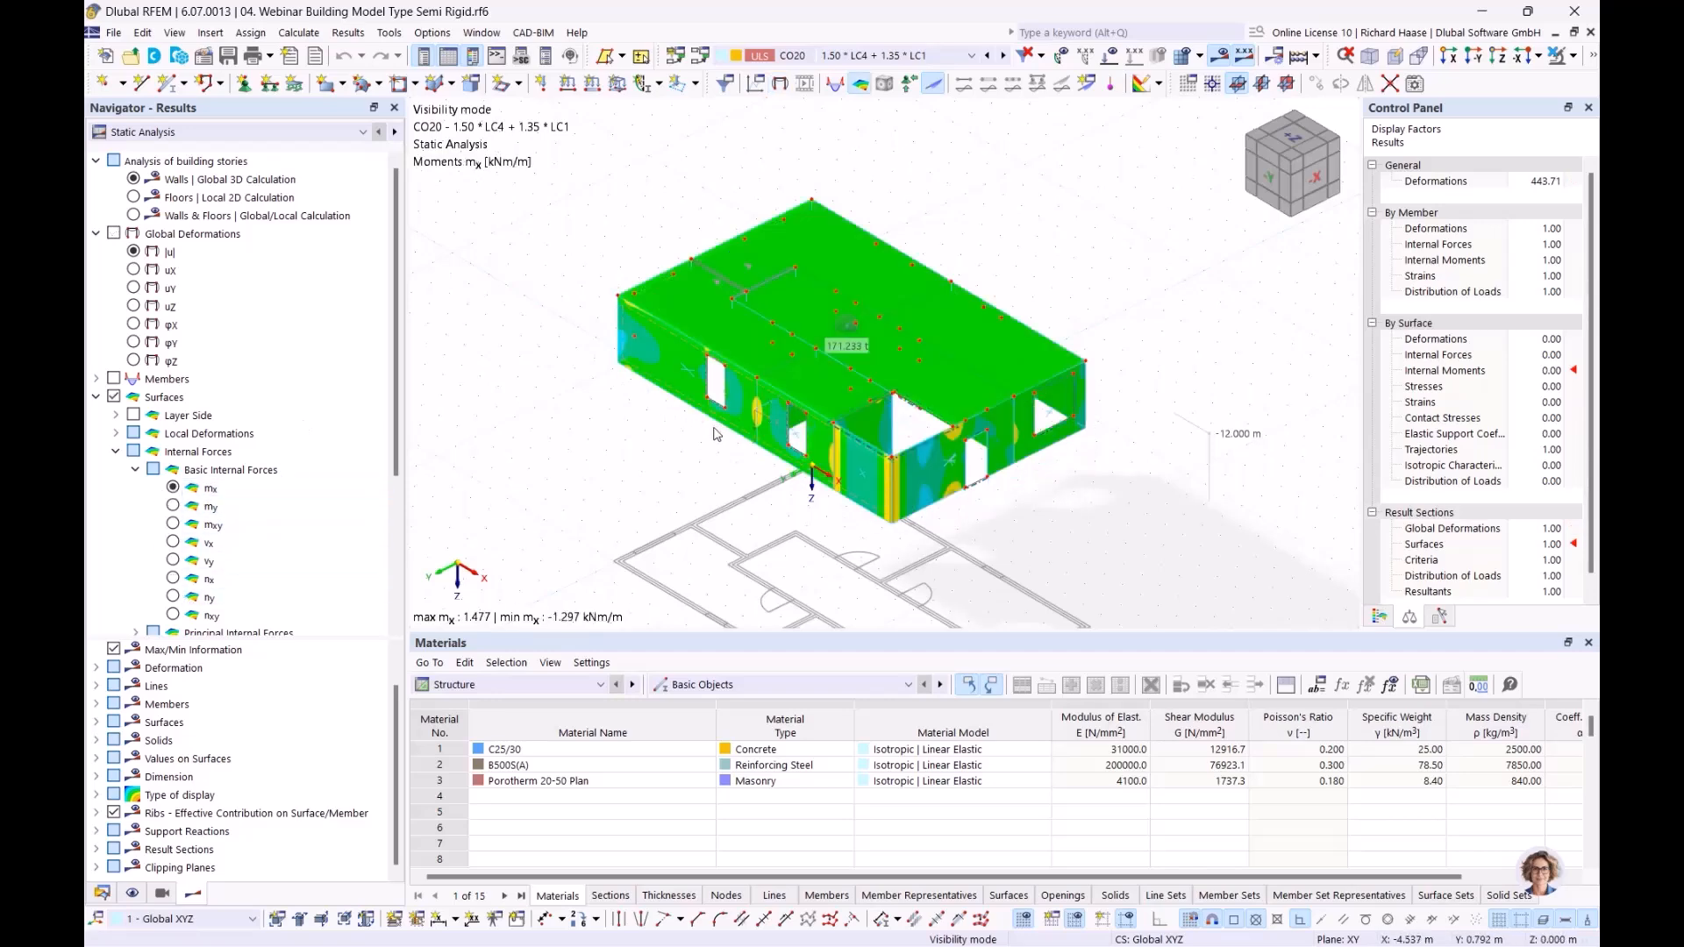
scroll(714, 432, "up", 1)
middle_click_drag(719, 441, 649, 439)
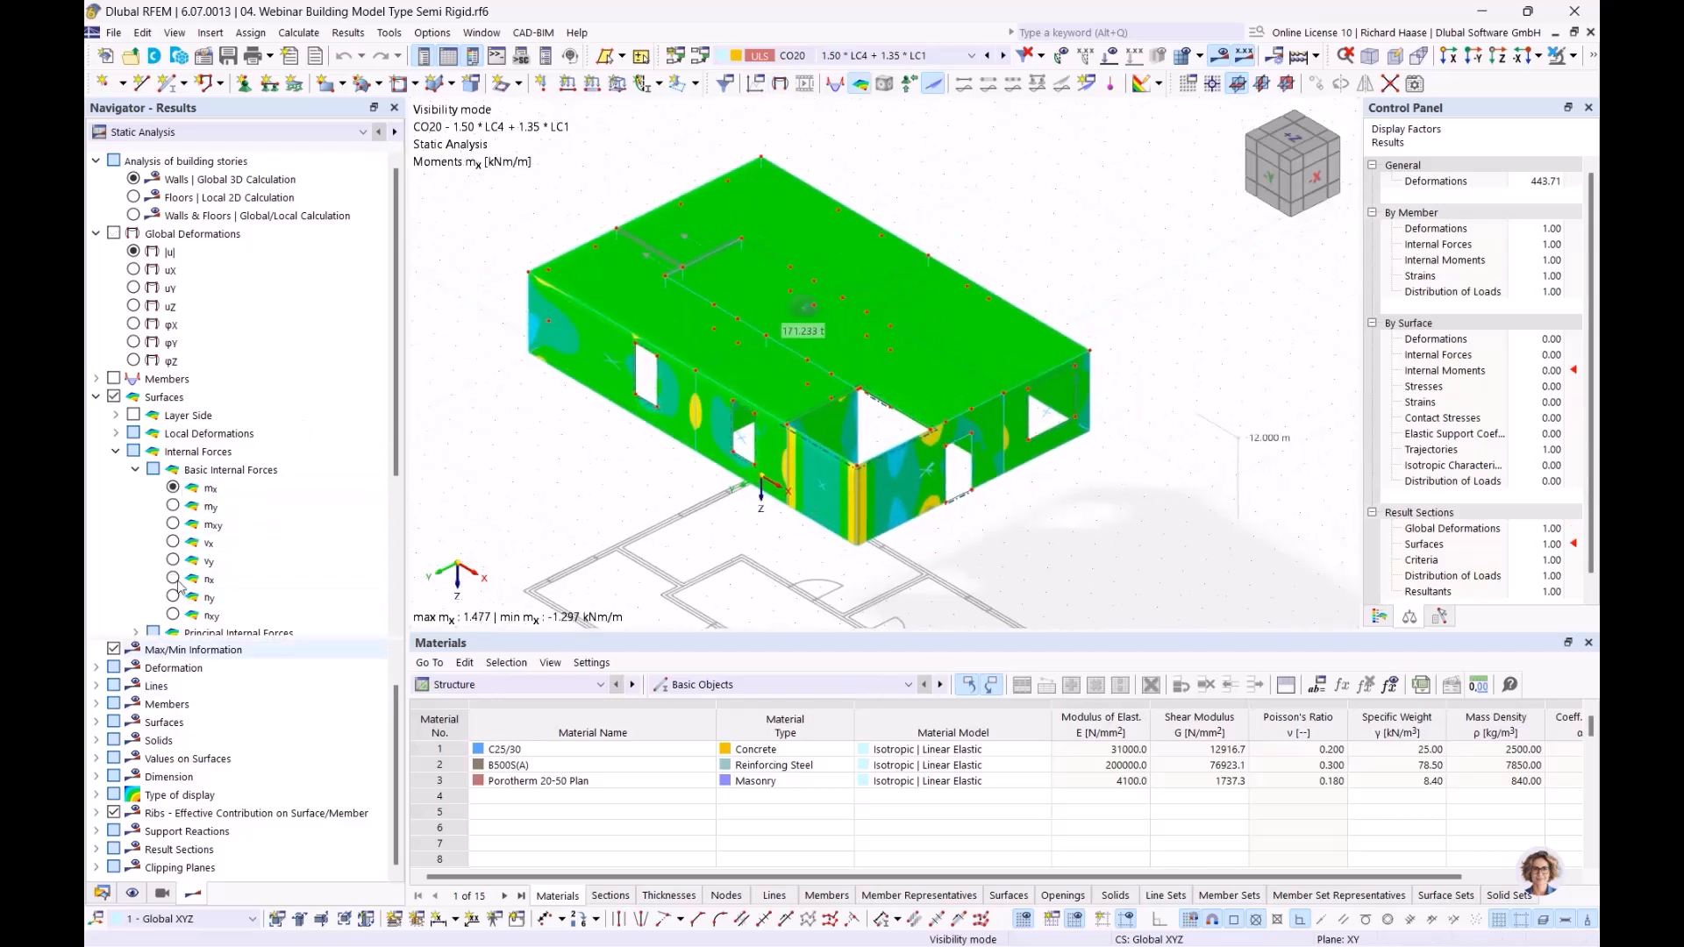
scroll(176, 579, "down", 4)
left_click(114, 597)
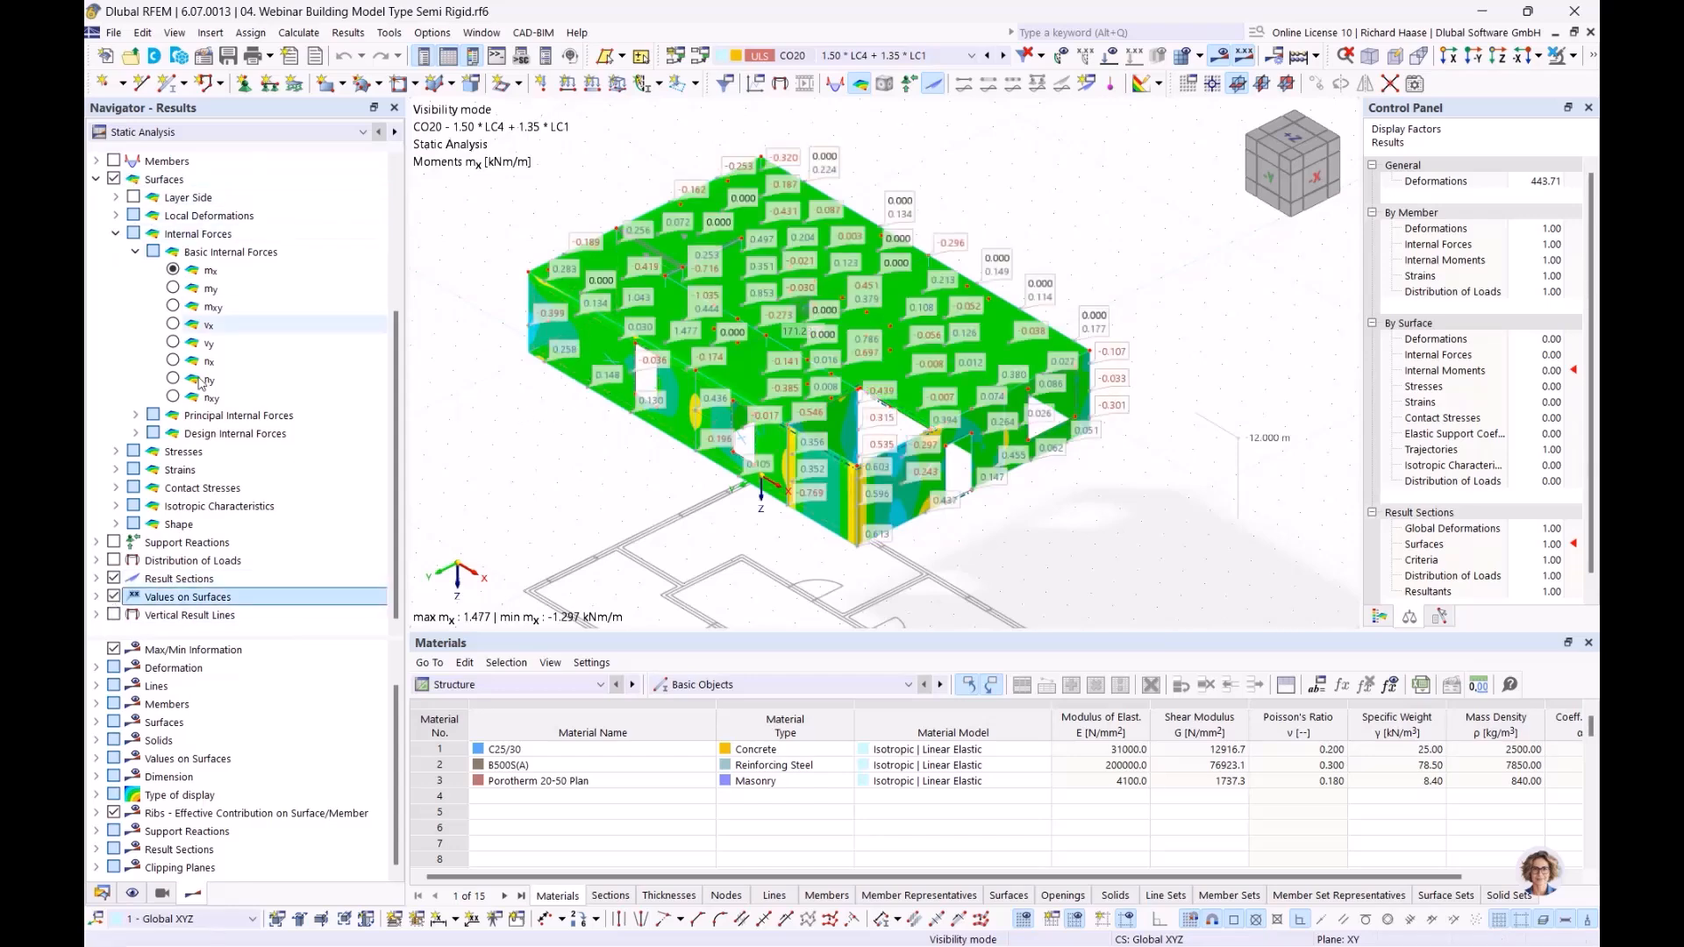
Step: Compare the moments mx of the Semi Rigid model between the wall, floor and combined Walls & Floors | Global/Local Calculation results
scroll(139, 215, "up", 4)
left_click(133, 197)
left_click(132, 216)
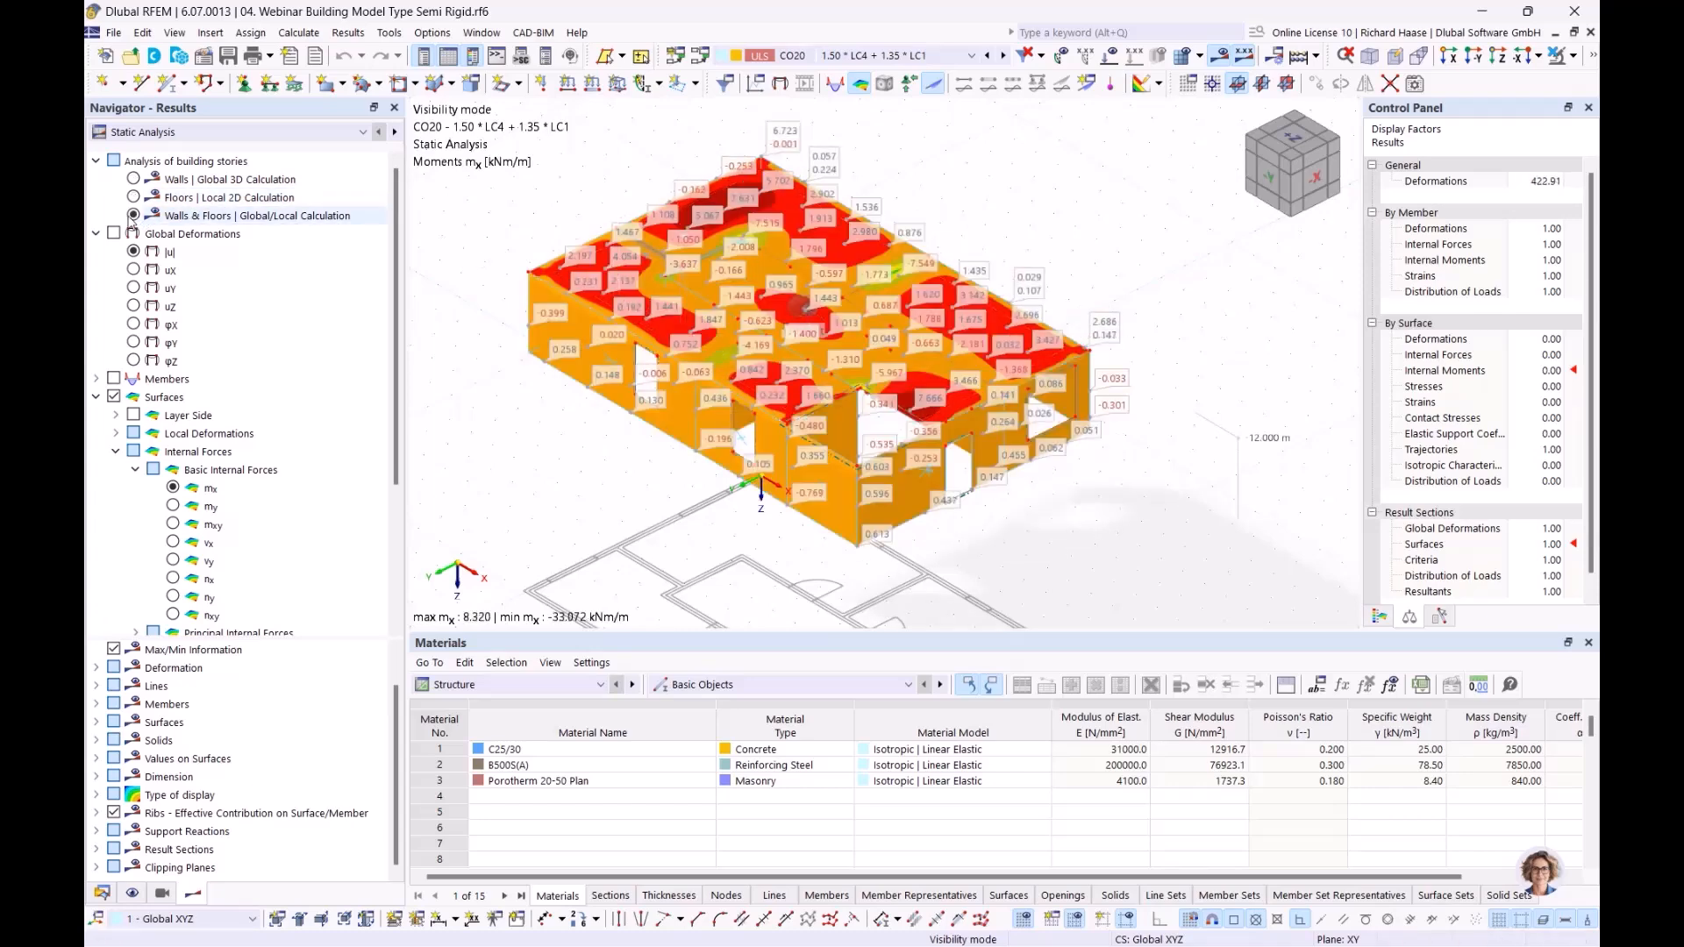
left_click(133, 179)
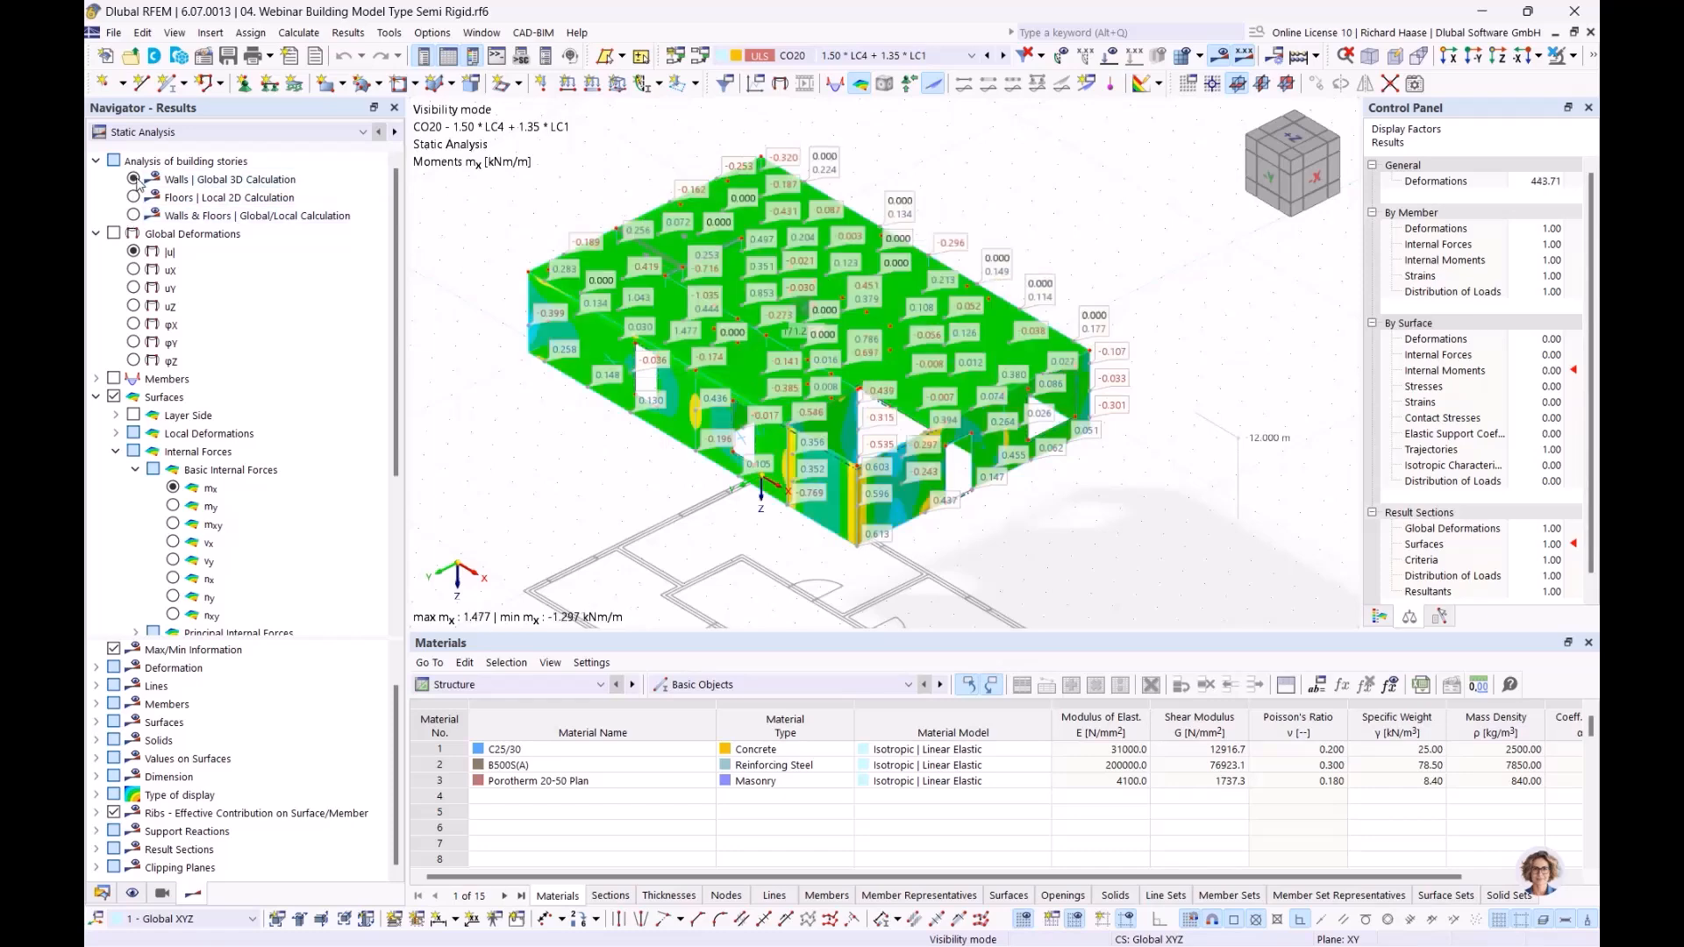
left_click(133, 198)
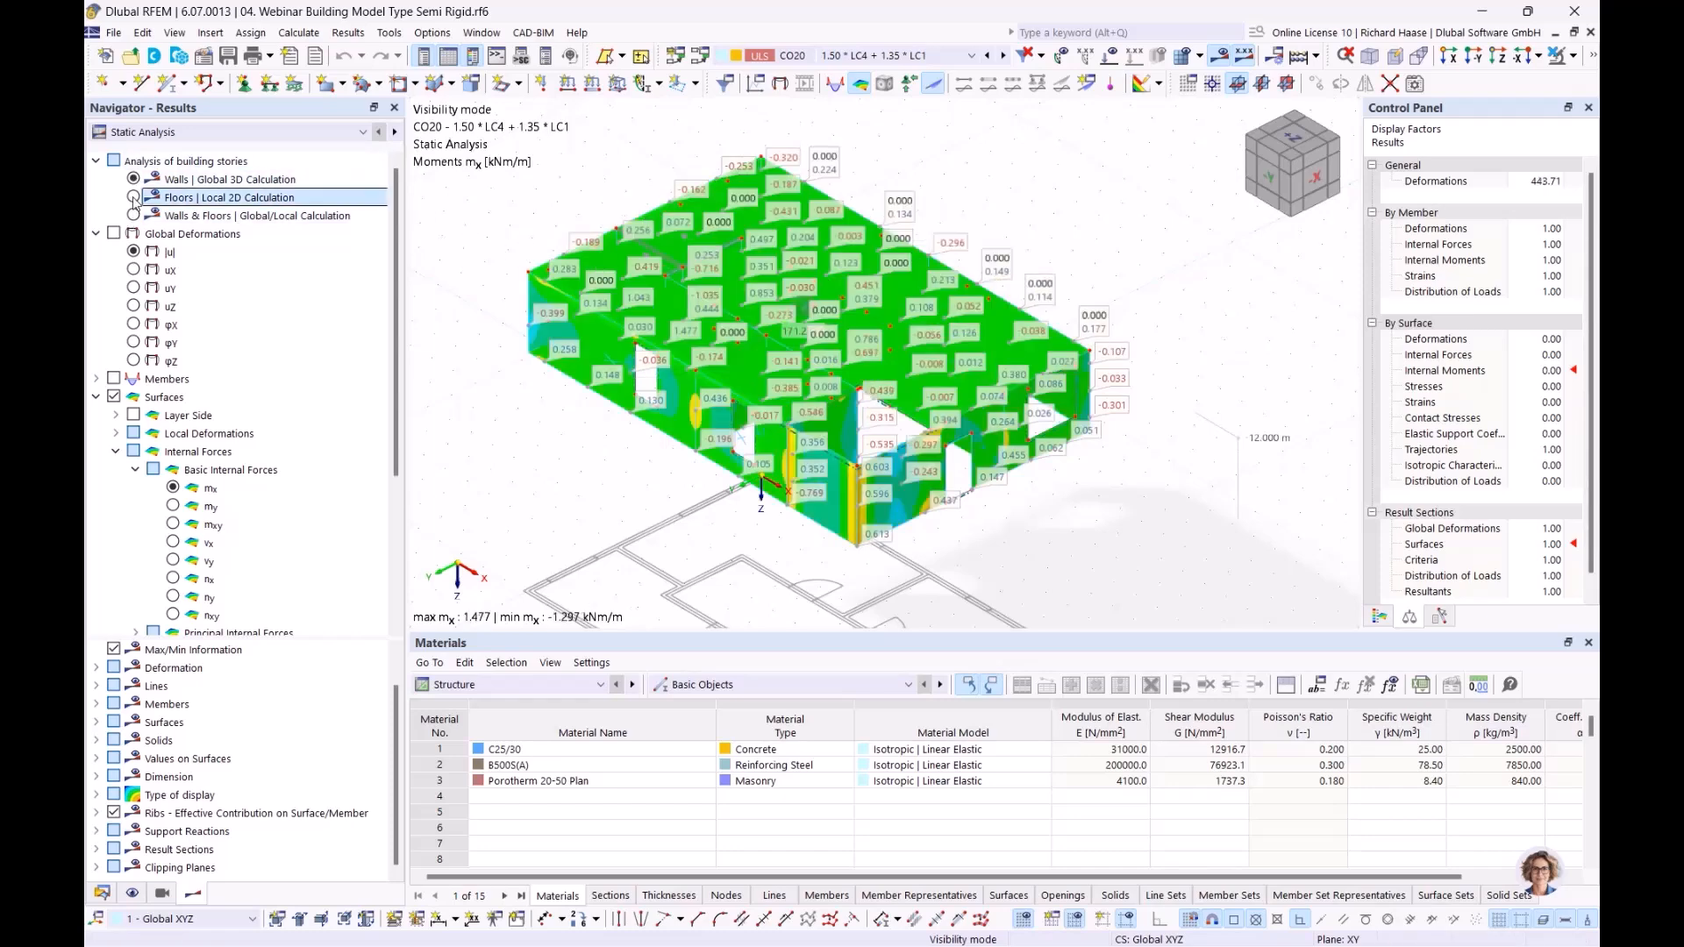
left_click(135, 215)
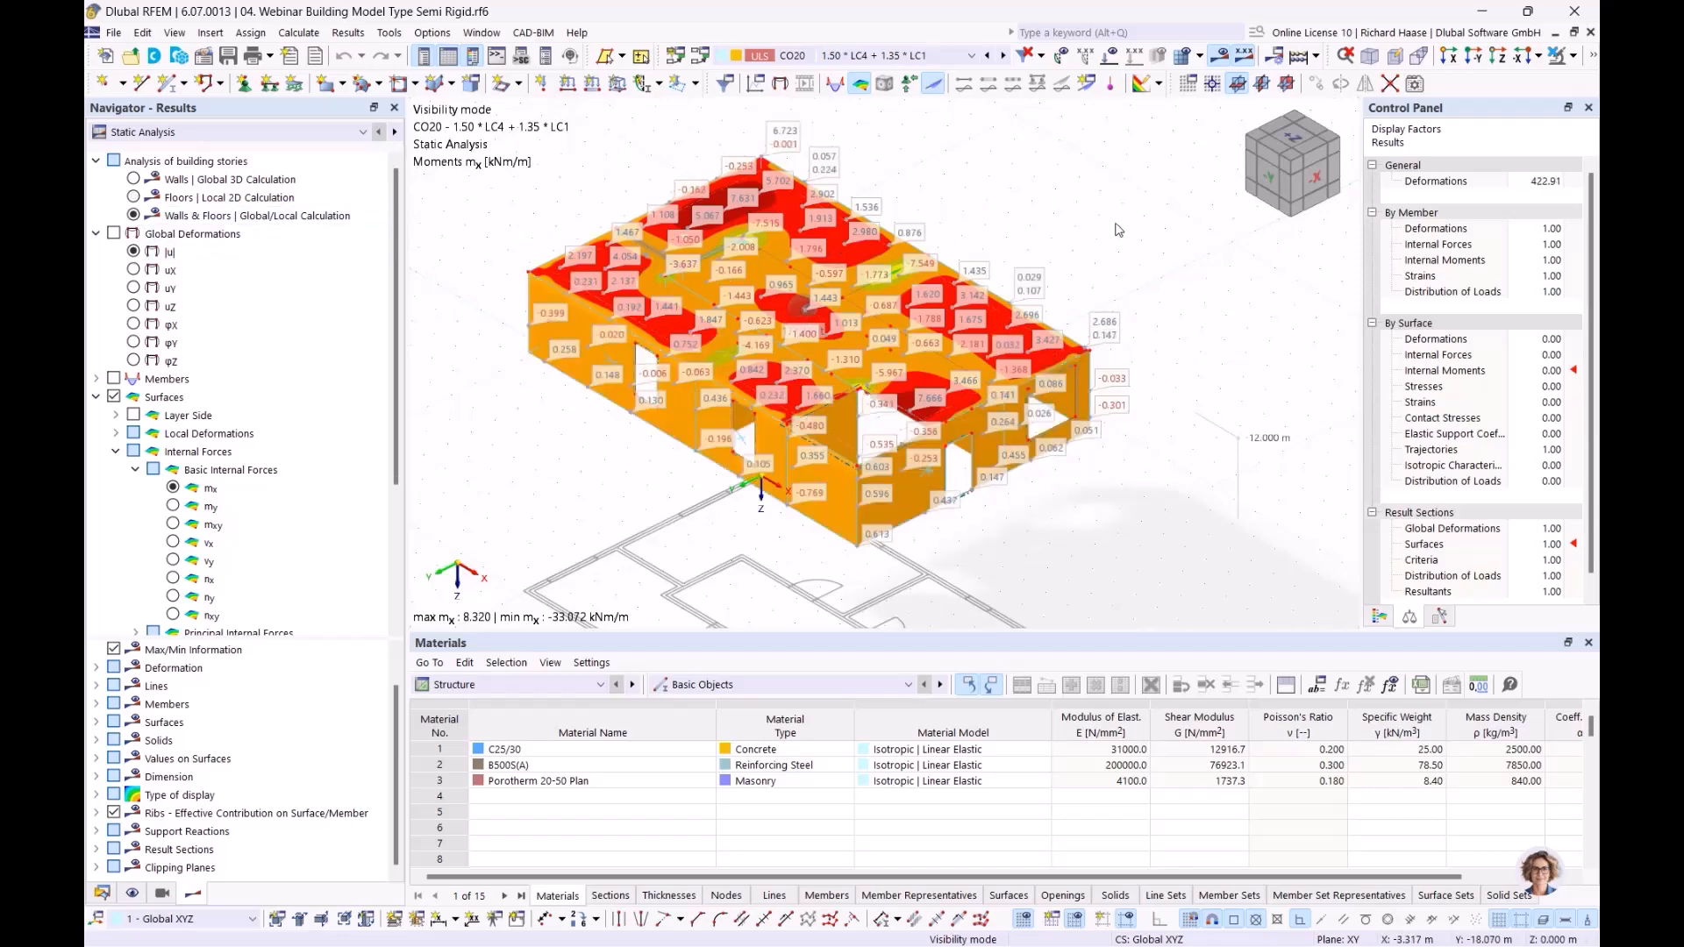
Step: Display the global deformations |u| of the Semi Rigid model and compare them for the wall, floor and combined calculations
left_click(134, 252)
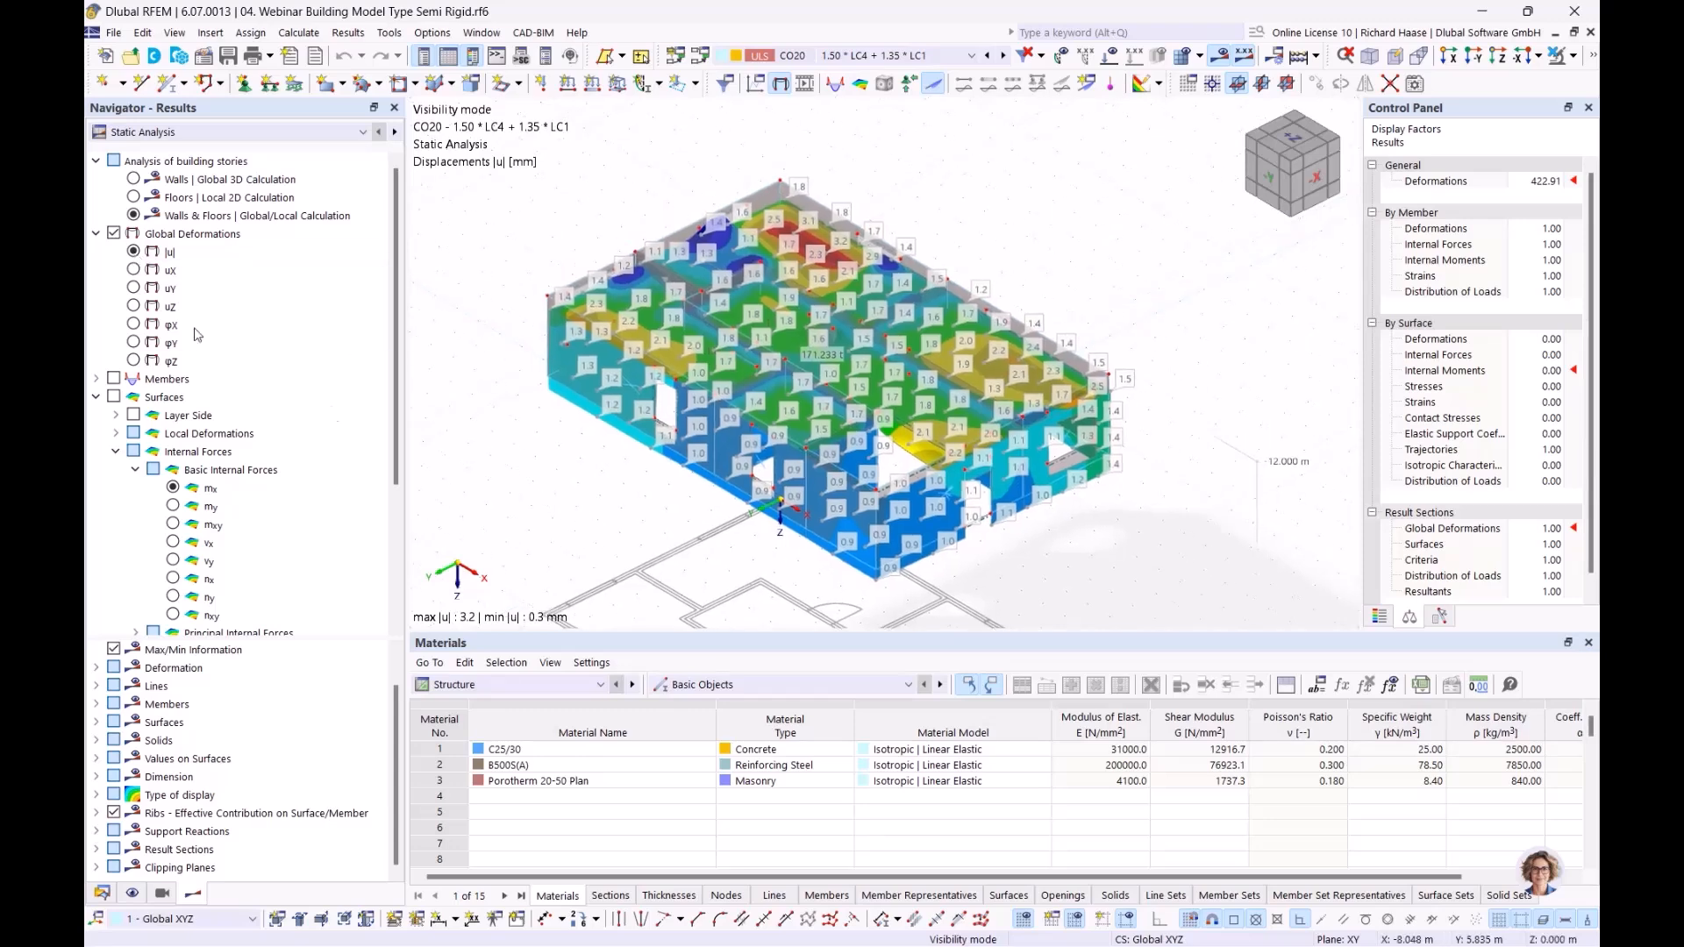
left_click(135, 180)
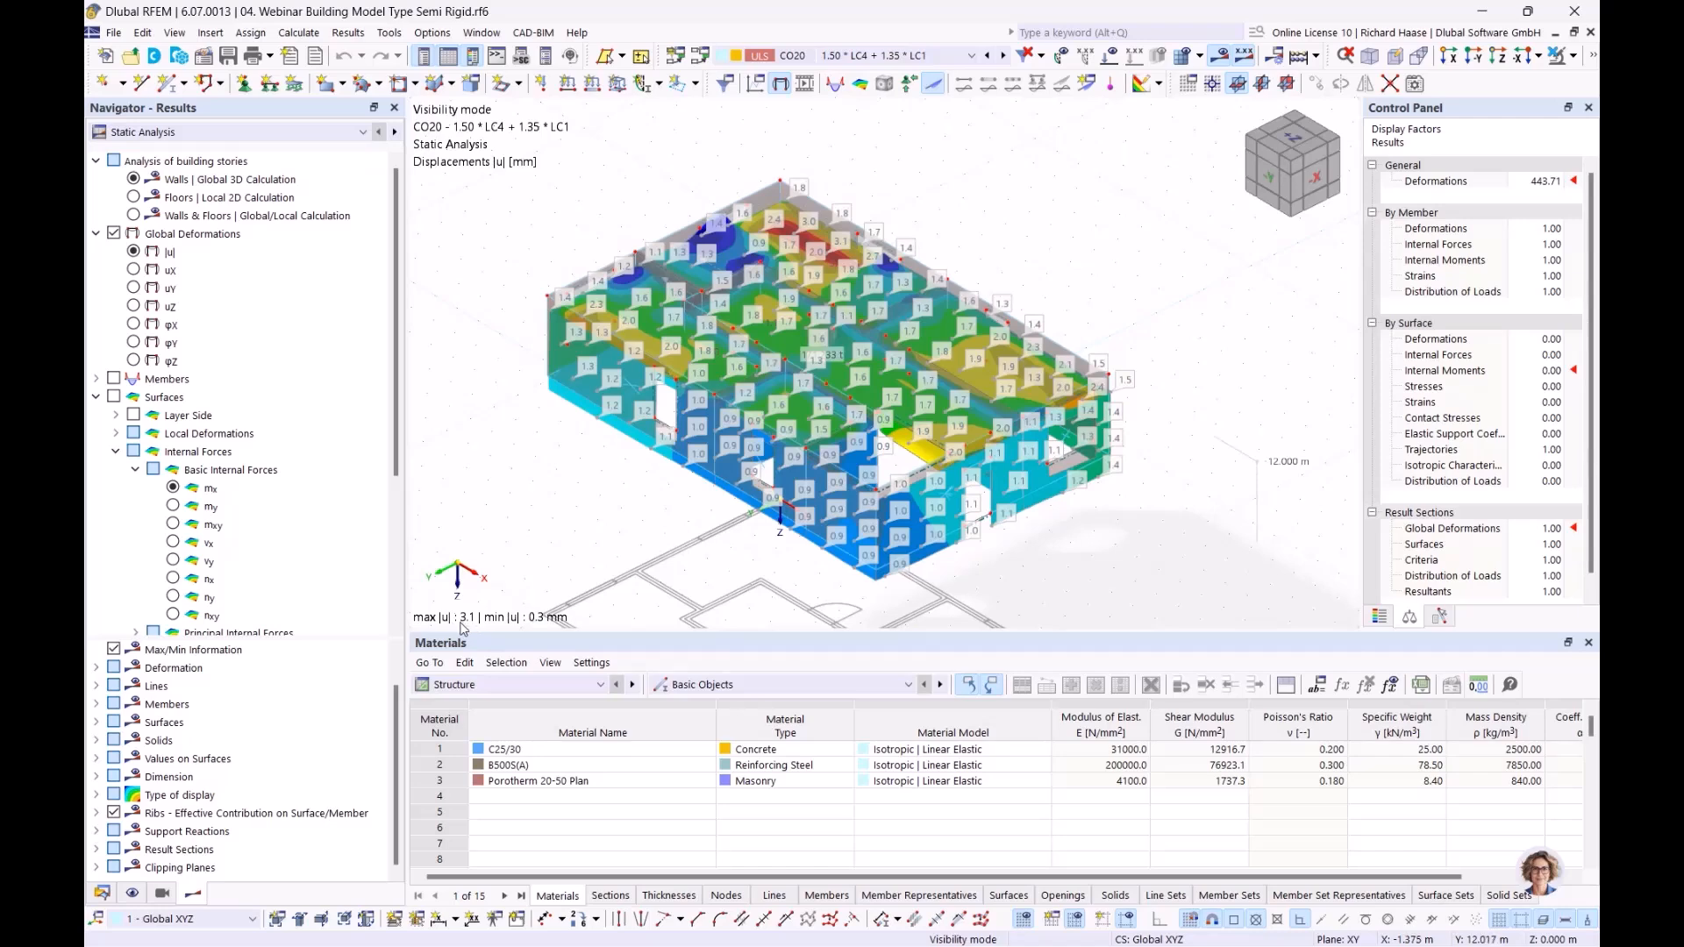
left_click(134, 198)
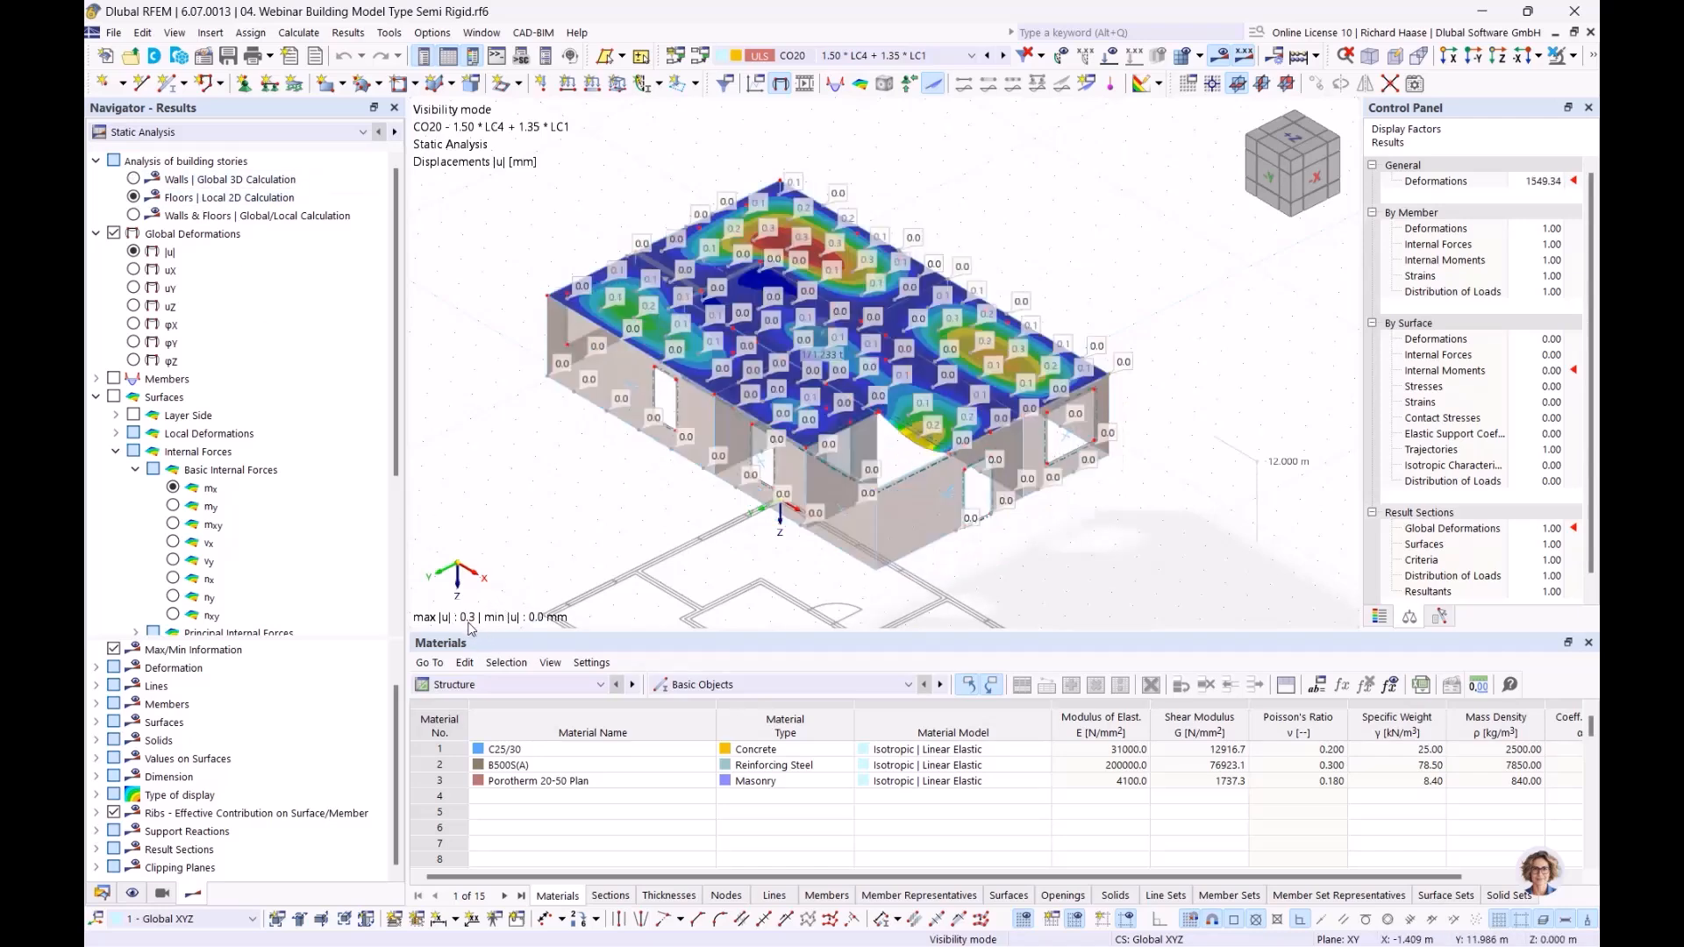
left_click(134, 217)
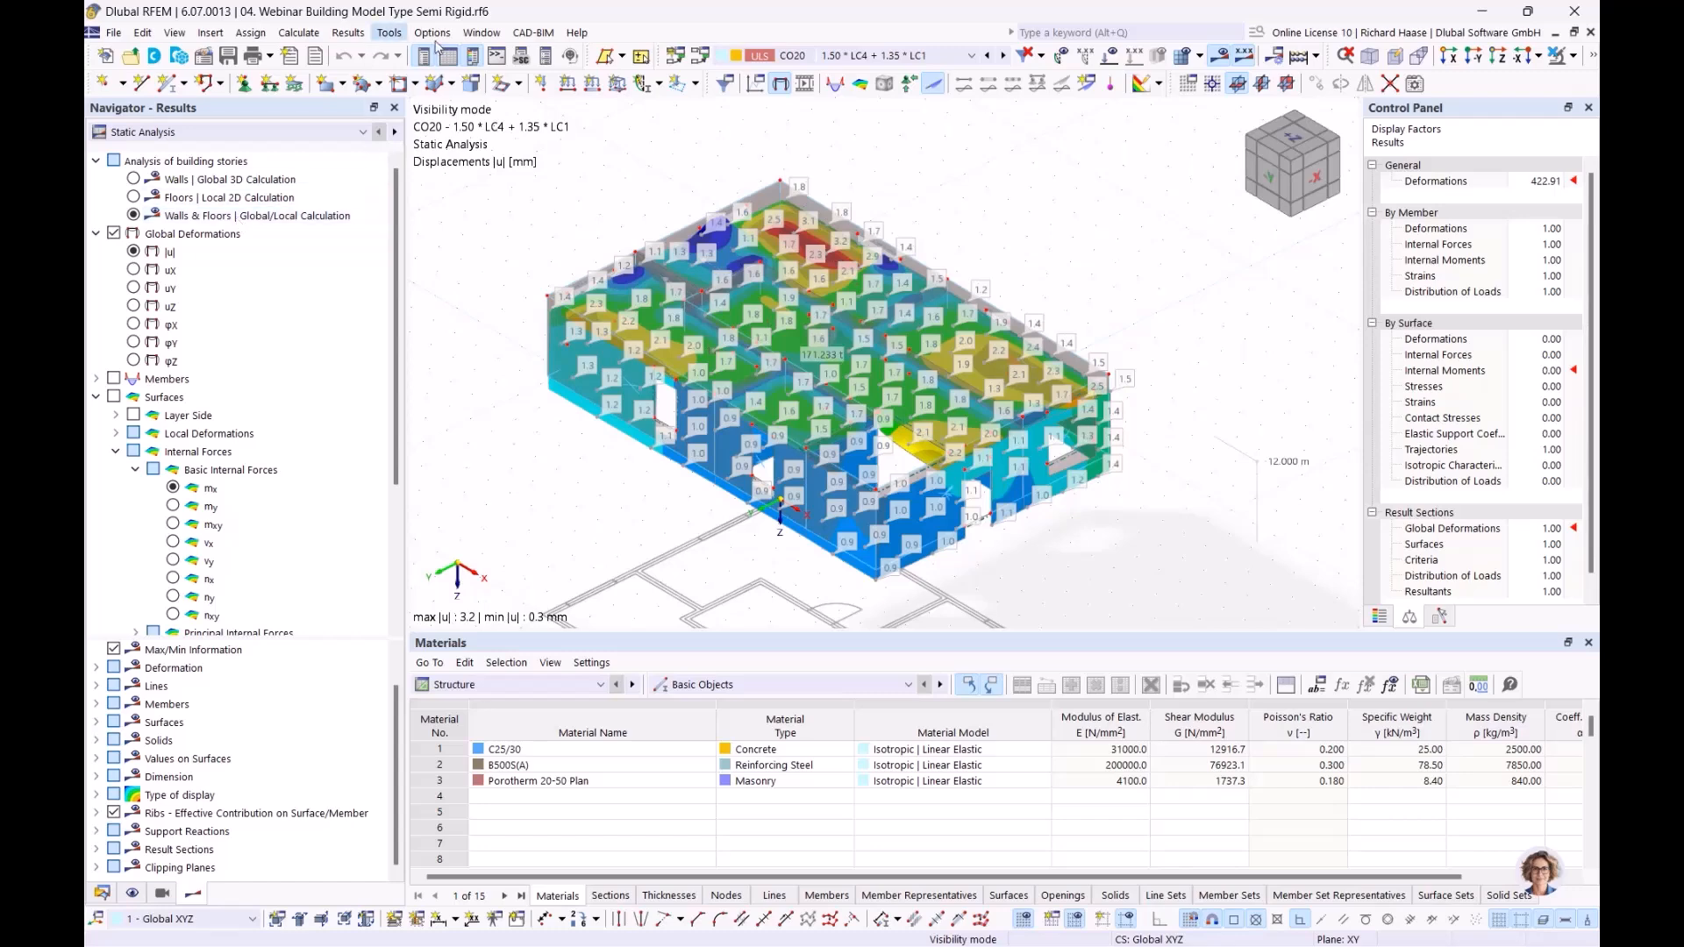
Step: Switch to the Rigid model and compare its global deformations |u| for the wall, floor and combined calculations
left_click(482, 35)
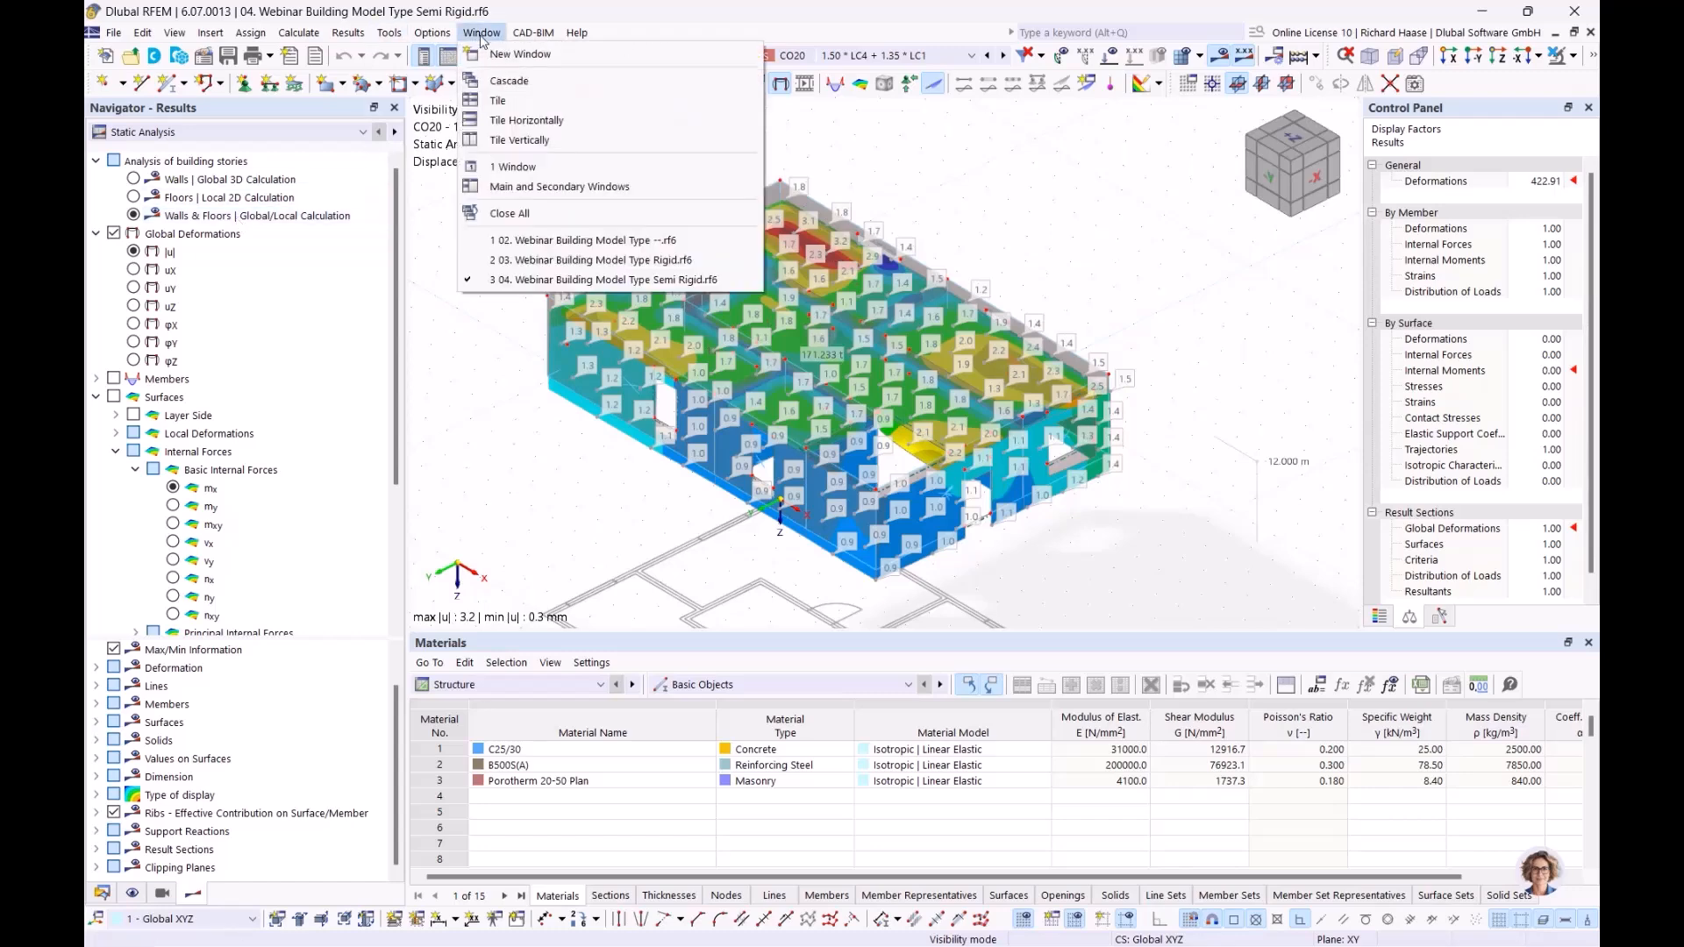
left_click(579, 260)
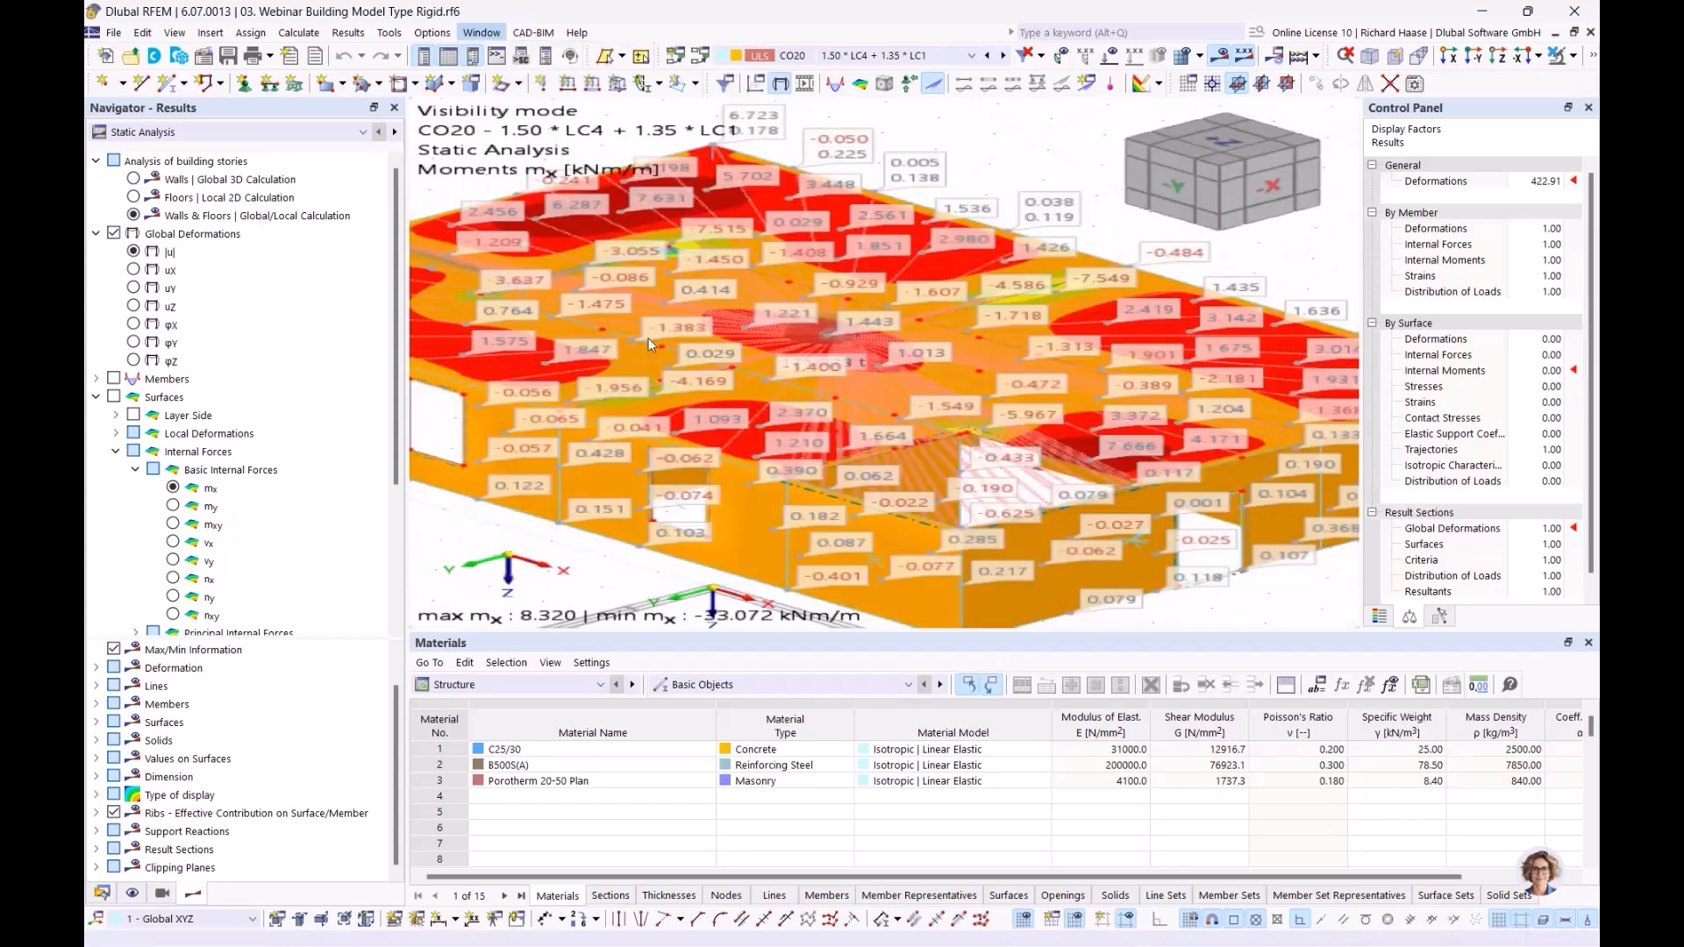
left_click(133, 252)
left_click(135, 180)
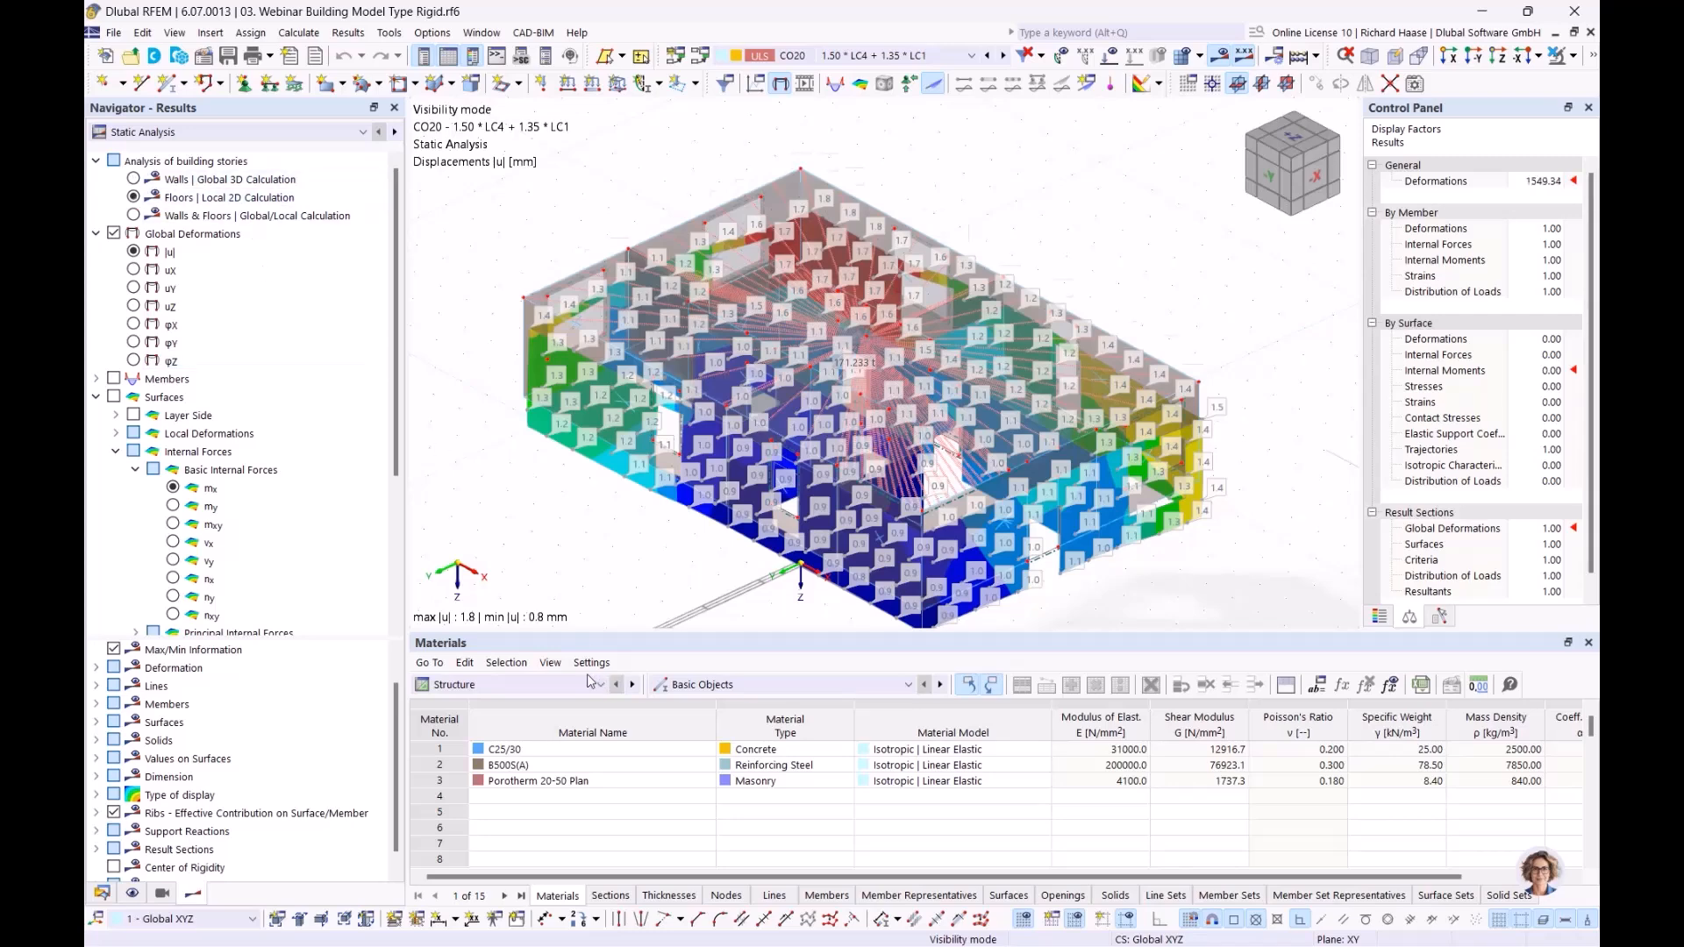
left_click(134, 197)
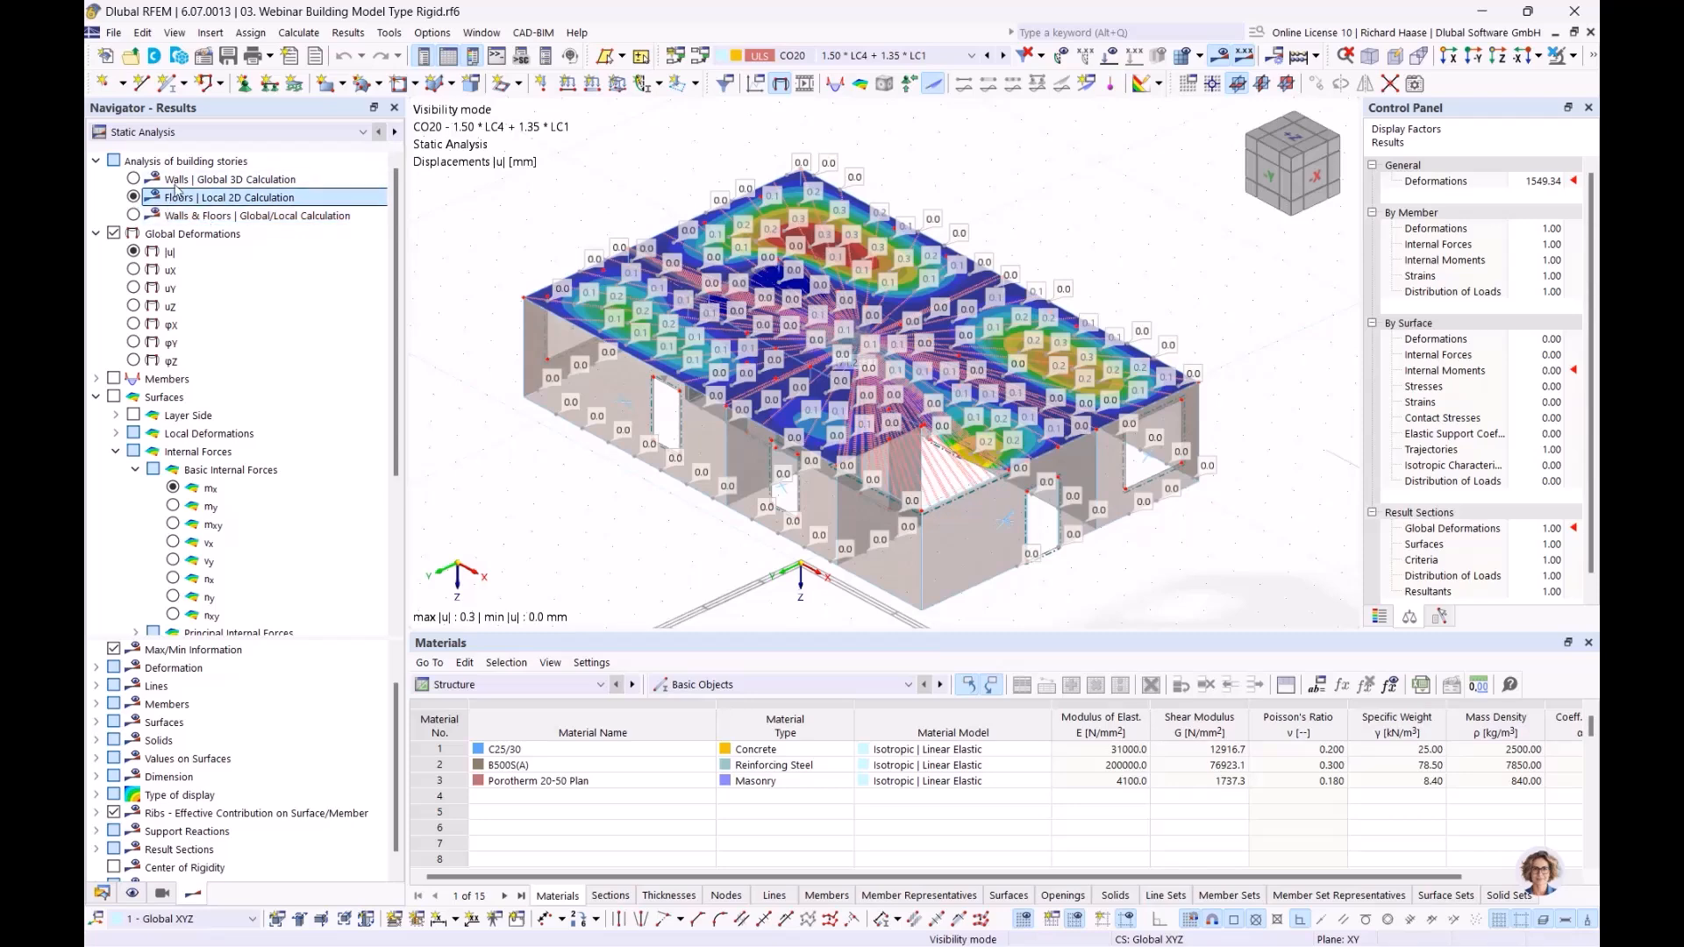
left_click(134, 215)
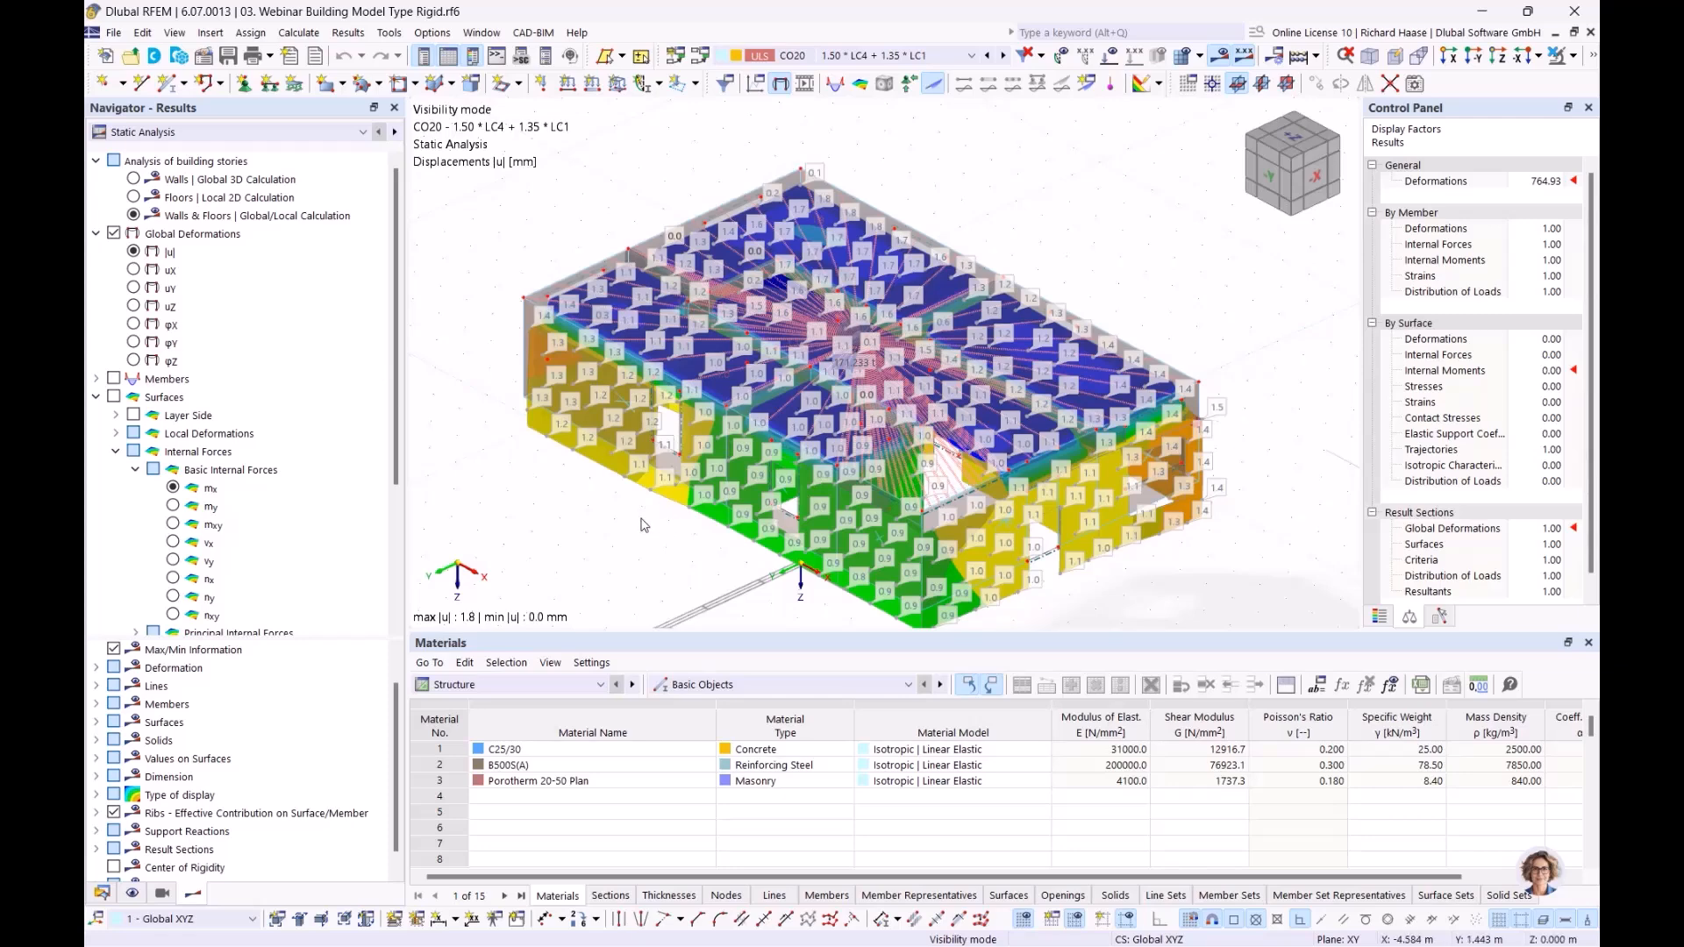
Step: Turn off the result values on surfaces for the Rigid model
scroll(123, 579, "down", 4)
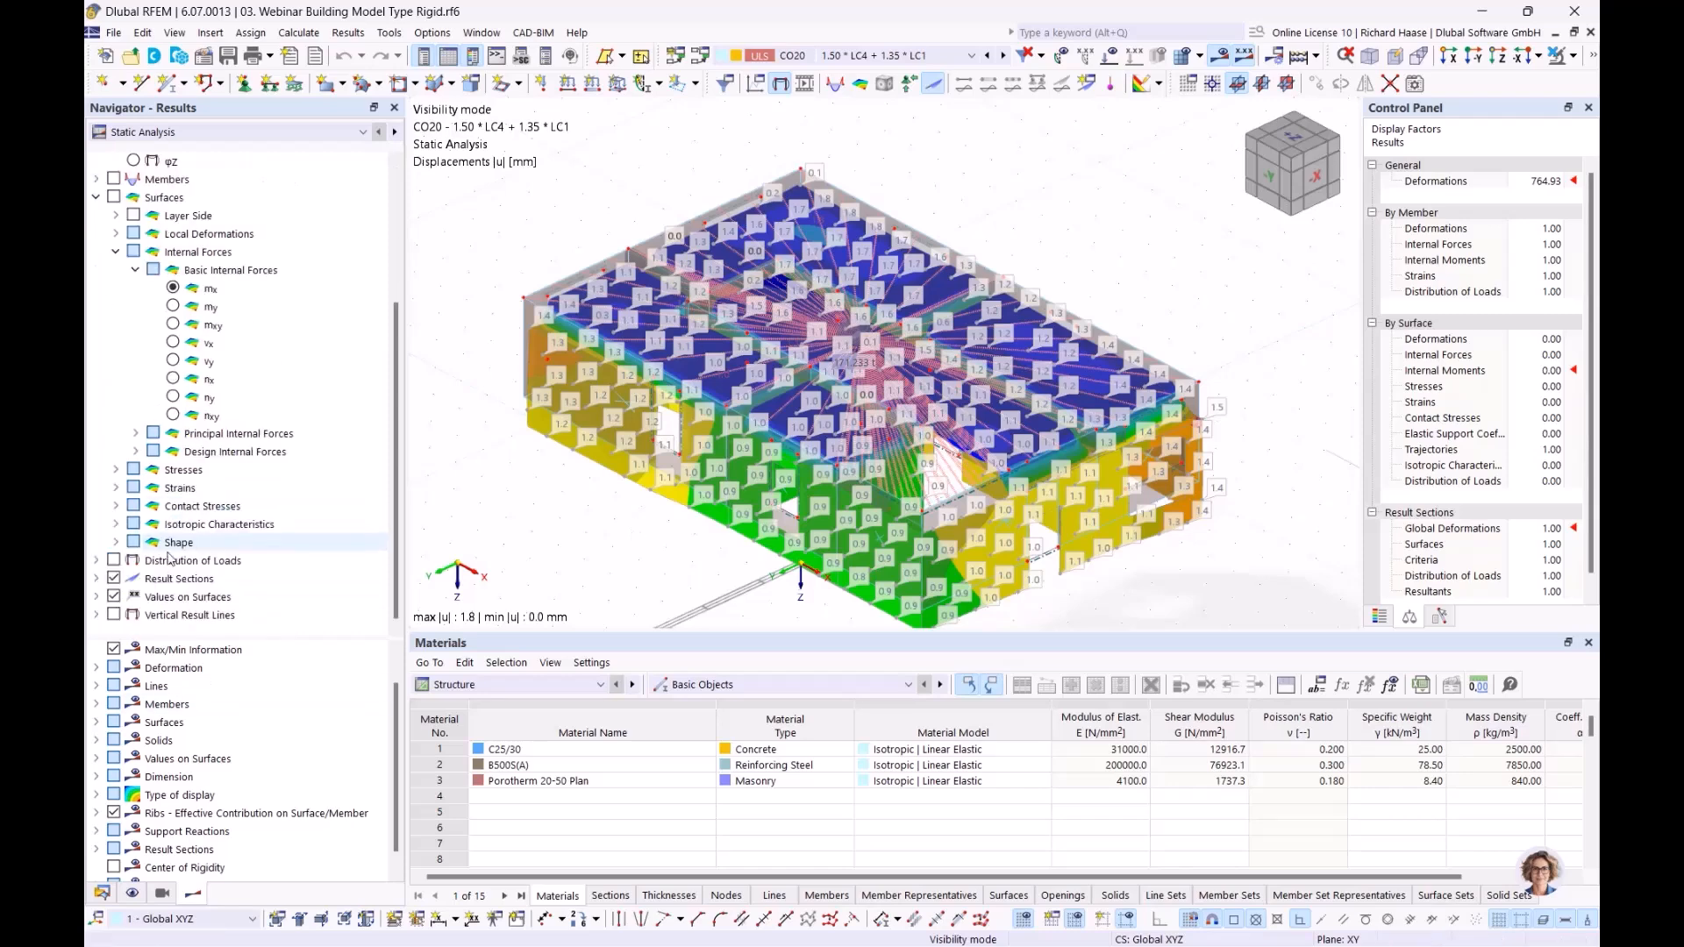
left_click(115, 597)
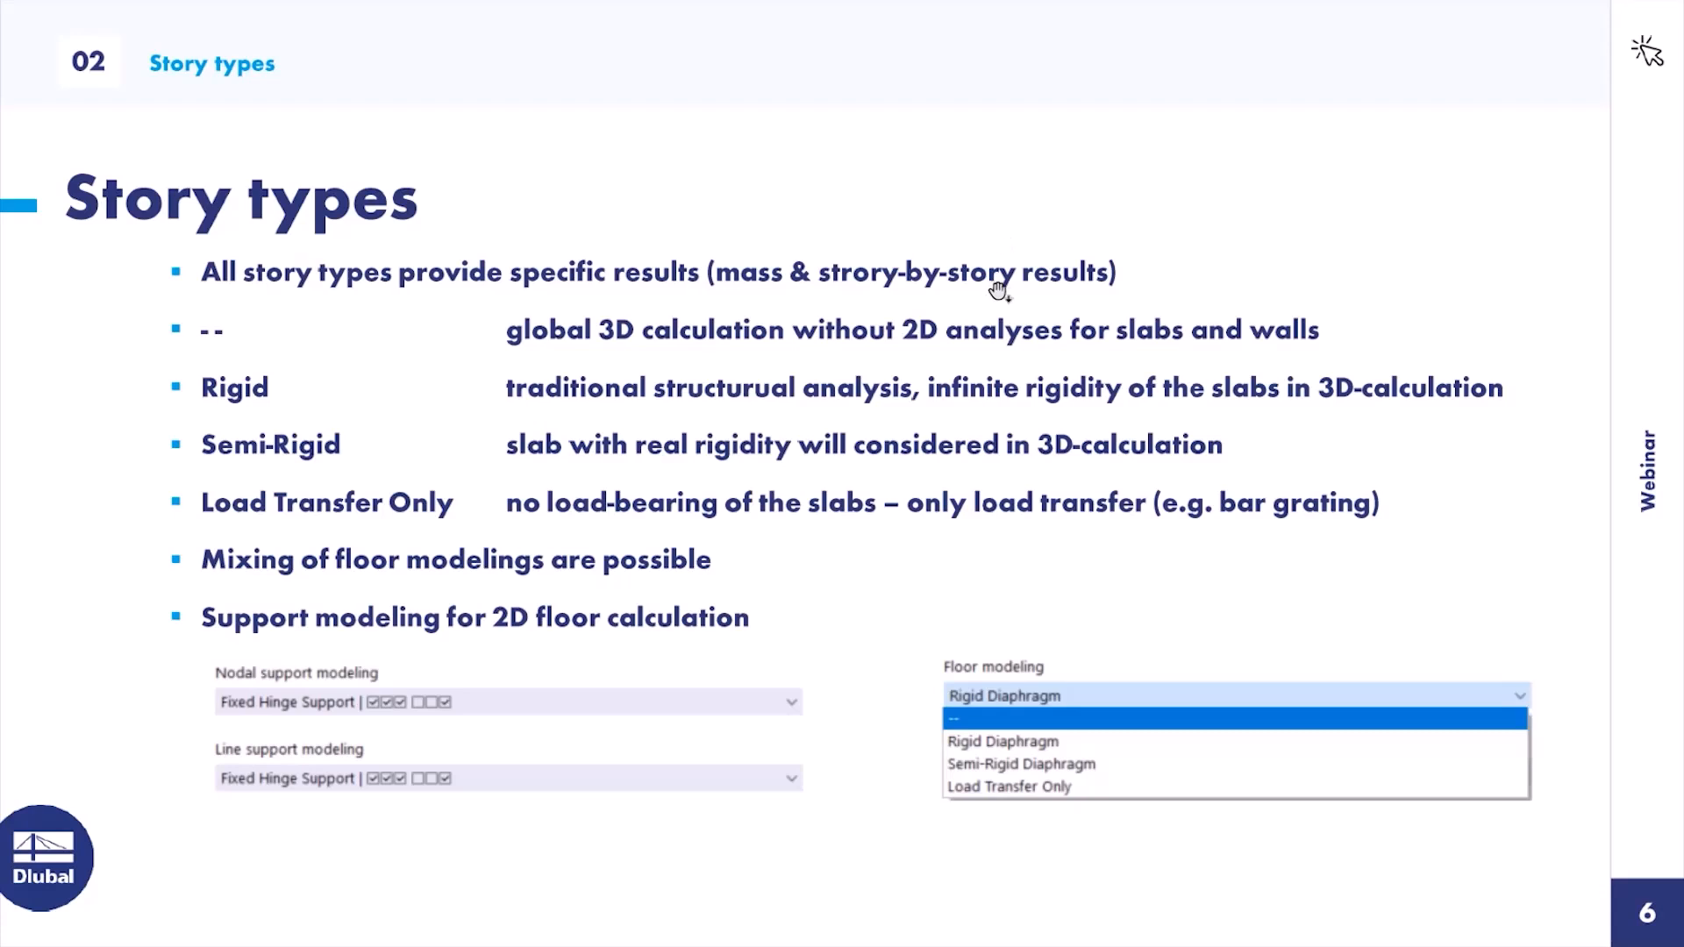
left_click(999, 292)
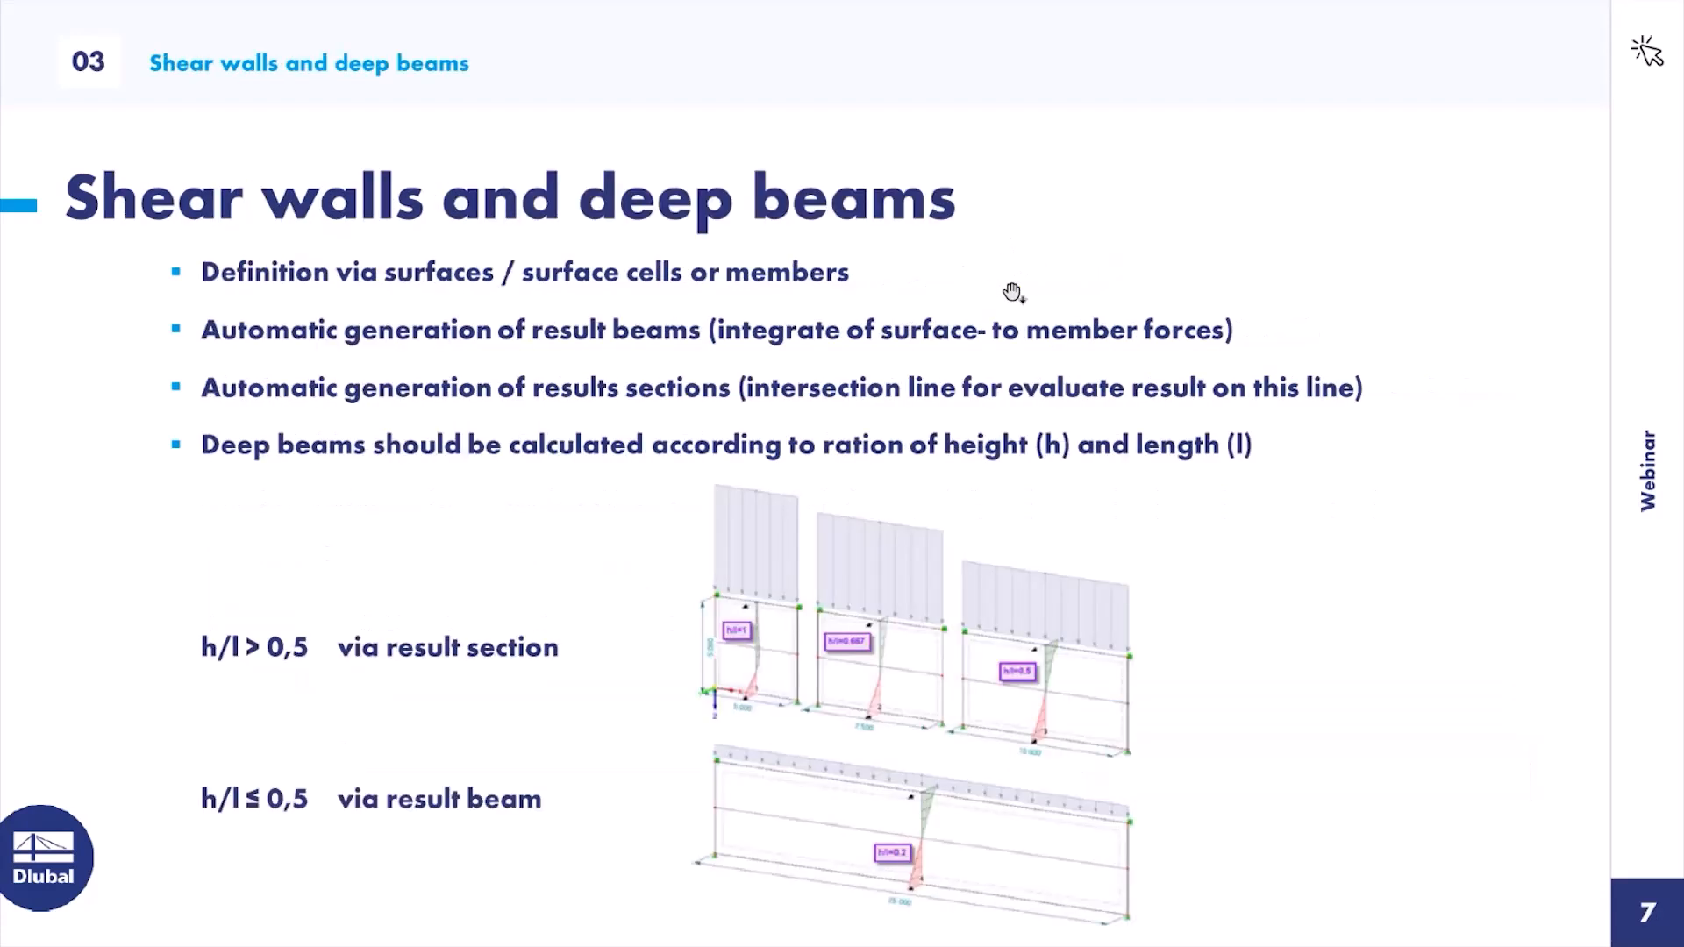
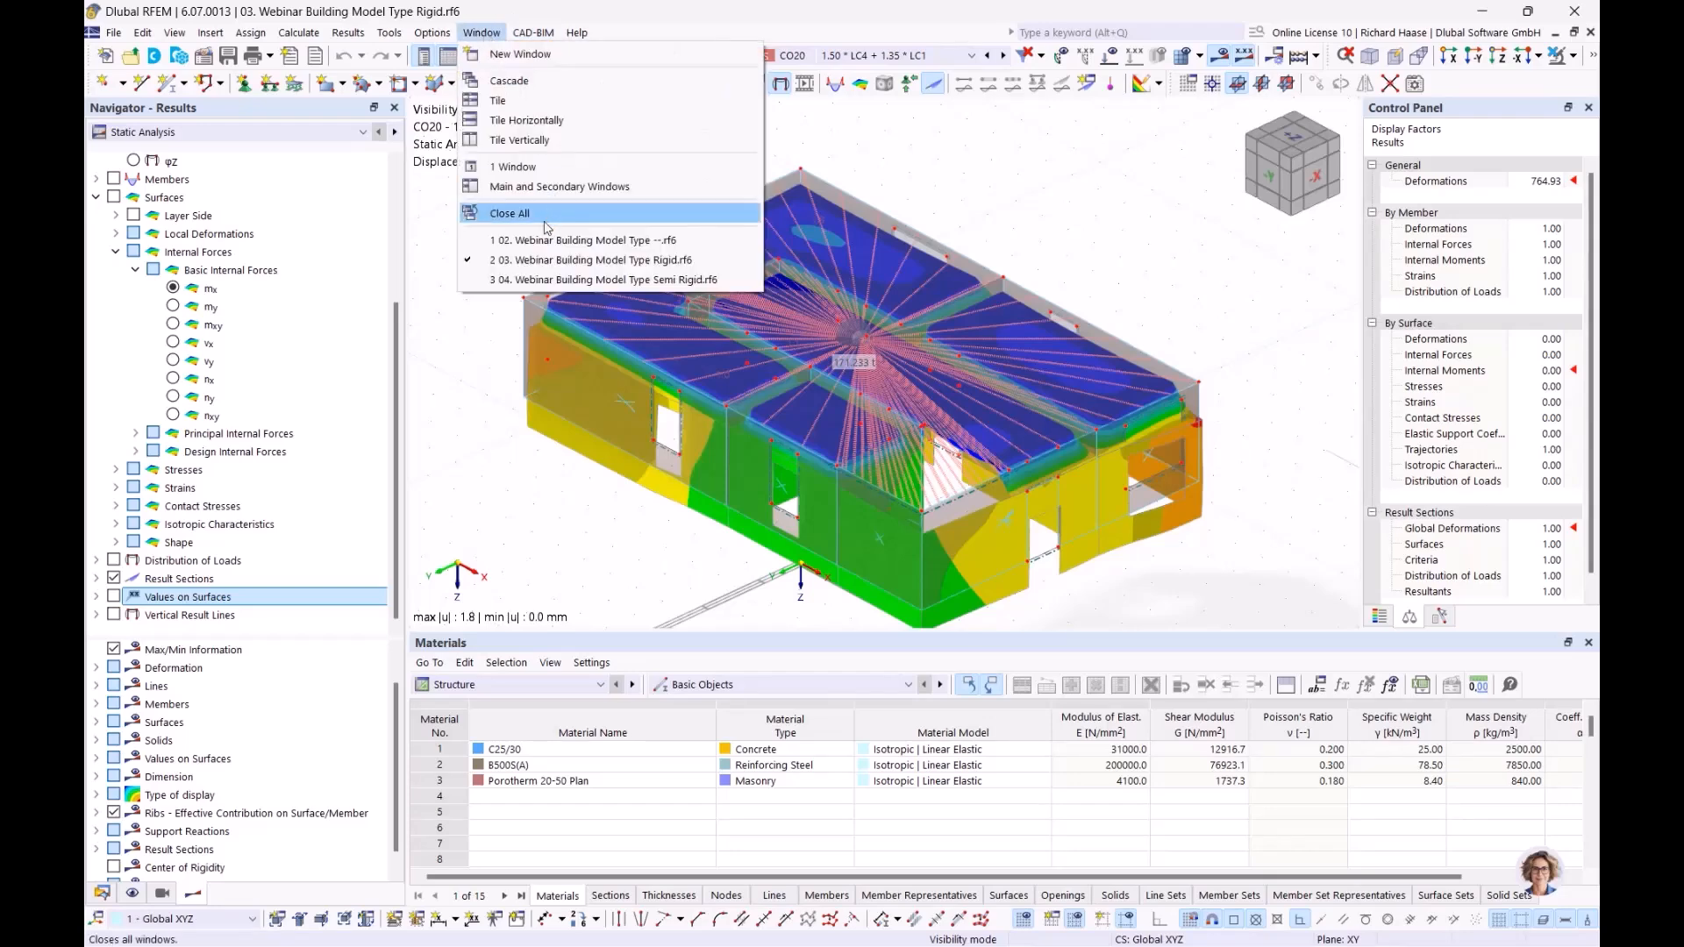
Step: Switch to the model 02. Webinar Building Model Type --.rf6 and list the shear walls in its Building Model data
left_click(526, 241)
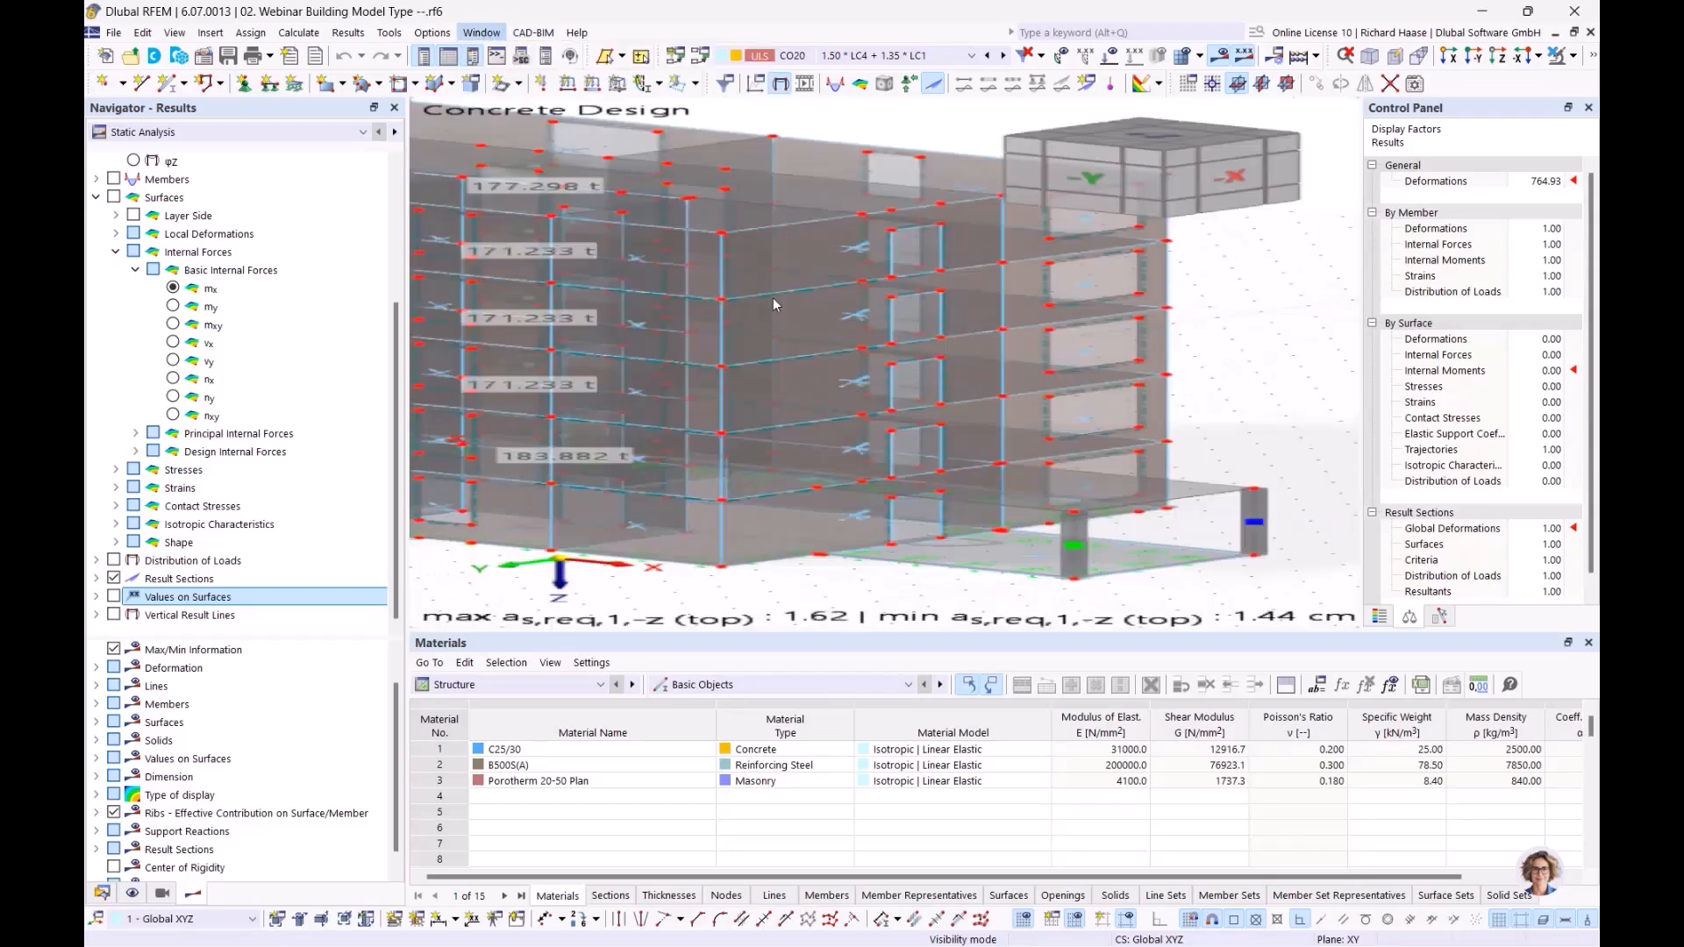
middle_click_drag(1011, 307, 990, 340)
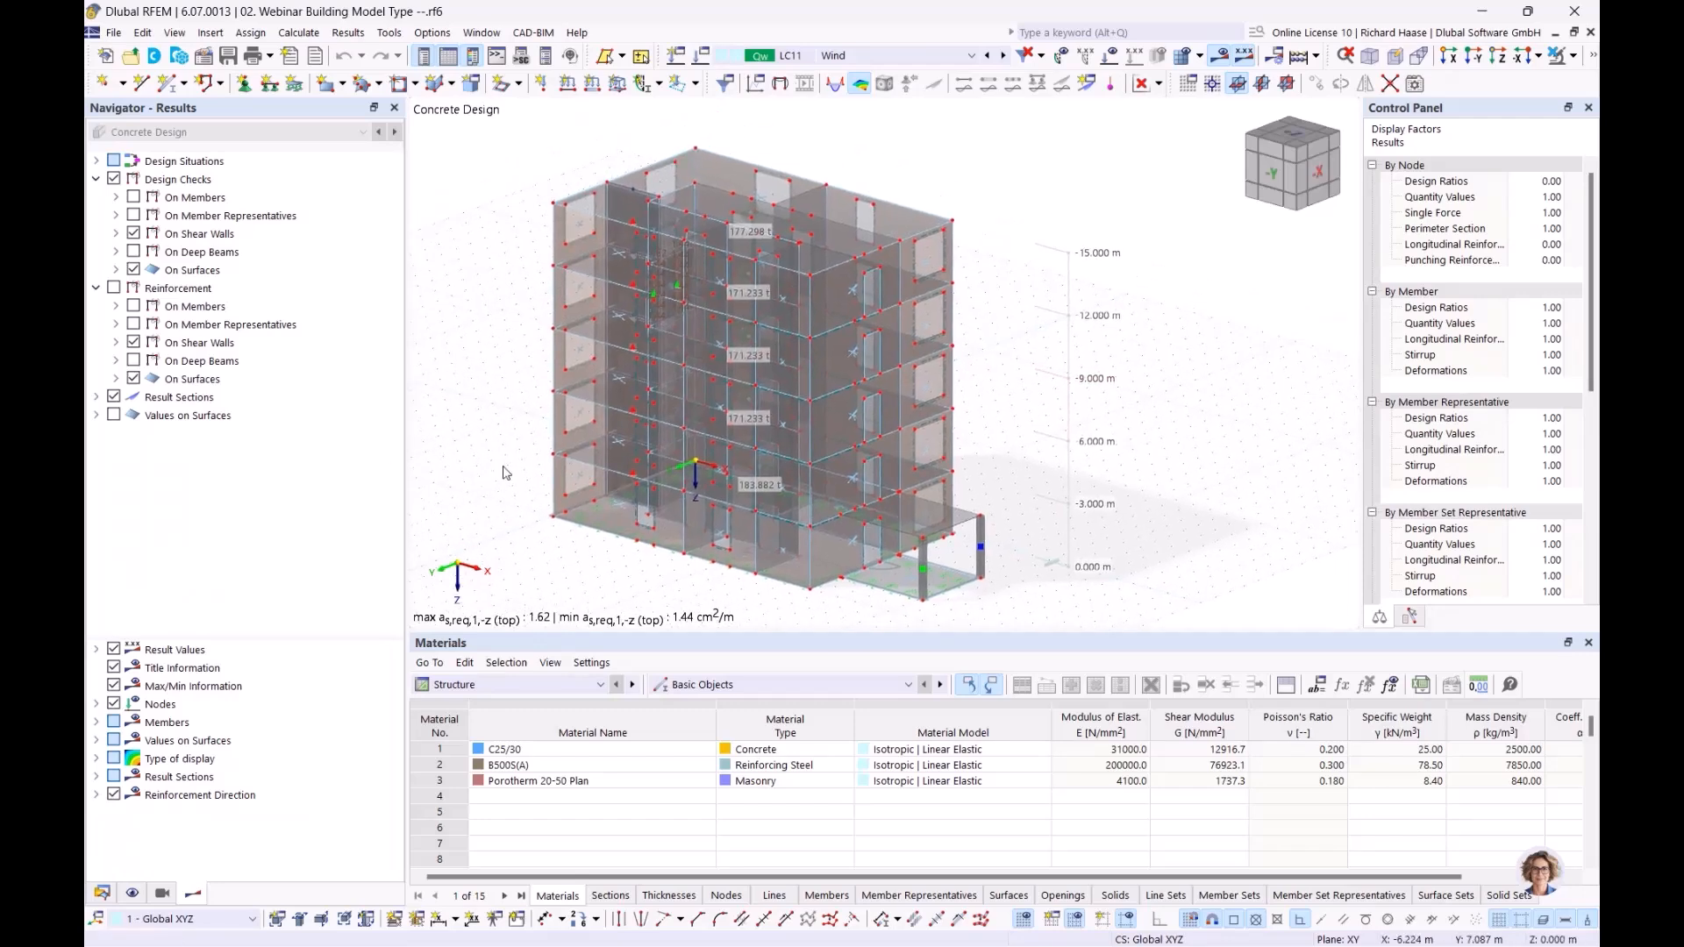
left_click(102, 893)
scroll(351, 555, "down", 5)
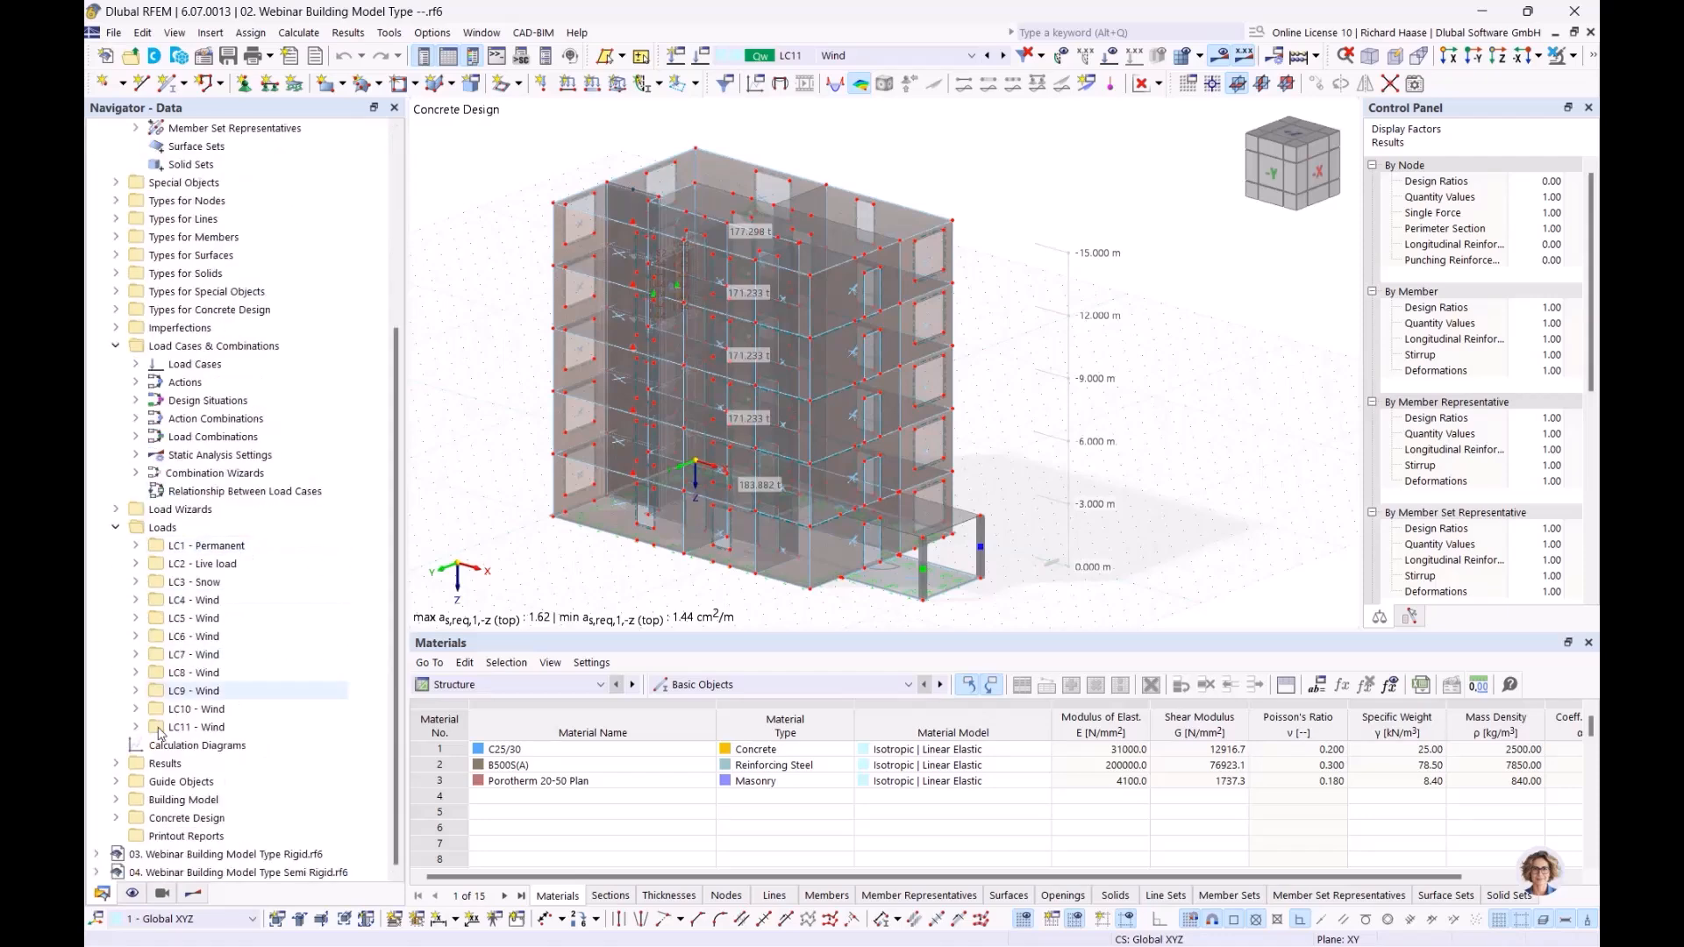
left_click(114, 800)
scroll(292, 646, "down", 2)
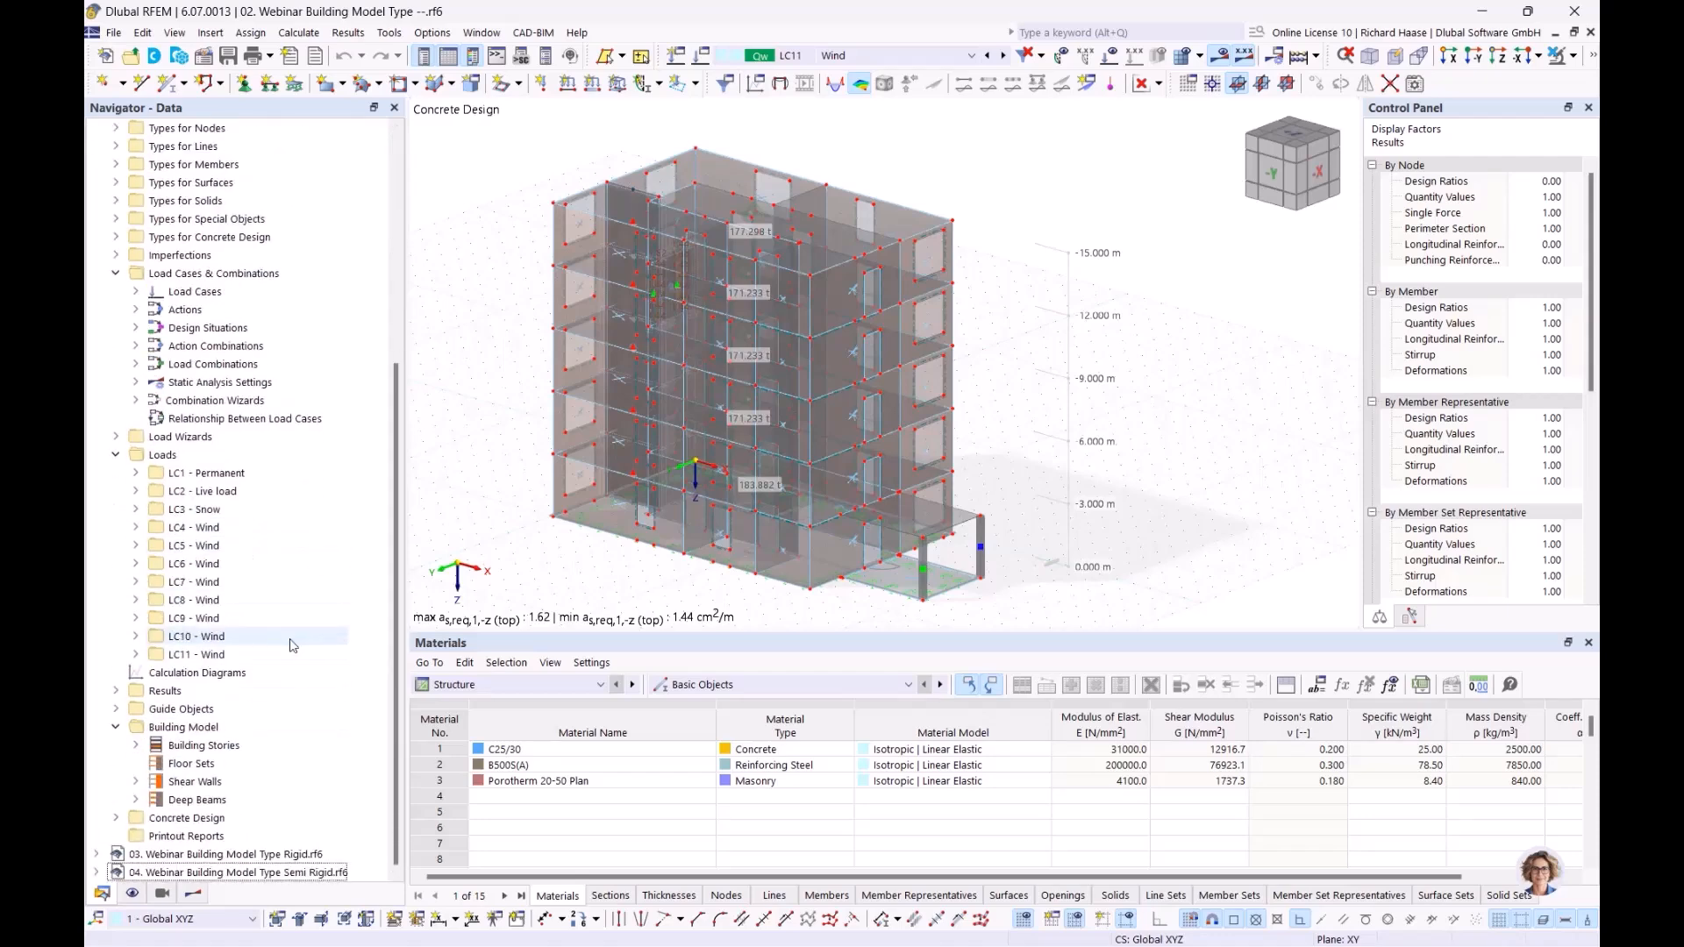
left_click(202, 783)
left_click(133, 782)
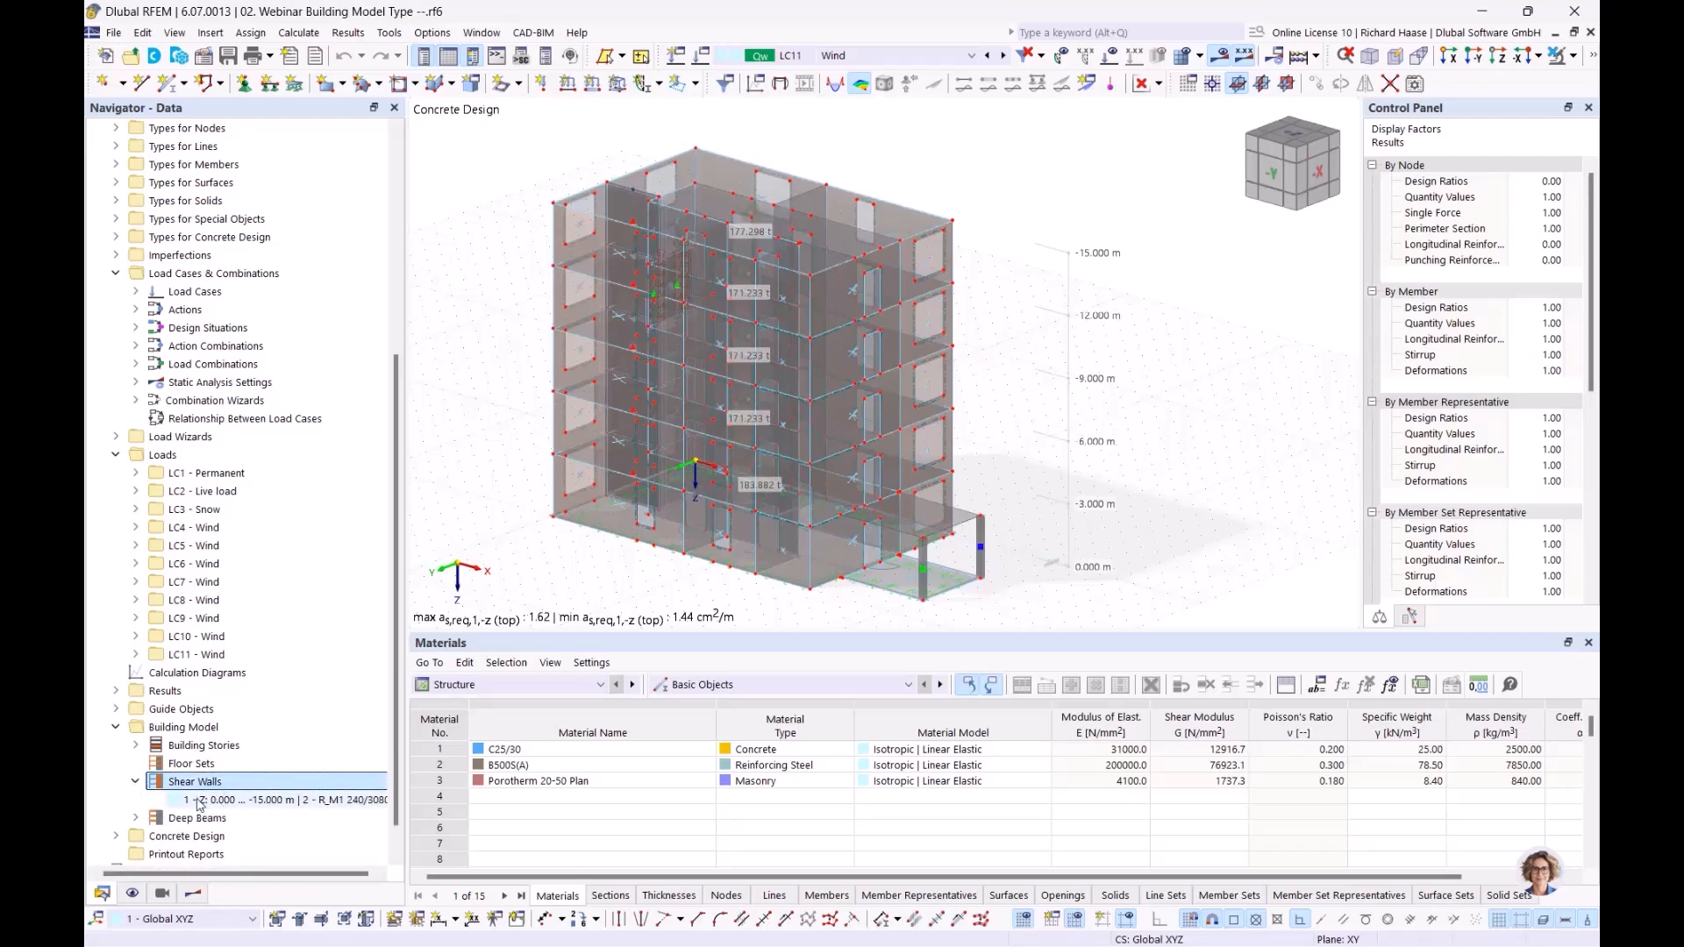
Step: Open the properties of the shear wall from 0.000 to -15.000 m and review its segments, assigned surfaces and section
right_click(258, 781)
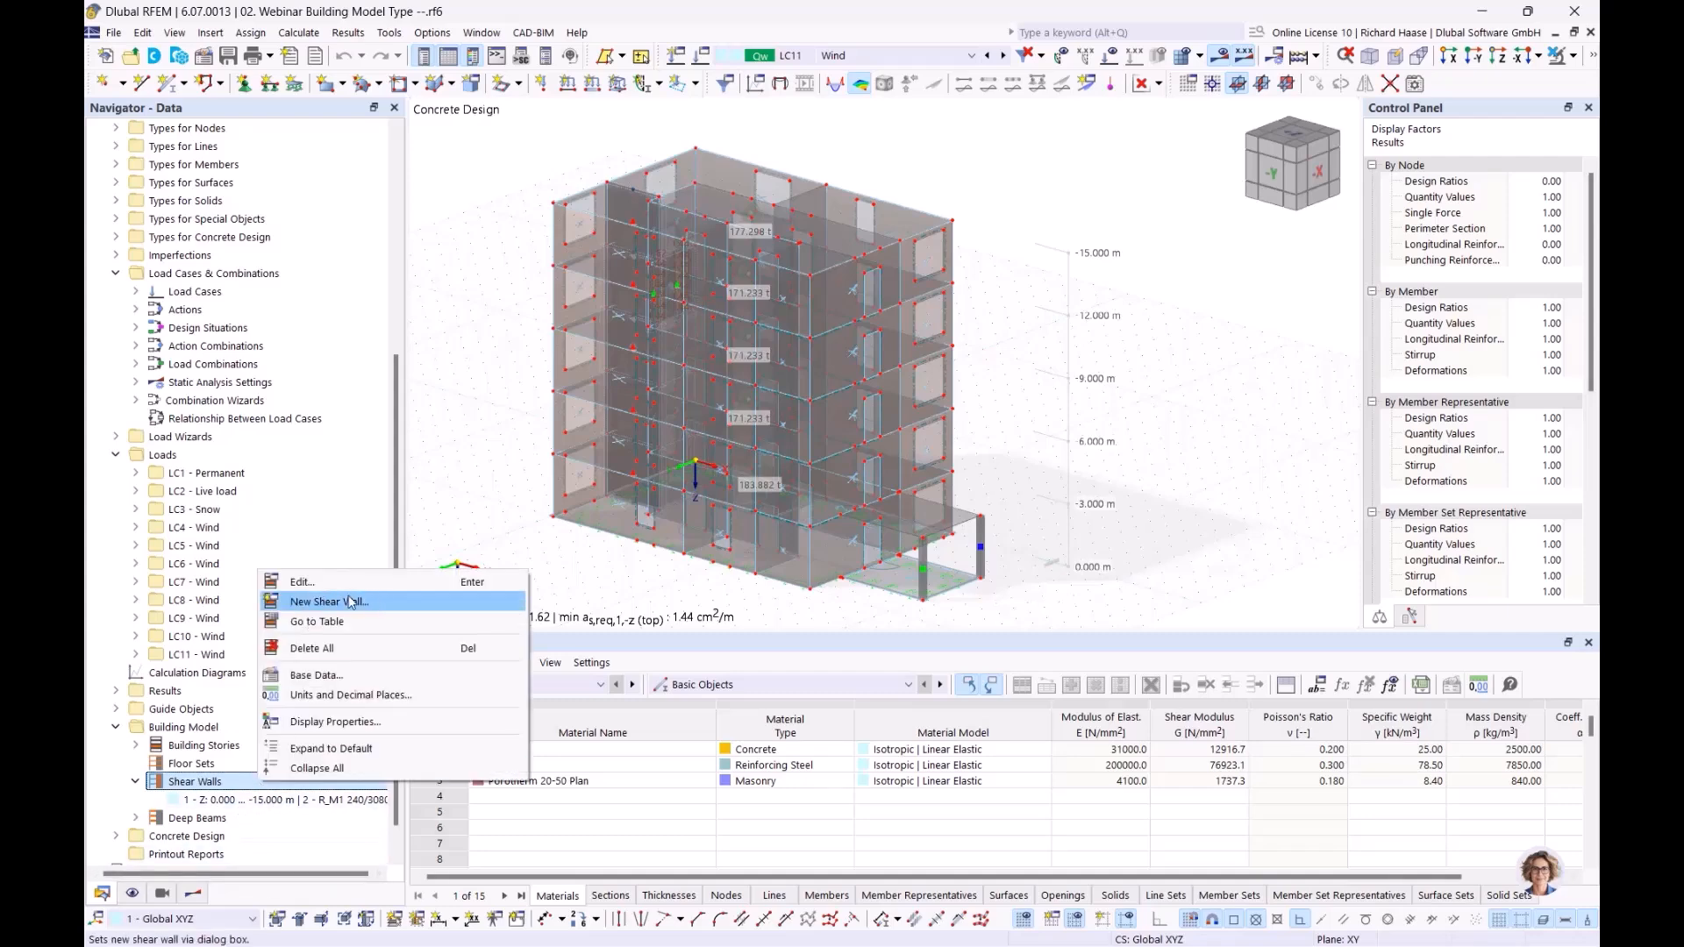
left_click(228, 800)
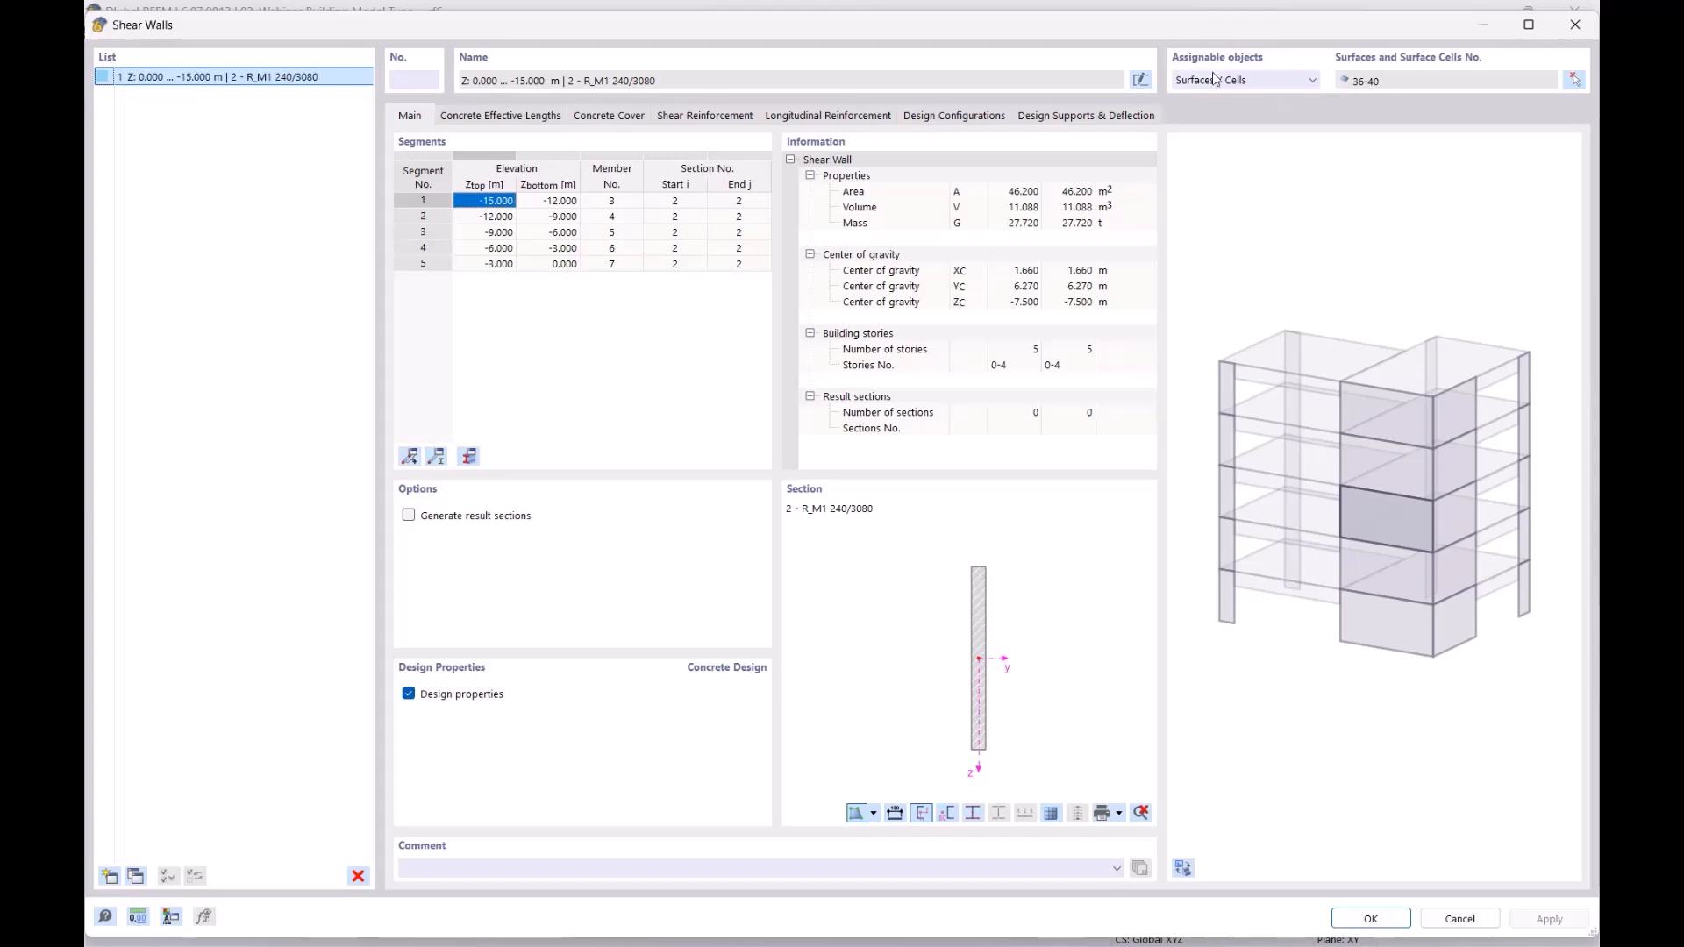
left_click_drag(1204, 24, 1144, 266)
left_click(1203, 331)
left_click(1202, 325)
left_click_drag(1262, 268, 1314, 71)
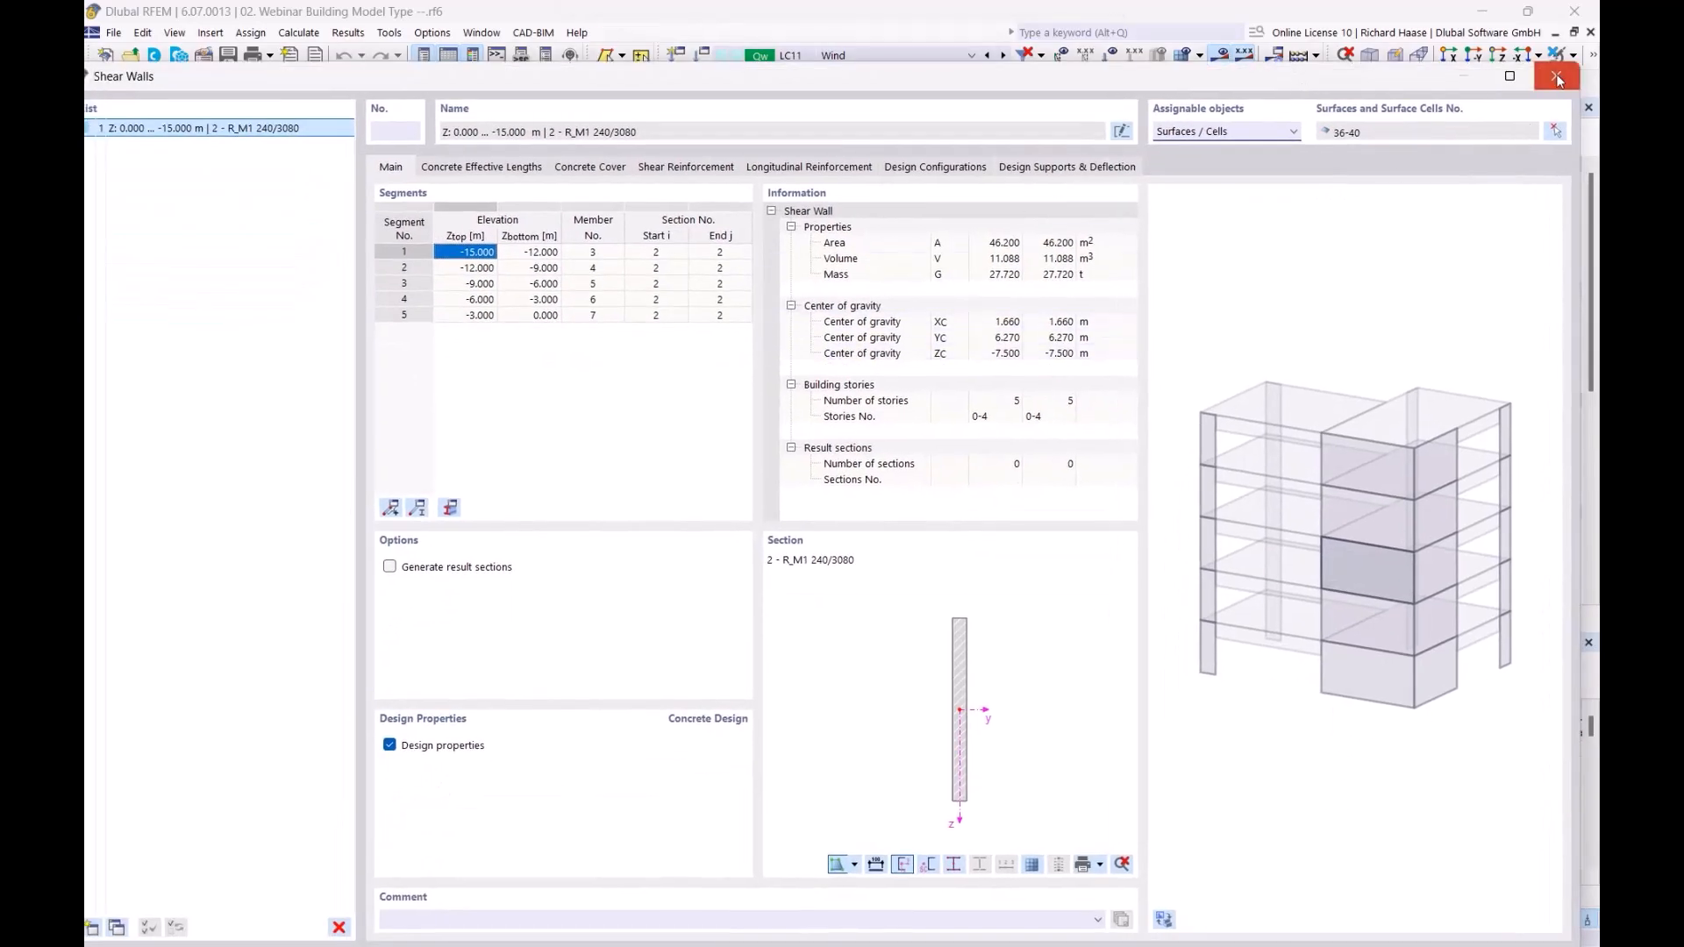
left_click(1558, 79)
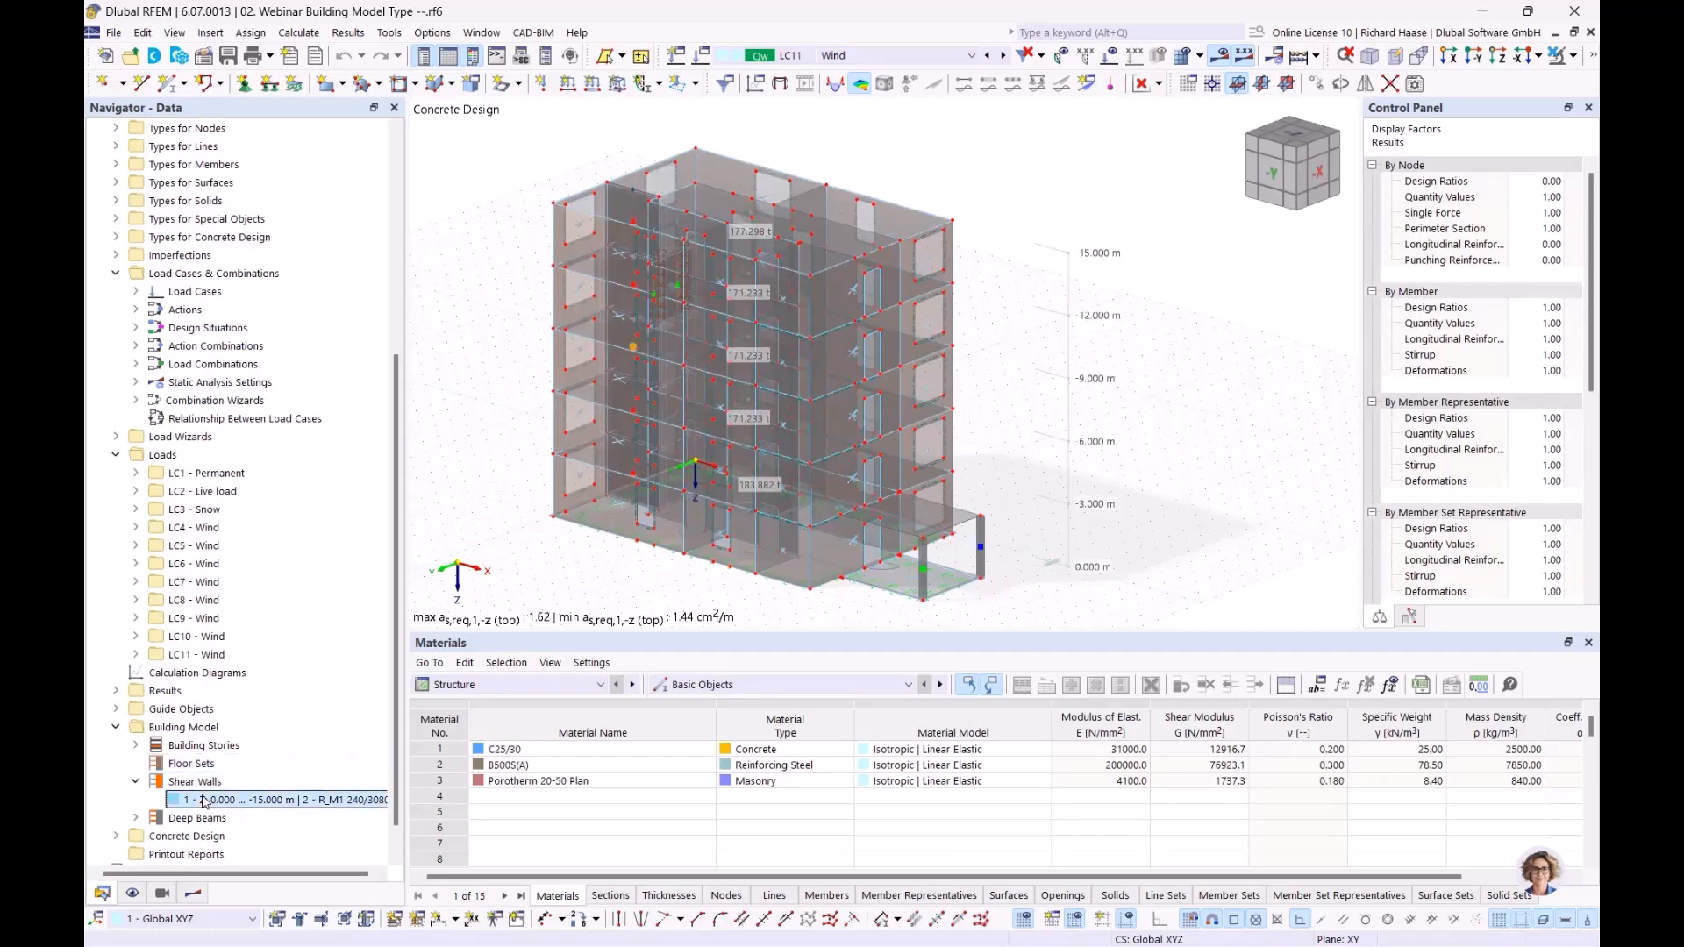
Step: Isolate the selected shear wall so that only it is shown in visibility mode
left_click(1567, 57)
left_click(1526, 81)
middle_click_drag(780, 302, 838, 314, "ctrl")
scroll(707, 386, "up", 2)
middle_click_drag(696, 383, 774, 400)
scroll(825, 403, "up", 2)
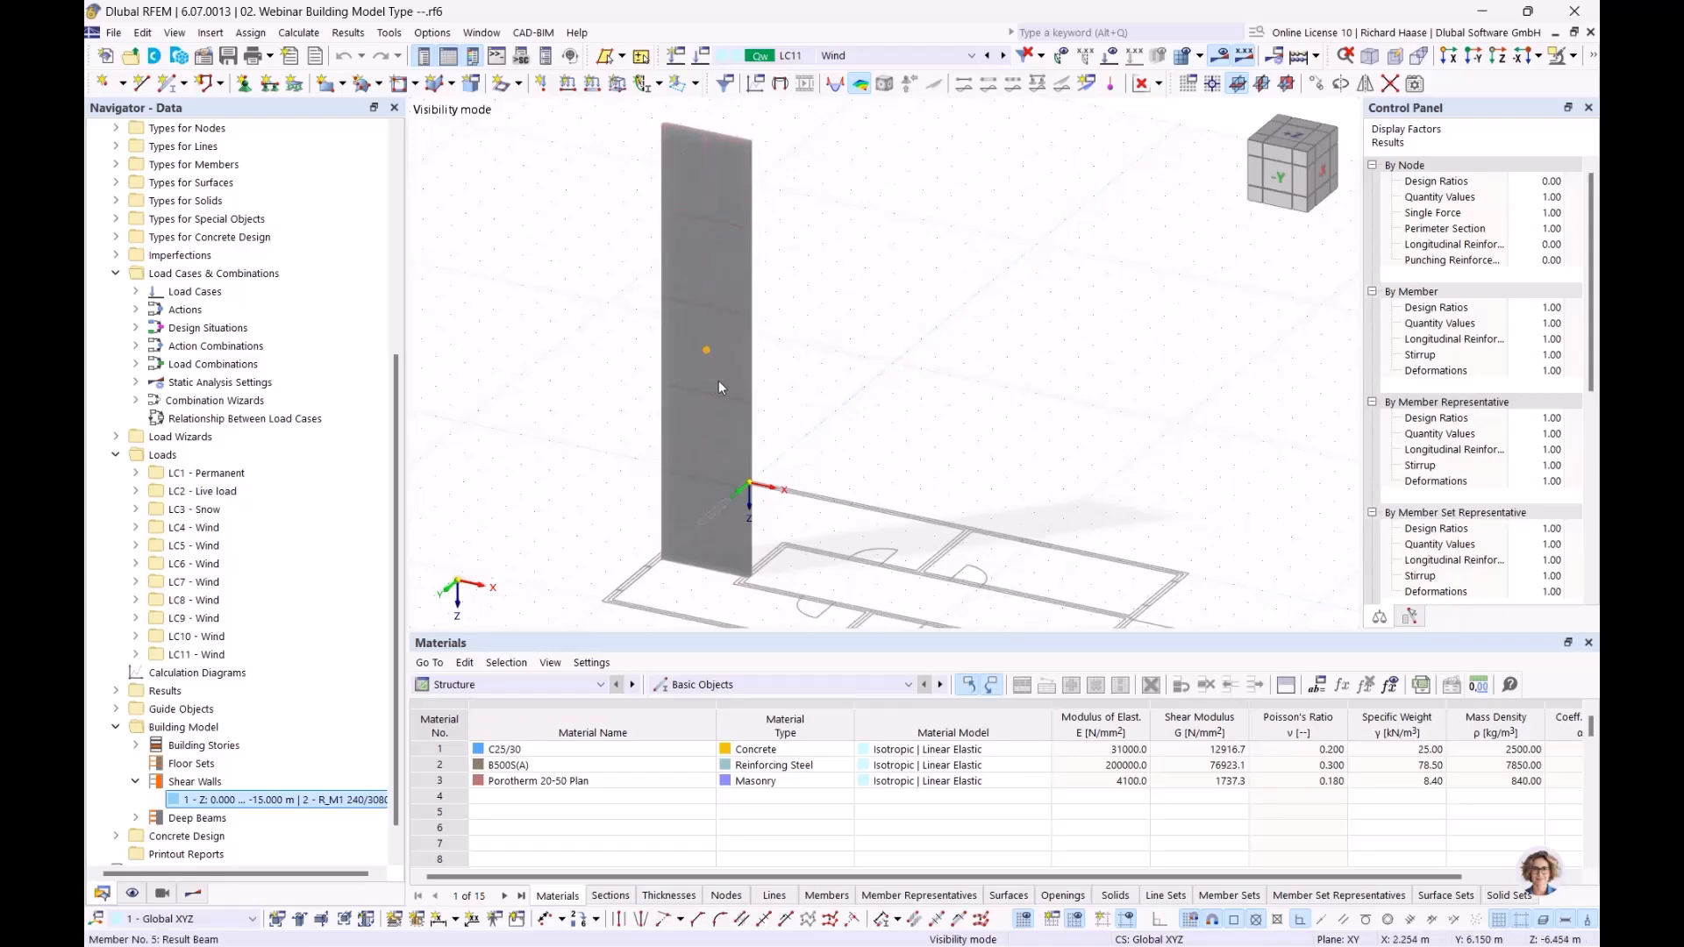
Step: Open the shear wall's longitudinal reinforcement definition and inspect the rebar layout in the 3D preview
double_click(278, 800)
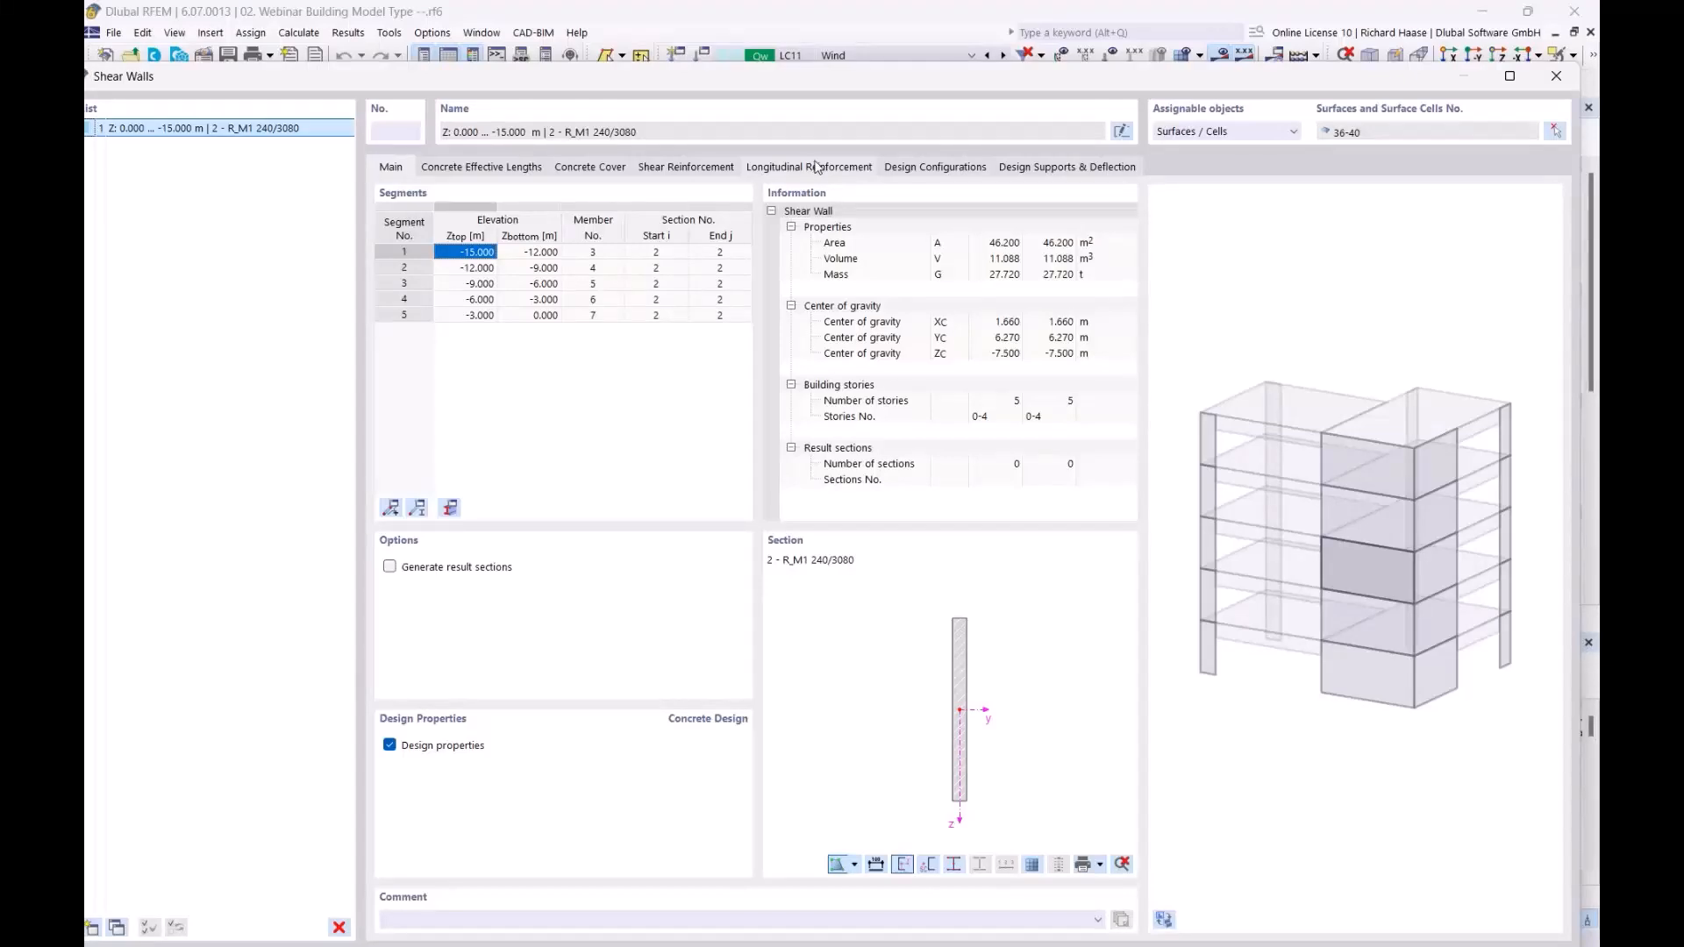
left_click(794, 168)
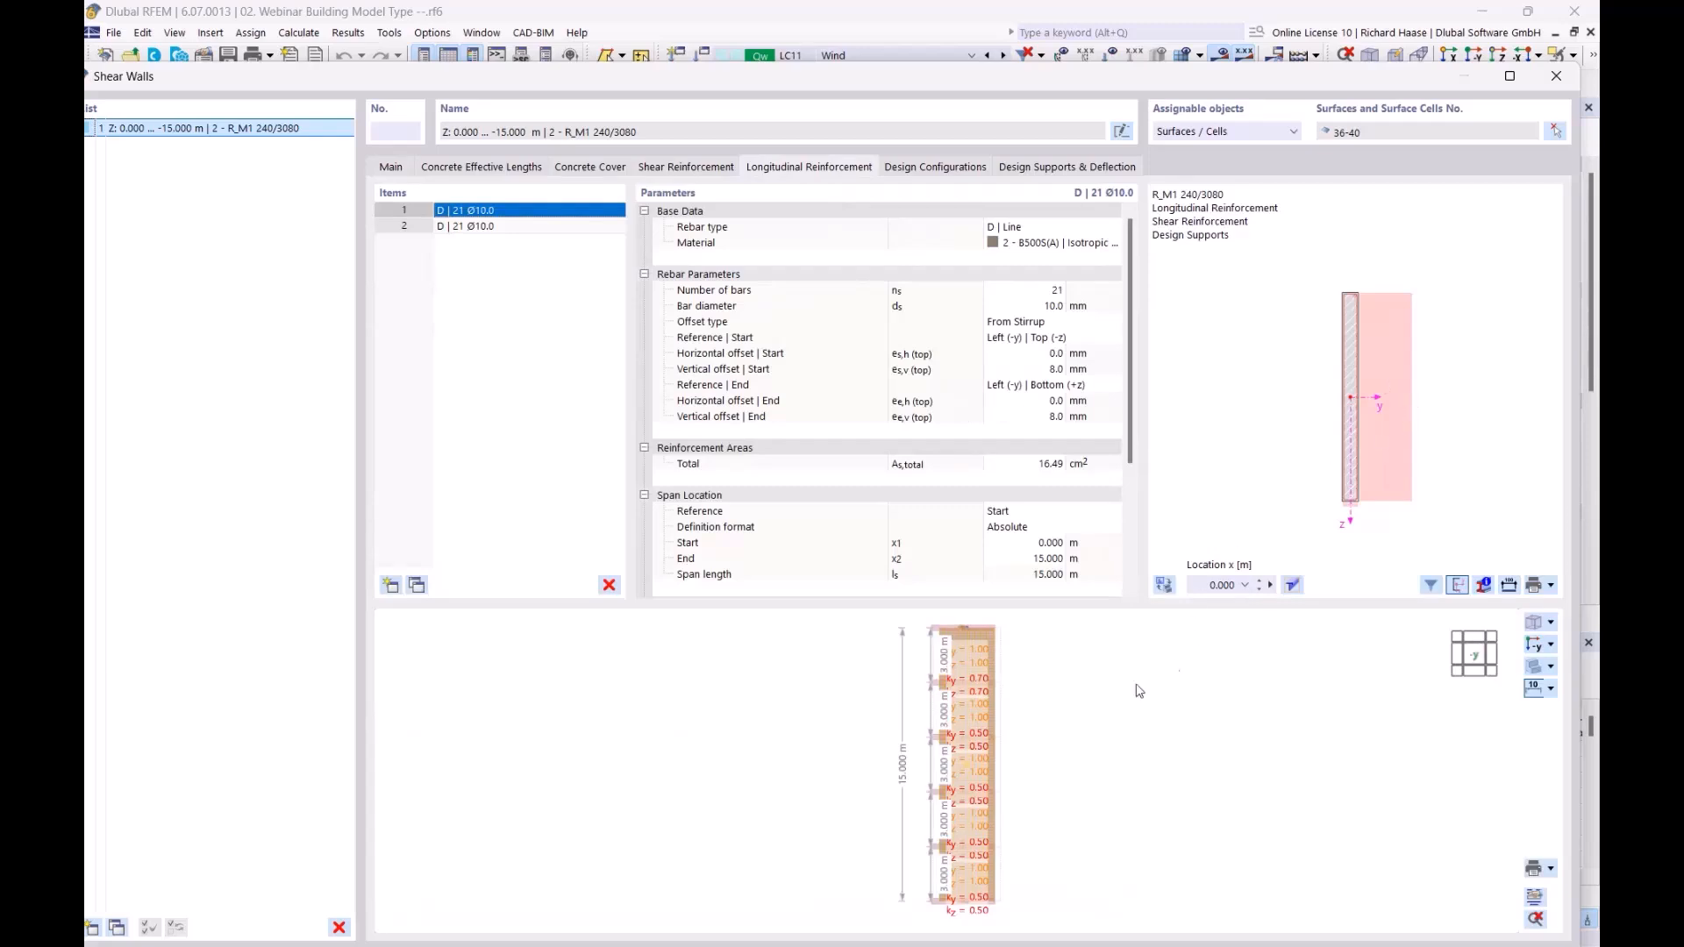
scroll(1058, 719, "up", 2)
middle_click_drag(1026, 724, 808, 752, "ctrl")
scroll(925, 709, "up", 3)
scroll(1008, 727, "down", 3)
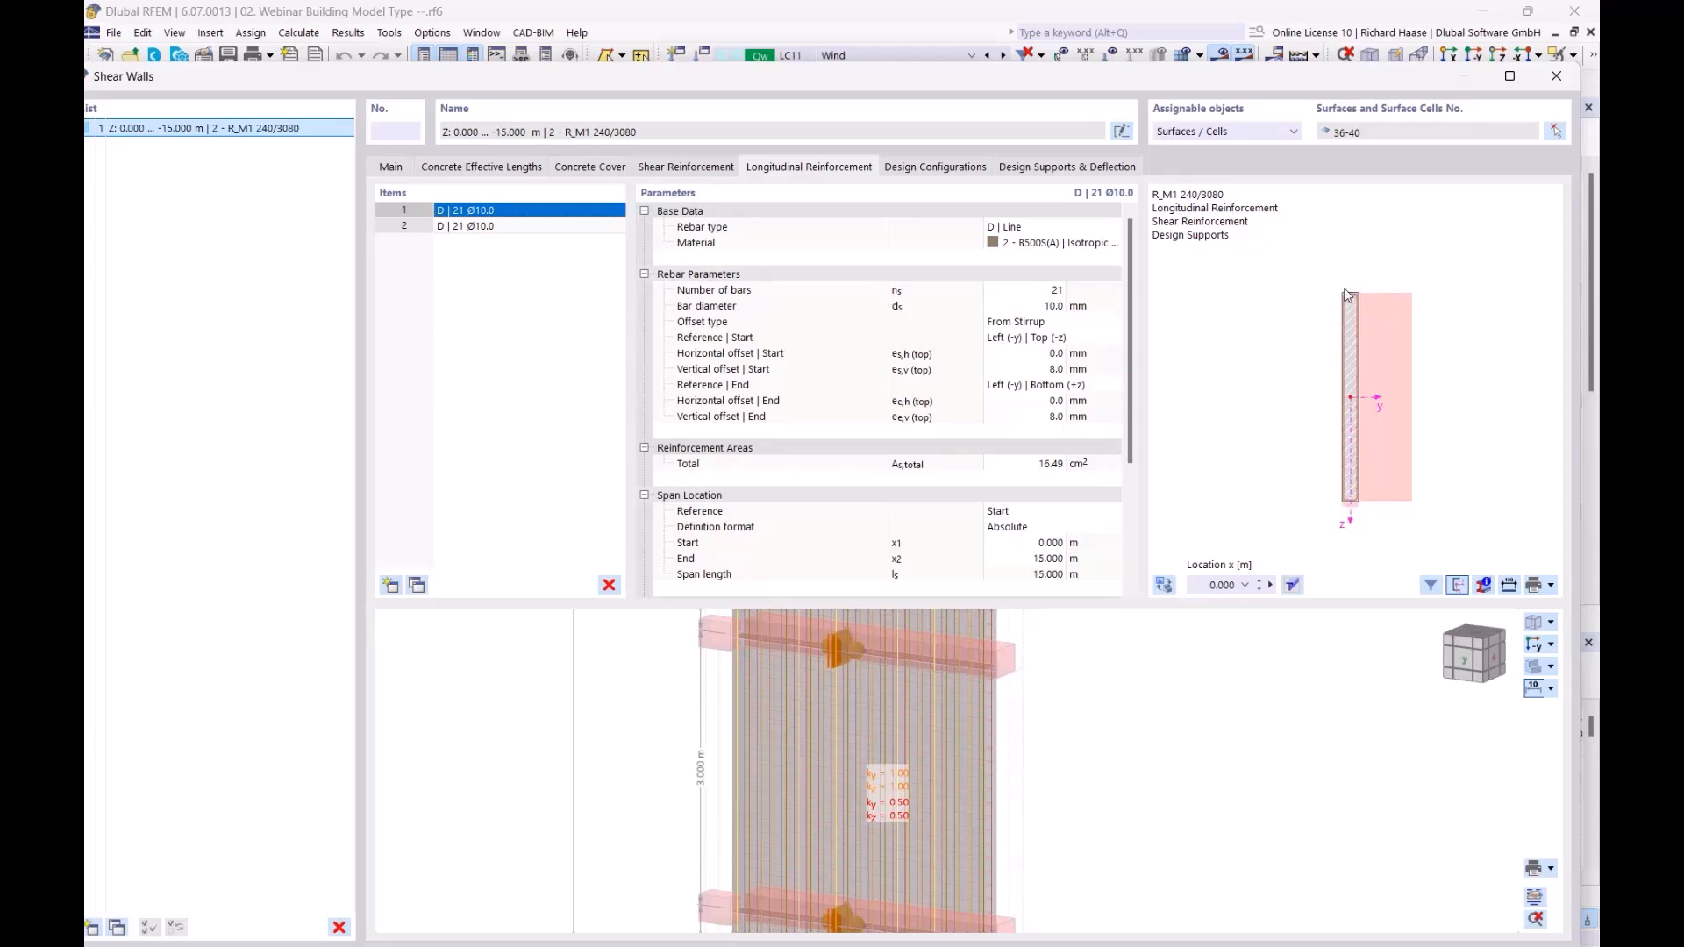
Step: Examine the longitudinal rebar parameters and the R_M1 240/3080 cross-section preview, and close the shear wall properties
scroll(1368, 336, "up", 2)
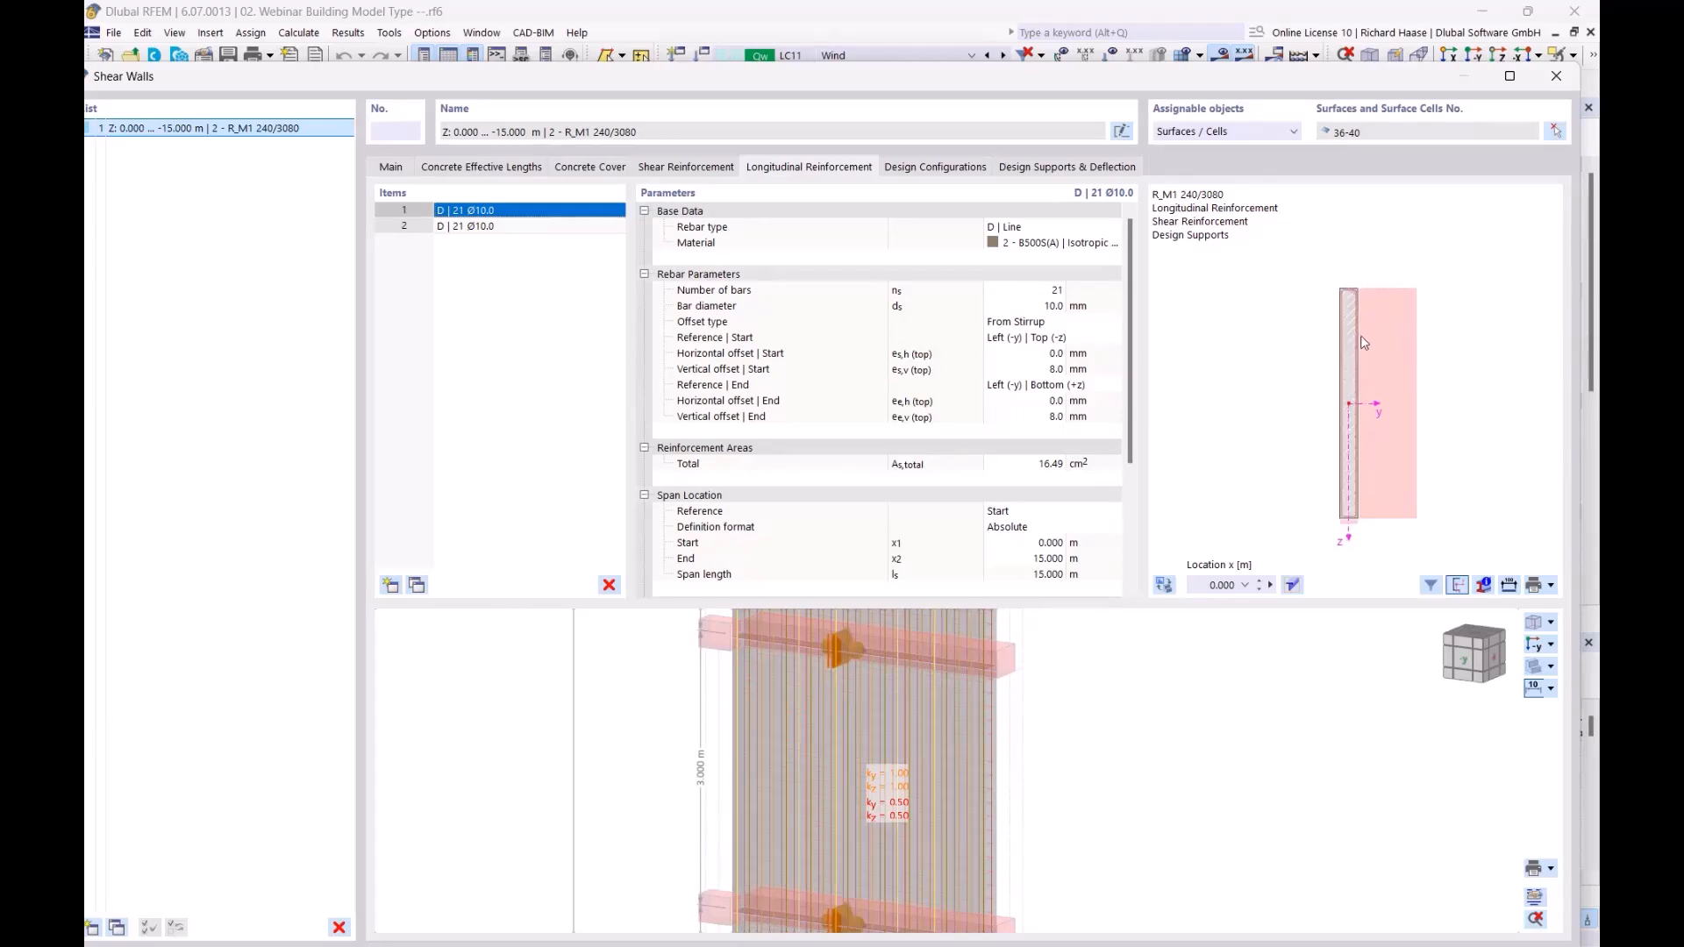
middle_click_drag(1368, 337, 1411, 312)
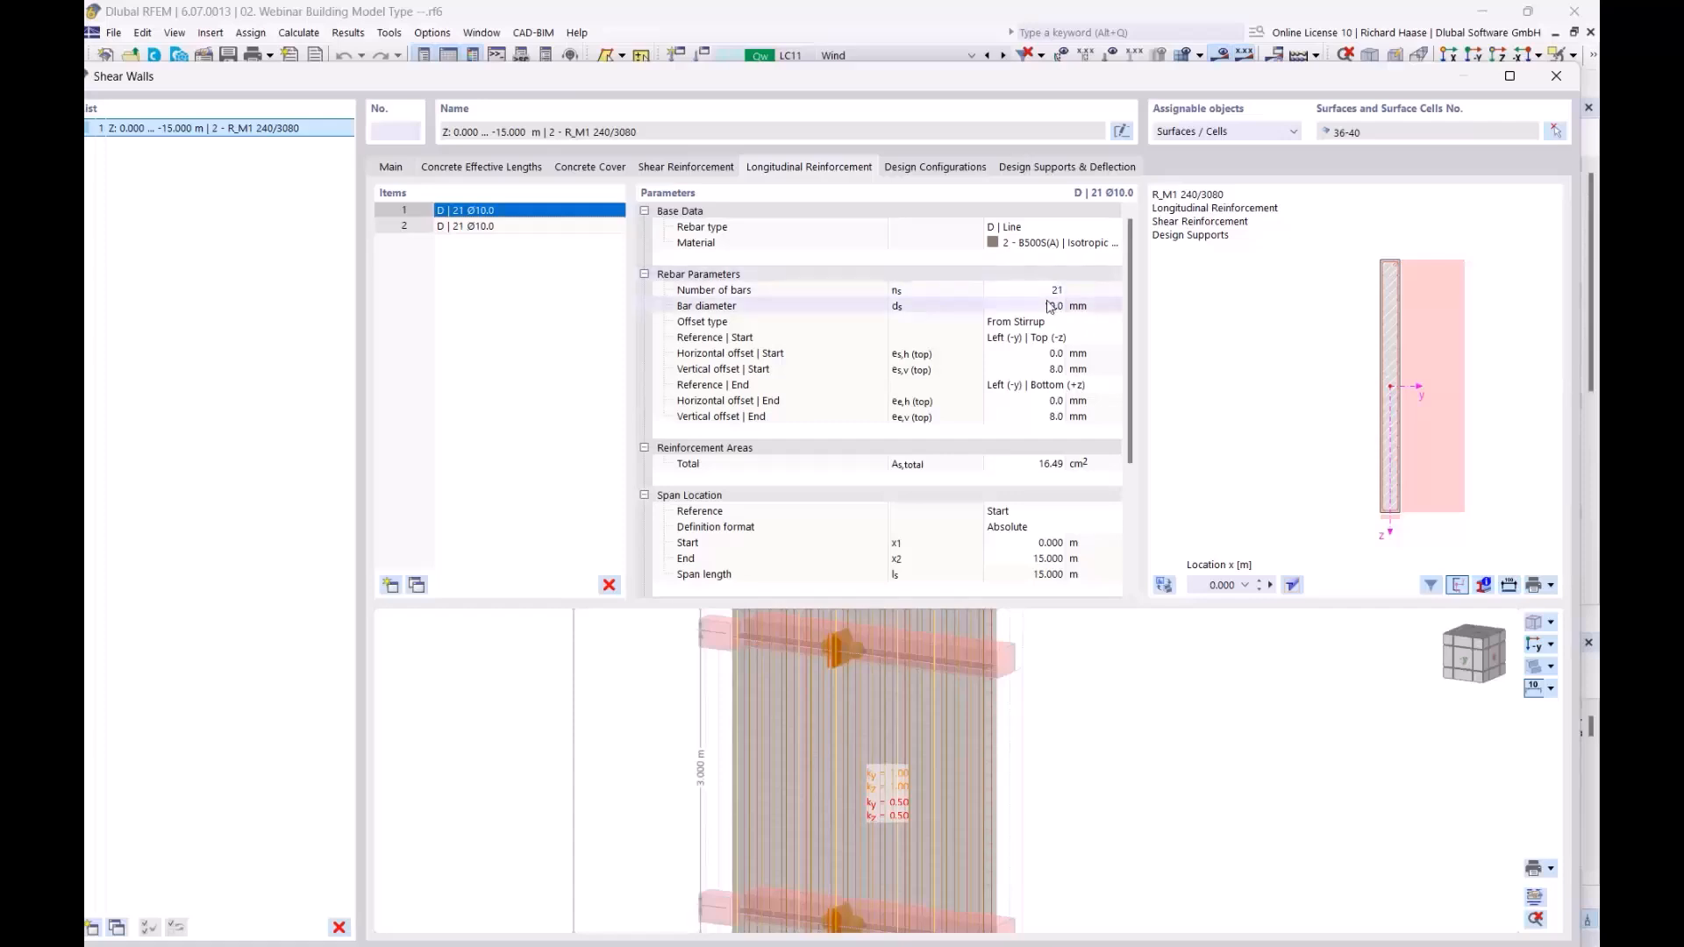
scroll(1338, 431, "down", 1)
middle_click_drag(1325, 437, 1241, 425)
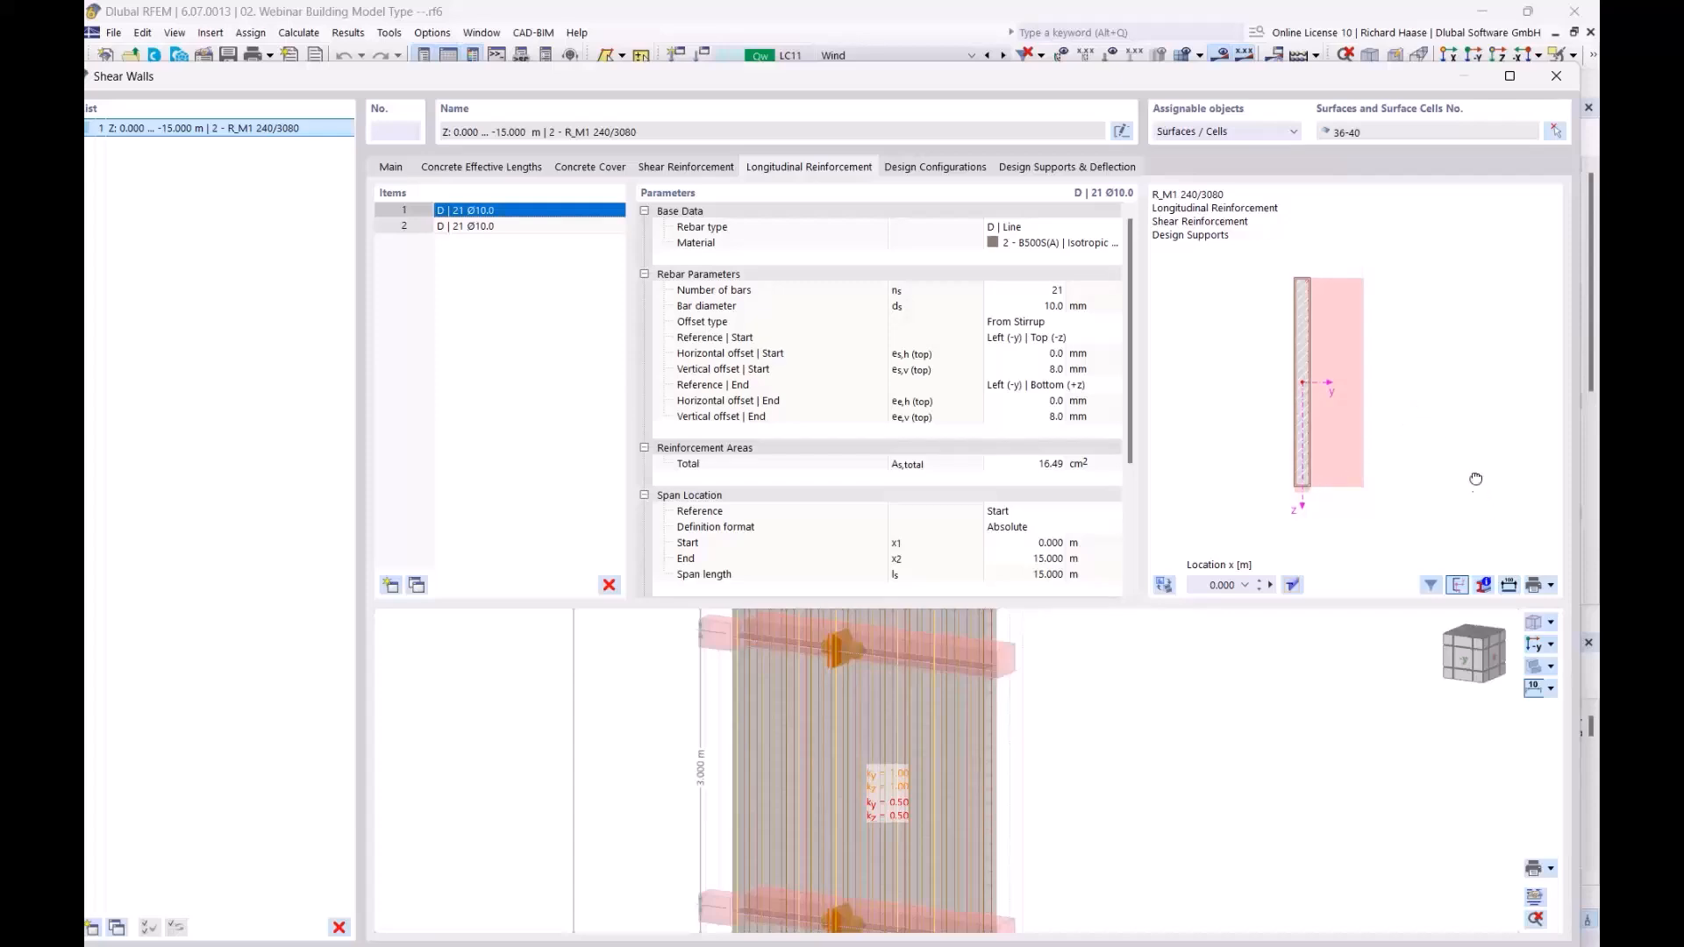
middle_click_drag(1476, 487, 1464, 457)
middle_click_drag(1276, 290, 1365, 350)
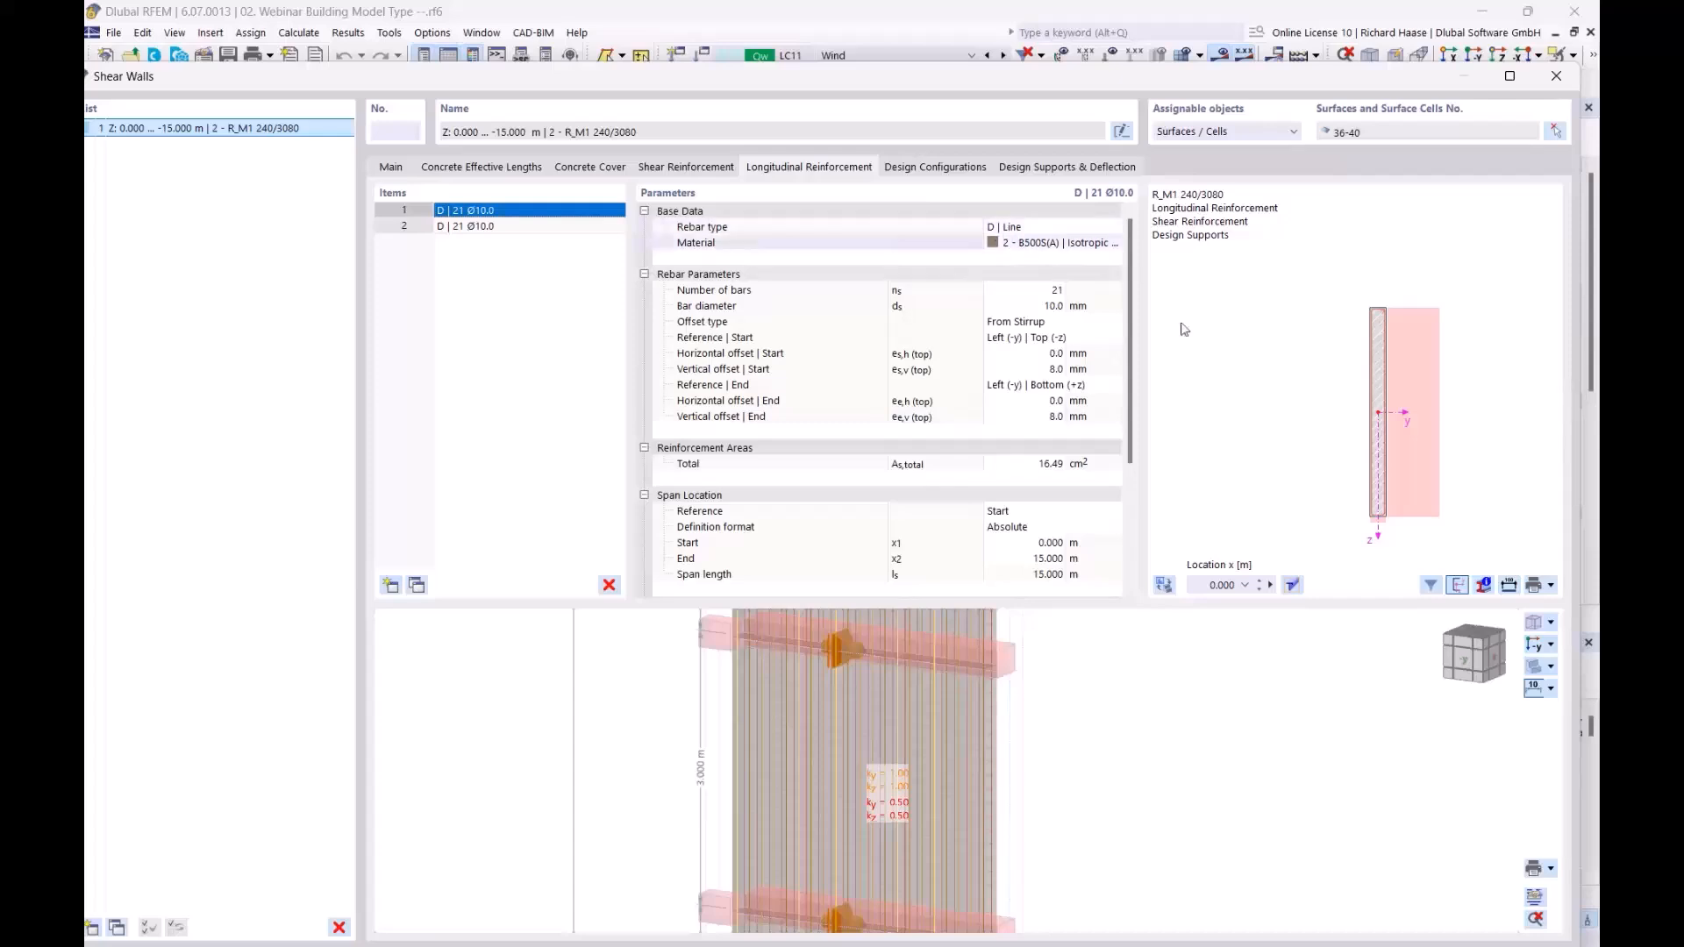
middle_click_drag(1297, 494, 1218, 478)
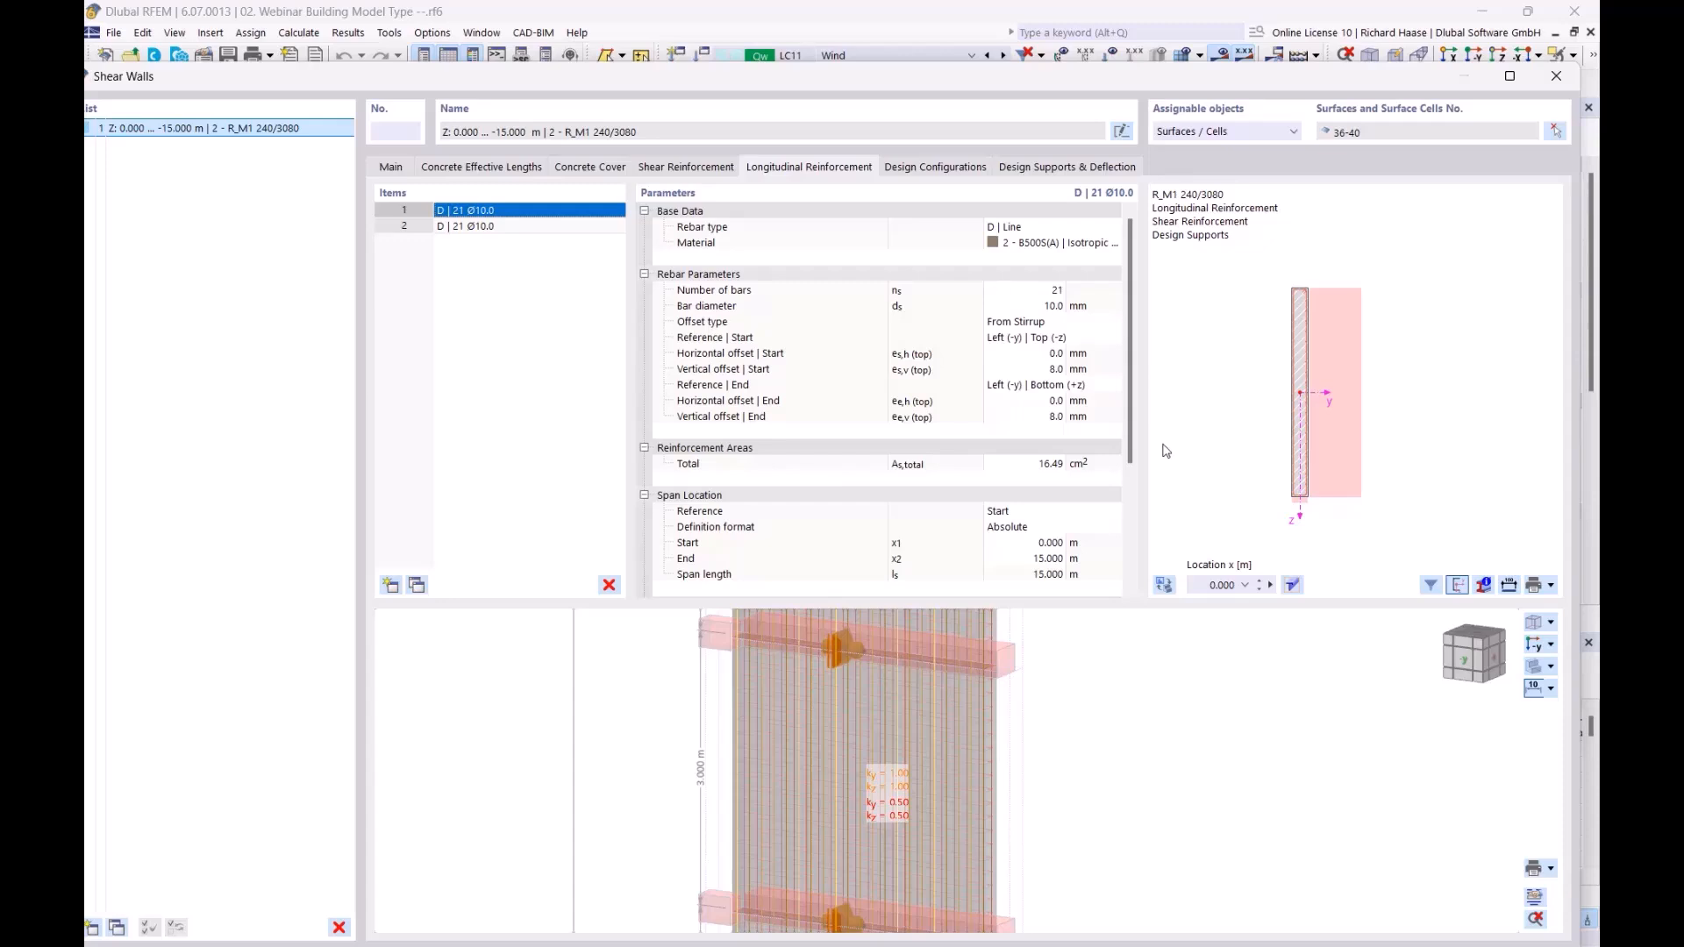
left_click(1558, 78)
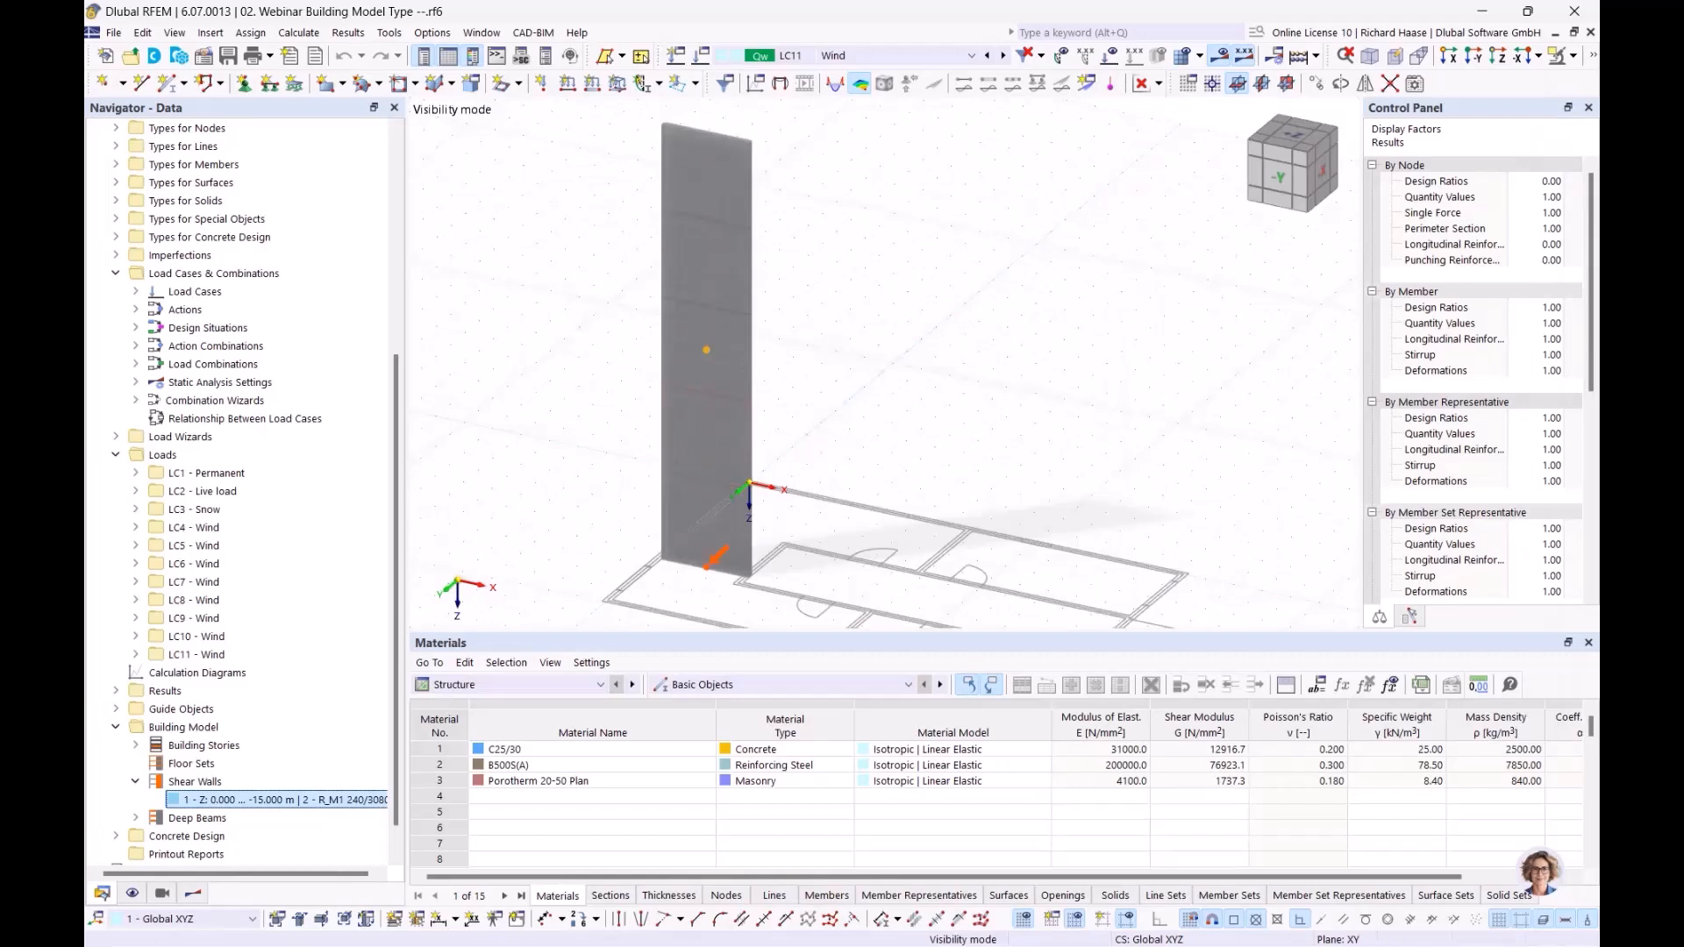
Step: Switch the navigator to the shear wall design results, show the Concrete Design result tables and look through the available table categories
mouse_move(912, 327)
middle_mouse_down()
mouse_move(877, 283)
mouse_move(891, 304)
middle_mouse_up()
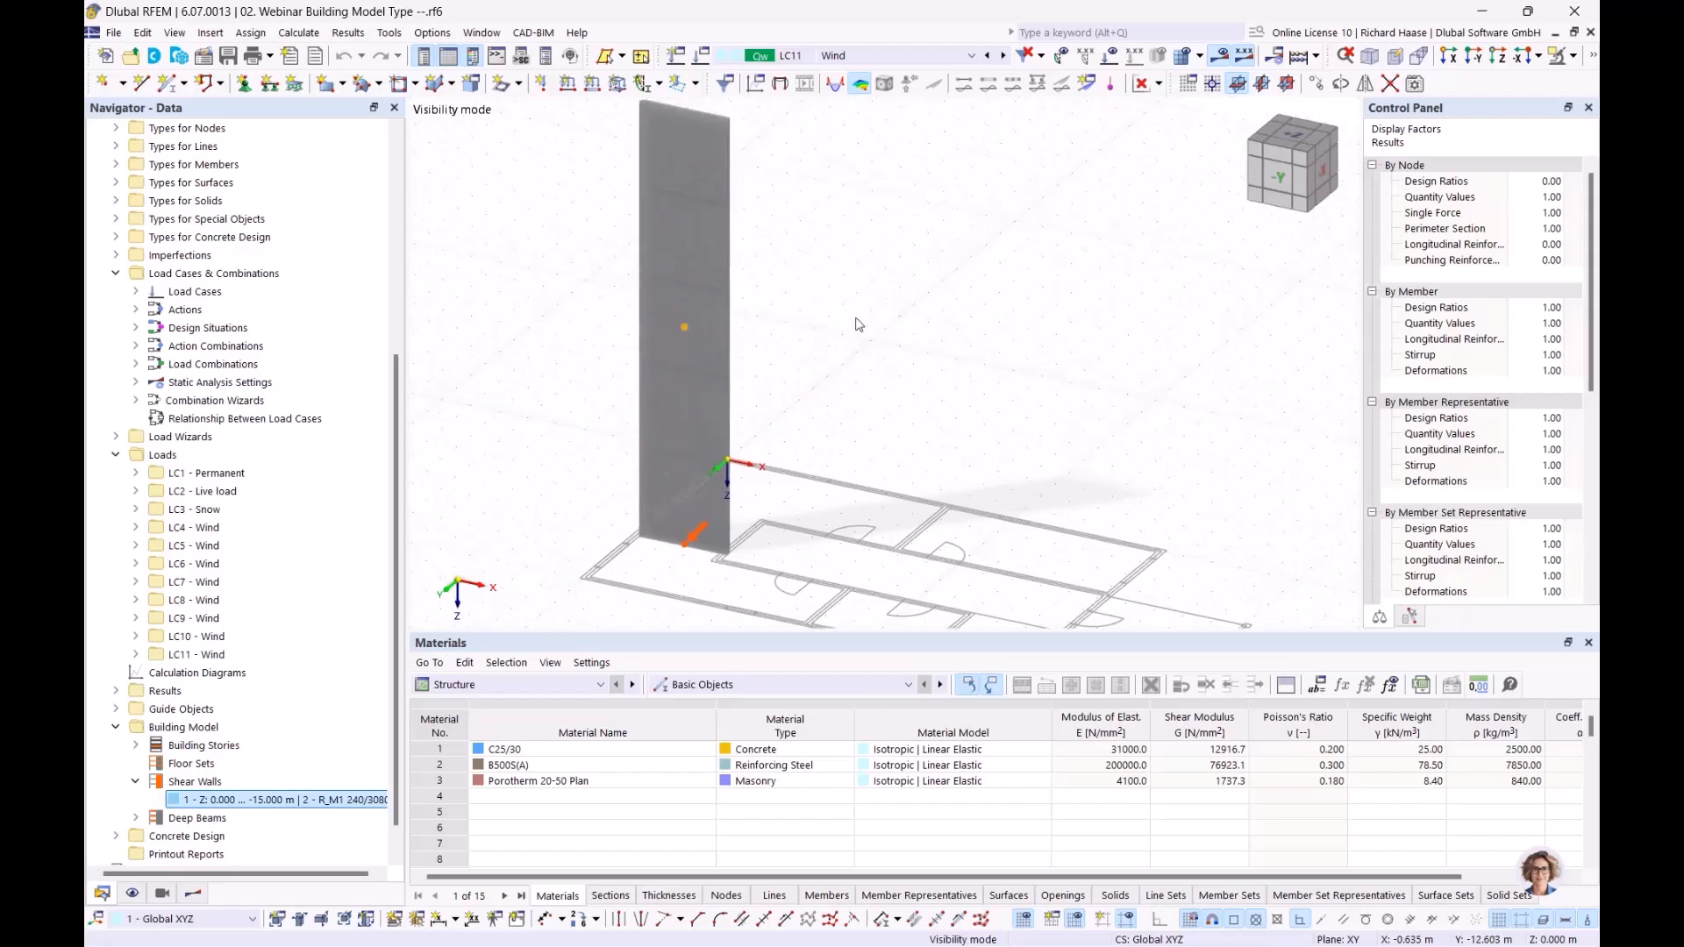
left_click(194, 894)
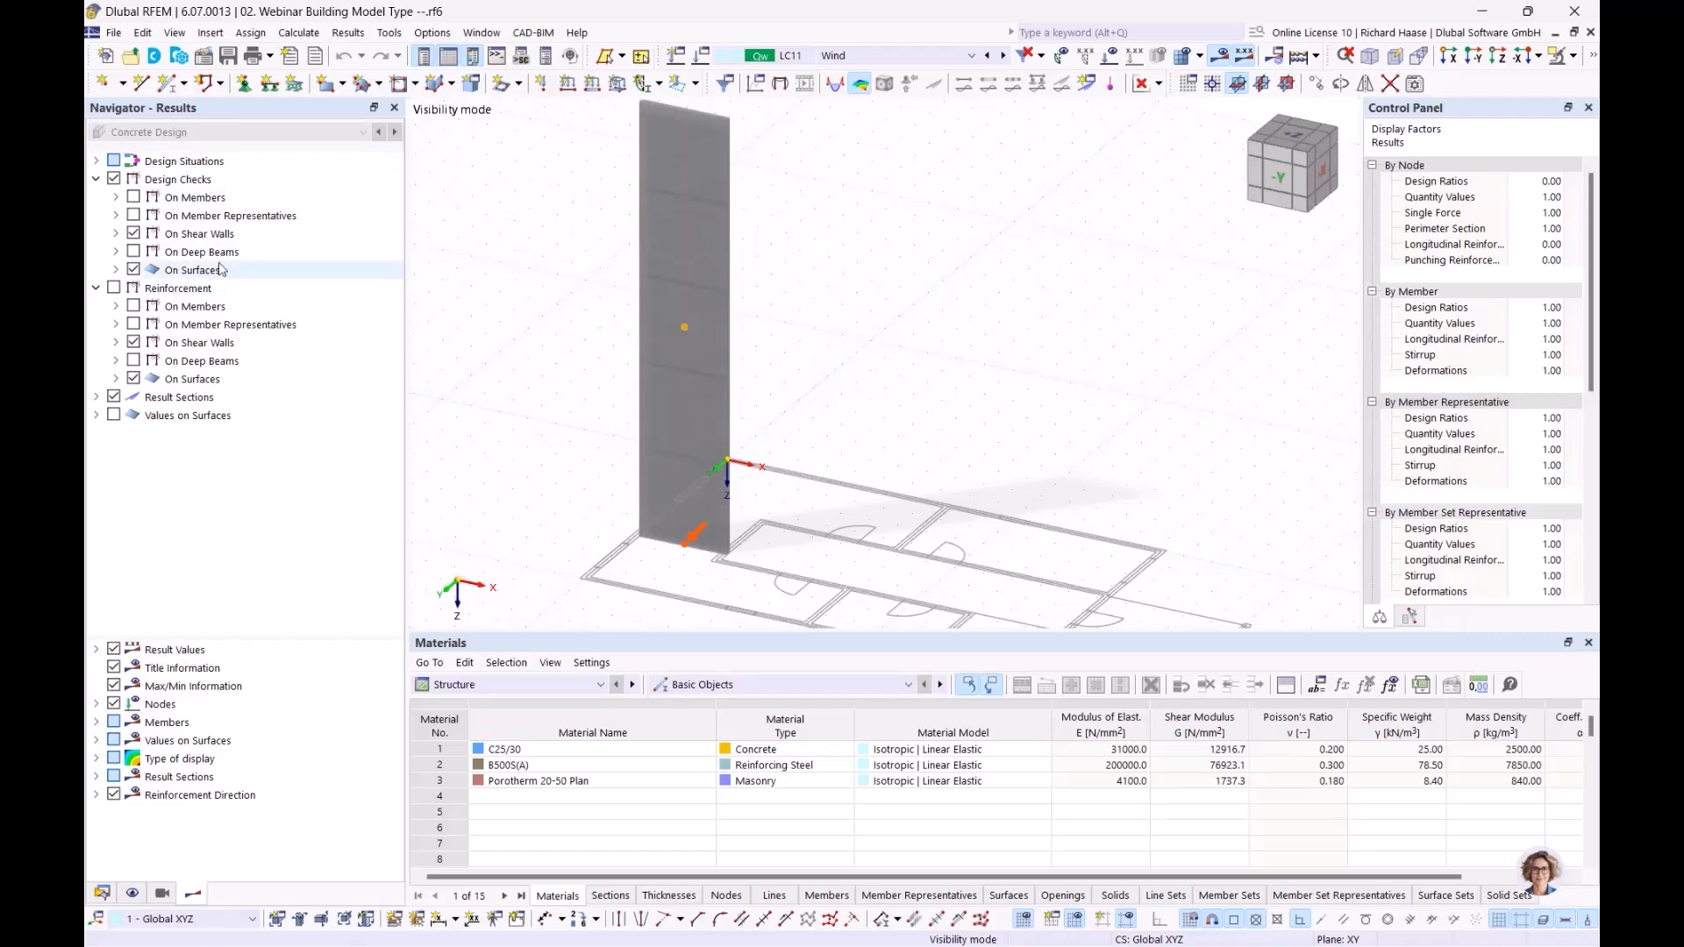
left_click(229, 239)
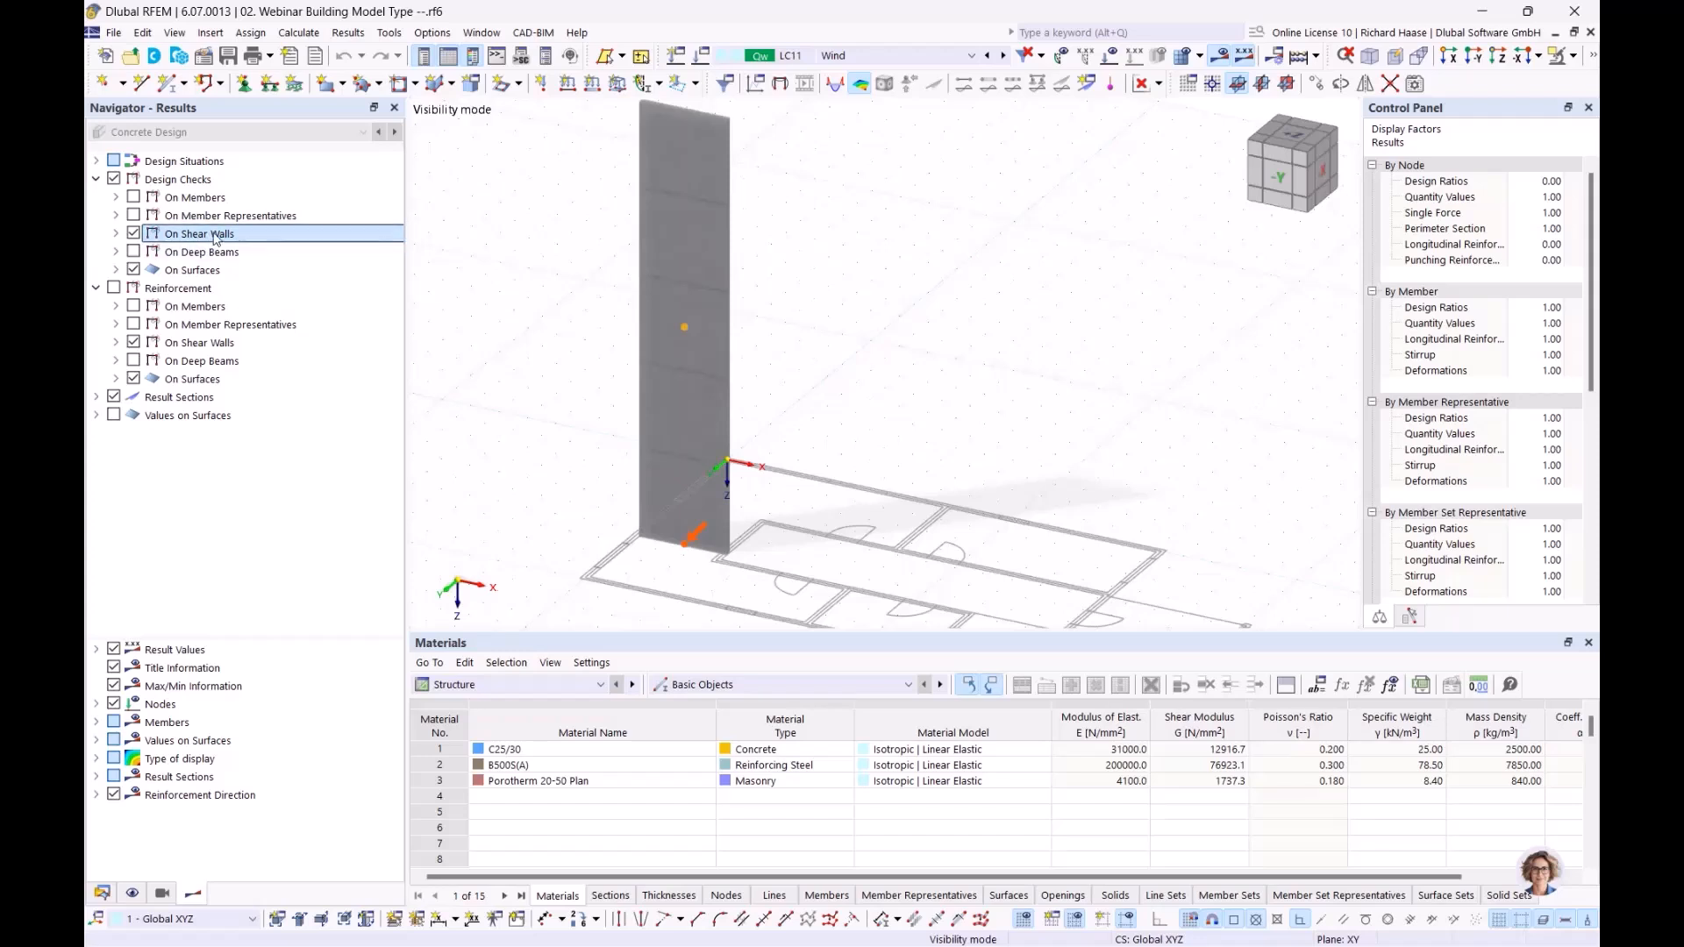
left_click(693, 684)
left_click(526, 684)
left_click(473, 811)
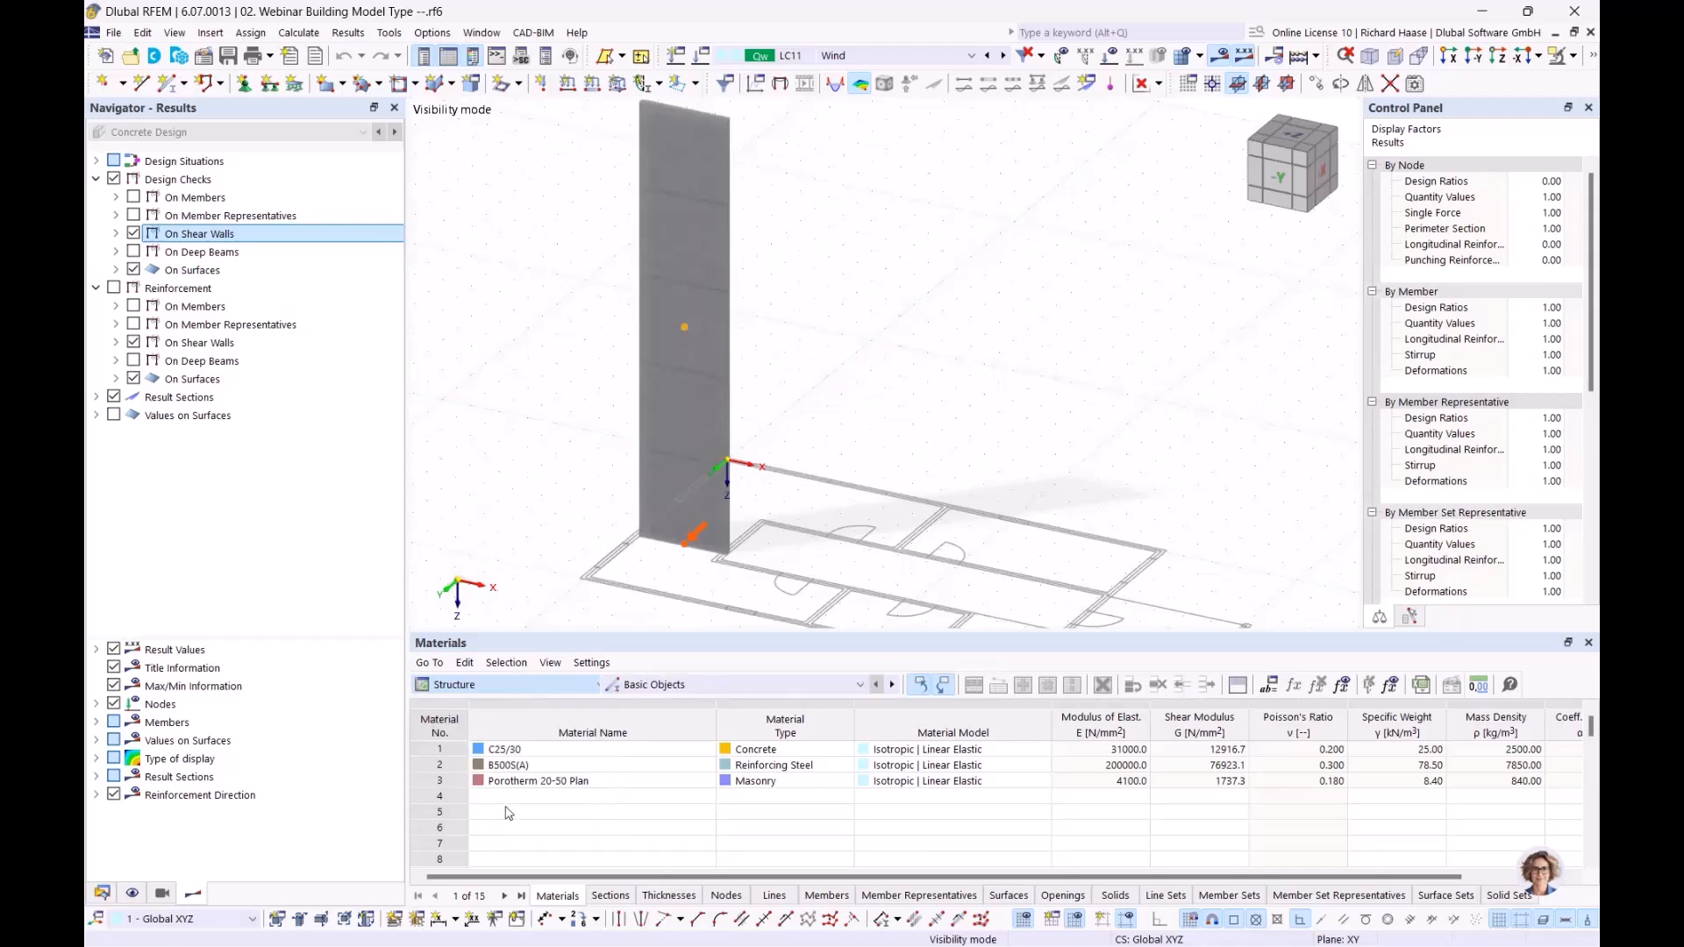
left_click(714, 687)
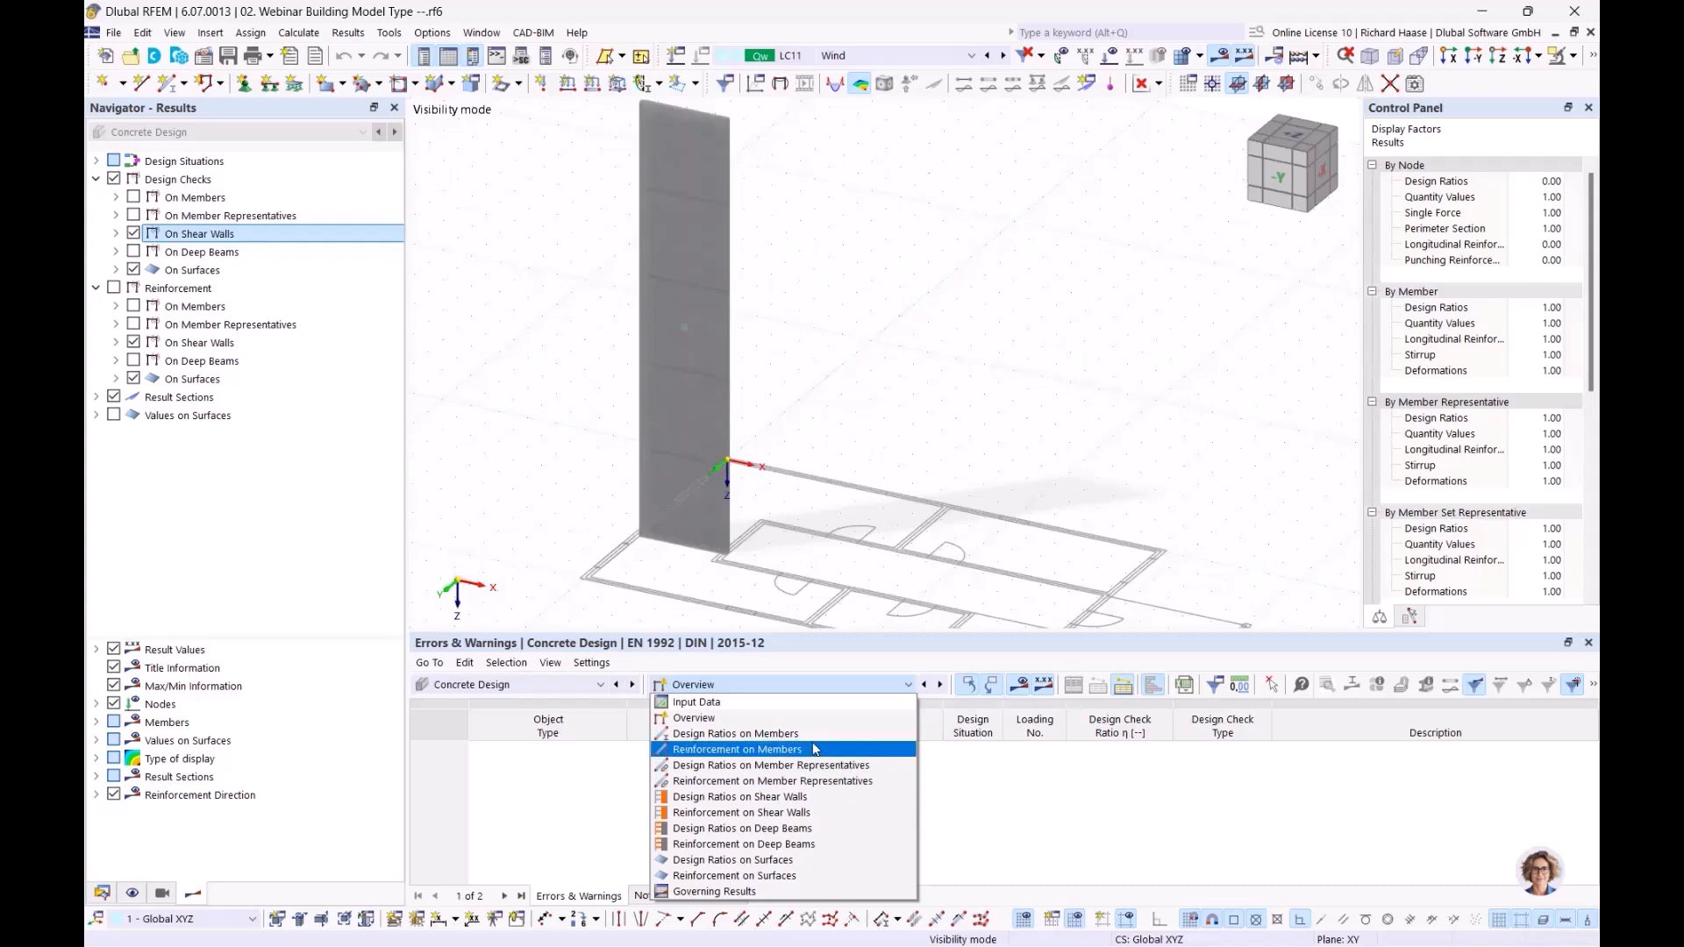
left_click(1012, 421)
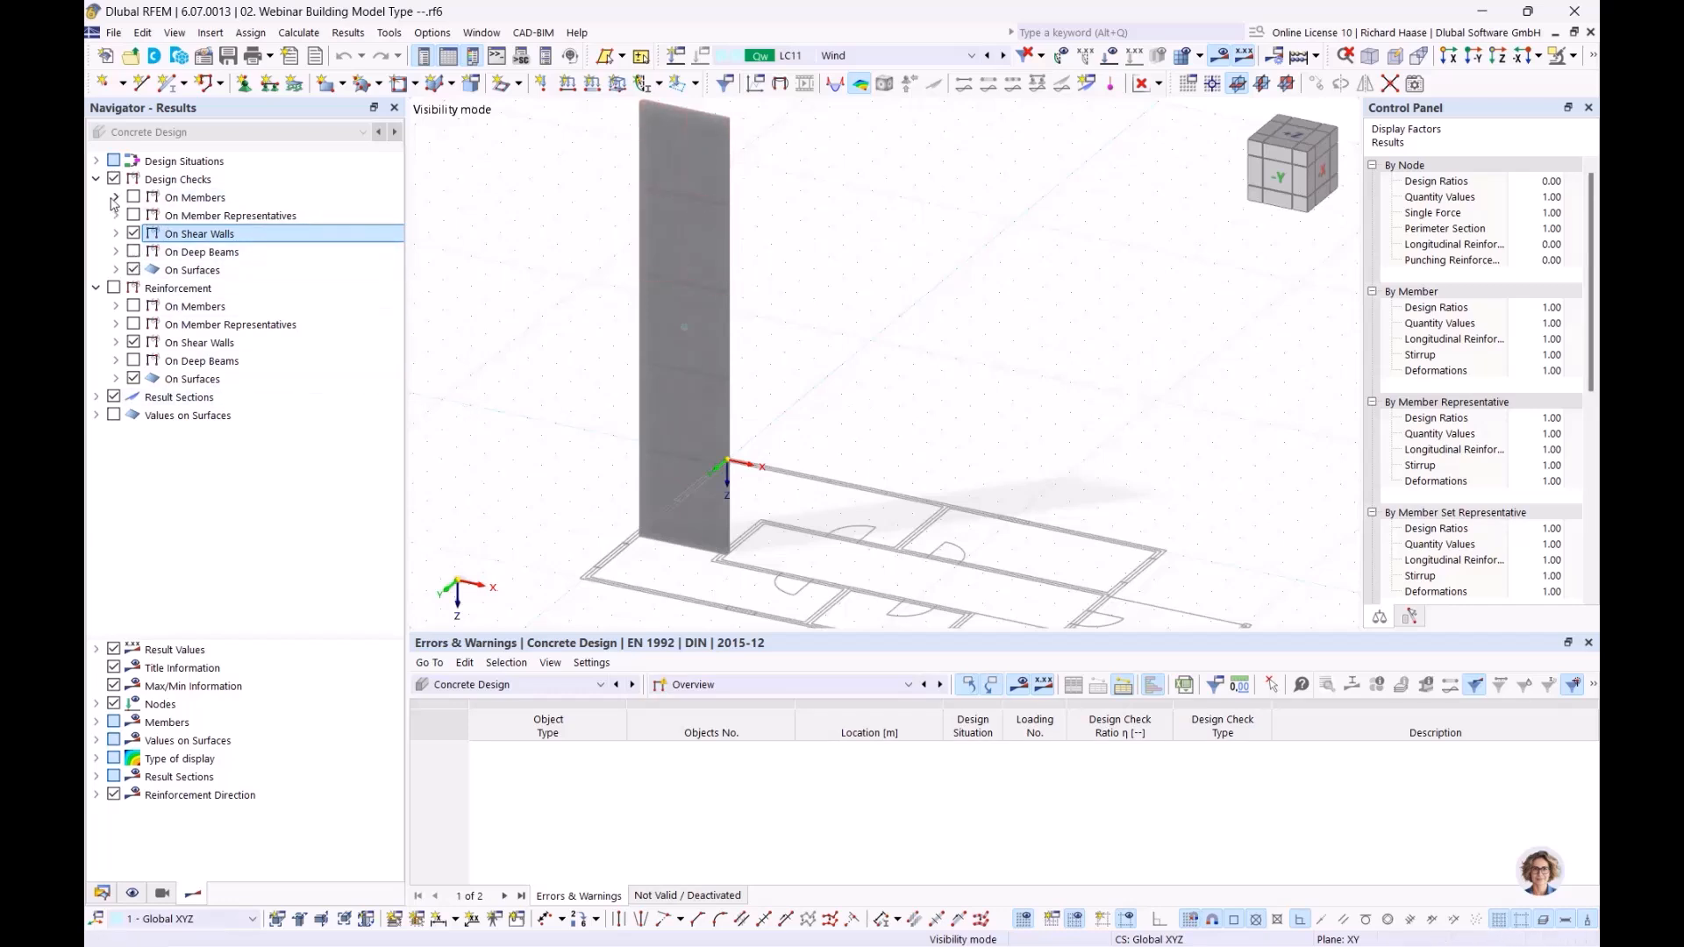
Step: Display the axial force NEd of ultimate limit state check UL0100 on the shear wall, examine its diagram and hide it again
left_click(116, 233)
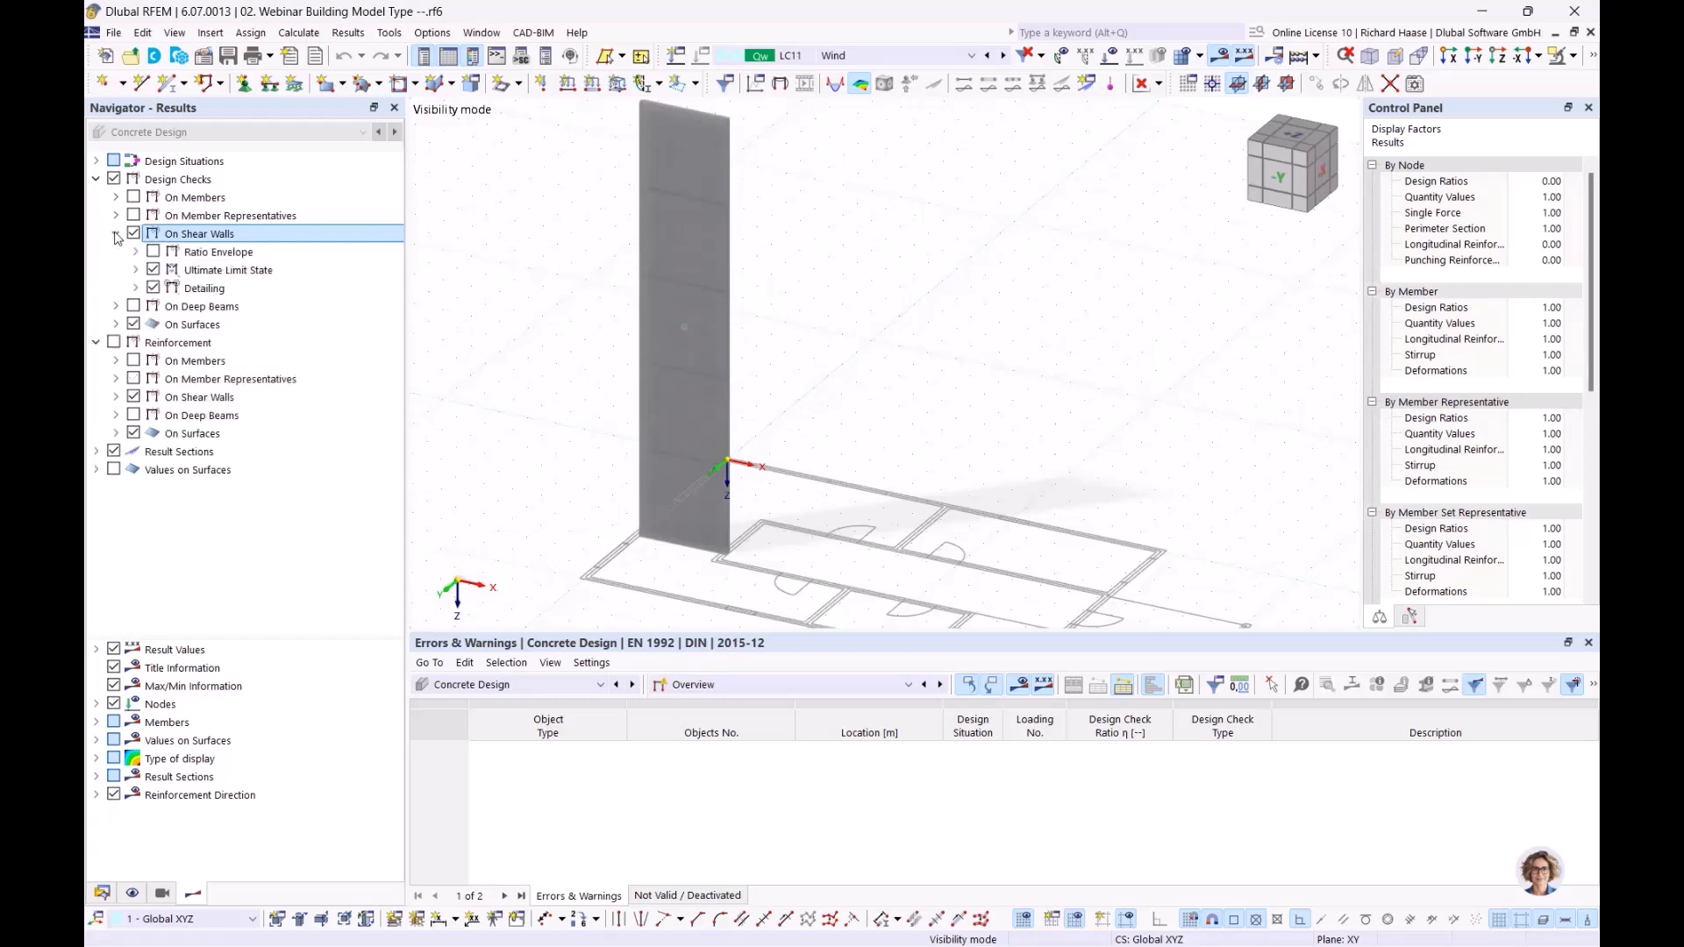
left_click(136, 270)
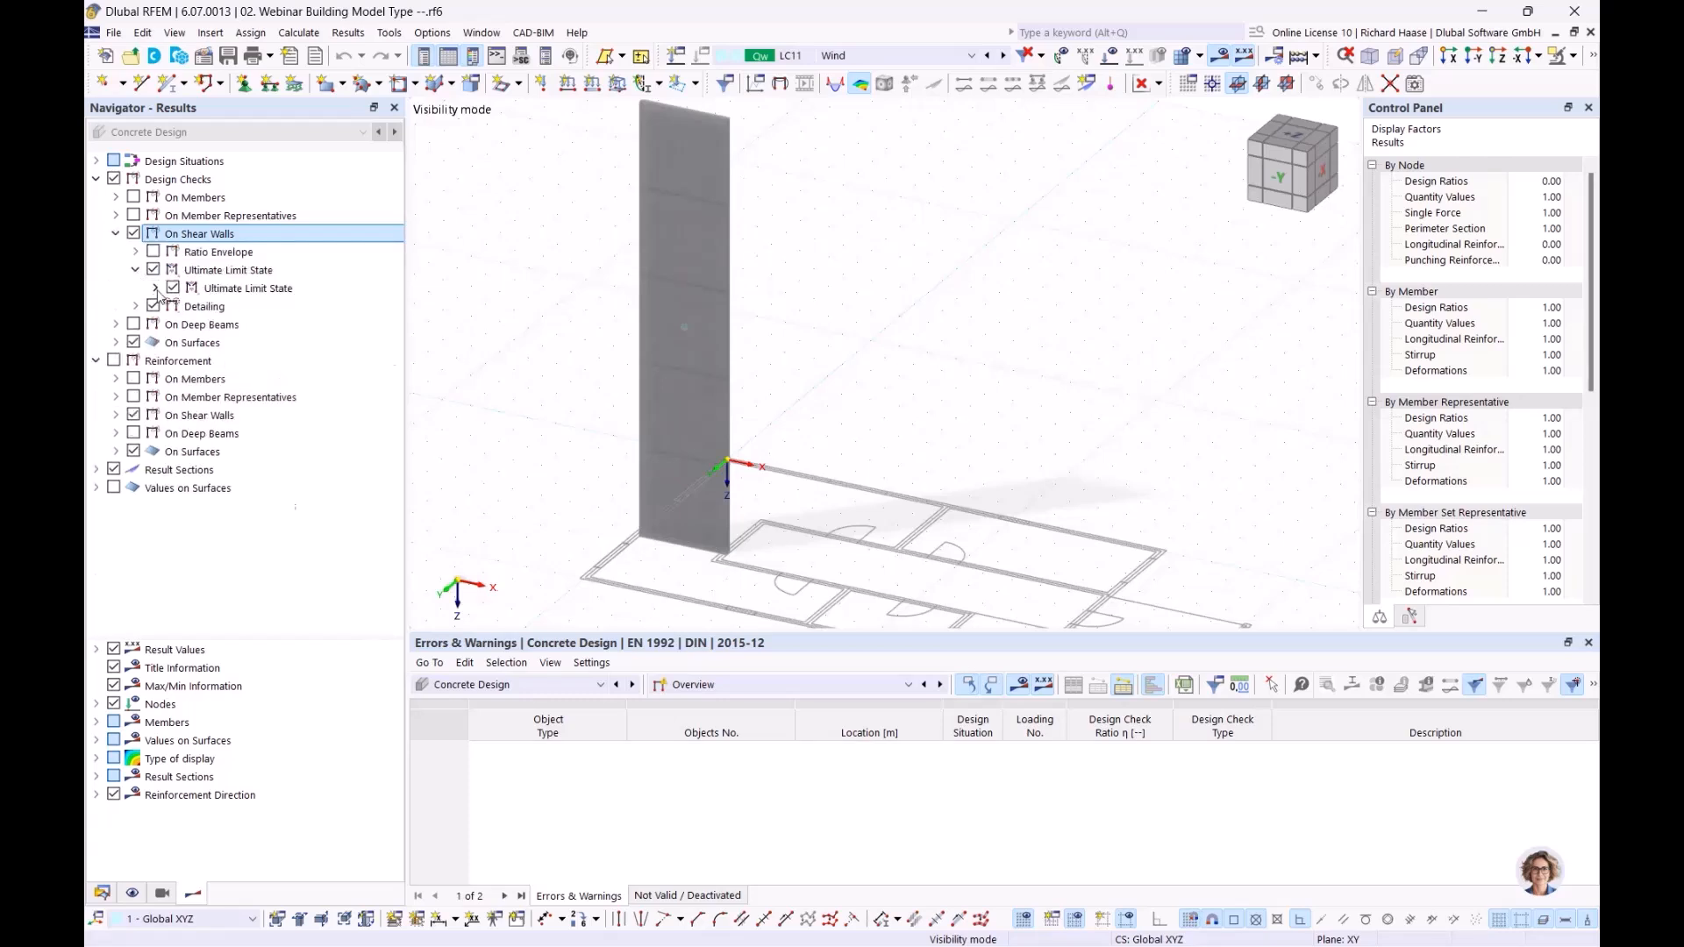
left_click(155, 287)
left_click(174, 307)
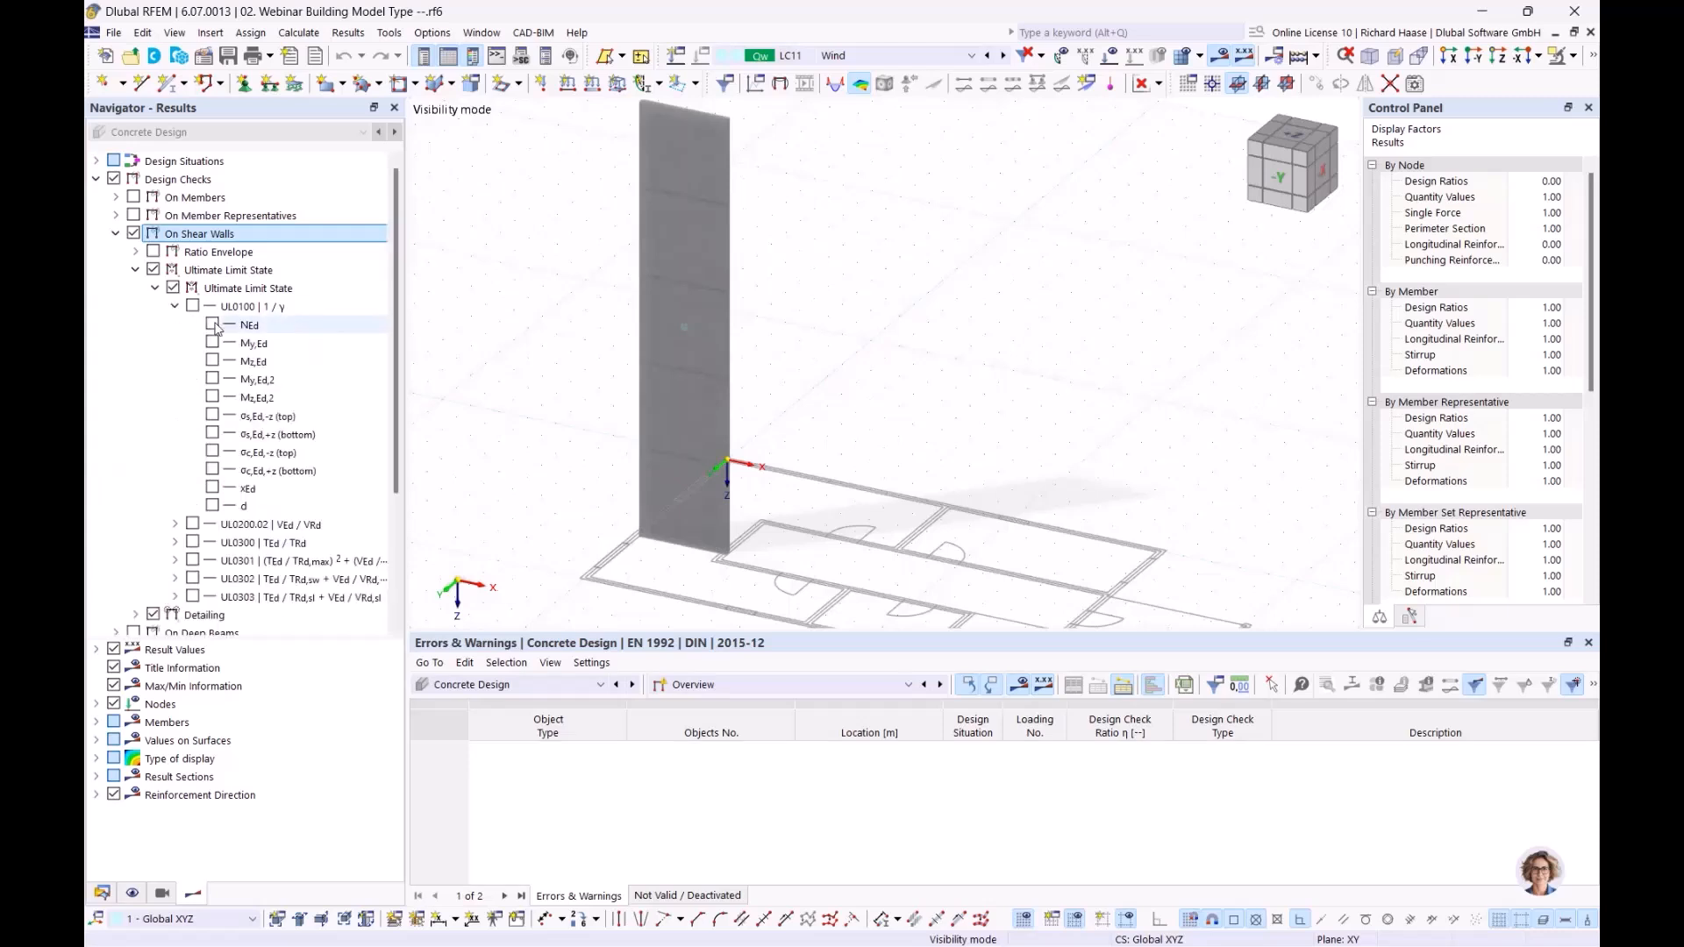
left_click(212, 324)
middle_click_drag(921, 492, 964, 472, "ctrl")
scroll(868, 308, "up", 1)
scroll(868, 308, "down", 3)
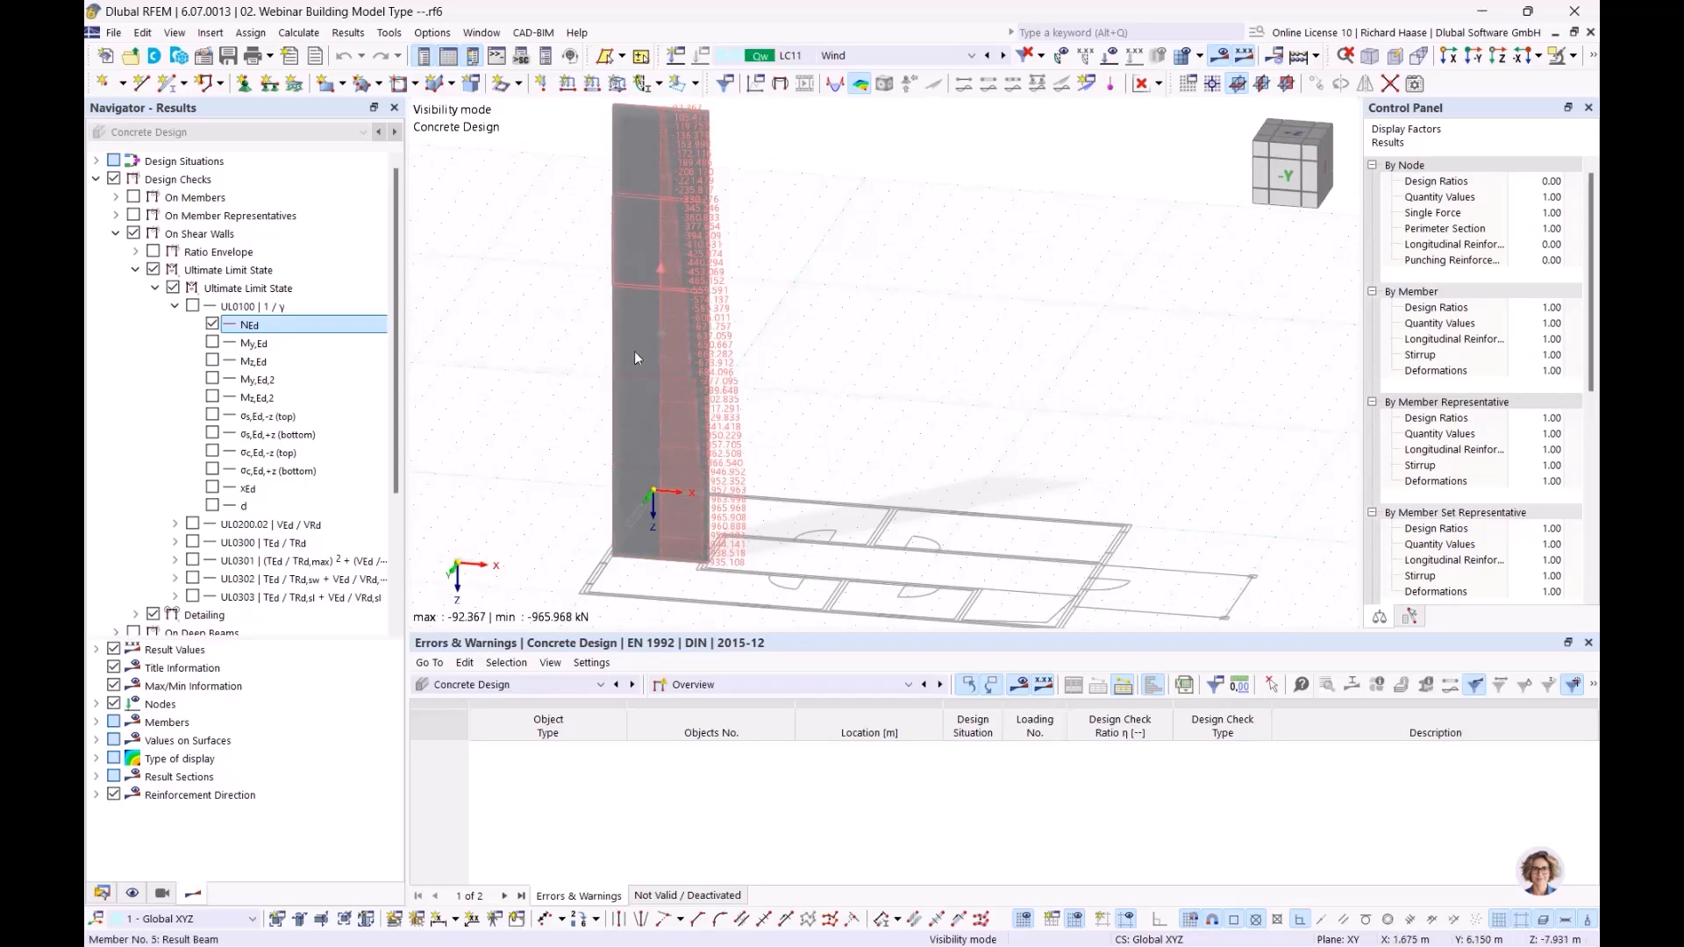
left_click(213, 324)
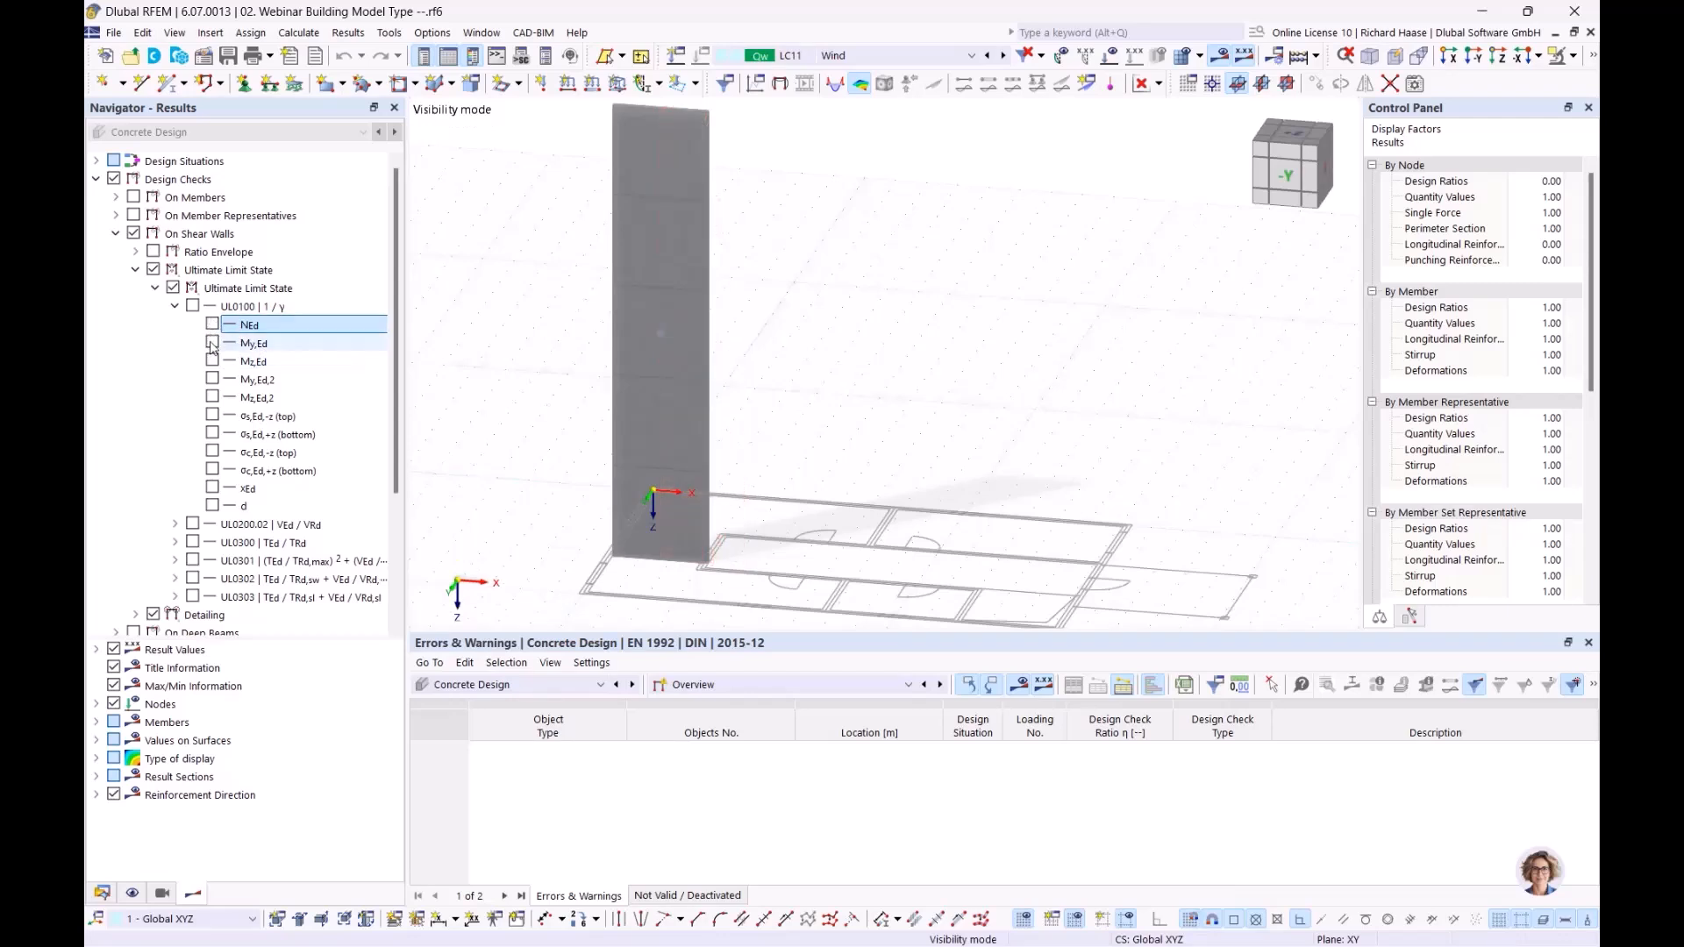
Step: Display the bending moment My,Ed of check UL0100 on the shear wall, examine it over the wall's height and turn it off
left_click(213, 342)
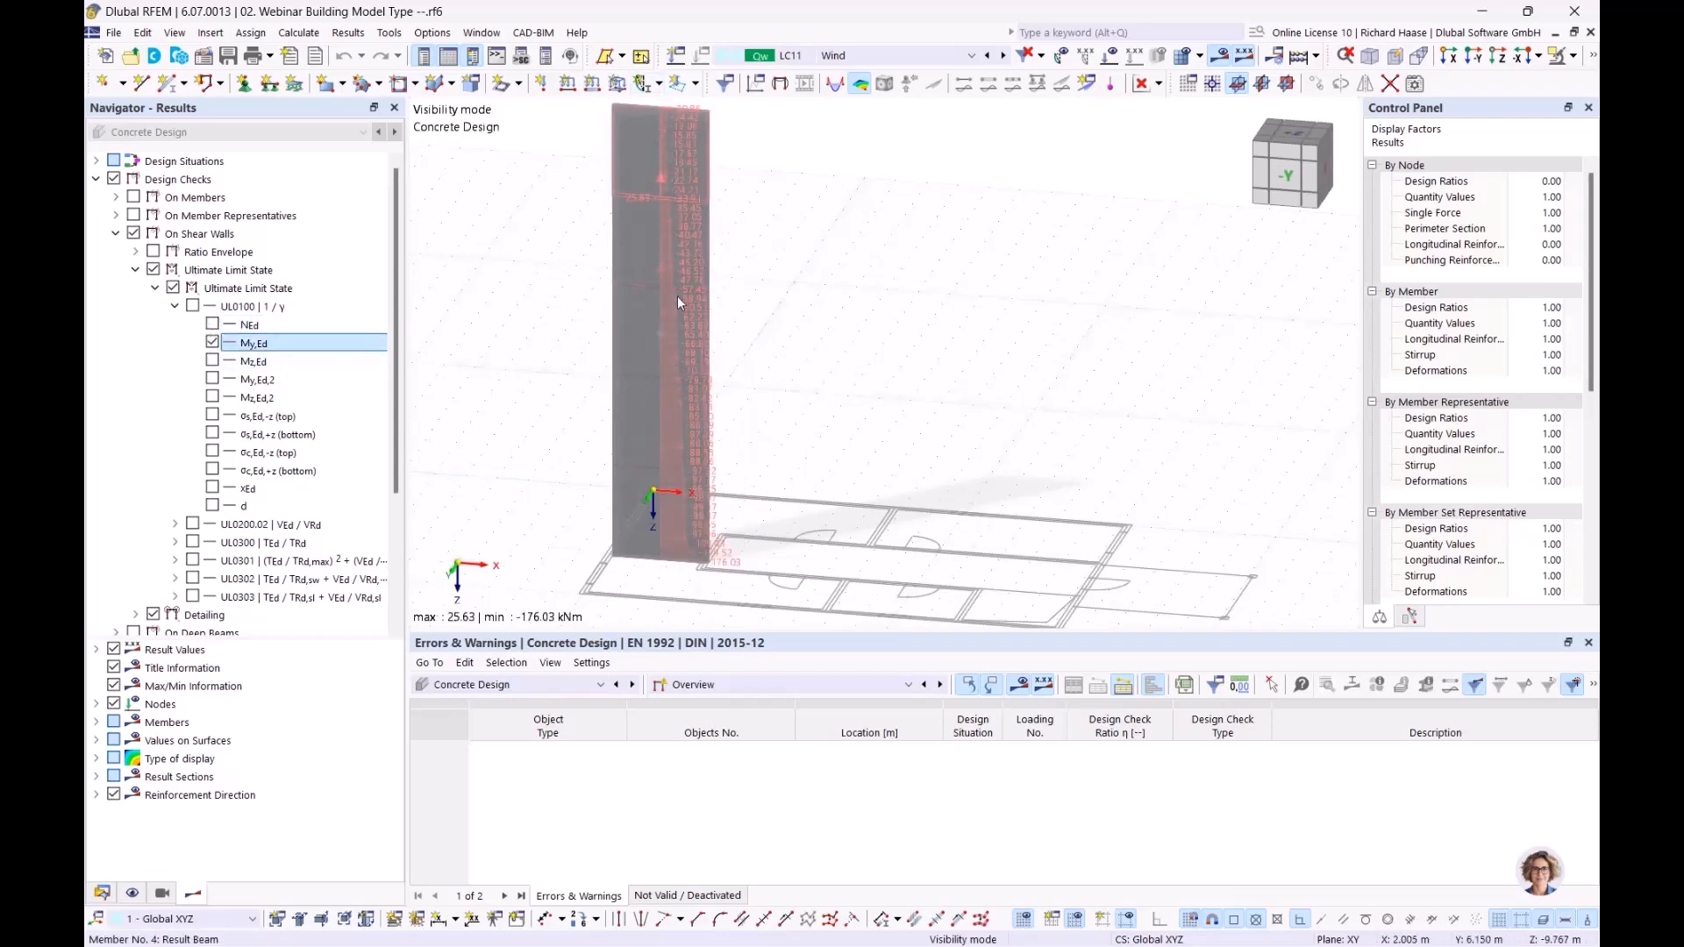
scroll(758, 562, "up", 1)
middle_click_drag(772, 558, 734, 564, "ctrl")
scroll(702, 528, "up", 1)
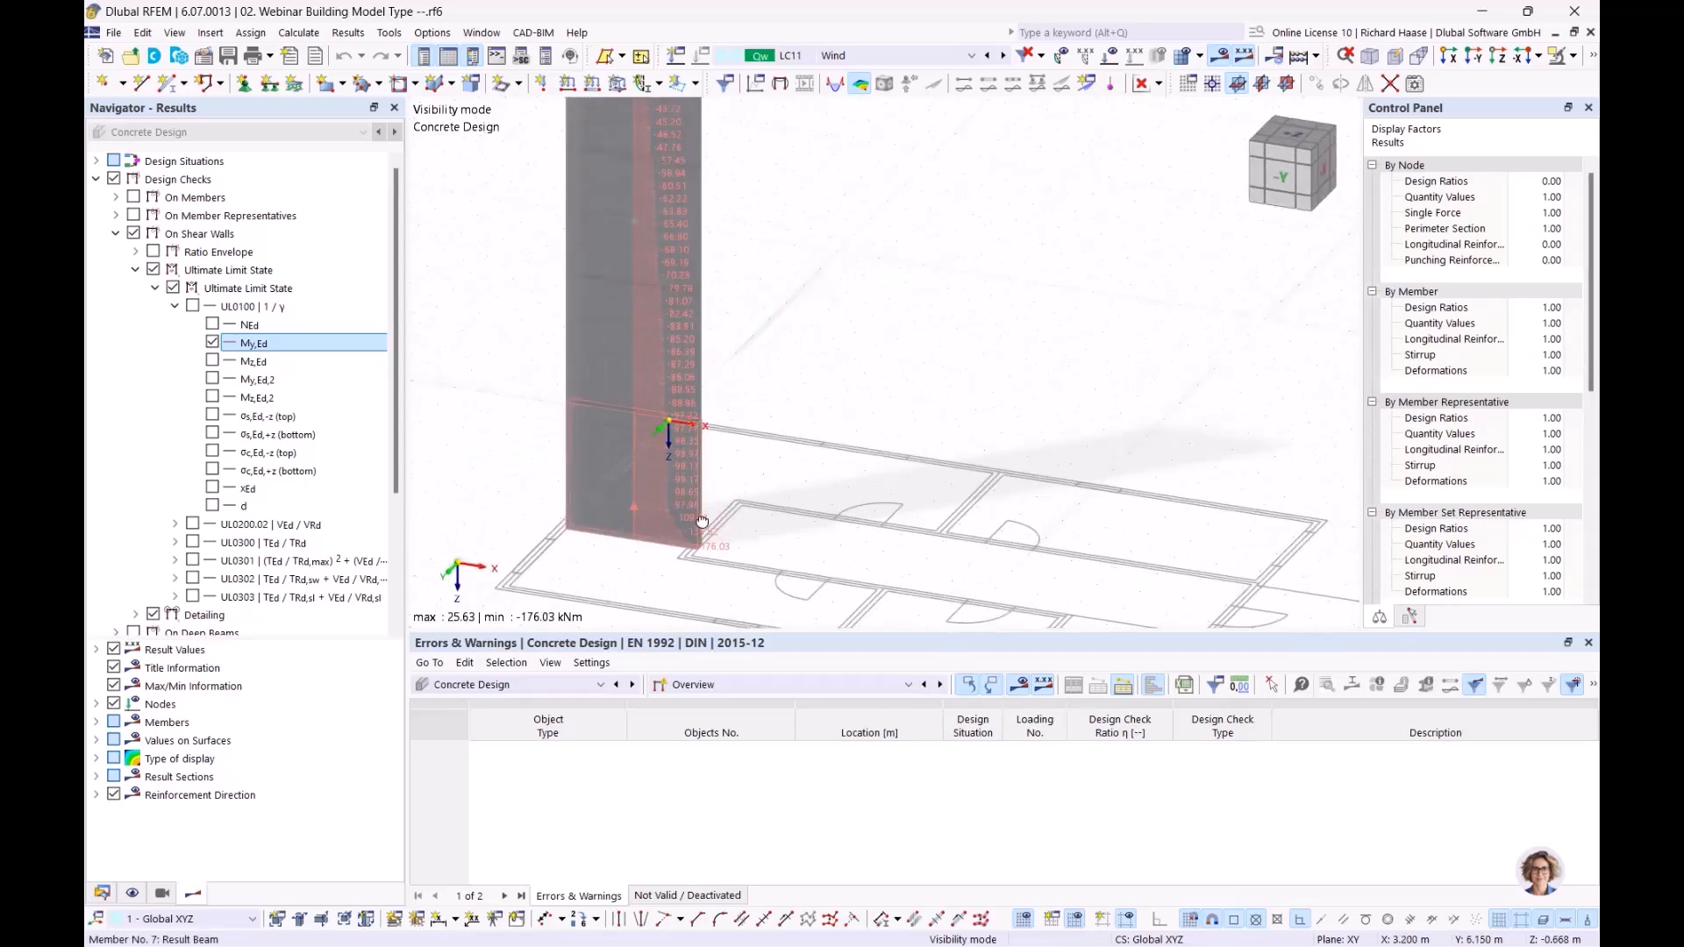
middle_click_drag(791, 472, 794, 479, "ctrl")
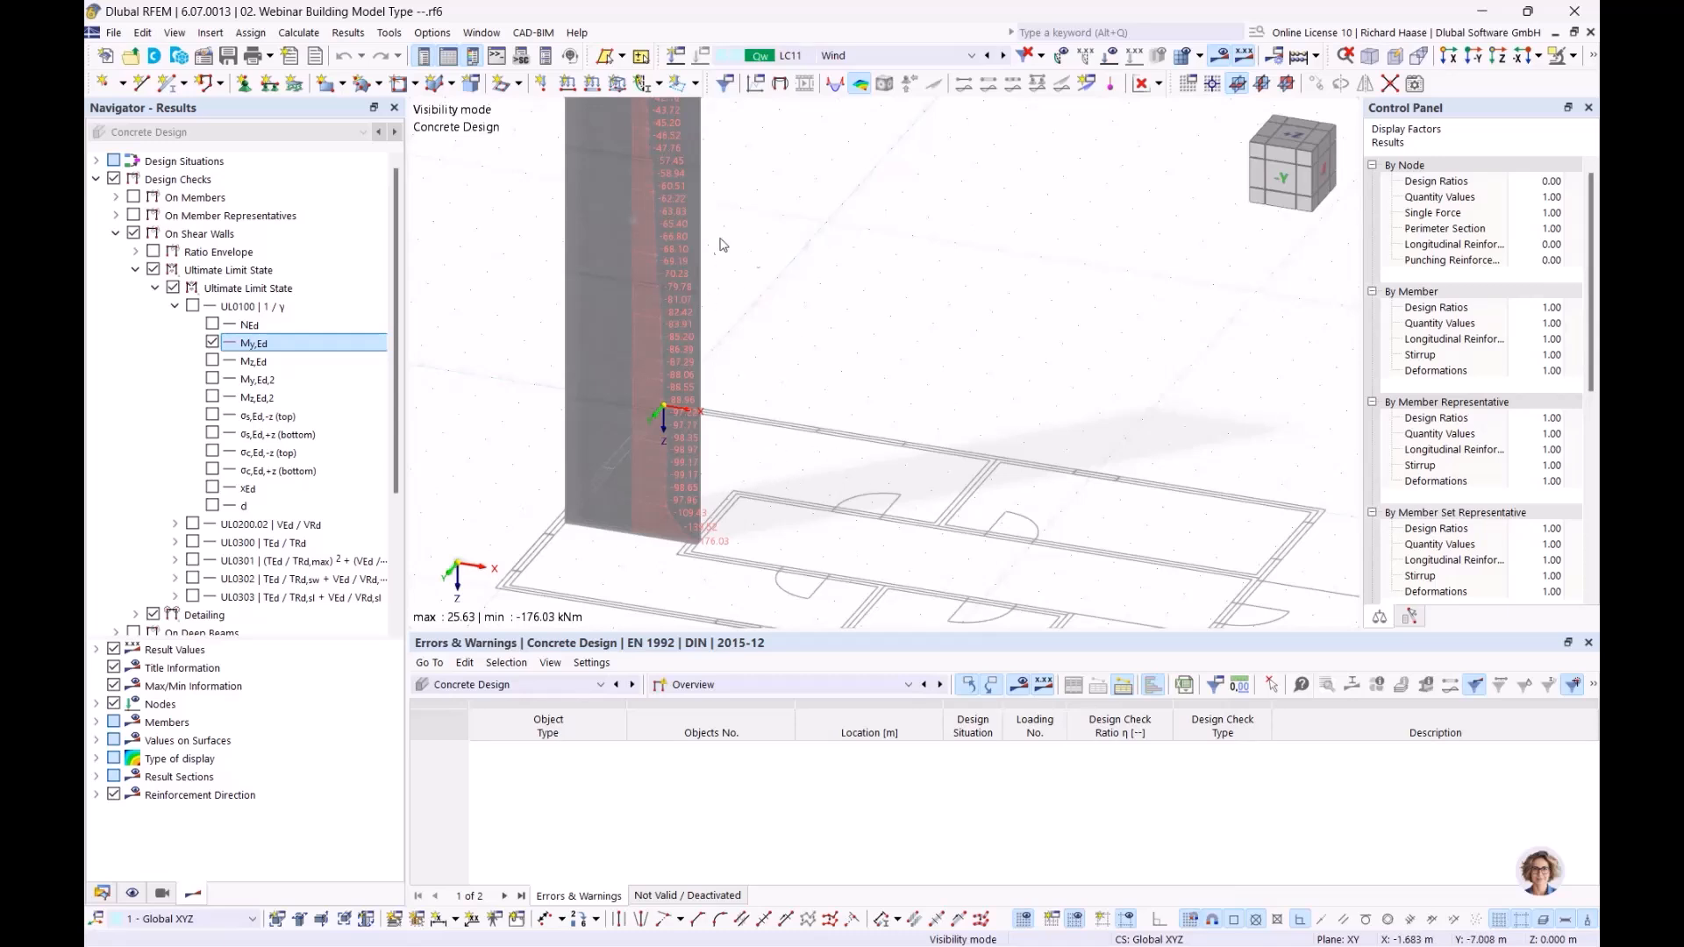
scroll(788, 323, "down", 2)
middle_click_drag(787, 341, 770, 446)
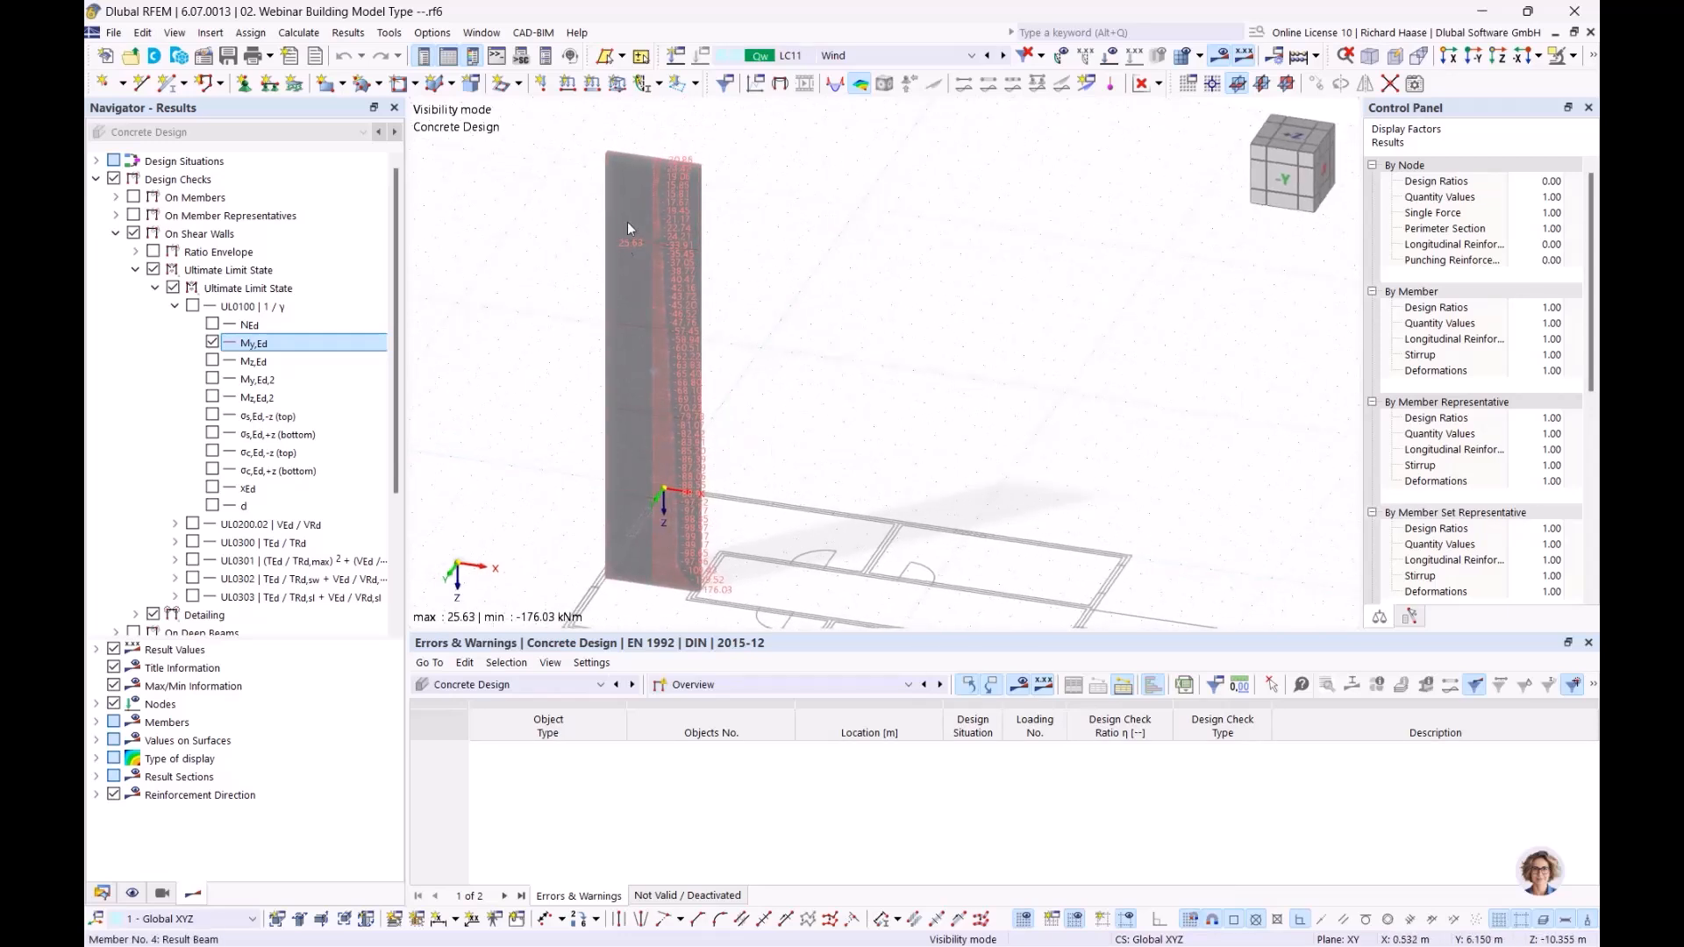
left_click(212, 343)
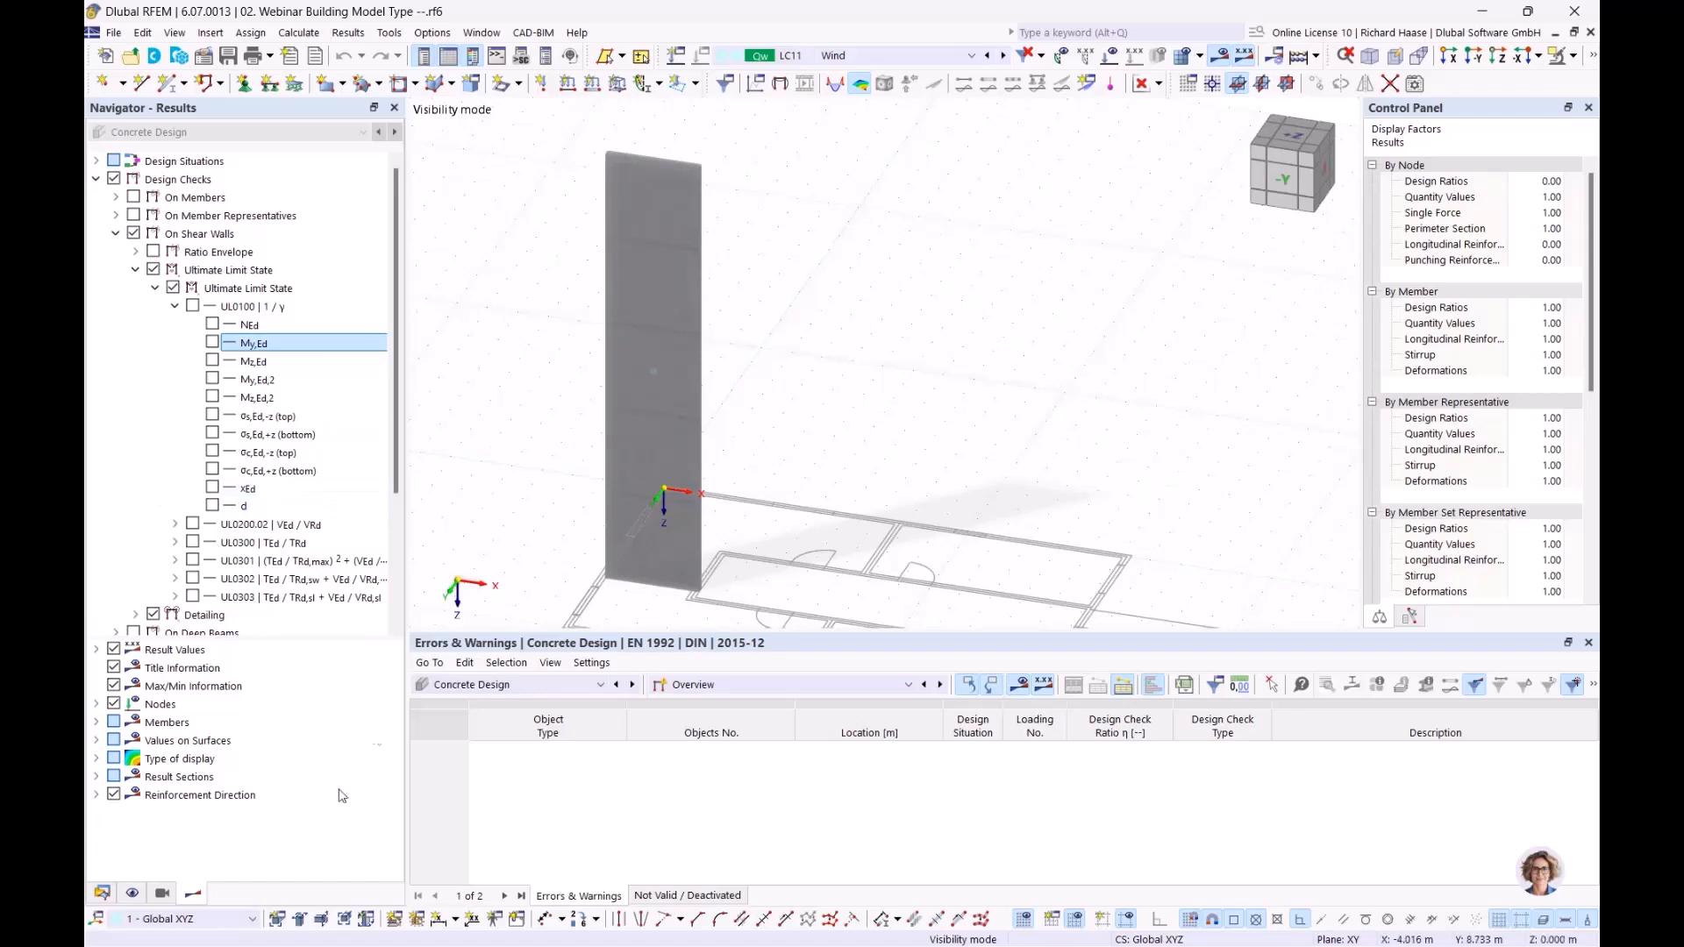
Step: Open the deep beam's properties from the building model data, review its segments and section, and close them
left_click(102, 893)
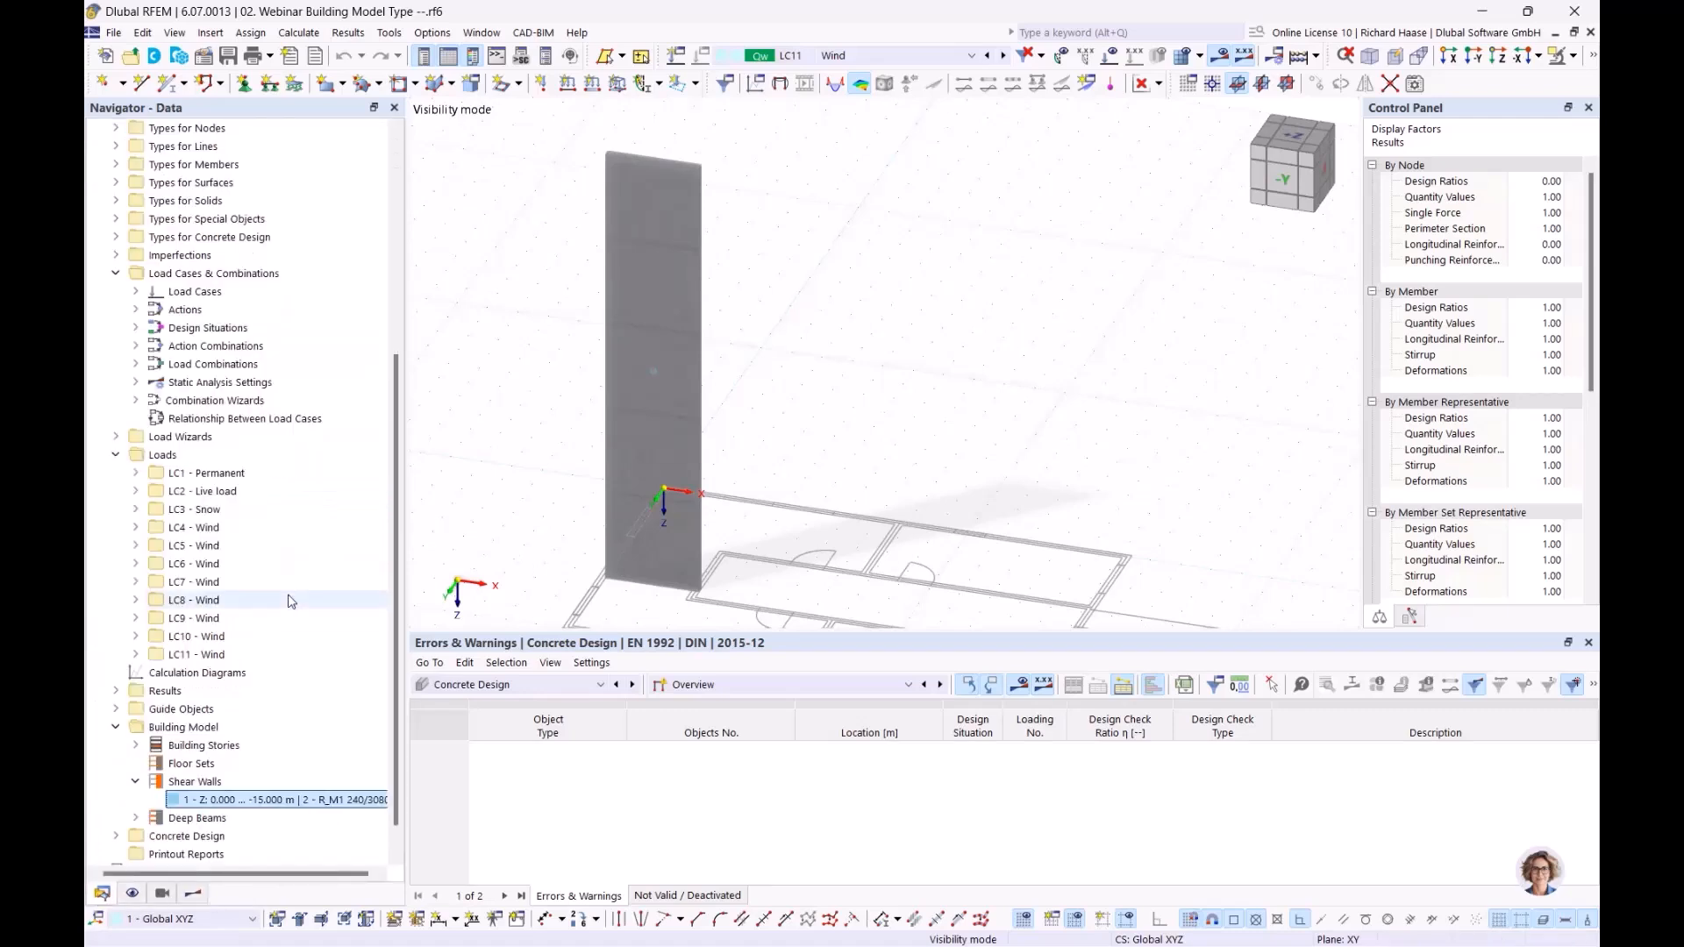
scroll(167, 779, "down", 1)
left_click(137, 783)
scroll(184, 784, "down", 1)
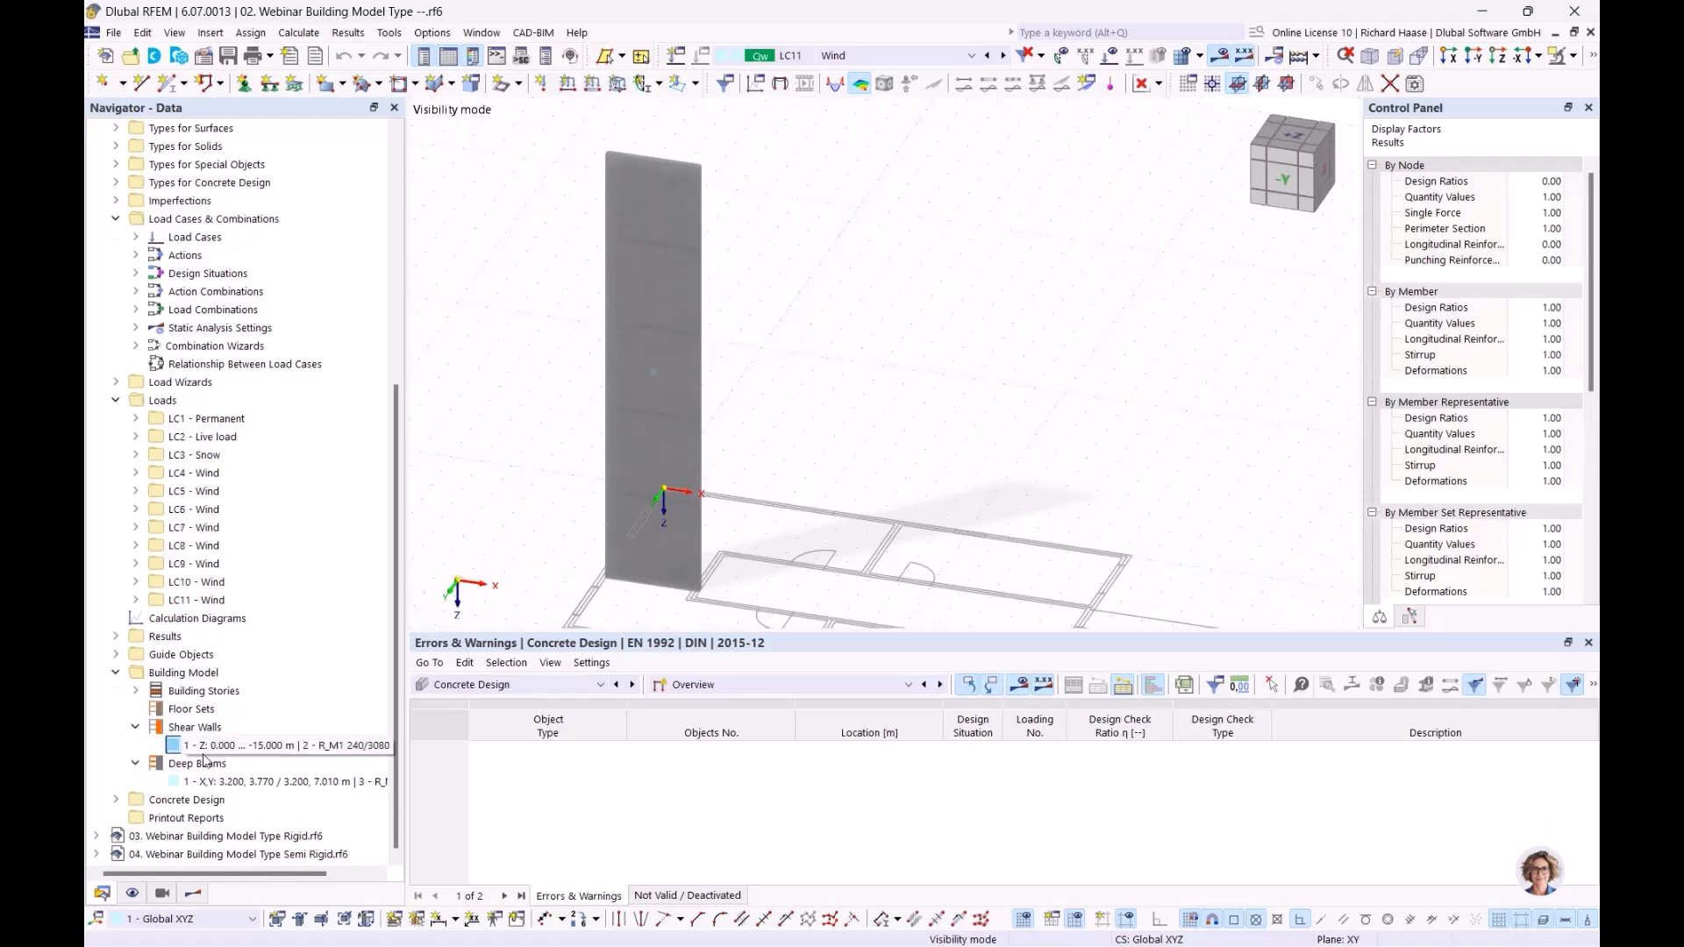
left_click(230, 783)
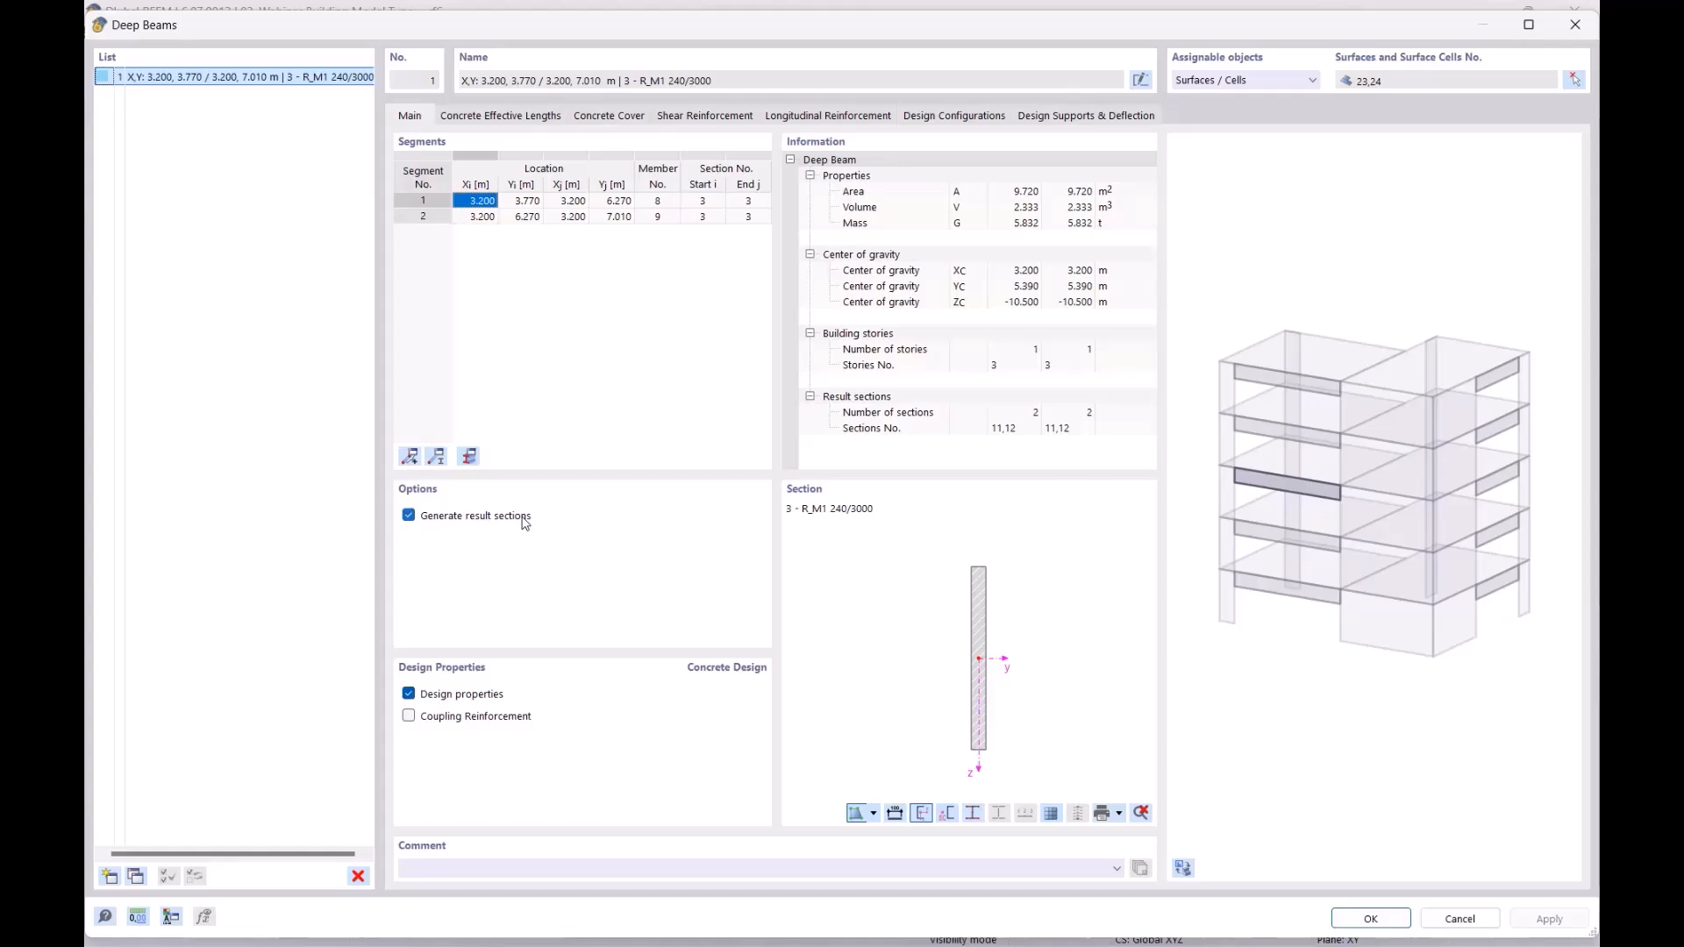
left_click(1575, 24)
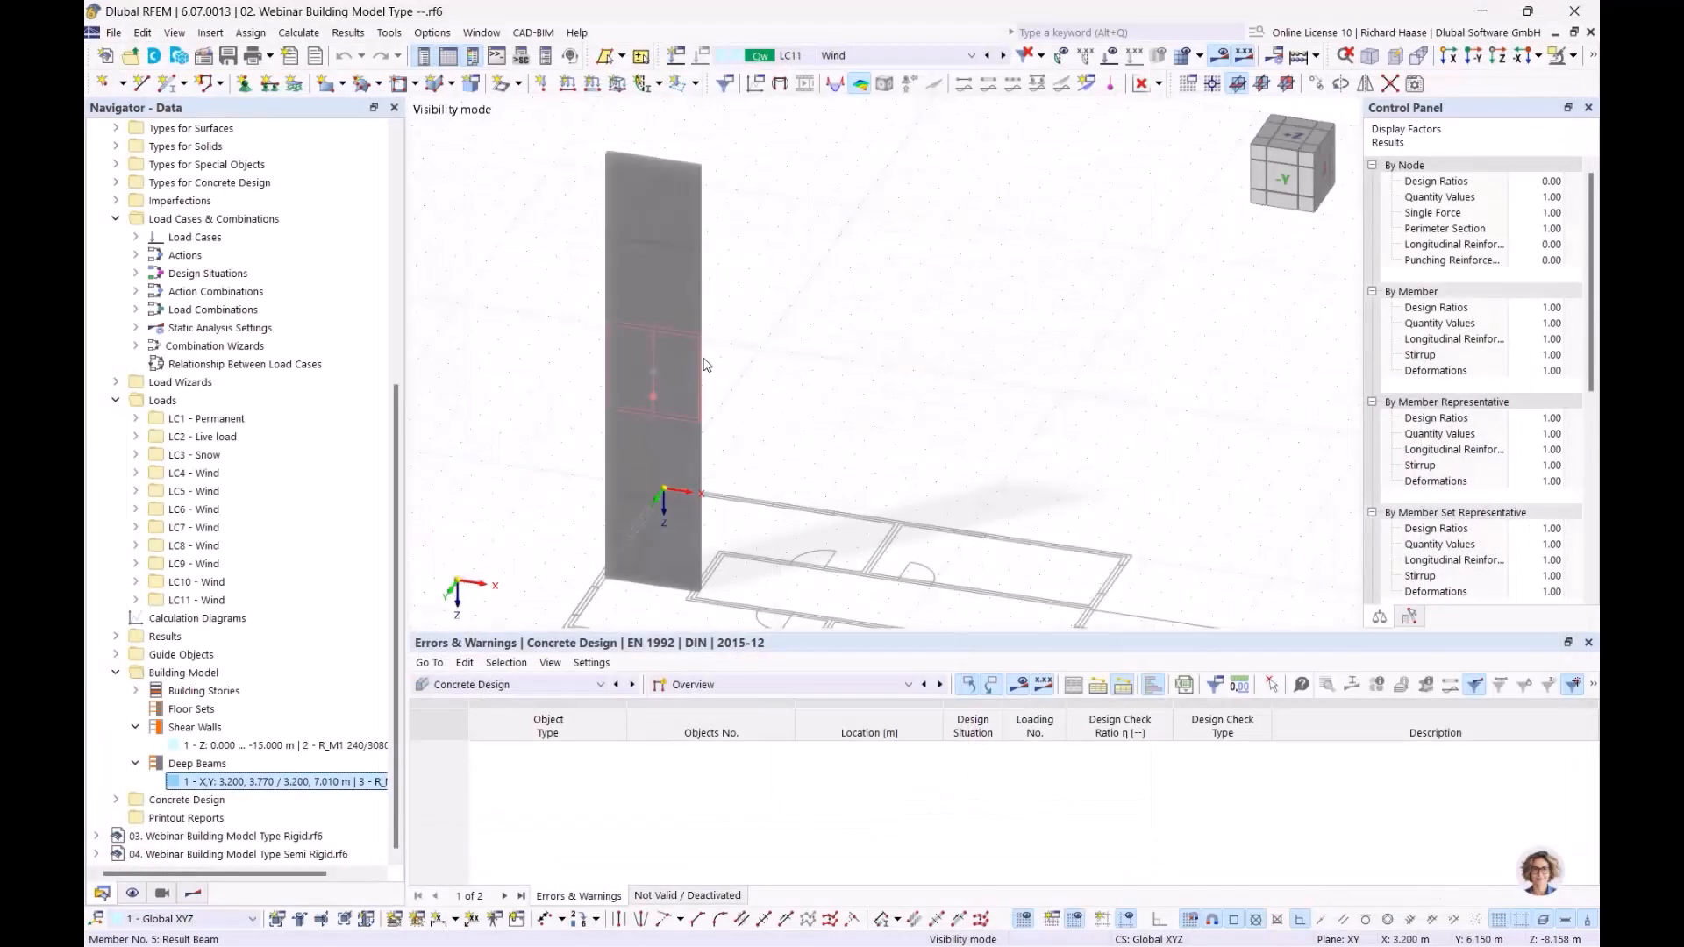
Step: Activate the saved visibility of the third-floor deep beam and examine the isolated surfaces with their result sections
left_click(243, 748)
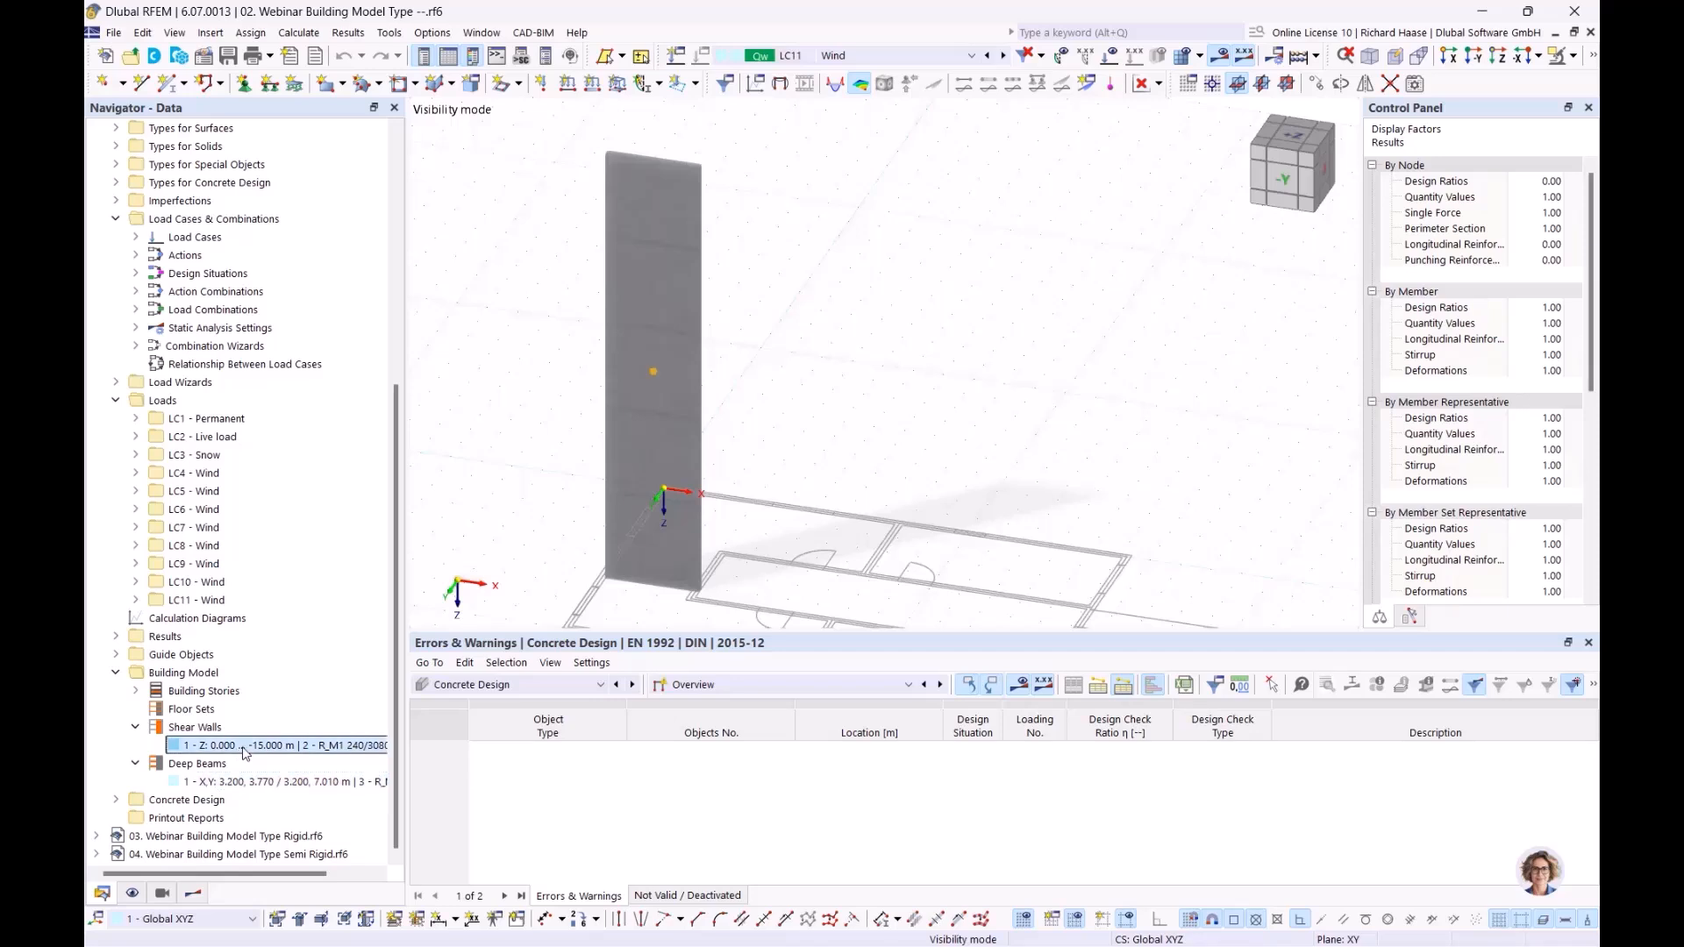
left_click(162, 895)
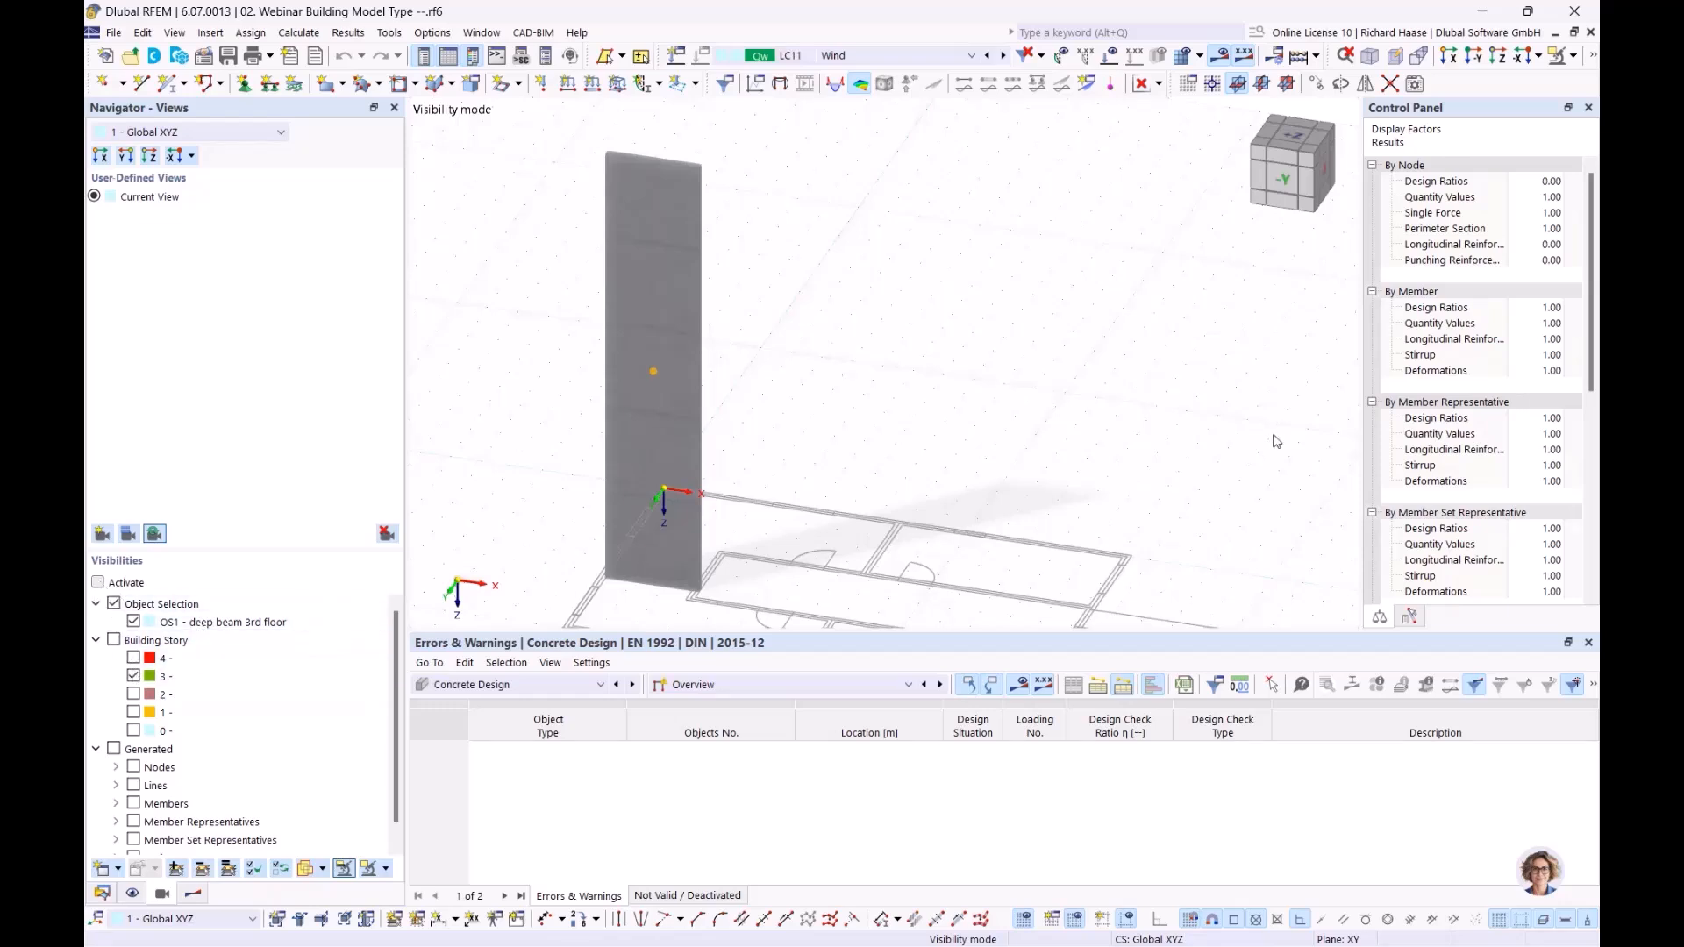
middle_click_drag(912, 373, 785, 378, "ctrl")
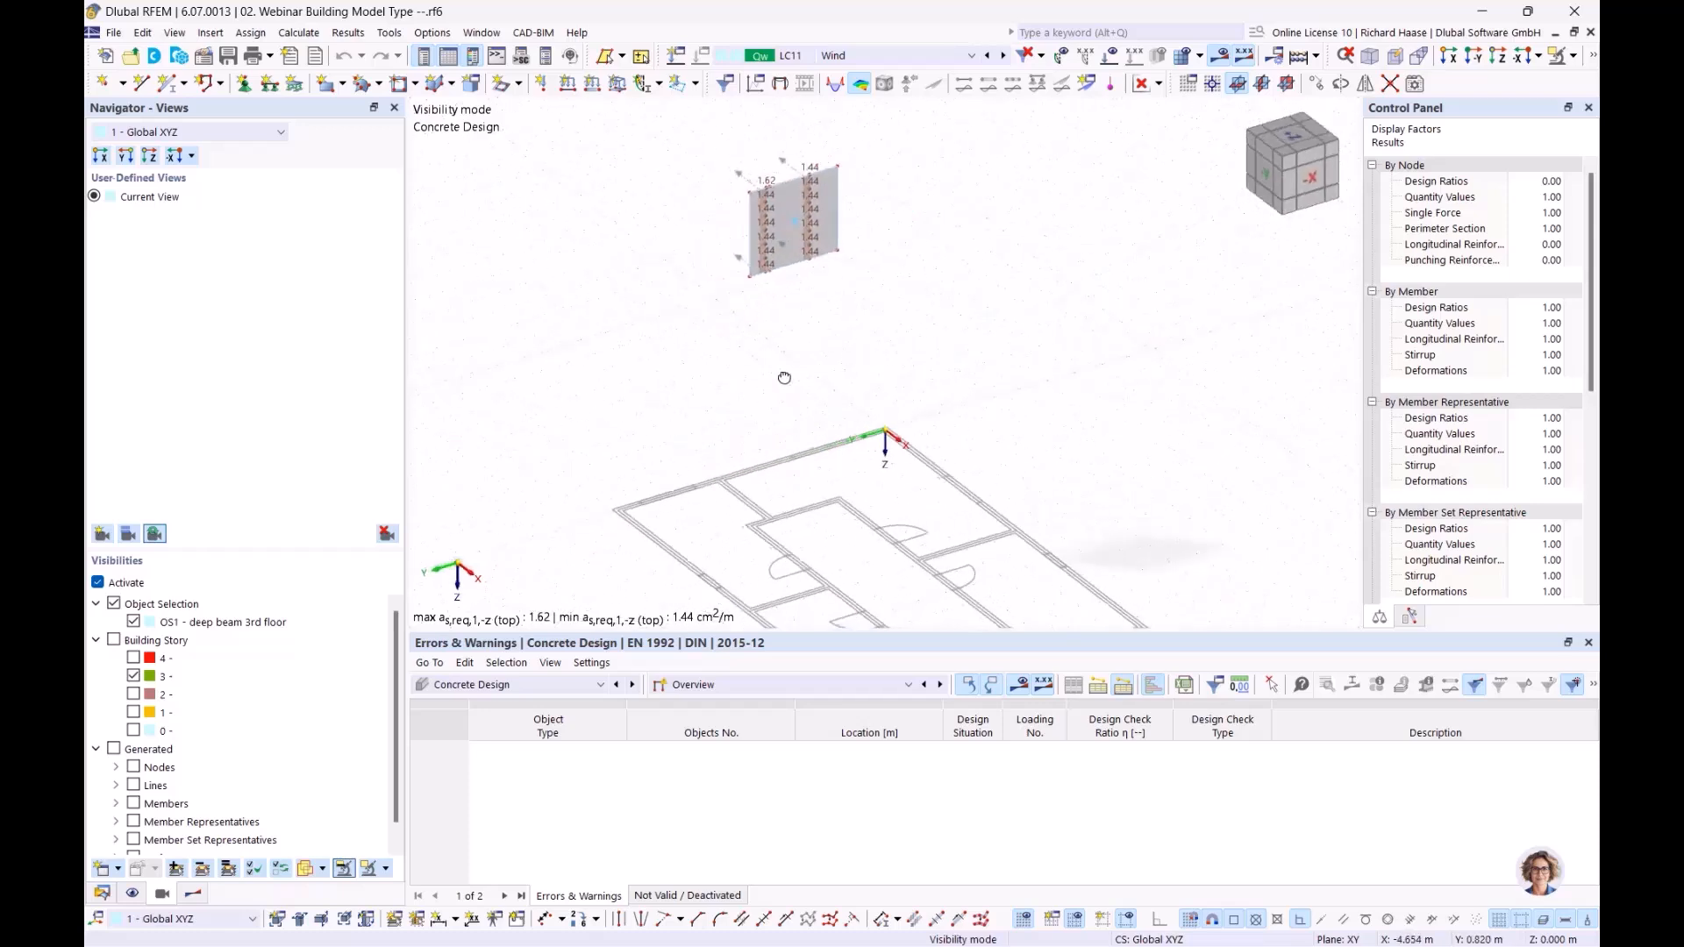
scroll(813, 234, "up", 5)
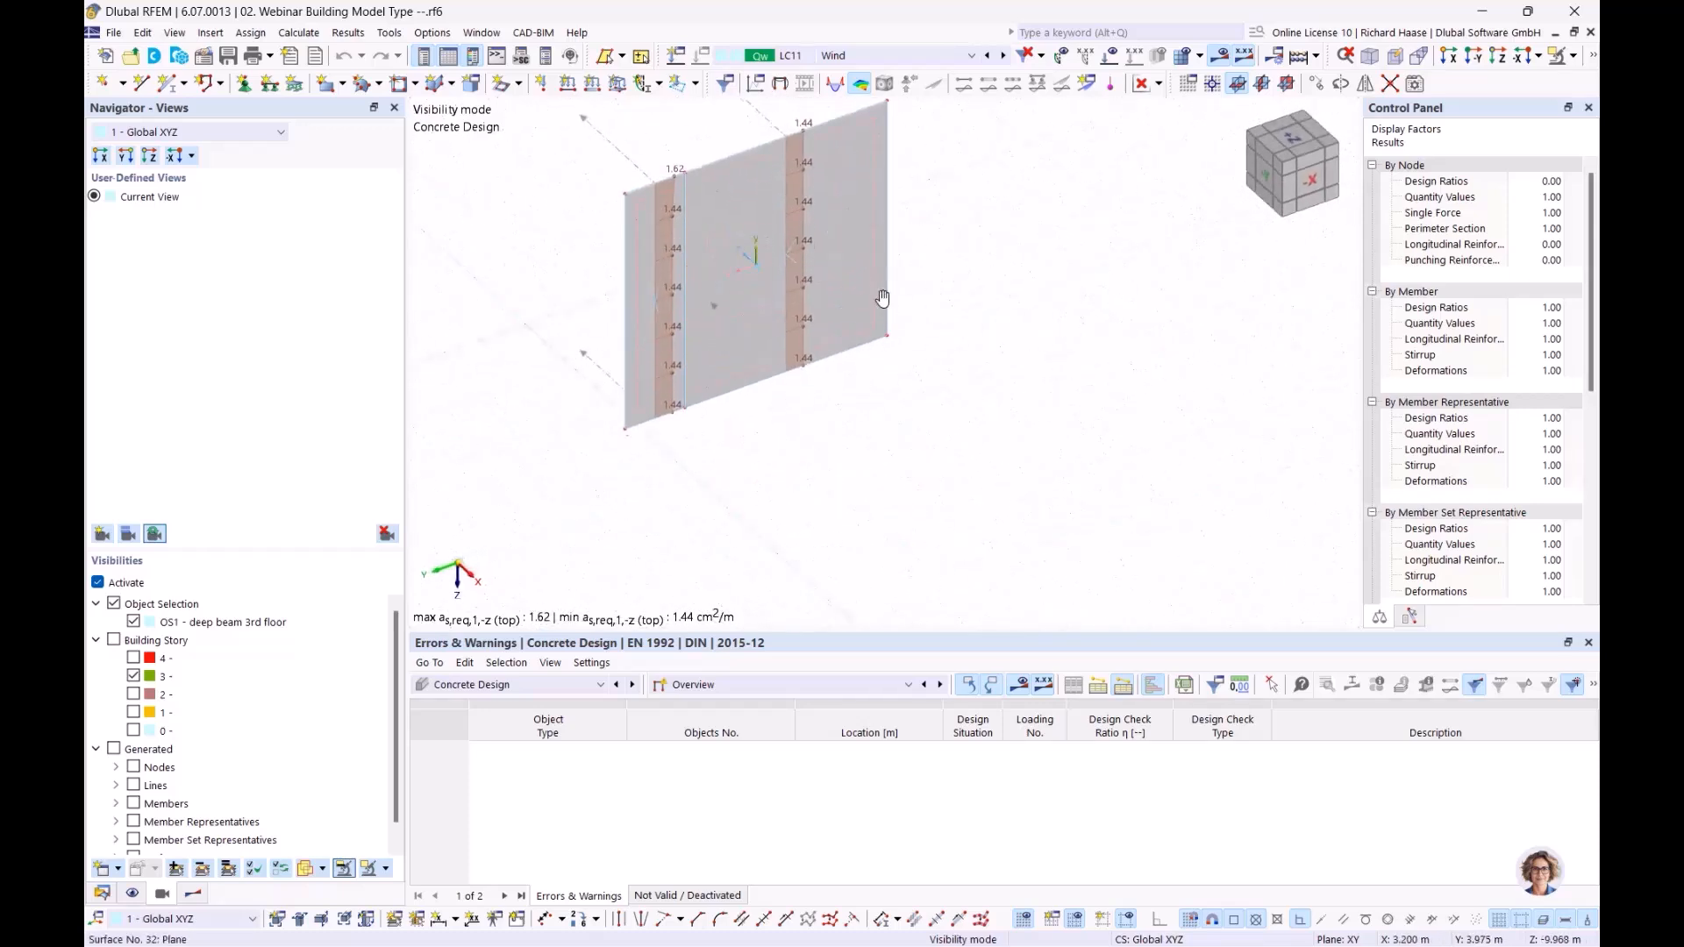
middle_click_drag(879, 279, 898, 373)
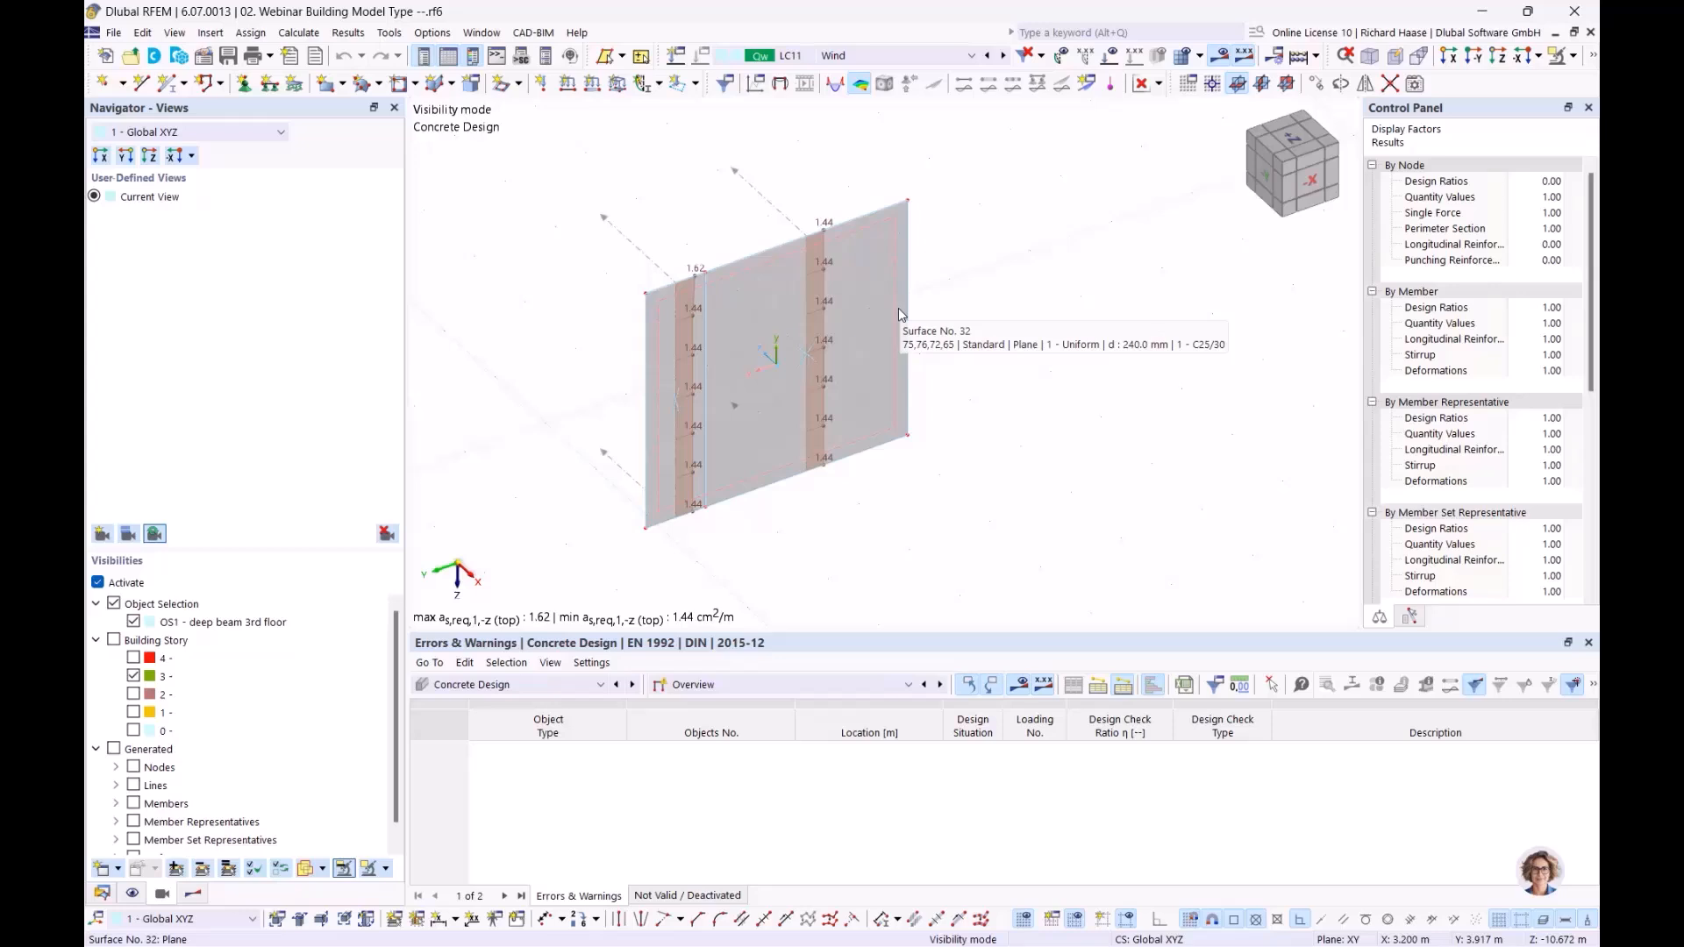
middle_click_drag(987, 286, 980, 290, "ctrl")
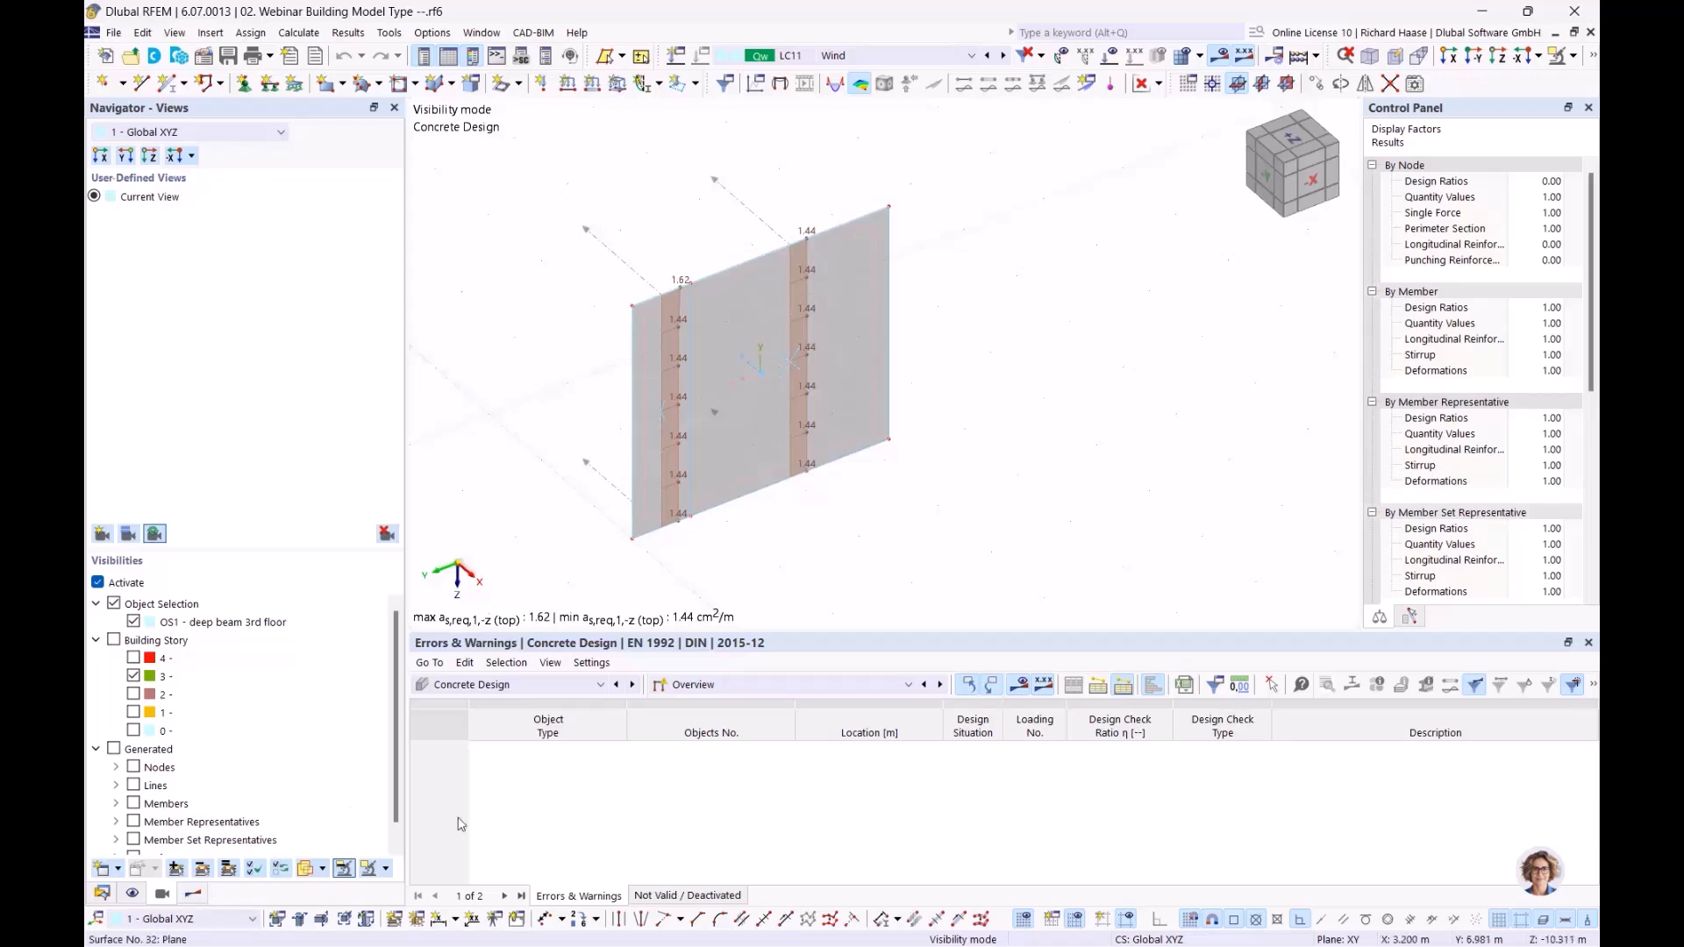
Step: Return to the Concrete Design results, turn off the design checks and hide the reinforcement results on shear walls
left_click(193, 893)
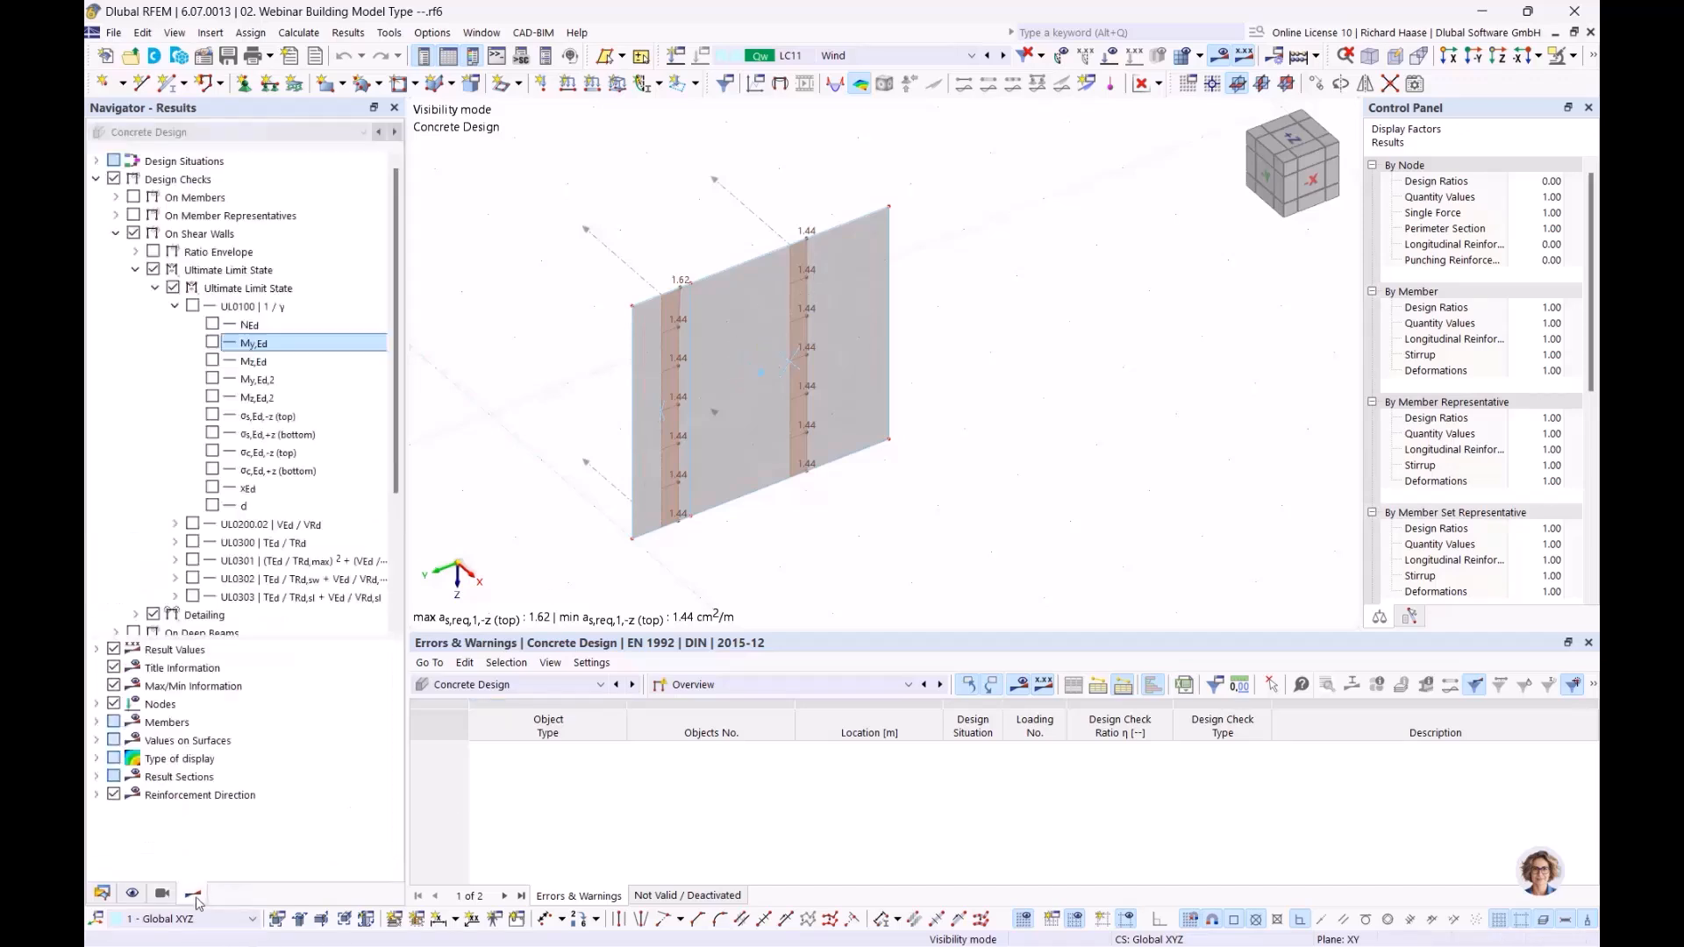
left_click(116, 234)
left_click(114, 289)
left_click(120, 180)
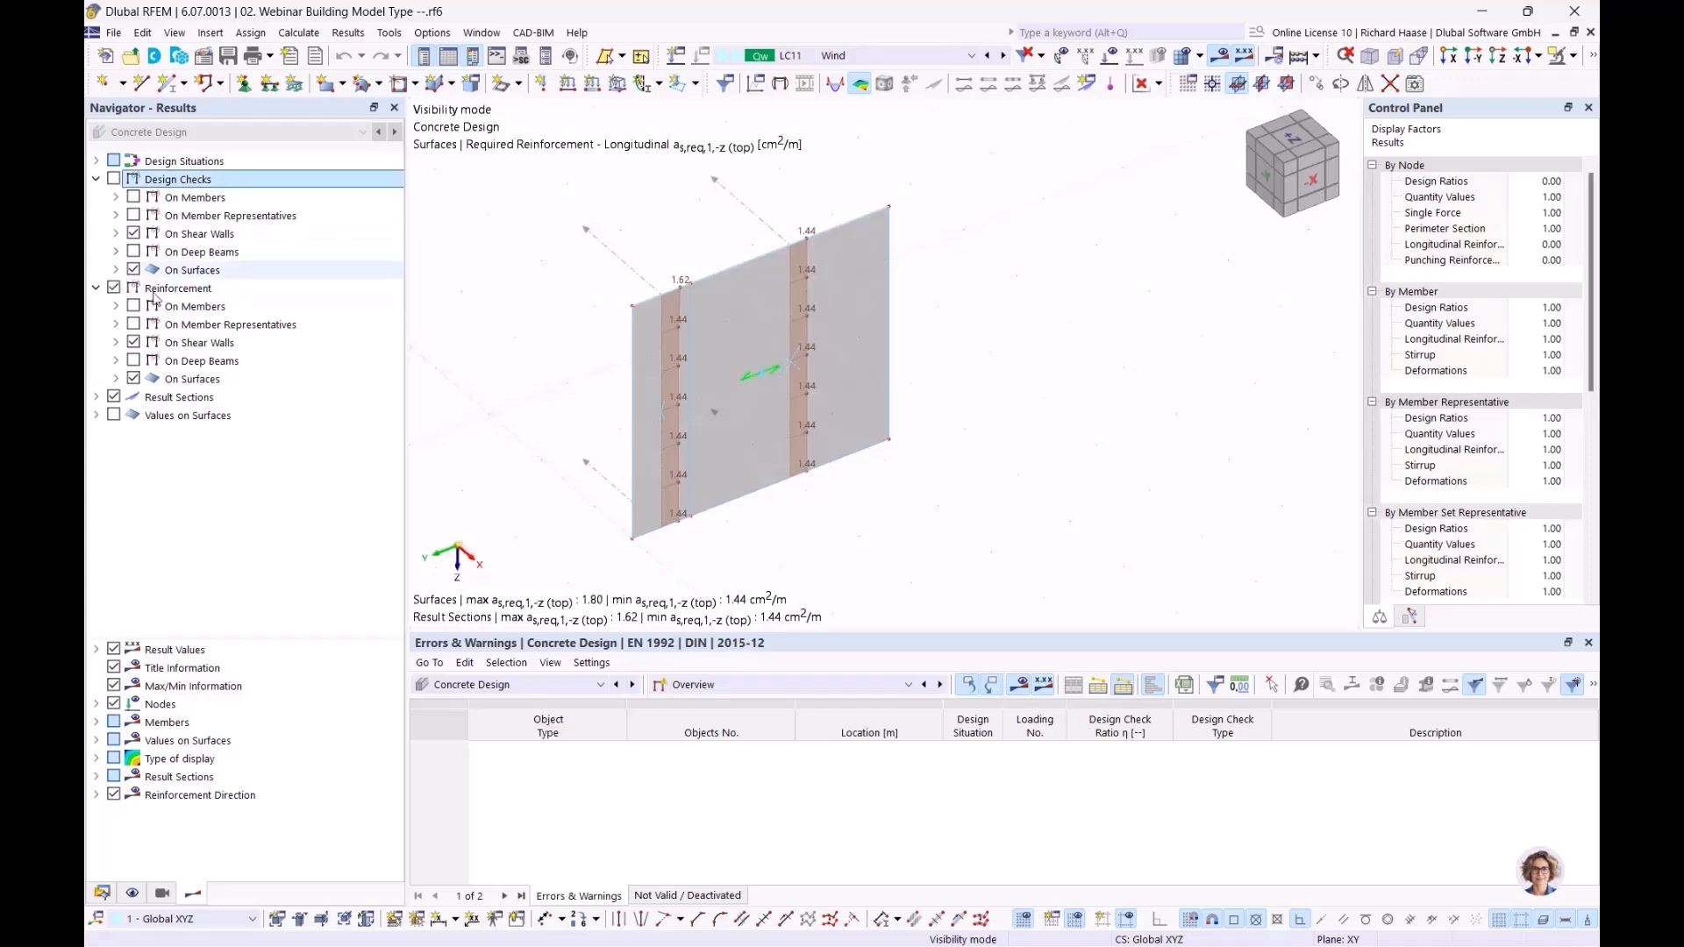
left_click(133, 342)
Step: Look through the reinforcement results available on deep beams and the required reinforcement categories on surfaces
left_click(115, 360)
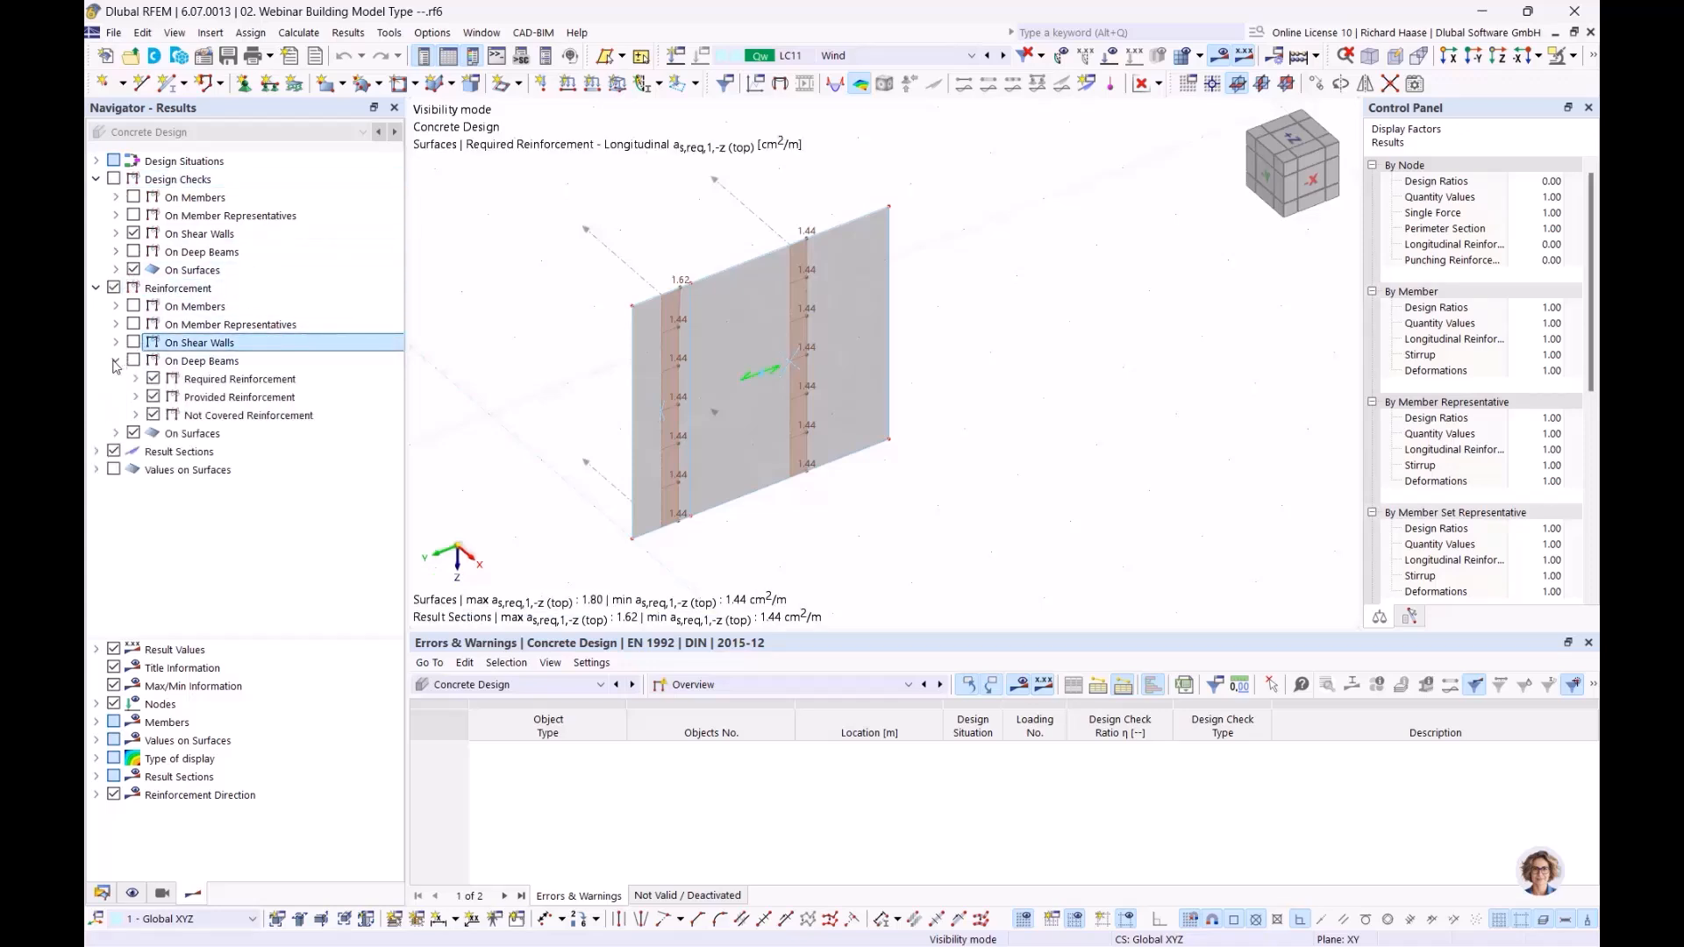
left_click(155, 398)
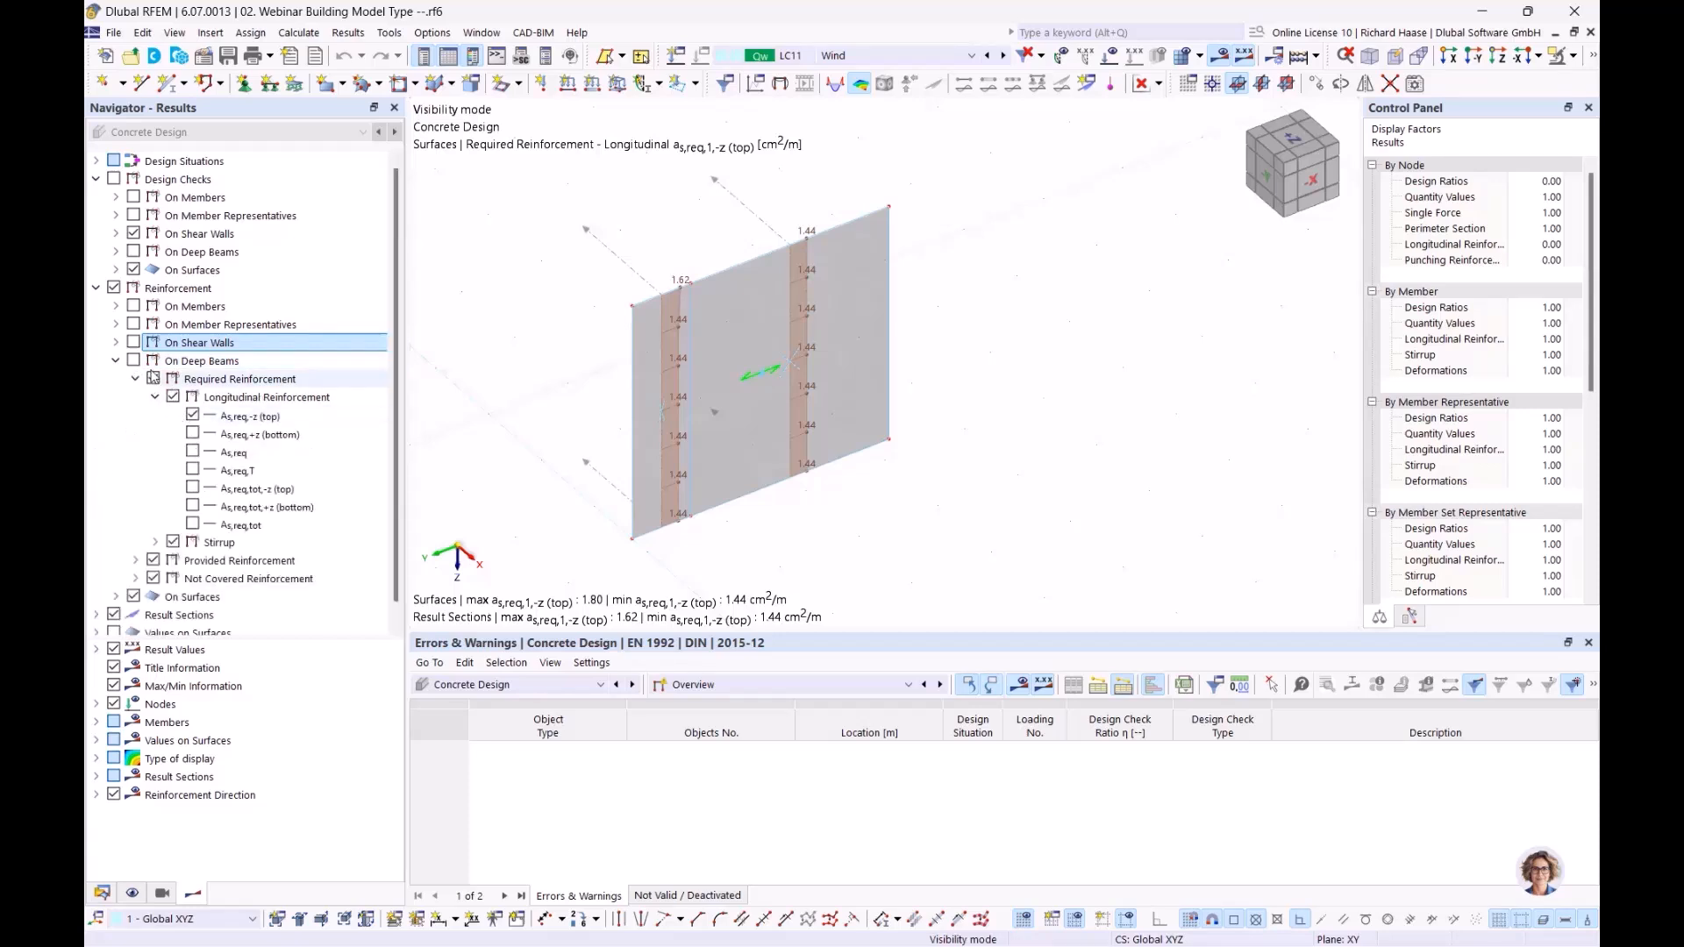
left_click(116, 360)
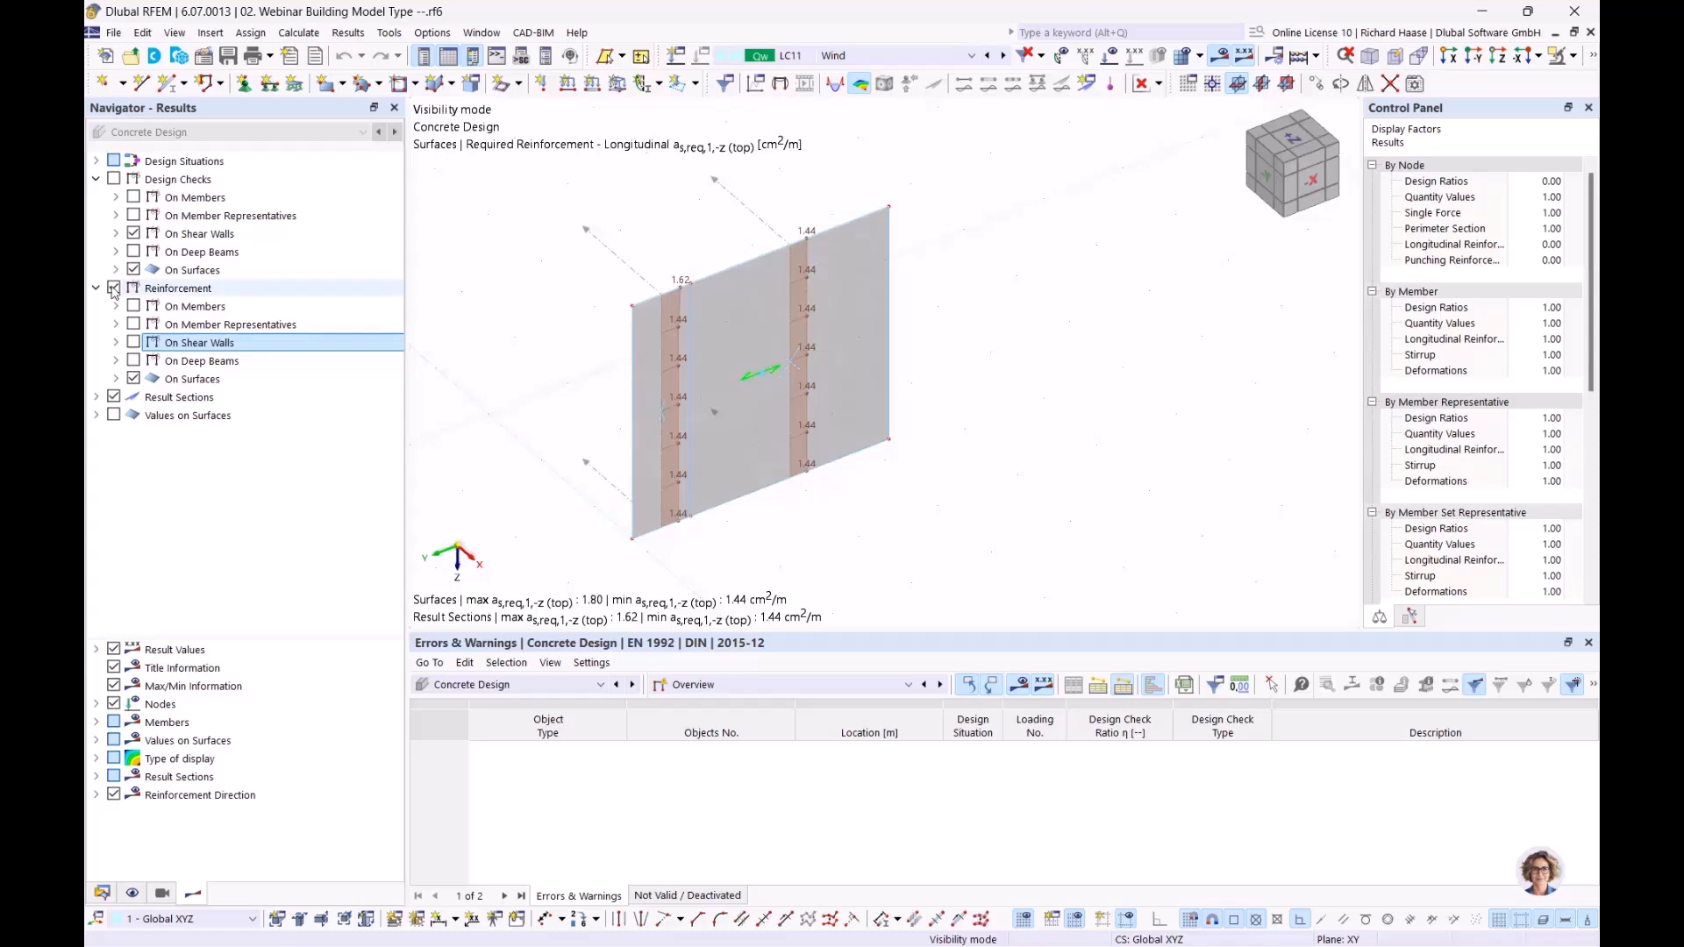
left_click(116, 379)
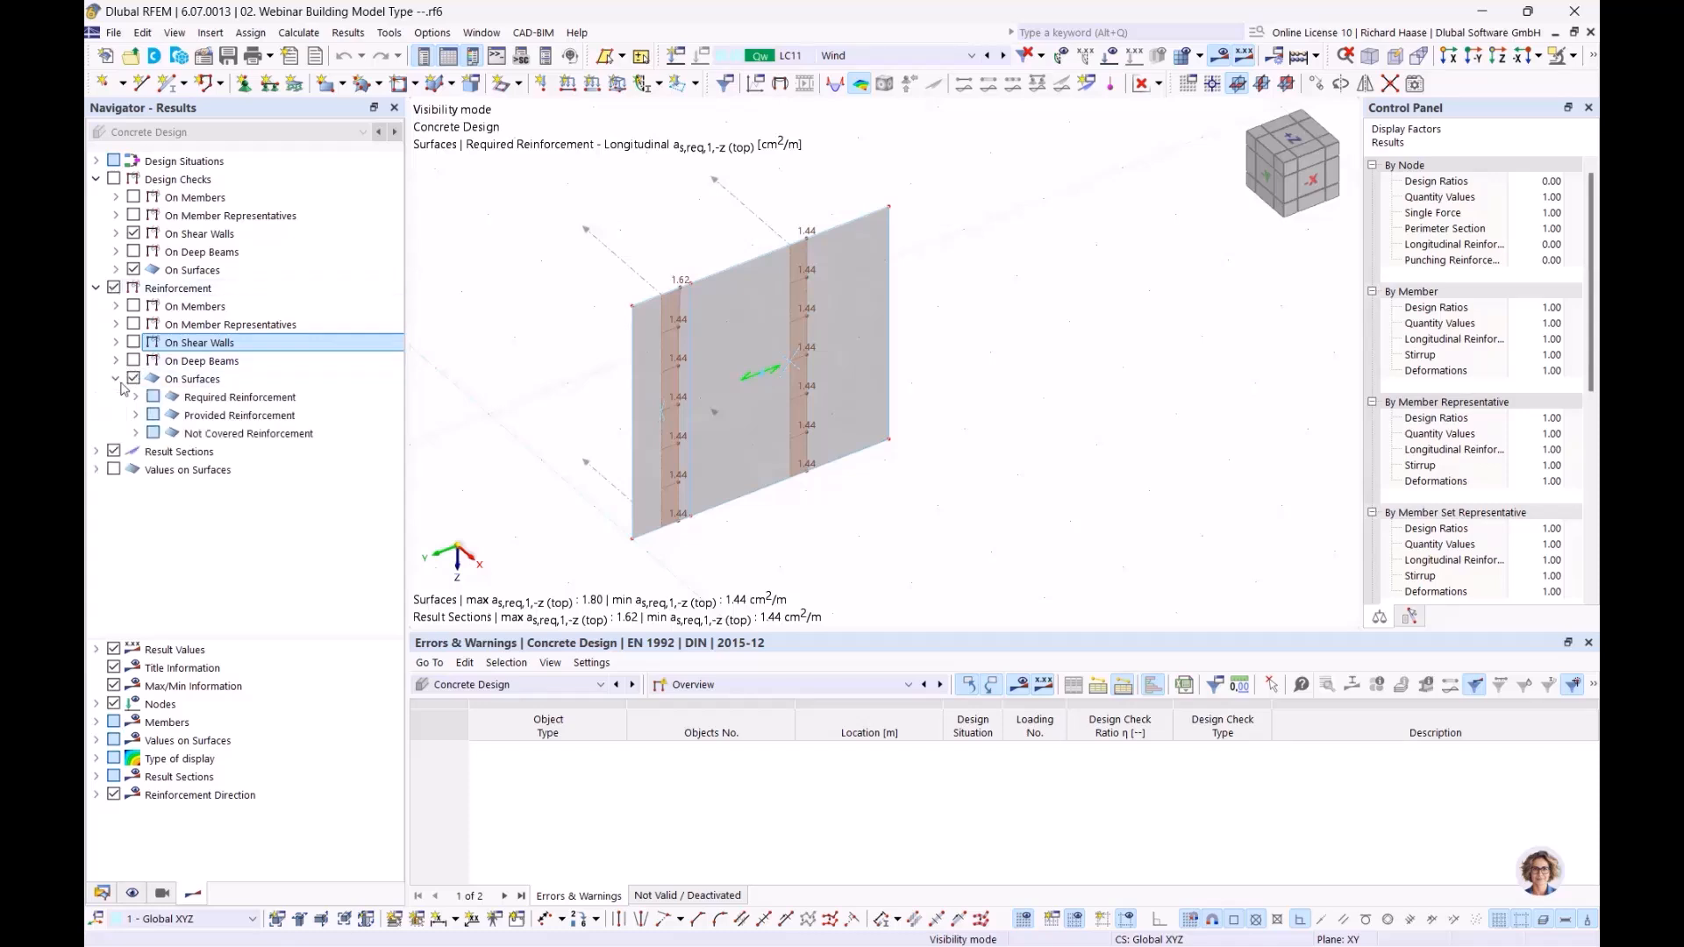
left_click(135, 397)
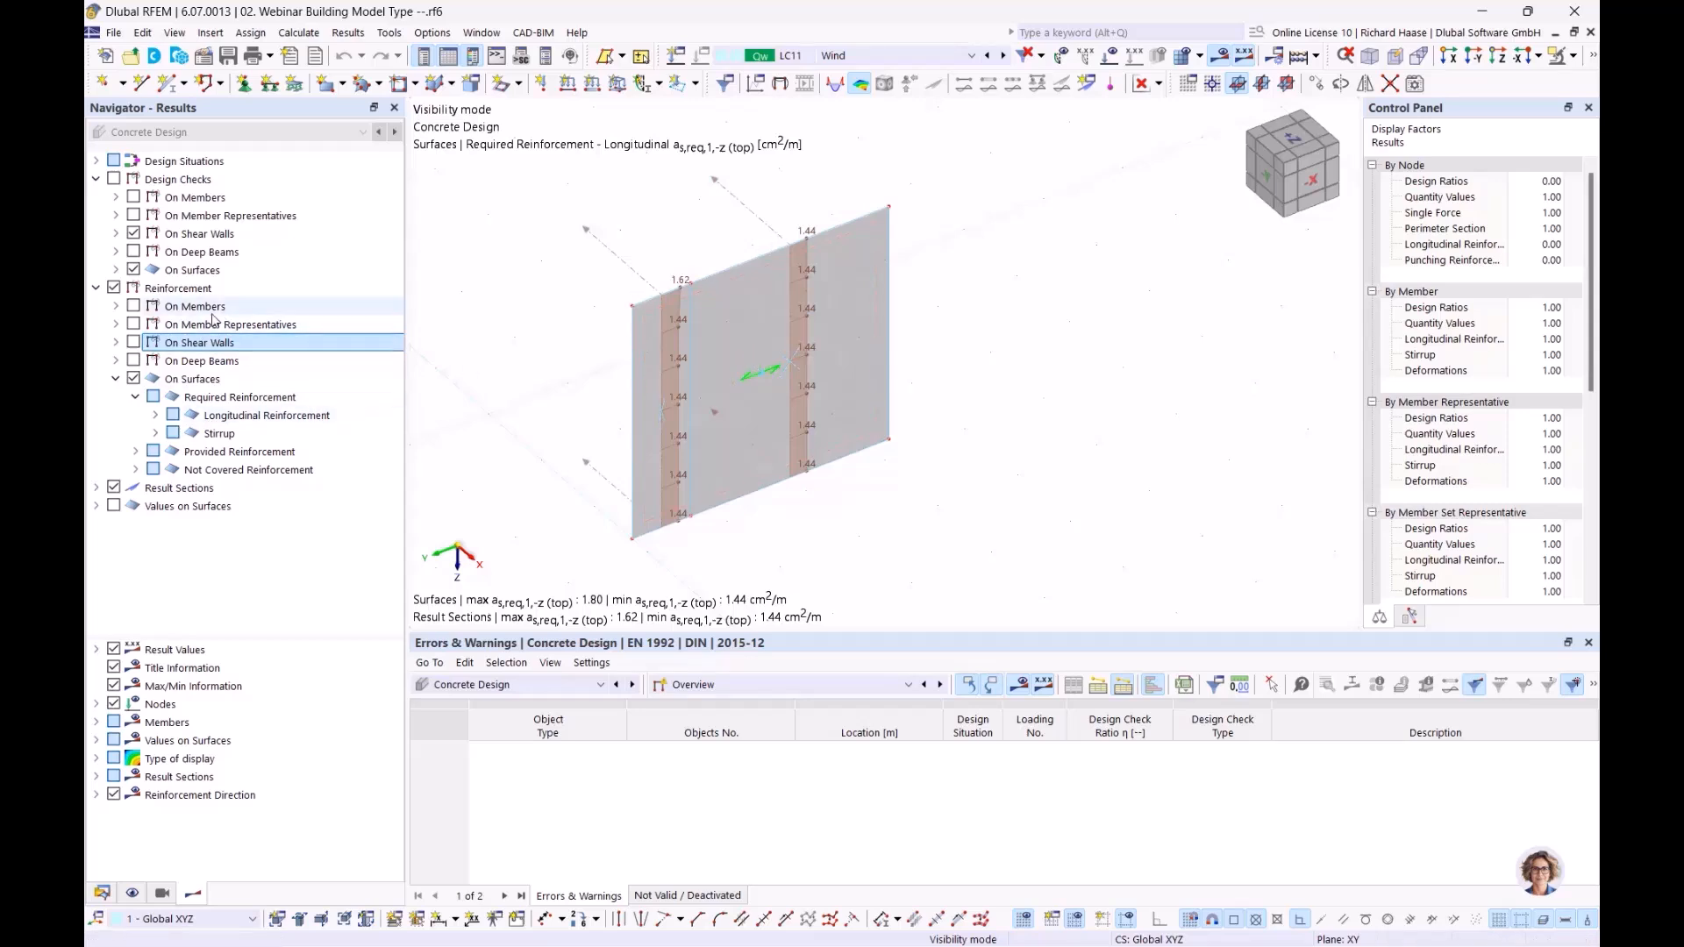
left_click(219, 364)
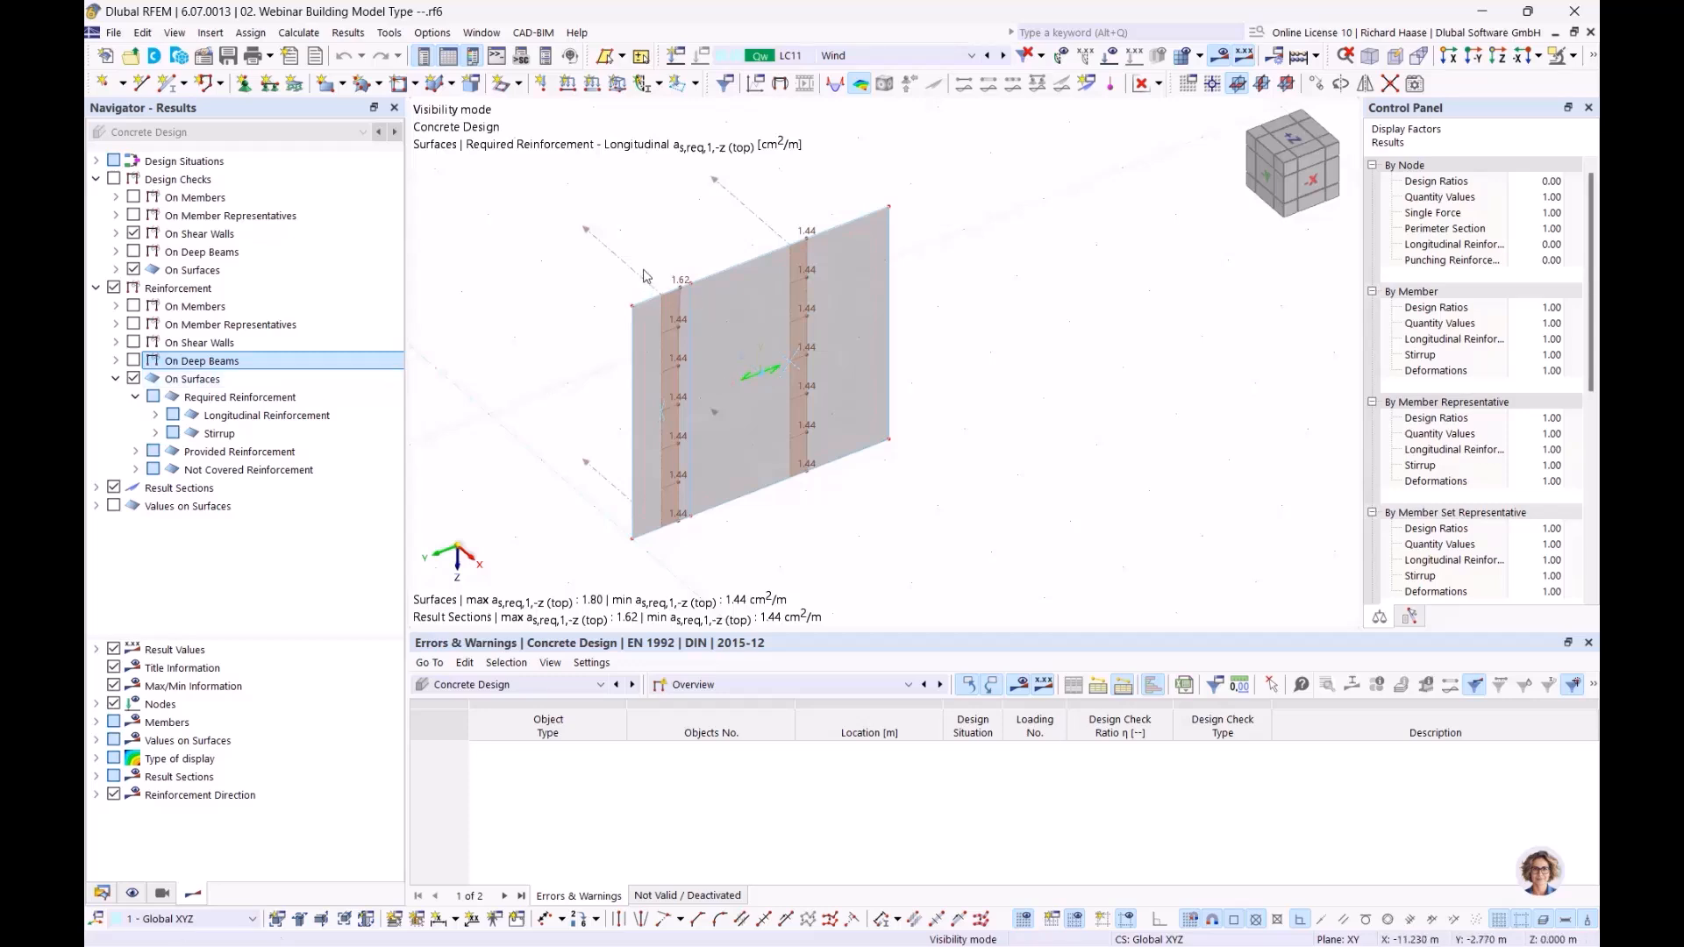
Step: Display the surfaces' required longitudinal reinforcement as,req,1,+z (bottom), as,req,2,-z (top) and as,req,2,+z (bottom) one after another
left_click(155, 415)
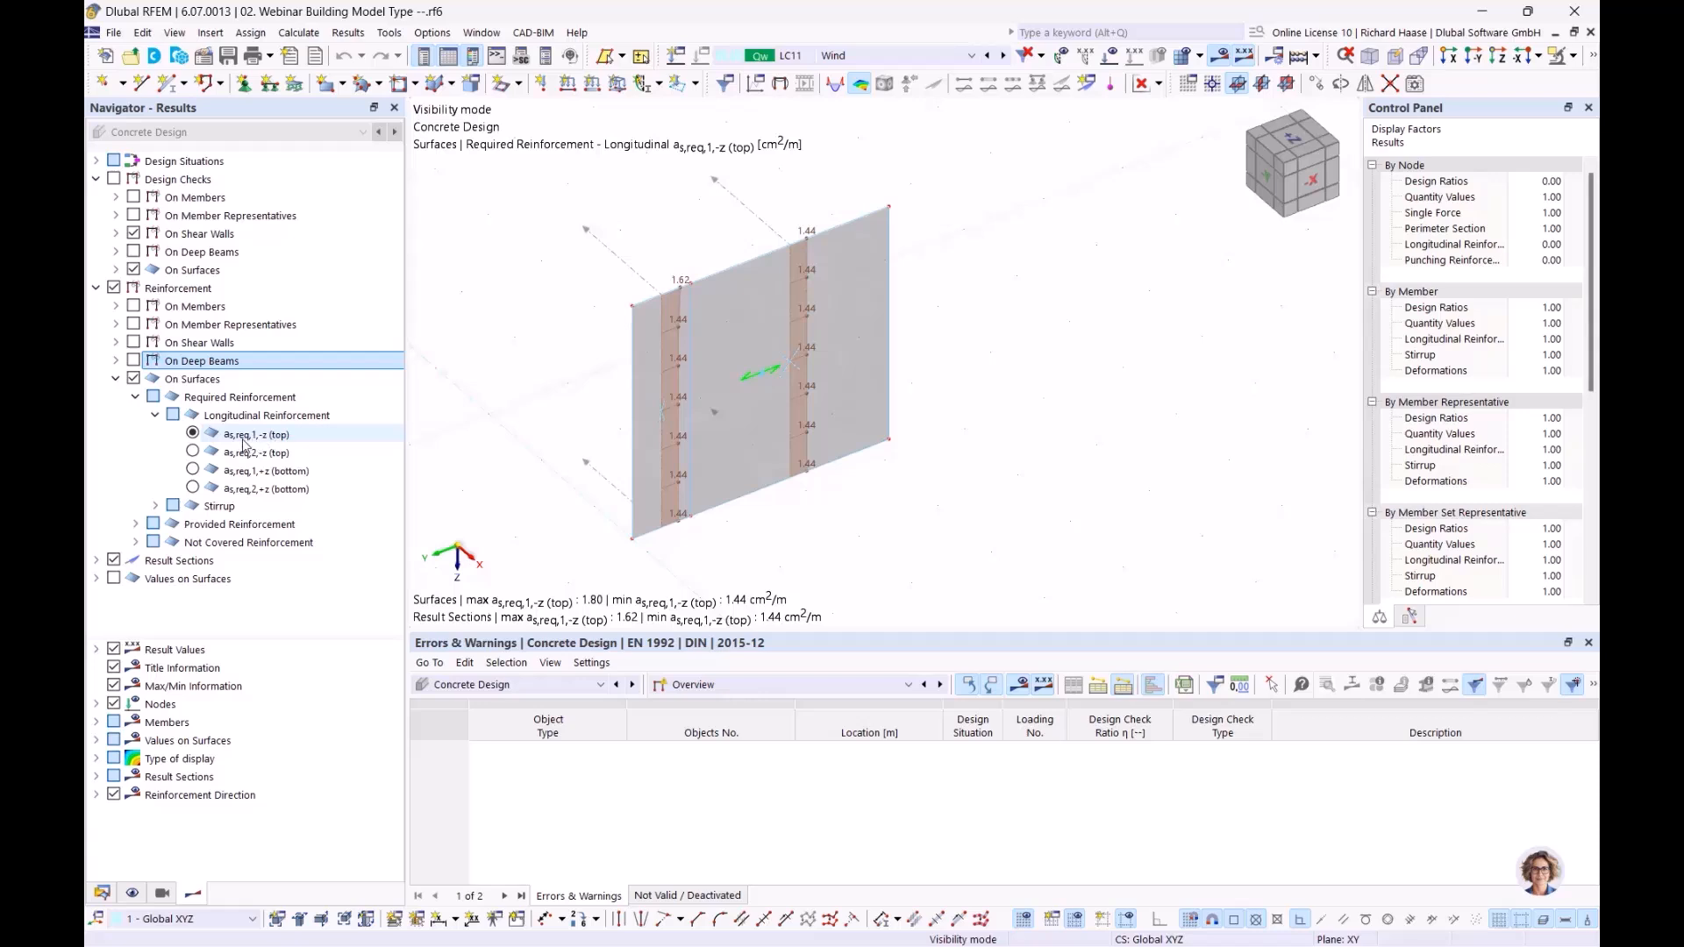
left_click(193, 470)
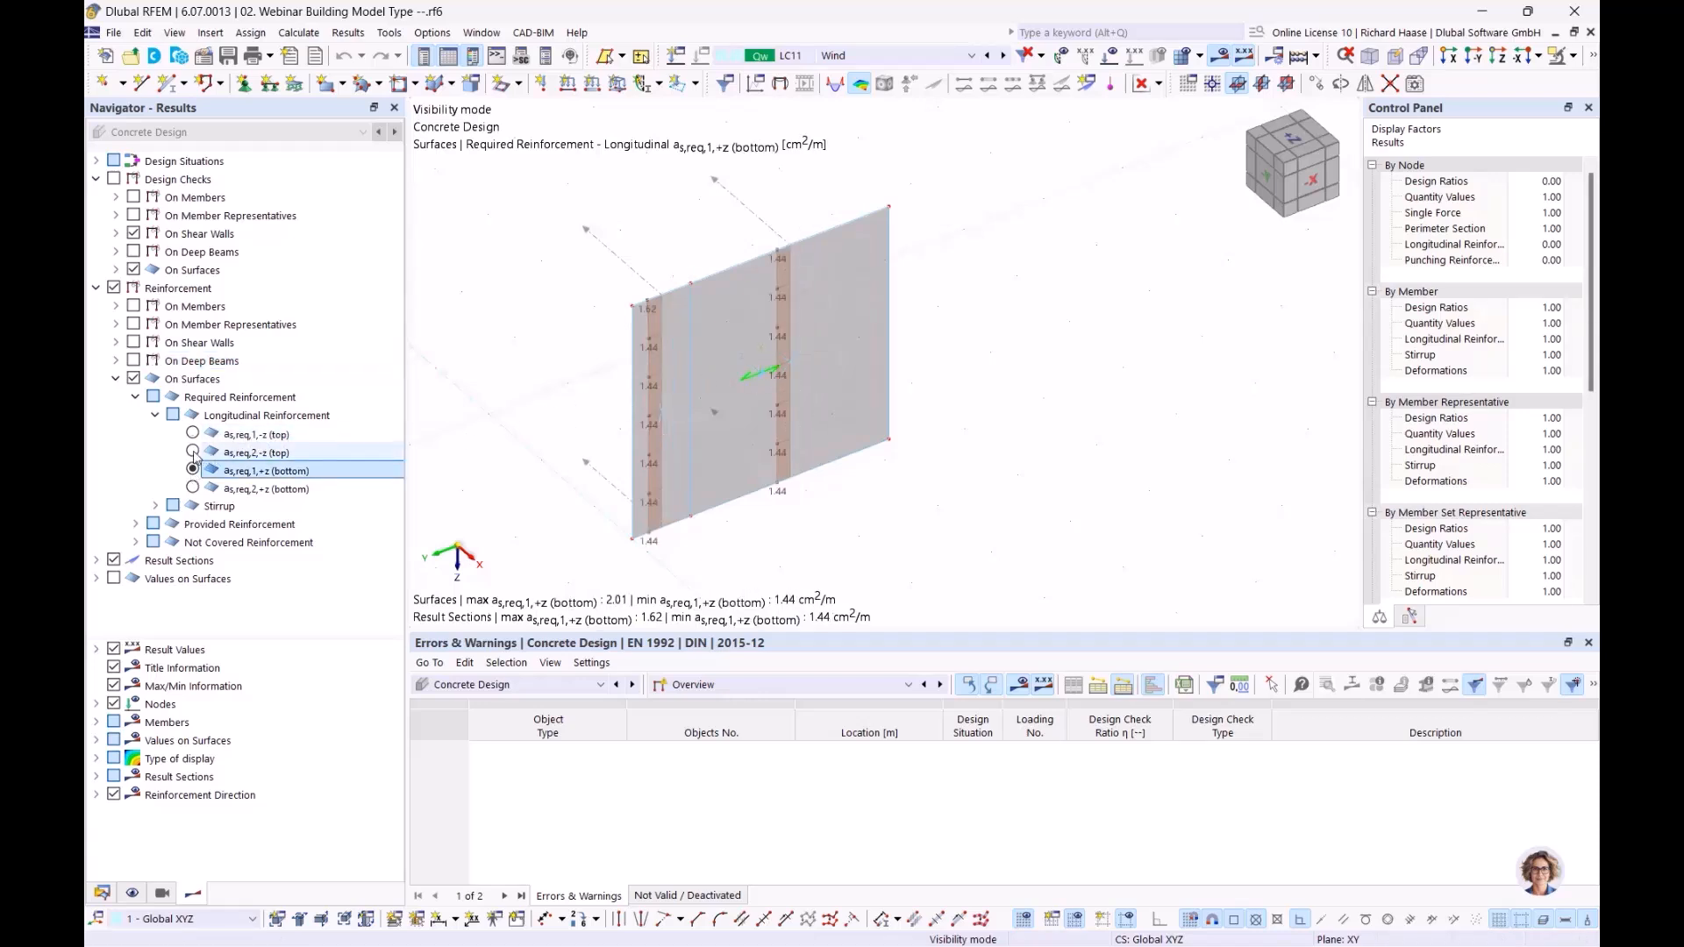
left_click(193, 452)
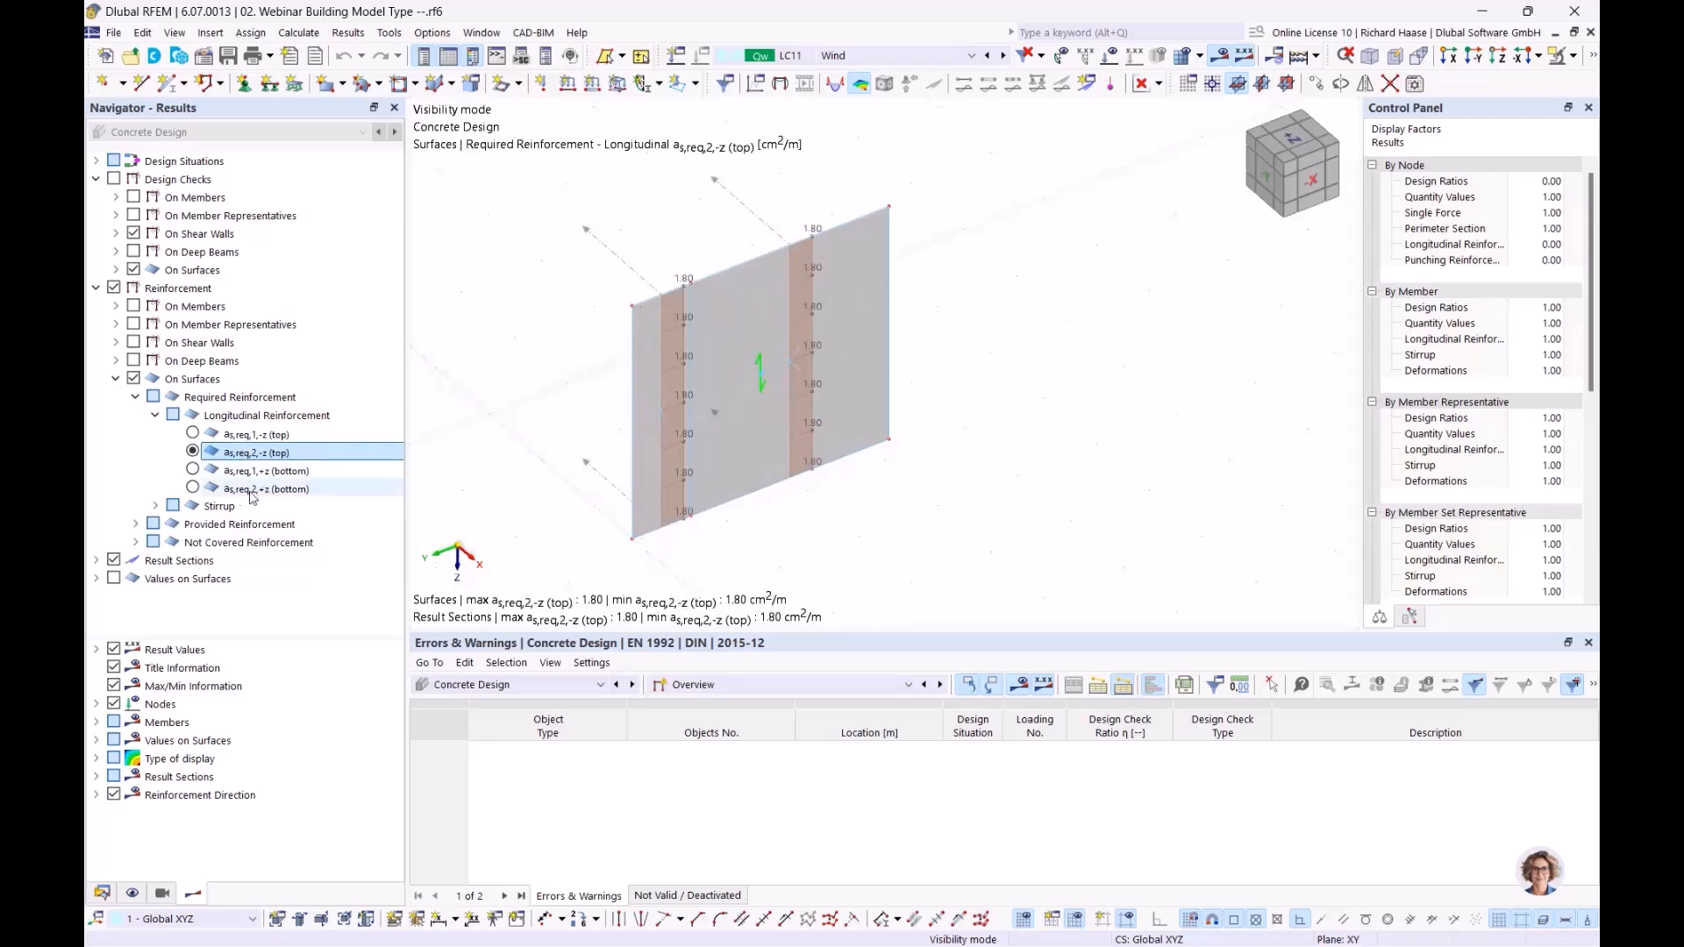
left_click(193, 489)
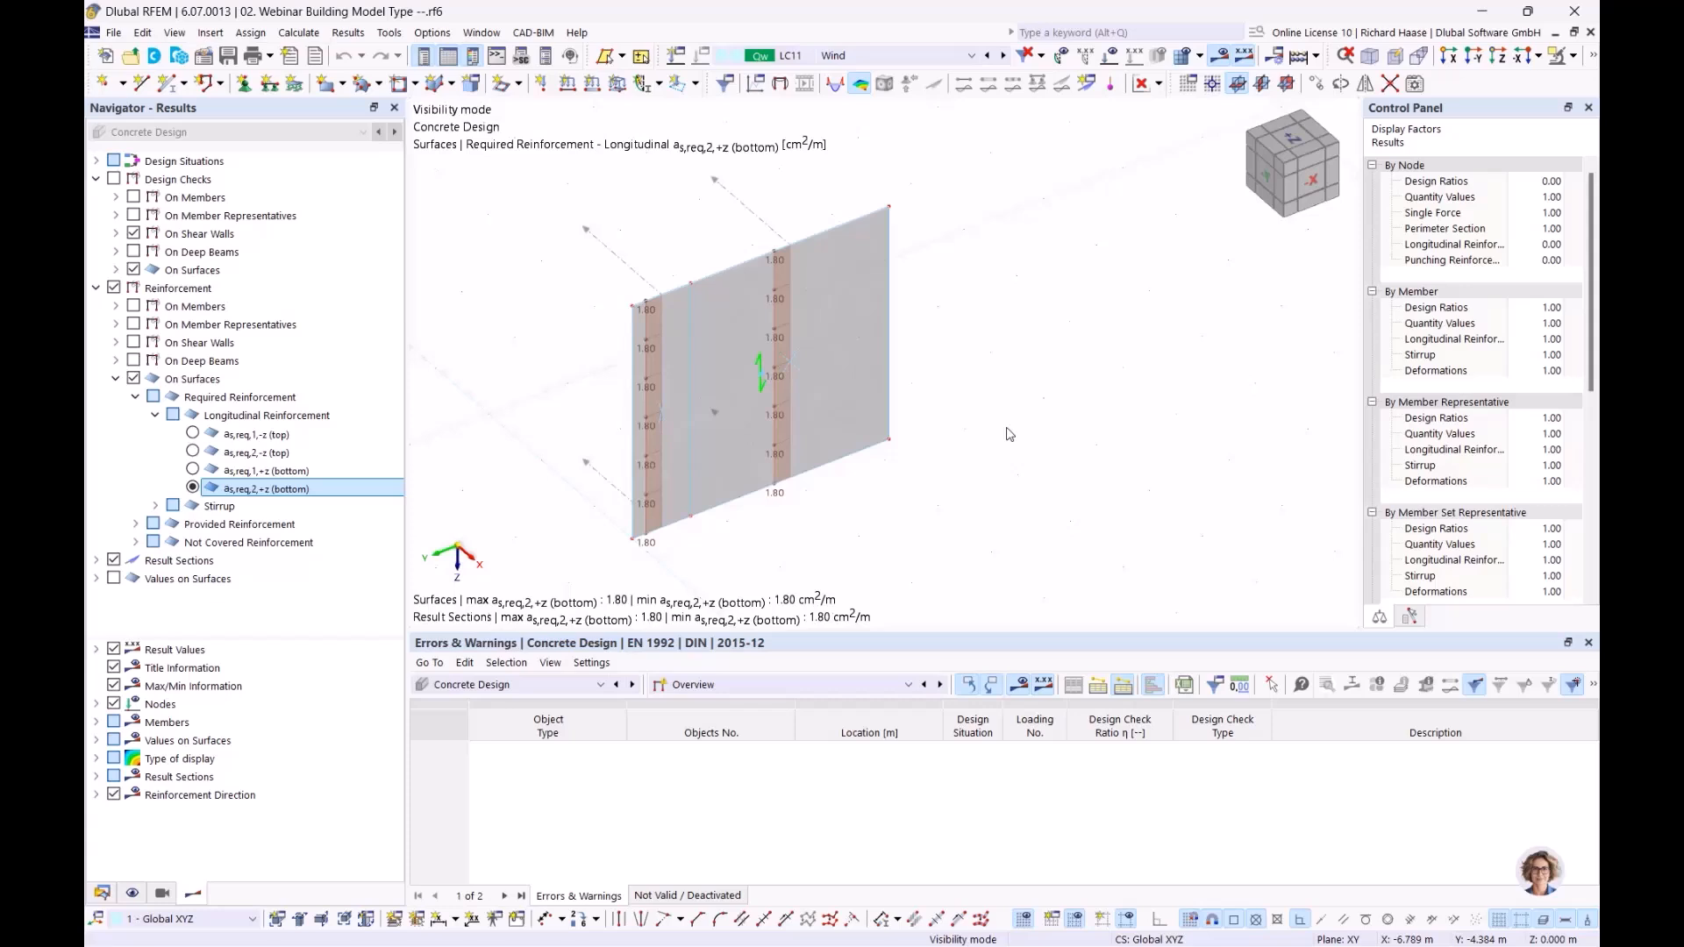
Step: Open the result diagrams of result section No. 11 and remove all diagrams shown there
right_click(771, 230)
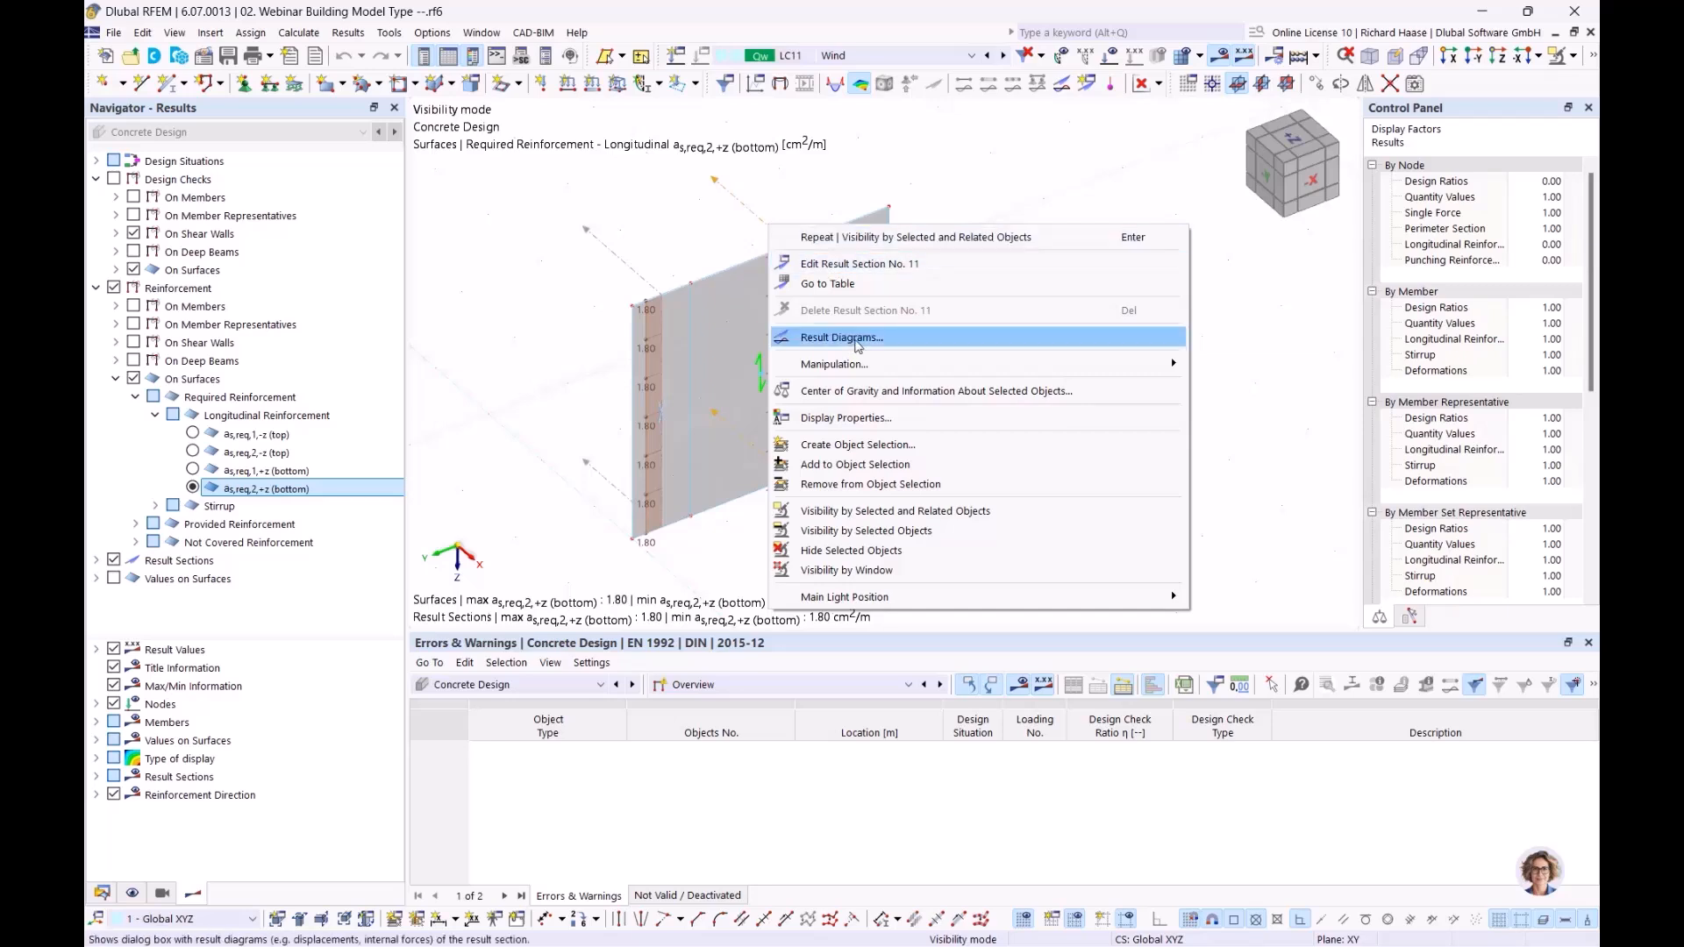
left_click(858, 338)
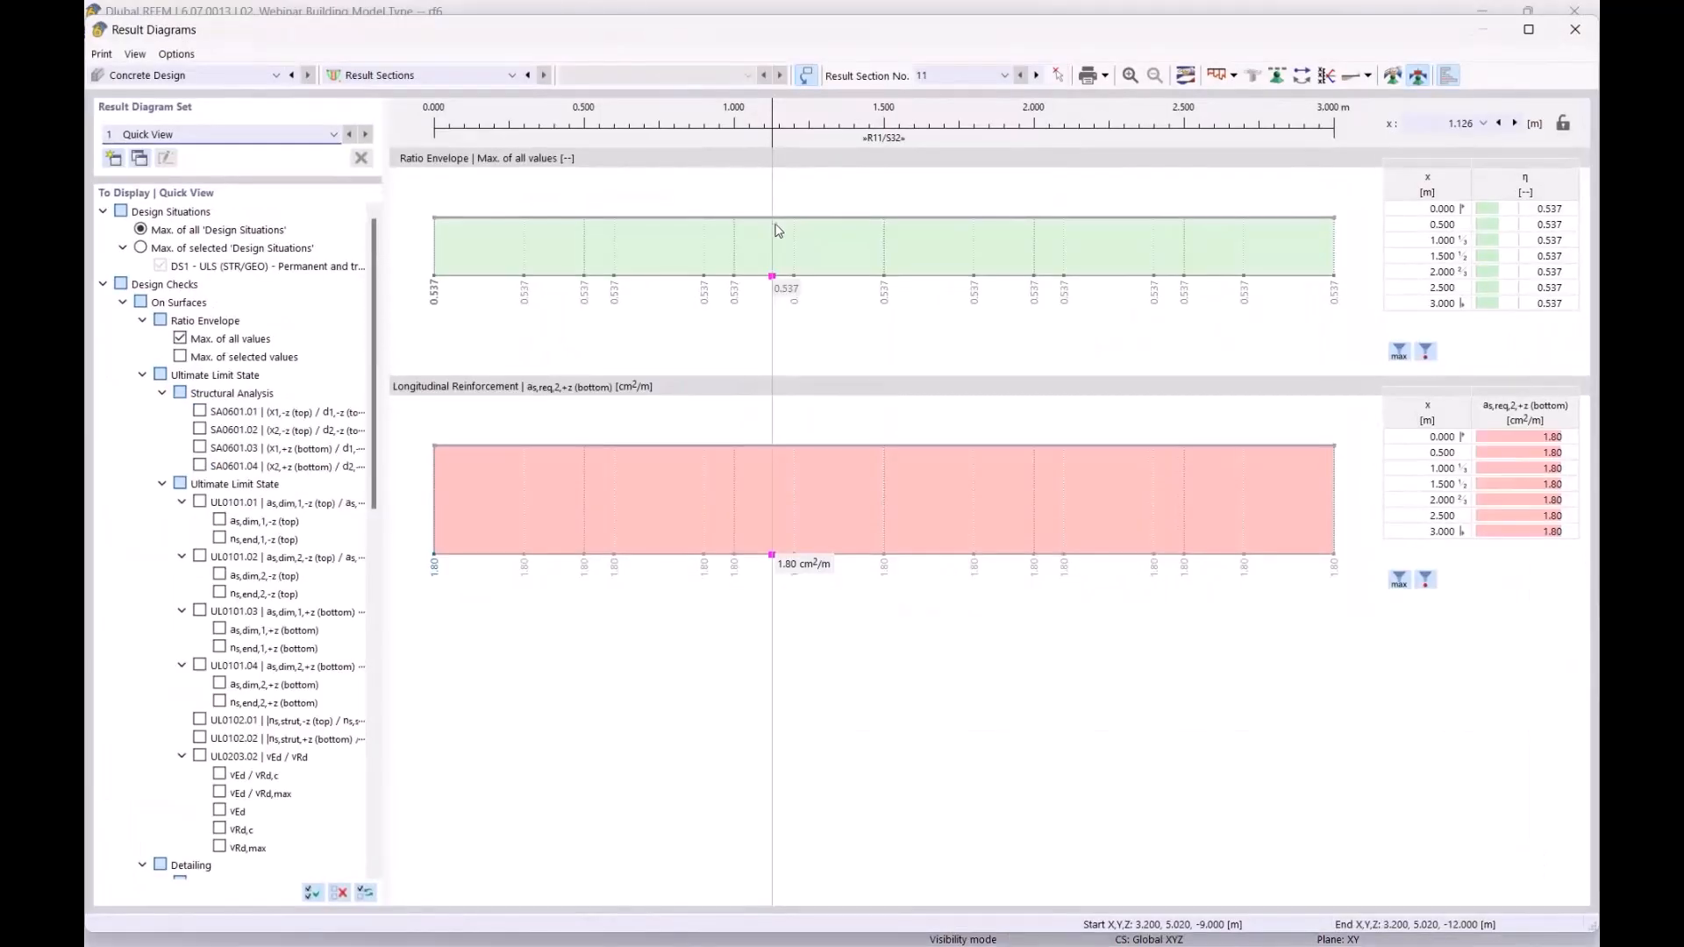
right_click(647, 238)
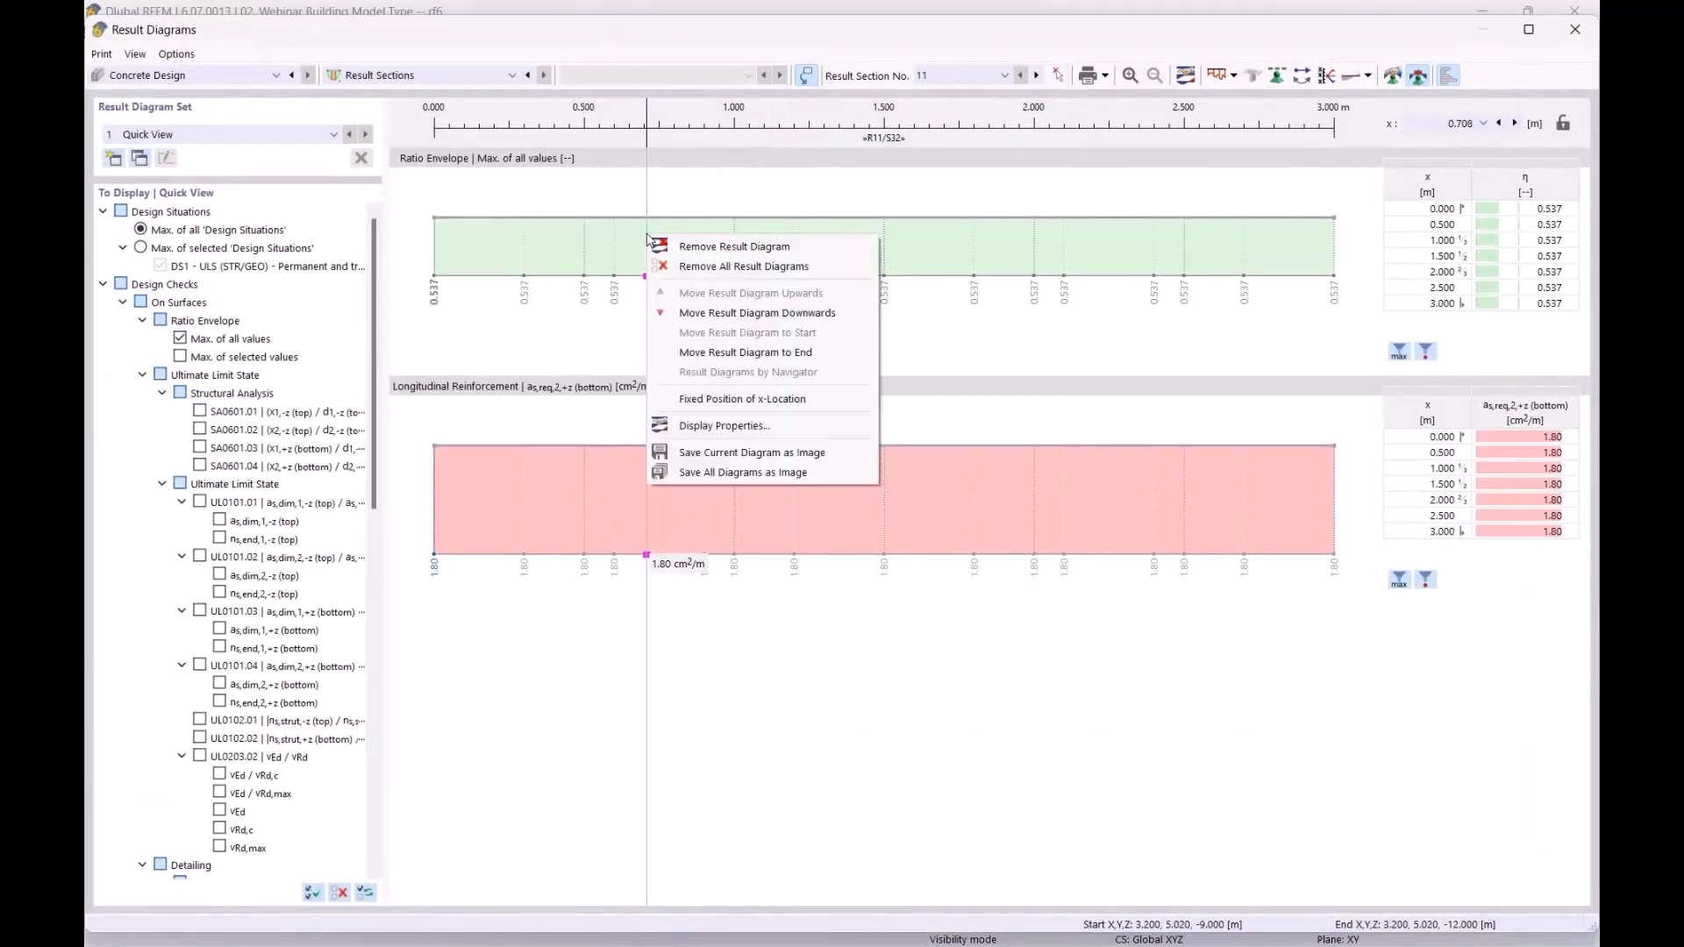
left_click(742, 266)
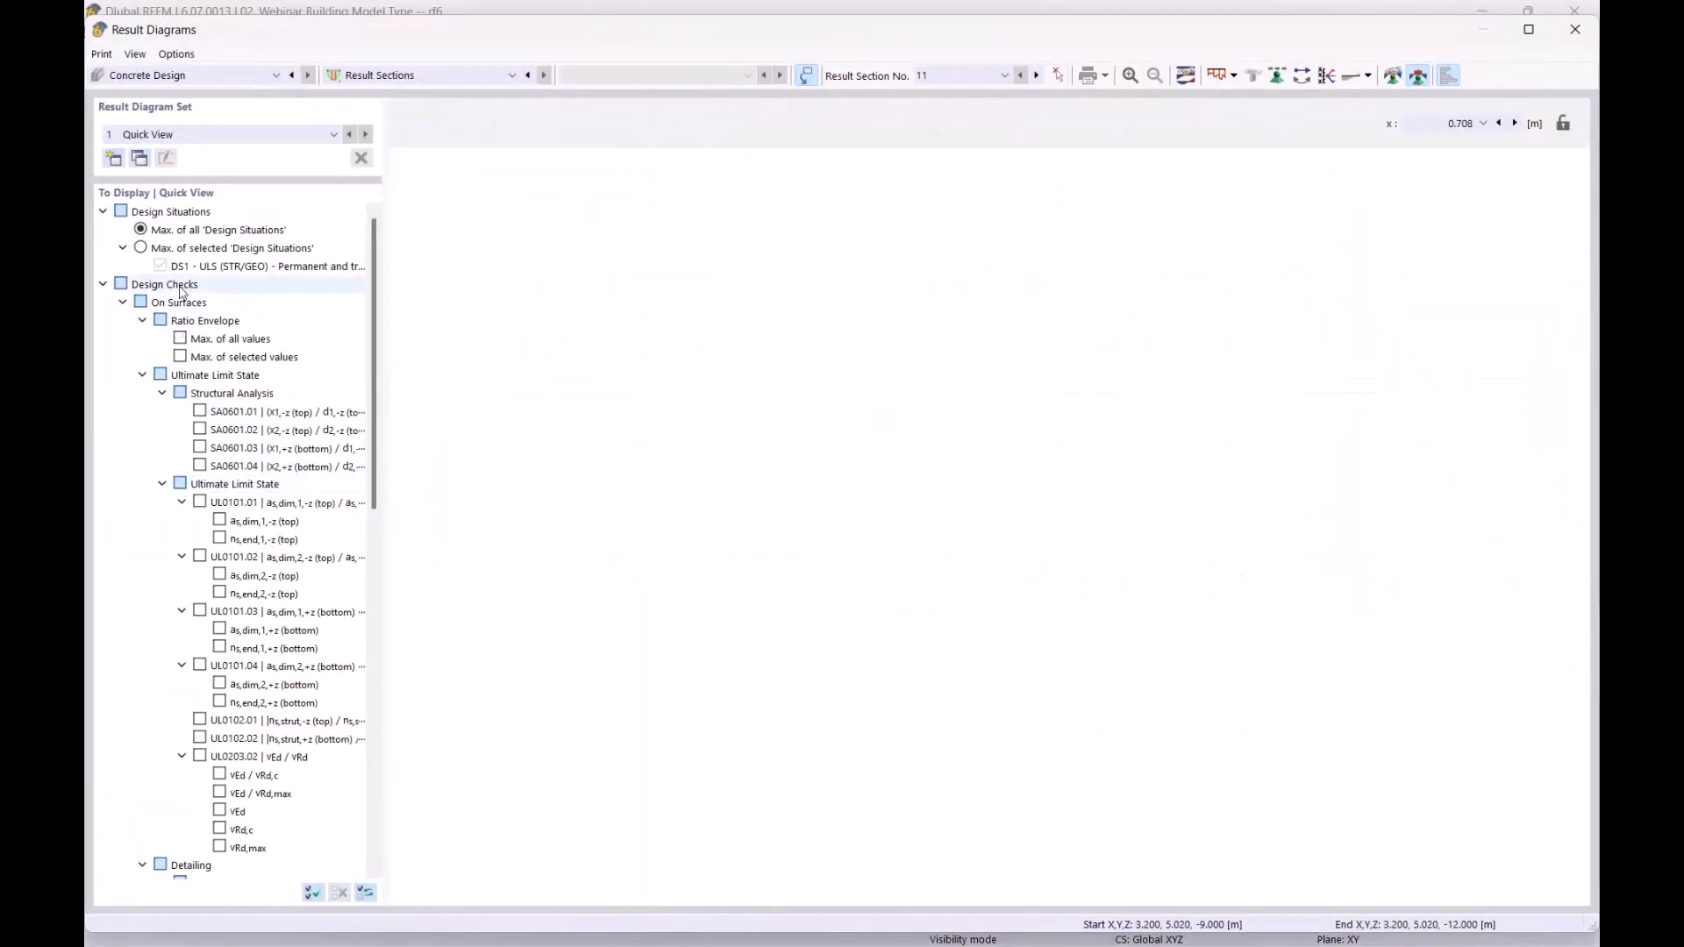
Step: Show the required longitudinal reinforcement diagrams as,req,1,-z (top) and as,req,1,+z (bottom) for the result section
left_click(104, 284)
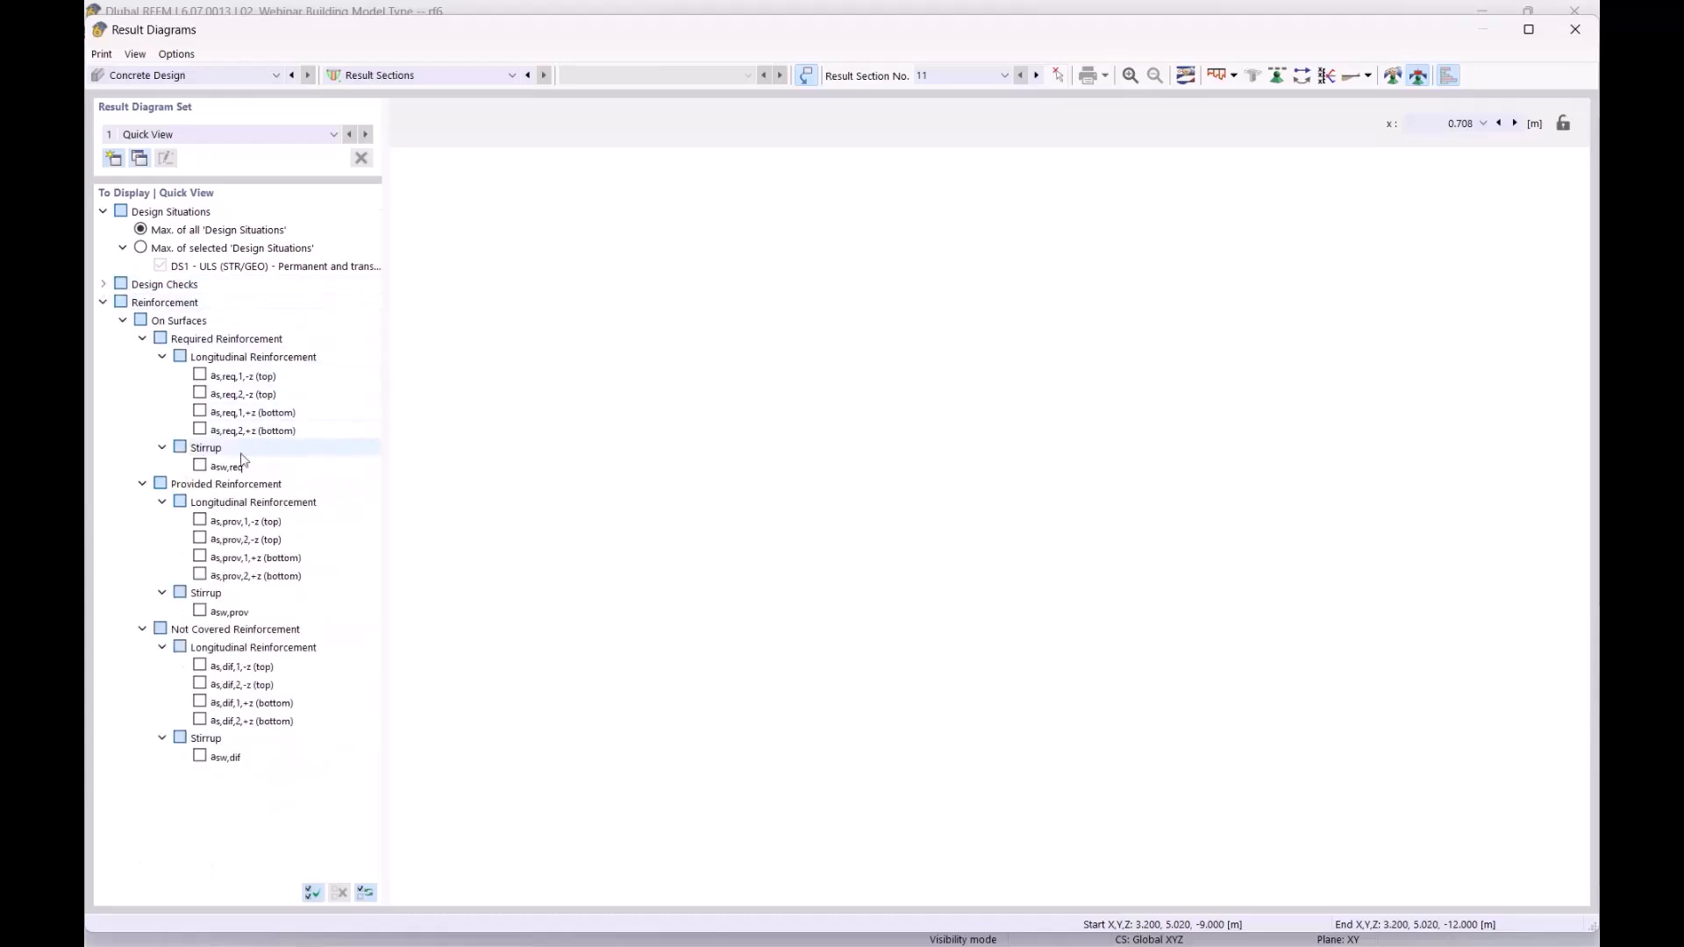
left_click(200, 376)
left_click(200, 412)
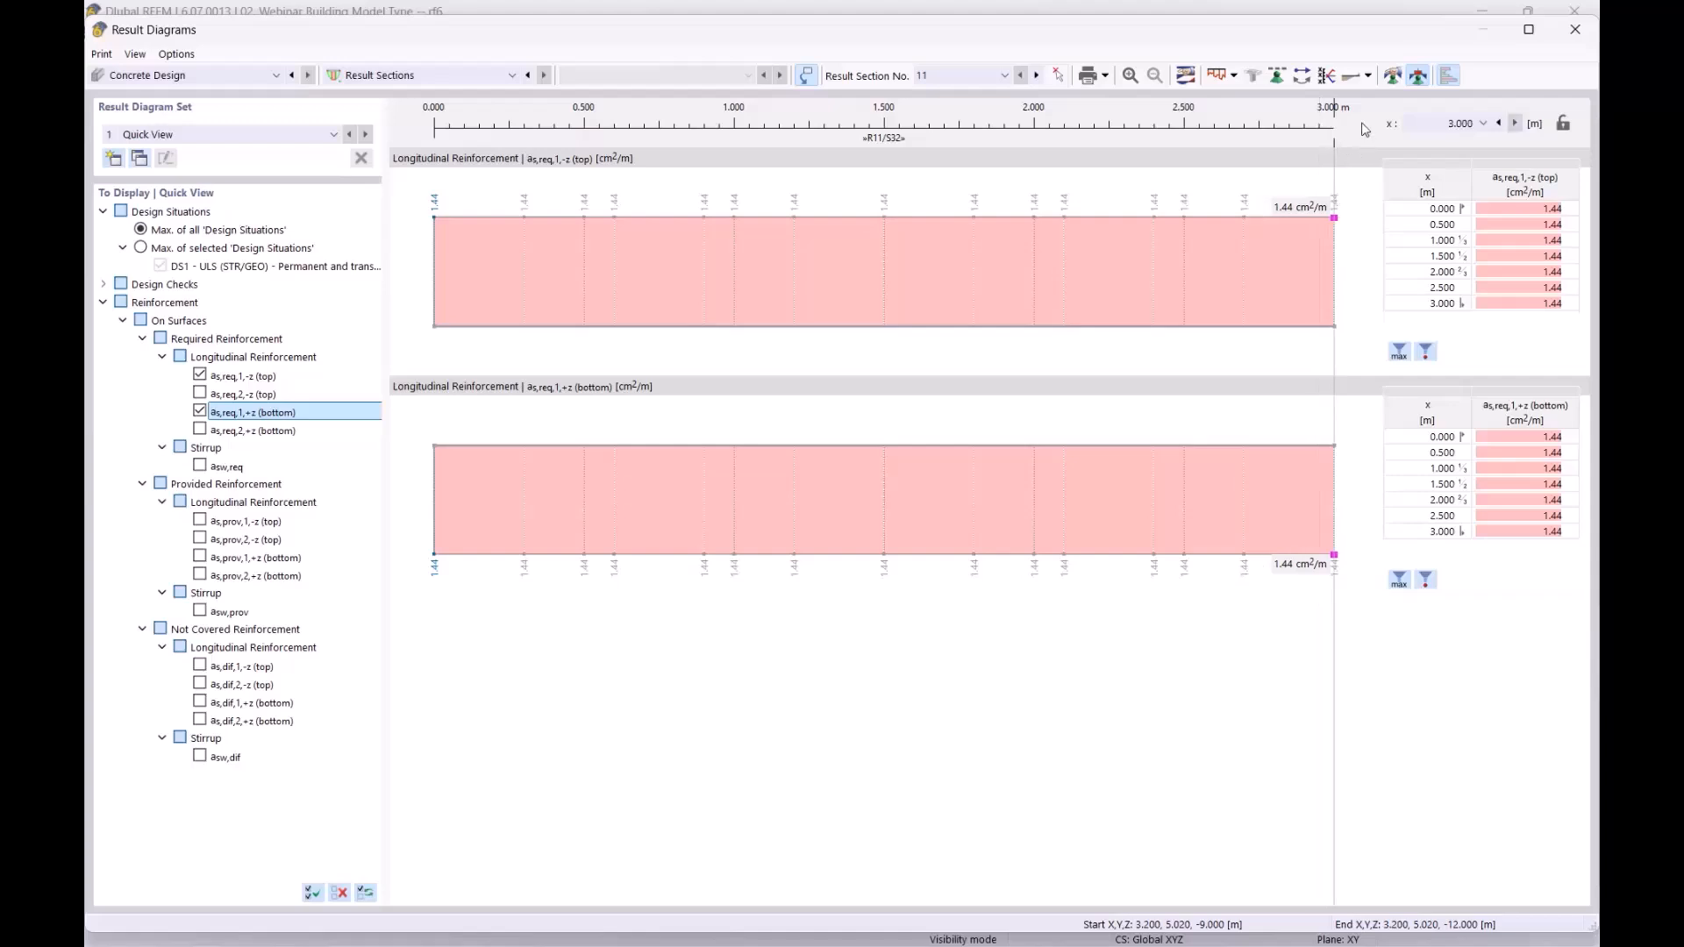
Step: Define a constant smooth range from 0.000 to 3.000 m for the result diagrams and examine the smoothed reinforcement
left_click(1392, 77)
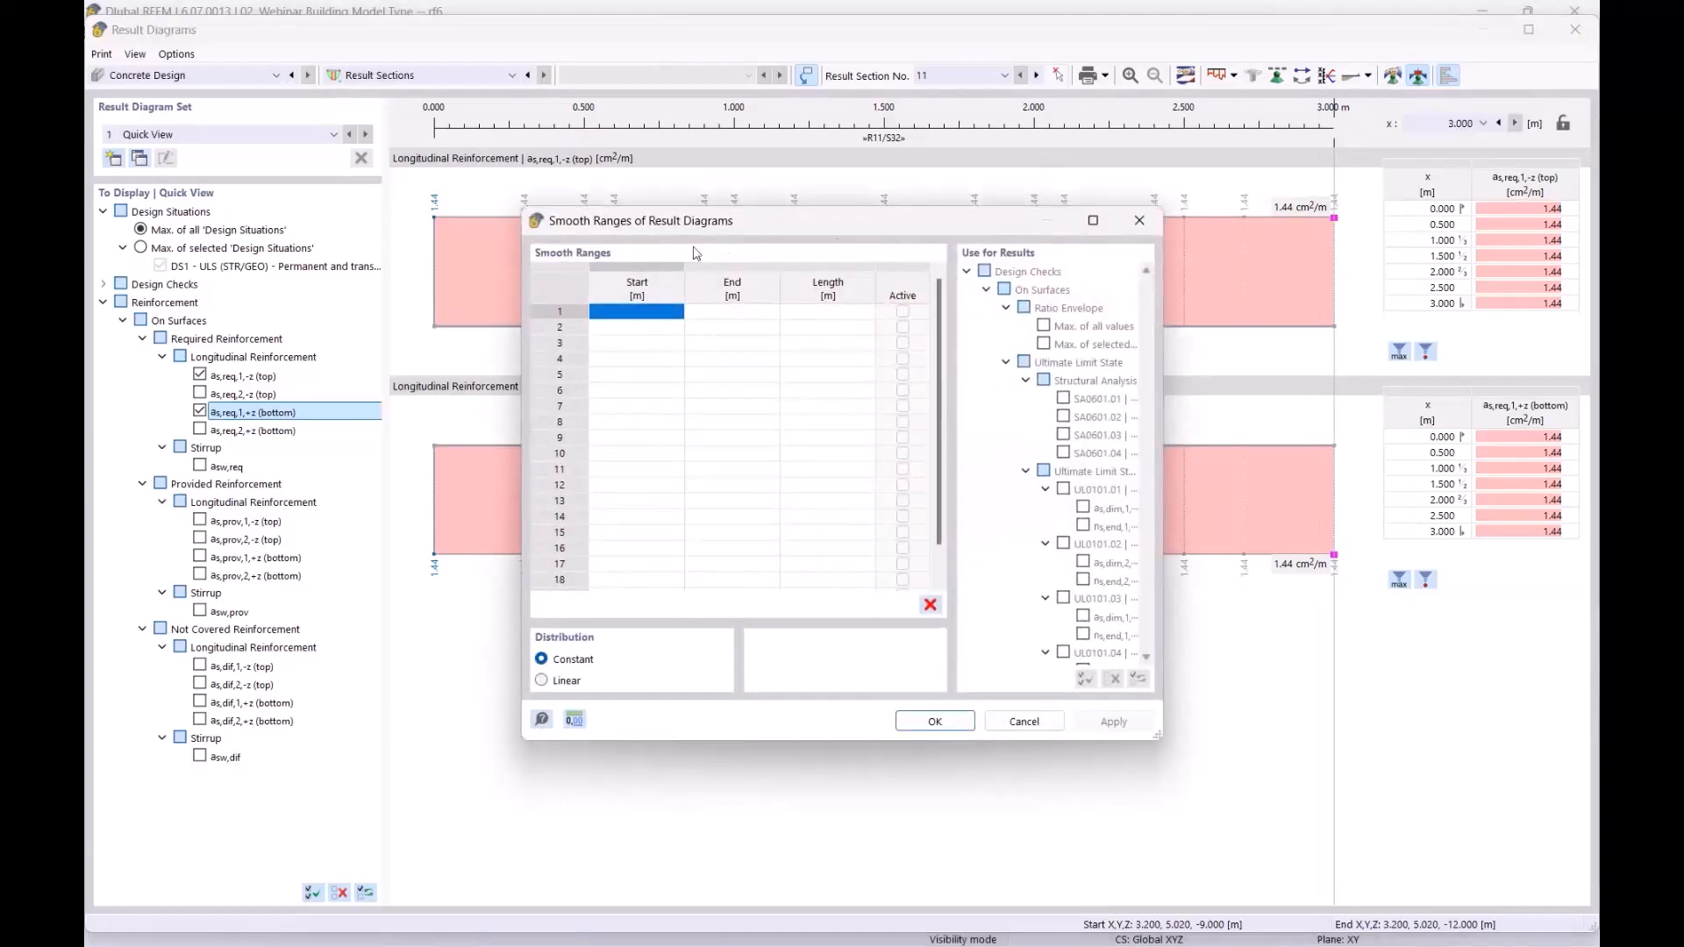
left_click_drag(723, 221, 716, 232)
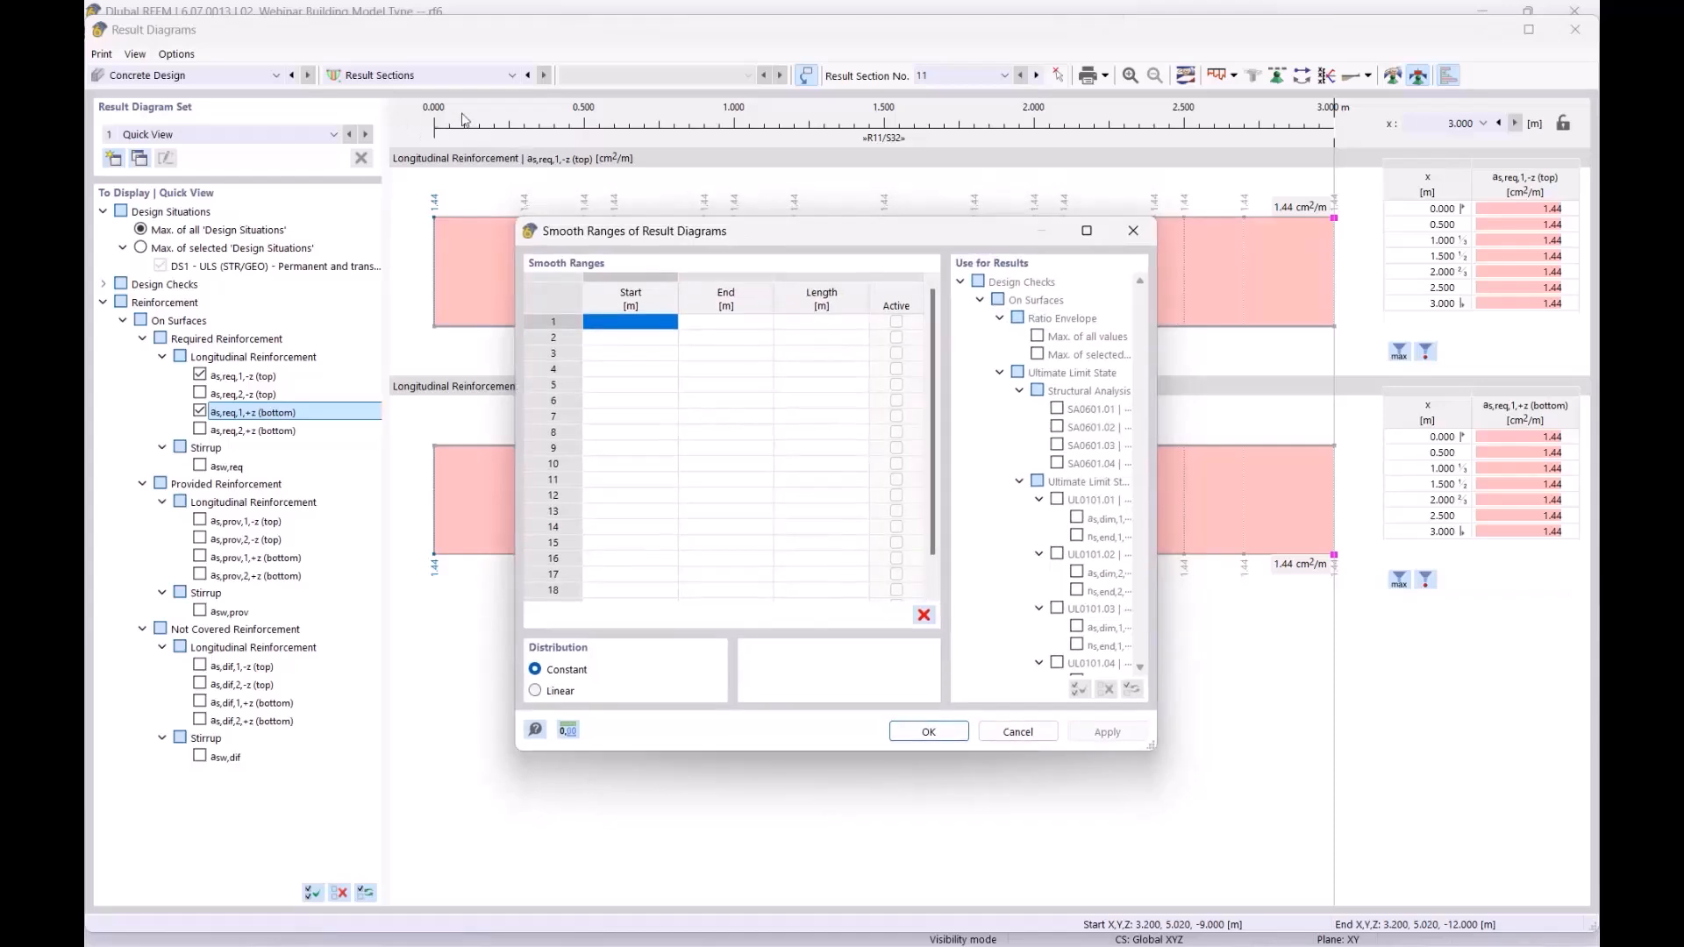
left_click(626, 324)
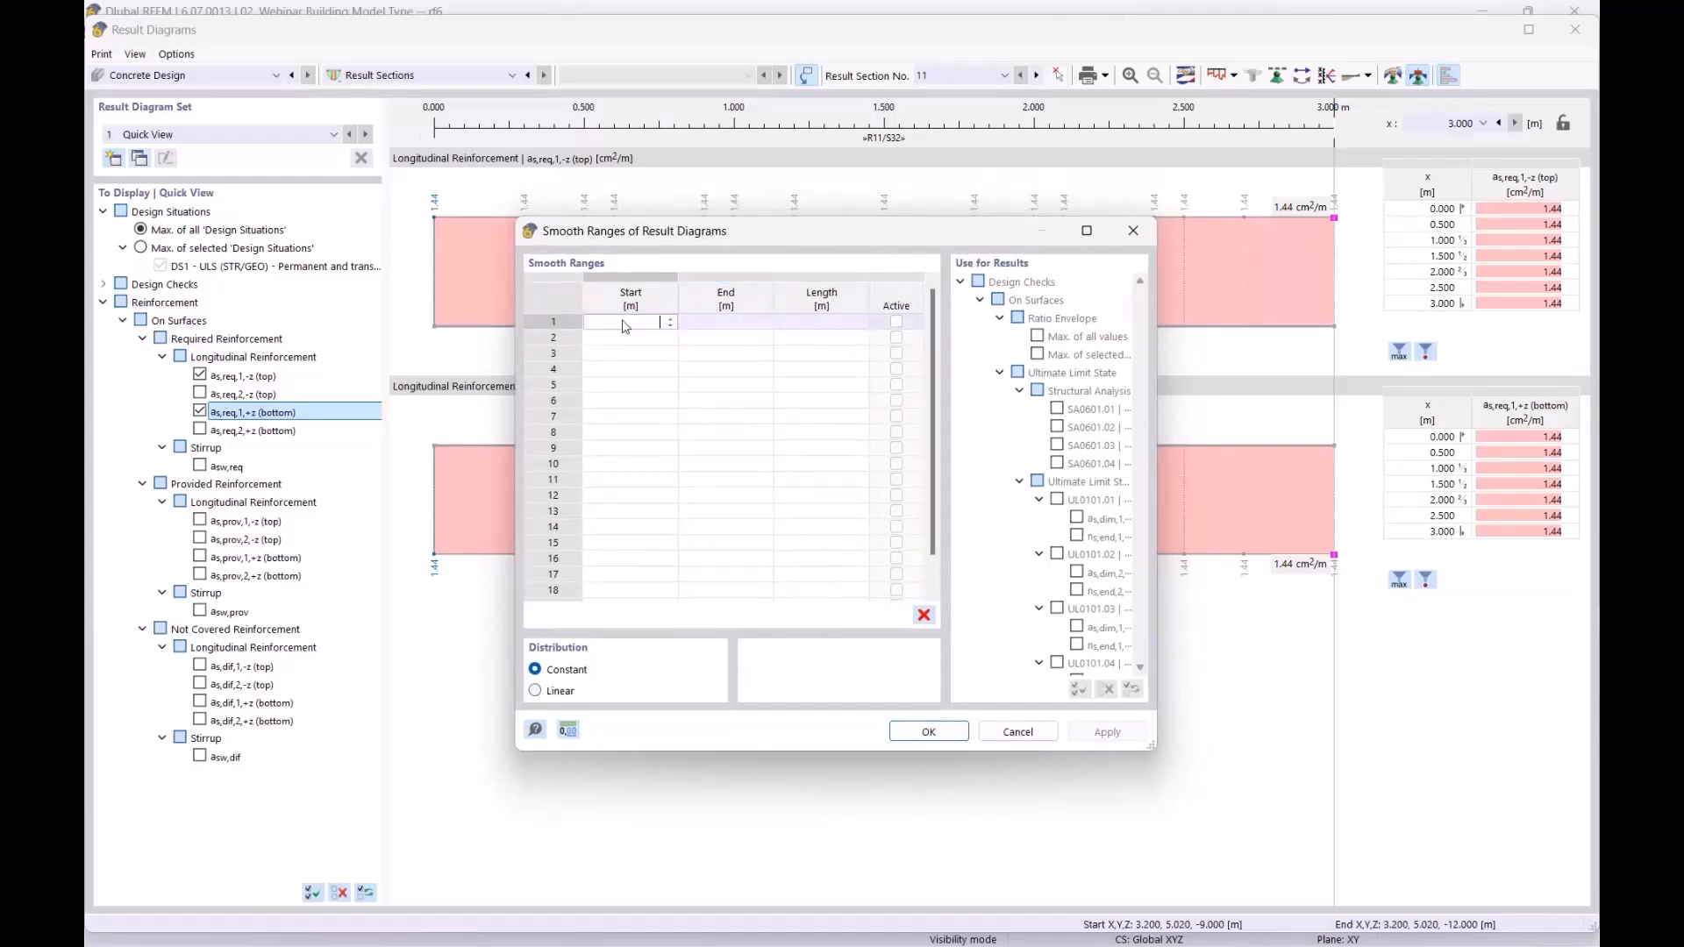
type("0")
key("Tab")
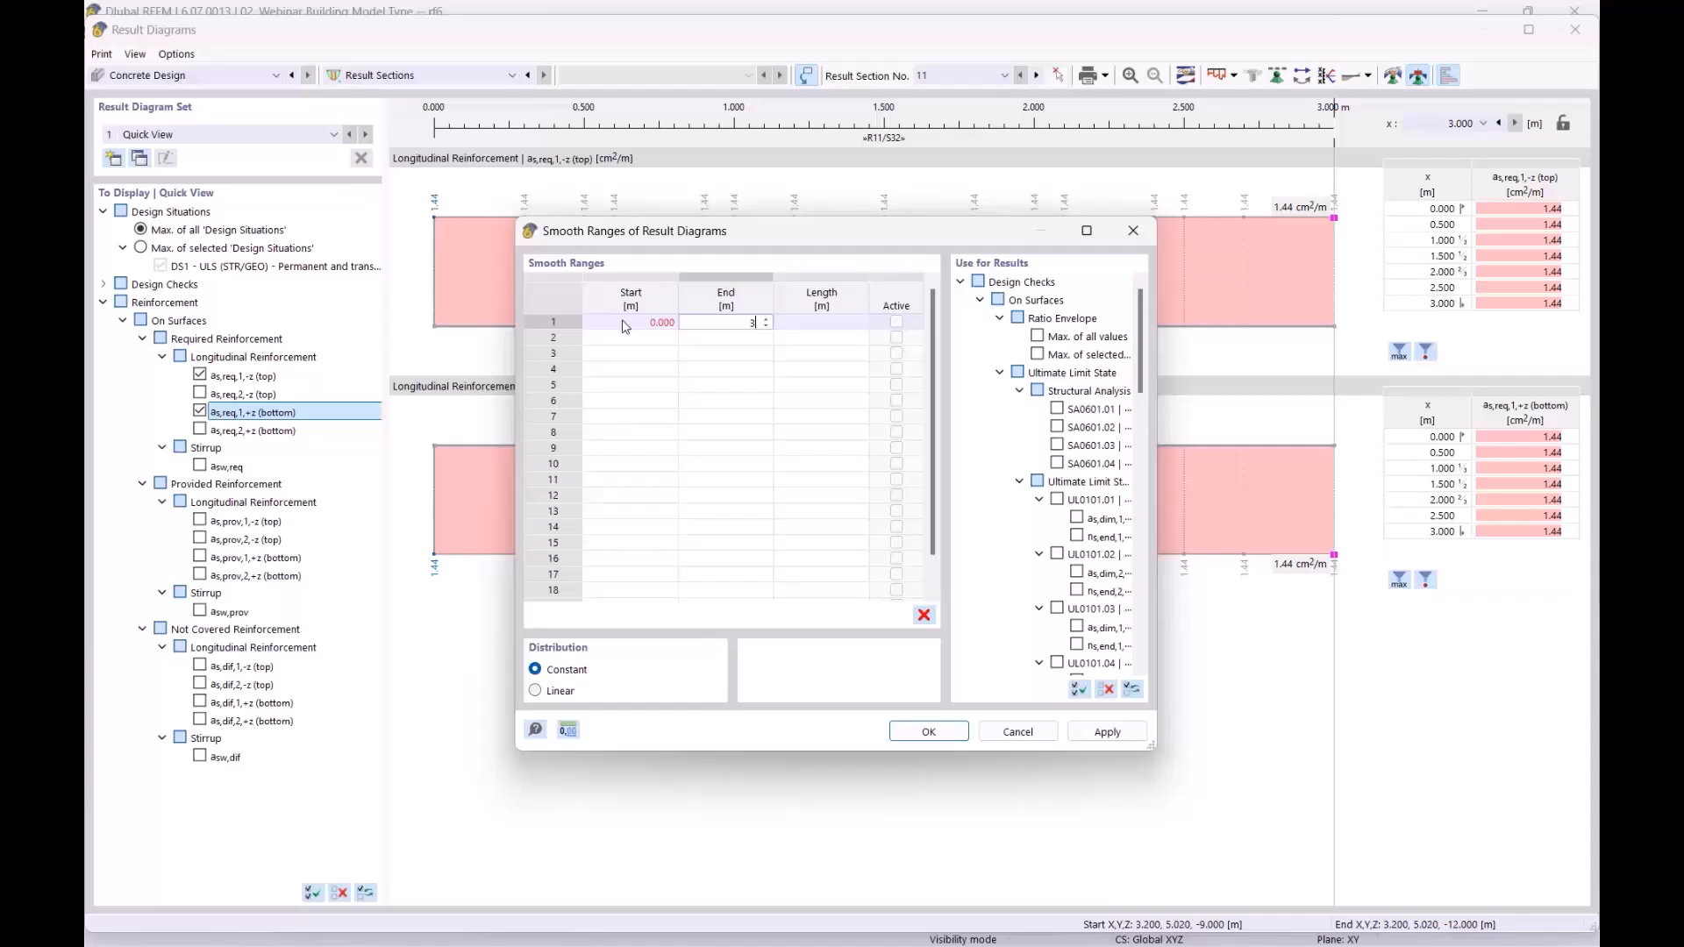
left_click(932, 733)
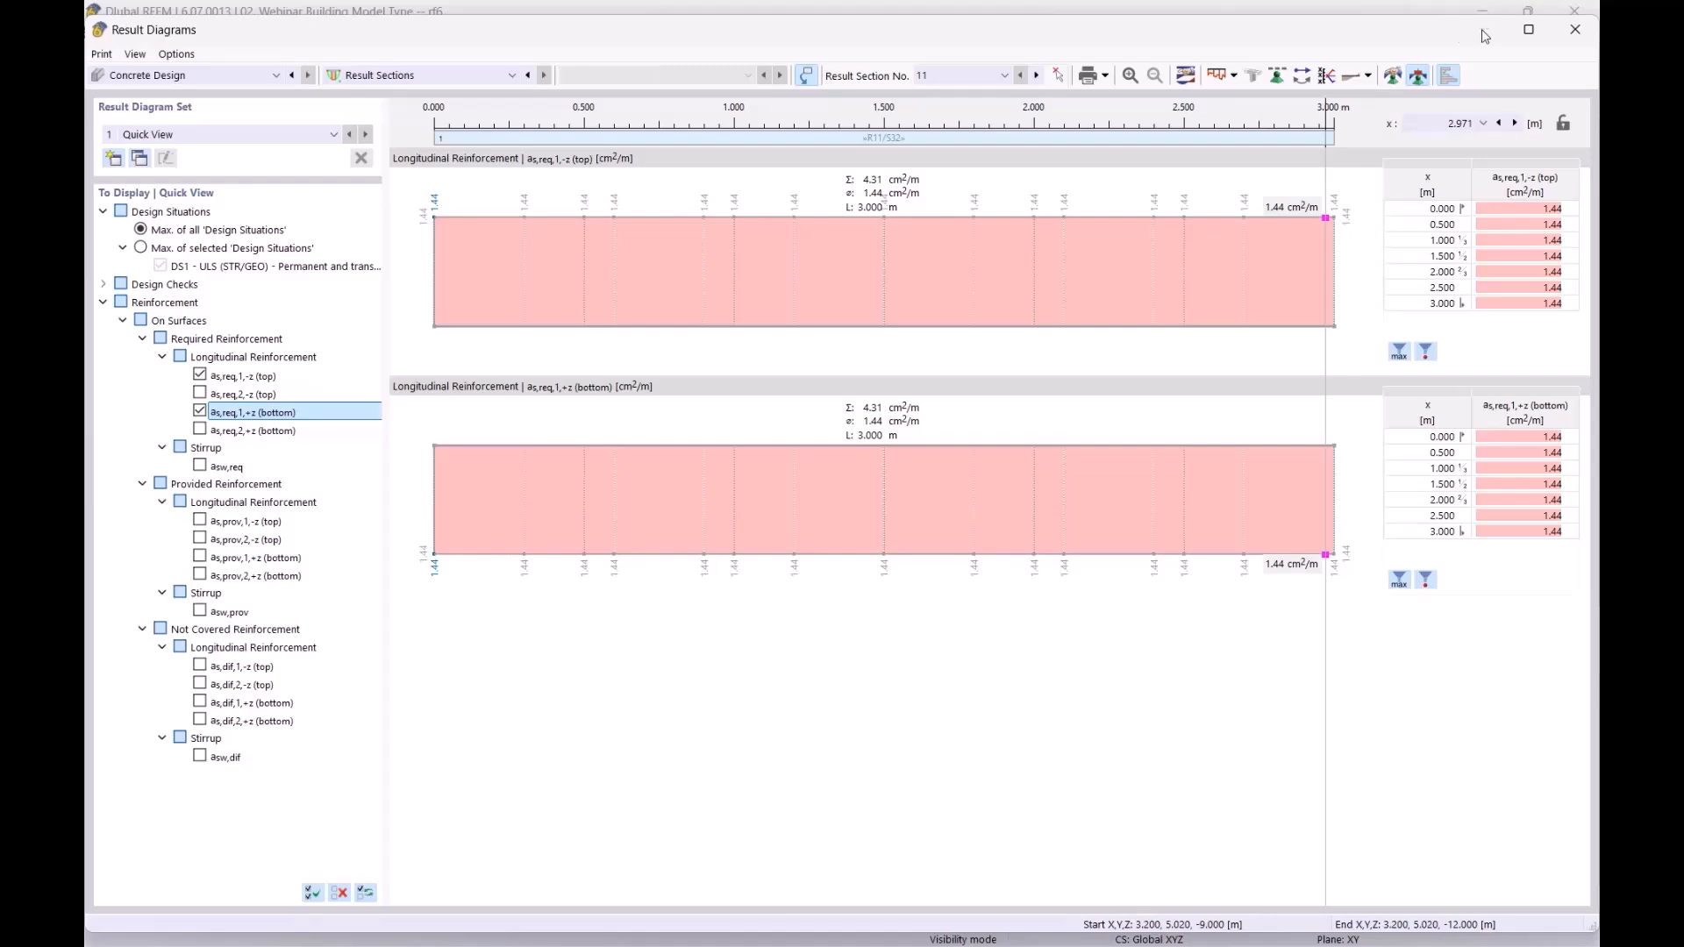
Step: Replace the displayed result diagrams with the required longitudinal reinforcement as,req,2,-z (top) and as,req,2,+z (bottom) and examine them
left_click_drag(1380, 32, 1306, 584)
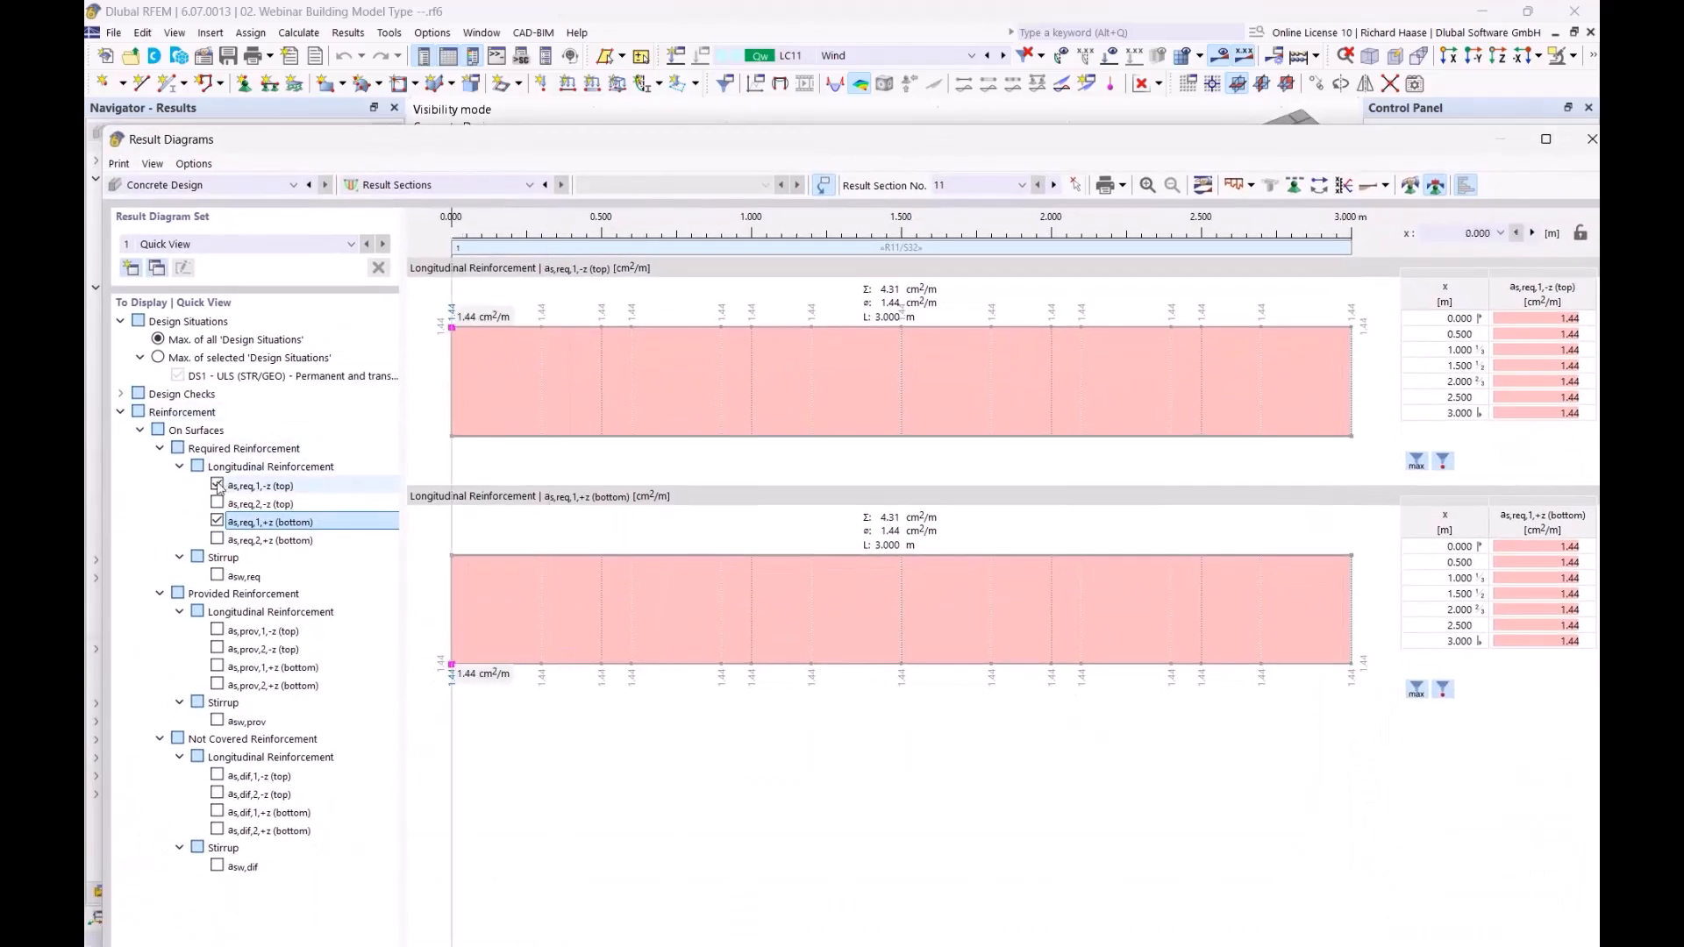
left_click(217, 485)
left_click(217, 521)
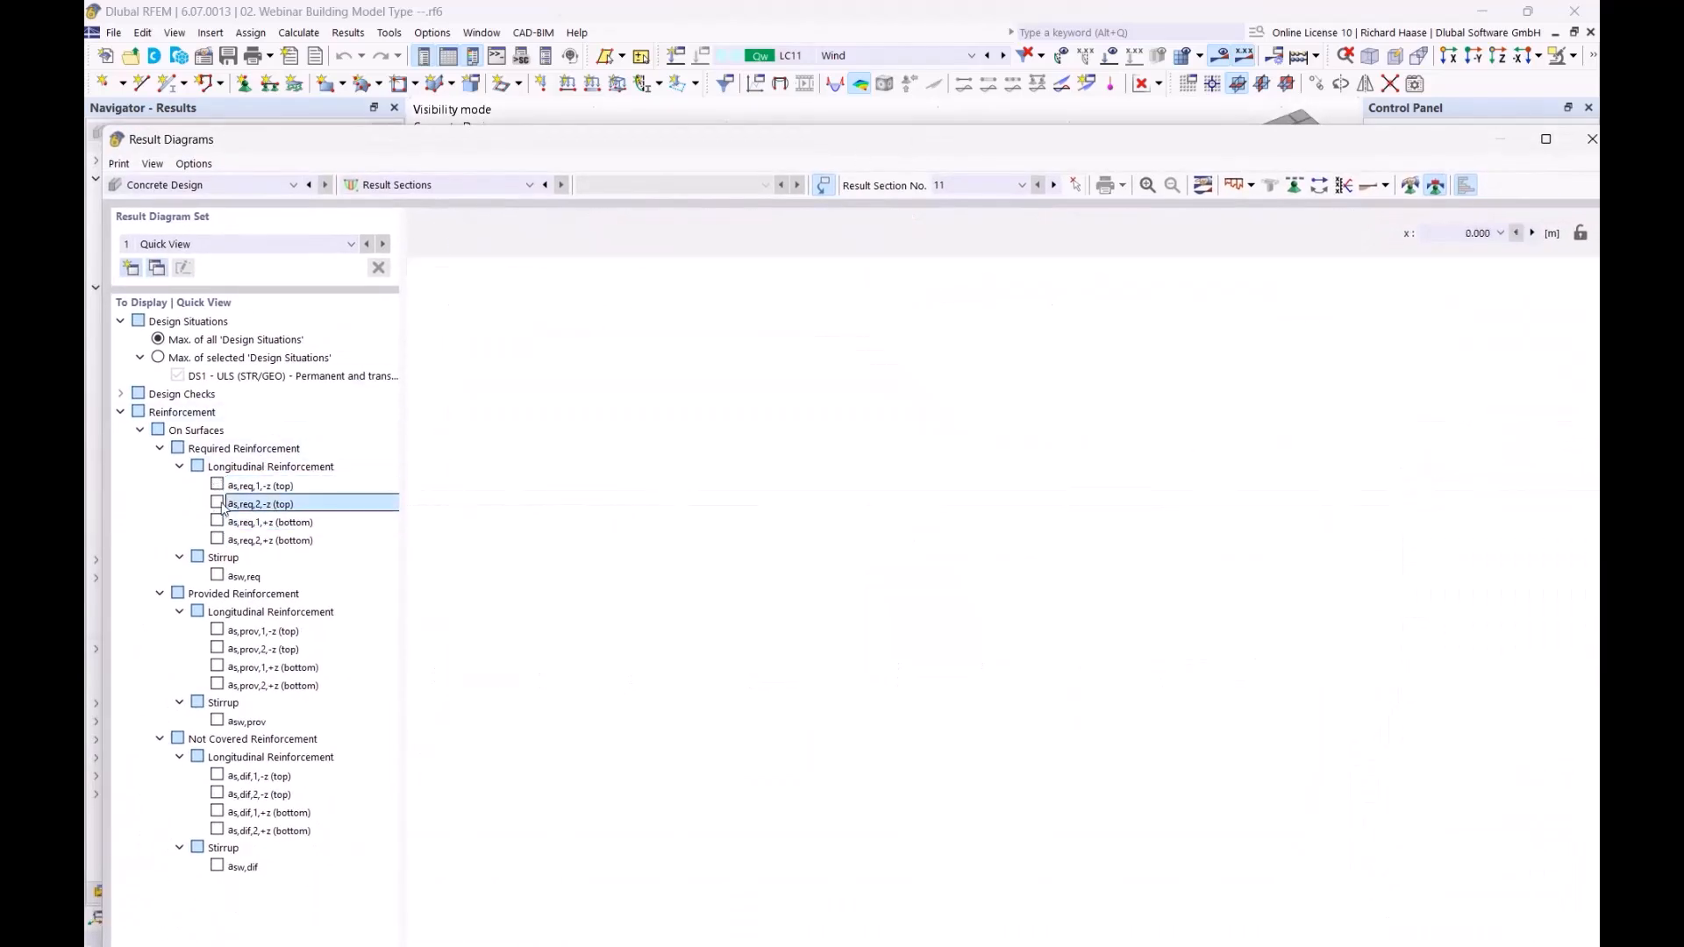
left_click(217, 503)
left_click(217, 538)
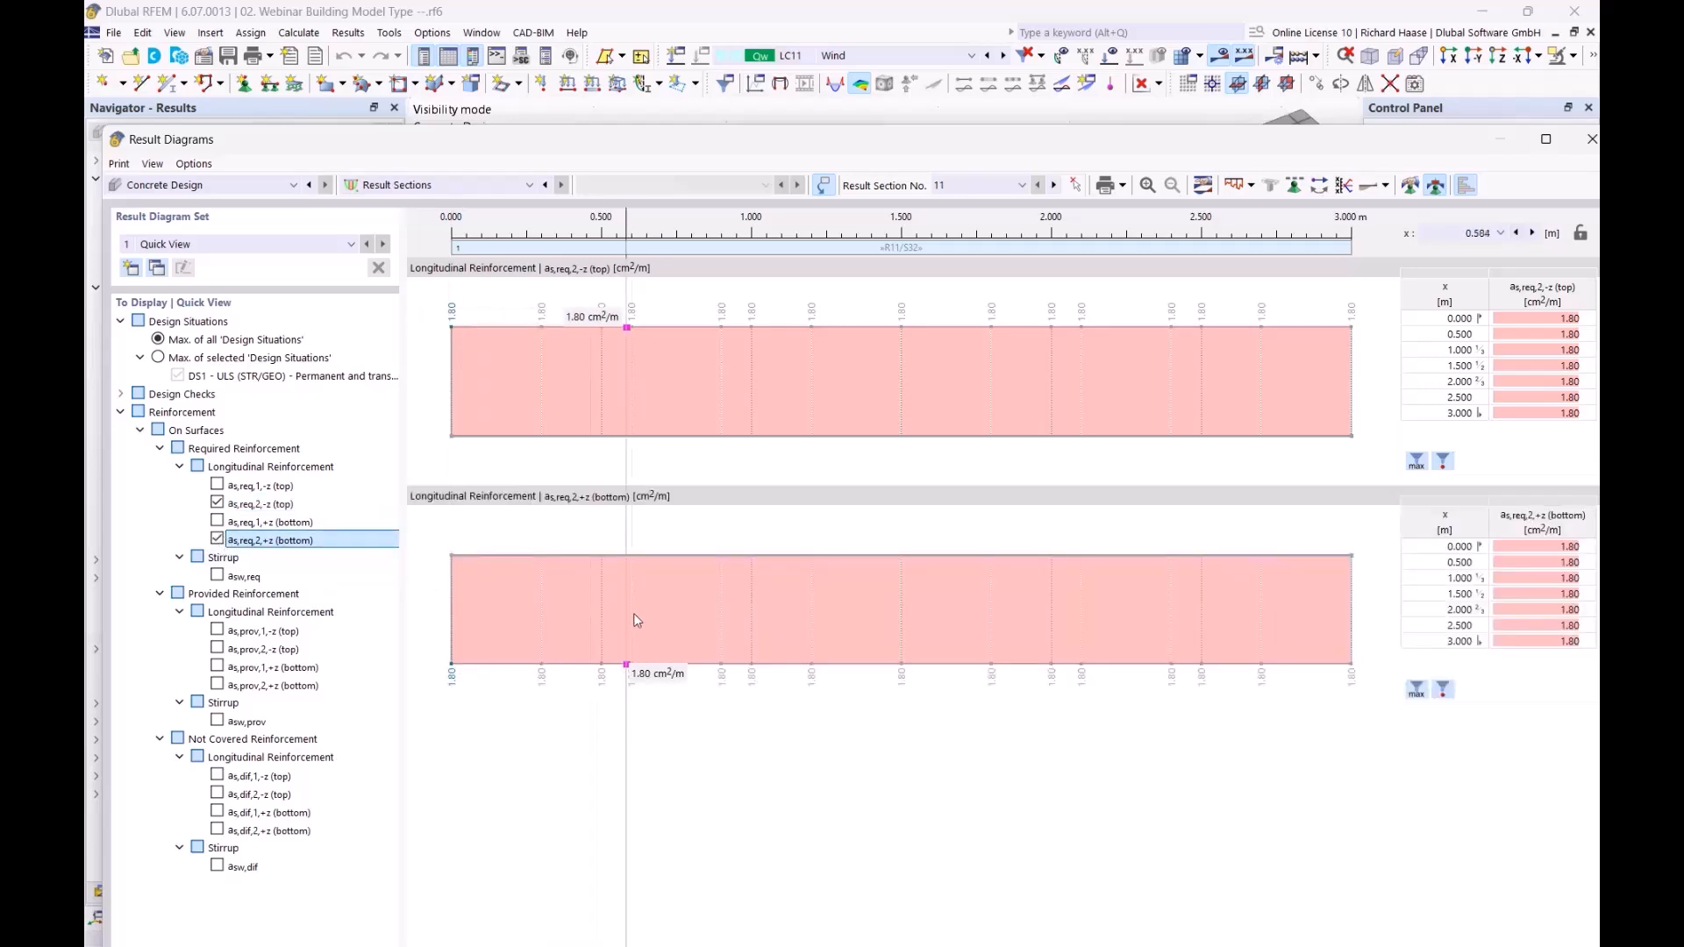
left_click(279, 505)
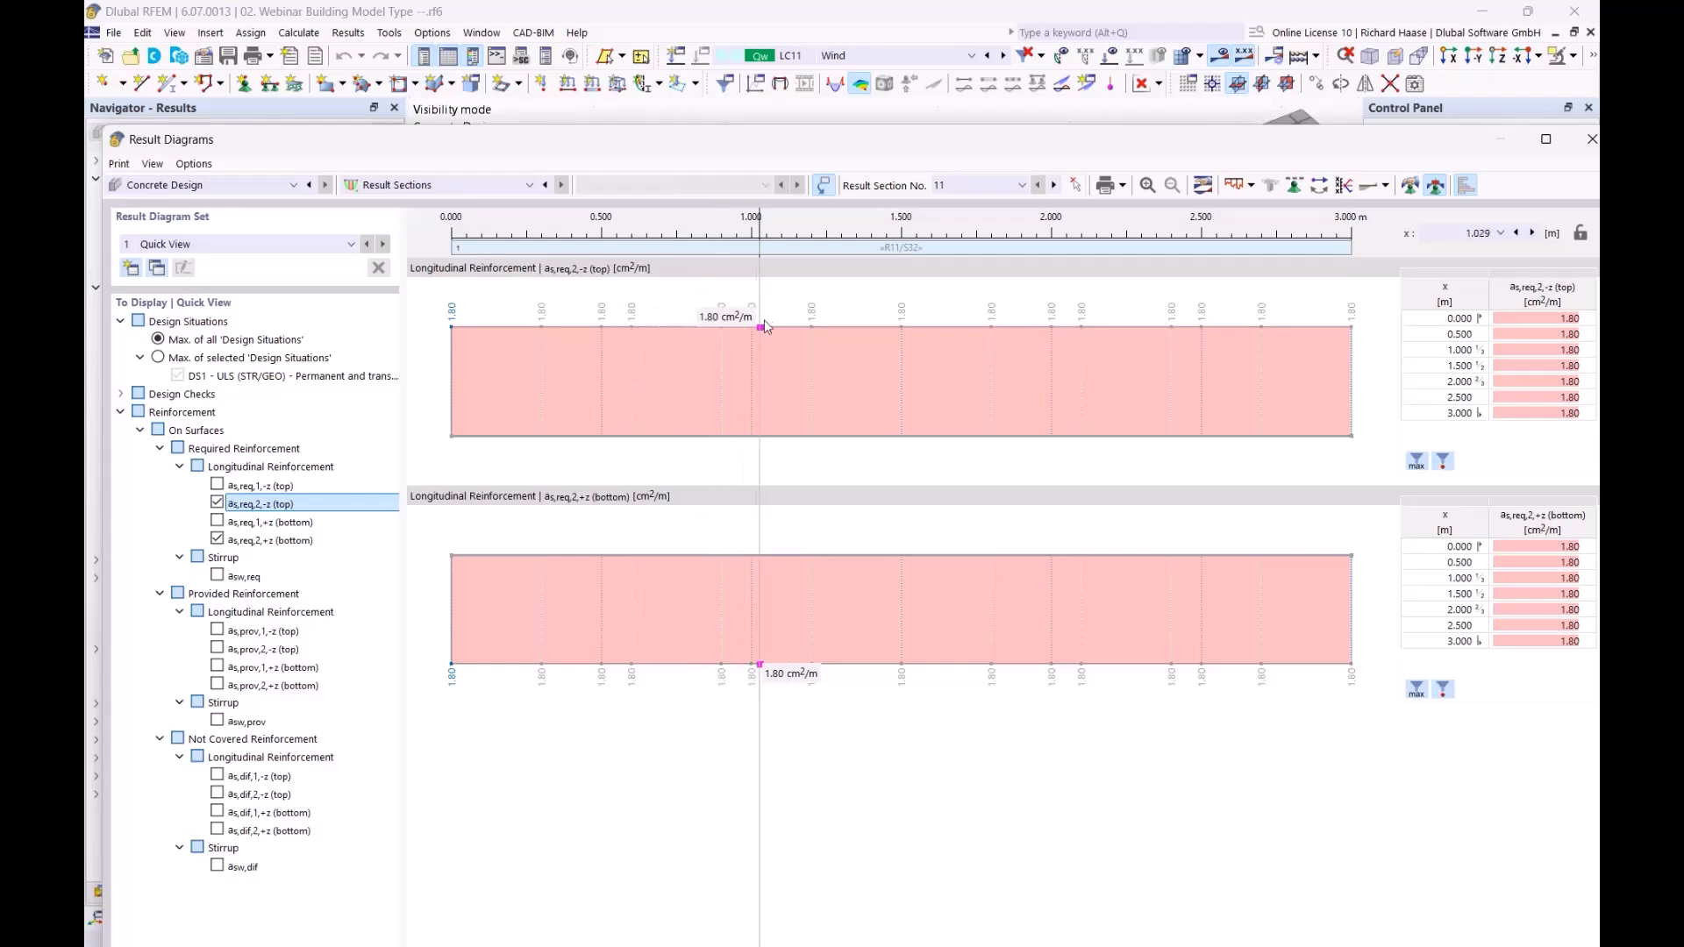
Step: Close the result diagrams of result section No. 11 and leave visibility mode to show the entire building
left_click_drag(968, 139, 871, 631)
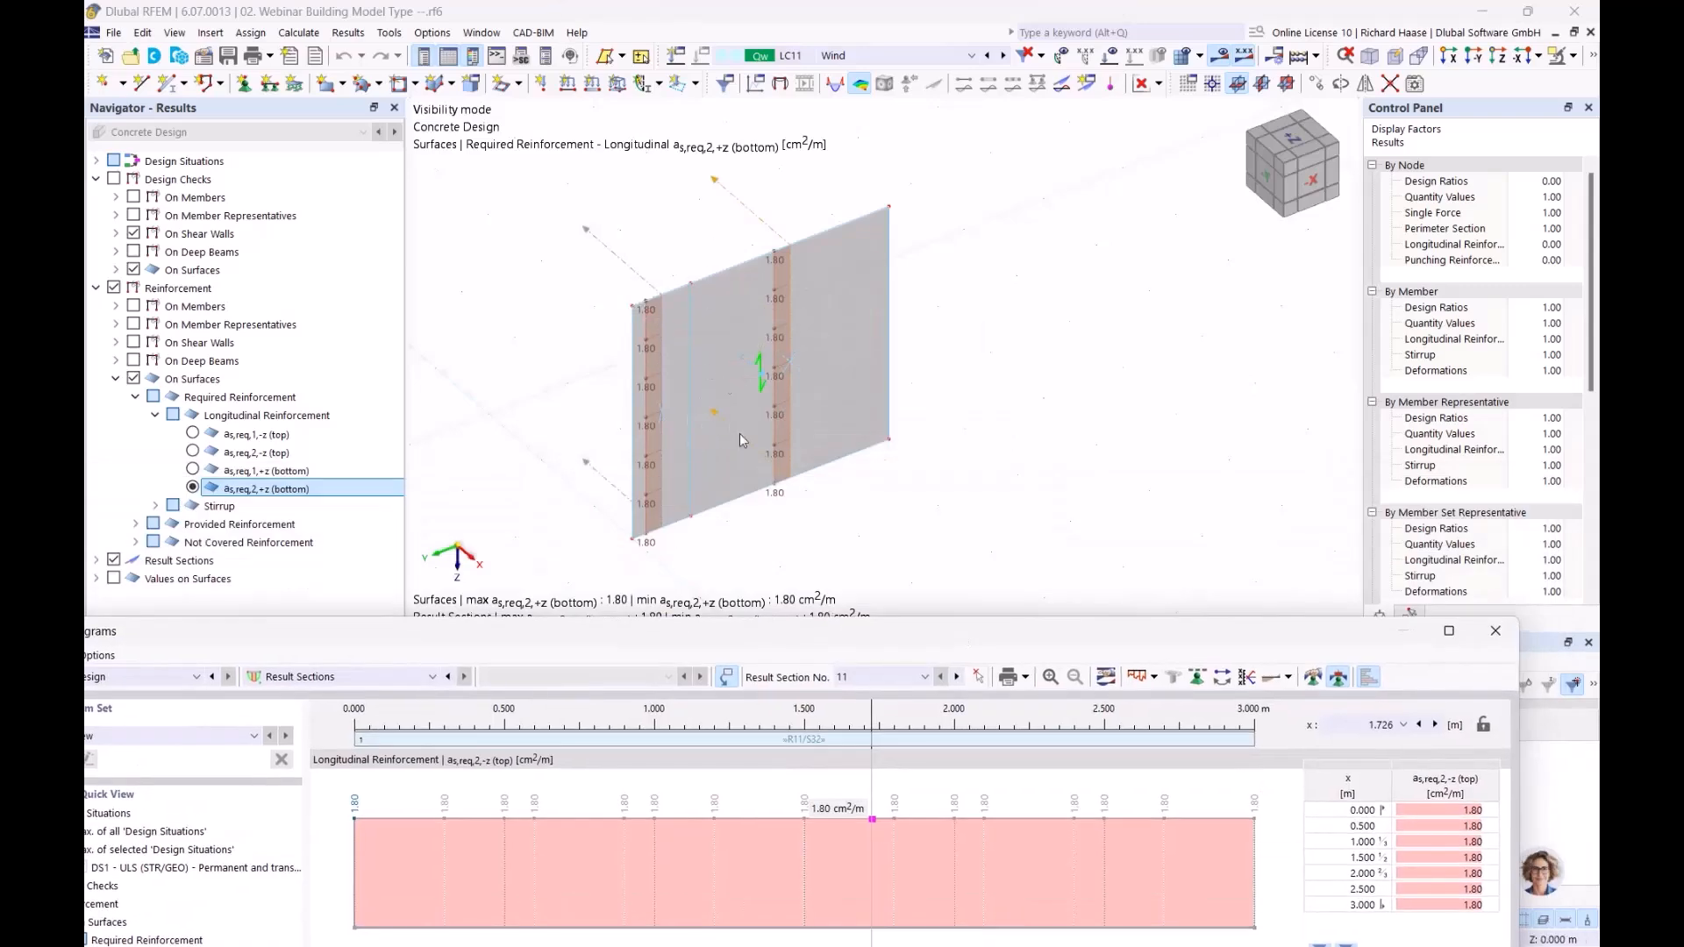
left_click_drag(1078, 638, 1001, 186)
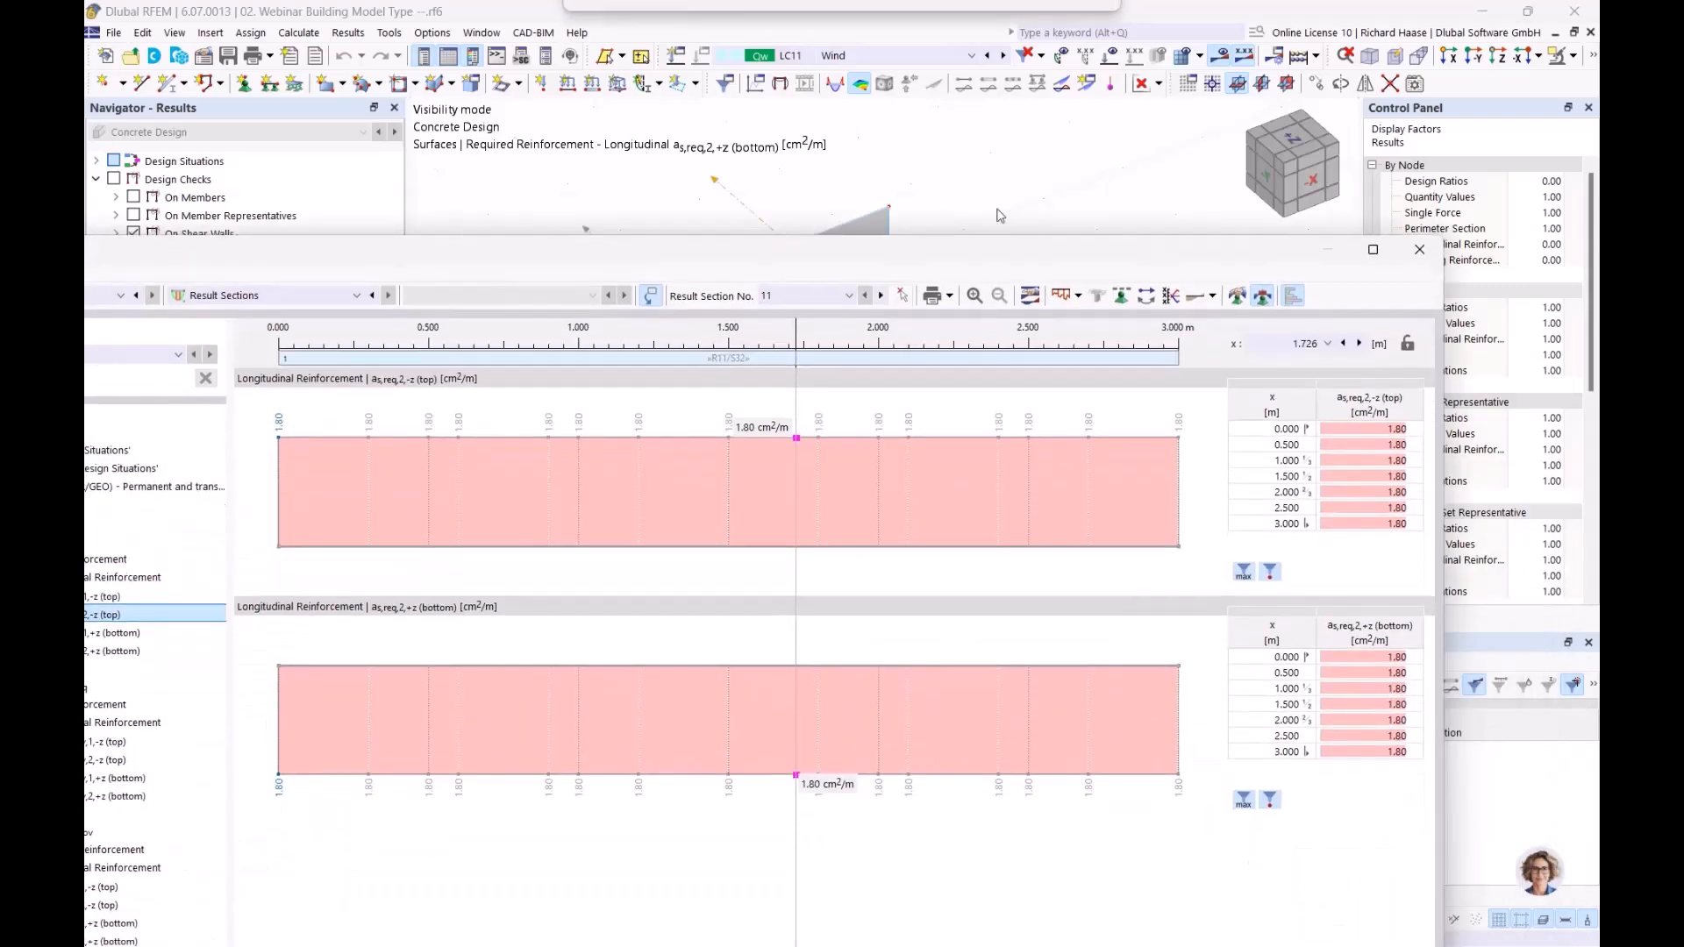
left_click(1419, 179)
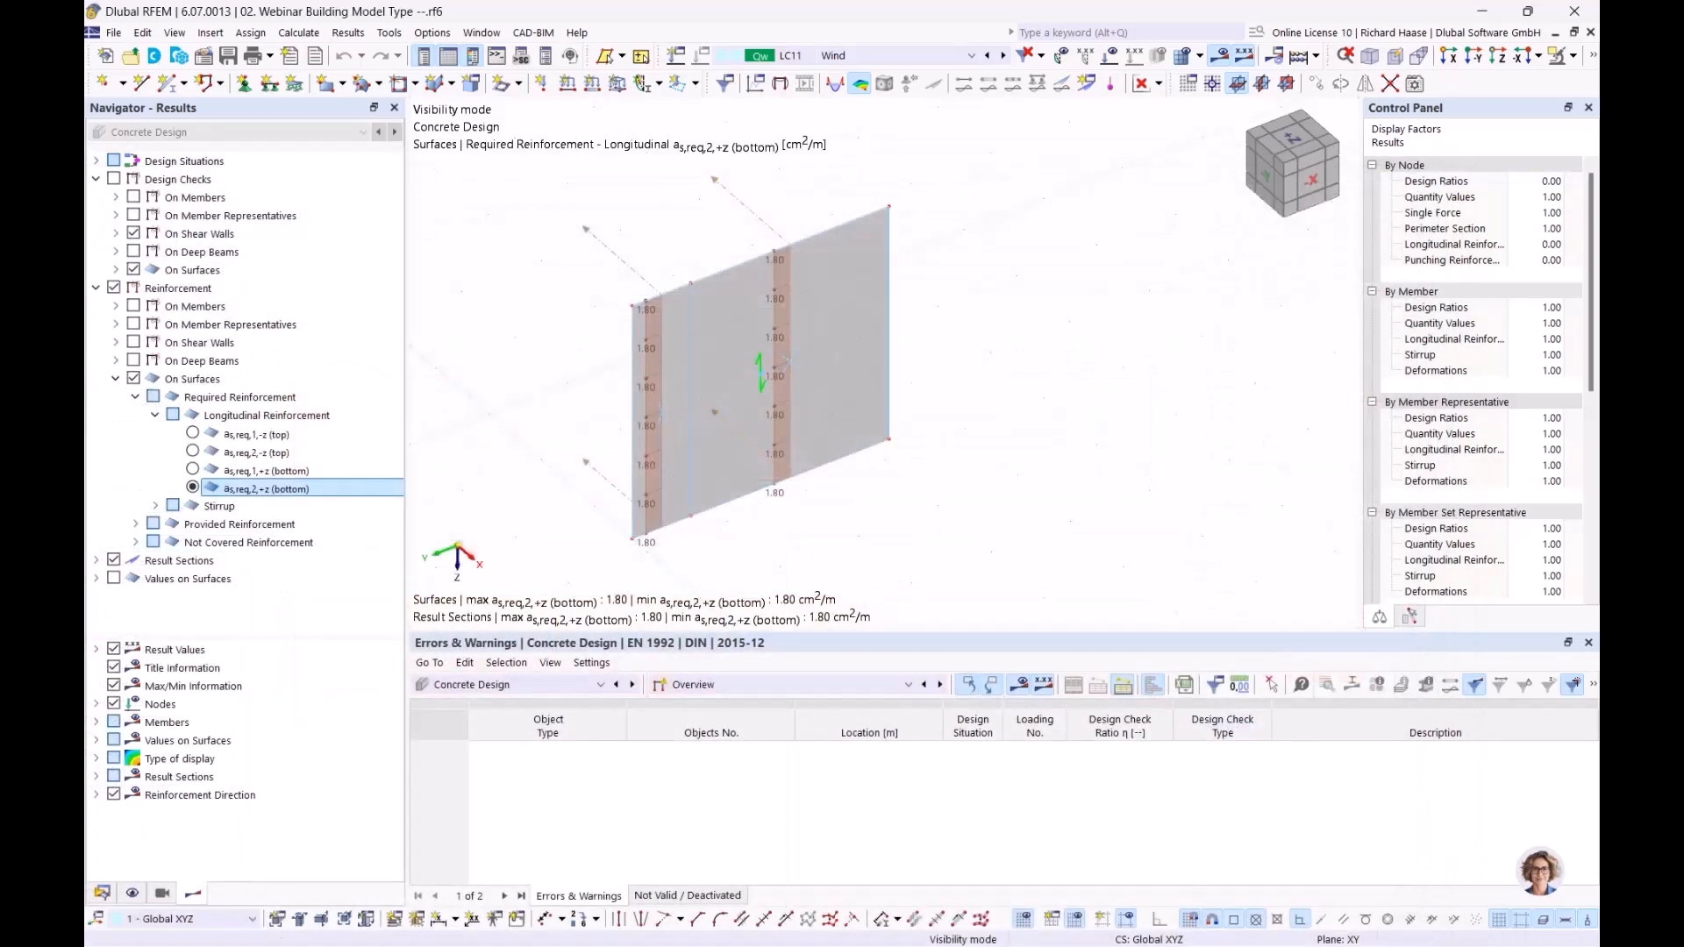
middle_click_drag(972, 507, 1009, 511)
scroll(960, 482, "down", 1)
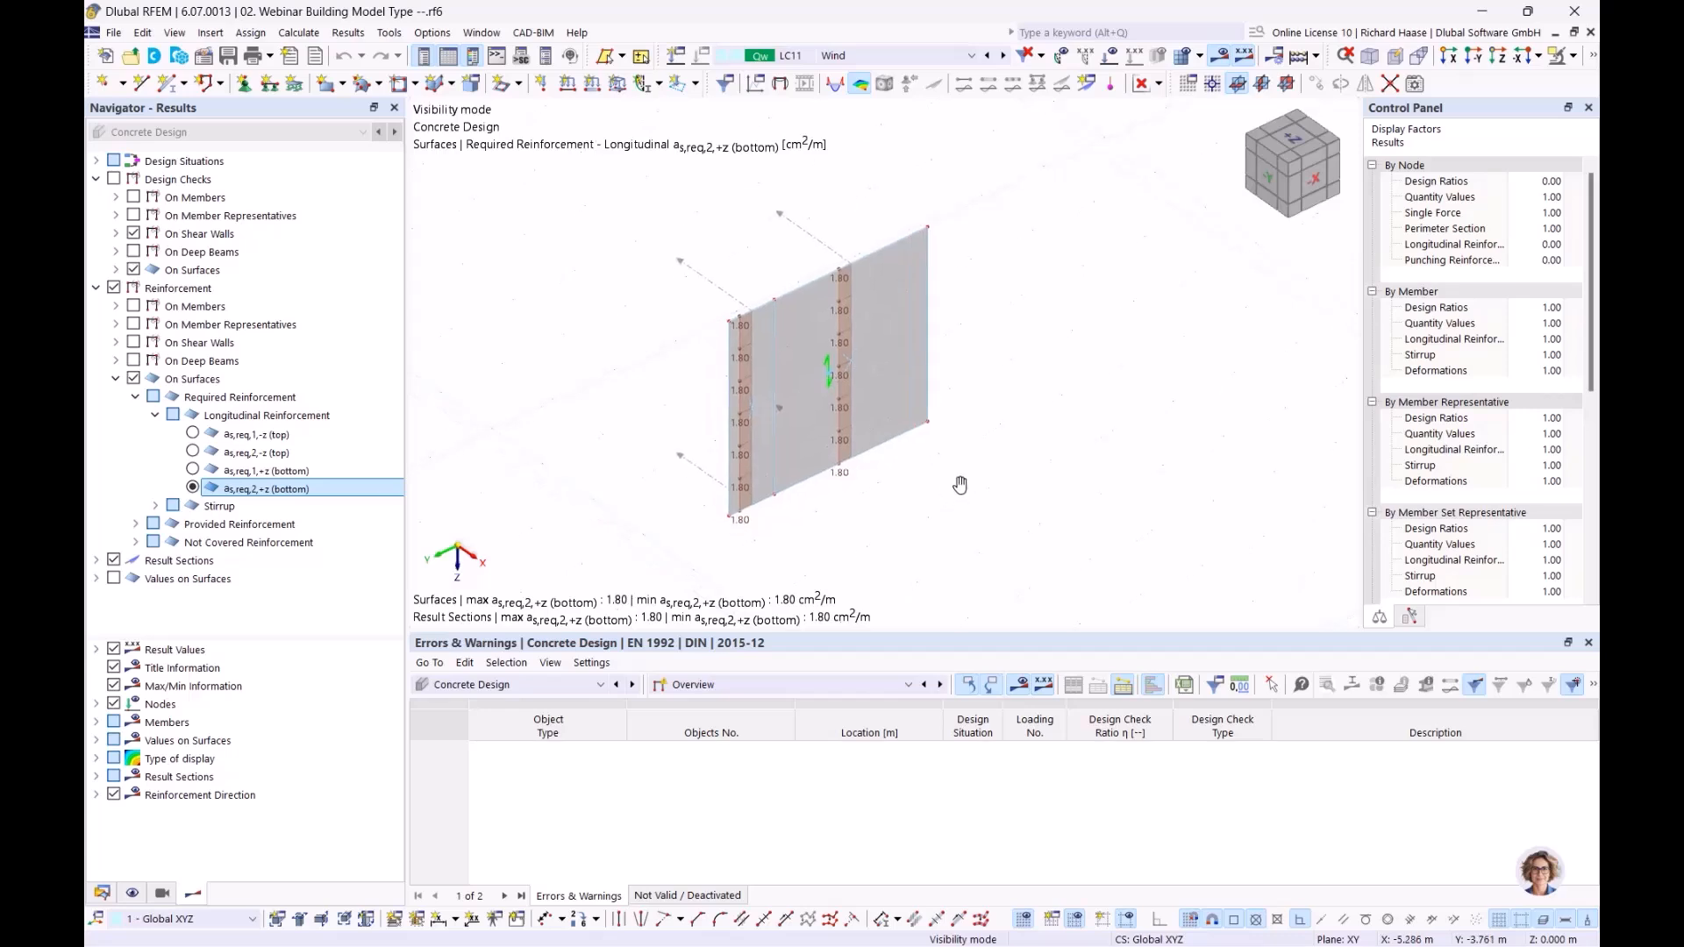
left_click(1576, 63)
left_click(1414, 216)
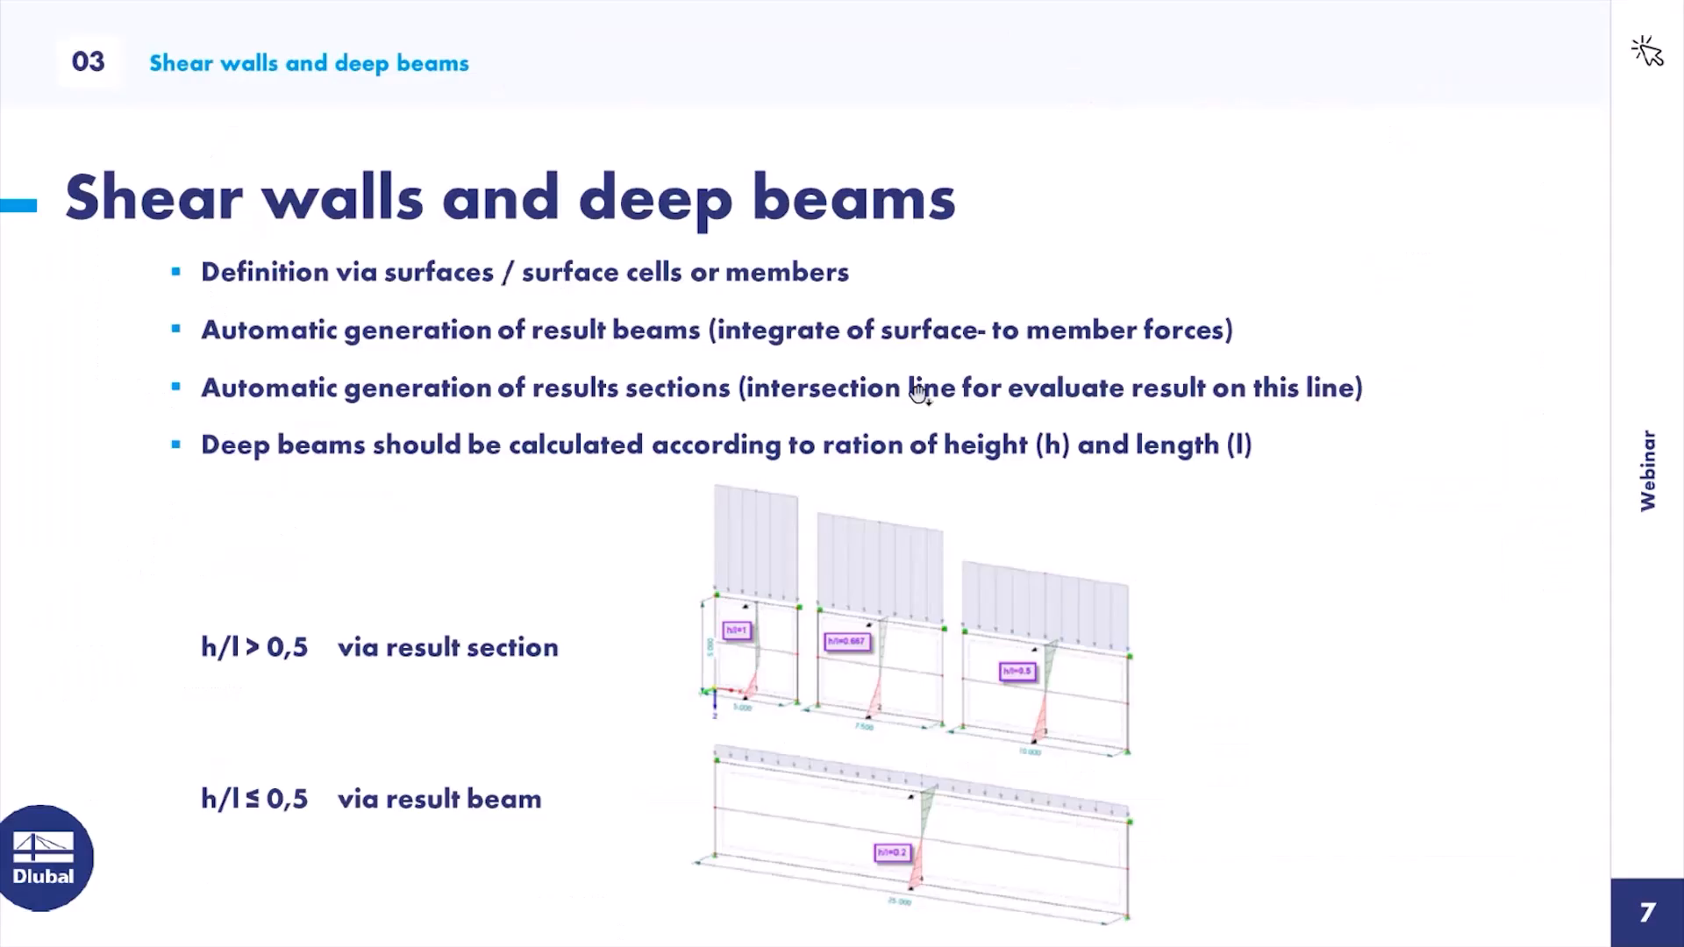
left_click(906, 371)
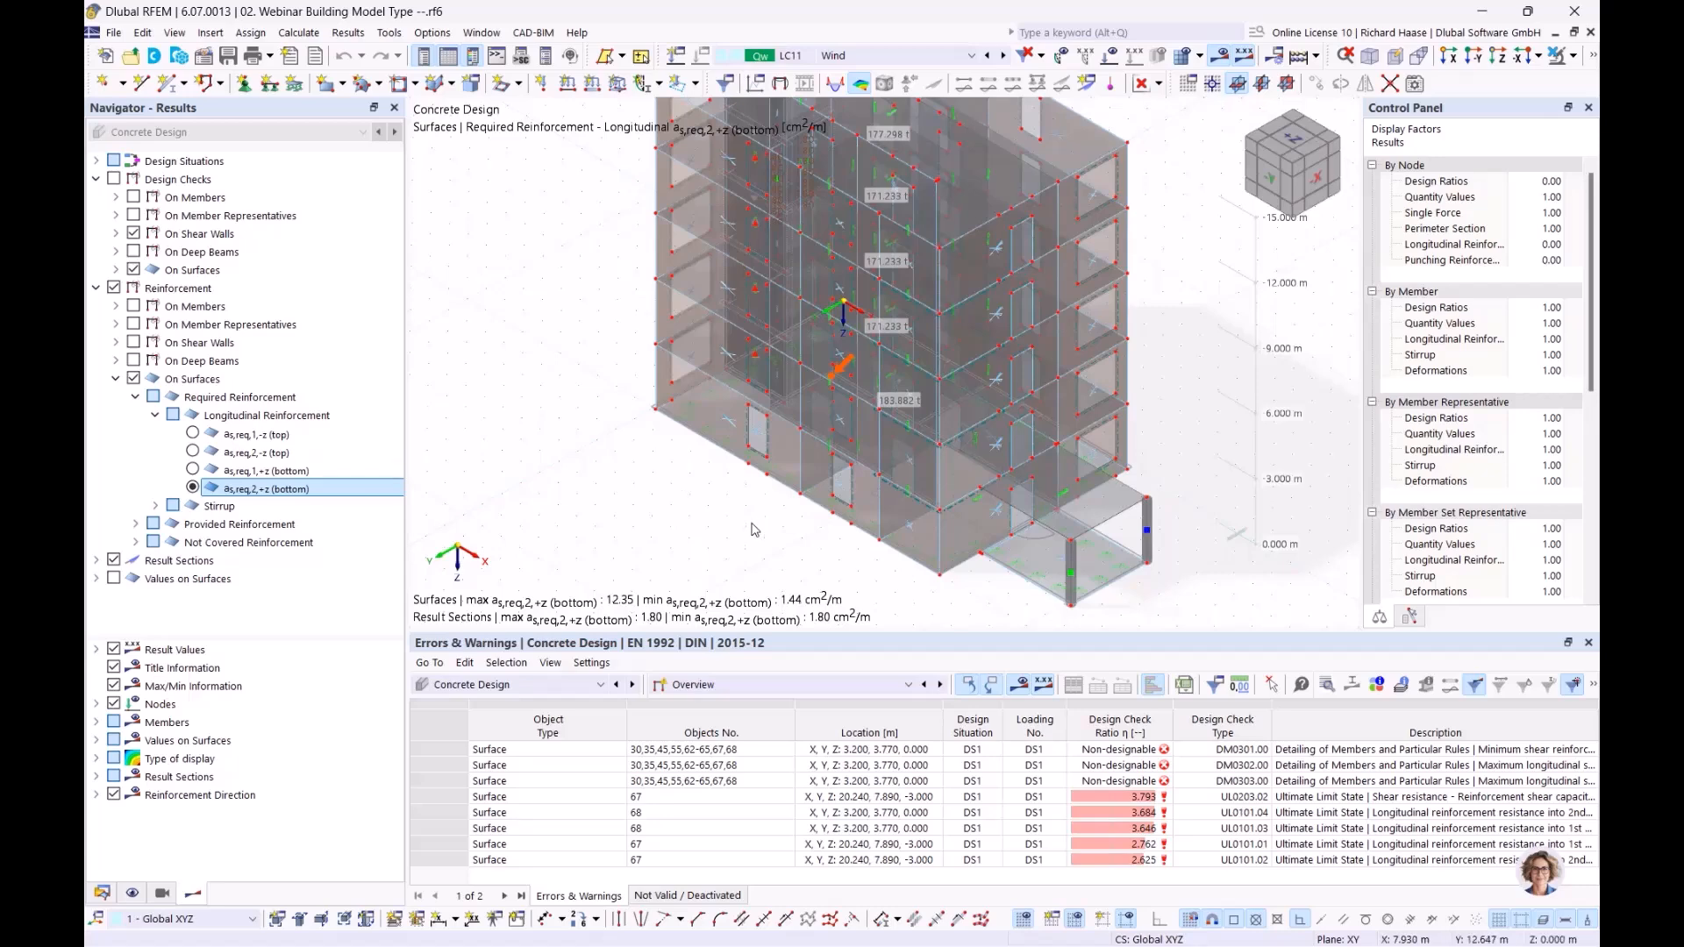
Step: Display the static analysis results by stories with the centers of mass and rigidity, and enlarge the results table
left_click(503, 686)
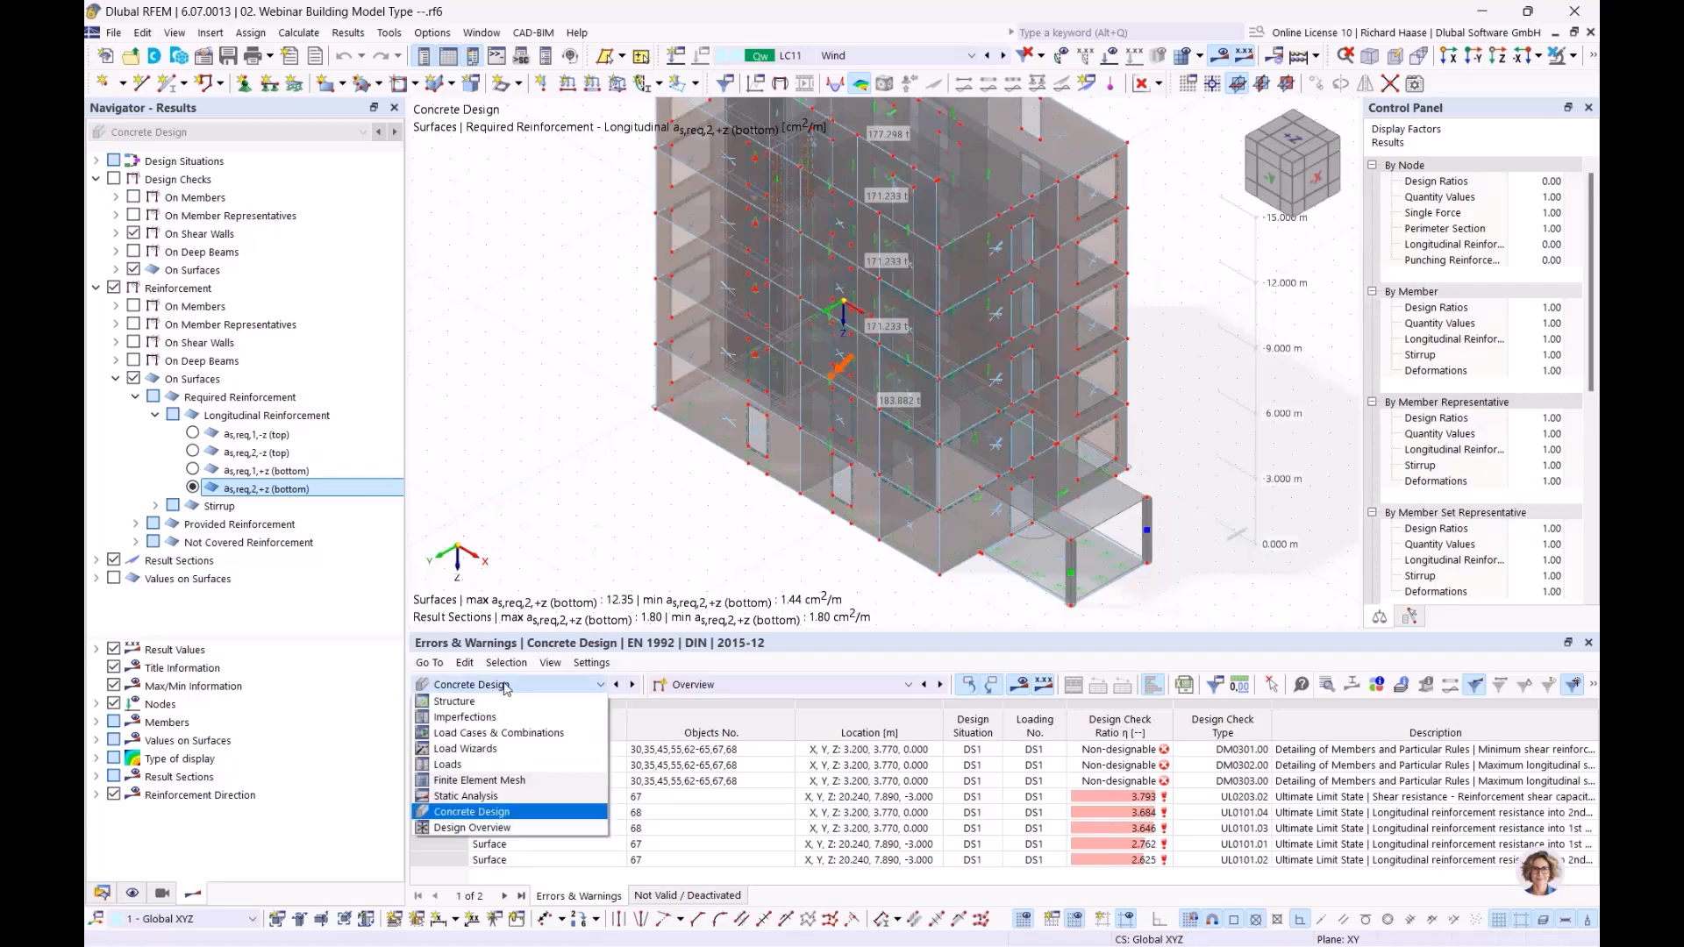
left_click(514, 802)
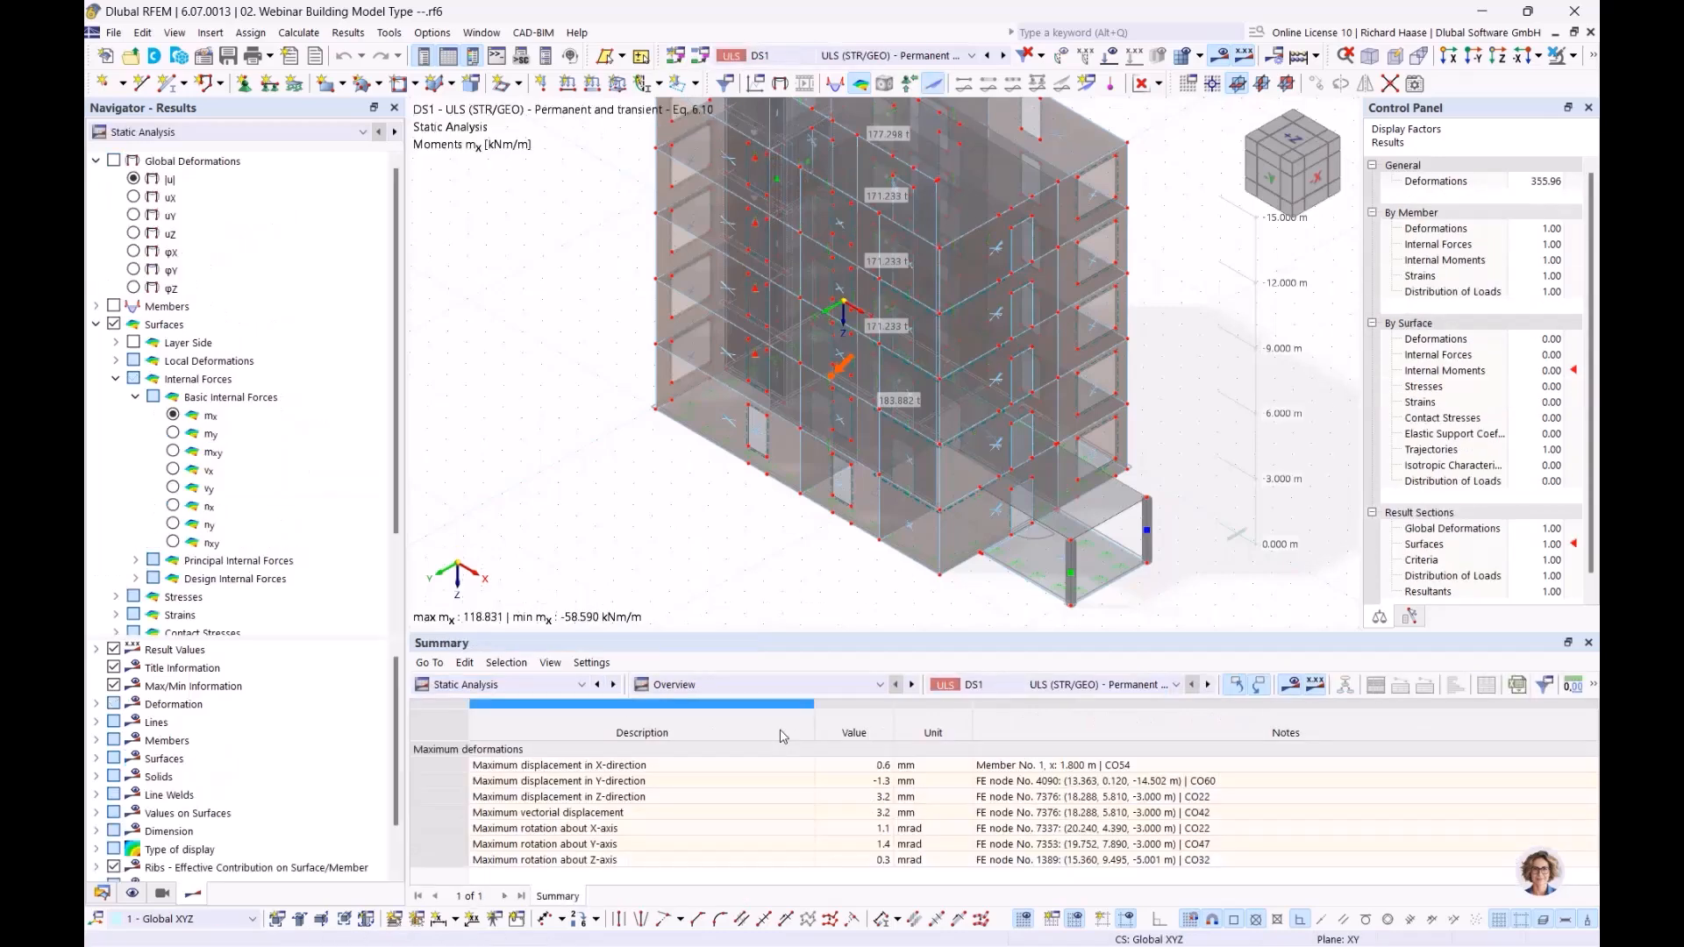
left_click(765, 683)
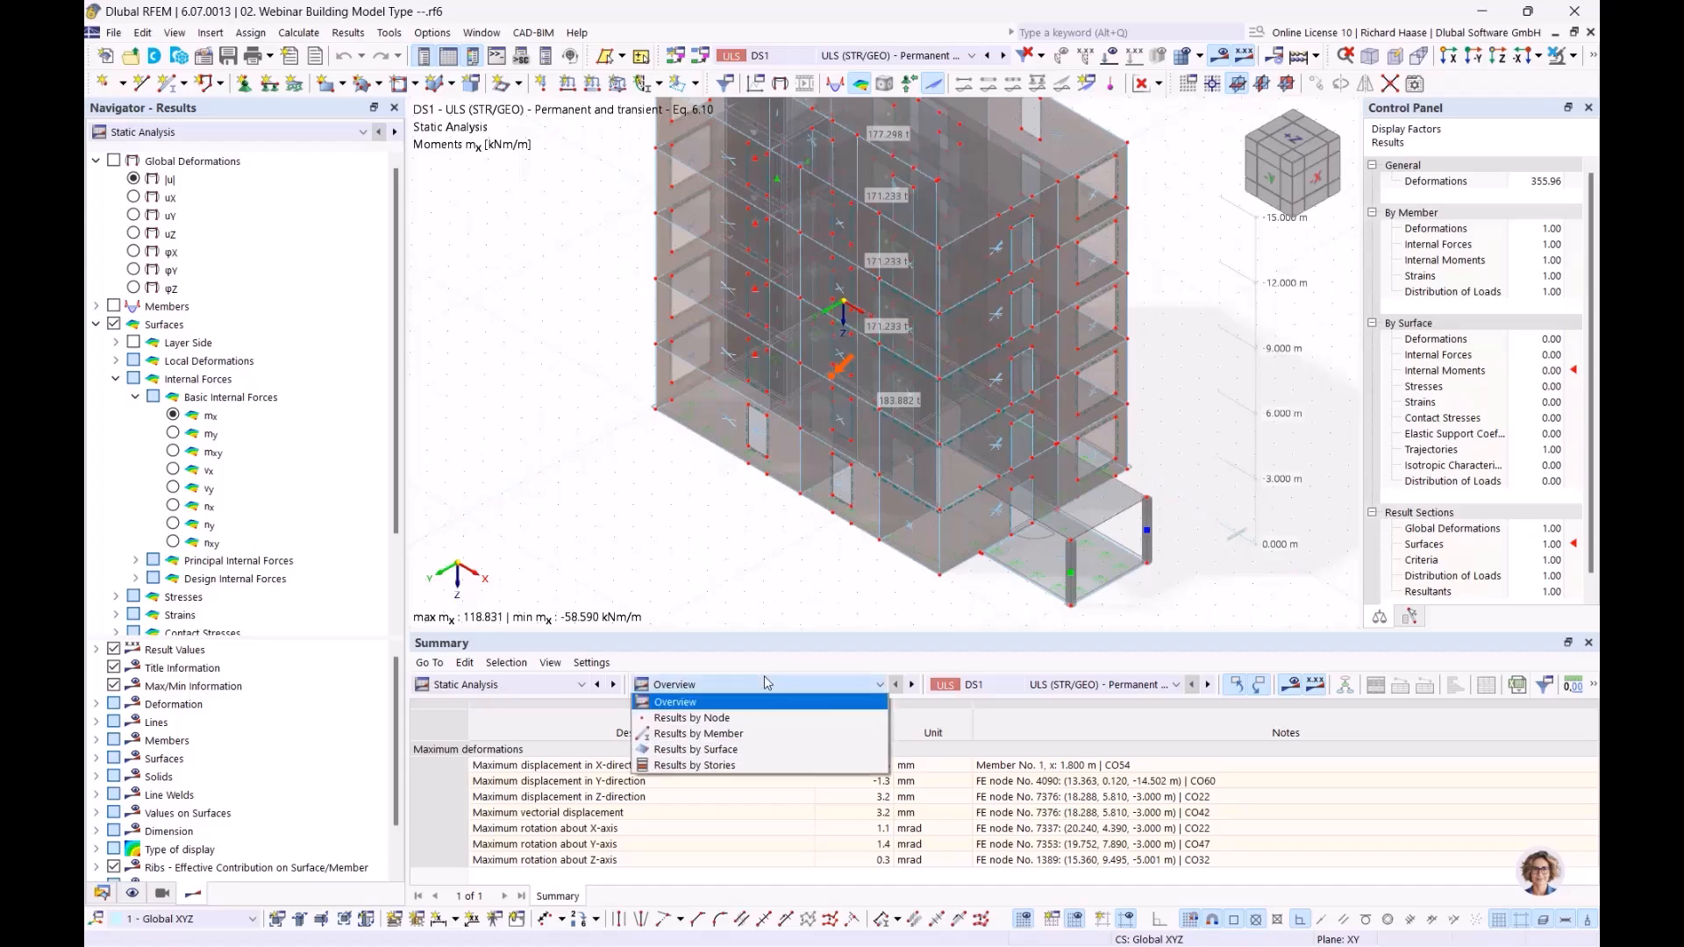
left_click(723, 767)
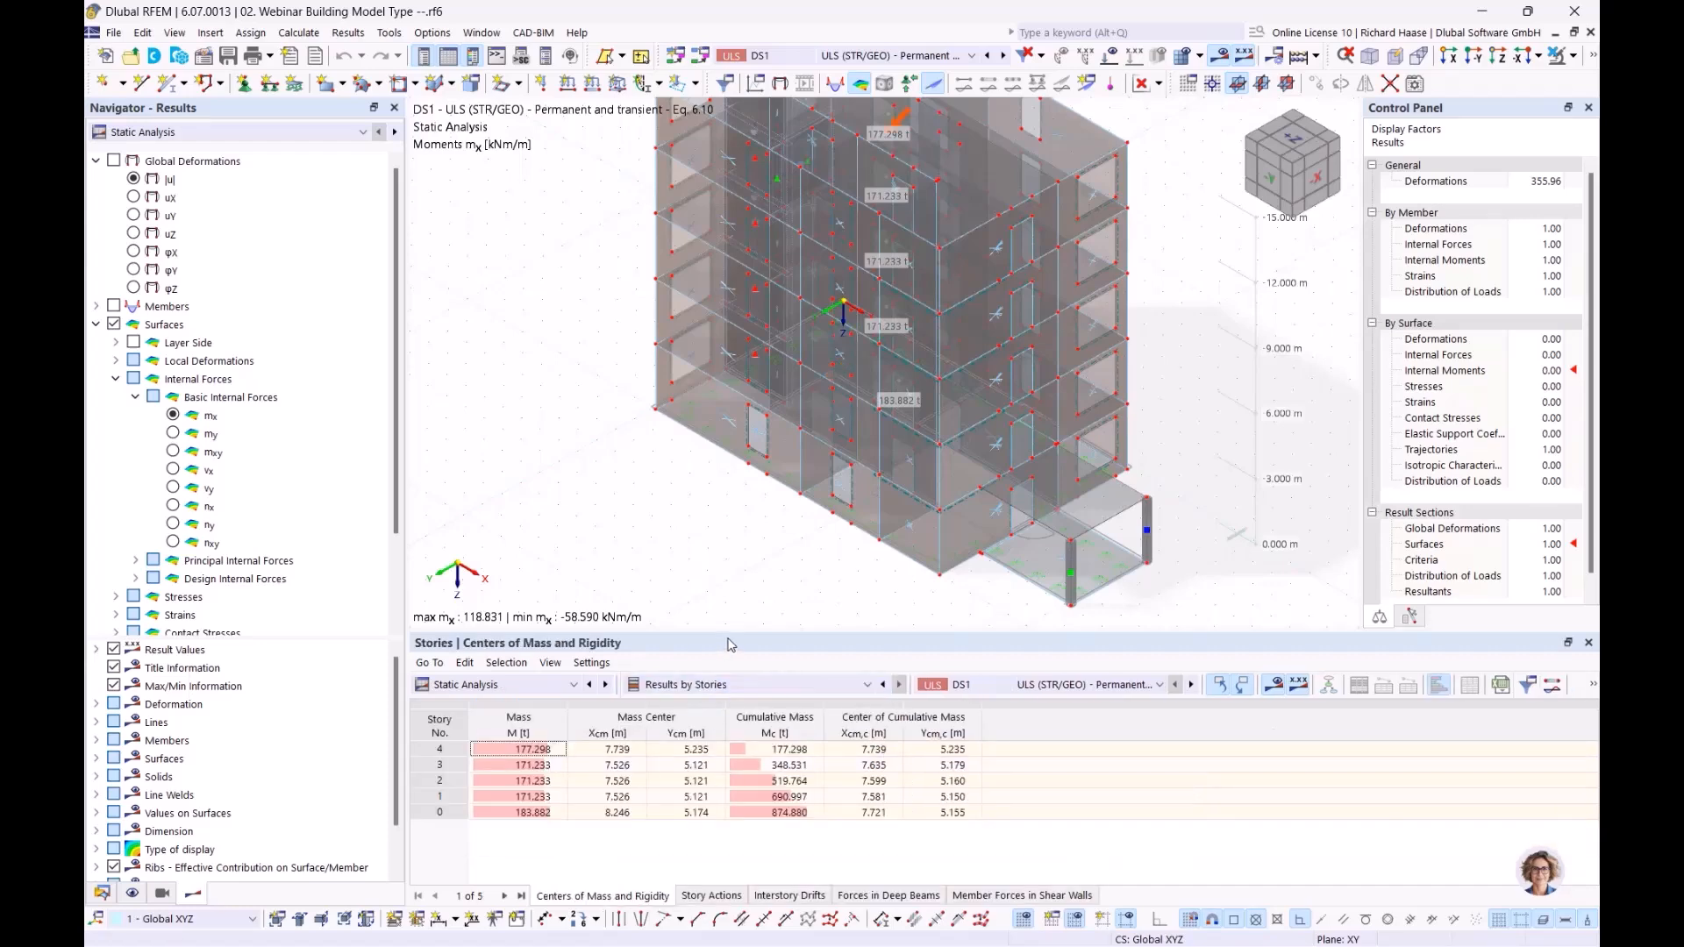
left_click_drag(737, 633, 767, 600)
middle_click_drag(822, 548, 665, 588)
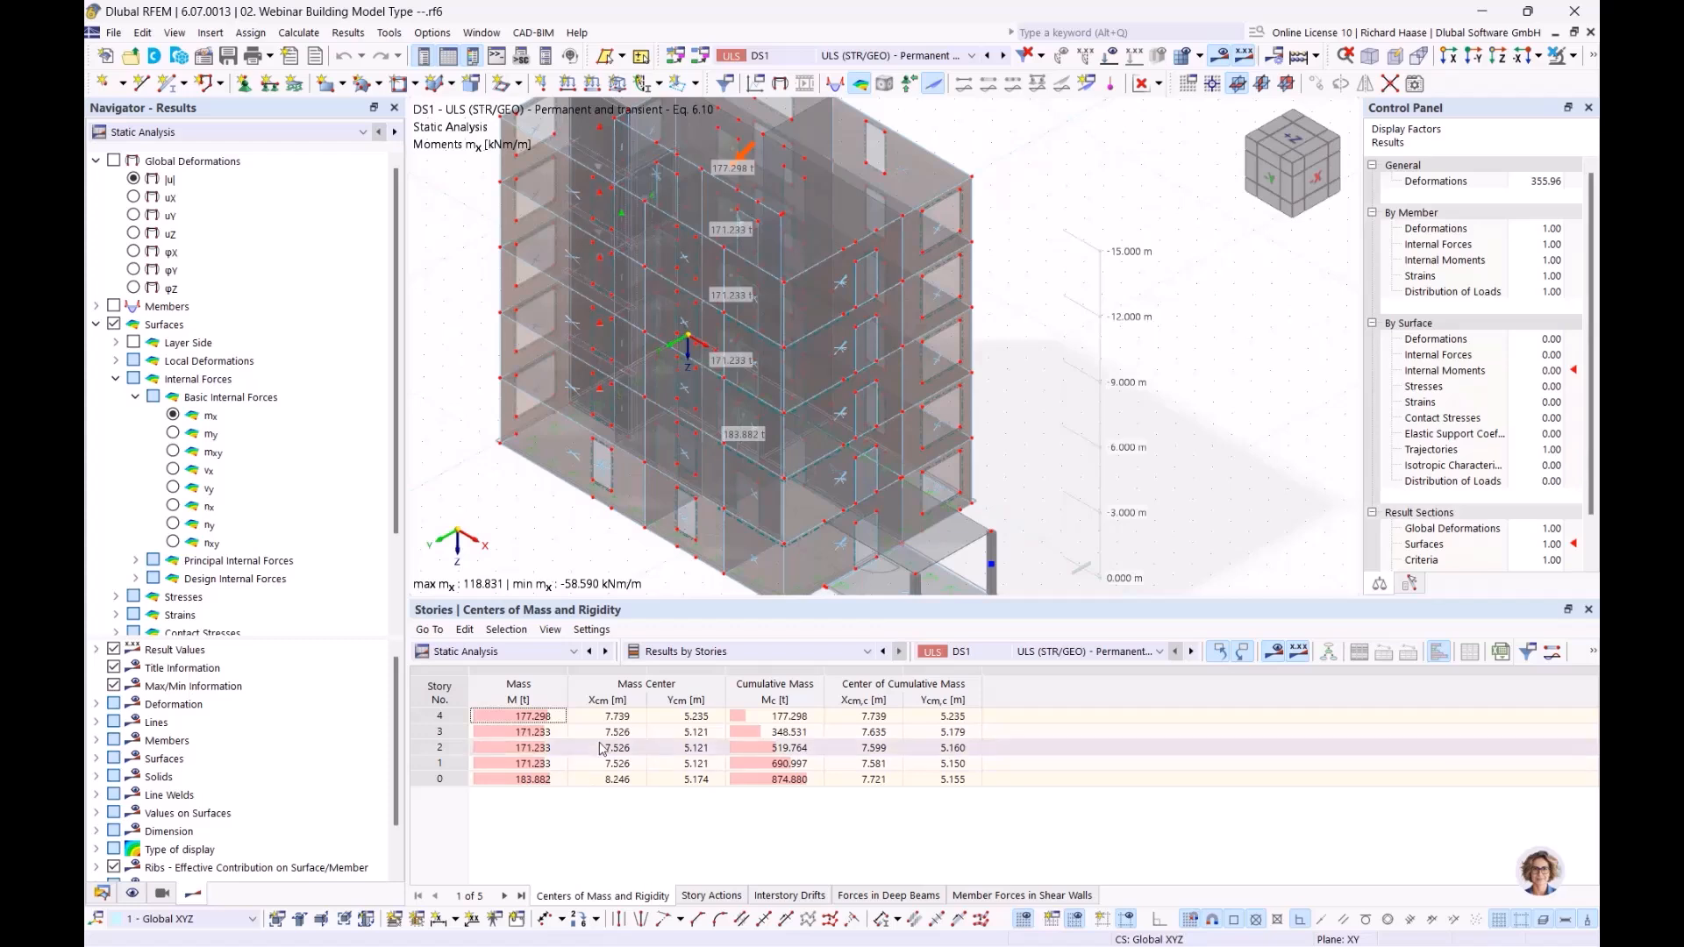
Step: Examine the masses of stories 4 to 1 one after another and locate each story's mass center in the model
left_click(551, 718)
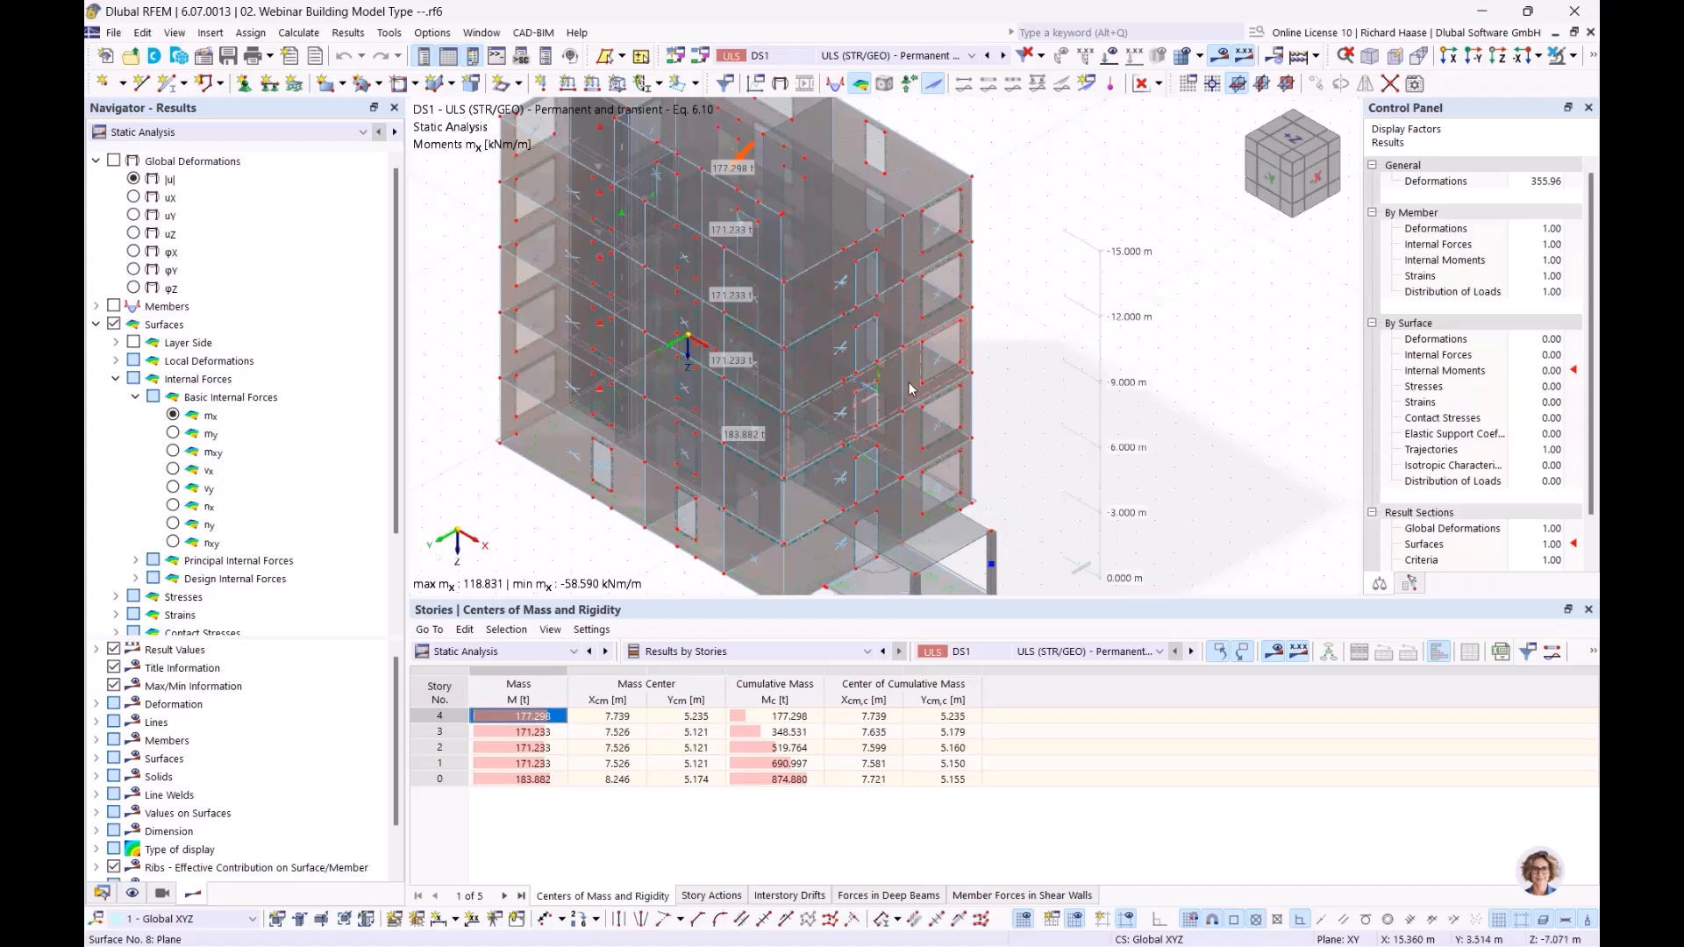
middle_click_drag(912, 390, 907, 320, "ctrl")
middle_click_drag(865, 253, 735, 364)
middle_click_drag(735, 363, 688, 380, "ctrl")
middle_click_drag(605, 452, 693, 594)
left_click(549, 733)
left_click(544, 748)
left_click(538, 764)
key("Up")
key("Up")
key("Up")
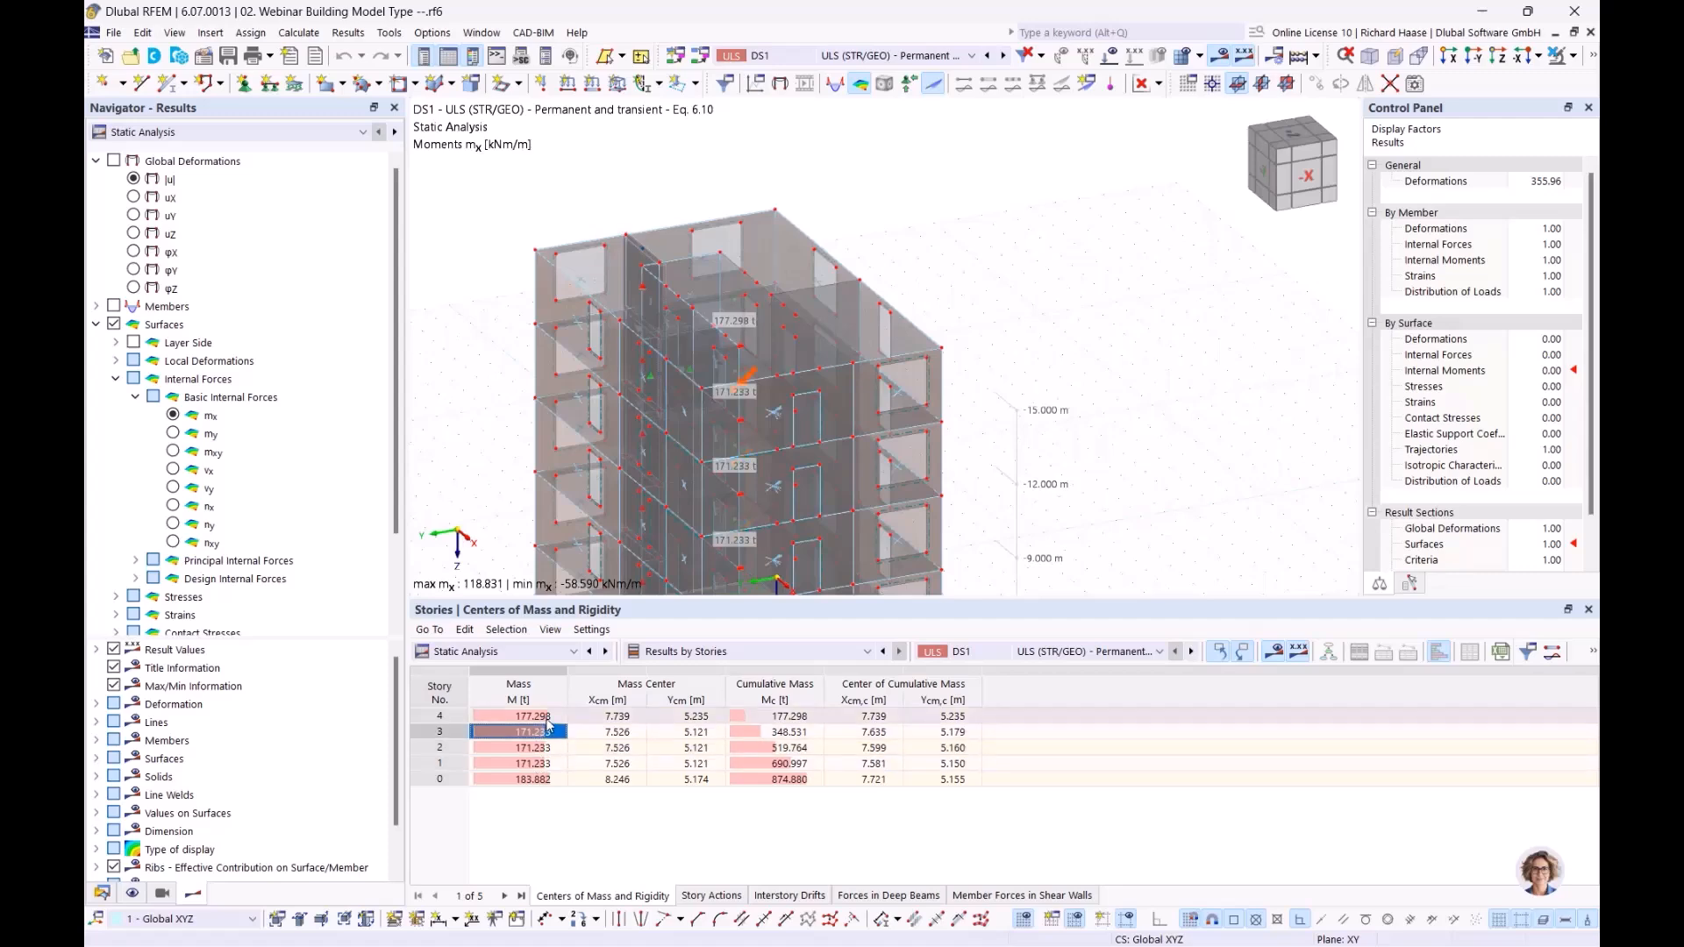
Step: Highlight the mass of story 0 and inspect its floor slab at the base of the building
left_click(532, 779)
middle_click_drag(786, 544, 1000, 291)
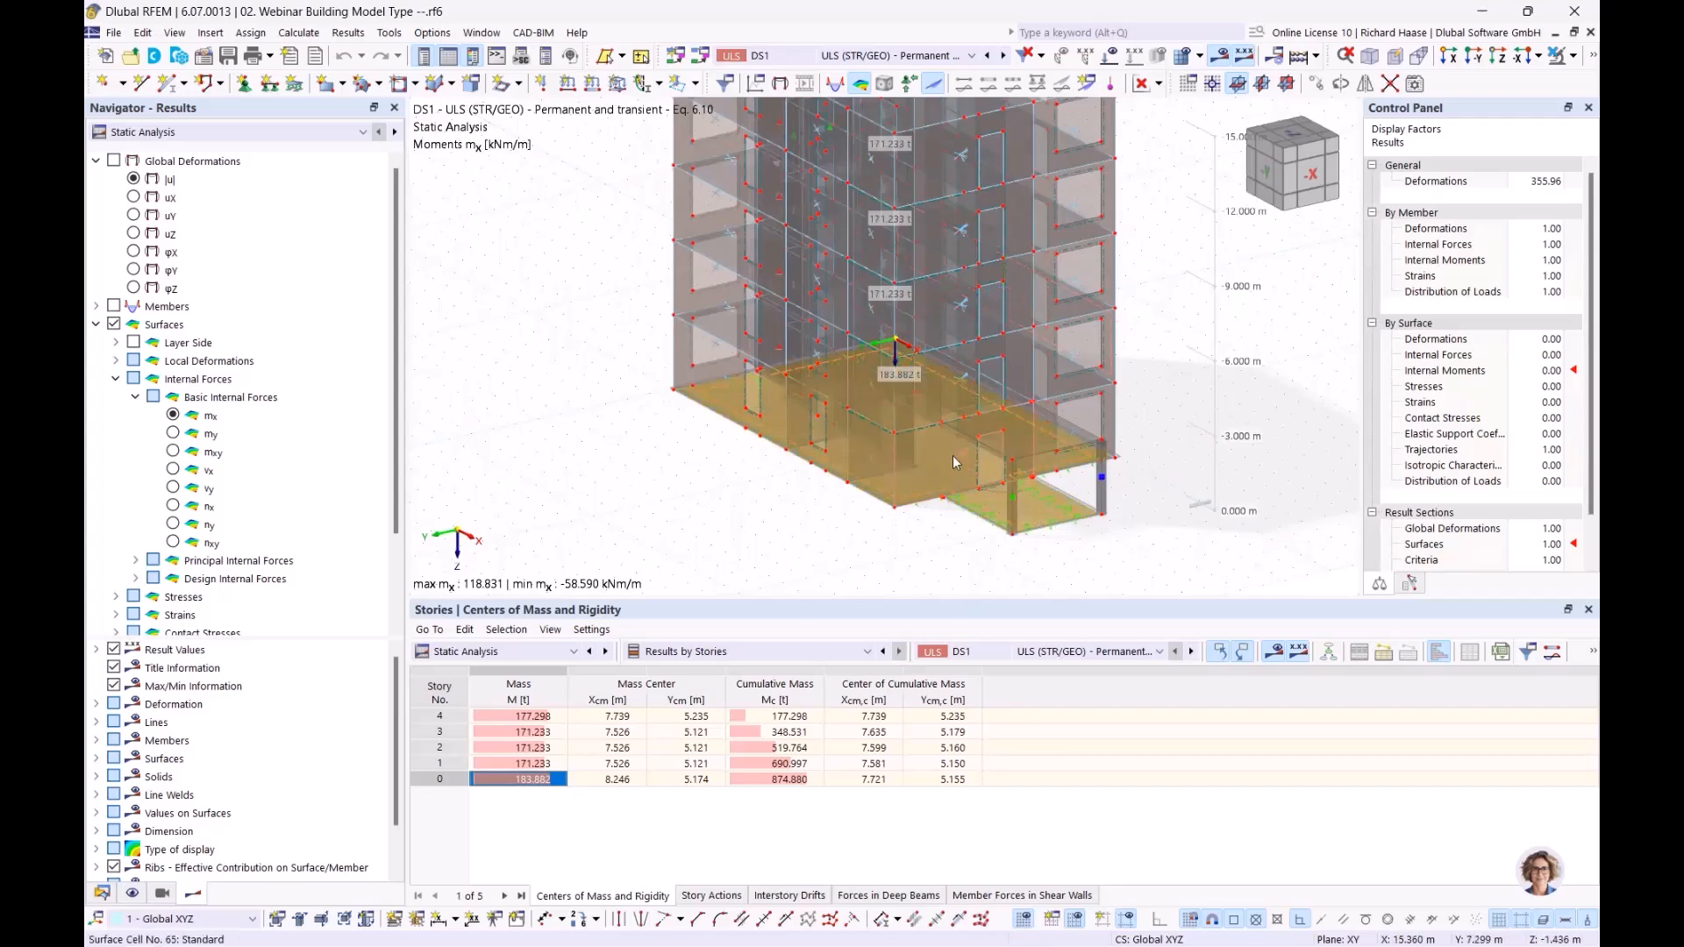
mouse_move(954, 458)
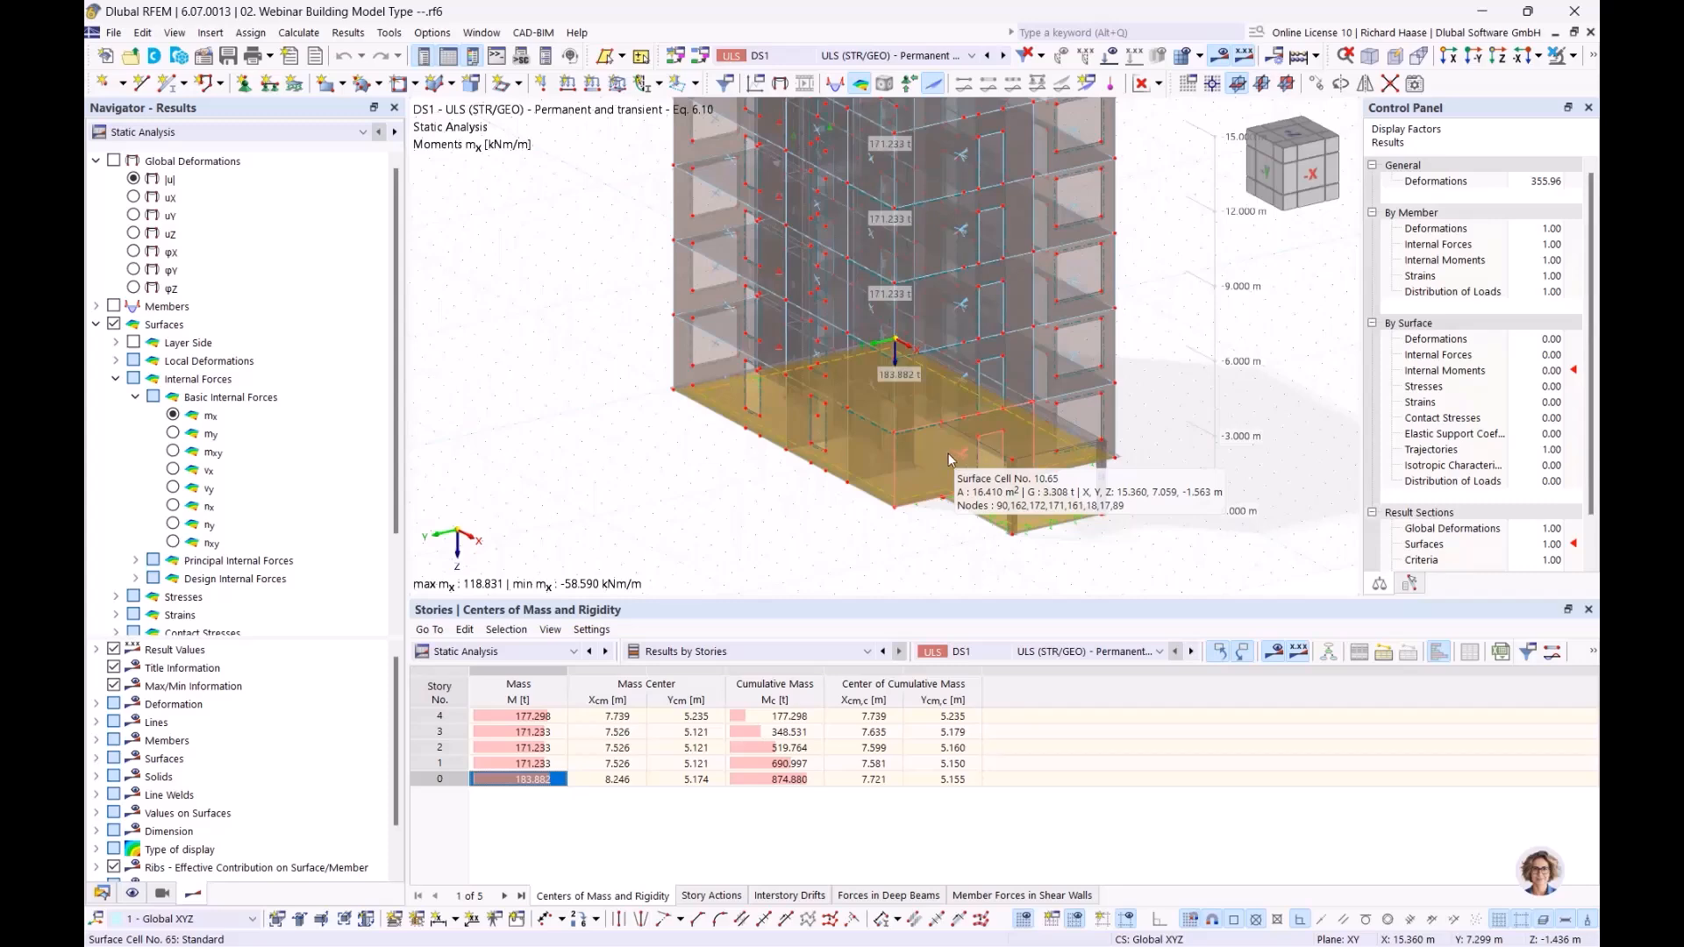
middle_click_drag(696, 574, 554, 697)
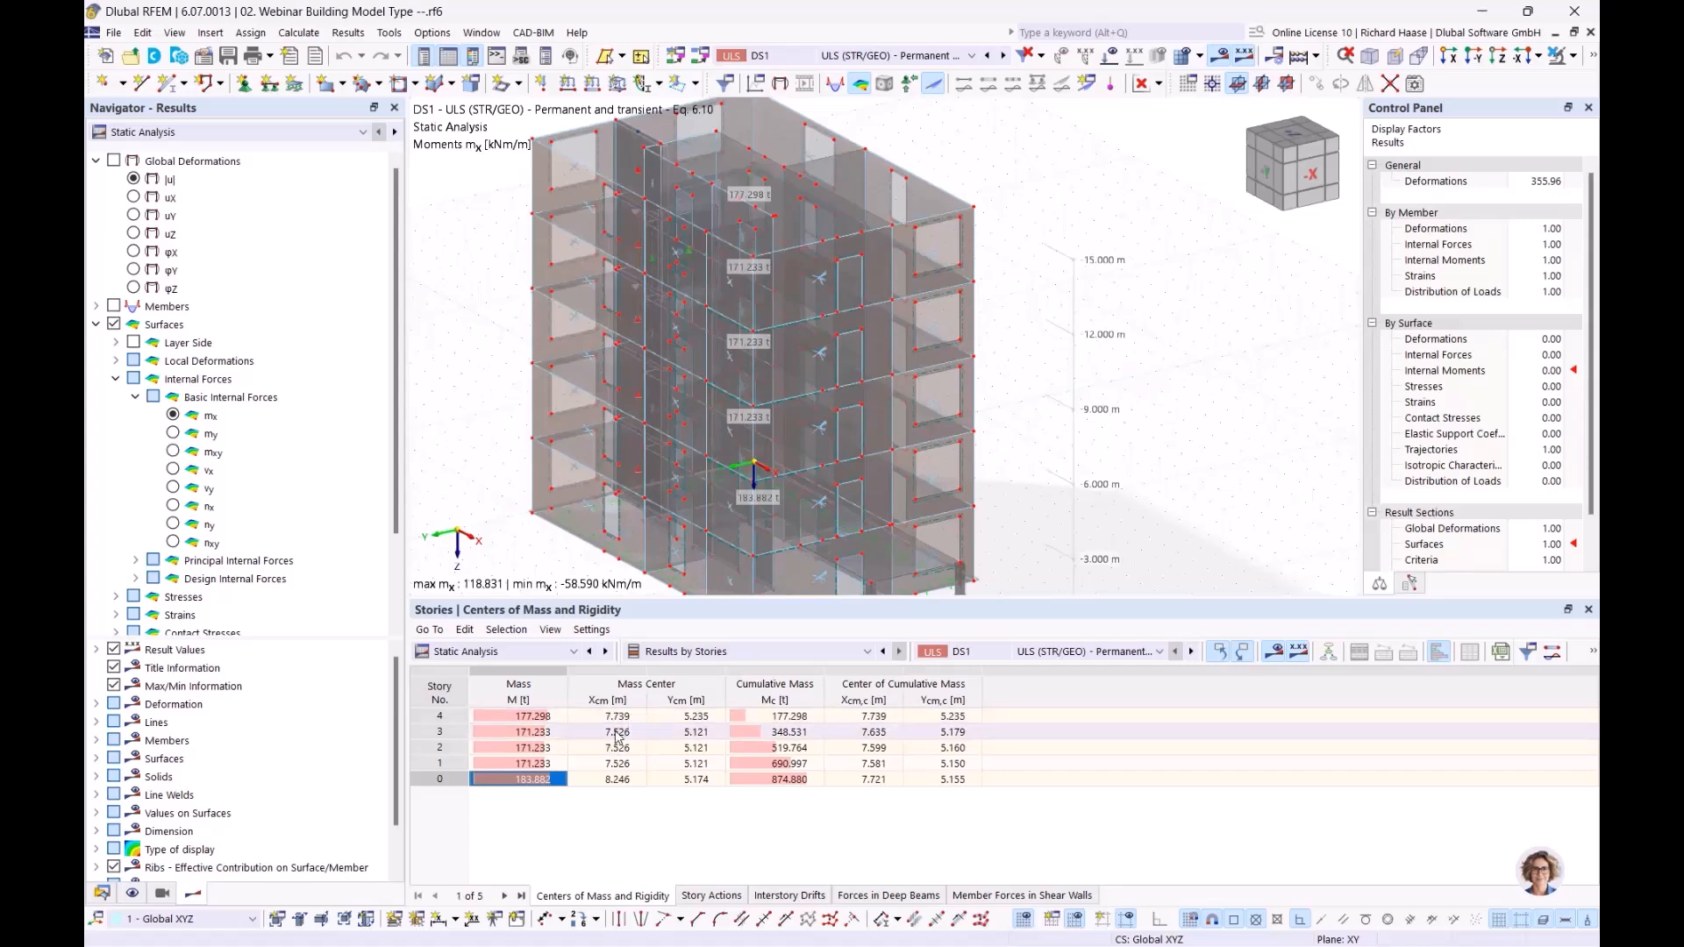
Step: Review mass center coordinates of stories 3 and 2, then the mass, mass center, cumulative mass and center of cumulative mass of story 4
left_click(677, 733)
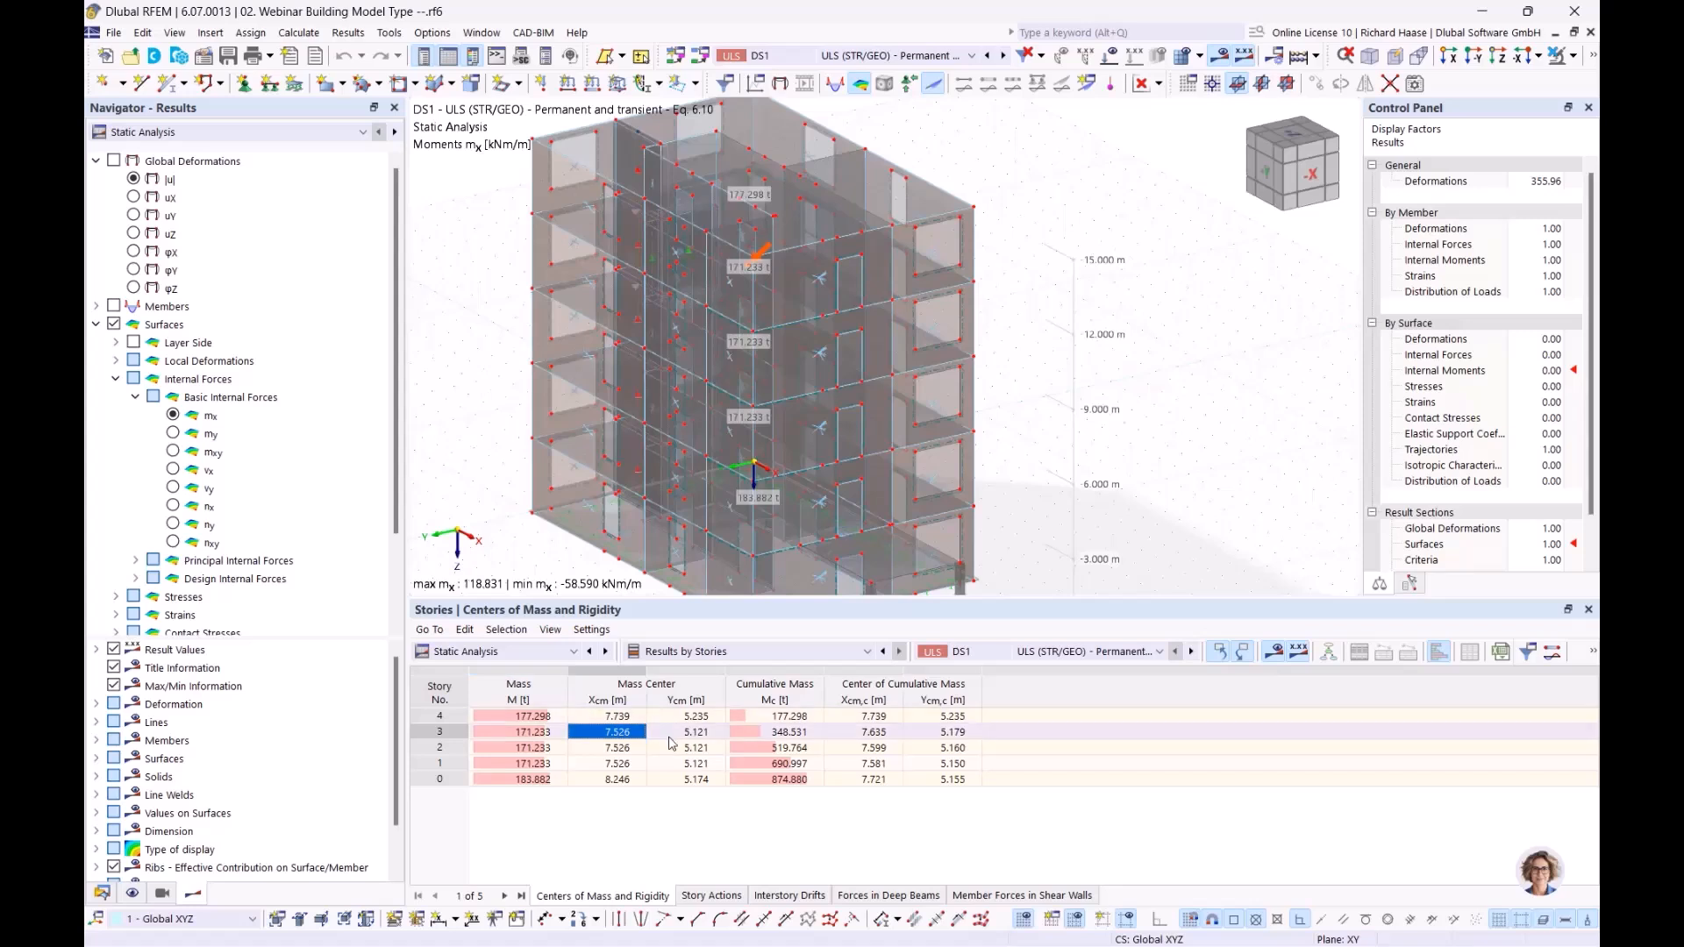
left_click(698, 750)
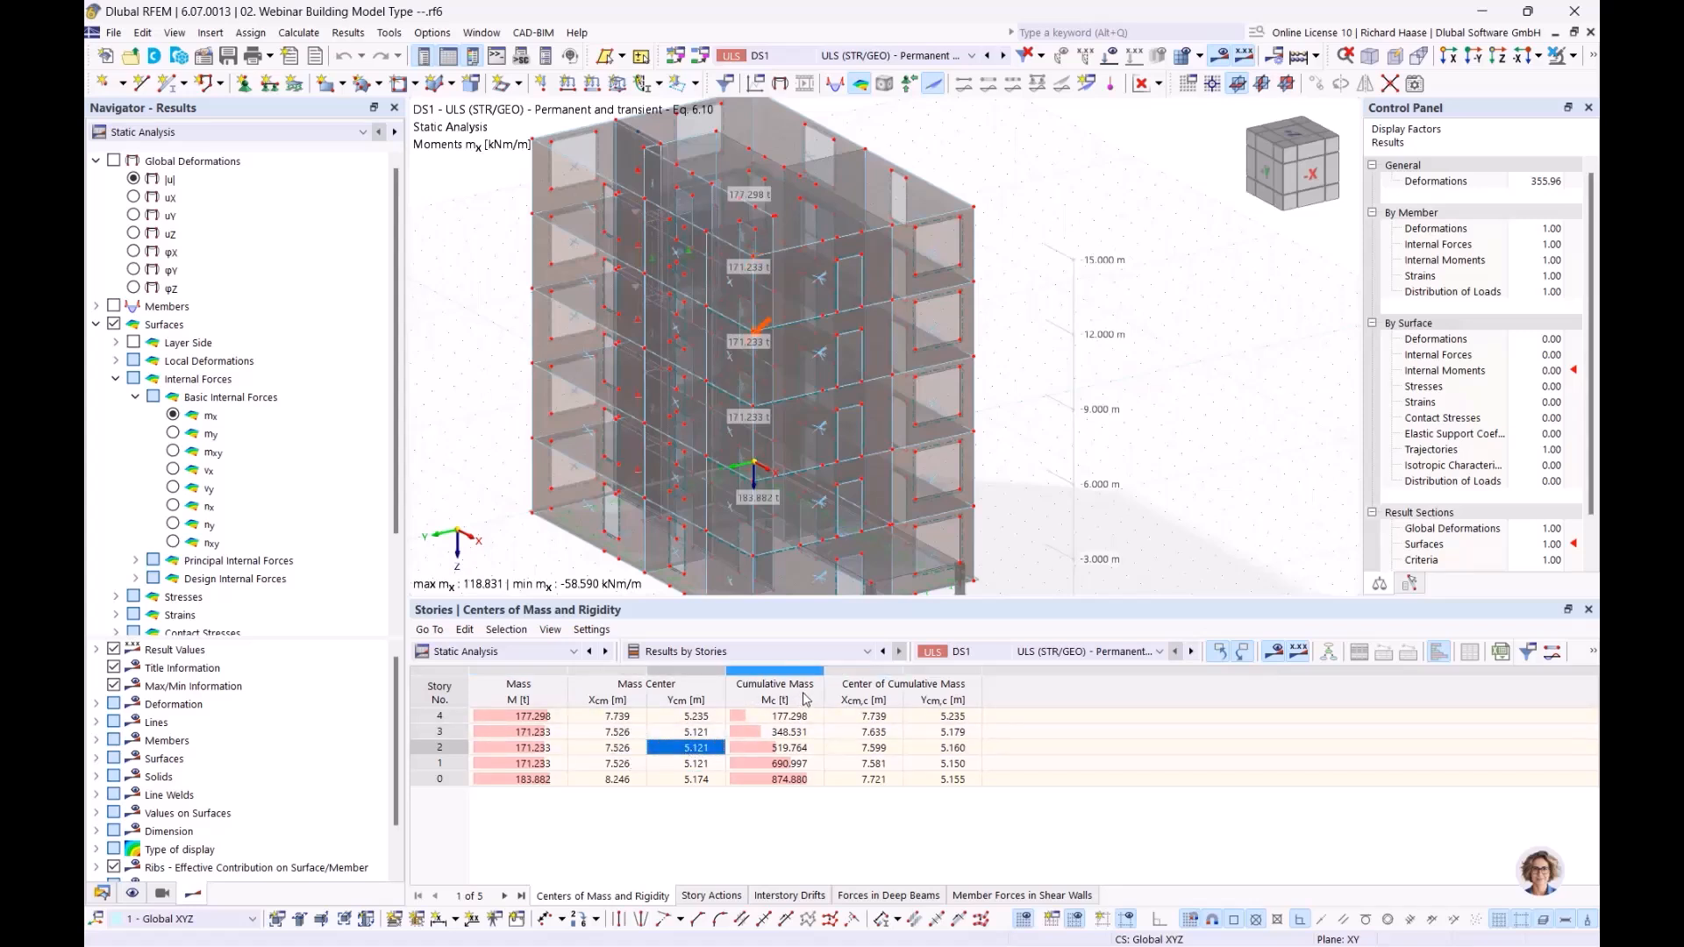
left_click(791, 716)
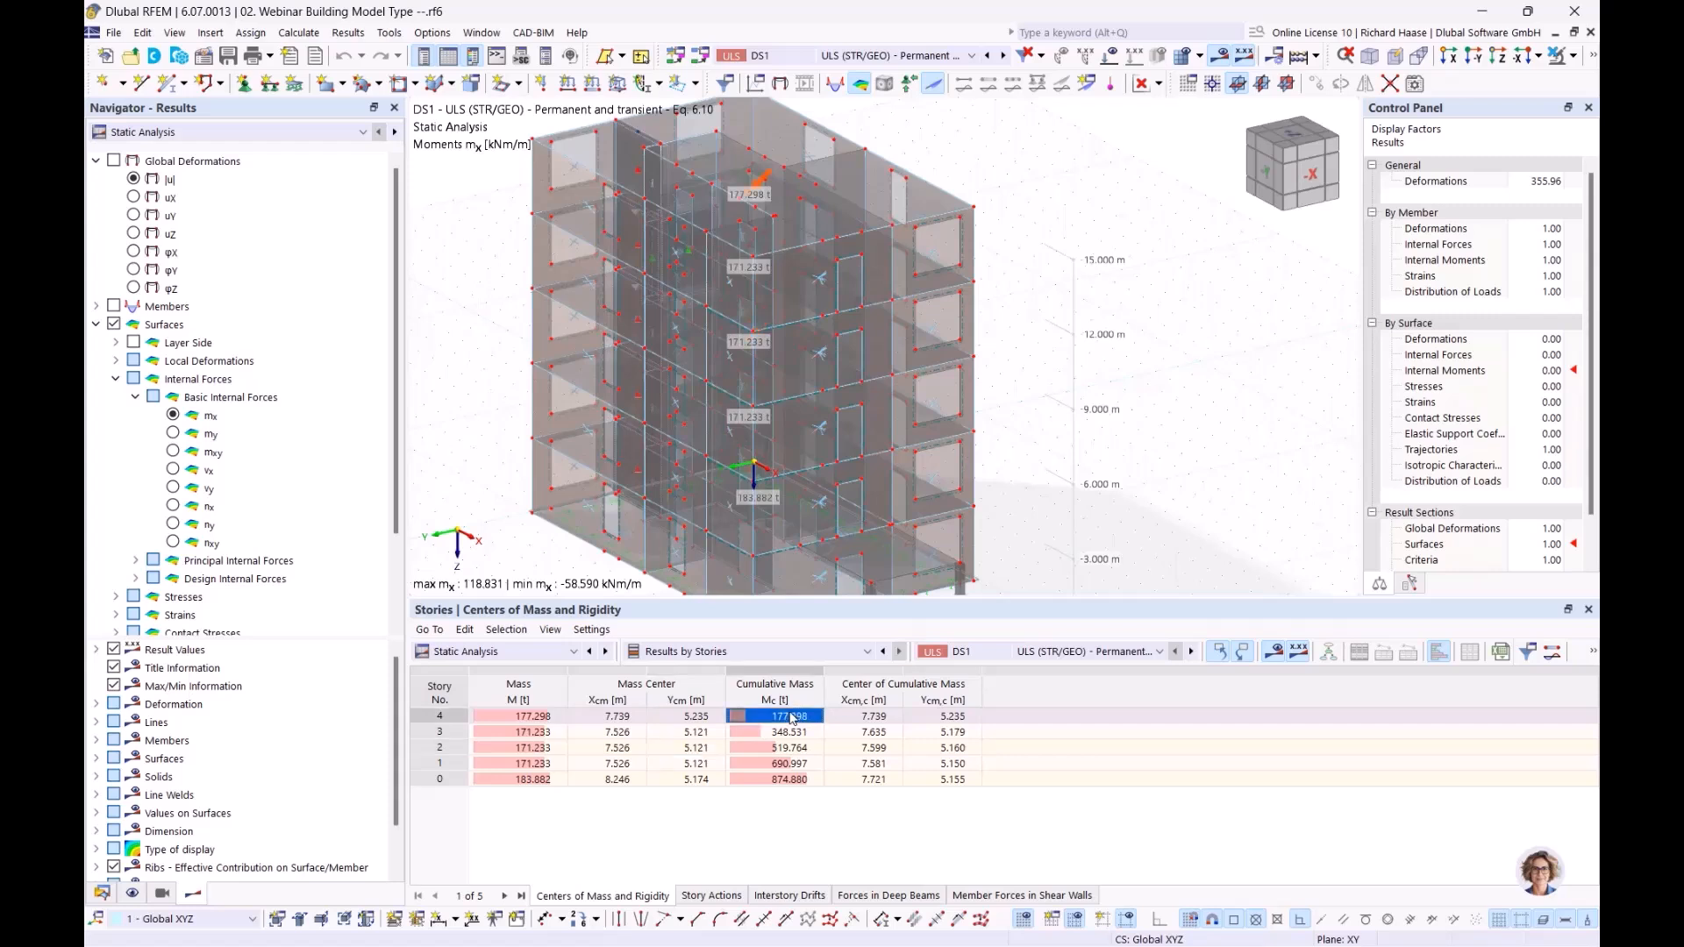
left_click(524, 718)
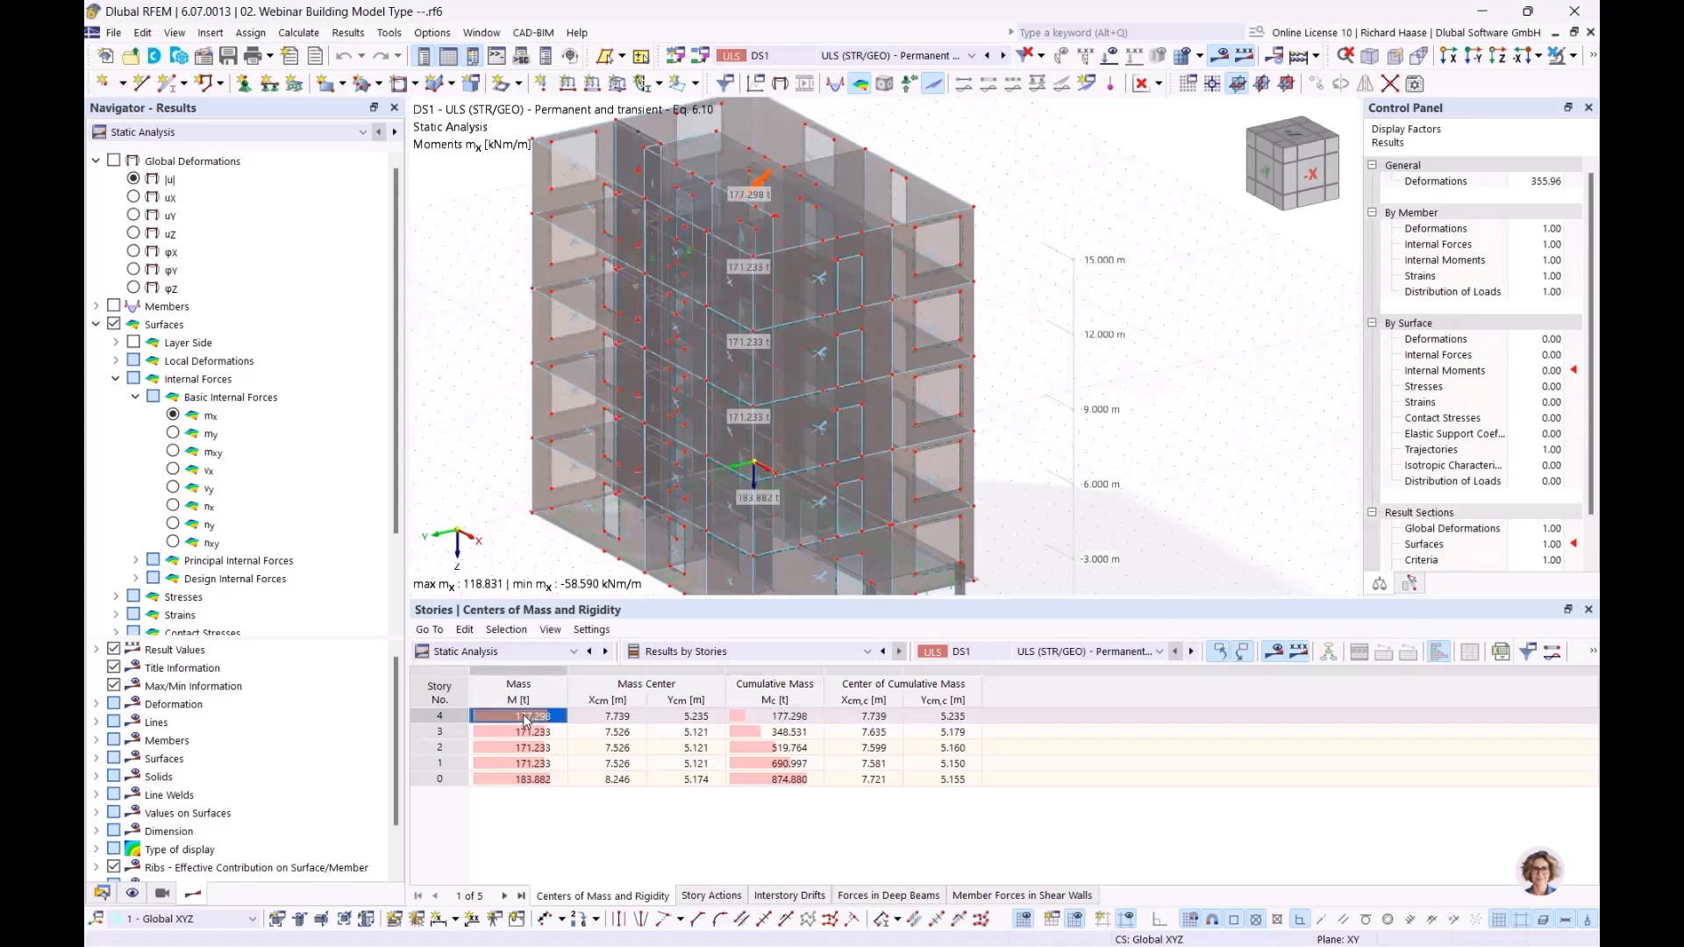
left_click(628, 719)
left_click(668, 720)
left_click(805, 719)
left_click(858, 721)
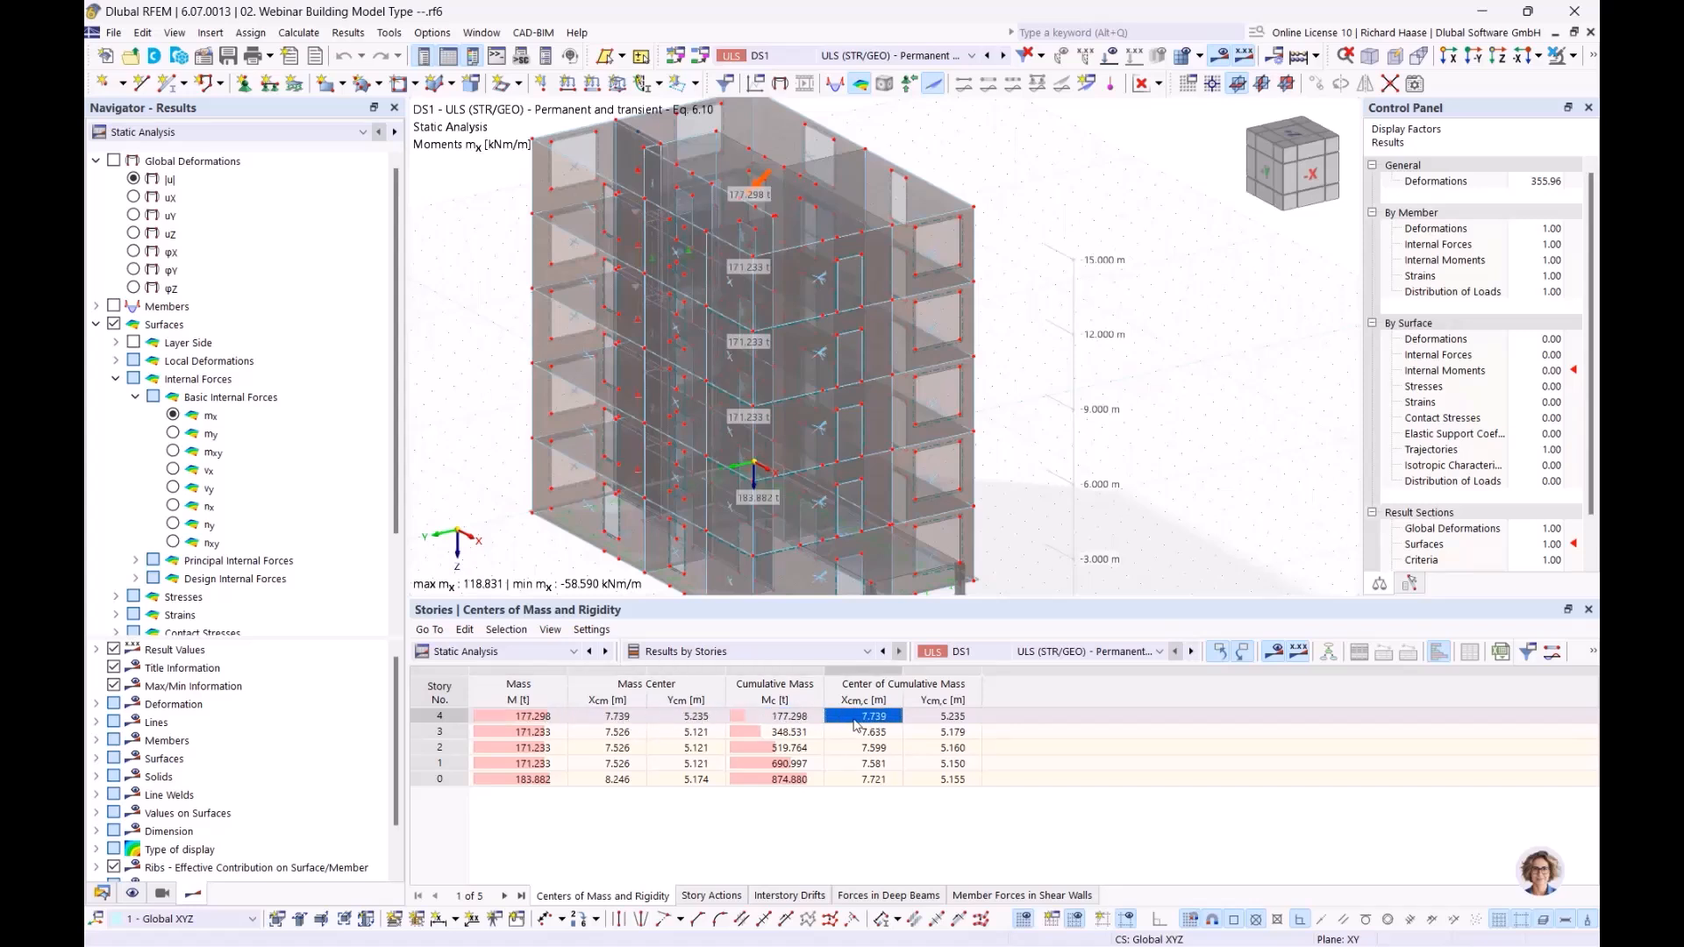
left_click(956, 717)
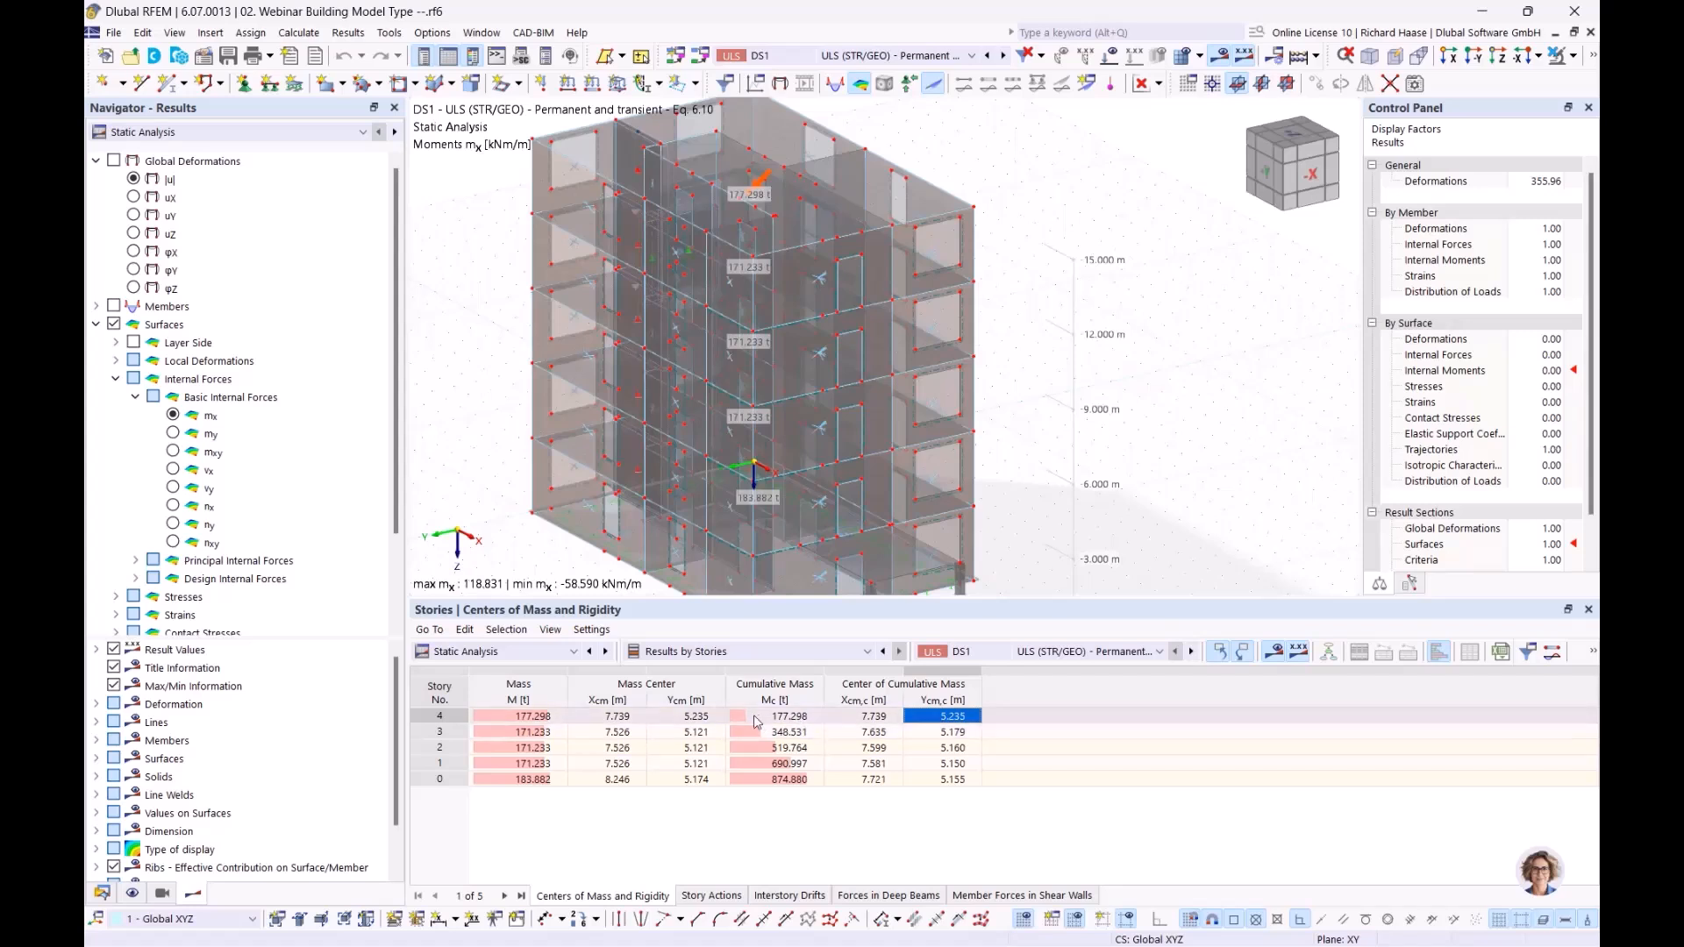
Step: Compare the cumulative mass of story 3 with the individual masses of stories 3 and 4, and check story 2's cumulative mass
left_click(804, 735)
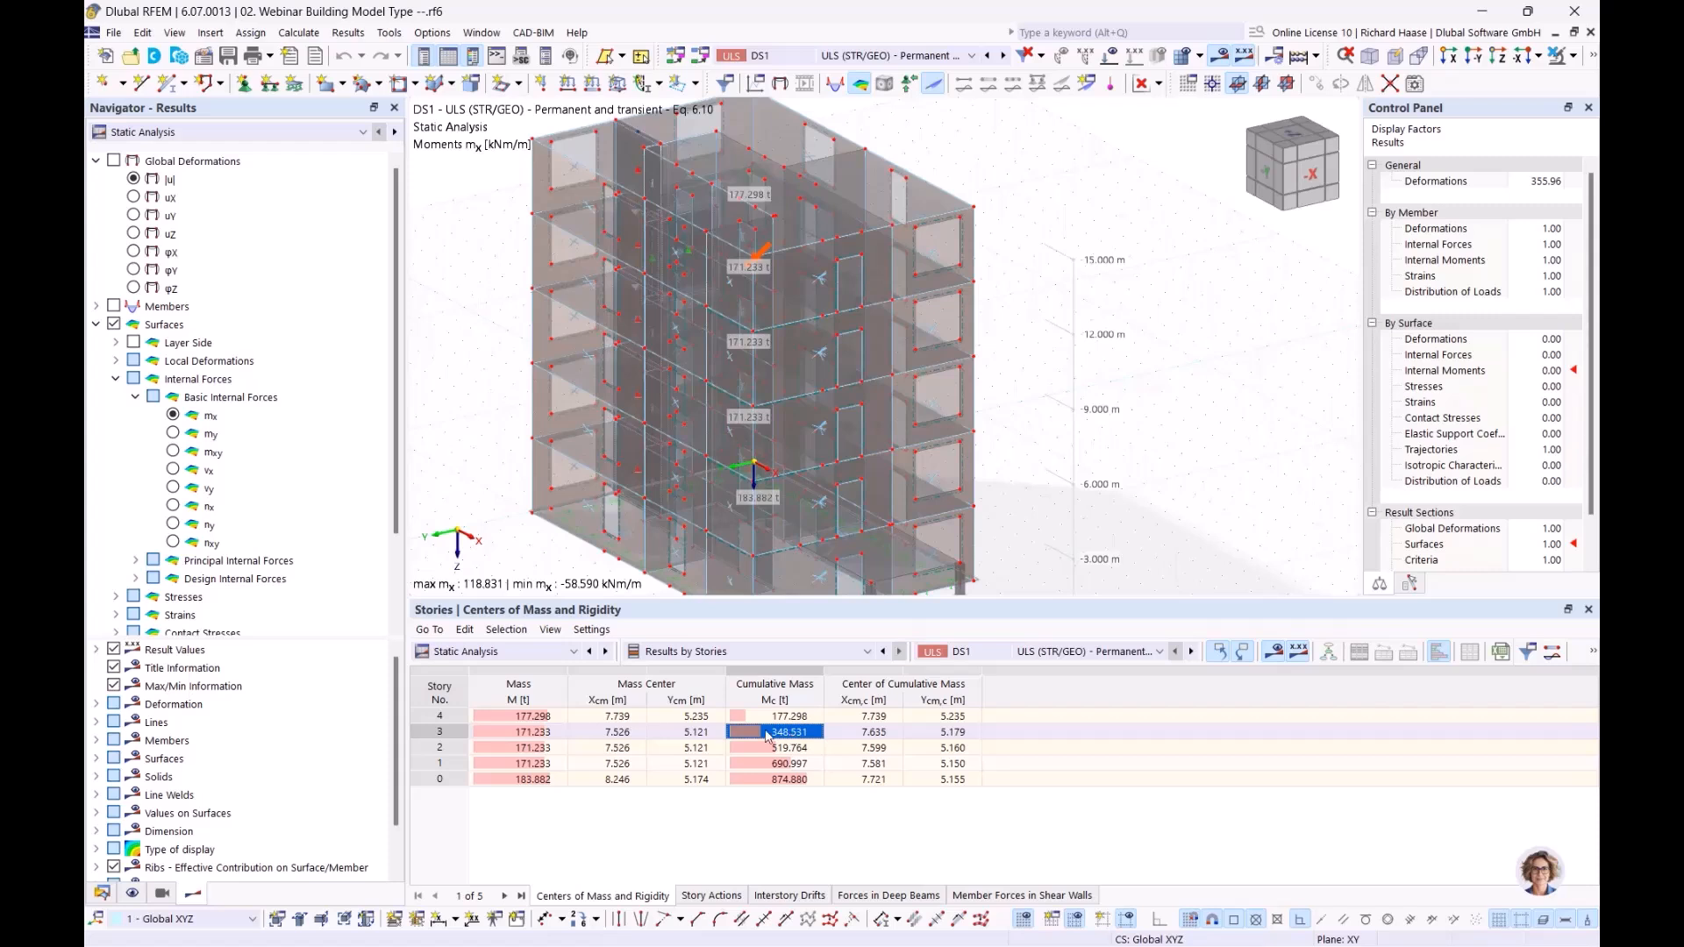
left_click(530, 734)
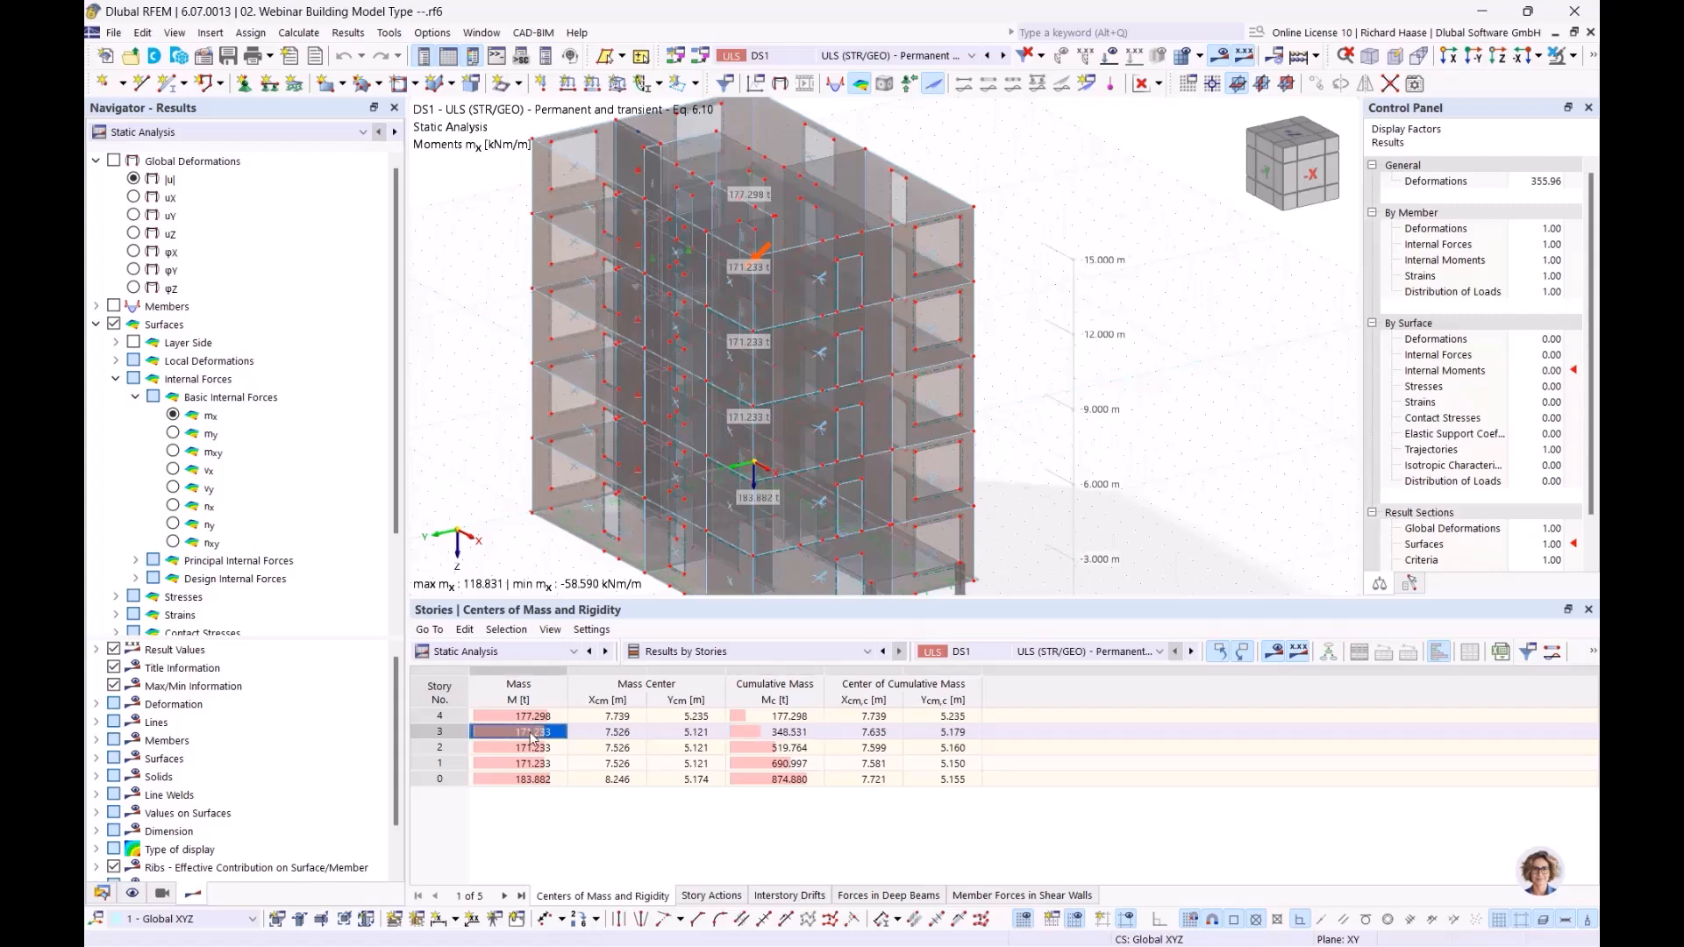
left_click(541, 718)
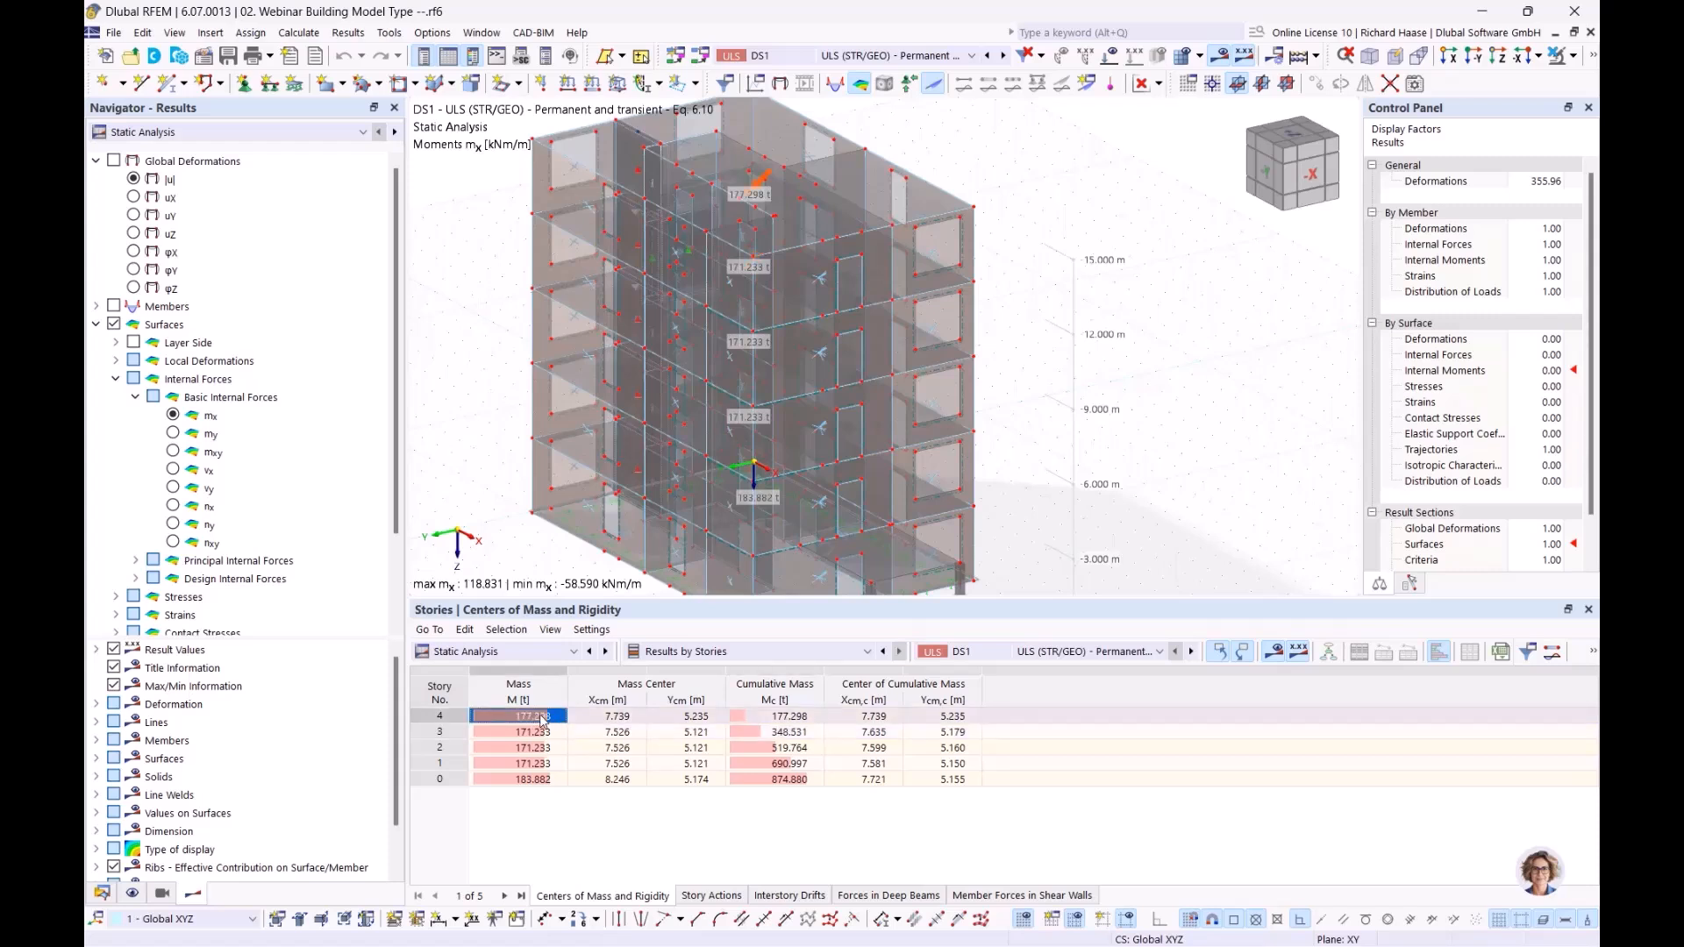
left_click(795, 748)
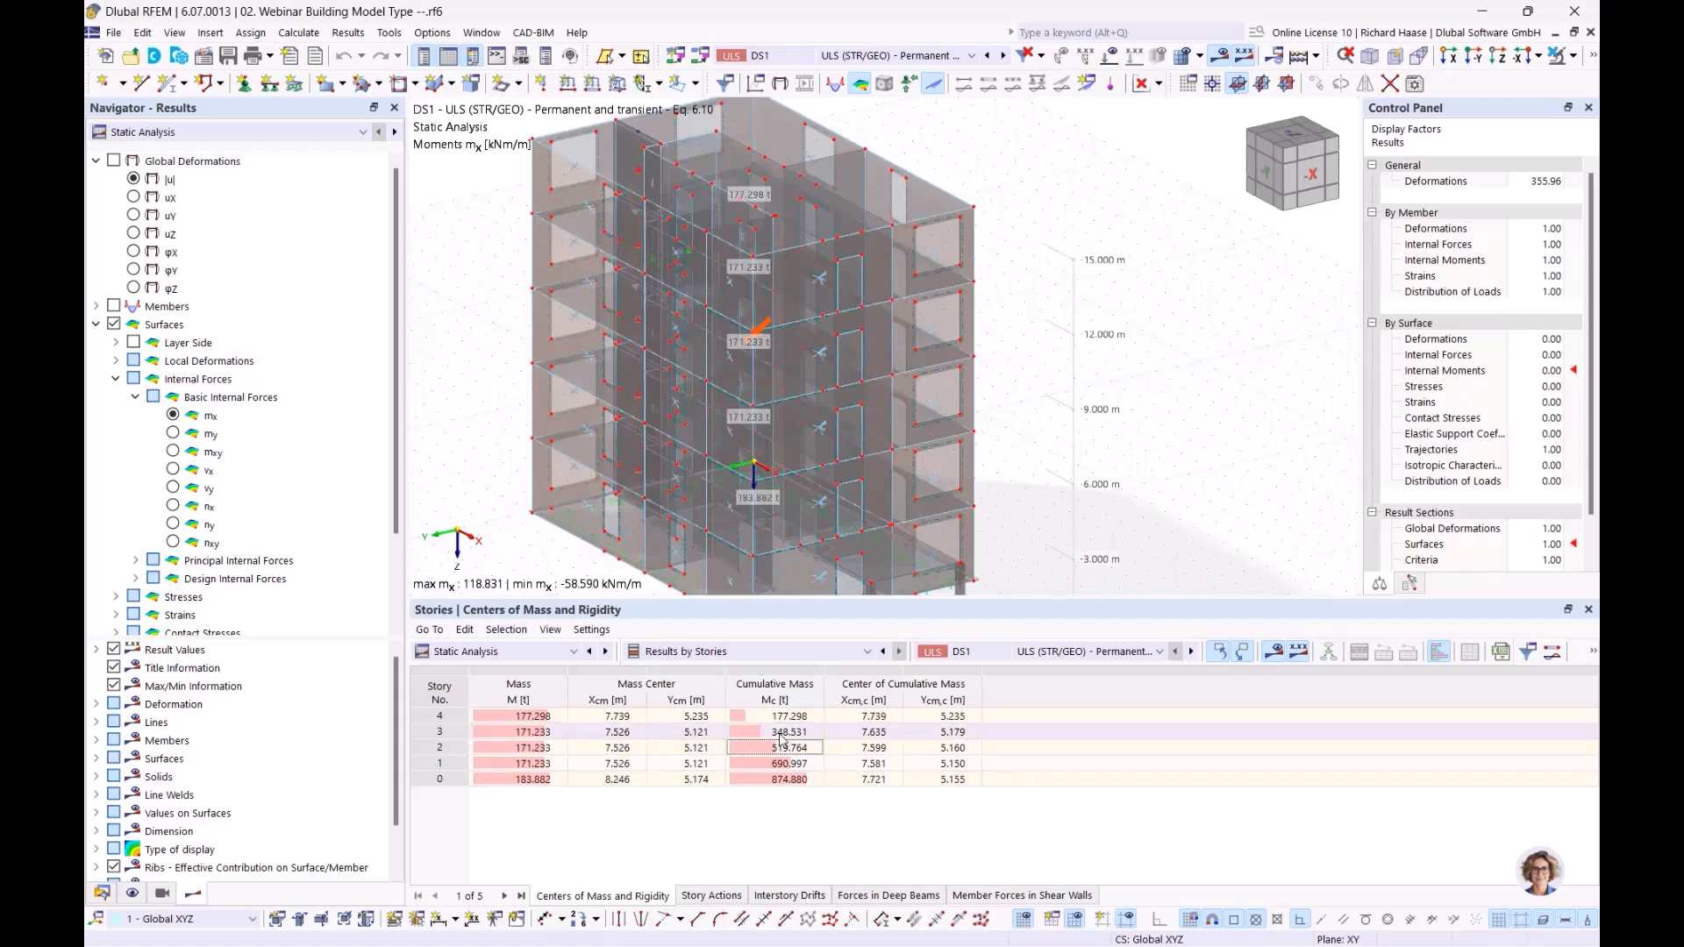
Step: Display the story actions and examine the story forces Fx and Fy at the top side of story 4
left_click(712, 896)
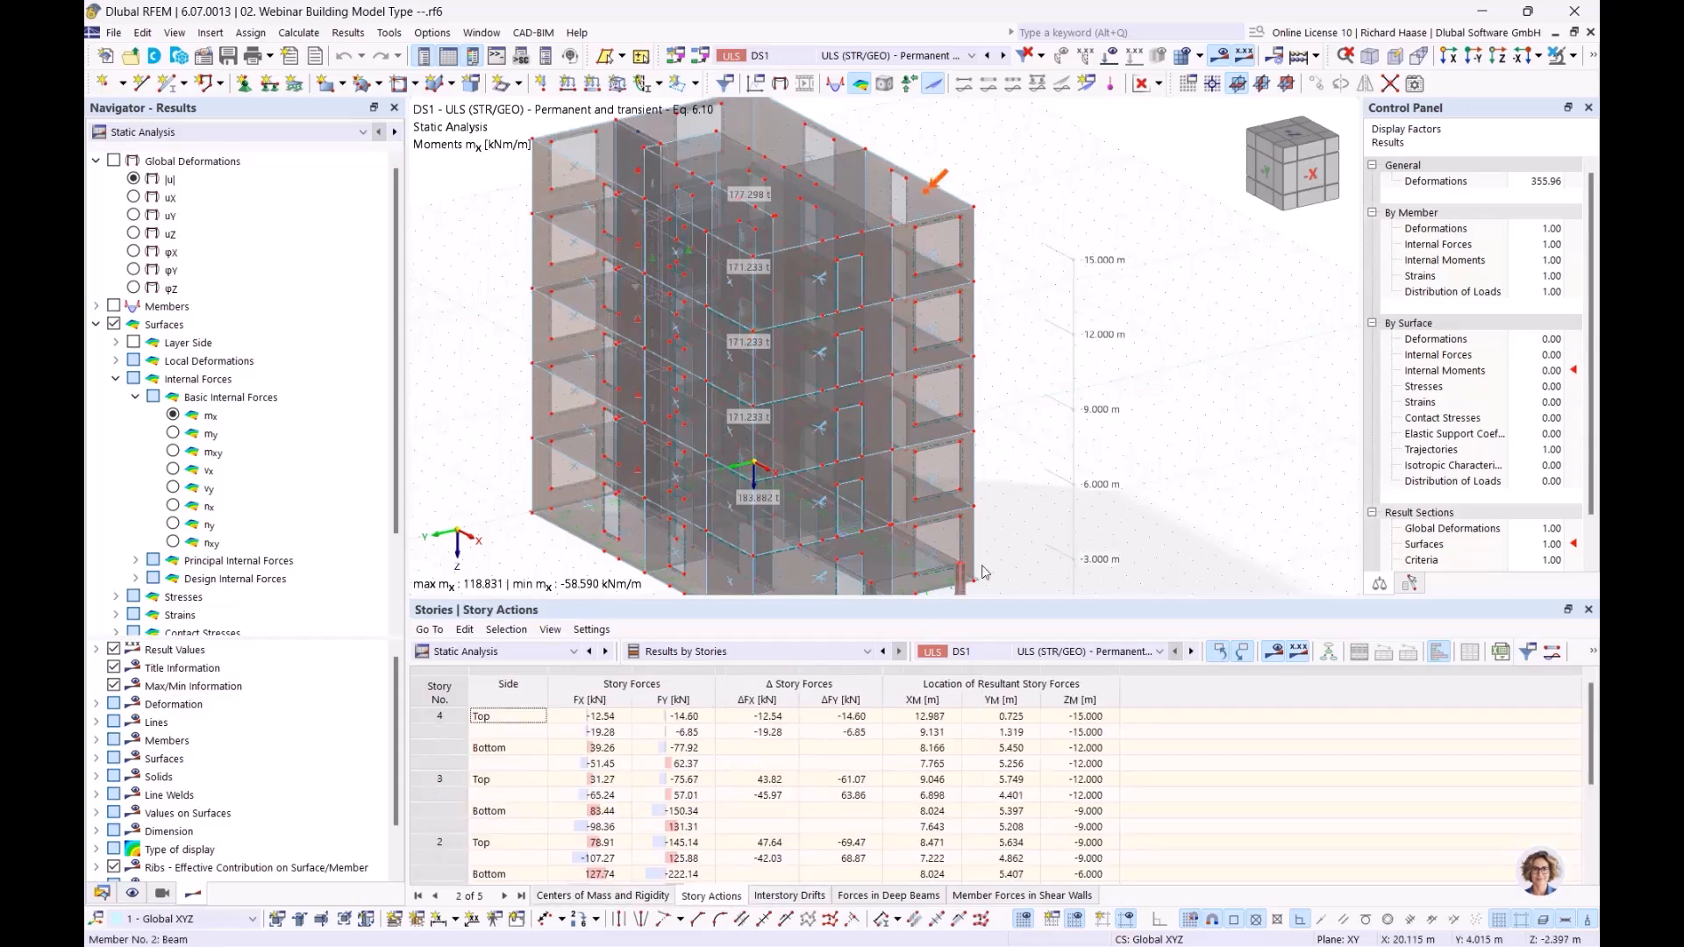
middle_click_drag(963, 392, 985, 397)
scroll(962, 384, "up", 1)
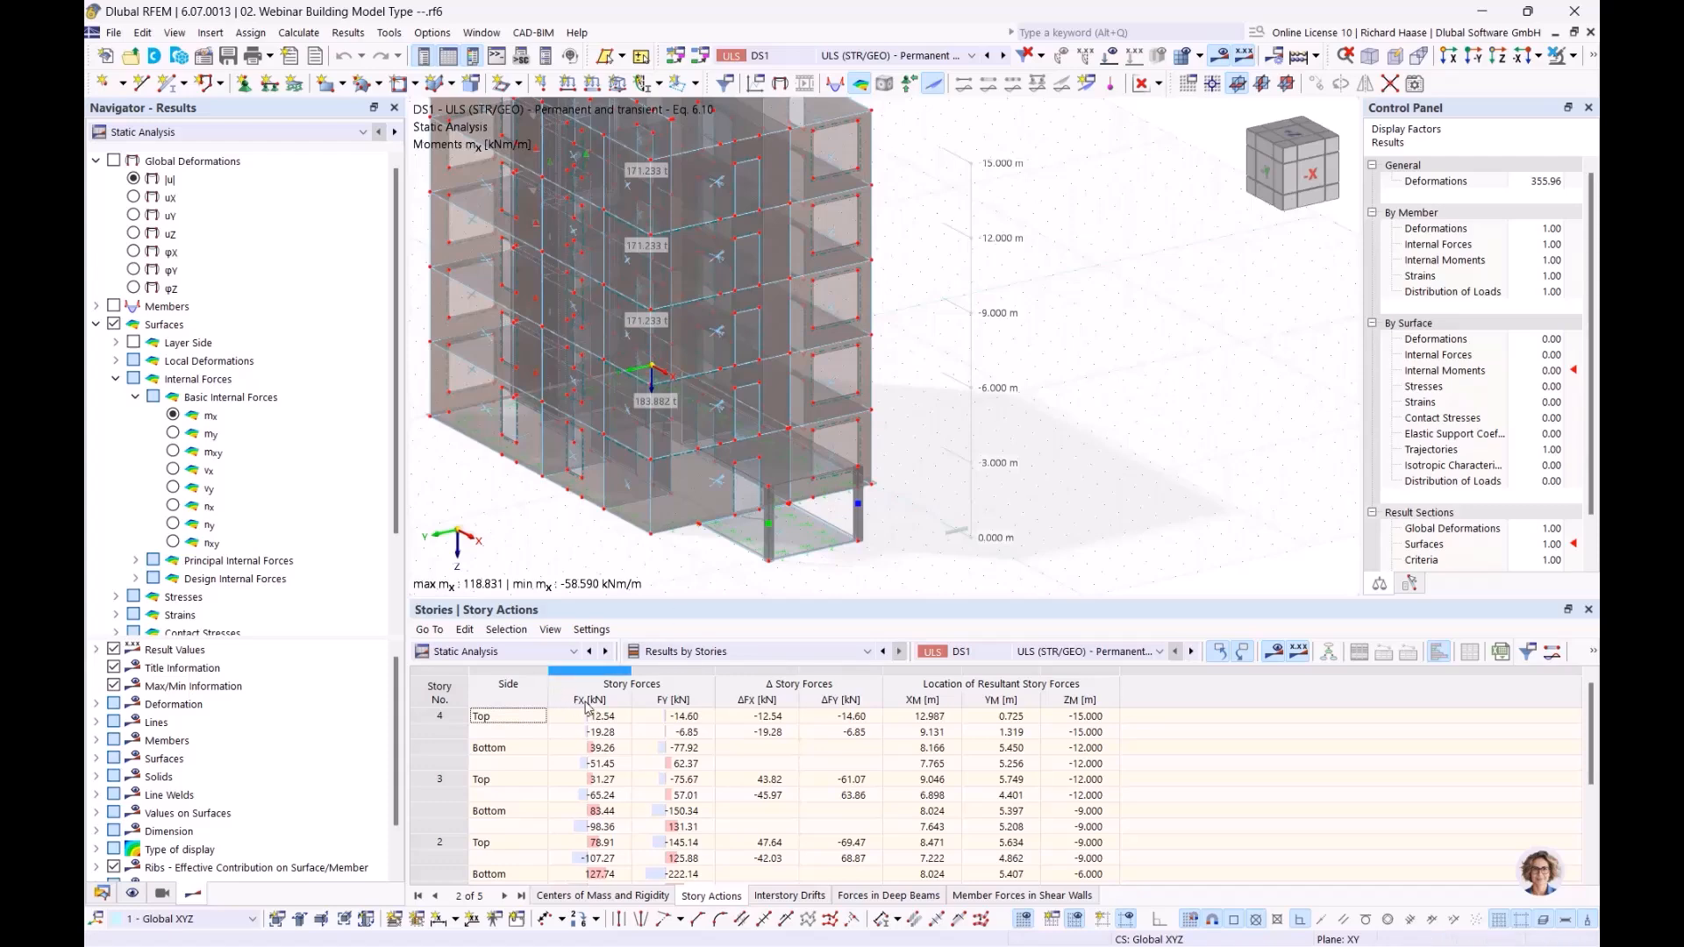
middle_click_drag(564, 521, 658, 519)
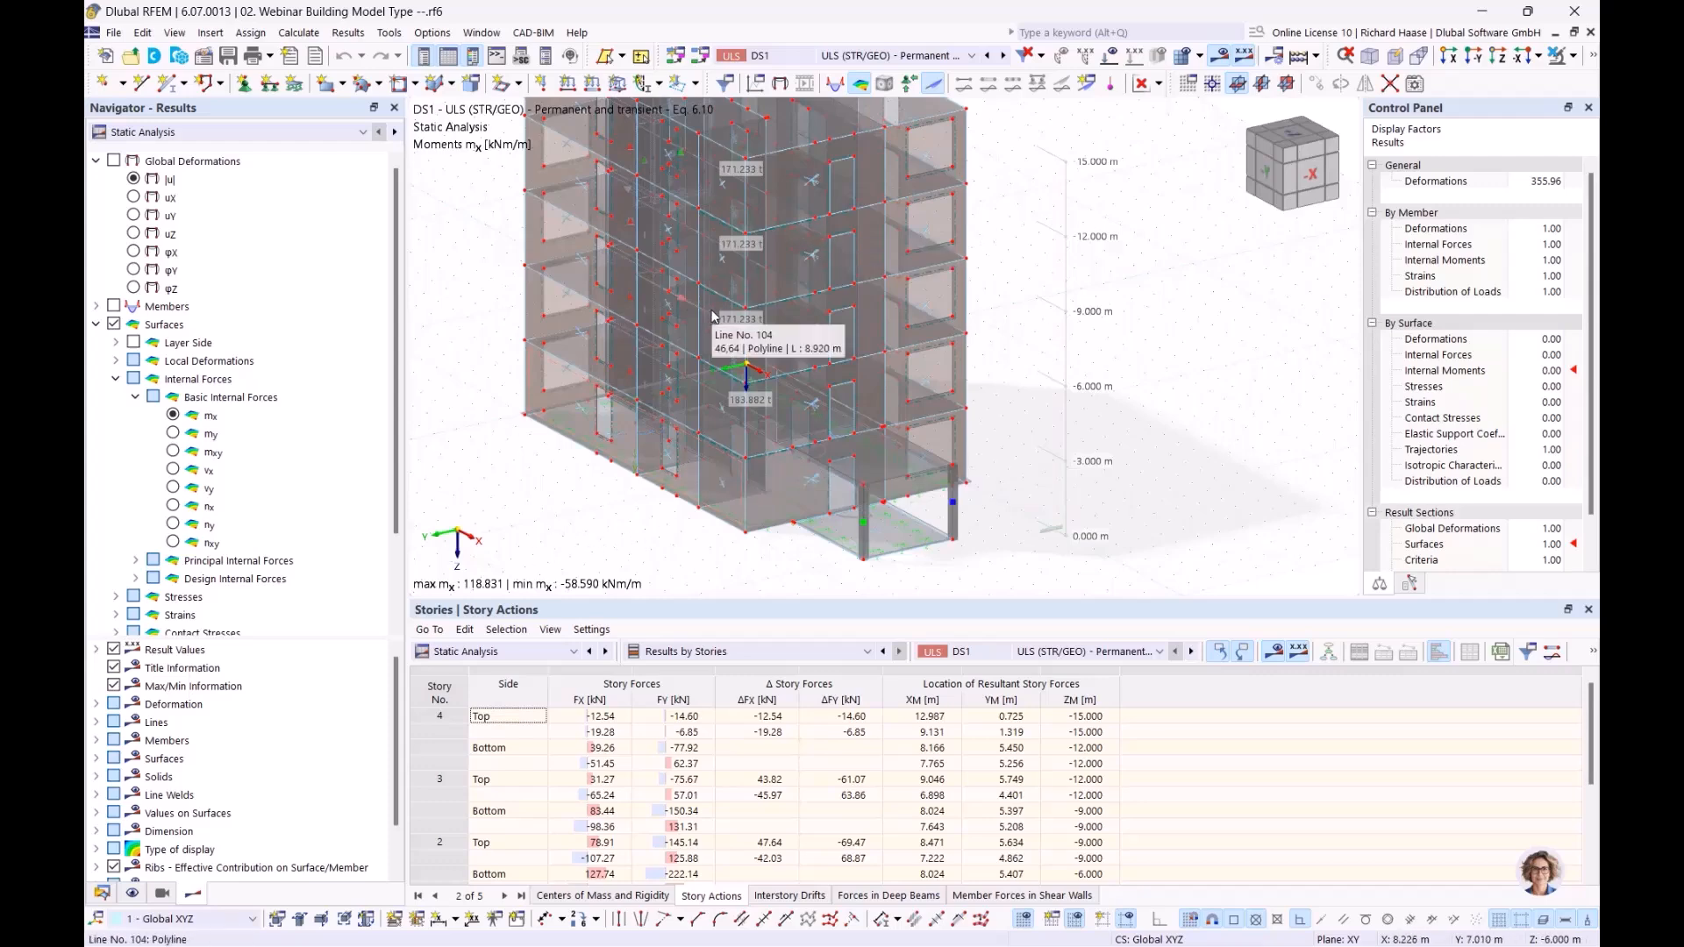
left_click(616, 720)
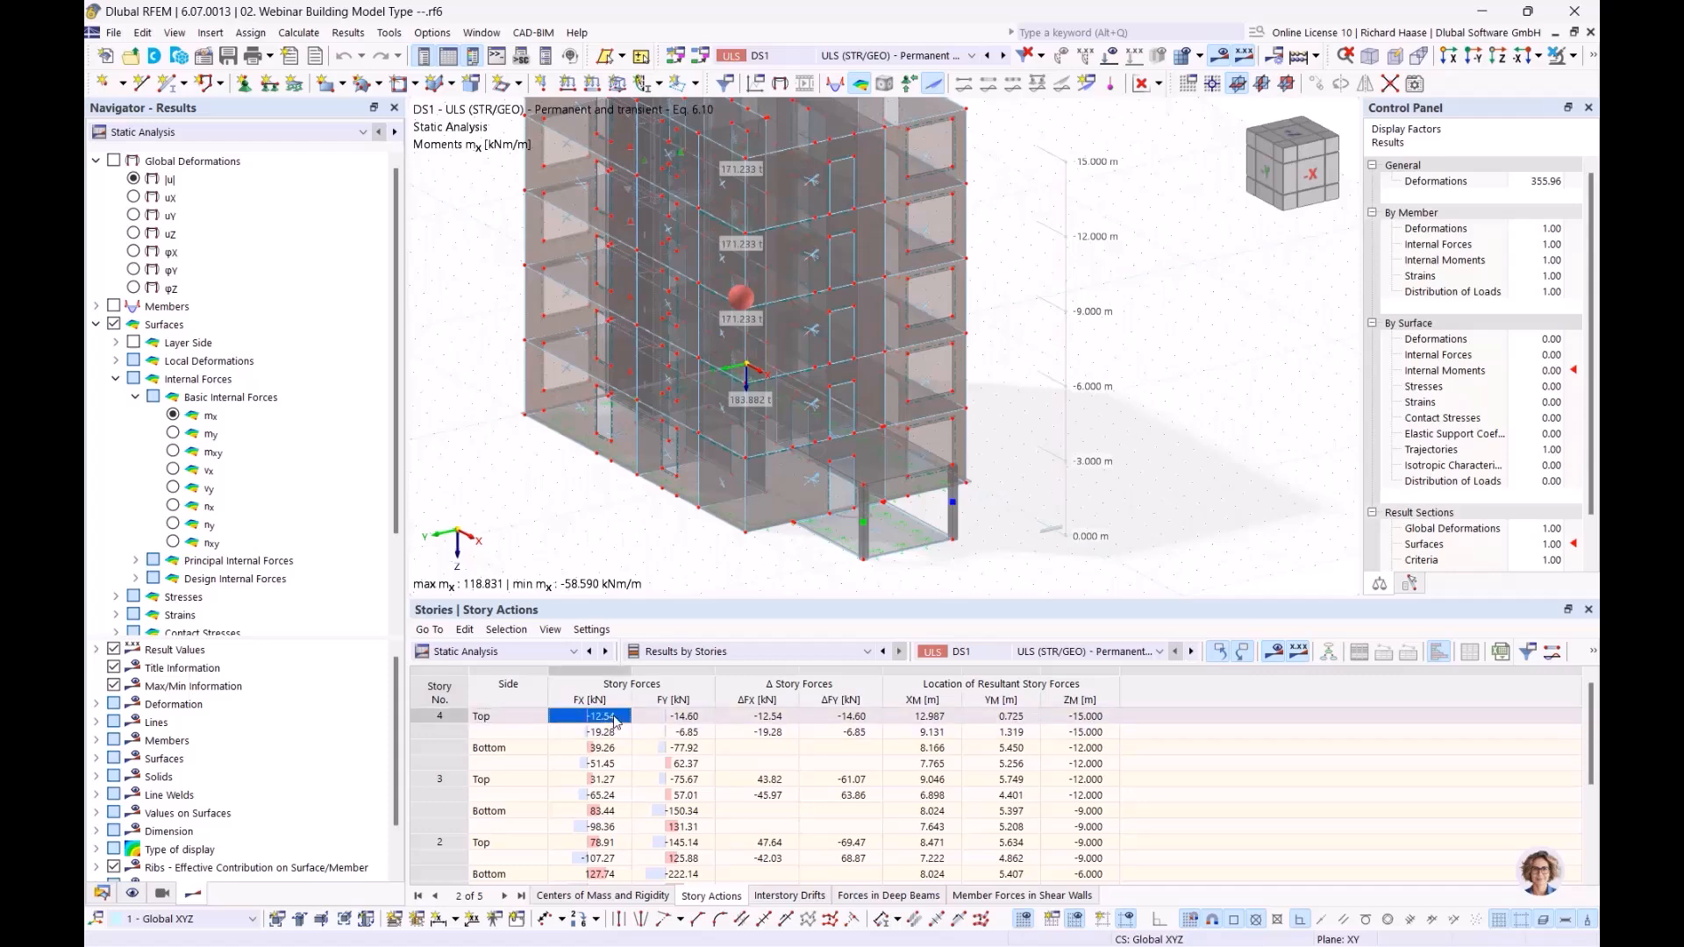
left_click(687, 716)
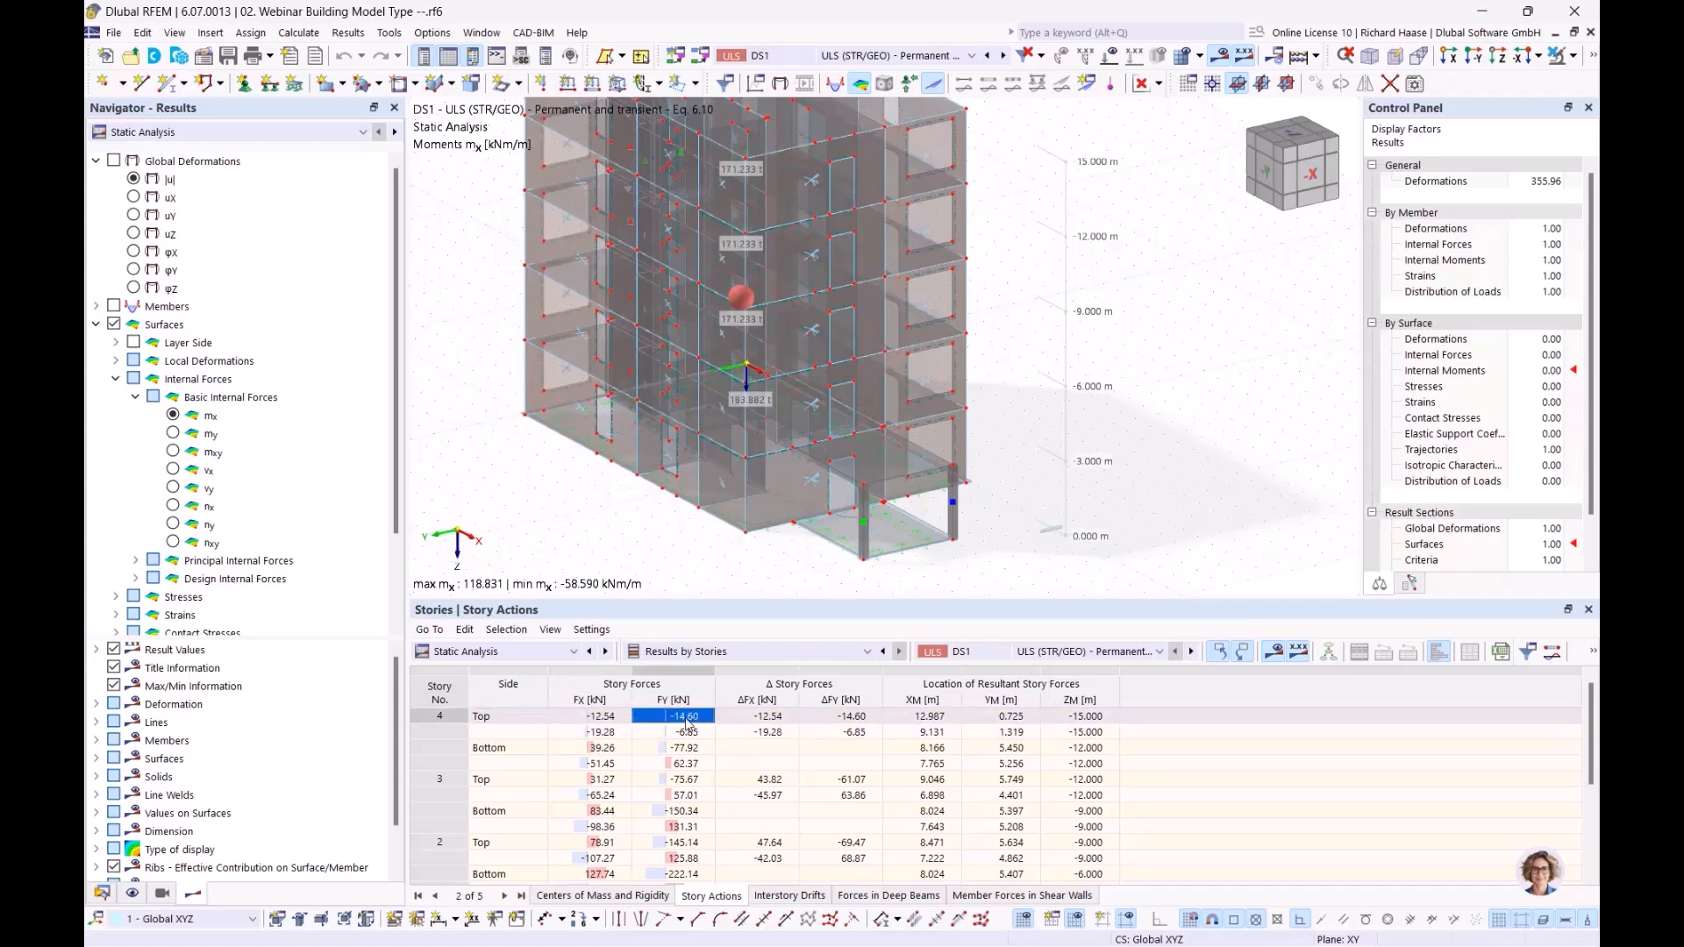
Step: Examine the top side of story 4 and its ΔFx story force, then review the story actions down to story 0
left_click(506, 721)
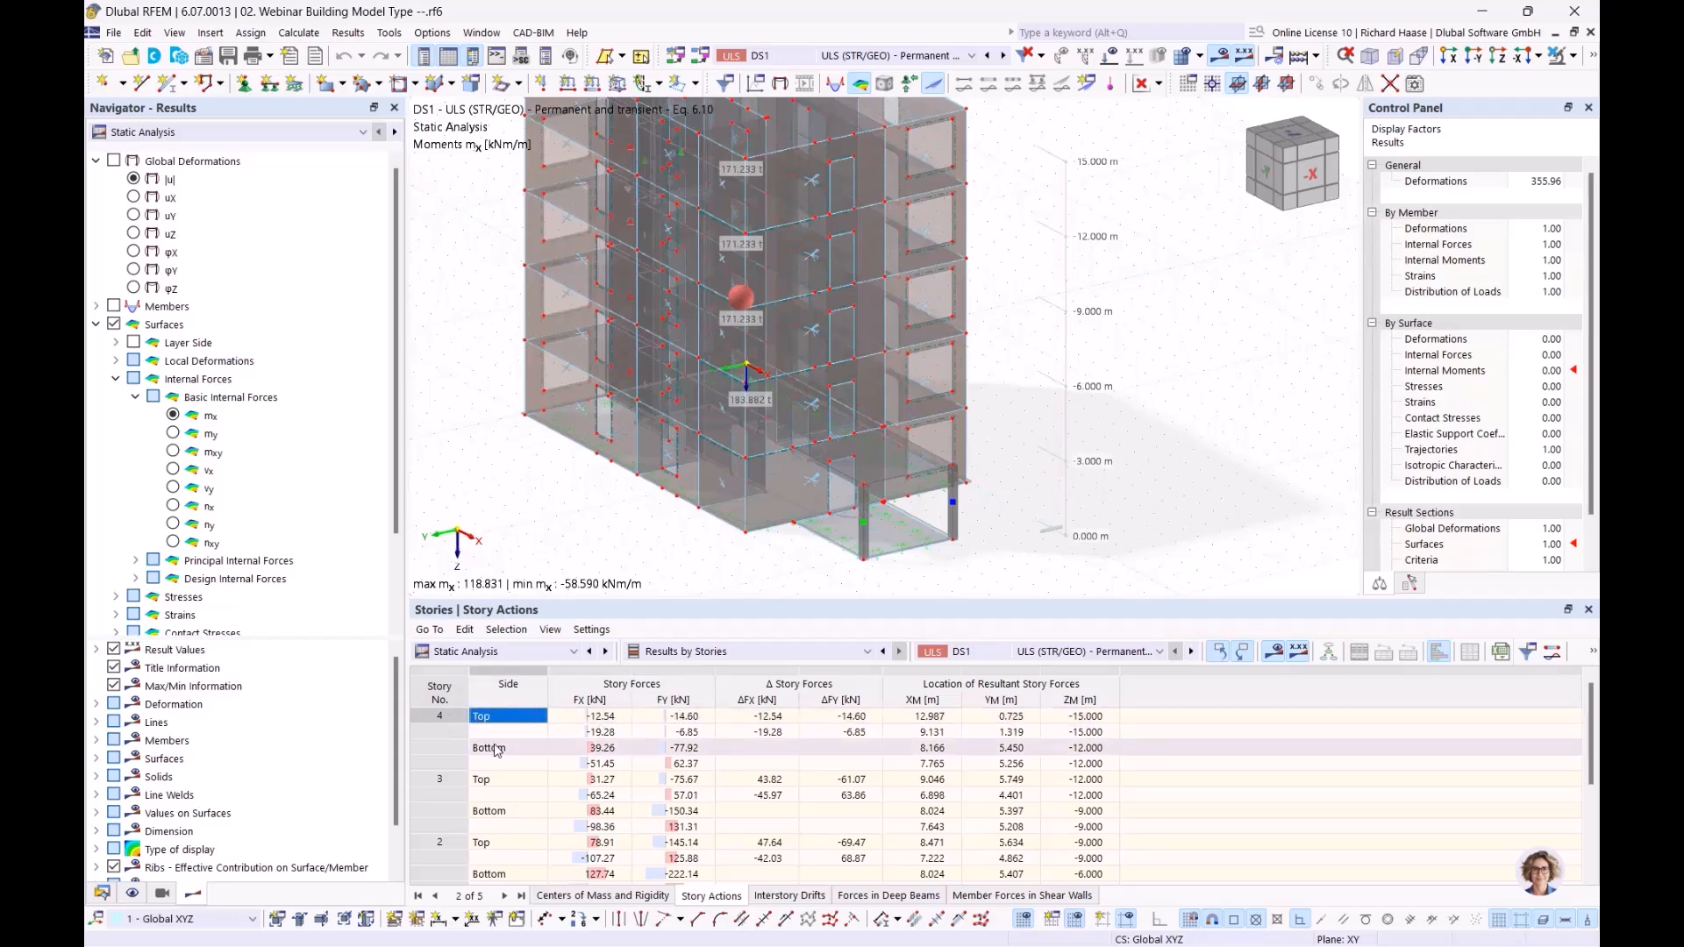
left_click(770, 718)
left_click(777, 728)
left_click(780, 716)
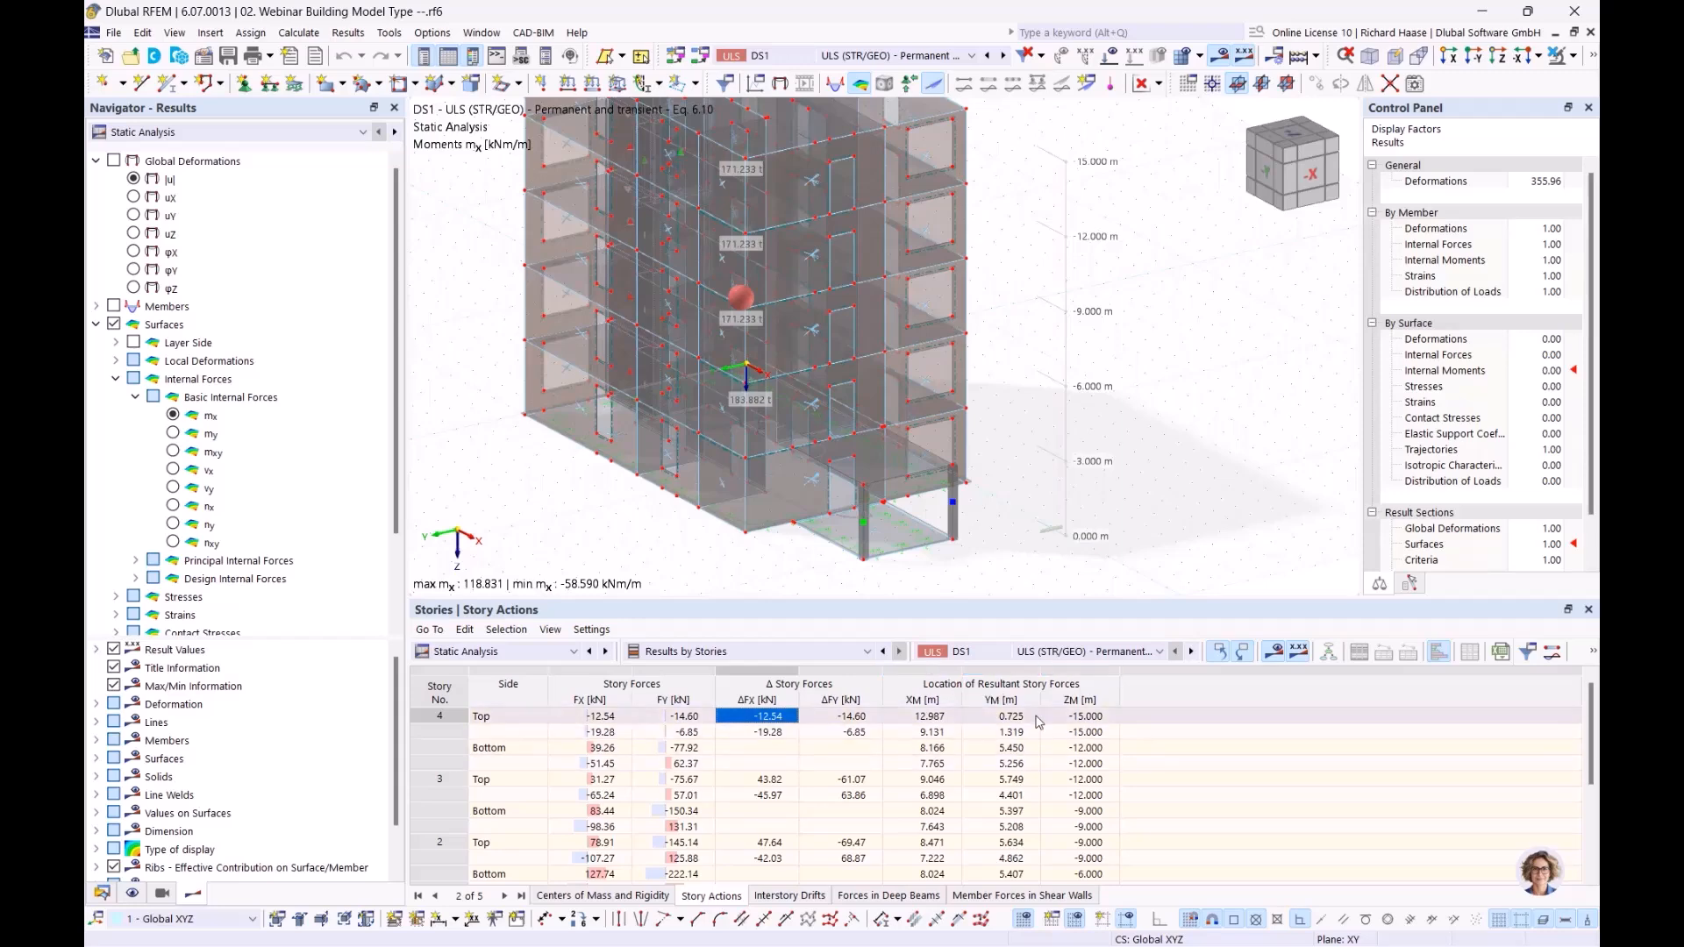
scroll(1037, 721, "down", 3)
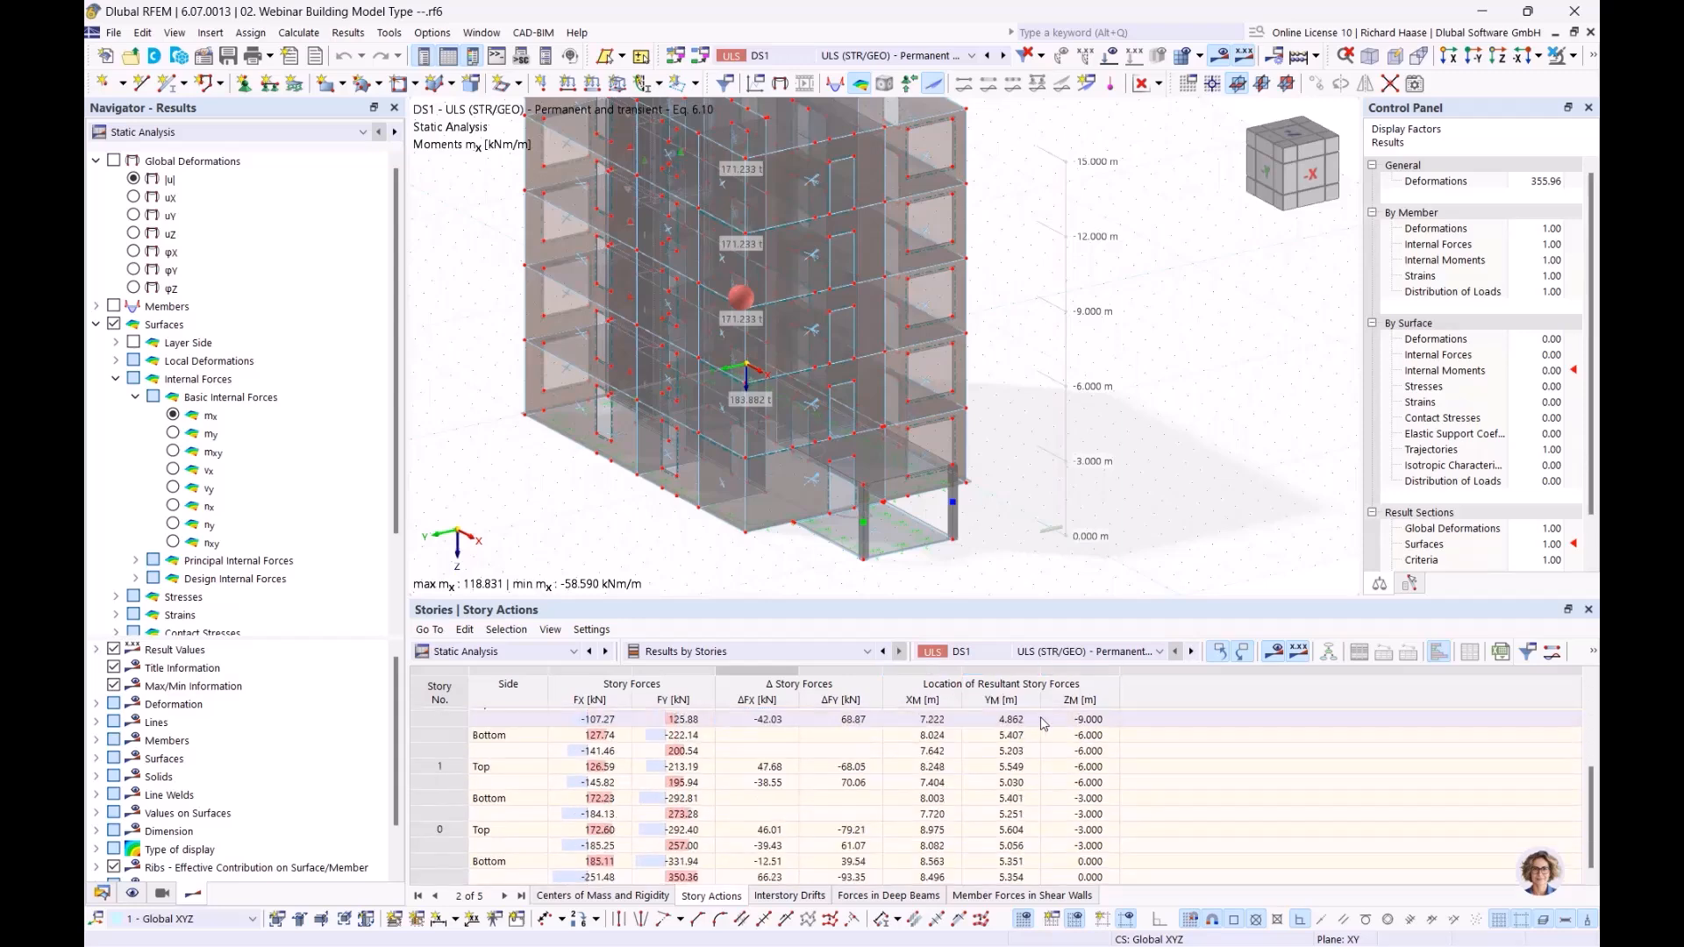
Step: Display the interstory drifts and examine story 4's drift ΔuY alongside the building model
left_click(795, 897)
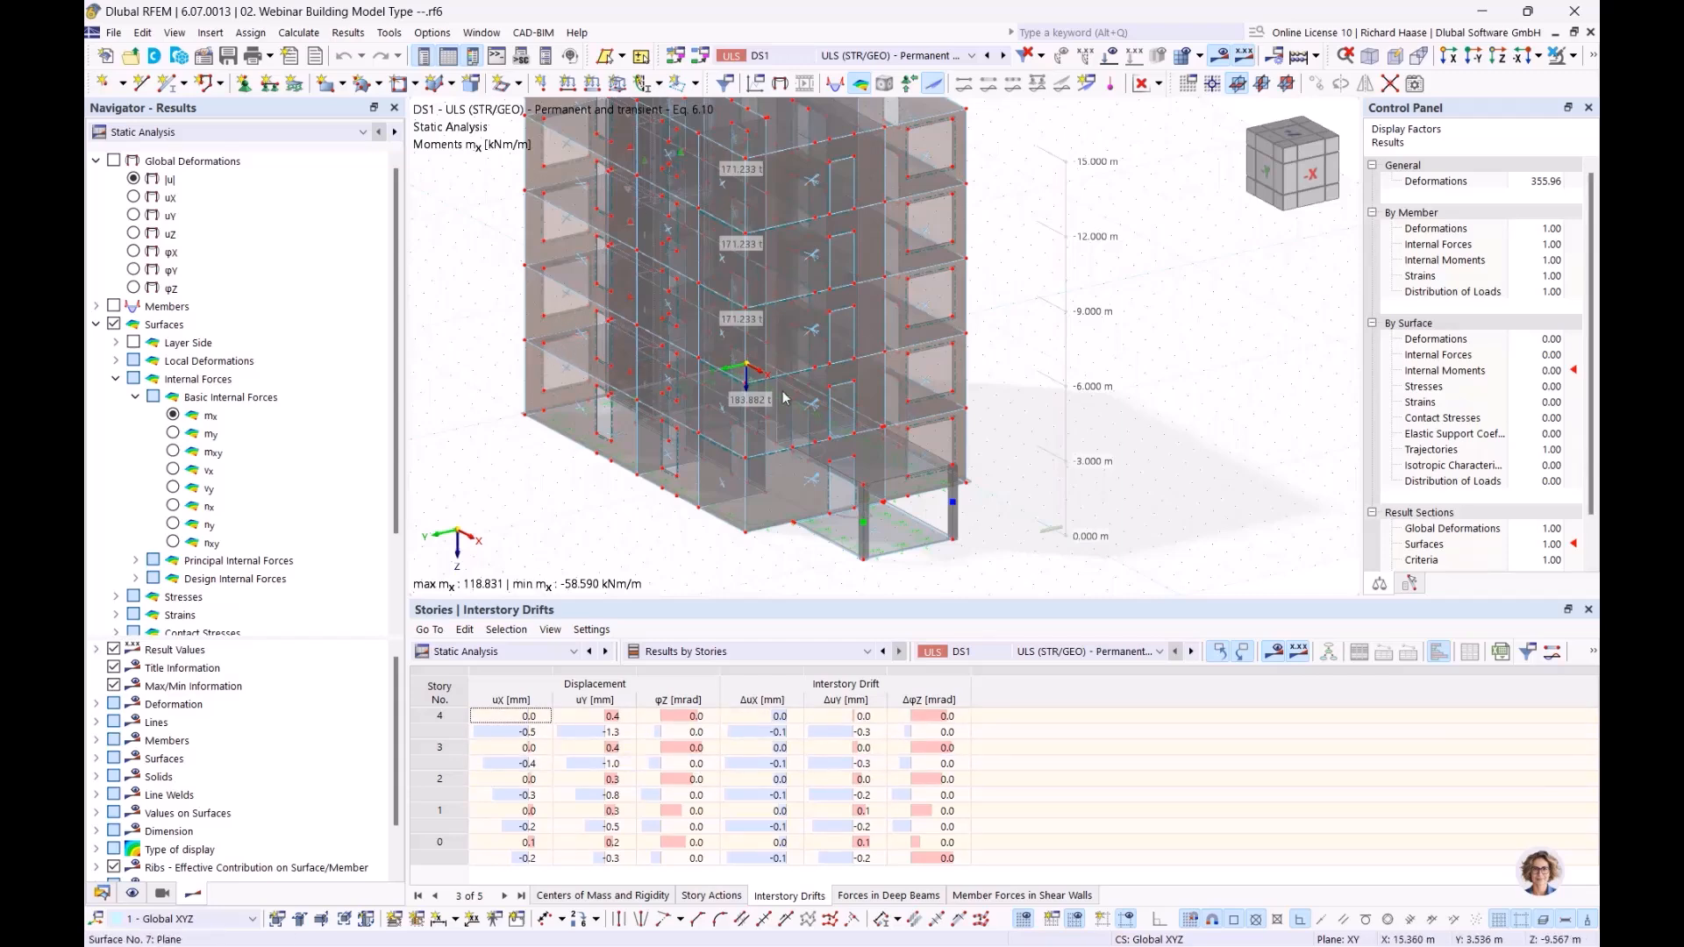
middle_click_drag(1039, 434, 1068, 489)
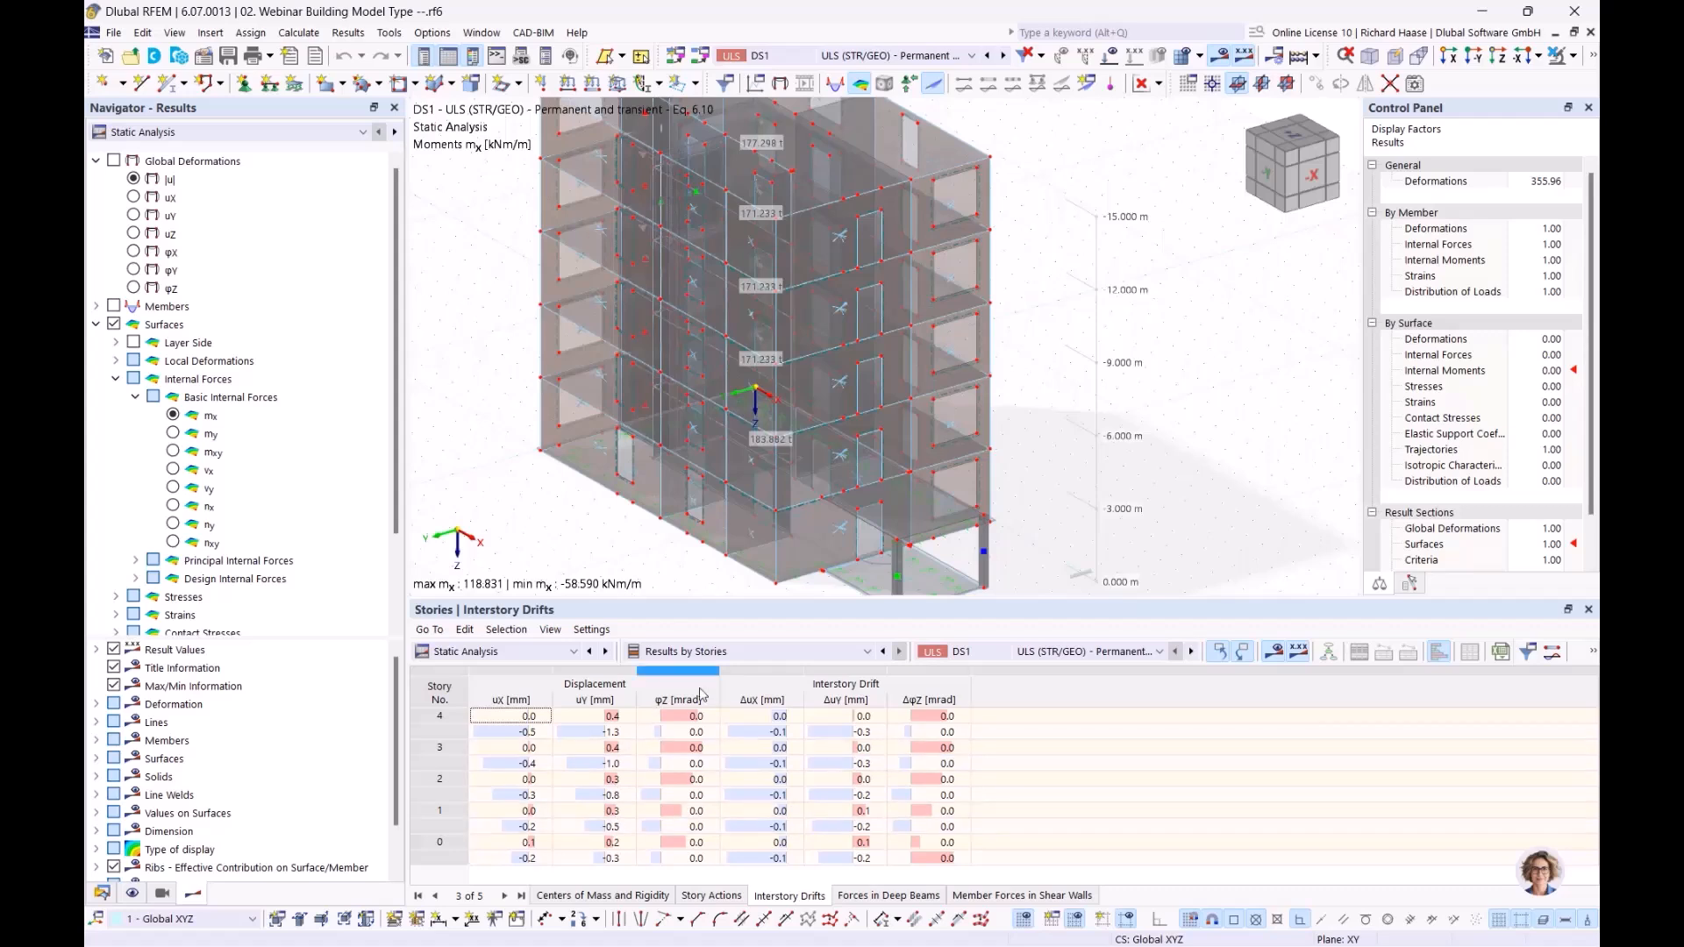
left_click(864, 718)
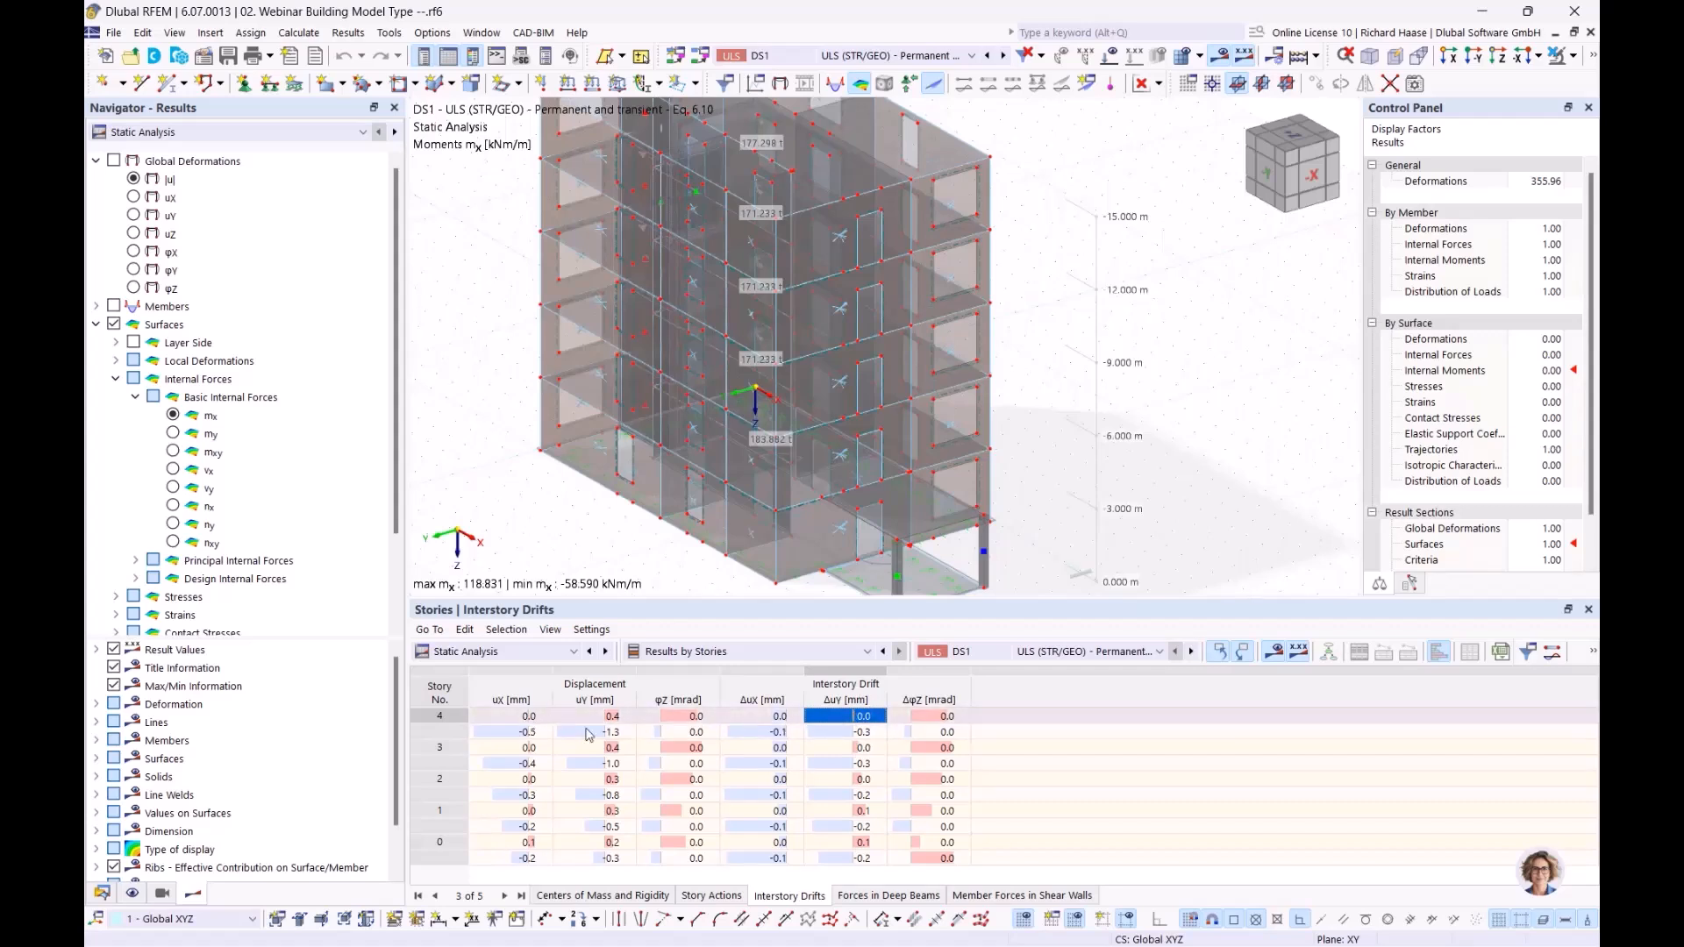
Step: Display the forces in deep beams and inspect the location of deep beam 1 in the story 3 wall
left_click(910, 896)
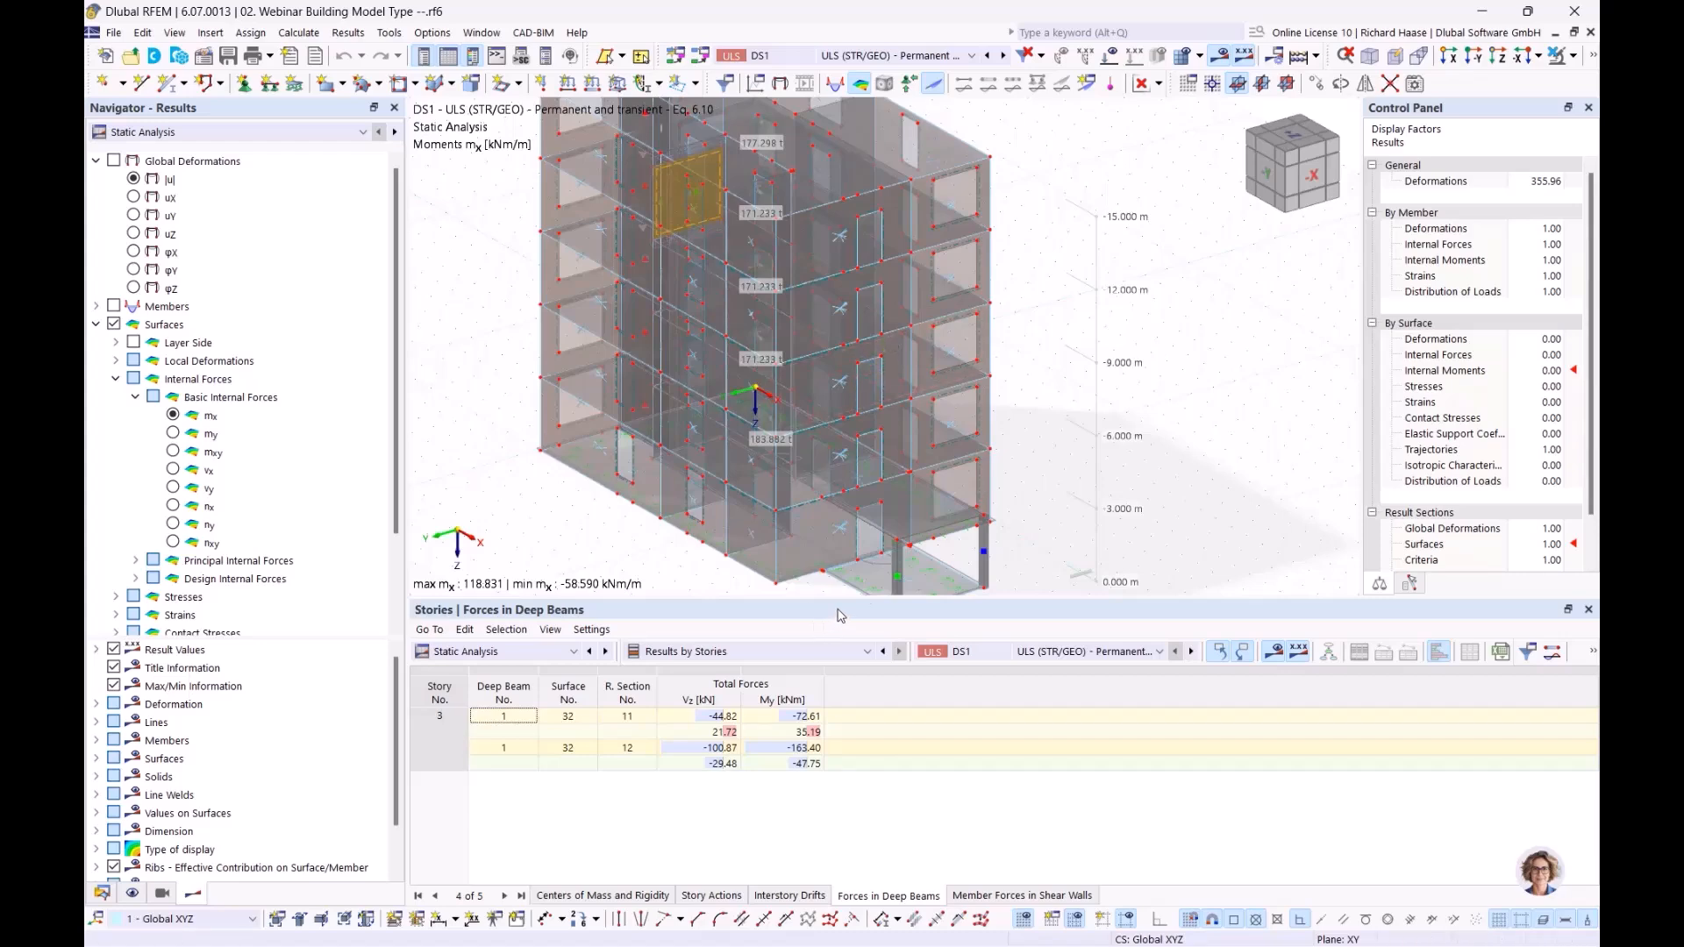
middle_click_drag(998, 327, 1088, 384)
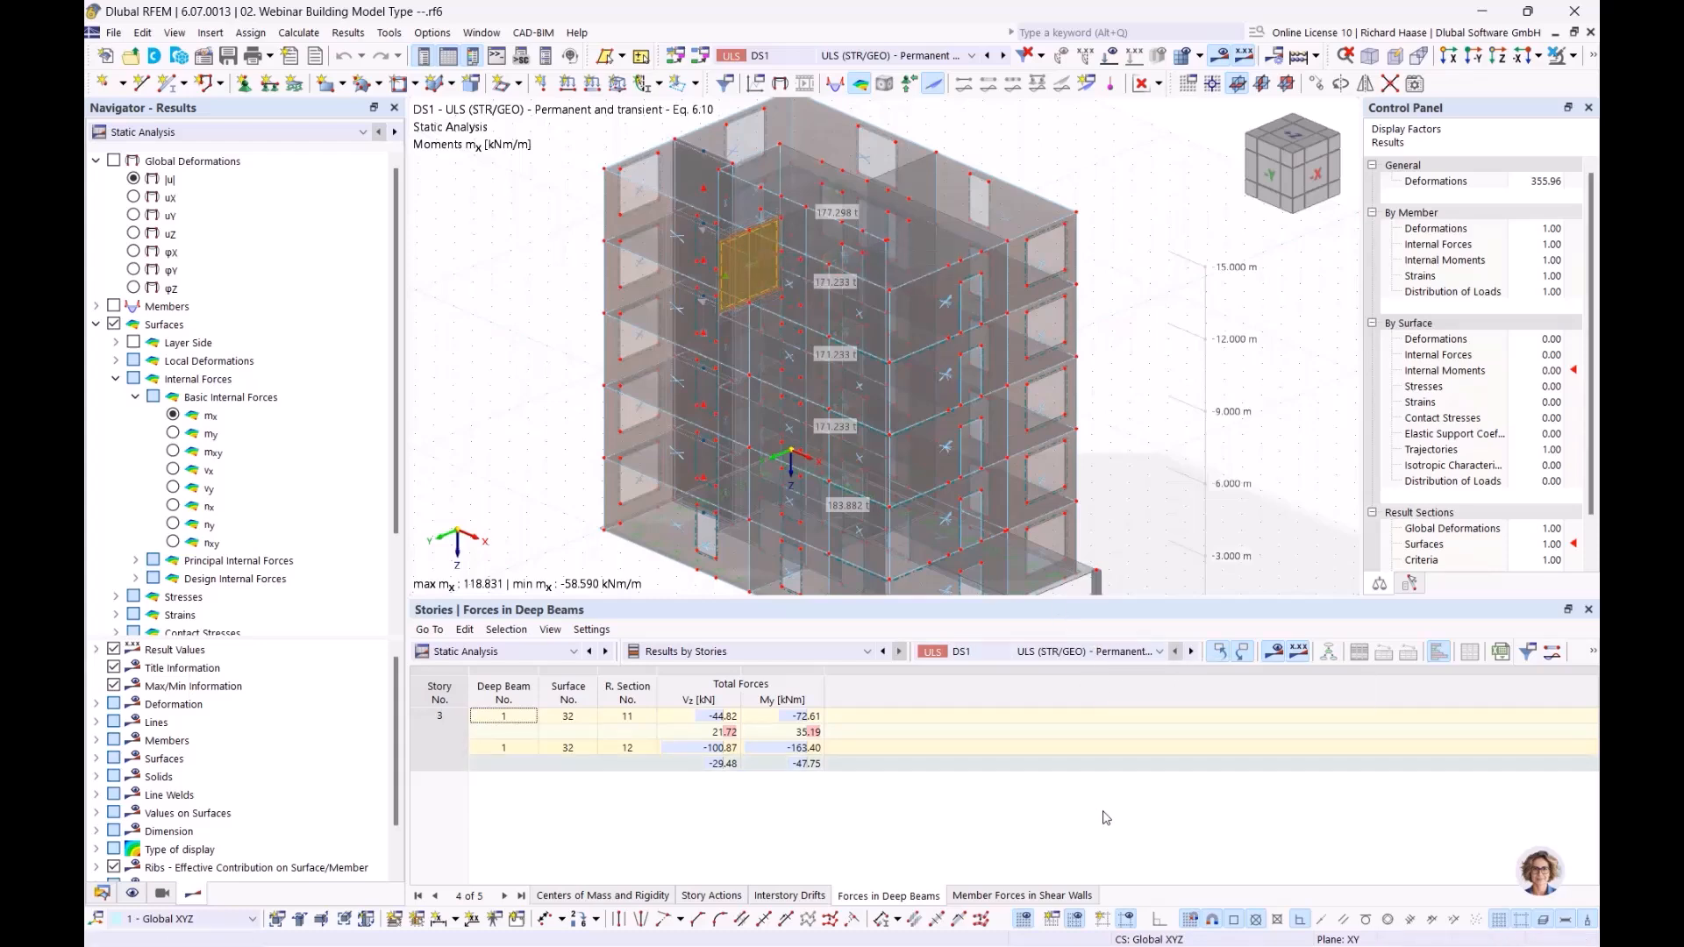
Step: Display the member forces in shear walls and review shear wall 1's forces, moments, stability and compression ratios from story 4 to story 0
left_click(1022, 898)
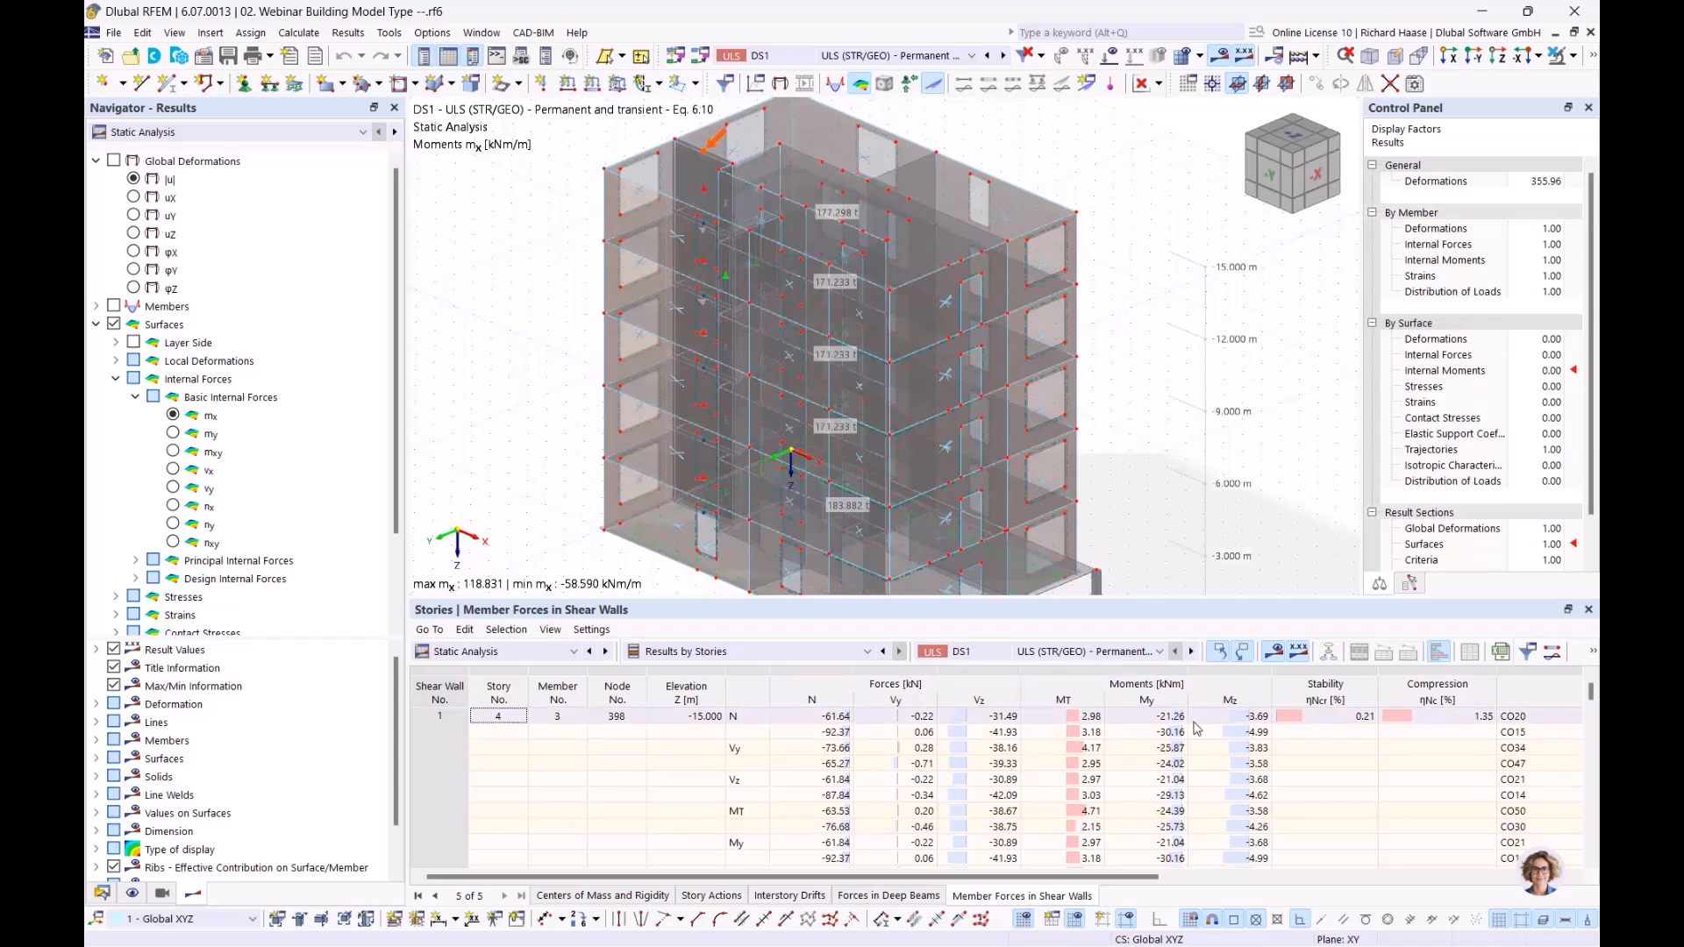
scroll(1150, 724, "down", 3)
scroll(923, 731, "down", 6)
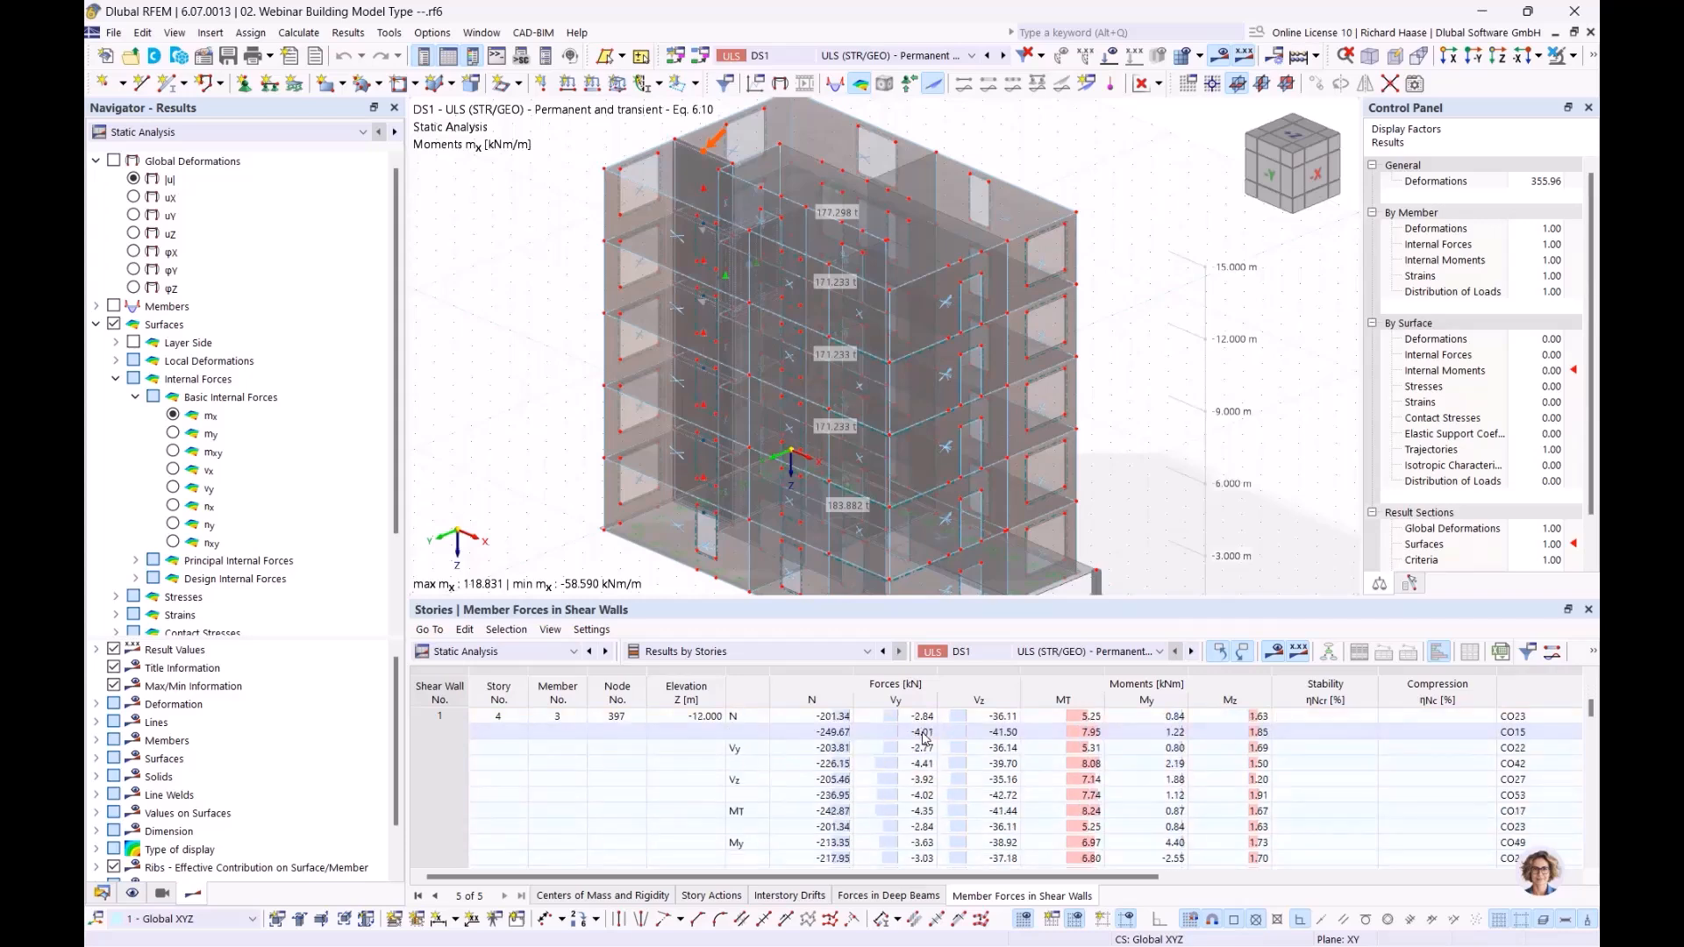
scroll(508, 782, "up", 9)
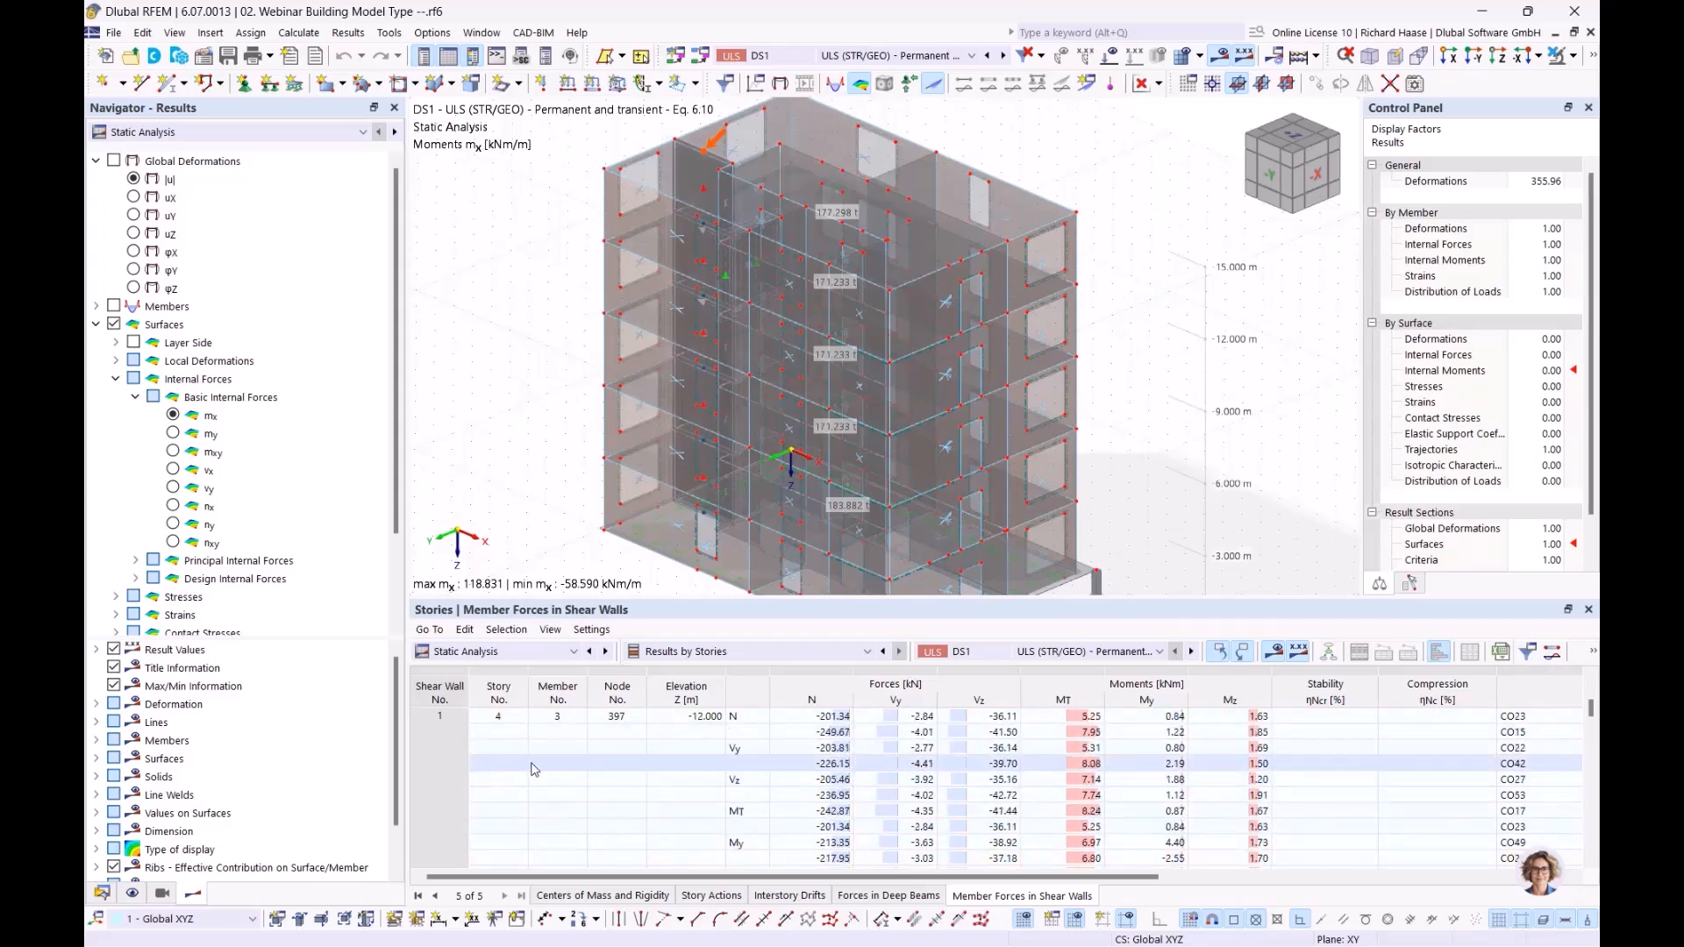
scroll(790, 772, "down", 5)
scroll(847, 768, "down", 8)
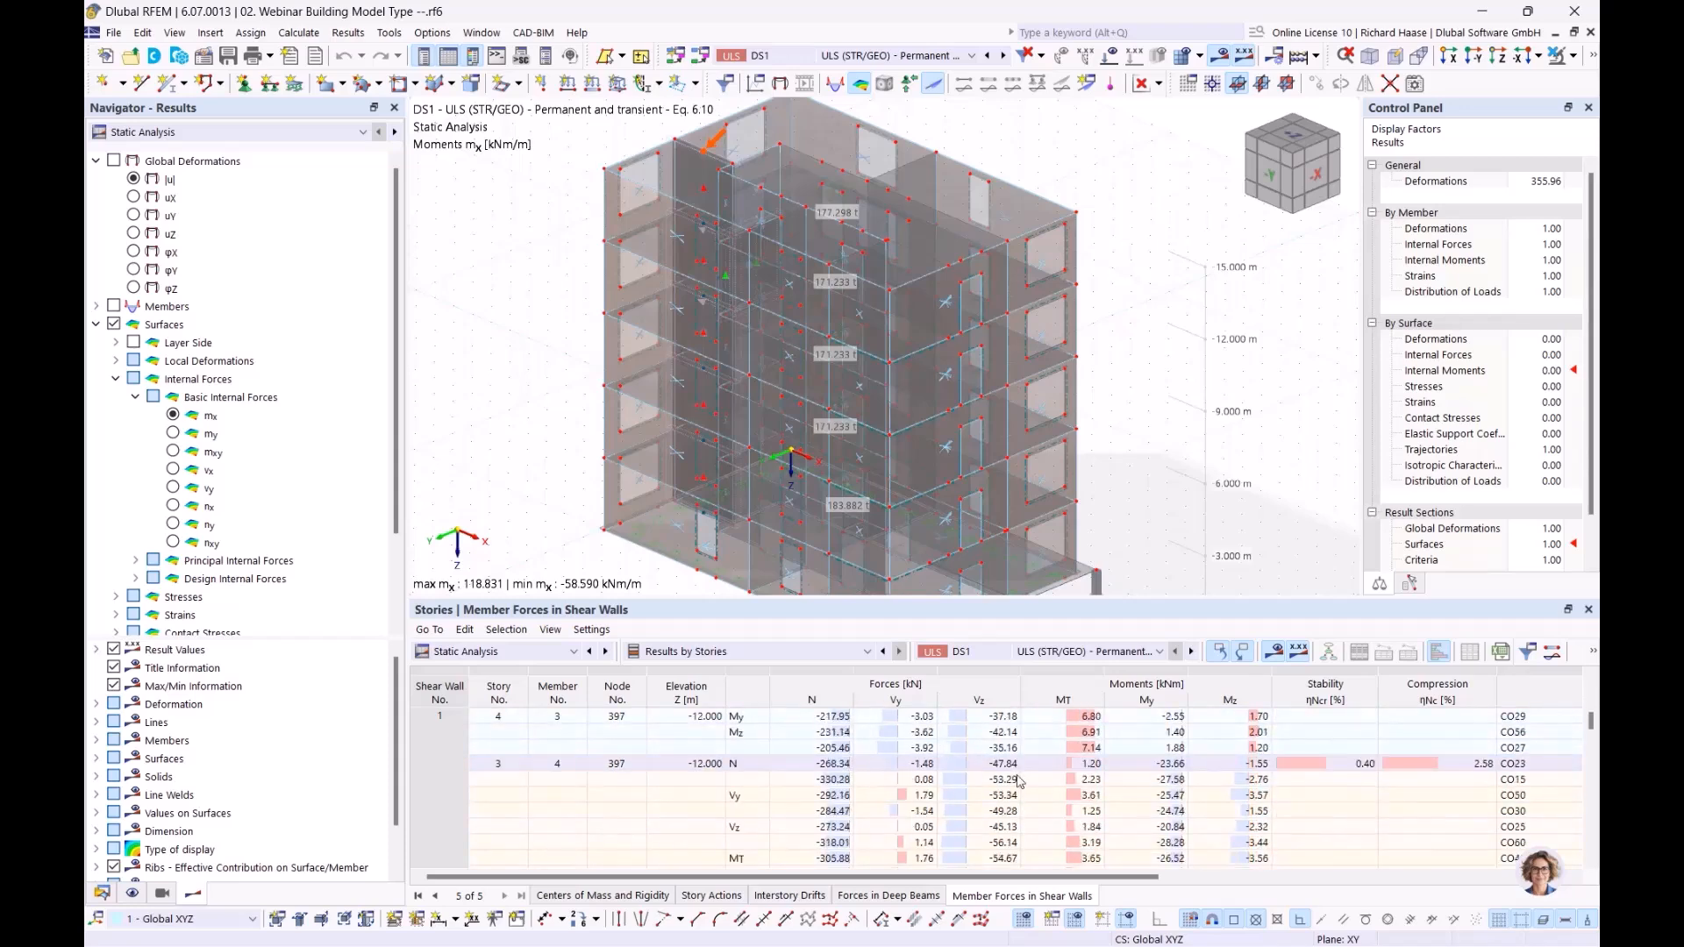
scroll(843, 772, "up", 4)
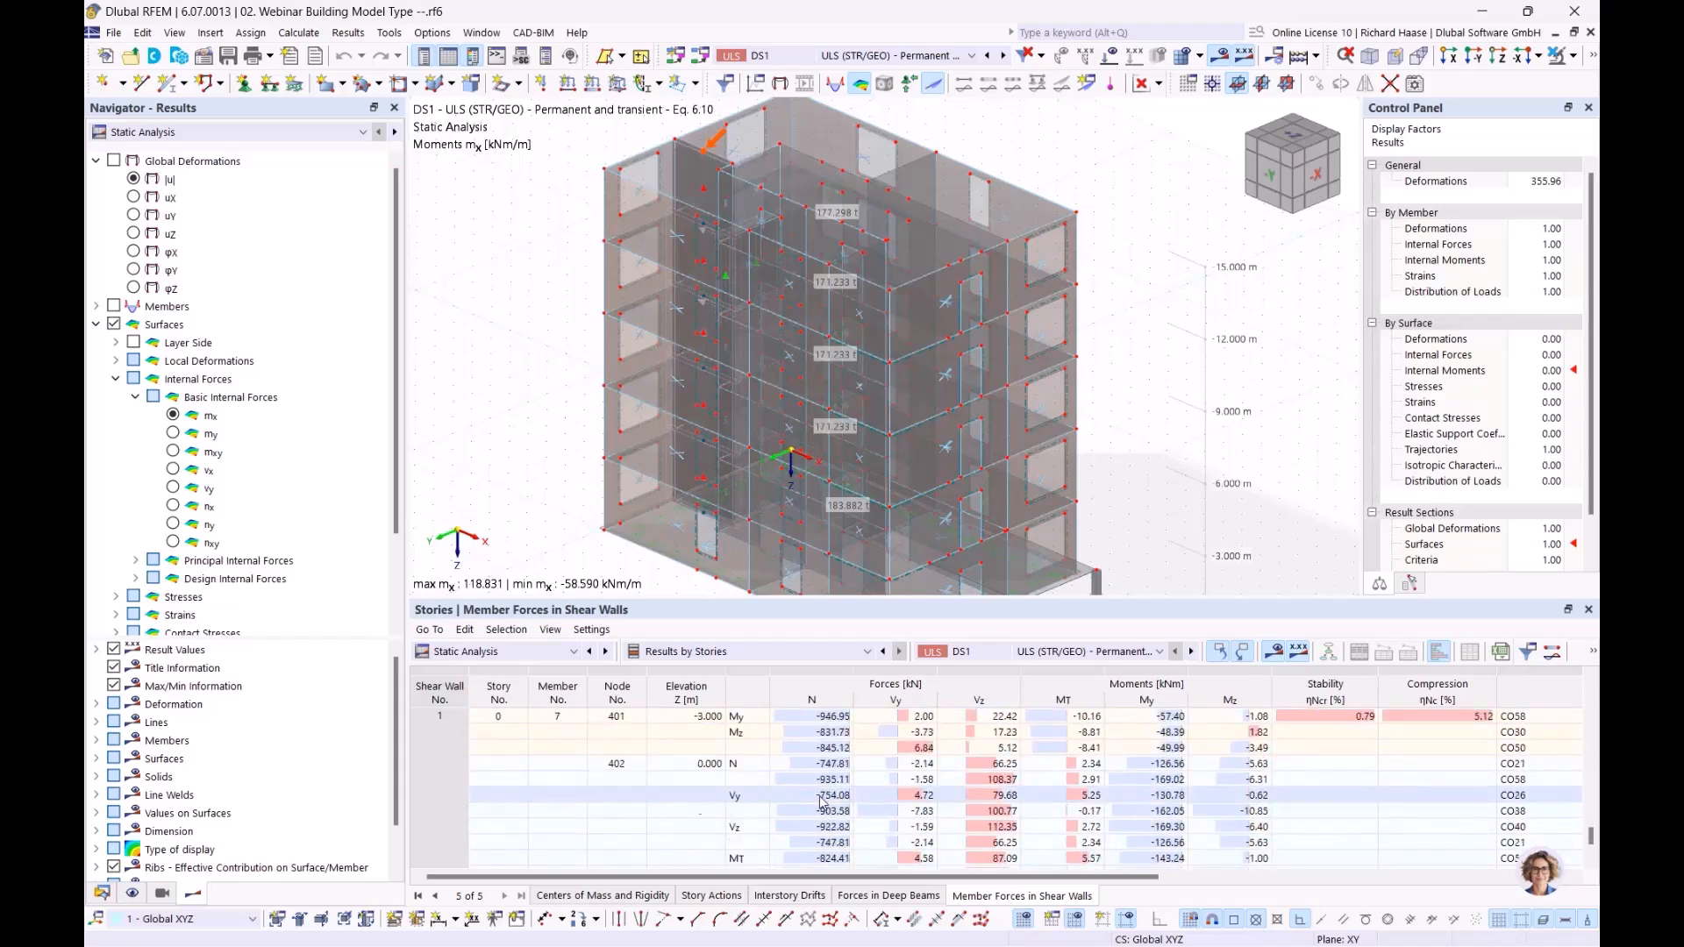
scroll(825, 755, "up", 5)
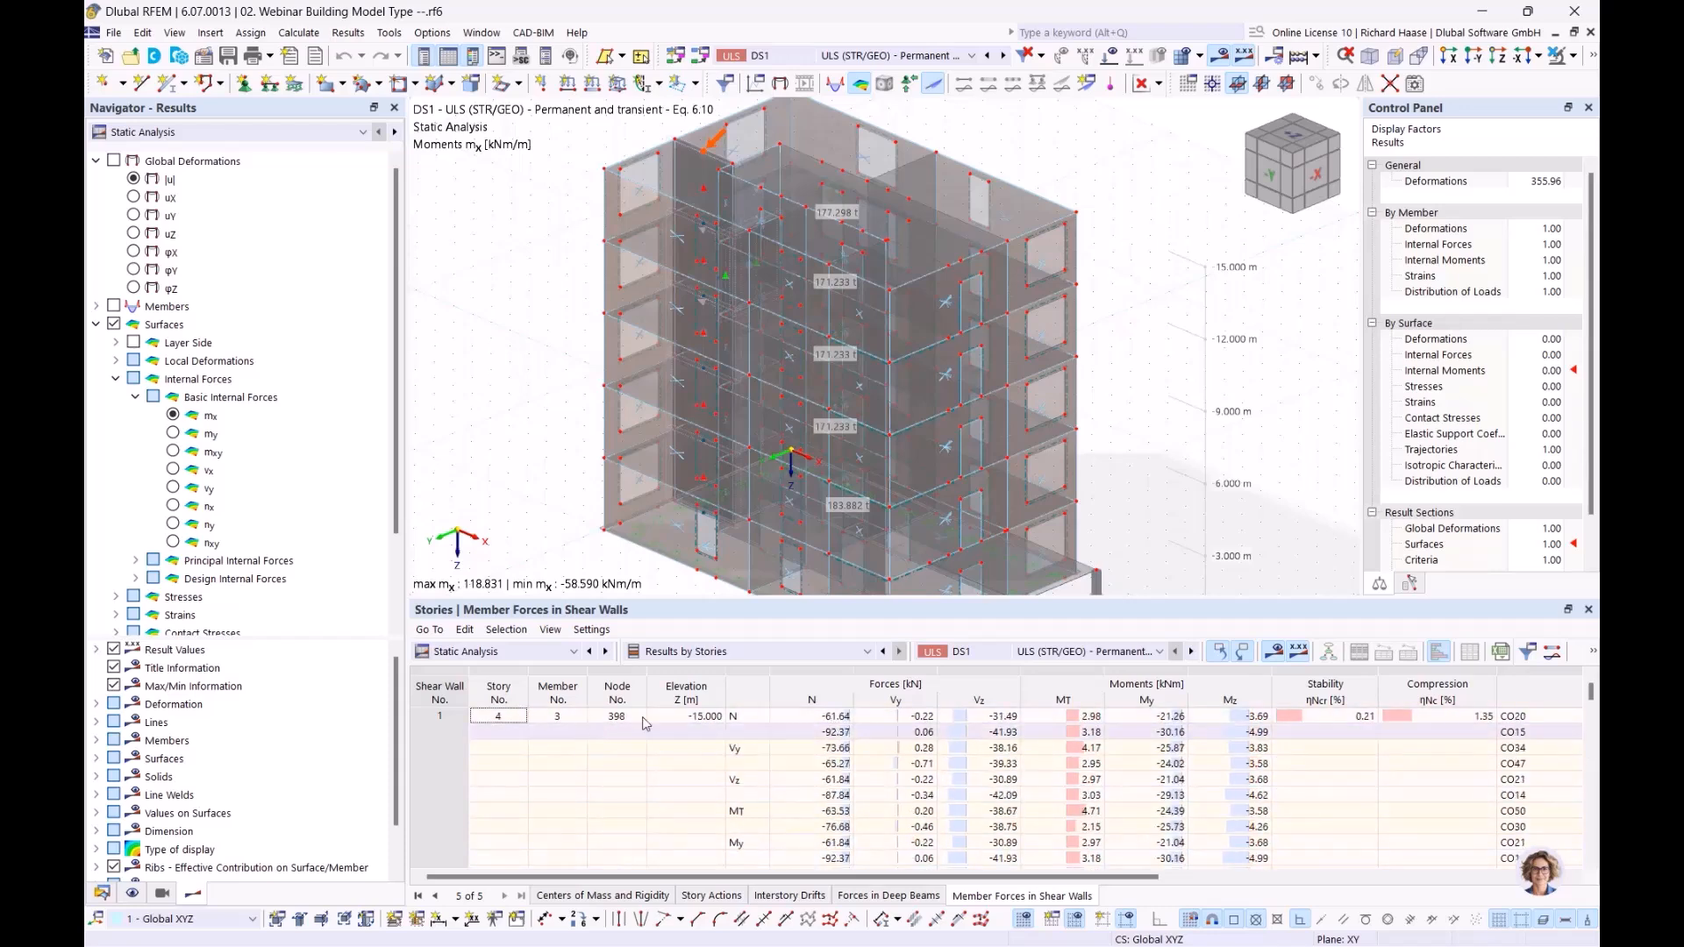
Step: Examine the axial force N of shear wall 1 at story 4 and follow it down through stories 3 and 2
left_click(838, 718)
scroll(842, 763, "down", 5)
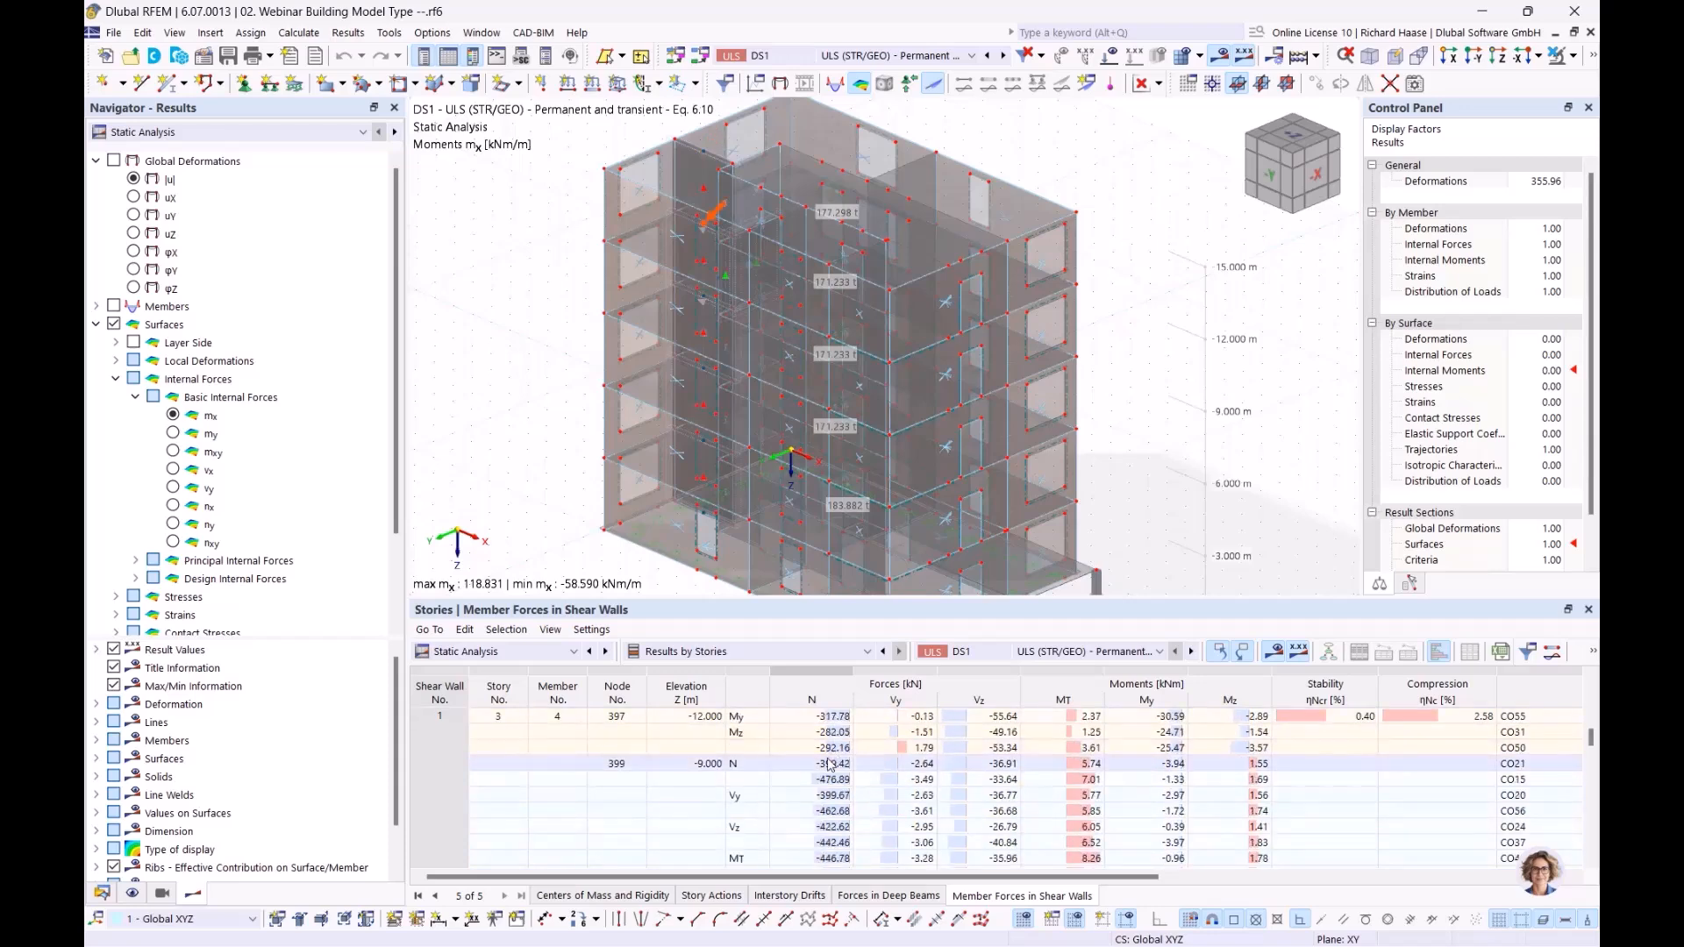
scroll(836, 759, "down", 5)
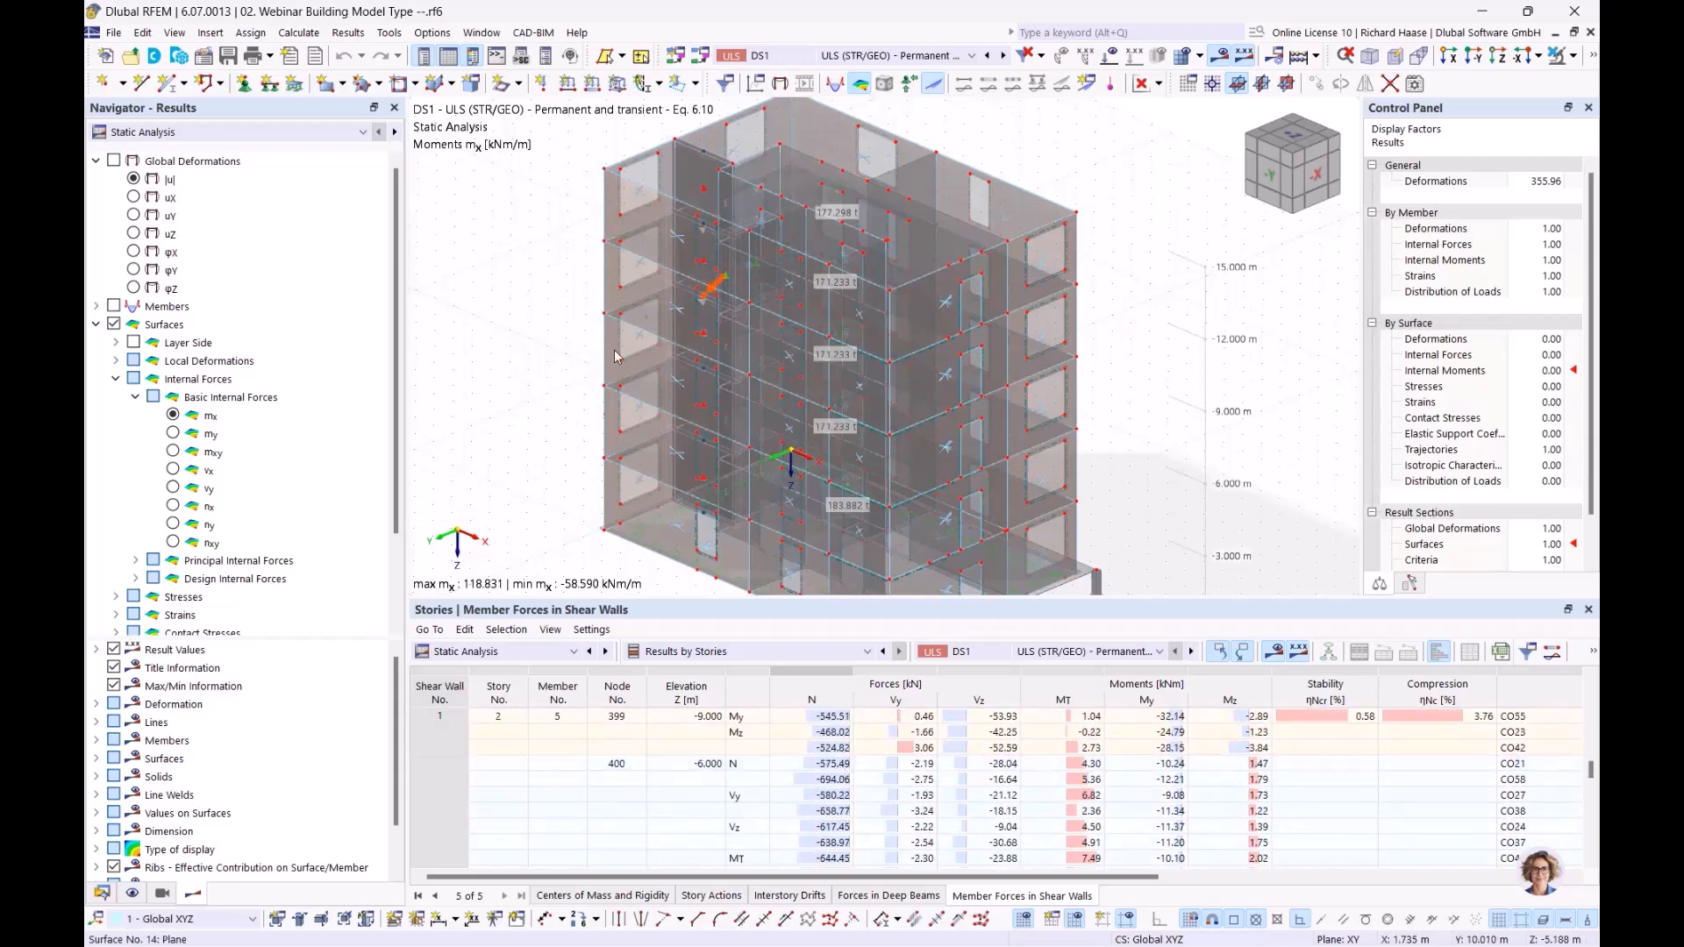